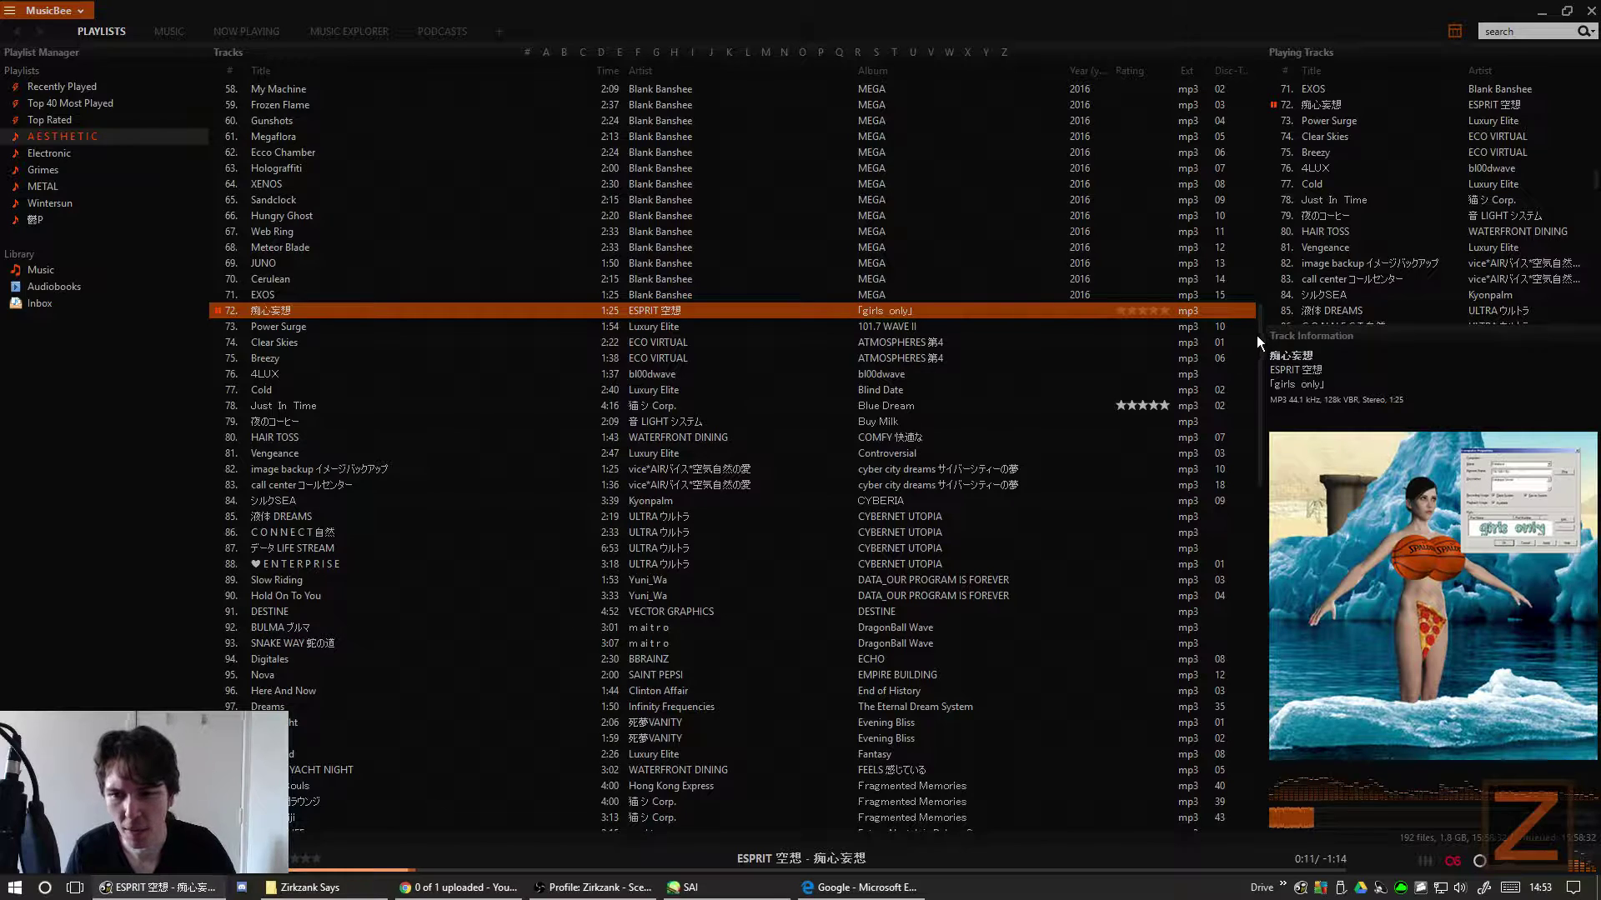
# - Return to the start of the AESTHETIC playlist and check the full music library before reopening the playlists
pyautogui.moveTo(1259, 328); pyautogui.dragTo(1258, 83)
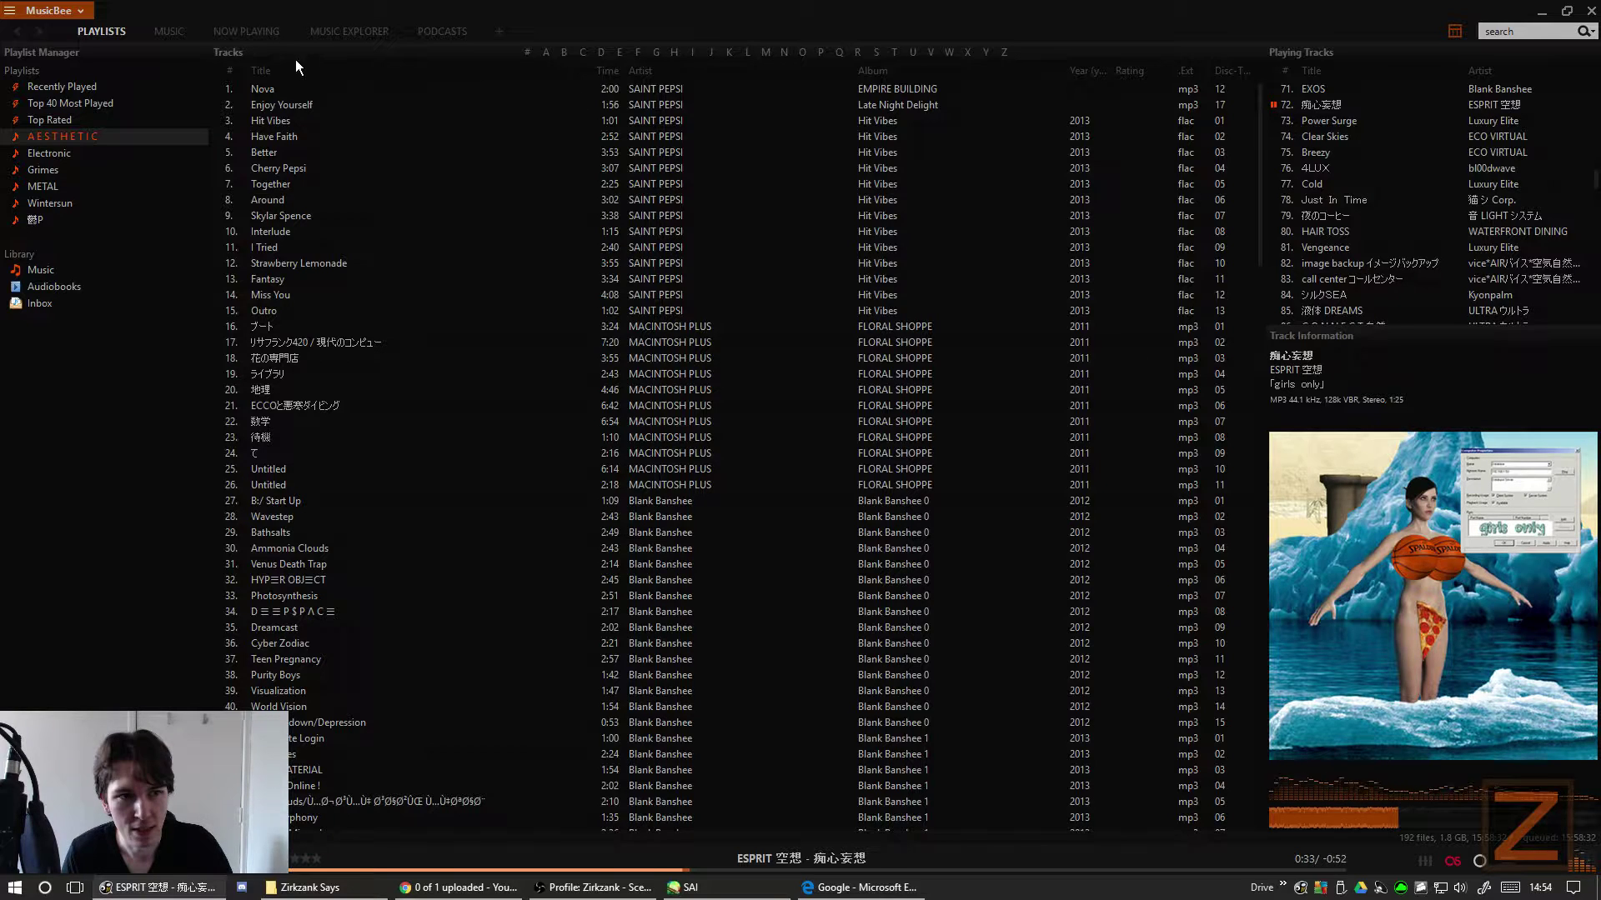
pyautogui.click(167, 32)
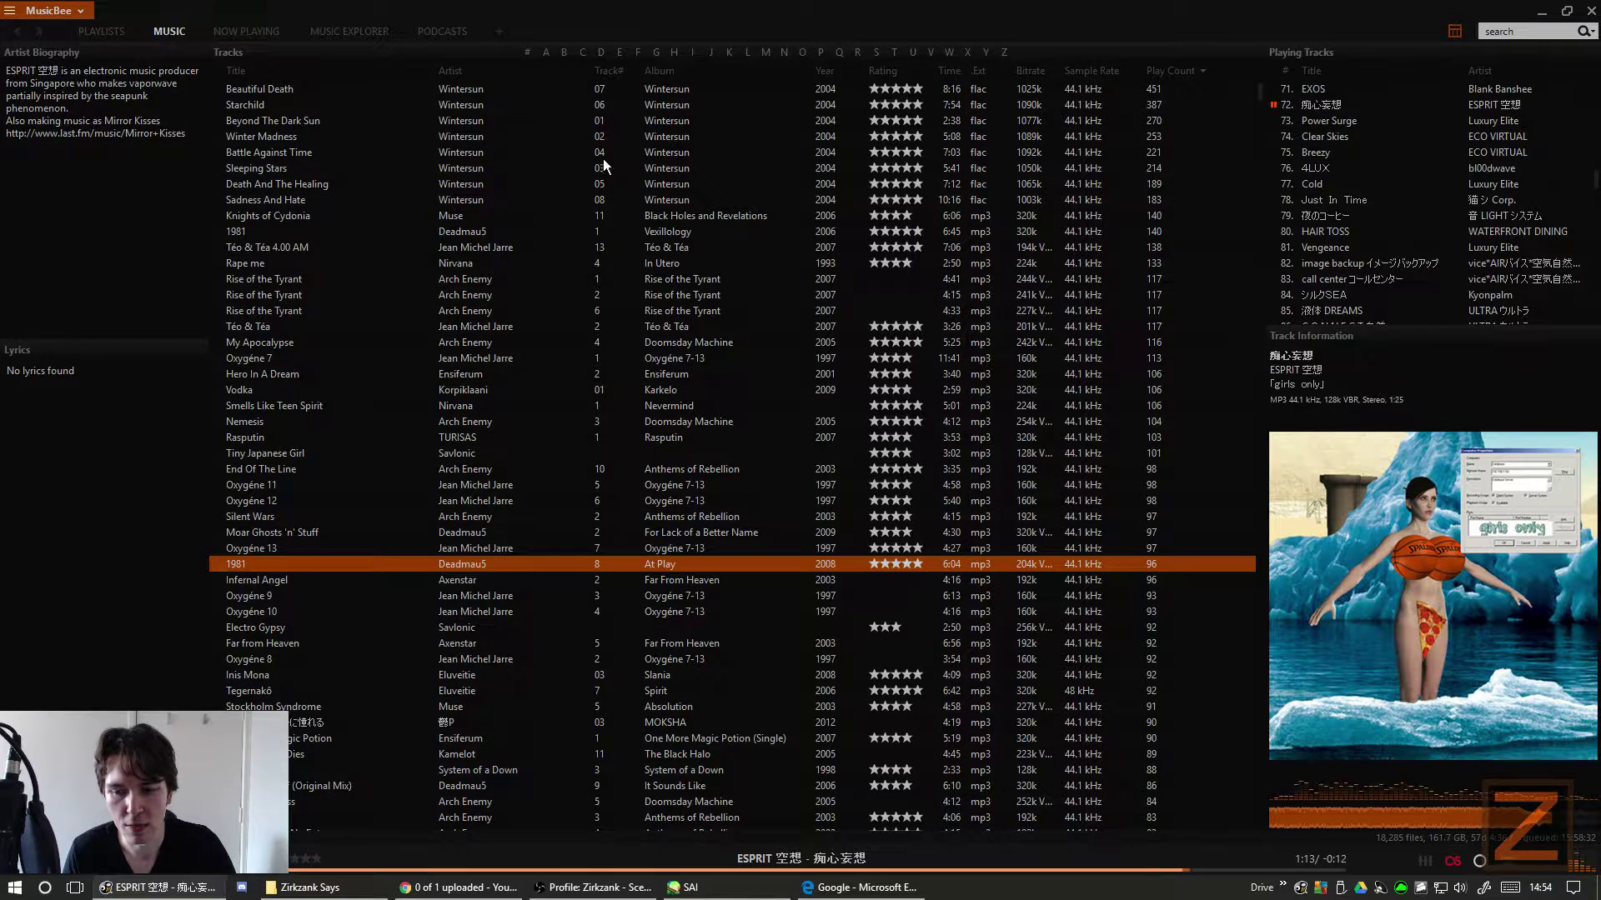
pyautogui.click(98, 31)
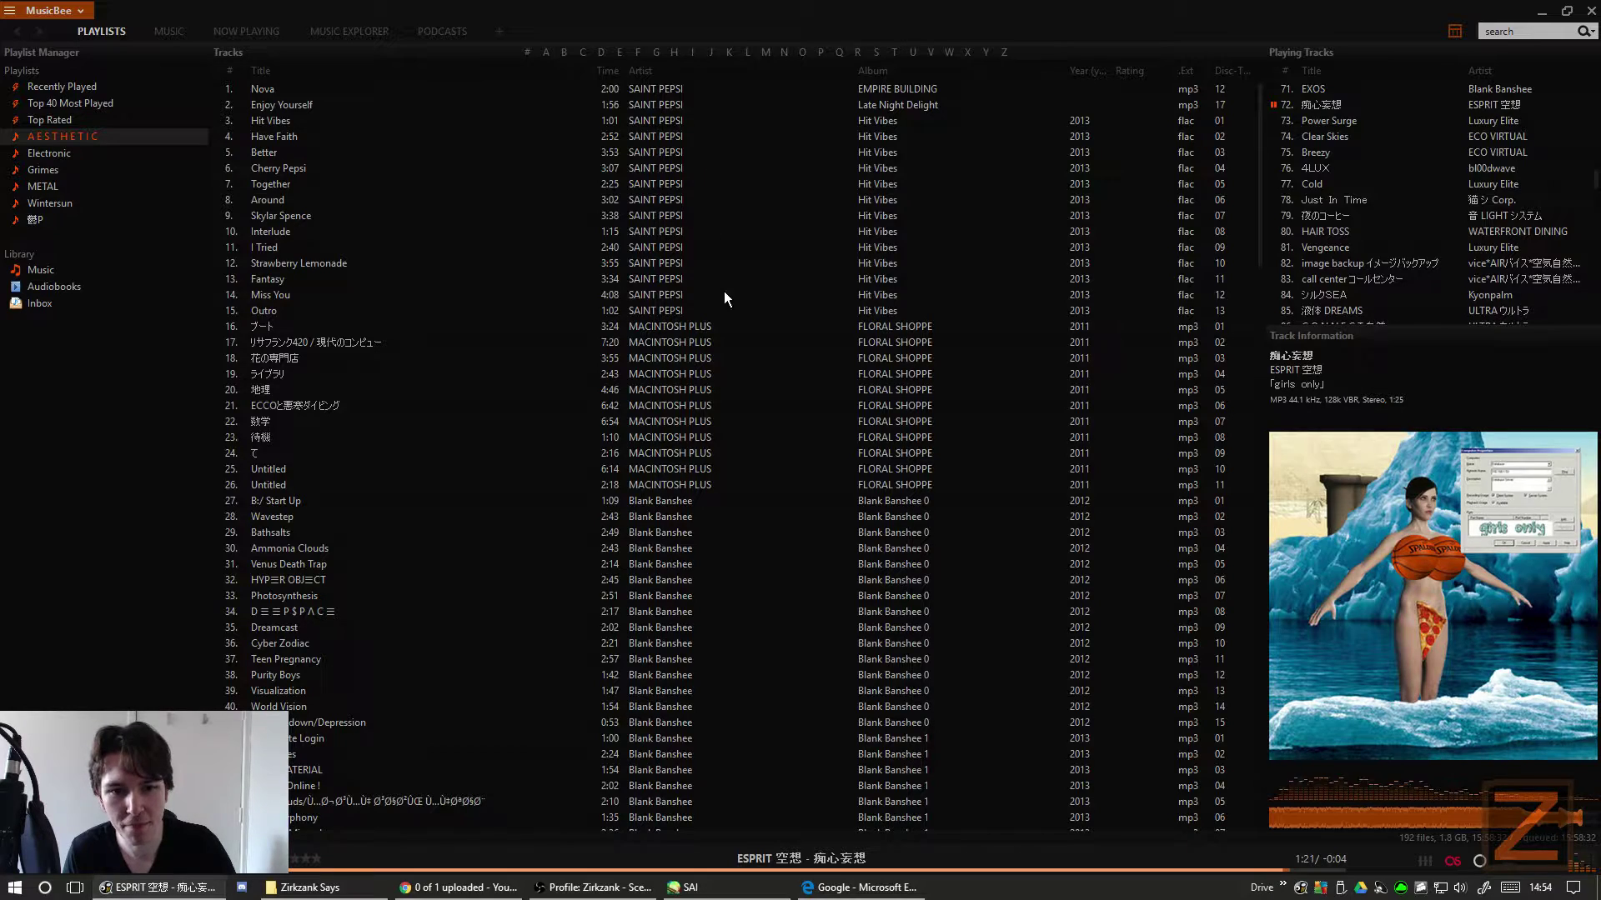
# - Look through the AESTHETIC playlist down to its end and highlight the long mixes there, finishing on Mix #1
pyautogui.scroll(-16, 760, 387)
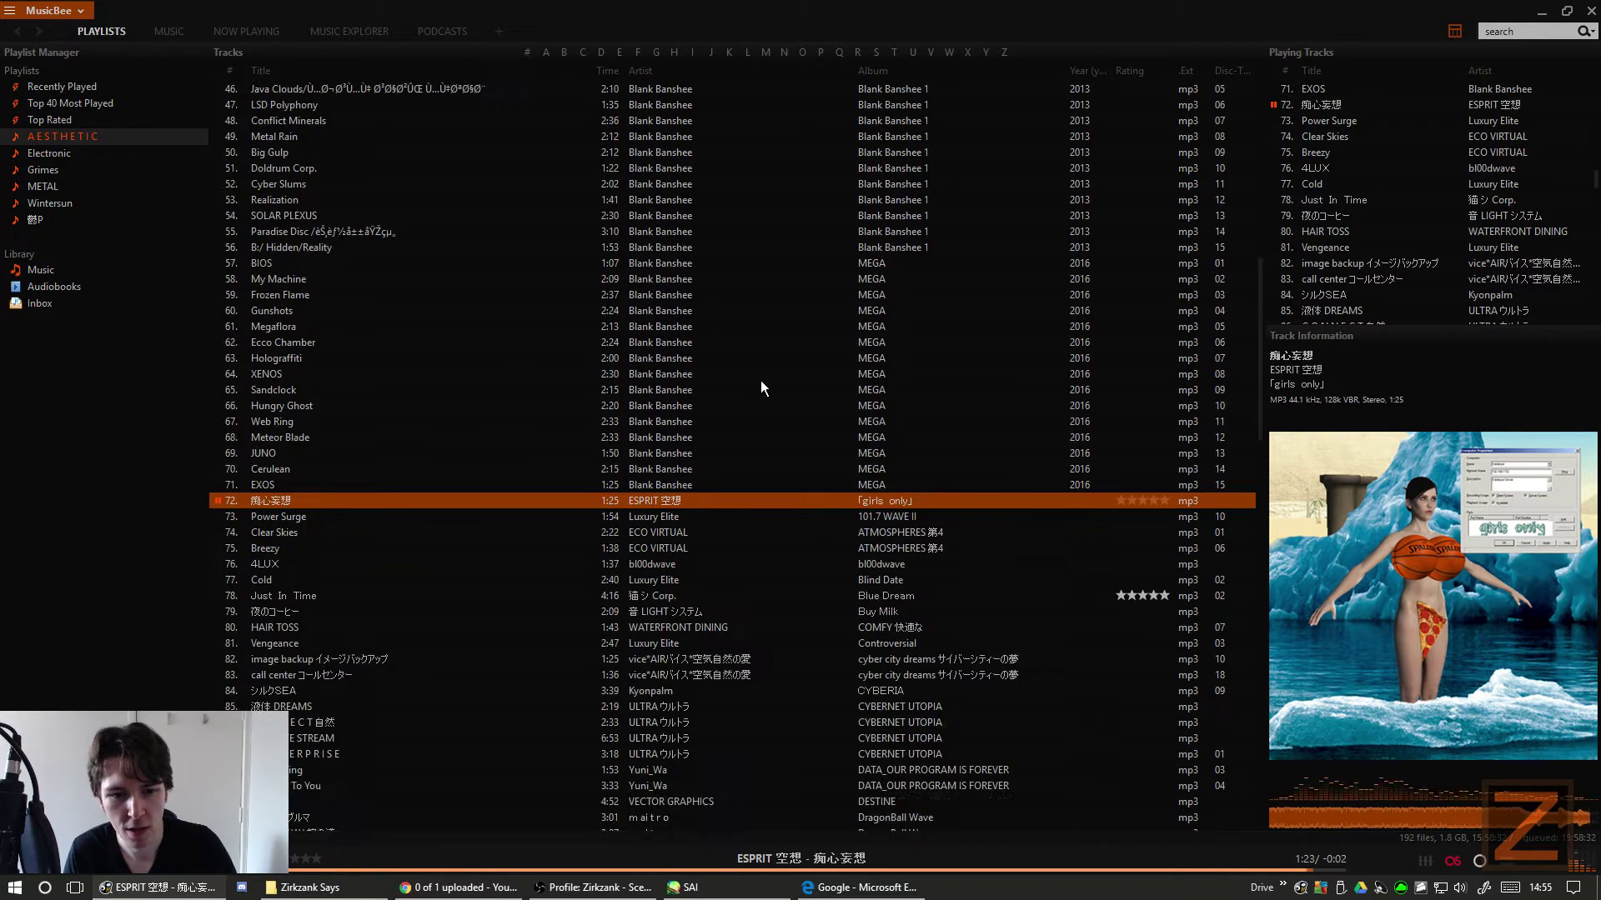
pyautogui.scroll(-4, 761, 387)
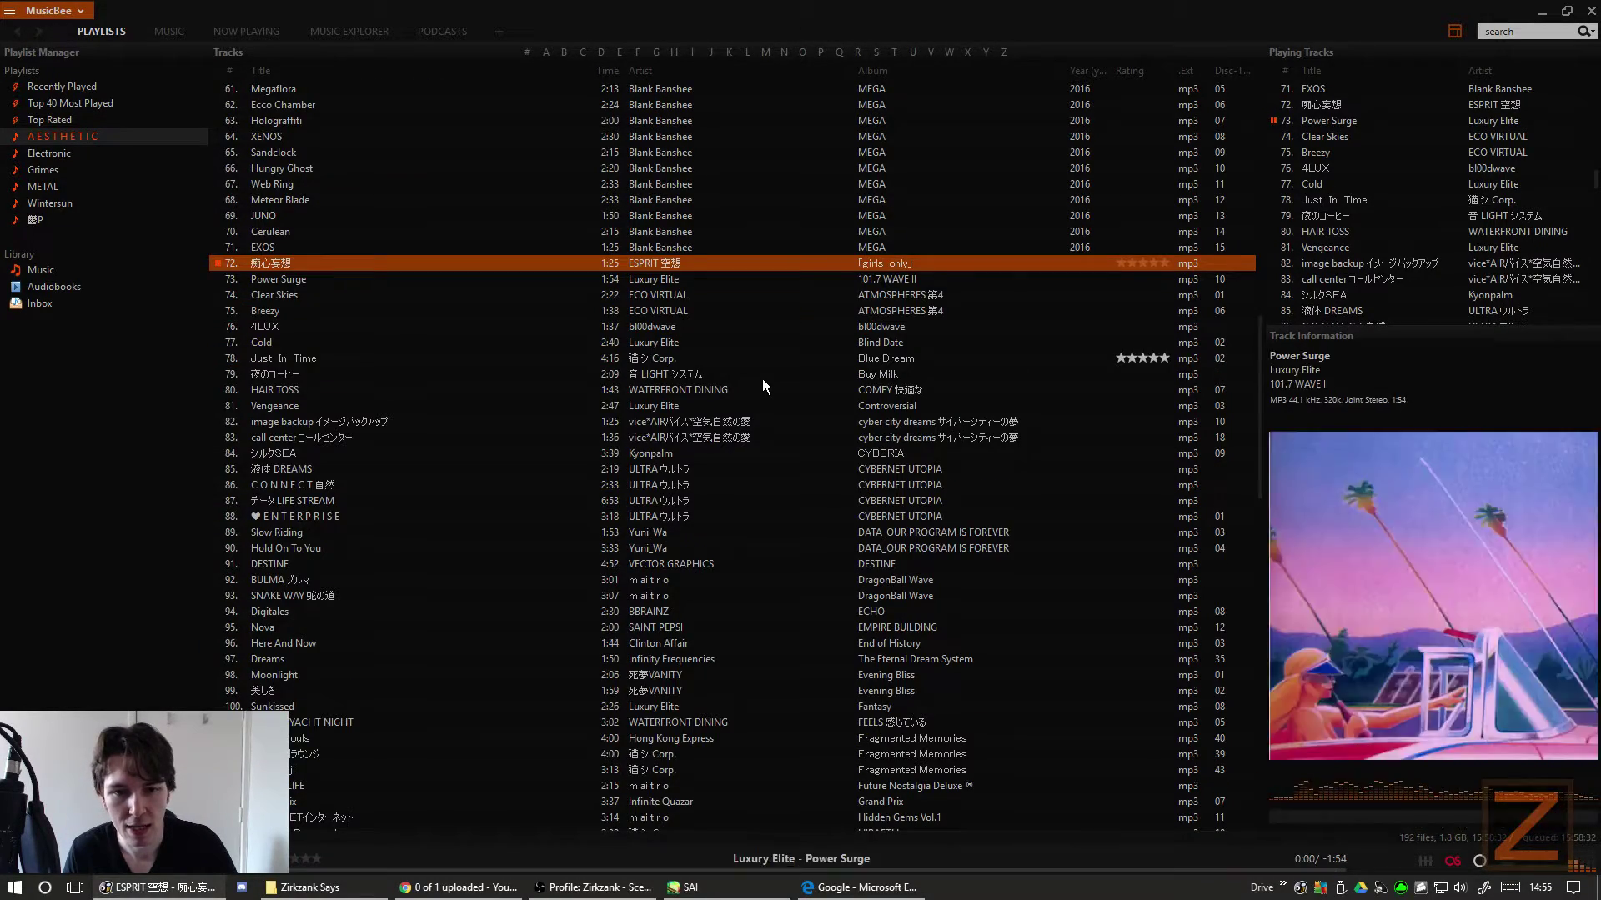
pyautogui.scroll(-4, 765, 375)
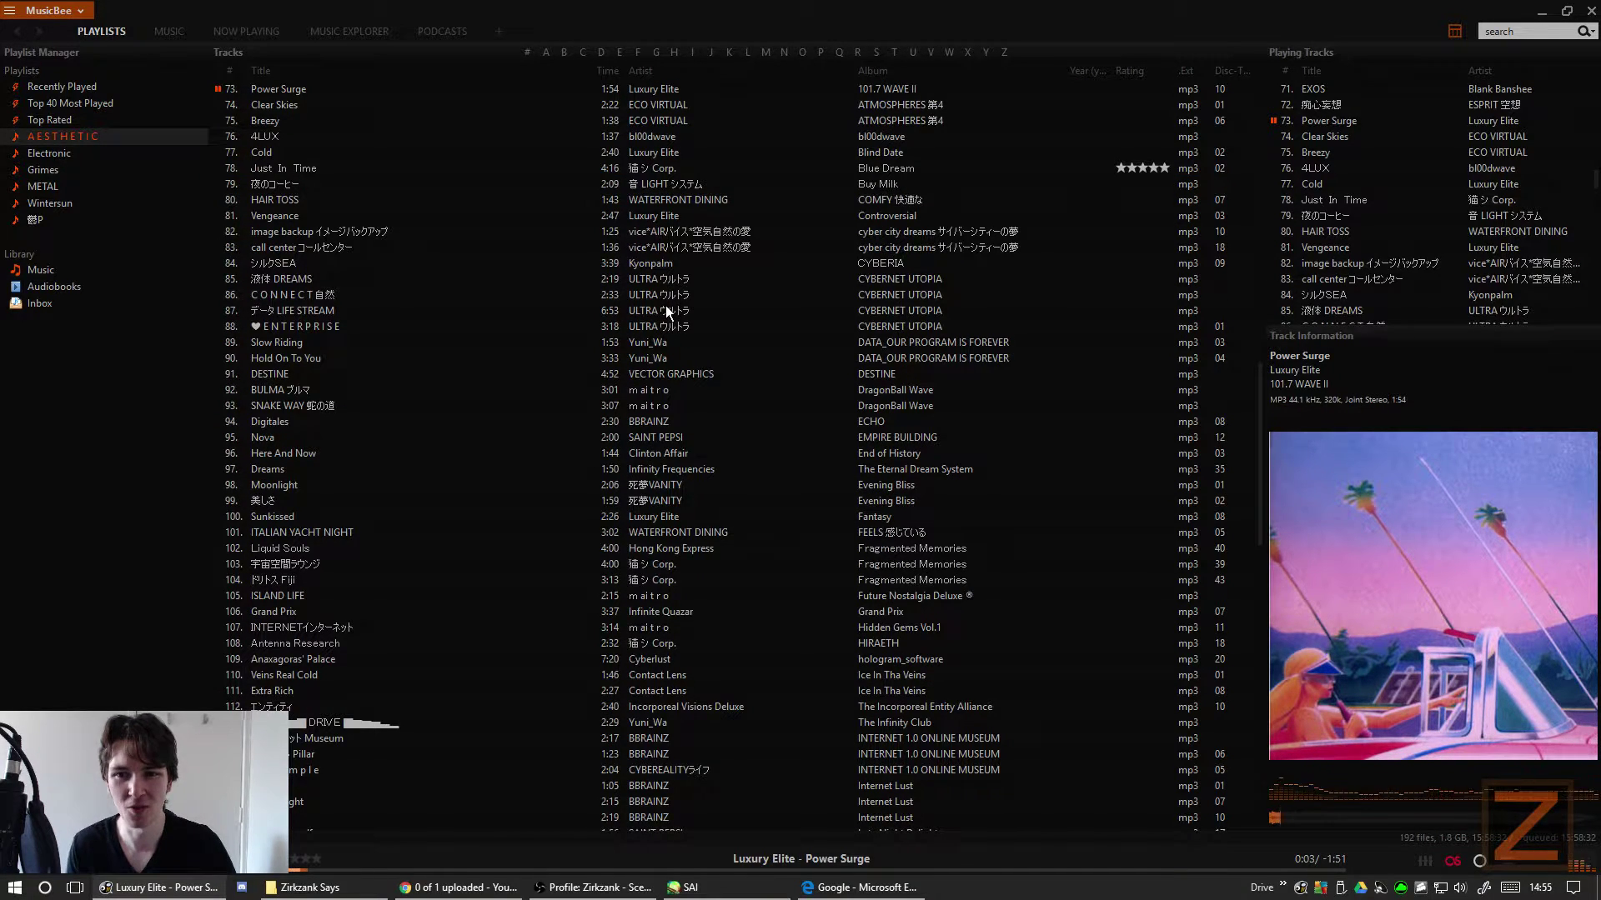
pyautogui.scroll(3, 666, 297)
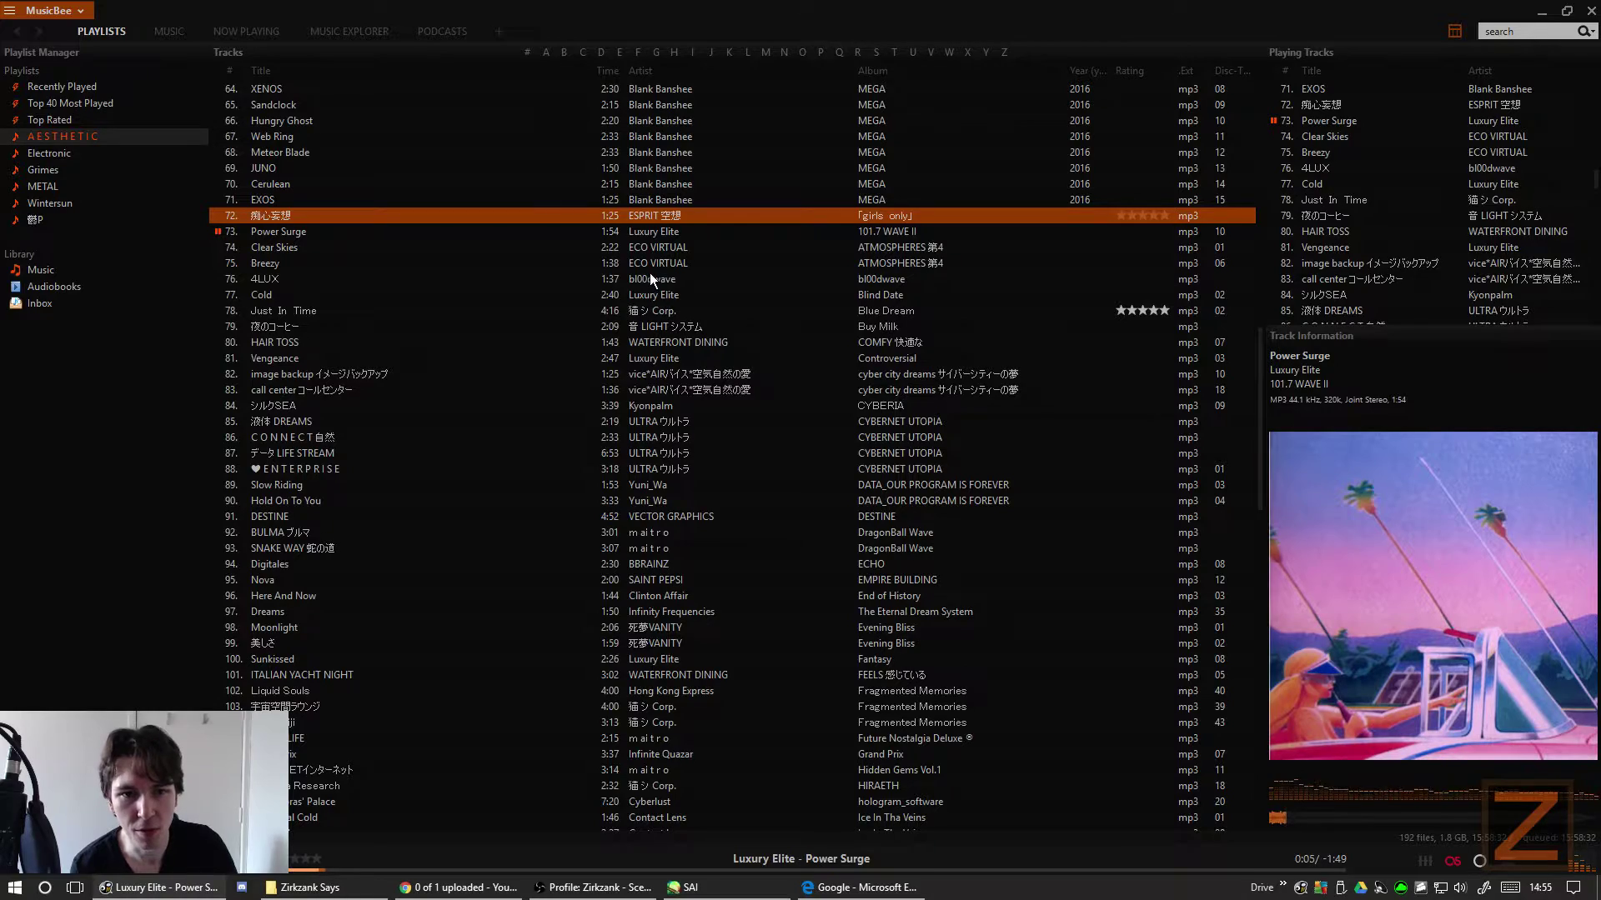
pyautogui.scroll(6, 674, 285)
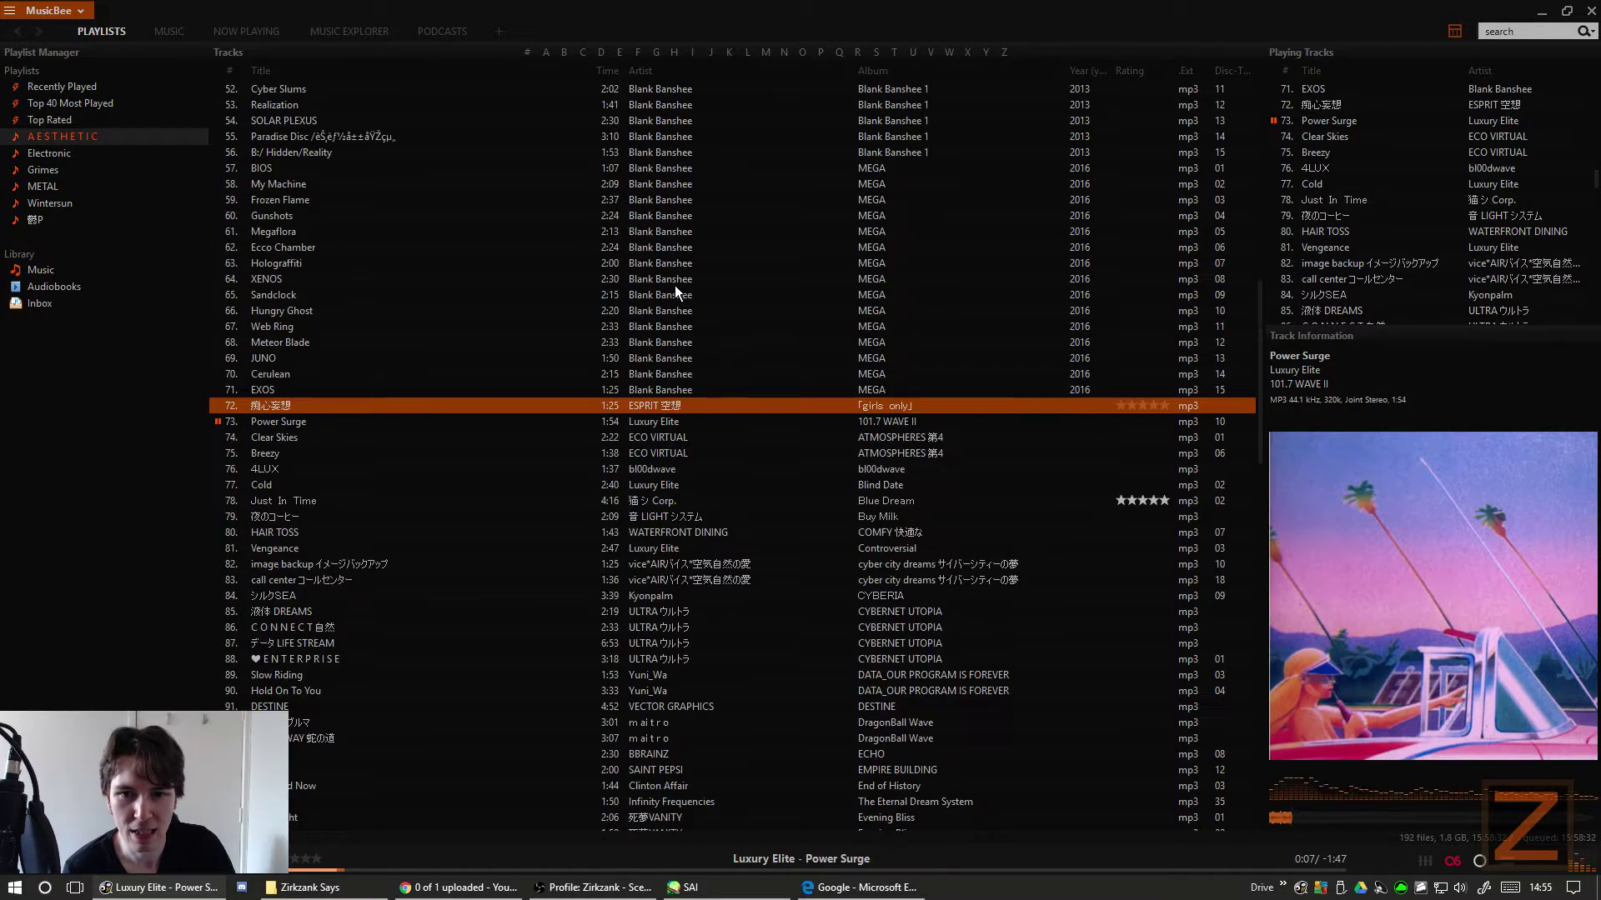
pyautogui.scroll(-14, 676, 225)
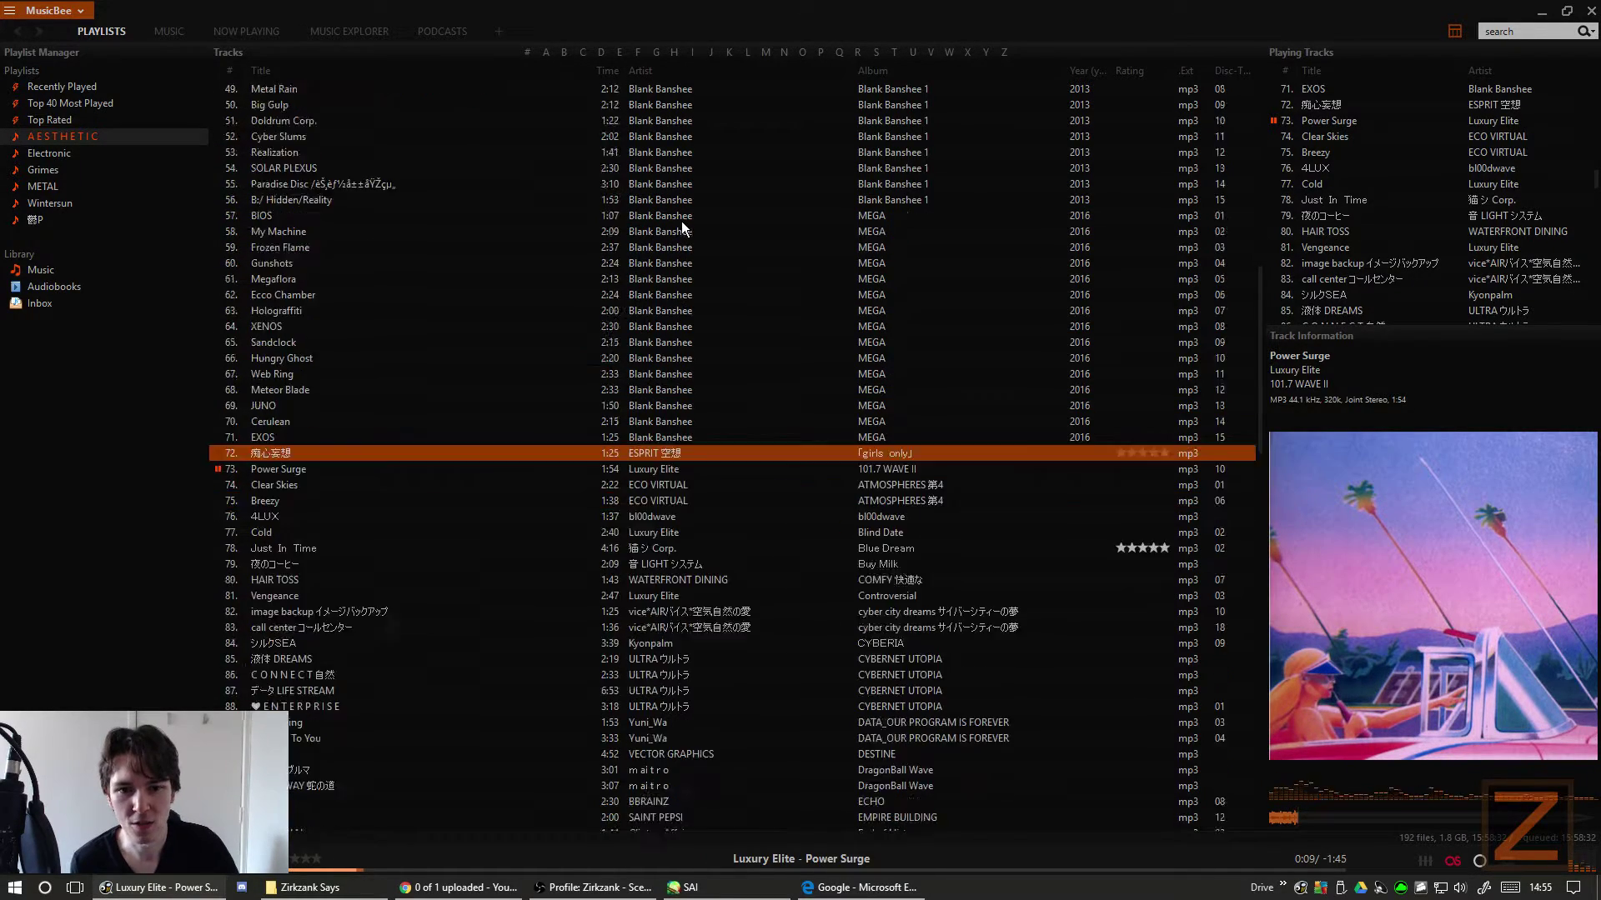
pyautogui.scroll(-3, 678, 233)
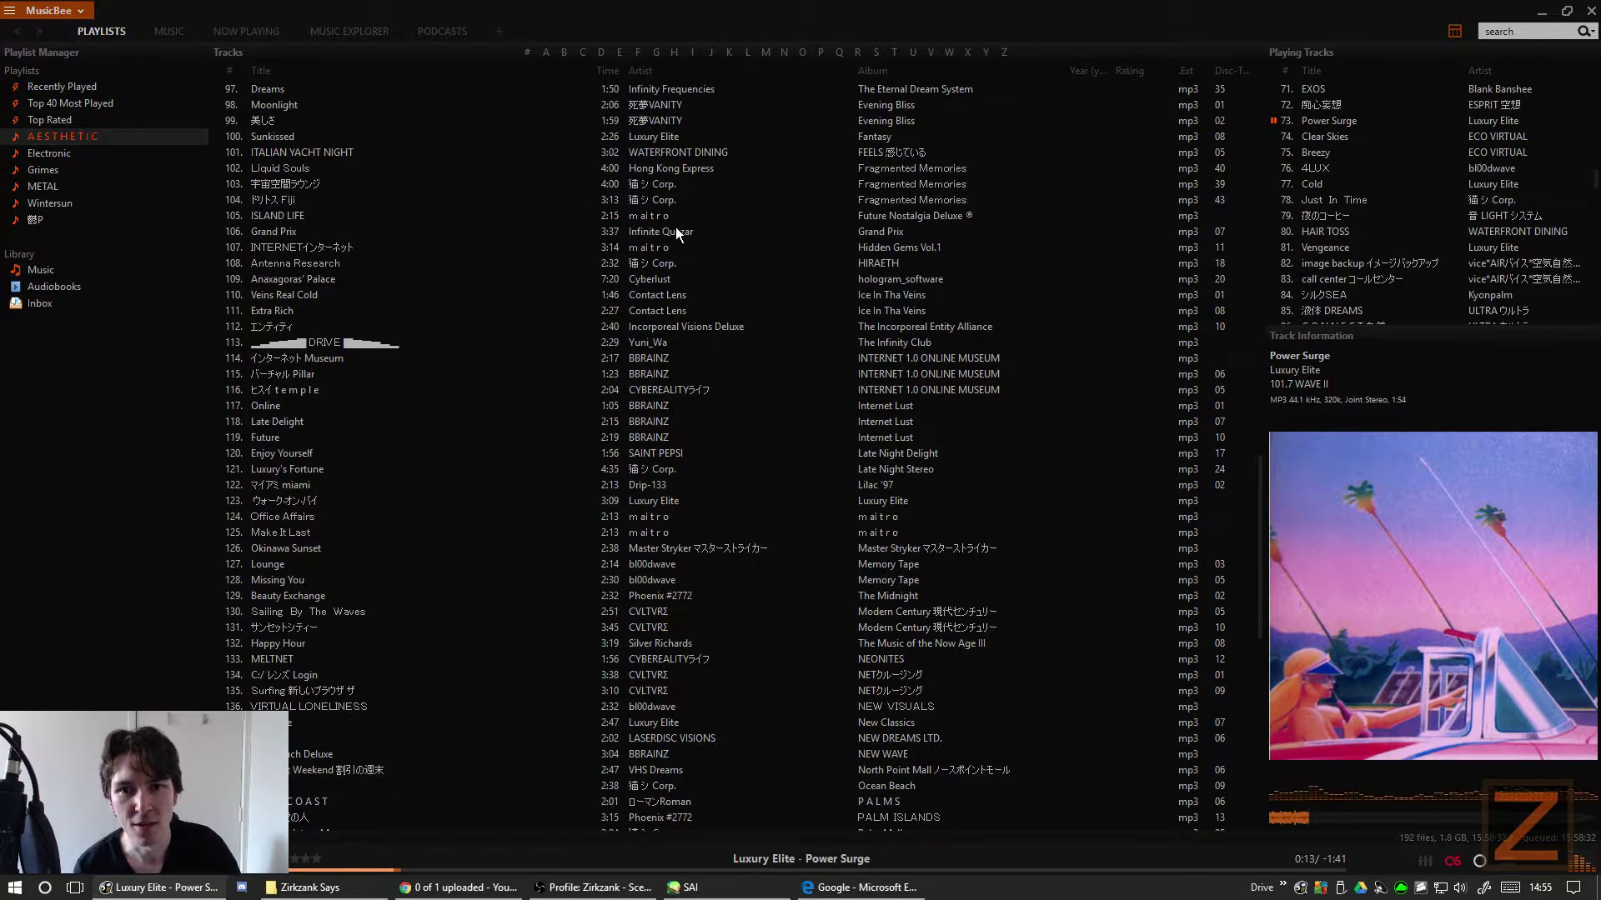
pyautogui.scroll(-16, 669, 227)
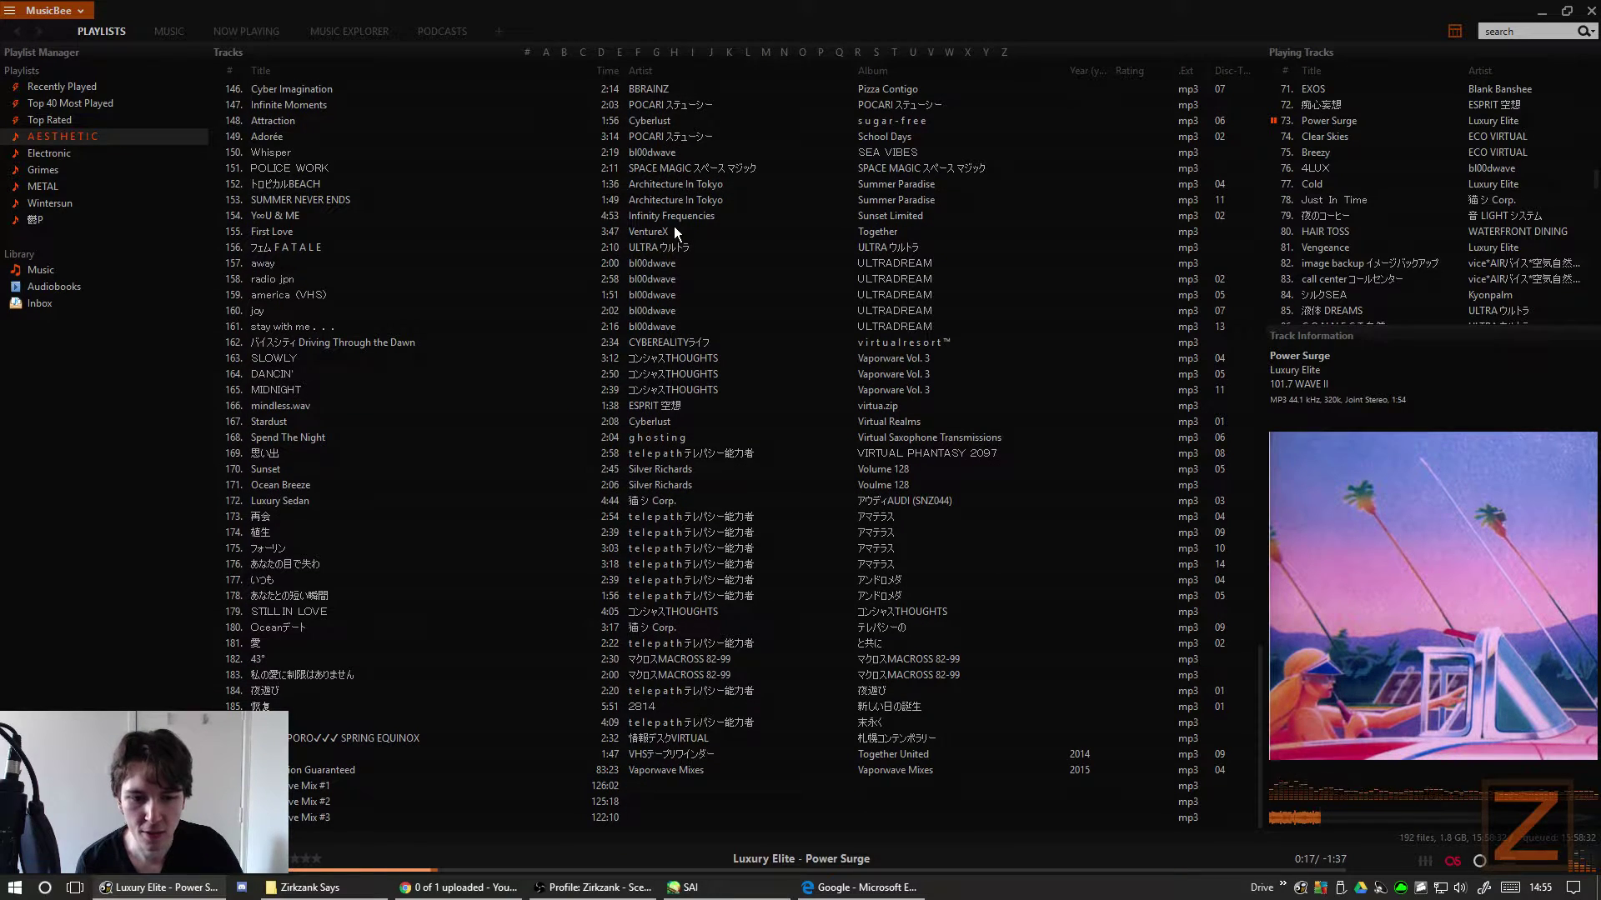
pyautogui.click(421, 768)
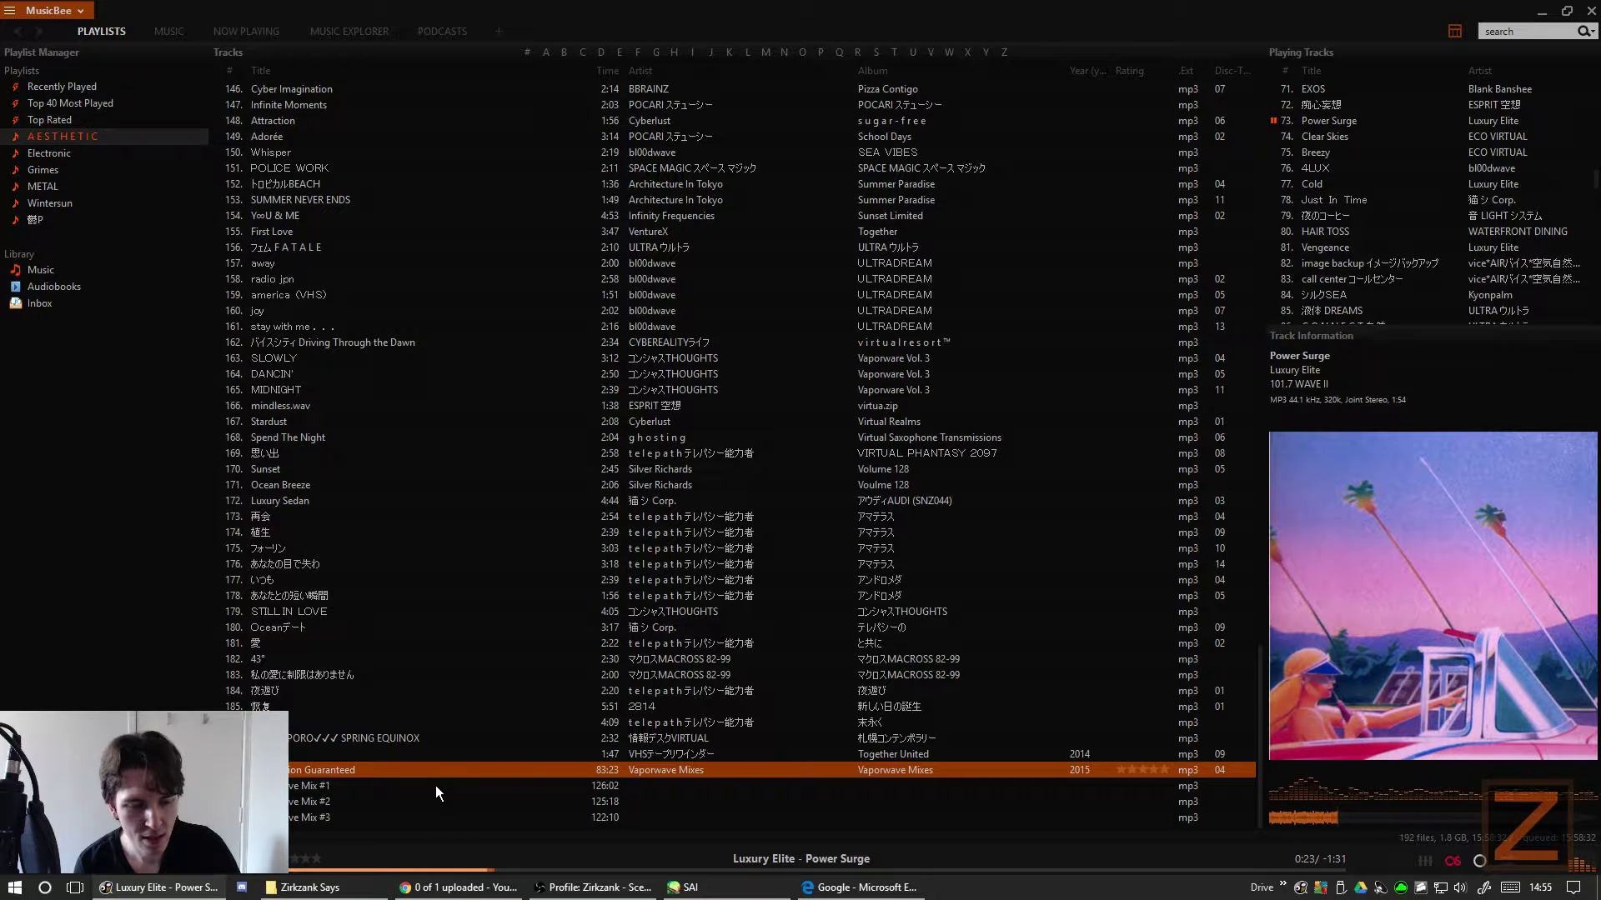
pyautogui.click(435, 785)
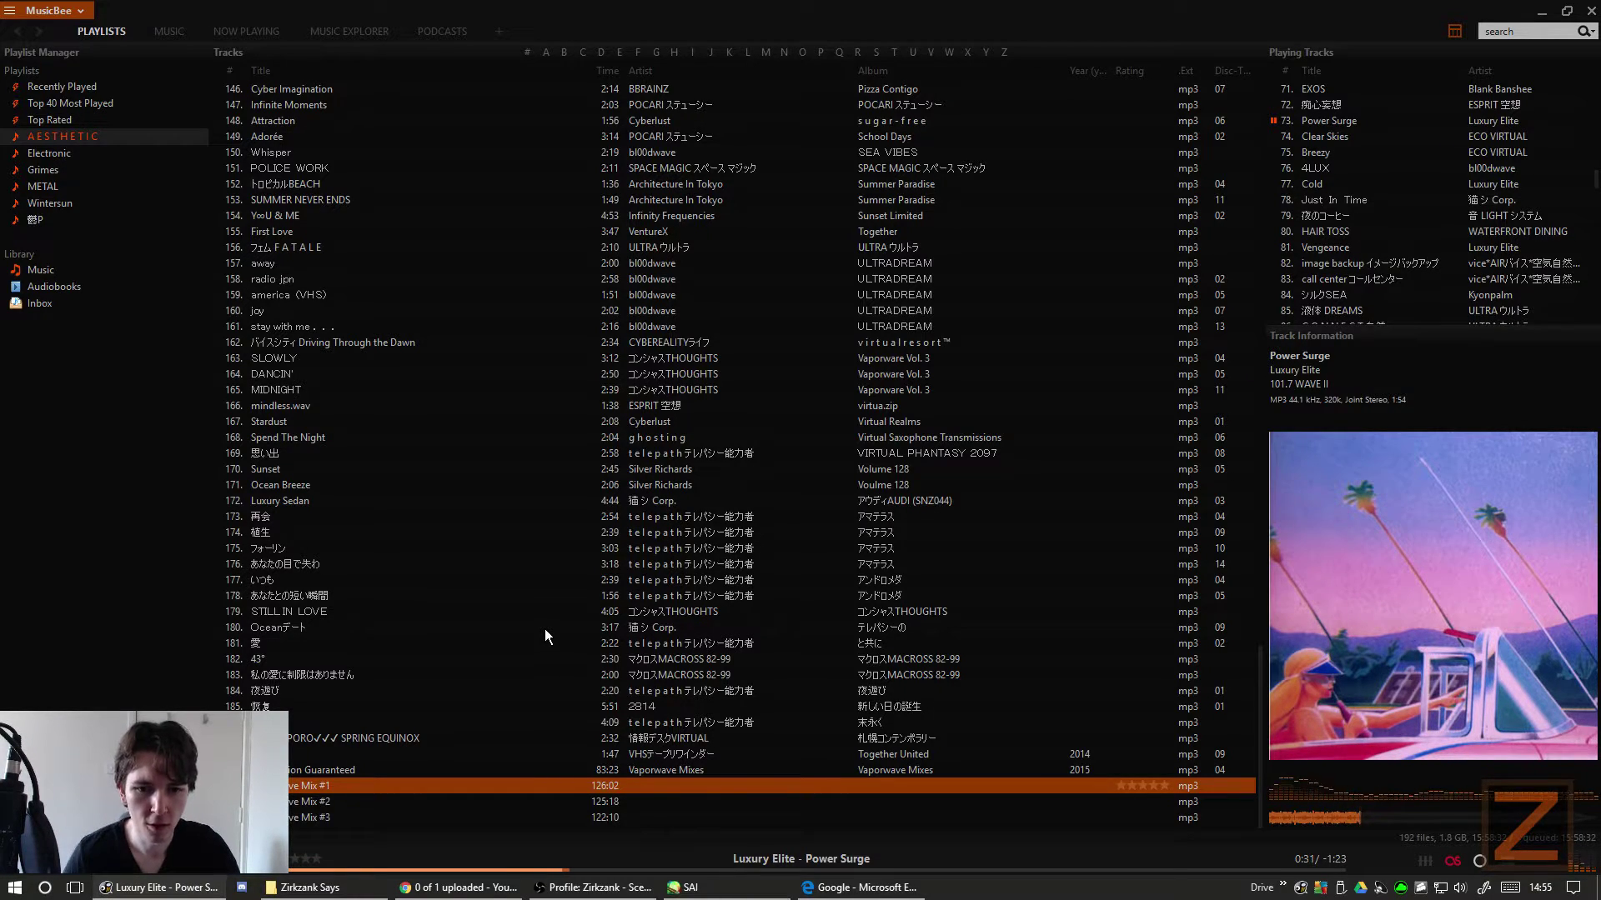
# - Highlight the Power Surge track by Luxury Elite and review the artists and albums listed around and after it
pyautogui.scroll(20, 545, 634)
pyautogui.scroll(10, 545, 634)
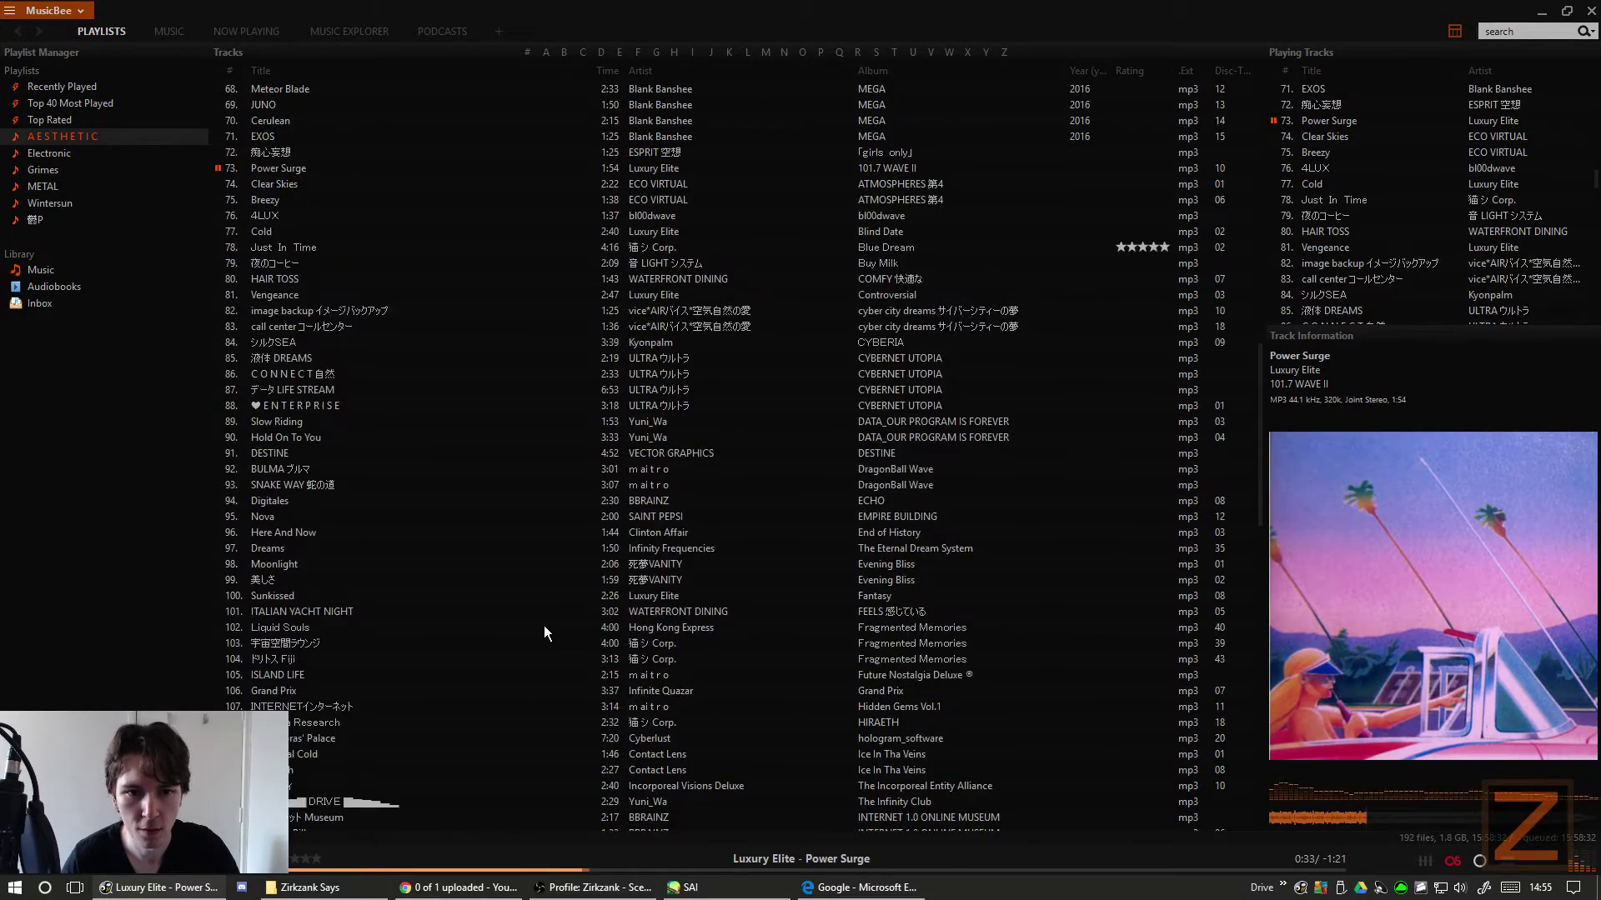
pyautogui.click(389, 405)
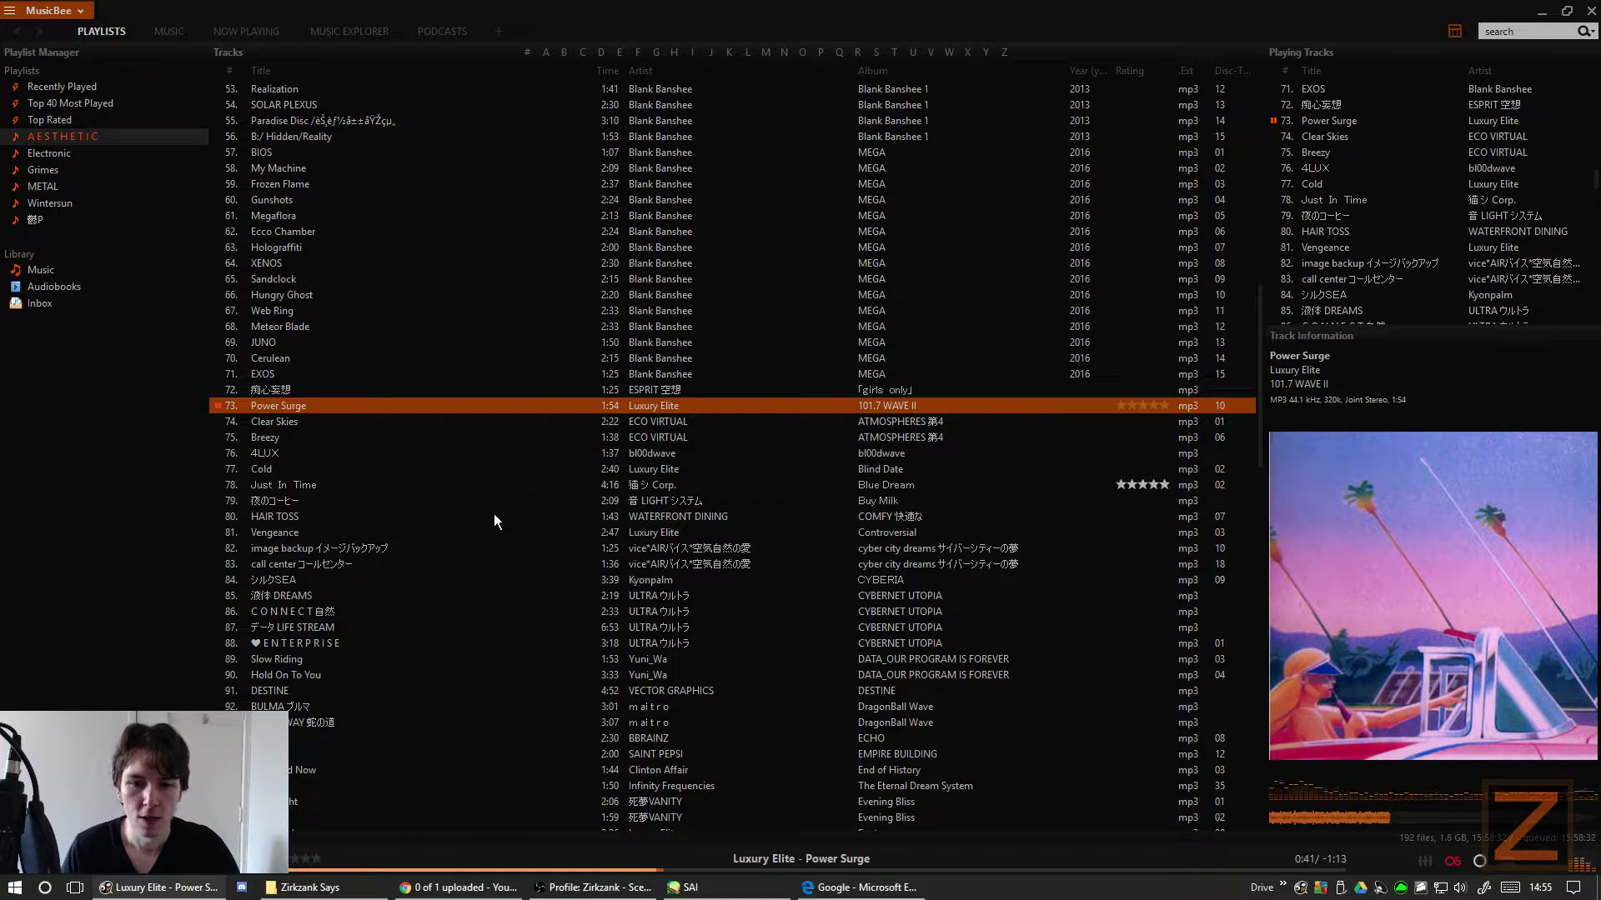
pyautogui.scroll(-10, 537, 479)
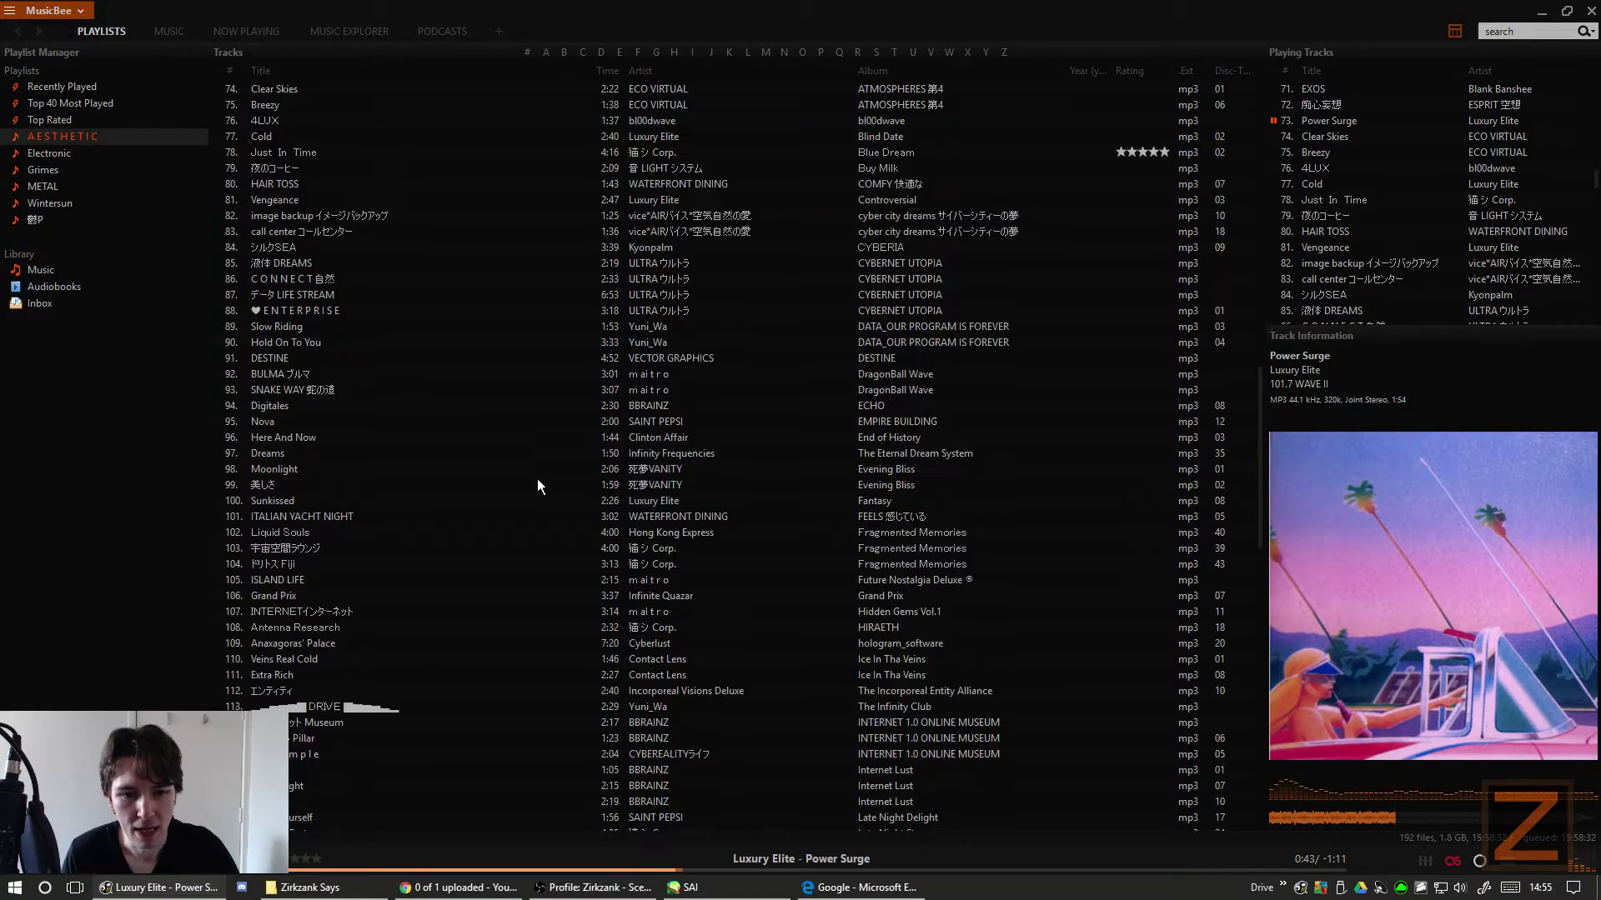
pyautogui.scroll(-9, 537, 480)
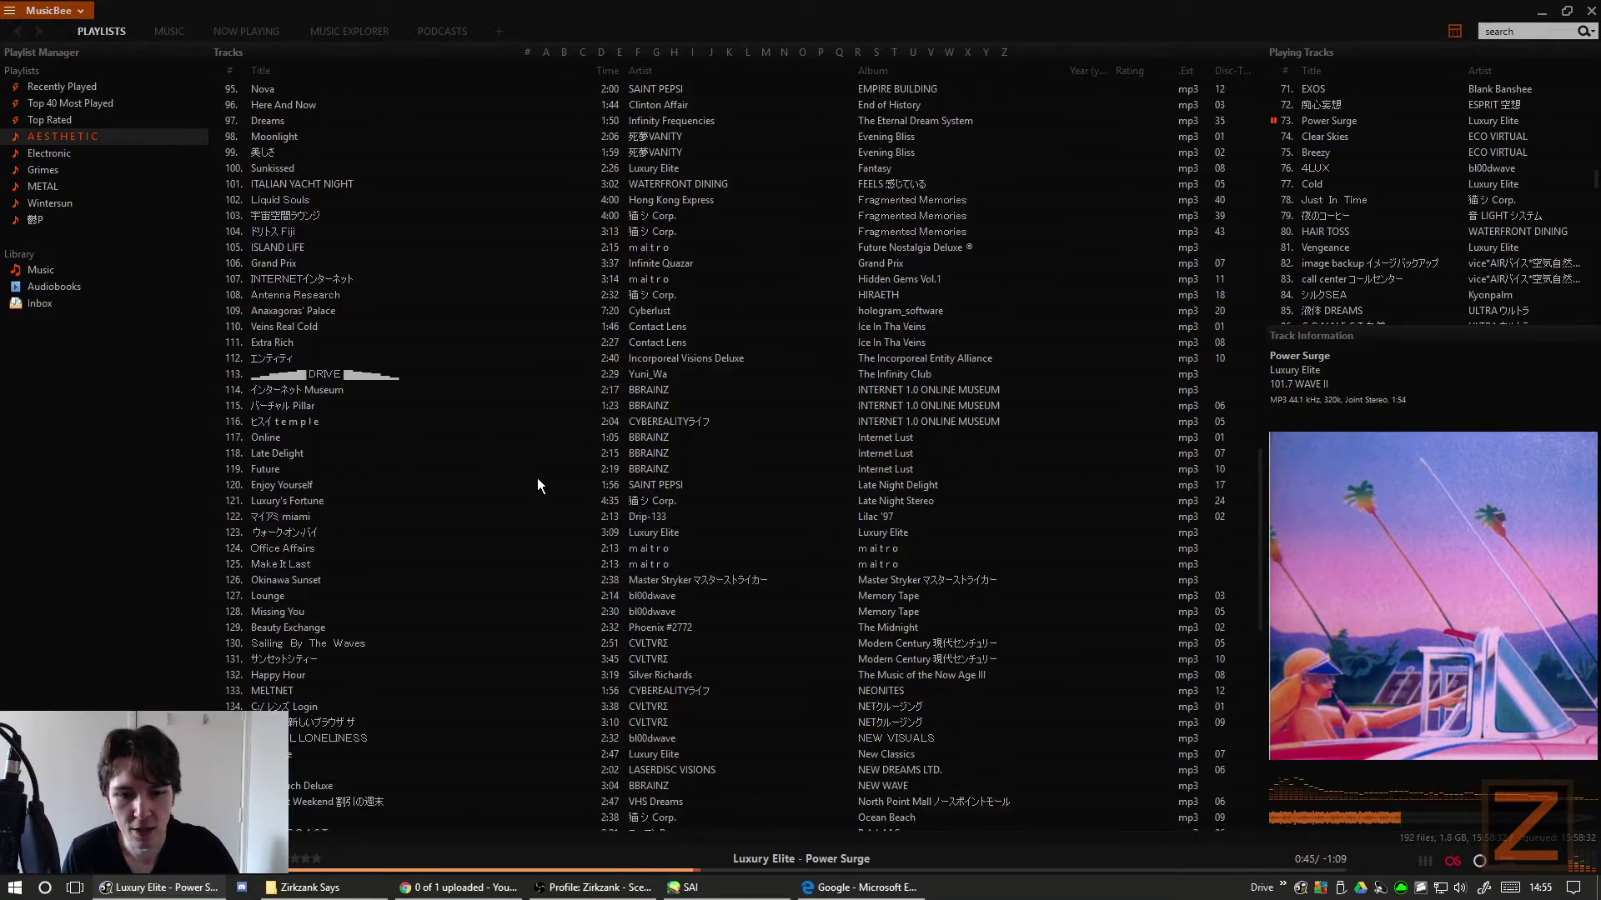
pyautogui.scroll(-7, 537, 477)
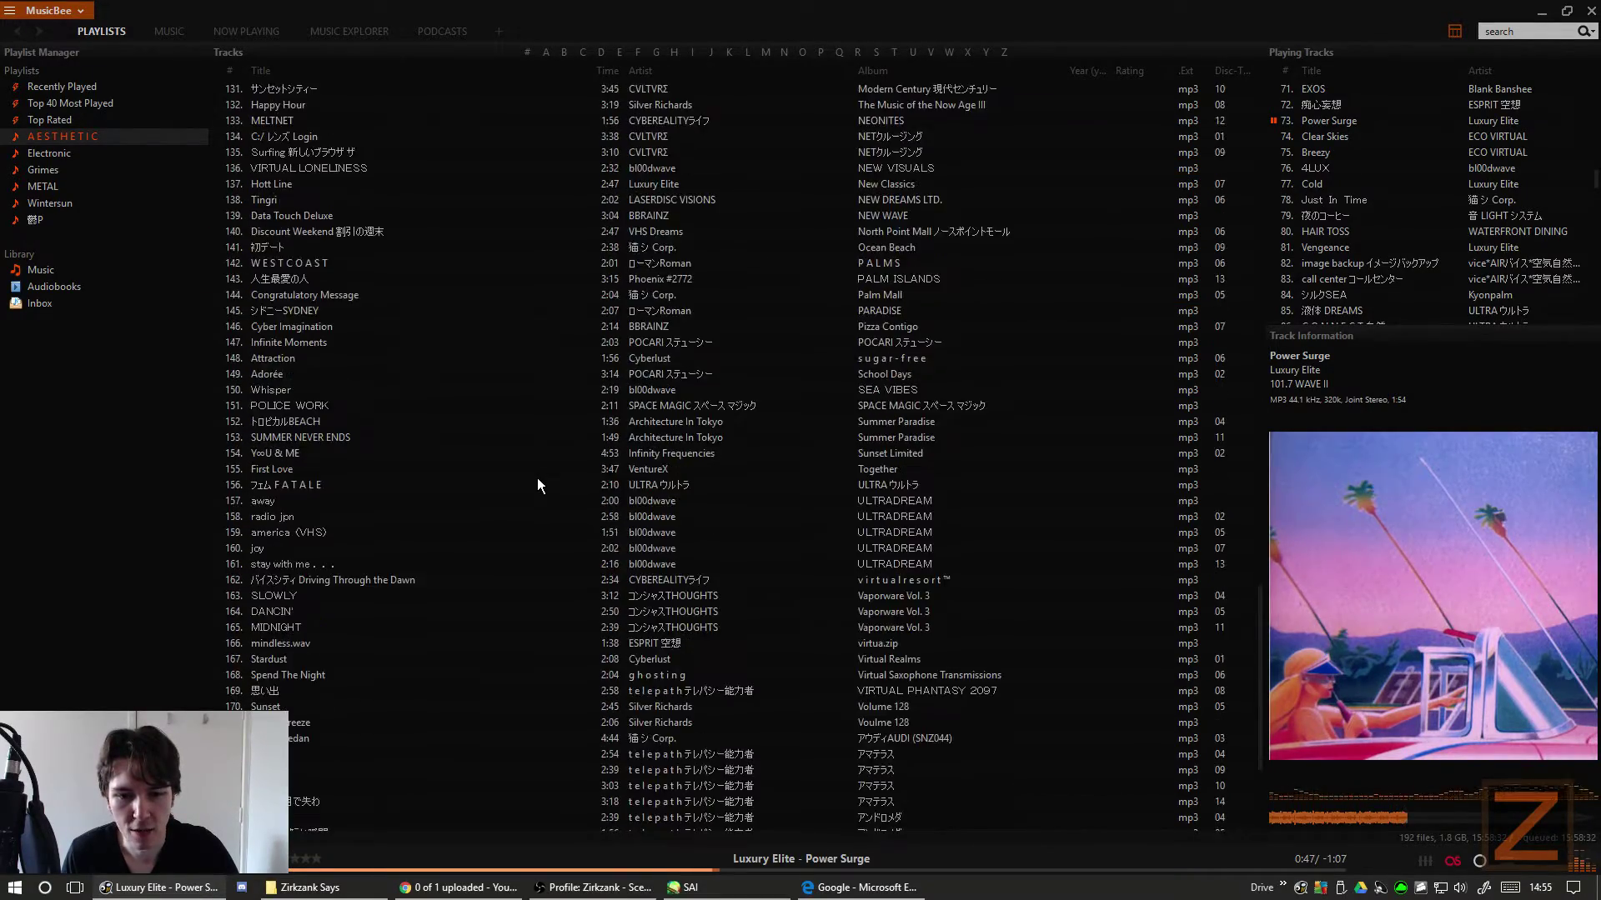
pyautogui.scroll(-5, 537, 486)
pyautogui.scroll(20, 537, 486)
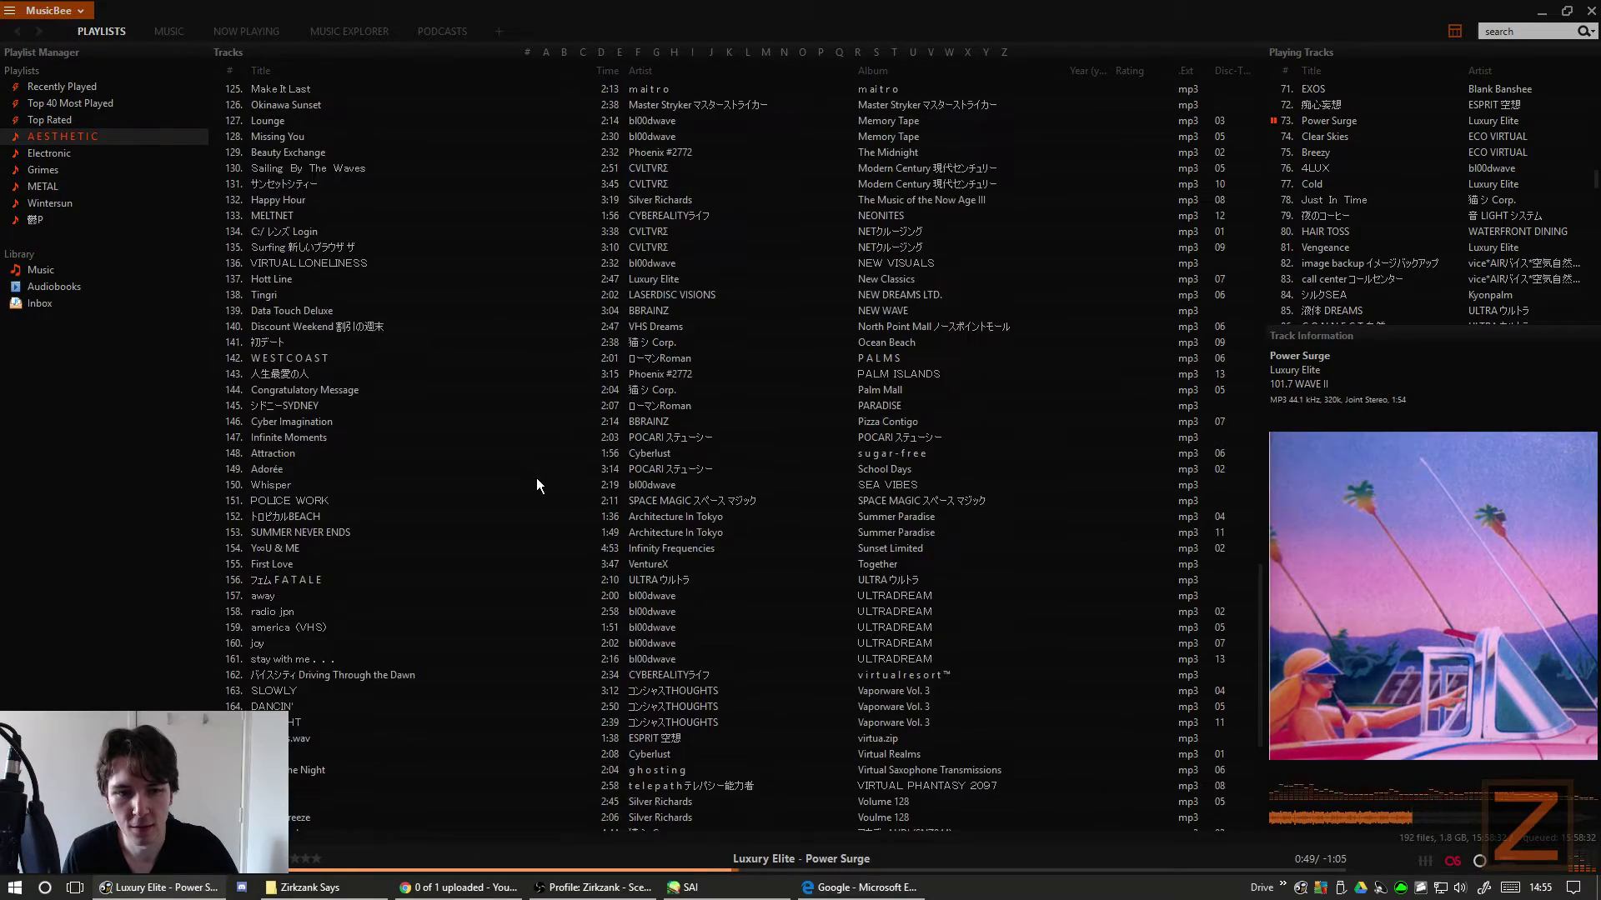
pyautogui.scroll(12, 535, 478)
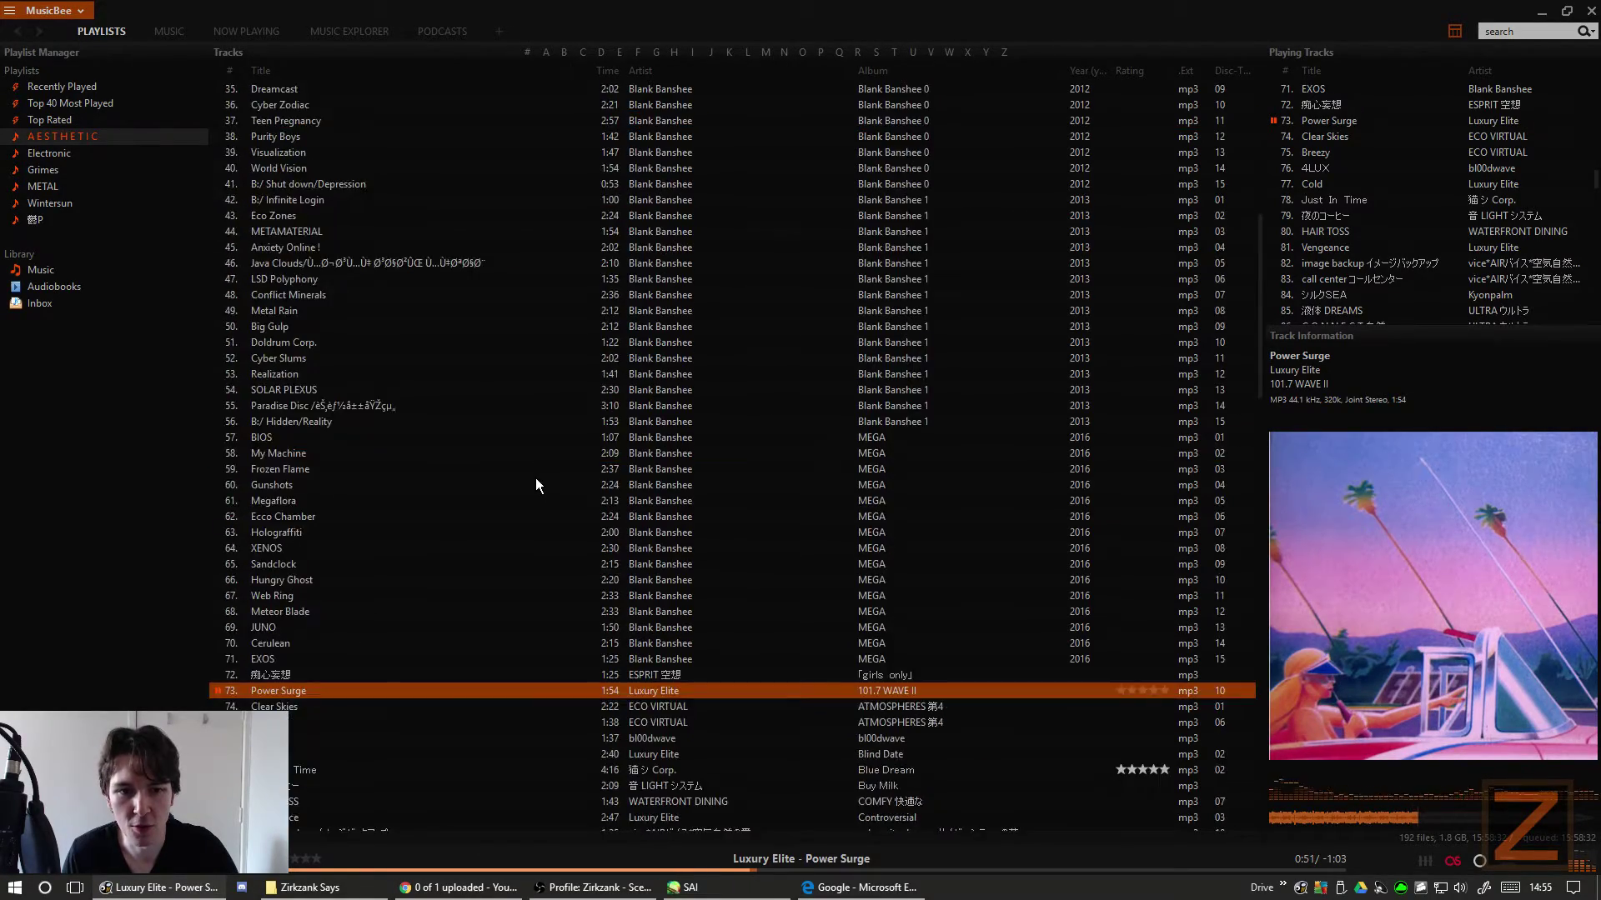
pyautogui.scroll(-9, 530, 481)
pyautogui.scroll(-6, 530, 482)
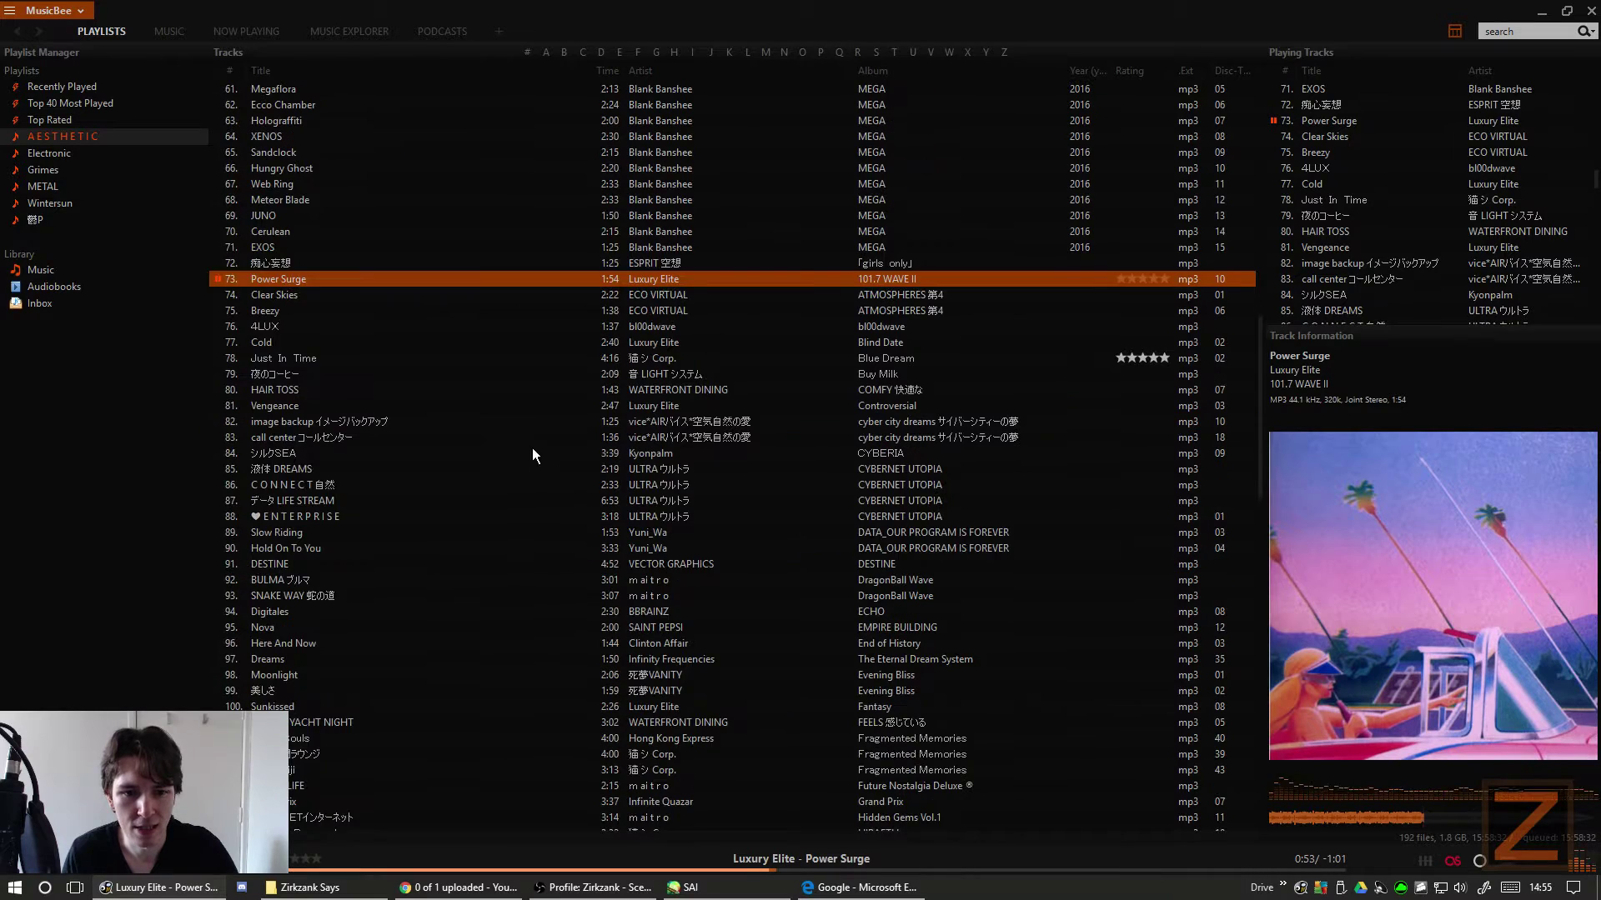
# - Switch to PaintTool SAI and create a new canvas of 4096 x 4096 pixels at 144 pixel/inch
pyautogui.click(692, 890)
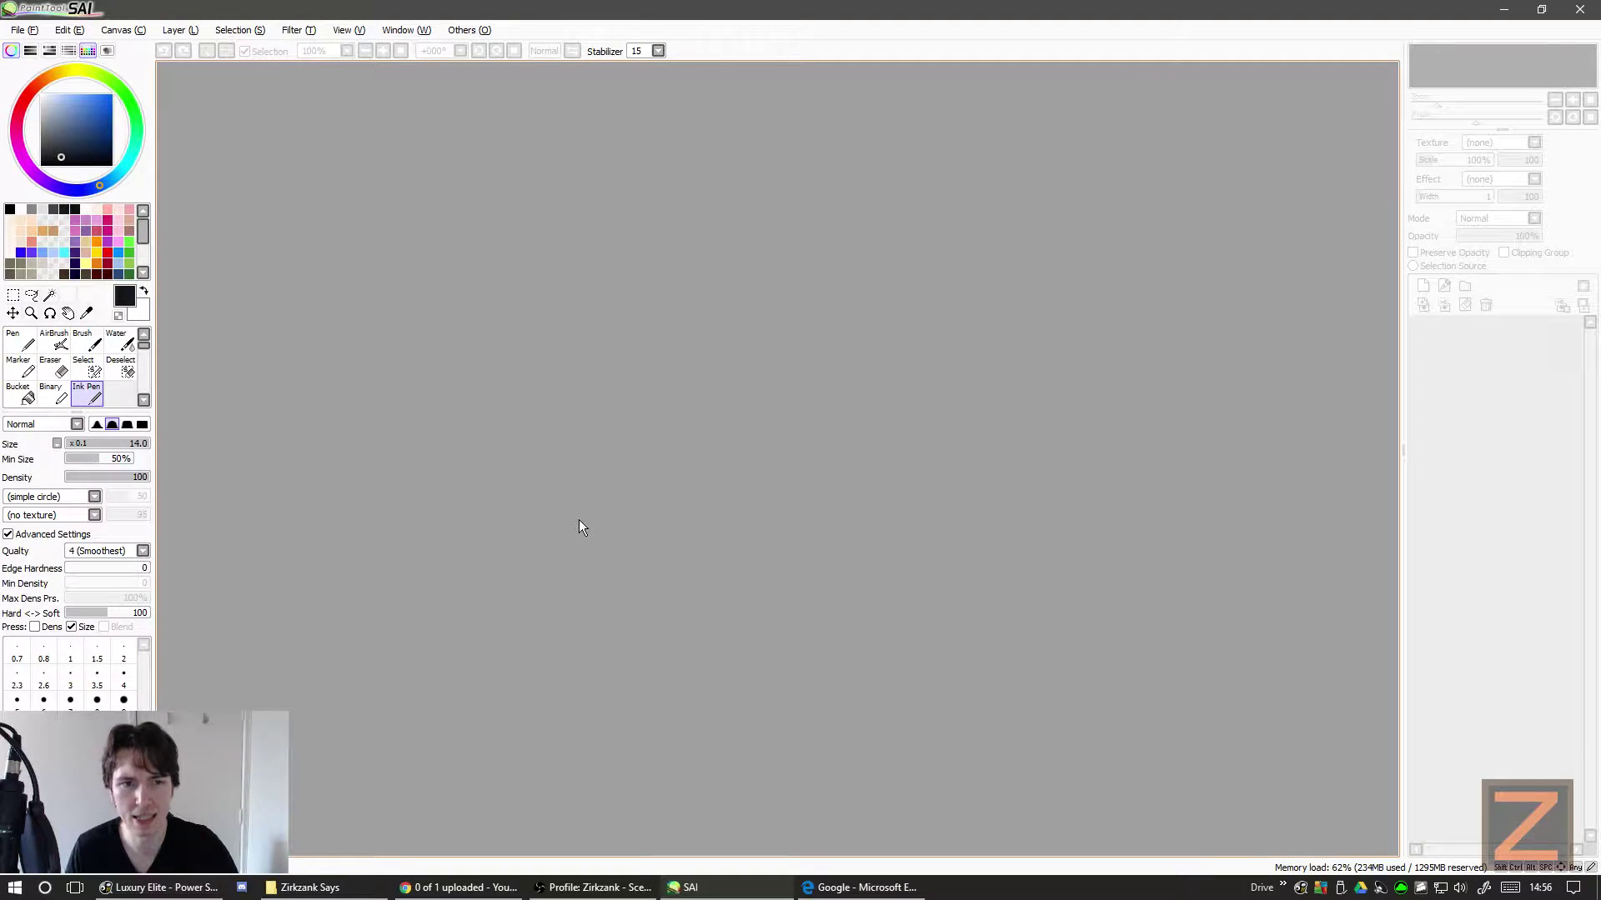
pyautogui.click(18, 30)
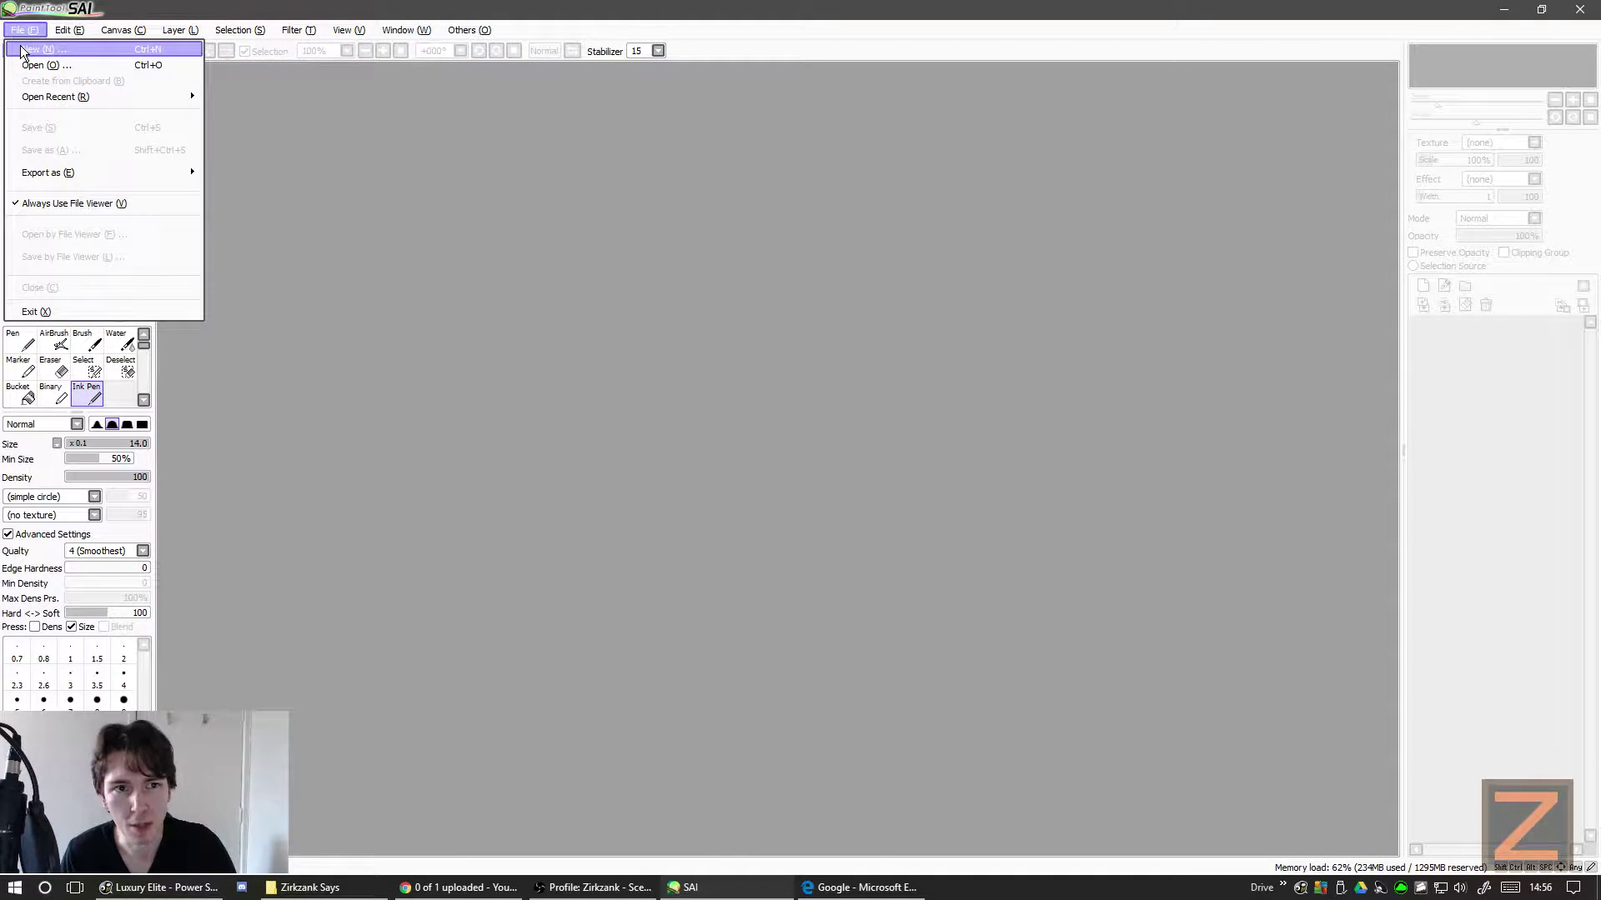
pyautogui.click(23, 50)
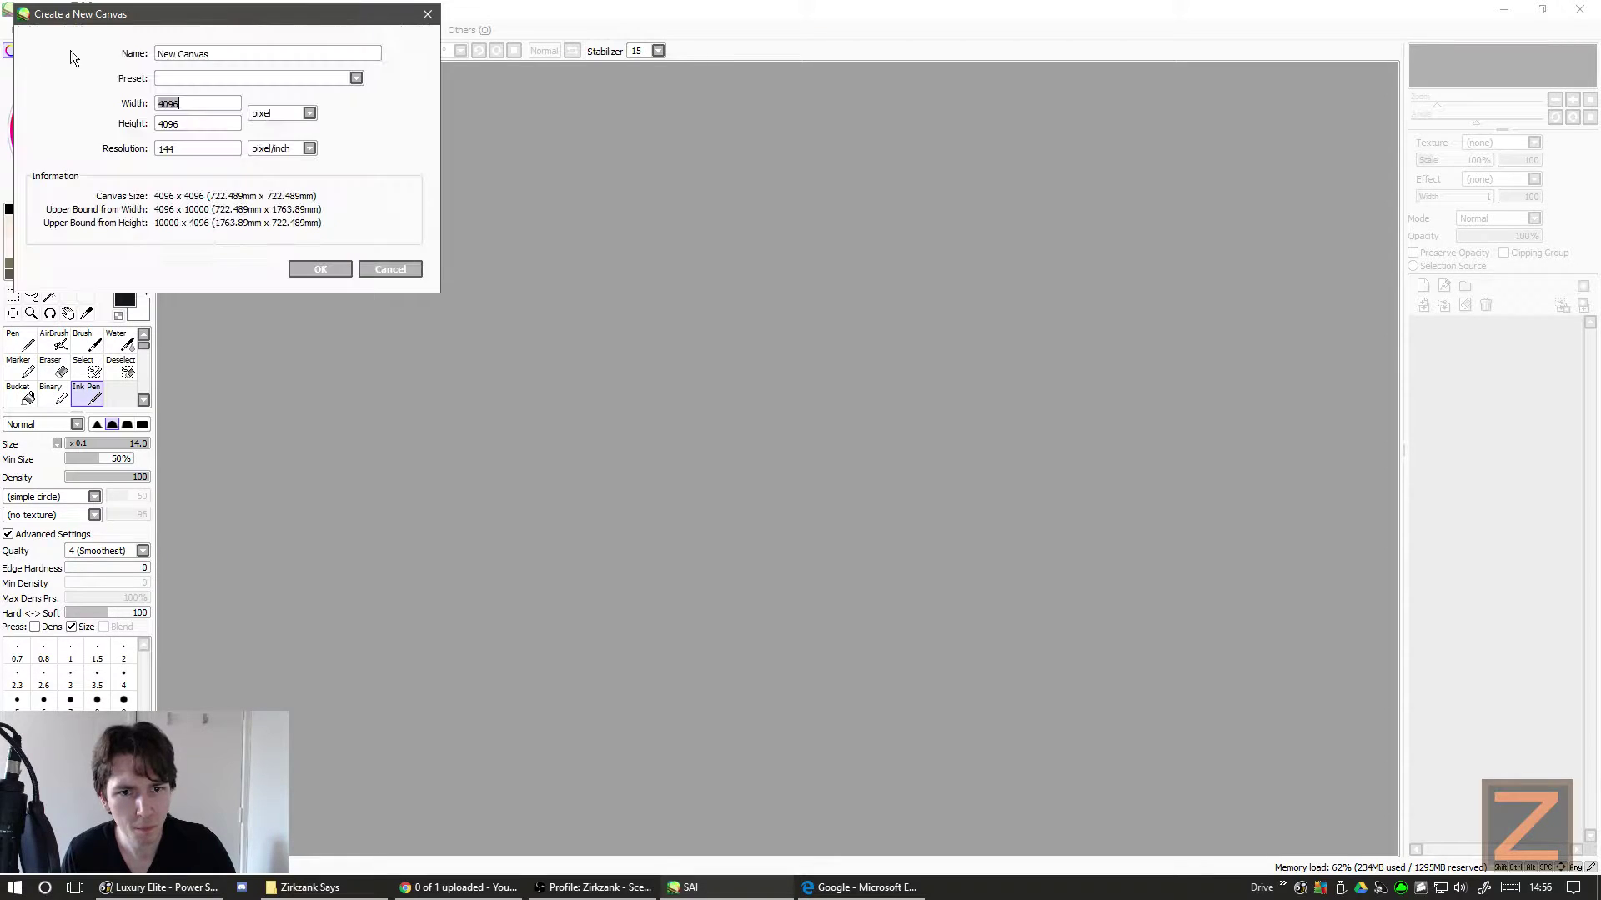
pyautogui.click(303, 267)
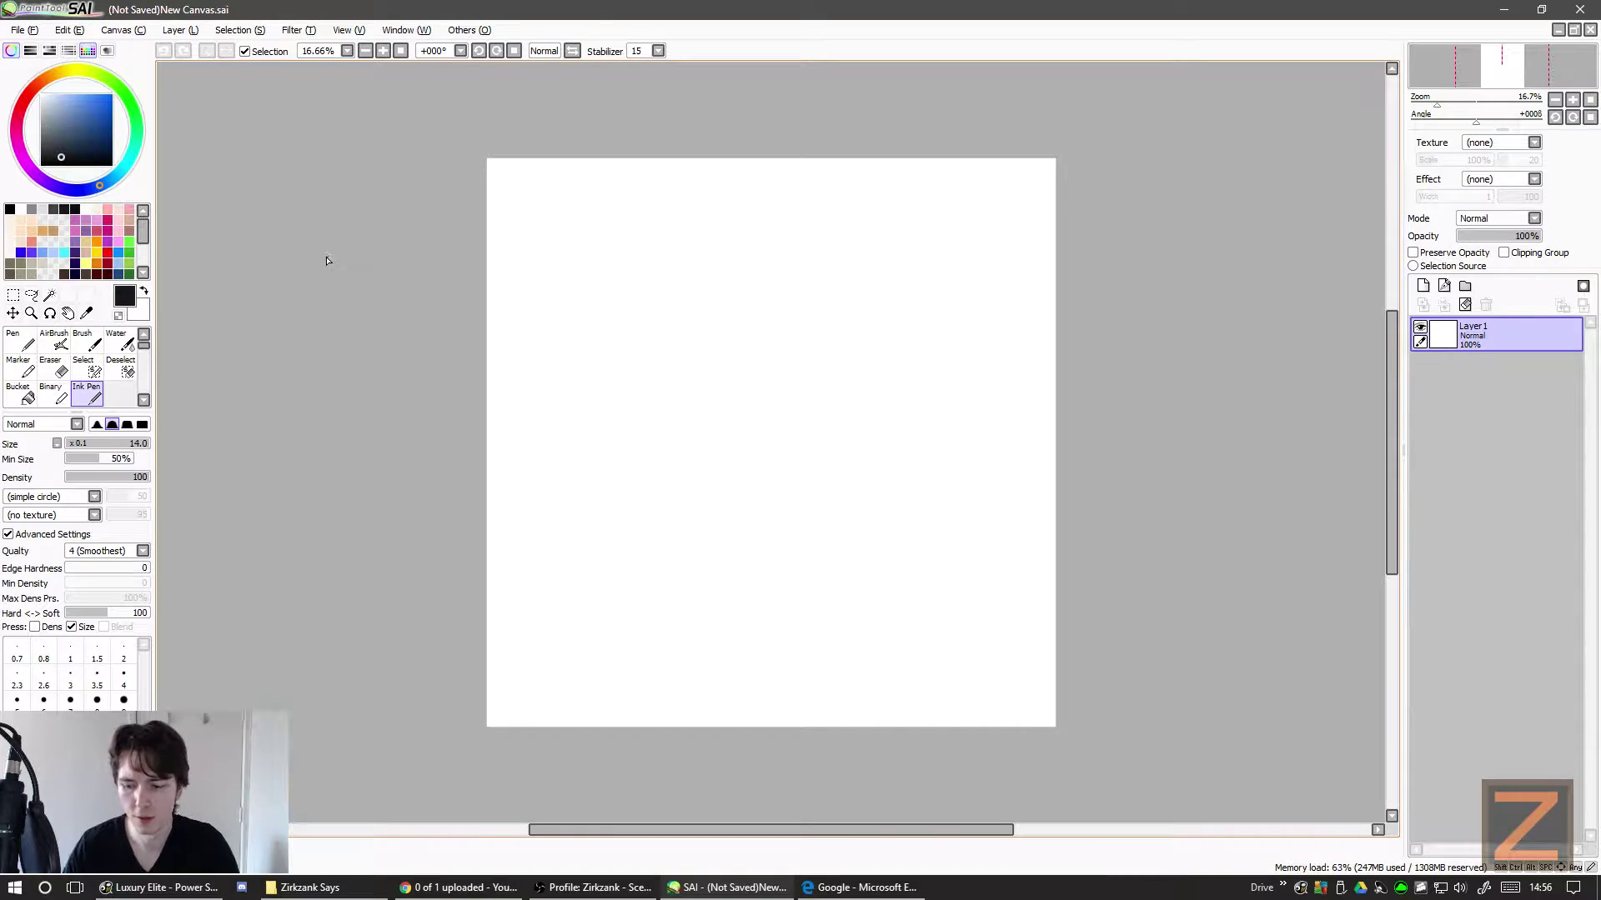
# - Set the Ink Pen size to 7 and add a new layer above Layer1 for drawing
pyautogui.scroll(1, 325, 258)
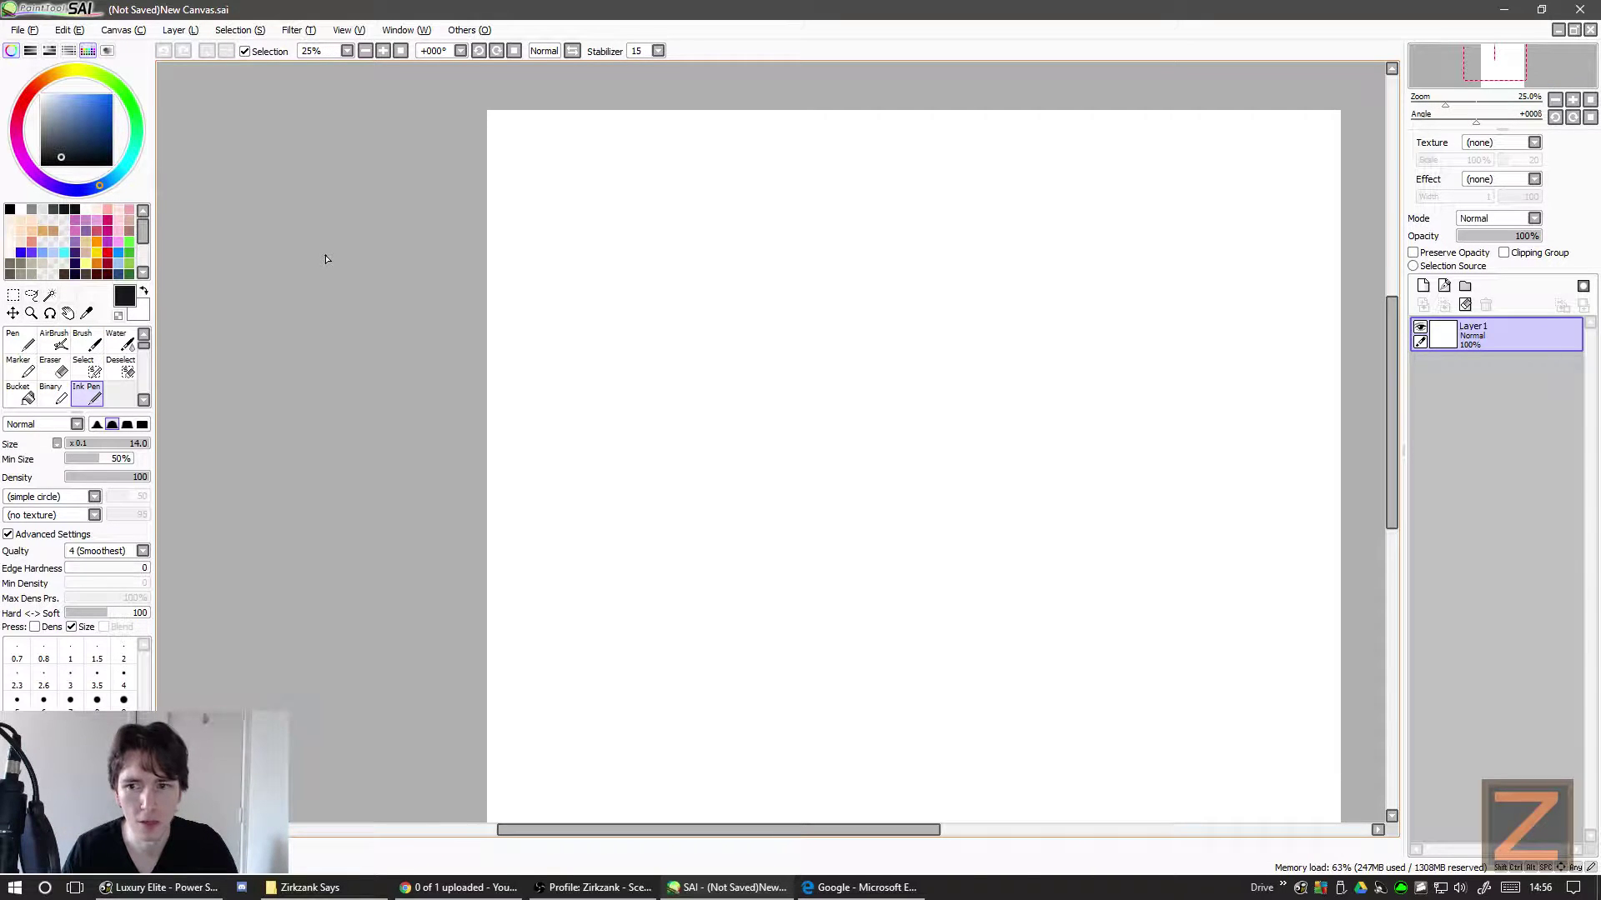
pyautogui.hscroll(3, 325, 259)
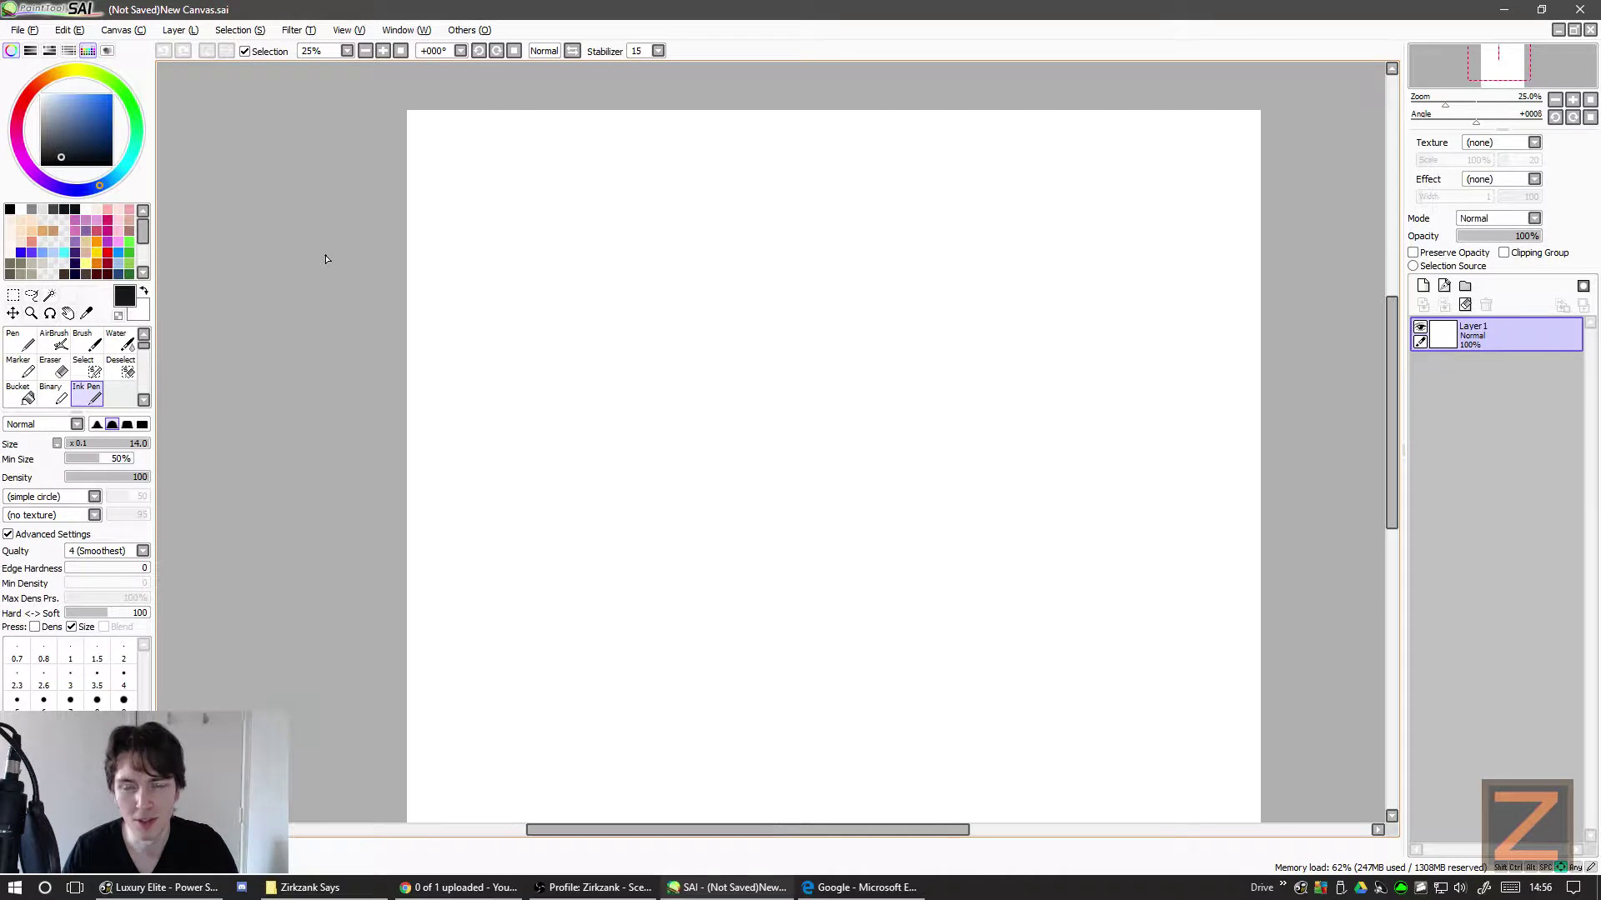
pyautogui.hscroll(1, 325, 258)
pyautogui.scroll(-2, 326, 259)
pyautogui.scroll(1, 326, 258)
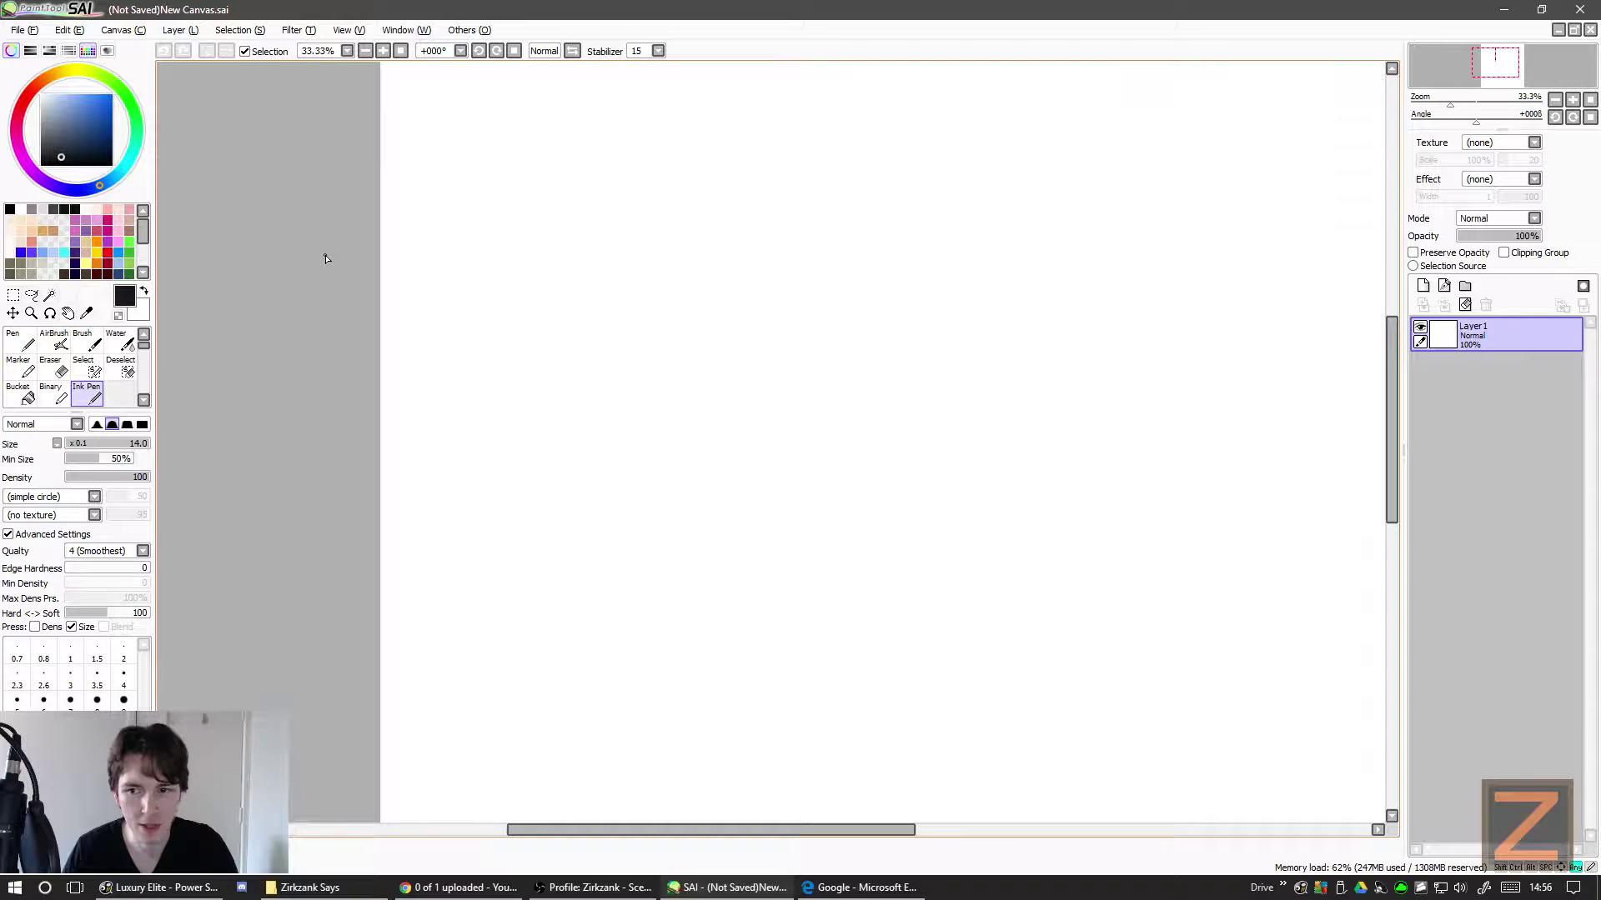
pyautogui.hscroll(8, 325, 258)
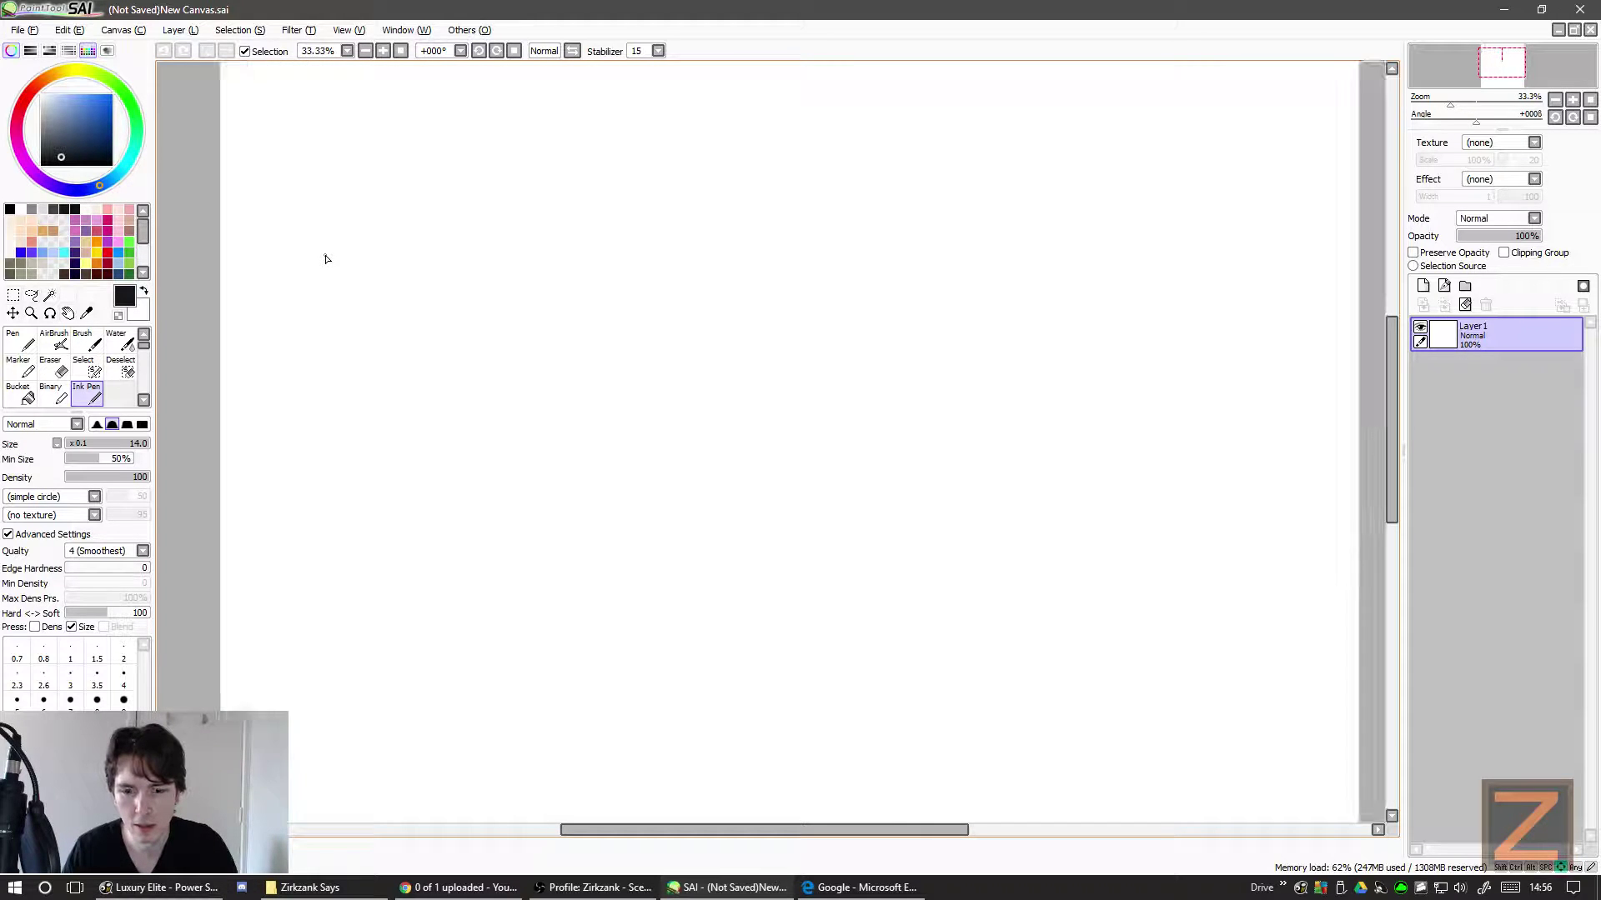
pyautogui.hscroll(3, 325, 259)
pyautogui.scroll(1, 729, 292)
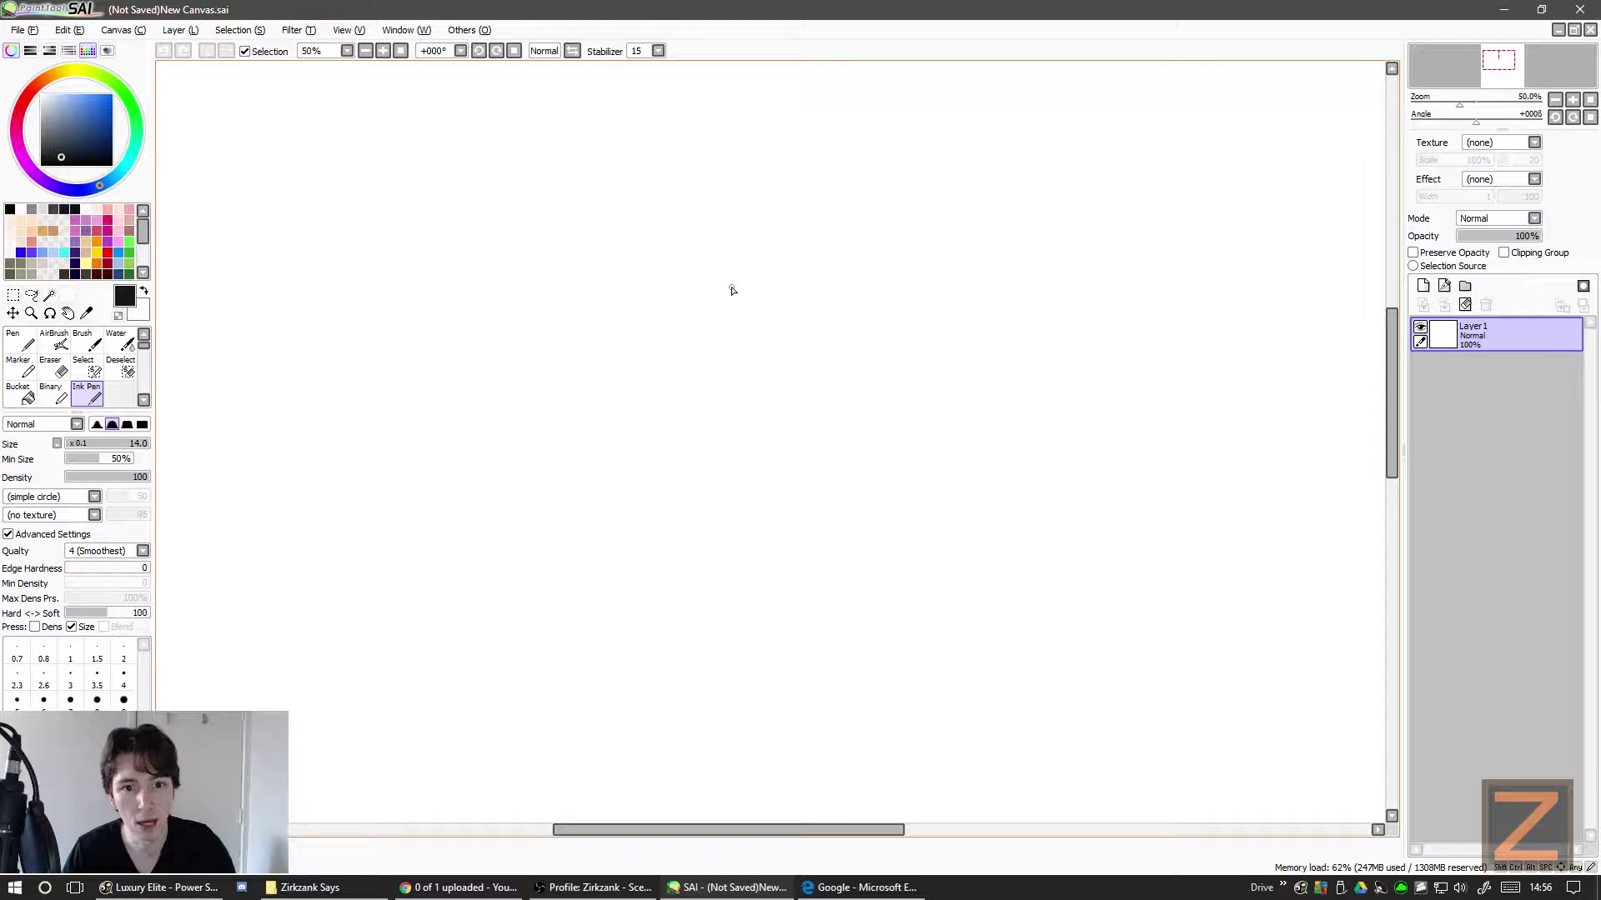
pyautogui.scroll(2, 731, 289)
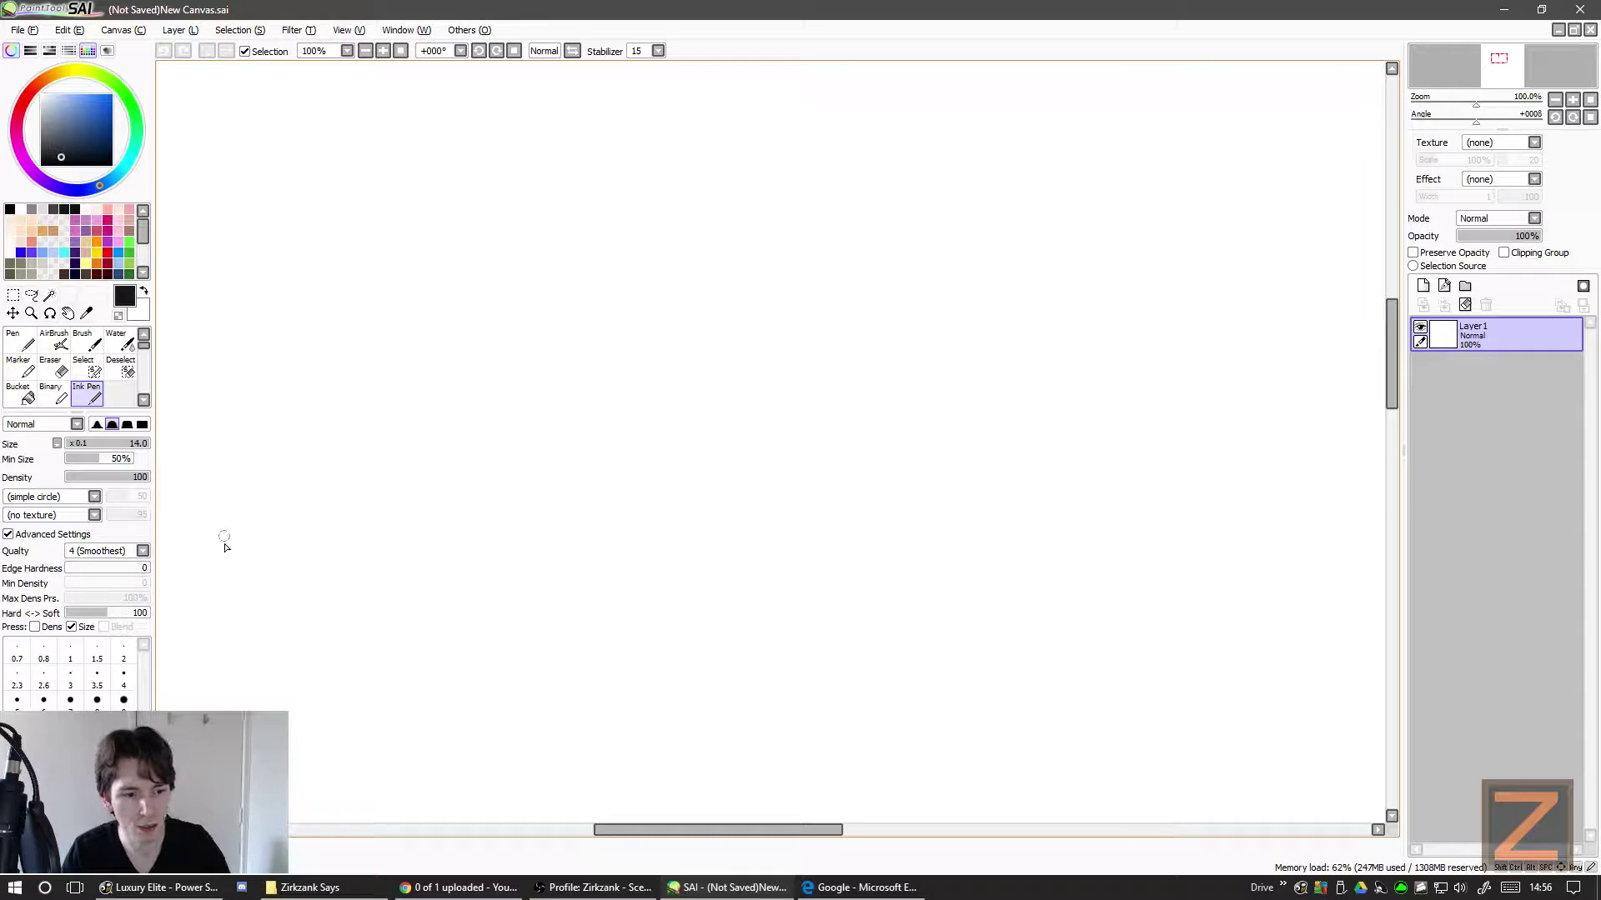
pyautogui.click(70, 701)
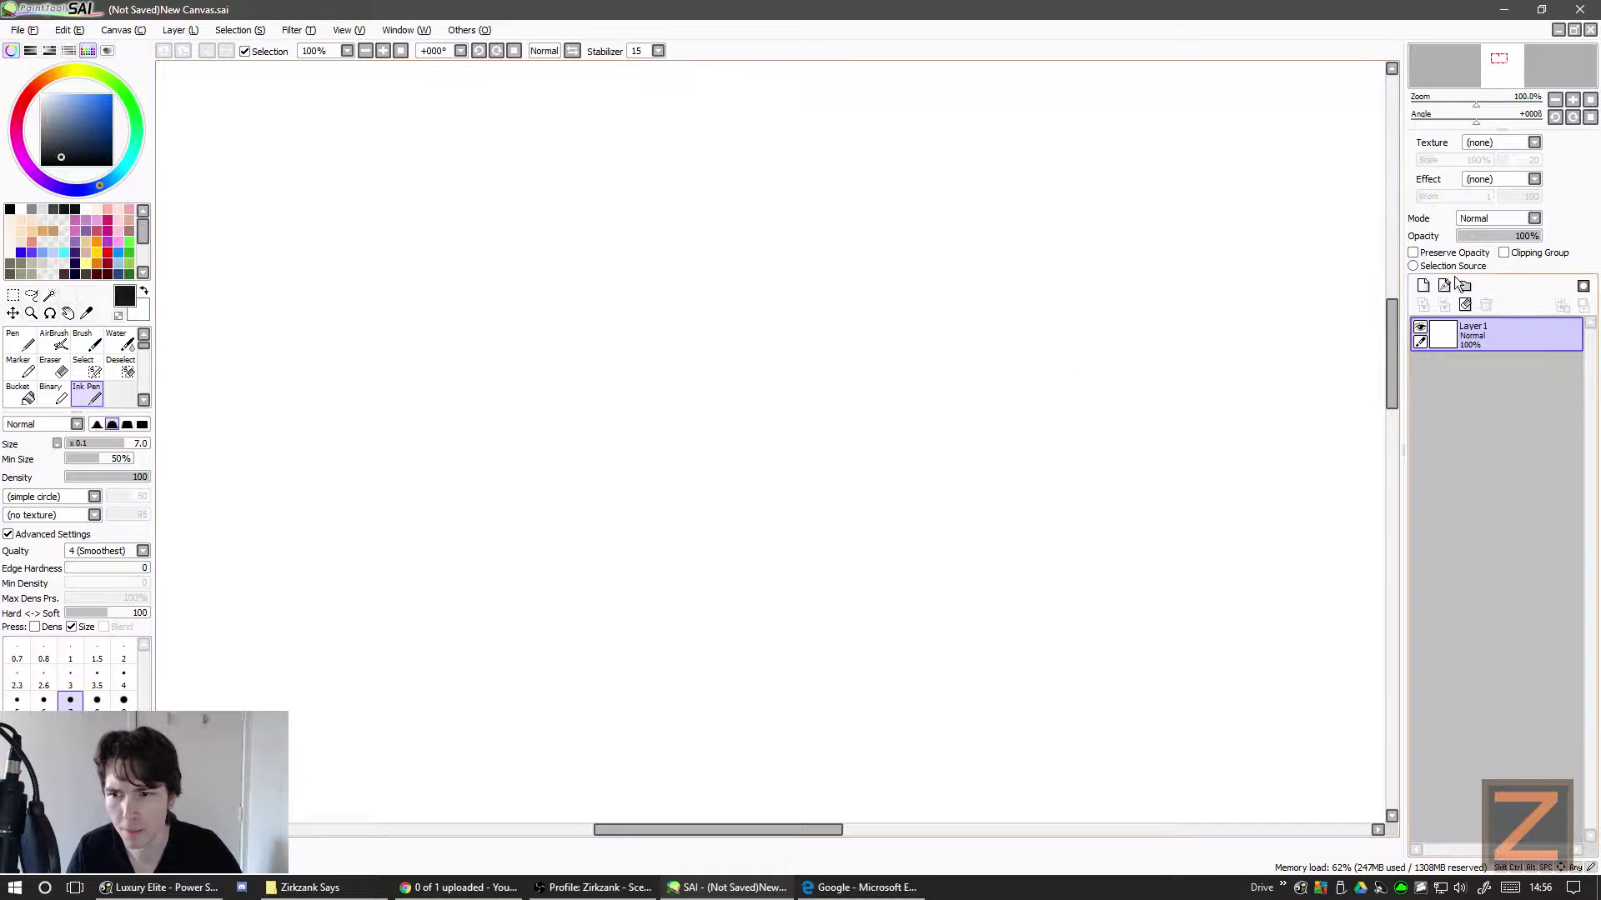
pyautogui.click(1423, 286)
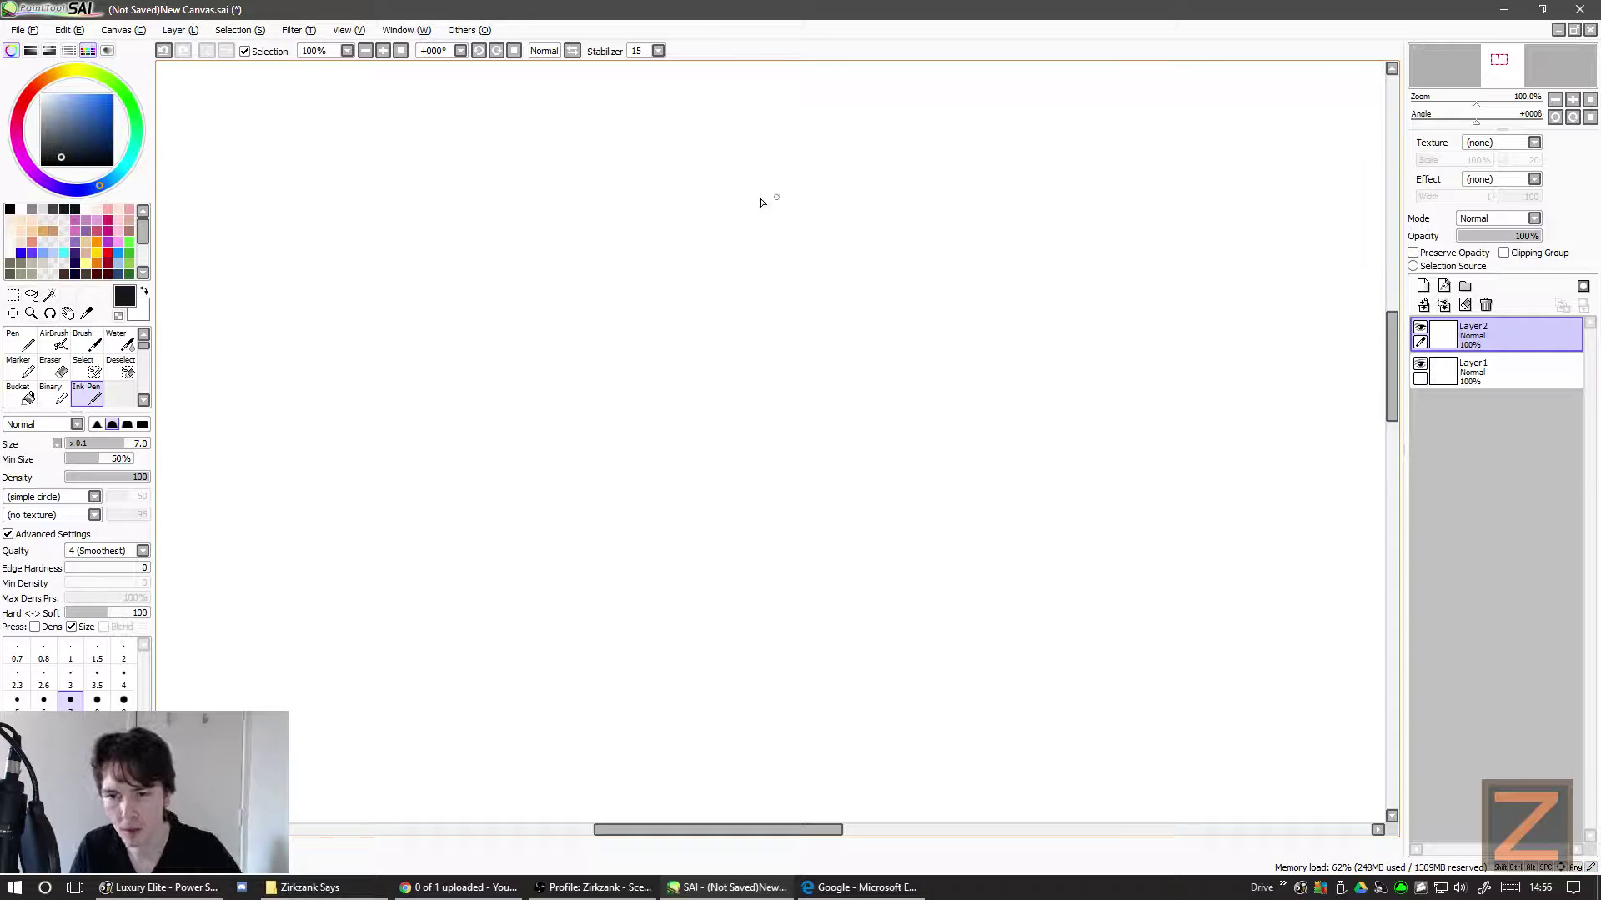
# - Draw a set of curved, branching ink strokes near the top of the canvas on Layer2
pyautogui.moveTo(817, 189)
pyautogui.mouseDown()
pyautogui.moveTo(713, 292)
pyautogui.moveTo(725, 382)
pyautogui.mouseUp()
pyautogui.moveTo(789, 248); pyautogui.dragTo(864, 180)
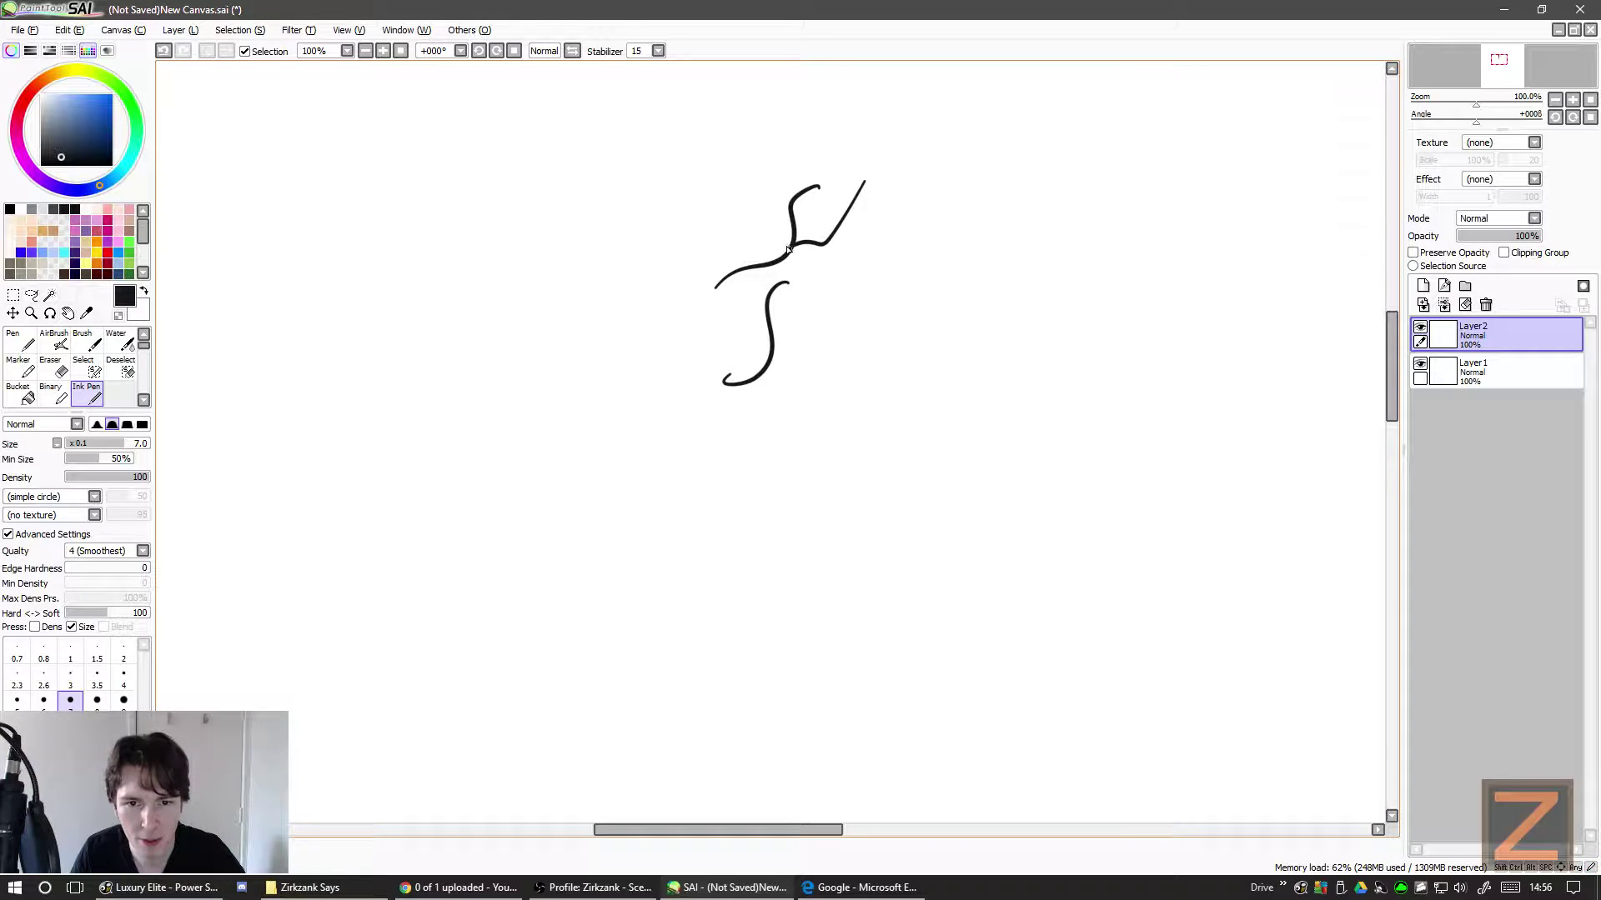
pyautogui.moveTo(771, 266); pyautogui.dragTo(635, 205)
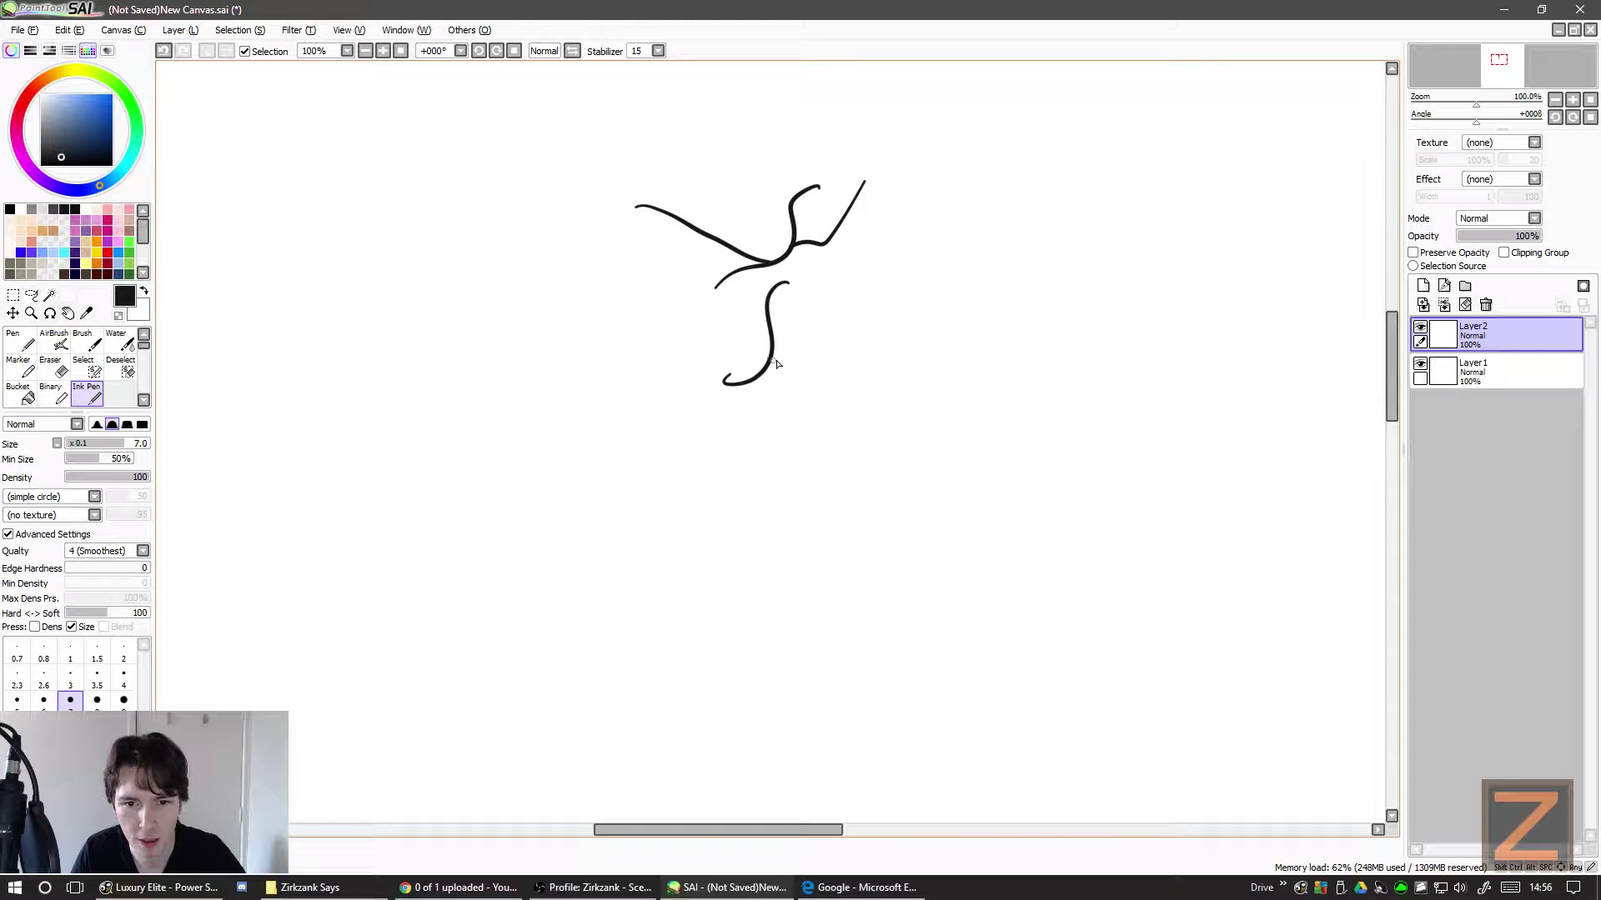
pyautogui.moveTo(768, 365); pyautogui.dragTo(884, 323)
pyautogui.moveTo(767, 371); pyautogui.dragTo(697, 450)
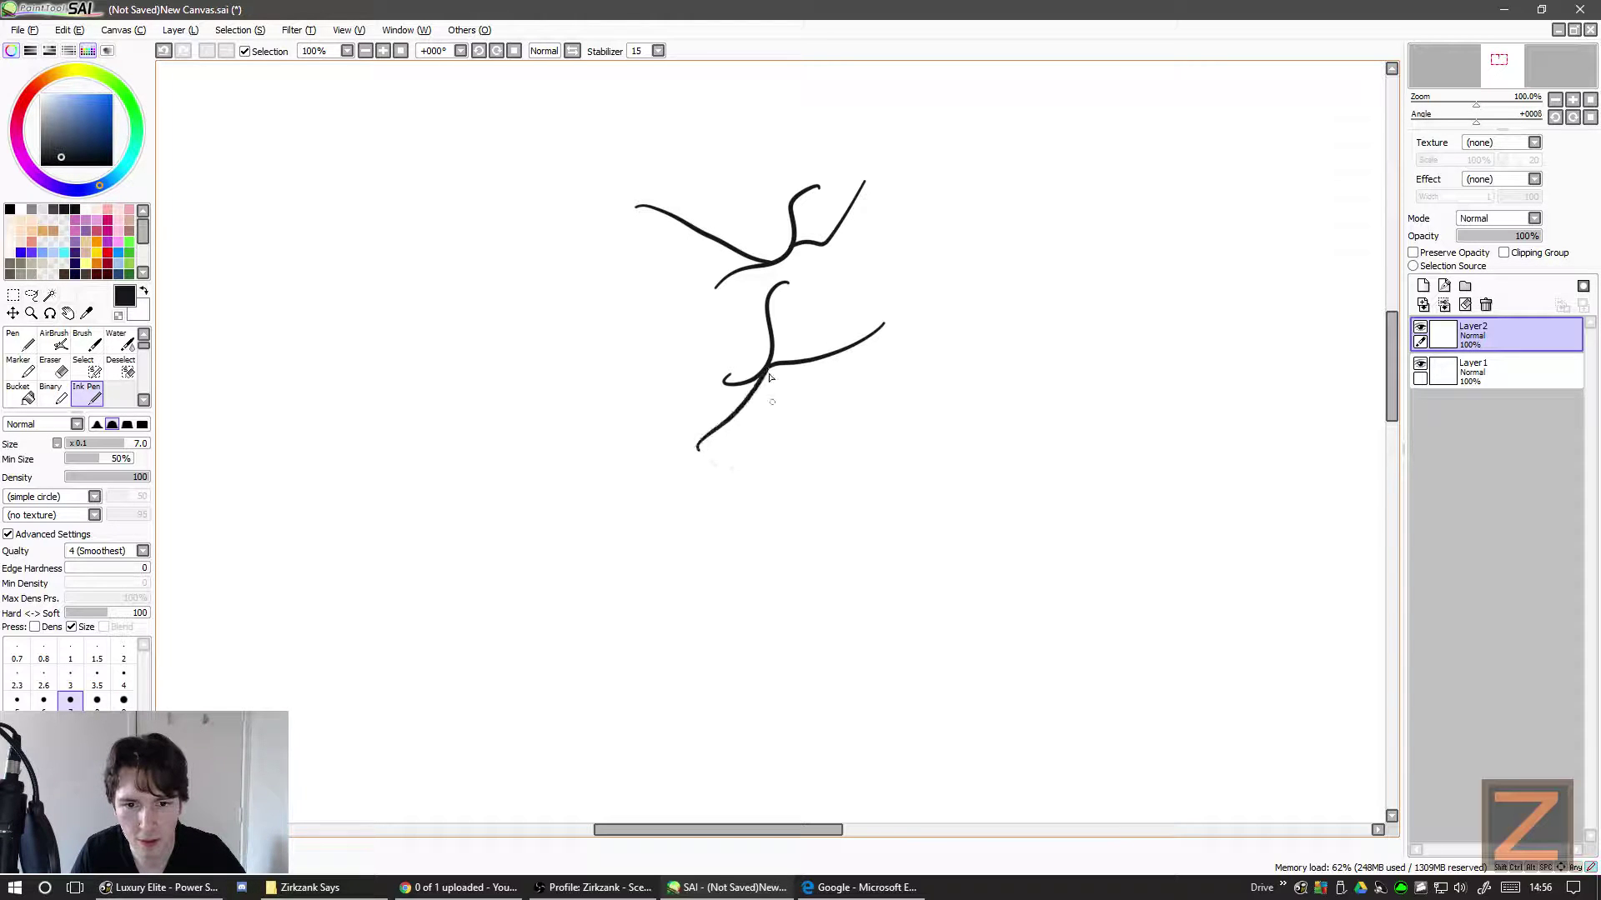
pyautogui.moveTo(771, 357); pyautogui.dragTo(867, 278)
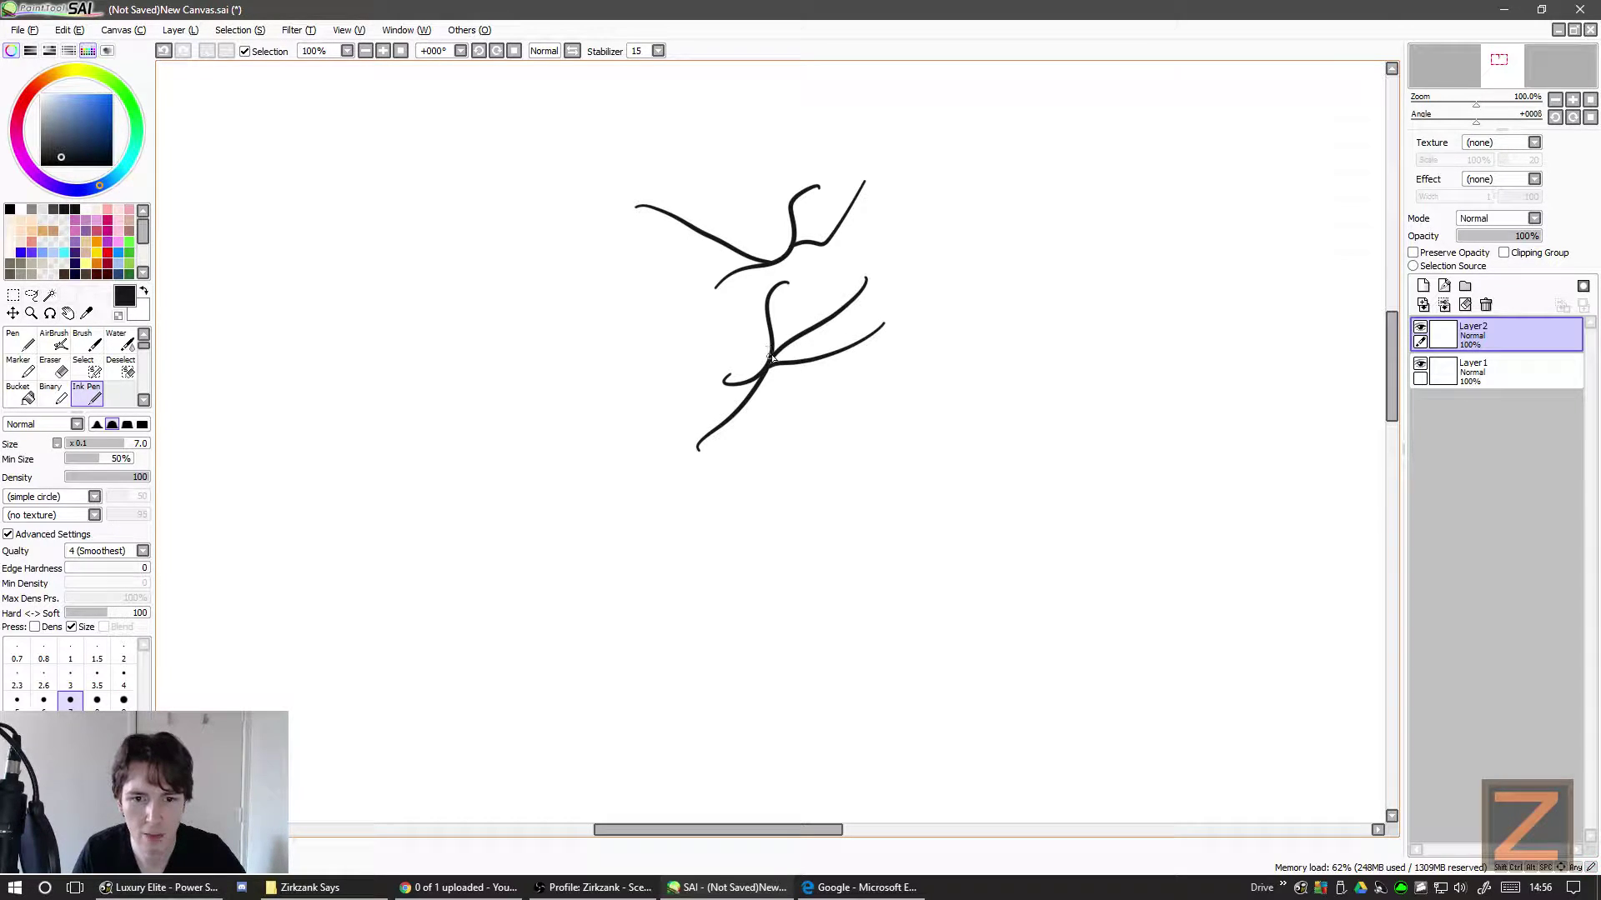
pyautogui.moveTo(771, 357); pyautogui.dragTo(677, 370)
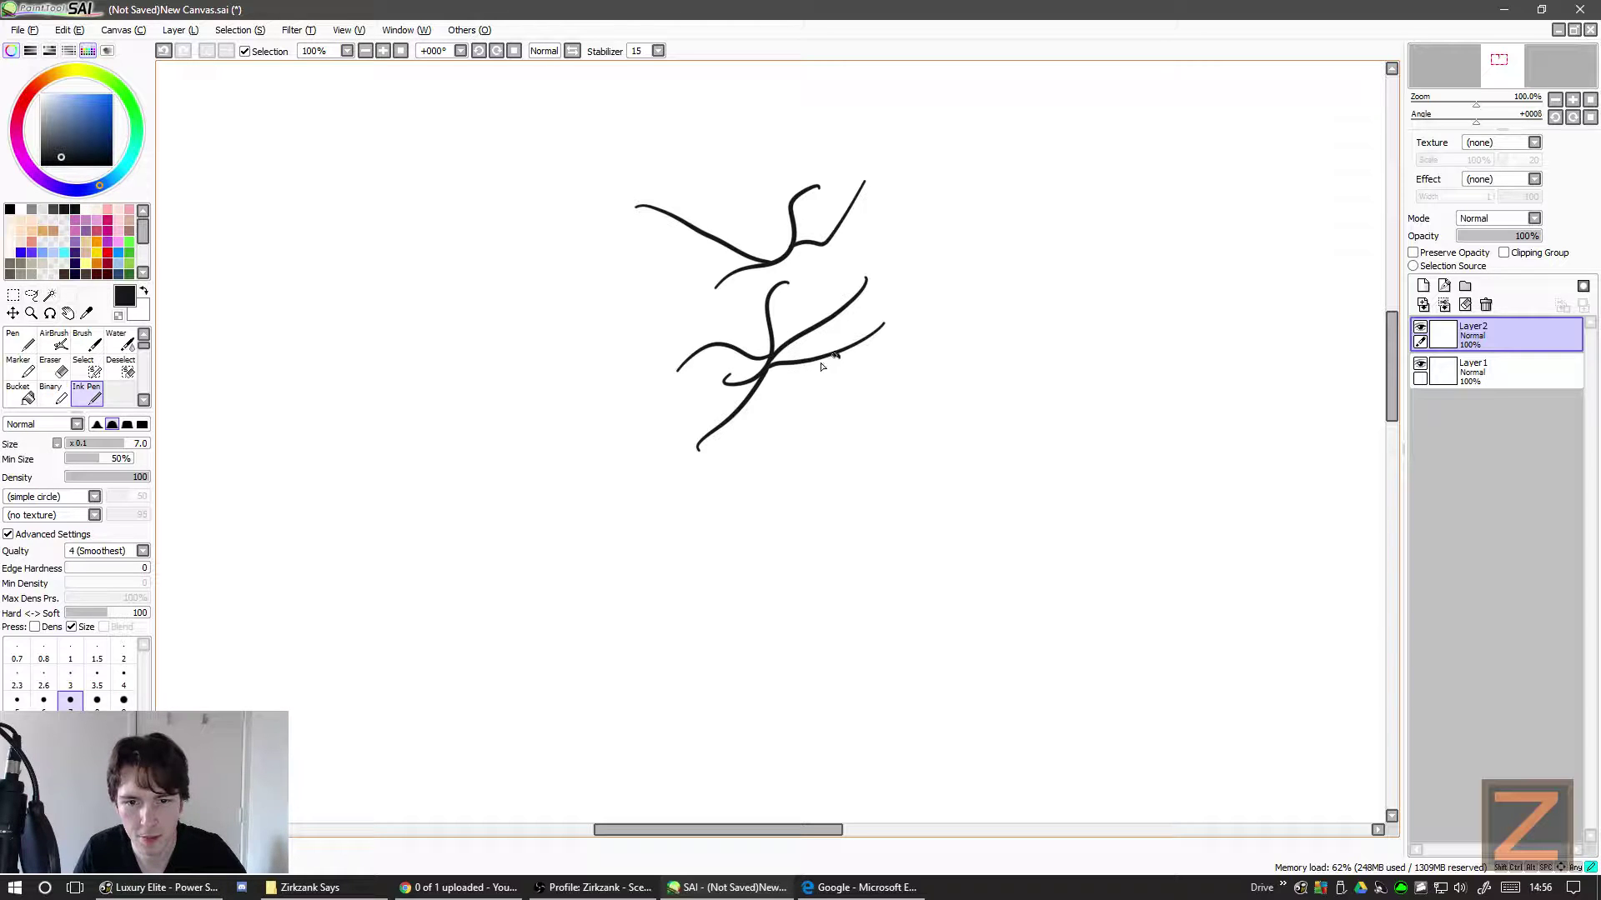
pyautogui.moveTo(838, 356); pyautogui.dragTo(767, 446)
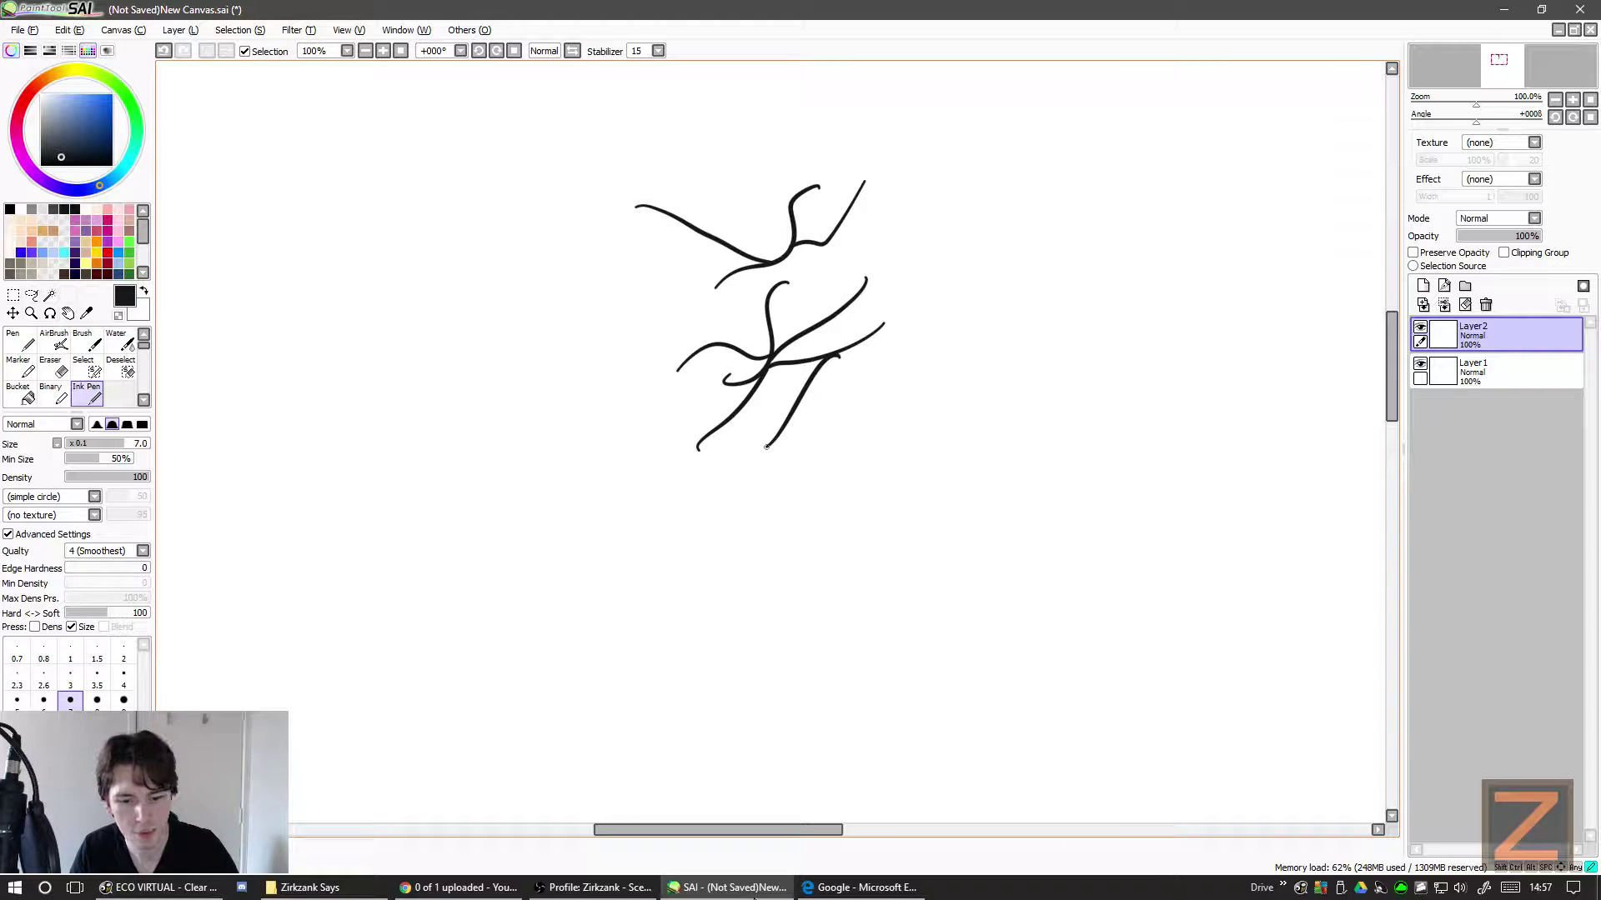
# - Close PaintTool SAI without saving the canvas and launch it again
pyautogui.moveTo(754, 893)
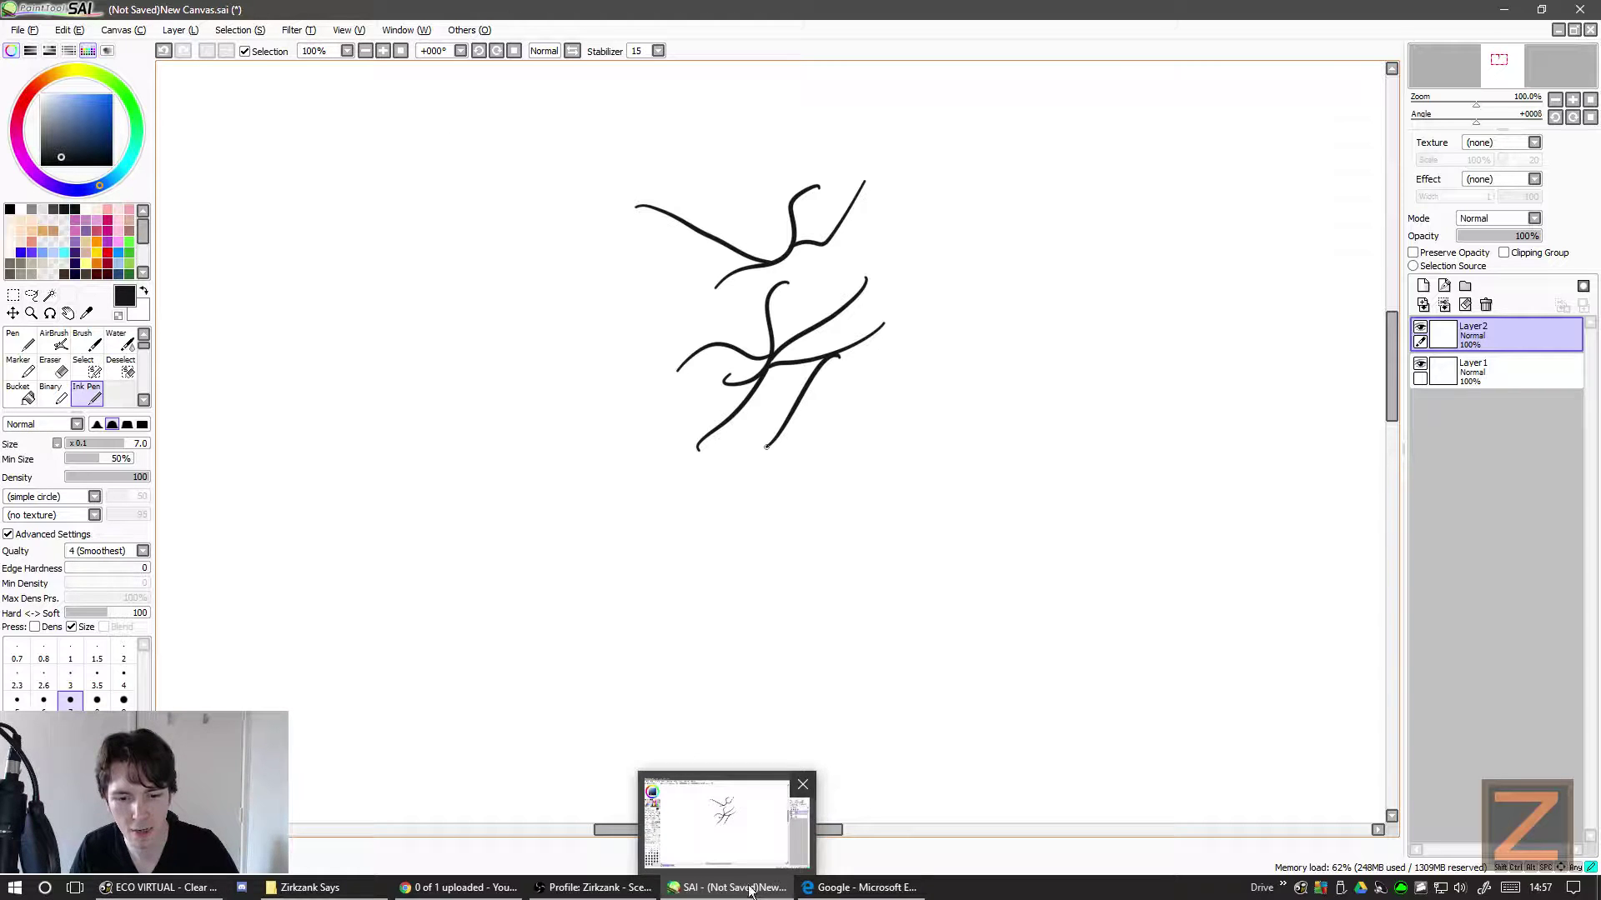
pyautogui.click(799, 786)
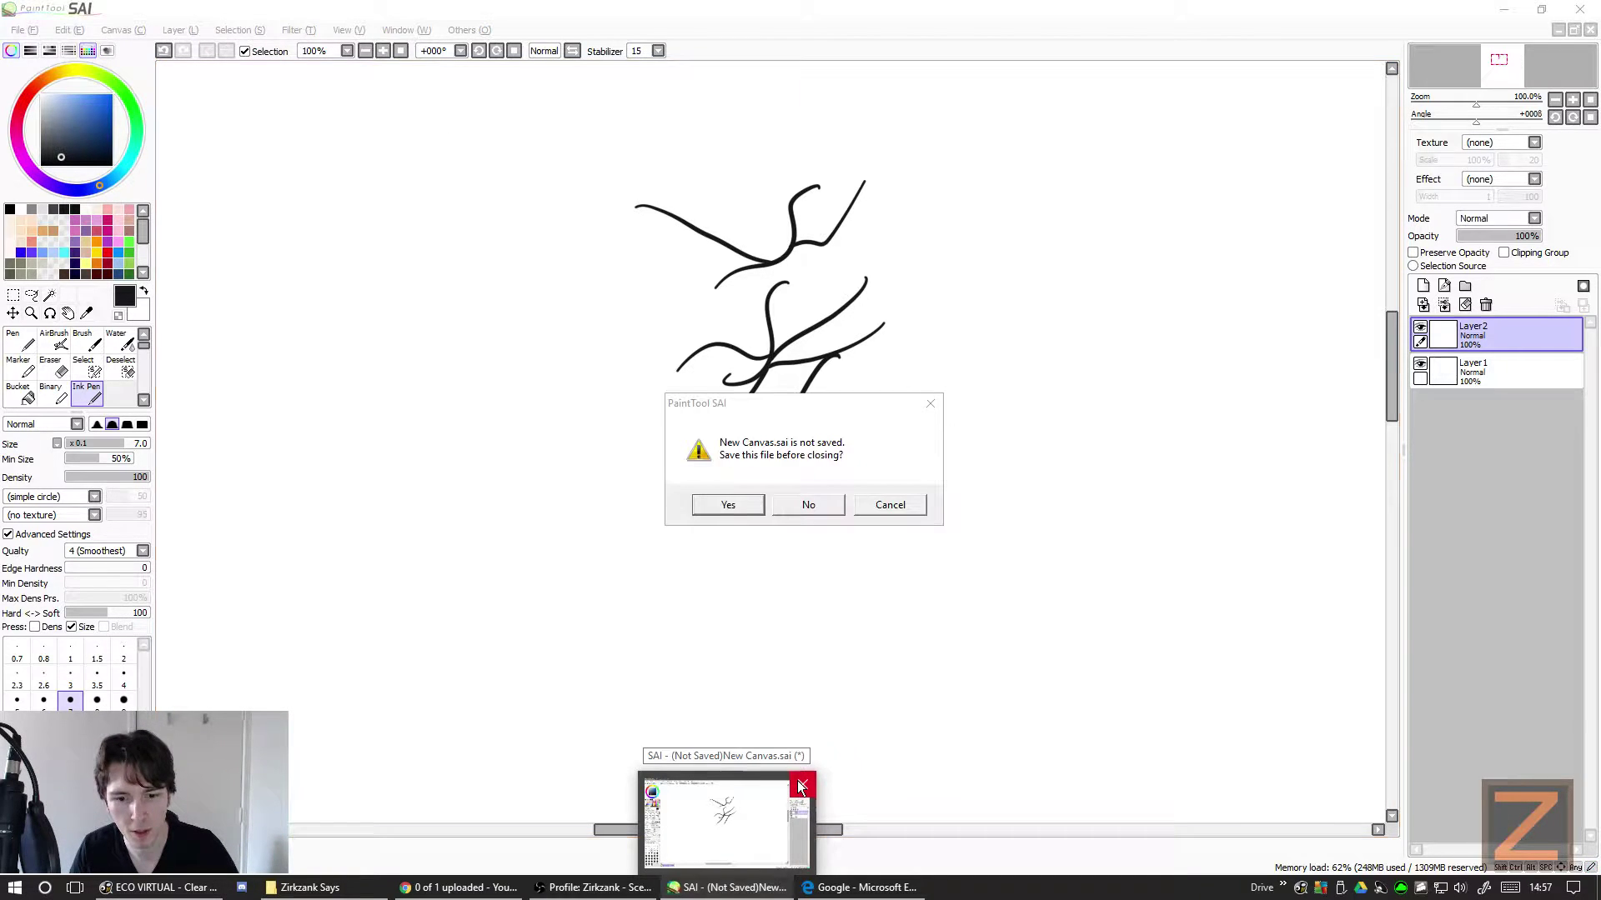
pyautogui.click(809, 504)
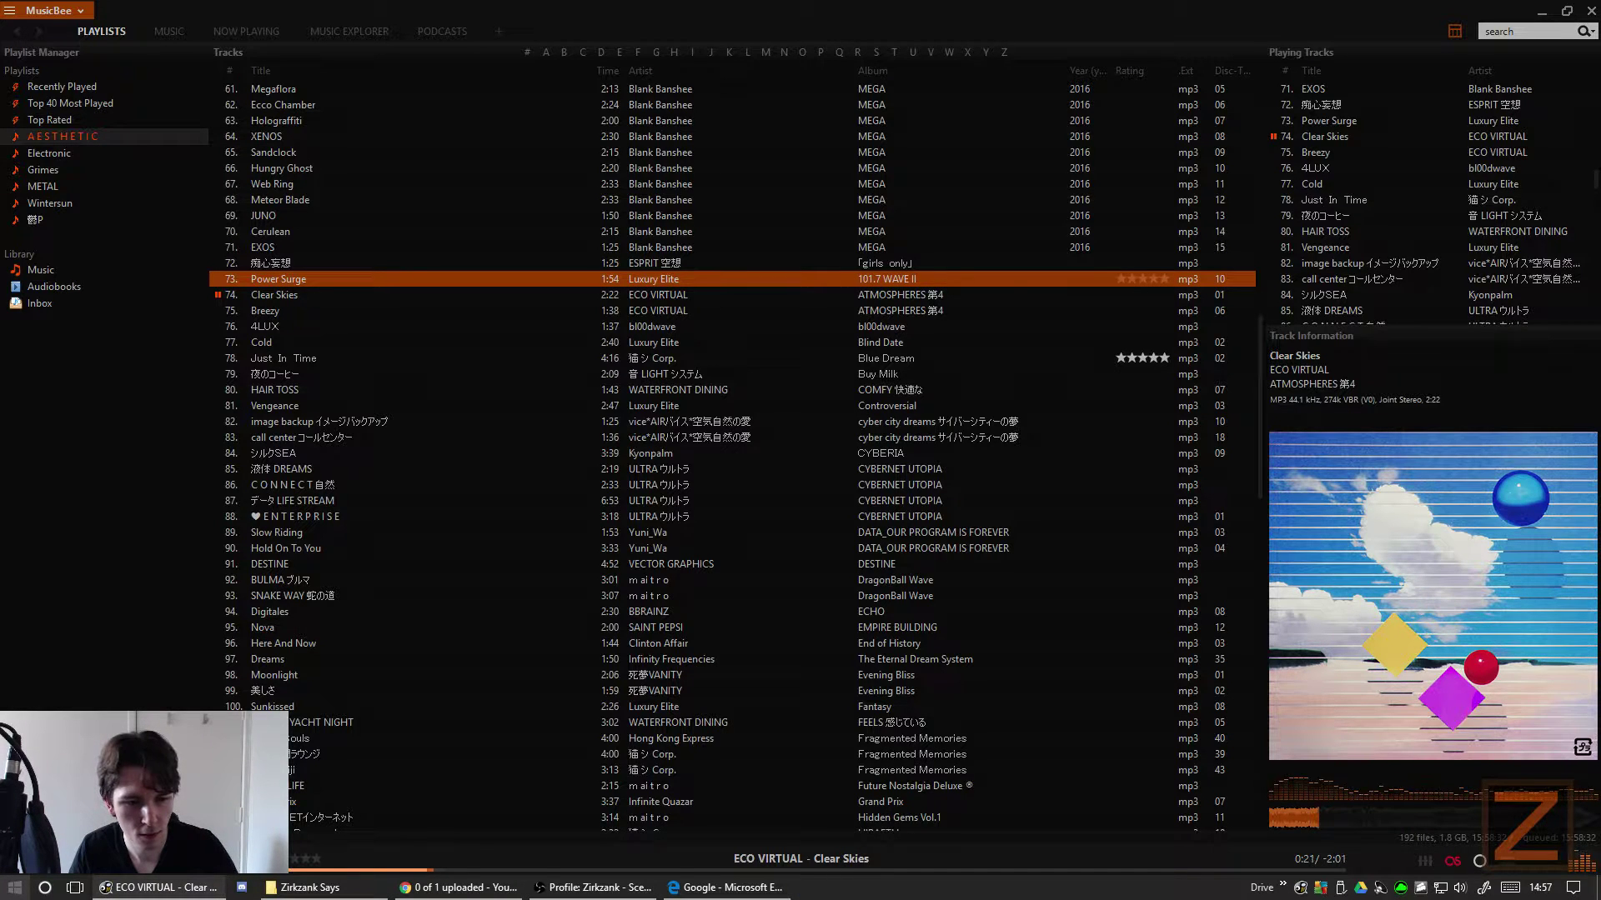
pyautogui.click(15, 887)
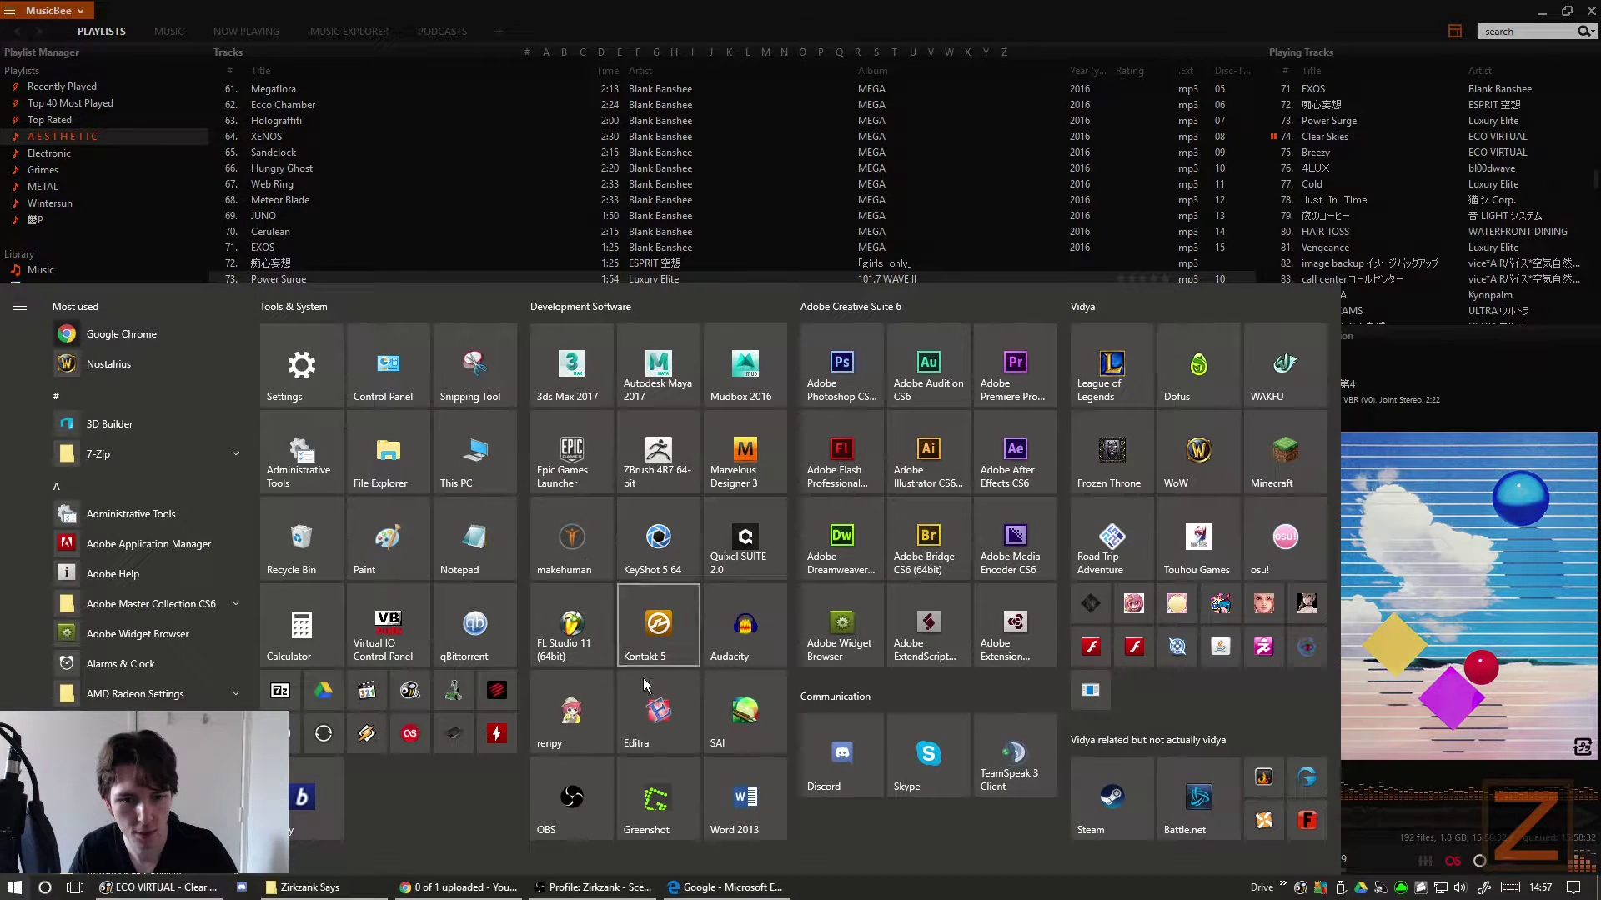
pyautogui.click(745, 719)
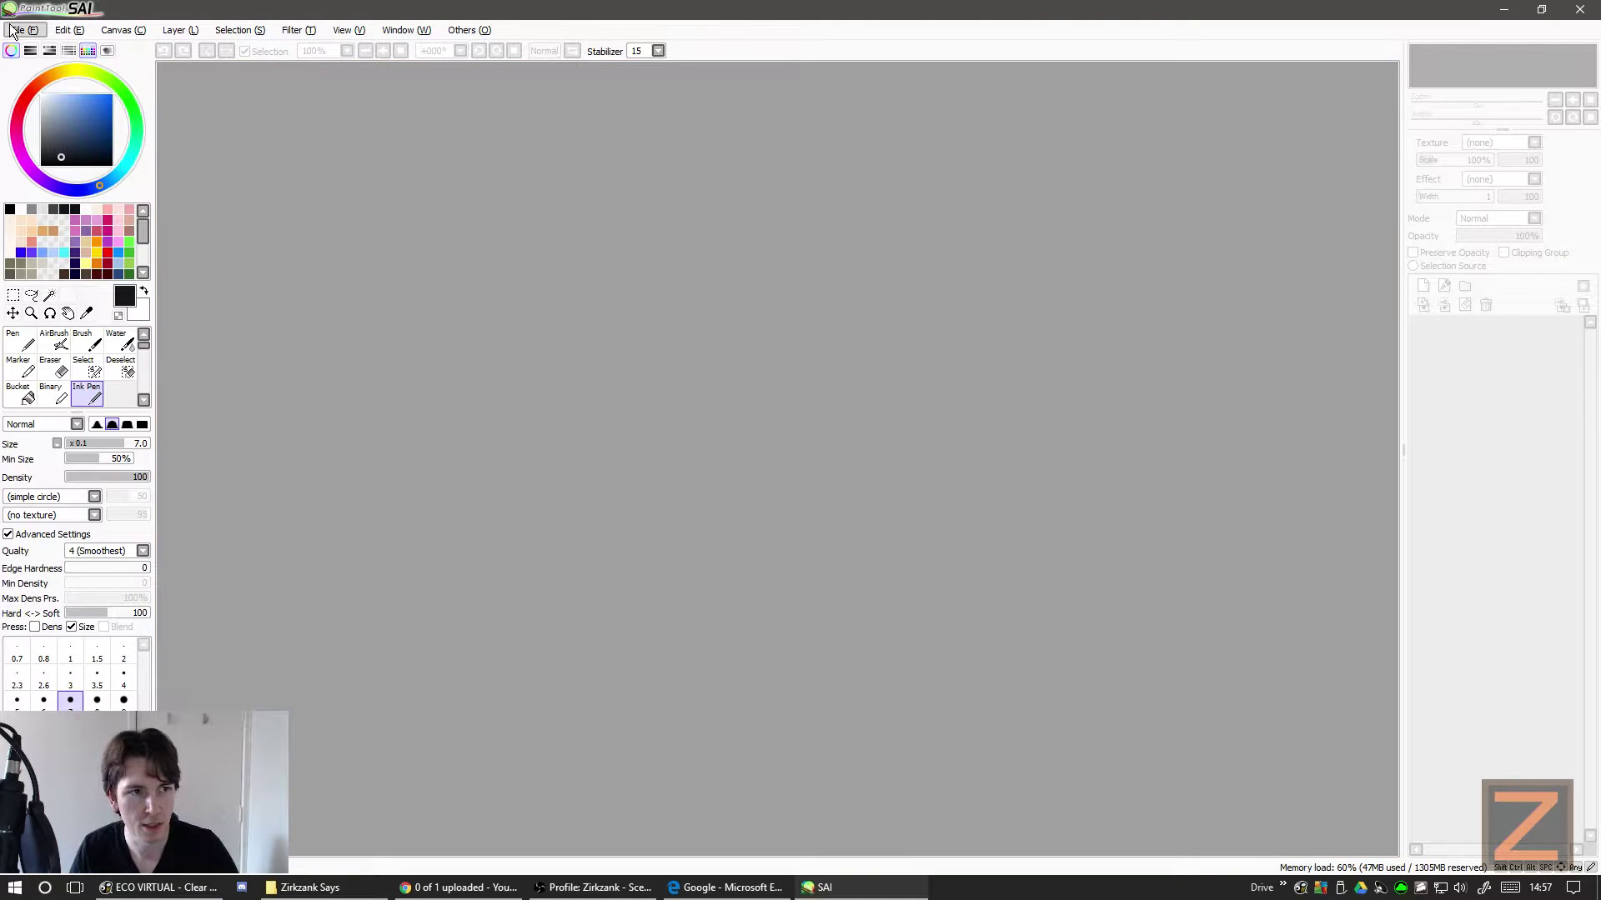
# - Lower the system volume to 38 and create a new canvas with the preset settings
pyautogui.click(12, 30)
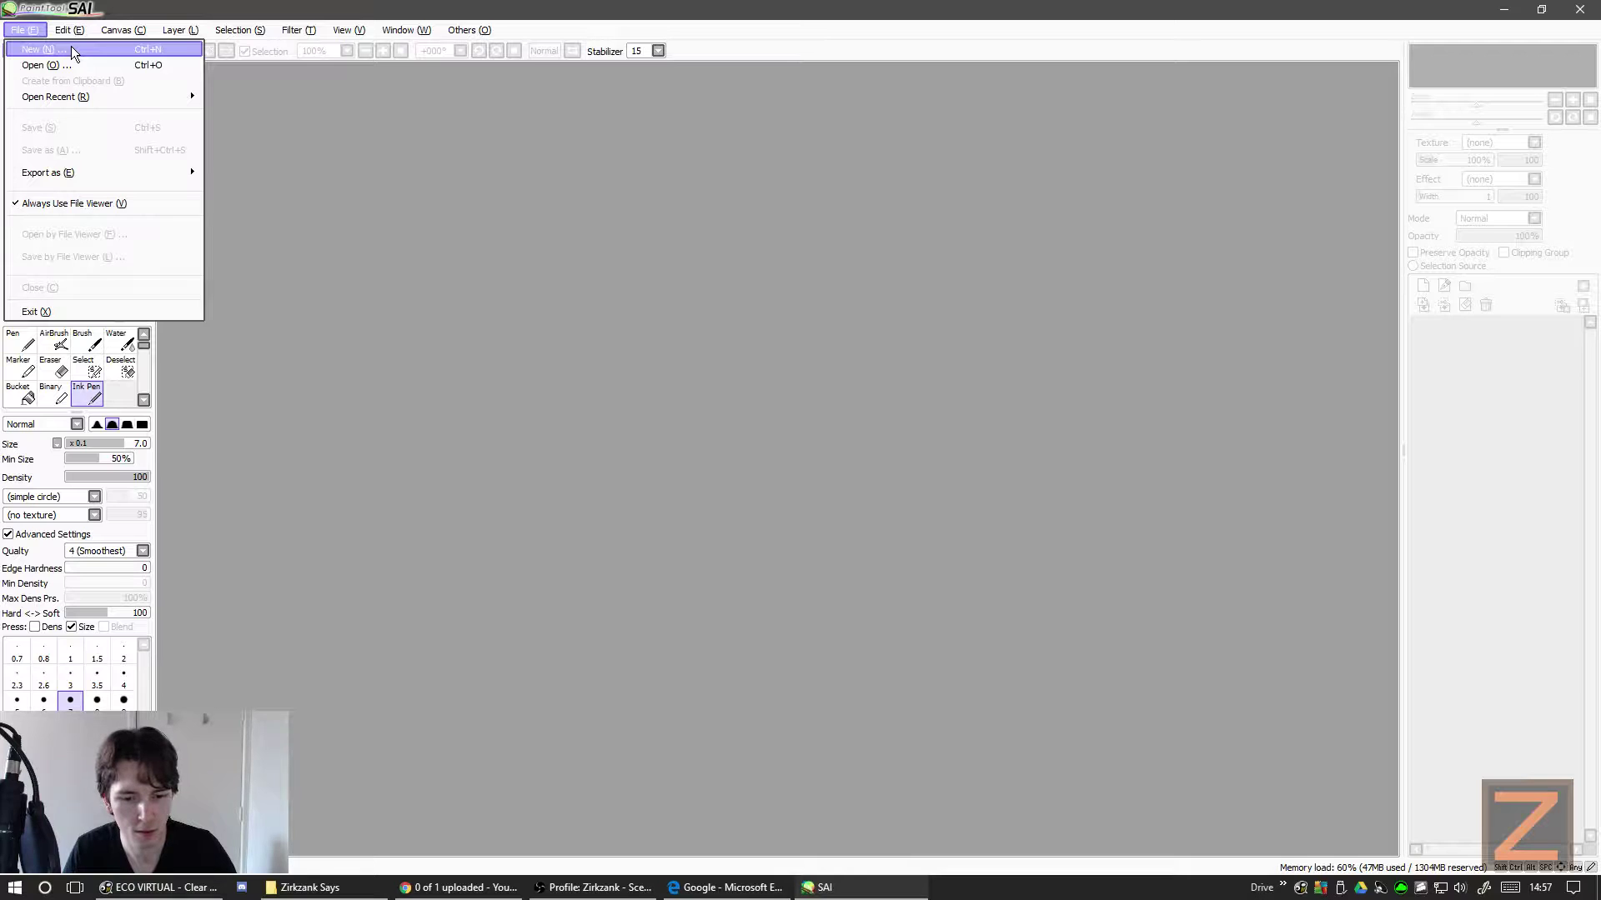
pyautogui.press('XF86AudioLowerVolume')
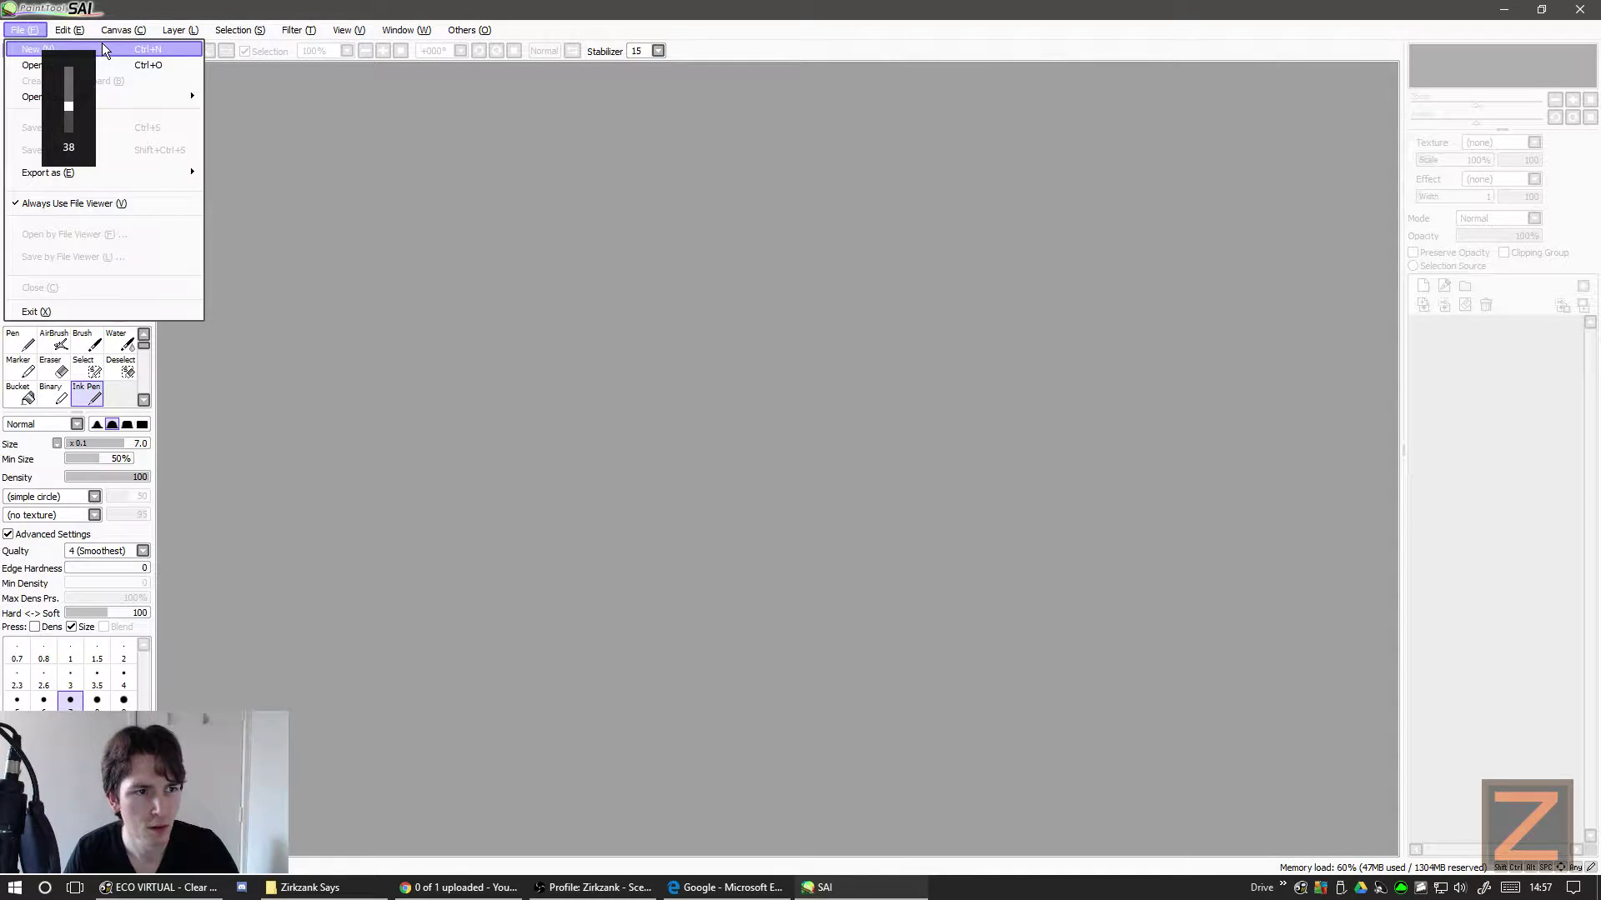
pyautogui.click(74, 50)
pyautogui.click(321, 268)
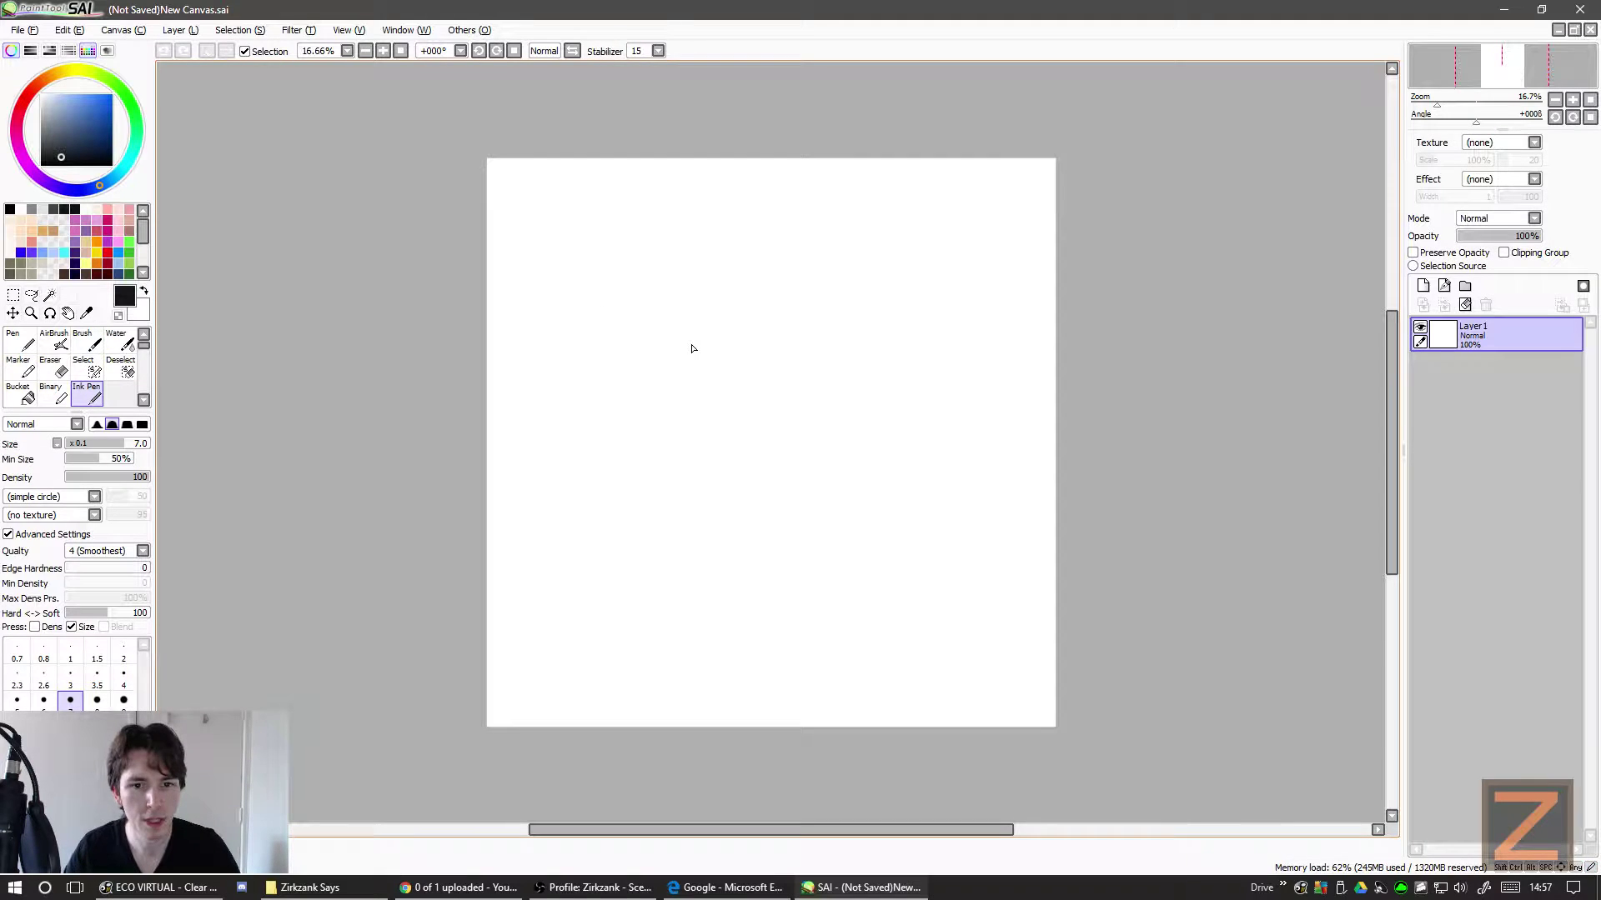
# - Look through the available Stabilizer levels and keep the level at 15
pyautogui.scroll(3, 691, 349)
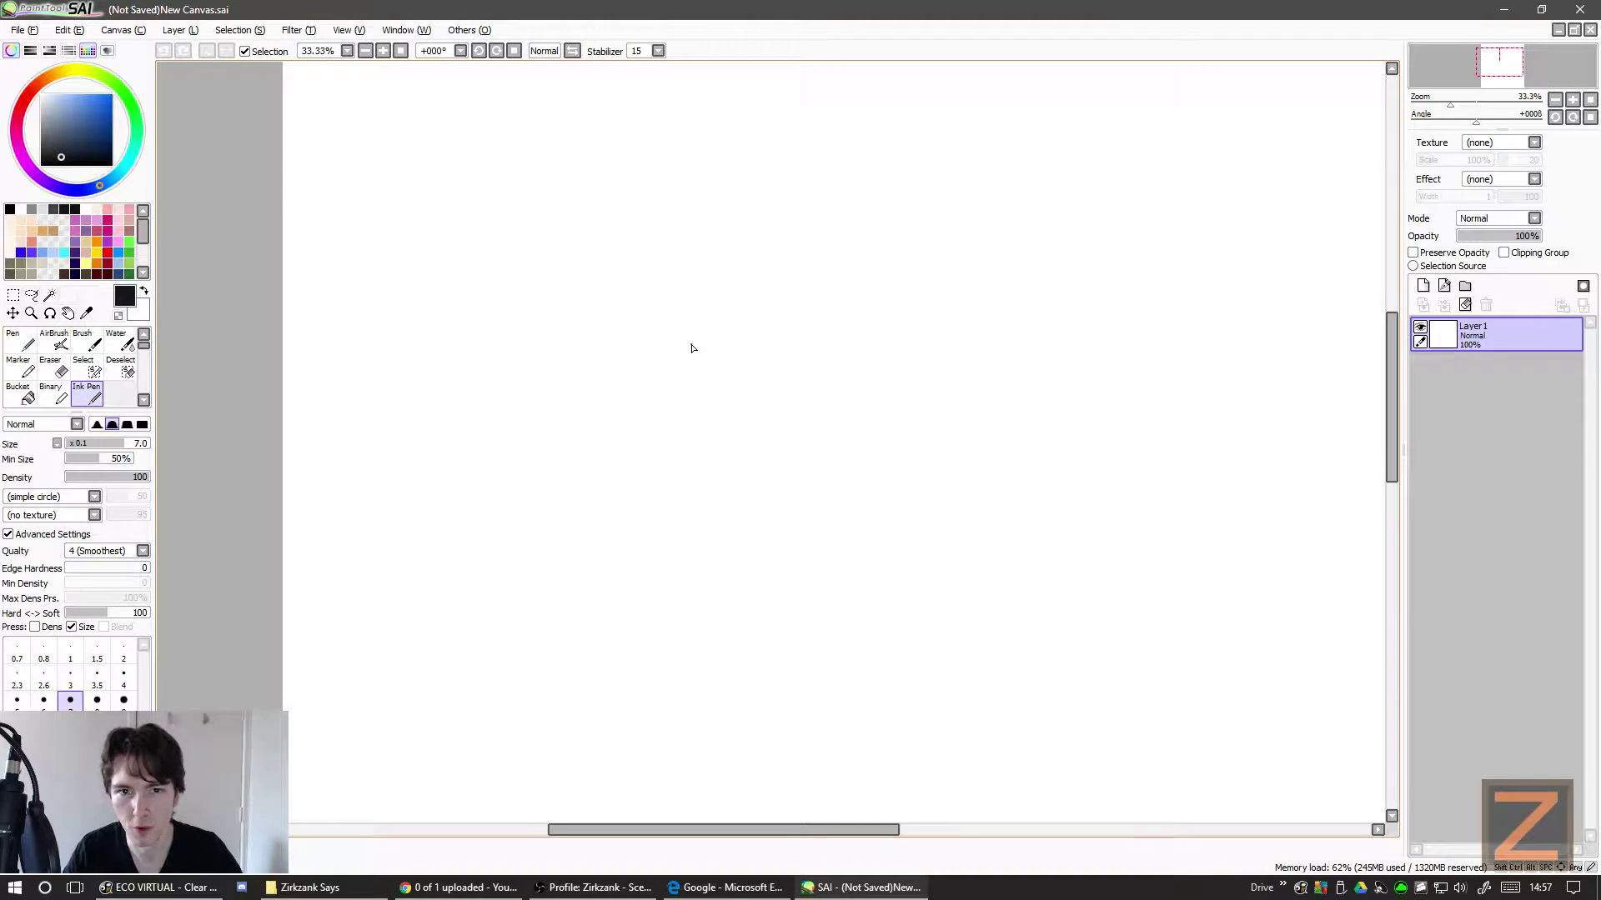
pyautogui.scroll(2, 643, 264)
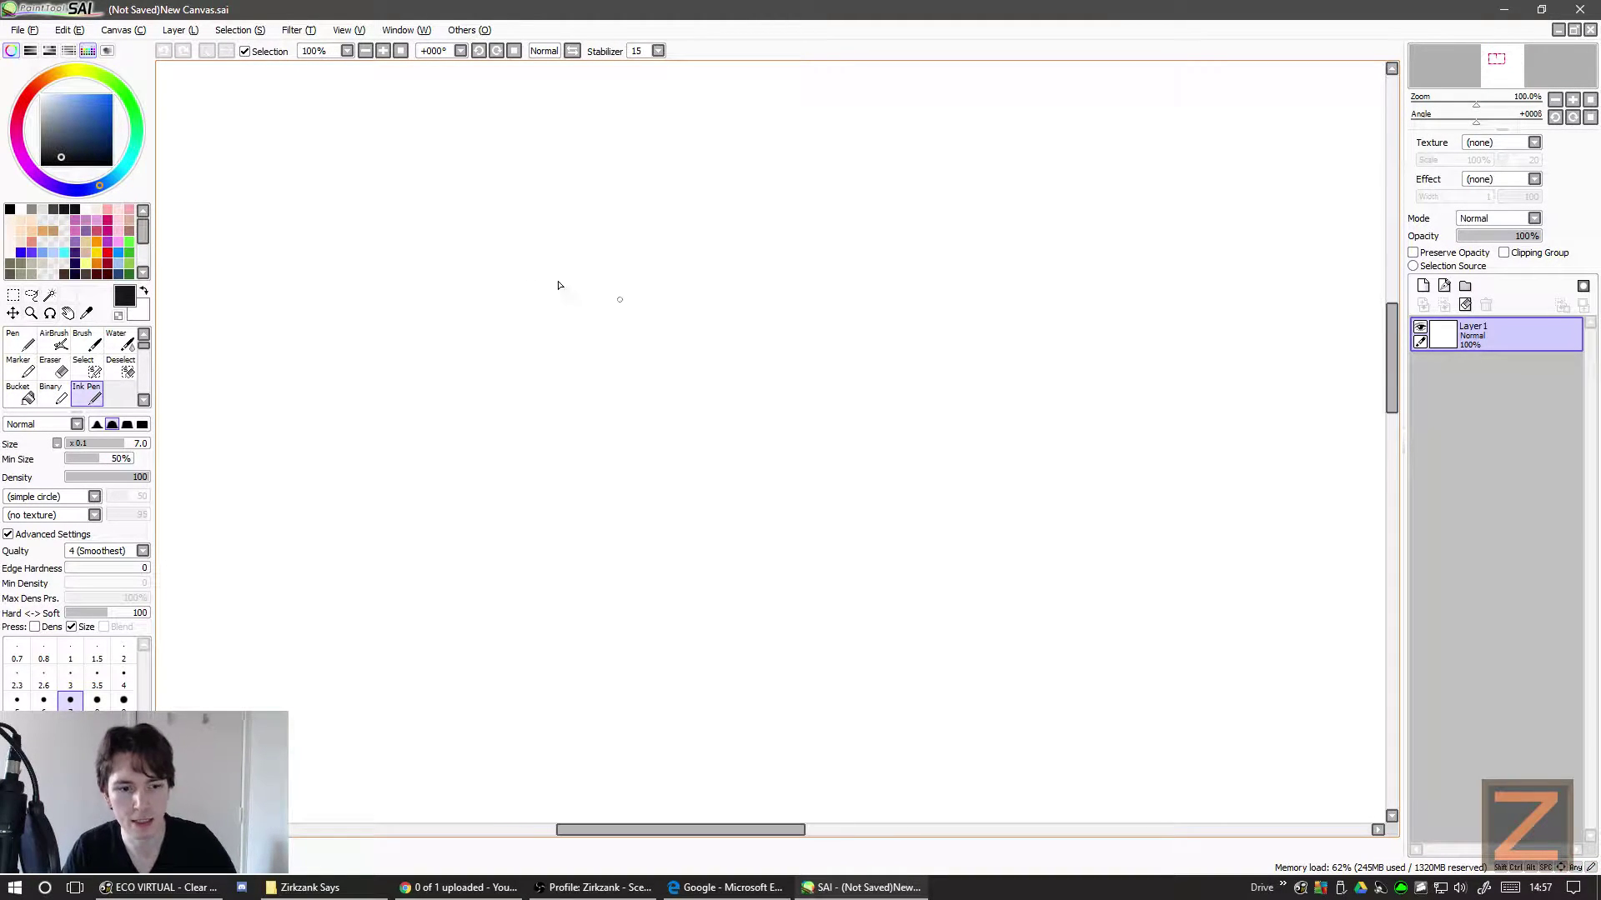
pyautogui.click(658, 50)
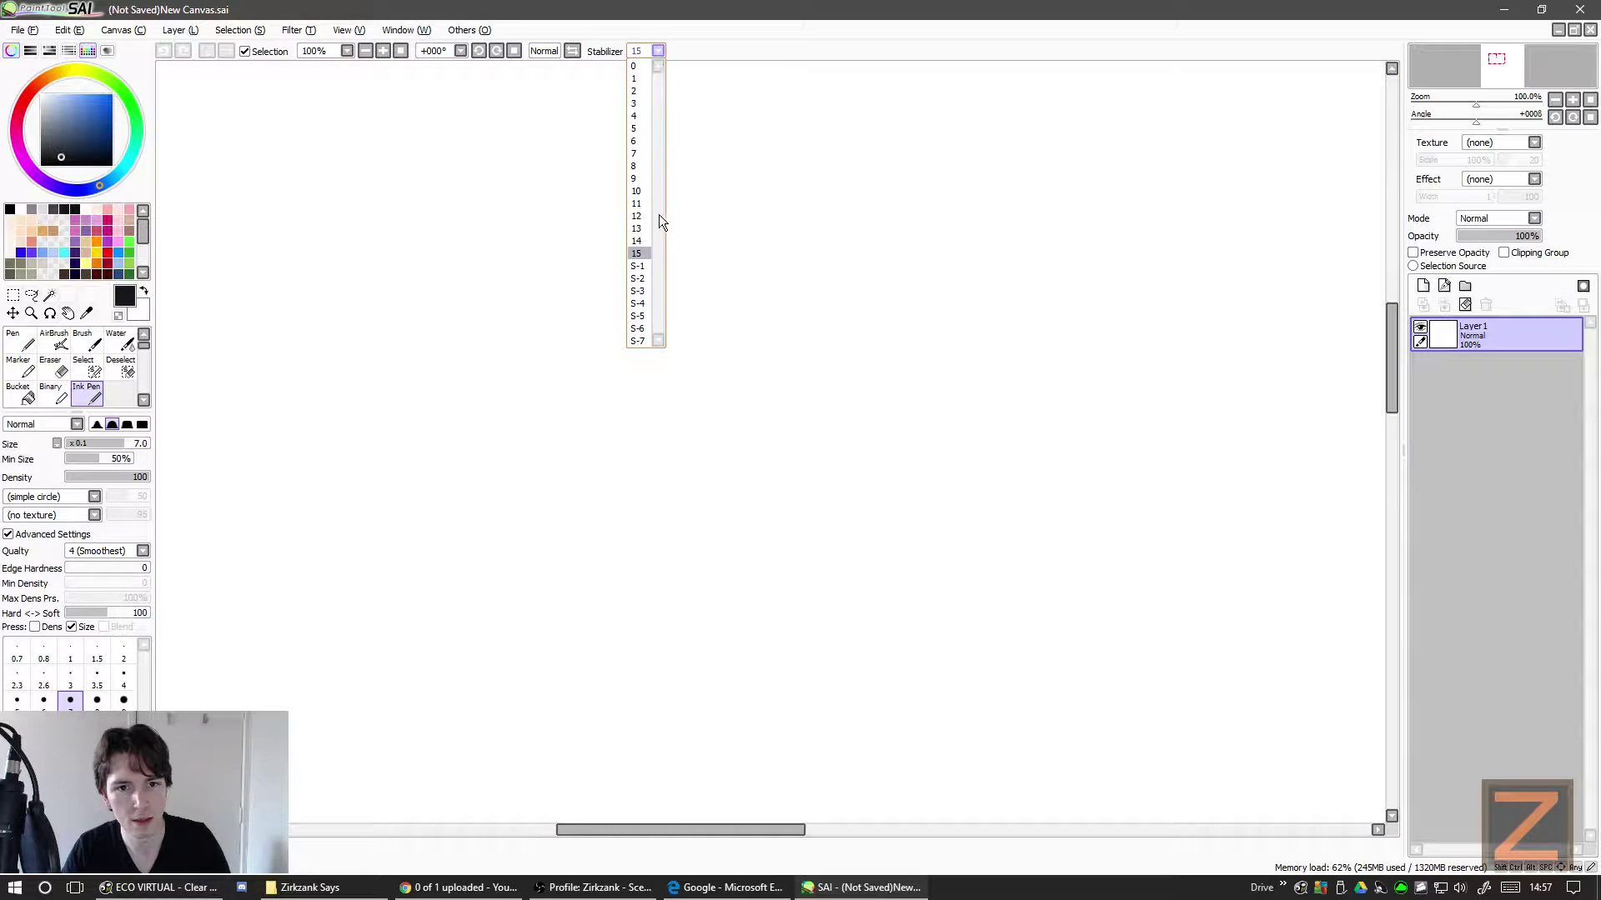
pyautogui.click(642, 242)
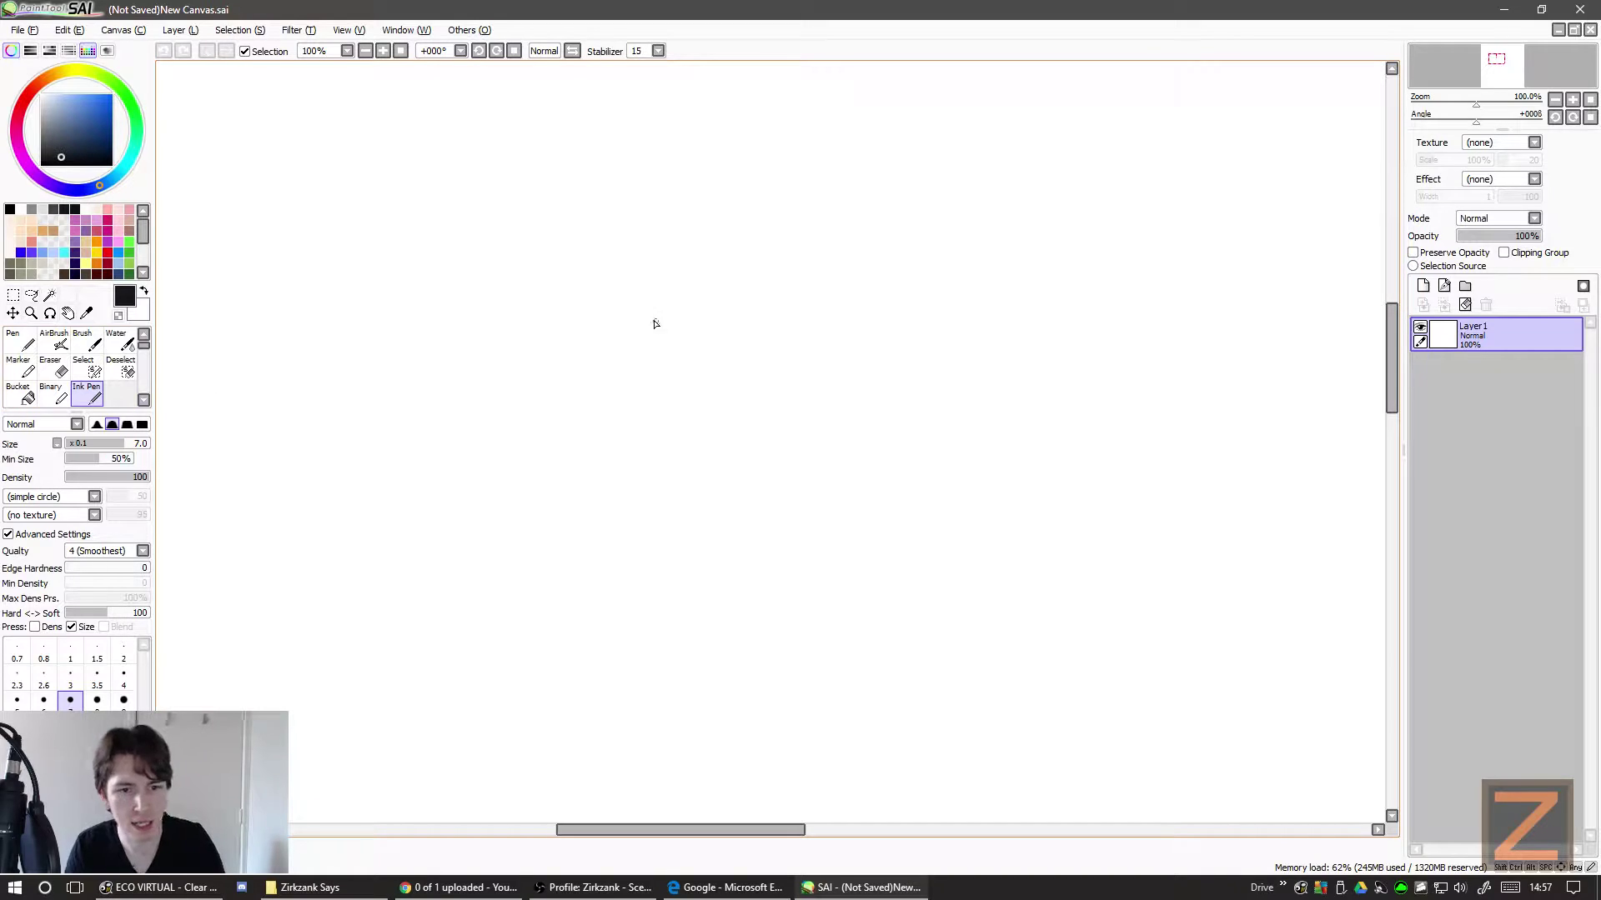
# - Draw loose, looping ink strokes branching from a central stem, and clear them all from Layer1
pyautogui.moveTo(655, 323); pyautogui.dragTo(642, 379)
pyautogui.moveTo(711, 325)
pyautogui.mouseDown()
pyautogui.moveTo(662, 528)
pyautogui.moveTo(597, 488)
pyautogui.mouseUp()
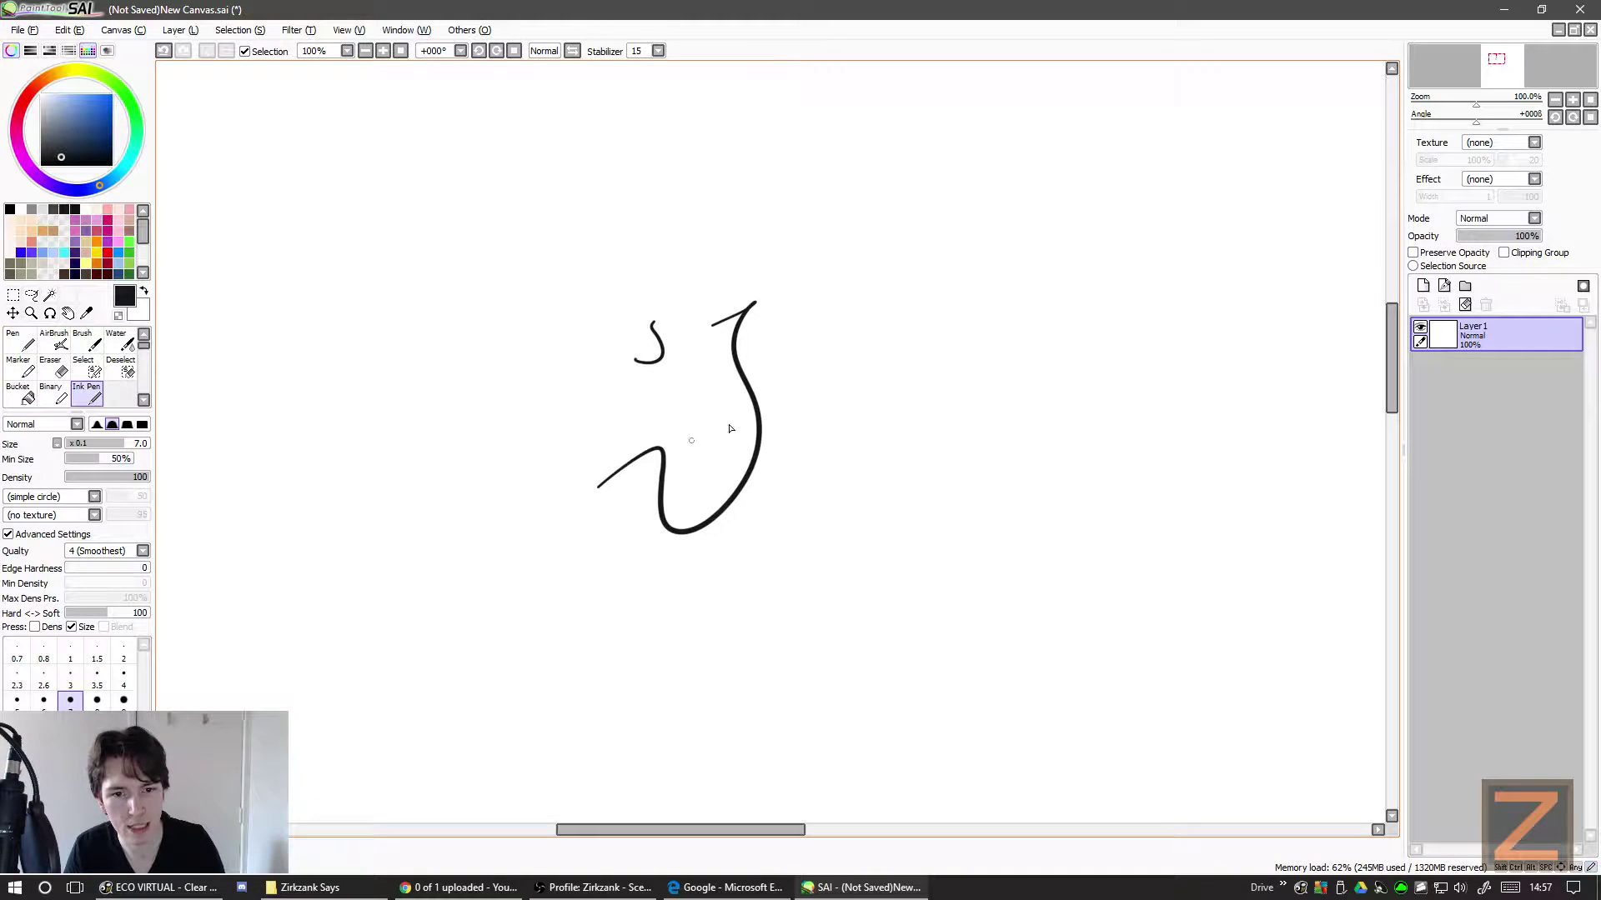
pyautogui.moveTo(761, 421)
pyautogui.mouseDown()
pyautogui.moveTo(812, 418)
pyautogui.moveTo(801, 359)
pyautogui.moveTo(742, 478)
pyautogui.moveTo(774, 586)
pyautogui.moveTo(917, 539)
pyautogui.moveTo(876, 499)
pyautogui.moveTo(866, 582)
pyautogui.moveTo(900, 625)
pyautogui.mouseUp()
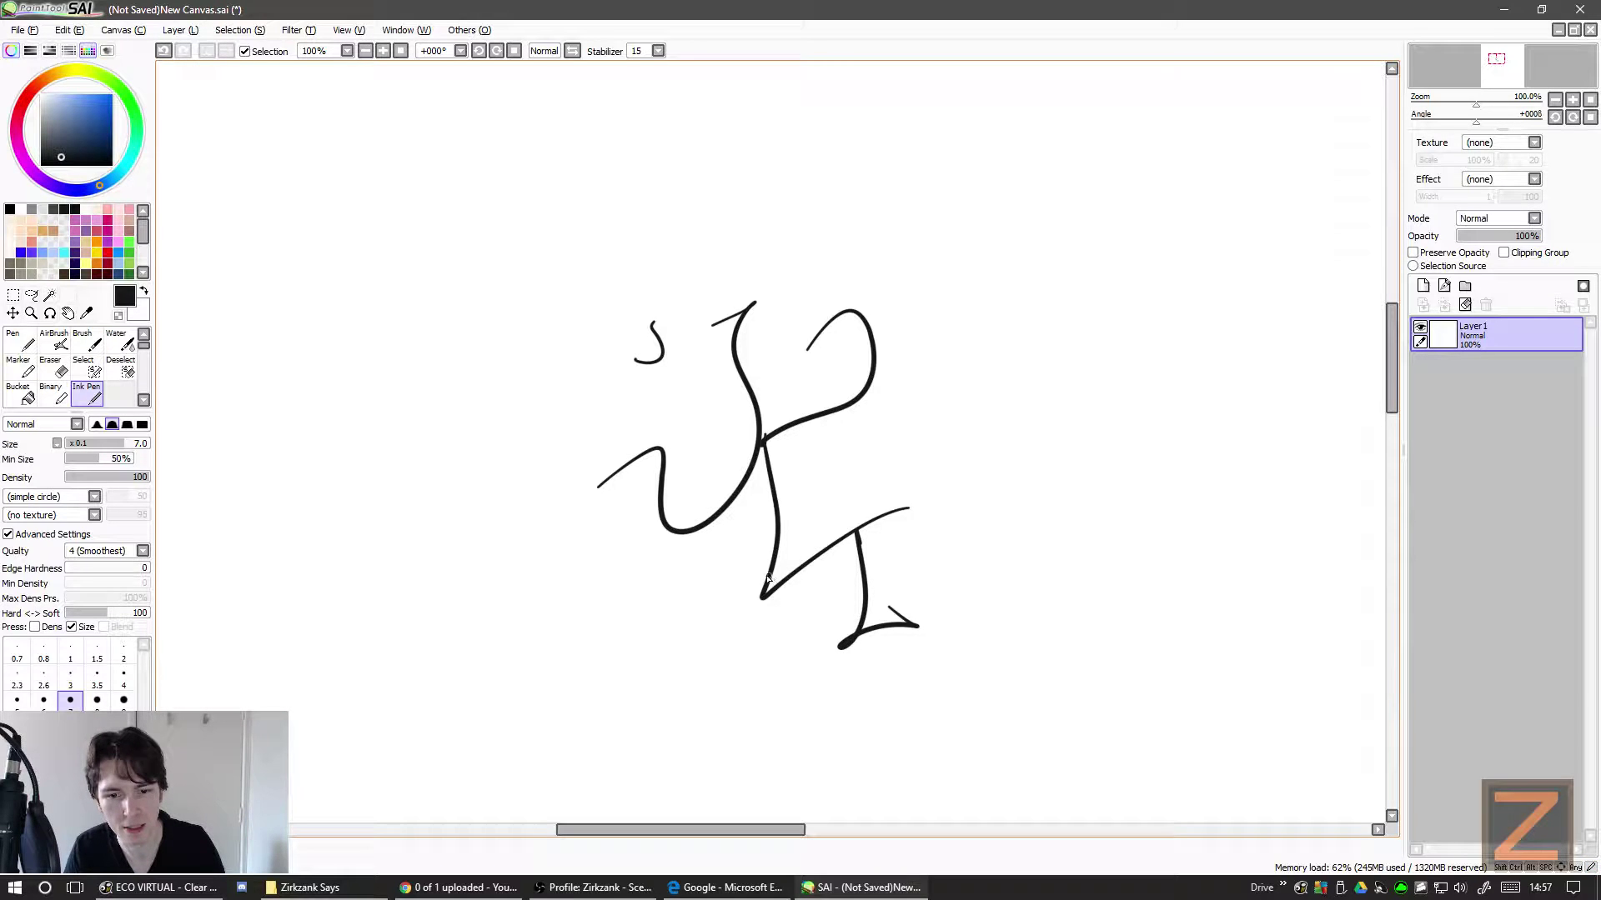
pyautogui.moveTo(767, 577)
pyautogui.mouseDown()
pyautogui.moveTo(596, 705)
pyautogui.moveTo(735, 602)
pyautogui.moveTo(602, 627)
pyautogui.mouseUp()
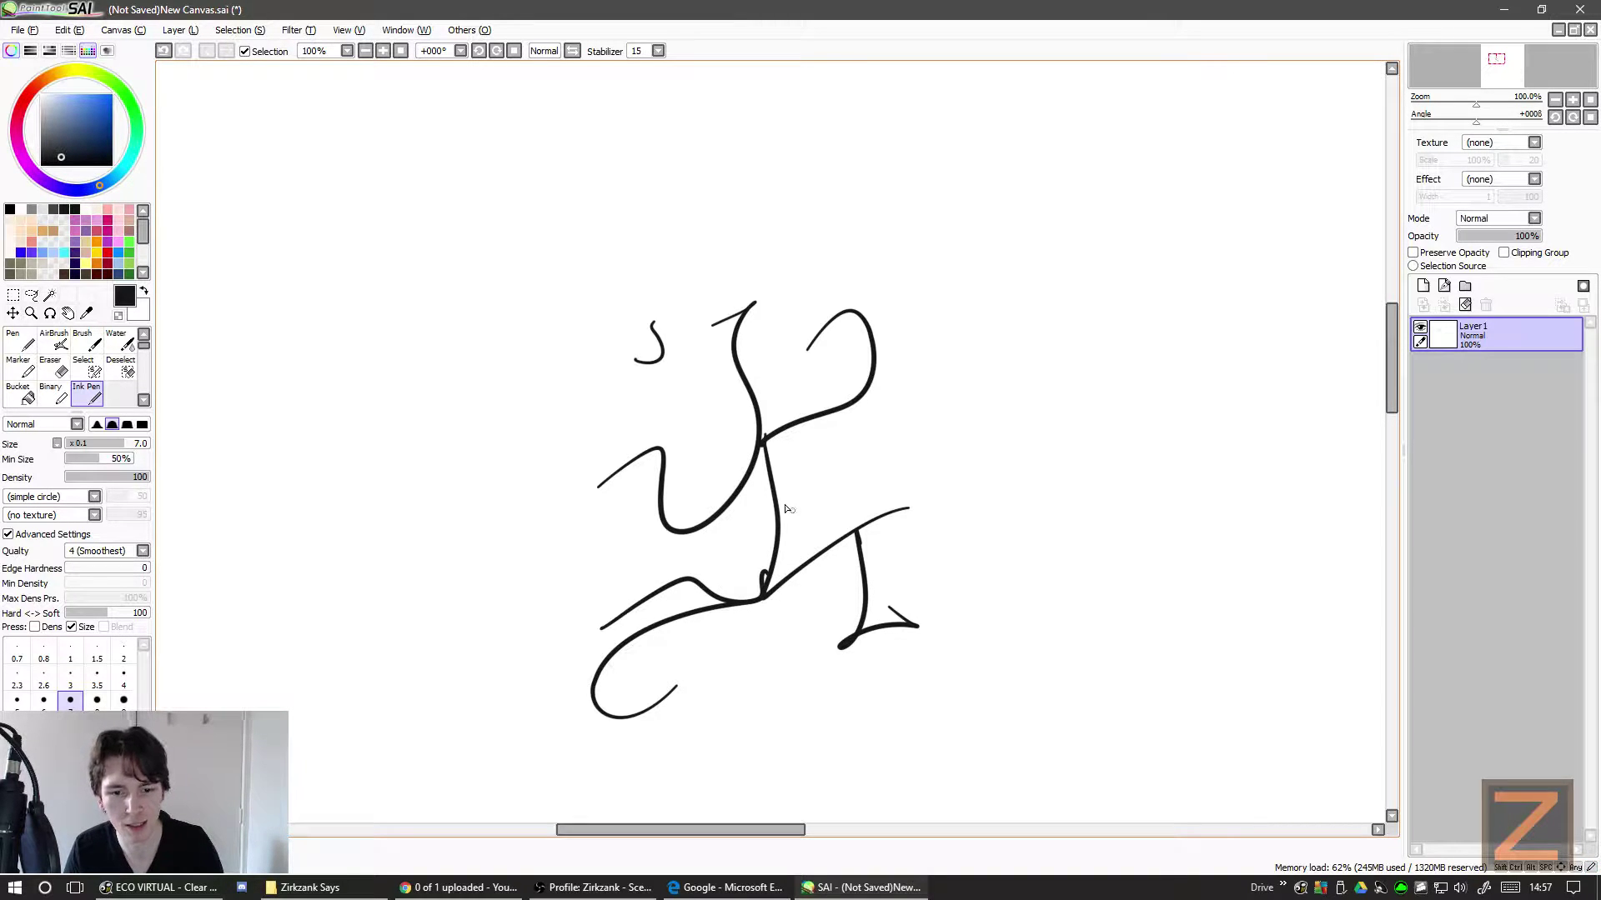
pyautogui.moveTo(775, 534); pyautogui.dragTo(936, 452)
pyautogui.moveTo(757, 450); pyautogui.dragTo(583, 338)
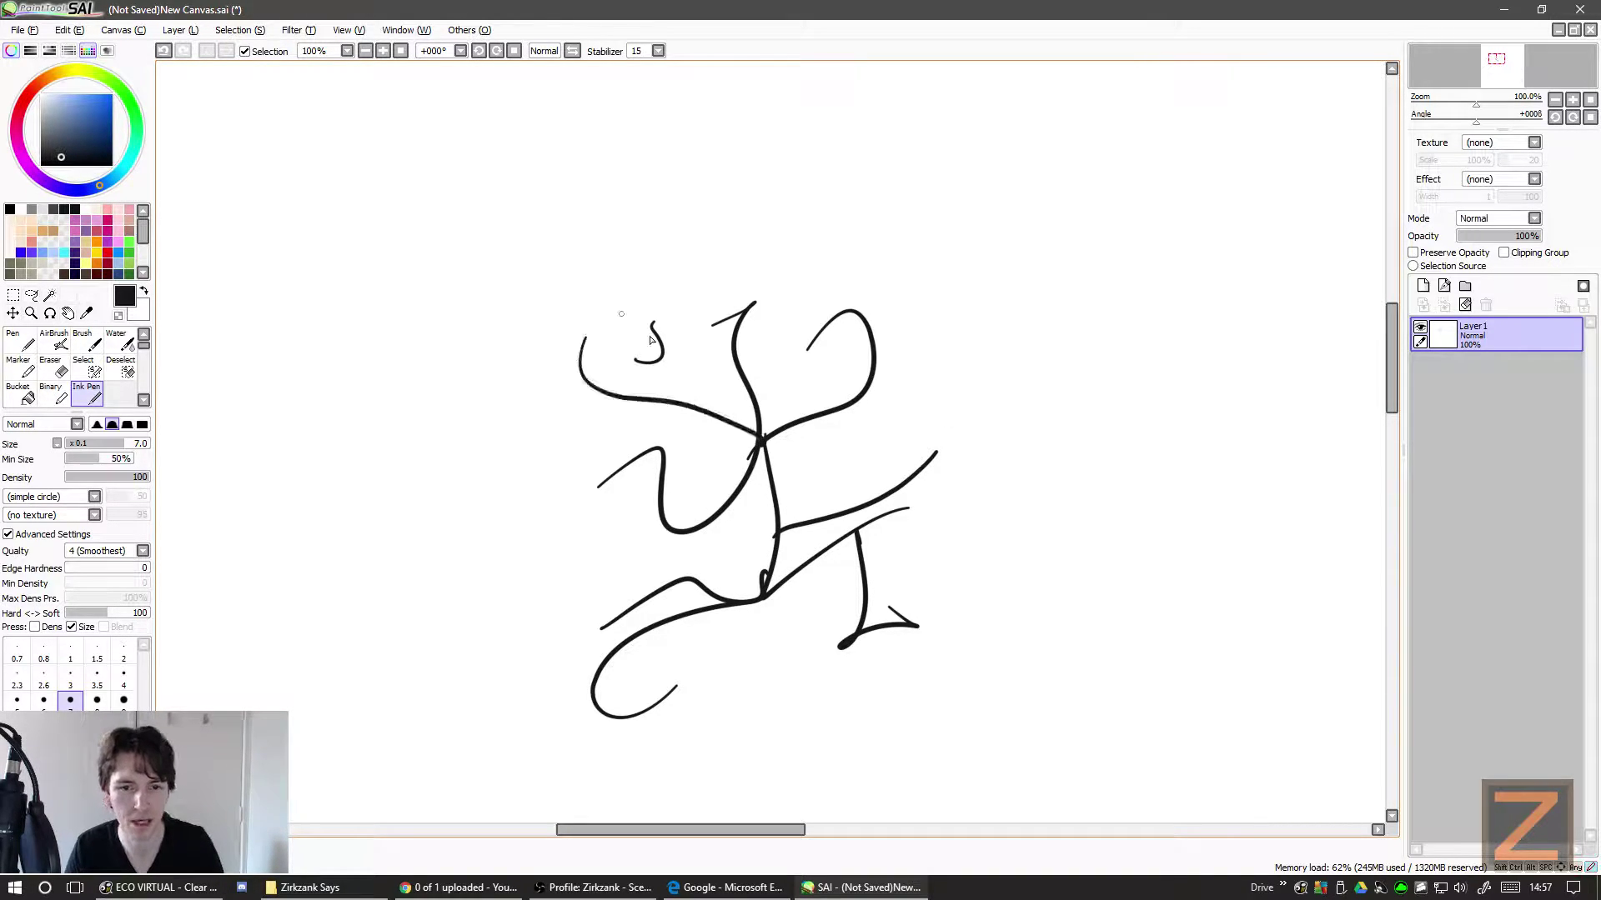
pyautogui.moveTo(755, 398)
pyautogui.mouseDown()
pyautogui.moveTo(746, 367)
pyautogui.moveTo(862, 219)
pyautogui.mouseUp()
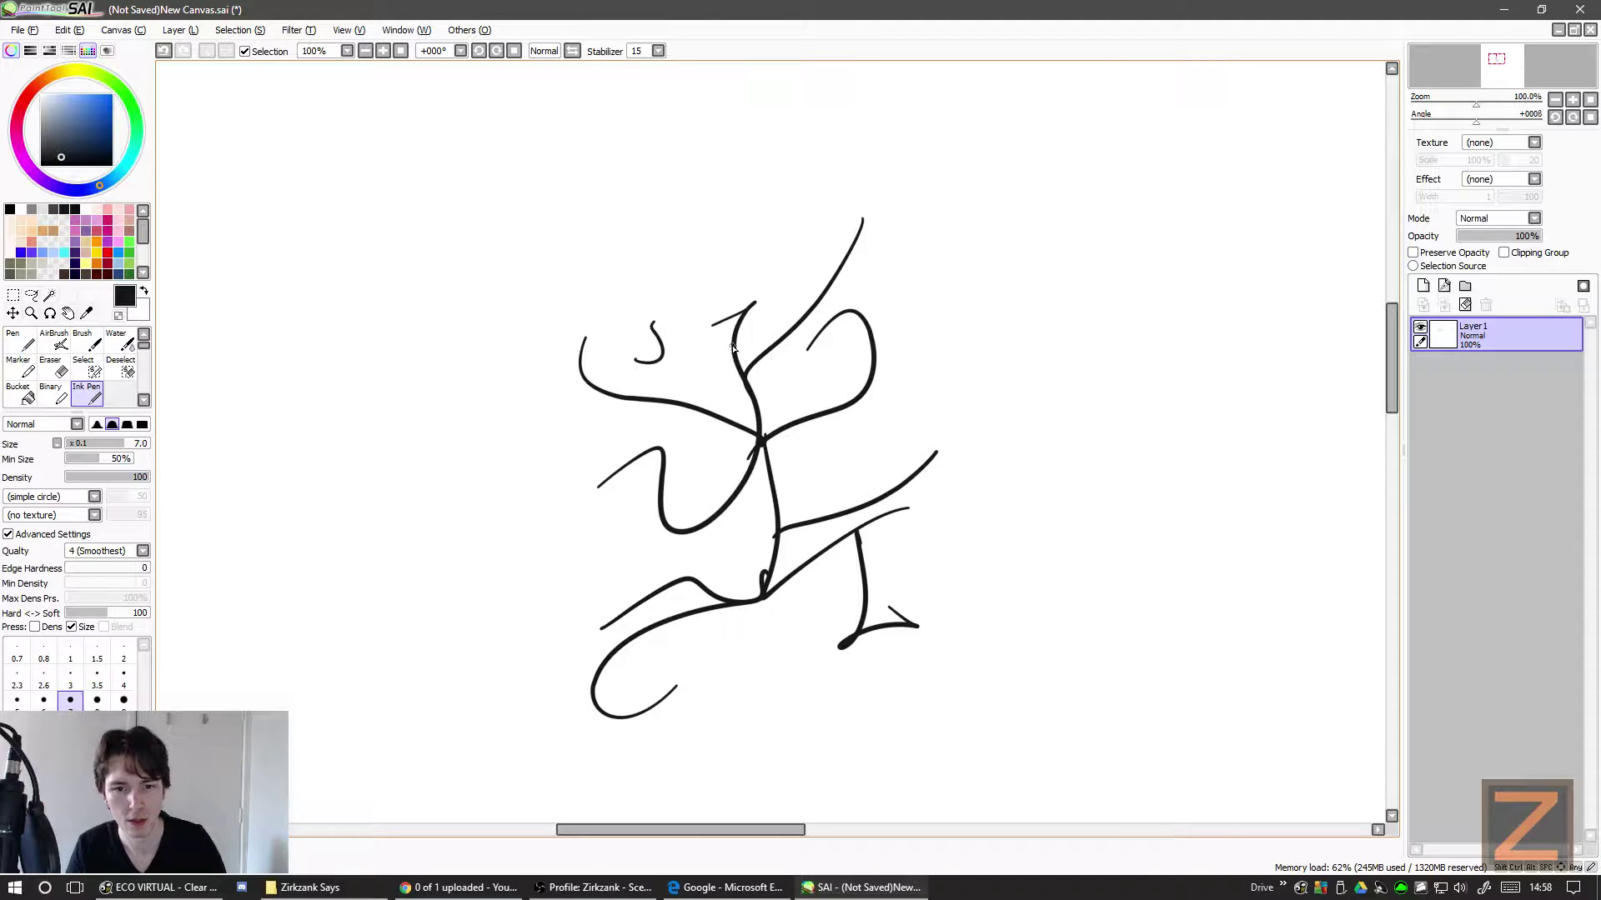
pyautogui.moveTo(733, 345); pyautogui.dragTo(623, 248)
pyautogui.moveTo(734, 341)
pyautogui.mouseDown()
pyautogui.moveTo(777, 264)
pyautogui.moveTo(845, 220)
pyautogui.mouseUp()
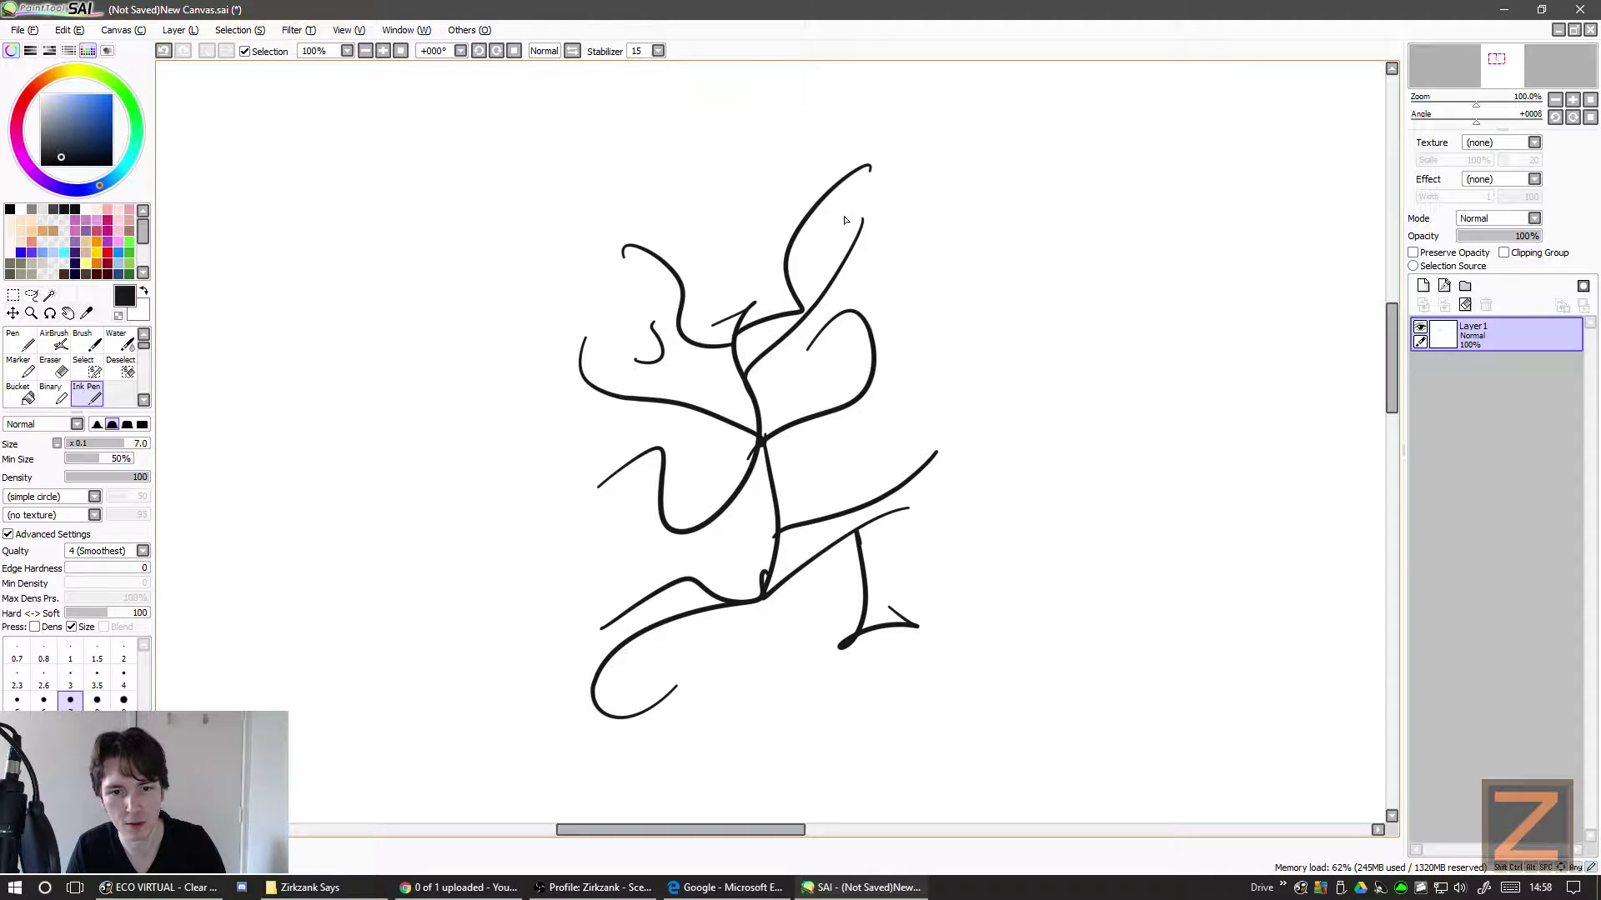
pyautogui.moveTo(832, 276)
pyautogui.mouseDown()
pyautogui.moveTo(999, 233)
pyautogui.moveTo(922, 288)
pyautogui.moveTo(1026, 333)
pyautogui.mouseUp()
pyautogui.moveTo(927, 254)
pyautogui.mouseDown()
pyautogui.moveTo(894, 279)
pyautogui.moveTo(936, 240)
pyautogui.mouseUp()
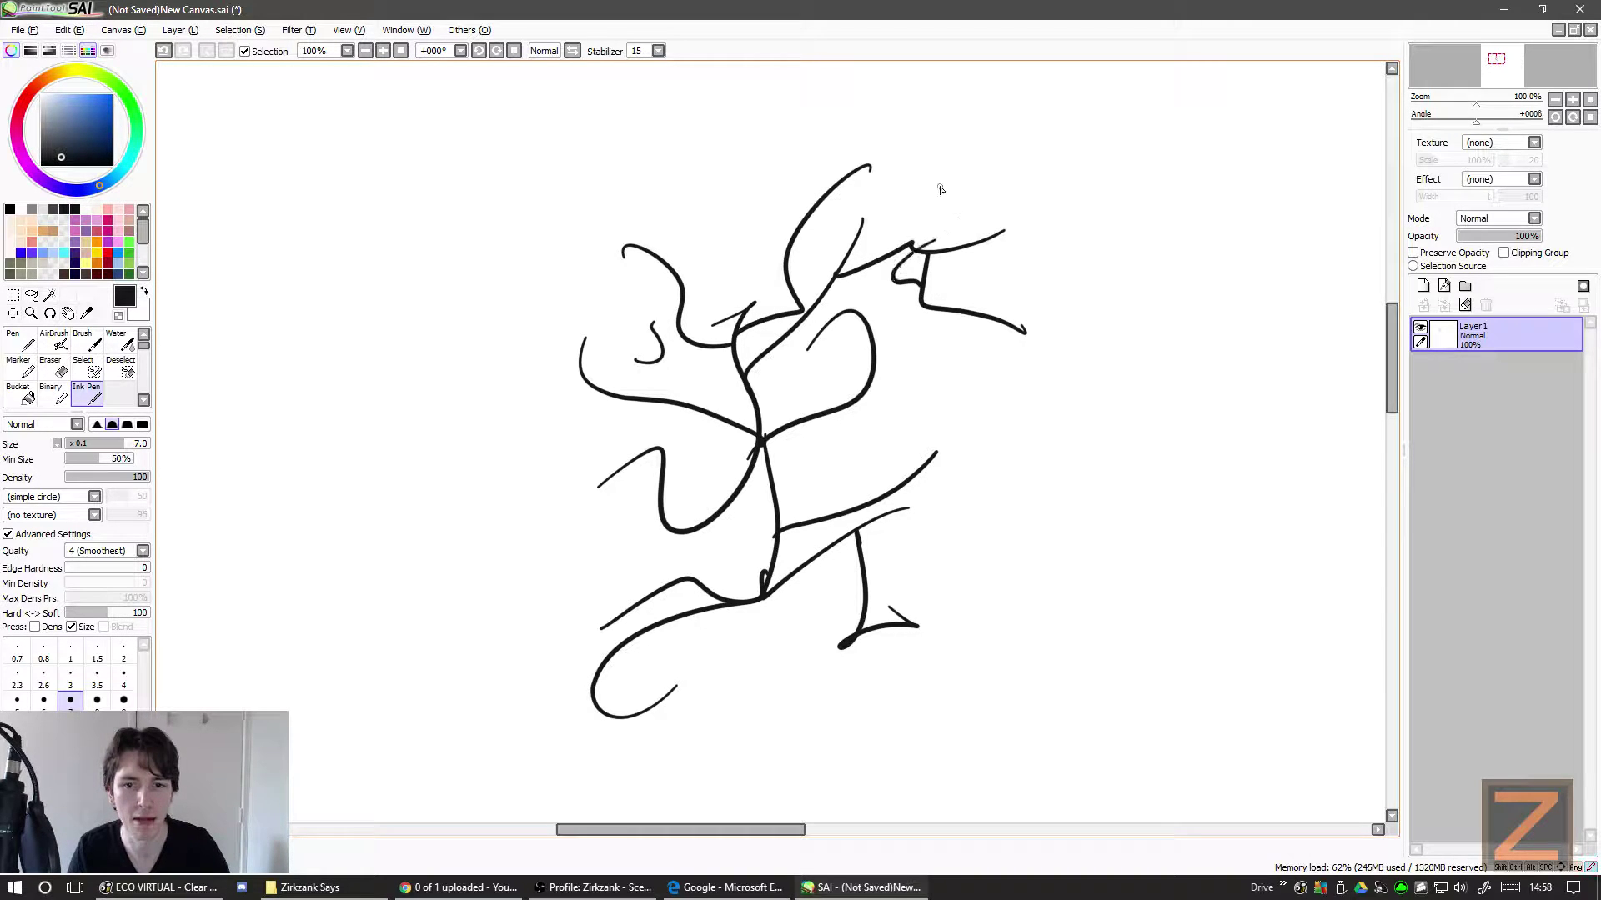
pyautogui.click(1465, 305)
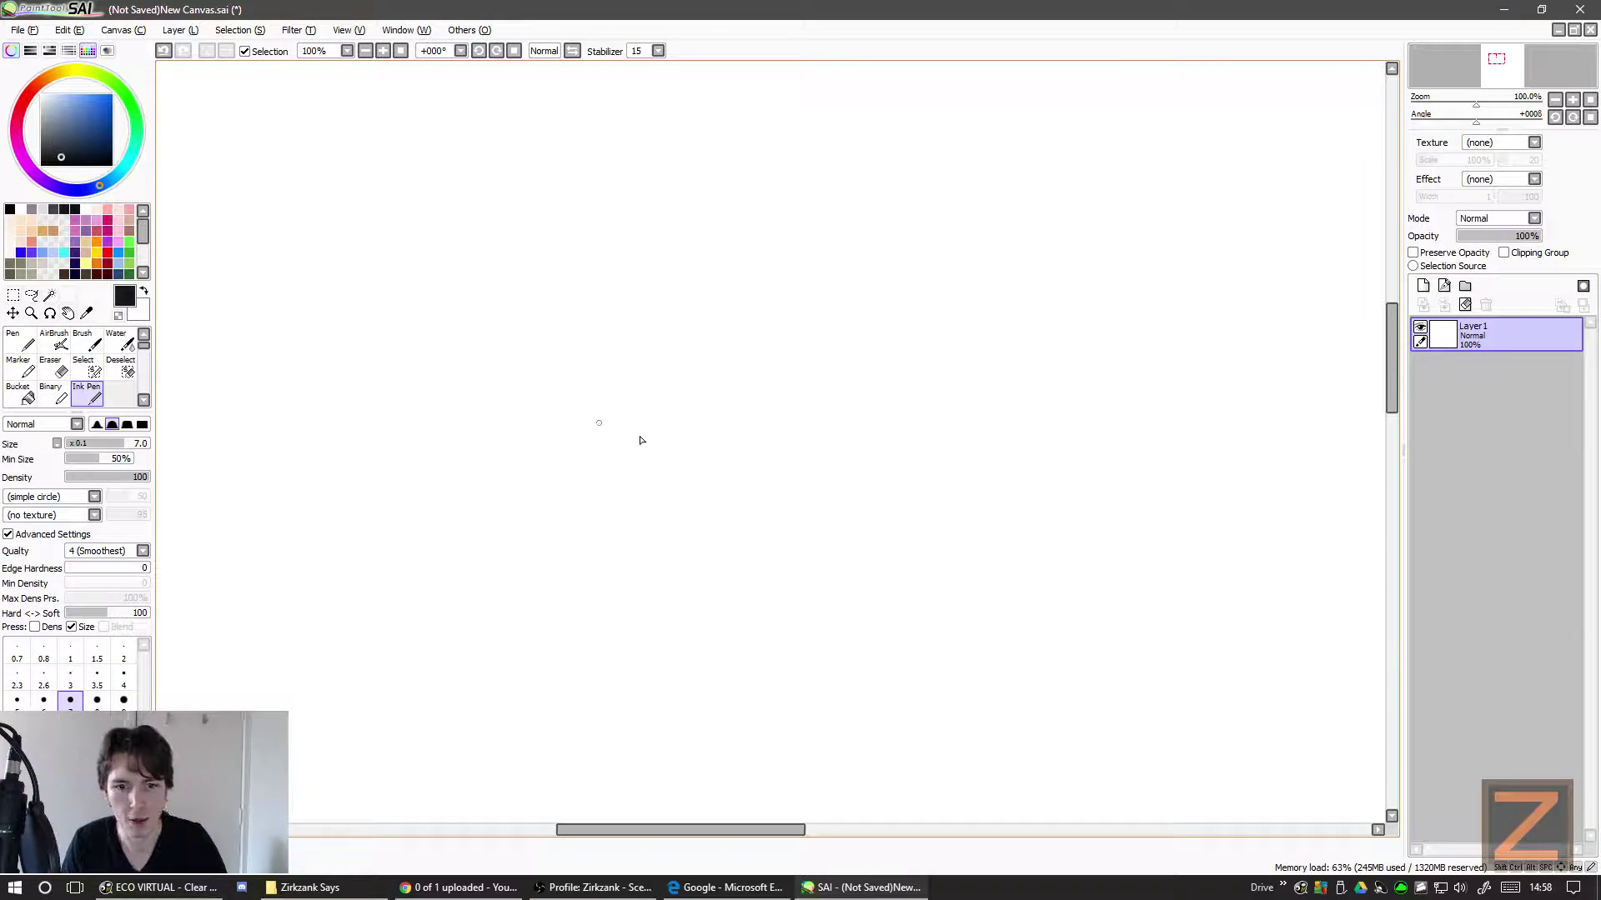
# - Draw two curved eyebrows with a small oval eye and pupil beneath each one
pyautogui.moveTo(770, 320); pyautogui.dragTo(873, 322)
pyautogui.moveTo(581, 297)
pyautogui.mouseDown()
pyautogui.moveTo(670, 328)
pyautogui.moveTo(625, 372)
pyautogui.moveTo(622, 353)
pyautogui.mouseUp()
pyautogui.moveTo(792, 347); pyautogui.dragTo(796, 371)
pyautogui.moveTo(627, 379); pyautogui.dragTo(611, 368)
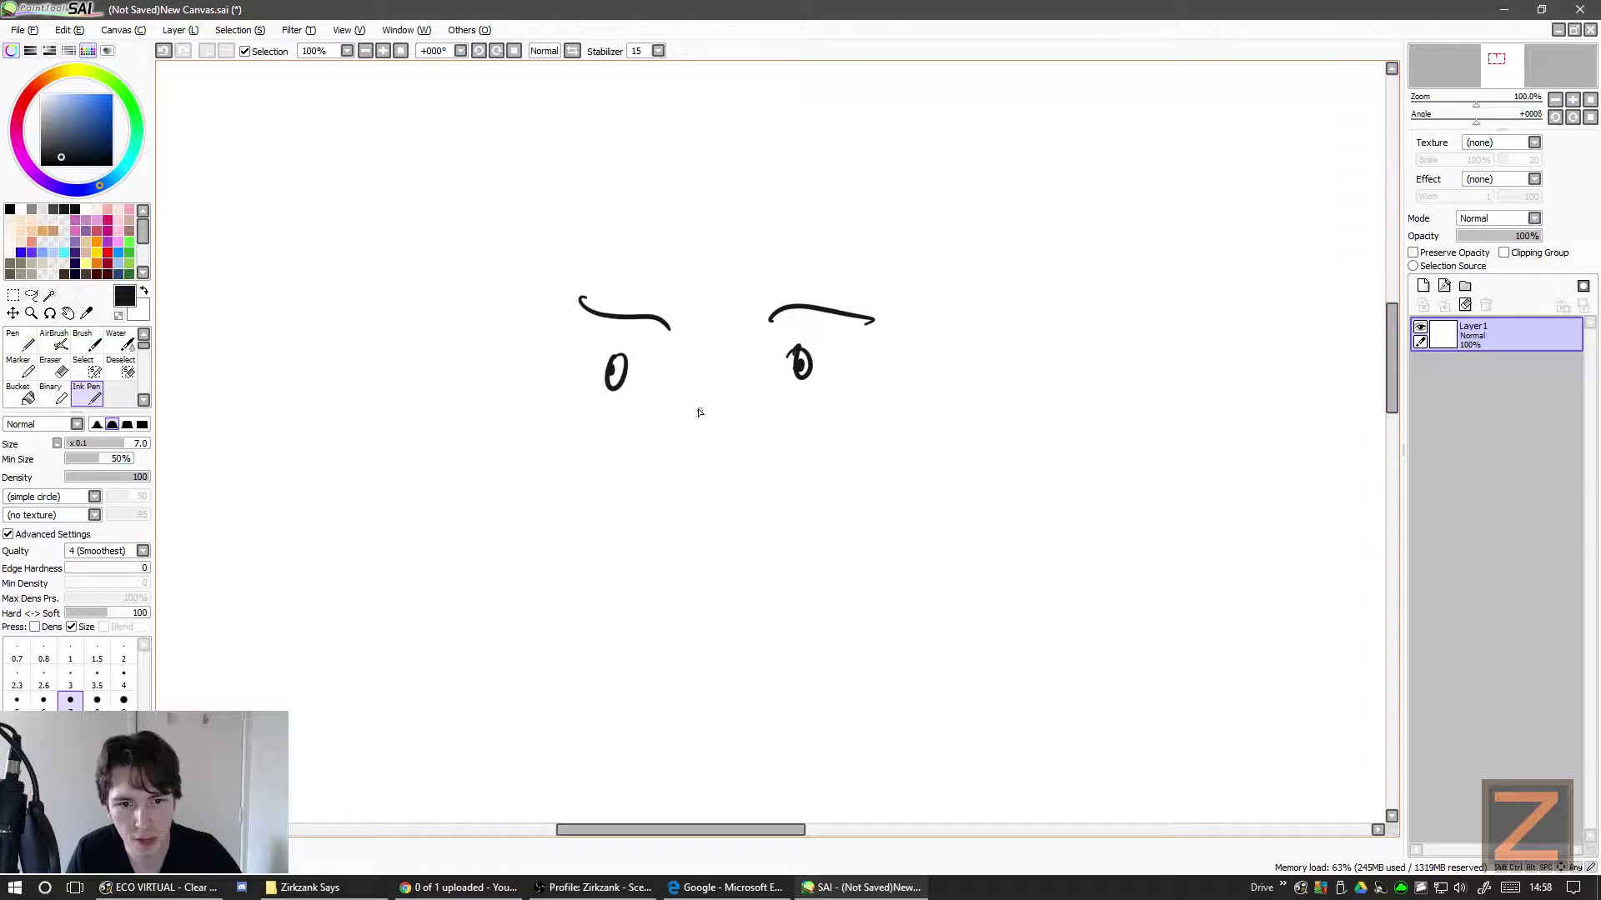
# - Draw a short nose line and a slightly open mouth with lips and teeth lines below the eyes
pyautogui.moveTo(698, 409); pyautogui.dragTo(687, 448)
pyautogui.moveTo(639, 548); pyautogui.dragTo(782, 531)
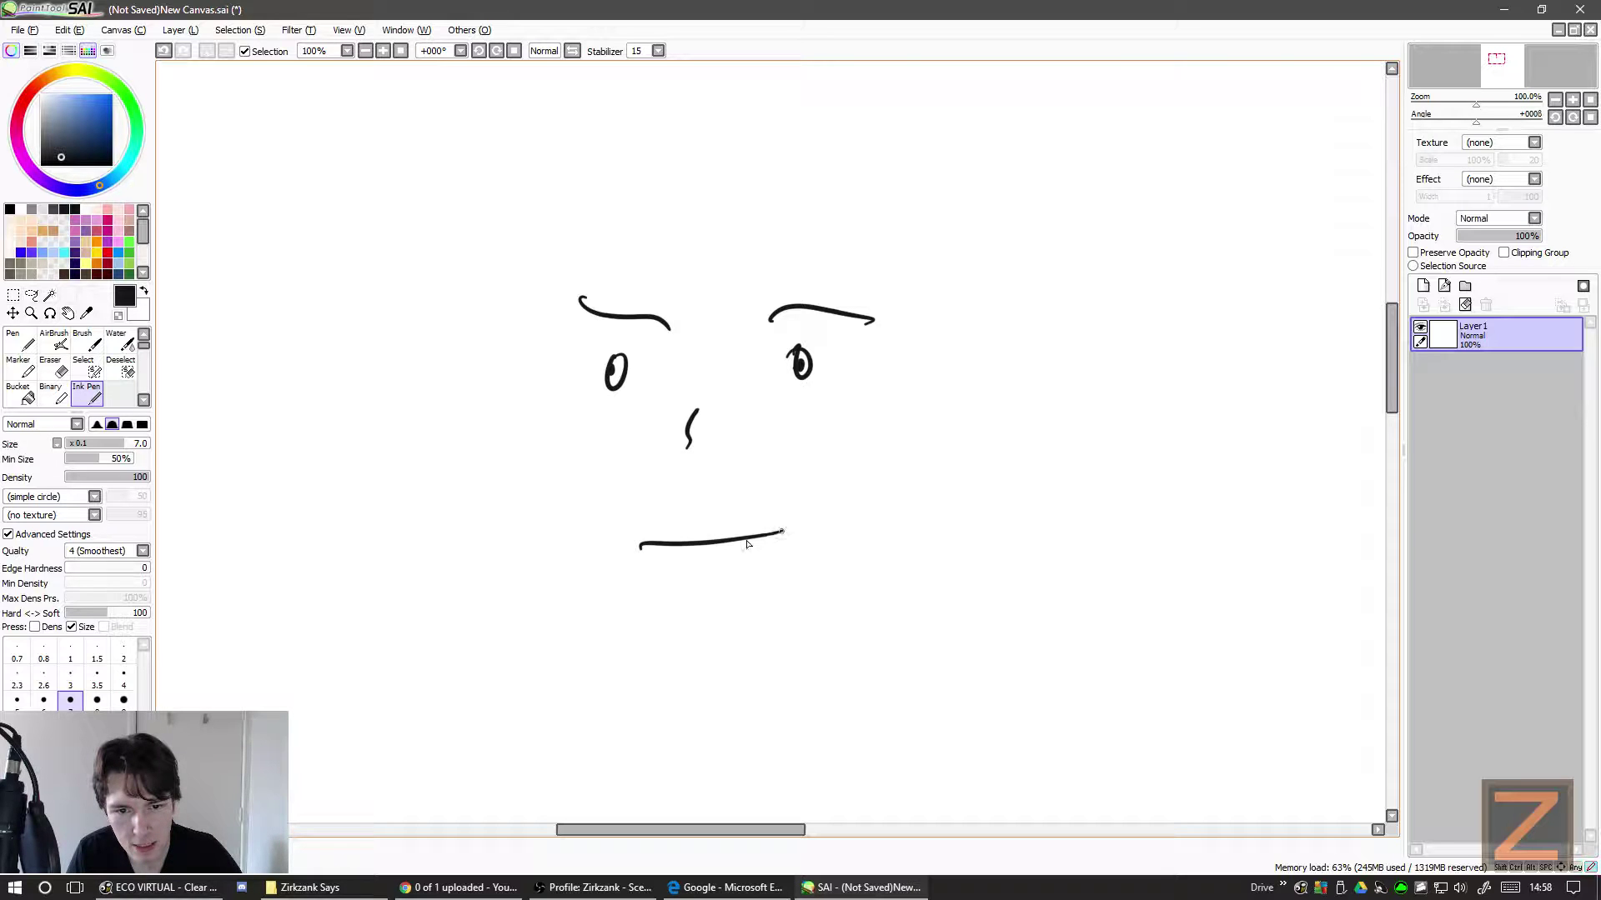
pyautogui.moveTo(685, 548)
pyautogui.mouseDown()
pyautogui.moveTo(688, 562)
pyautogui.moveTo(757, 542)
pyautogui.mouseUp()
pyautogui.moveTo(641, 543); pyautogui.dragTo(787, 524)
pyautogui.moveTo(646, 551); pyautogui.dragTo(775, 536)
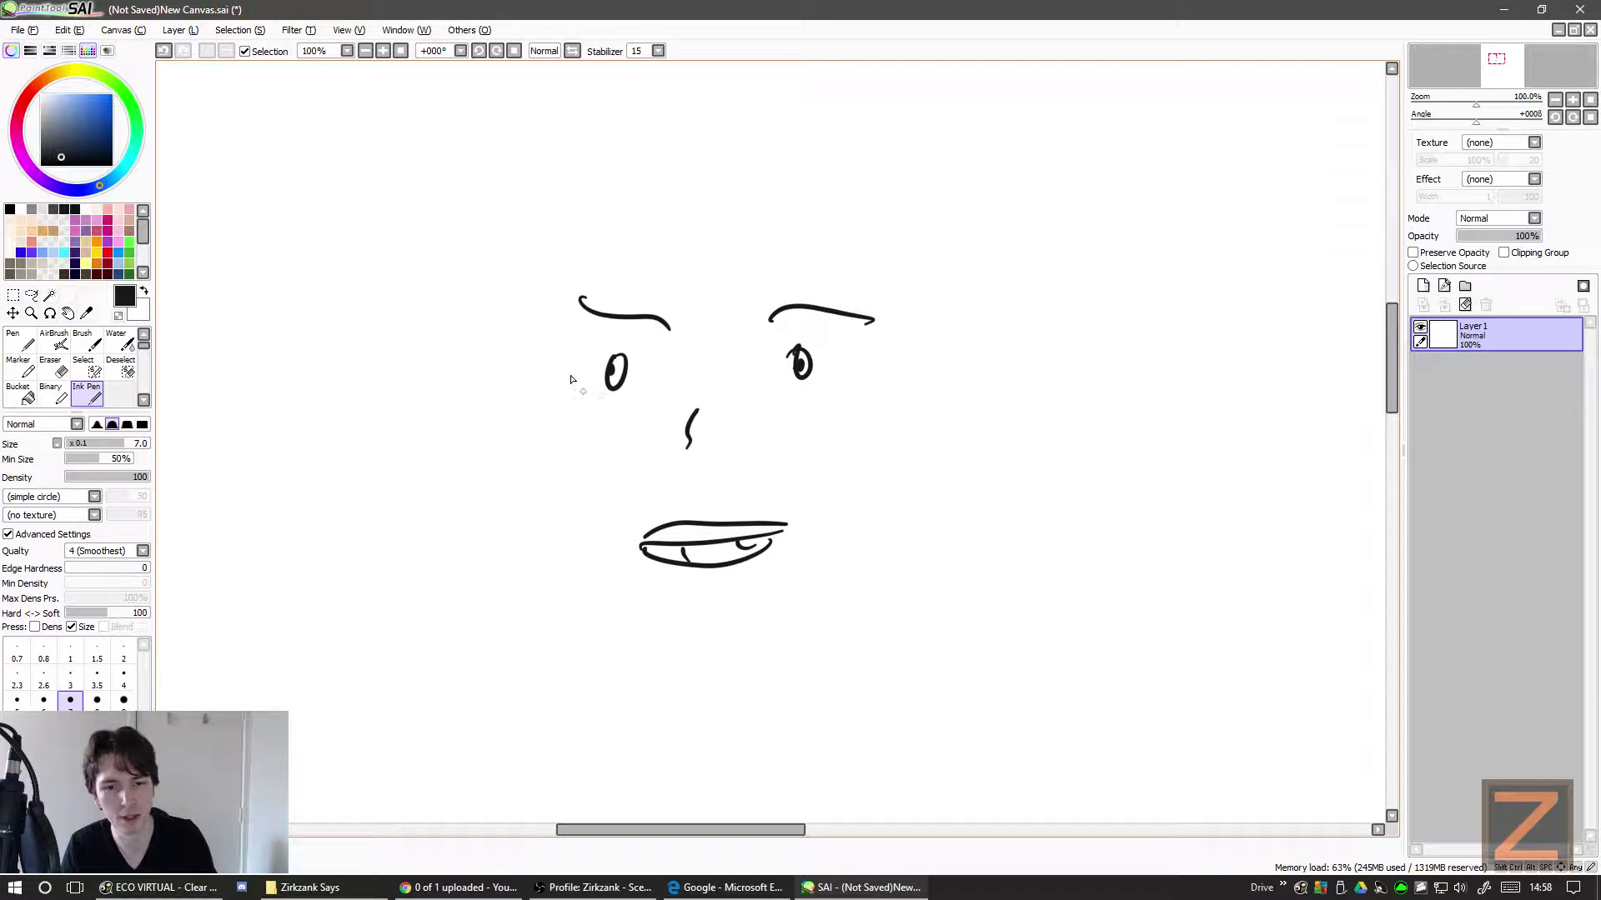
# - Outline the head around the features with a cheek, chin, jaw and ear, and add a large rounded hair shape
pyautogui.moveTo(583, 330)
pyautogui.mouseDown()
pyautogui.moveTo(573, 431)
pyautogui.moveTo(620, 666)
pyautogui.moveTo(711, 641)
pyautogui.mouseUp()
pyautogui.moveTo(615, 667)
pyautogui.mouseDown()
pyautogui.moveTo(750, 688)
pyautogui.moveTo(859, 664)
pyautogui.moveTo(884, 634)
pyautogui.moveTo(909, 519)
pyautogui.moveTo(876, 472)
pyautogui.moveTo(959, 459)
pyautogui.moveTo(962, 258)
pyautogui.mouseUp()
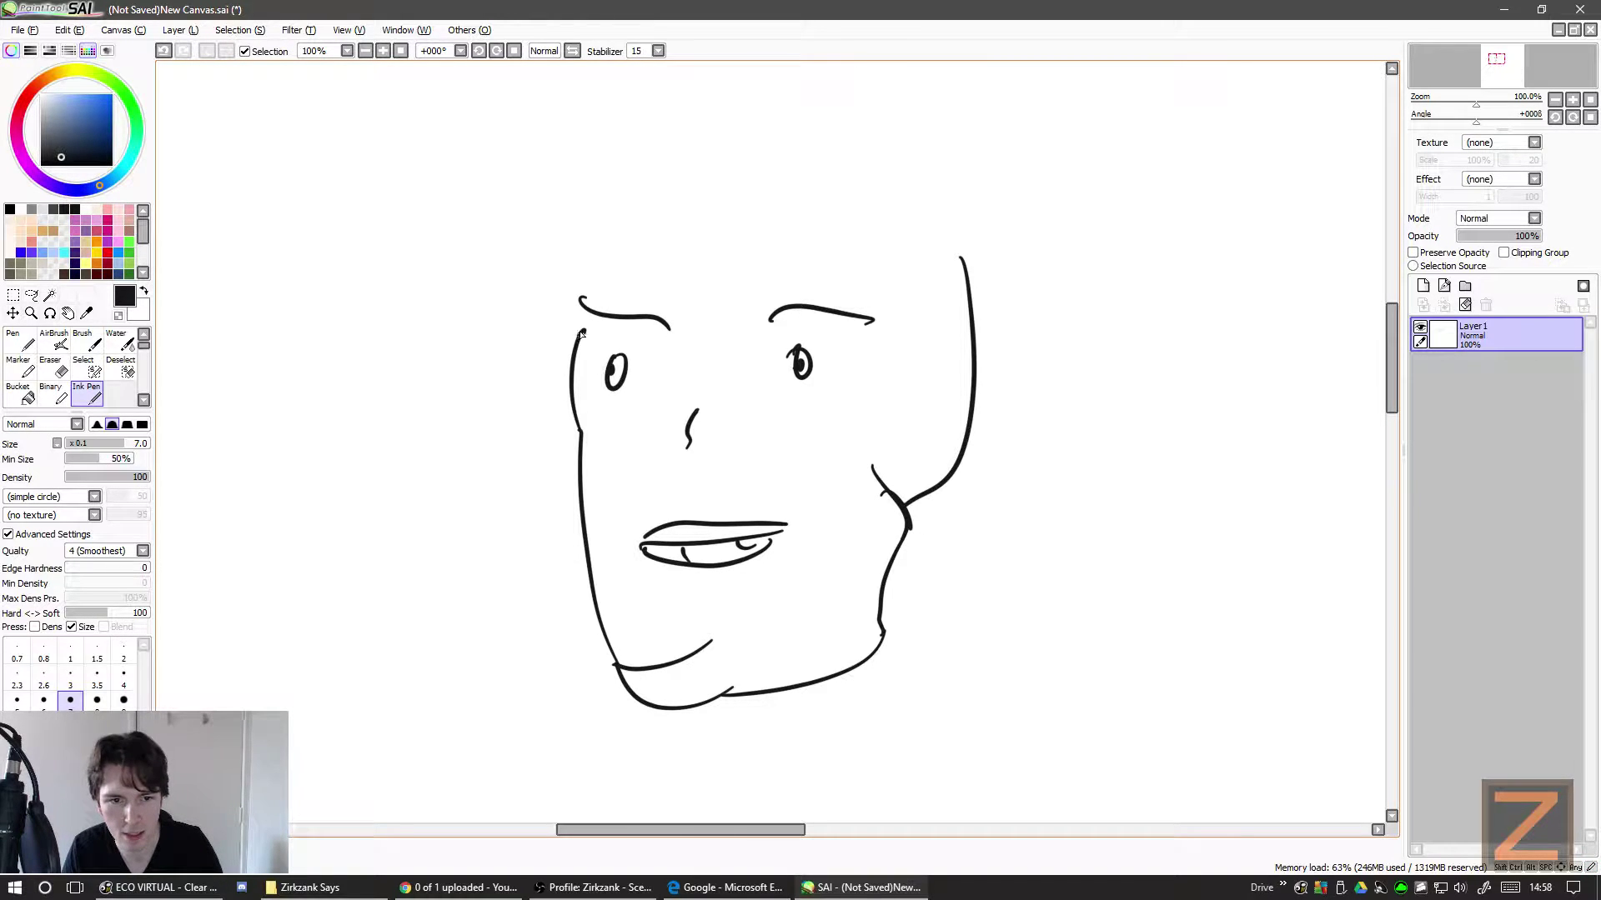
pyautogui.moveTo(581, 332)
pyautogui.mouseDown()
pyautogui.moveTo(646, 124)
pyautogui.moveTo(876, 125)
pyautogui.moveTo(1024, 286)
pyautogui.moveTo(970, 281)
pyautogui.mouseUp()
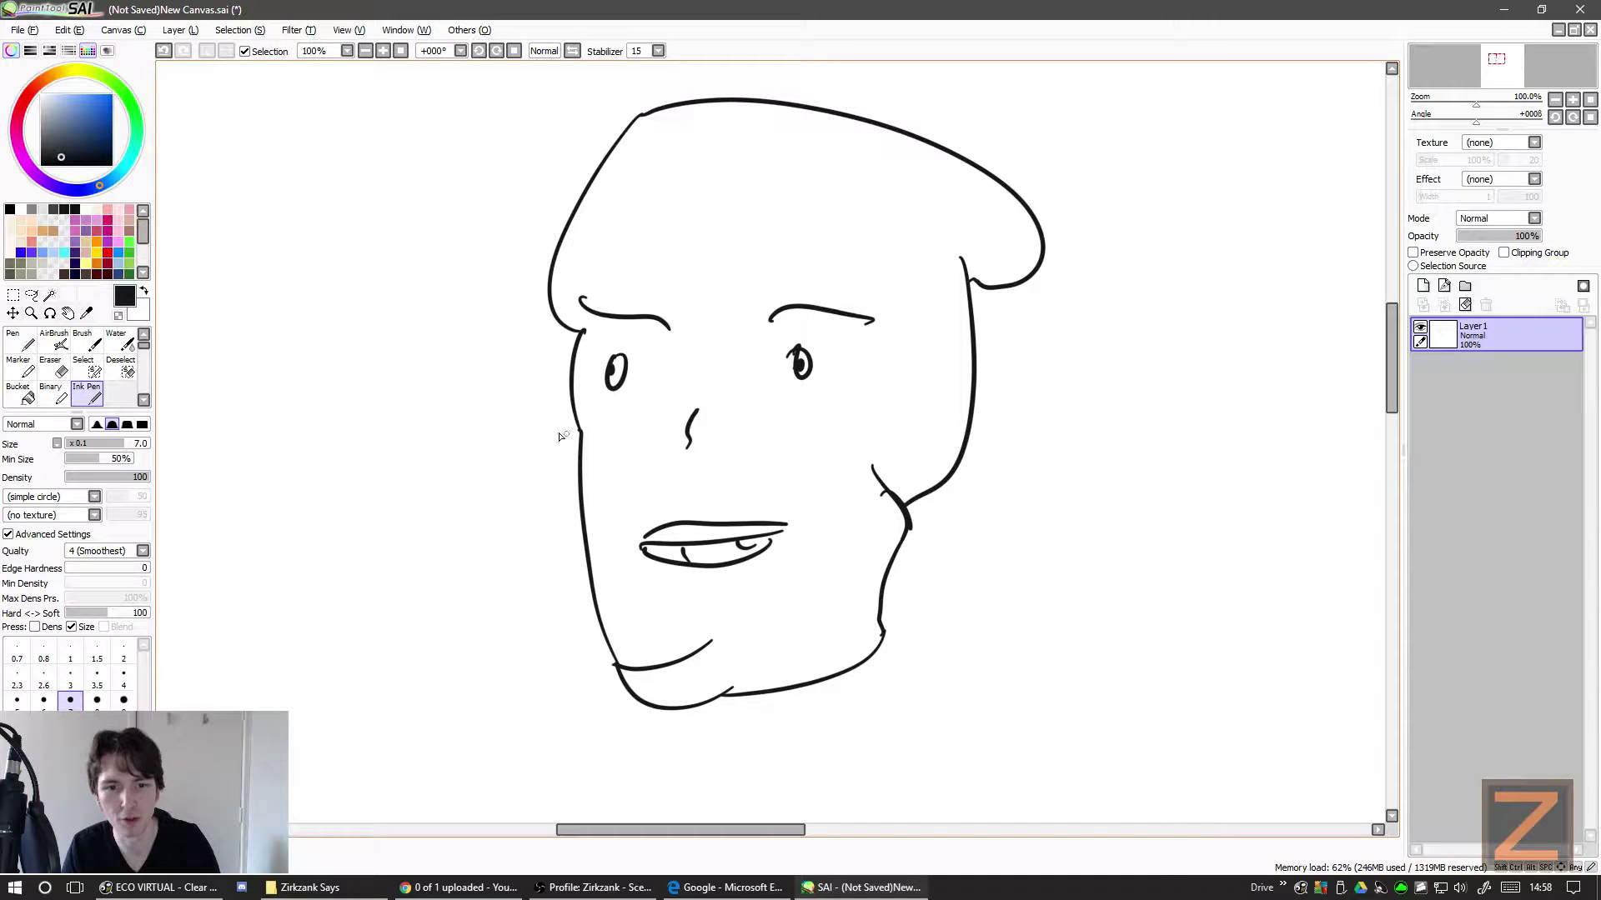
# - Add a curved lower lid line under each eye, and clear the whole face from Layer1
pyautogui.moveTo(789, 389); pyautogui.dragTo(821, 373)
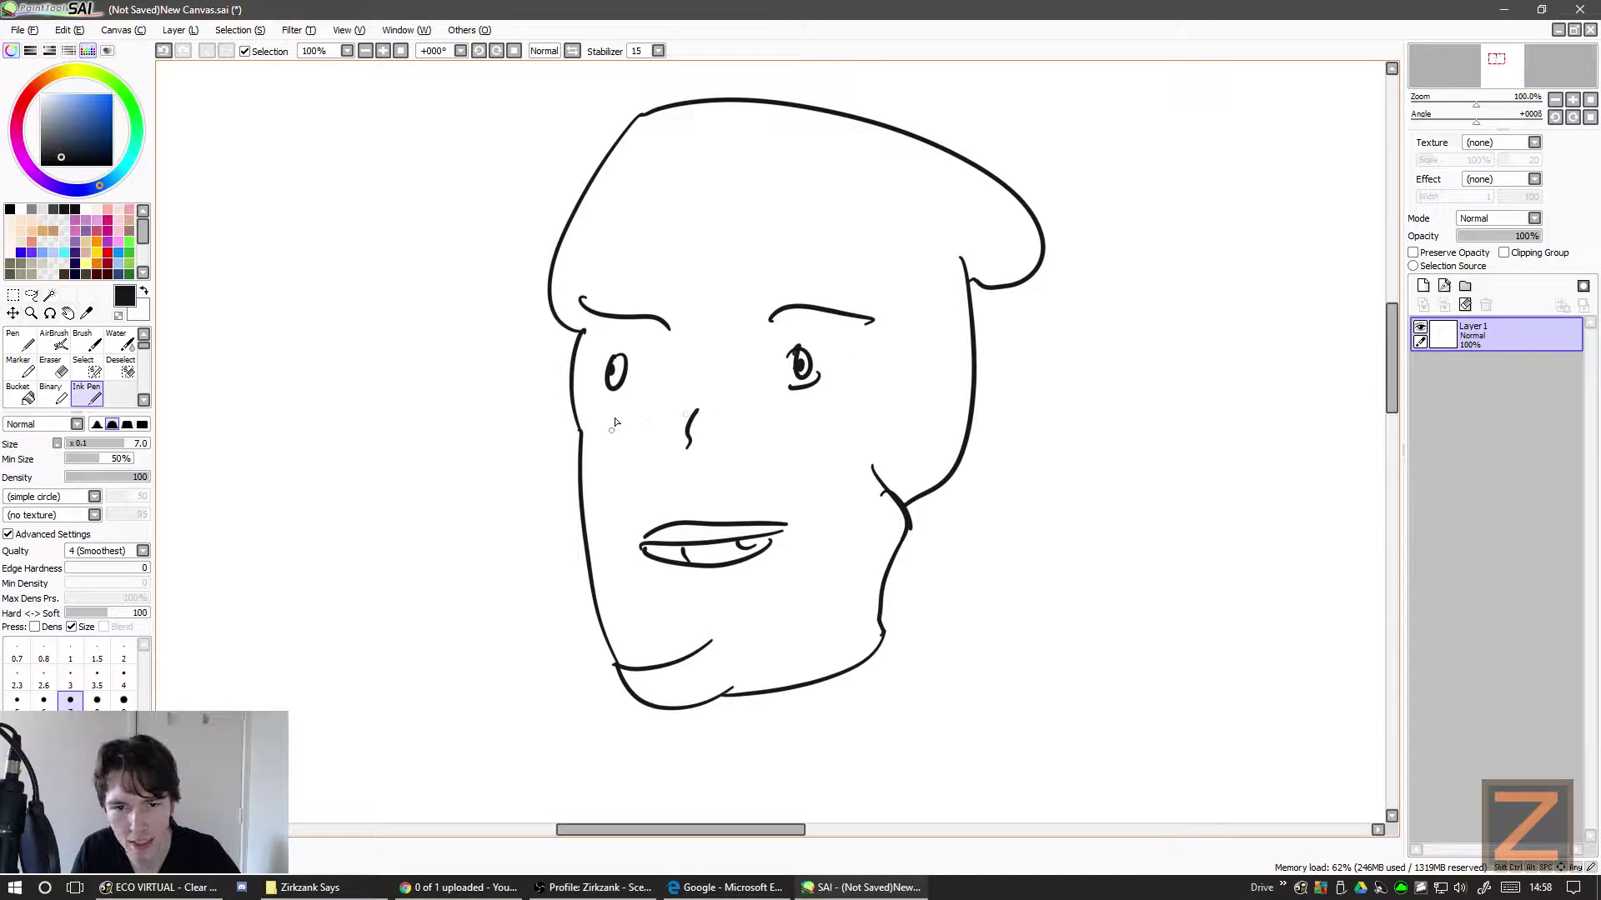
pyautogui.moveTo(592, 393); pyautogui.dragTo(630, 385)
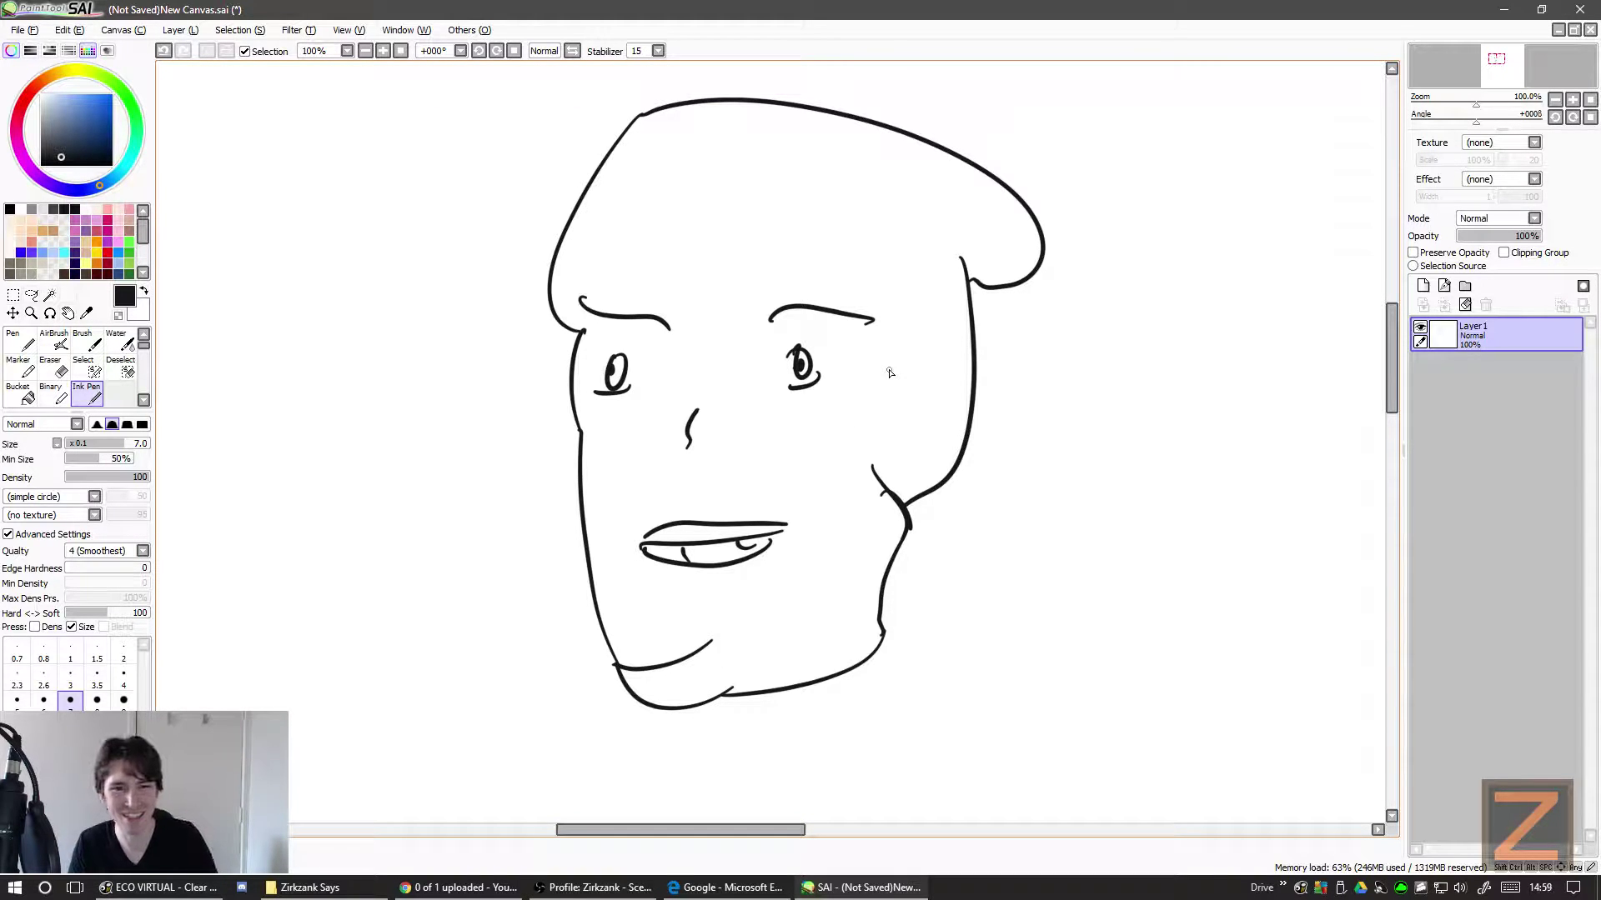
pyautogui.press('Delete')
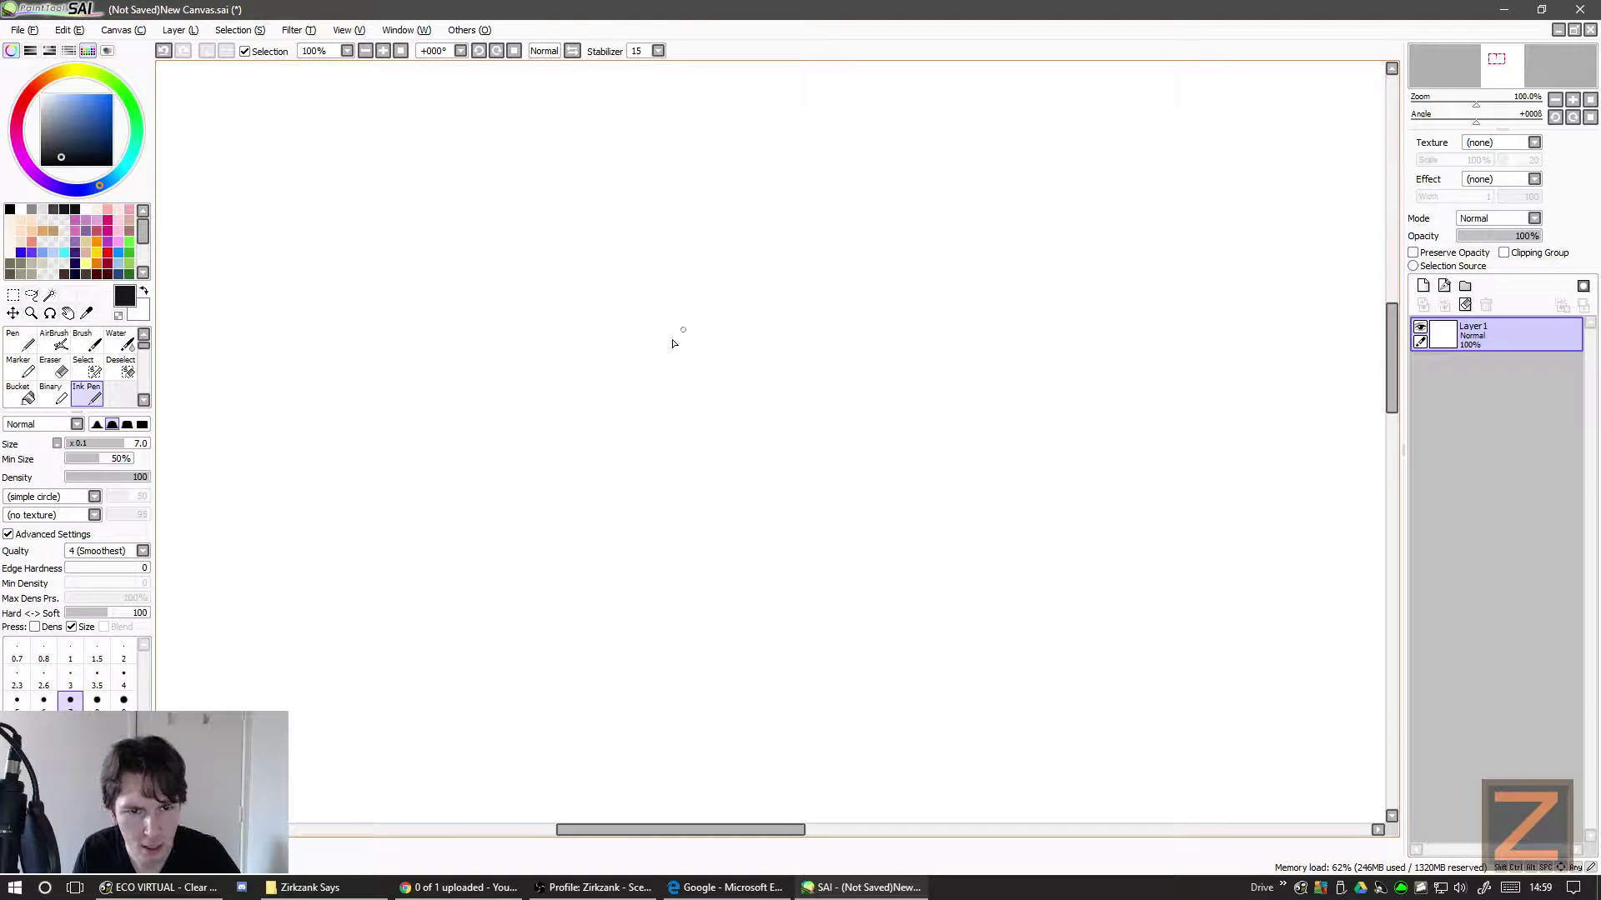
# - Draw a round eye with an arched upper lid, a crease above it, two iris lines and small circular highlights
pyautogui.moveTo(667, 311)
pyautogui.mouseDown()
pyautogui.moveTo(831, 306)
pyautogui.moveTo(823, 330)
pyautogui.moveTo(661, 315)
pyautogui.moveTo(733, 361)
pyautogui.mouseUp()
pyautogui.moveTo(813, 298)
pyautogui.mouseDown()
pyautogui.moveTo(786, 380)
pyautogui.moveTo(715, 375)
pyautogui.moveTo(724, 285)
pyautogui.mouseUp()
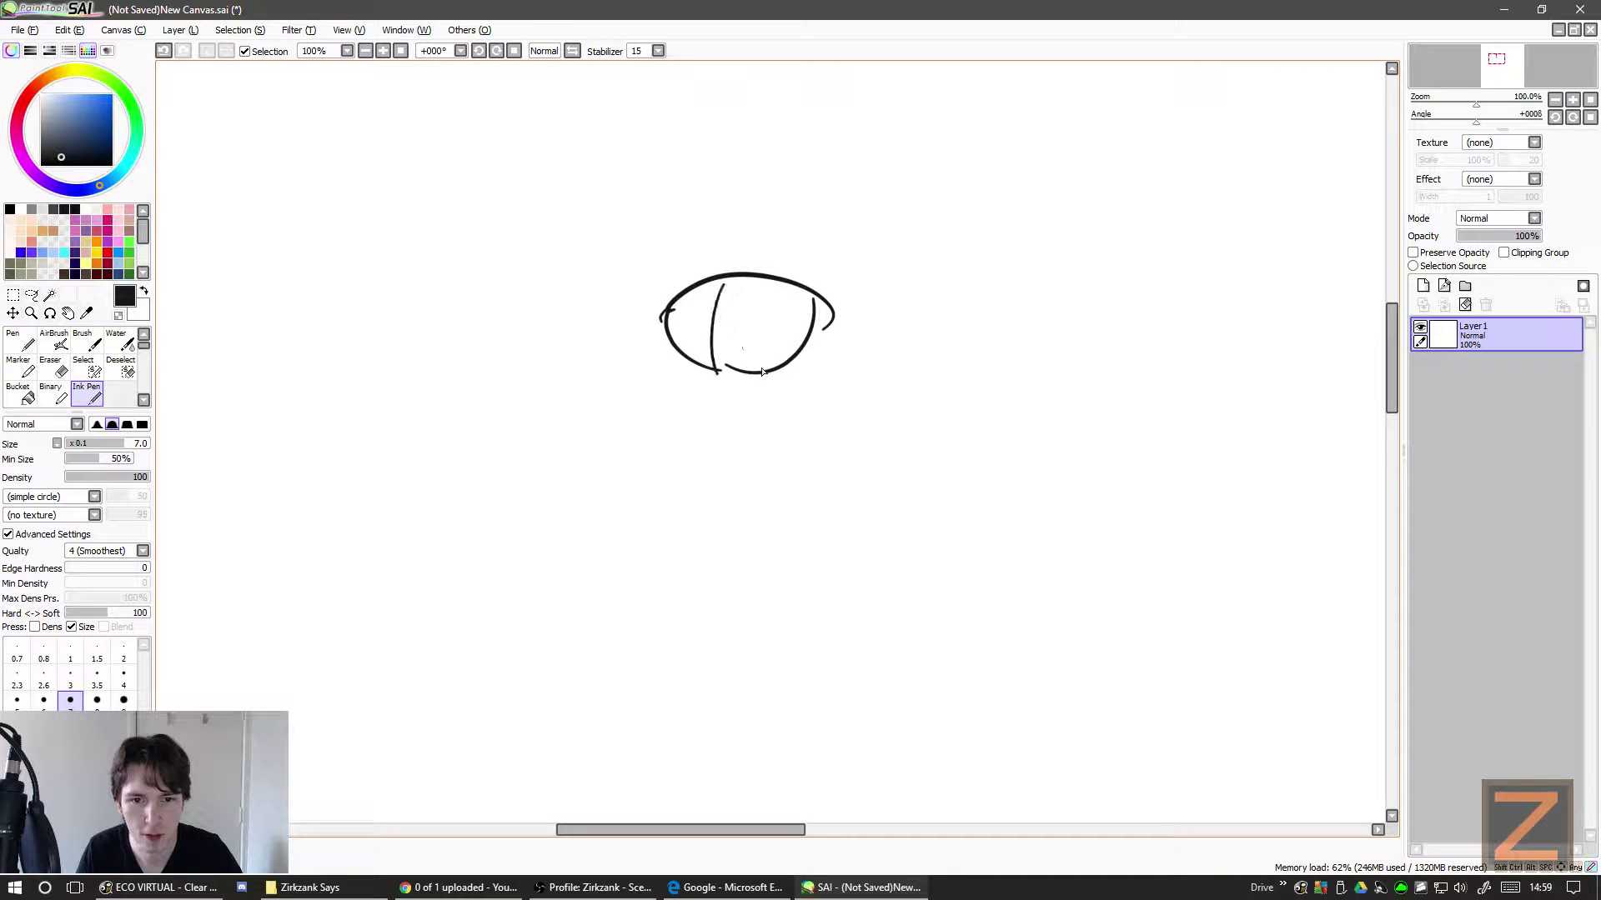
pyautogui.moveTo(783, 369); pyautogui.dragTo(756, 257)
pyautogui.moveTo(742, 313)
pyautogui.mouseDown()
pyautogui.moveTo(708, 329)
pyautogui.moveTo(743, 312)
pyautogui.moveTo(649, 298)
pyautogui.moveTo(685, 276)
pyautogui.moveTo(848, 288)
pyautogui.mouseUp()
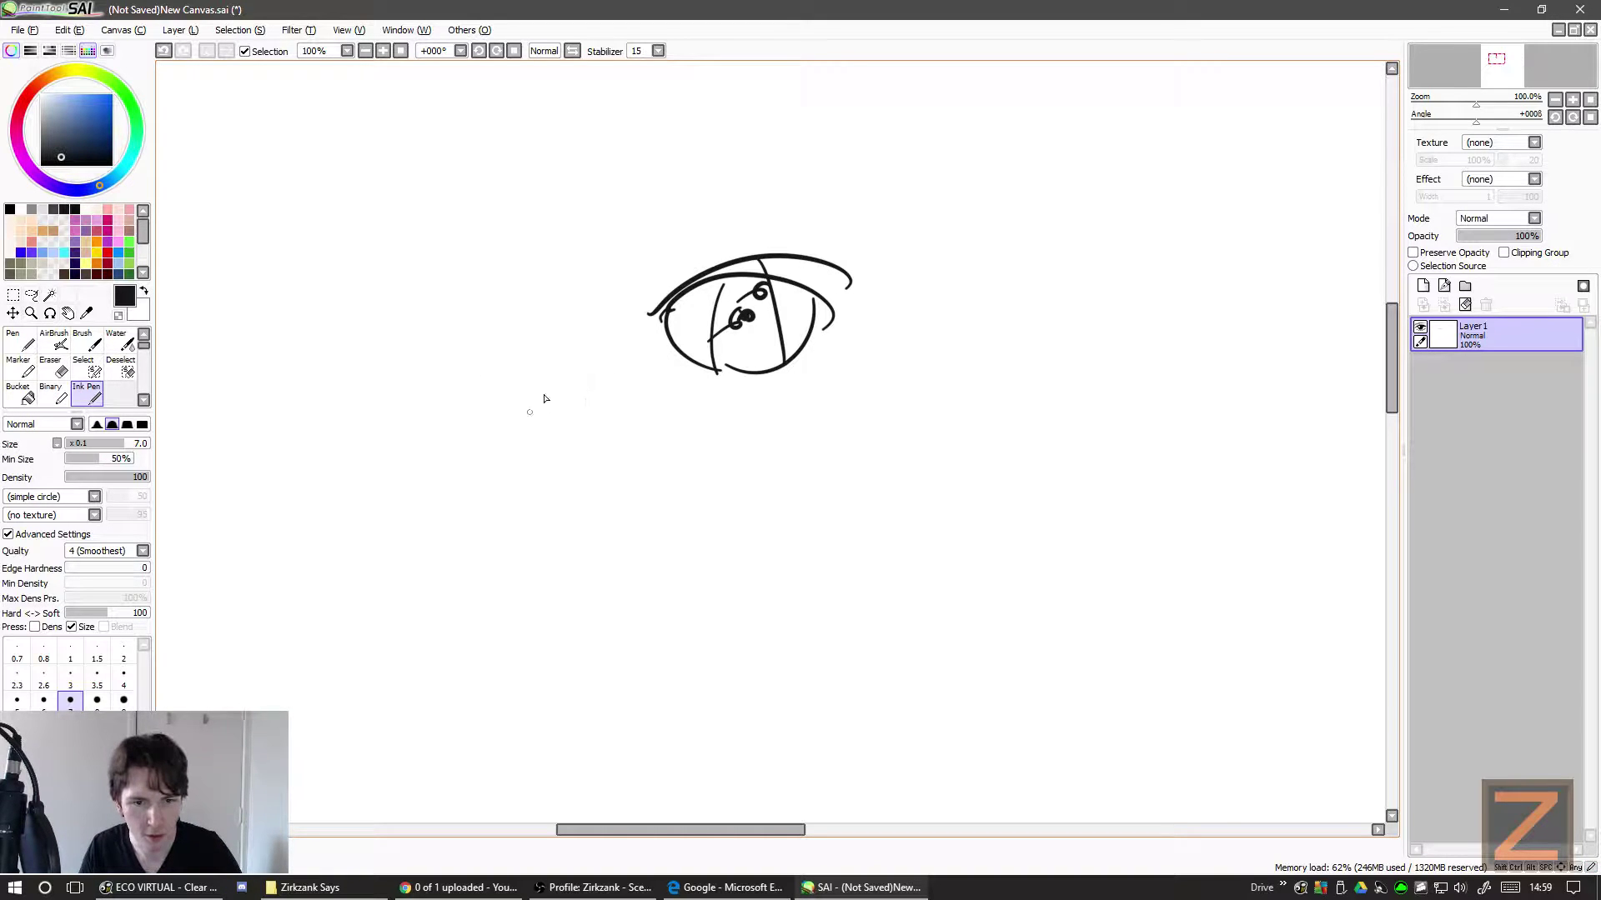
# - Draw a larger eye beside the first, with a wavy upper lid, deep curved lower lid, oval iris and filled pupil
pyautogui.moveTo(523, 327)
pyautogui.mouseDown()
pyautogui.moveTo(341, 274)
pyautogui.moveTo(311, 419)
pyautogui.moveTo(482, 407)
pyautogui.mouseUp()
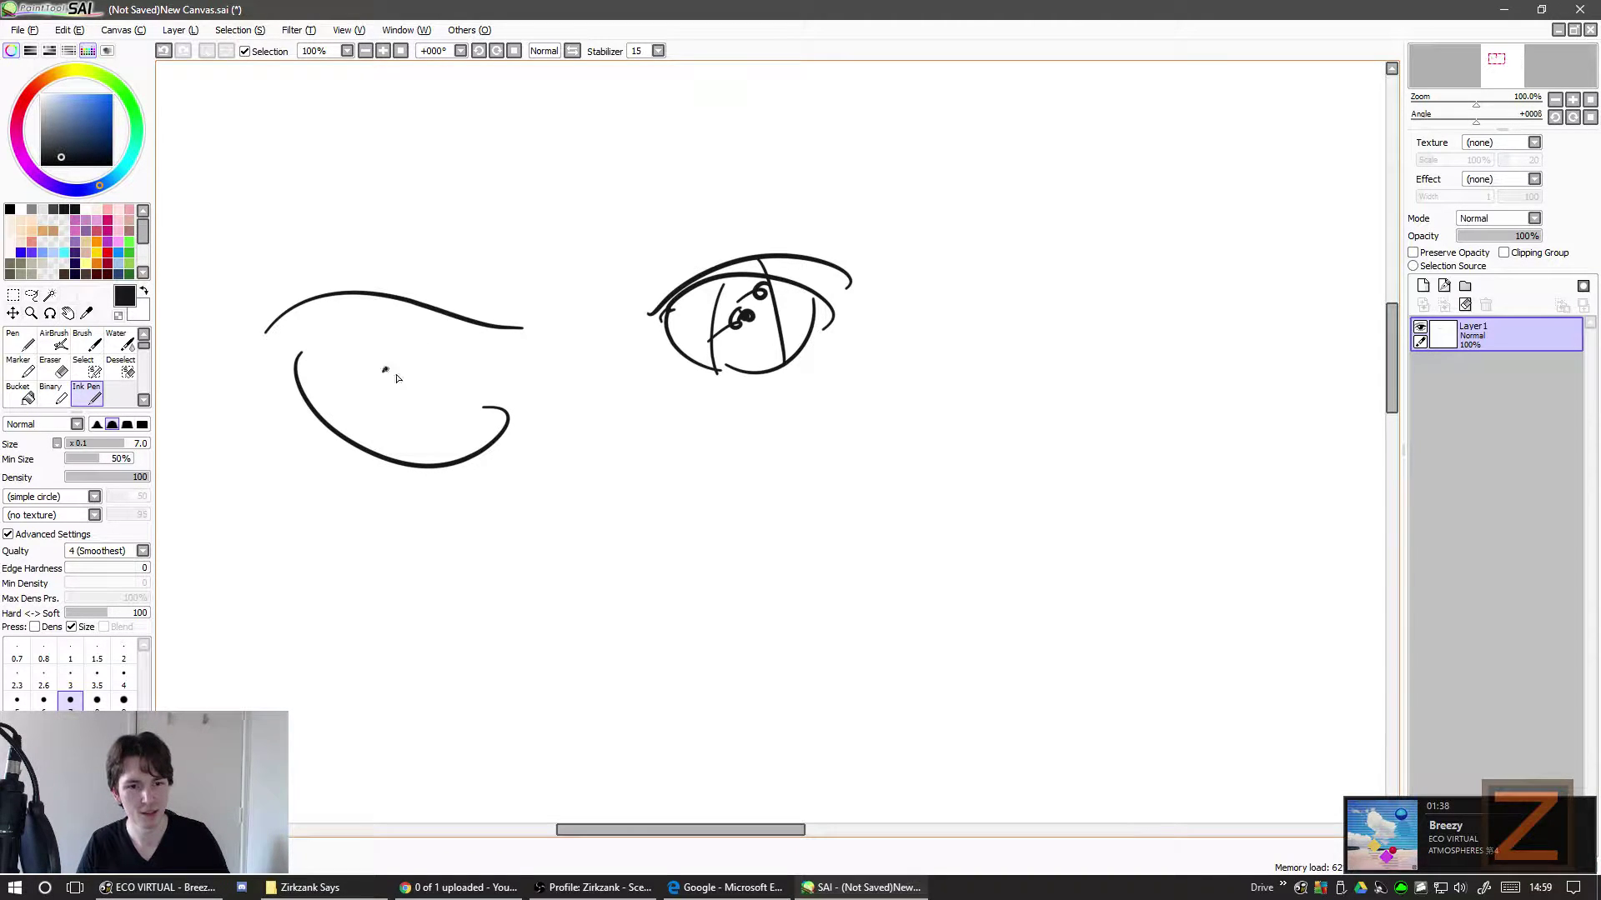
pyautogui.moveTo(385, 370); pyautogui.dragTo(398, 393)
pyautogui.hotkey('ctrl', 'z')
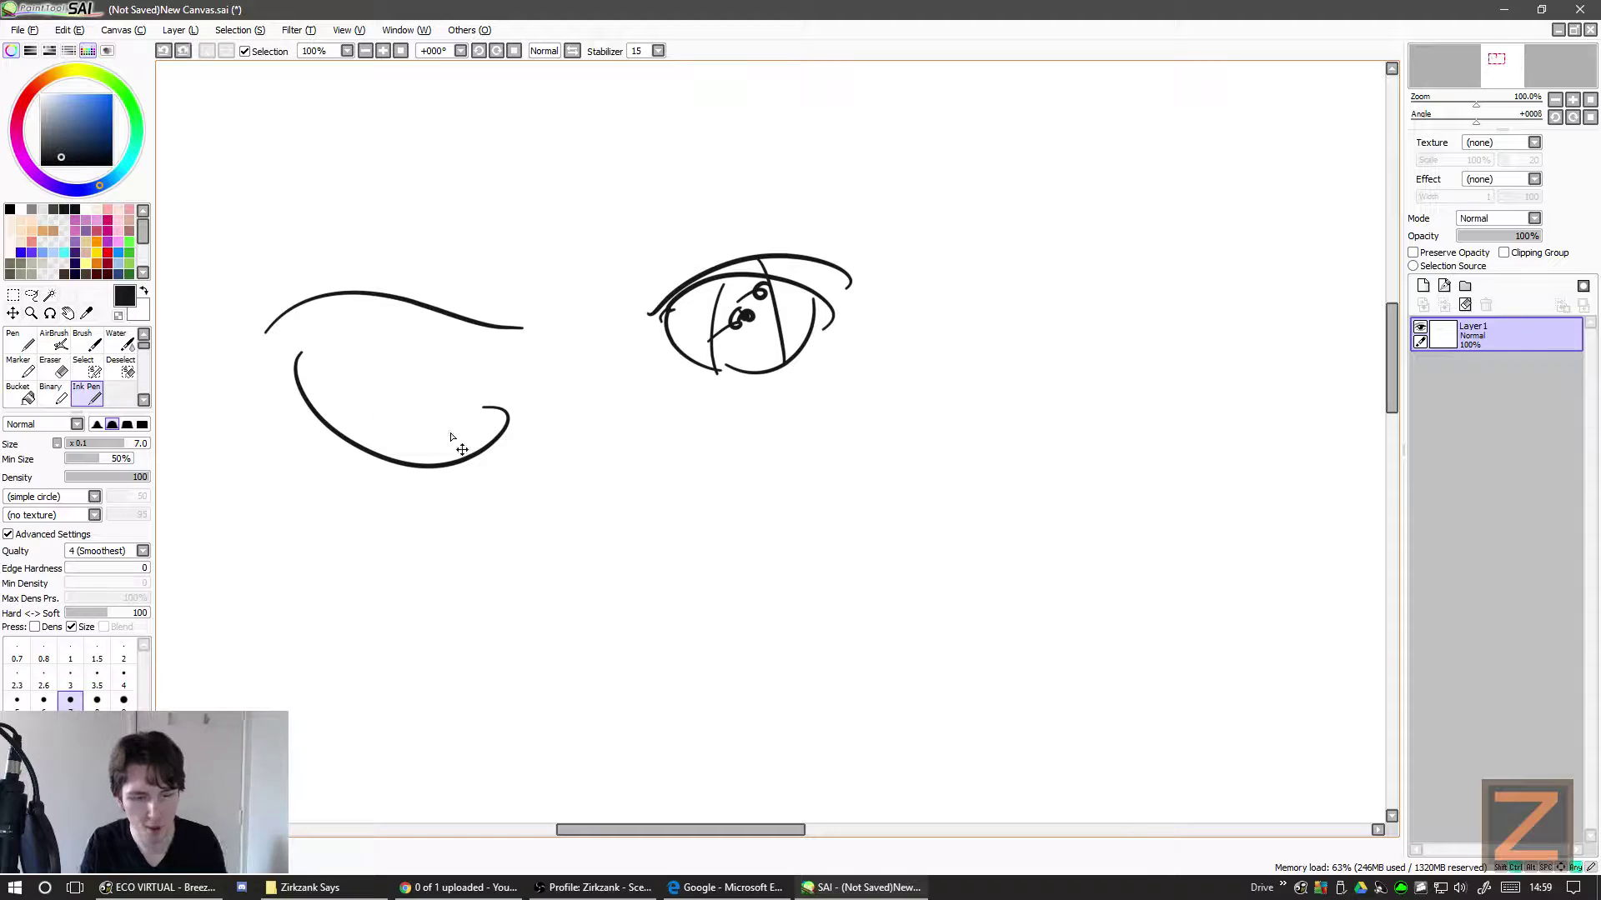
pyautogui.moveTo(392, 369); pyautogui.dragTo(390, 370)
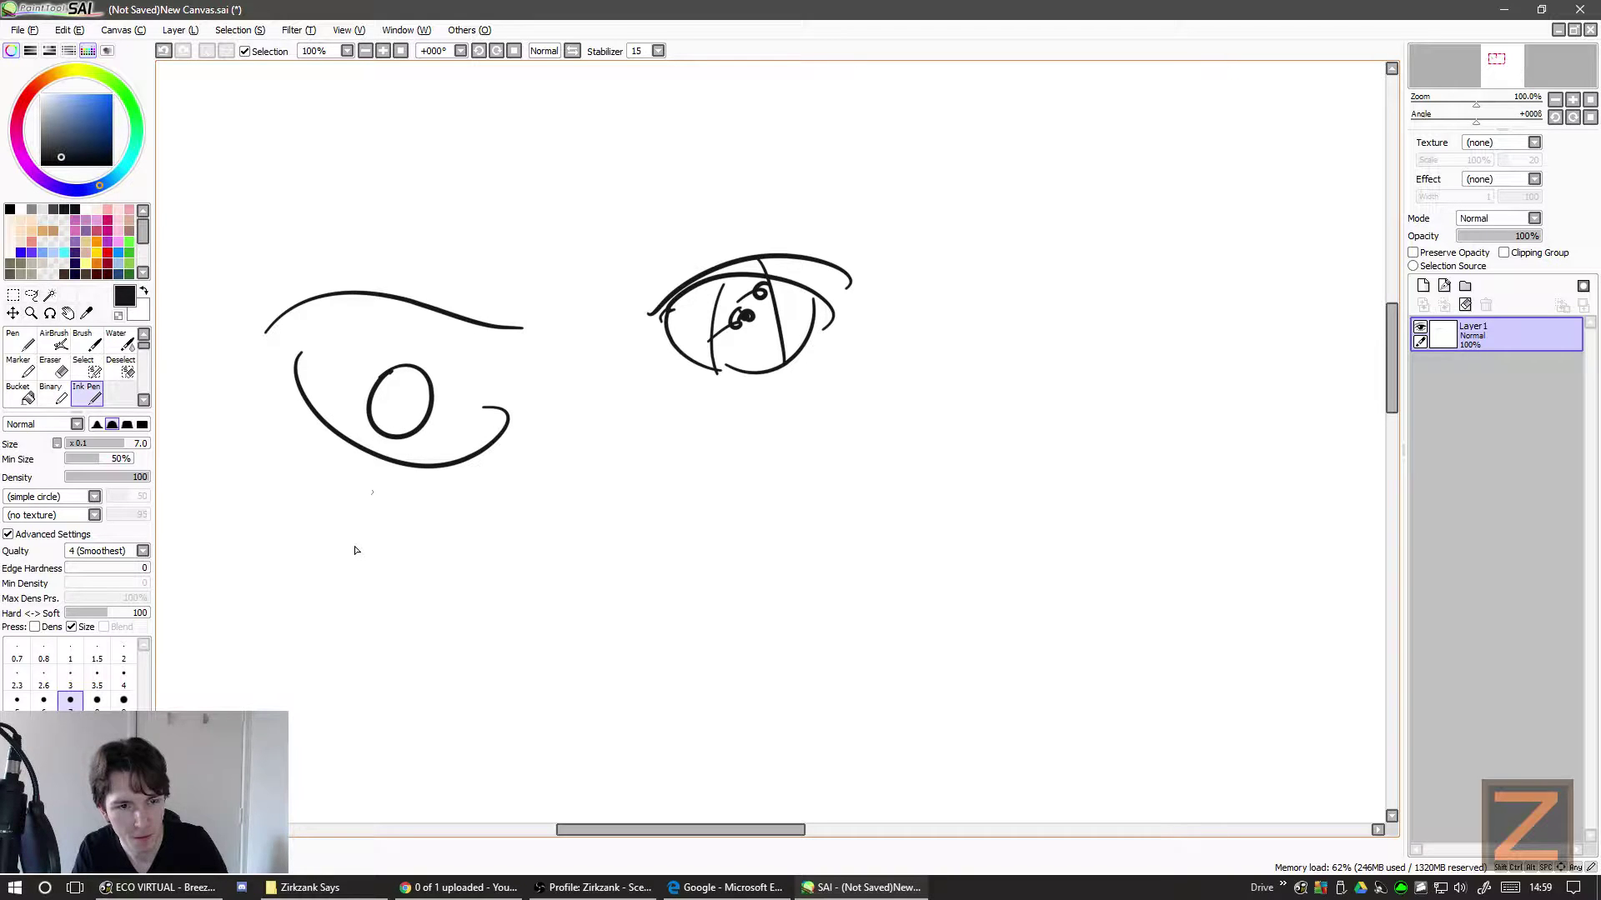
pyautogui.moveTo(405, 392)
pyautogui.mouseDown()
pyautogui.moveTo(418, 424)
pyautogui.moveTo(371, 503)
pyautogui.moveTo(396, 412)
pyautogui.moveTo(381, 397)
pyautogui.moveTo(398, 384)
pyautogui.moveTo(383, 418)
pyautogui.mouseUp()
pyautogui.hotkey('ctrl', 'z')
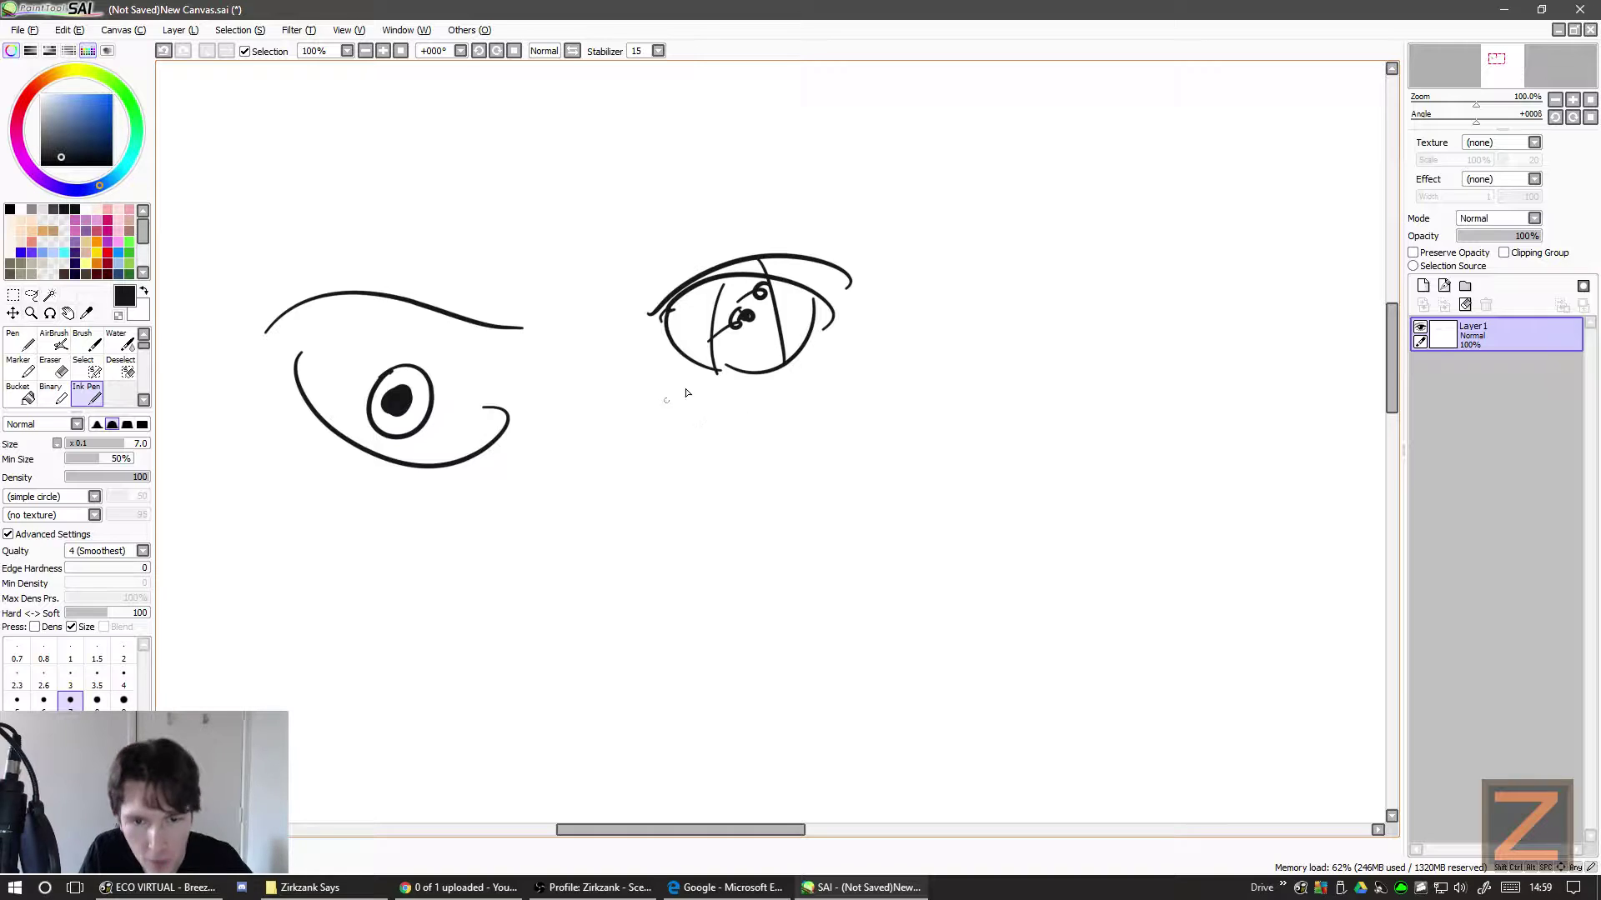
# - Draw a gently S-curved upper lid line for a third eye, beside and slightly below the round eye
pyautogui.moveTo(670, 370); pyautogui.dragTo(805, 360)
pyautogui.hotkey('ctrl', 'z')
pyautogui.moveTo(829, 469); pyautogui.dragTo(1005, 410)
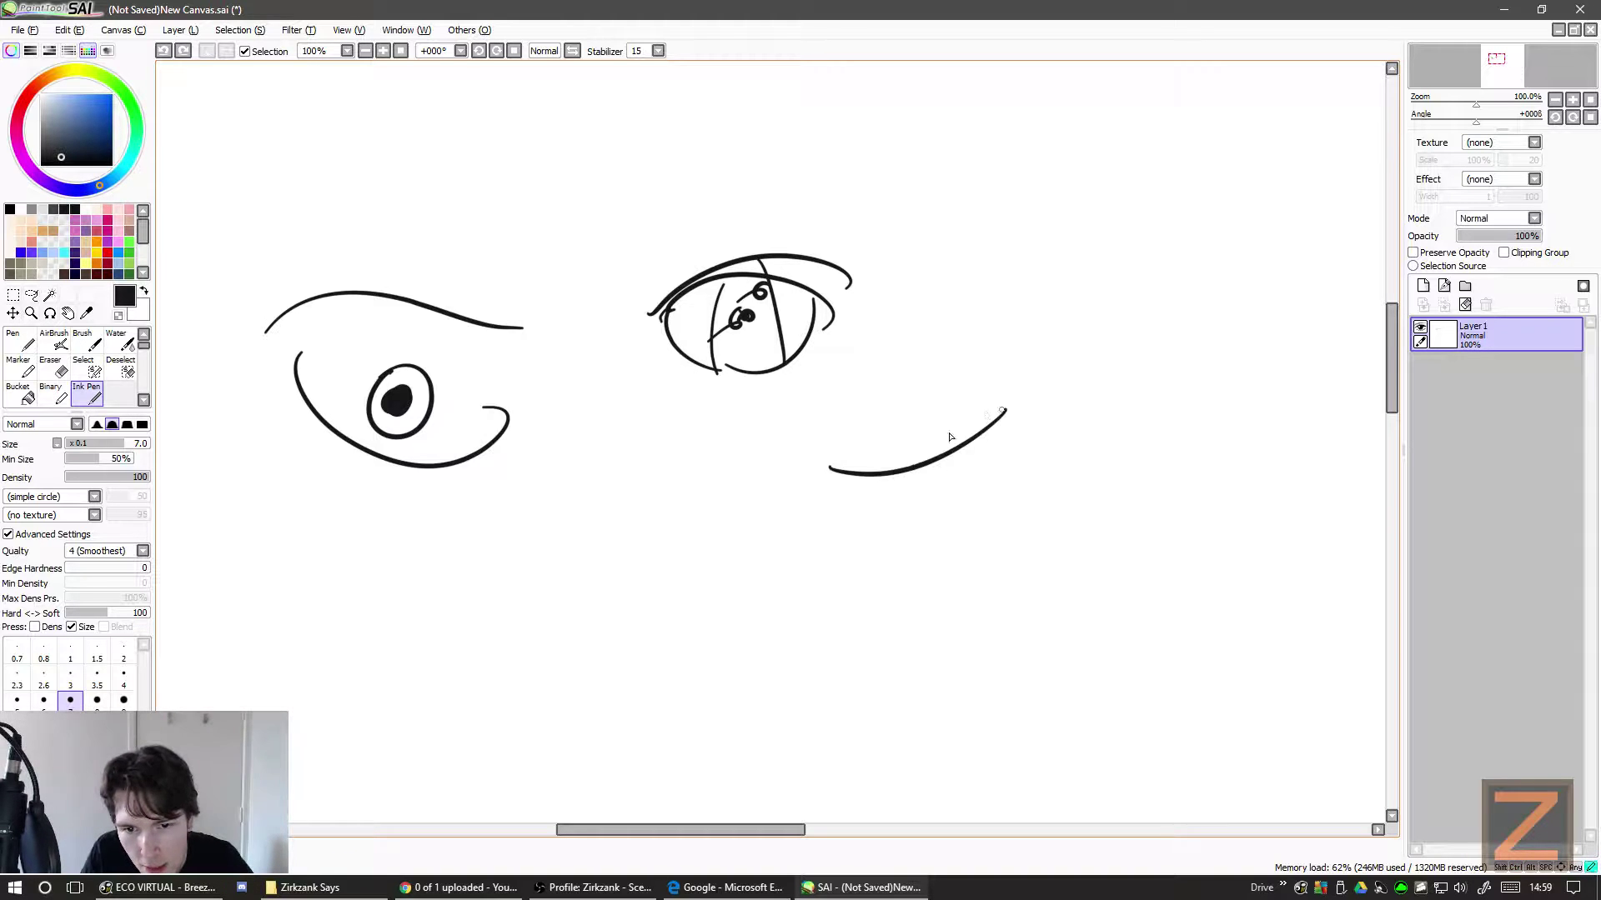
pyautogui.hotkey('ctrl', 'z')
pyautogui.moveTo(760, 487); pyautogui.dragTo(954, 447)
pyautogui.hotkey('ctrl', 'z')
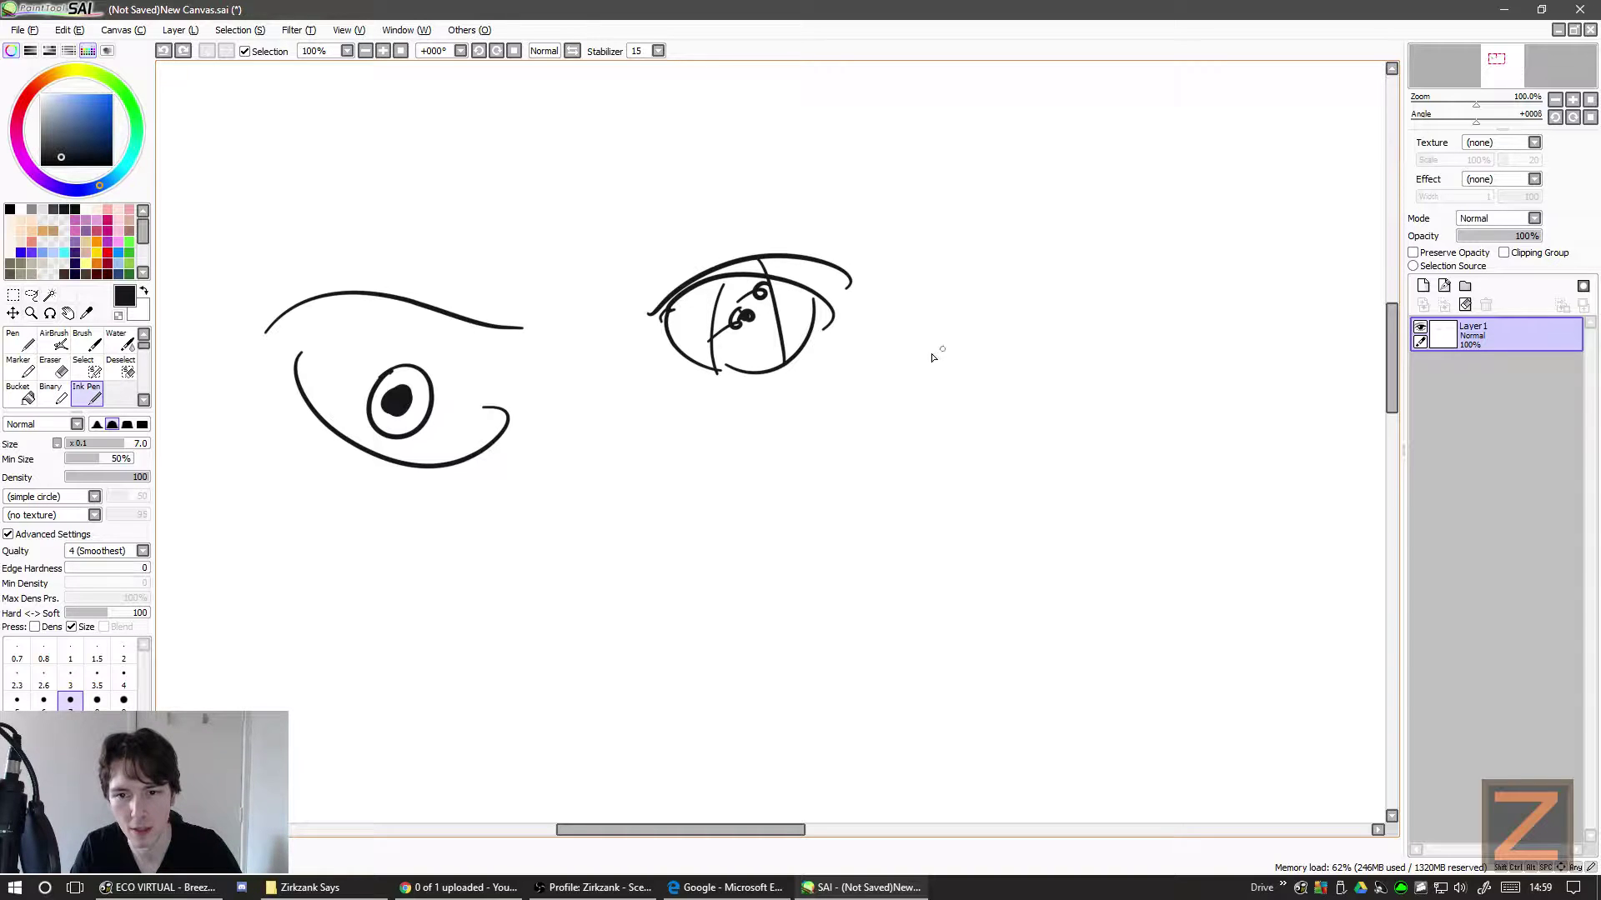
pyautogui.moveTo(934, 356); pyautogui.dragTo(1083, 398)
pyautogui.hotkey('ctrl', 'z')
pyautogui.moveTo(915, 407)
pyautogui.mouseDown()
pyautogui.moveTo(947, 383)
pyautogui.moveTo(1100, 406)
pyautogui.mouseUp()
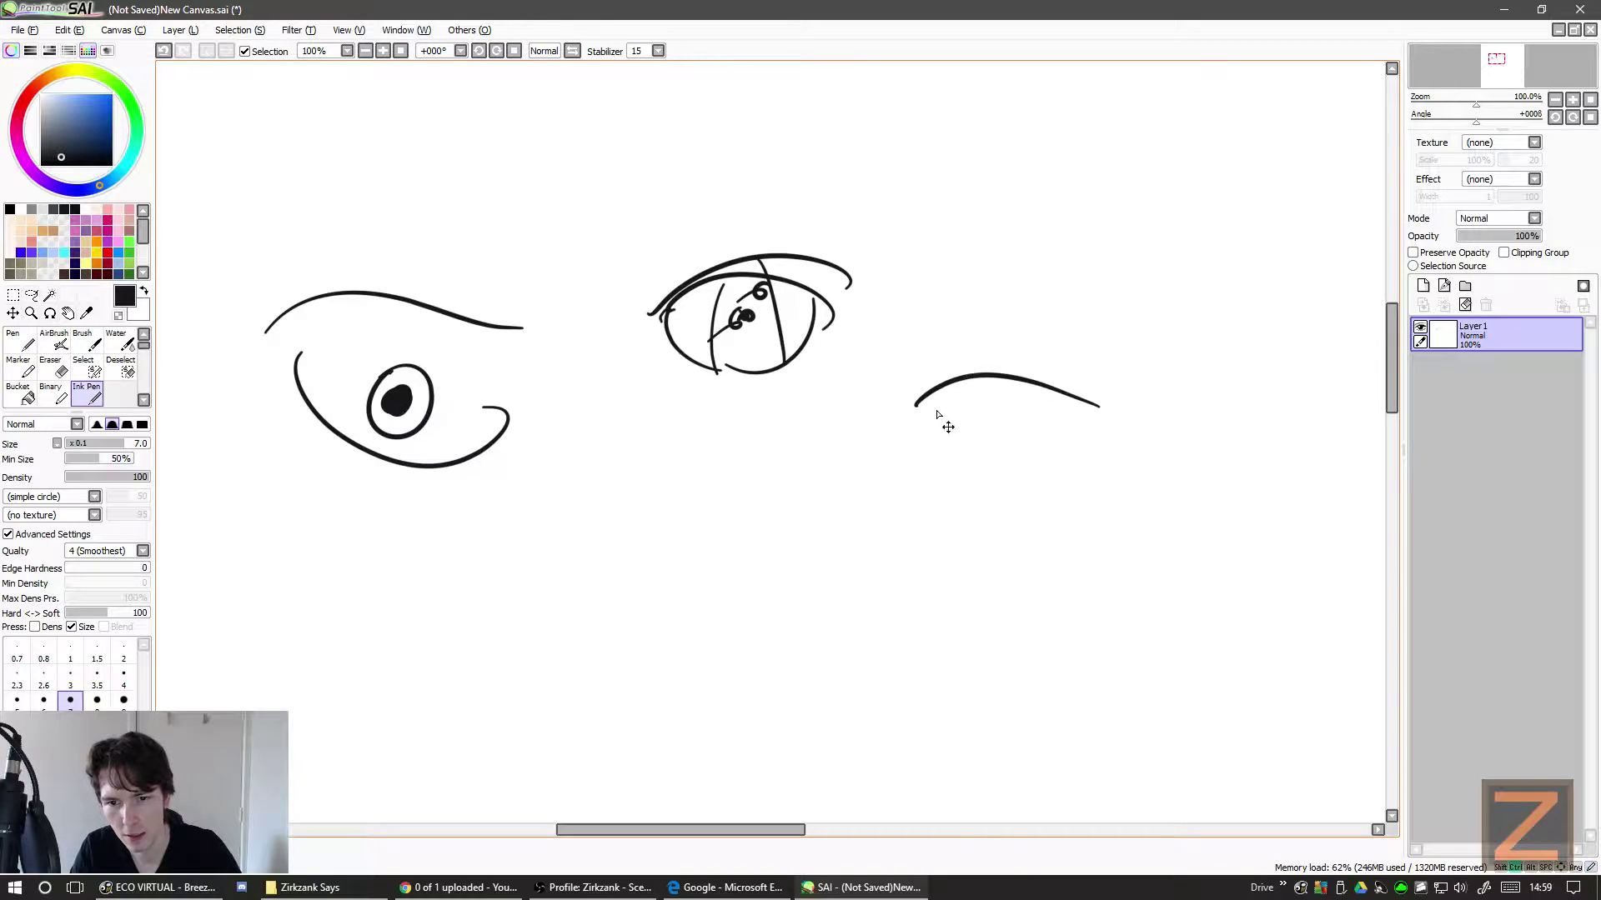
pyautogui.hotkey('ctrl', 'z')
pyautogui.moveTo(897, 417); pyautogui.dragTo(1085, 378)
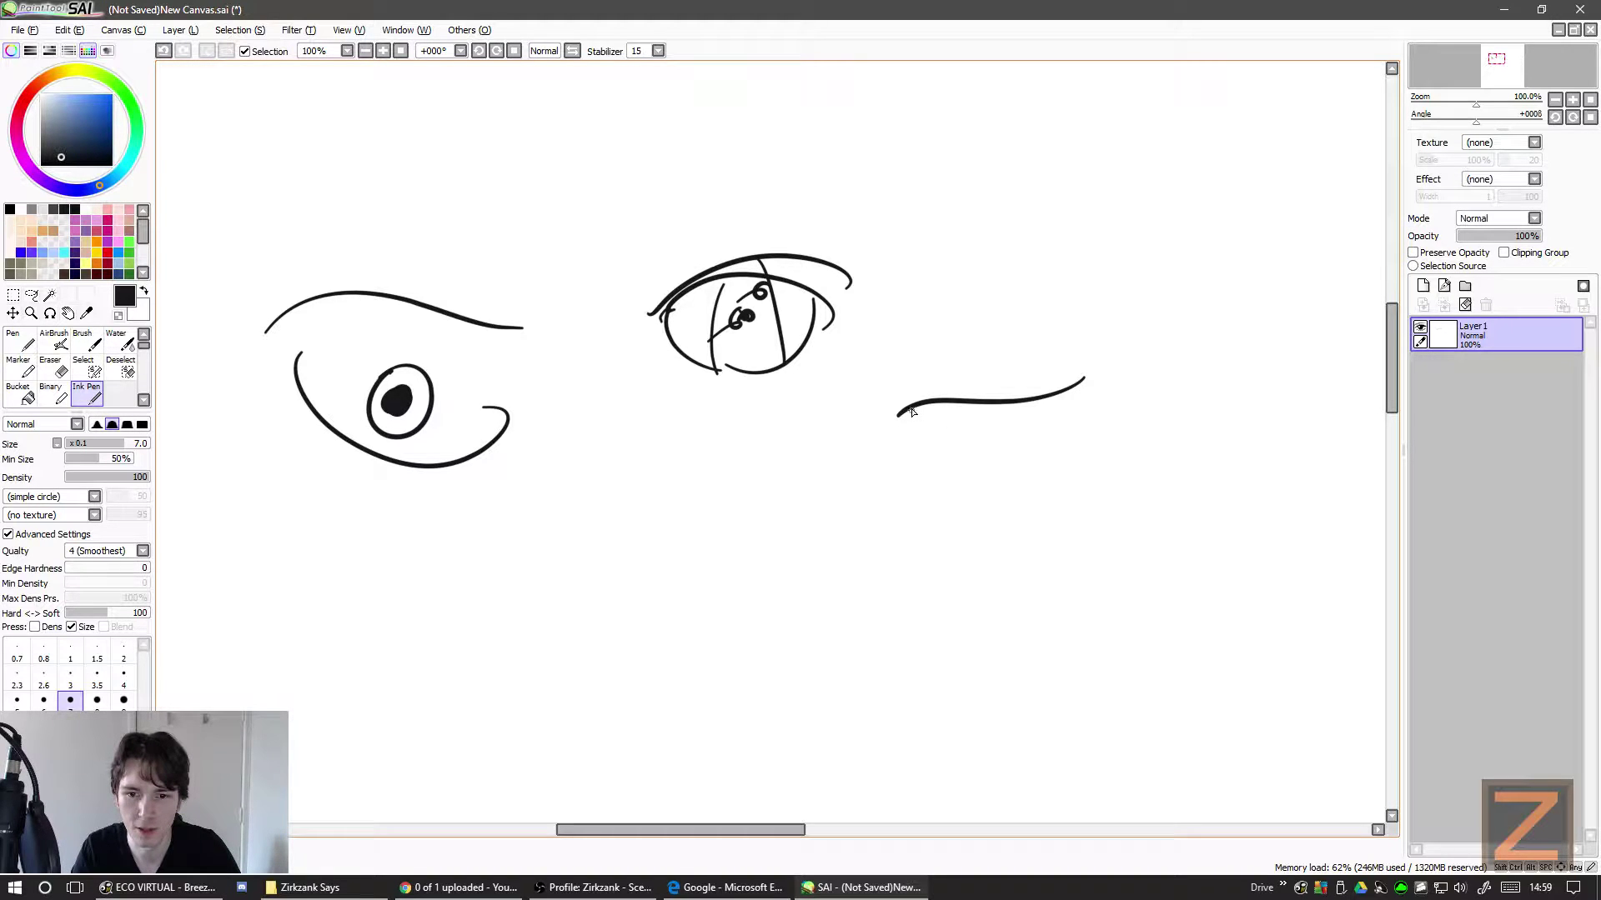
pyautogui.moveTo(911, 405)
pyautogui.mouseDown()
pyautogui.moveTo(936, 454)
pyautogui.moveTo(1023, 406)
pyautogui.mouseUp()
pyautogui.hotkey('ctrl', 'z')
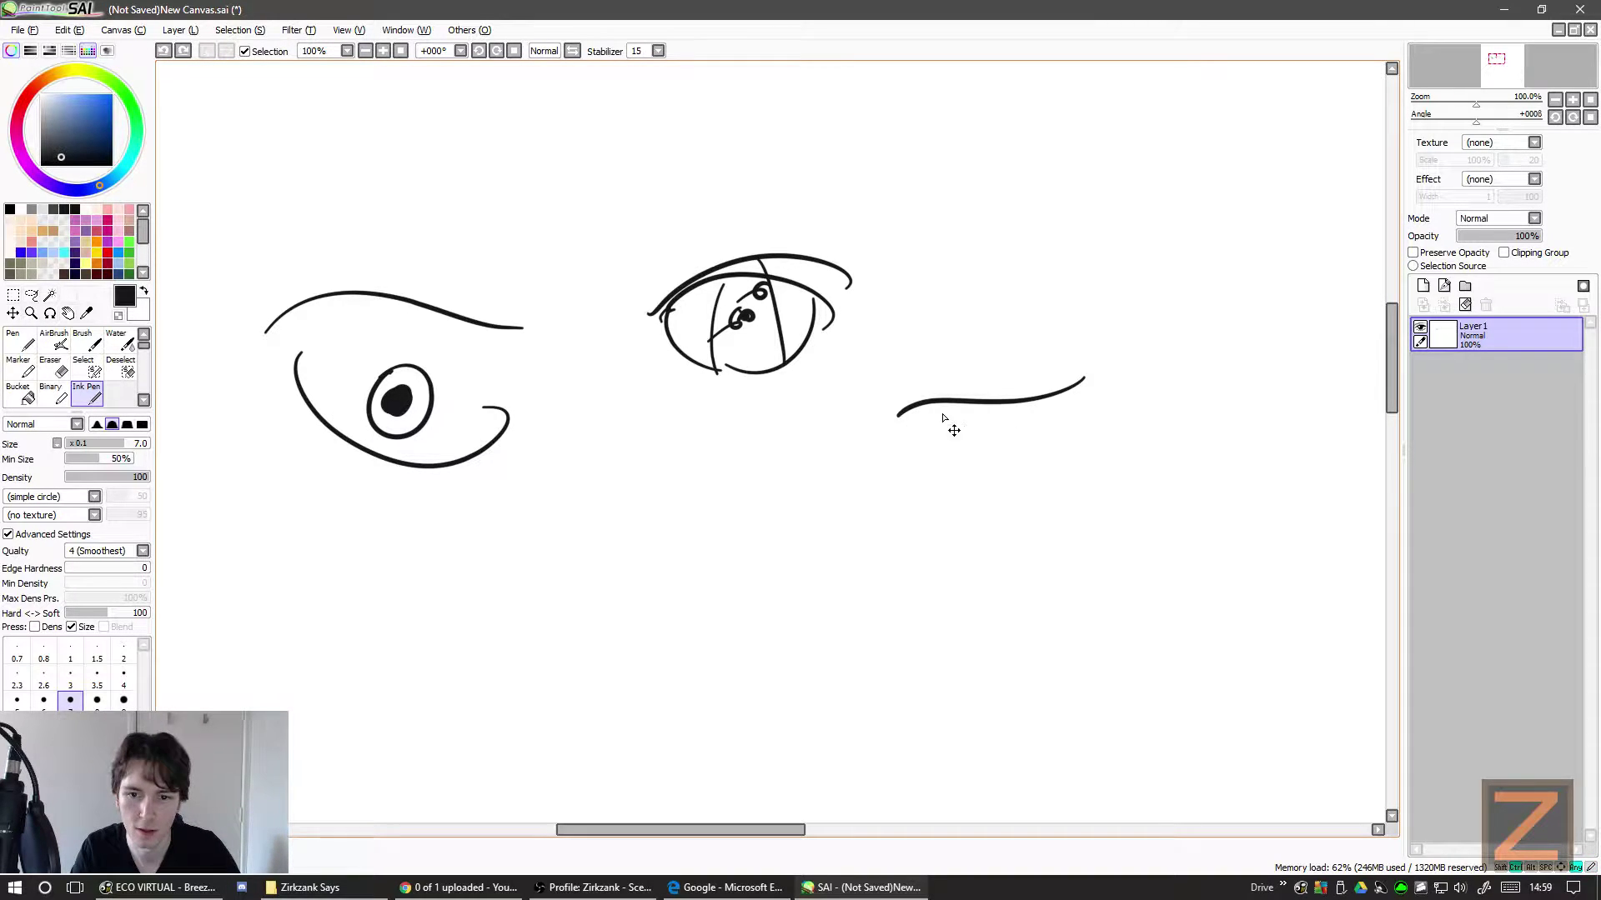
pyautogui.moveTo(927, 399); pyautogui.dragTo(1048, 399)
pyautogui.hotkey('ctrl', 'z')
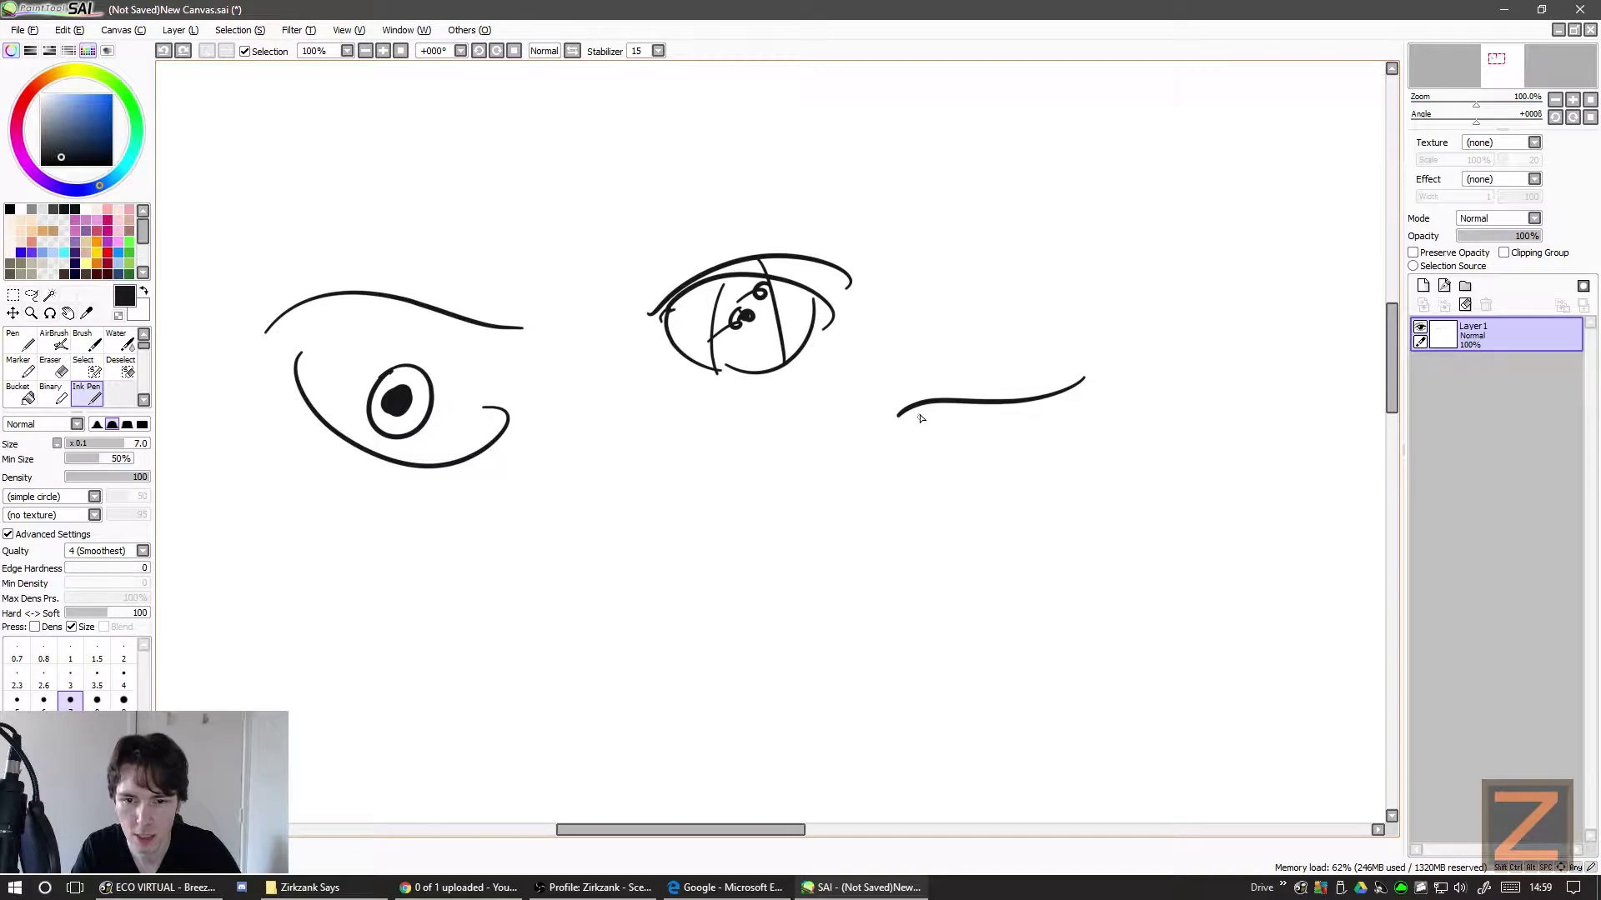
pyautogui.moveTo(926, 408)
pyautogui.mouseDown()
pyautogui.moveTo(1007, 451)
pyautogui.moveTo(1040, 402)
pyautogui.mouseUp()
pyautogui.hotkey('ctrl', 'z')
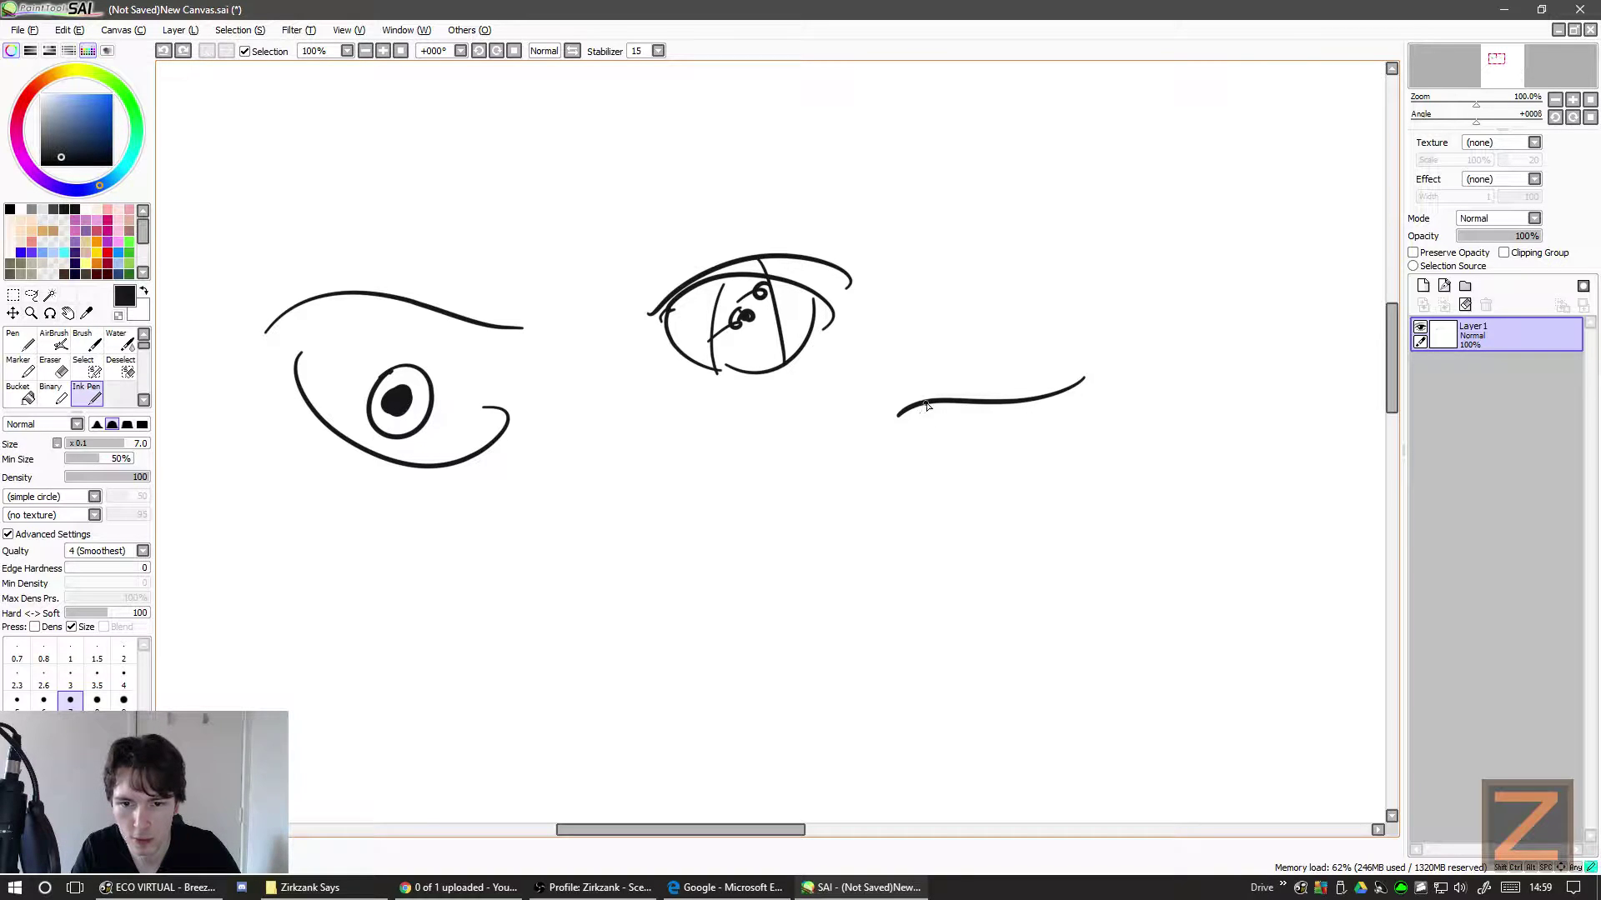
pyautogui.moveTo(927, 405); pyautogui.dragTo(1046, 393)
pyautogui.hotkey('ctrl', 'z')
pyautogui.moveTo(928, 403)
pyautogui.mouseDown()
pyautogui.moveTo(1017, 428)
pyautogui.moveTo(1043, 394)
pyautogui.mouseUp()
pyautogui.hotkey('ctrl', 'z')
pyautogui.moveTo(922, 409)
pyautogui.mouseDown()
pyautogui.moveTo(943, 442)
pyautogui.moveTo(1034, 397)
pyautogui.mouseUp()
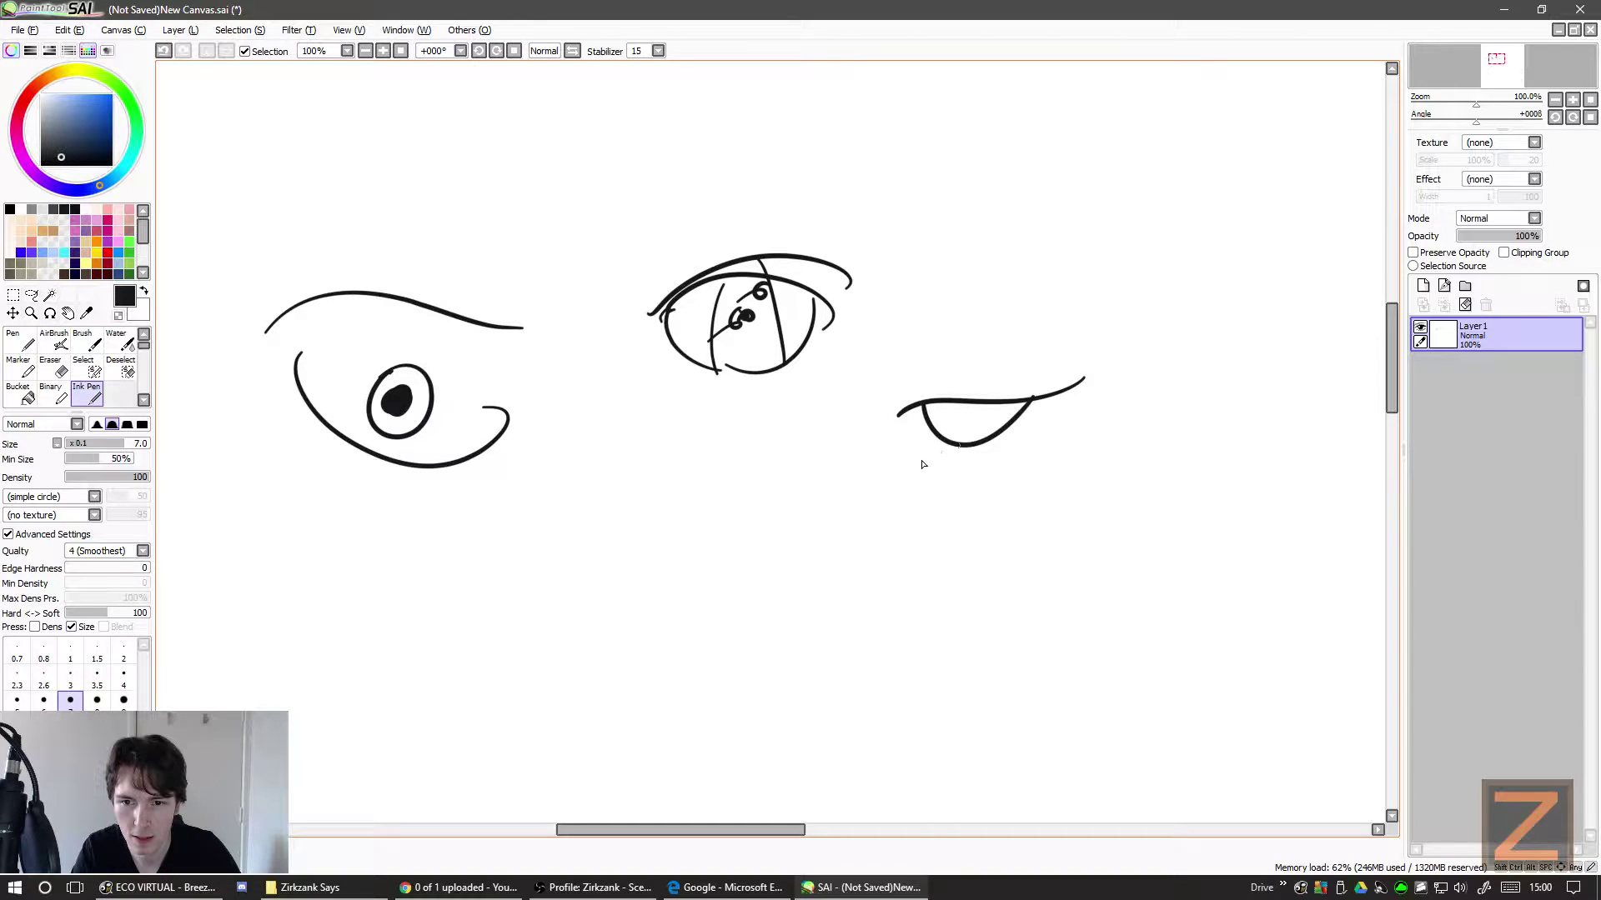
pyautogui.hotkey('ctrl', 'z')
pyautogui.moveTo(960, 439); pyautogui.dragTo(1046, 403)
pyautogui.hotkey('ctrl', 'z')
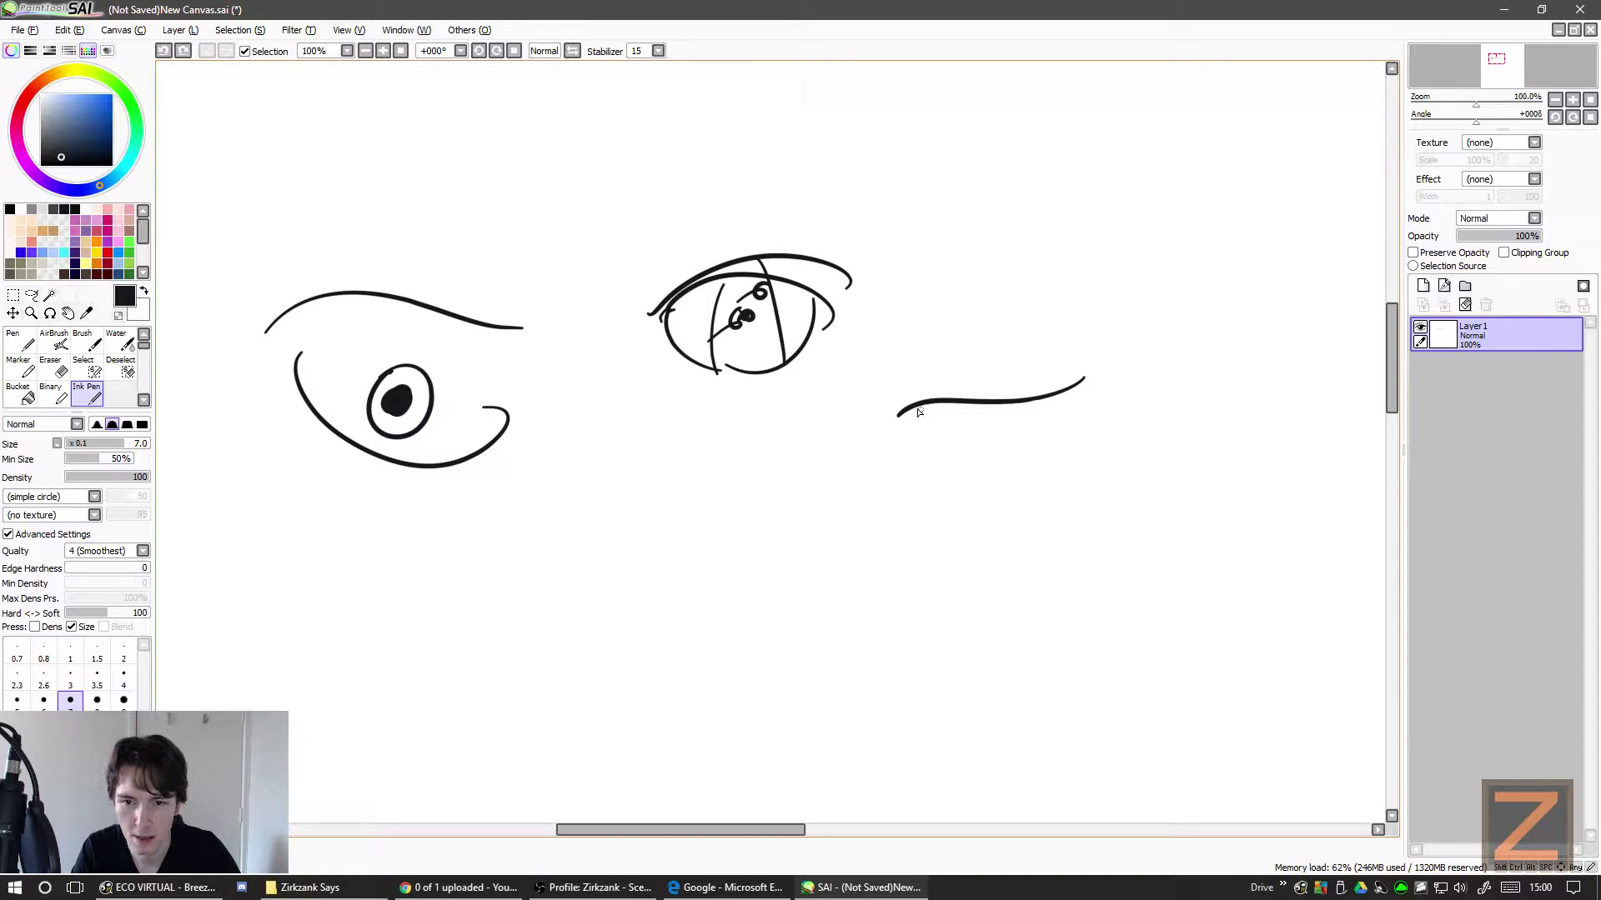
pyautogui.moveTo(917, 411)
pyautogui.mouseDown()
pyautogui.moveTo(1010, 425)
pyautogui.moveTo(1038, 397)
pyautogui.moveTo(903, 433)
pyautogui.moveTo(1046, 409)
pyautogui.mouseUp()
pyautogui.hotkey('ctrl', 'z')
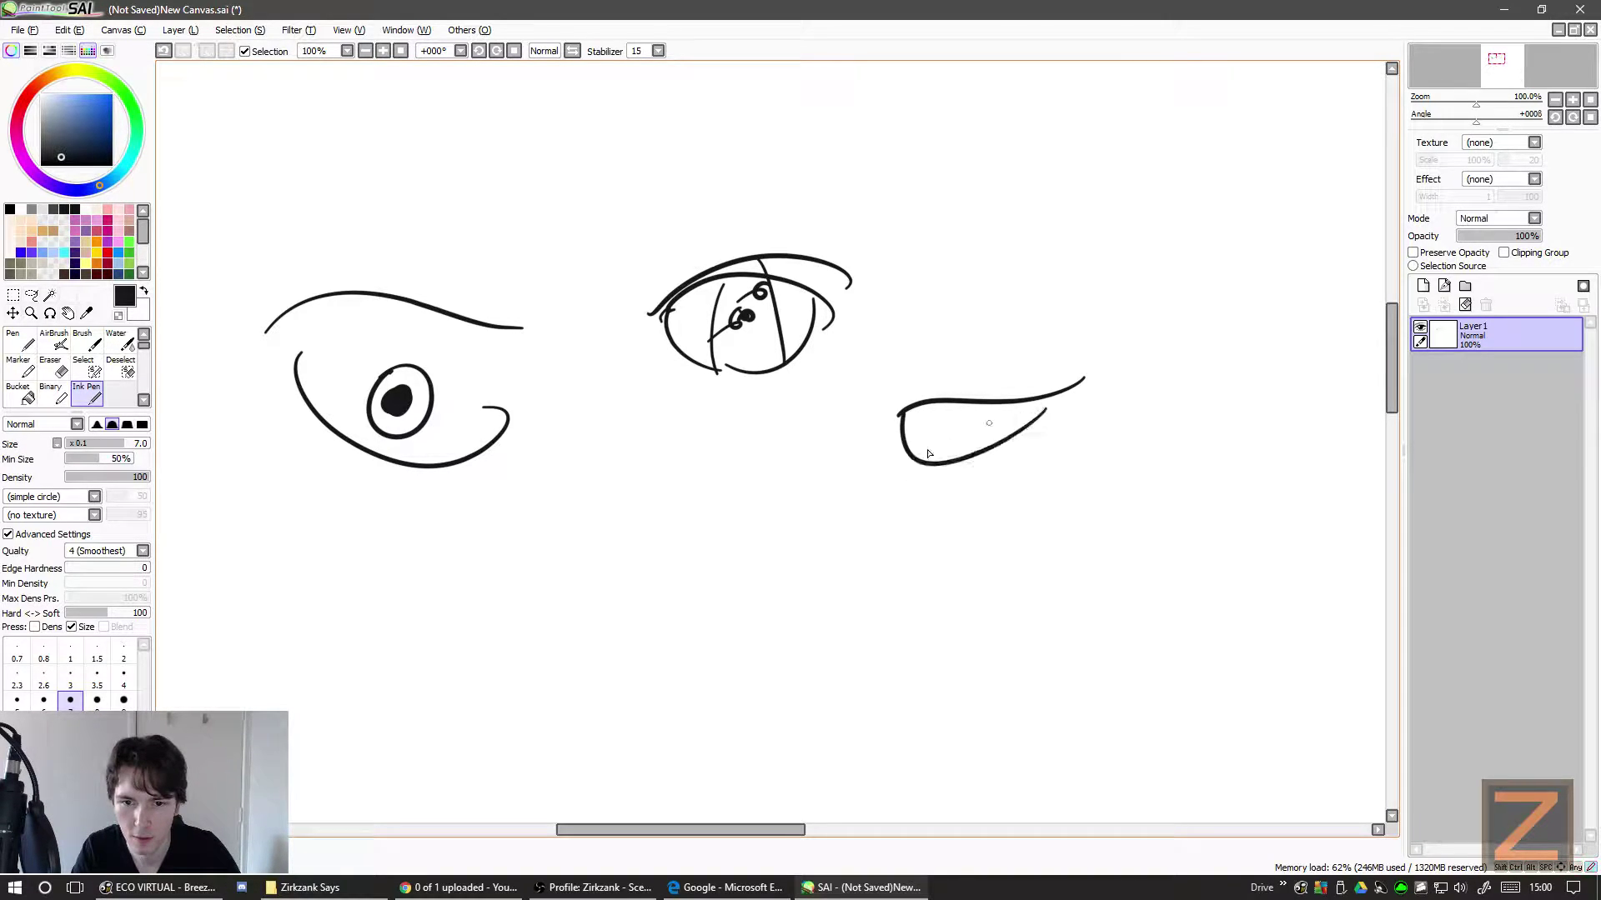
pyautogui.hotkey('ctrl', 'z')
pyautogui.moveTo(905, 411)
pyautogui.mouseDown()
pyautogui.moveTo(1037, 447)
pyautogui.moveTo(1045, 417)
pyautogui.moveTo(907, 419)
pyautogui.moveTo(1090, 422)
pyautogui.mouseUp()
pyautogui.hotkey('ctrl', 'z')
pyautogui.hotkey('ctrl', 'z')
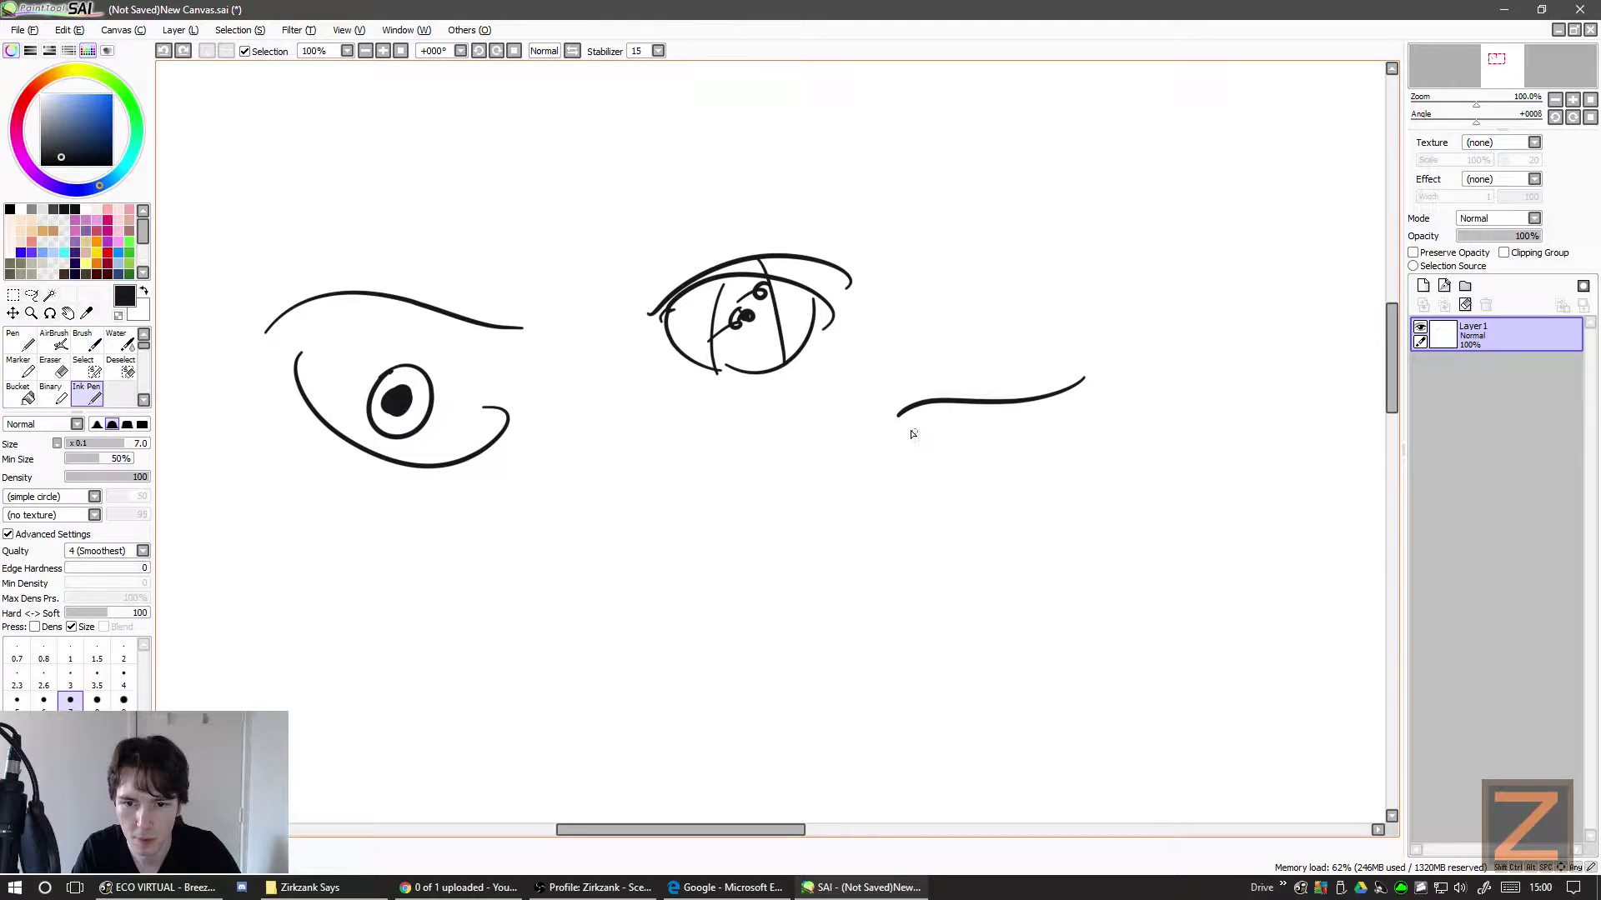
# - Close the narrow eye with a shallow lower lid and short corner line, and add a half-covered iris with a filled pupil
pyautogui.moveTo(907, 414); pyautogui.dragTo(1057, 411)
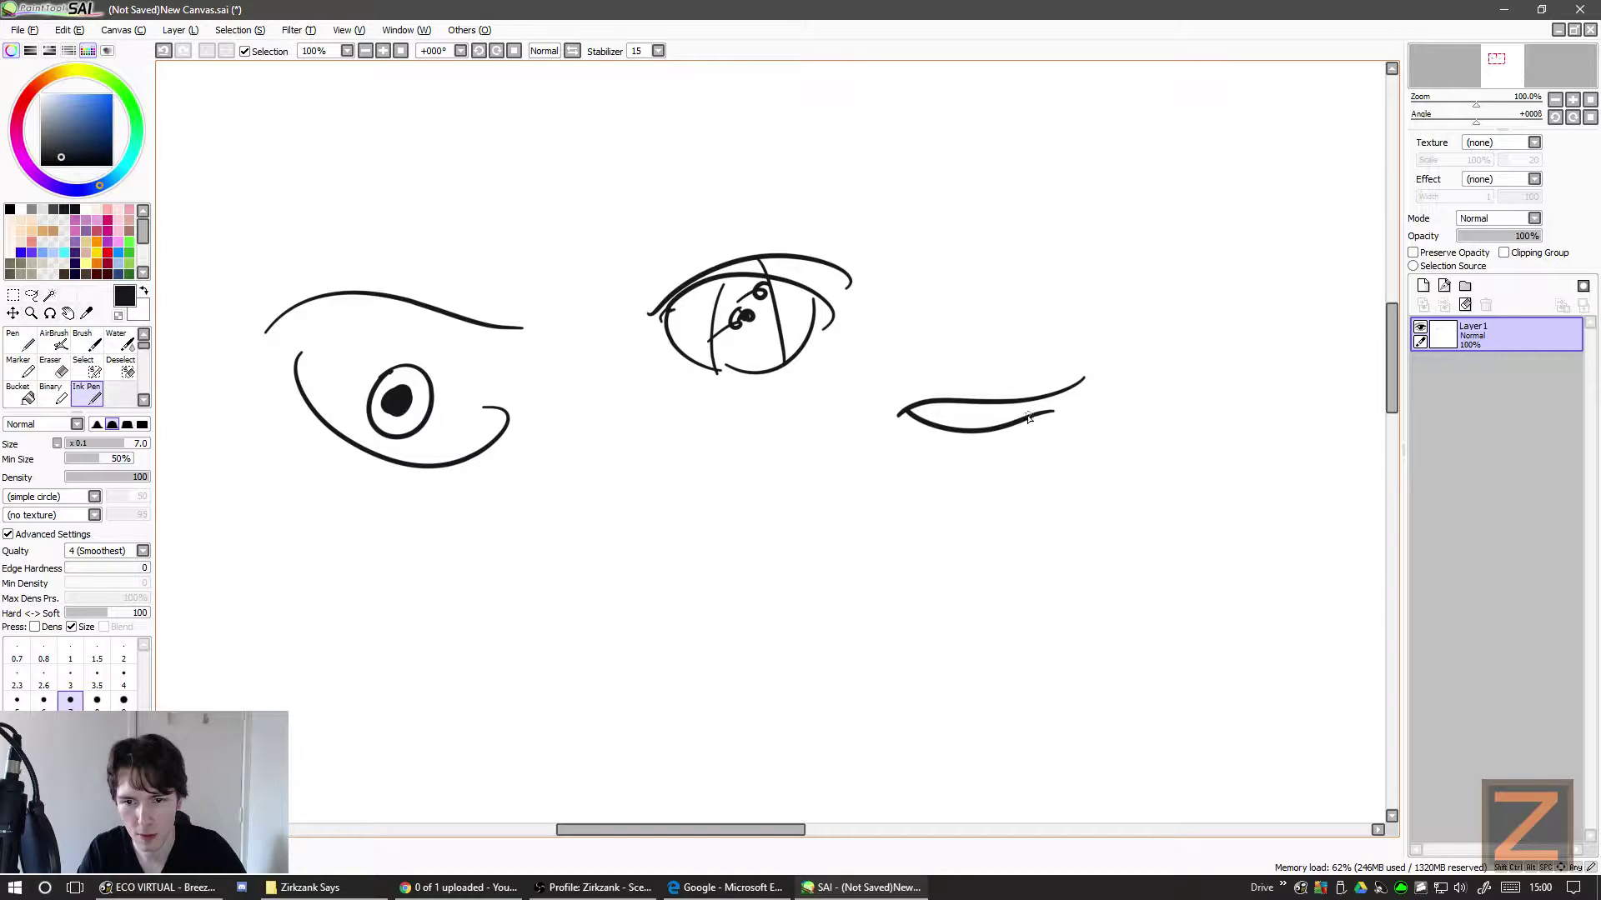
pyautogui.moveTo(1027, 400); pyautogui.dragTo(1033, 405)
pyautogui.hotkey('ctrl', 'z')
pyautogui.hotkey('ctrl', 'z')
pyautogui.hotkey('ctrl', 'z')
pyautogui.hotkey('ctrl', 'z')
pyautogui.hotkey('ctrl', 'z')
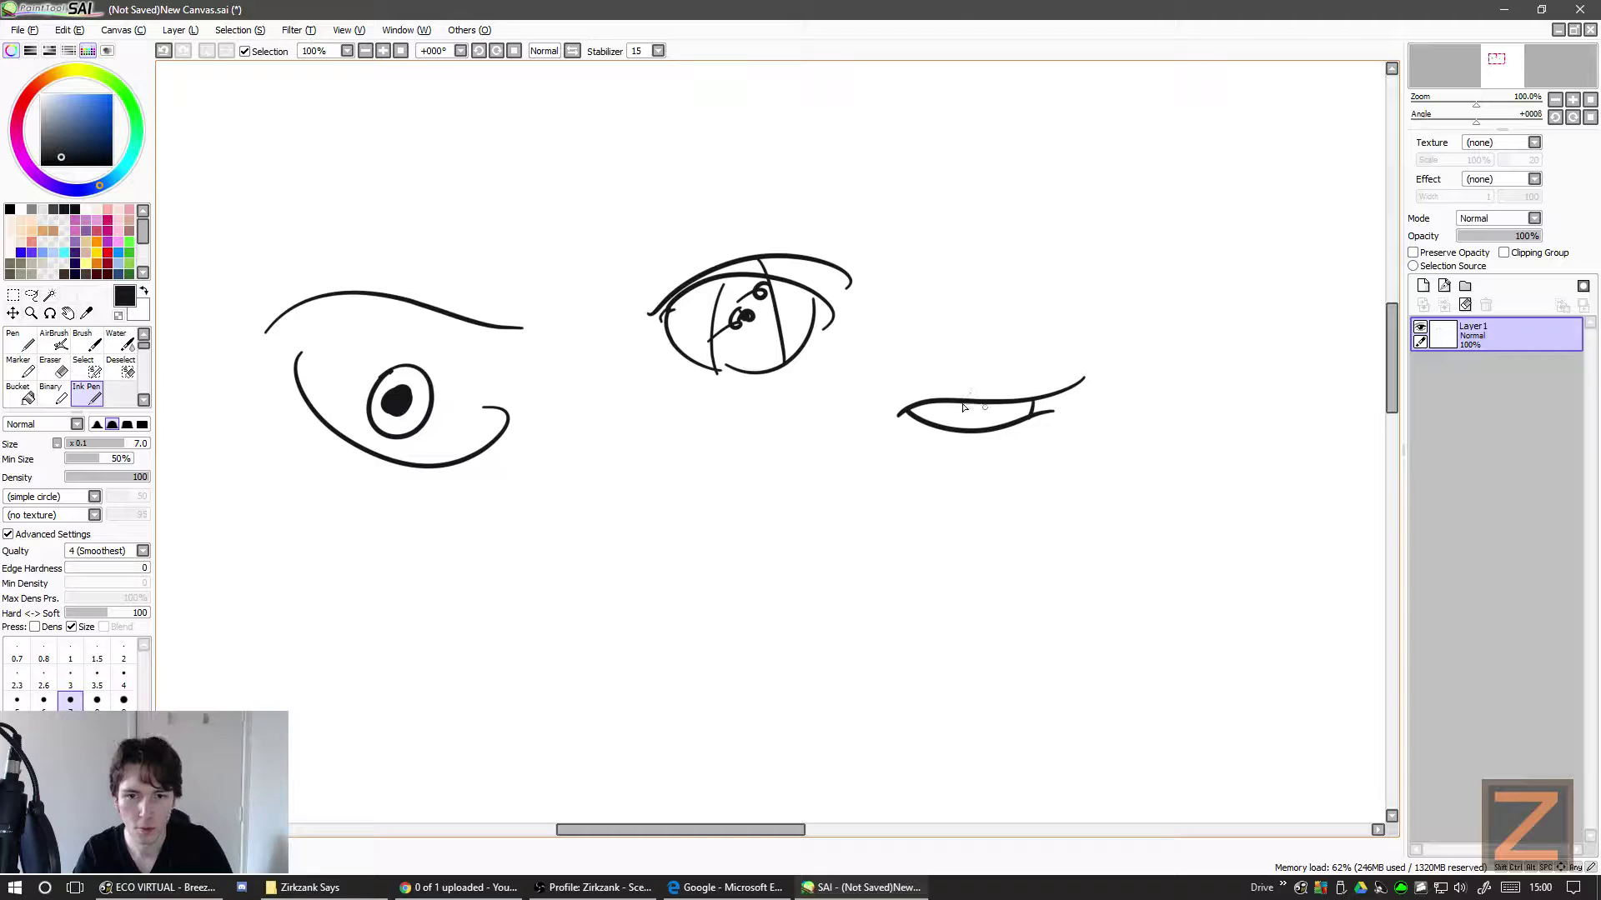
pyautogui.moveTo(935, 405)
pyautogui.mouseDown()
pyautogui.moveTo(951, 423)
pyautogui.moveTo(998, 404)
pyautogui.mouseUp()
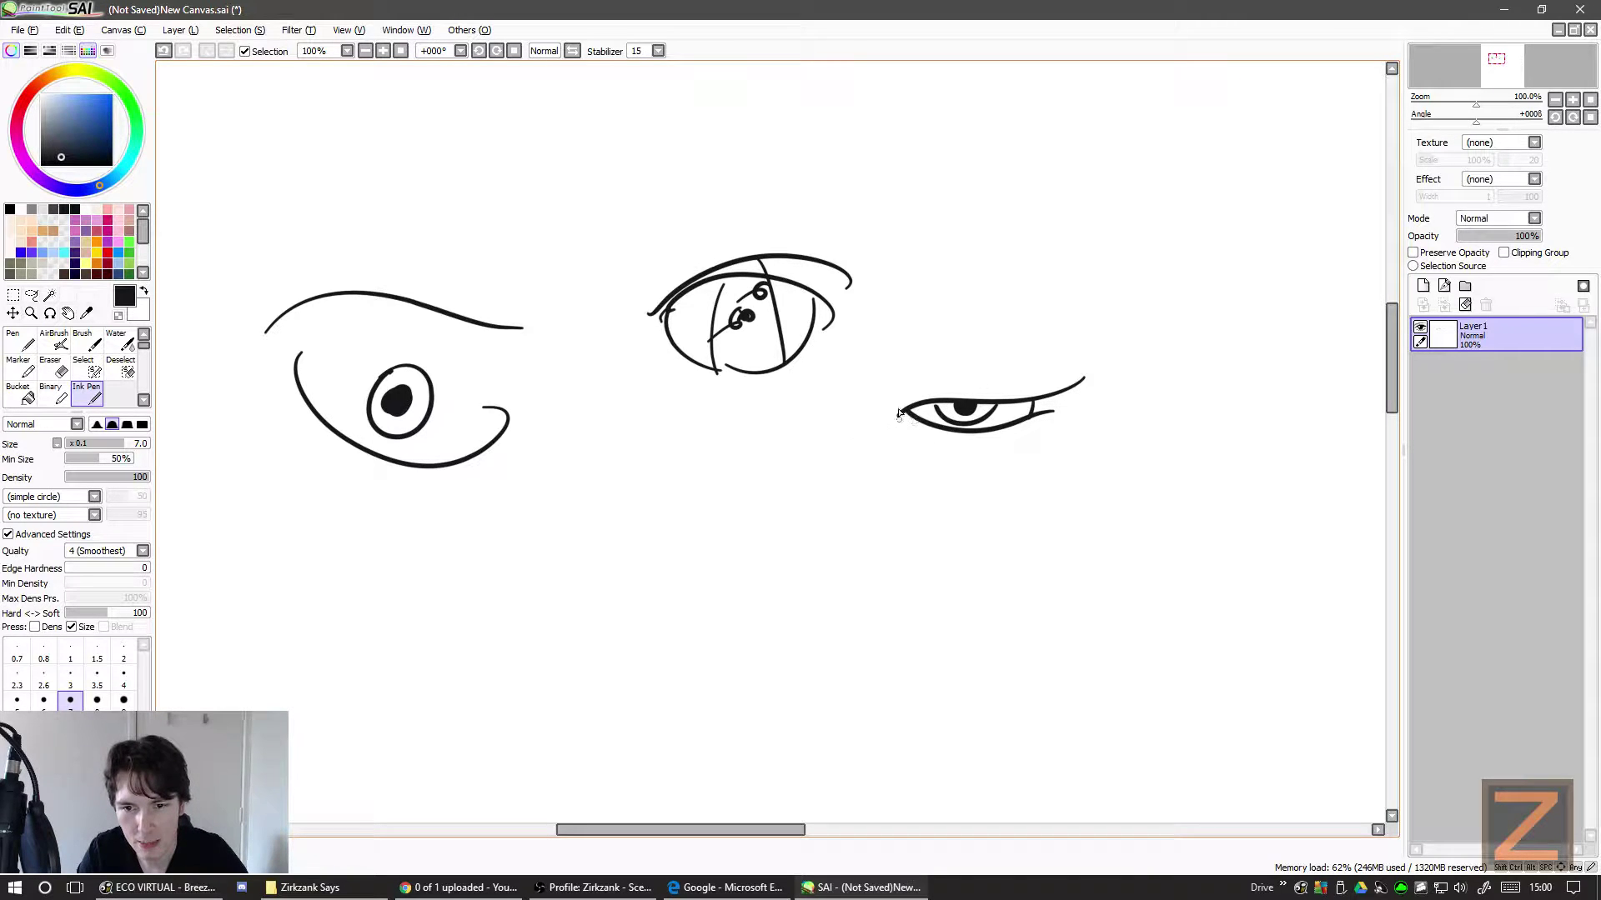
pyautogui.moveTo(1044, 421); pyautogui.dragTo(914, 445)
pyautogui.hotkey('ctrl', 'z')
pyautogui.hotkey('ctrl', 'z')
pyautogui.moveTo(1027, 423)
pyautogui.mouseDown()
pyautogui.moveTo(922, 445)
pyautogui.moveTo(1029, 434)
pyautogui.mouseUp()
pyautogui.hotkey('ctrl', 'z')
pyautogui.hotkey('ctrl', 'z')
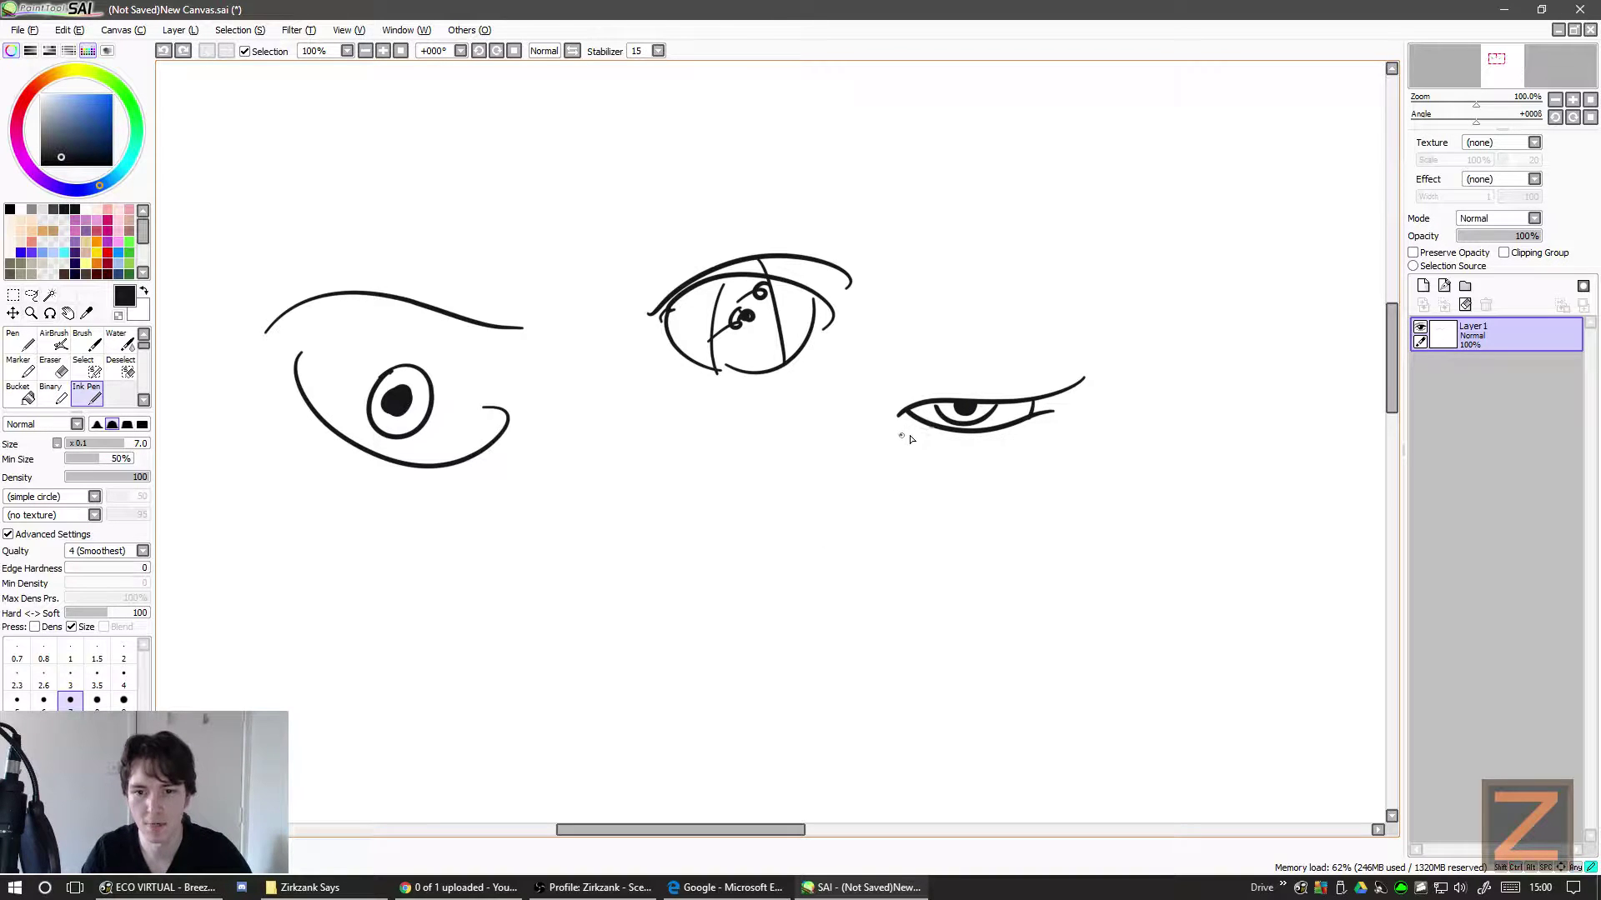
pyautogui.moveTo(904, 428); pyautogui.dragTo(1038, 422)
pyautogui.hotkey('ctrl', 'z')
pyautogui.moveTo(904, 427); pyautogui.dragTo(925, 439)
pyautogui.moveTo(1035, 419)
pyautogui.mouseDown()
pyautogui.moveTo(904, 431)
pyautogui.moveTo(1074, 426)
pyautogui.mouseUp()
pyautogui.hotkey('ctrl', 'z')
pyautogui.hotkey('ctrl', 'z')
pyautogui.hotkey('ctrl', 'z')
# - Add a curved crease under the narrow eye's lower lid and a thick, slanted brow line above the eye
pyautogui.moveTo(913, 427); pyautogui.dragTo(1042, 425)
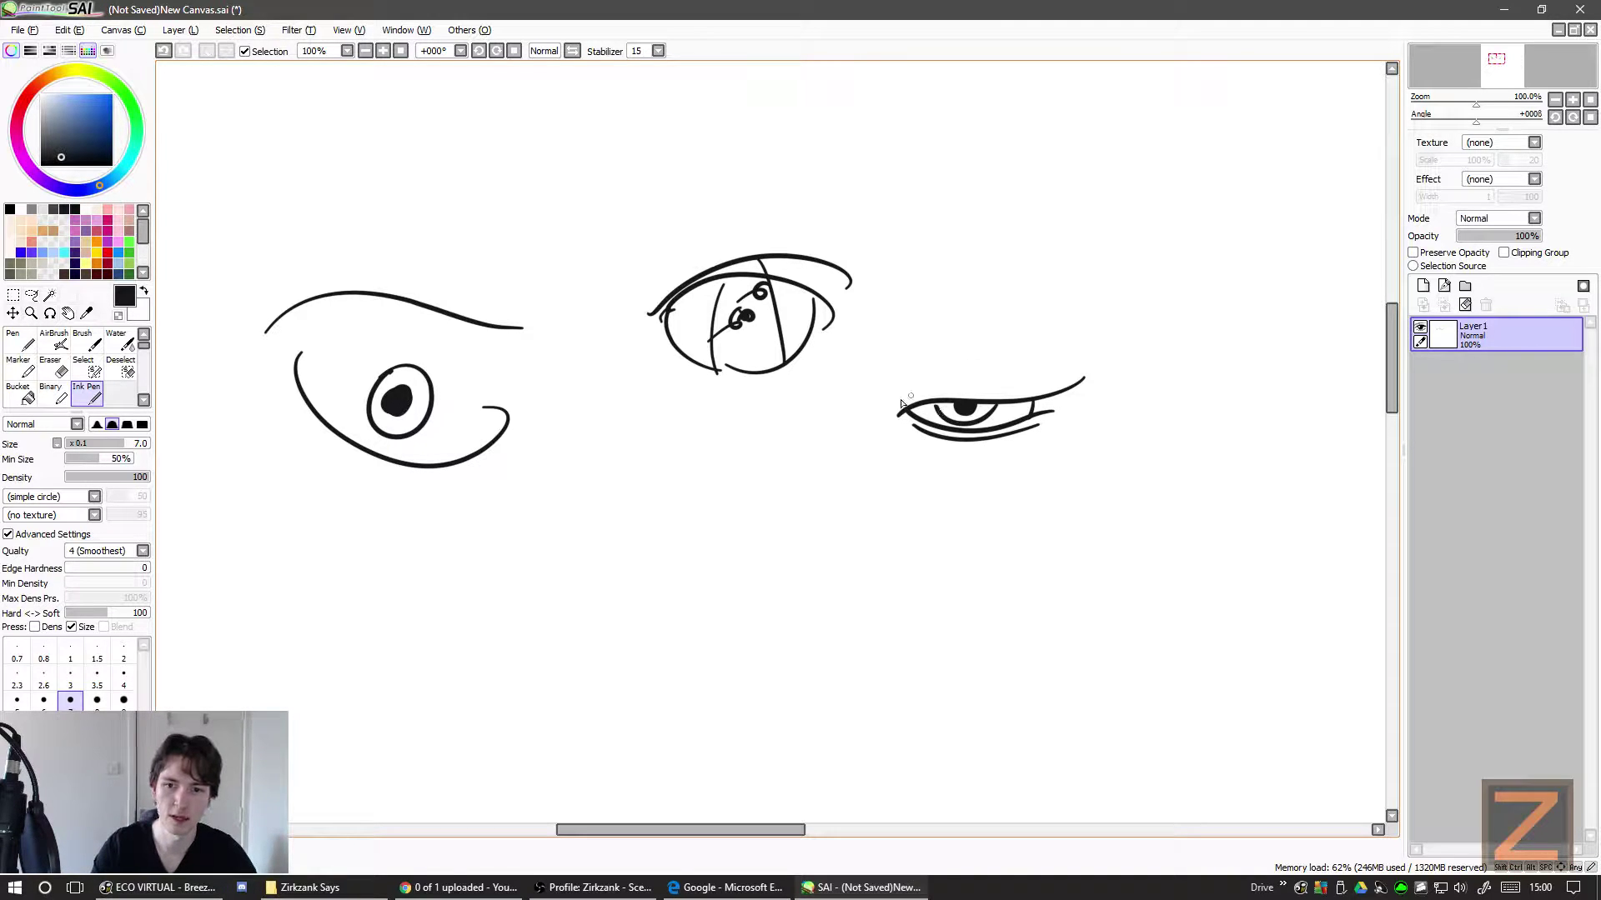
pyautogui.moveTo(894, 405); pyautogui.dragTo(1053, 368)
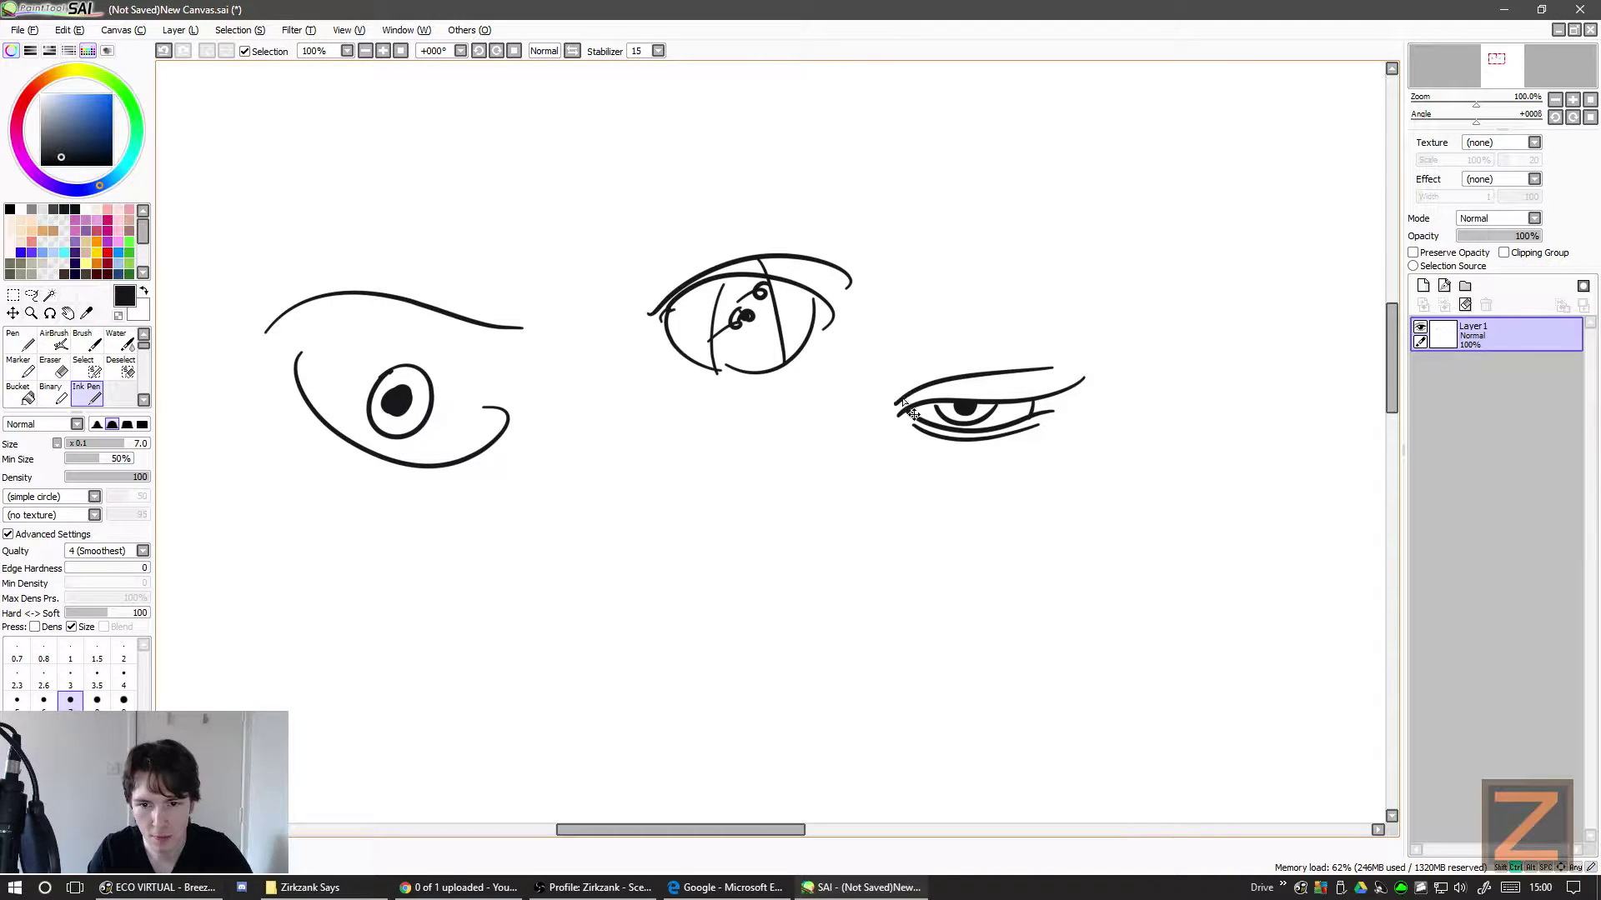
pyautogui.hotkey('ctrl', 'z')
pyautogui.moveTo(897, 404); pyautogui.dragTo(1067, 361)
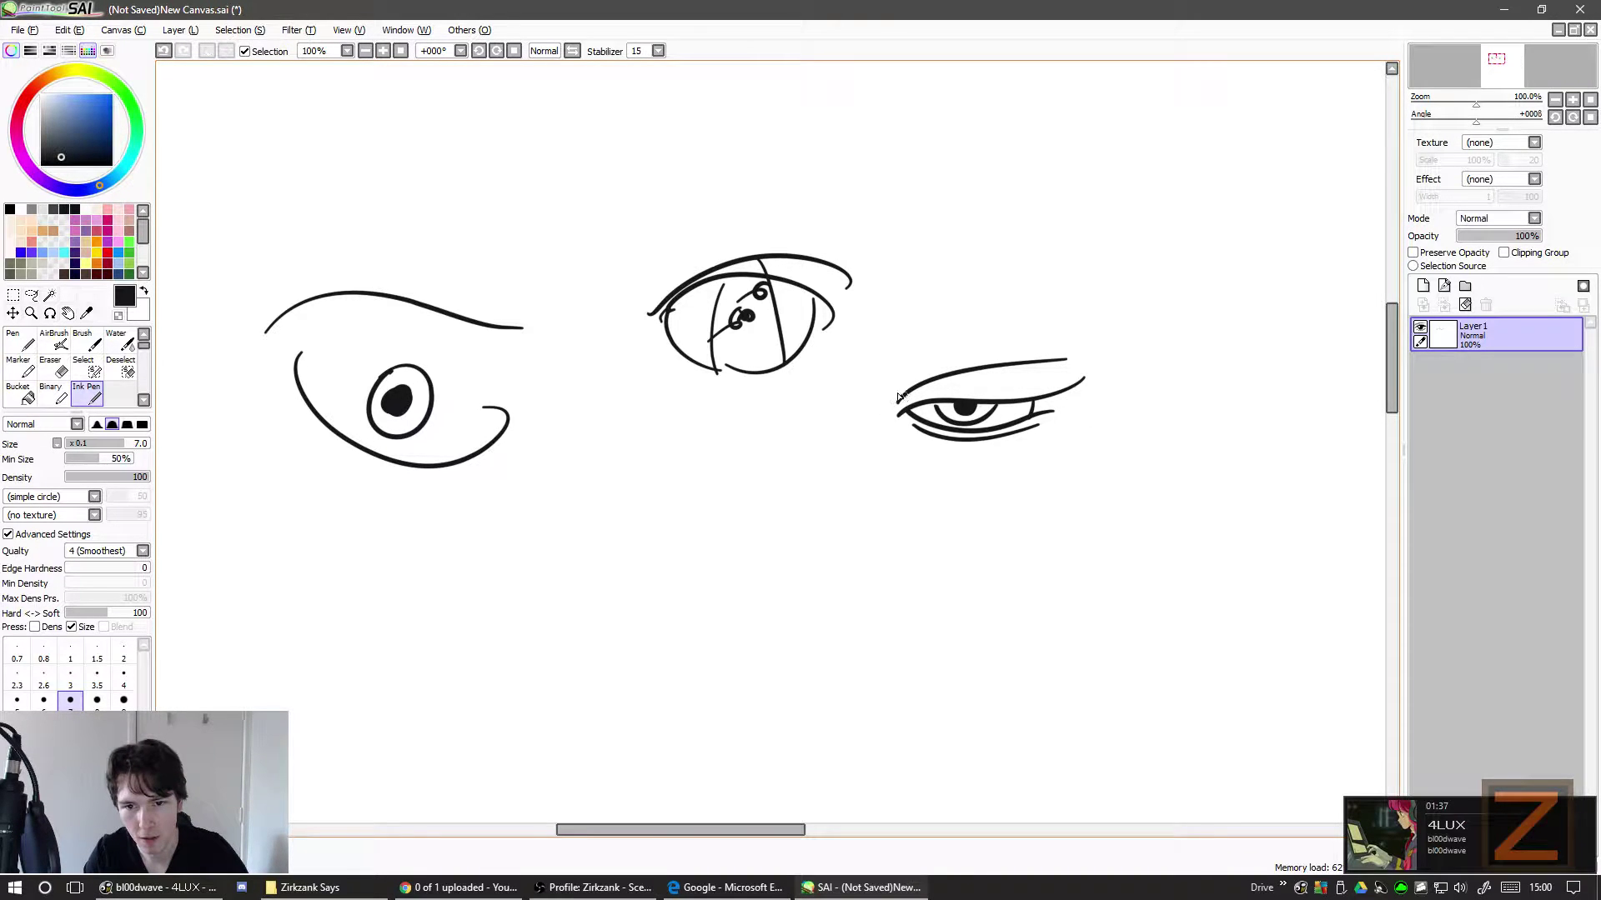
pyautogui.moveTo(897, 406)
pyautogui.mouseDown()
pyautogui.moveTo(1077, 359)
pyautogui.moveTo(906, 399)
pyautogui.moveTo(1037, 367)
pyautogui.mouseUp()
pyautogui.hotkey('ctrl', 'z')
pyautogui.moveTo(896, 404); pyautogui.dragTo(1037, 348)
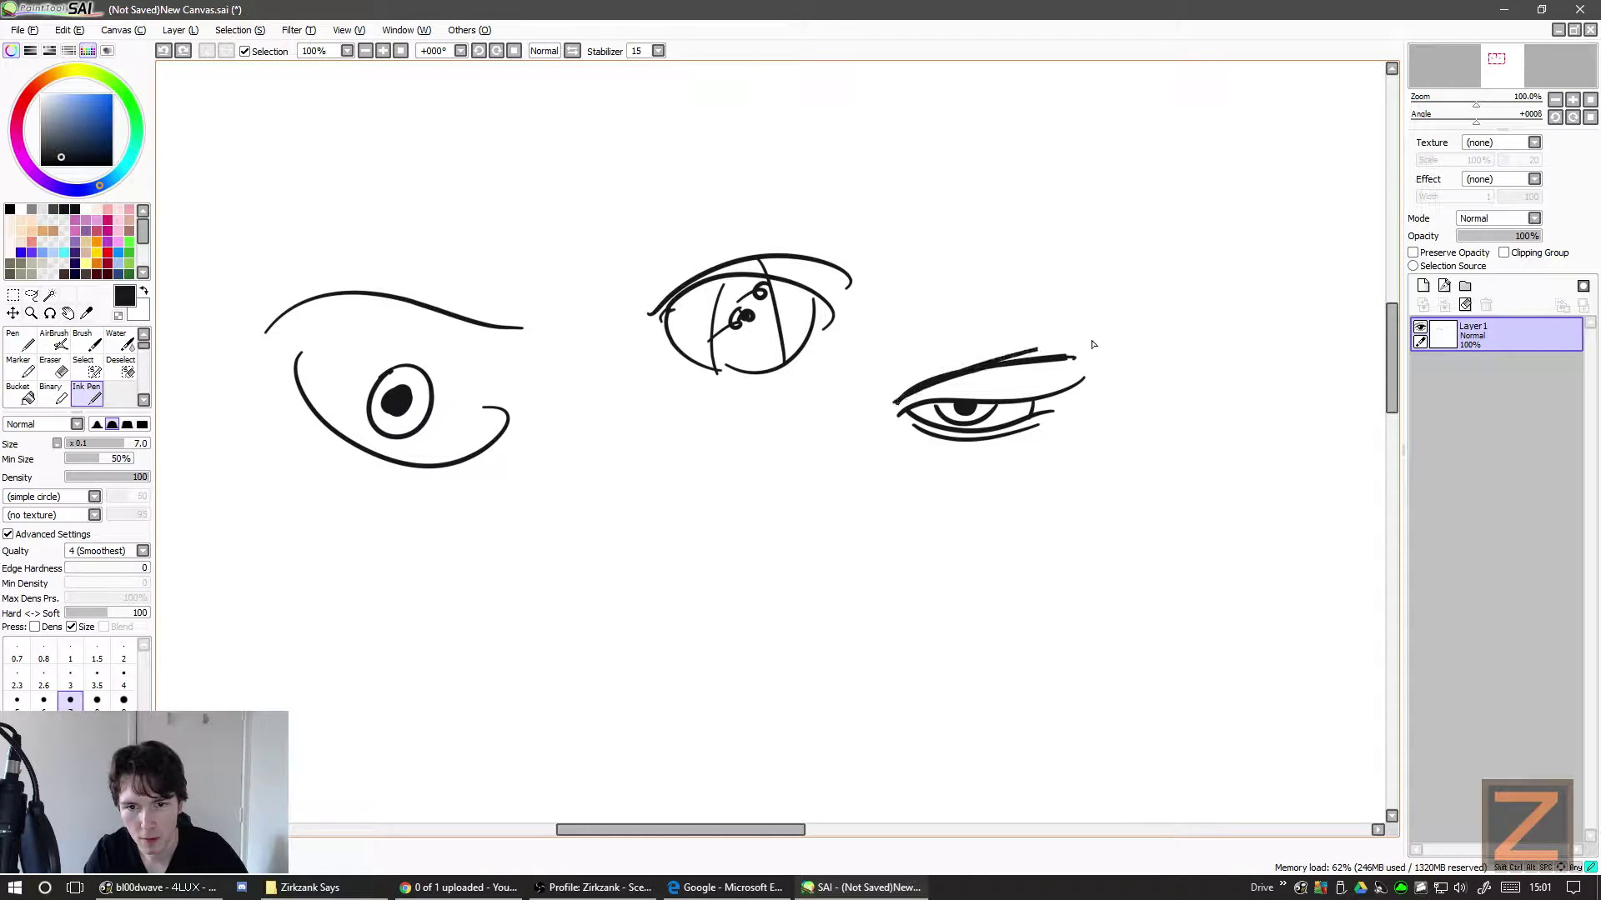
pyautogui.hotkey('ctrl', 'z')
pyautogui.moveTo(895, 403); pyautogui.dragTo(1075, 358)
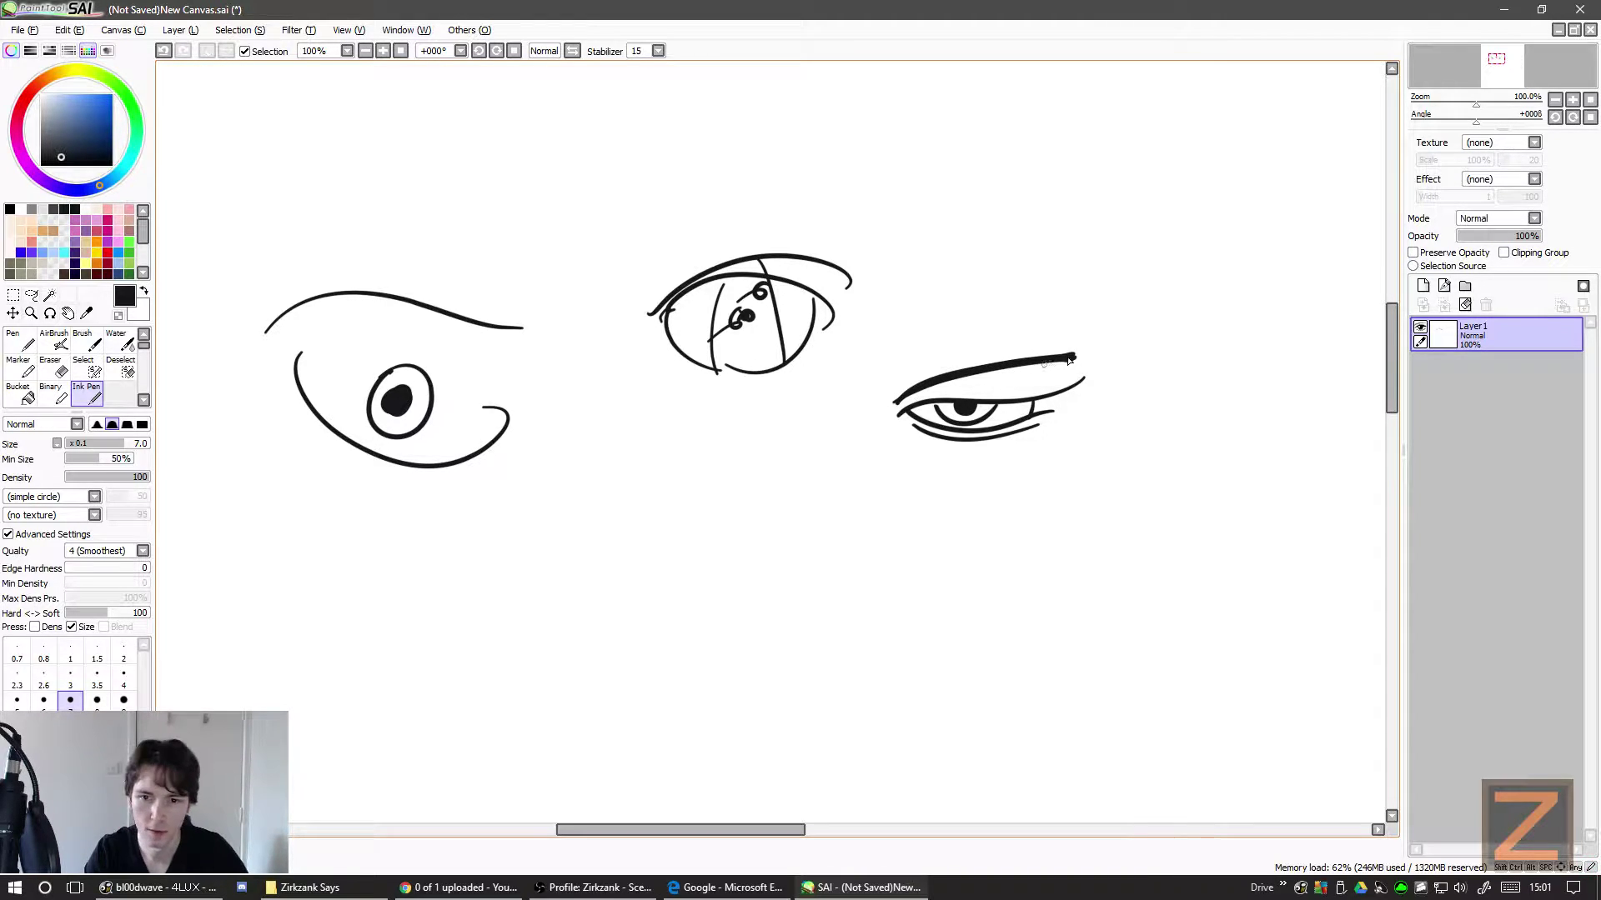
pyautogui.hotkey('ctrl', 'z')
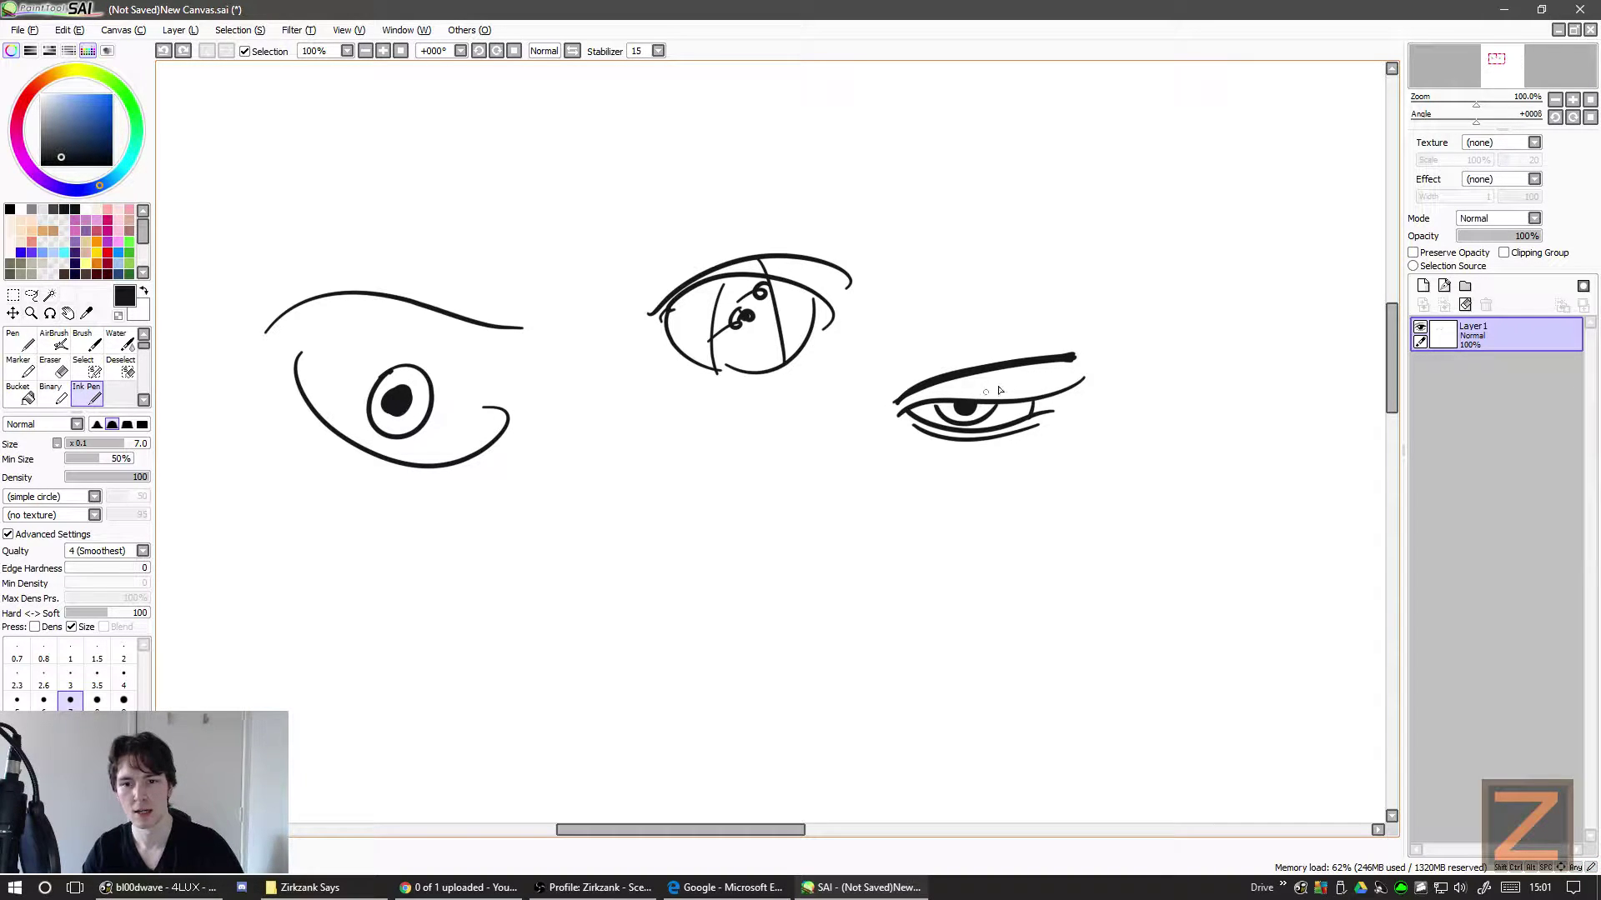
# - Add a short thin stroke along the underside of the narrow eye's brow line
pyautogui.moveTo(1059, 378); pyautogui.dragTo(970, 373)
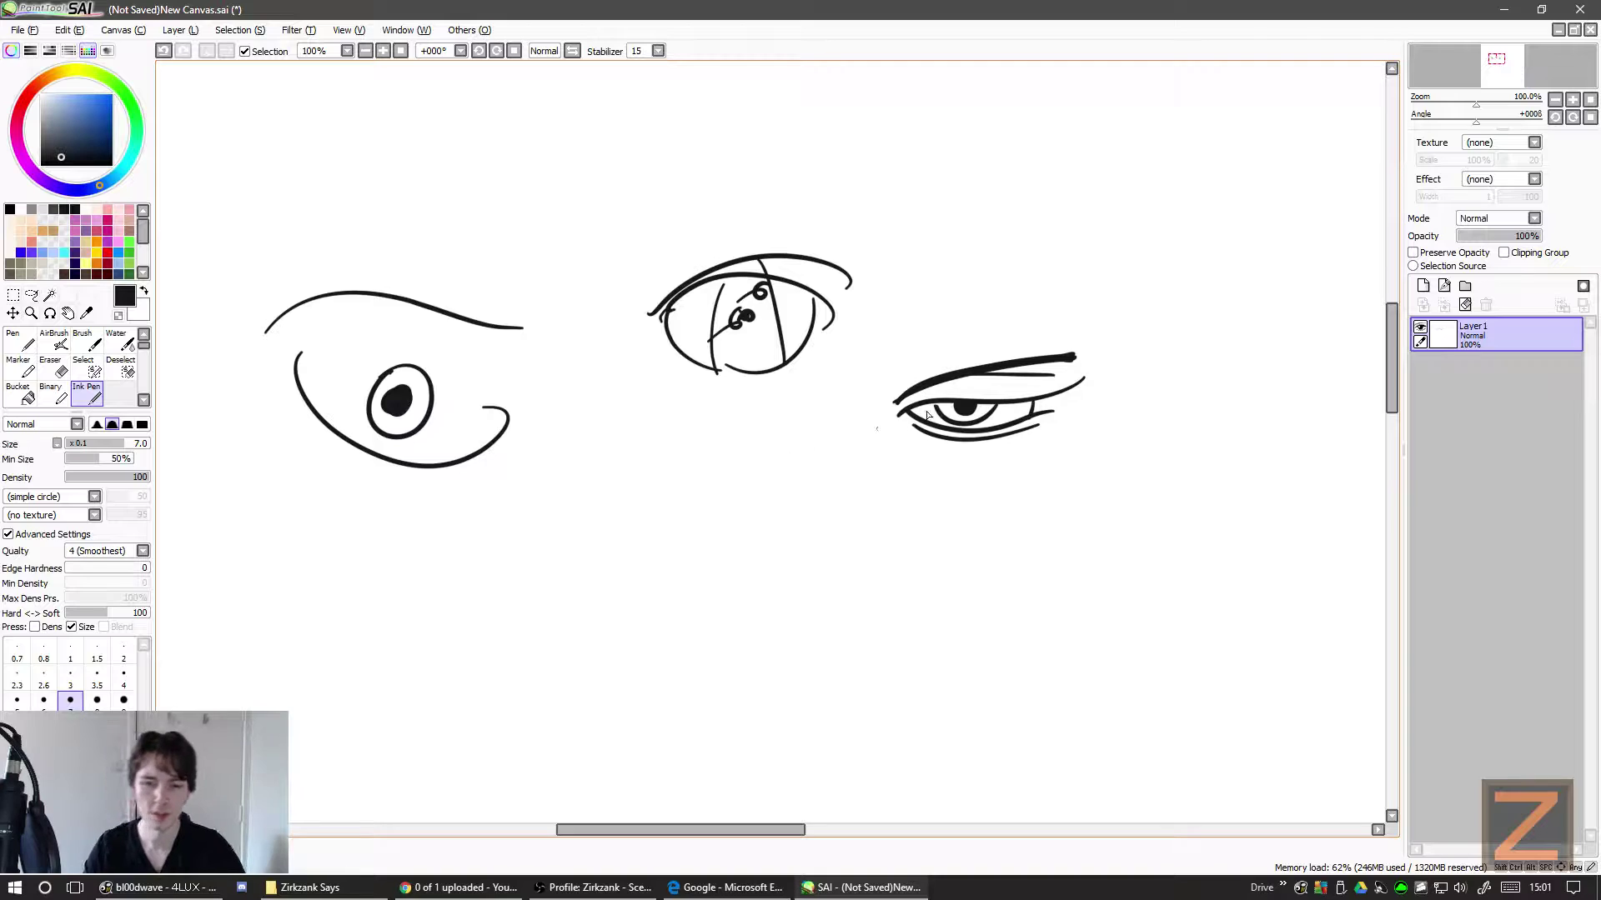
pyautogui.hotkey('ctrl', 'z')
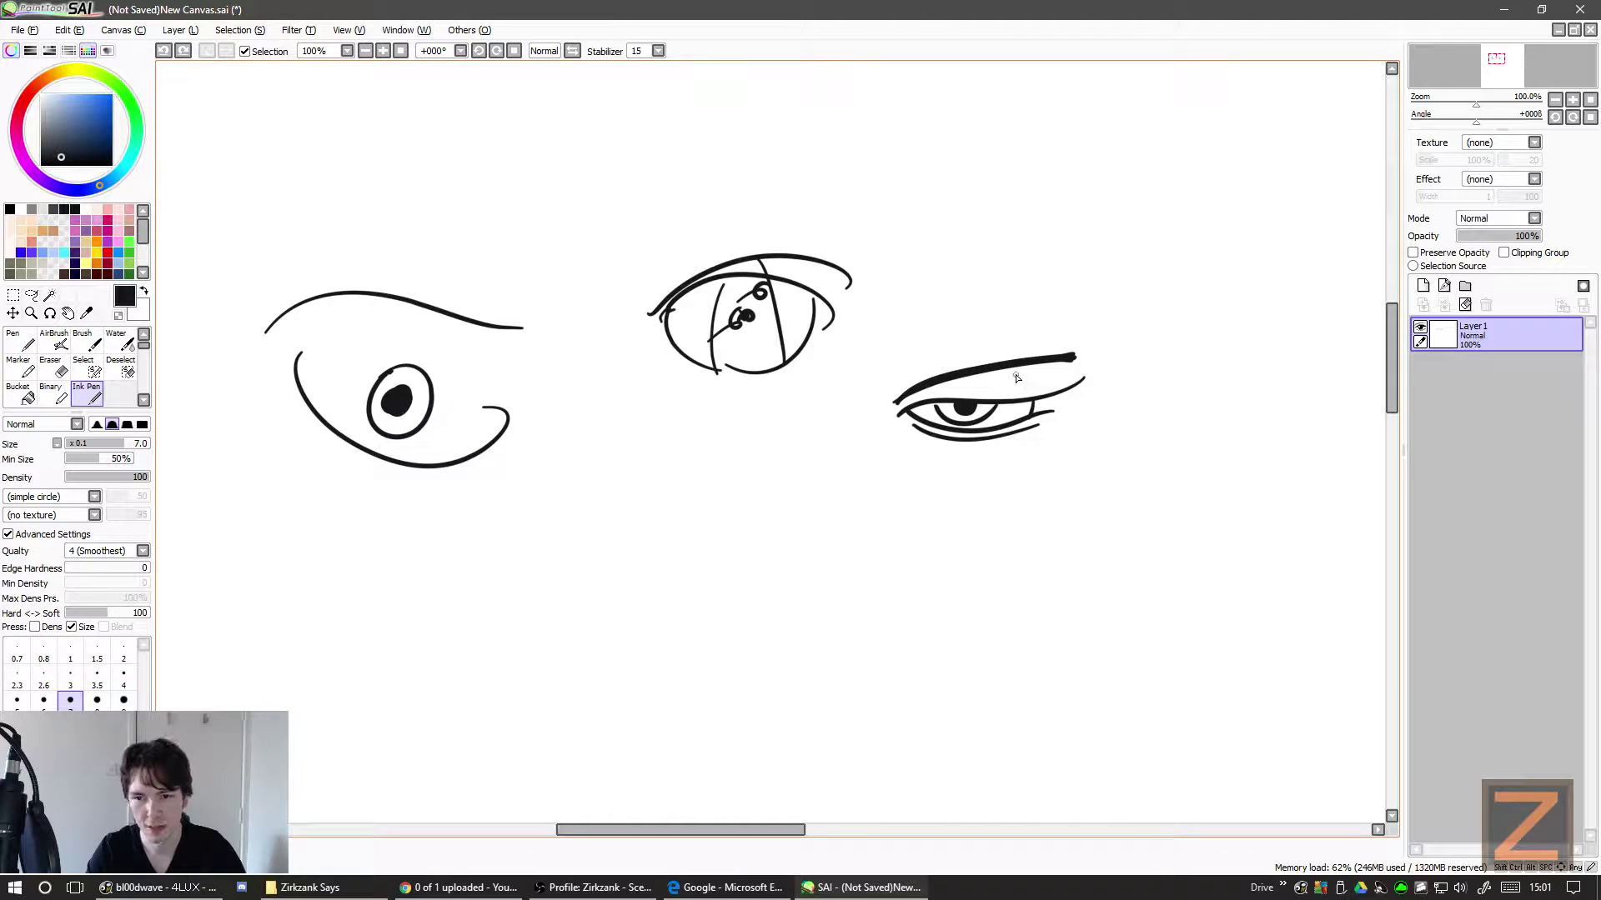
pyautogui.moveTo(1016, 378); pyautogui.dragTo(993, 371)
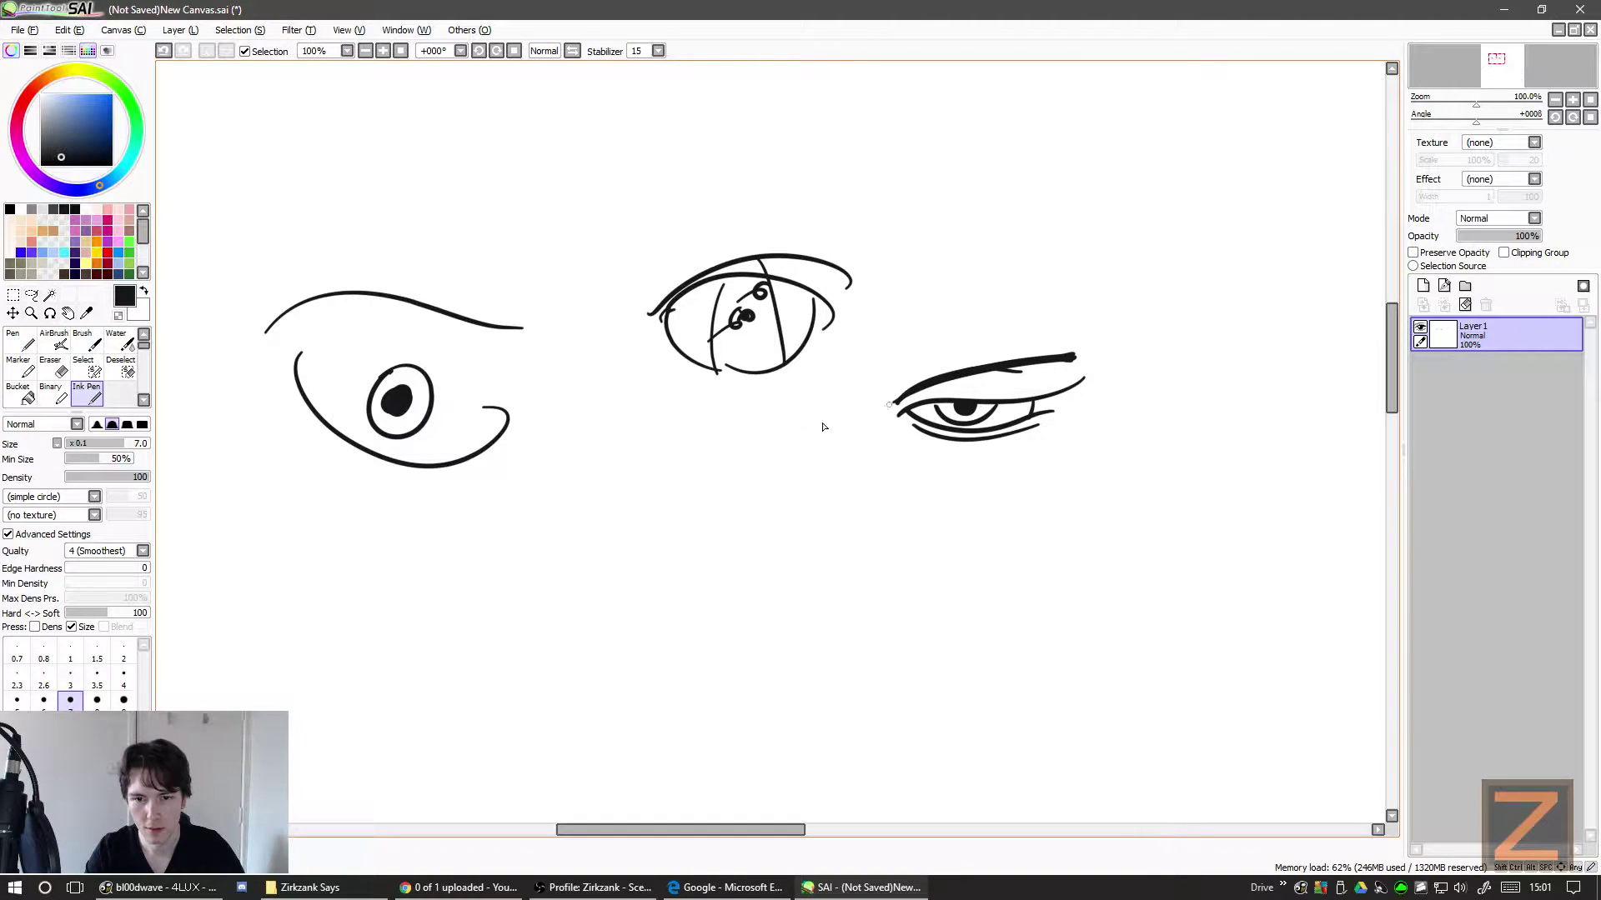
# - Erase the round eye and the large eye with the Eraser, enlarging it to size 500, and keep the narrow eye
pyautogui.click(50, 367)
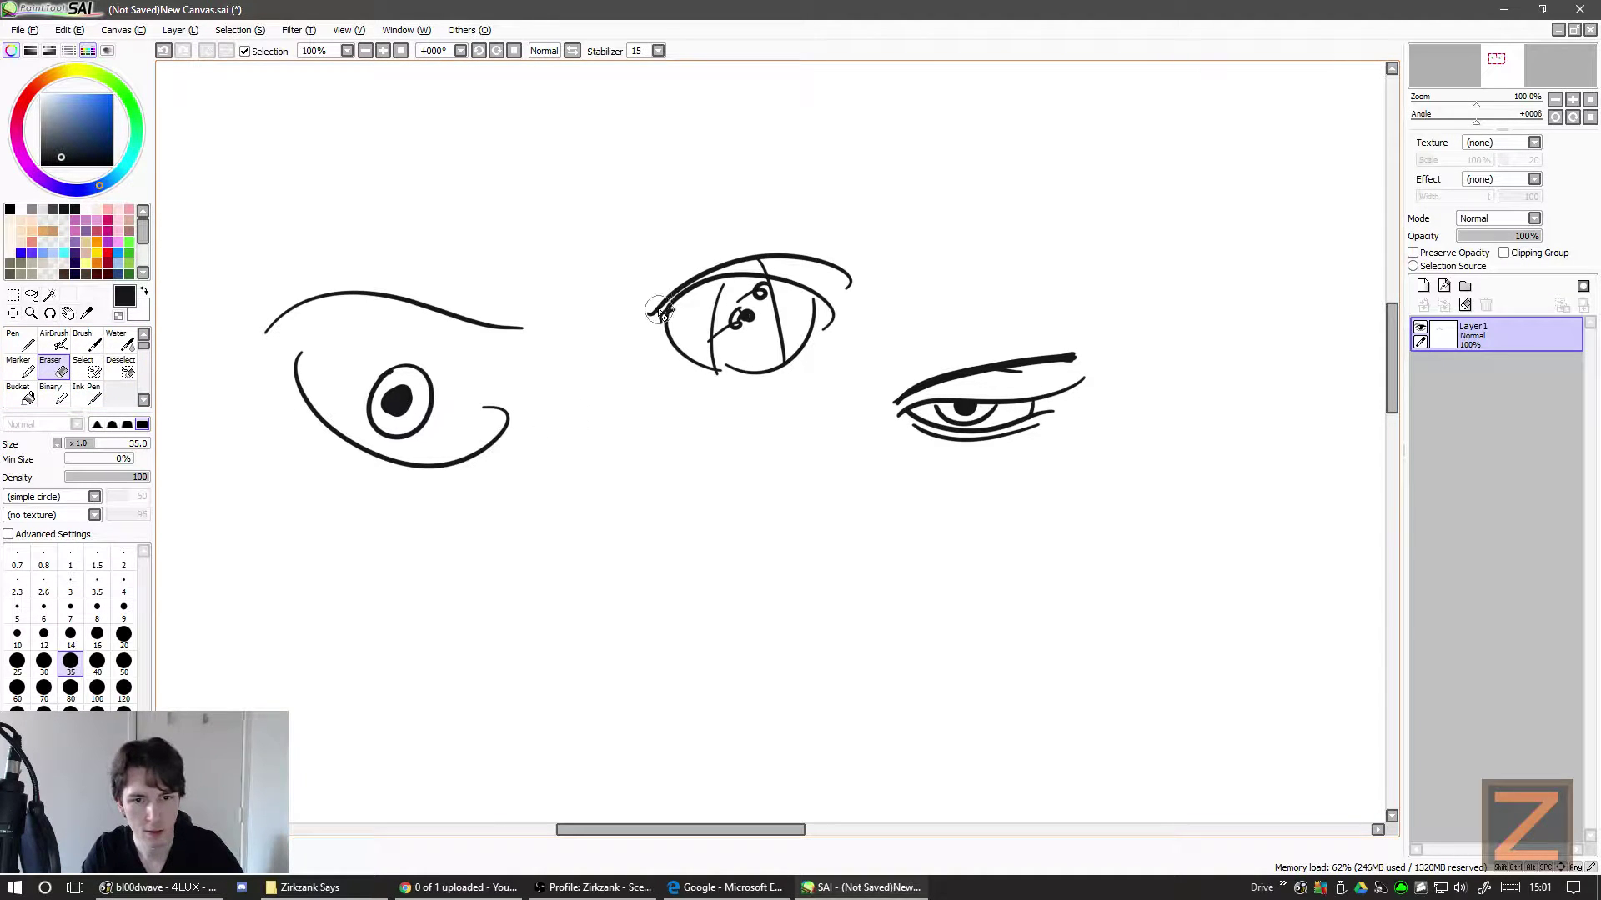
pyautogui.moveTo(658, 308)
pyautogui.mouseDown()
pyautogui.moveTo(854, 248)
pyautogui.moveTo(780, 248)
pyautogui.moveTo(855, 296)
pyautogui.moveTo(756, 380)
pyautogui.mouseUp()
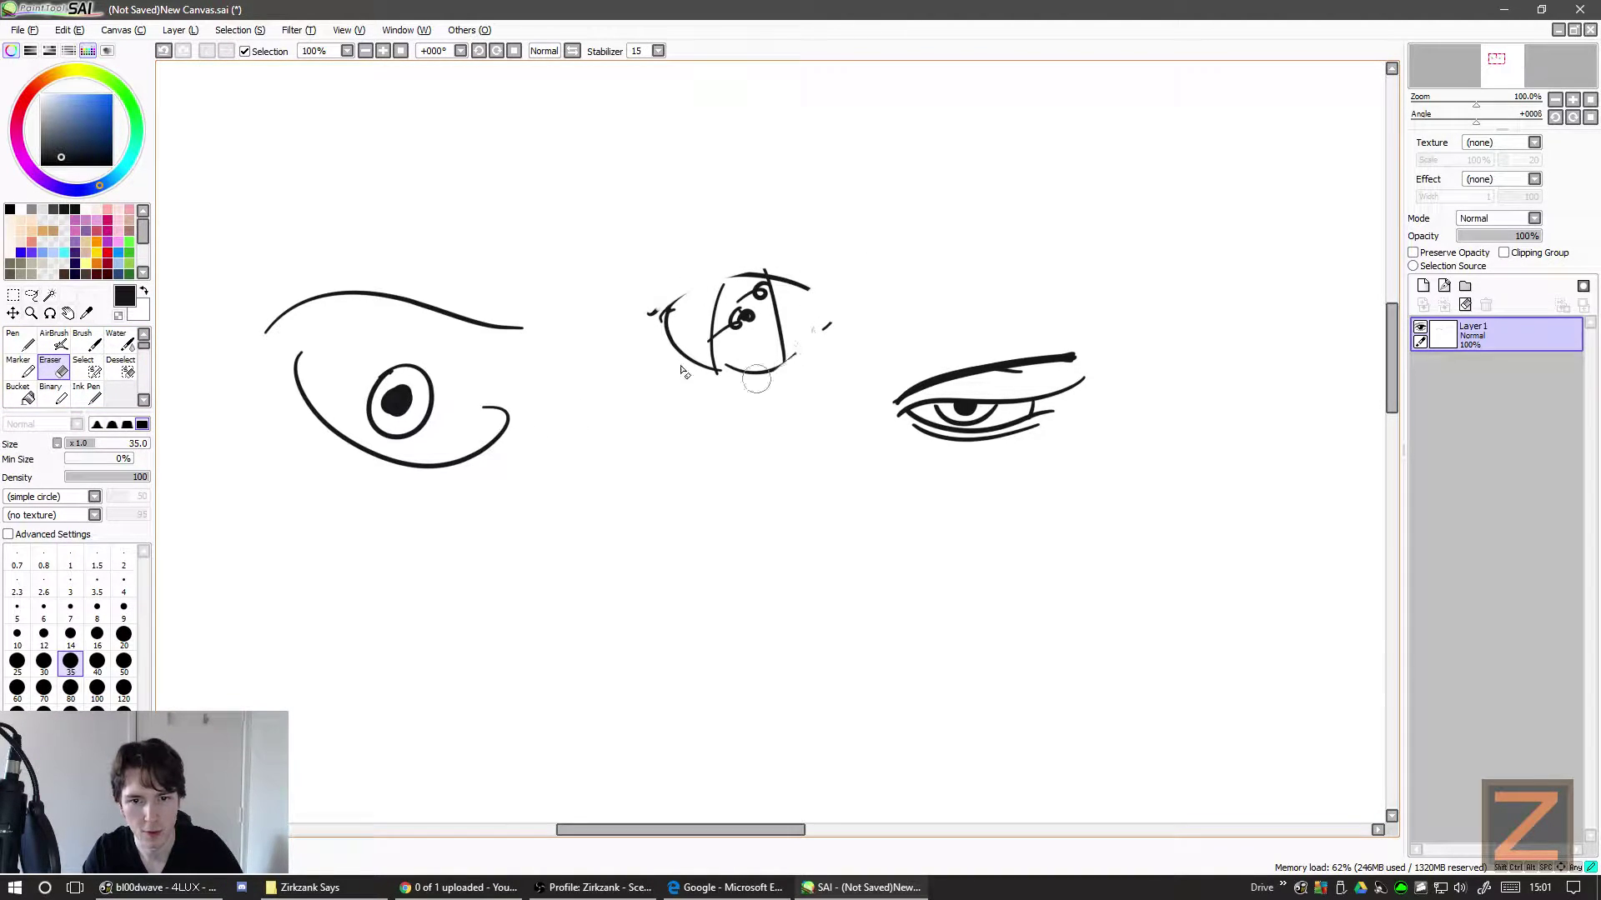
pyautogui.click(70, 740)
pyautogui.moveTo(566, 323)
pyautogui.mouseDown()
pyautogui.moveTo(623, 303)
pyautogui.moveTo(698, 334)
pyautogui.moveTo(719, 326)
pyautogui.moveTo(501, 365)
pyautogui.moveTo(473, 398)
pyautogui.moveTo(489, 367)
pyautogui.moveTo(348, 364)
pyautogui.moveTo(310, 479)
pyautogui.moveTo(290, 433)
pyautogui.mouseUp()
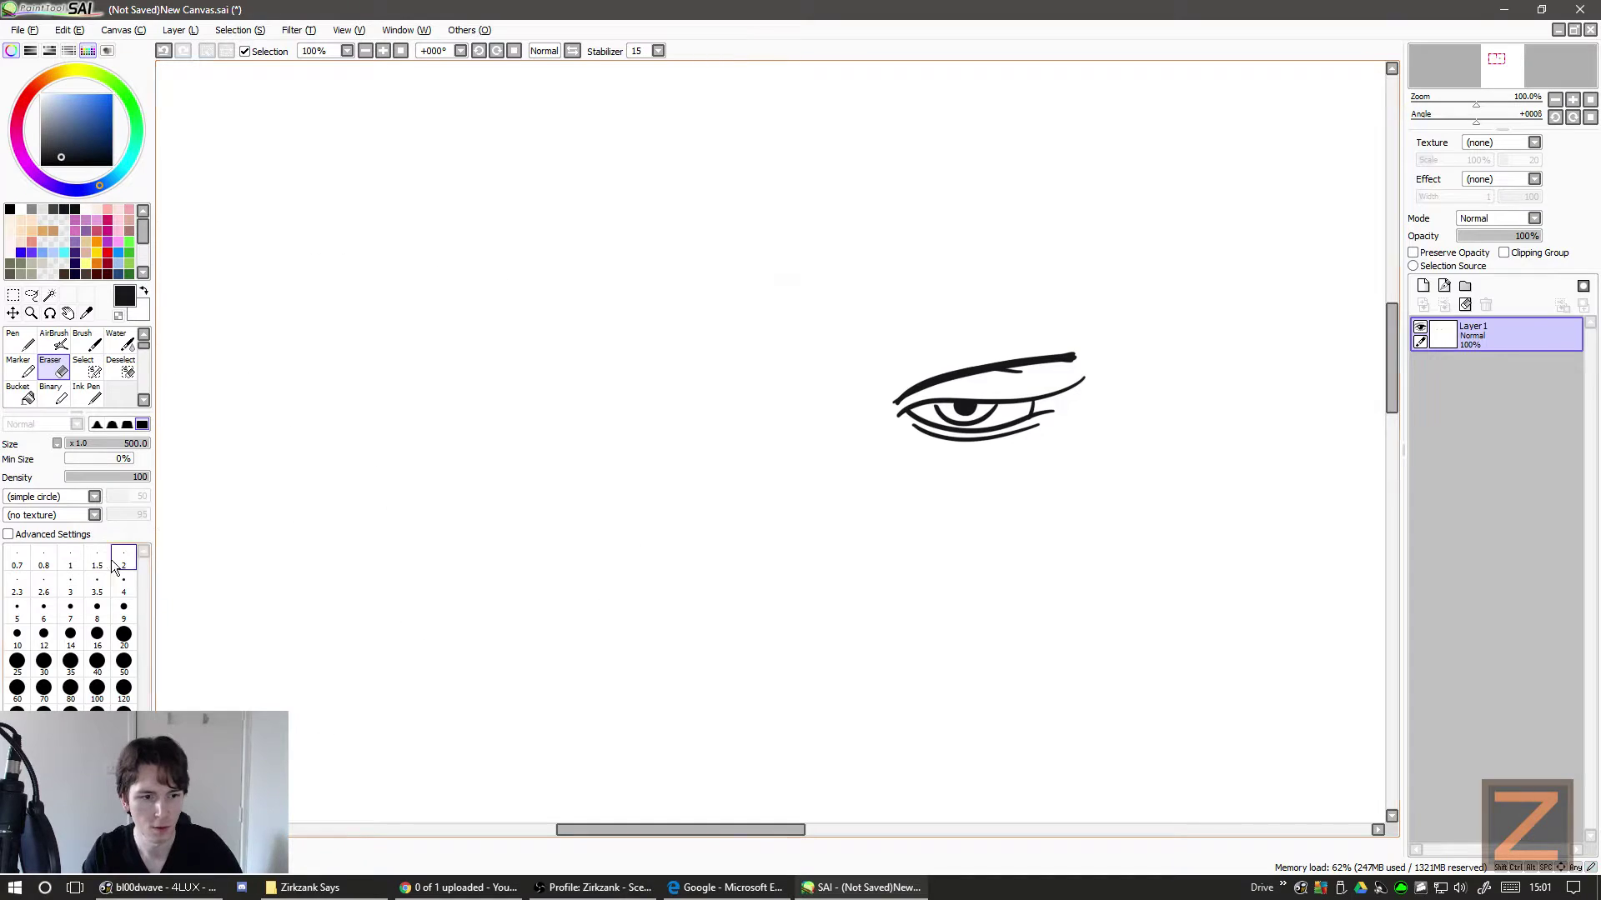
# - Switch back to the Ink Pen, try a short stroke extending the narrow eye's lower lid corner, and undo it
pyautogui.click(87, 394)
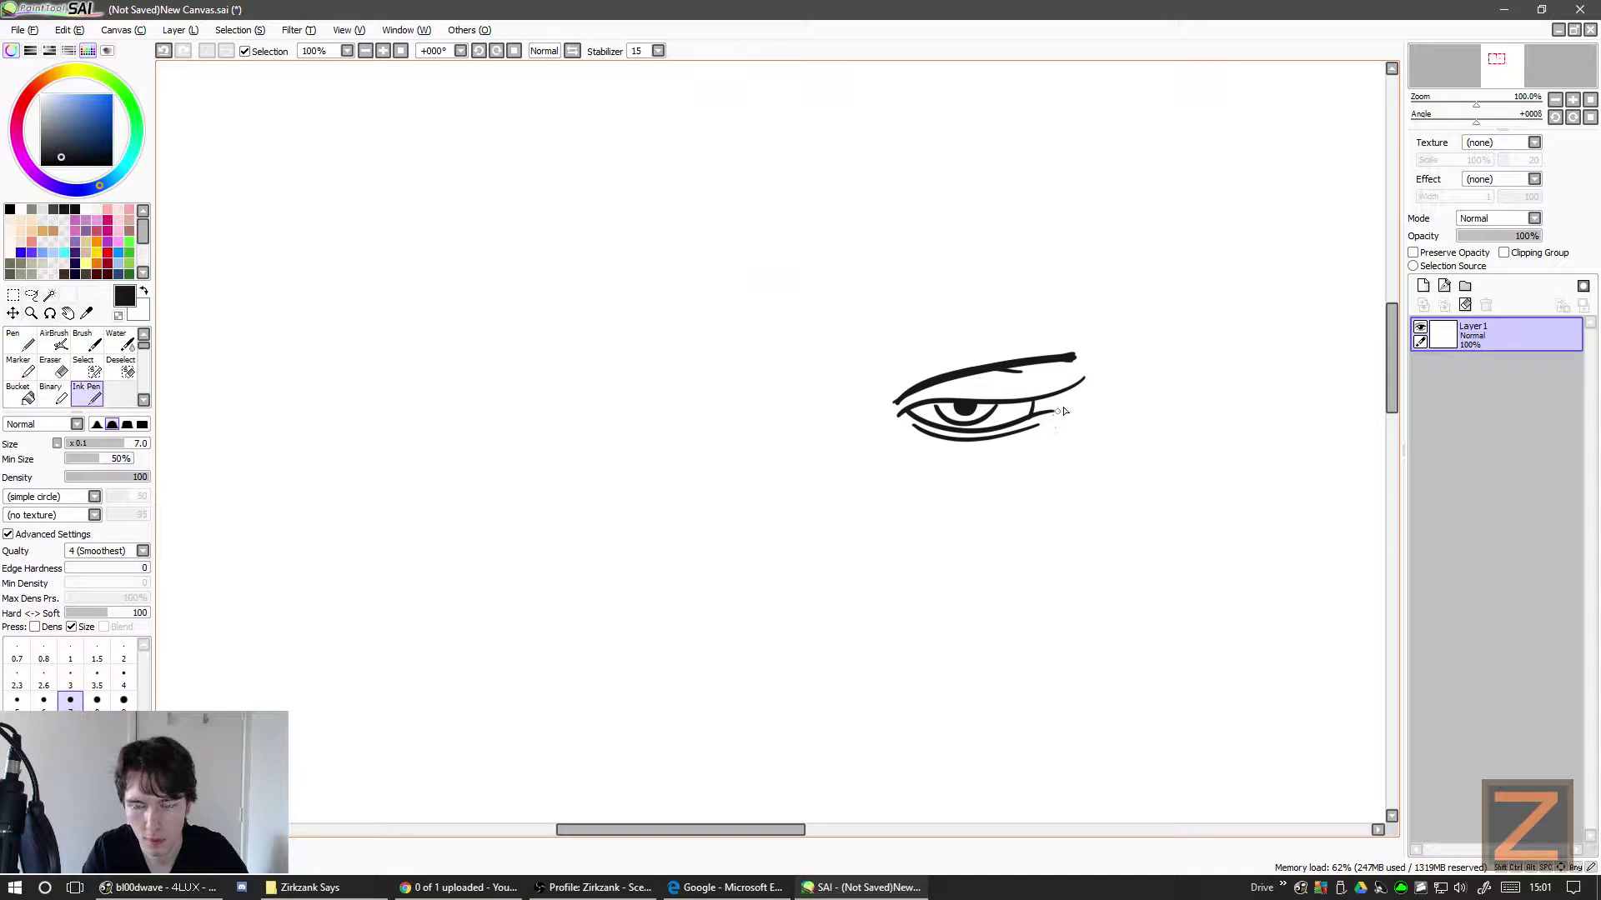
pyautogui.moveTo(1052, 406)
pyautogui.mouseDown()
pyautogui.moveTo(1080, 427)
pyautogui.moveTo(1065, 408)
pyautogui.moveTo(1077, 402)
pyautogui.mouseUp()
pyautogui.hotkey('ctrl', 'z')
pyautogui.hotkey('ctrl', 'z')
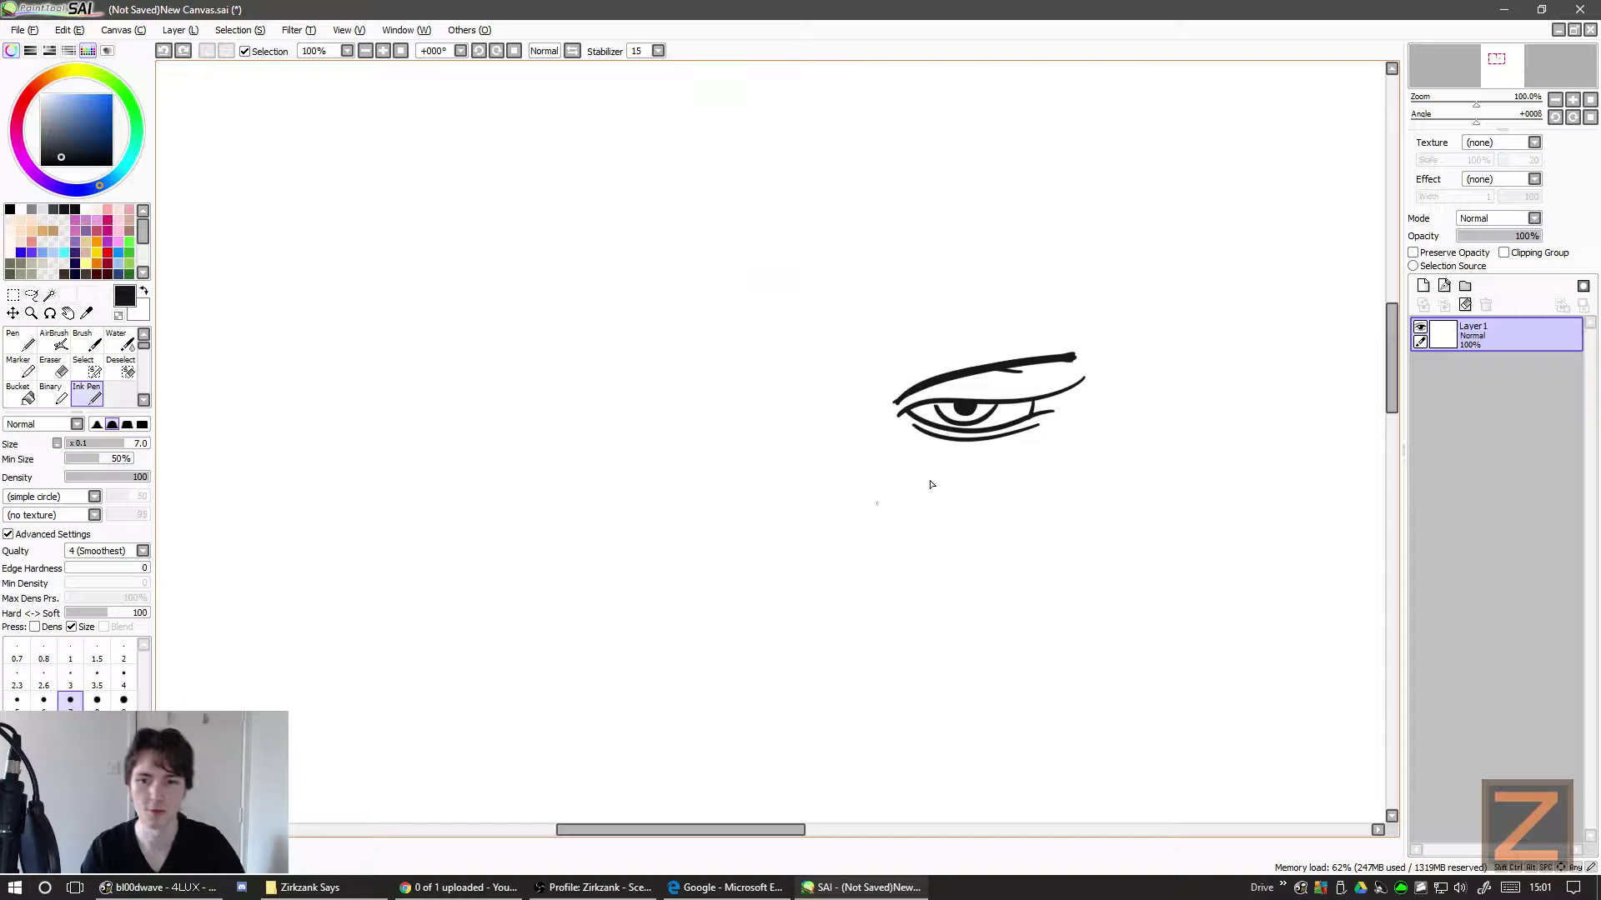
# - Try several curved face-outline strokes running down beside the outer corner of the eye, undoing each one
pyautogui.moveTo(713, 829); pyautogui.dragTo(751, 830)
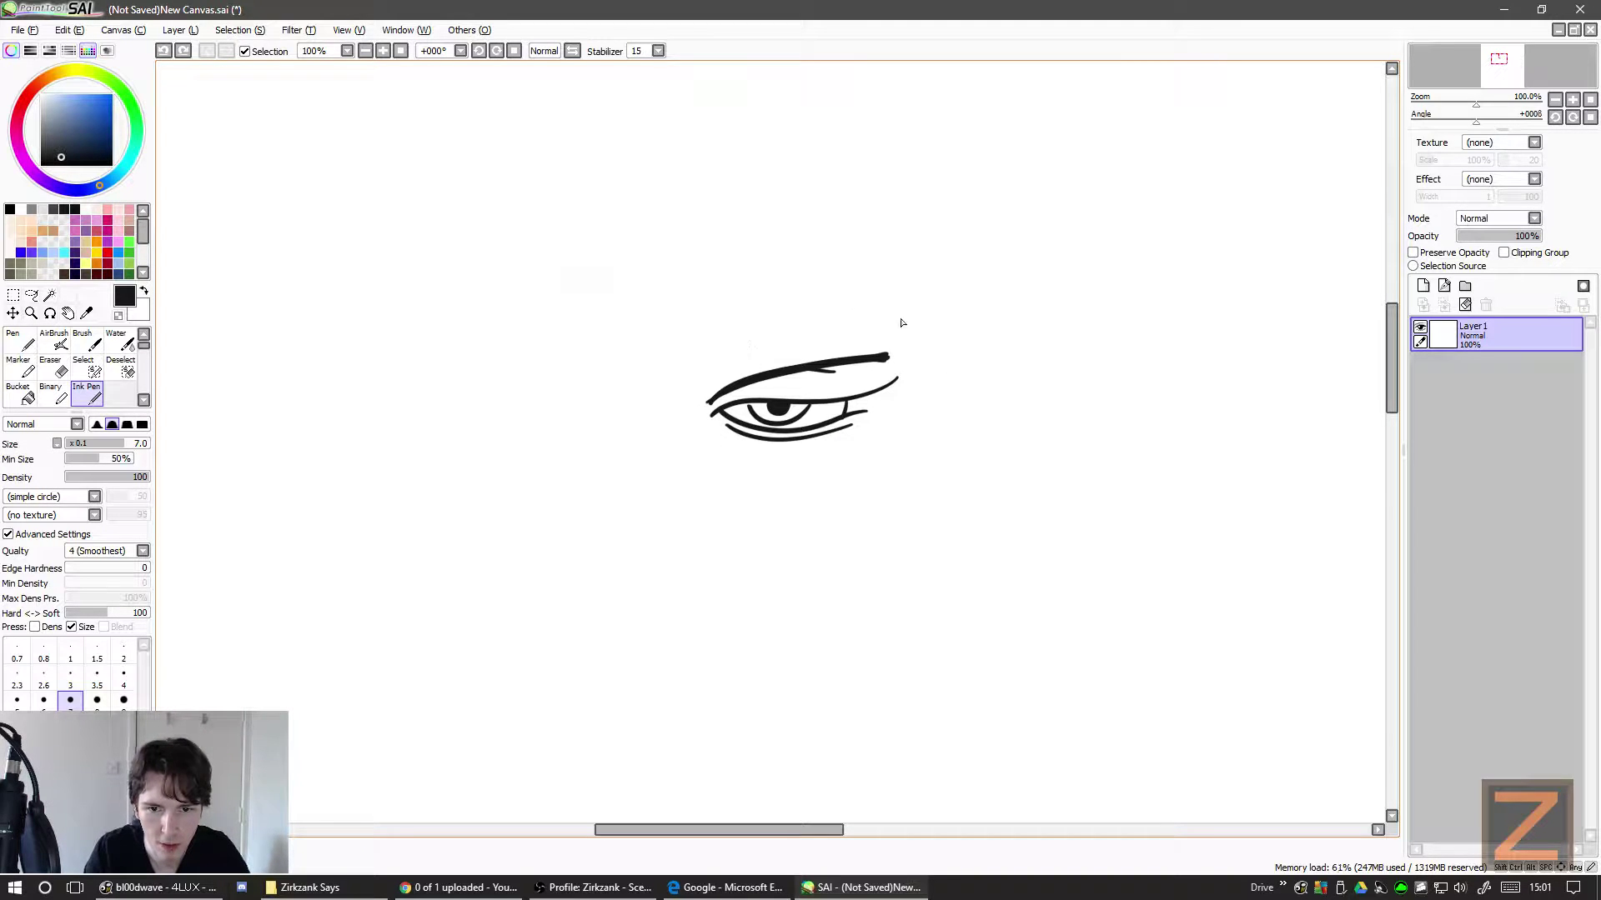
pyautogui.moveTo(920, 332); pyautogui.dragTo(900, 511)
pyautogui.hotkey('ctrl', 'z')
pyautogui.moveTo(906, 361); pyautogui.dragTo(927, 512)
pyautogui.hotkey('ctrl', 'z')
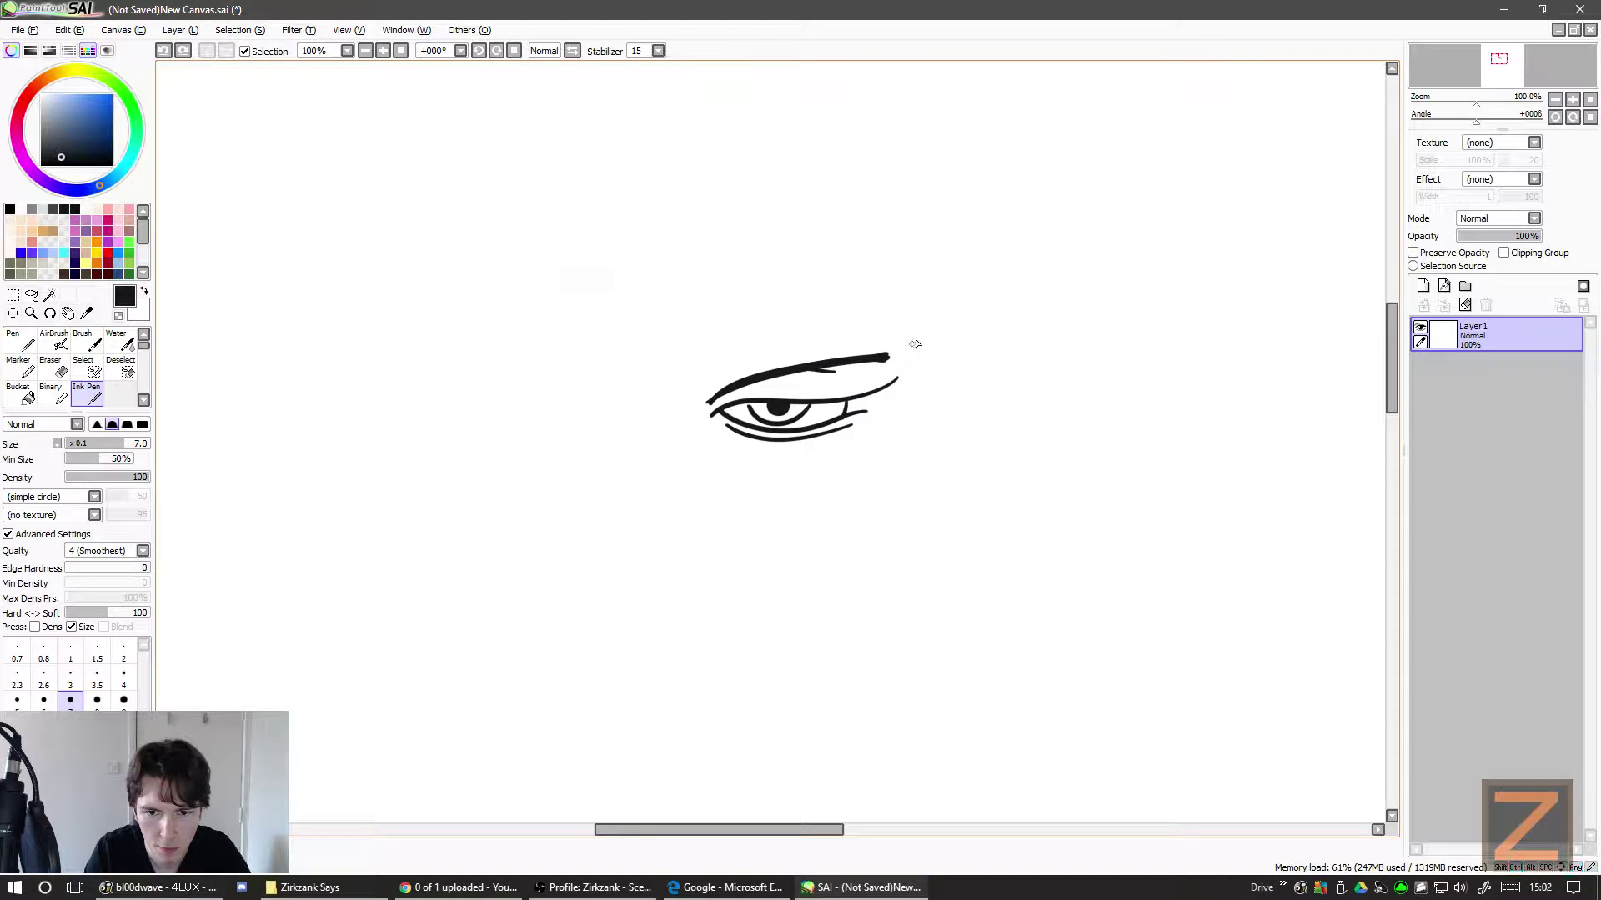
pyautogui.moveTo(922, 340); pyautogui.dragTo(896, 502)
pyautogui.hotkey('ctrl', 'z')
pyautogui.moveTo(921, 340)
pyautogui.mouseDown()
pyautogui.moveTo(885, 490)
pyautogui.moveTo(840, 530)
pyautogui.mouseUp()
pyautogui.hotkey('ctrl', 'z')
pyautogui.hotkey('ctrl', 'z')
pyautogui.moveTo(934, 322); pyautogui.dragTo(885, 526)
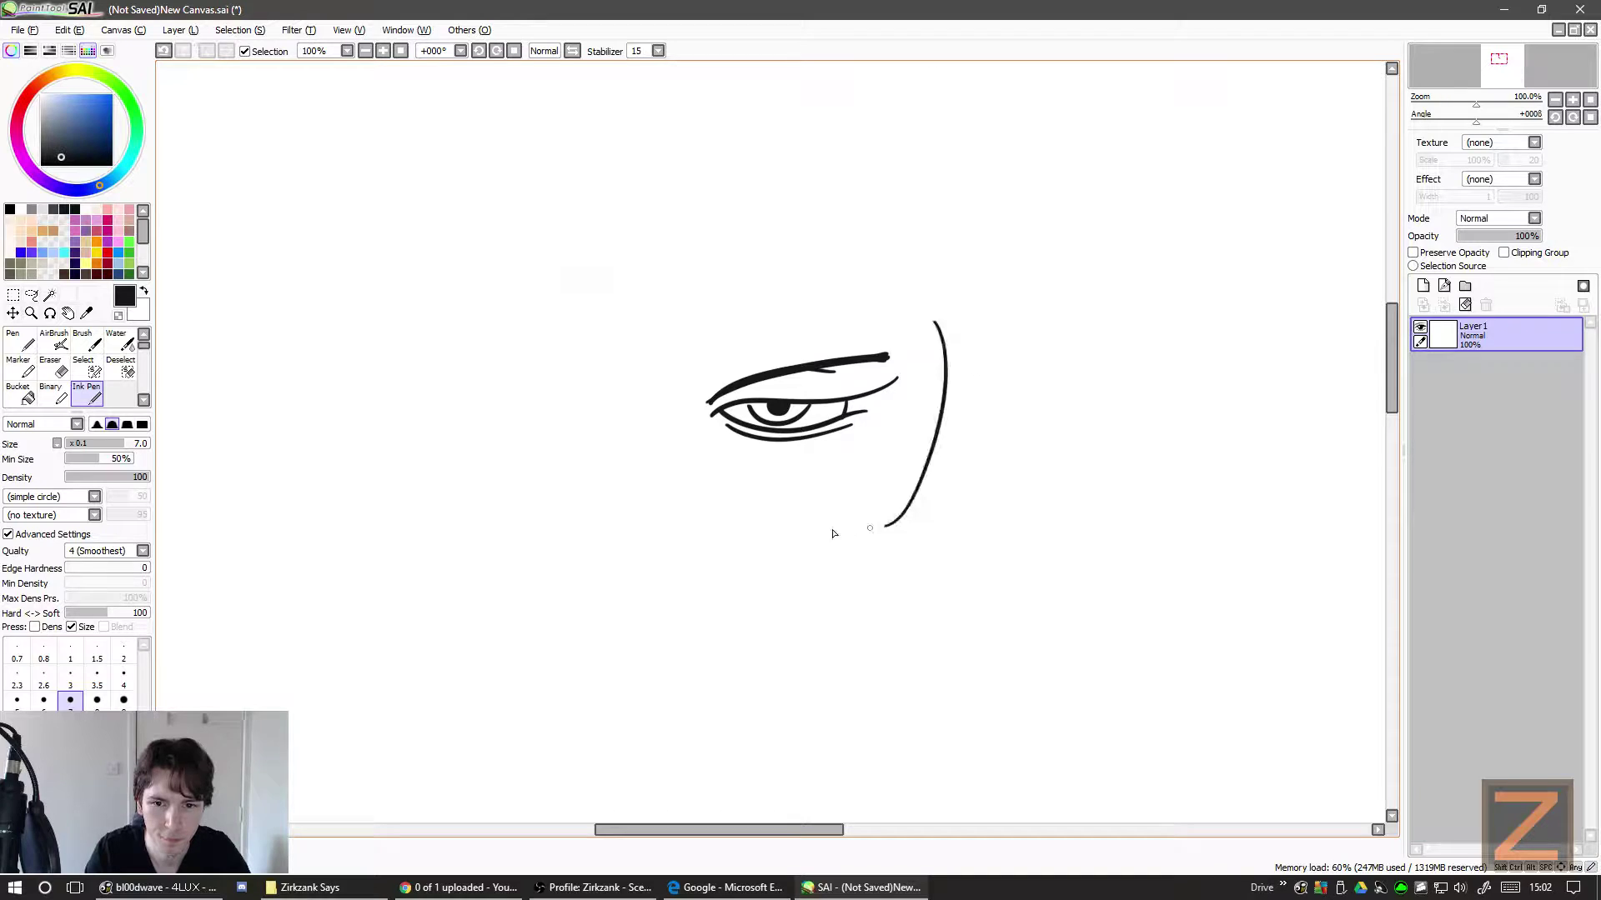
pyautogui.hotkey('ctrl', 'z')
pyautogui.moveTo(933, 328); pyautogui.dragTo(856, 499)
pyautogui.hotkey('ctrl', 'z')
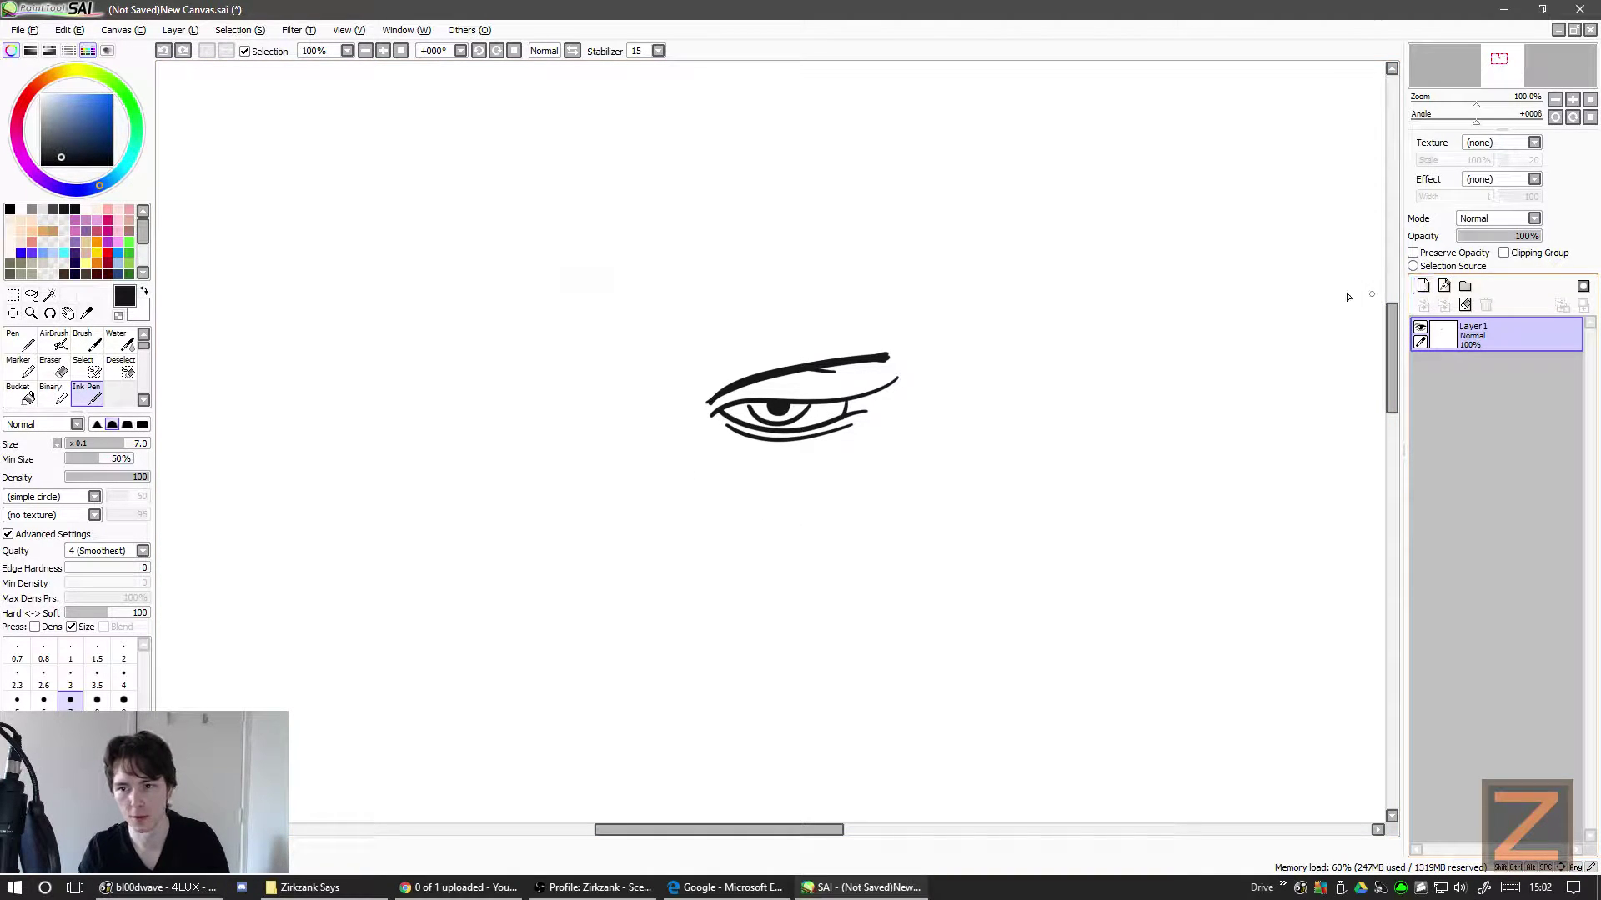
# - Select the eye with a rectangular selection and paste two copies of it onto new layers
pyautogui.click(13, 295)
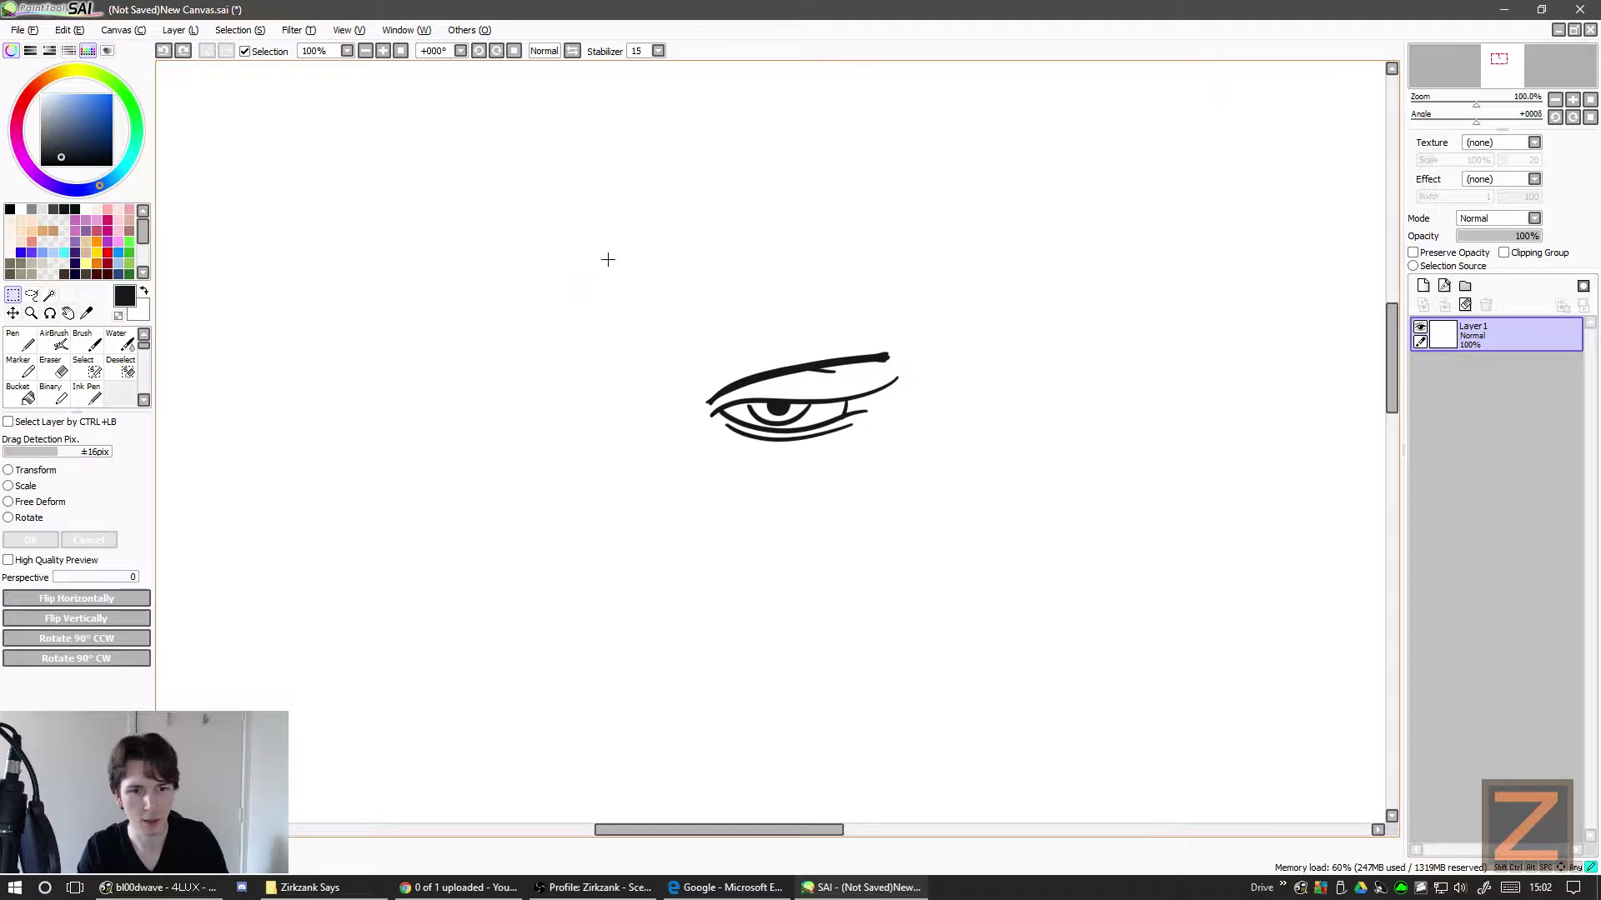
pyautogui.moveTo(583, 231); pyautogui.dragTo(1034, 538)
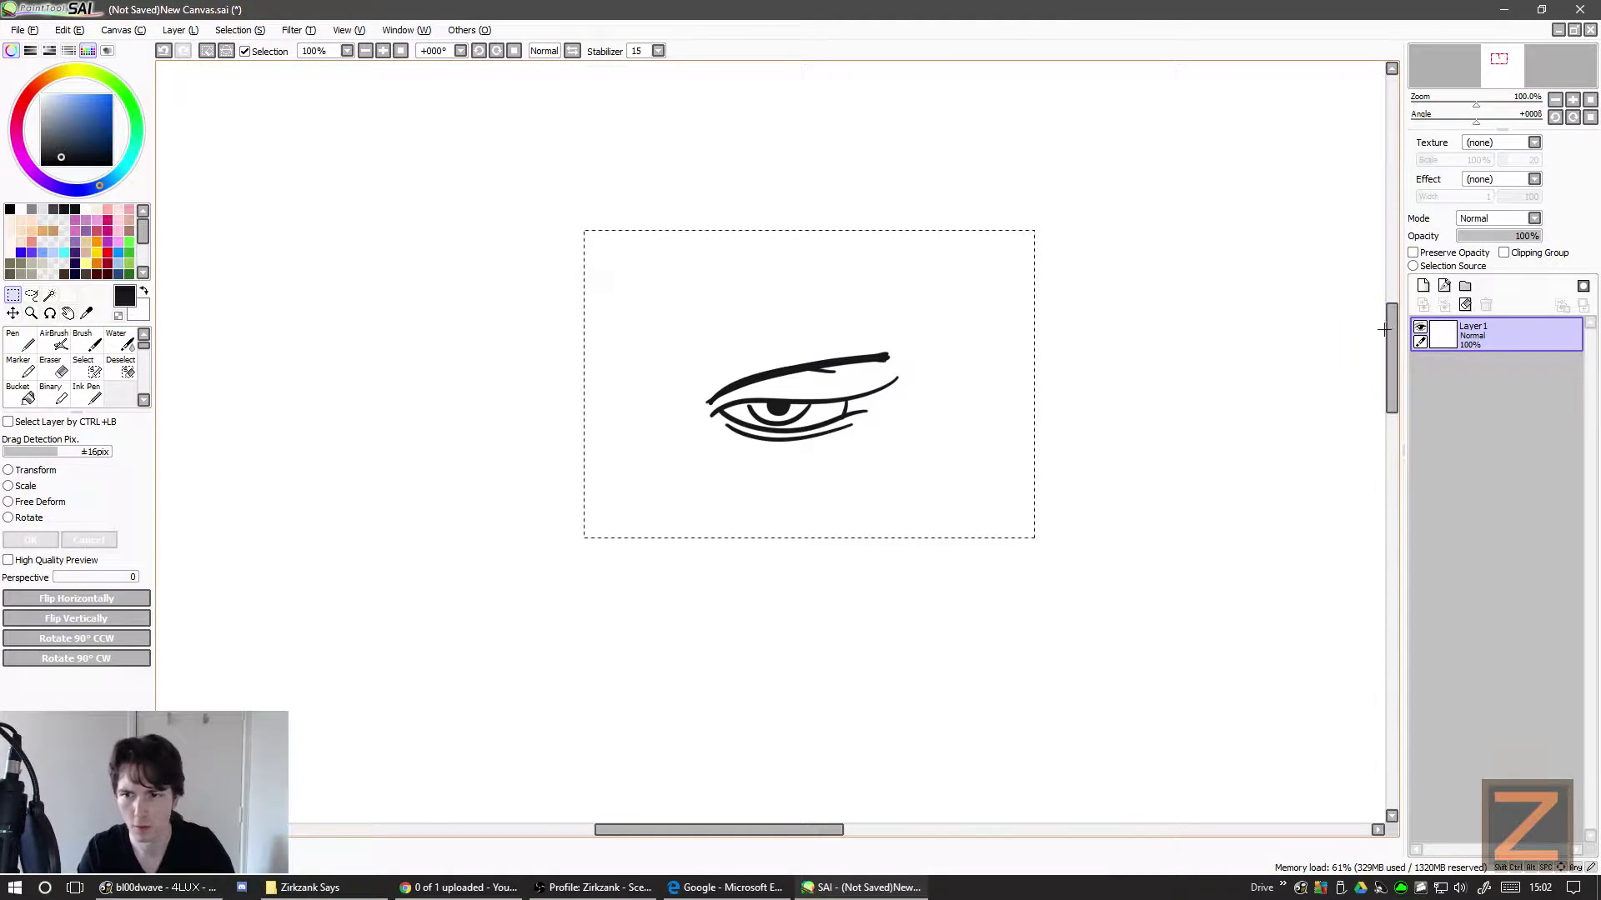
pyautogui.hotkey('ctrl', 'v')
pyautogui.hotkey('ctrl', 'v')
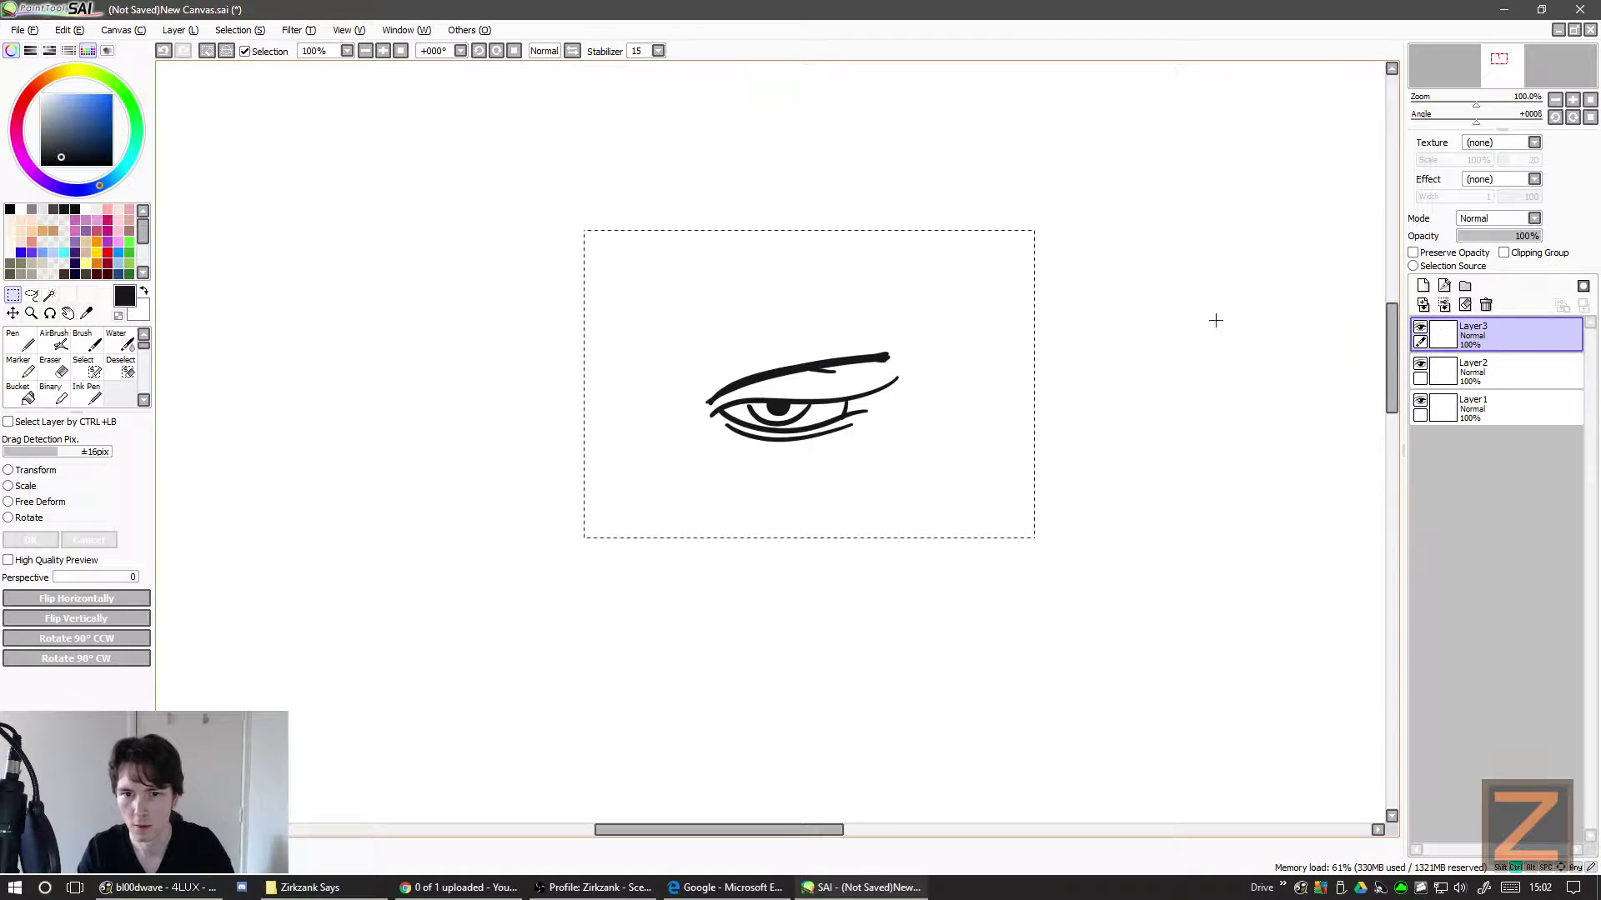
# - Flip the pasted eye on the uppermost layer horizontally and move it left of the original, forming a level pair of eyes
pyautogui.click(76, 598)
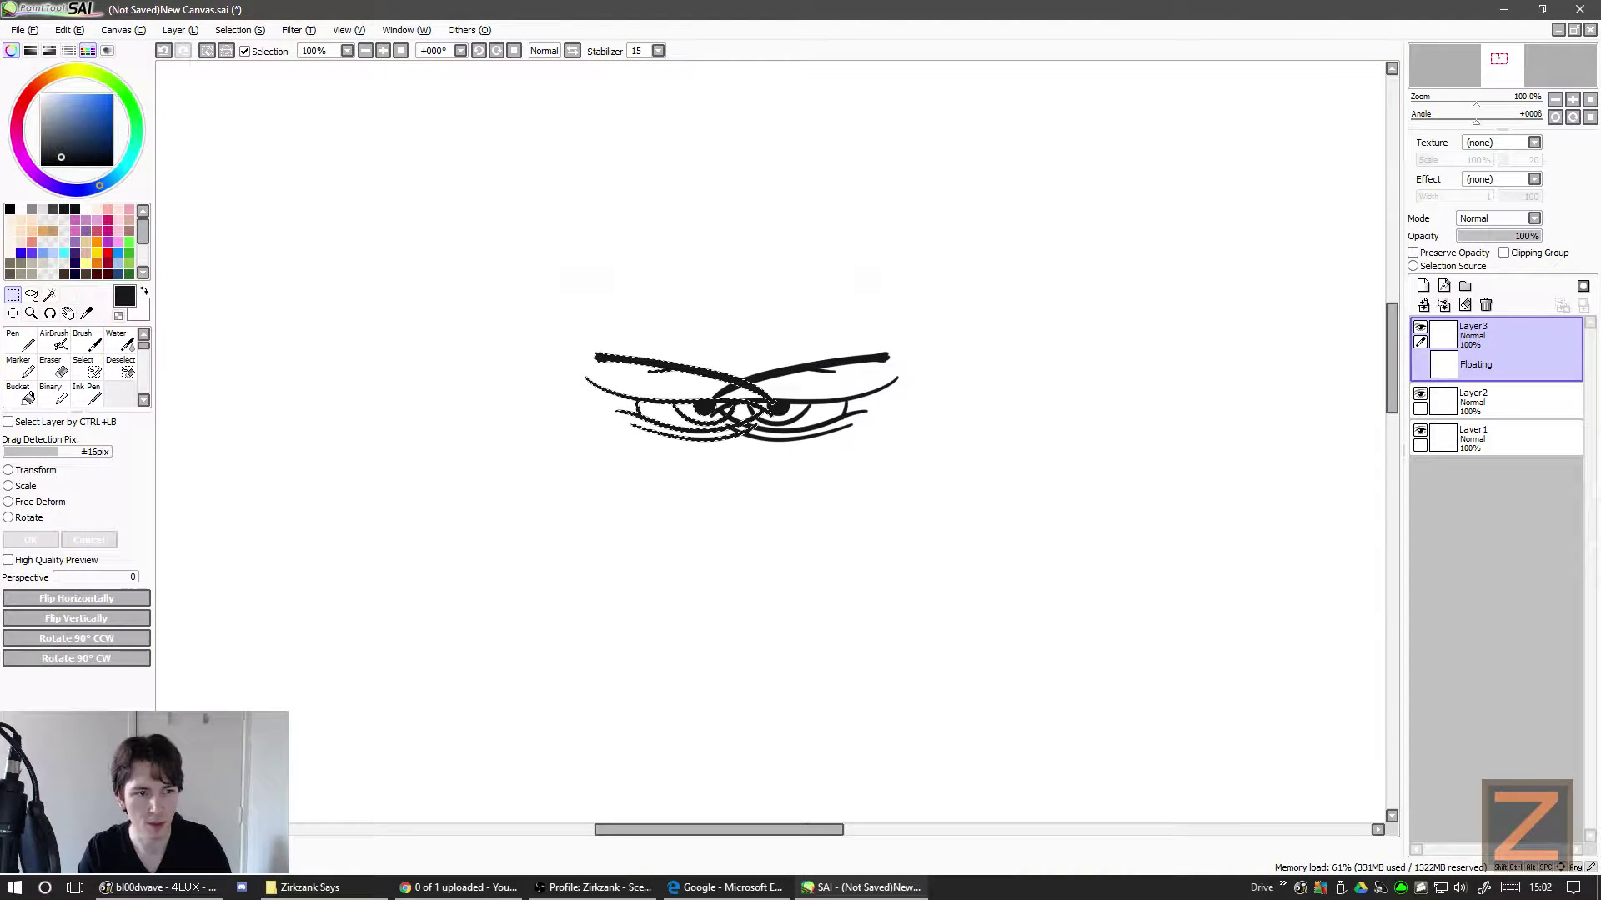
pyautogui.press('Return')
pyautogui.moveTo(733, 432); pyautogui.dragTo(425, 421)
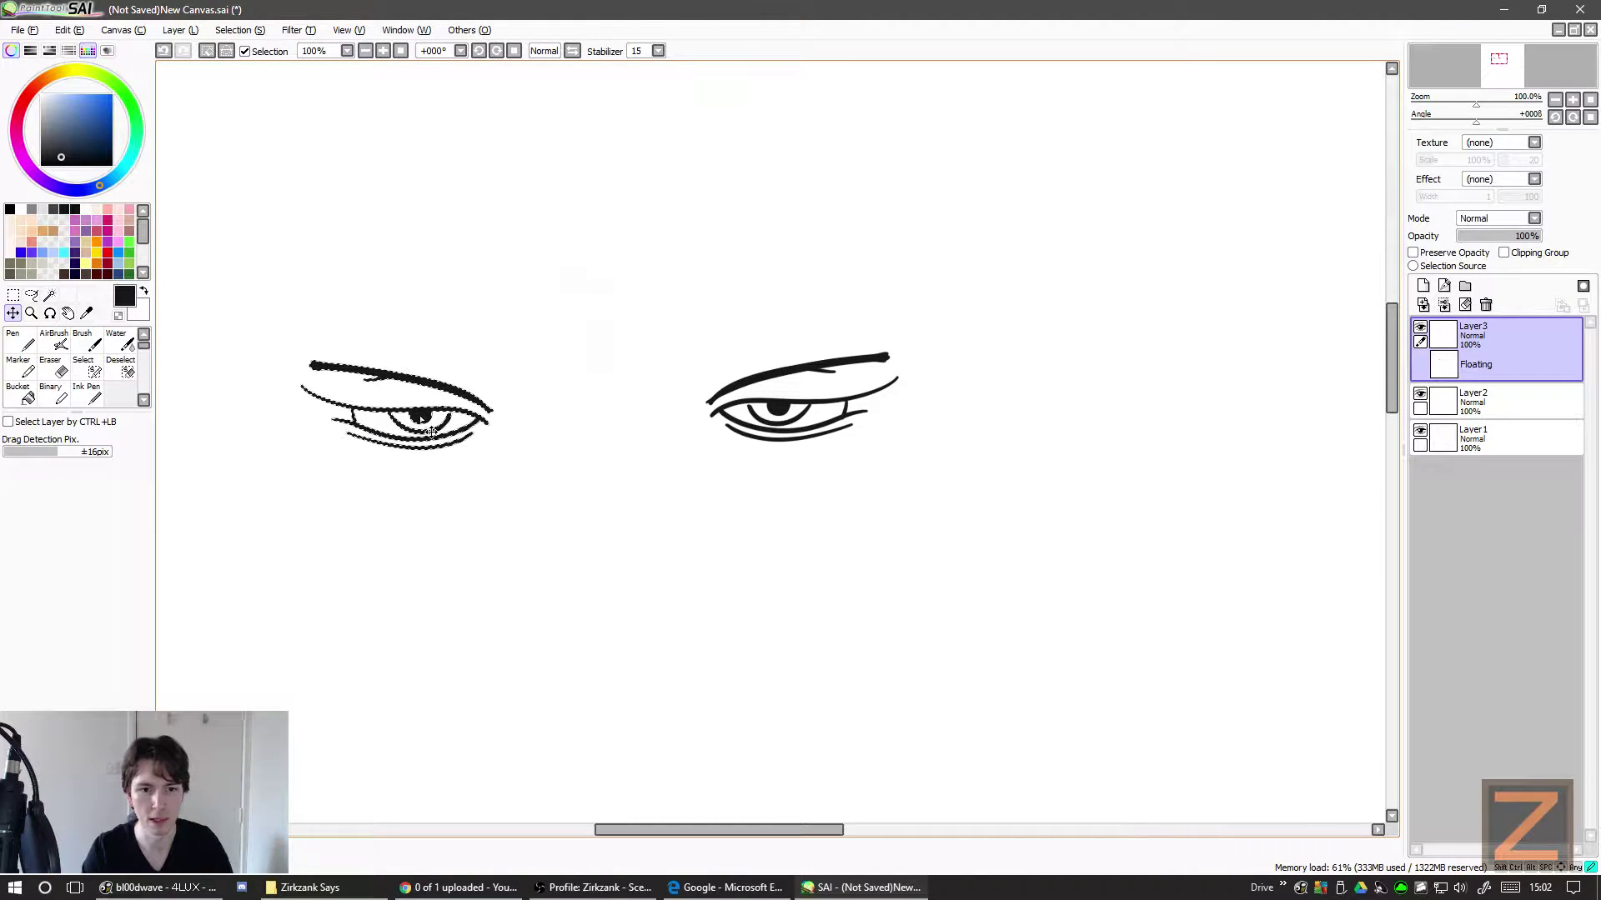
pyautogui.moveTo(433, 425); pyautogui.dragTo(491, 432)
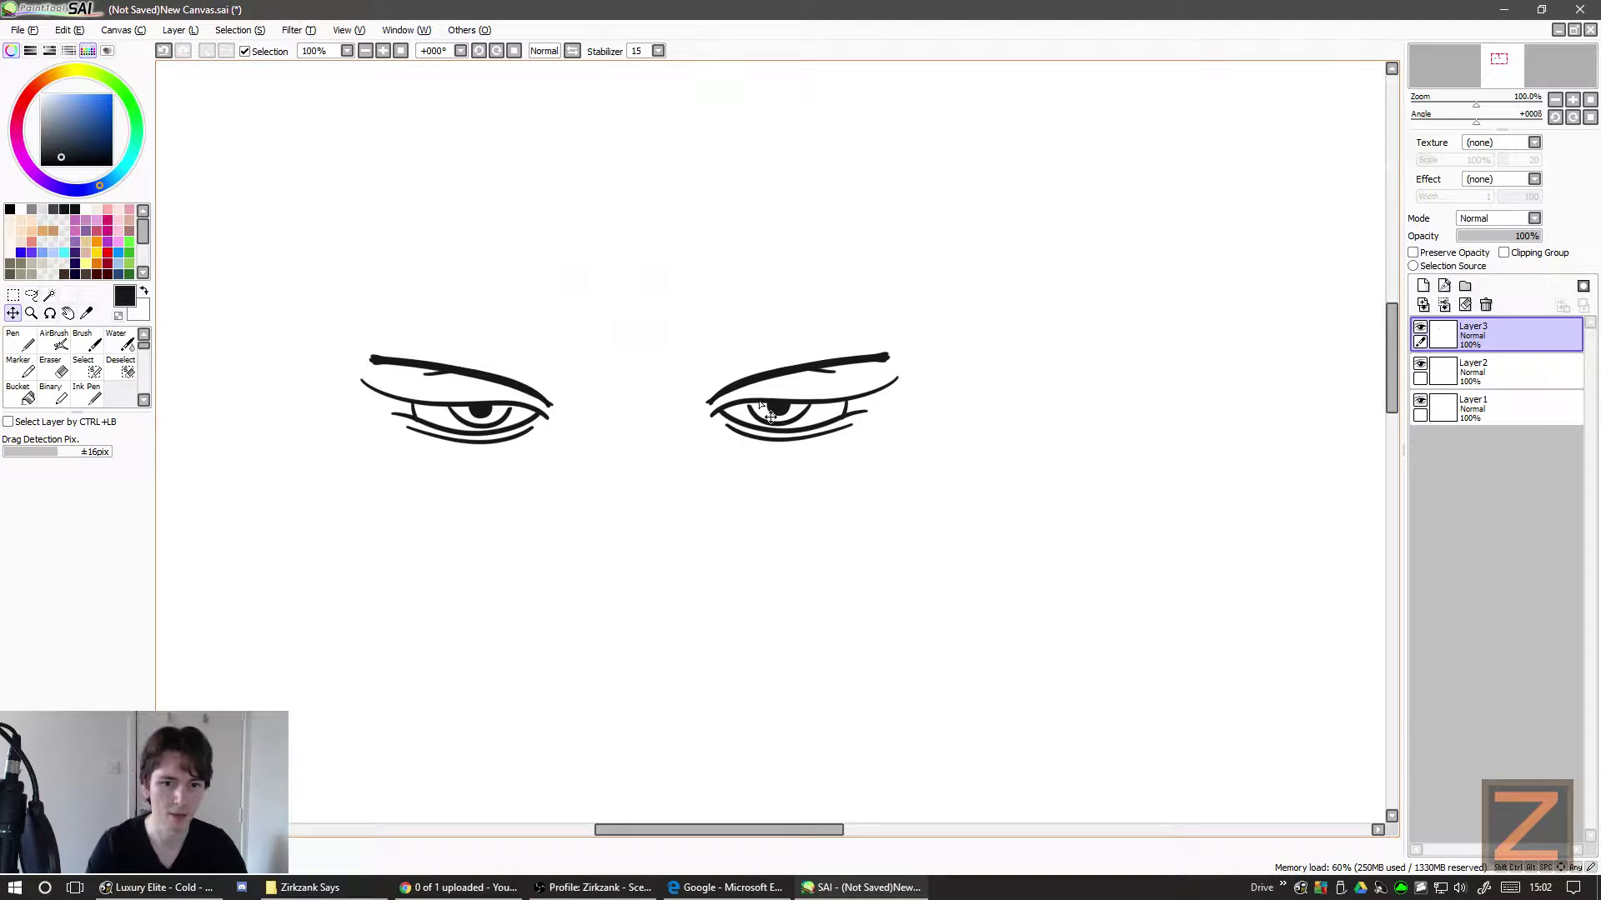
# - Switch back to the Ink Pen, try short curved side lines of a nose below the inner eye corners, and undo them
pyautogui.moveTo(678, 828); pyautogui.dragTo(644, 827)
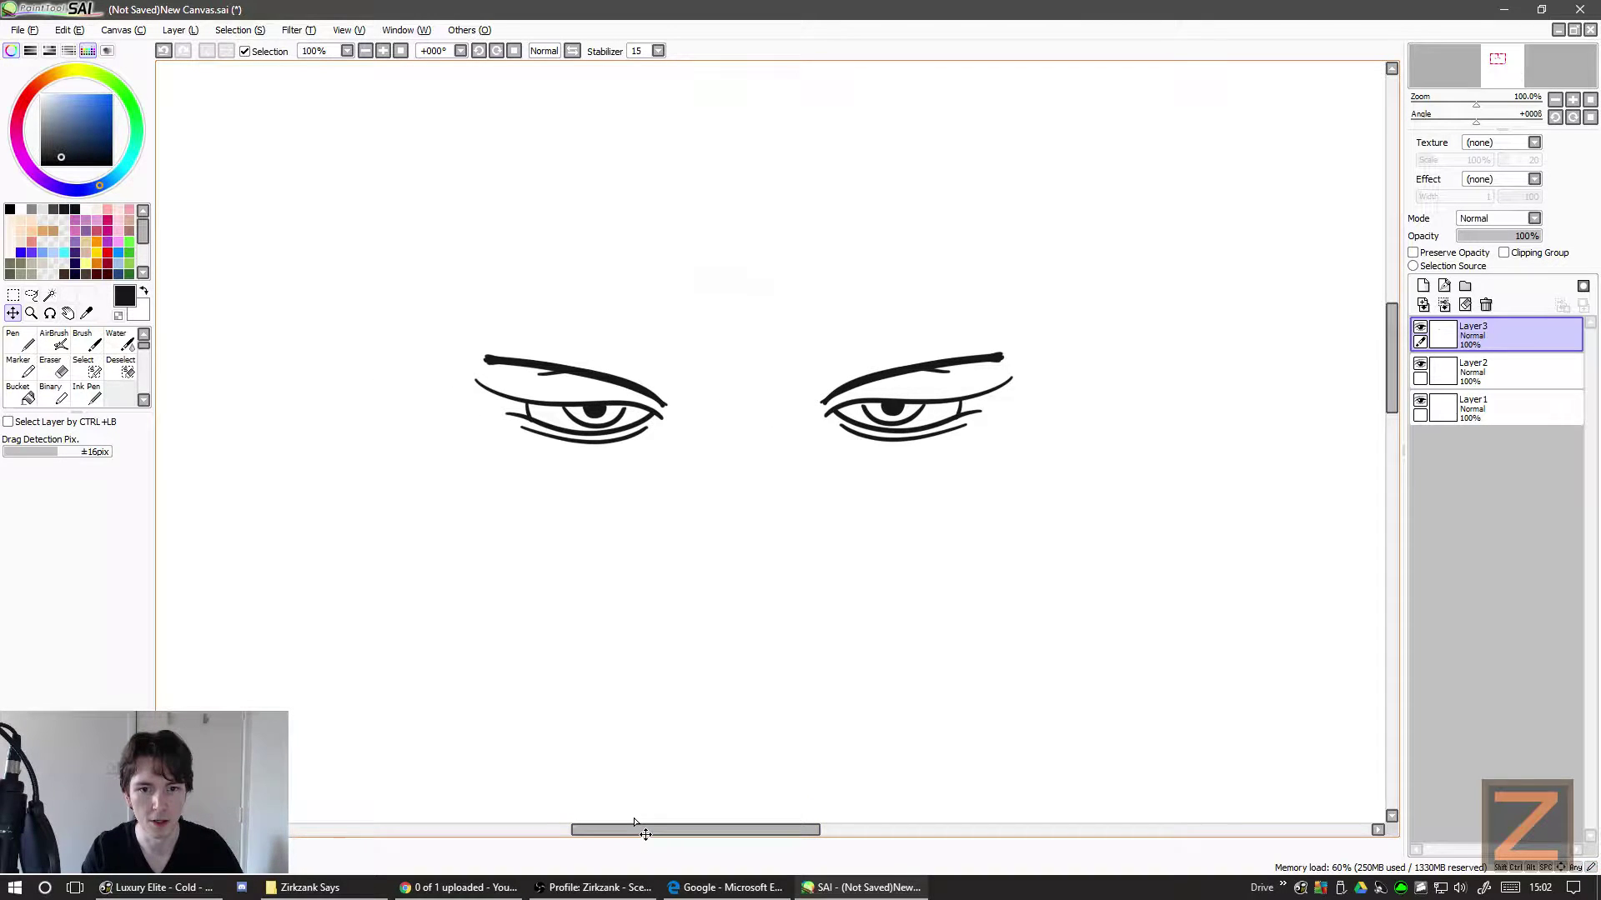
pyautogui.click(95, 397)
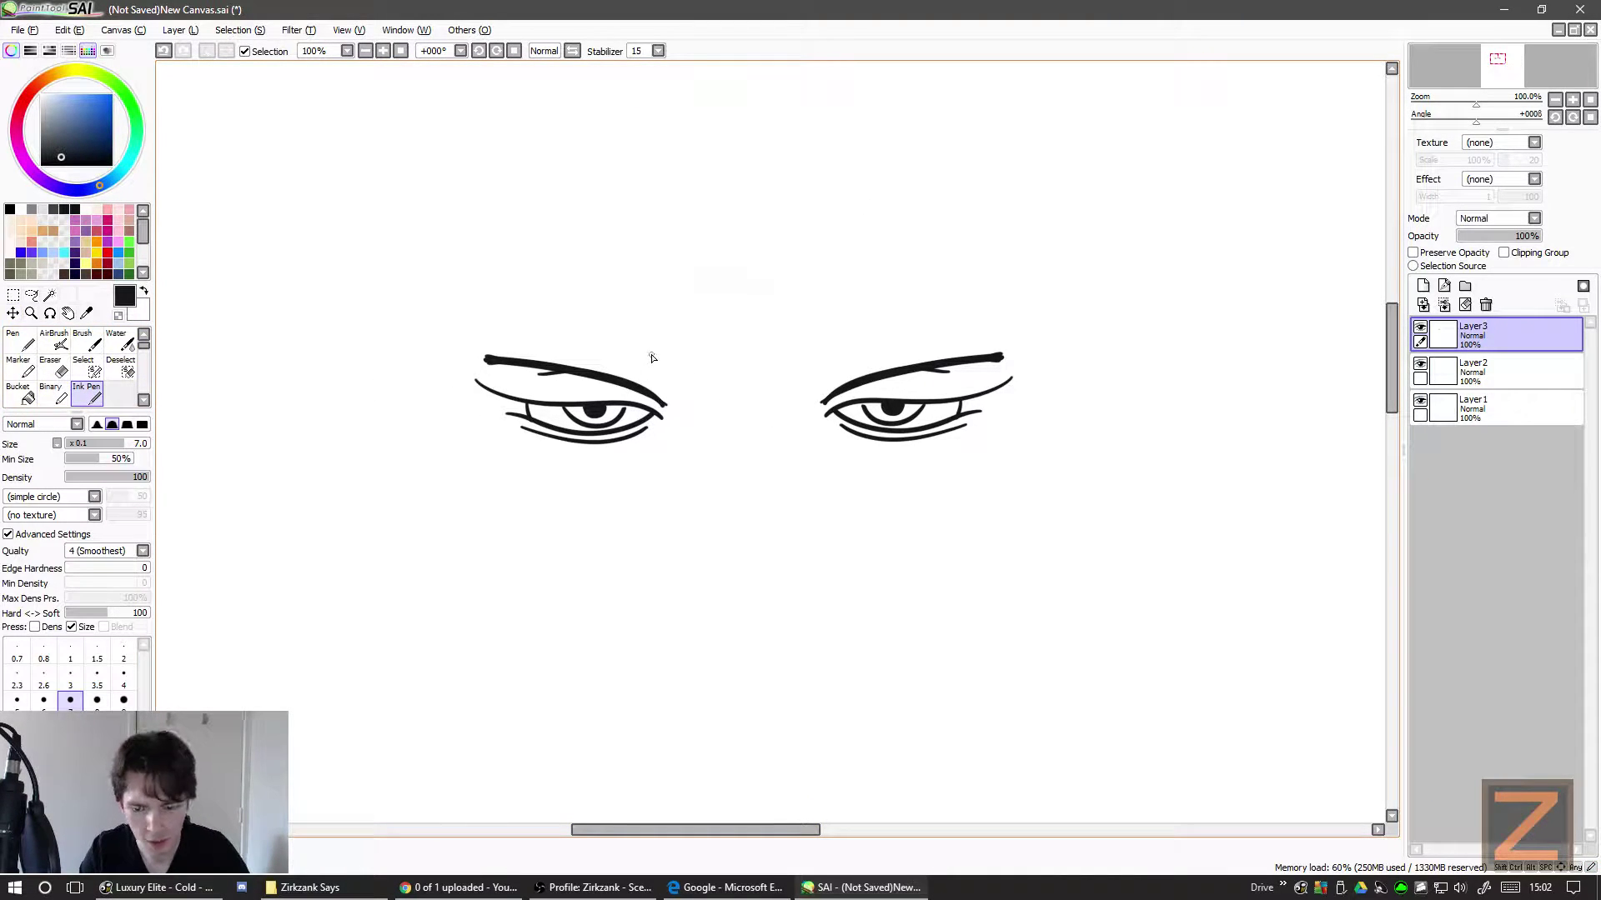
pyautogui.moveTo(677, 487); pyautogui.dragTo(651, 575)
pyautogui.hotkey('ctrl', 'z')
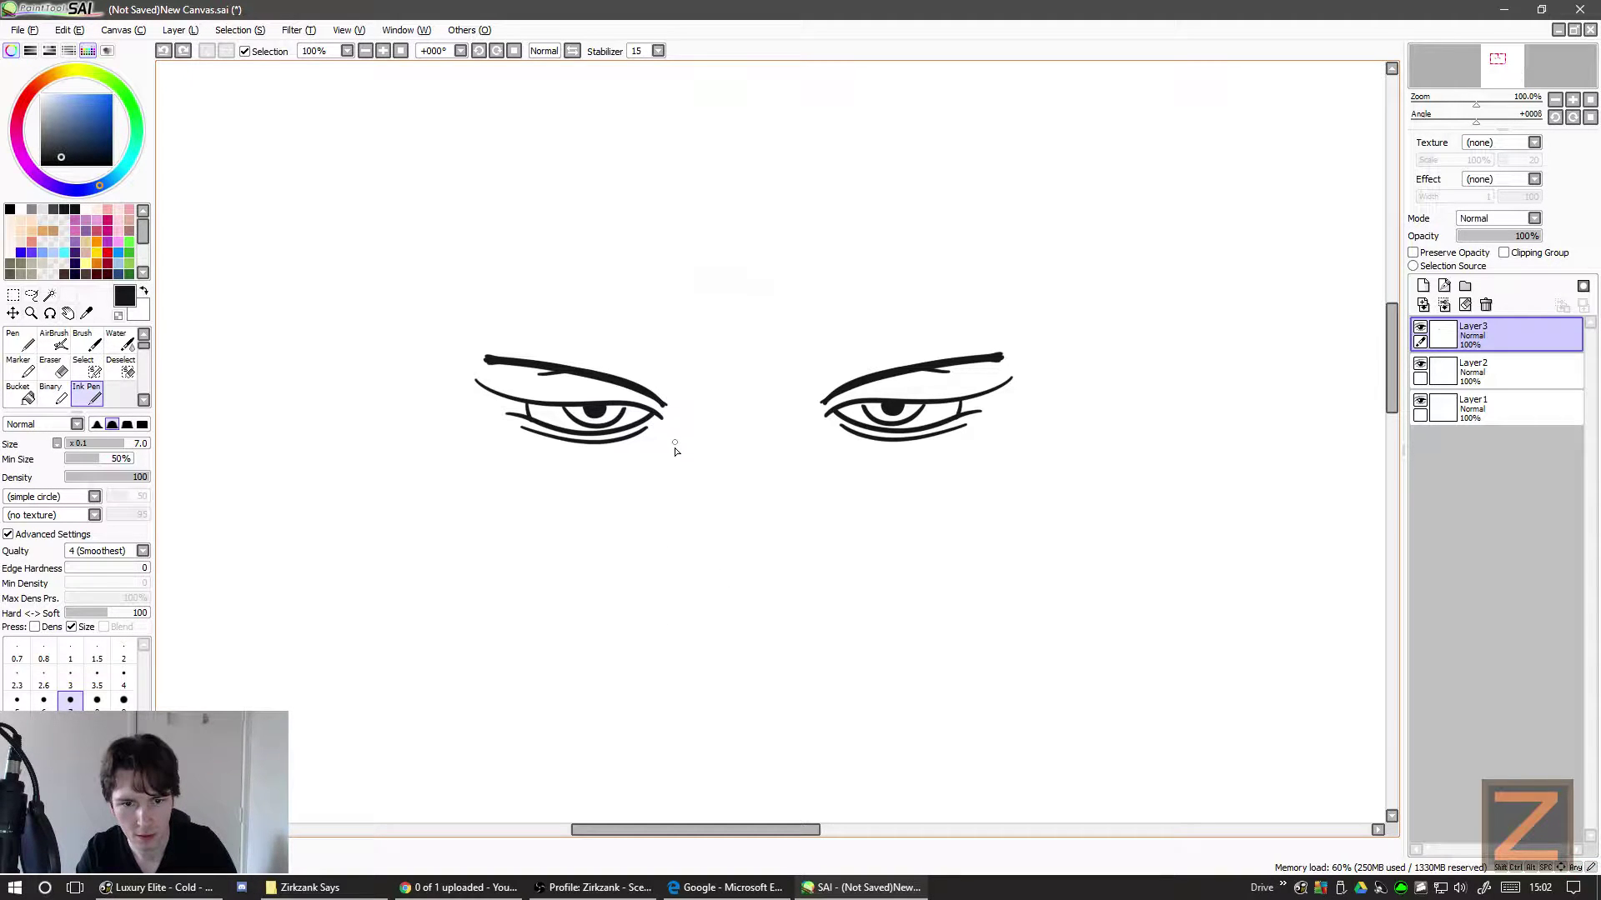
pyautogui.moveTo(675, 448); pyautogui.dragTo(703, 536)
pyautogui.moveTo(809, 430); pyautogui.dragTo(816, 573)
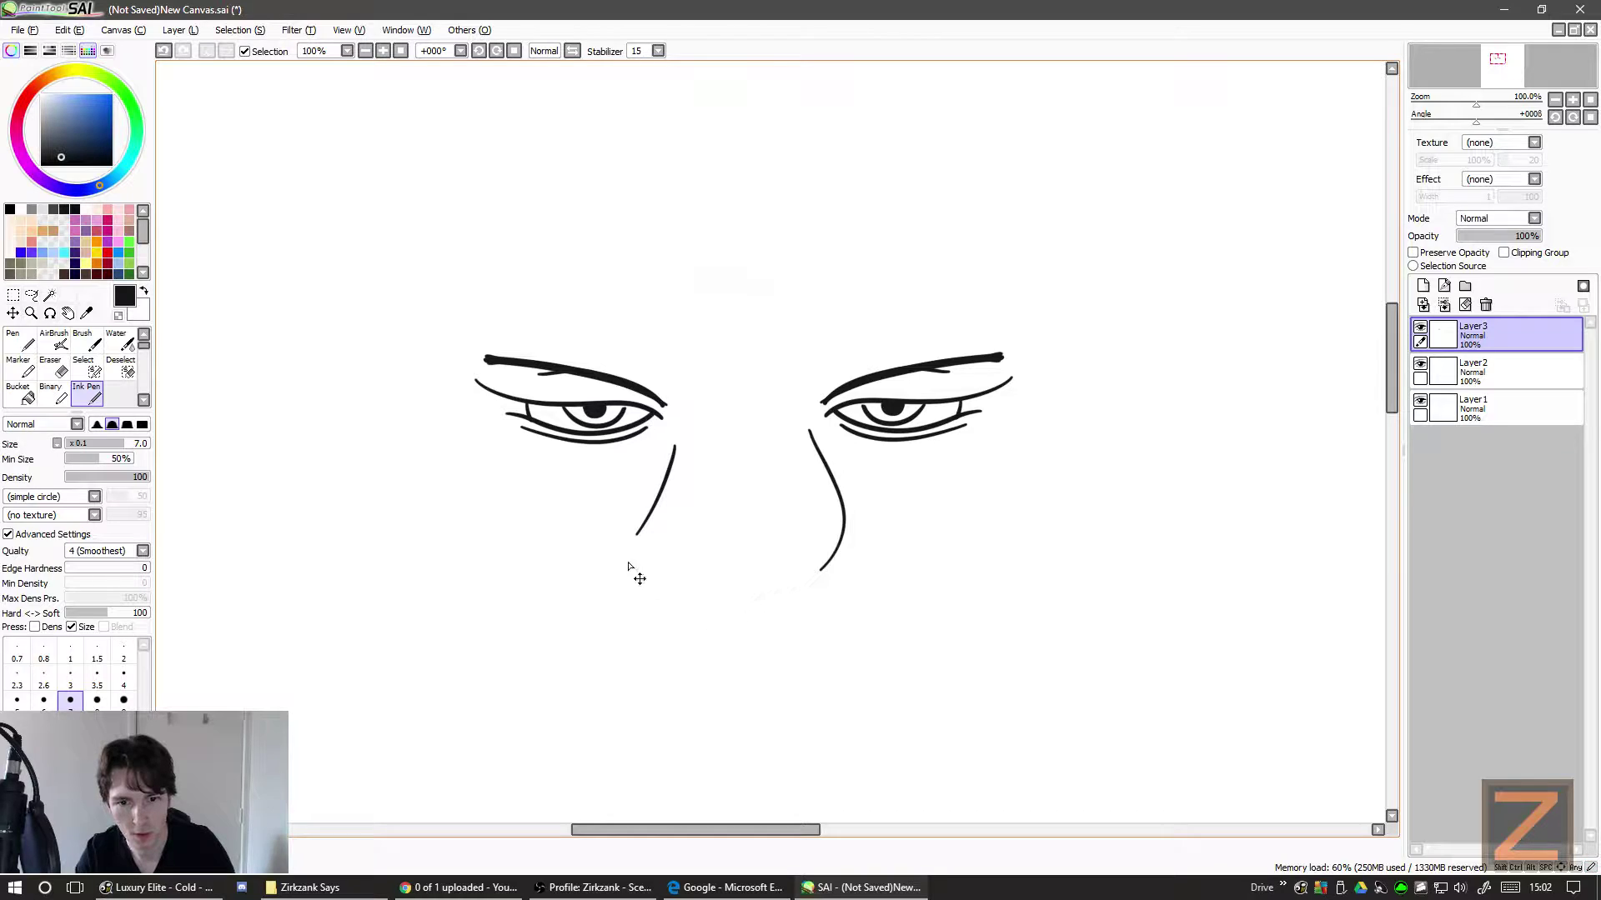
pyautogui.hotkey('ctrl', 'z')
pyautogui.hotkey('ctrl', 'z')
# - Try a wide, rounded nose outline below the eyes, as two curved sides and as one continuous stroke, undoing each attempt
pyautogui.moveTo(669, 465); pyautogui.dragTo(737, 642)
pyautogui.moveTo(828, 465); pyautogui.dragTo(771, 618)
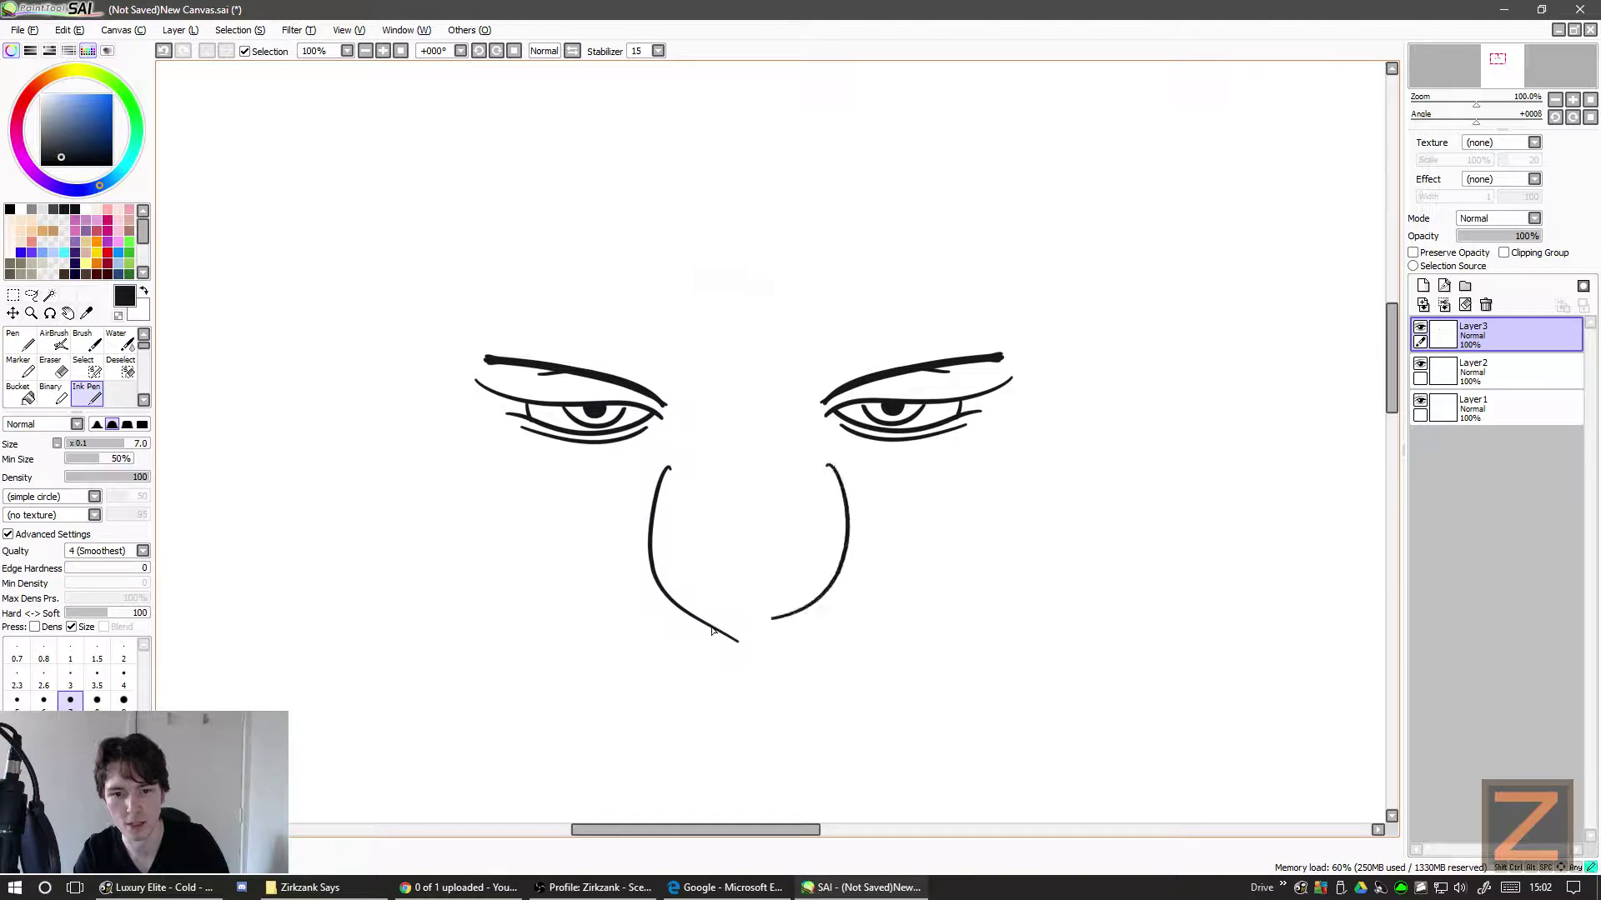
pyautogui.hotkey('ctrl', 'z')
pyautogui.hotkey('ctrl', 'z')
pyautogui.moveTo(669, 454)
pyautogui.mouseDown()
pyautogui.moveTo(635, 619)
pyautogui.moveTo(821, 551)
pyautogui.mouseUp()
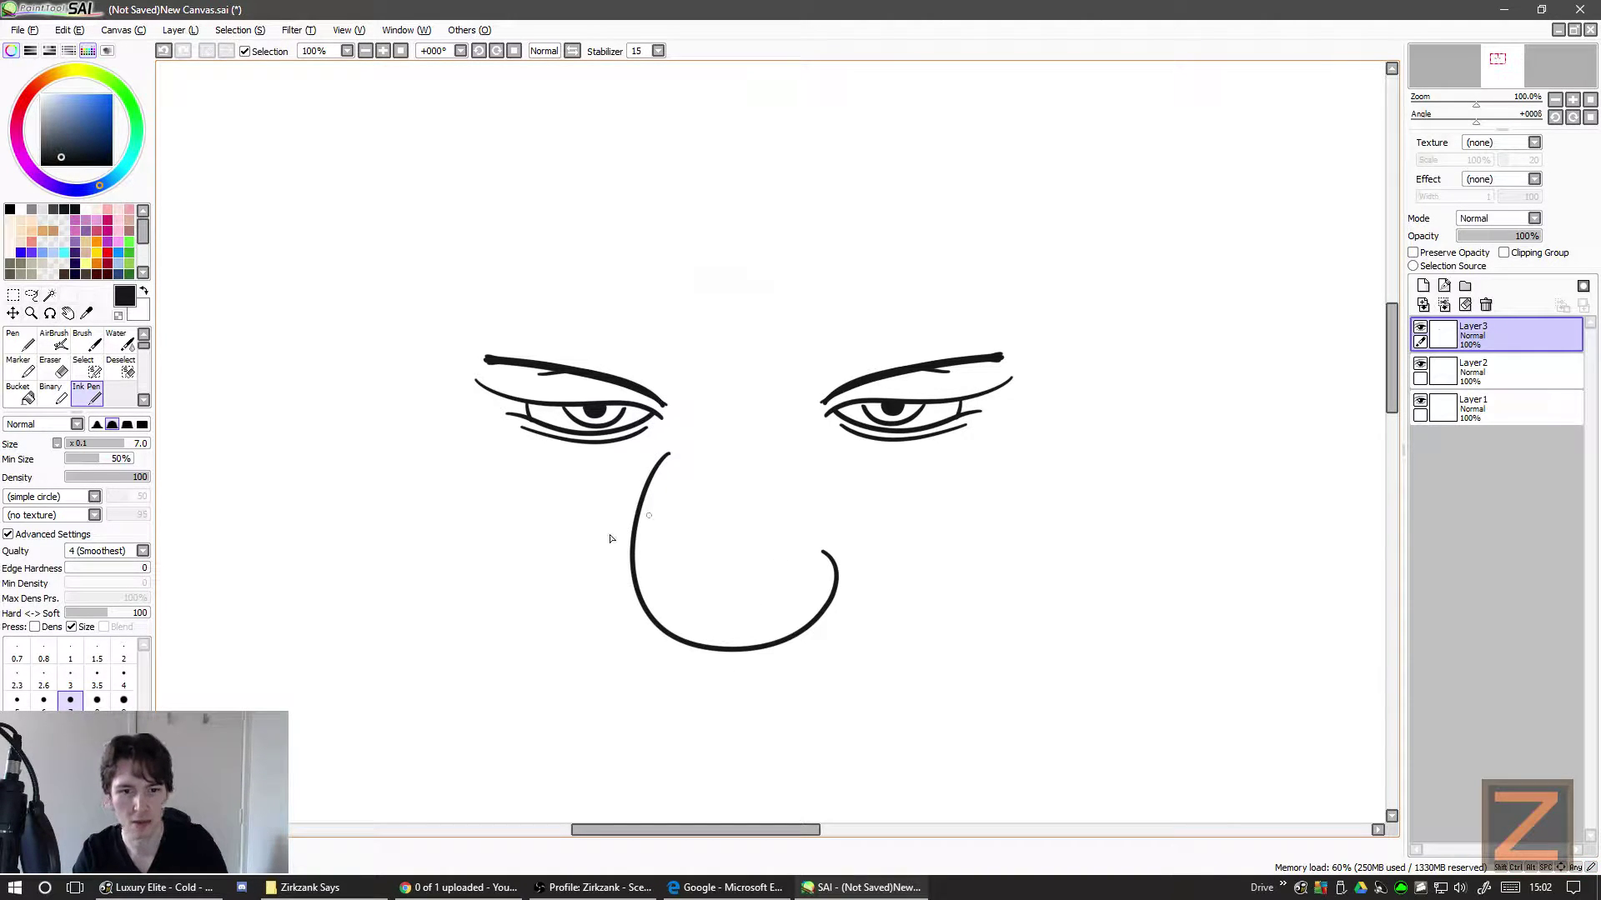
pyautogui.hotkey('ctrl', 'z')
pyautogui.moveTo(642, 448)
pyautogui.mouseDown()
pyautogui.moveTo(700, 600)
pyautogui.moveTo(838, 638)
pyautogui.mouseUp()
pyautogui.hotkey('ctrl', 'z')
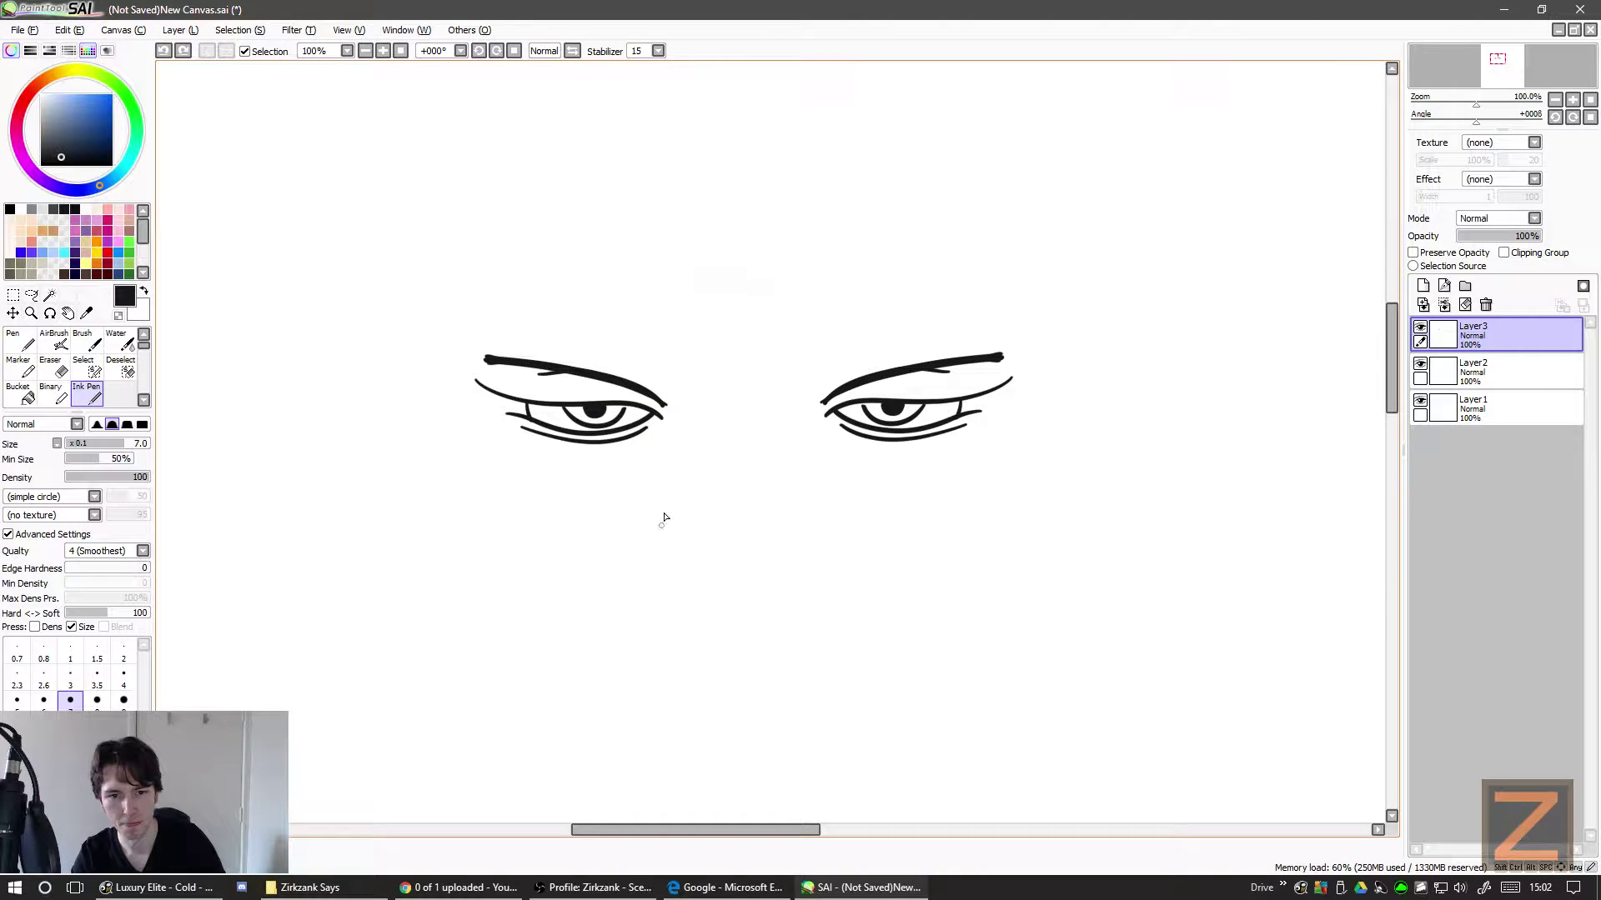
# - Try pointed nose profiles in single strokes between the eyes, facing left and right, and undo each one
pyautogui.moveTo(671, 467)
pyautogui.mouseDown()
pyautogui.moveTo(609, 601)
pyautogui.moveTo(849, 577)
pyautogui.moveTo(840, 609)
pyautogui.mouseUp()
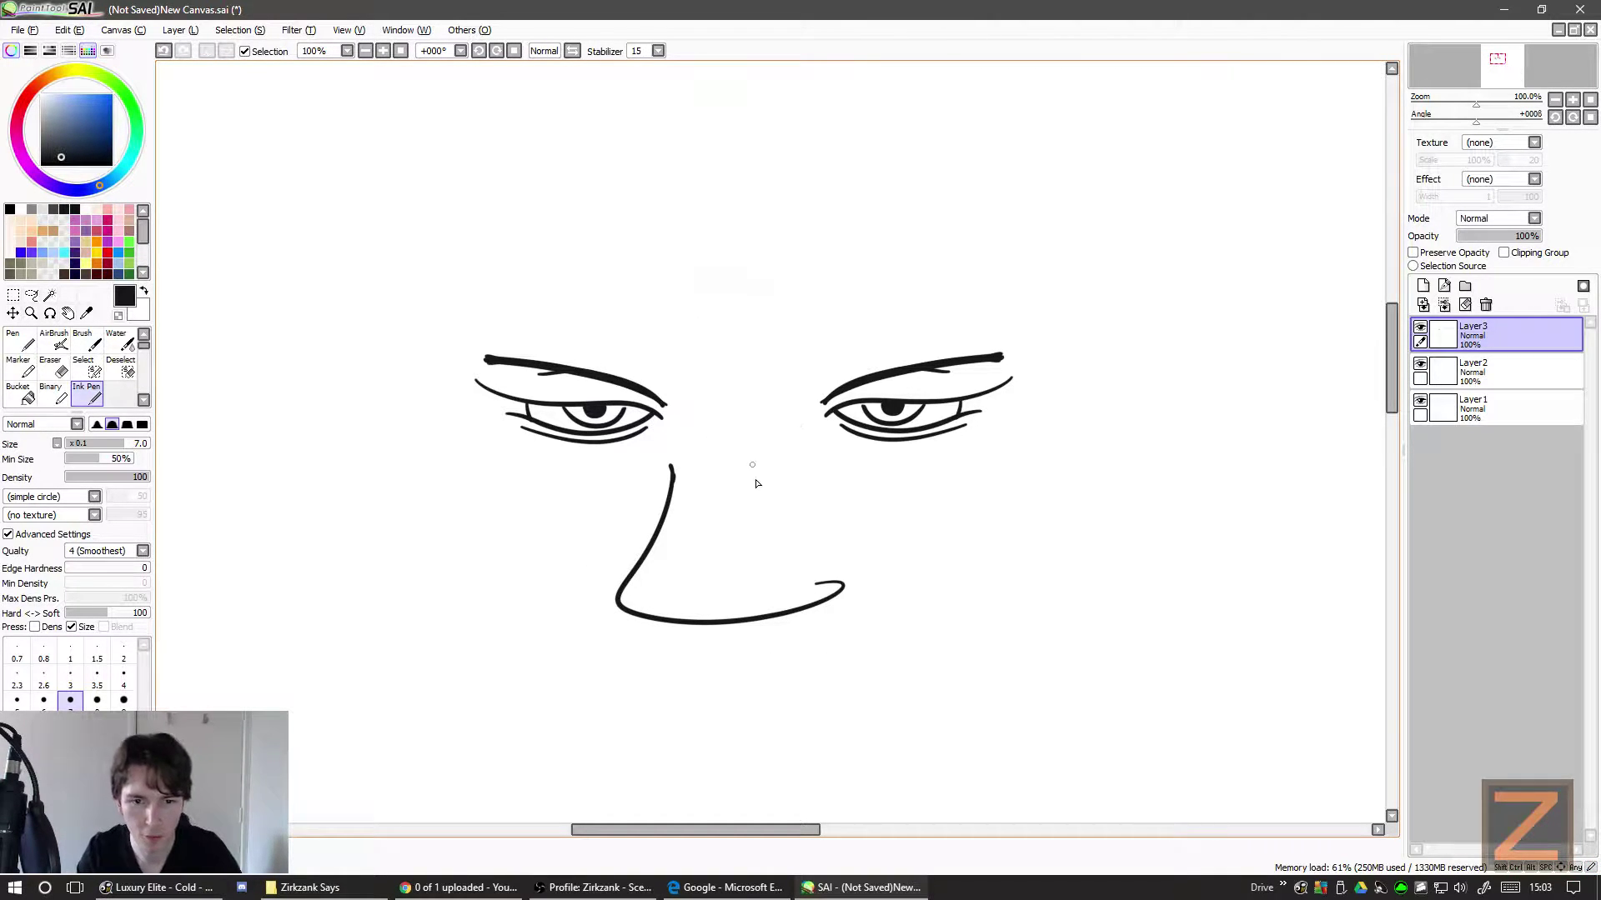
pyautogui.hotkey('ctrl', 'z')
pyautogui.moveTo(751, 423)
pyautogui.mouseDown()
pyautogui.moveTo(703, 574)
pyautogui.moveTo(807, 617)
pyautogui.mouseUp()
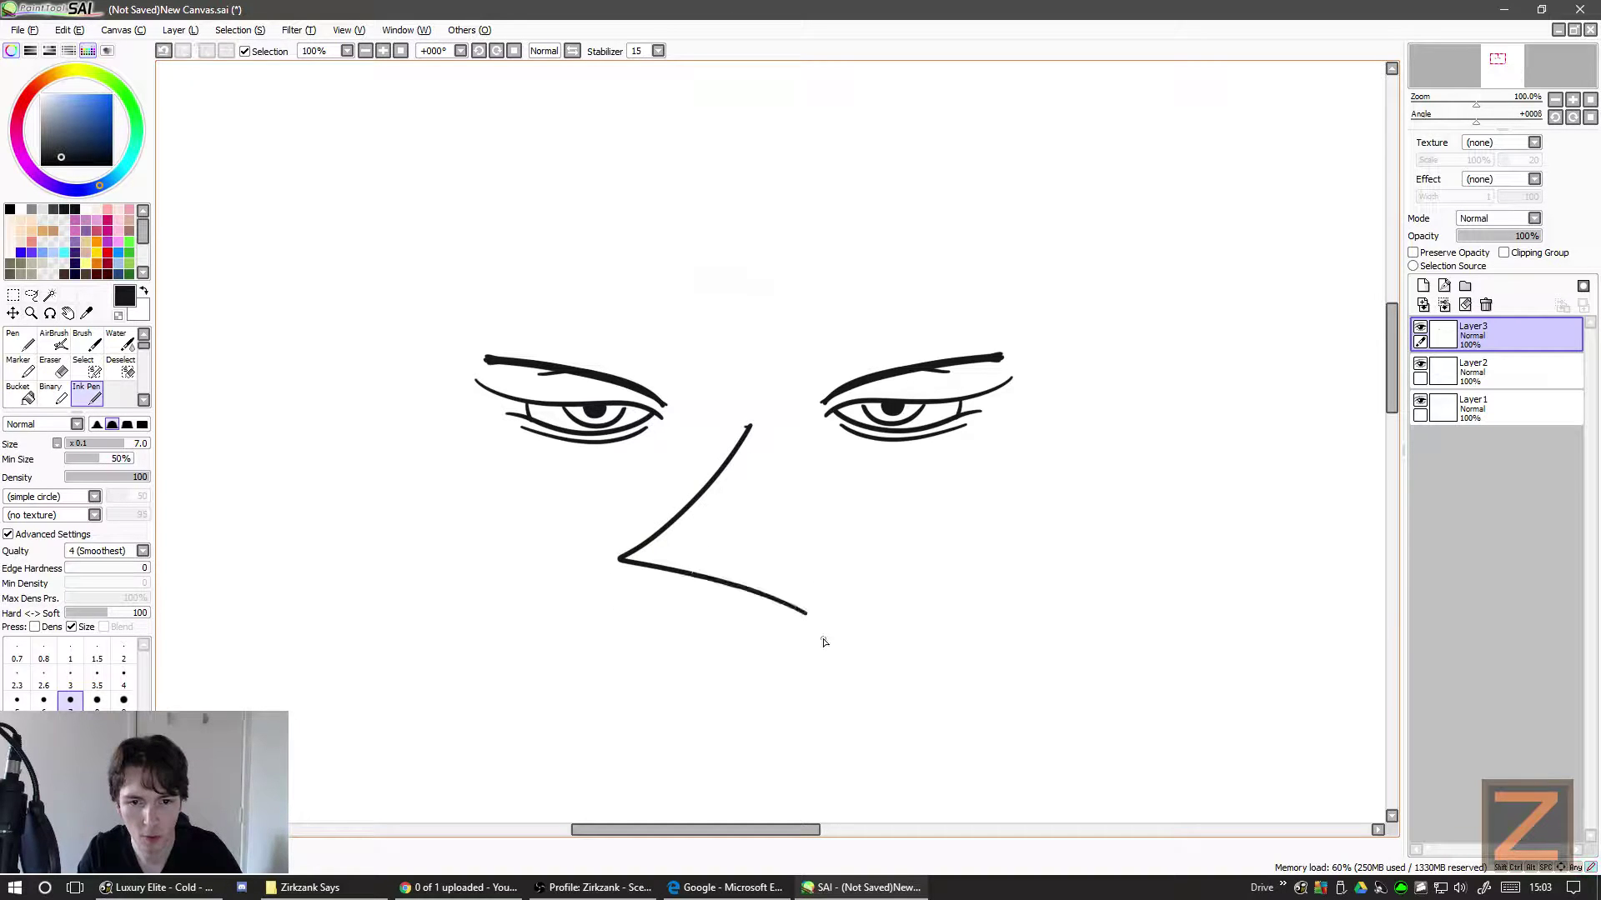
pyautogui.hotkey('ctrl', 'z')
pyautogui.moveTo(735, 447)
pyautogui.mouseDown()
pyautogui.moveTo(593, 545)
pyautogui.moveTo(719, 651)
pyautogui.mouseUp()
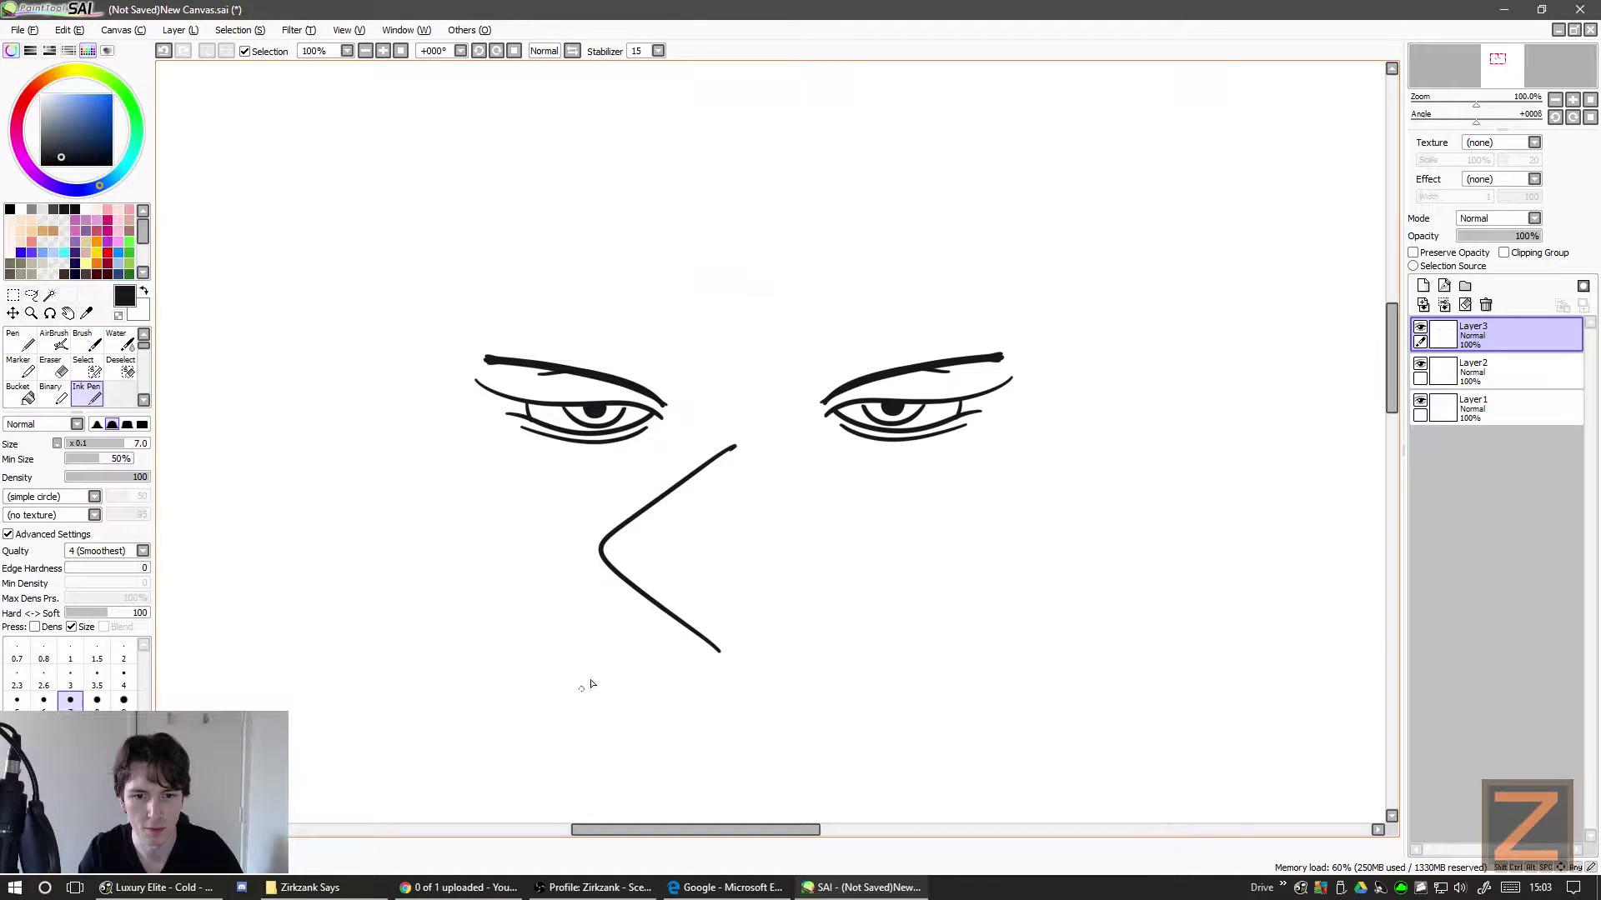
pyautogui.hotkey('ctrl', 'z')
pyautogui.moveTo(721, 446); pyautogui.dragTo(696, 659)
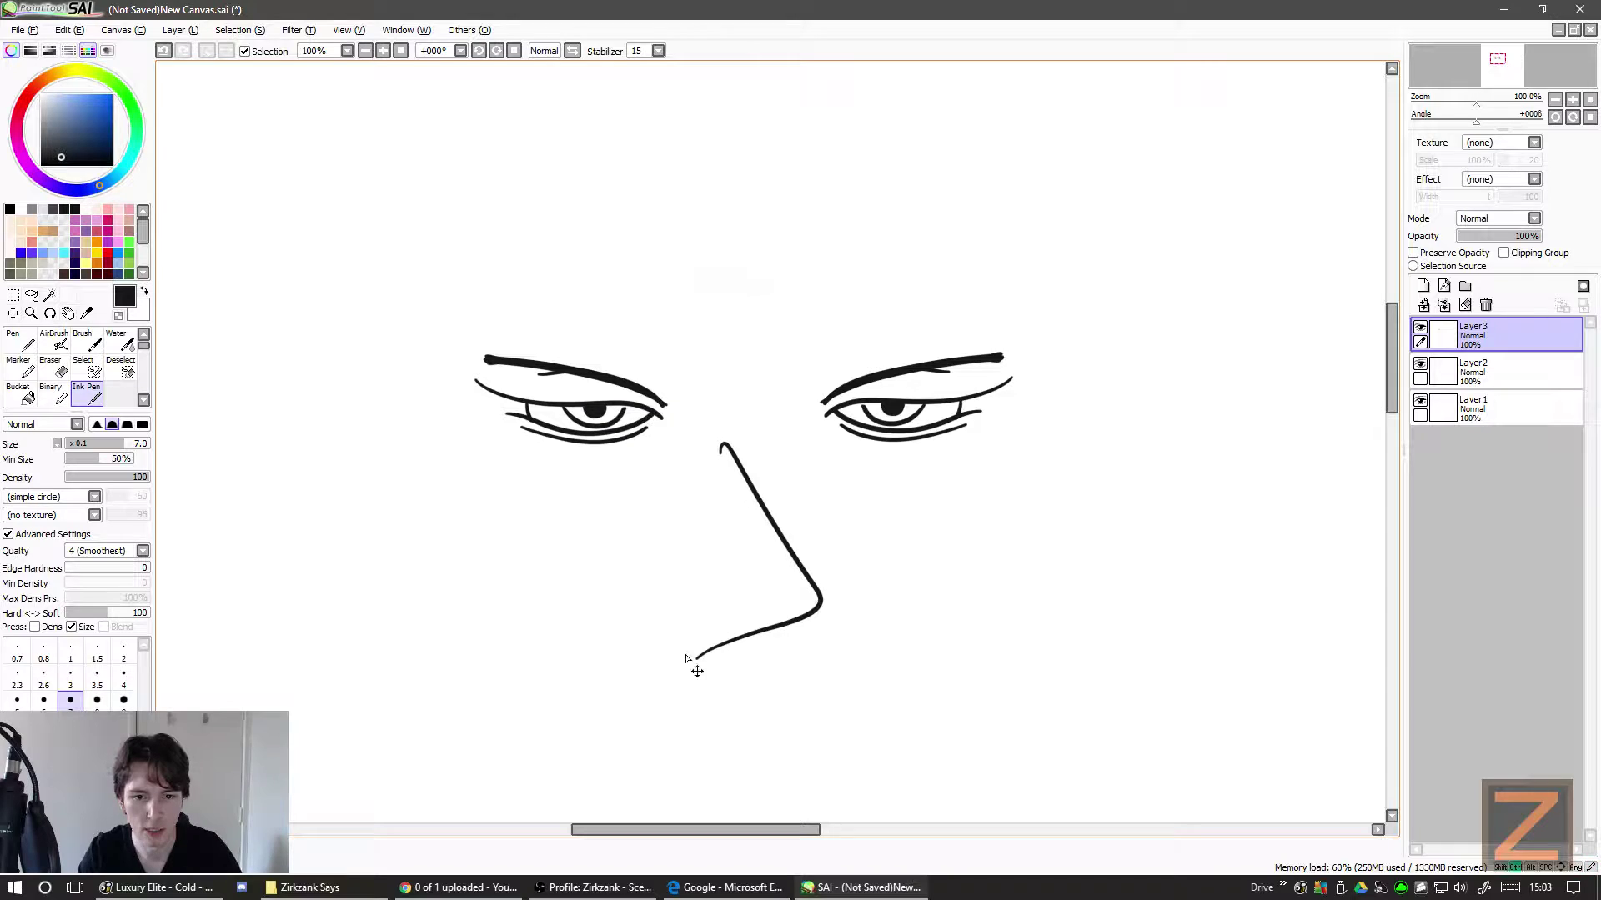
pyautogui.hotkey('ctrl', 'z')
# - Try a nose made of a short bridge line and a nostril wing between the eyes, and undo the strokes
pyautogui.moveTo(766, 464); pyautogui.dragTo(789, 549)
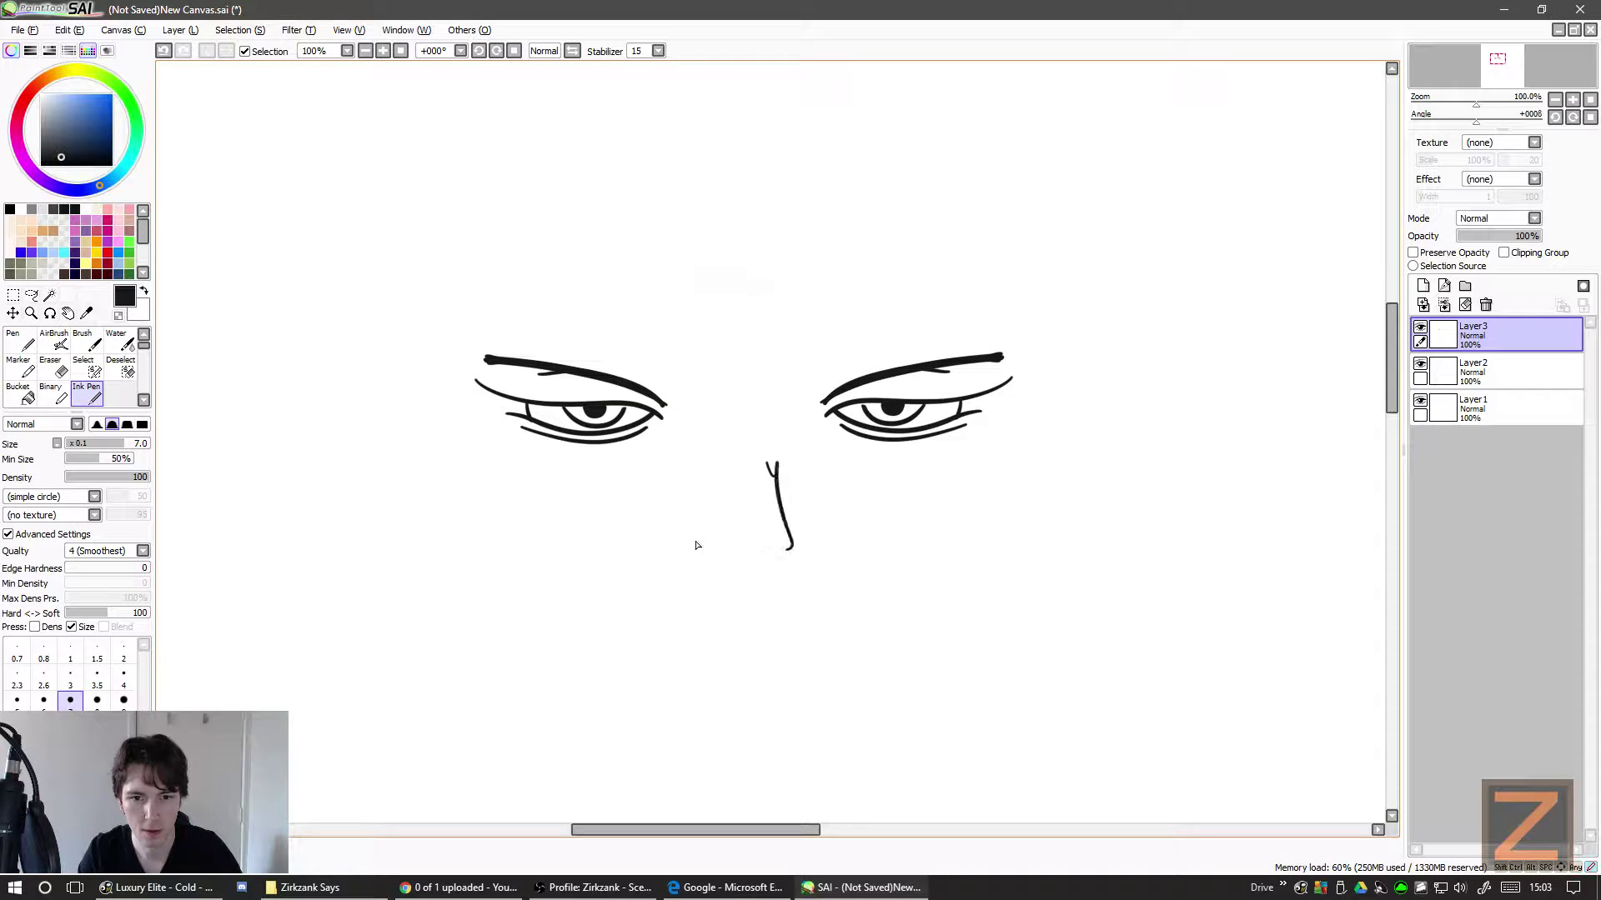
pyautogui.moveTo(681, 531); pyautogui.dragTo(700, 579)
pyautogui.hotkey('ctrl', 'z')
pyautogui.hotkey('ctrl', 'z')
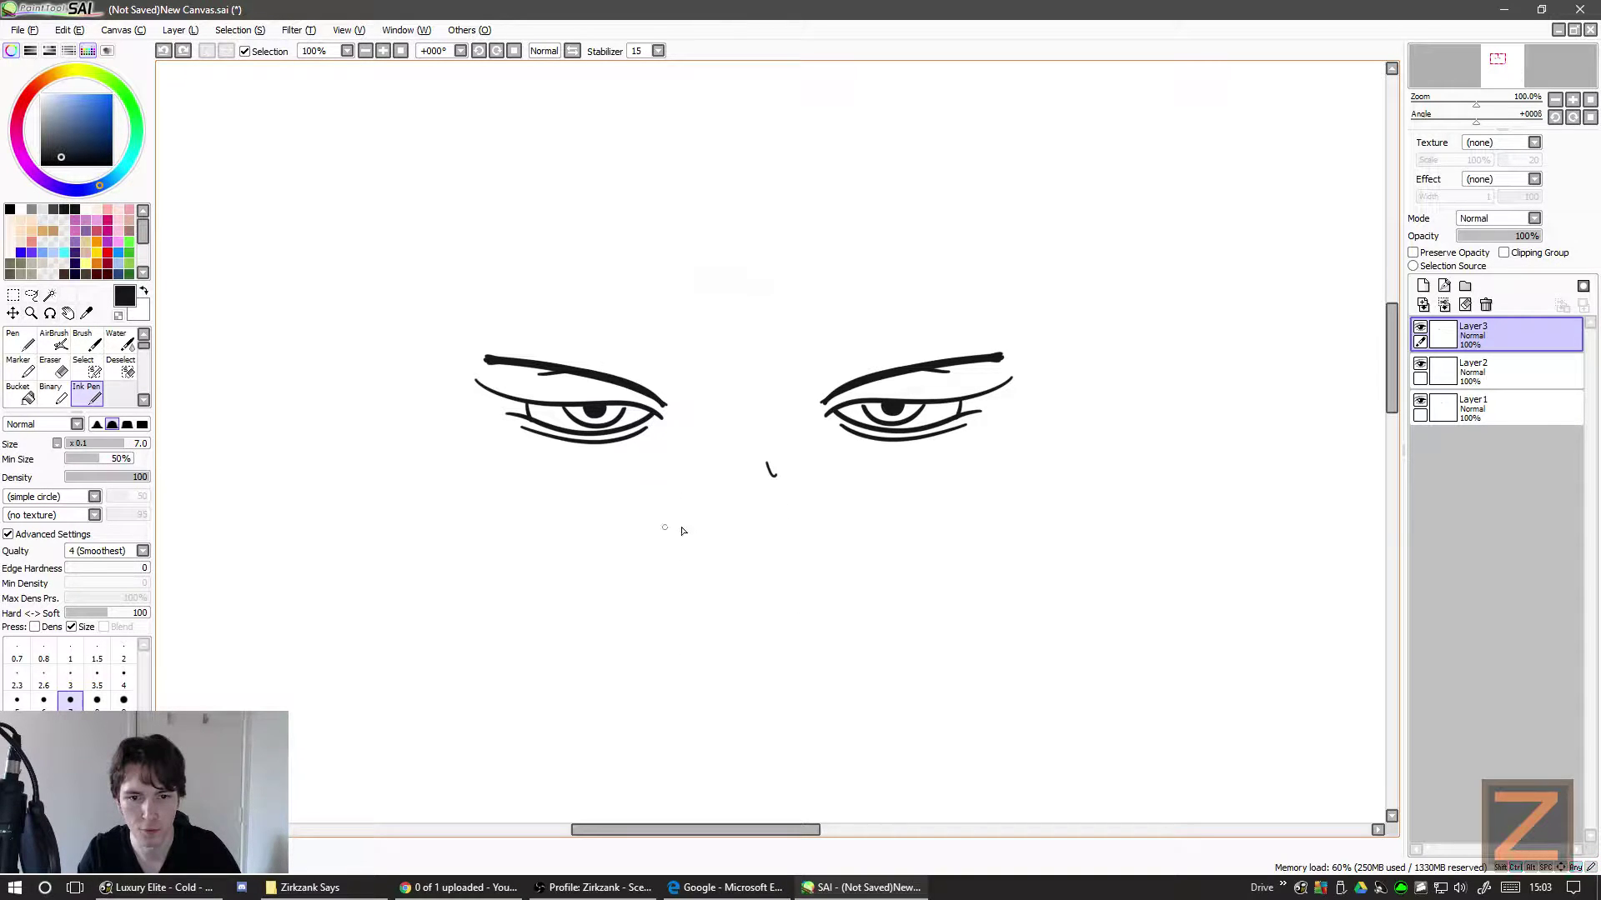
pyautogui.hotkey('ctrl', 'z')
# - Try a front-view nose with two rounded nostril wings, two bridge lines and a dark nostril, and undo all its strokes
pyautogui.moveTo(676, 527); pyautogui.dragTo(692, 567)
pyautogui.moveTo(785, 528); pyautogui.dragTo(752, 591)
pyautogui.moveTo(682, 528); pyautogui.dragTo(707, 446)
pyautogui.moveTo(789, 531); pyautogui.dragTo(775, 461)
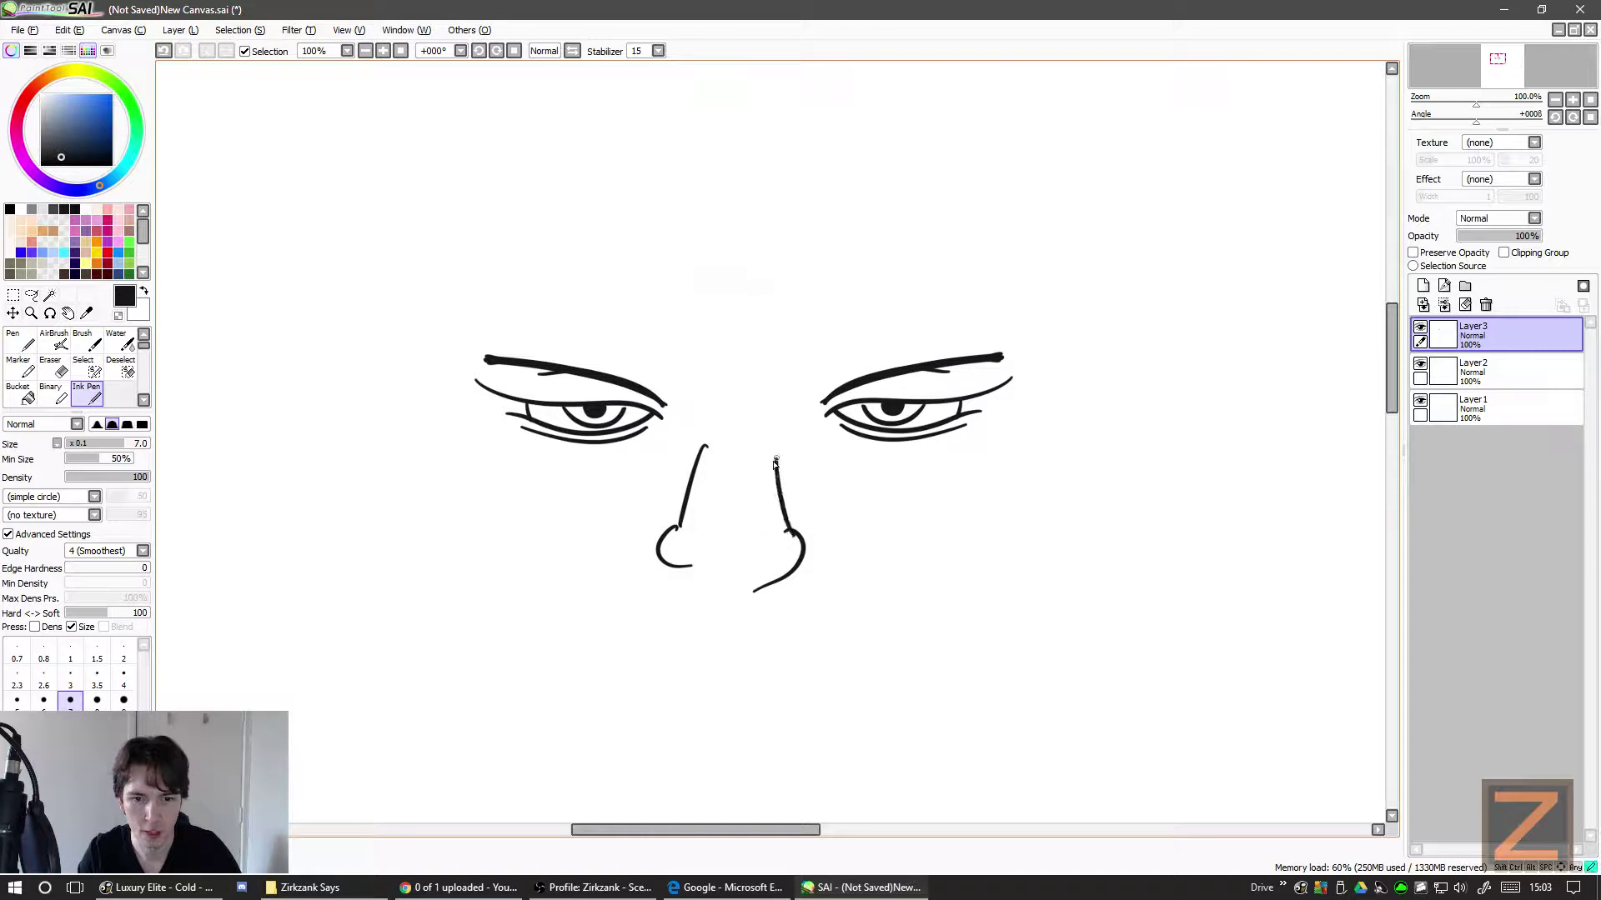
pyautogui.moveTo(777, 562); pyautogui.dragTo(776, 568)
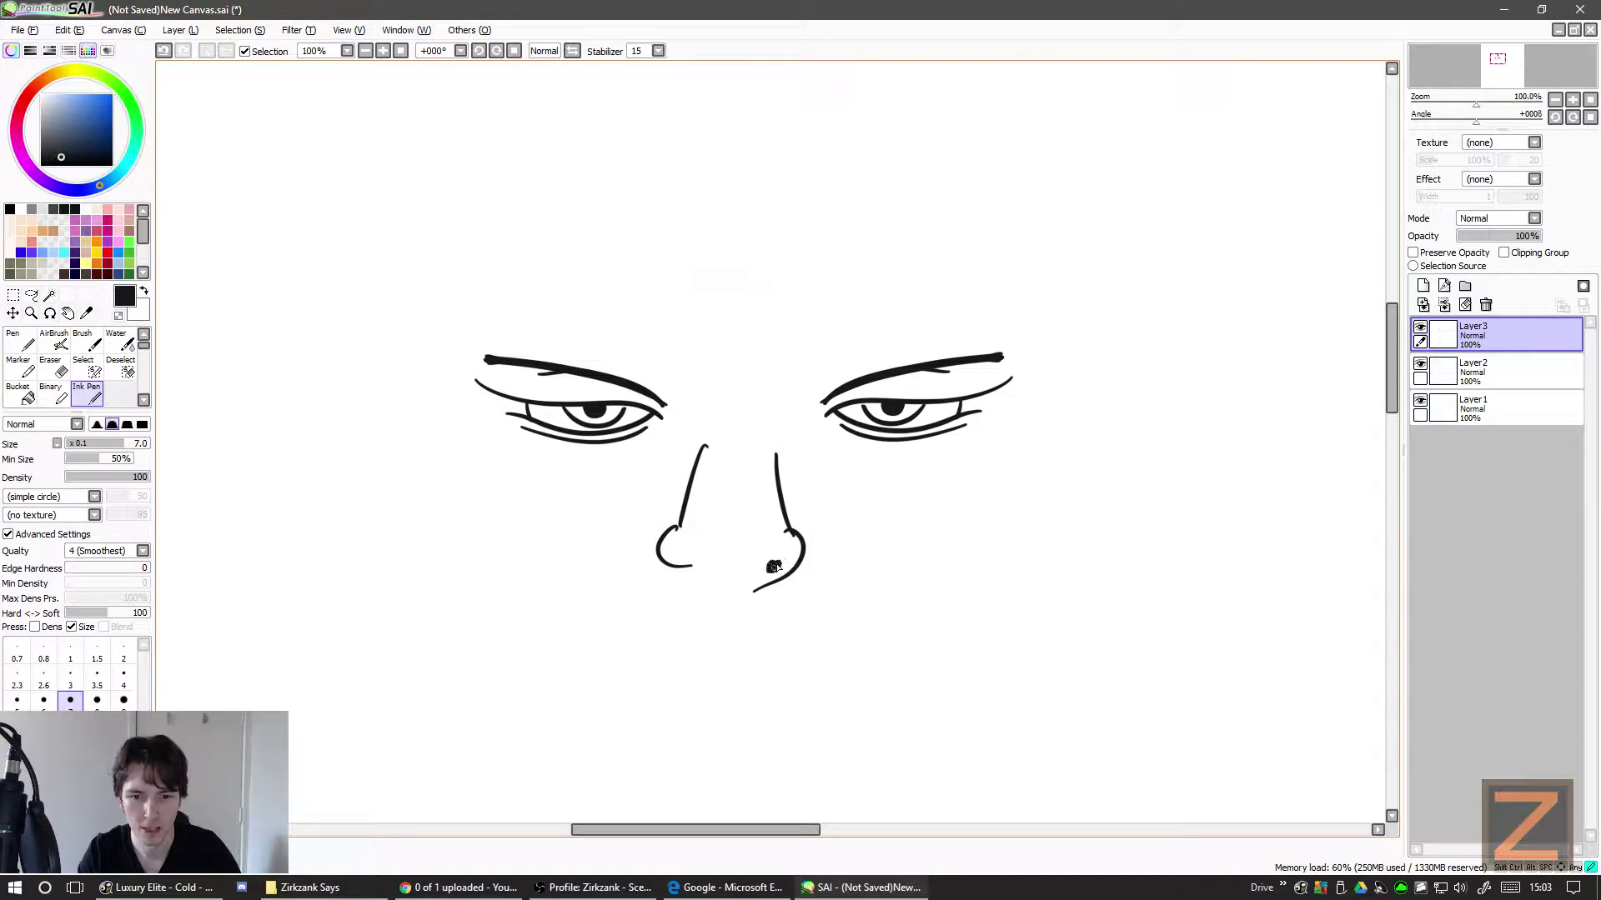
pyautogui.hotkey('ctrl', 'z')
pyautogui.hotkey('ctrl', 'z')
pyautogui.hotkey('ctrl', 'z')
pyautogui.hotkey('ctrl', 'z')
pyautogui.hotkey('ctrl', 'z')
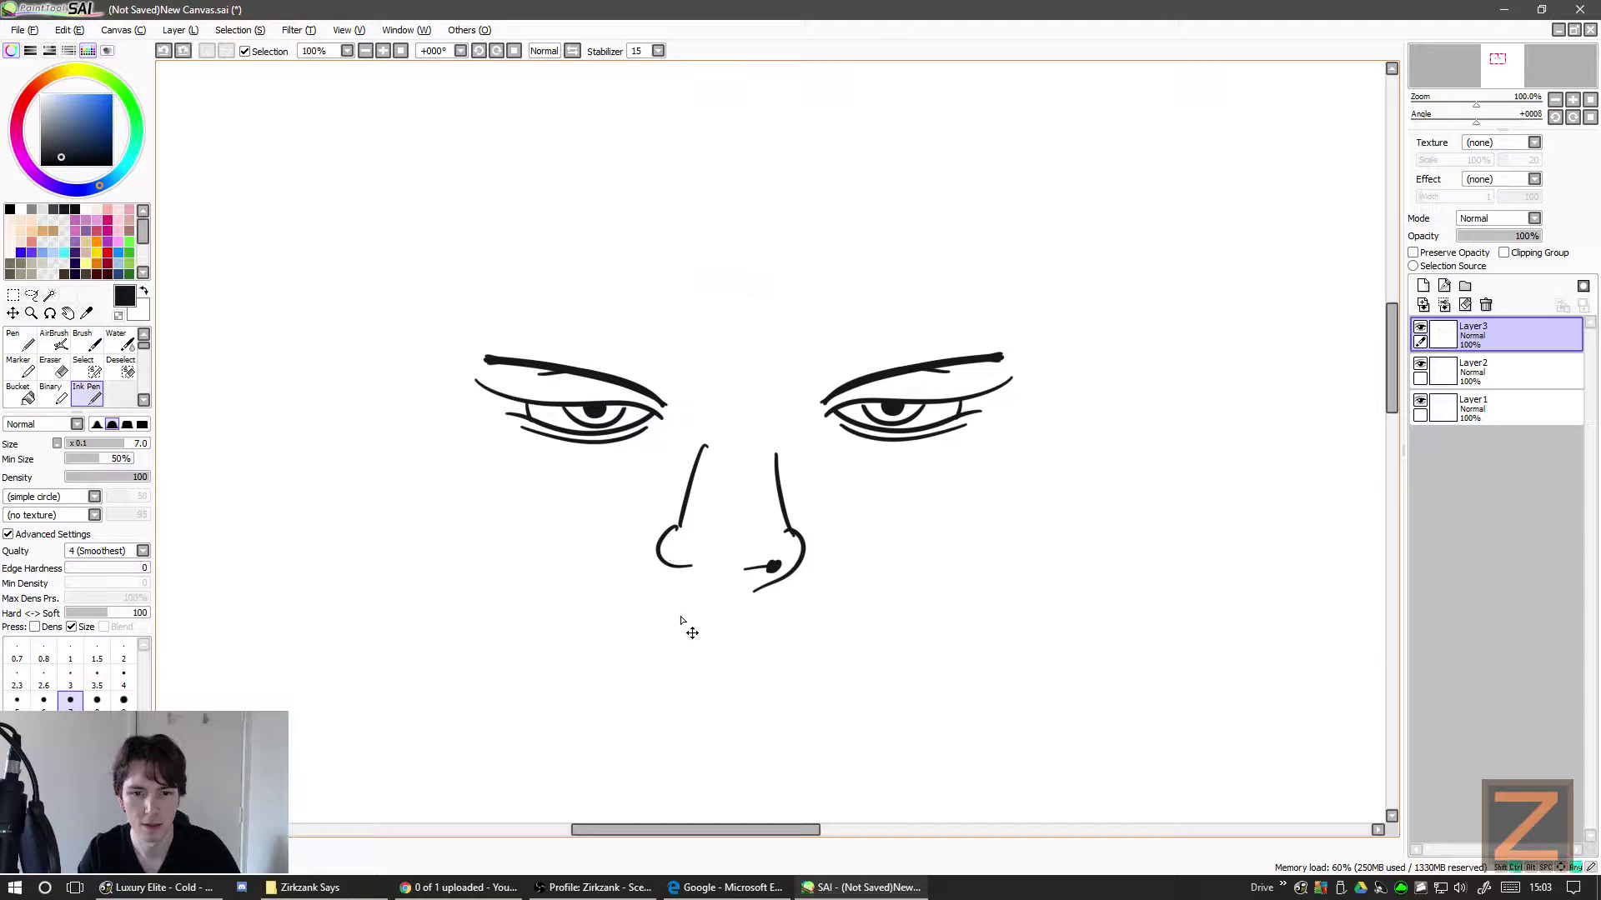
pyautogui.hotkey('ctrl', 'z')
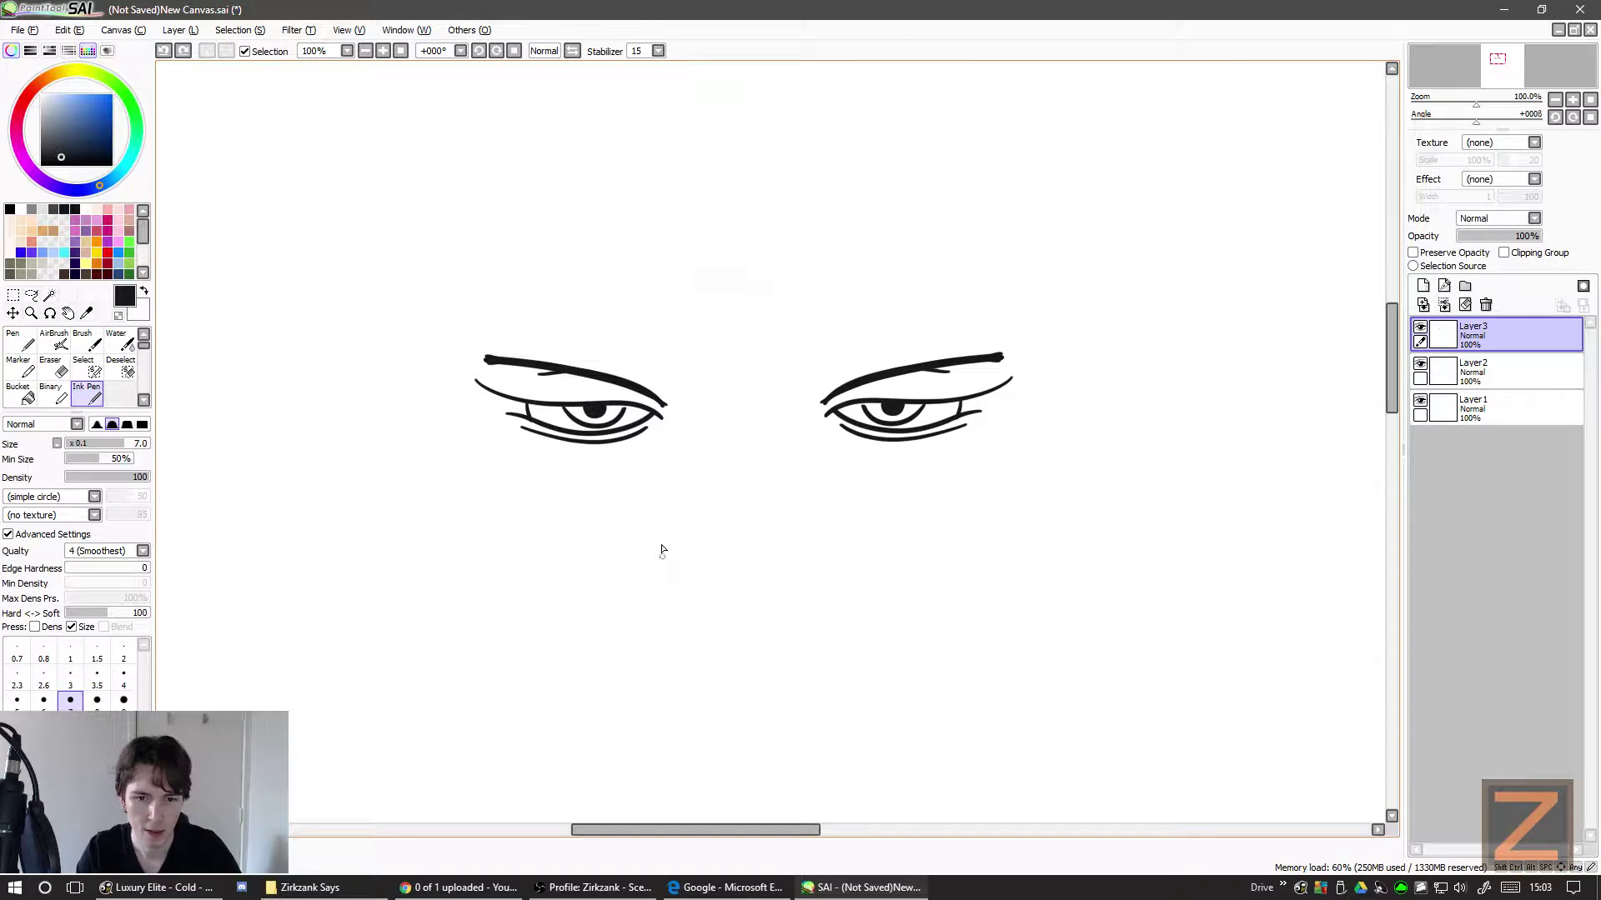
# - Try small nostril wing curves and shallow upward-curving arcs as a simplified nose base, undoing each stroke
pyautogui.moveTo(659, 536); pyautogui.dragTo(671, 591)
pyautogui.hotkey('ctrl', 'z')
pyautogui.moveTo(792, 536); pyautogui.dragTo(741, 581)
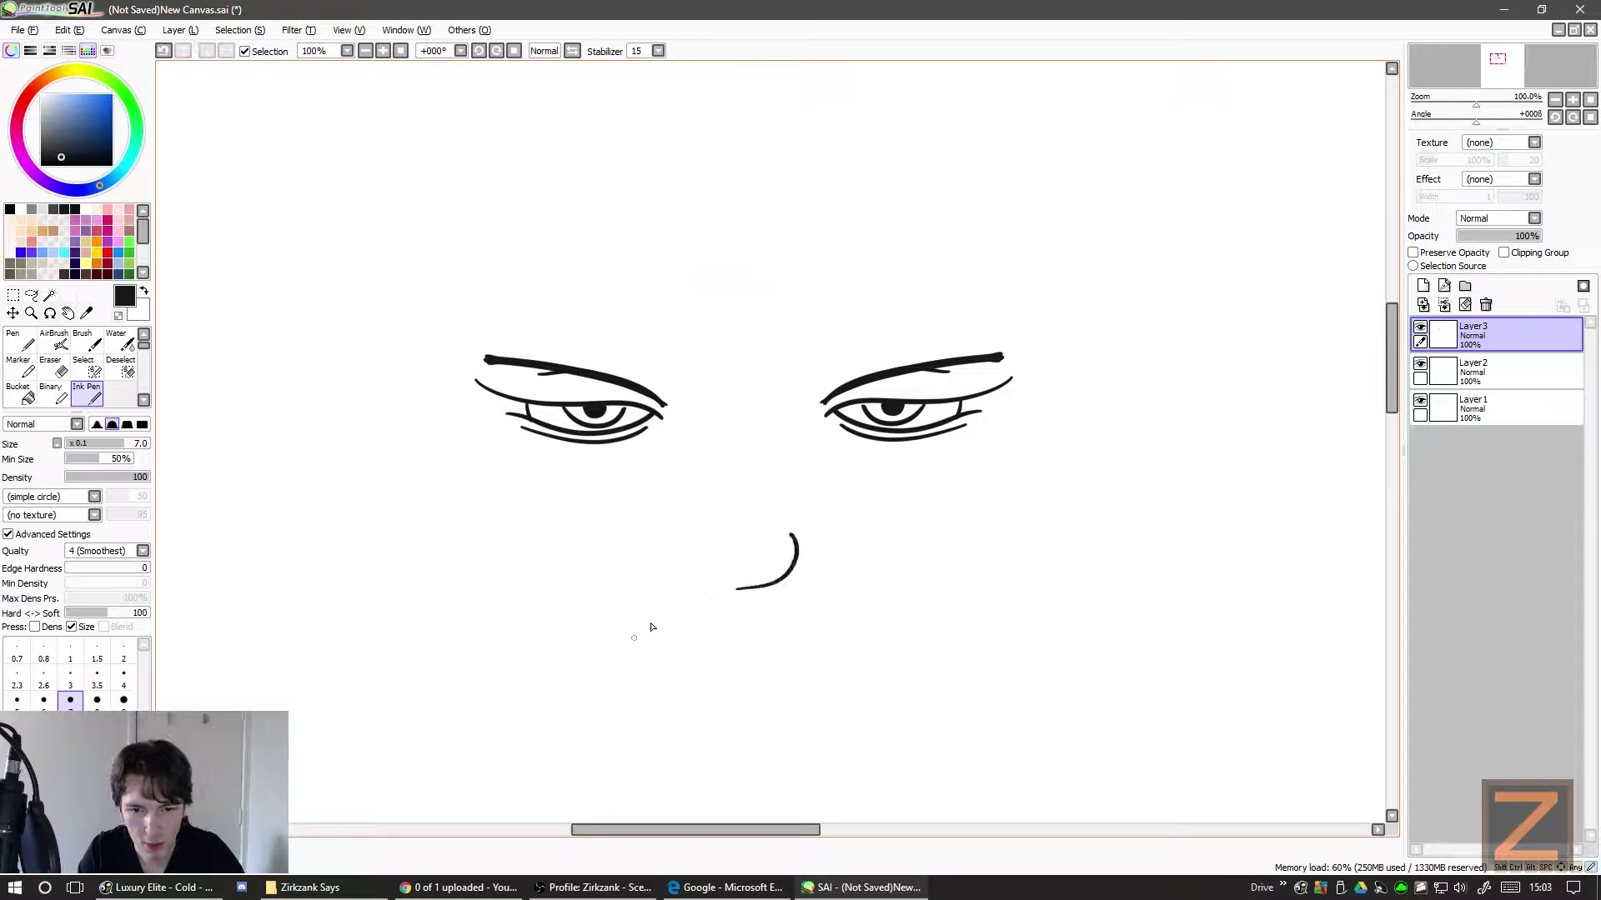
pyautogui.hotkey('ctrl', 'z')
pyautogui.moveTo(644, 567); pyautogui.dragTo(812, 561)
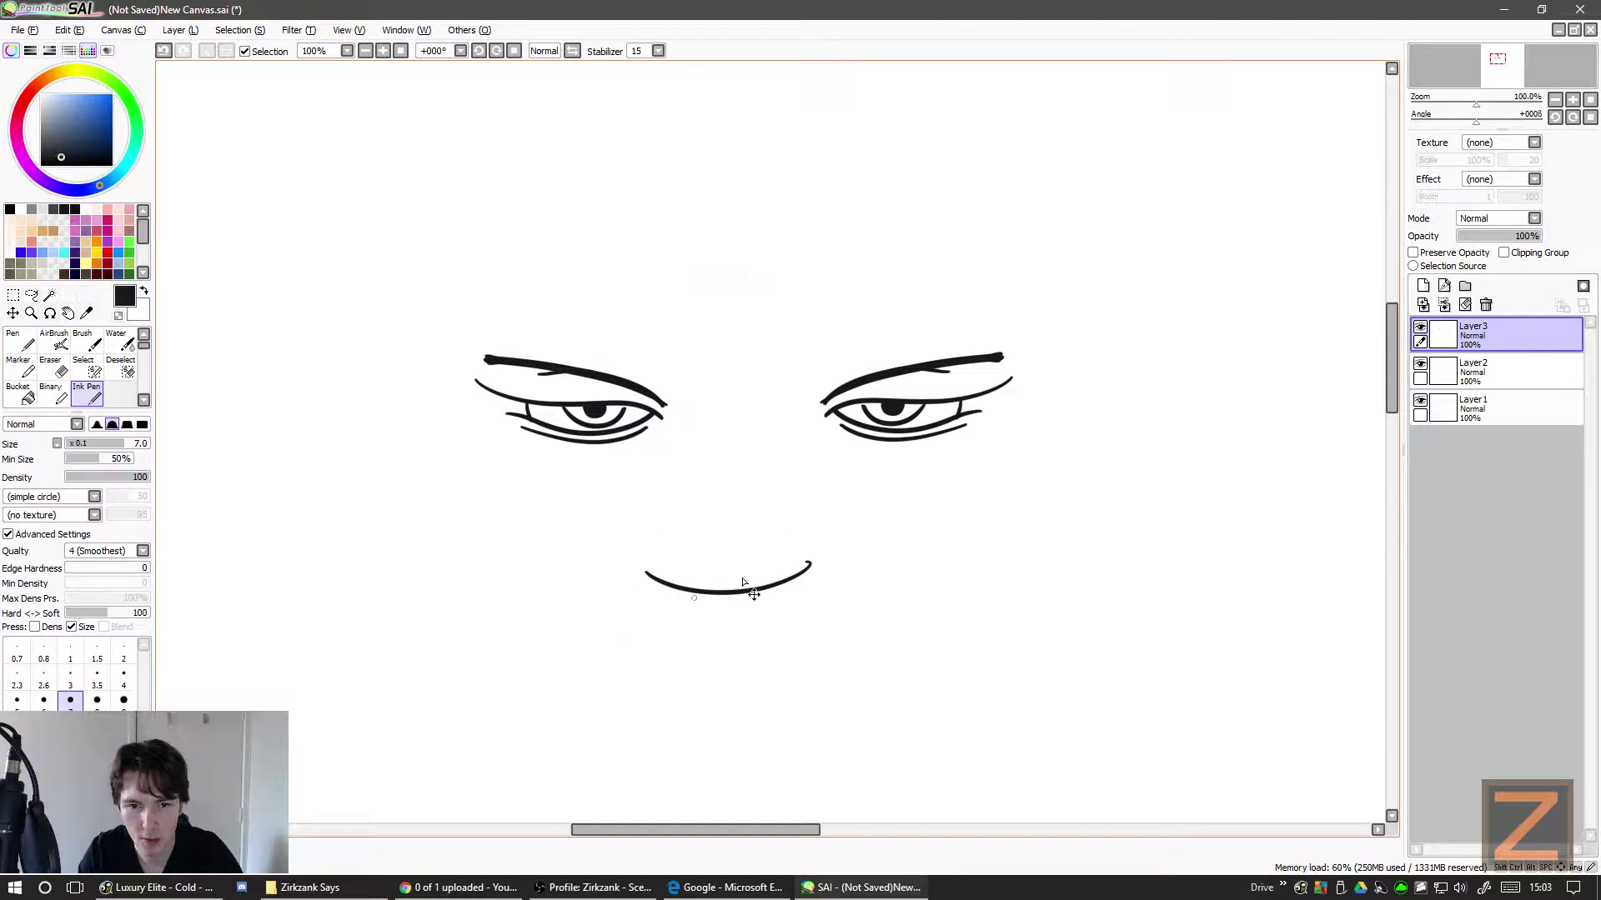
pyautogui.hotkey('ctrl', 'z')
pyautogui.moveTo(675, 566); pyautogui.dragTo(783, 540)
pyautogui.hotkey('ctrl', 'z')
pyautogui.moveTo(675, 547); pyautogui.dragTo(788, 537)
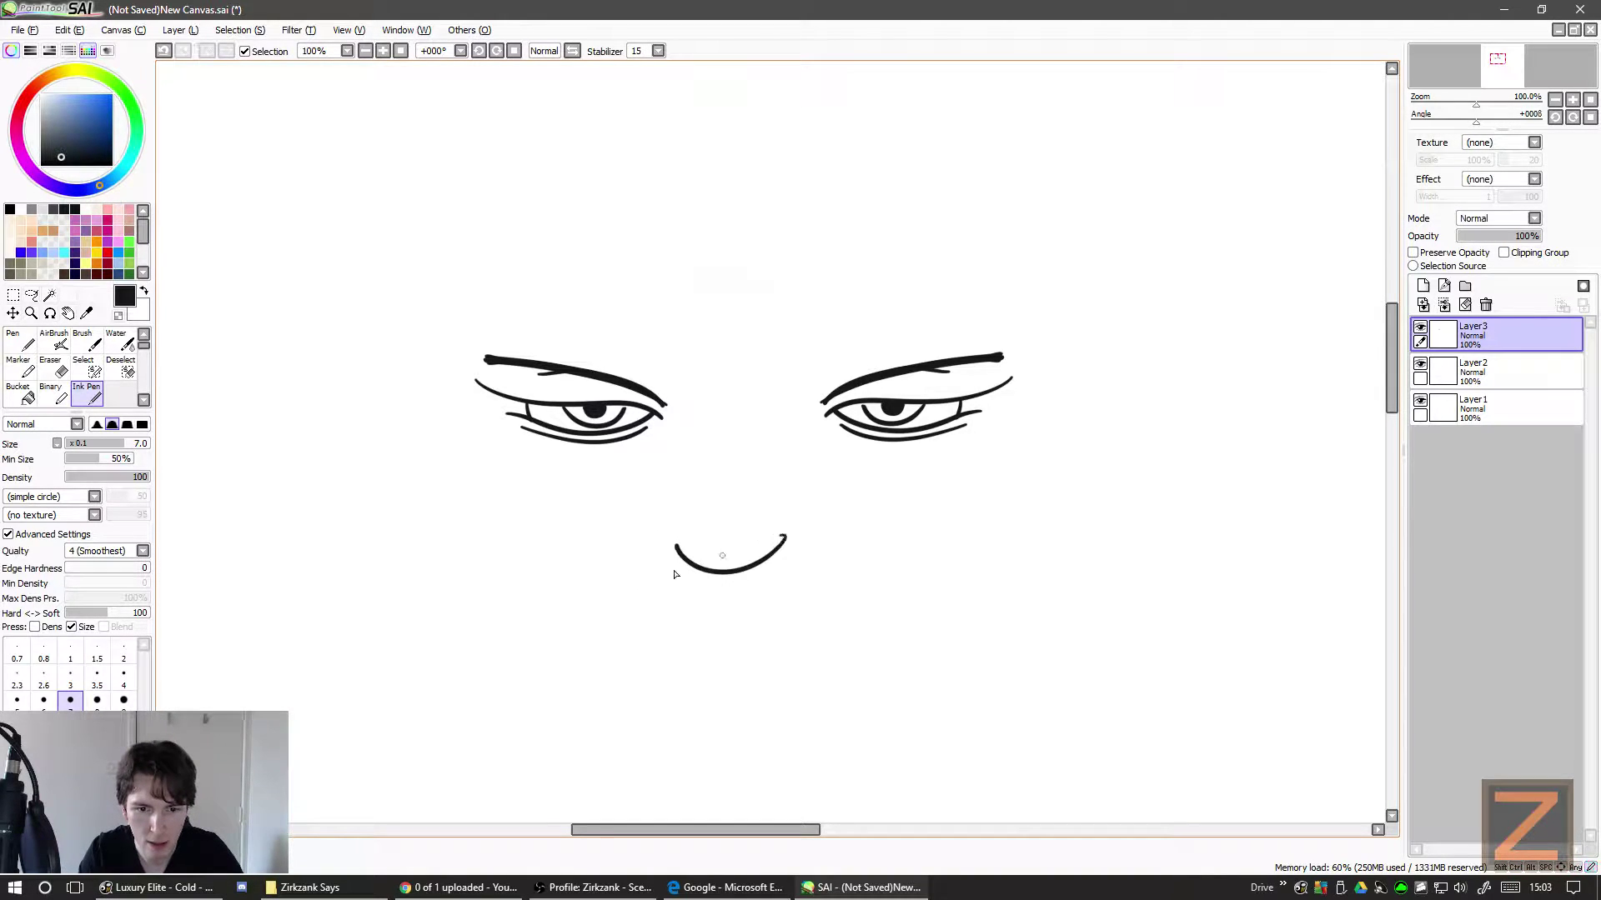
pyautogui.hotkey('ctrl', 'z')
# - Try small hooked nose-tip curves placed progressively higher between the eyes, and undo each one
pyautogui.moveTo(672, 516); pyautogui.dragTo(748, 559)
pyautogui.hotkey('ctrl', 'z')
pyautogui.moveTo(796, 510); pyautogui.dragTo(707, 570)
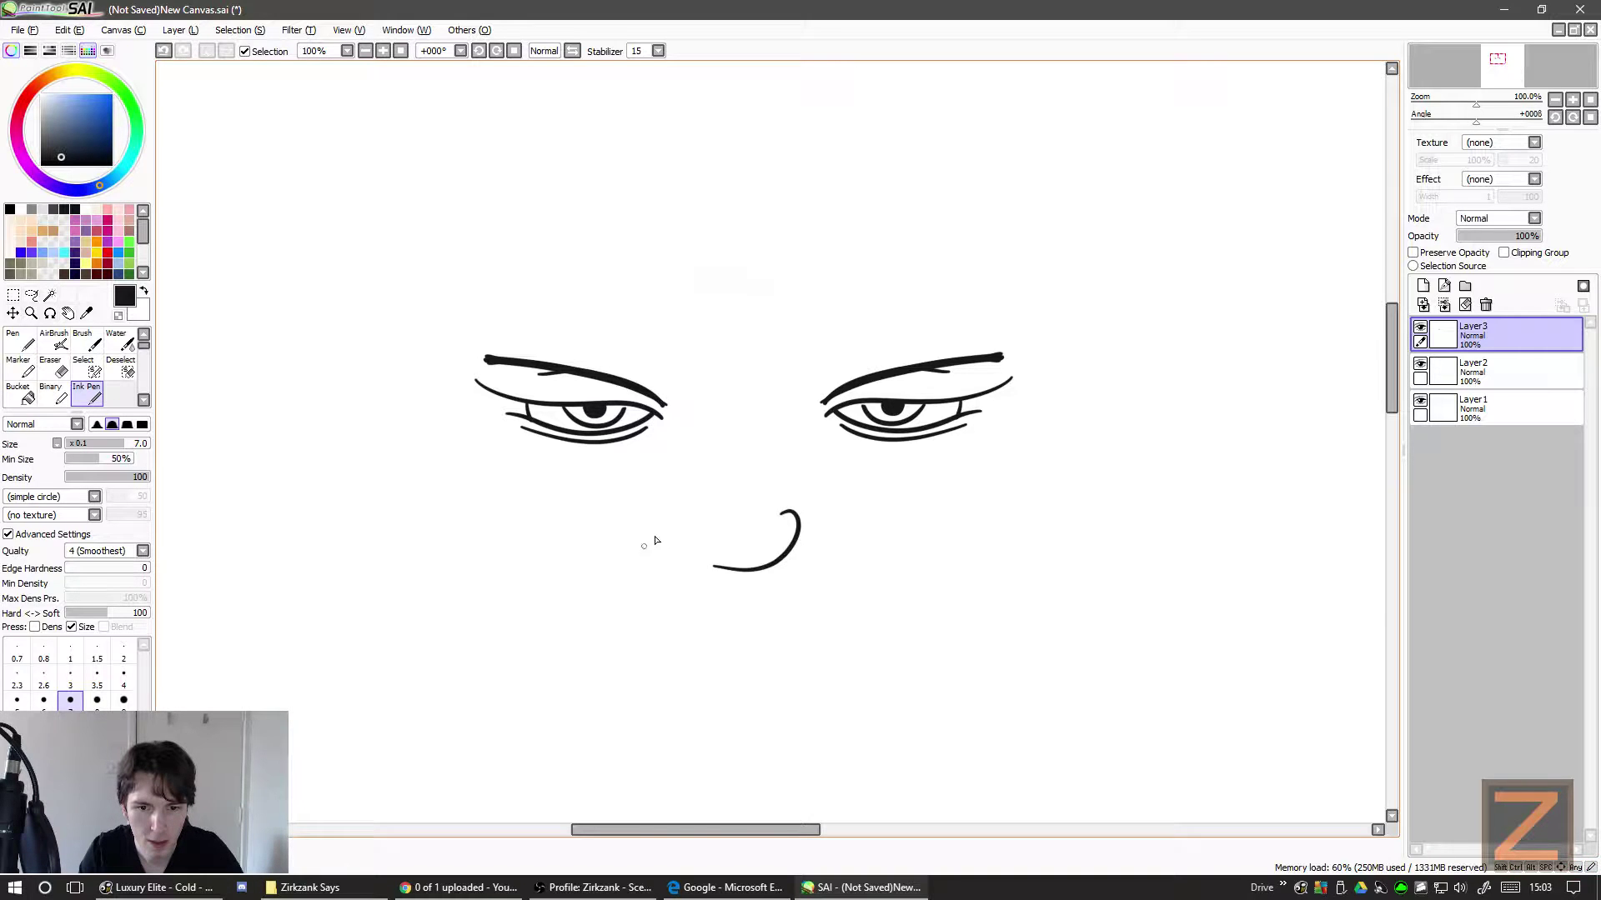
pyautogui.hotkey('ctrl', 'z')
pyautogui.moveTo(784, 467)
pyautogui.mouseDown()
pyautogui.moveTo(803, 525)
pyautogui.moveTo(685, 551)
pyautogui.mouseUp()
pyautogui.hotkey('ctrl', 'z')
pyautogui.moveTo(722, 441)
pyautogui.mouseDown()
pyautogui.moveTo(775, 475)
pyautogui.moveTo(676, 550)
pyautogui.mouseUp()
pyautogui.hotkey('ctrl', 'z')
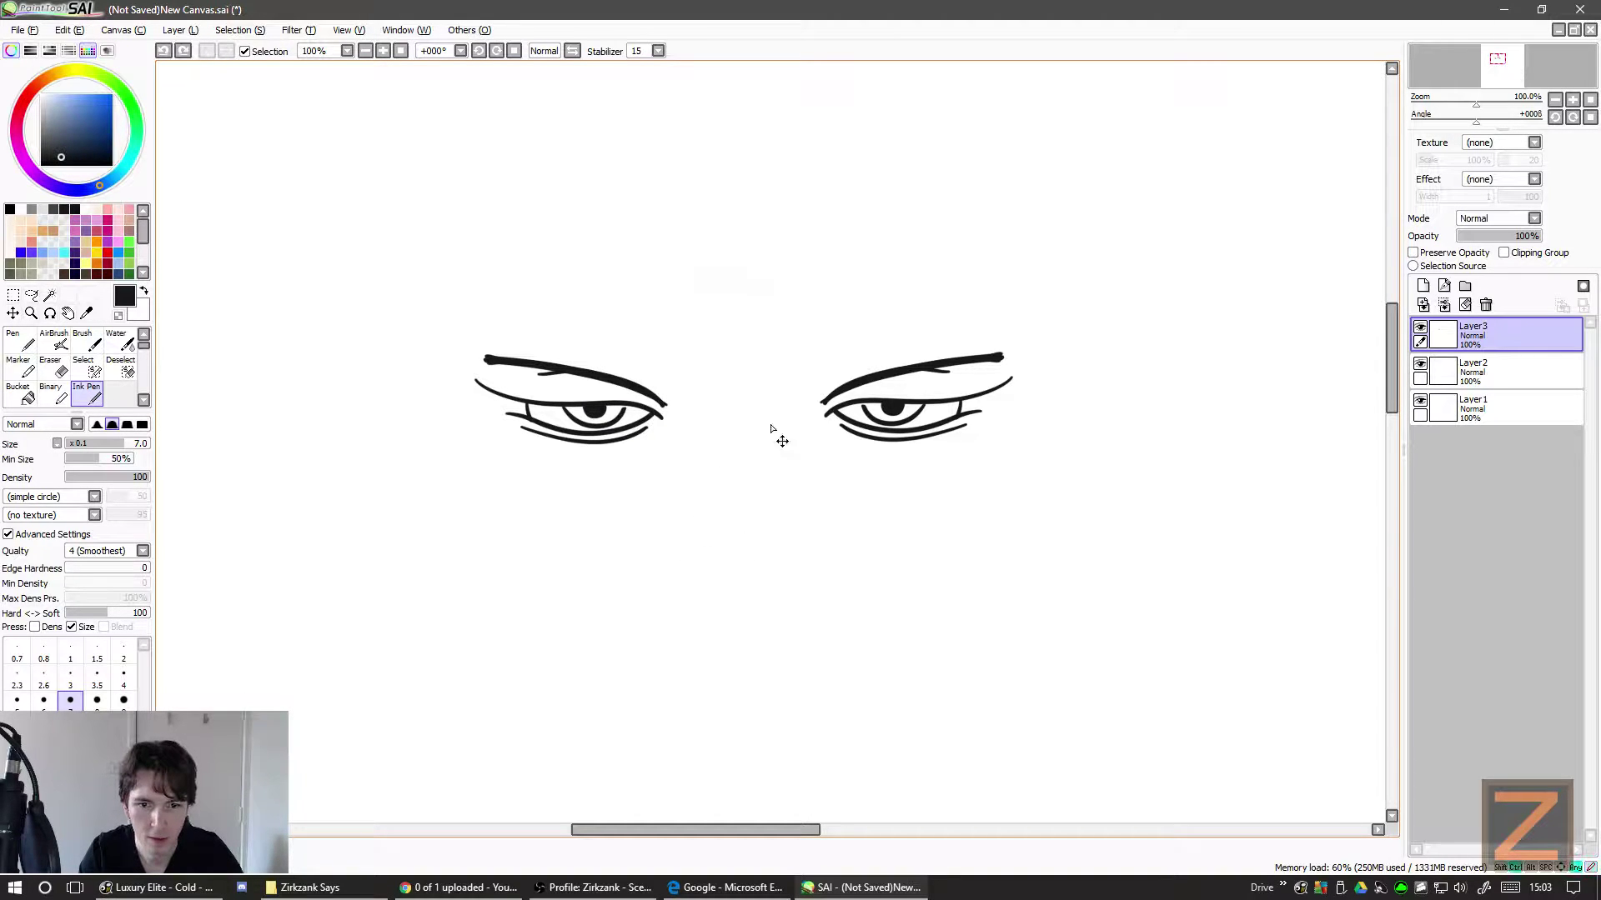
# - Try single-stroke noses from a short curve between the eyes to long profiles reaching far below them, undoing each
pyautogui.moveTo(758, 392); pyautogui.dragTo(682, 512)
pyautogui.hotkey('ctrl', 'z')
pyautogui.moveTo(792, 474)
pyautogui.mouseDown()
pyautogui.moveTo(750, 653)
pyautogui.moveTo(637, 663)
pyautogui.mouseUp()
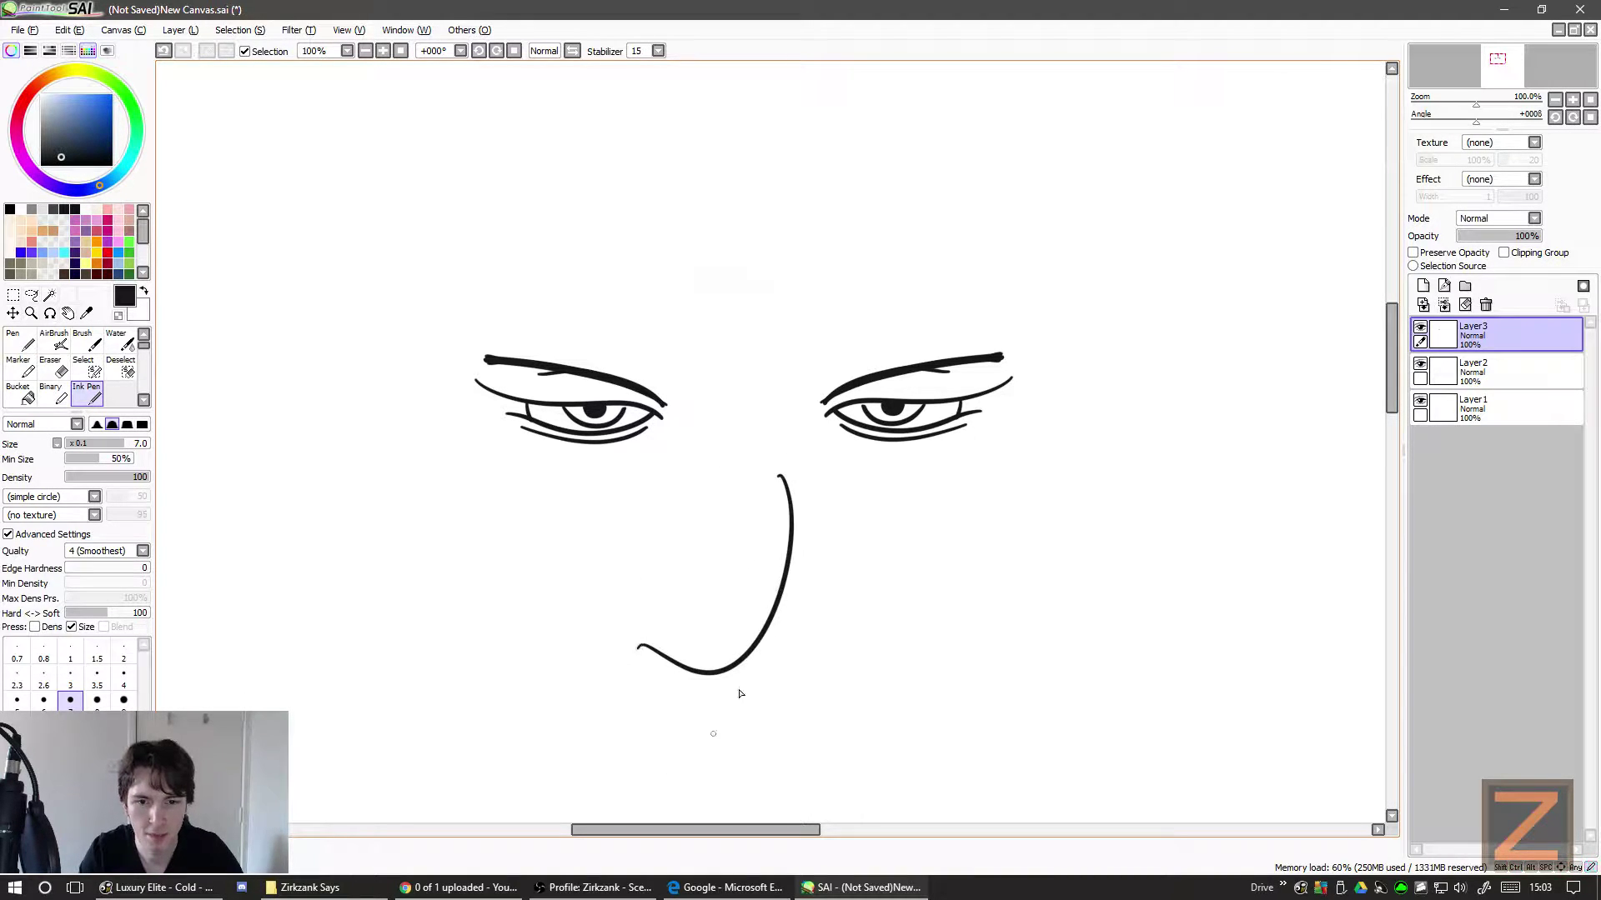
pyautogui.hotkey('ctrl', 'z')
pyautogui.moveTo(765, 516); pyautogui.dragTo(698, 752)
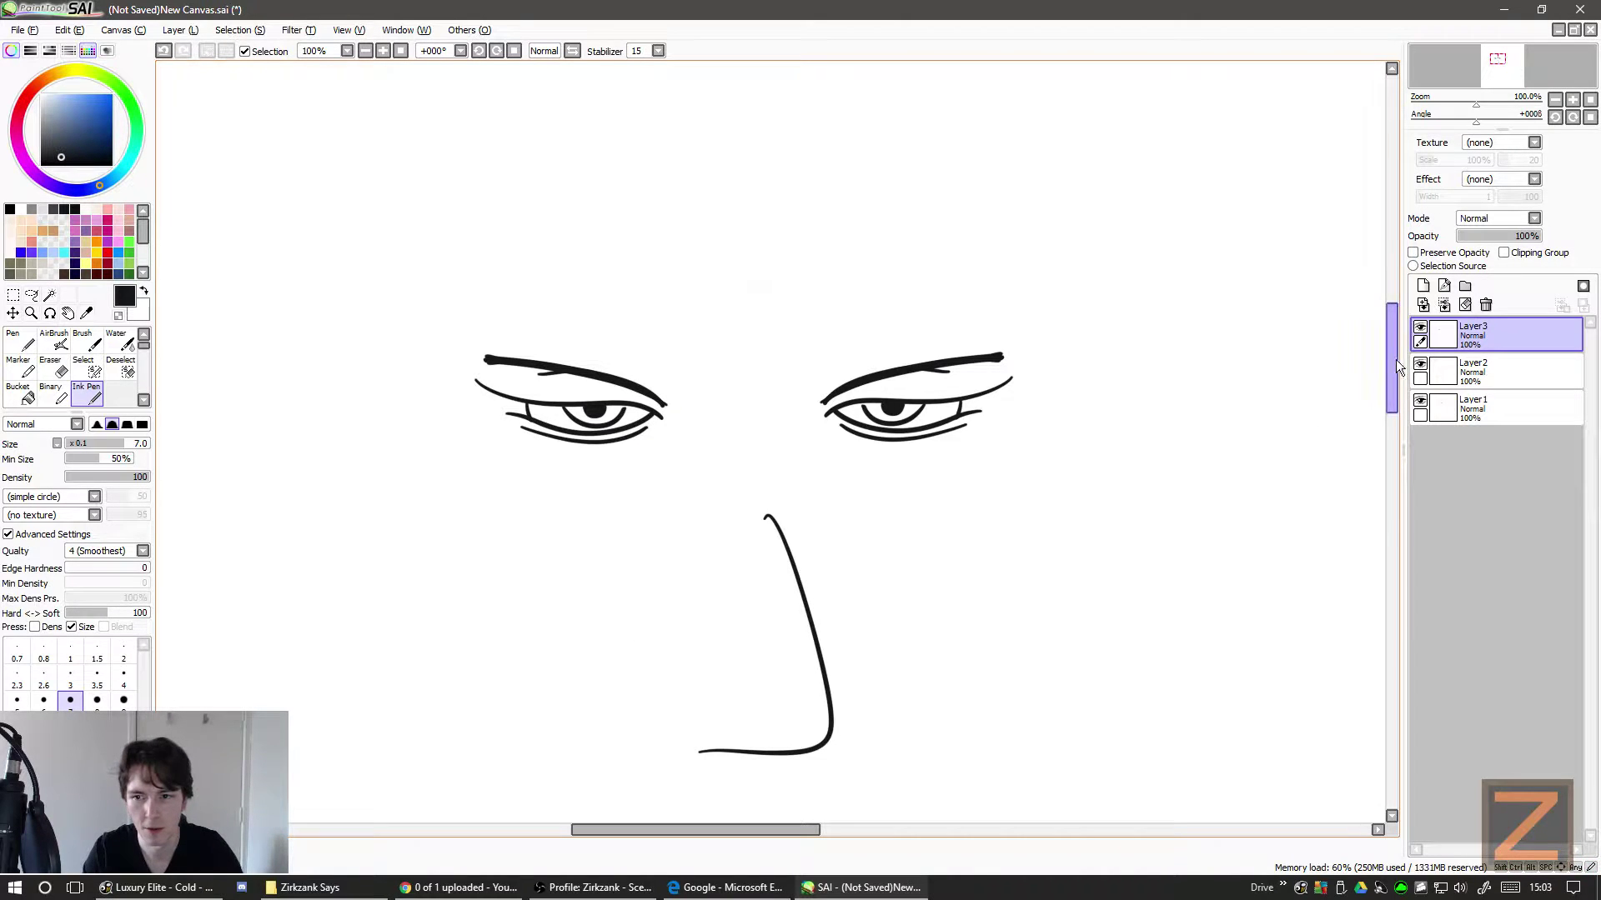
pyautogui.moveTo(1398, 367); pyautogui.dragTo(1392, 400)
pyautogui.hotkey('ctrl', 'z')
# - Draw an oversized, bulbous nose outline in one continuous stroke from the right eye's inner corner around to below the left eye's
pyautogui.moveTo(802, 225)
pyautogui.mouseDown()
pyautogui.moveTo(958, 536)
pyautogui.moveTo(798, 636)
pyautogui.moveTo(729, 392)
pyautogui.mouseUp()
pyautogui.hotkey('ctrl', 'z')
pyautogui.moveTo(802, 202)
pyautogui.mouseDown()
pyautogui.moveTo(957, 494)
pyautogui.moveTo(733, 740)
pyautogui.moveTo(675, 274)
pyautogui.mouseUp()
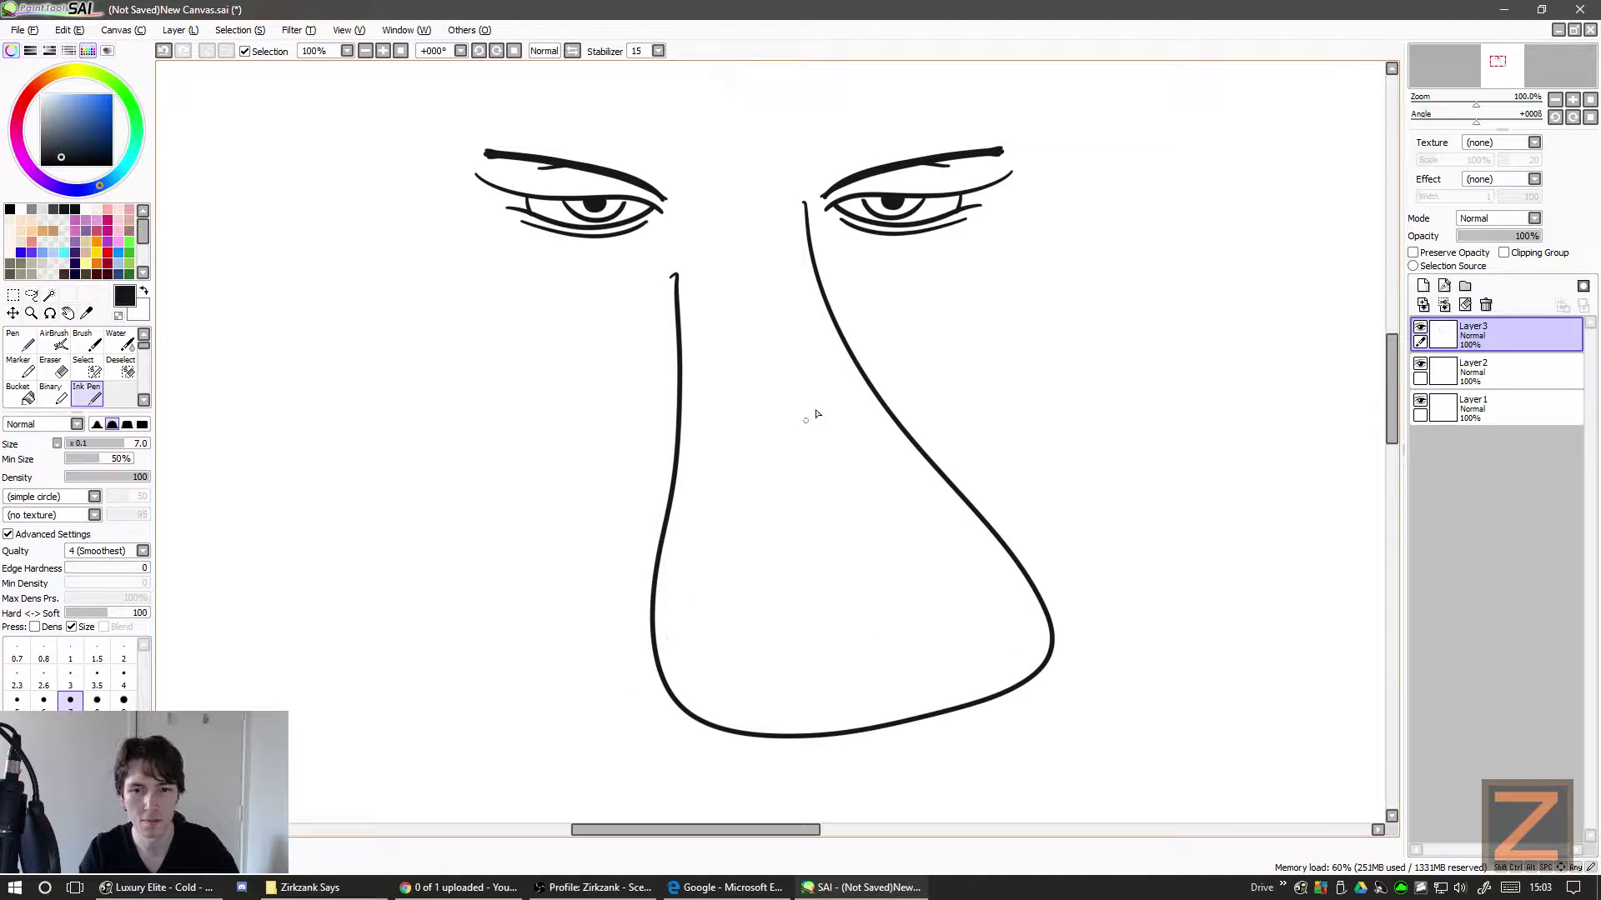
# - Try short curved strokes inside the oversized nose outline, at its right nostril and across the bridge, and undo each one
pyautogui.moveTo(952, 576)
pyautogui.mouseDown()
pyautogui.moveTo(917, 627)
pyautogui.moveTo(951, 668)
pyautogui.mouseUp()
pyautogui.hotkey('ctrl', 'z')
pyautogui.hotkey('ctrl', 'z')
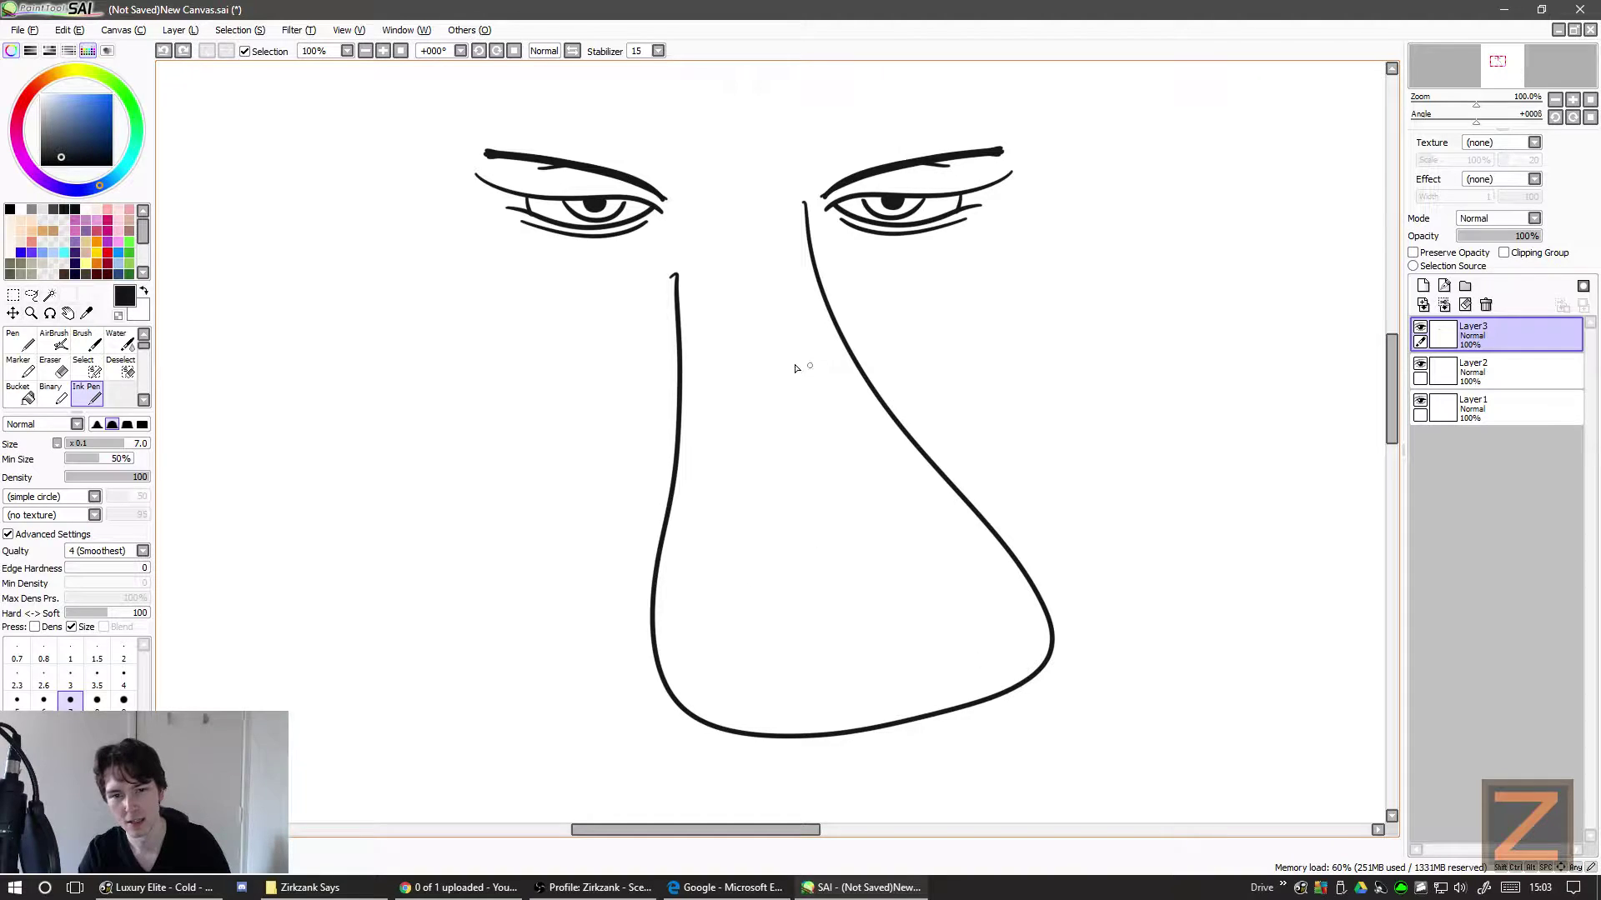
pyautogui.click(792, 288)
pyautogui.hotkey('ctrl', 'z')
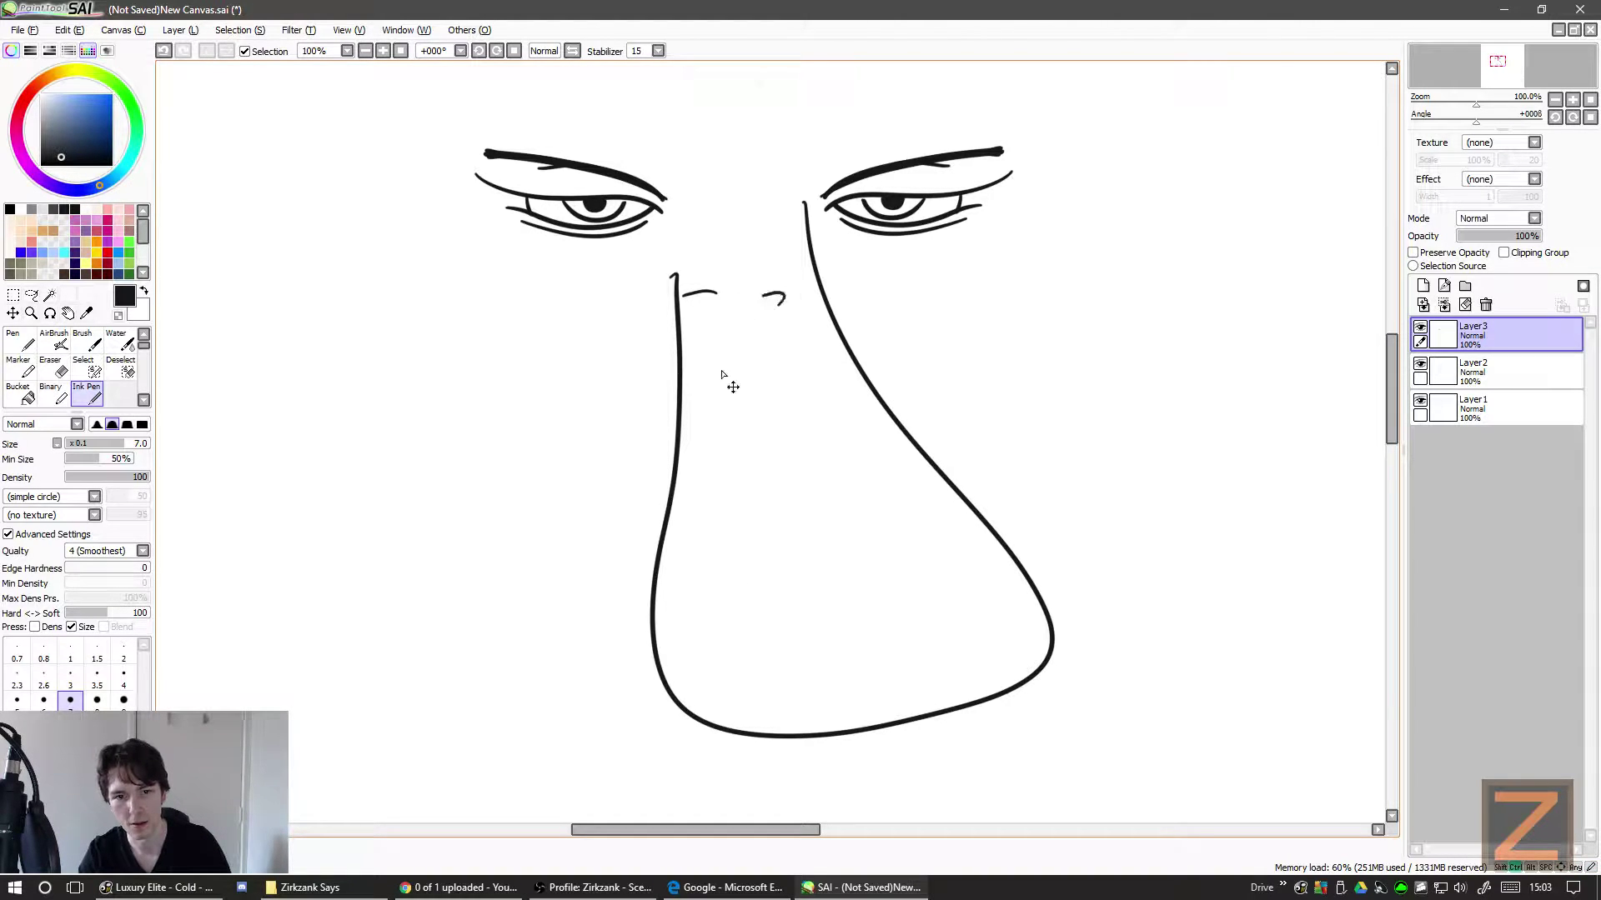
pyautogui.hotkey('ctrl', 'z')
pyautogui.hotkey('ctrl', 'z')
pyautogui.moveTo(773, 302)
pyautogui.mouseDown()
pyautogui.moveTo(807, 287)
pyautogui.moveTo(684, 335)
pyautogui.mouseUp()
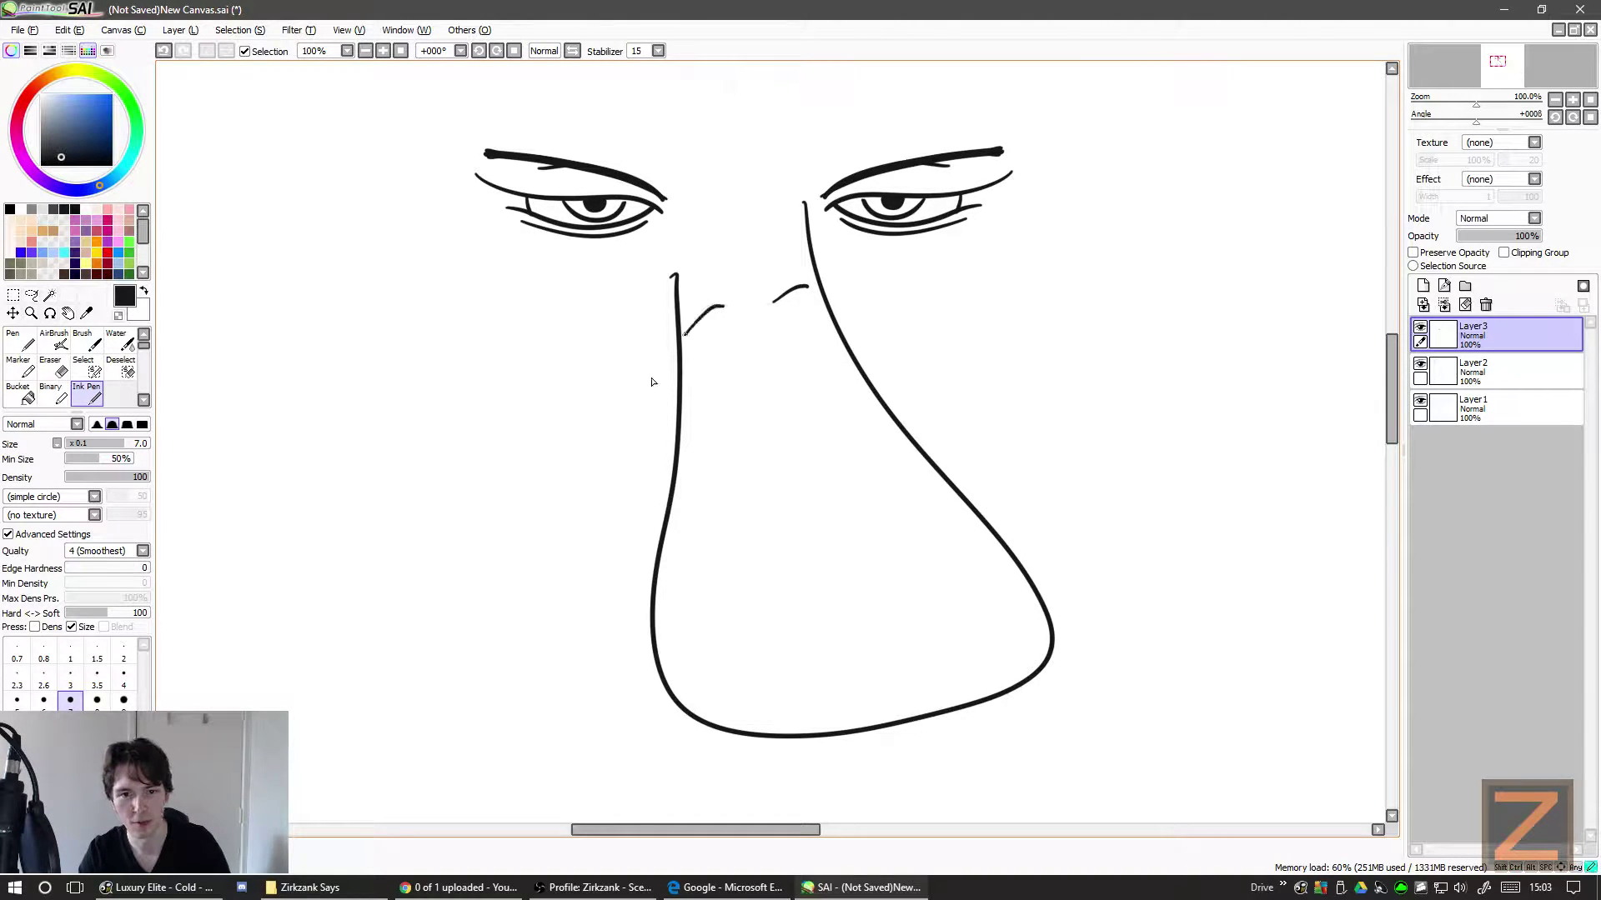
pyautogui.hotkey('ctrl', 'z')
pyautogui.hotkey('ctrl', 'z')
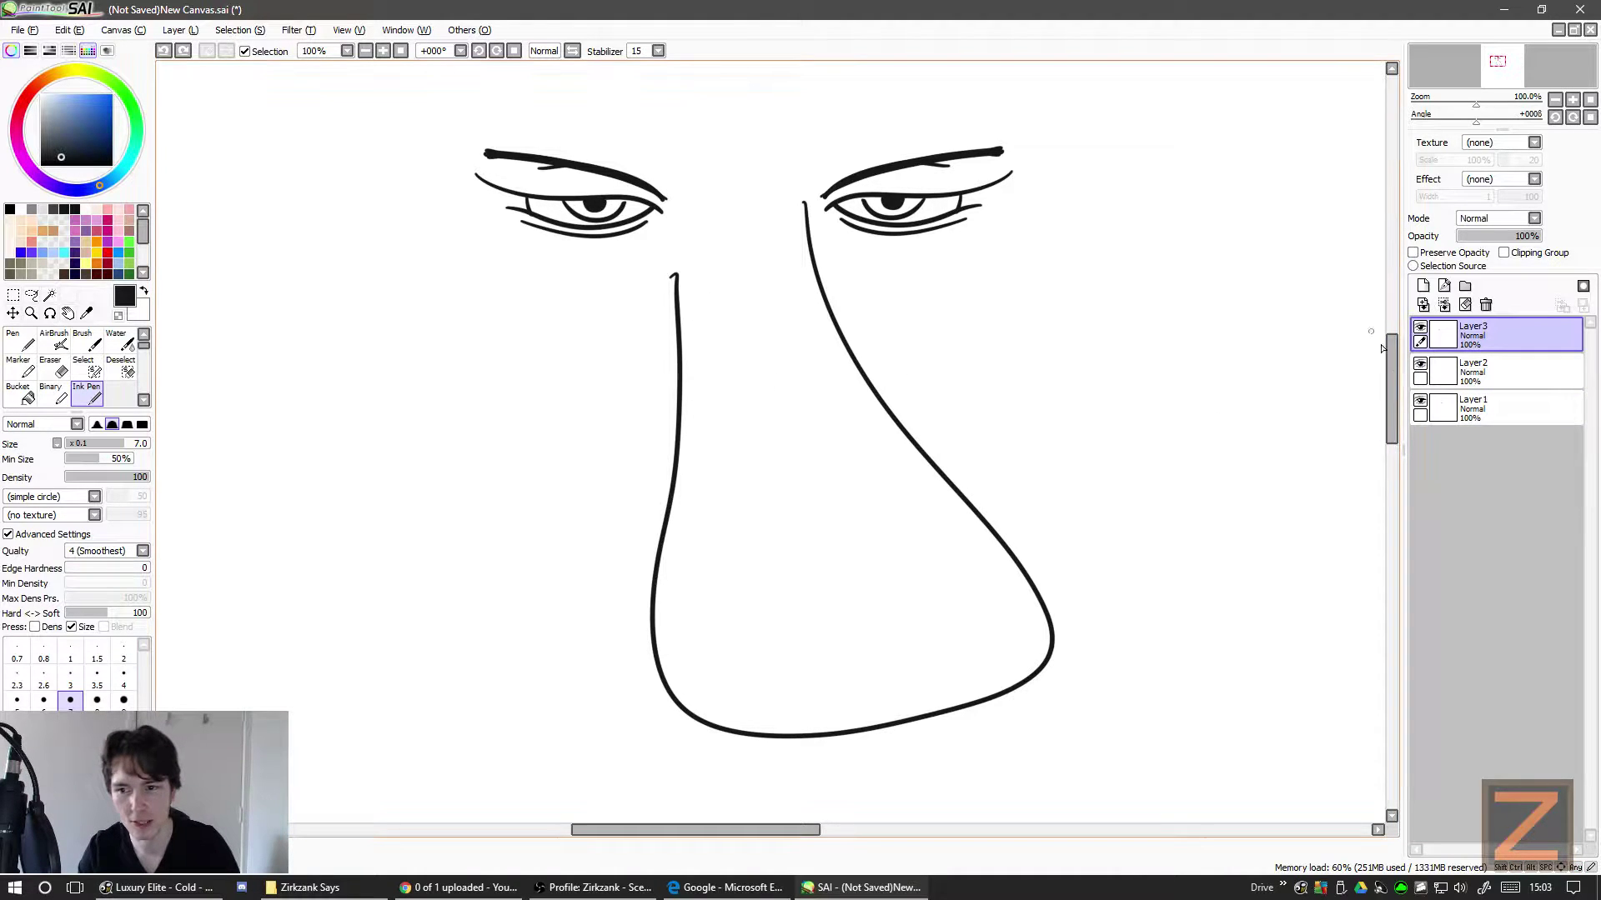
# - Add a new layer above Layer3 and check Layer3's content by switching its visibility off and on
pyautogui.moveTo(1394, 390); pyautogui.dragTo(1393, 361)
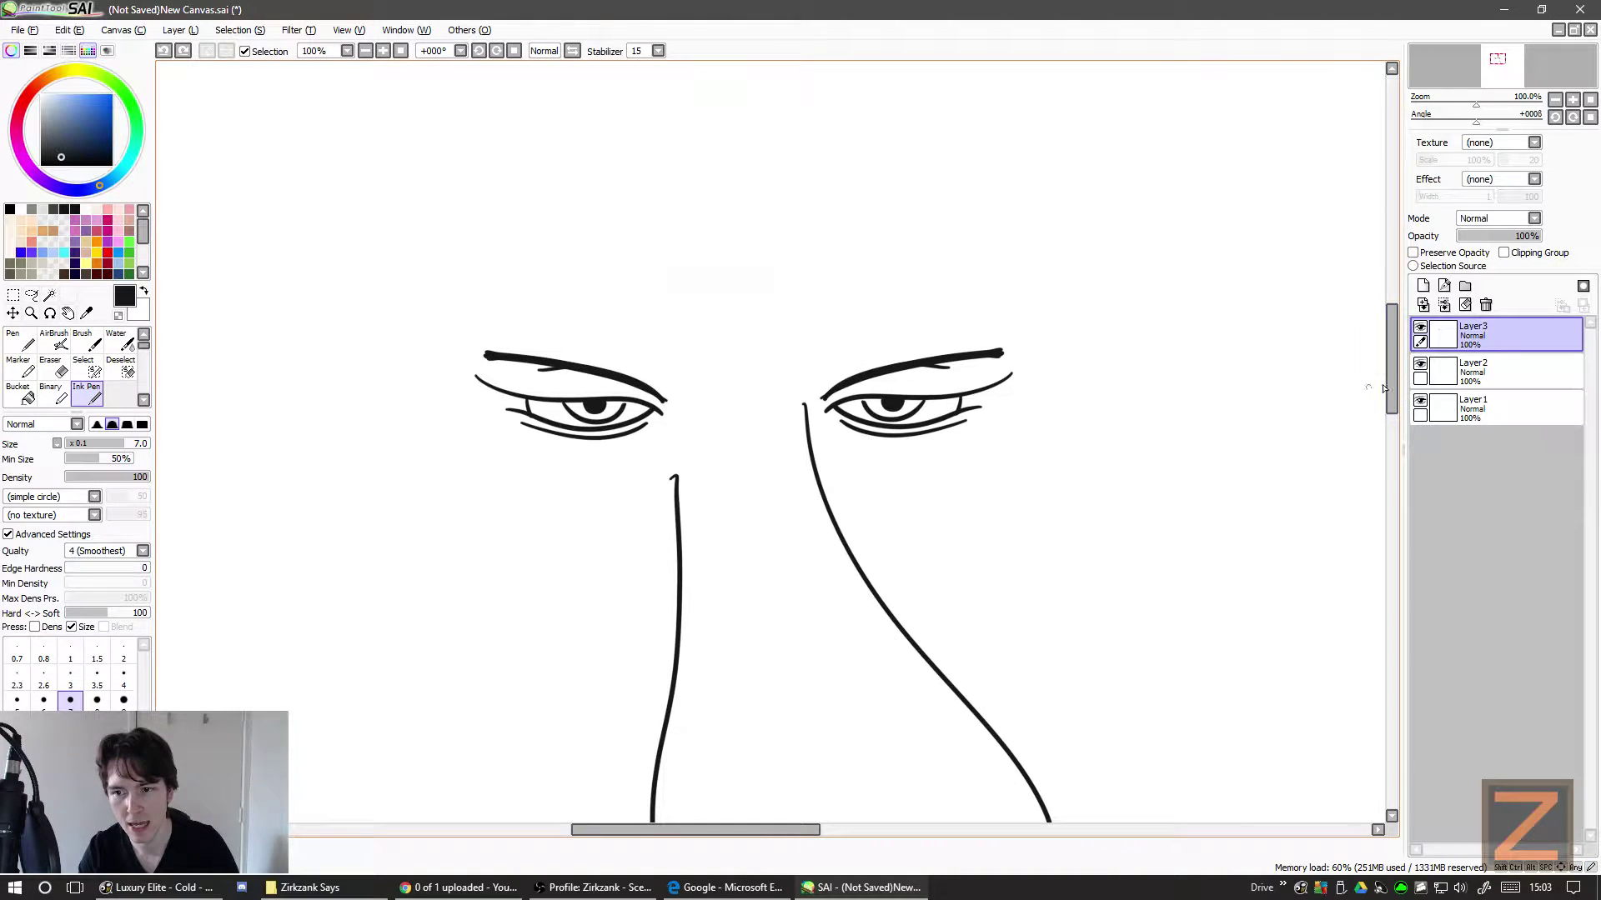
pyautogui.click(1422, 286)
pyautogui.scroll(-1, 1318, 363)
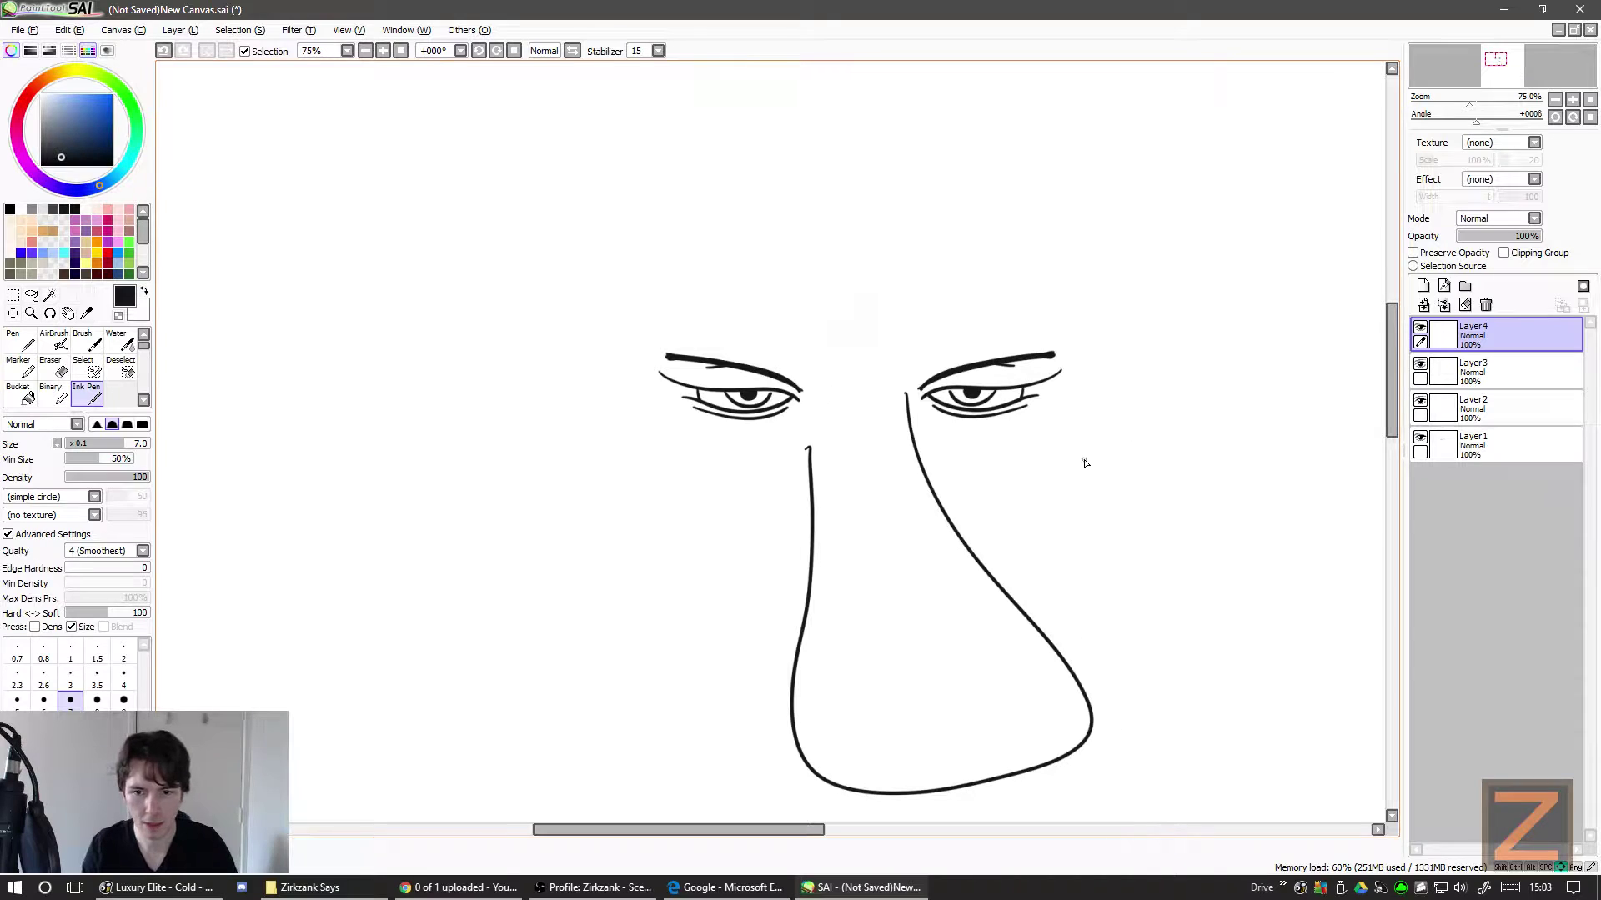
pyautogui.moveTo(583, 261); pyautogui.dragTo(566, 291)
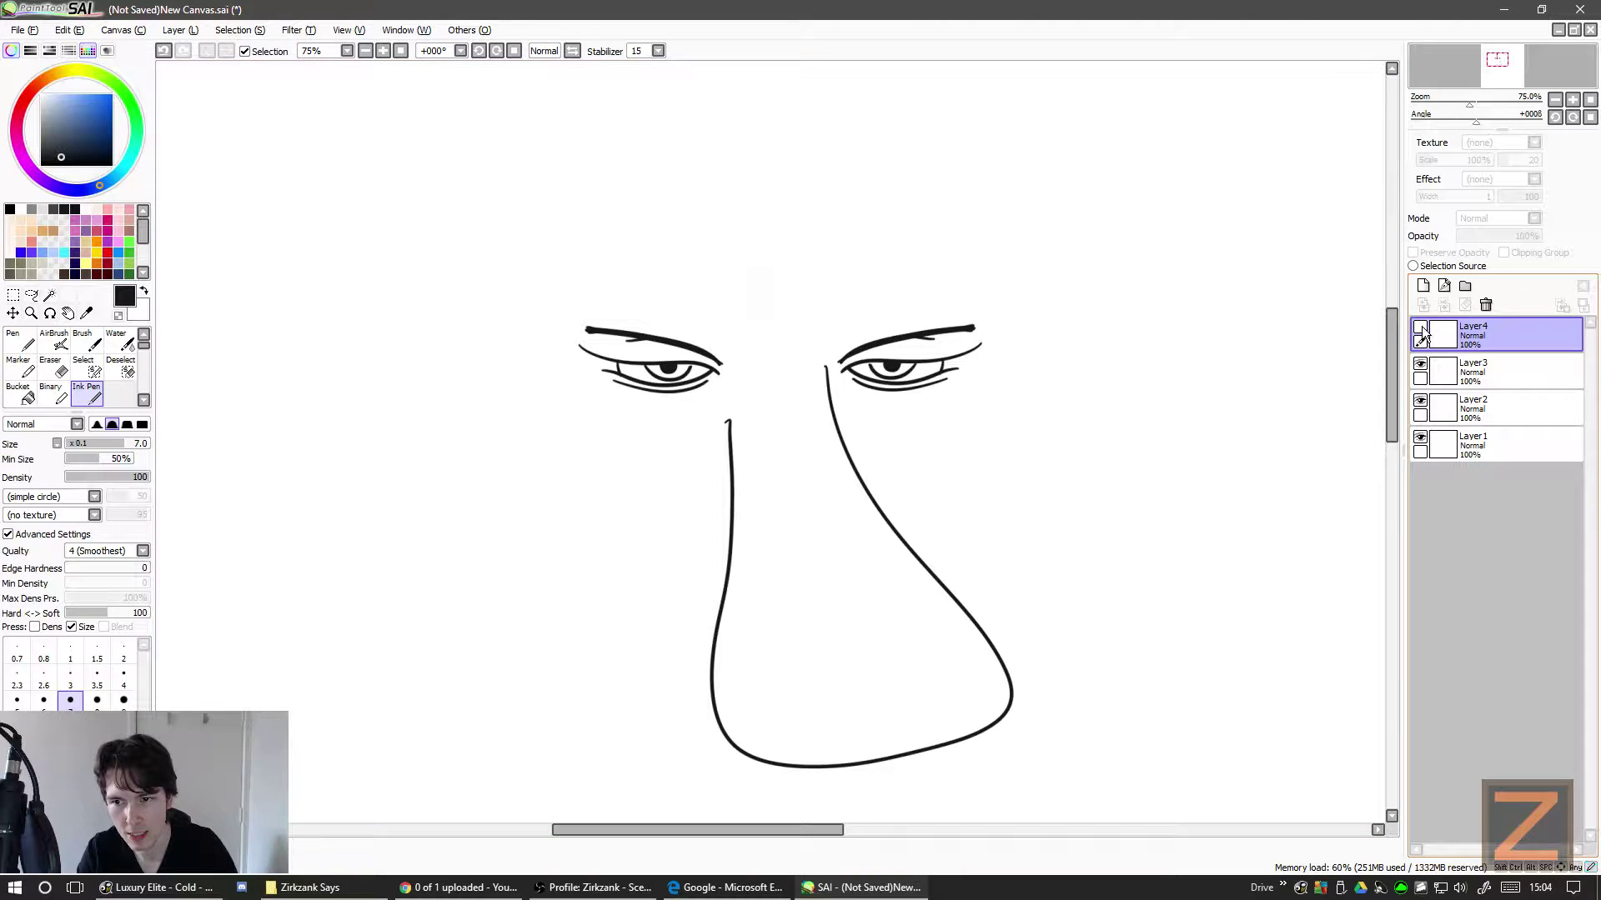
pyautogui.click(1418, 365)
pyautogui.click(1420, 366)
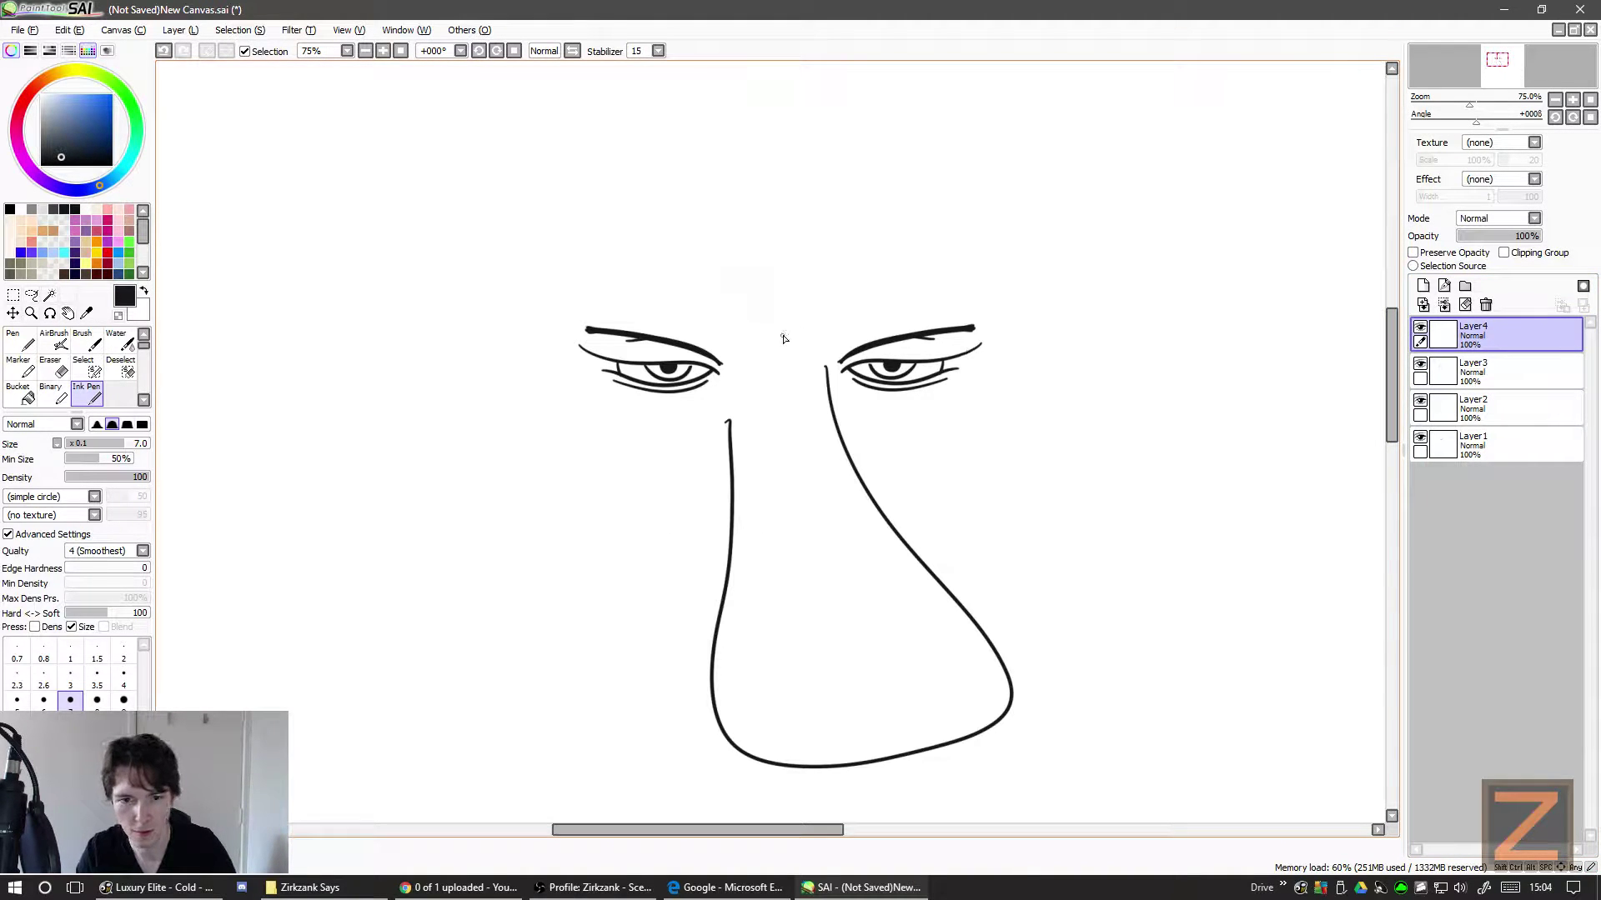
# - Cut the left eye and eyebrow from Layer3 with a rectangular selection and paste them onto a separate layer
pyautogui.click(13, 294)
pyautogui.moveTo(506, 237)
pyautogui.mouseDown()
pyautogui.moveTo(580, 367)
pyautogui.moveTo(748, 401)
pyautogui.mouseUp()
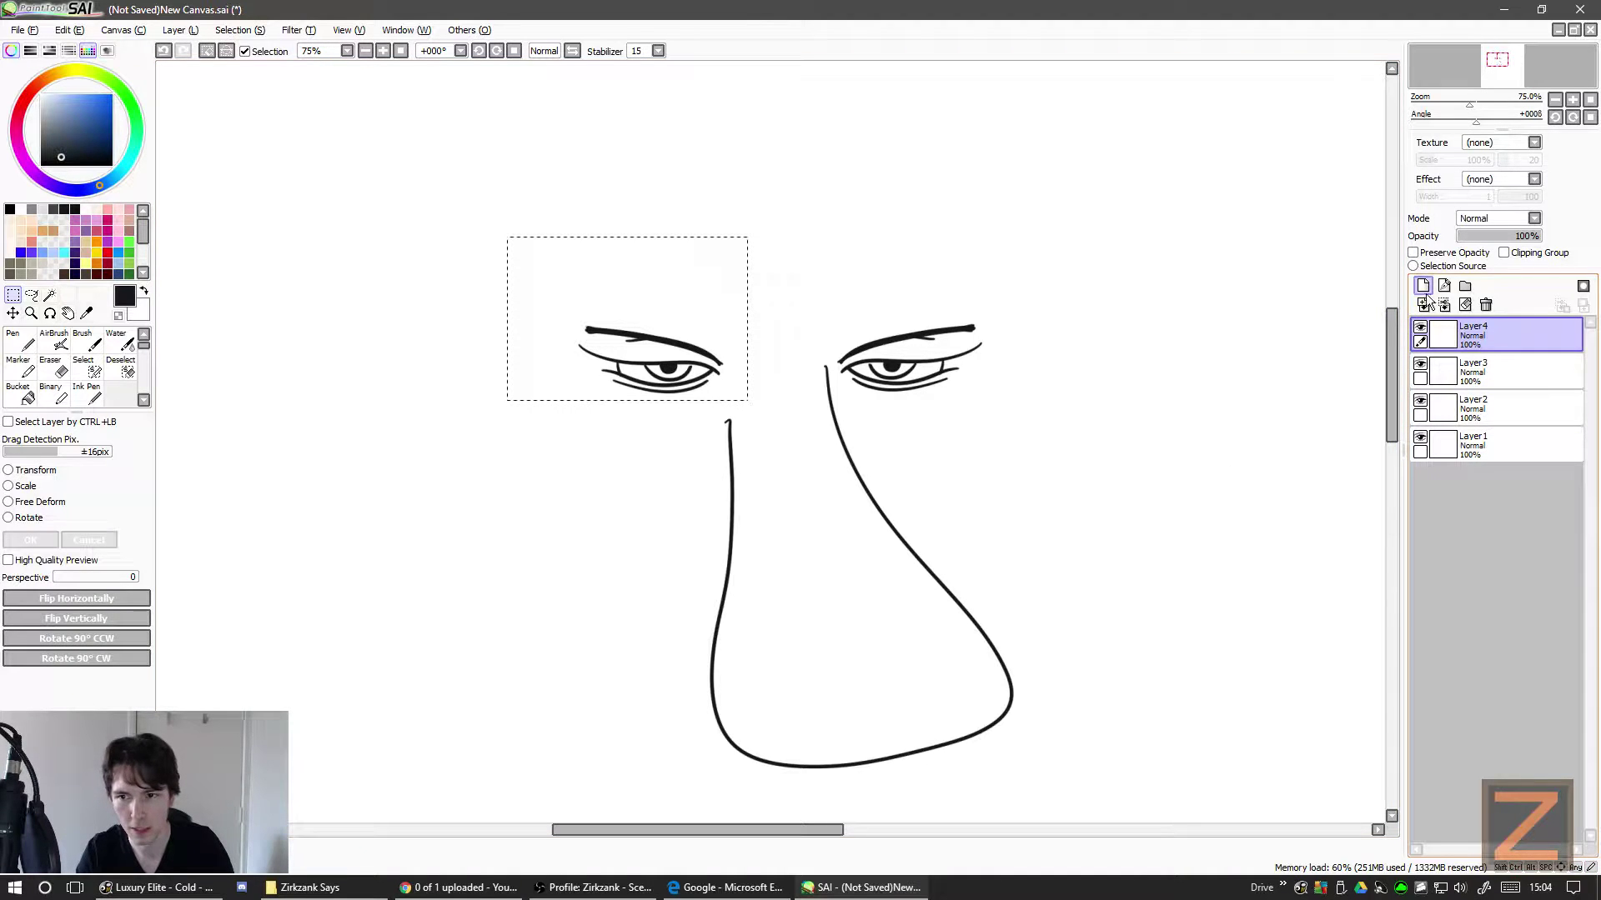
pyautogui.click(1456, 386)
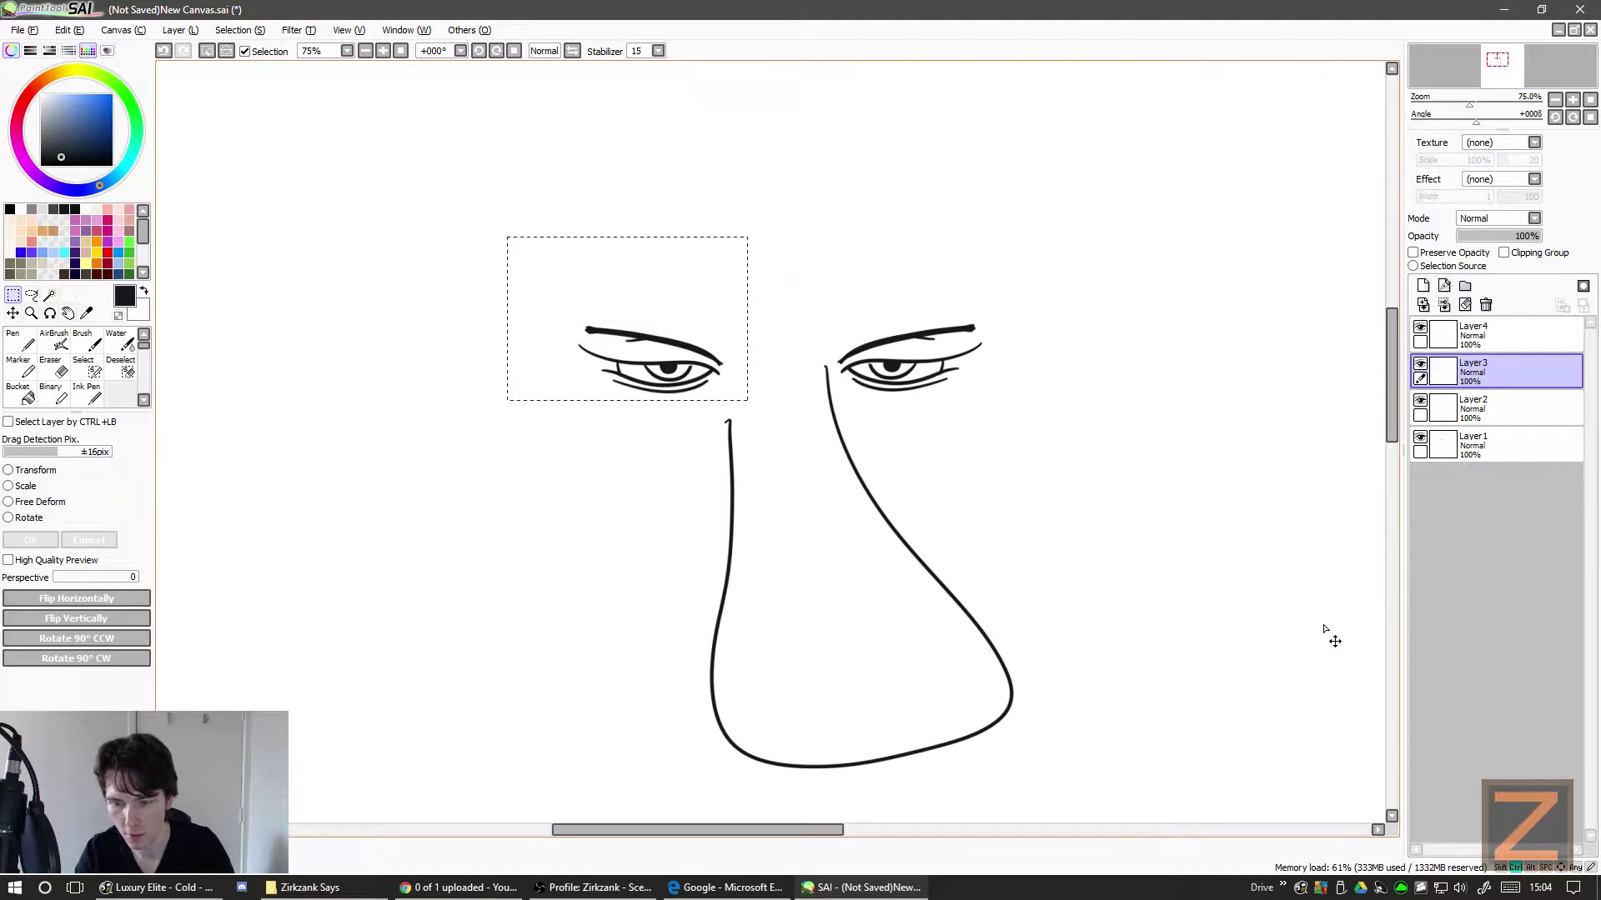
pyautogui.hotkey('ctrl', 'x')
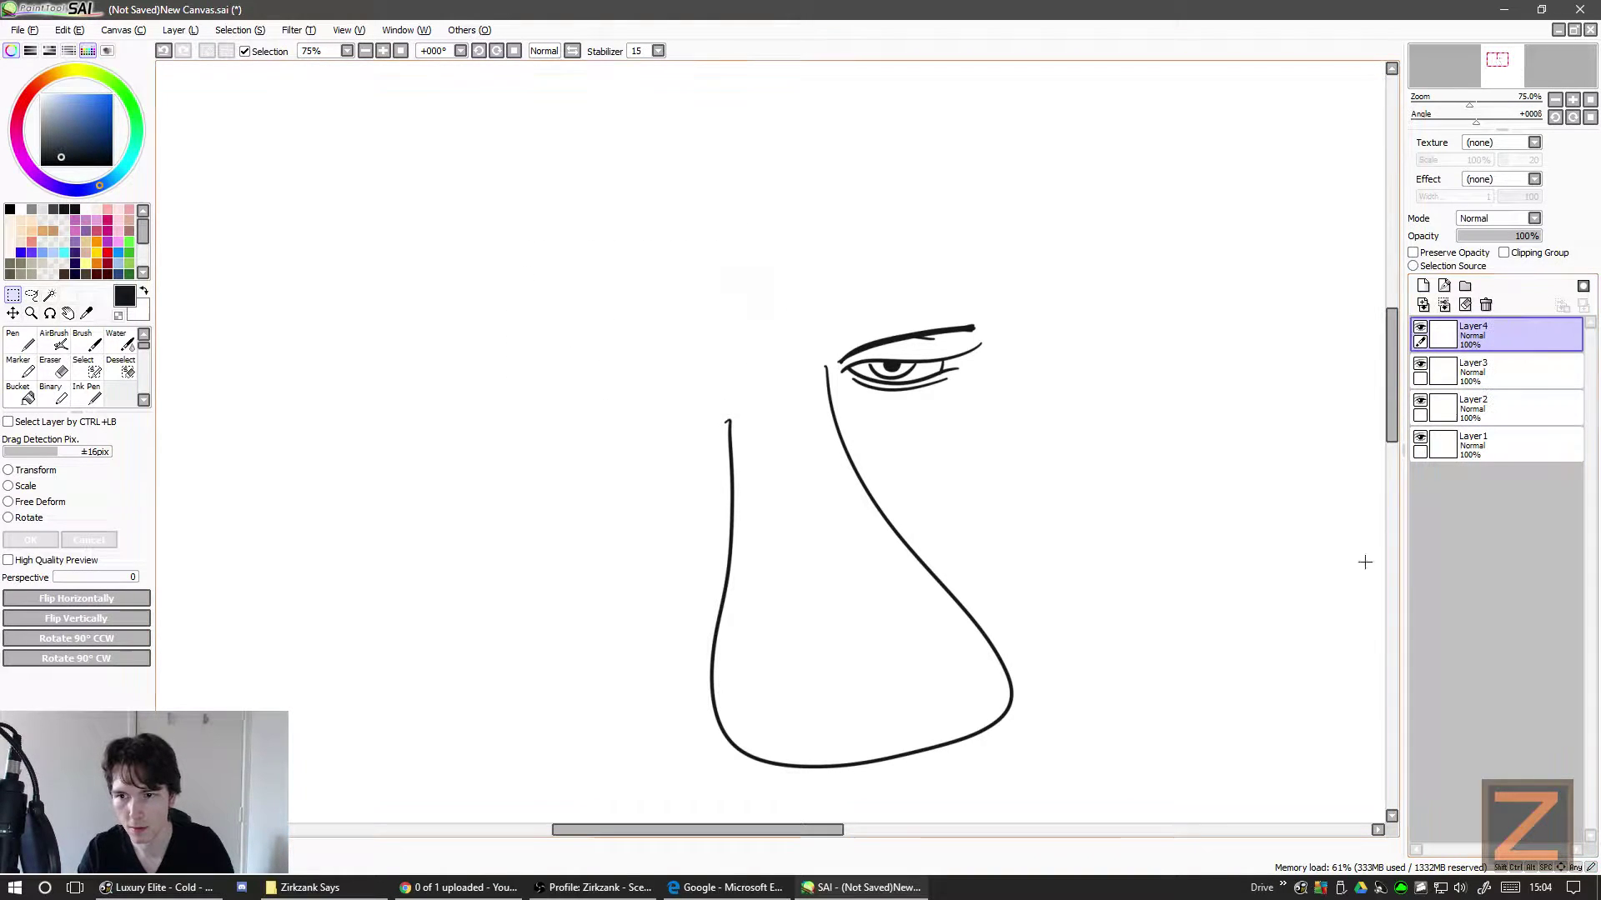
pyautogui.hotkey('ctrl', 'v')
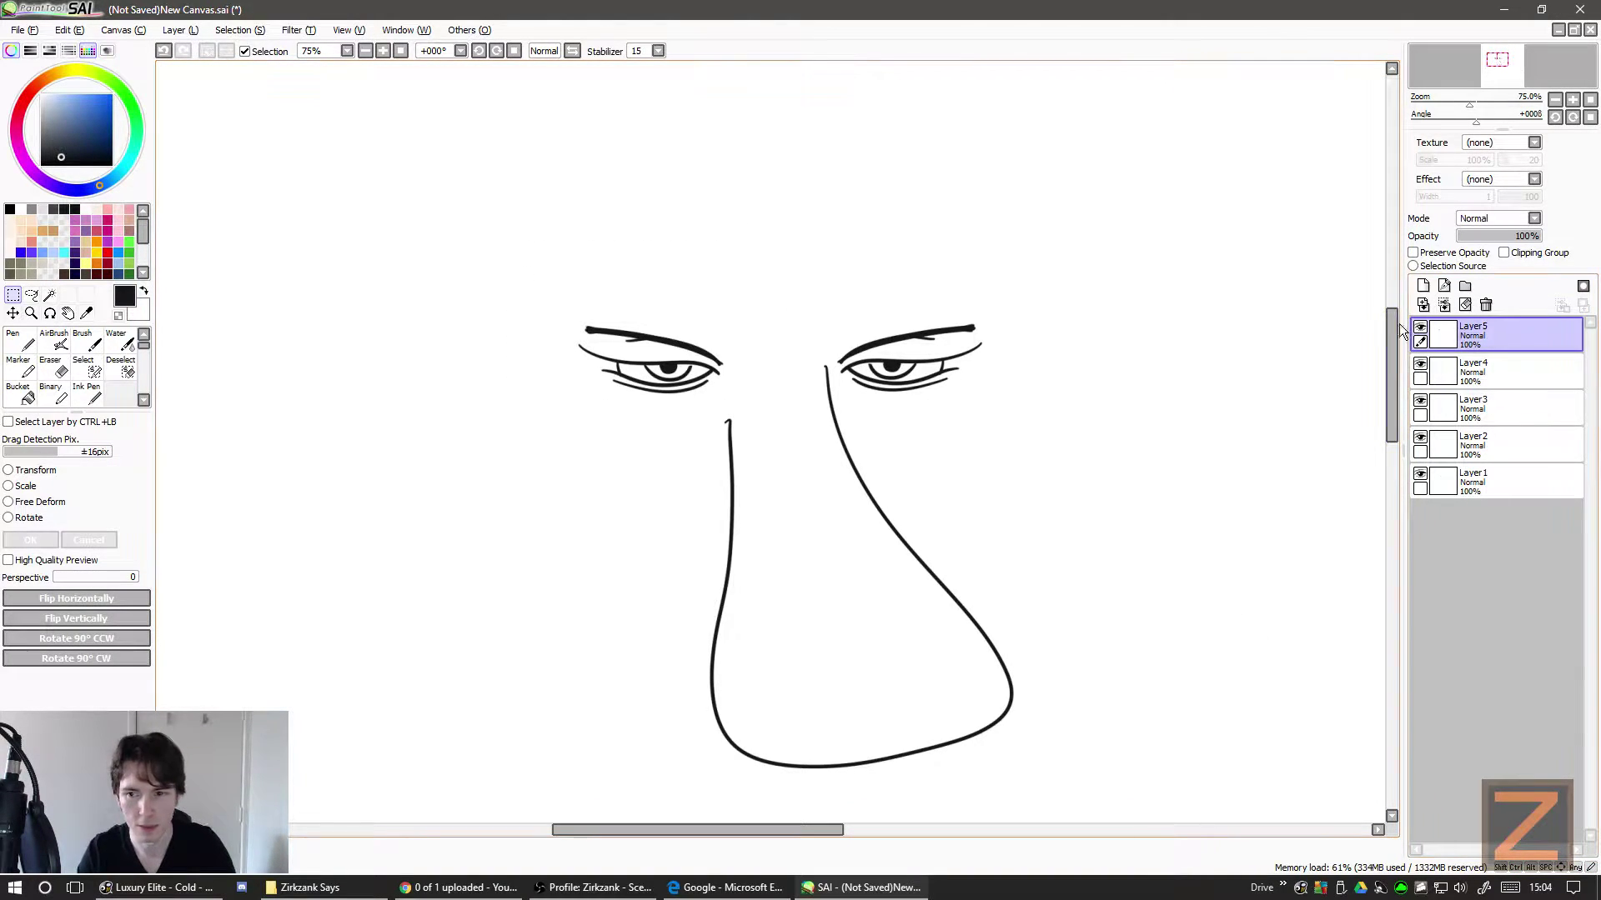
# - Switch Layer4, Layer5 and Layer3 off and on in turn to check which parts of the face each one holds
pyautogui.click(1420, 365)
pyautogui.click(1420, 365)
pyautogui.click(1420, 365)
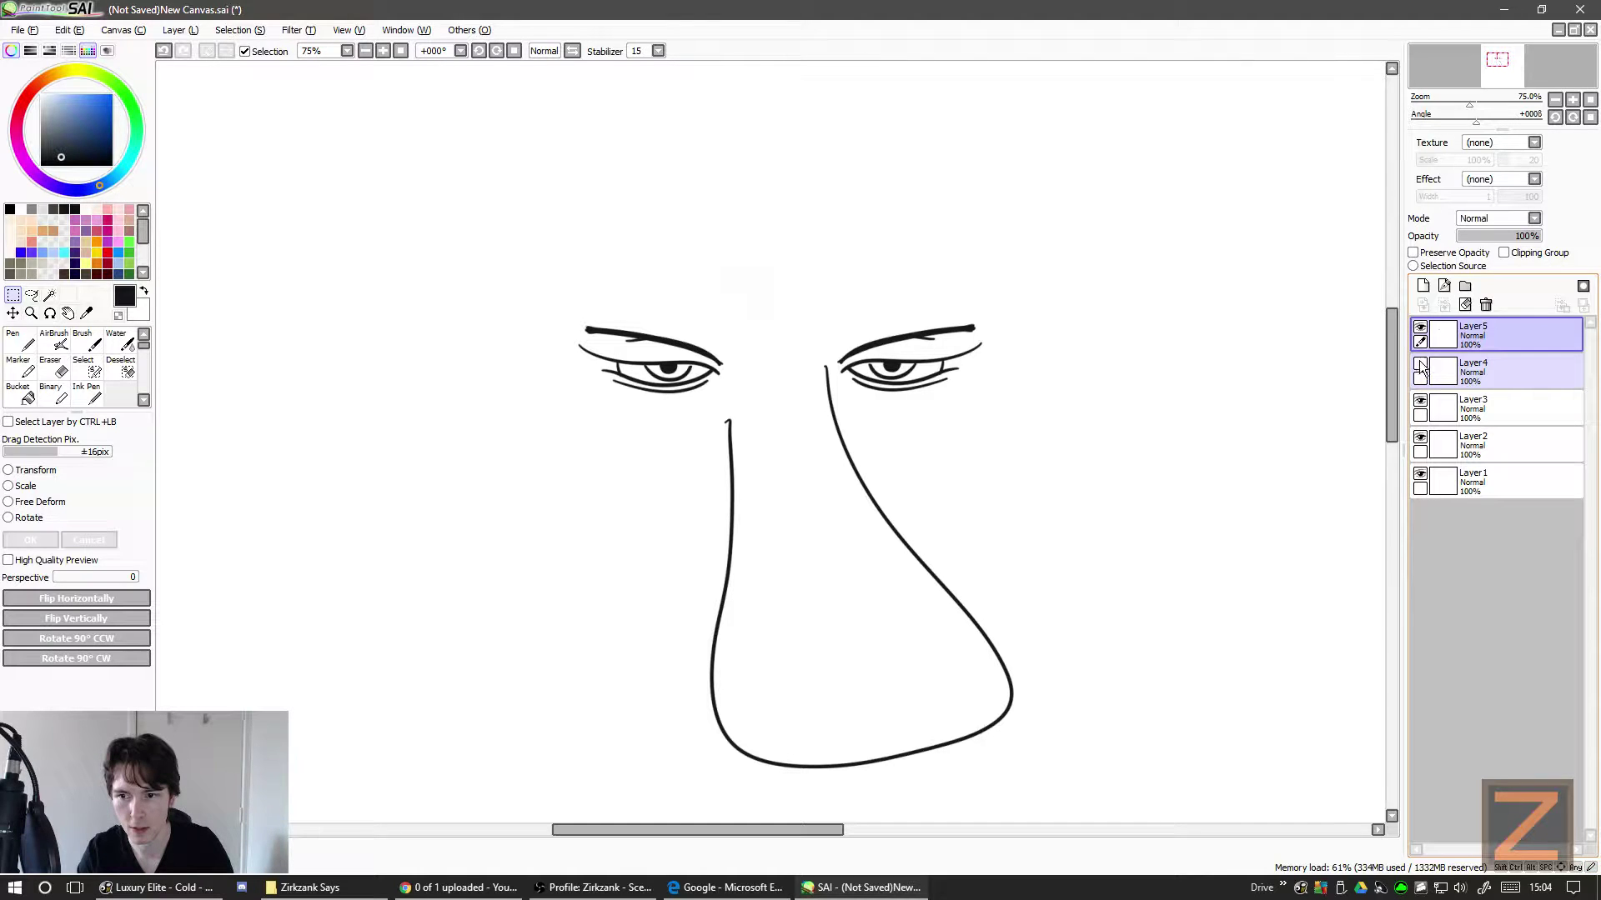
pyautogui.click(1420, 328)
pyautogui.click(1420, 327)
pyautogui.click(1420, 366)
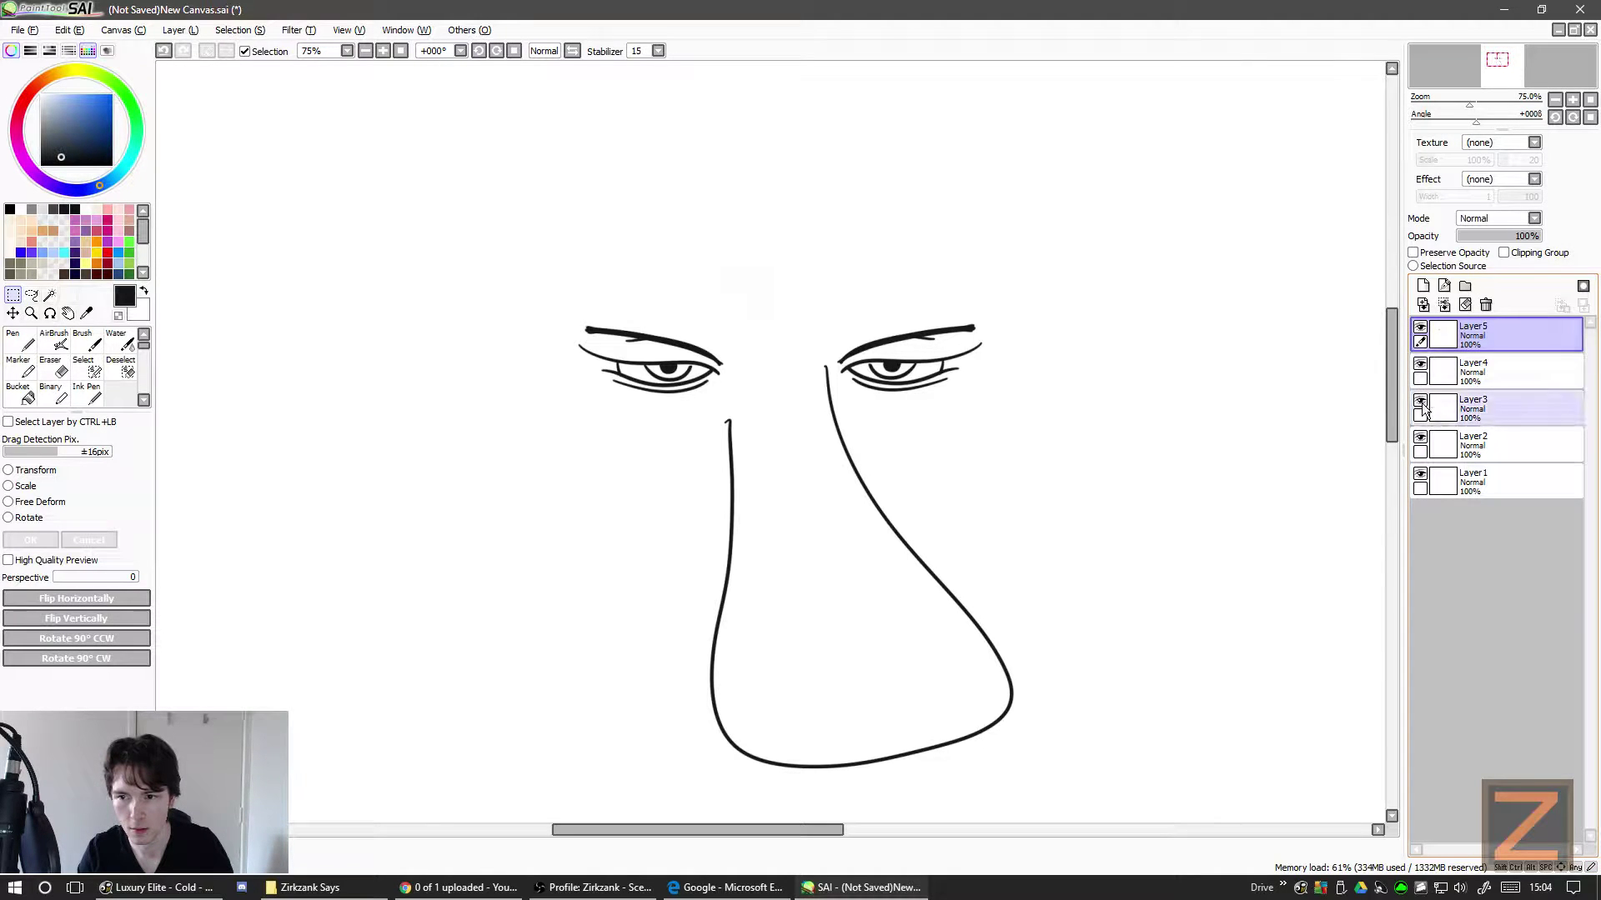
pyautogui.click(1421, 404)
pyautogui.click(1421, 404)
# - Move Layer5 below Layer4 and hide the nose outline on Layer3, leaving Layer4 active for the Ink Pen
pyautogui.moveTo(1492, 334); pyautogui.dragTo(1492, 371)
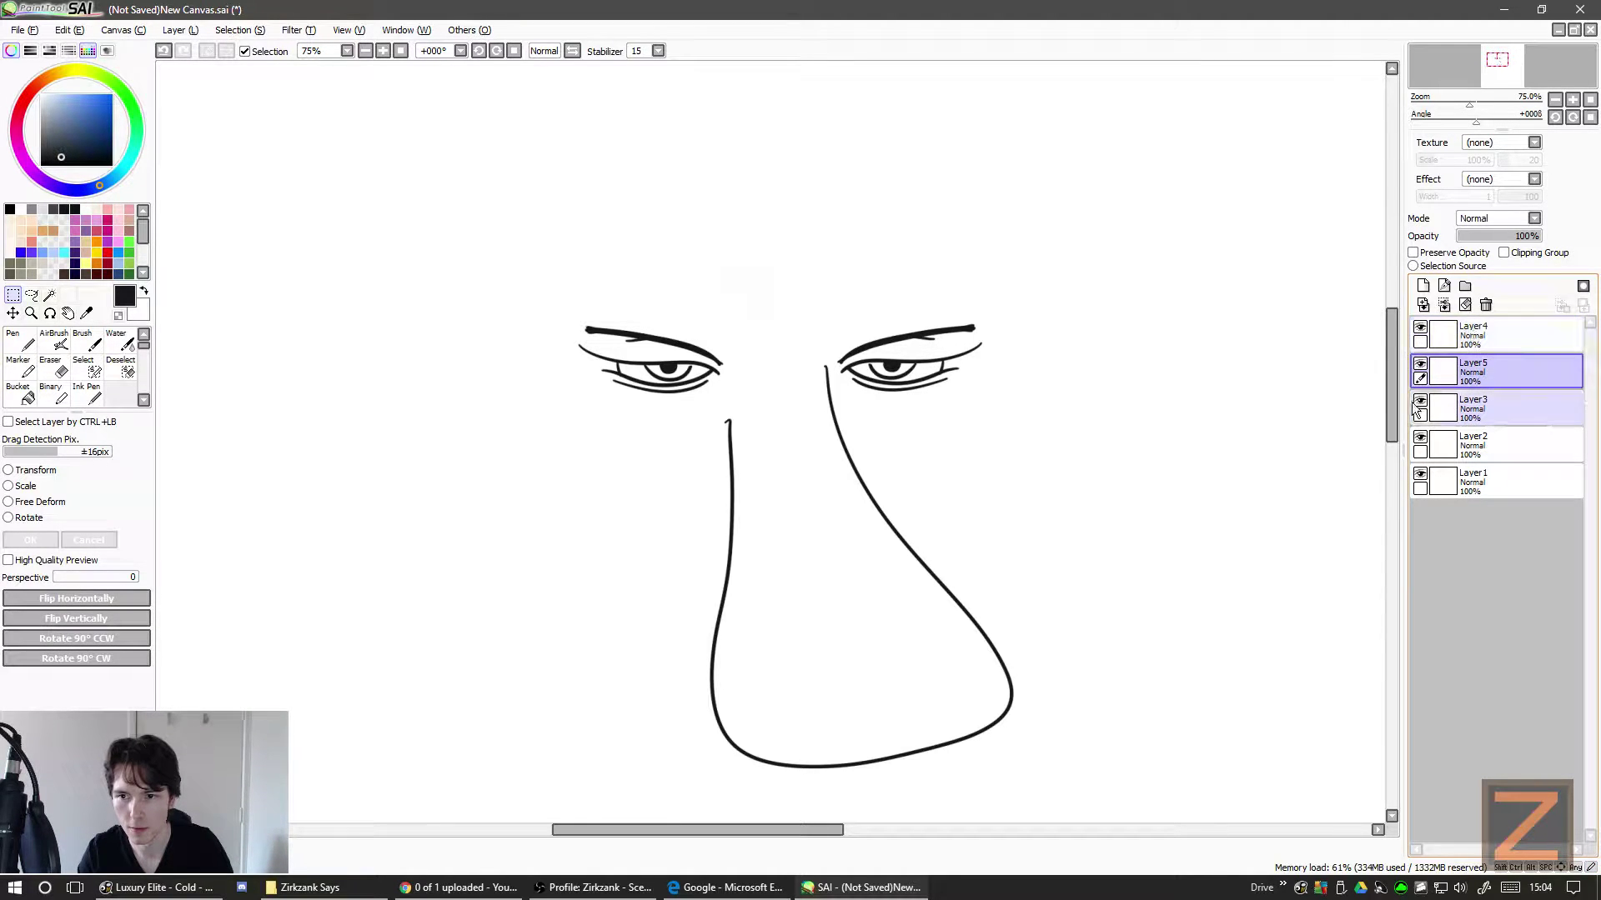
pyautogui.click(1419, 404)
pyautogui.click(1422, 337)
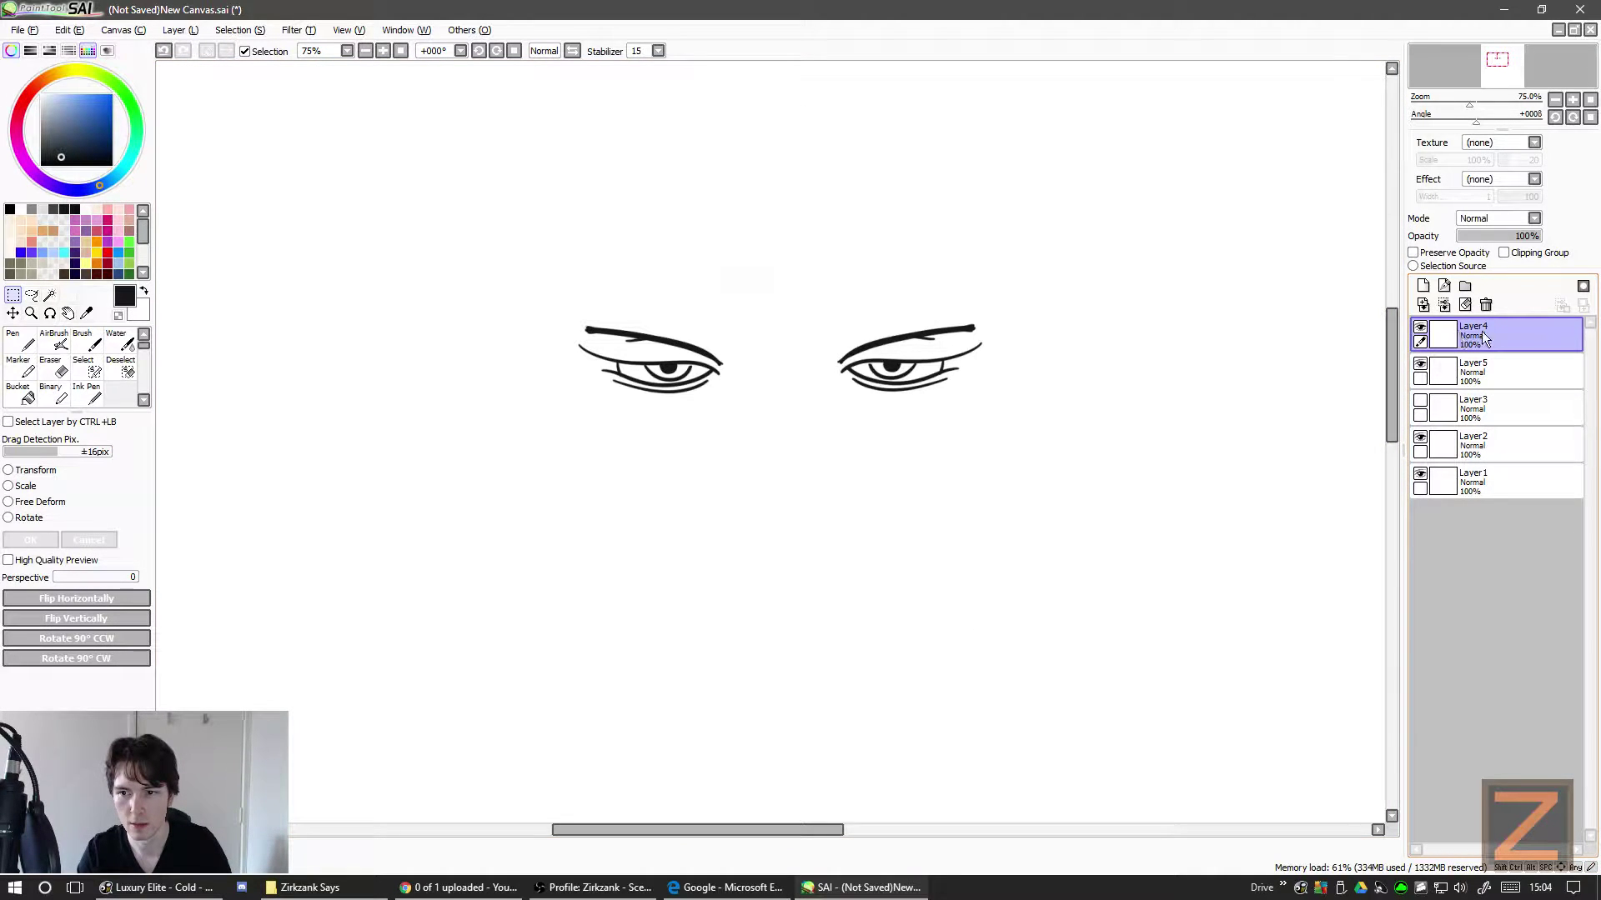
pyautogui.click(87, 394)
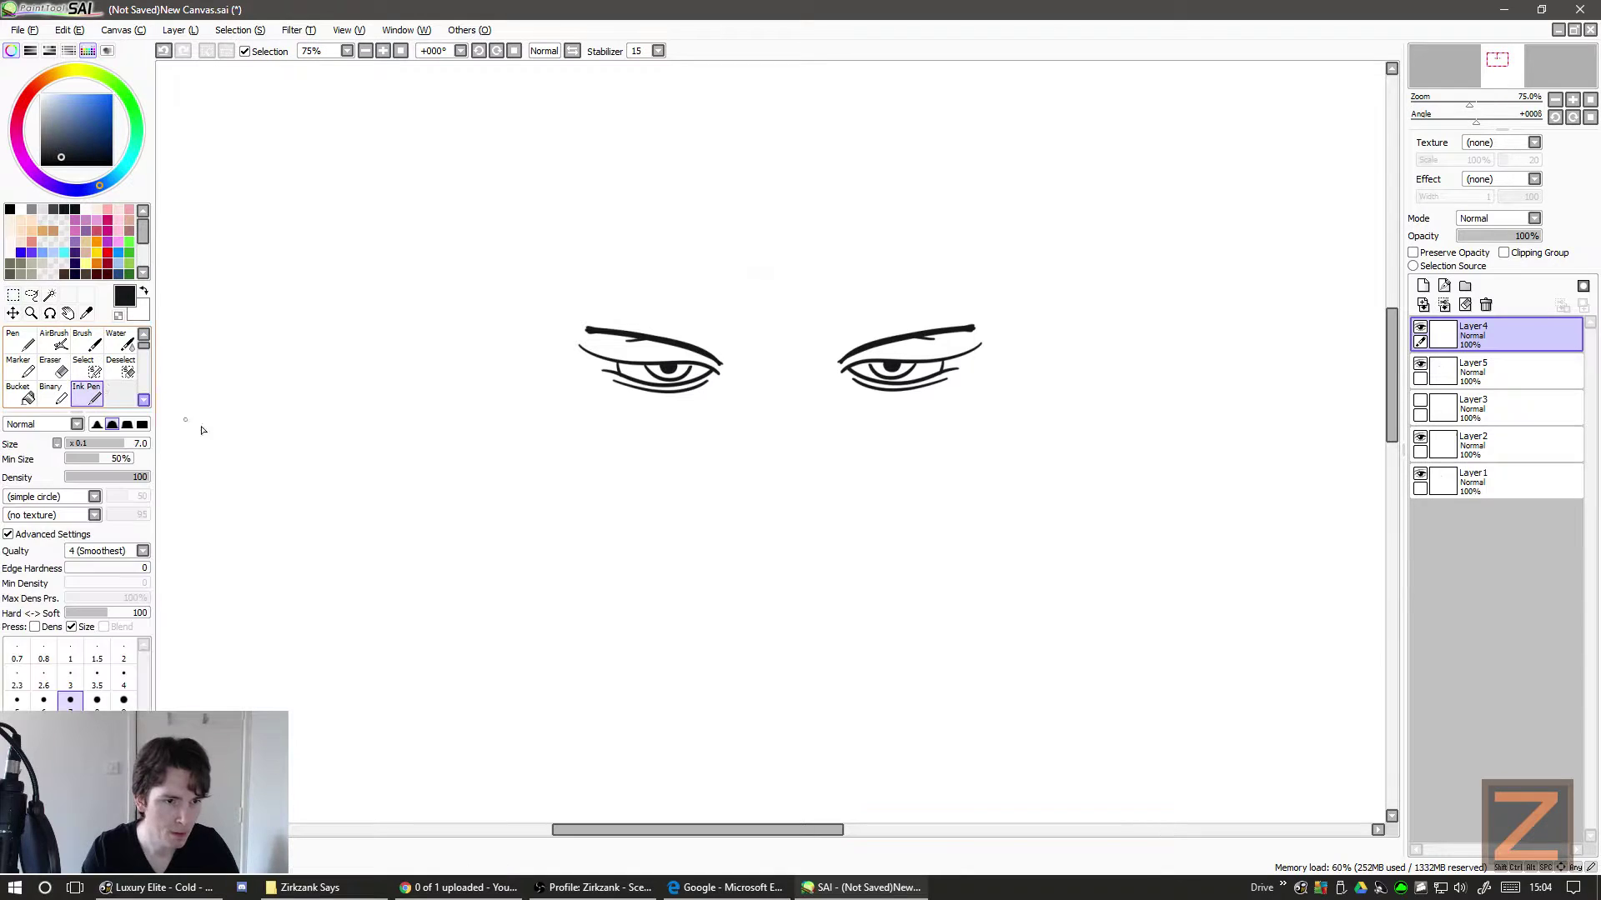
pyautogui.scroll(3, 1389, 350)
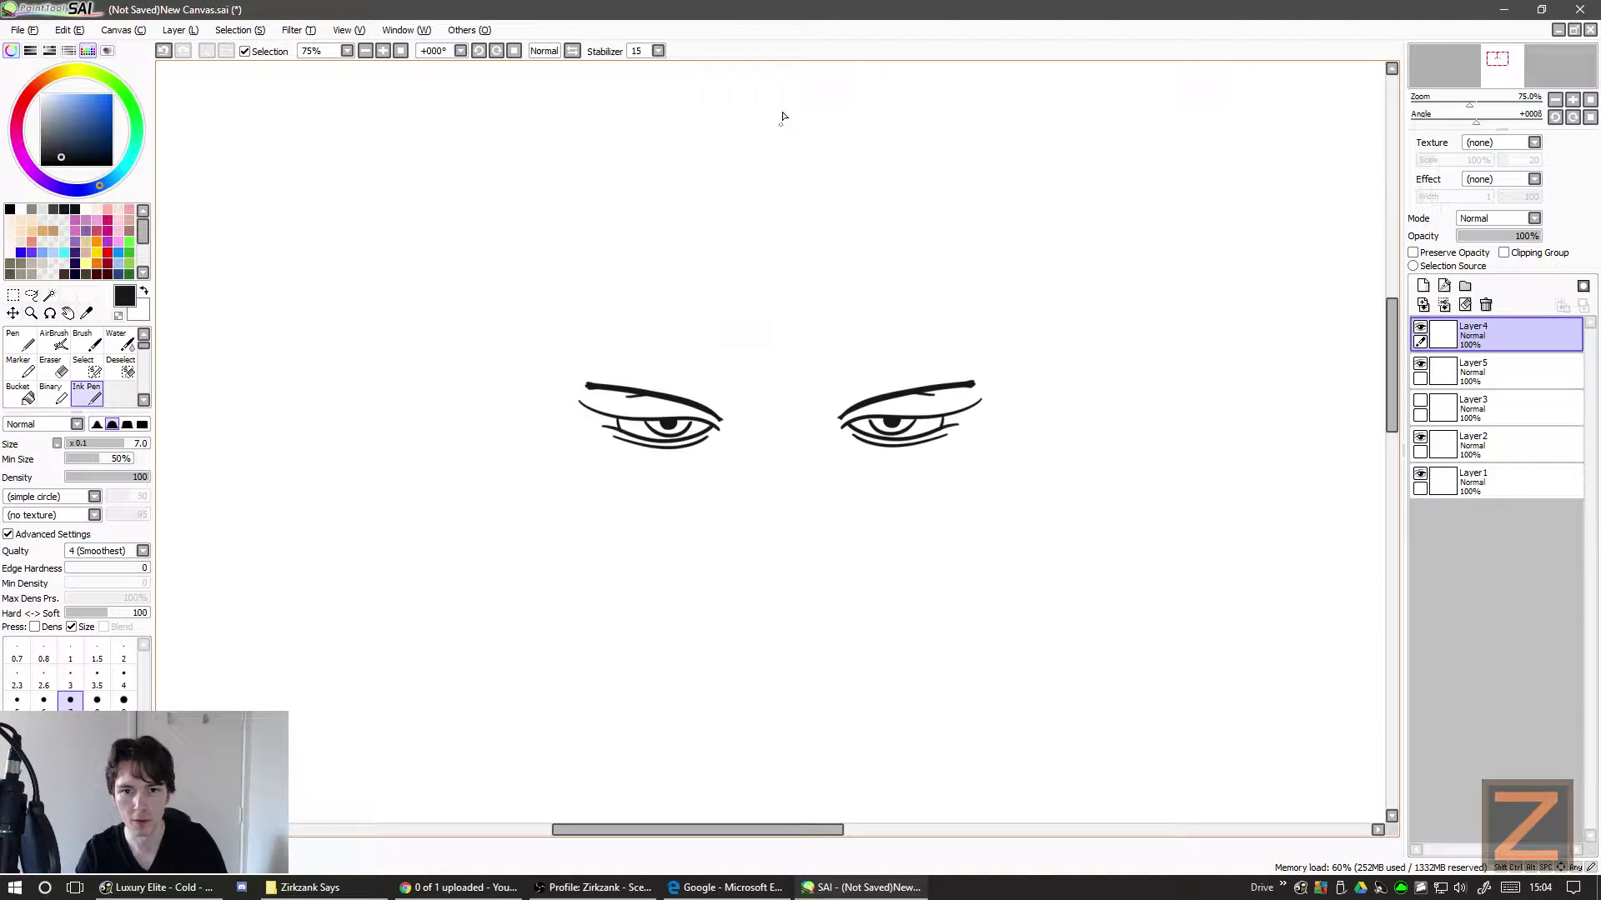
# - Try forehead and chin guide marks, and a face outline around the eyes tapering to a pointed chin, undoing both
pyautogui.moveTo(789, 116); pyautogui.dragTo(779, 177)
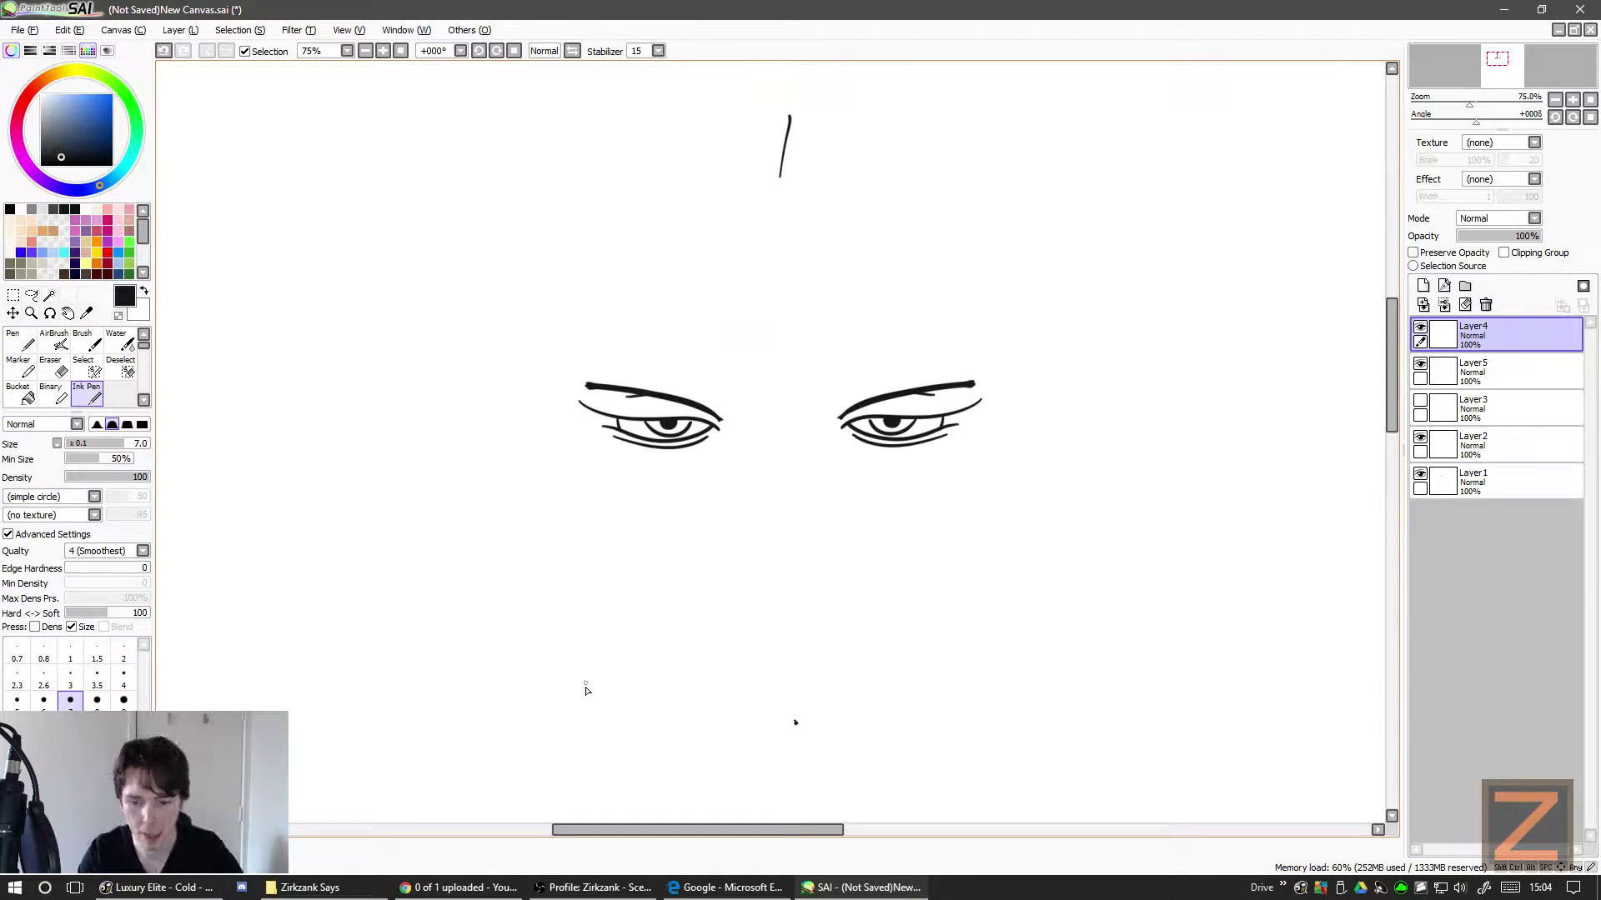
pyautogui.hotkey('ctrl', 'z')
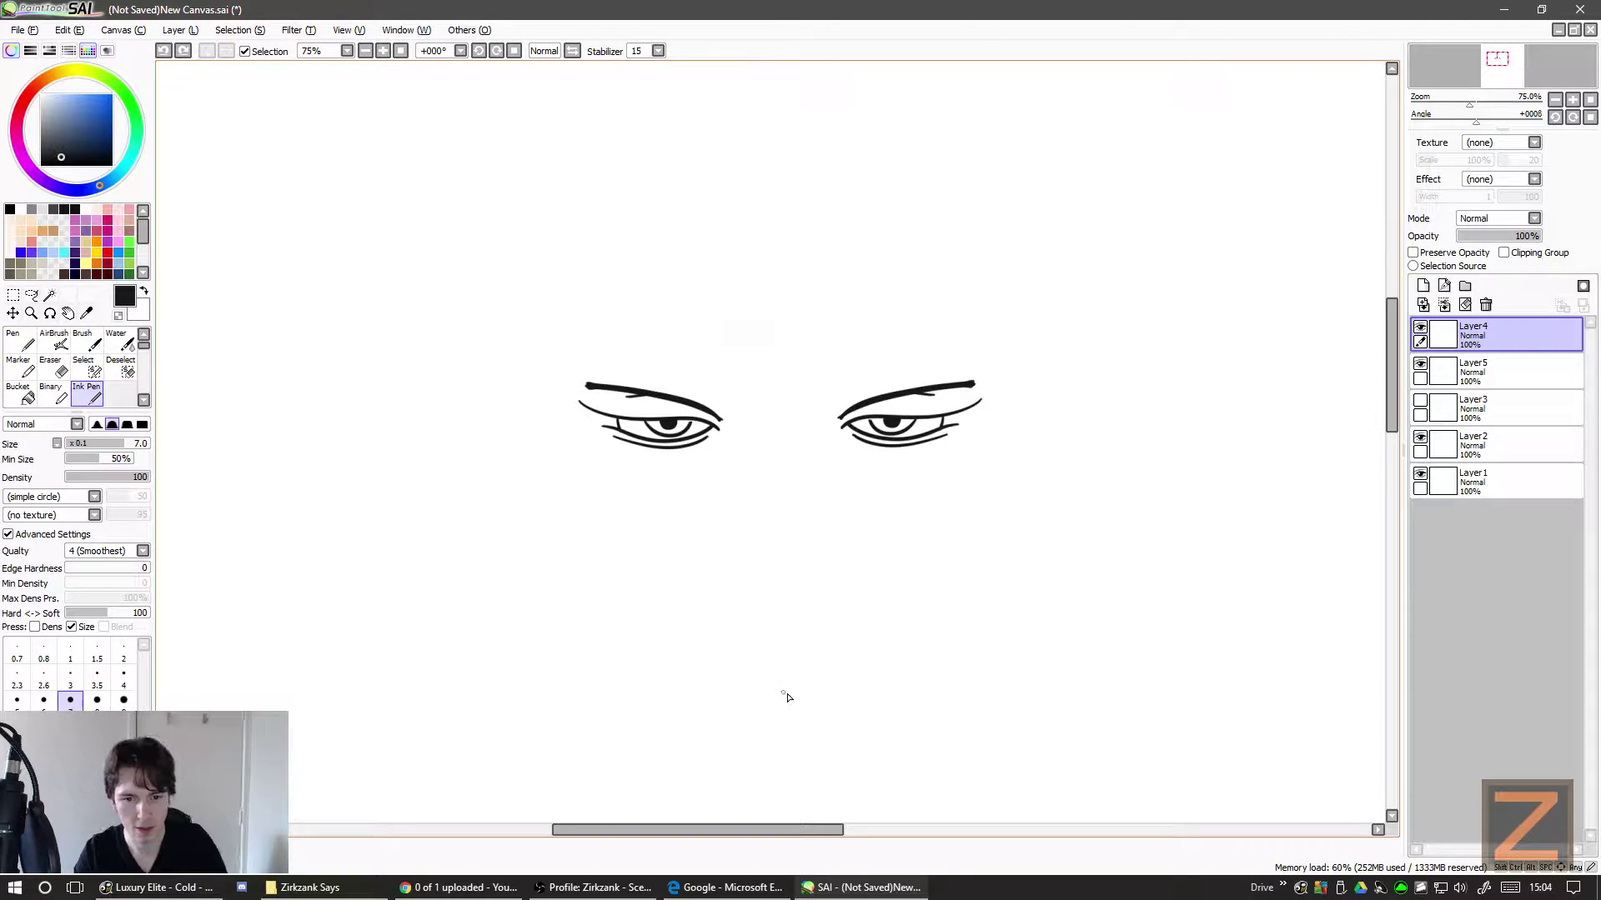
pyautogui.moveTo(784, 693)
pyautogui.mouseDown()
pyautogui.moveTo(741, 682)
pyautogui.moveTo(555, 228)
pyautogui.mouseUp()
pyautogui.moveTo(788, 695)
pyautogui.mouseDown()
pyautogui.moveTo(889, 639)
pyautogui.moveTo(965, 209)
pyautogui.mouseUp()
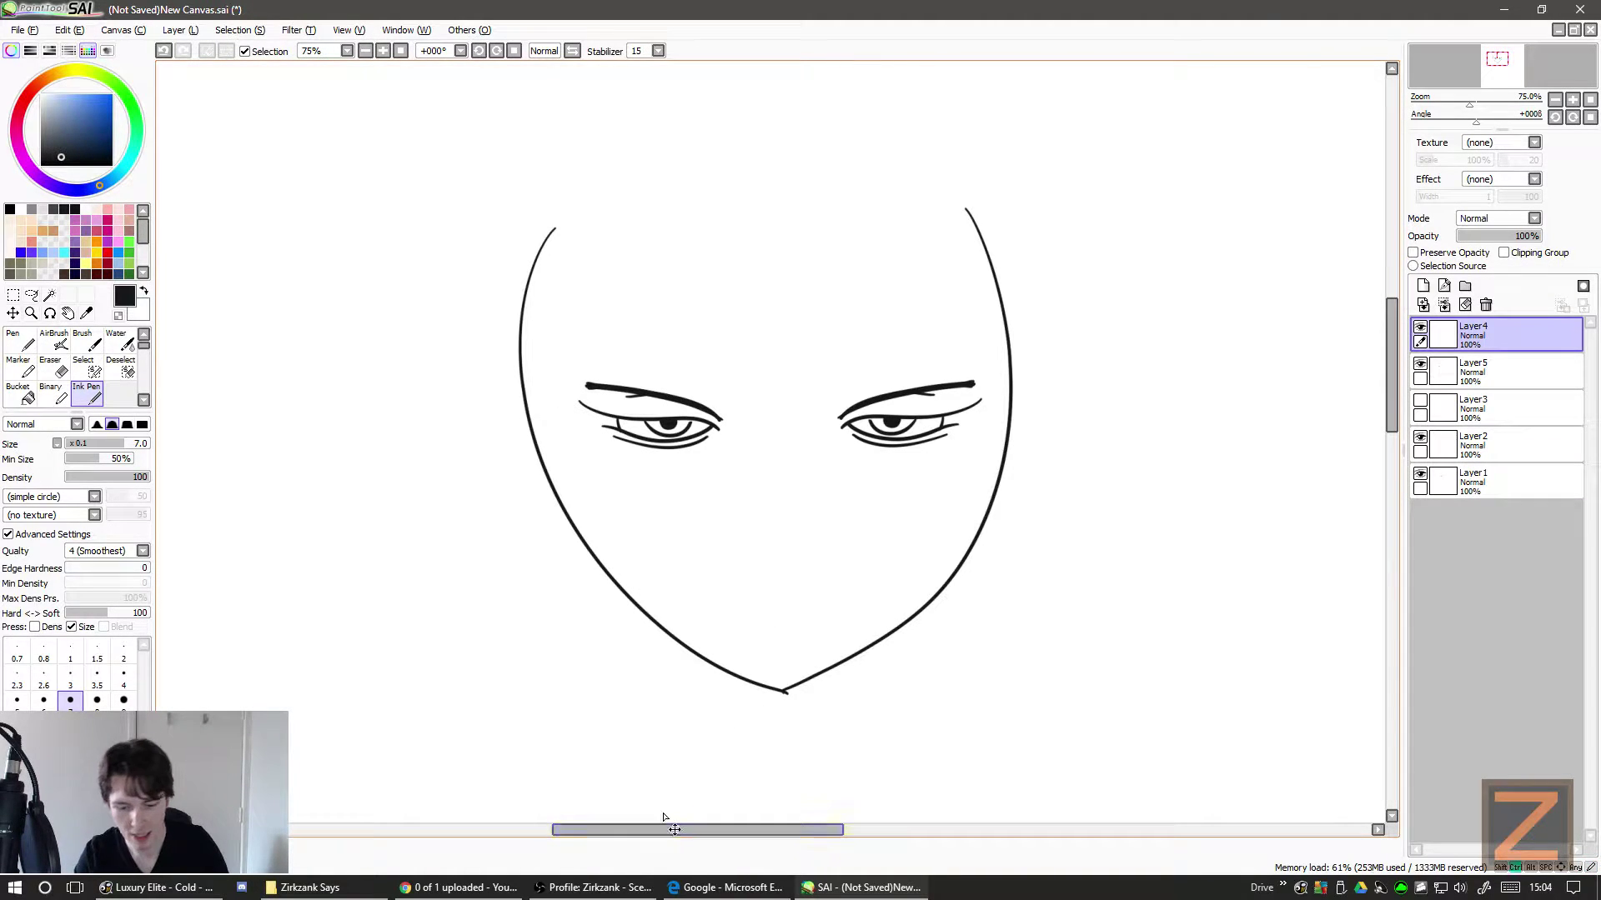
pyautogui.hotkey('ctrl', 'z')
pyautogui.hotkey('ctrl', 'z')
# - Try a rounder face outline with a broad curved chin, redrawing the left and right sides, and undo all the strokes
pyautogui.moveTo(770, 710)
pyautogui.mouseDown()
pyautogui.moveTo(671, 686)
pyautogui.moveTo(587, 135)
pyautogui.moveTo(789, 704)
pyautogui.moveTo(625, 201)
pyautogui.mouseUp()
pyautogui.hotkey('ctrl', 'z')
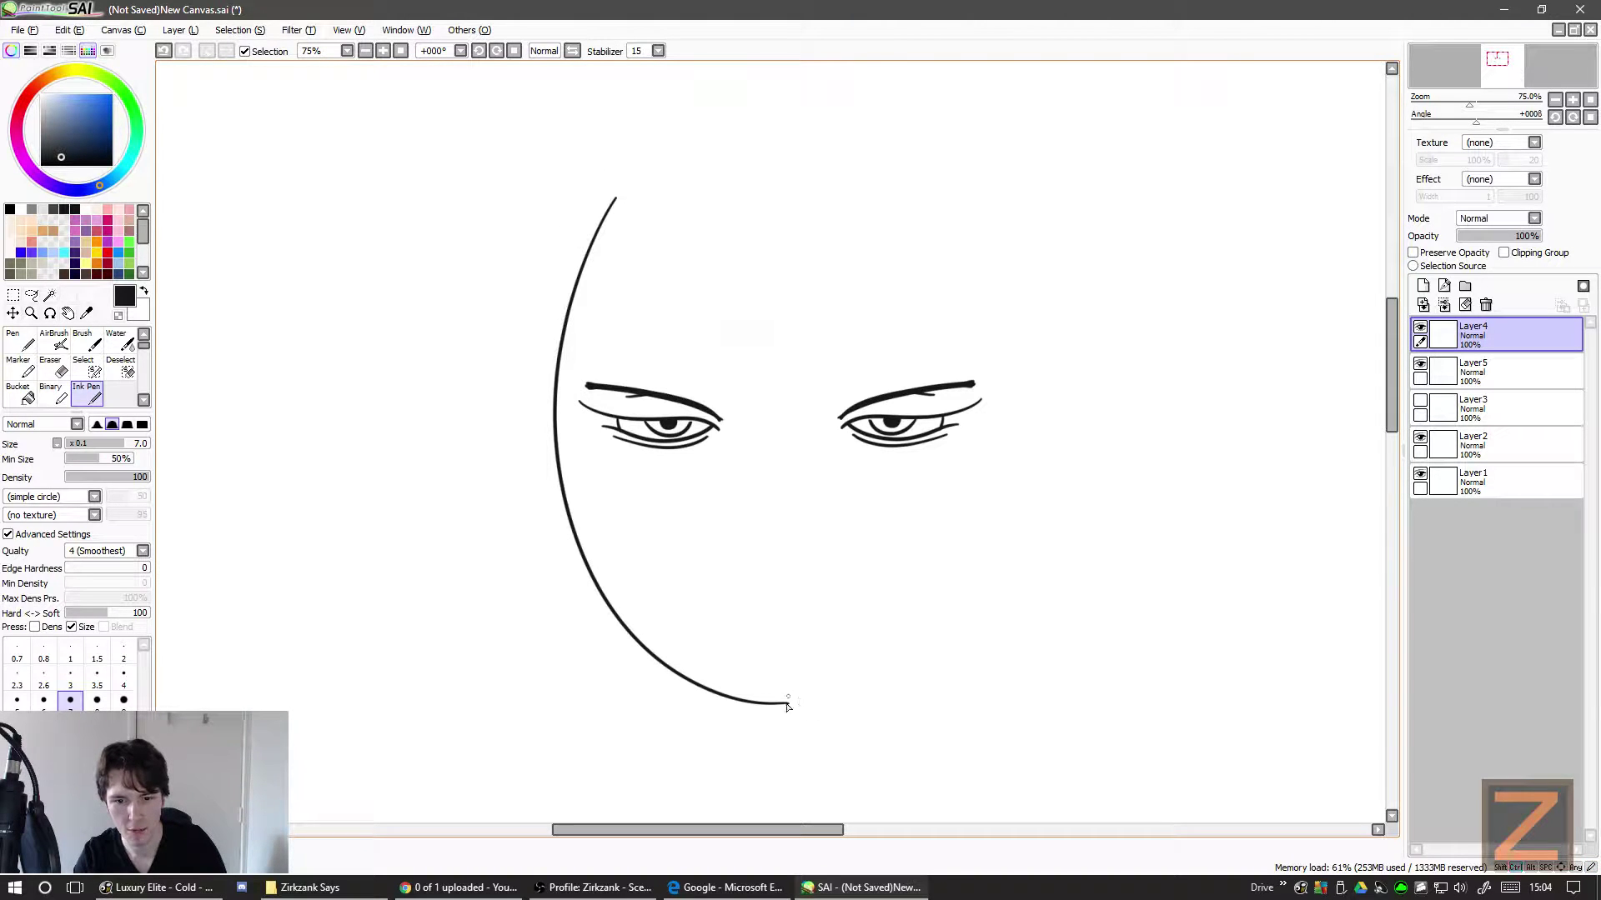
pyautogui.moveTo(794, 704)
pyautogui.mouseDown()
pyautogui.moveTo(936, 633)
pyautogui.moveTo(847, 186)
pyautogui.mouseUp()
pyautogui.hotkey('ctrl', 'z')
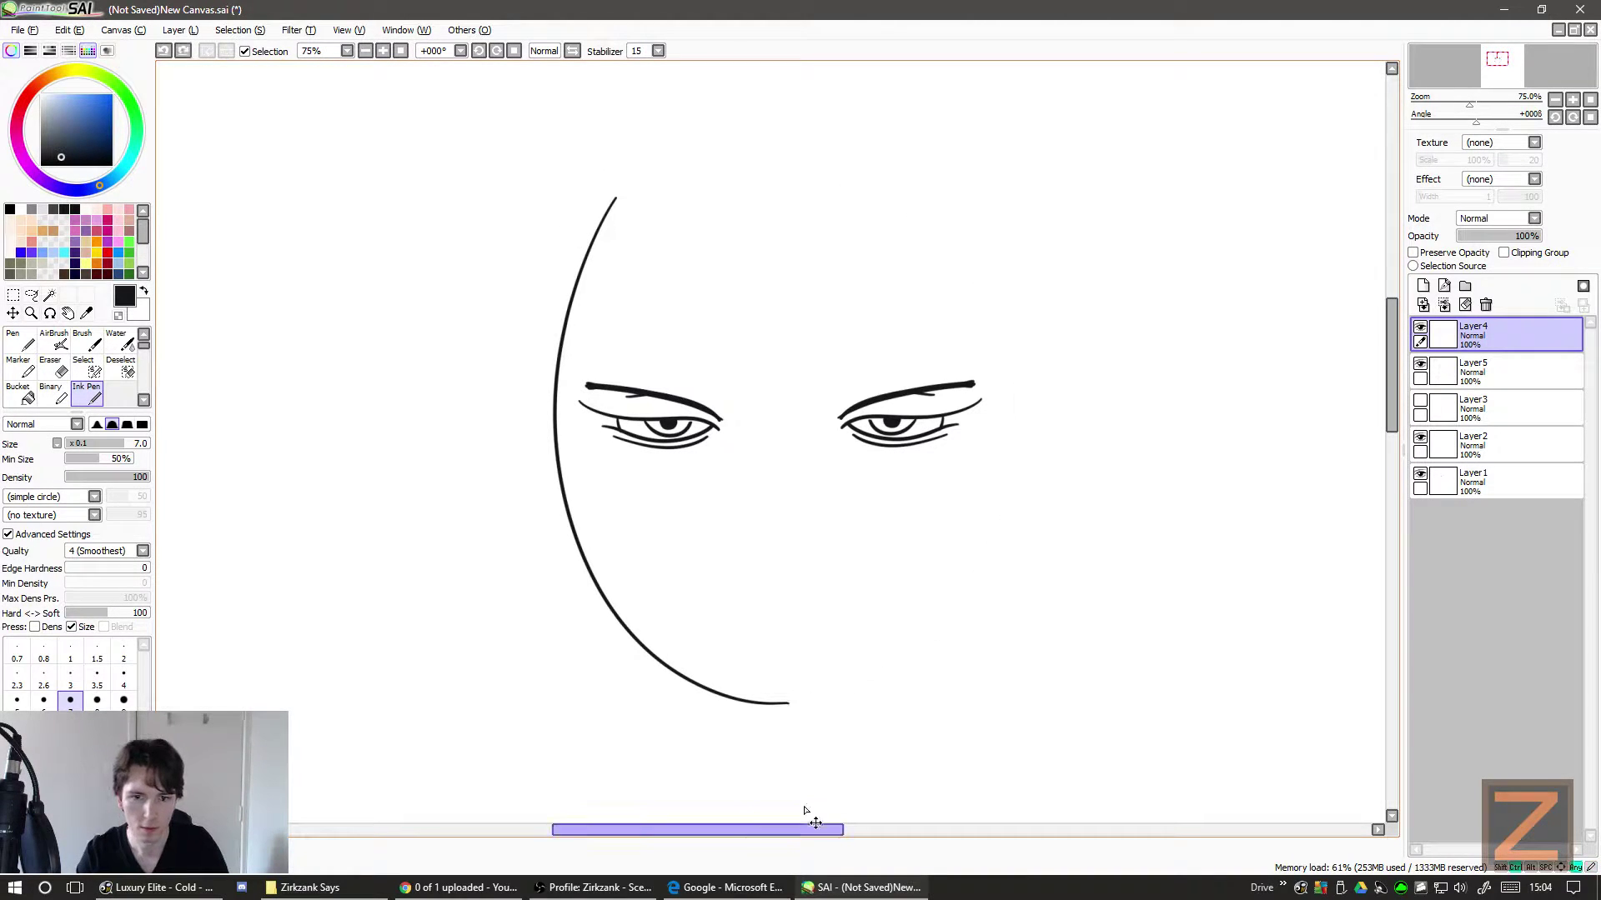
pyautogui.moveTo(785, 706)
pyautogui.mouseDown()
pyautogui.moveTo(893, 672)
pyautogui.moveTo(857, 61)
pyautogui.mouseUp()
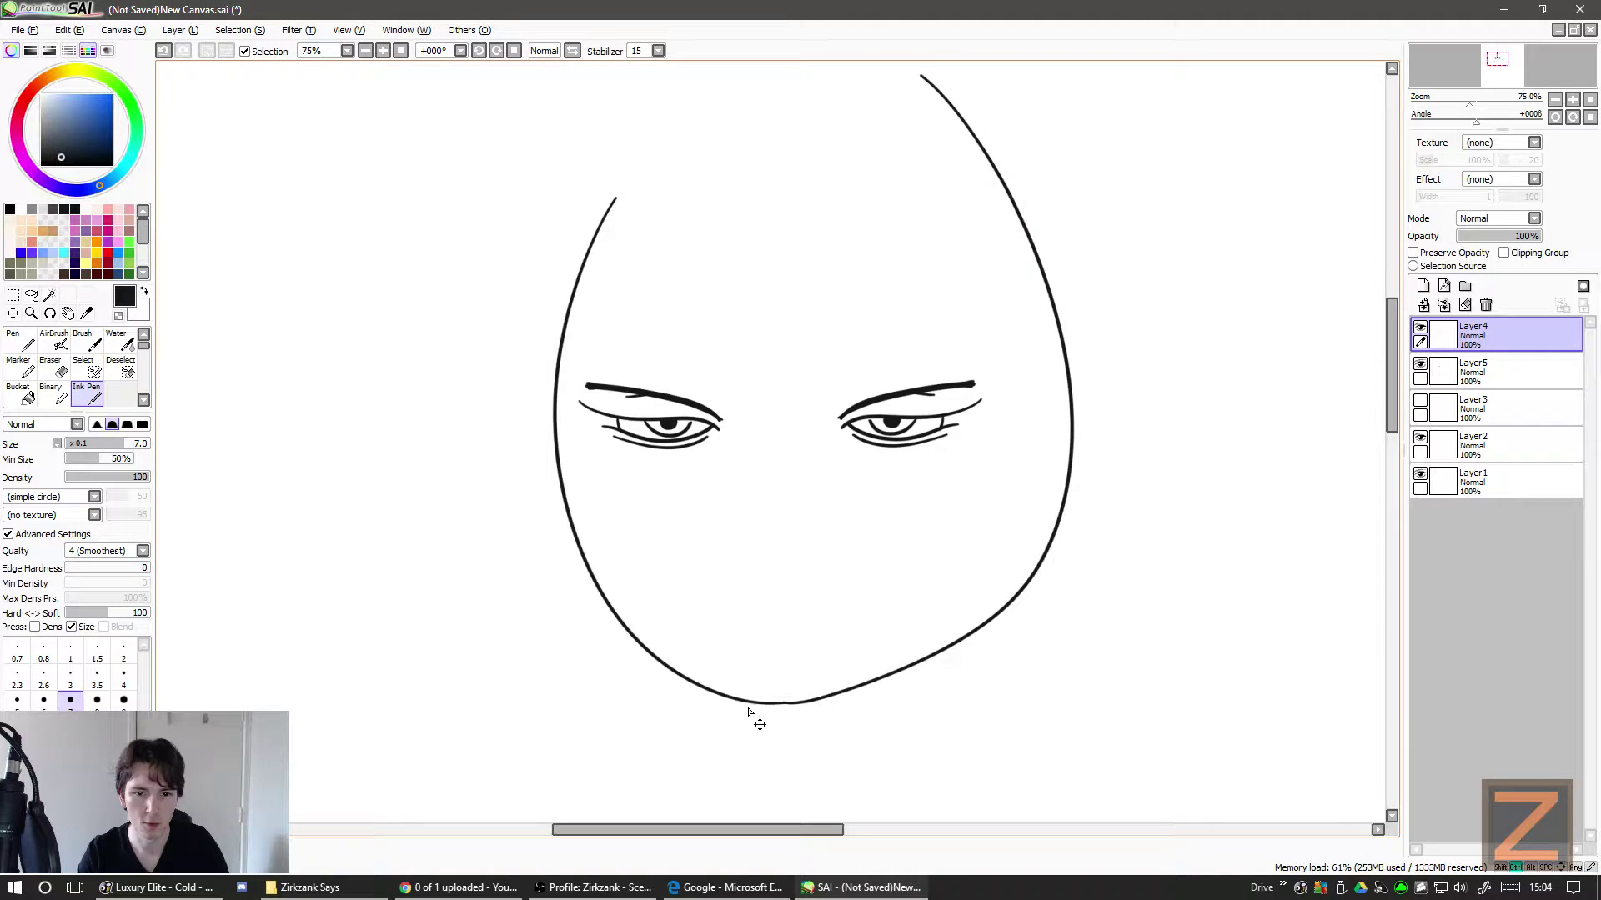
pyautogui.hotkey('ctrl', 'z')
pyautogui.hotkey('ctrl', 'z')
# - Try a left jaw line bending at the cheek down to the chin, plus other left-side head strokes, undoing each
pyautogui.moveTo(519, 358)
pyautogui.mouseDown()
pyautogui.moveTo(601, 615)
pyautogui.moveTo(847, 786)
pyautogui.mouseUp()
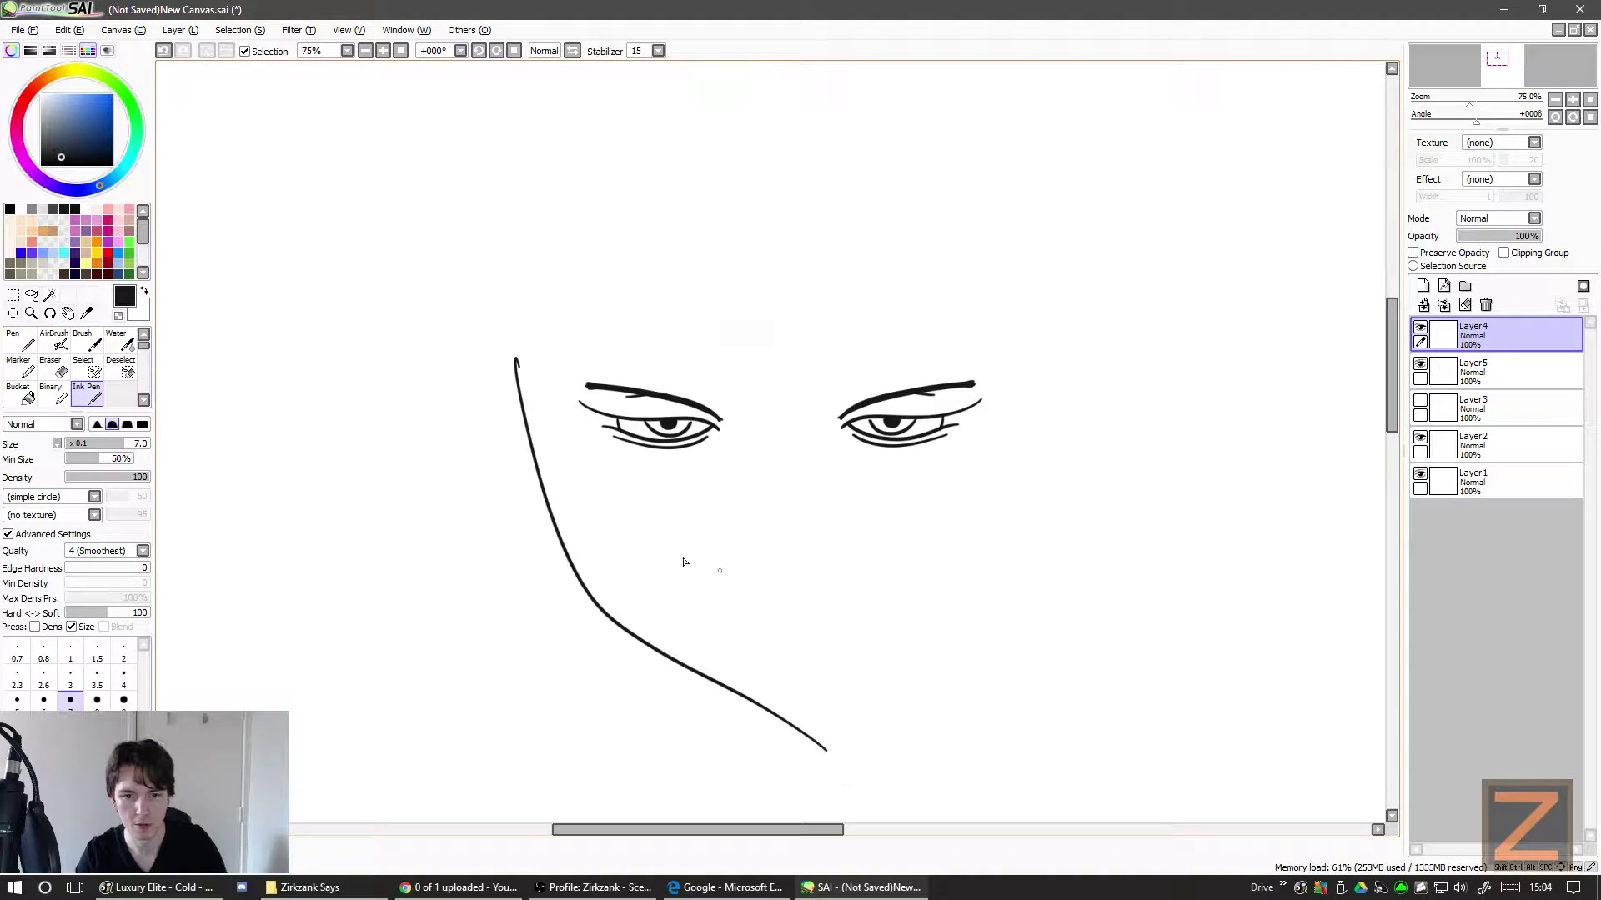
pyautogui.hotkey('ctrl', 'z')
pyautogui.moveTo(501, 286); pyautogui.dragTo(491, 327)
pyautogui.moveTo(516, 510)
pyautogui.mouseDown()
pyautogui.moveTo(578, 688)
pyautogui.moveTo(628, 626)
pyautogui.moveTo(598, 528)
pyautogui.moveTo(592, 426)
pyautogui.moveTo(657, 211)
pyautogui.mouseUp()
pyautogui.hotkey('ctrl', 'z')
pyautogui.hotkey('ctrl', 'z')
pyautogui.hotkey('ctrl', 'z')
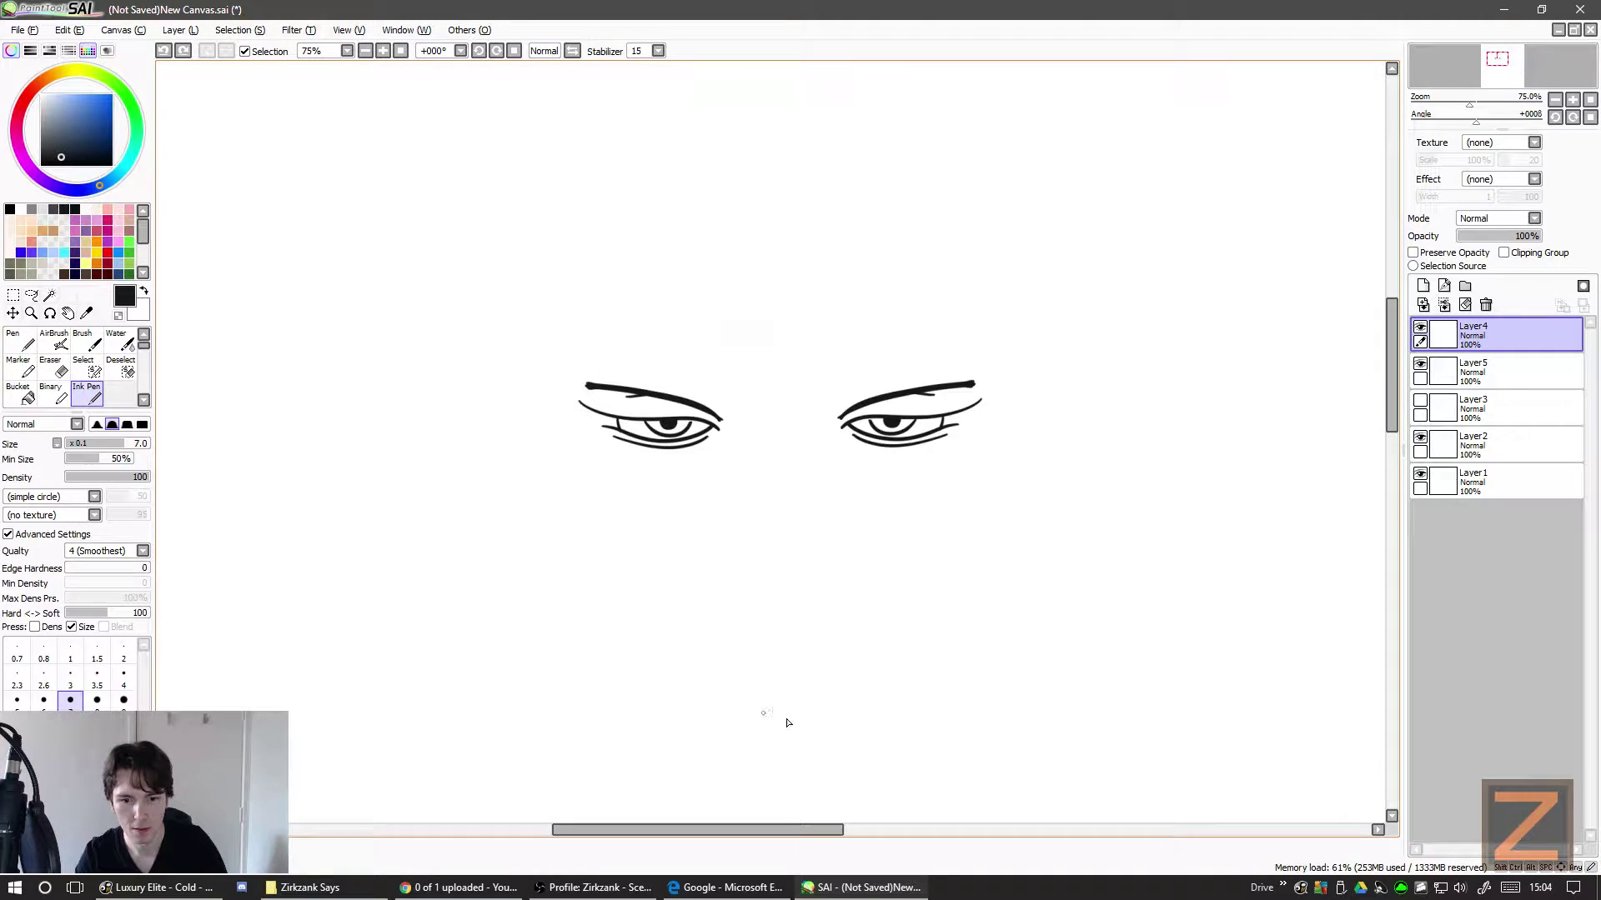
# - Try an angular head outline wrapping over the skull and narrower left face lines rising from the chin, undoing each
pyautogui.moveTo(781, 731)
pyautogui.mouseDown()
pyautogui.moveTo(572, 600)
pyautogui.moveTo(482, 250)
pyautogui.moveTo(947, 167)
pyautogui.mouseUp()
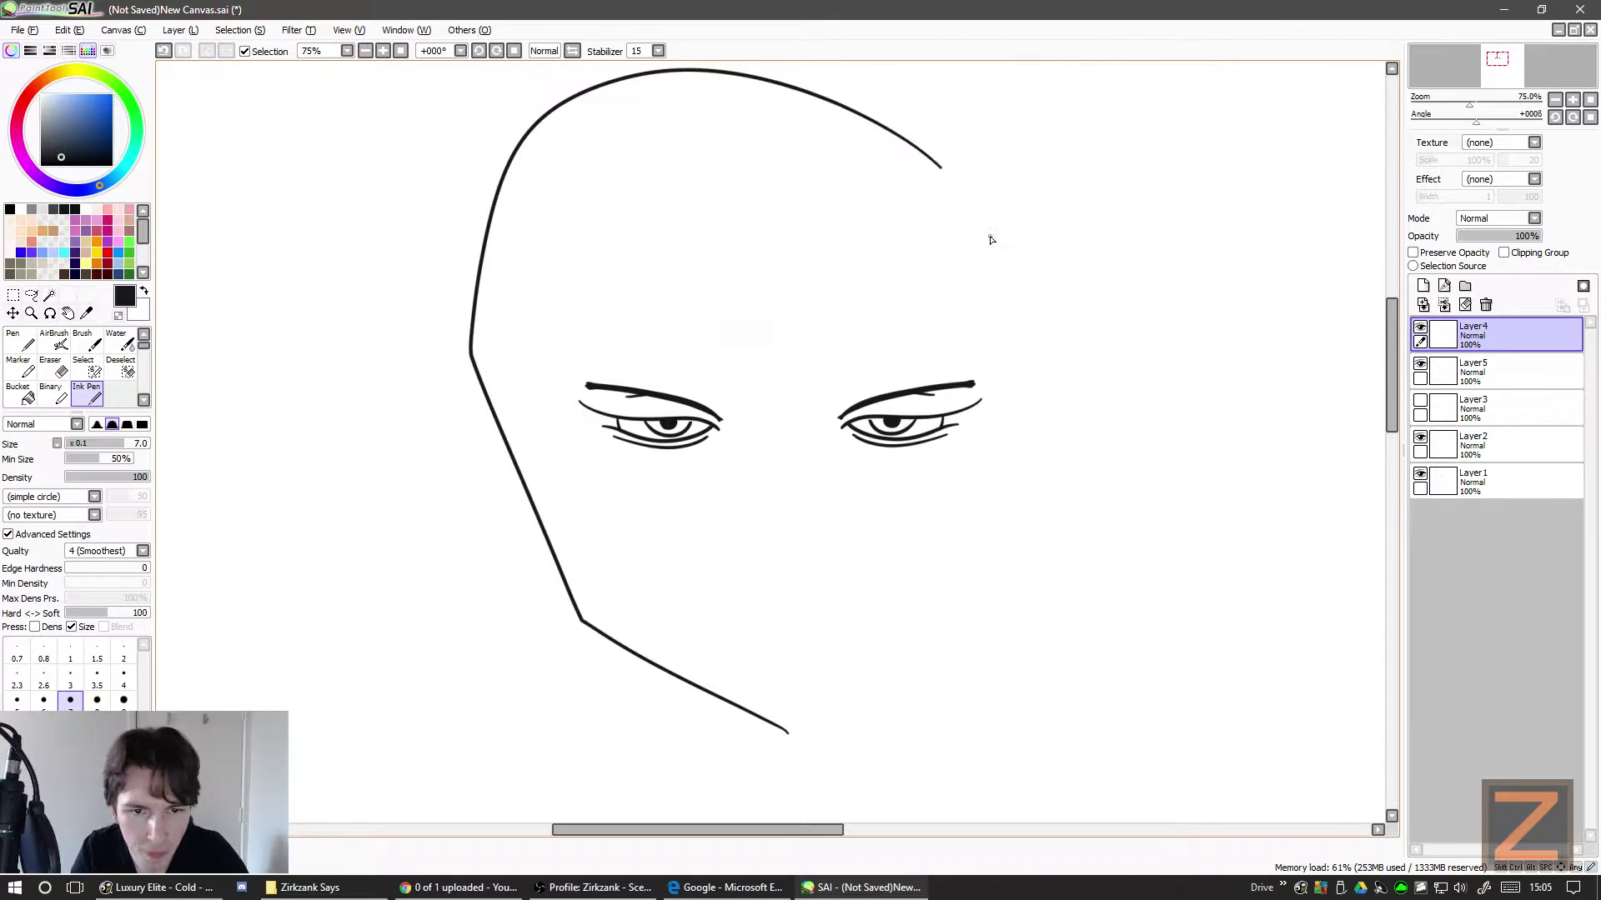
pyautogui.hotkey('ctrl', 'z')
pyautogui.moveTo(791, 715)
pyautogui.mouseDown()
pyautogui.moveTo(688, 674)
pyautogui.moveTo(492, 530)
pyautogui.moveTo(492, 153)
pyautogui.mouseUp()
pyautogui.hotkey('ctrl', 'z')
pyautogui.moveTo(807, 698)
pyautogui.mouseDown()
pyautogui.moveTo(662, 590)
pyautogui.moveTo(542, 339)
pyautogui.moveTo(542, 307)
pyautogui.mouseUp()
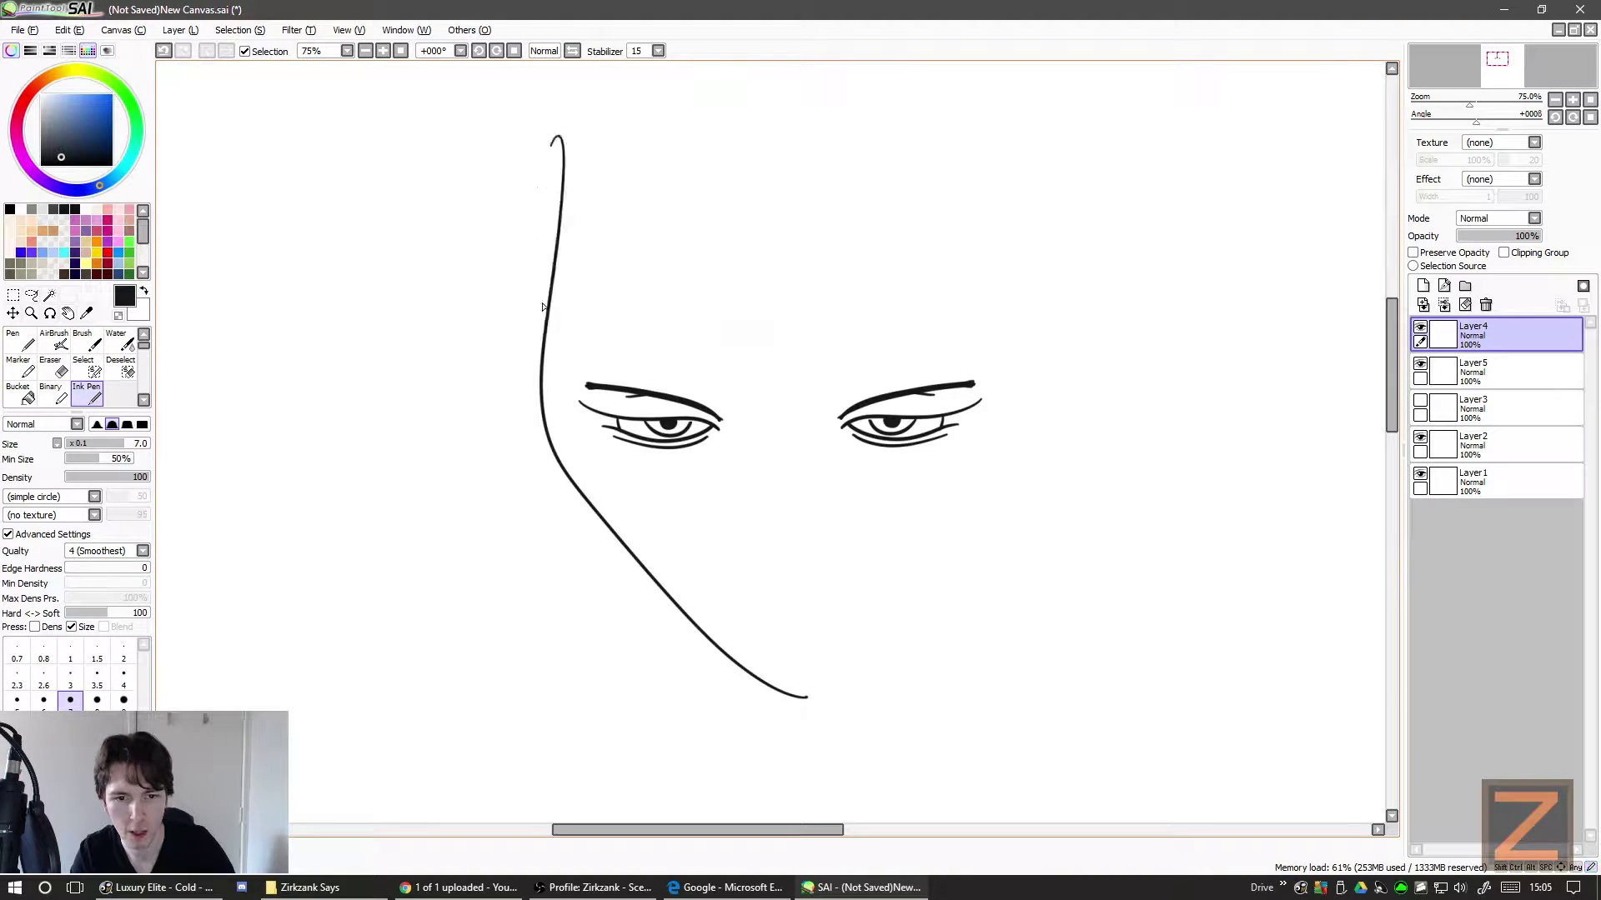
pyautogui.hotkey('ctrl', 'z')
pyautogui.moveTo(807, 698)
pyautogui.mouseDown()
pyautogui.moveTo(738, 693)
pyautogui.moveTo(536, 250)
pyautogui.mouseUp()
pyautogui.hotkey('ctrl', 'z')
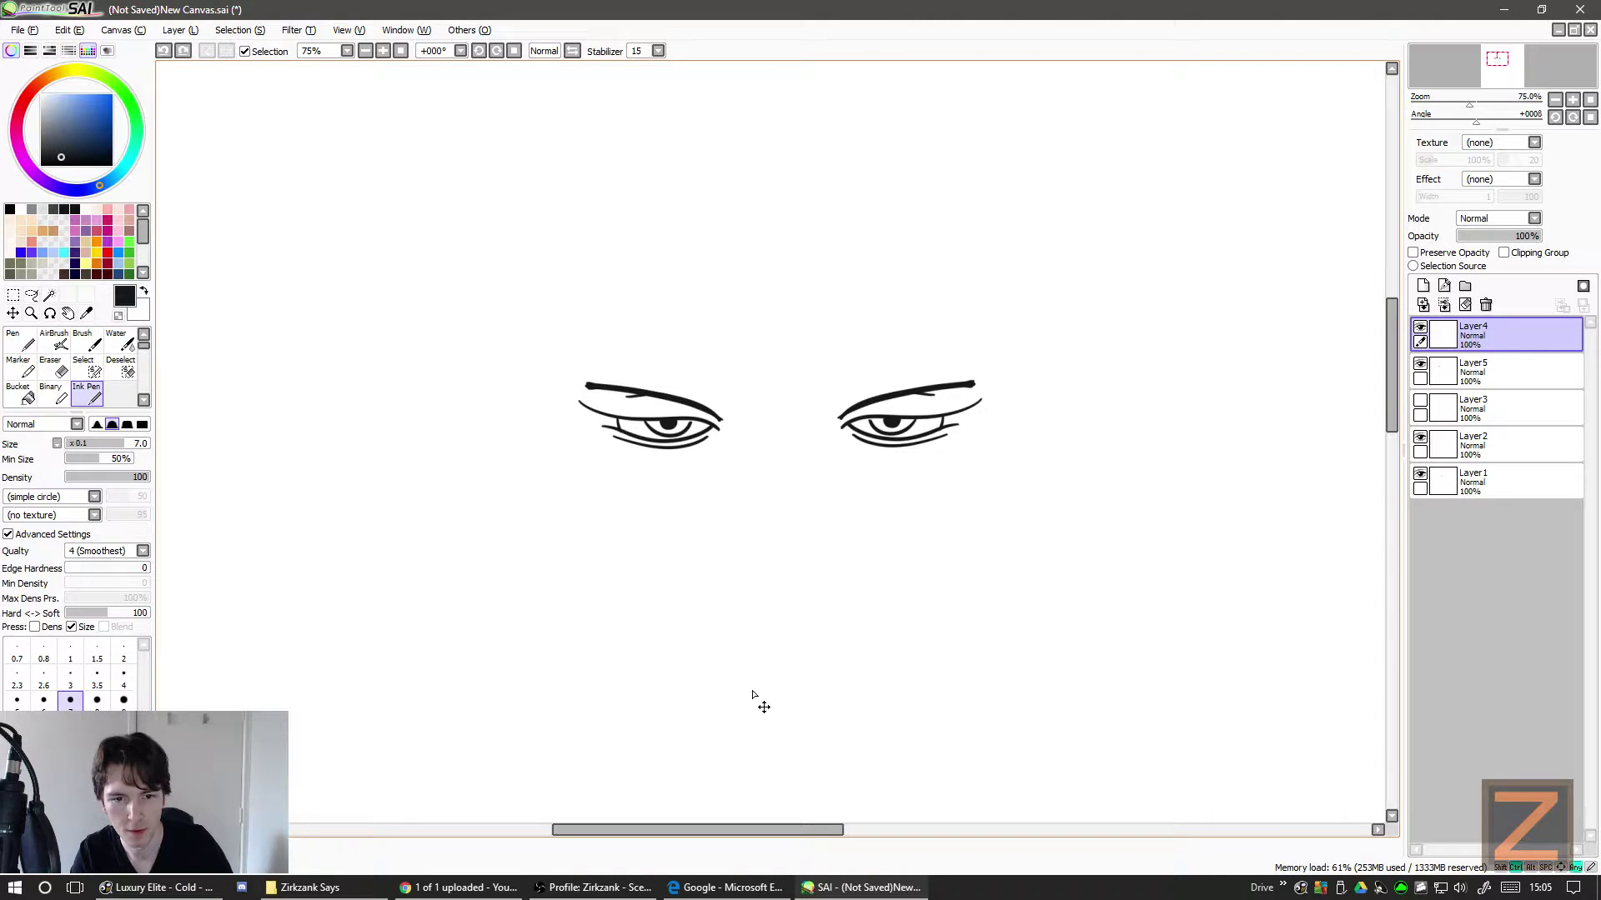
# - Try further left face curves from the chin to the forehead and a short stroke below the eyes, undoing each
pyautogui.moveTo(774, 697)
pyautogui.mouseDown()
pyautogui.moveTo(536, 493)
pyautogui.moveTo(679, 214)
pyautogui.mouseUp()
pyautogui.hotkey('ctrl', 'z')
pyautogui.moveTo(774, 663)
pyautogui.mouseDown()
pyautogui.moveTo(672, 662)
pyautogui.moveTo(617, 179)
pyautogui.moveTo(782, 661)
pyautogui.moveTo(564, 647)
pyautogui.moveTo(561, 236)
pyautogui.mouseUp()
pyautogui.hotkey('ctrl', 'z')
pyautogui.hotkey('ctrl', 'z')
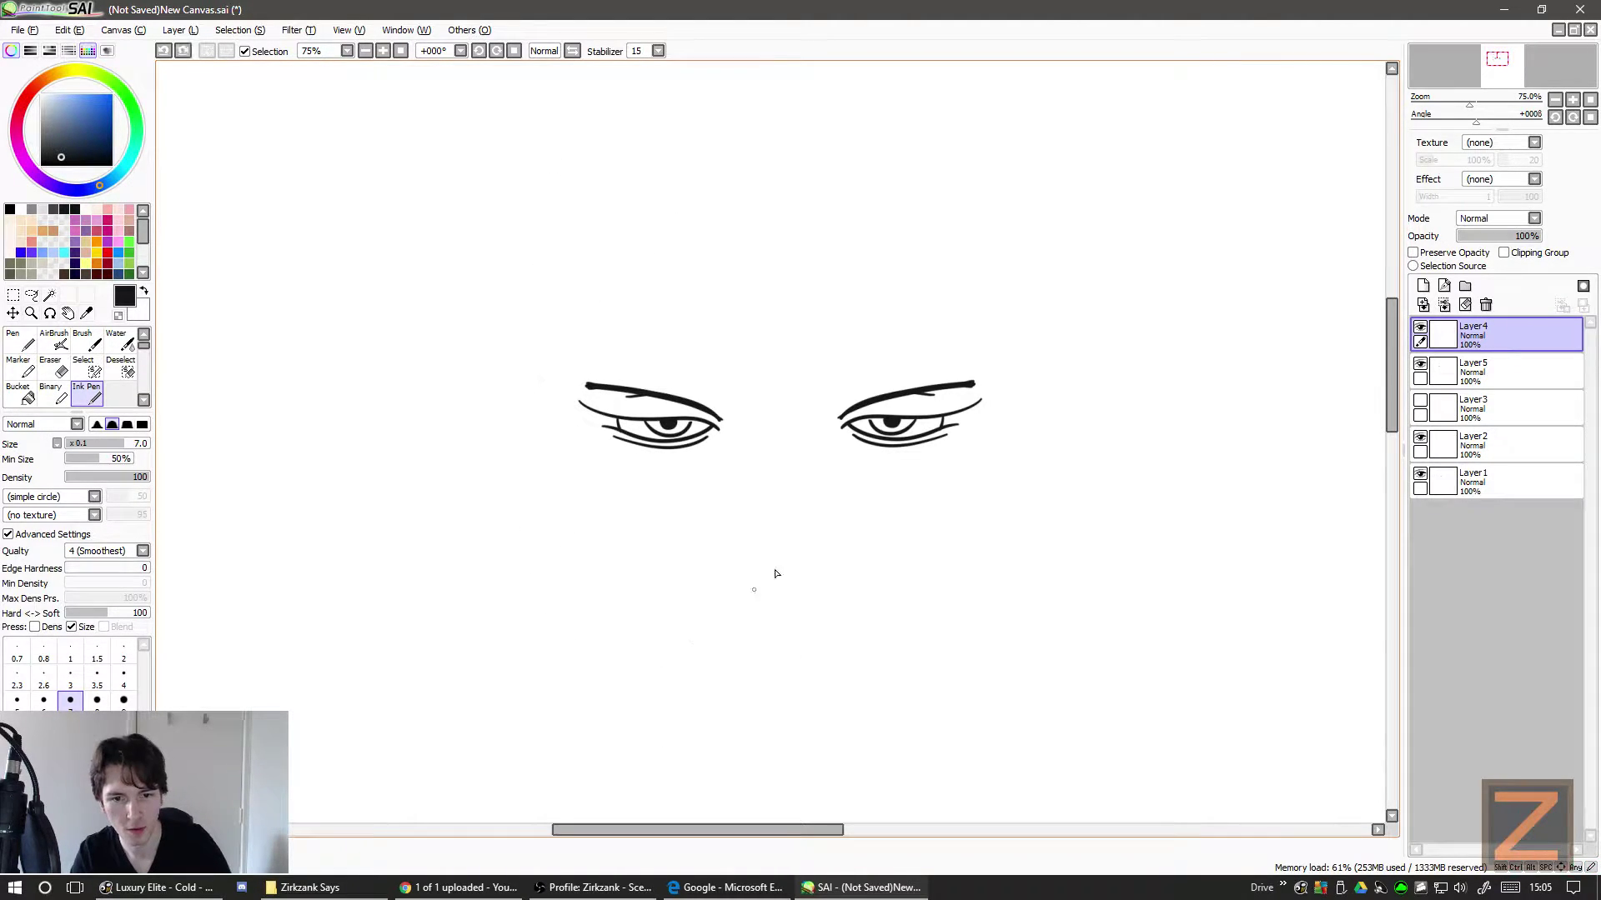
pyautogui.moveTo(797, 615); pyautogui.dragTo(841, 627)
pyautogui.hotkey('ctrl', 'z')
# - Draw a smooth right face curve from chin to forehead, and try short strokes at the chin and beside the right eye, undoing those
pyautogui.moveTo(775, 704)
pyautogui.mouseDown()
pyautogui.moveTo(961, 600)
pyautogui.moveTo(1025, 167)
pyautogui.mouseUp()
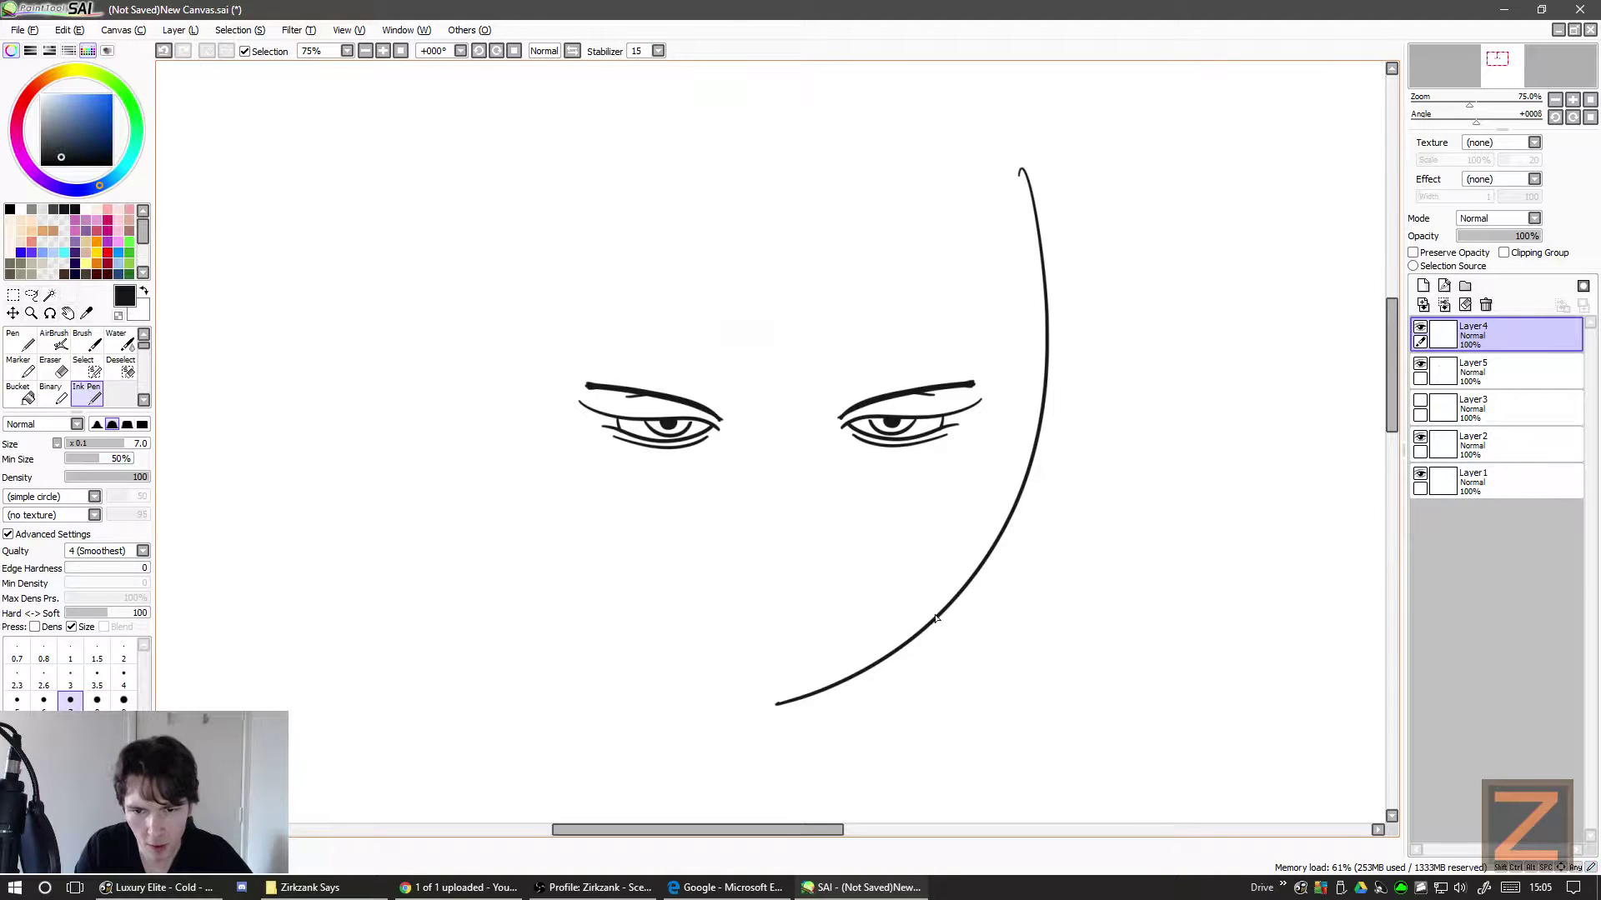
pyautogui.moveTo(834, 733); pyautogui.dragTo(818, 695)
pyautogui.hotkey('ctrl', 'z')
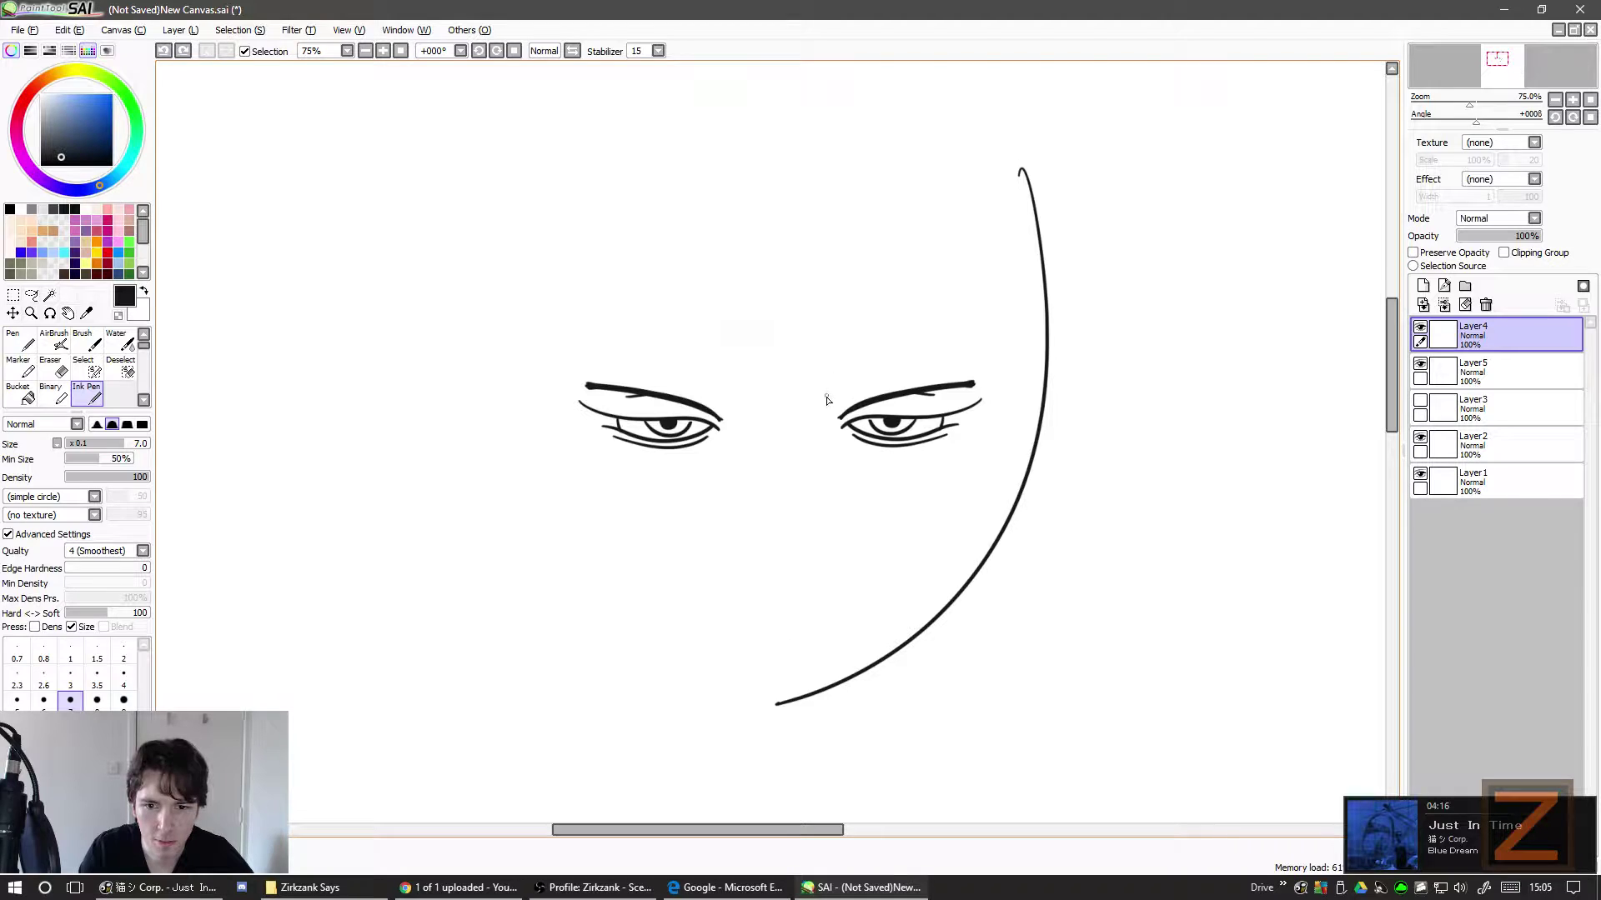
pyautogui.moveTo(1022, 422); pyautogui.dragTo(982, 437)
pyautogui.hotkey('ctrl', 'z')
pyautogui.moveTo(1035, 388)
pyautogui.mouseDown()
pyautogui.moveTo(1013, 473)
pyautogui.moveTo(986, 396)
pyautogui.mouseUp()
pyautogui.moveTo(992, 397); pyautogui.dragTo(954, 486)
pyautogui.hotkey('ctrl', 'z')
pyautogui.hotkey('ctrl', 'z')
pyautogui.hotkey('ctrl', 'z')
pyautogui.hotkey('ctrl', 'z')
pyautogui.hotkey('ctrl', 'z')
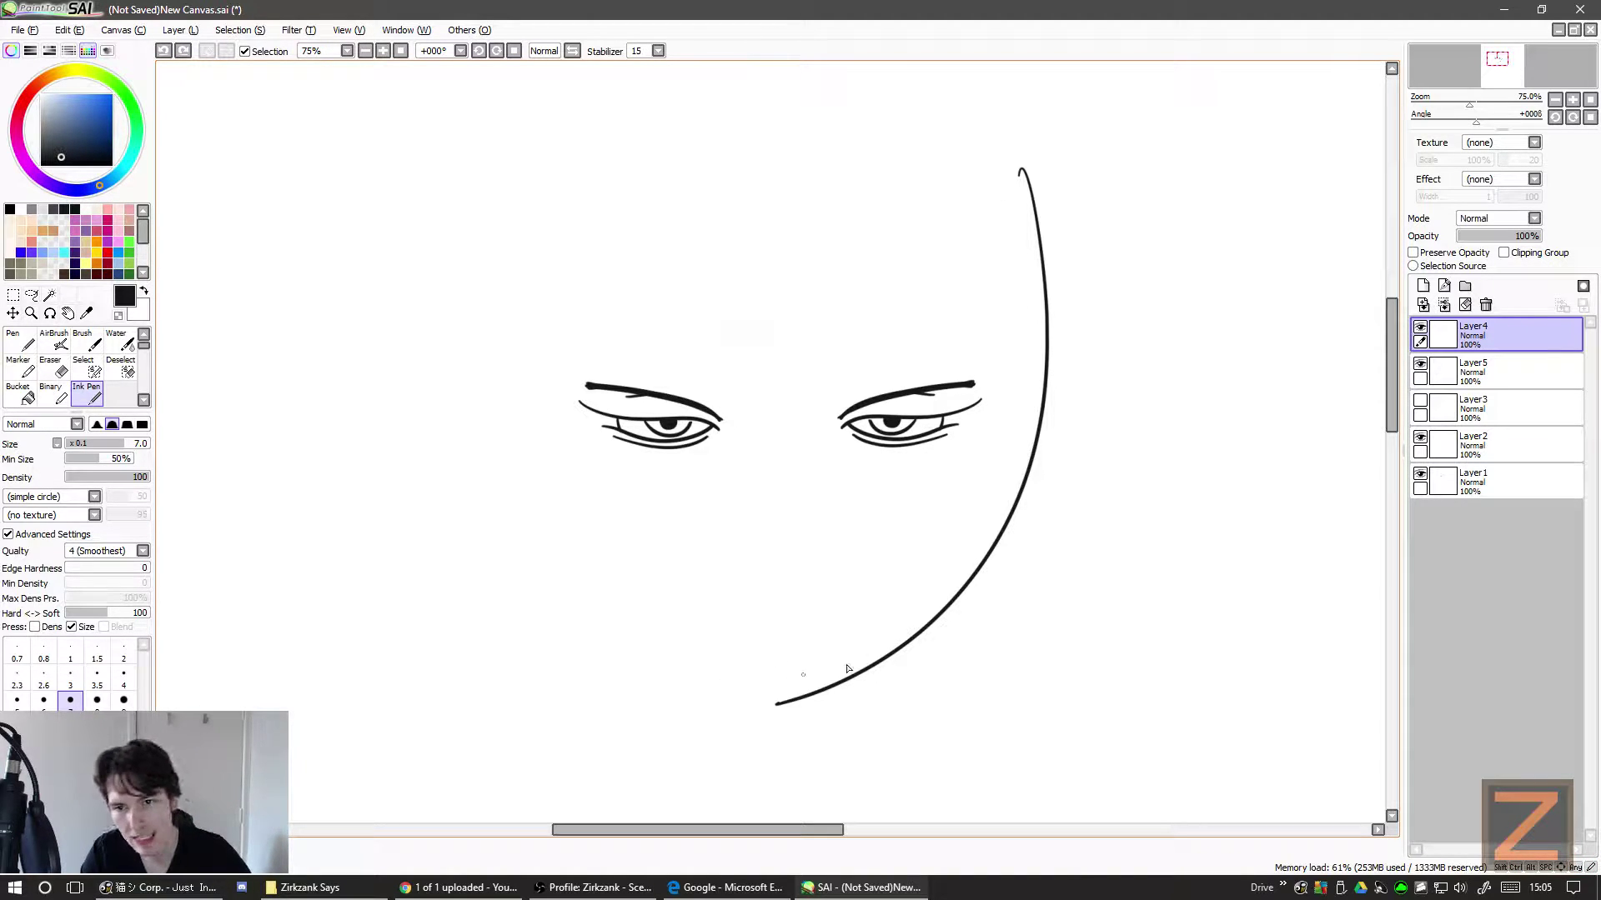
# - Replace the curved right side of the face with a square jaw line from the chin to a sharp corner and straight up past the eye
pyautogui.moveTo(778, 699)
pyautogui.mouseDown()
pyautogui.moveTo(1000, 457)
pyautogui.moveTo(949, 211)
pyautogui.mouseUp()
pyautogui.hotkey('ctrl', 'z')
pyautogui.hotkey('ctrl', 'z')
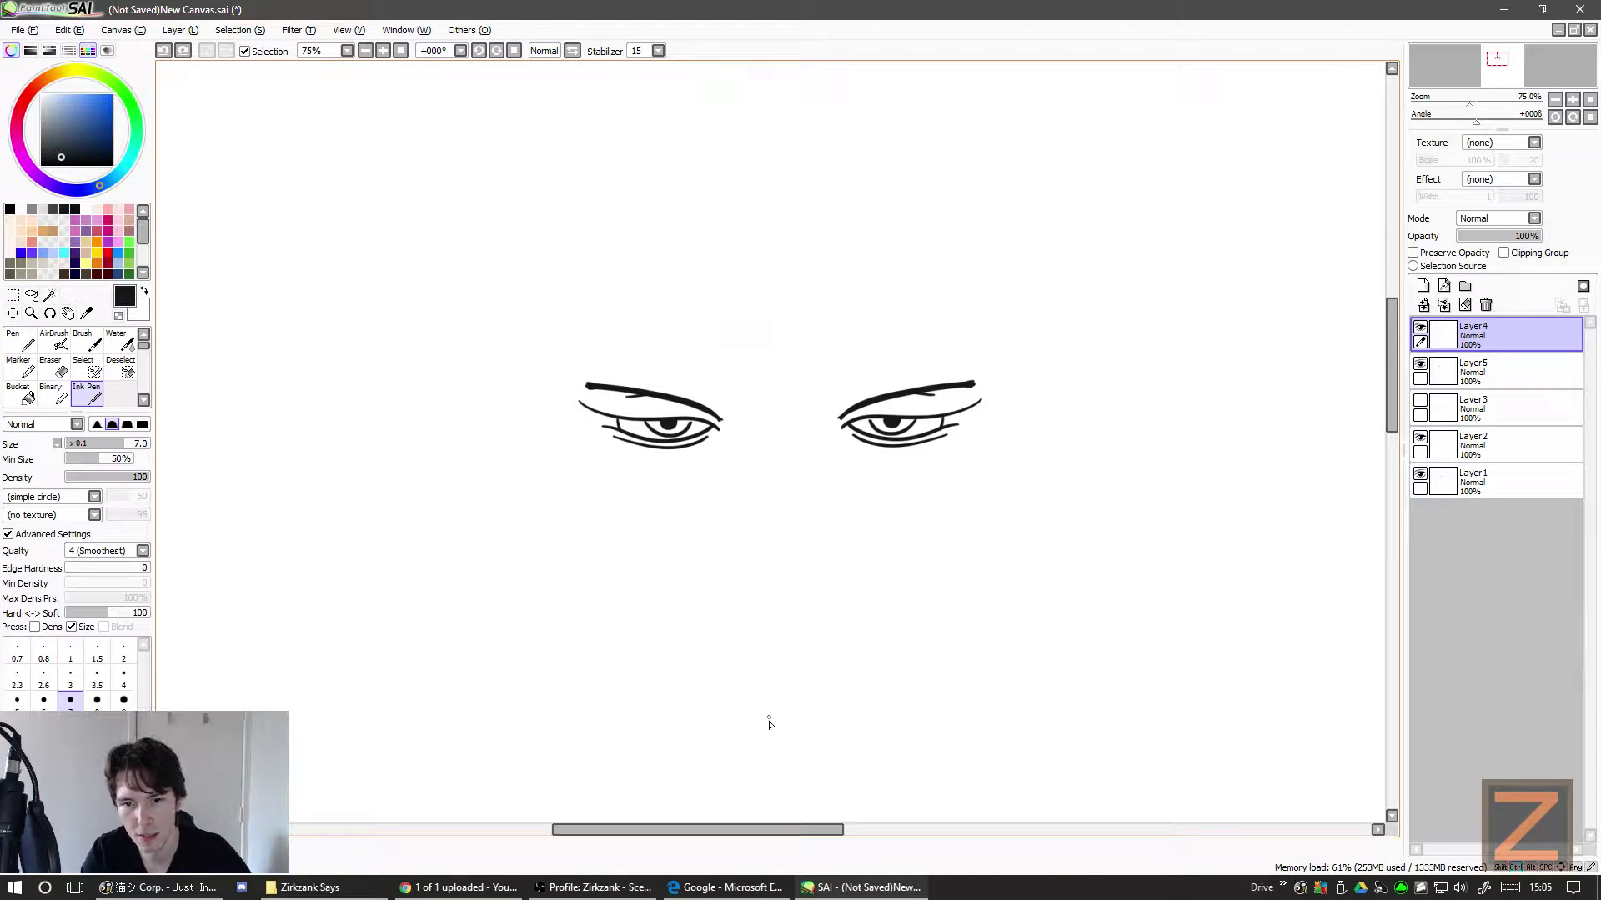
pyautogui.moveTo(774, 719)
pyautogui.mouseDown()
pyautogui.moveTo(1017, 628)
pyautogui.moveTo(1031, 254)
pyautogui.mouseUp()
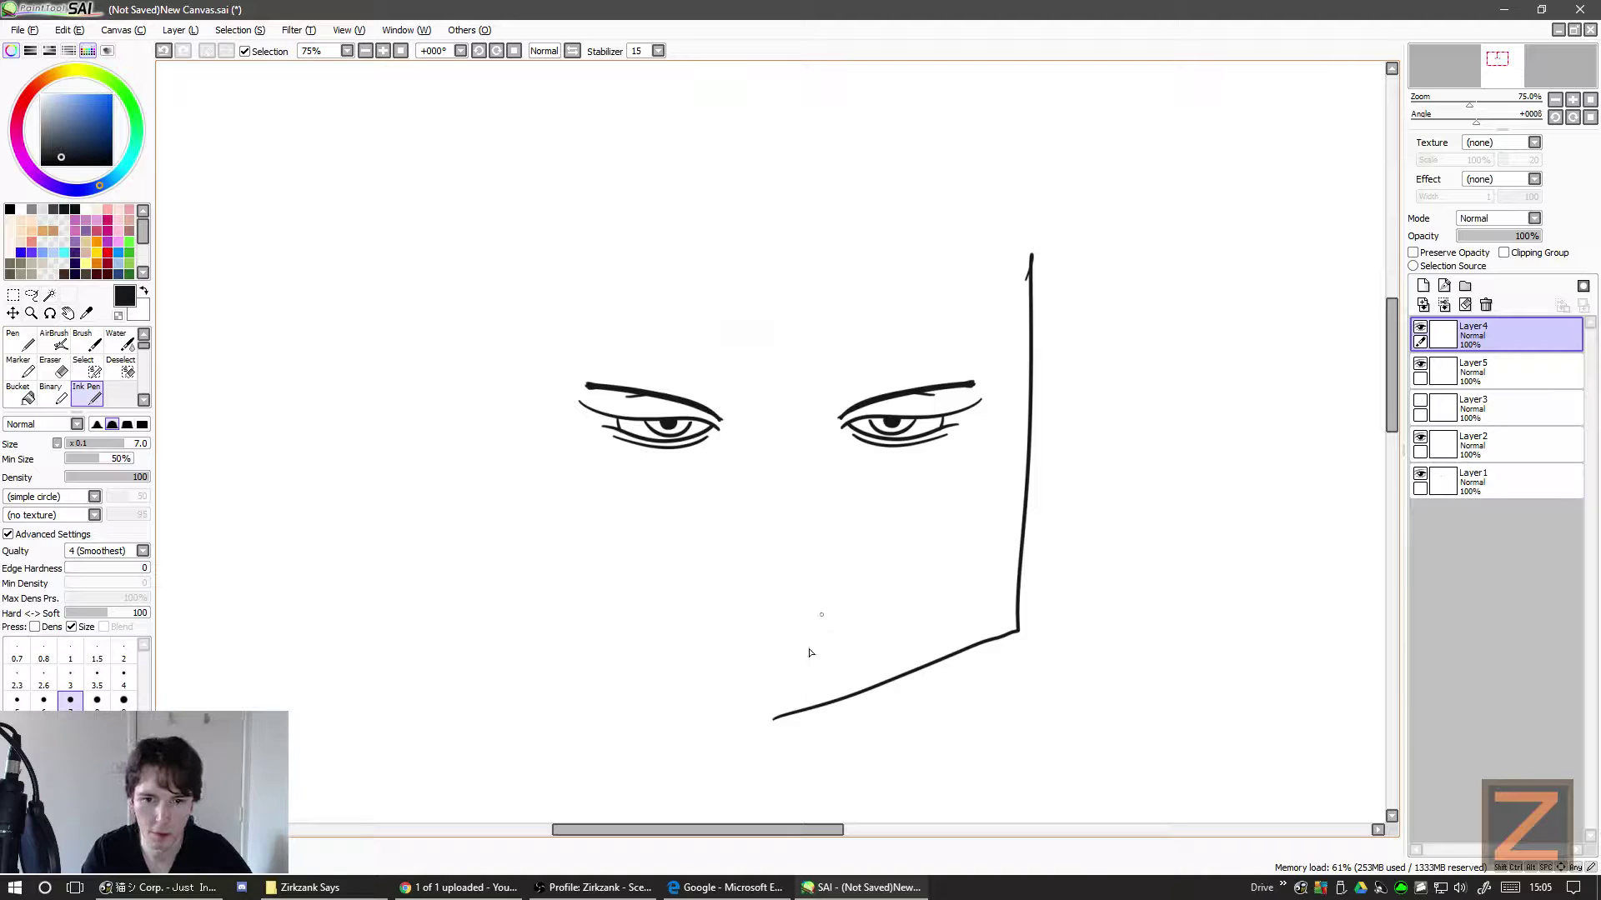
# - Undo the square jaw line and draw an angular right jaw and face line from the chin to the forehead on a new layer
pyautogui.hotkey('ctrl', 'z')
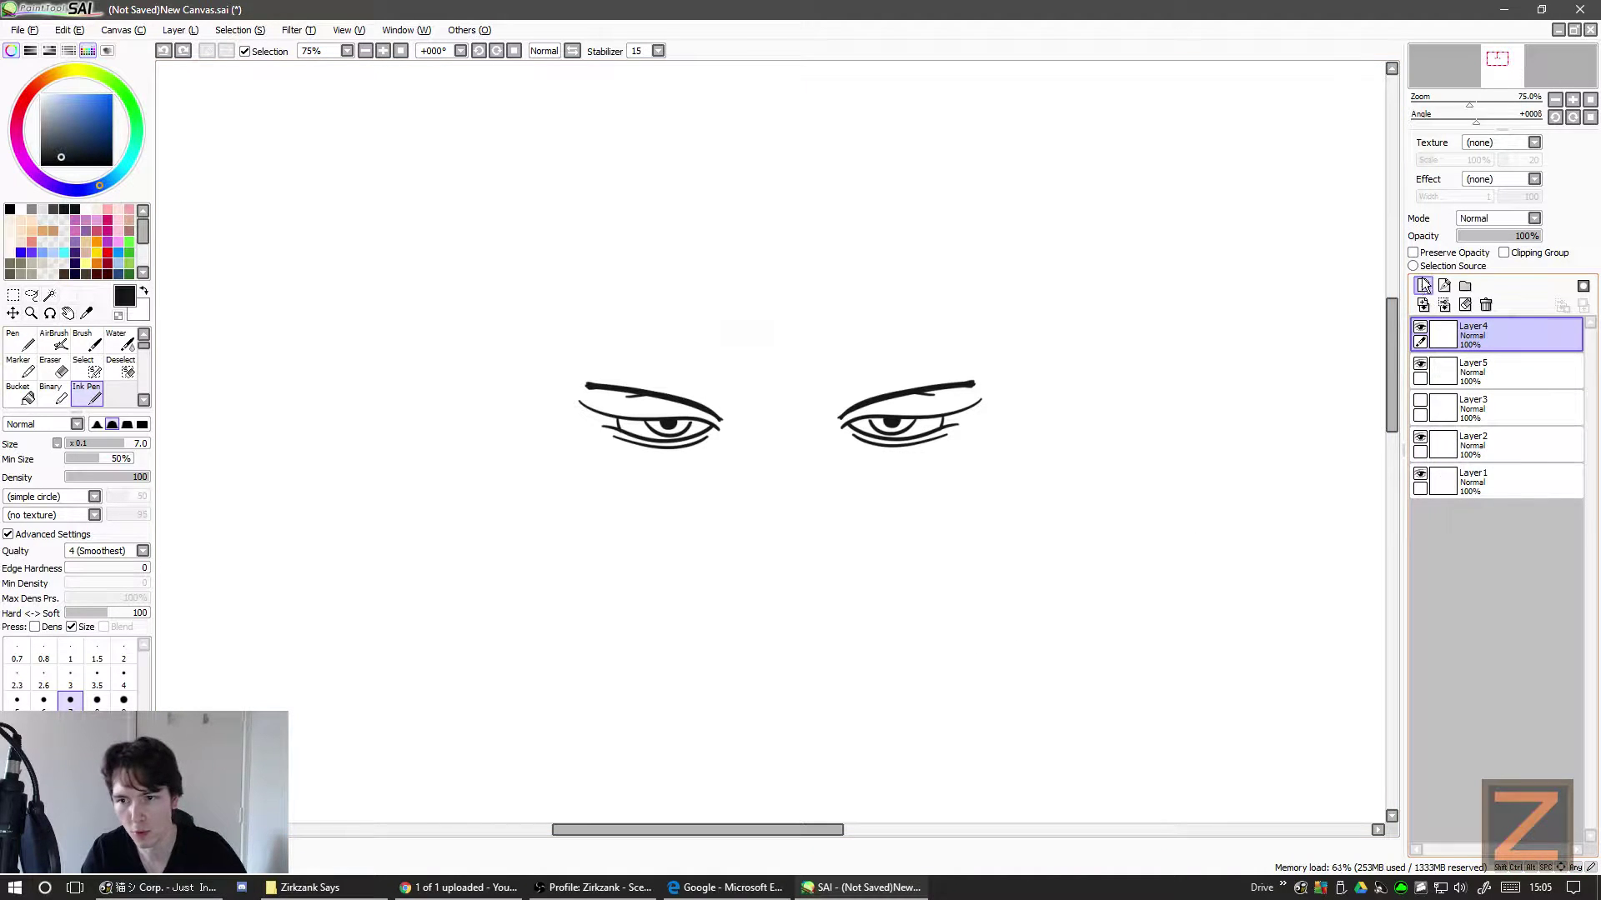
pyautogui.hotkey('ctrl', 'shift', 'n')
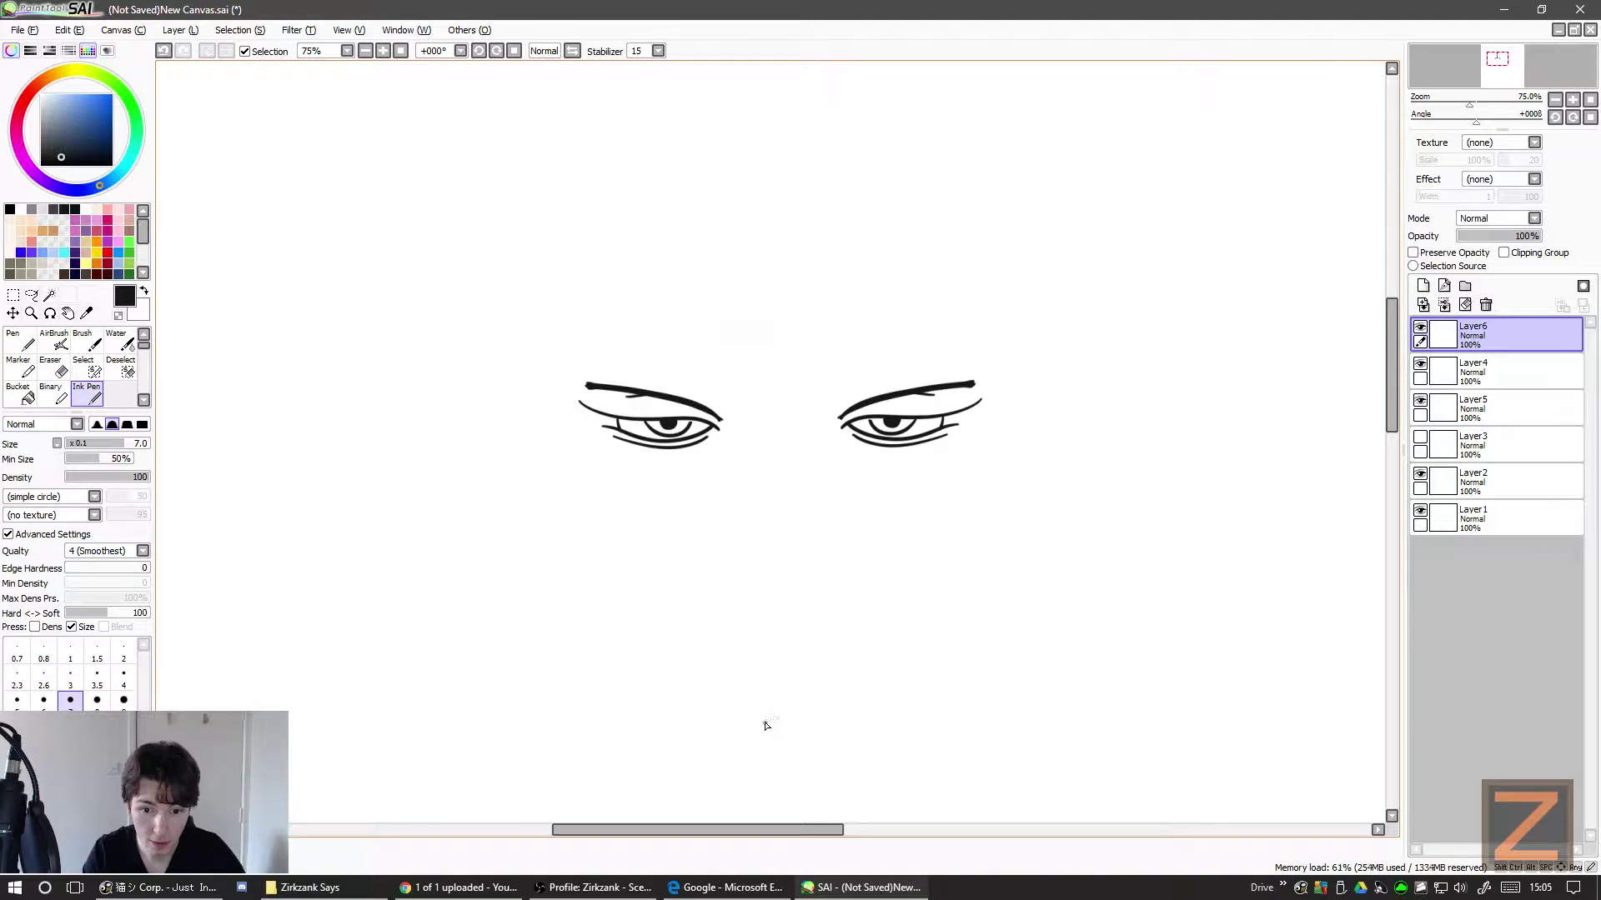
pyautogui.moveTo(765, 724)
pyautogui.mouseDown()
pyautogui.moveTo(1003, 615)
pyautogui.moveTo(1001, 127)
pyautogui.mouseUp()
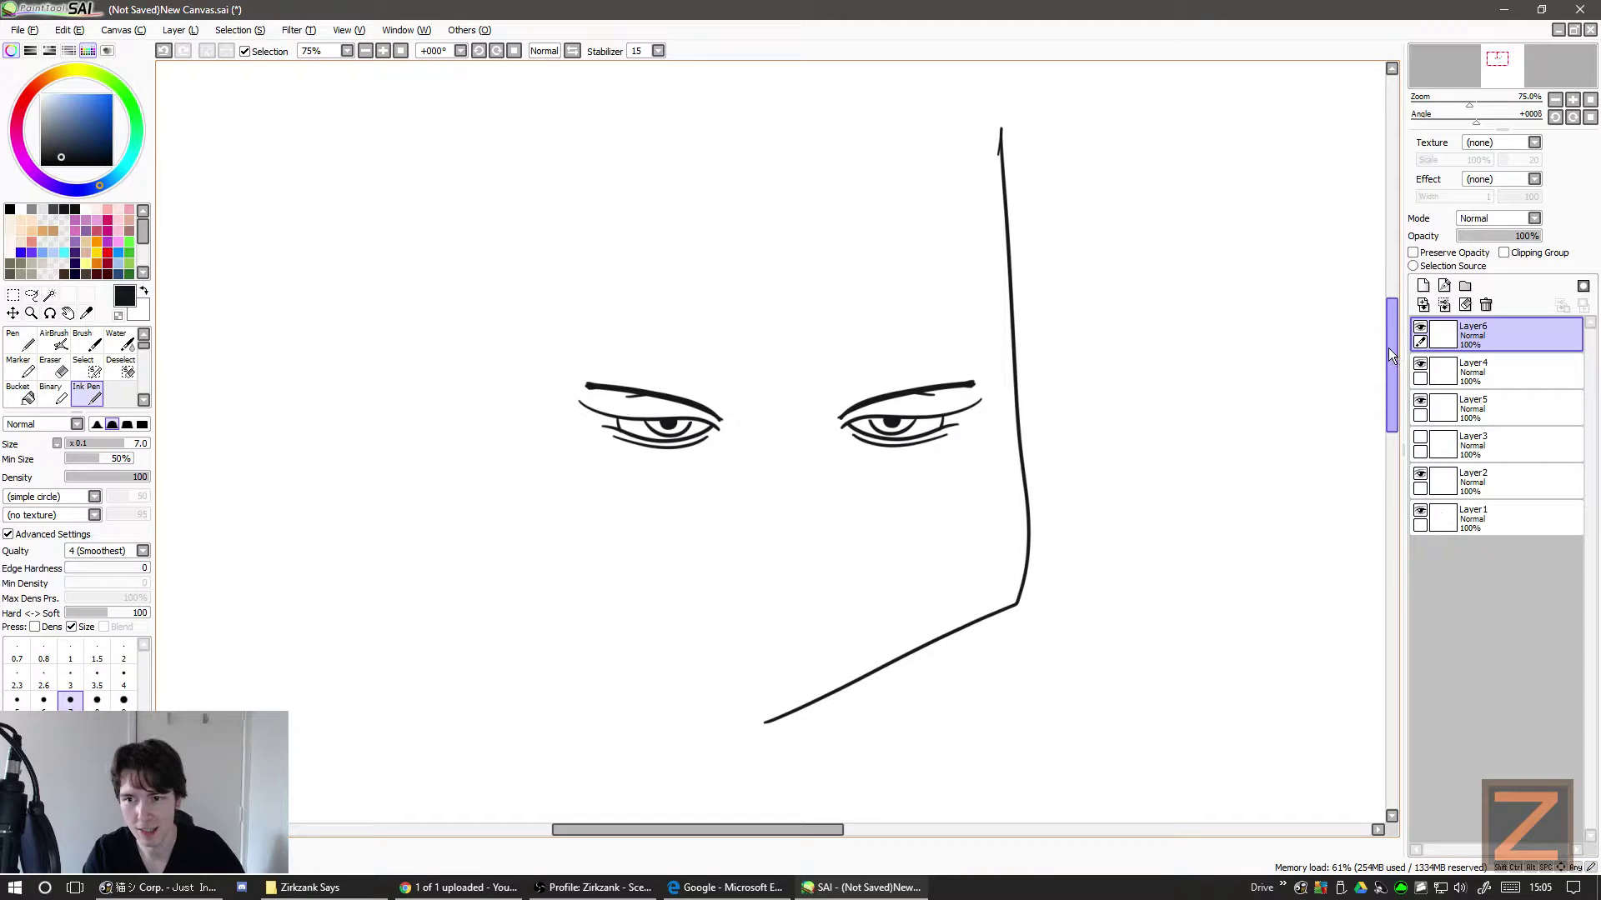
# - Toggle the visibility of Layer6 and Layer4 to check their contents, leaving both shown and Layer4 active
pyautogui.click(1419, 328)
pyautogui.click(1420, 327)
pyautogui.click(1479, 371)
pyautogui.click(1419, 365)
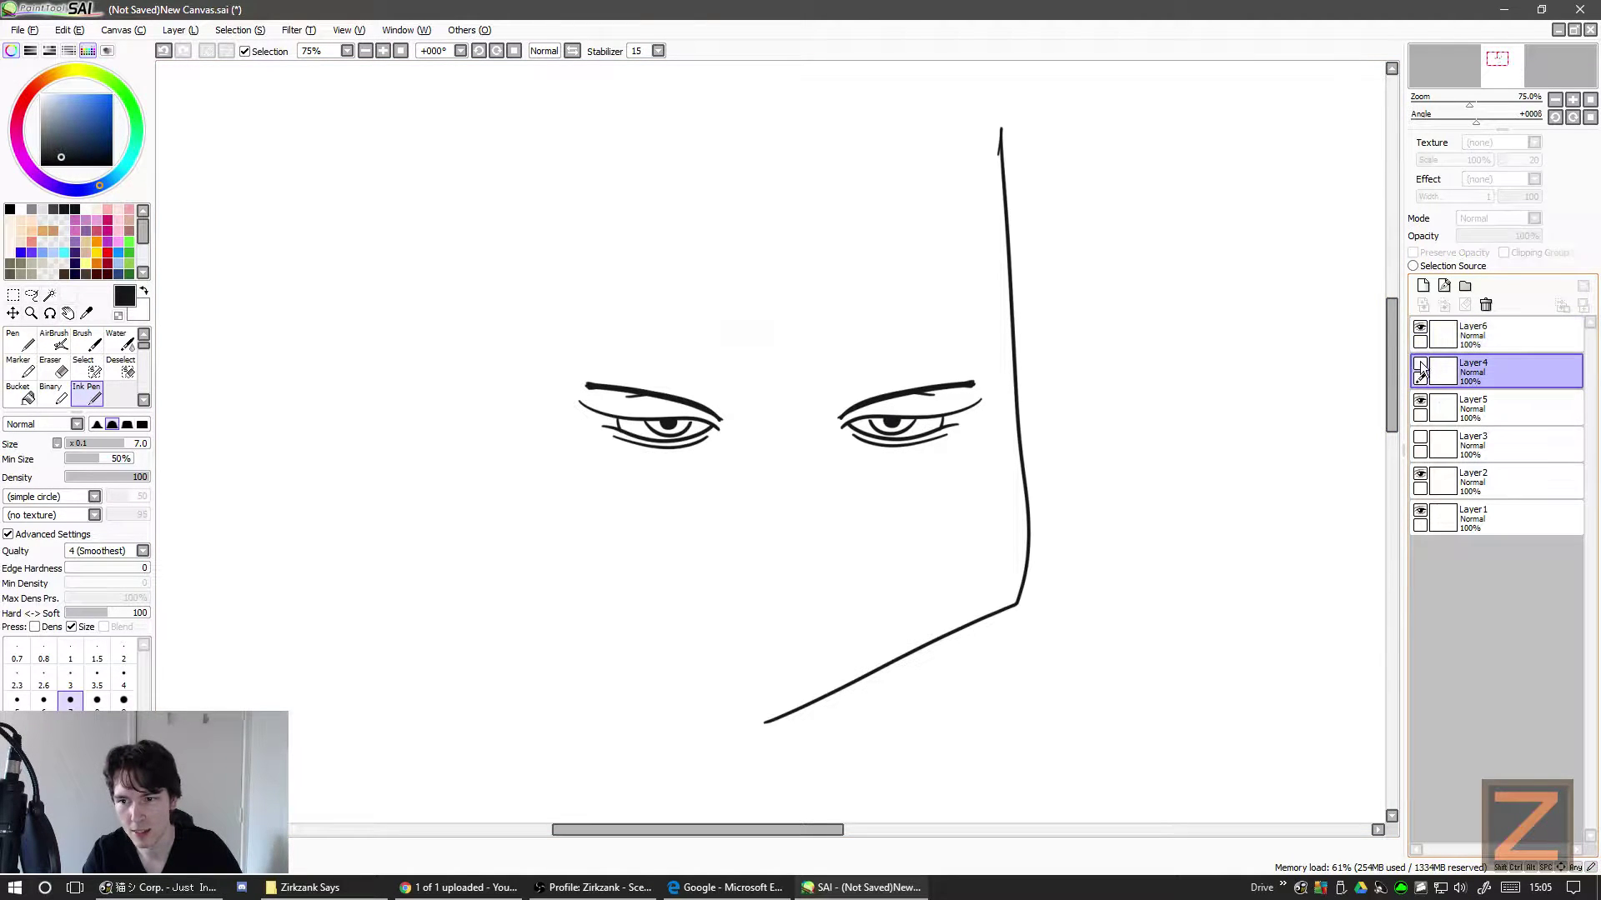
pyautogui.click(1420, 367)
# - Try three curved right face lines from the chin to the forehead on Layer4, undoing each
pyautogui.moveTo(752, 739)
pyautogui.mouseDown()
pyautogui.moveTo(861, 647)
pyautogui.moveTo(948, 81)
pyautogui.mouseUp()
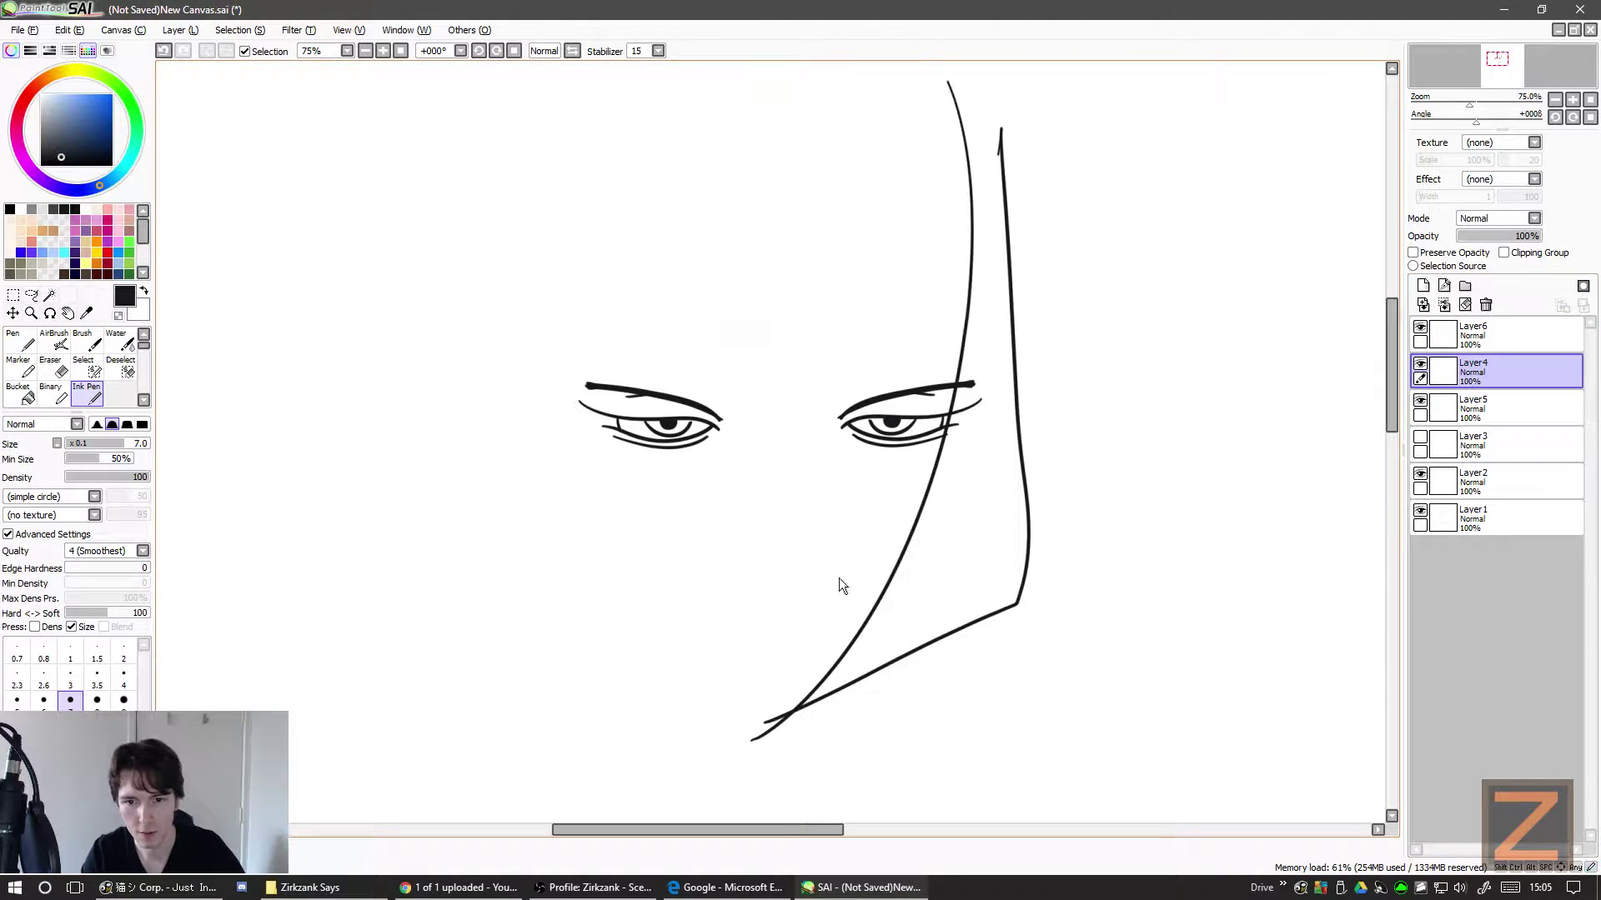
pyautogui.hotkey('ctrl', 'z')
pyautogui.moveTo(764, 724)
pyautogui.mouseDown()
pyautogui.moveTo(991, 628)
pyautogui.moveTo(1057, 238)
pyautogui.mouseUp()
pyautogui.hotkey('ctrl', 'z')
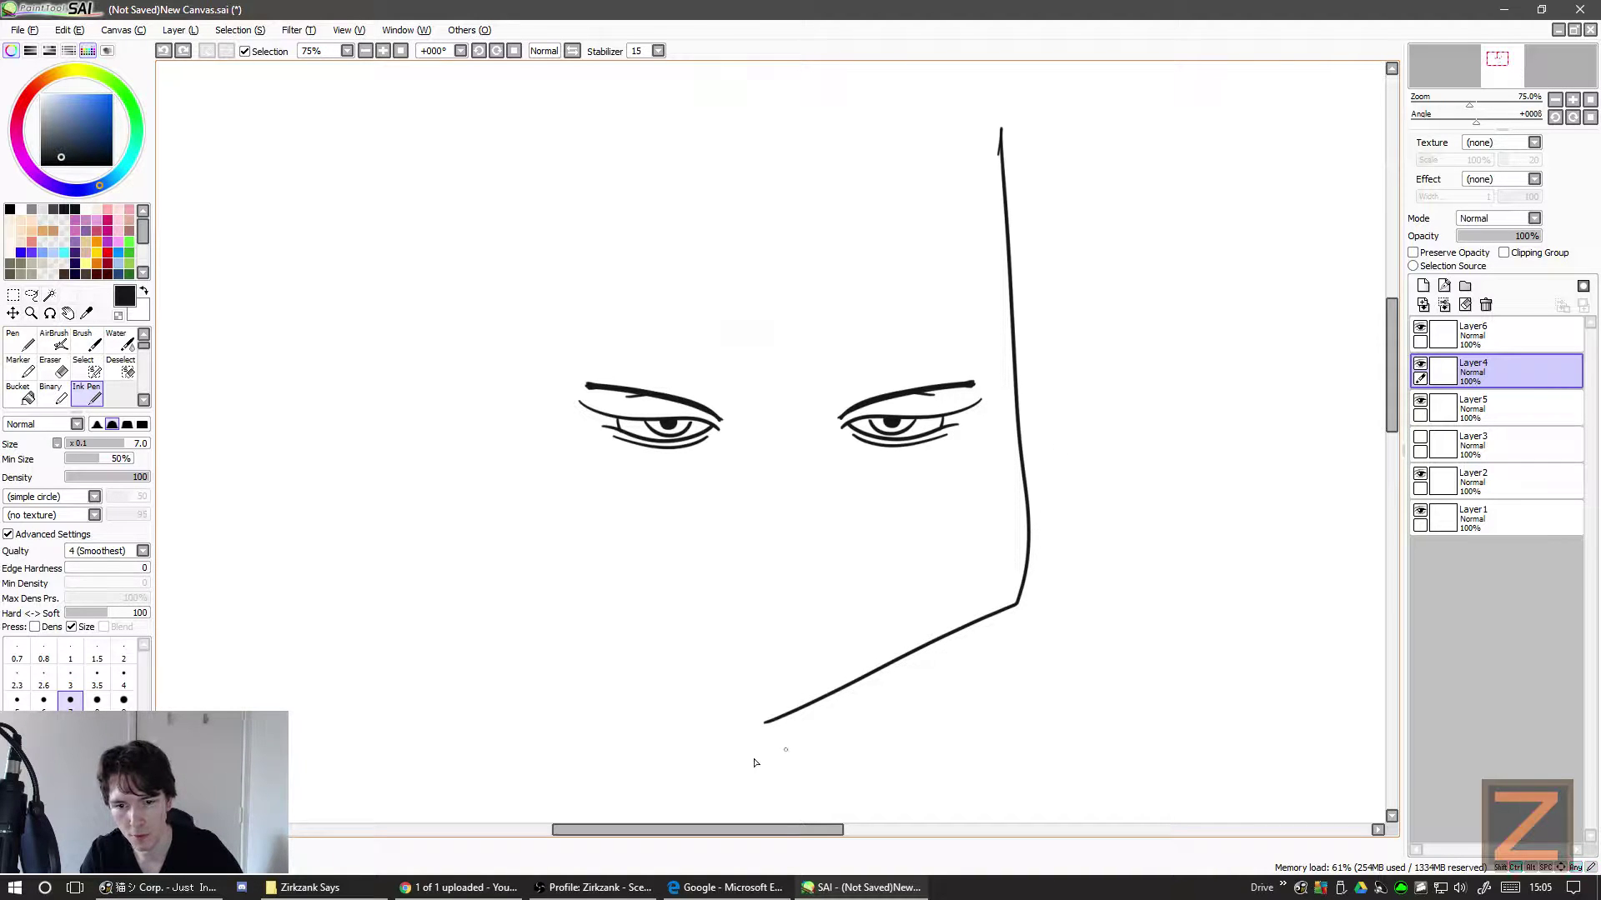
pyautogui.moveTo(765, 724)
pyautogui.mouseDown()
pyautogui.moveTo(1033, 455)
pyautogui.moveTo(1071, 183)
pyautogui.mouseUp()
pyautogui.hotkey('ctrl', 'z')
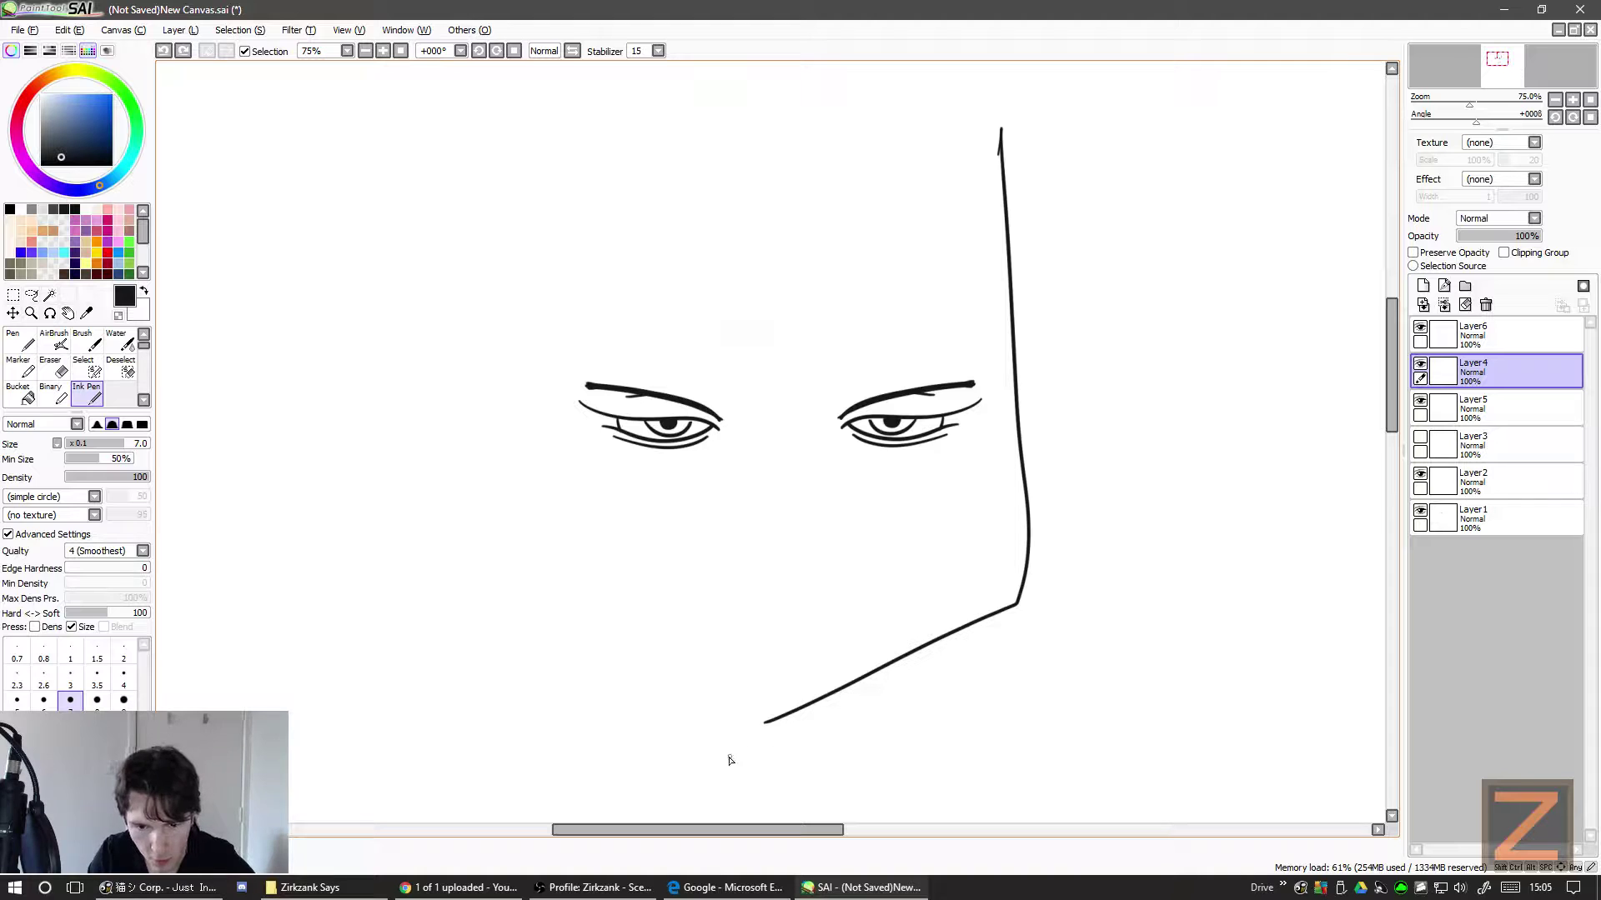
# - Try right face curves starting lower and further left at the chin and ending beside the forehead, undoing them
pyautogui.moveTo(715, 762)
pyautogui.mouseDown()
pyautogui.moveTo(958, 511)
pyautogui.moveTo(1025, 244)
pyautogui.mouseUp()
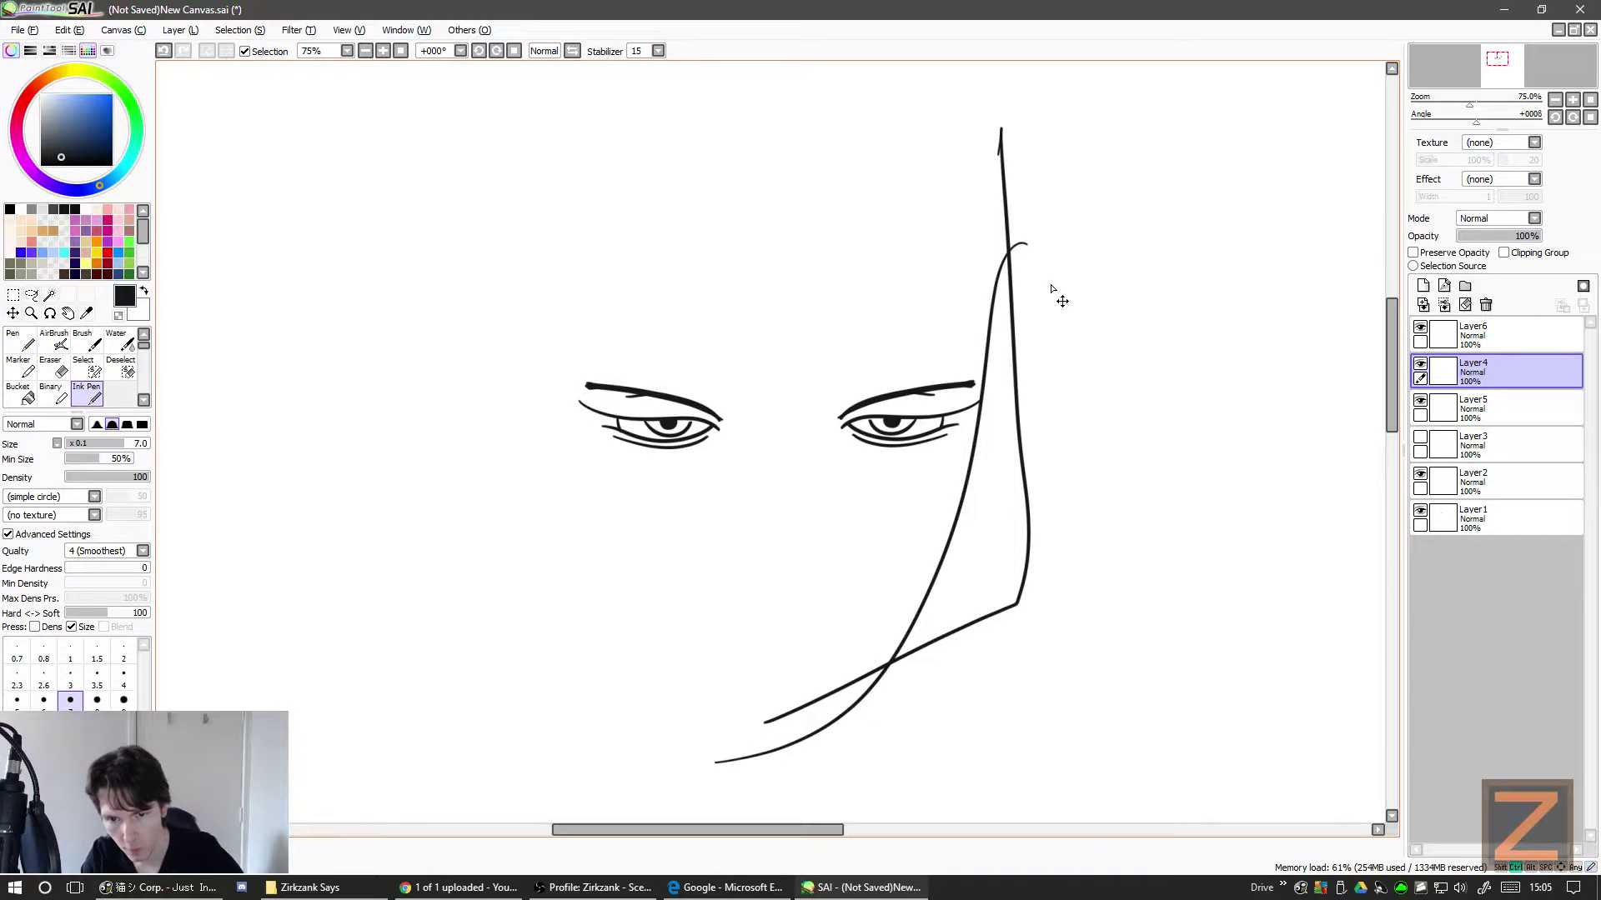
pyautogui.hotkey('ctrl', 'z')
pyautogui.moveTo(739, 732)
pyautogui.mouseDown()
pyautogui.moveTo(1056, 225)
pyautogui.moveTo(1030, 225)
pyautogui.moveTo(853, 691)
pyautogui.moveTo(1034, 167)
pyautogui.mouseUp()
pyautogui.hotkey('ctrl', 'z')
pyautogui.hotkey('ctrl', 'z')
# - Try right face lines with a flatter jaw that bends upward past the right eye, undoing each
pyautogui.moveTo(688, 721)
pyautogui.mouseDown()
pyautogui.moveTo(962, 572)
pyautogui.moveTo(1025, 188)
pyautogui.mouseUp()
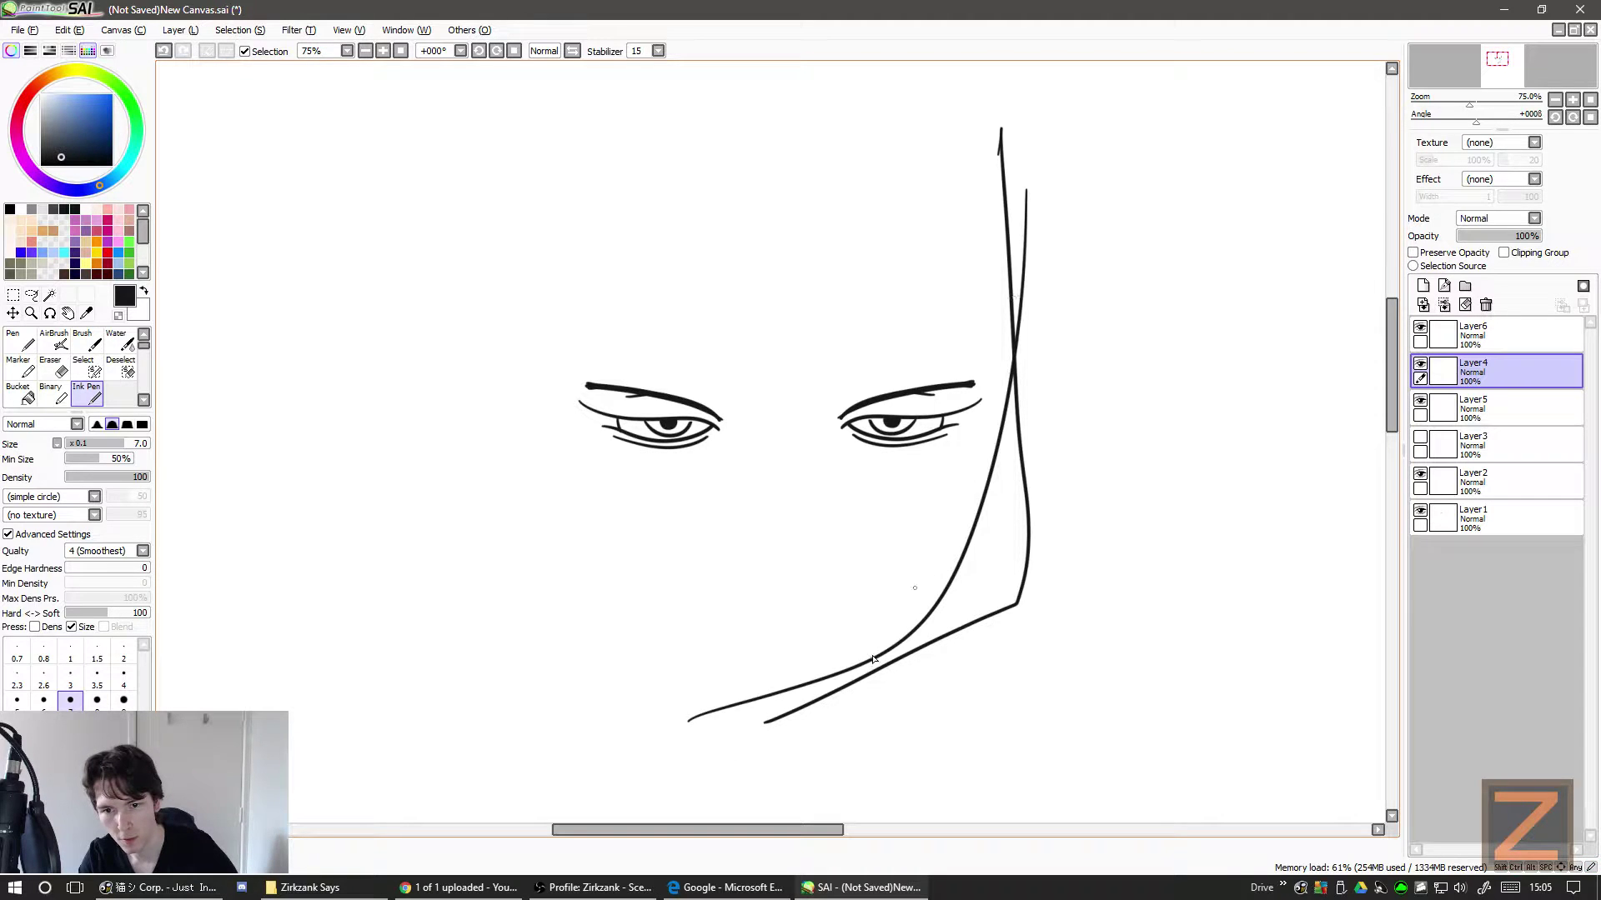
pyautogui.hotkey('ctrl', 'z')
pyautogui.moveTo(689, 742); pyautogui.dragTo(1011, 125)
pyautogui.hotkey('ctrl', 'z')
pyautogui.moveTo(677, 707)
pyautogui.mouseDown()
pyautogui.moveTo(714, 718)
pyautogui.moveTo(1006, 541)
pyautogui.moveTo(1001, 131)
pyautogui.mouseUp()
pyautogui.hotkey('ctrl', 'z')
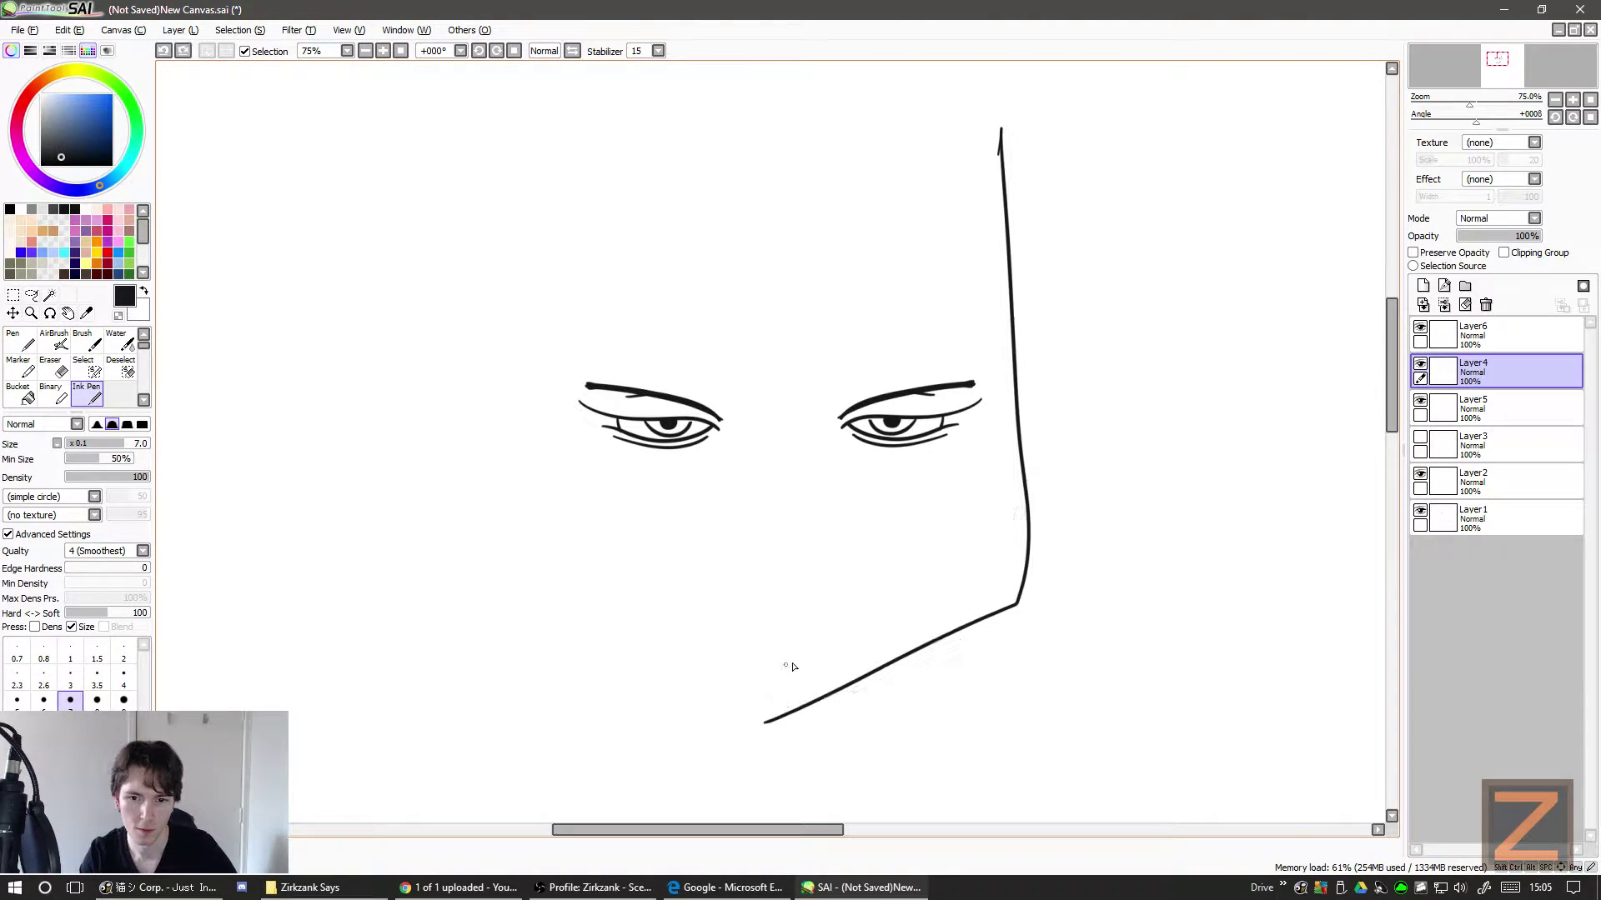
# - Try three more right jaw curves, starting each further left beneath the eyes, and undo them
pyautogui.moveTo(710, 719)
pyautogui.mouseDown()
pyautogui.moveTo(944, 606)
pyautogui.moveTo(1036, 167)
pyautogui.mouseUp()
pyautogui.hotkey('ctrl', 'z')
pyautogui.moveTo(670, 703)
pyautogui.mouseDown()
pyautogui.moveTo(797, 690)
pyautogui.moveTo(1011, 163)
pyautogui.mouseUp()
pyautogui.hotkey('ctrl', 'z')
pyautogui.moveTo(629, 704)
pyautogui.mouseDown()
pyautogui.moveTo(876, 690)
pyautogui.moveTo(1045, 221)
pyautogui.moveTo(691, 704)
pyautogui.moveTo(963, 543)
pyautogui.moveTo(996, 188)
pyautogui.mouseUp()
pyautogui.hotkey('ctrl', 'z')
pyautogui.hotkey('ctrl', 'z')
# - Replace a broad rounded jaw attempt with a smooth right face curve from a hooked chin to the forehead, and hide Layer6
pyautogui.moveTo(647, 661)
pyautogui.mouseDown()
pyautogui.moveTo(689, 679)
pyautogui.moveTo(1013, 92)
pyautogui.mouseUp()
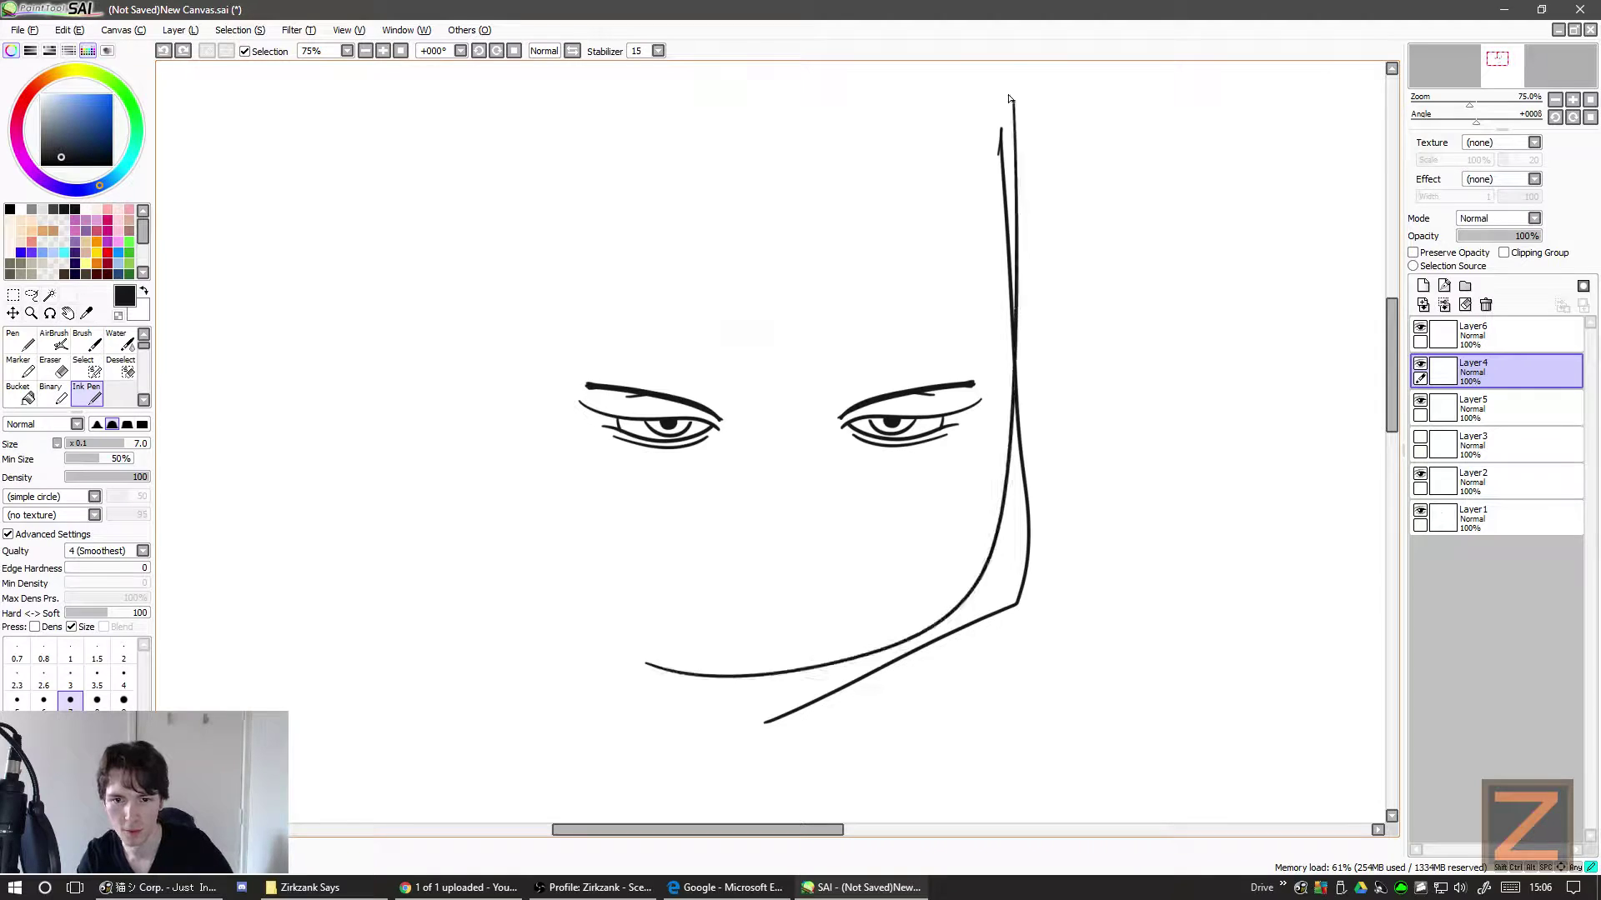
pyautogui.hotkey('ctrl', 'z')
pyautogui.moveTo(756, 715)
pyautogui.mouseDown()
pyautogui.moveTo(988, 501)
pyautogui.moveTo(1015, 165)
pyautogui.mouseUp()
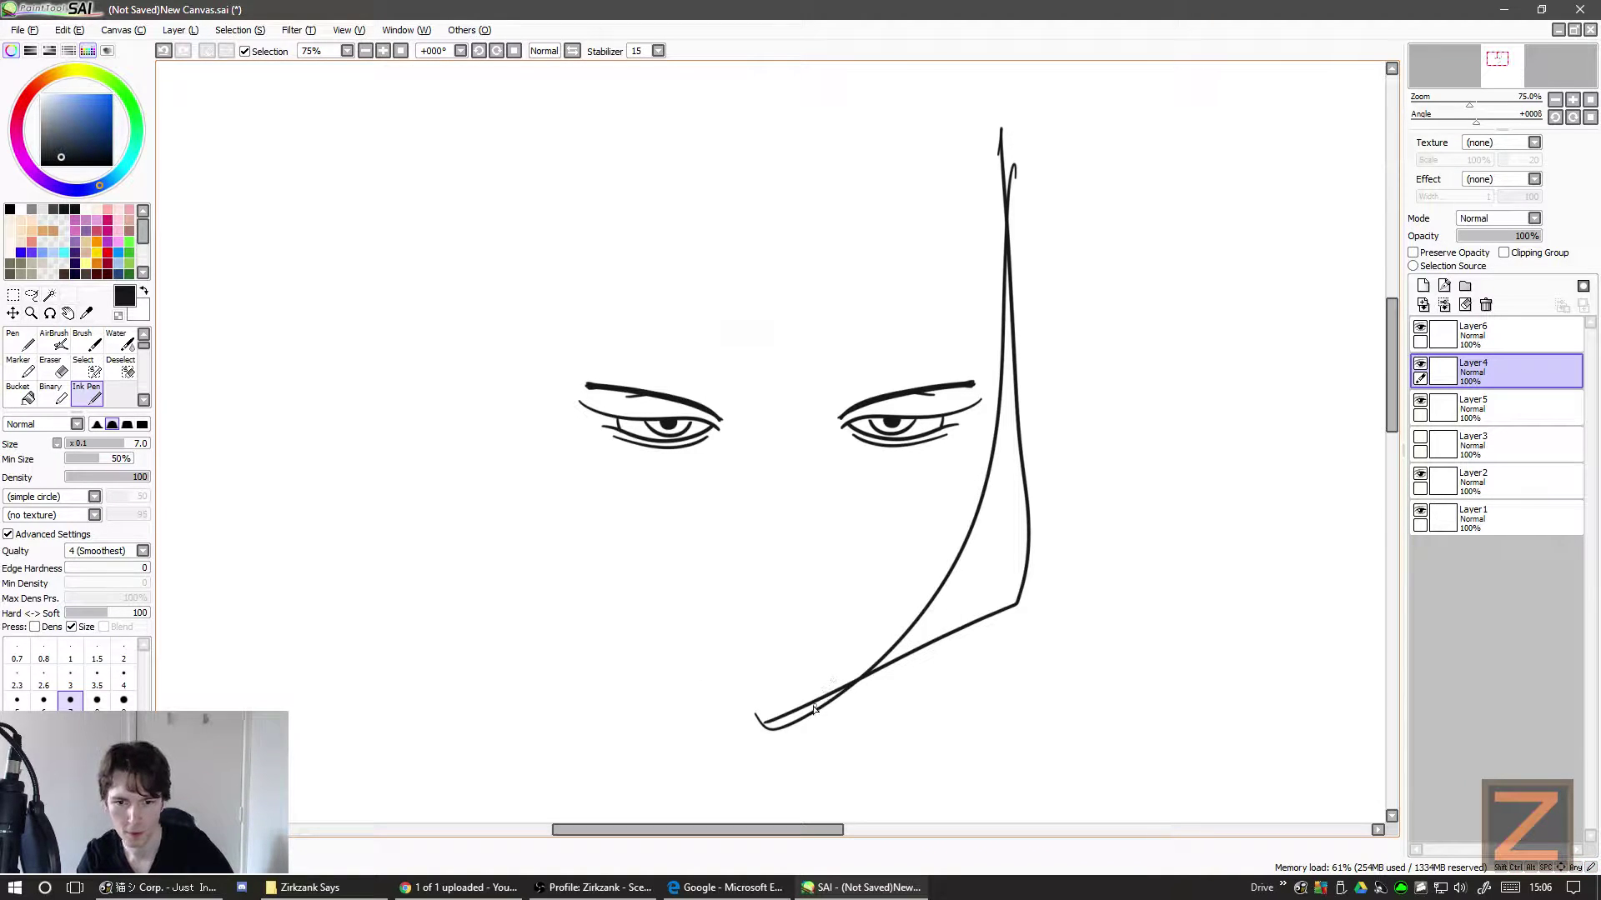
pyautogui.click(1419, 327)
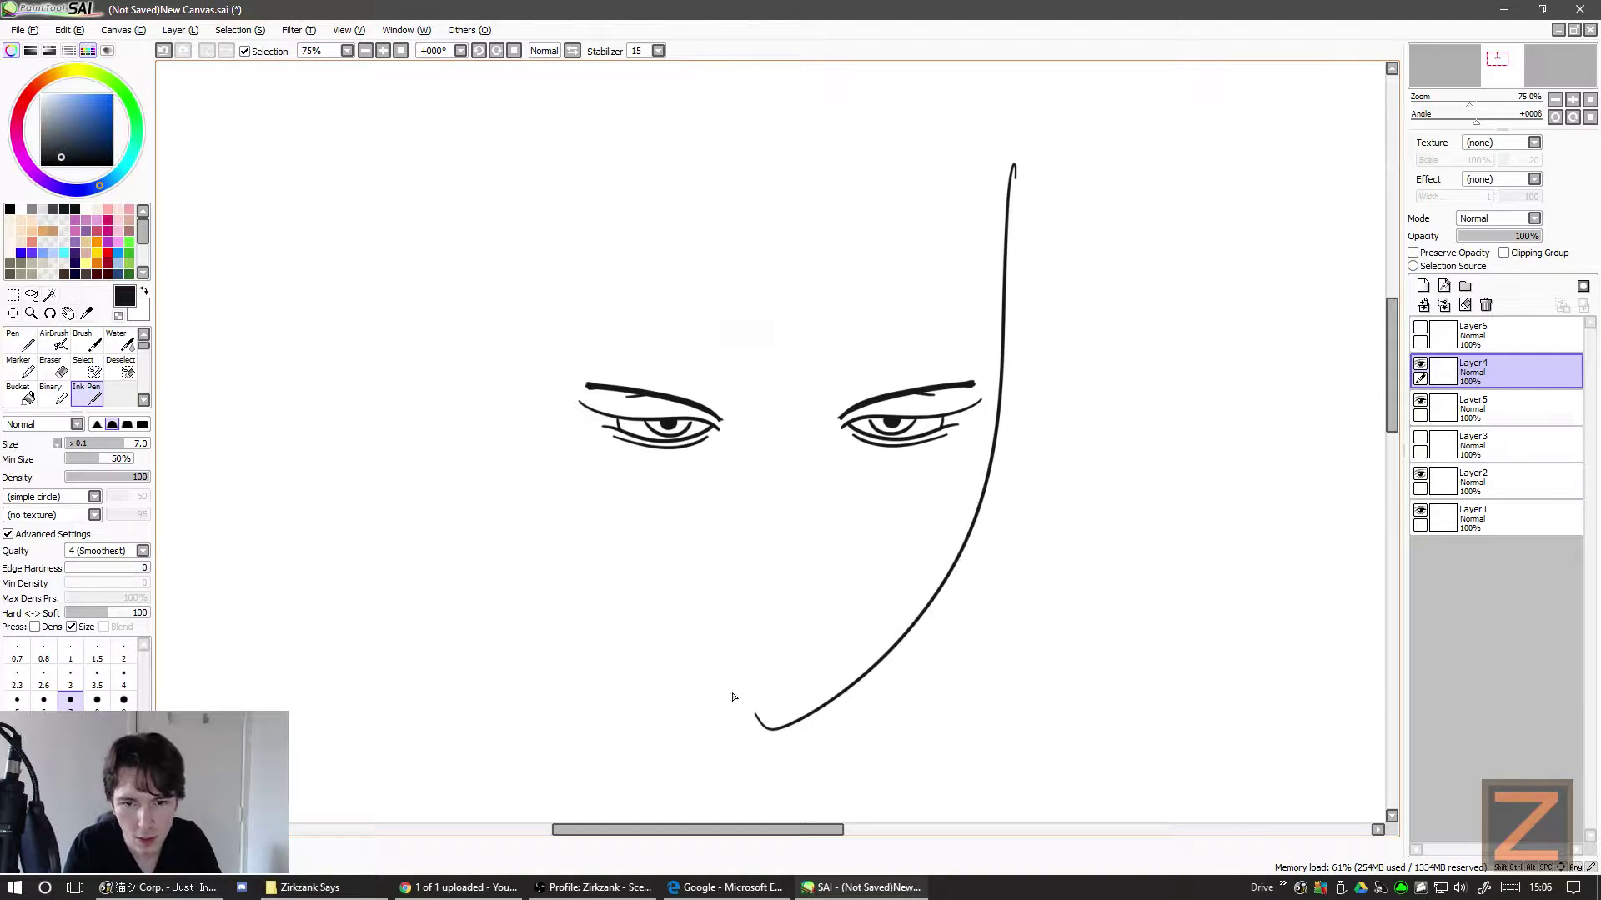
# - Try three left face curves from the chin tip up to the forehead to match the right side, undoing each
pyautogui.moveTo(776, 735)
pyautogui.mouseDown()
pyautogui.moveTo(464, 357)
pyautogui.moveTo(498, 246)
pyautogui.mouseUp()
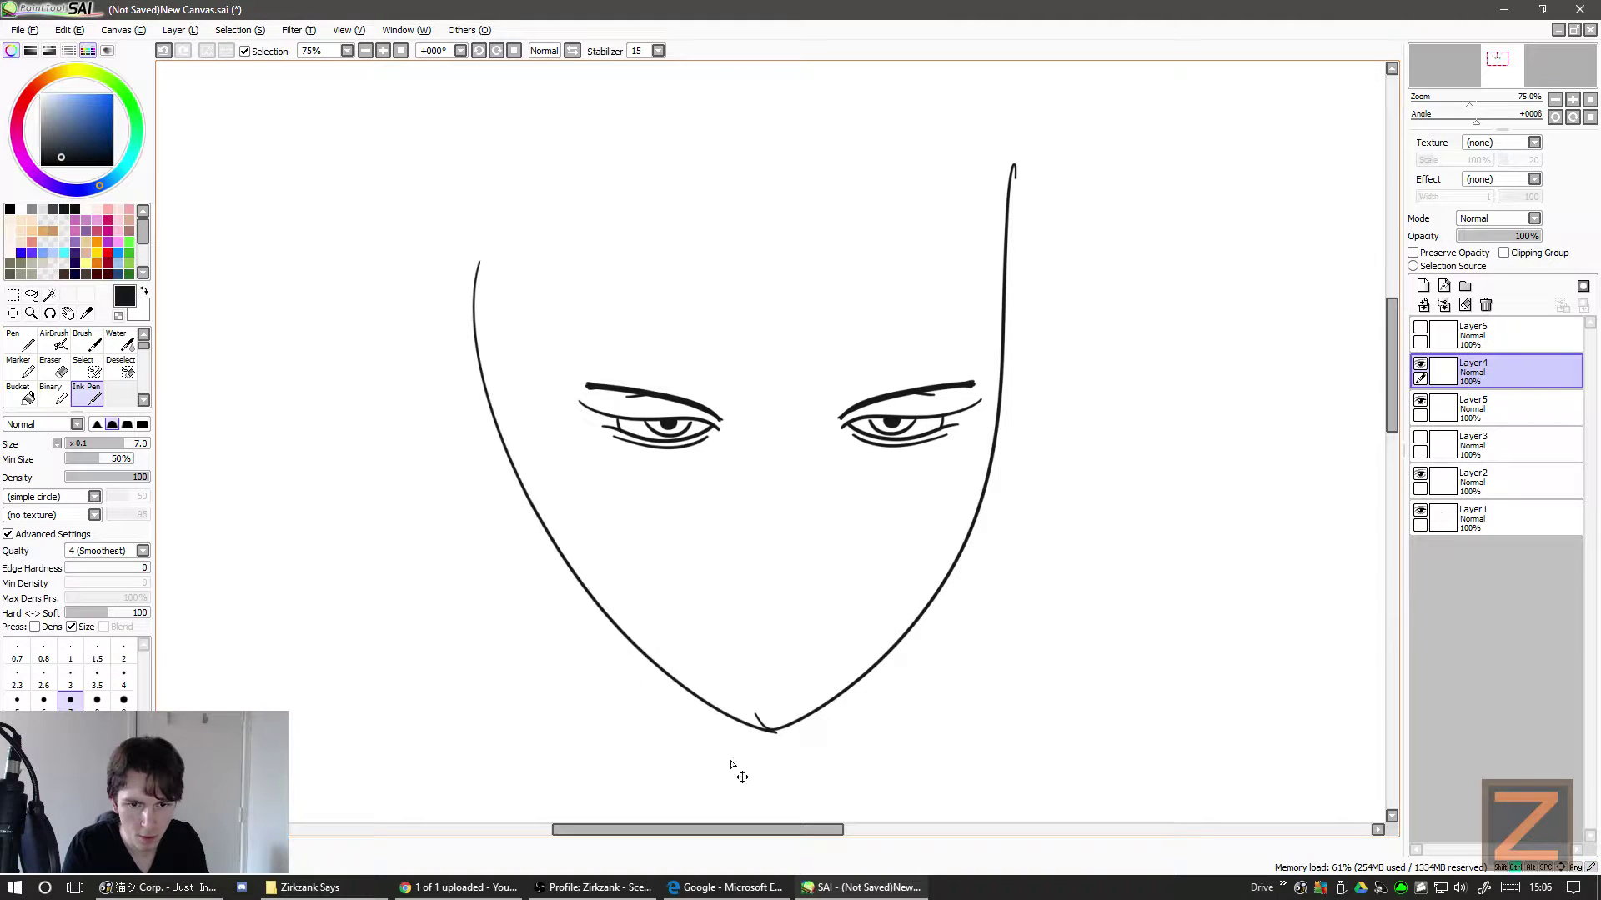
pyautogui.hotkey('ctrl', 'z')
pyautogui.moveTo(765, 727); pyautogui.dragTo(519, 267)
pyautogui.hotkey('ctrl', 'z')
pyautogui.moveTo(767, 726)
pyautogui.mouseDown()
pyautogui.moveTo(534, 280)
pyautogui.moveTo(536, 242)
pyautogui.mouseUp()
pyautogui.hotkey('ctrl', 'z')
# - Try a left face line with a rounder chin and further left outlines of differing width, undoing each
pyautogui.moveTo(769, 731); pyautogui.dragTo(488, 258)
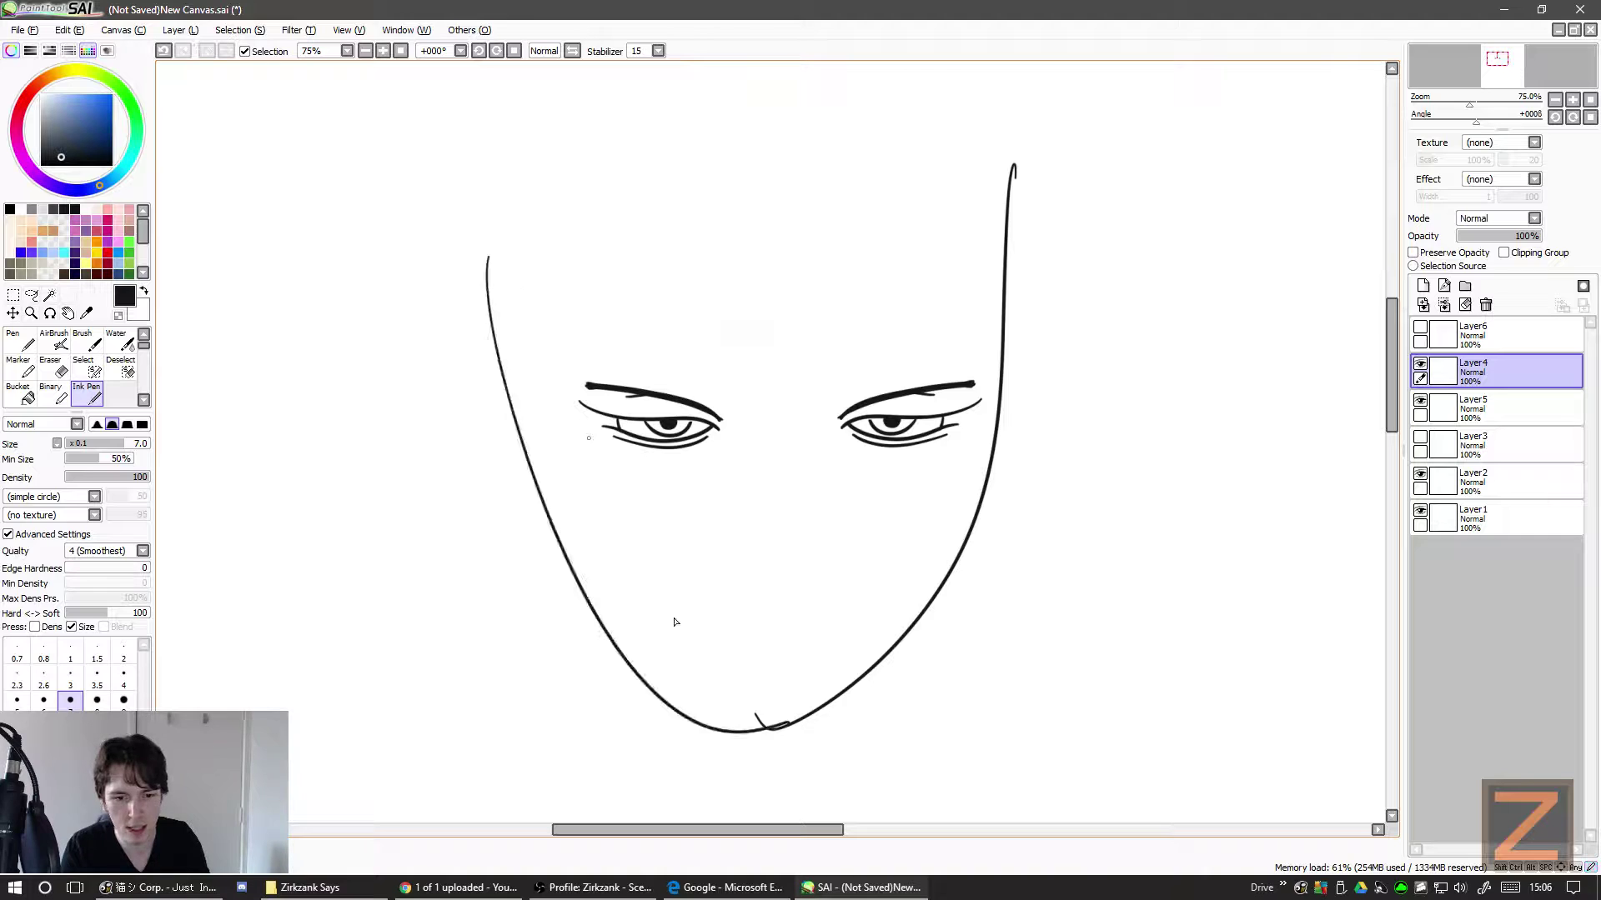
pyautogui.hotkey('ctrl', 'z')
pyautogui.moveTo(771, 732); pyautogui.dragTo(454, 229)
pyautogui.hotkey('ctrl', 'z')
pyautogui.moveTo(771, 731)
pyautogui.mouseDown()
pyautogui.moveTo(682, 711)
pyautogui.moveTo(465, 222)
pyautogui.mouseUp()
pyautogui.hotkey('ctrl', 'z')
pyautogui.moveTo(771, 731); pyautogui.dragTo(550, 284)
pyautogui.hotkey('ctrl', 'z')
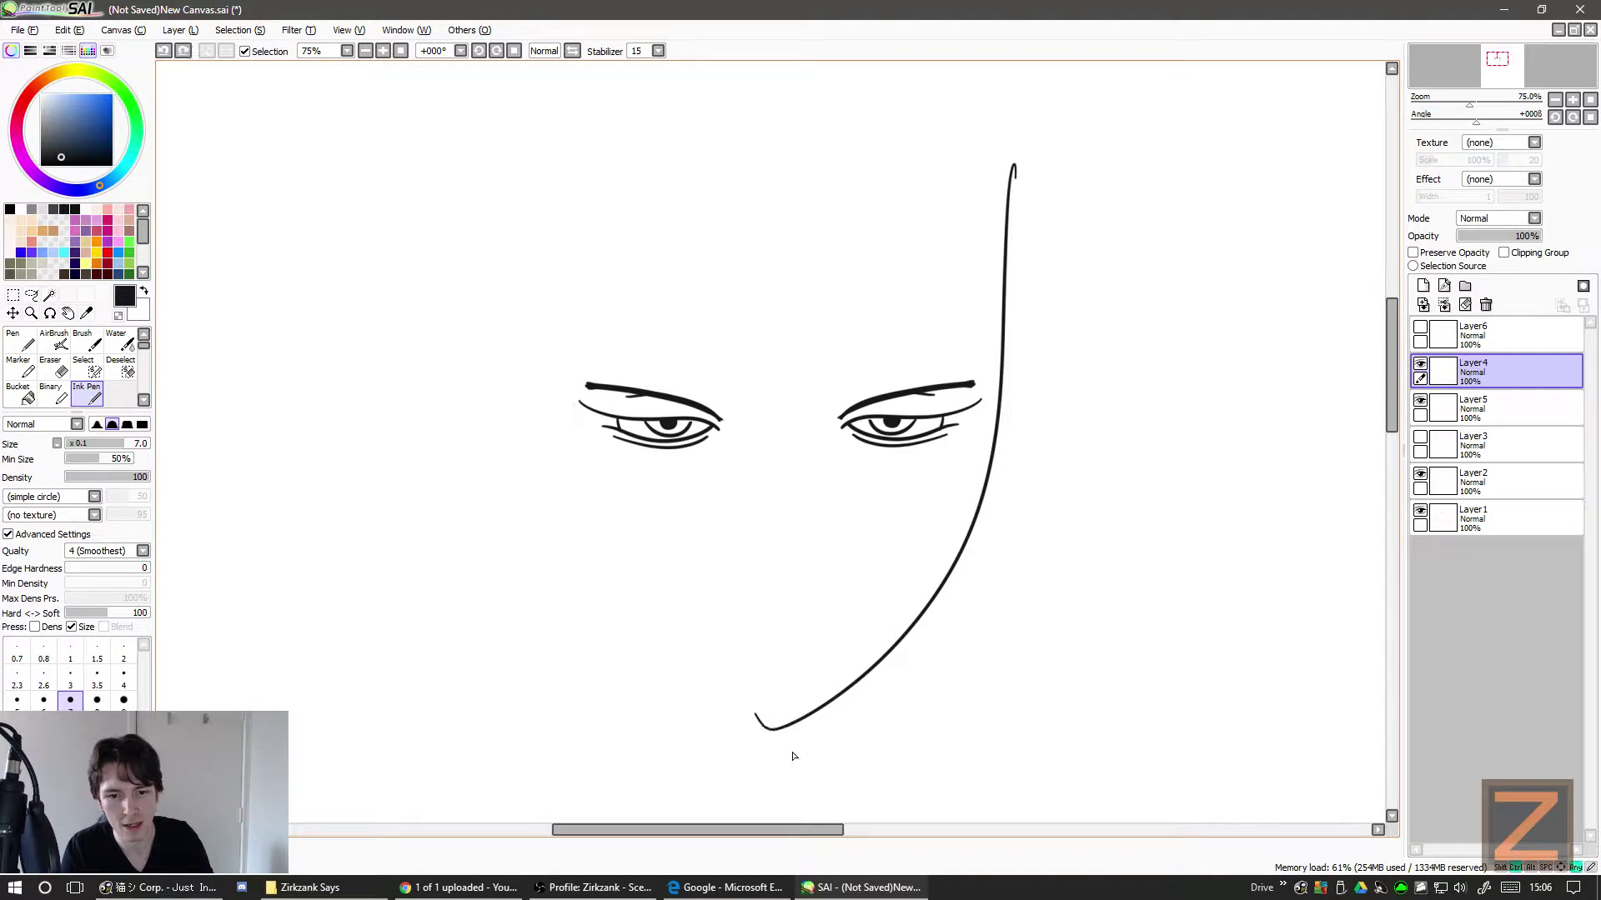
# - Try three more left face lines from the chin past the left eye to the forehead, undoing each
pyautogui.moveTo(773, 734); pyautogui.dragTo(586, 228)
pyautogui.hotkey('ctrl', 'z')
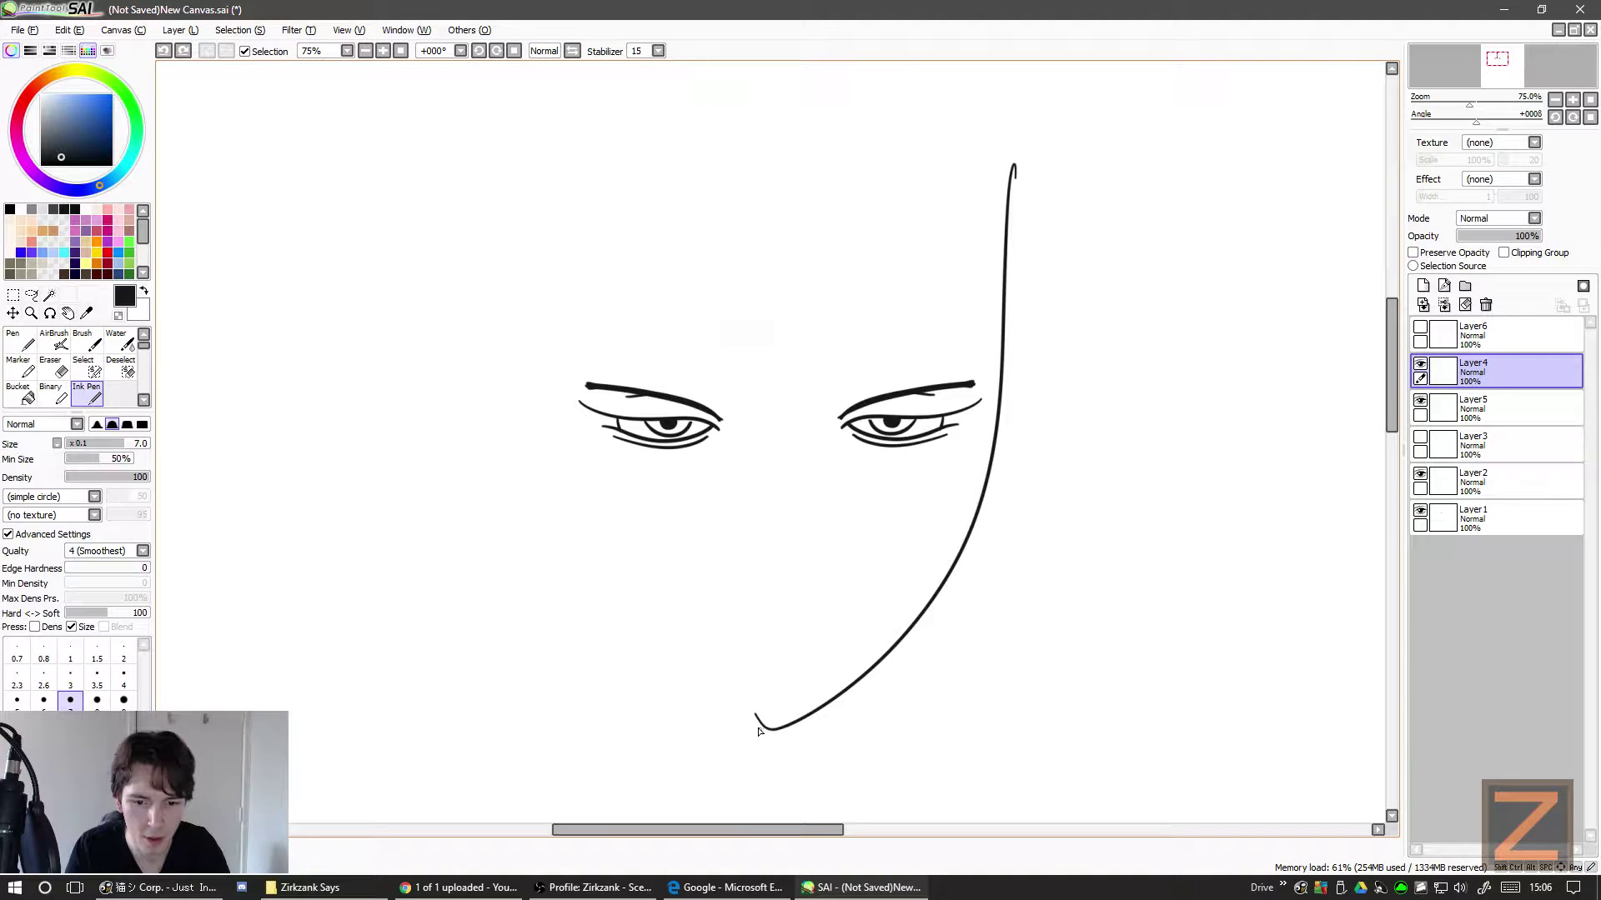
pyautogui.moveTo(771, 731); pyautogui.dragTo(489, 129)
pyautogui.hotkey('ctrl', 'z')
pyautogui.moveTo(764, 728)
pyautogui.mouseDown()
pyautogui.moveTo(547, 333)
pyautogui.moveTo(575, 230)
pyautogui.mouseUp()
pyautogui.hotkey('ctrl', 'z')
# - Make a rectangular selection around the face and clear the angular jaw line inside it on Layer6
pyautogui.click(1420, 371)
pyautogui.click(1421, 371)
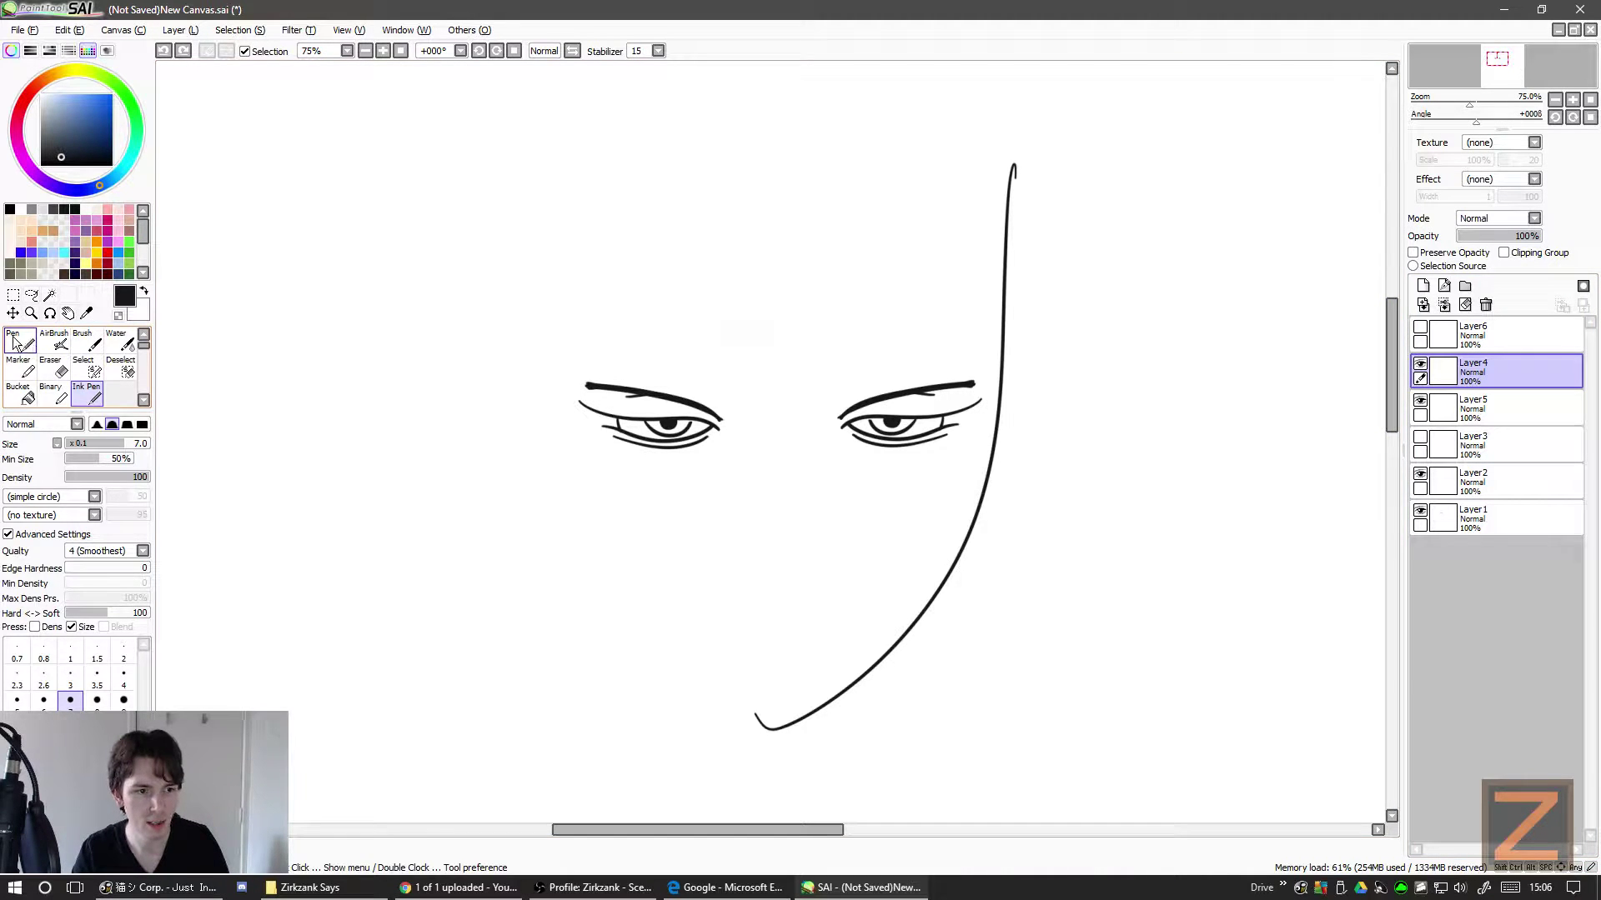
pyautogui.click(15, 295)
pyautogui.moveTo(550, 793); pyautogui.dragTo(1111, 129)
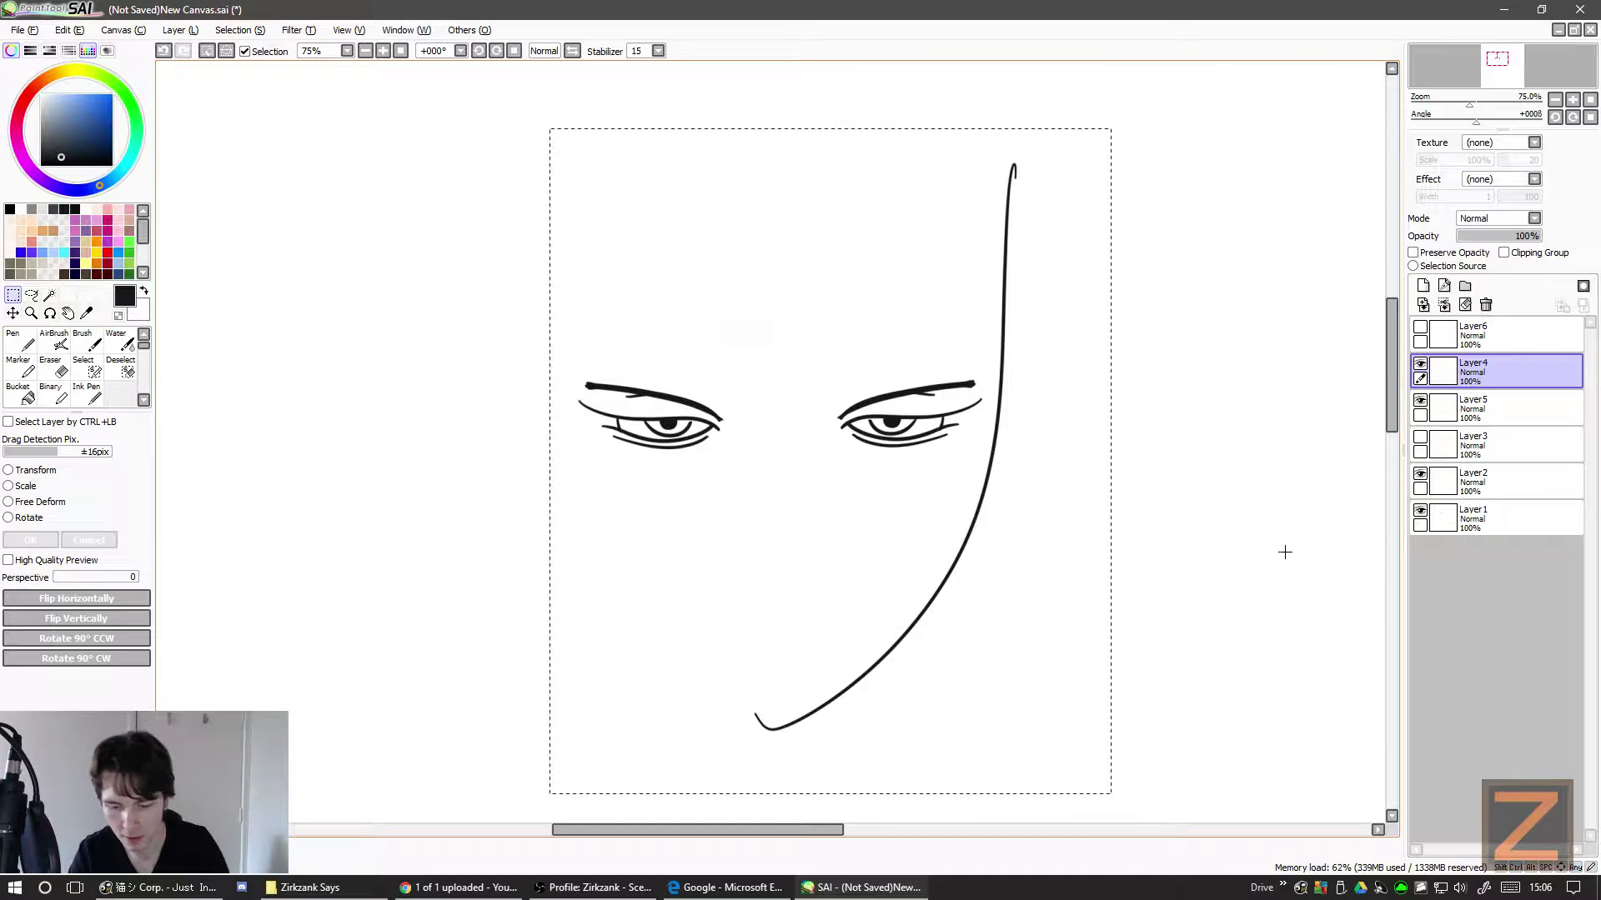
pyautogui.click(1419, 329)
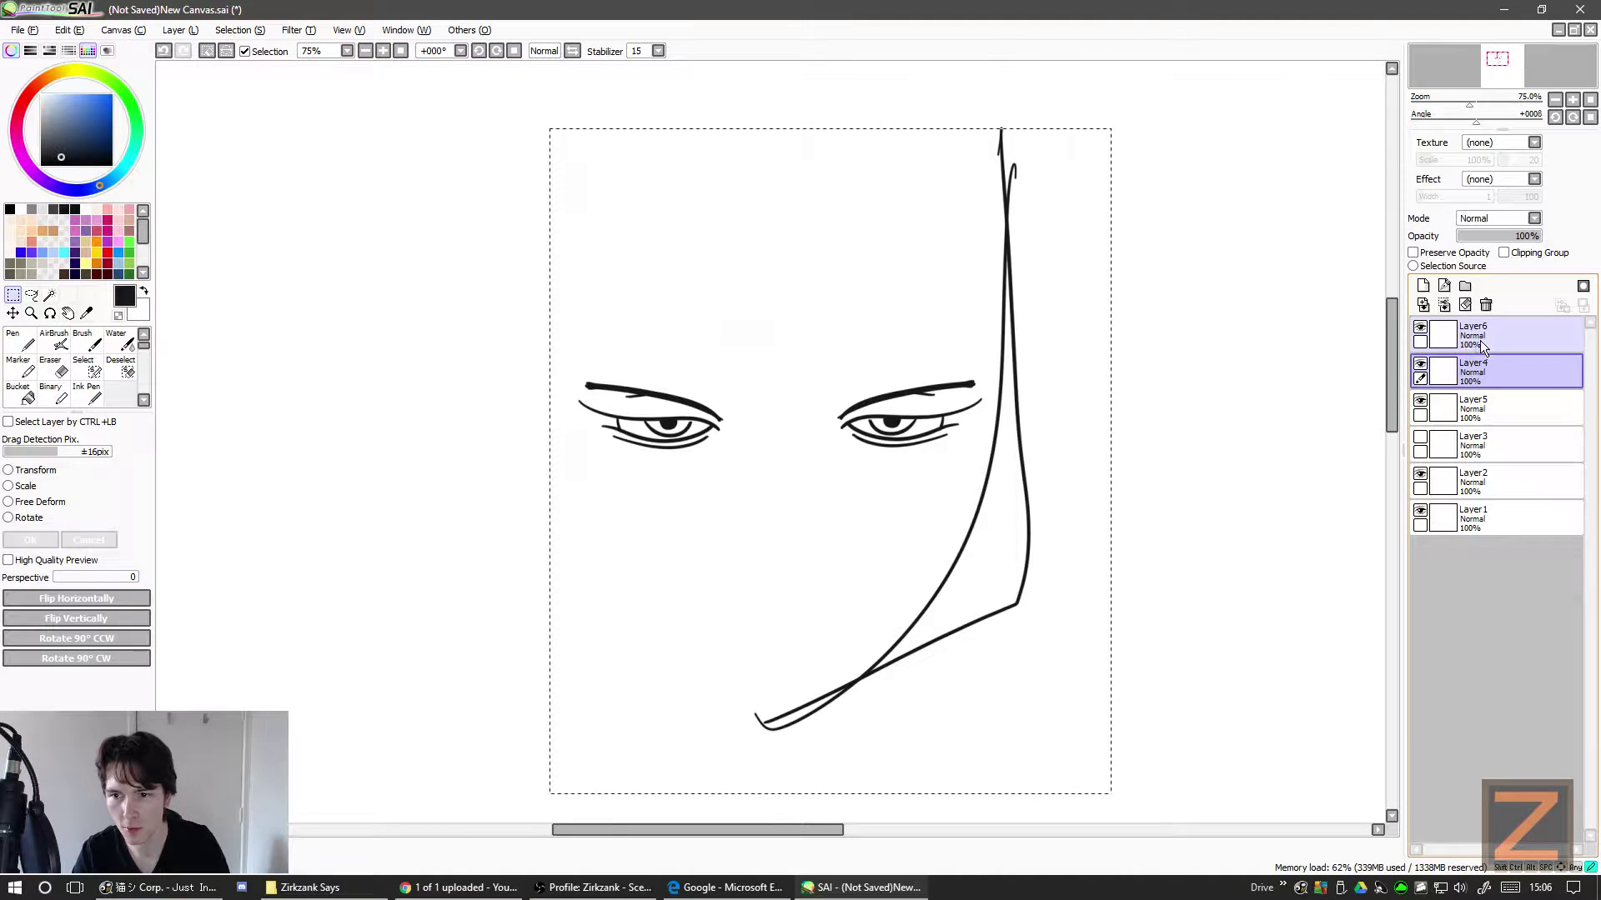
pyautogui.click(1452, 338)
pyautogui.press('Delete')
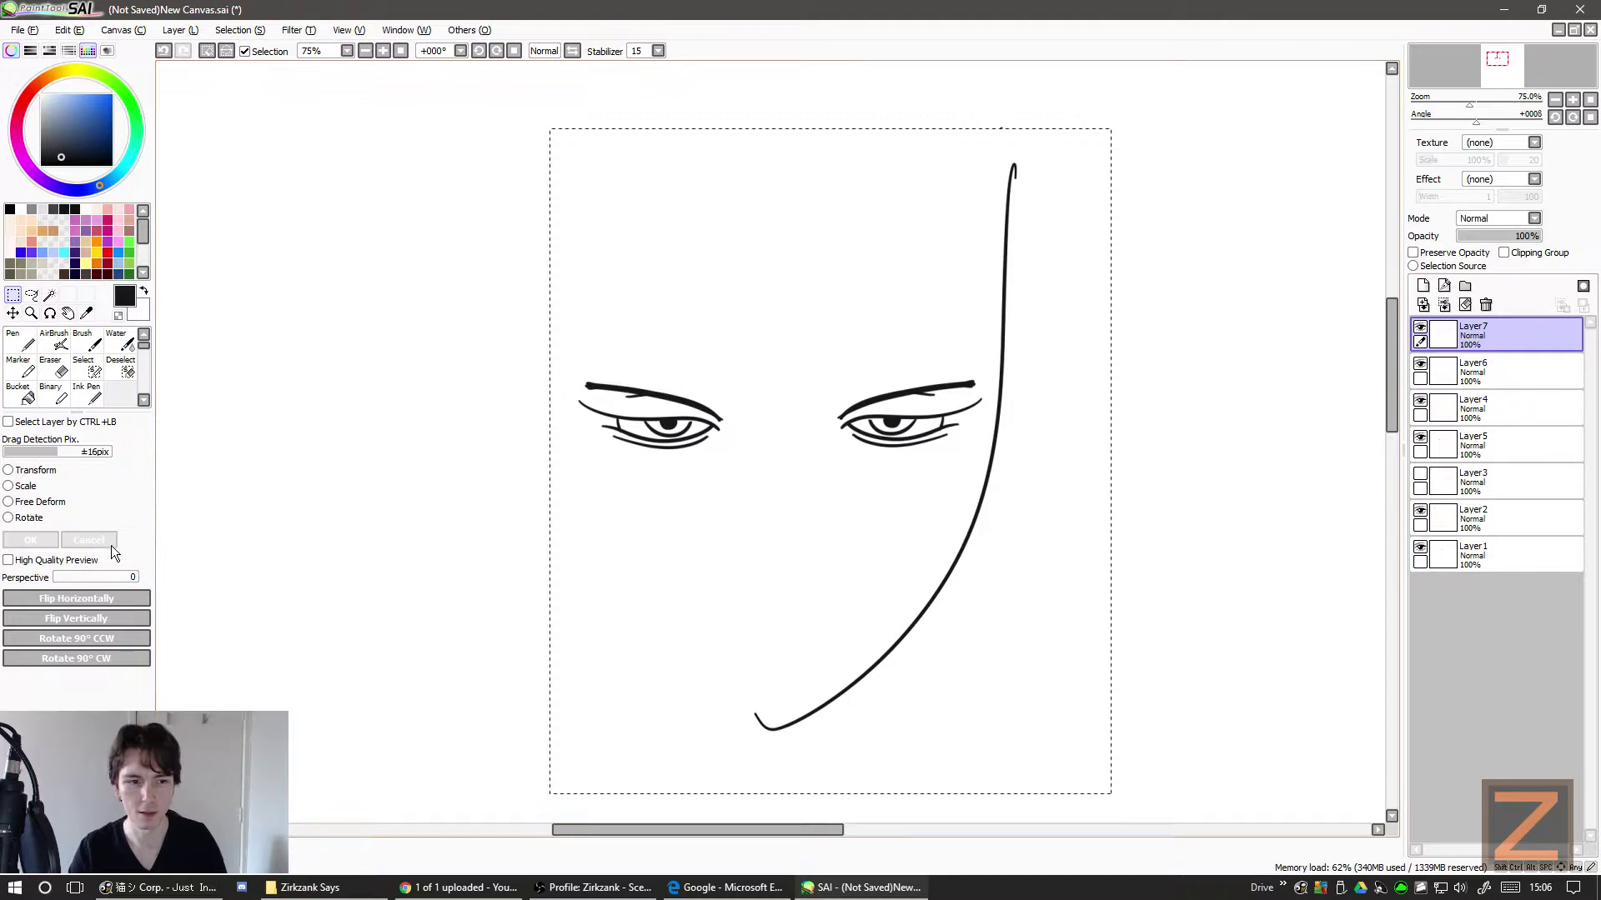
# - Flip a copy of the right face curve horizontally on a new layer, position it as the left side meeting at the chin, and deselect
pyautogui.click(99, 596)
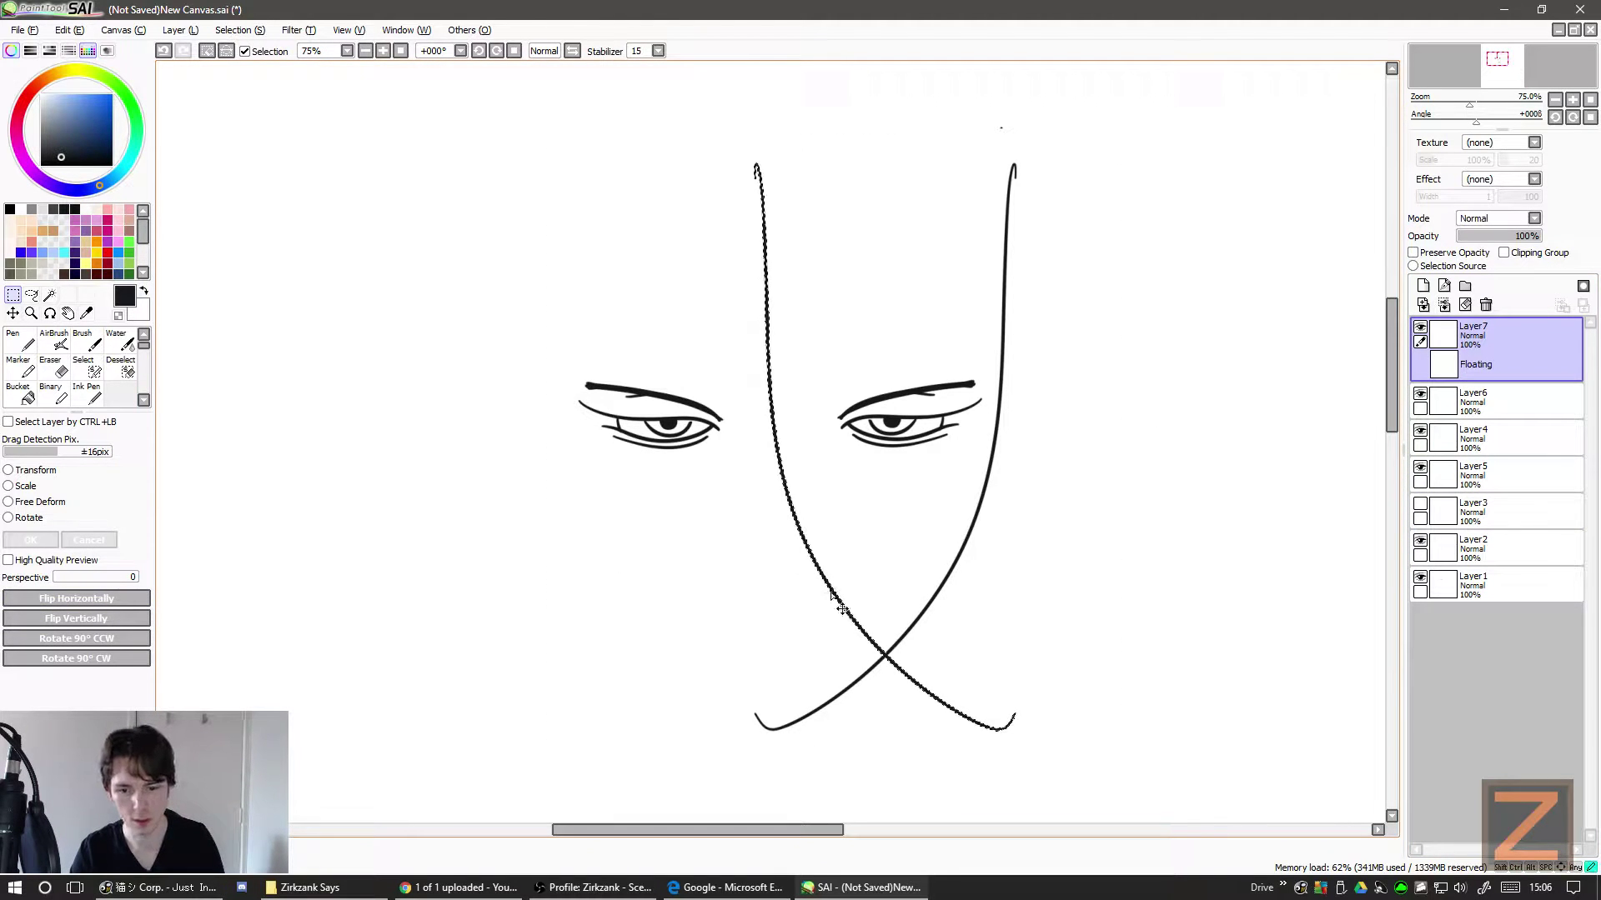
pyautogui.moveTo(839, 614); pyautogui.dragTo(626, 604)
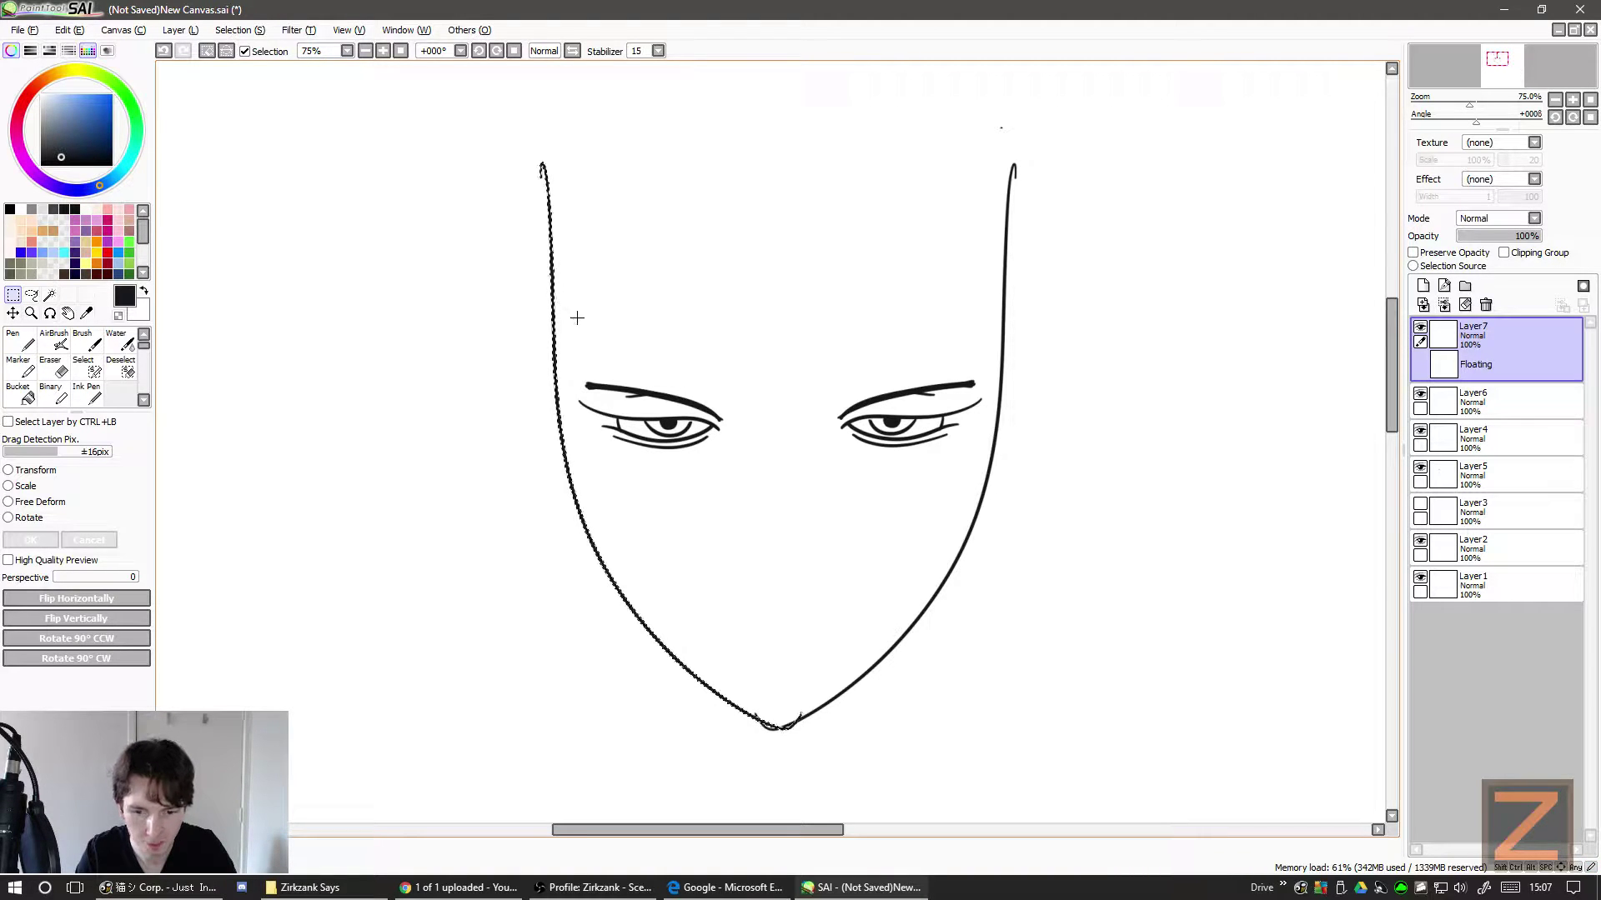
pyautogui.hotkey('ctrl', 'd')
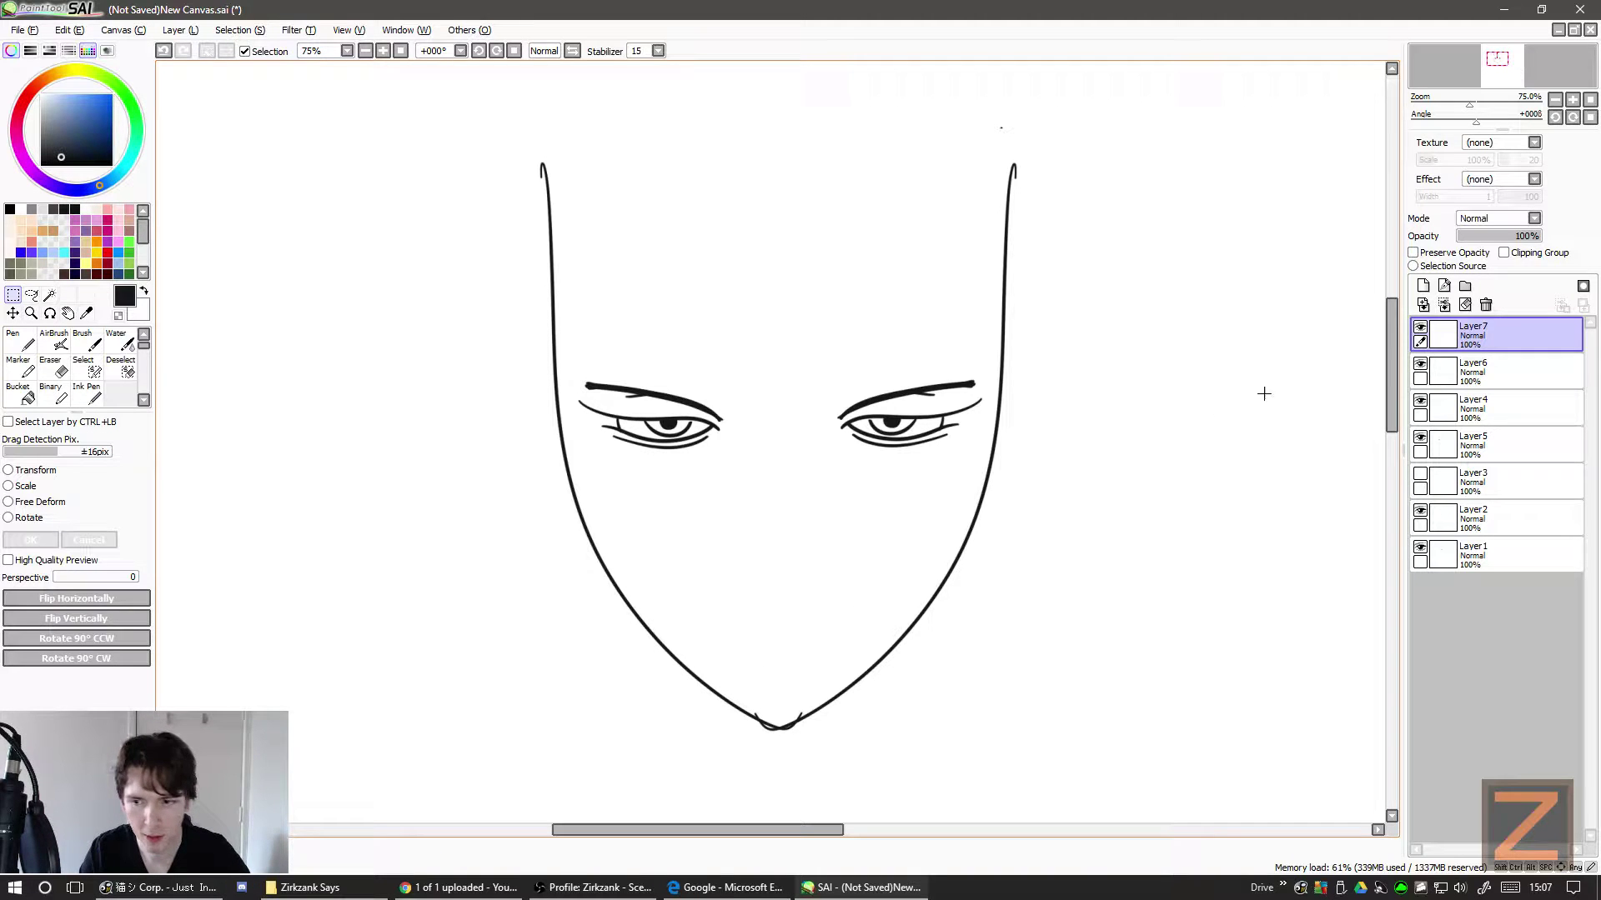
# - Set the eraser size to 7 and erase the mirrored curve's overshoot on the right side of the chin tip
pyautogui.click(87, 393)
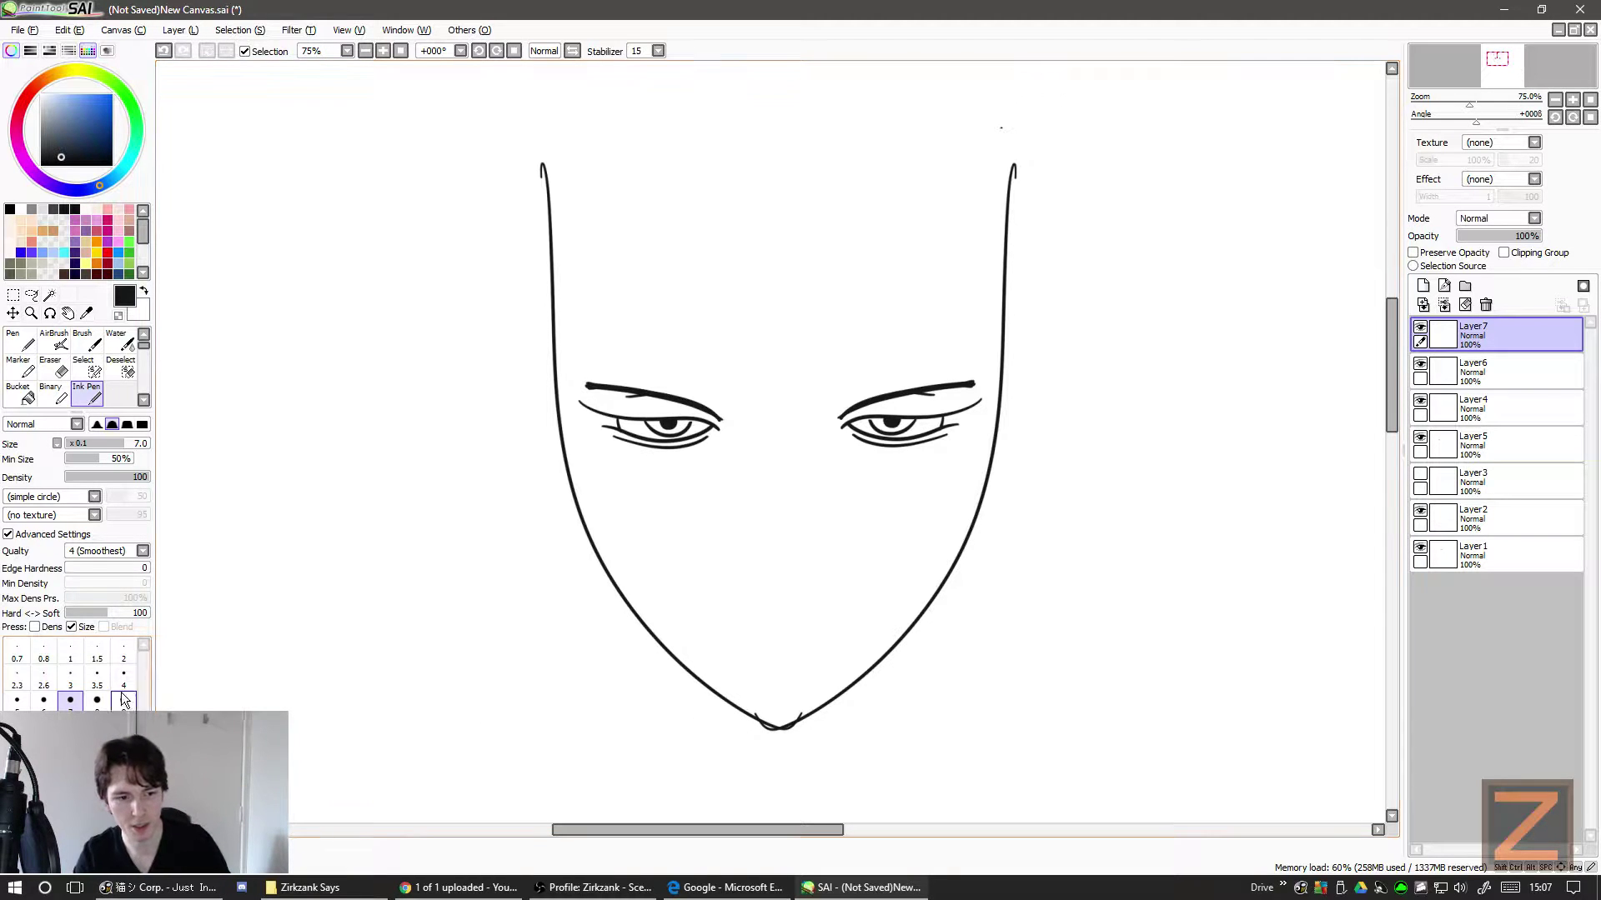
pyautogui.click(53, 368)
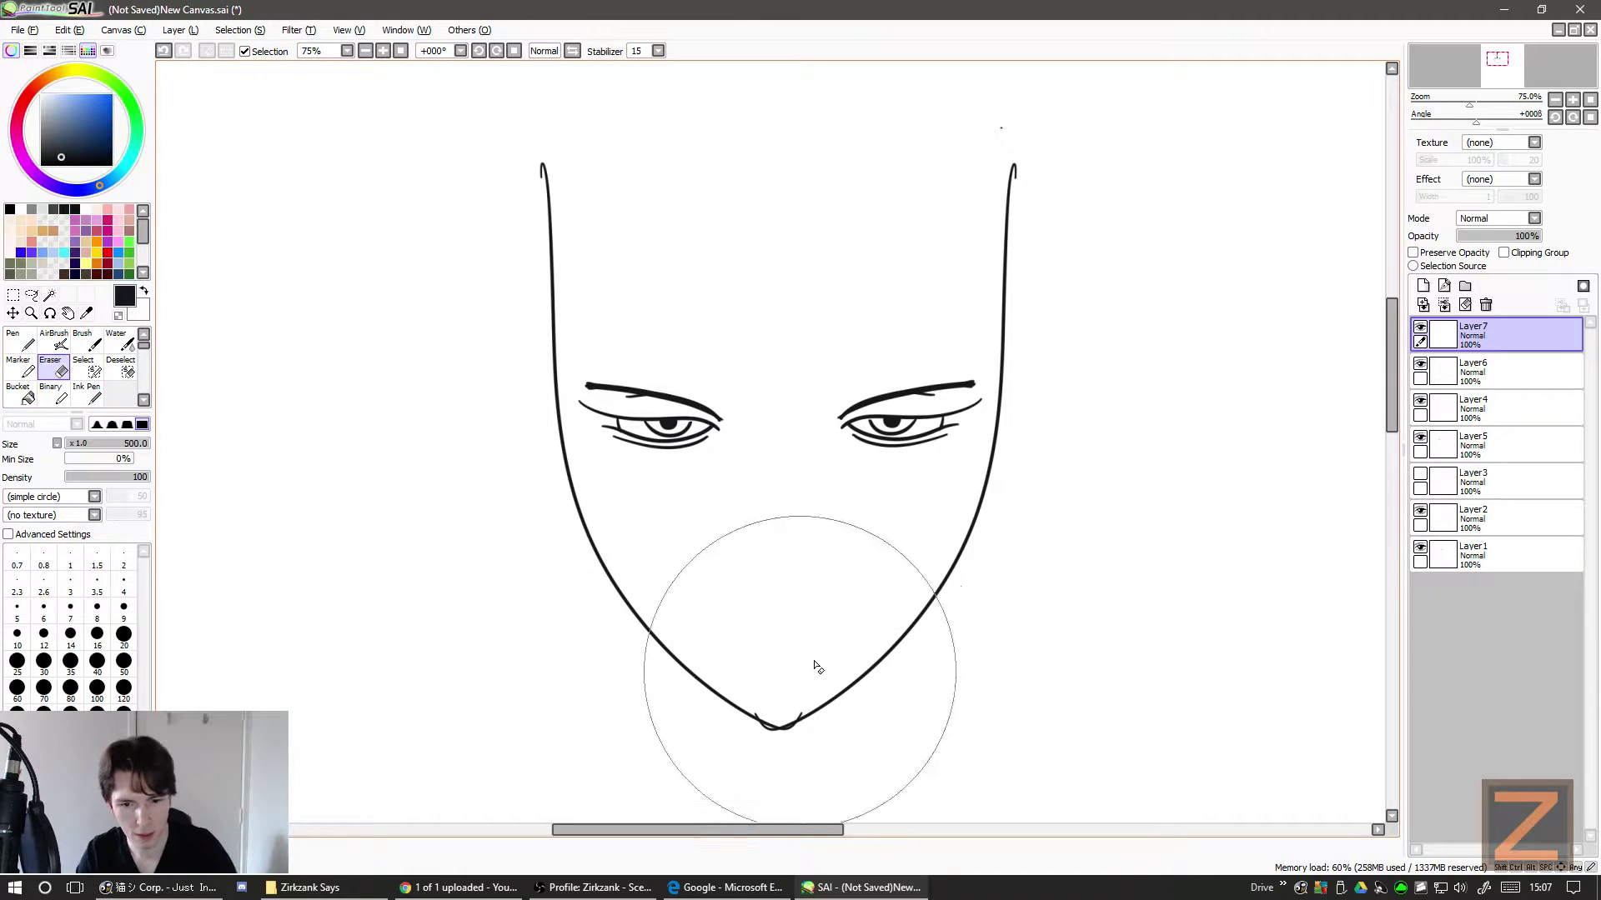
pyautogui.scroll(3, 826, 684)
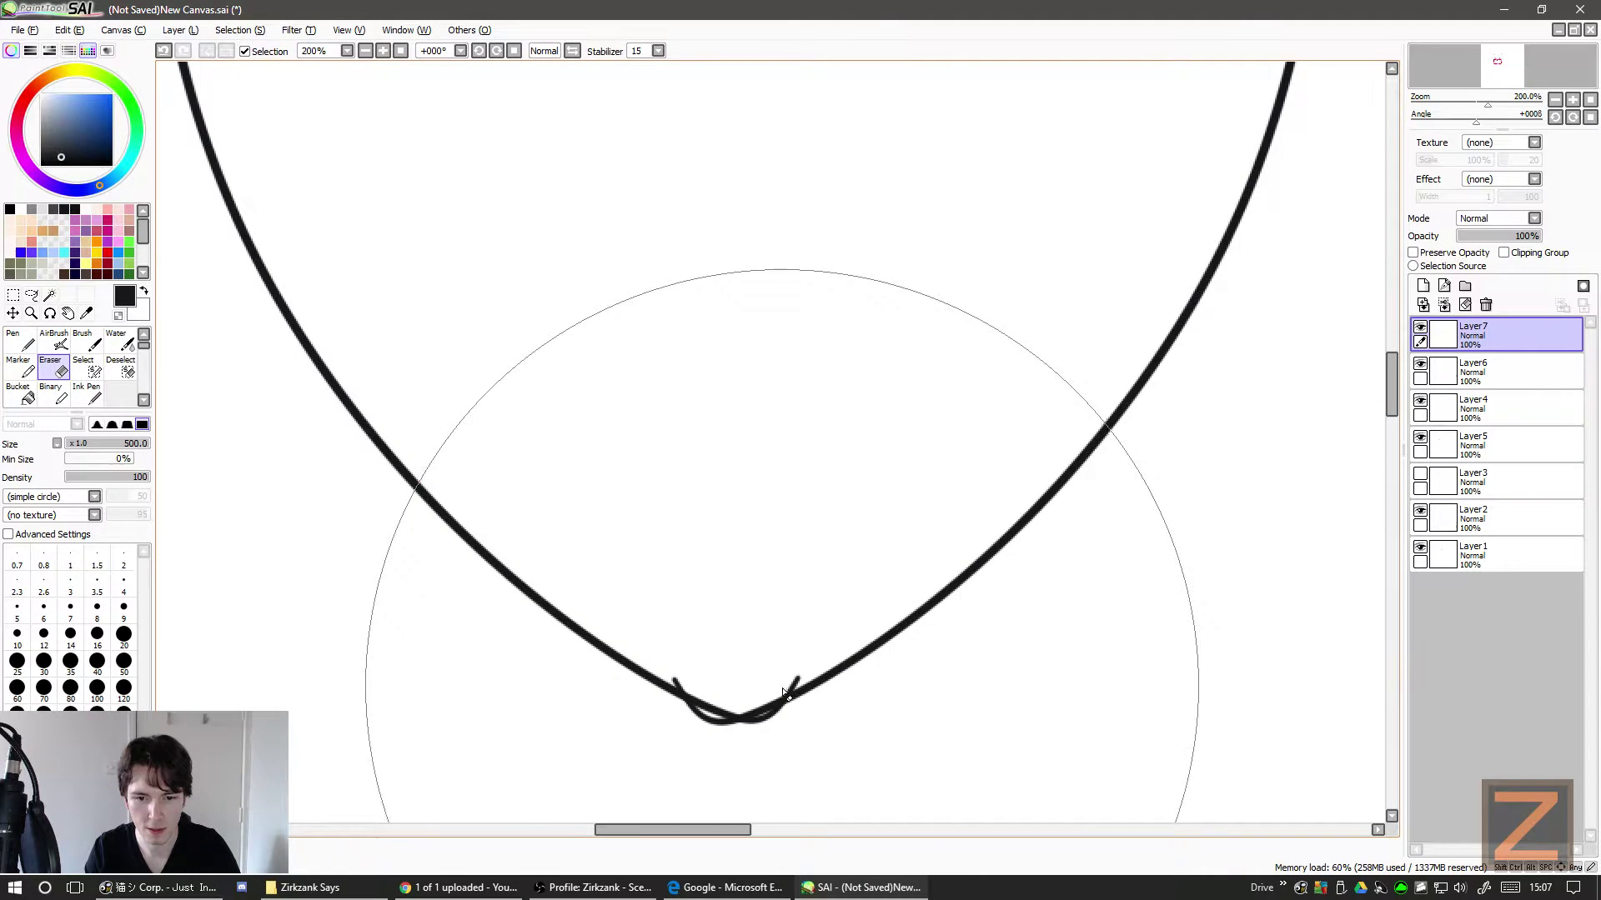
pyautogui.scroll(-1, 784, 692)
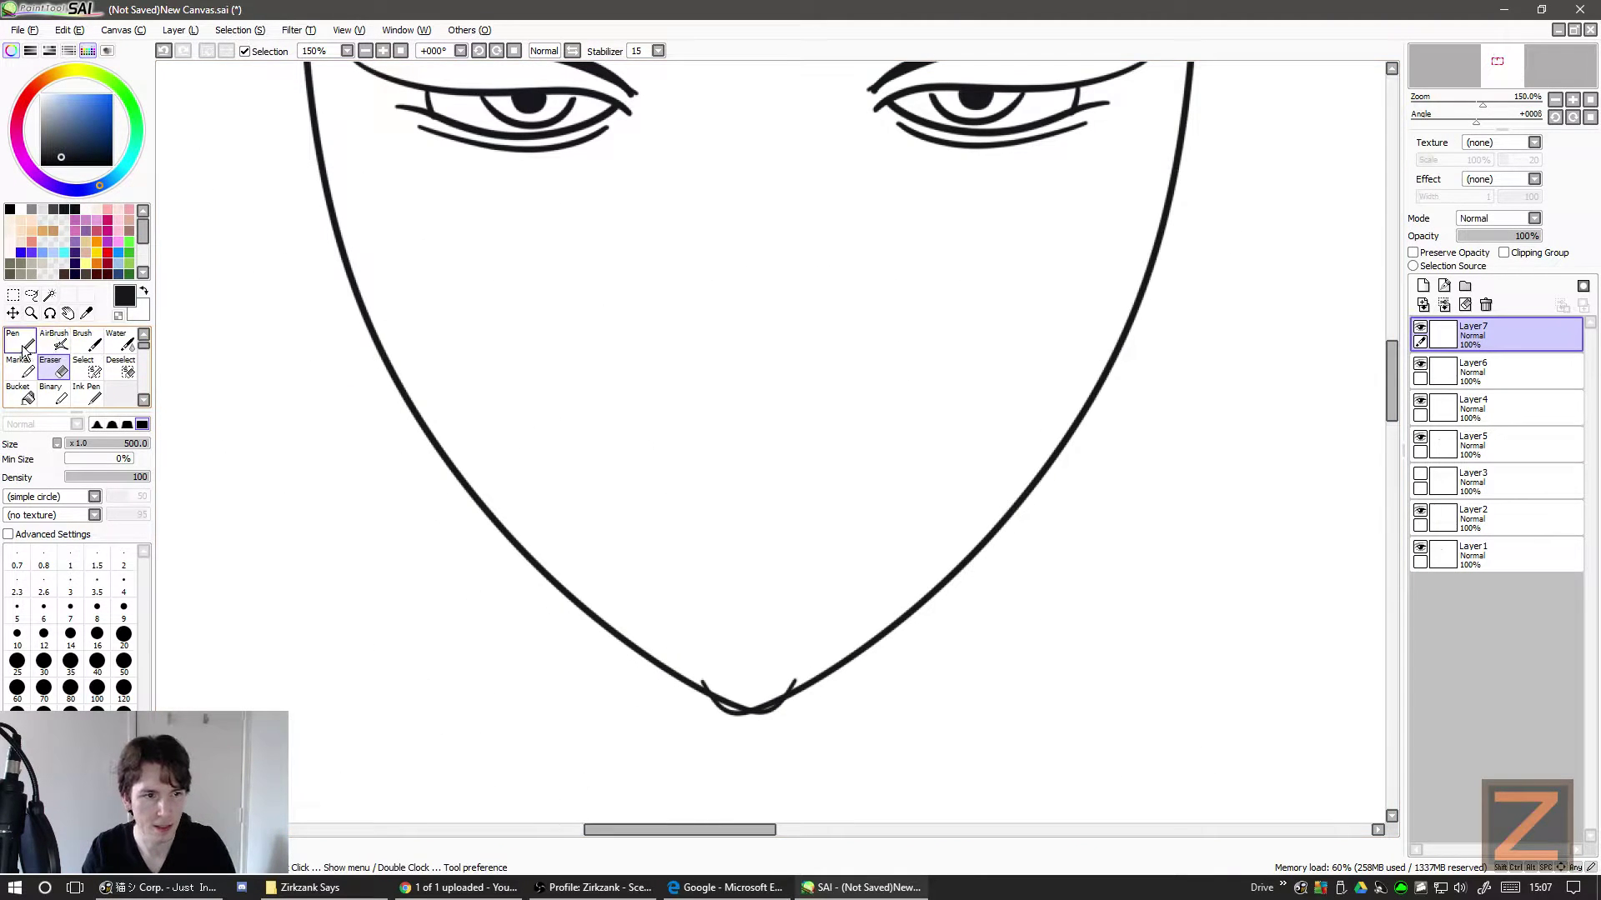
pyautogui.click(20, 394)
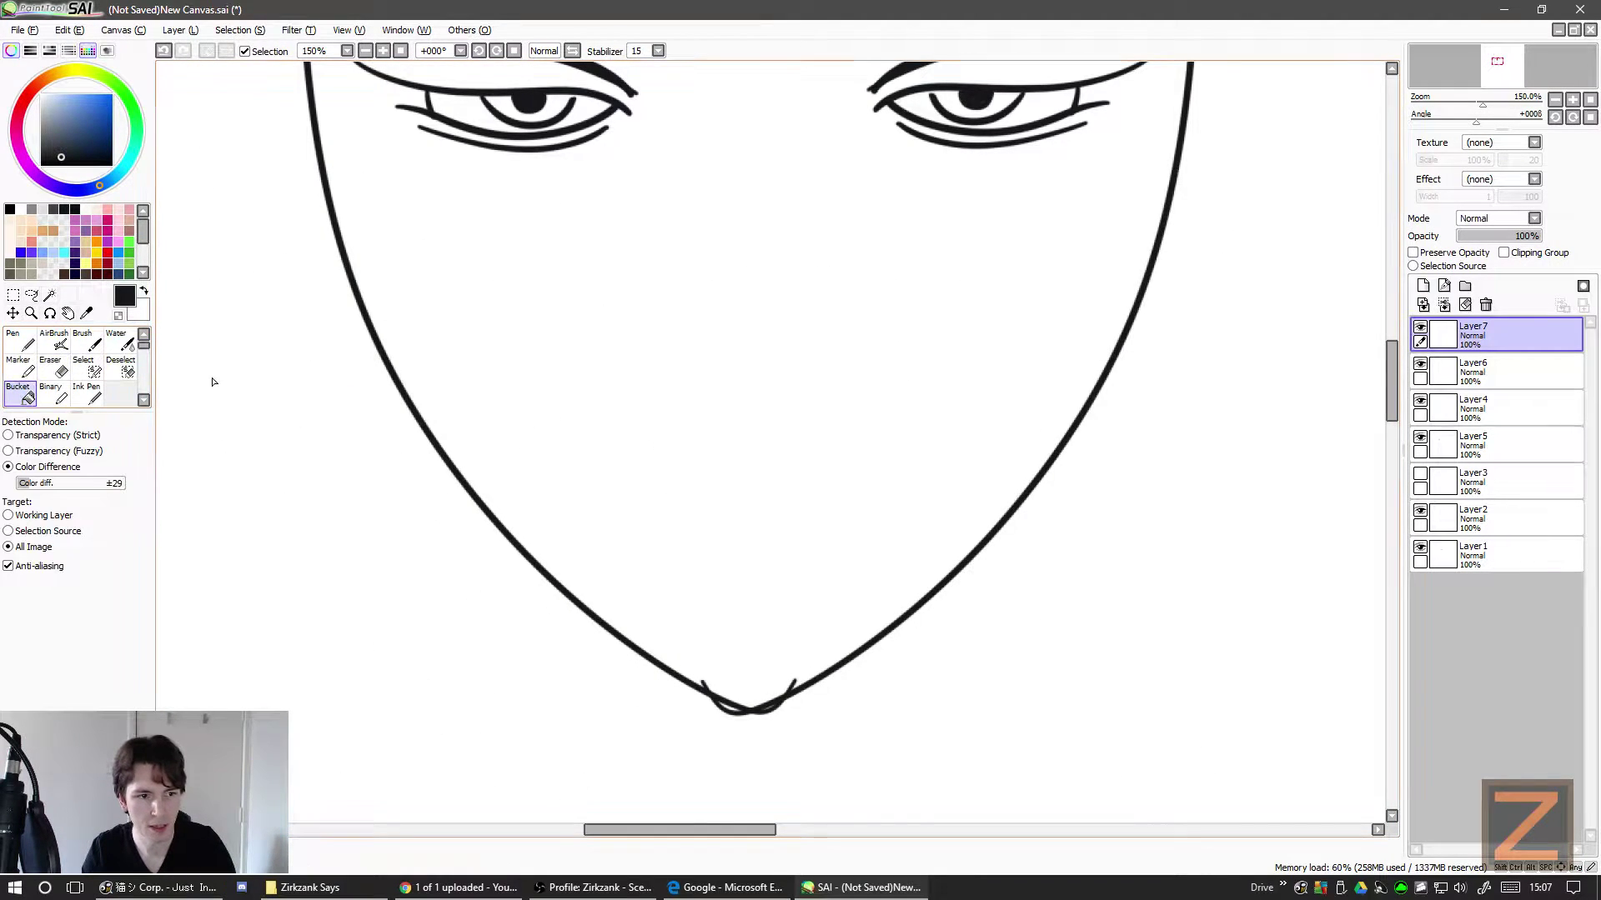
pyautogui.click(59, 373)
pyautogui.click(70, 608)
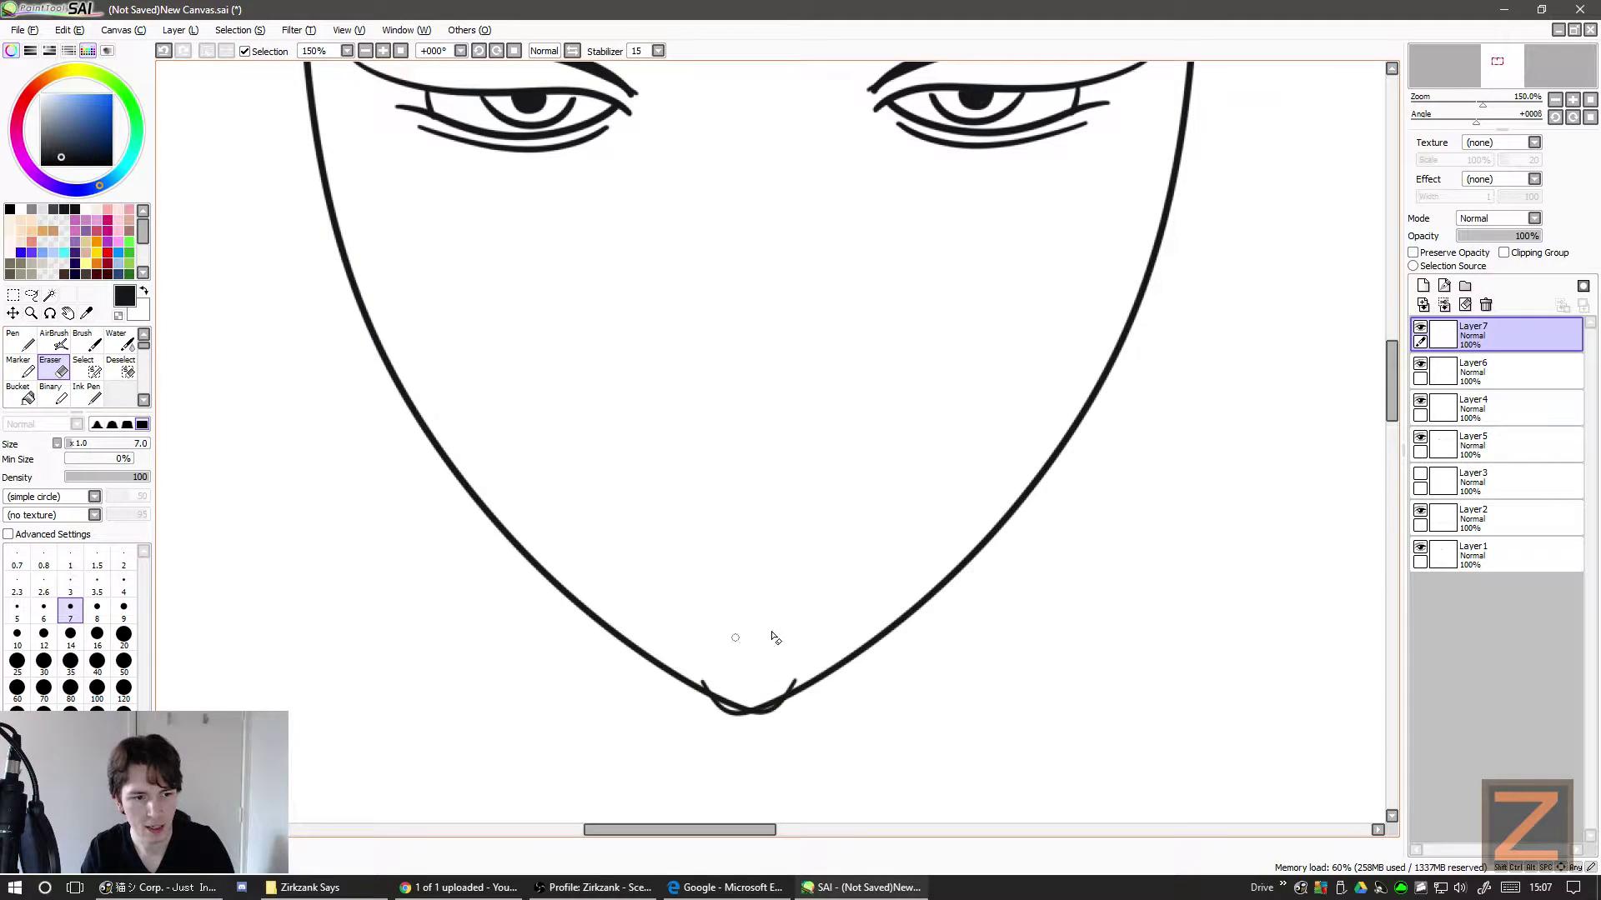
pyautogui.moveTo(787, 697); pyautogui.dragTo(792, 683)
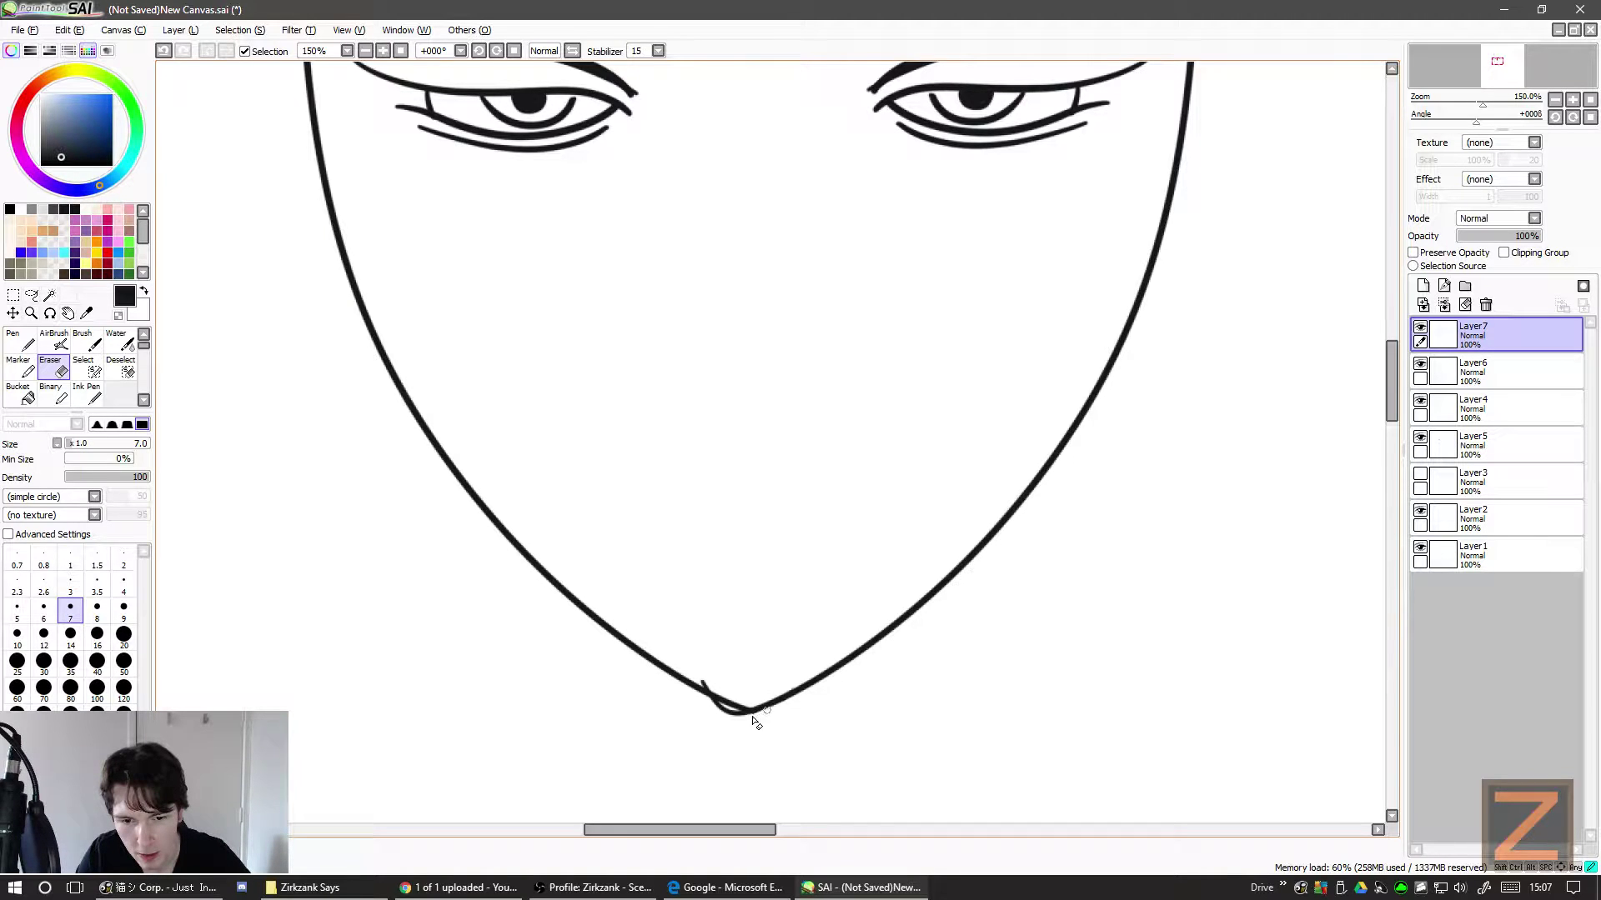
# - Identify the layer of the original face curve, activate Layer4 and erase its overshoot on the left side of the chin tip
pyautogui.click(1421, 369)
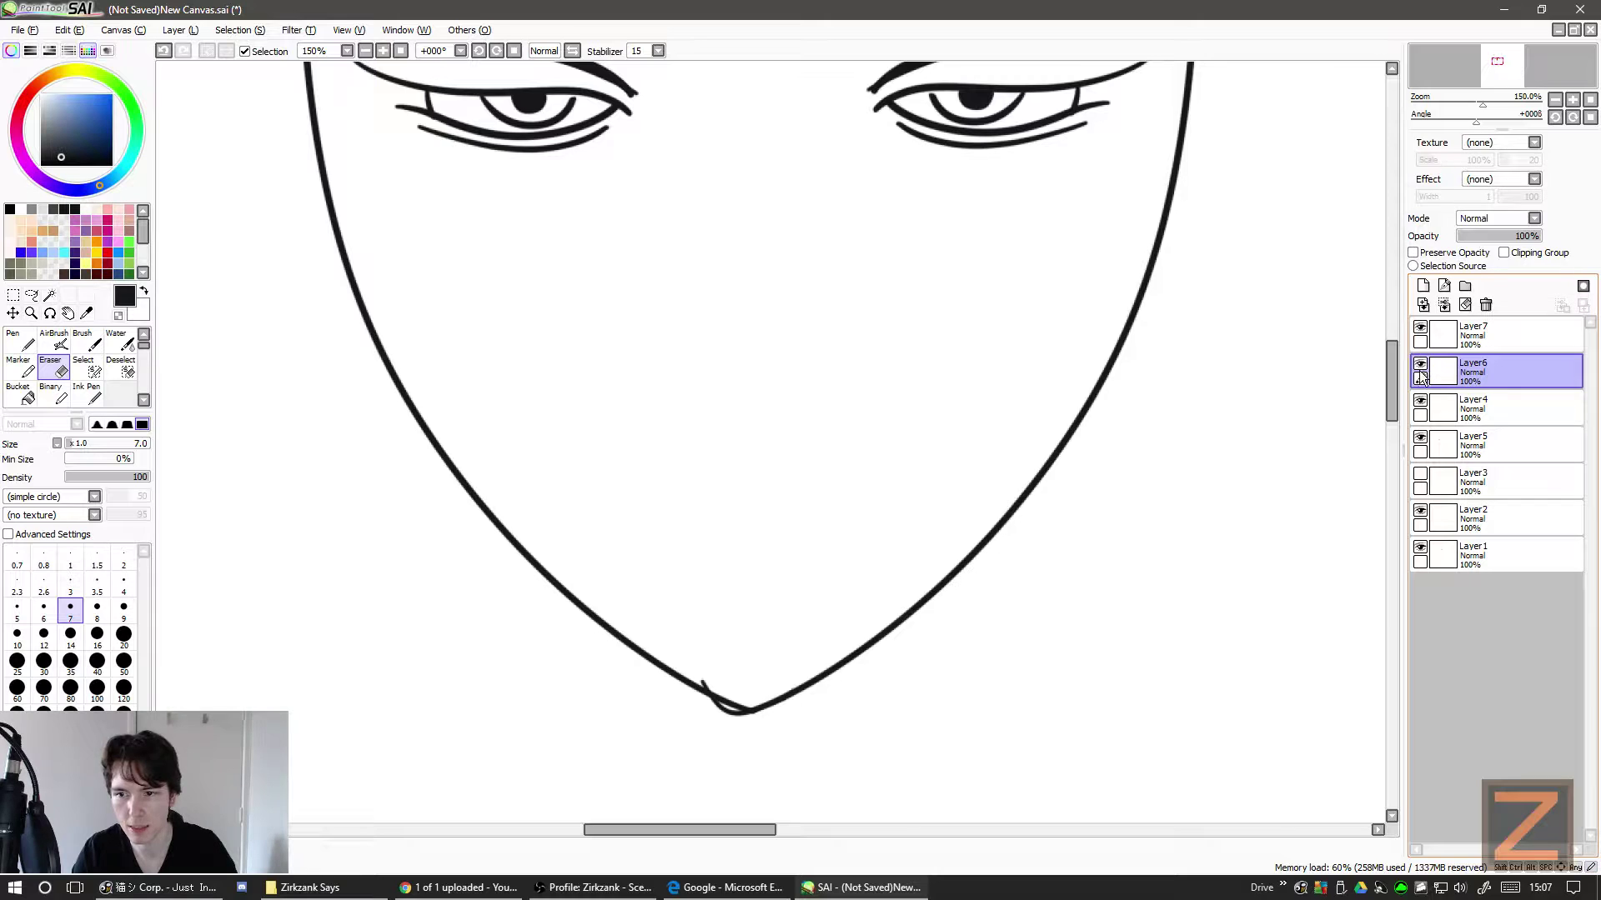
pyautogui.click(1419, 401)
pyautogui.click(1420, 401)
pyautogui.click(1420, 402)
pyautogui.click(1419, 402)
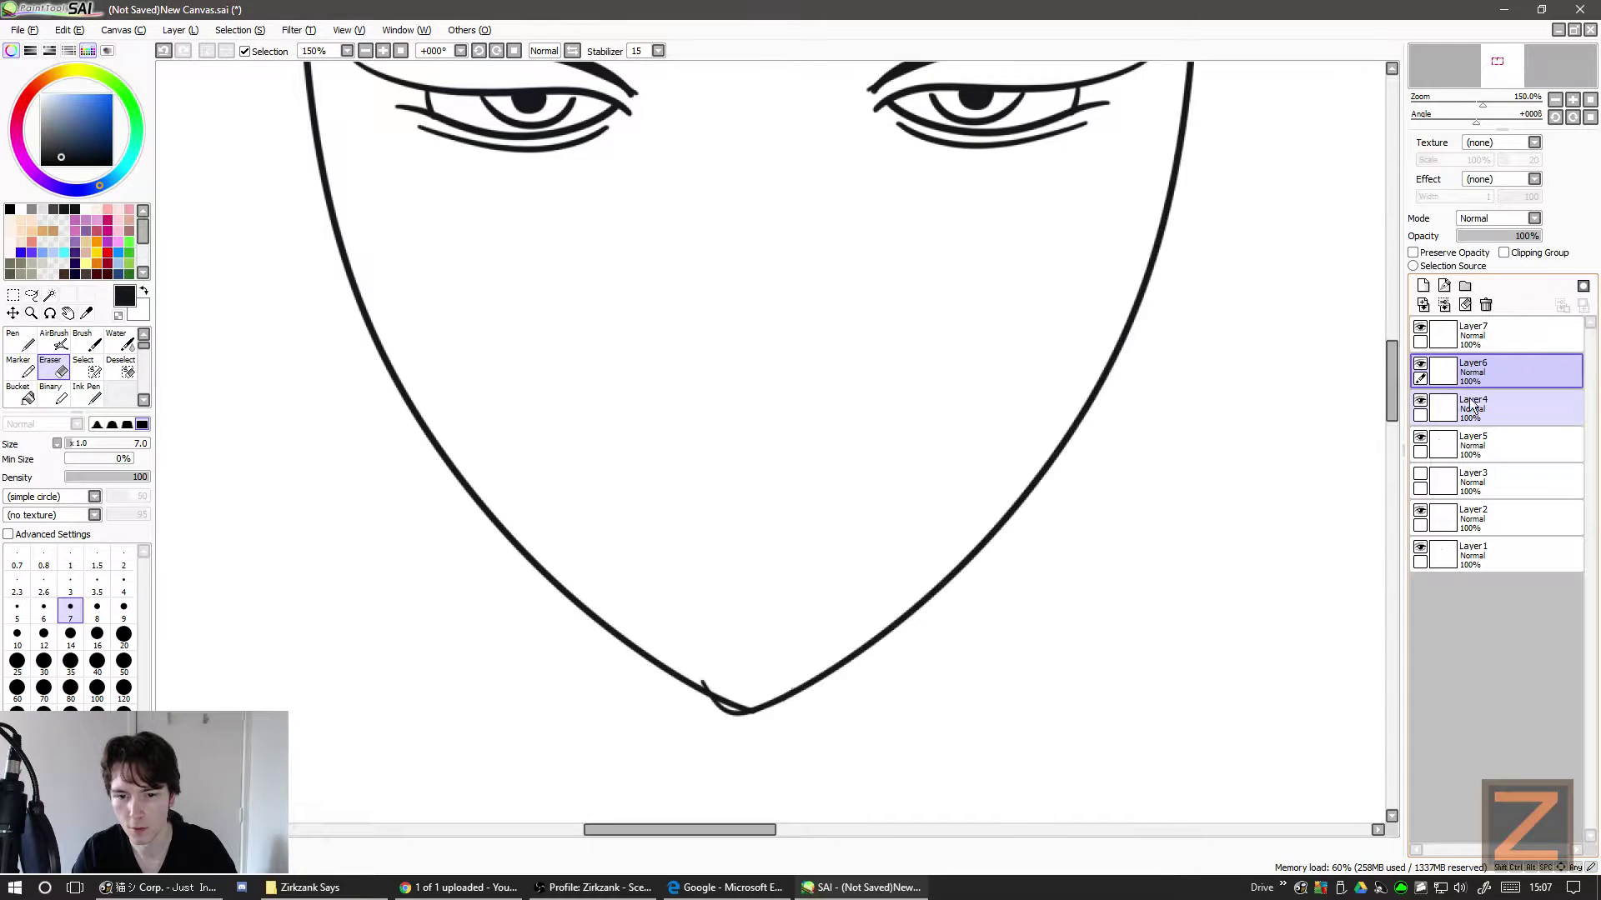
pyautogui.click(1477, 415)
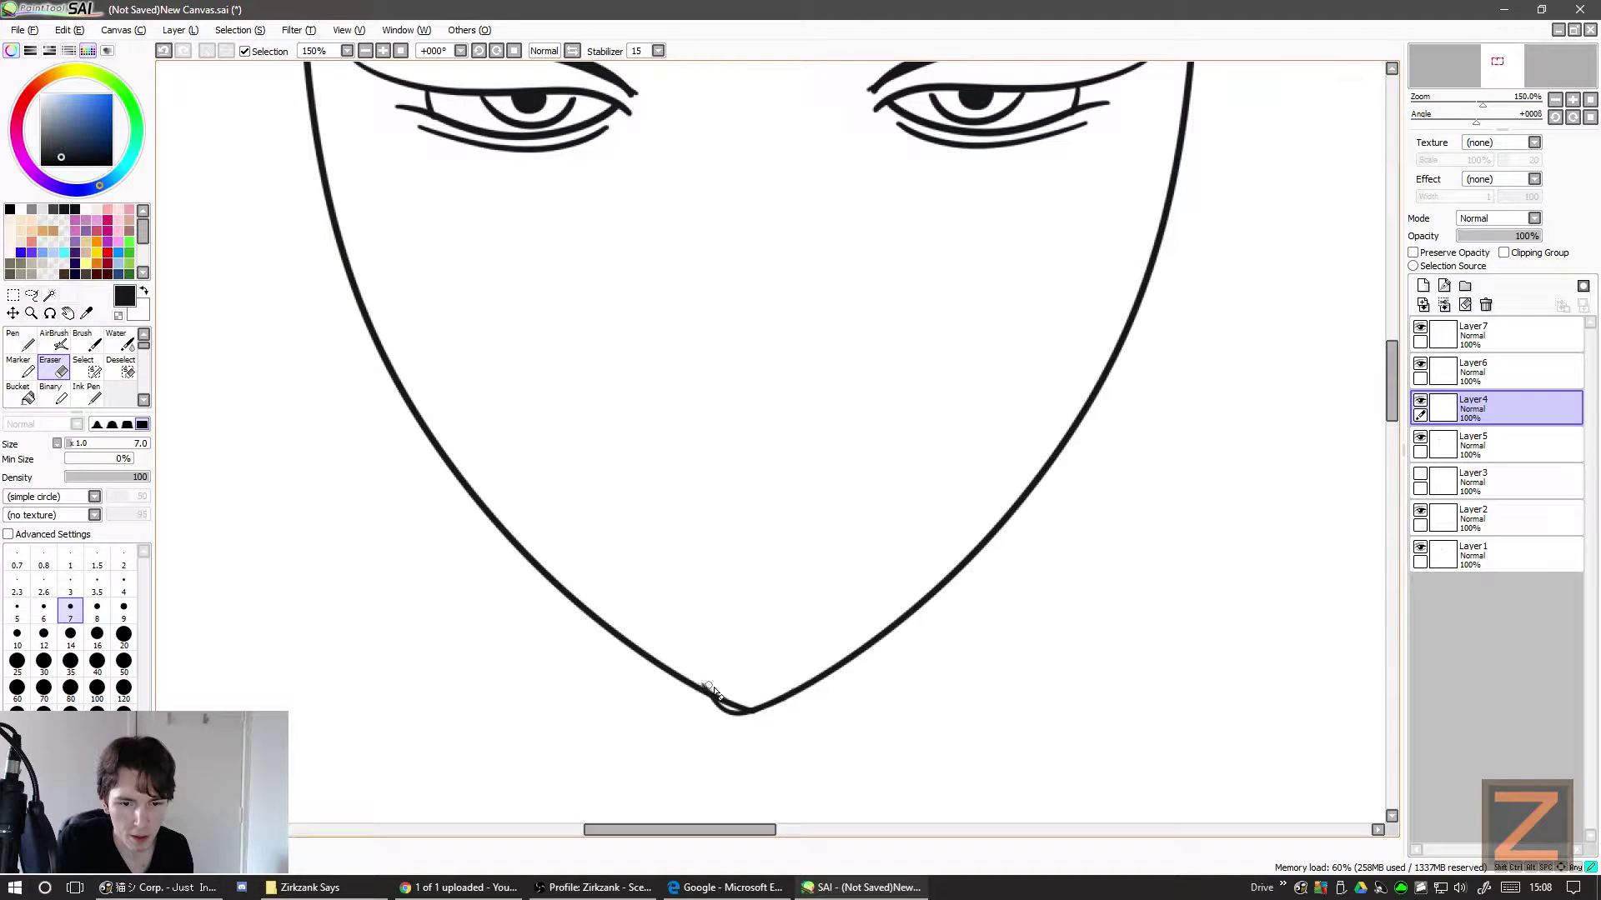
pyautogui.moveTo(716, 693)
pyautogui.mouseDown()
pyautogui.moveTo(732, 722)
pyautogui.moveTo(747, 715)
pyautogui.mouseUp()
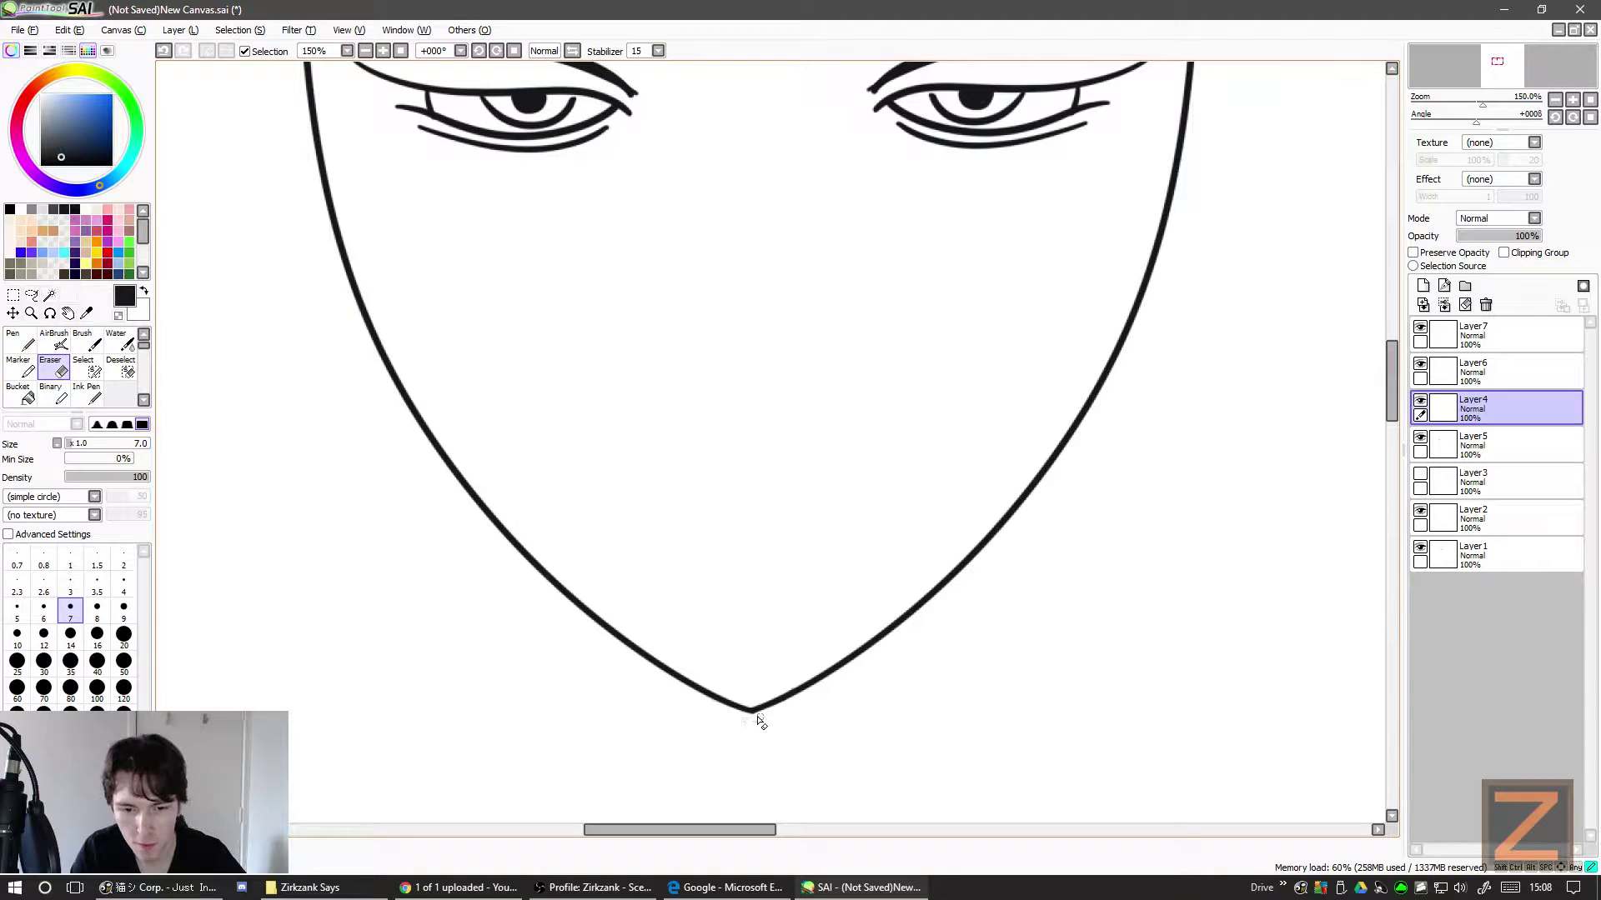
# - Examine the mirrored face outline as a whole, from the chin tip up to the open forehead
pyautogui.moveTo(1390, 385); pyautogui.dragTo(1387, 327)
pyautogui.press('-')
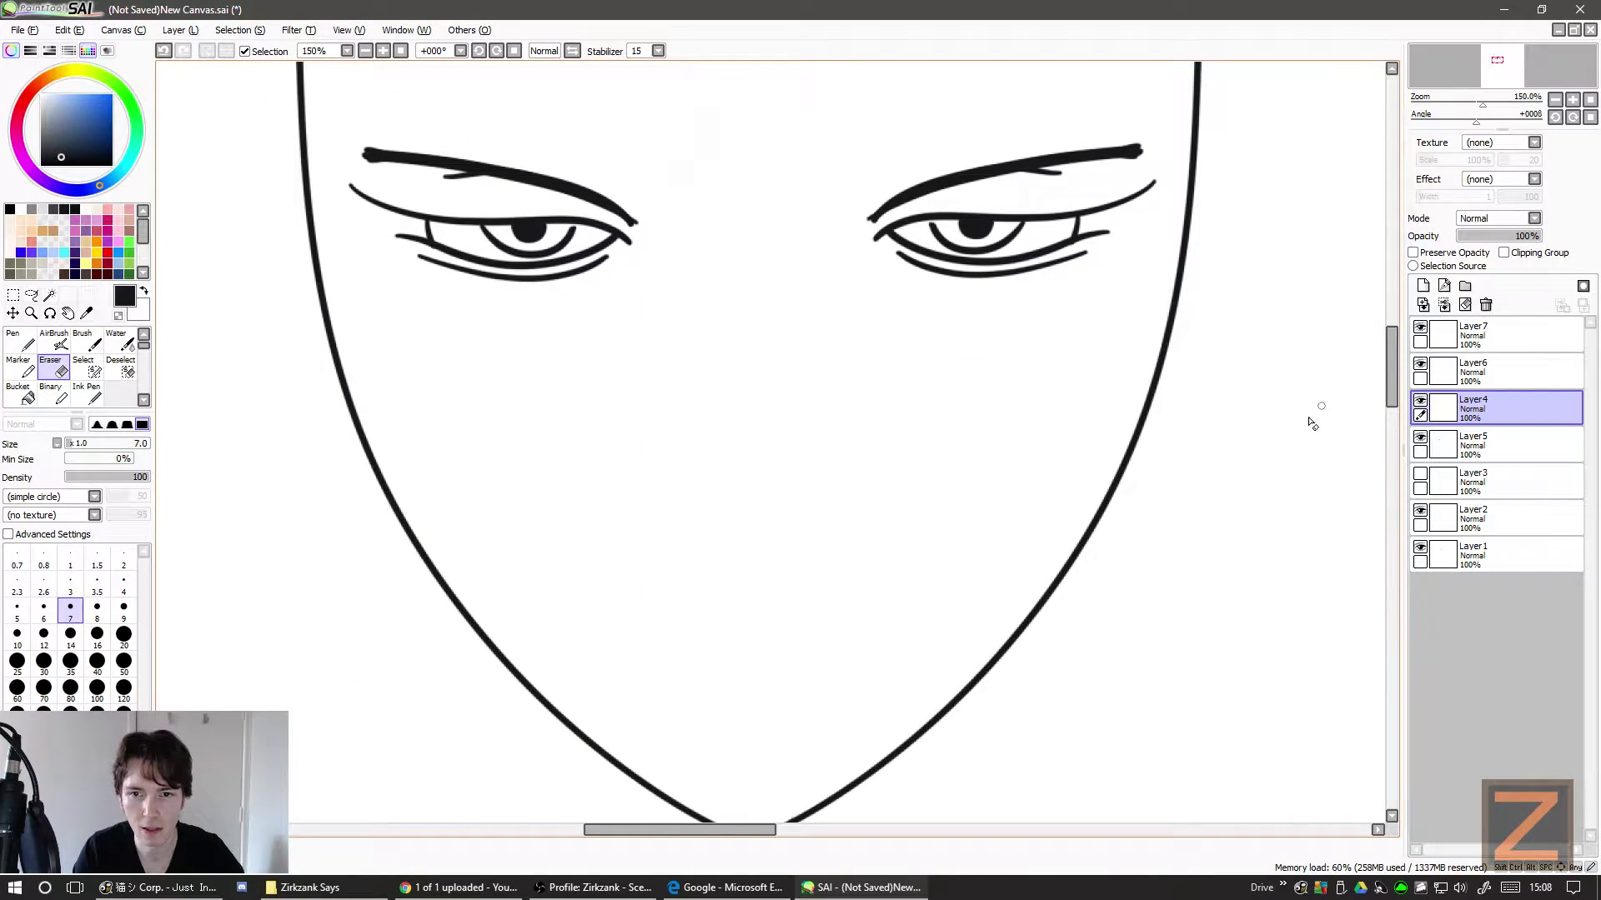
pyautogui.press('Right')
pyautogui.press('Right')
pyautogui.press('Right')
pyautogui.press('Right')
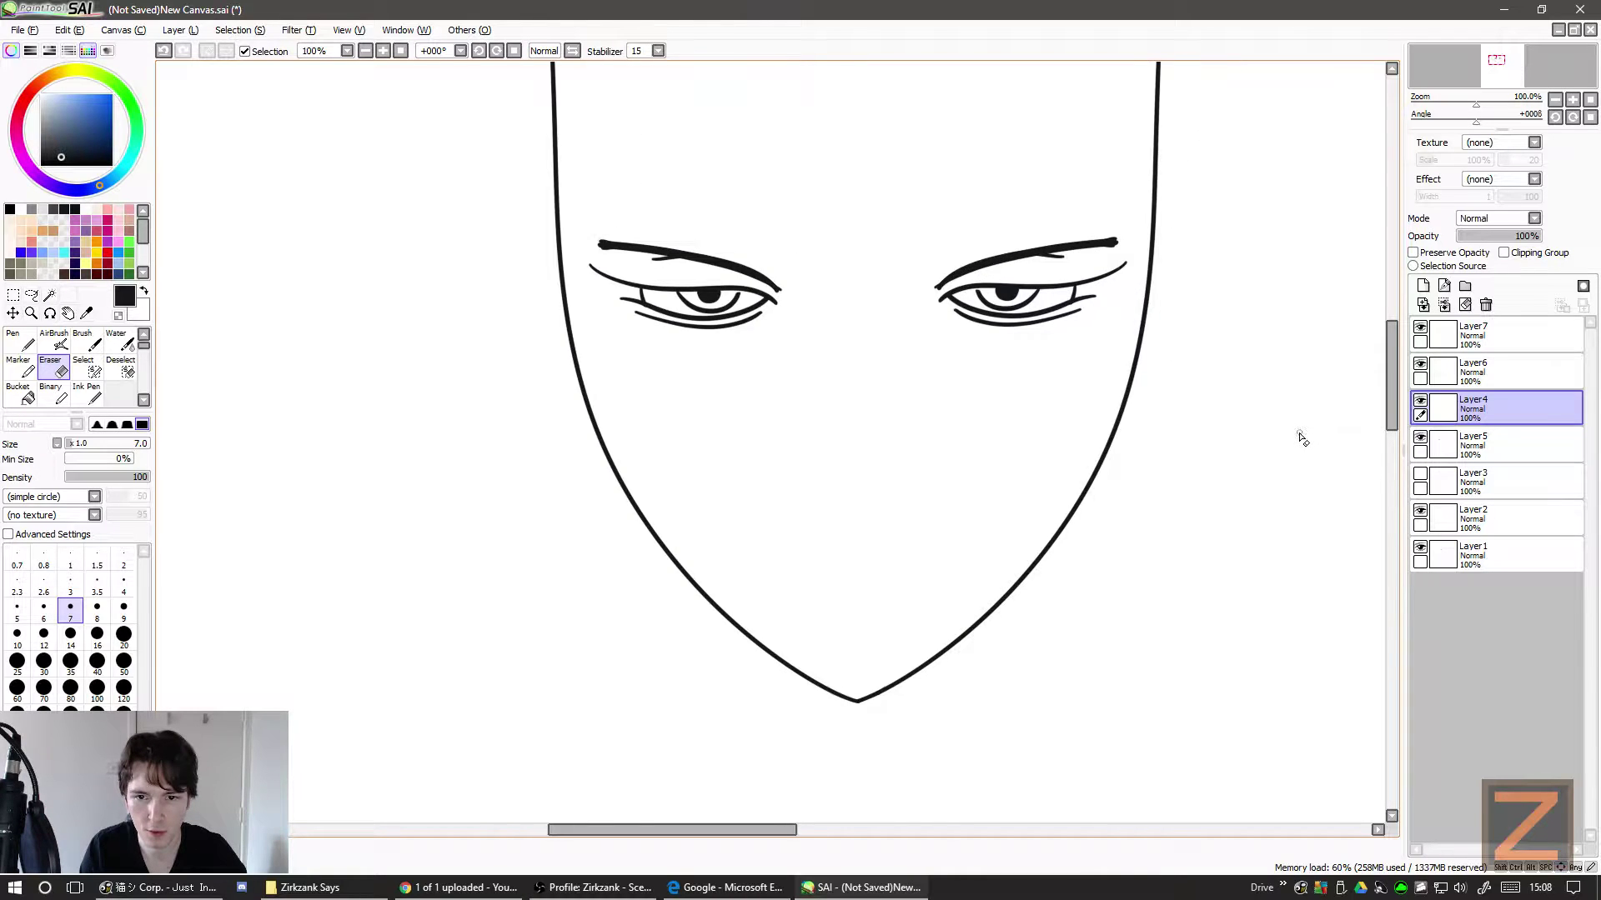
pyautogui.press('Up')
pyautogui.press('-')
pyautogui.press('Right')
pyautogui.press('Right')
pyautogui.press('Right')
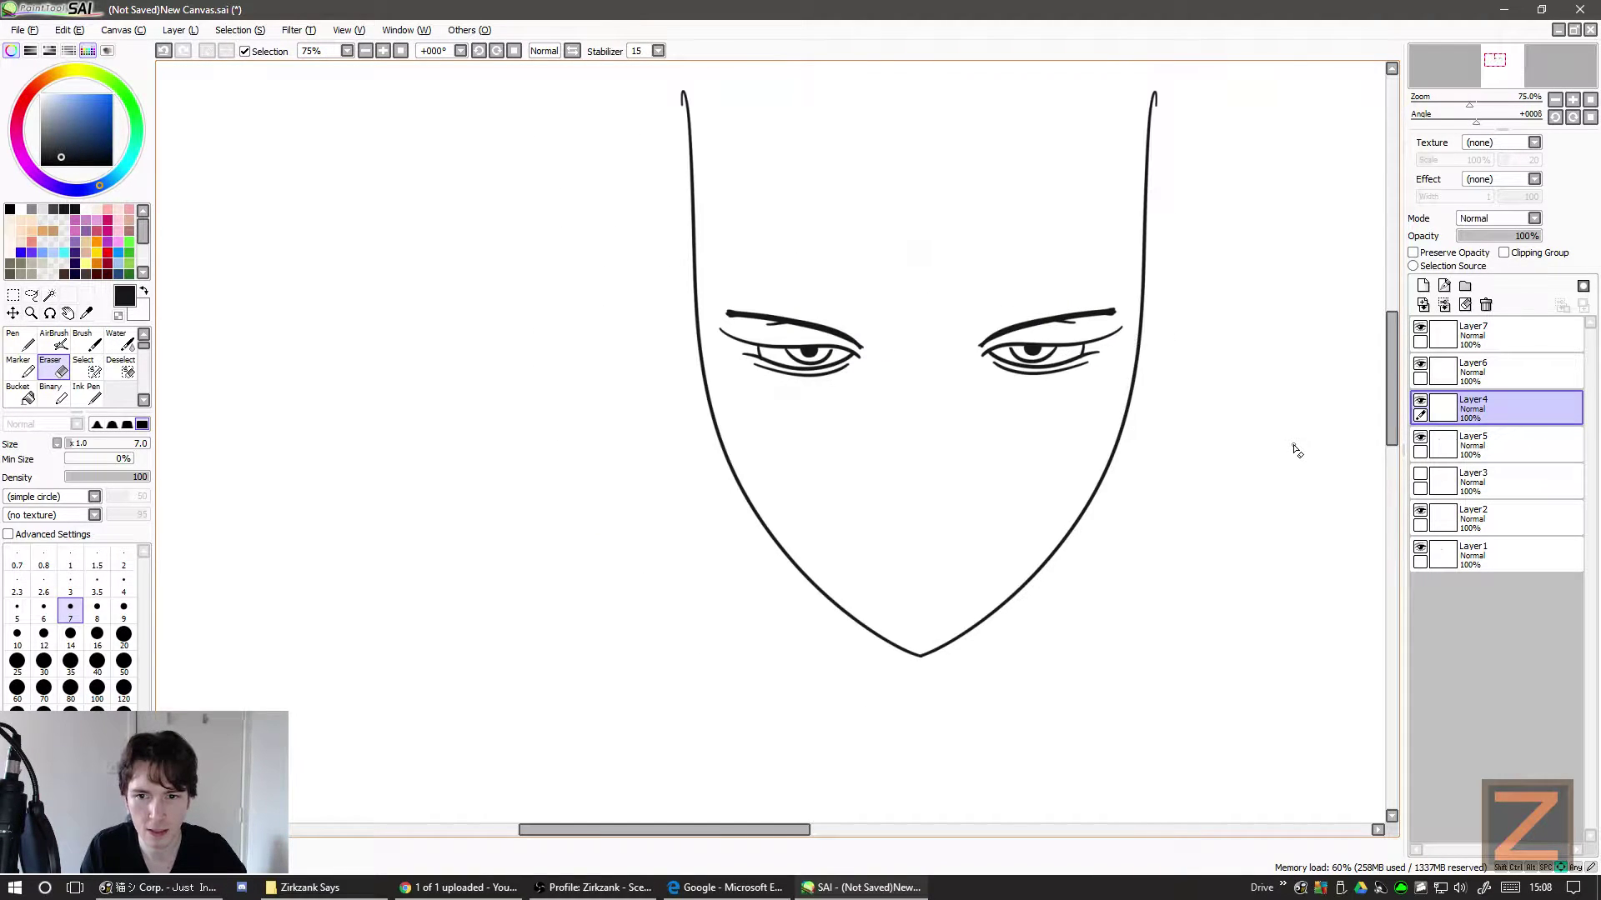
pyautogui.press('Up')
pyautogui.press('Right')
pyautogui.press('Right')
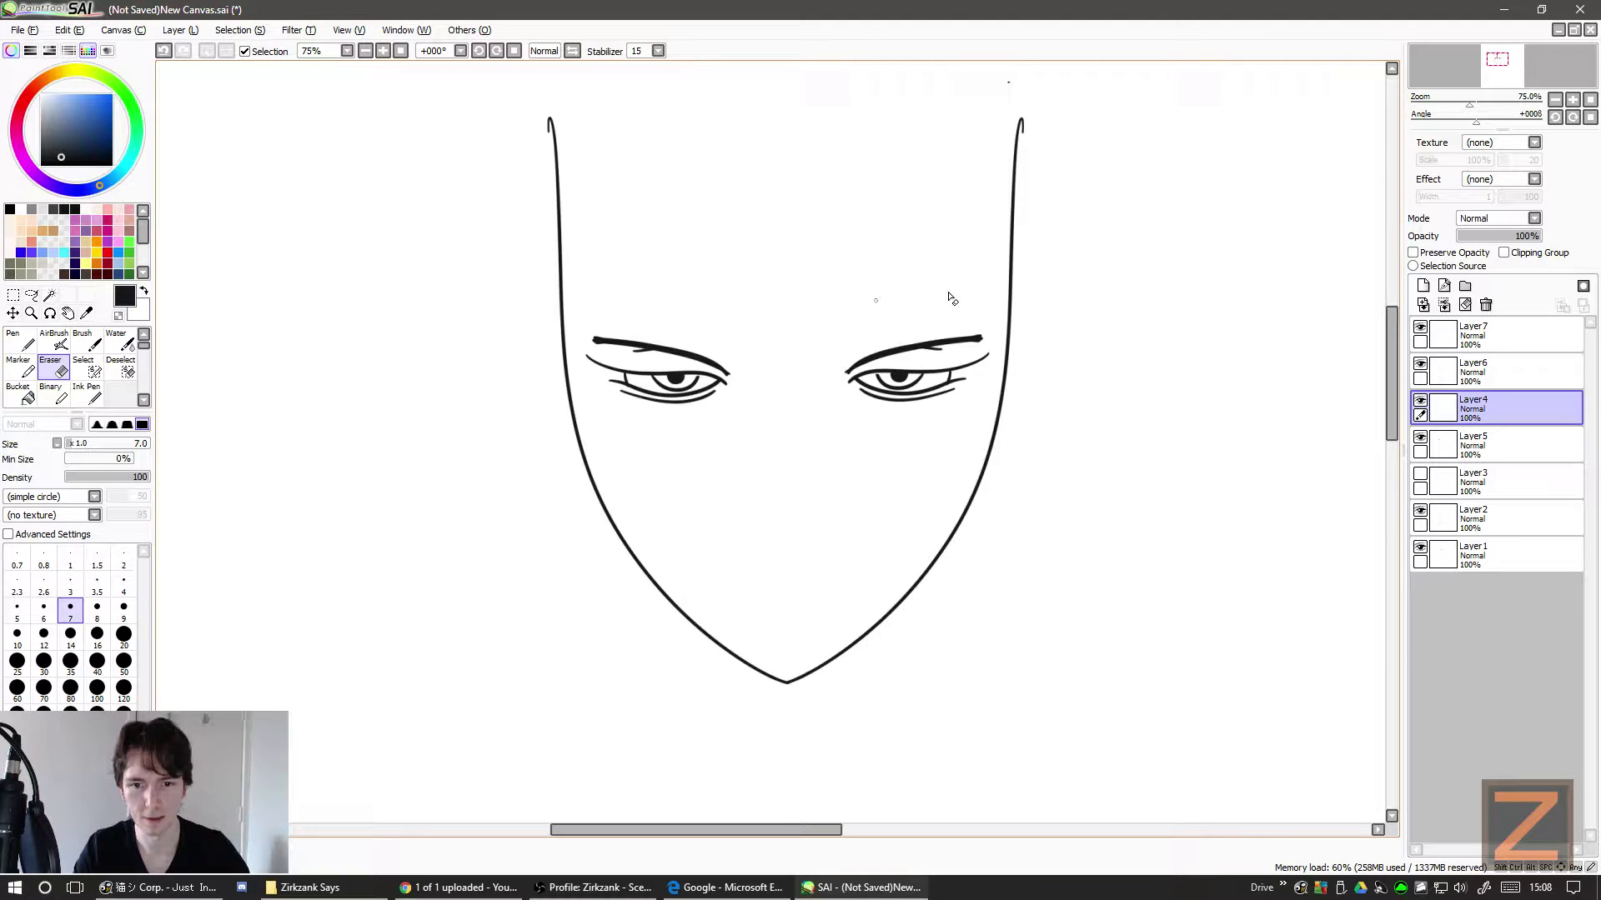
pyautogui.scroll(3, 1389, 342)
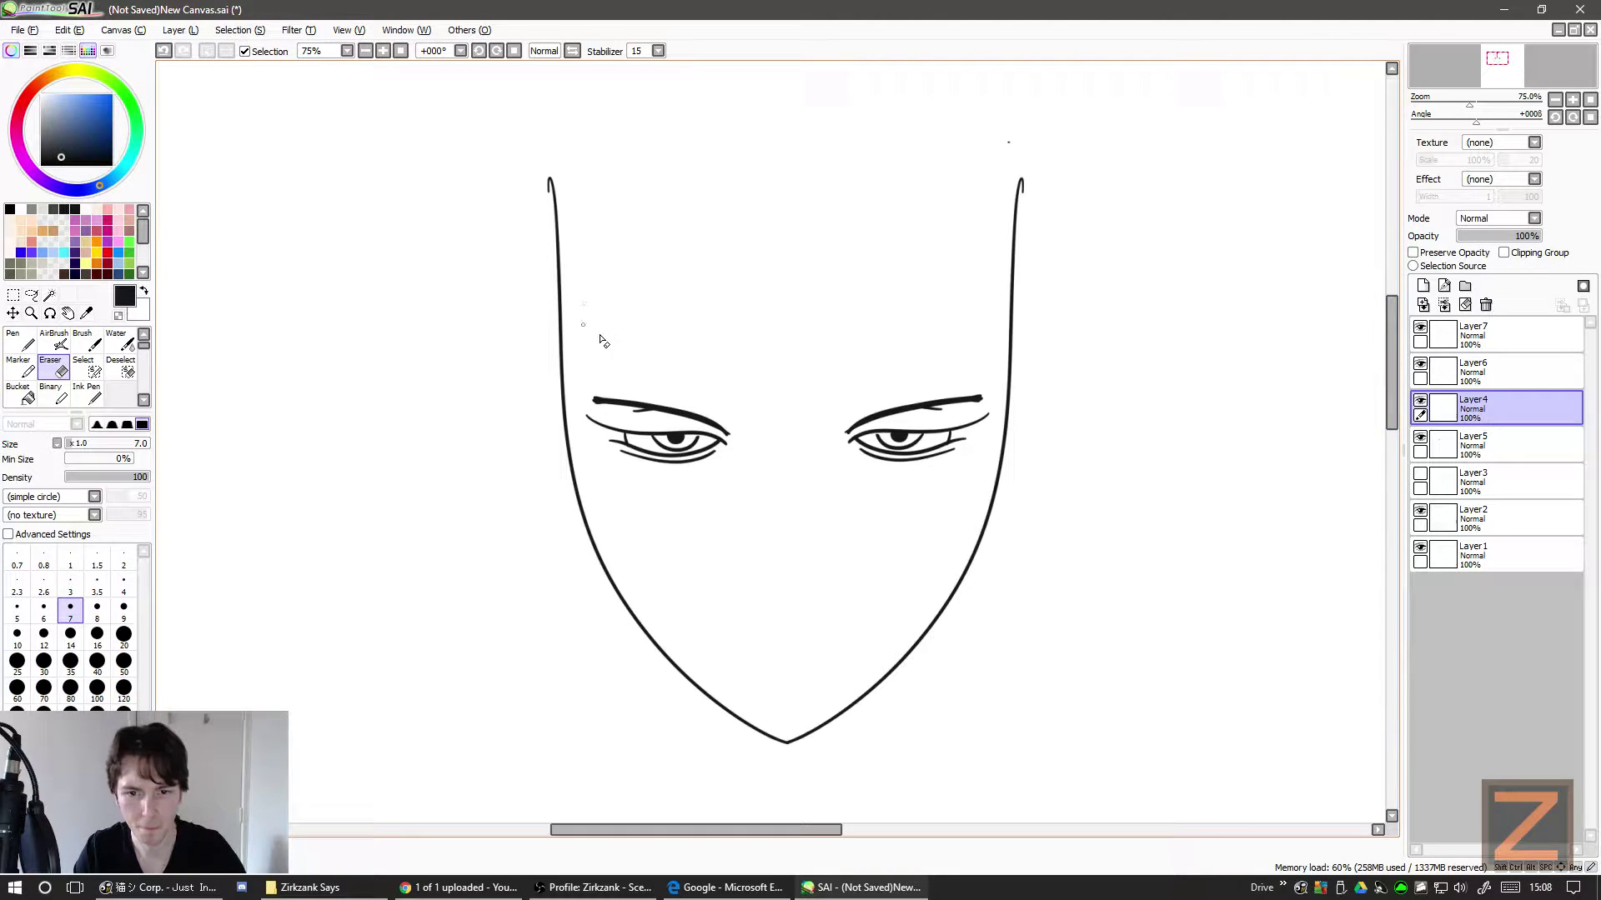
# - Activate Layer7 and check what Layer7 and Layer6 contain by hiding and showing each one
pyautogui.click(1434, 334)
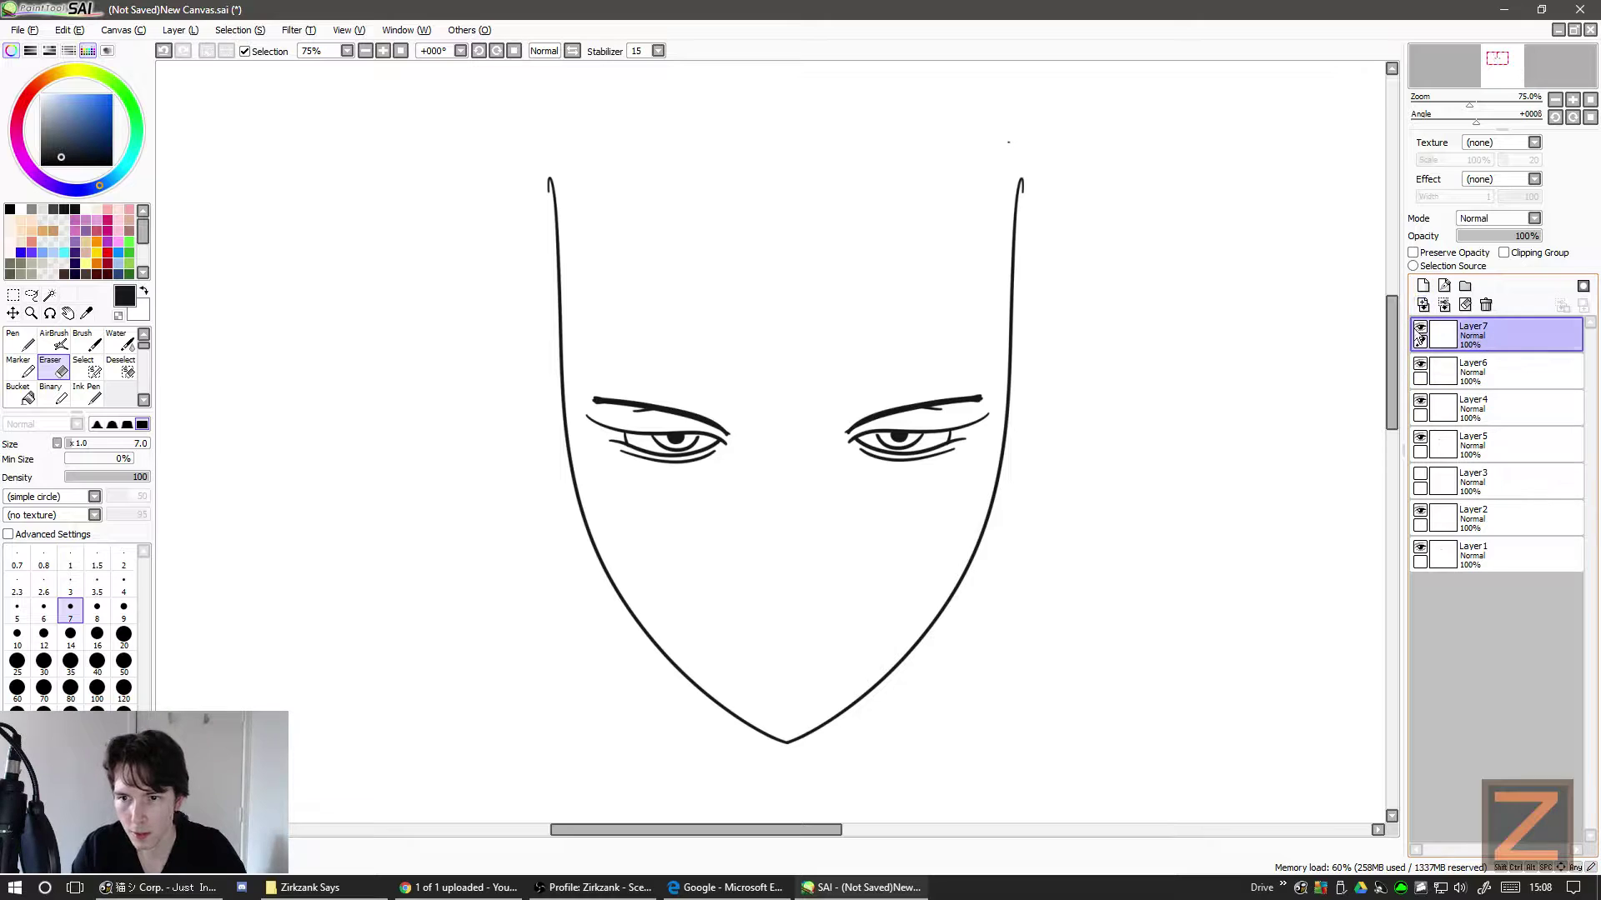
pyautogui.click(1420, 329)
pyautogui.click(1420, 329)
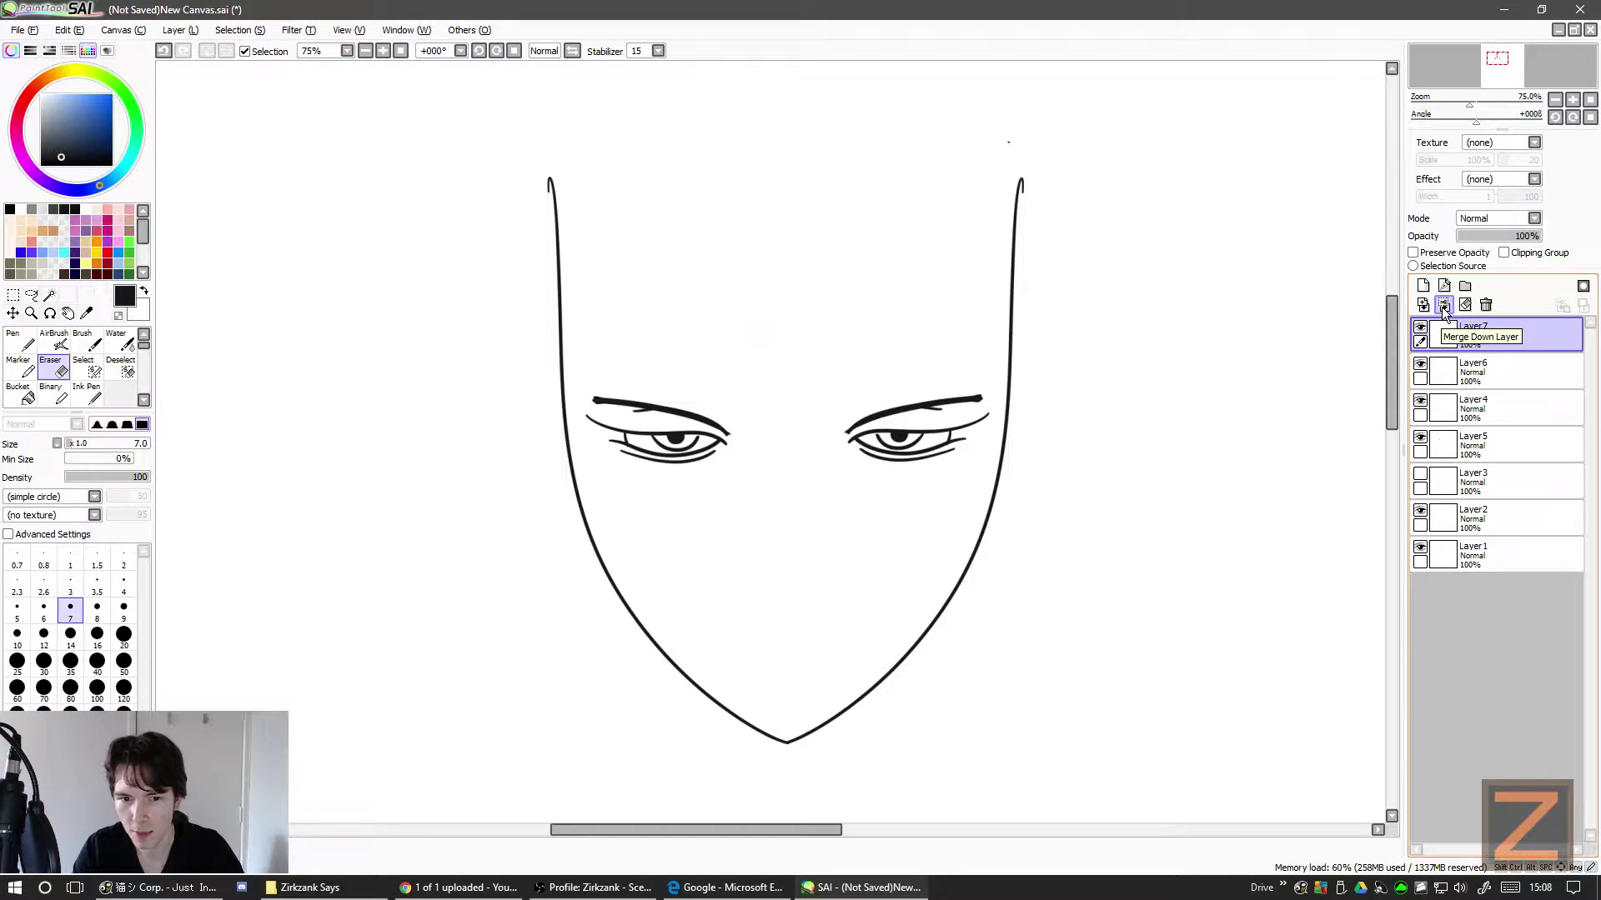
pyautogui.click(1420, 366)
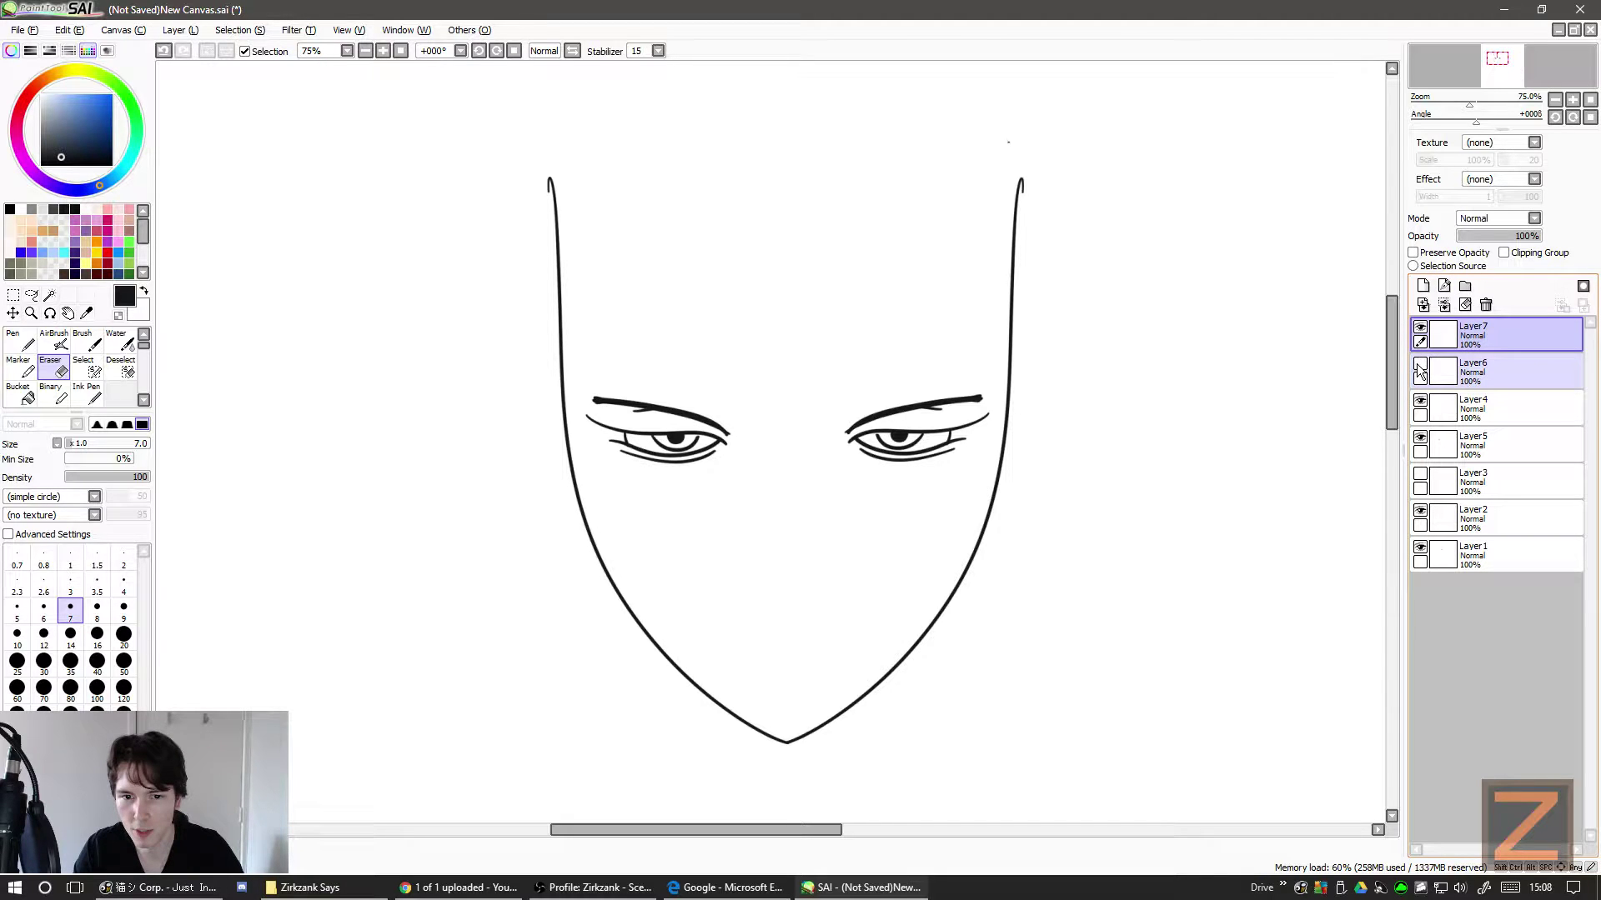
pyautogui.click(1420, 367)
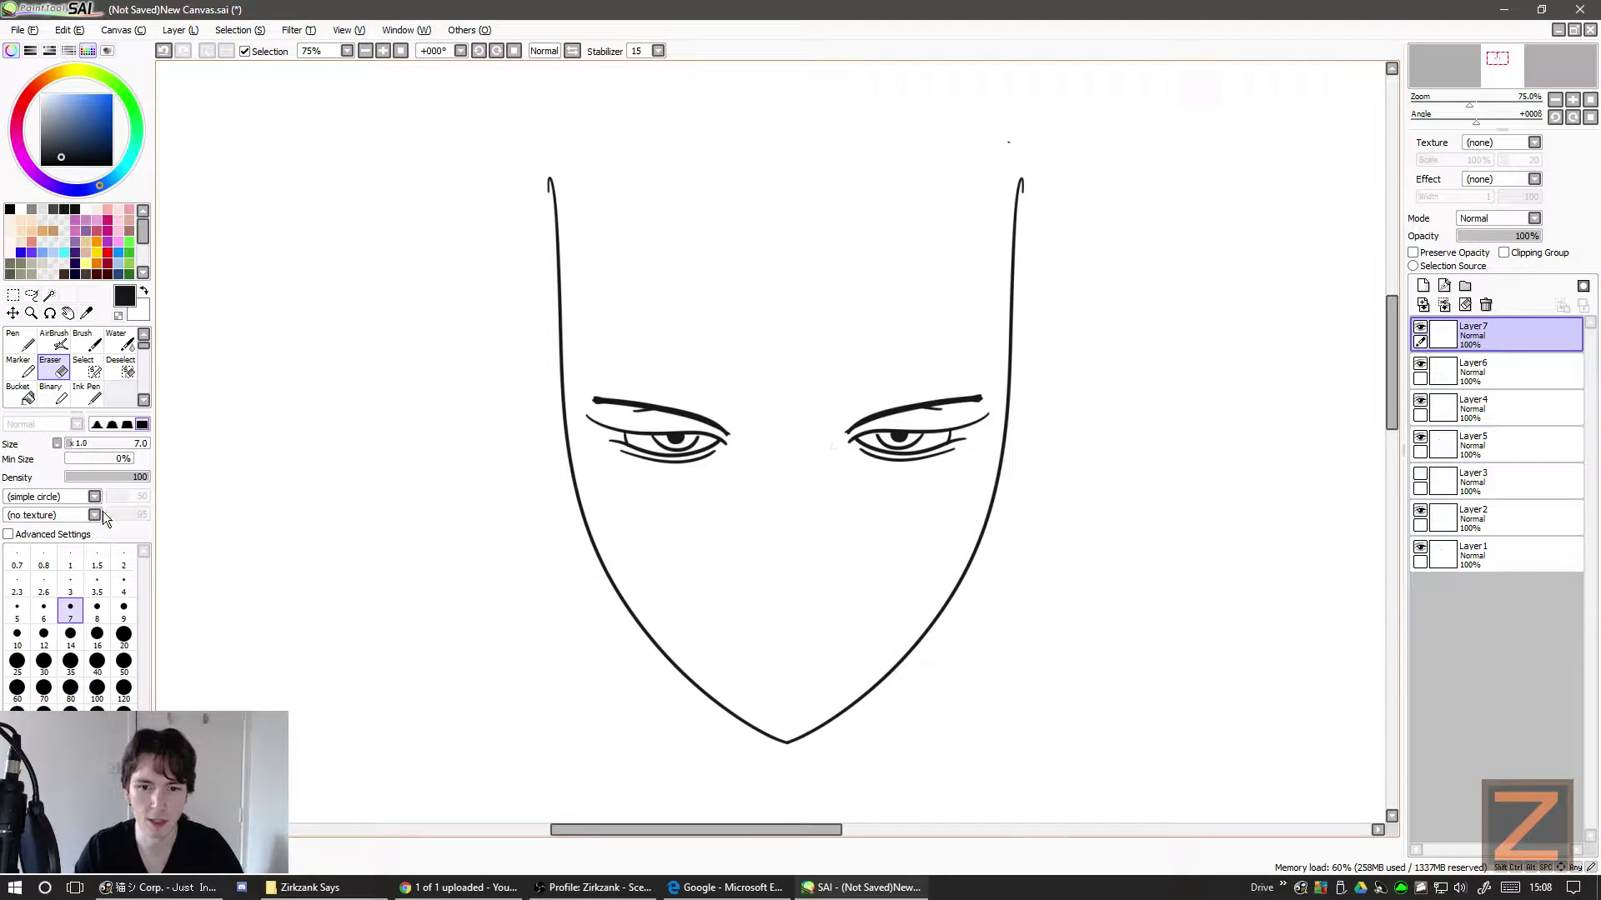
# - Switch to the Ink Pen and add a new layer above Layer7
pyautogui.click(86, 394)
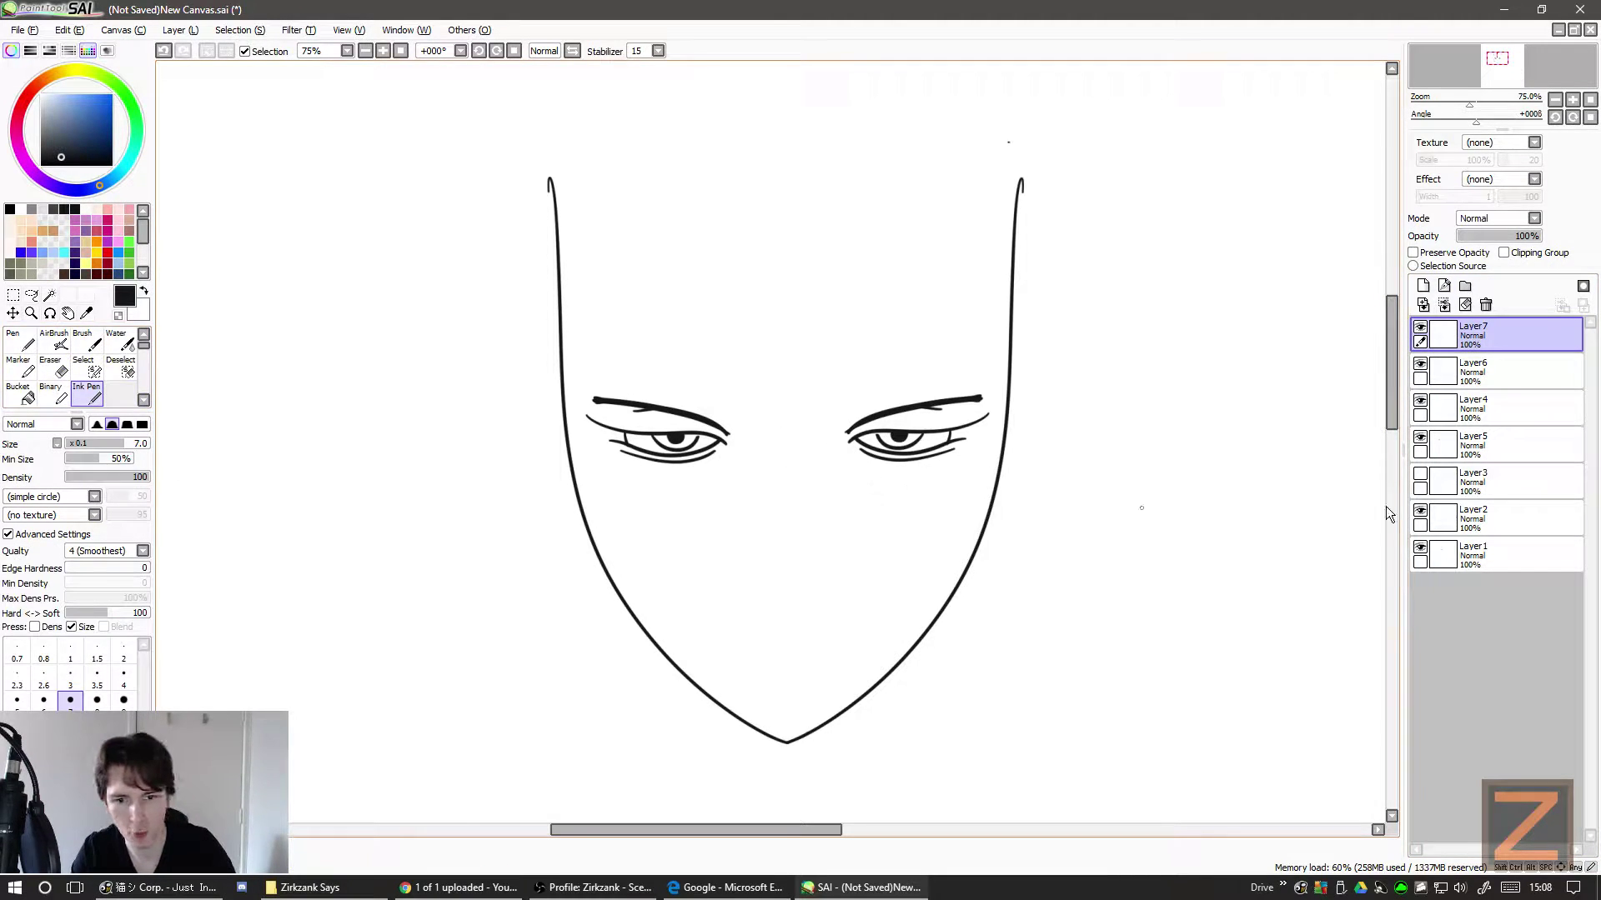
pyautogui.click(1420, 327)
pyautogui.click(1420, 328)
pyautogui.click(1423, 286)
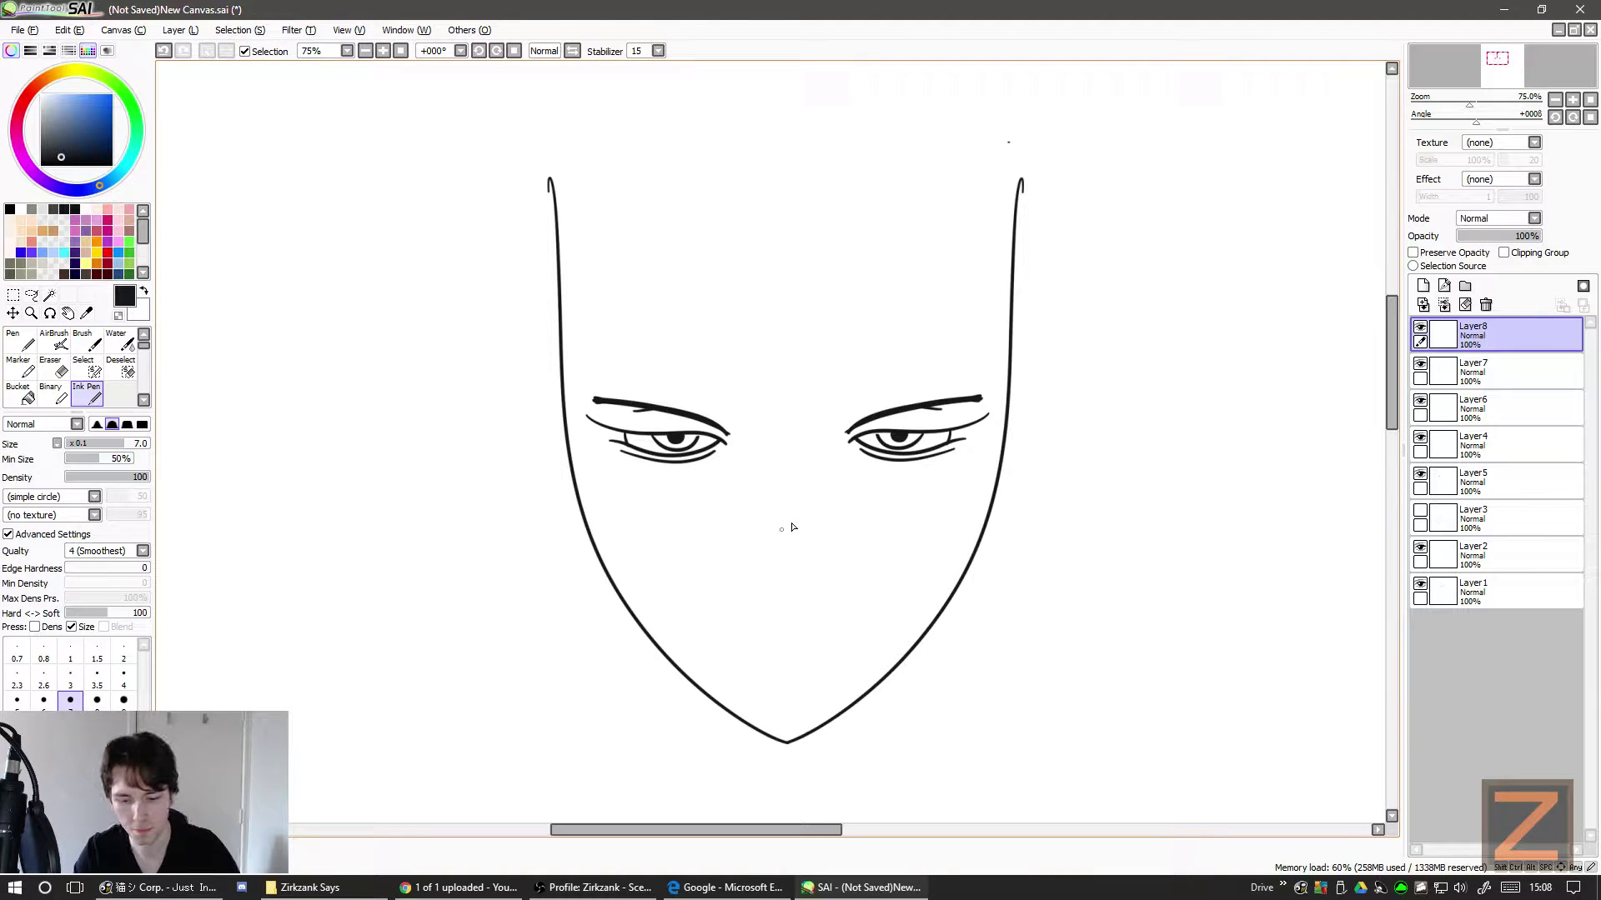
# - Try several single-line curved nose shapes between and below the eyes, undoing each one
pyautogui.moveTo(794, 498); pyautogui.dragTo(762, 553)
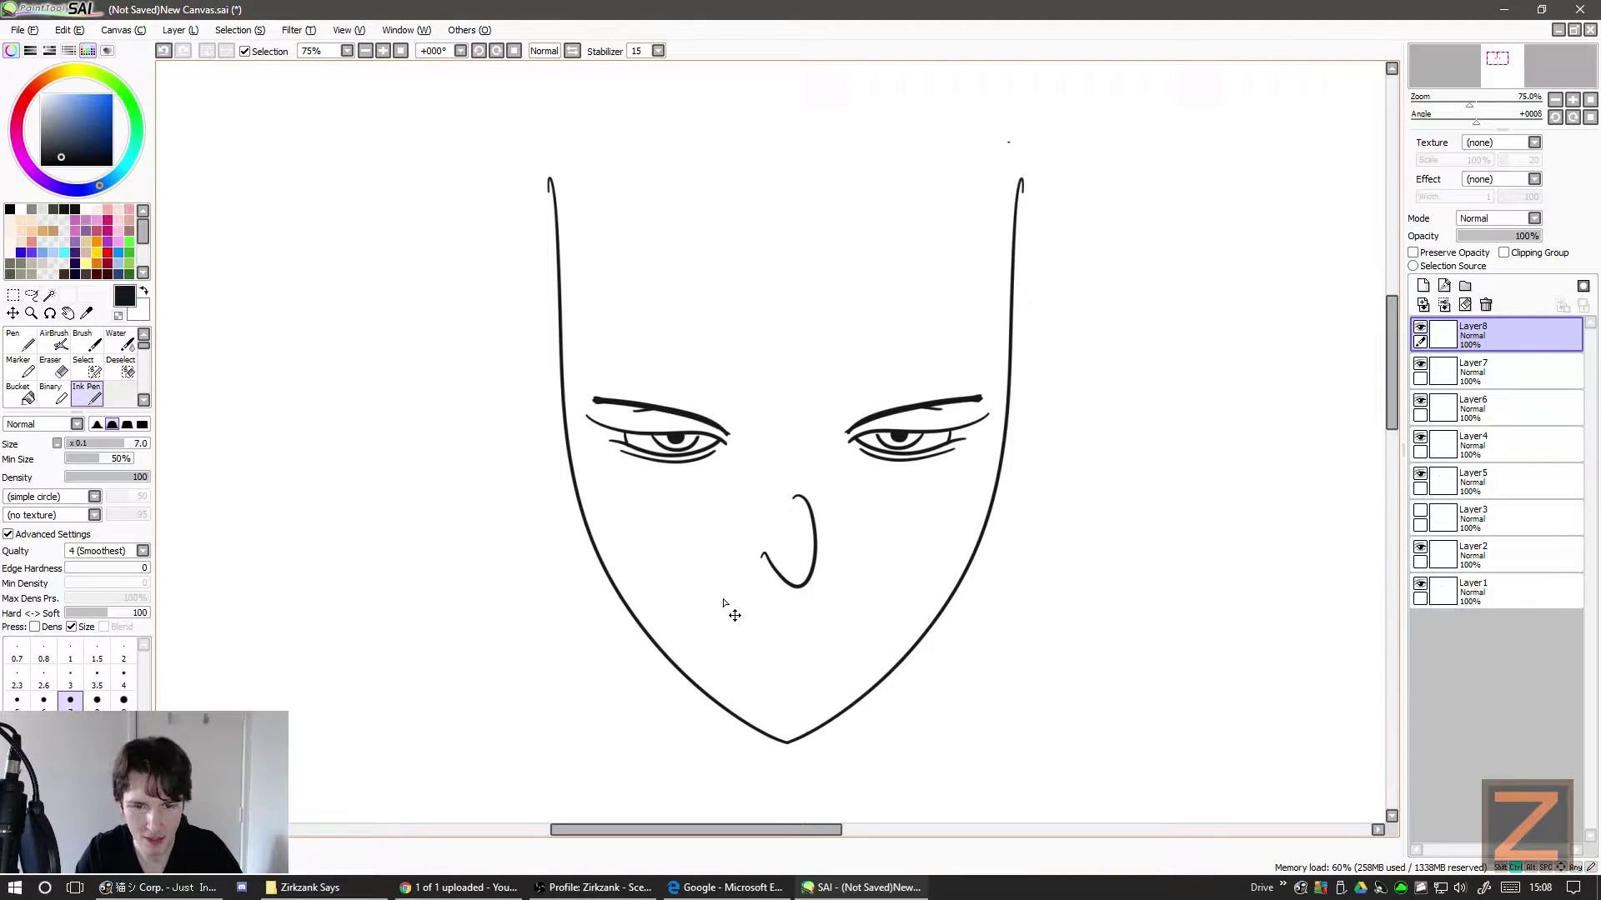
pyautogui.hotkey('ctrl', 'z')
pyautogui.moveTo(807, 482)
pyautogui.mouseDown()
pyautogui.moveTo(800, 584)
pyautogui.moveTo(762, 553)
pyautogui.mouseUp()
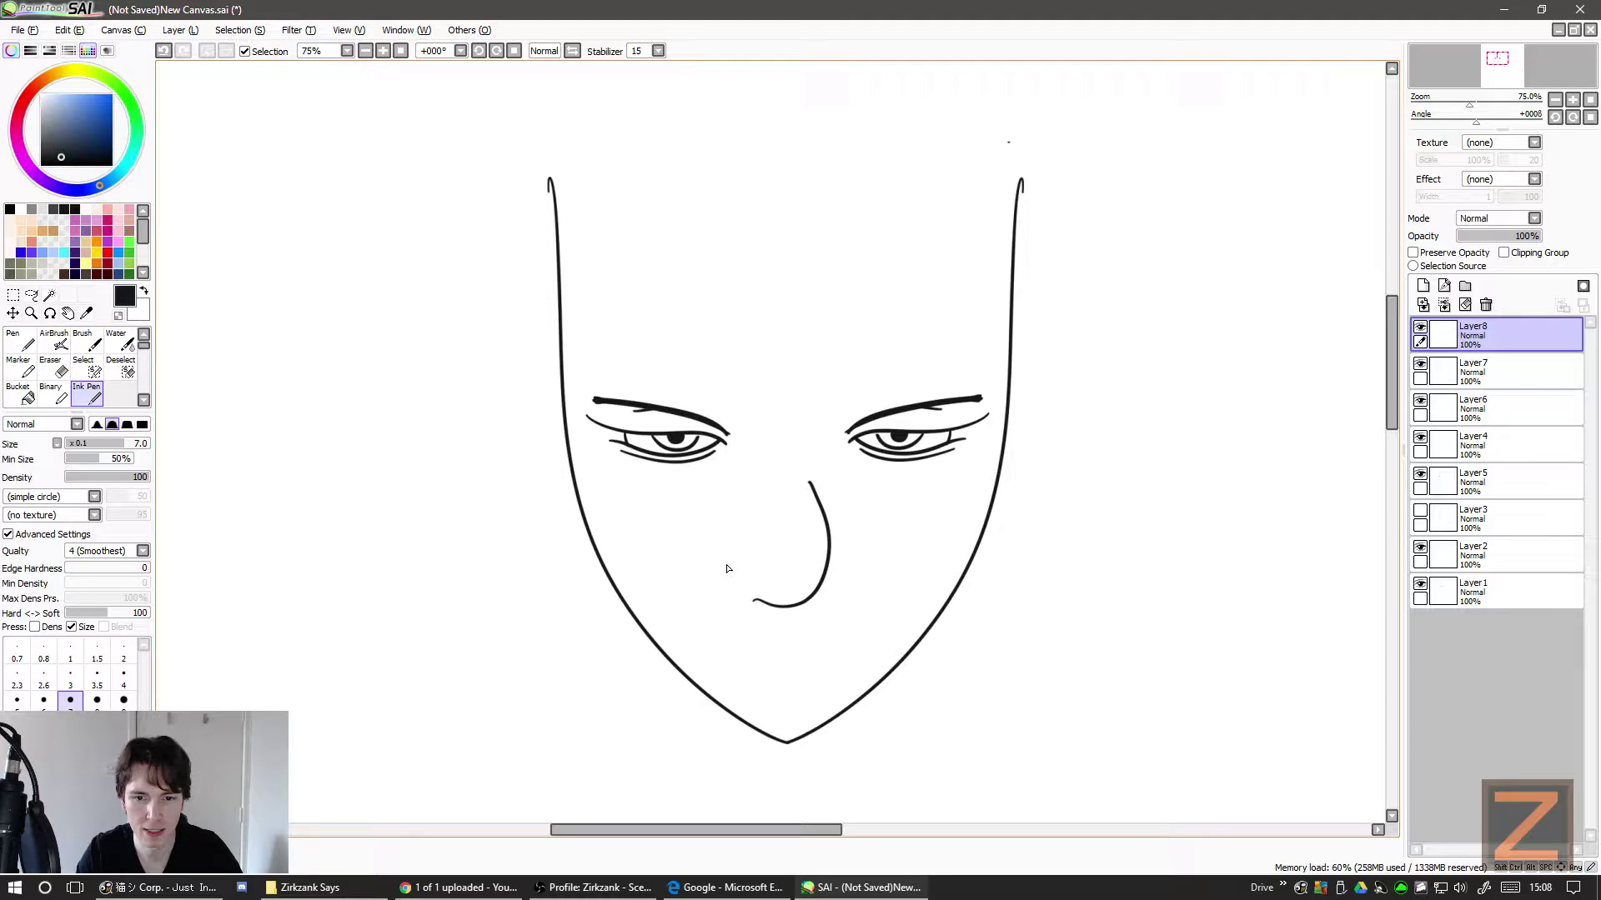
pyautogui.hotkey('ctrl', 'z')
pyautogui.moveTo(808, 457)
pyautogui.mouseDown()
pyautogui.moveTo(824, 540)
pyautogui.moveTo(755, 623)
pyautogui.mouseUp()
pyautogui.hotkey('ctrl', 'z')
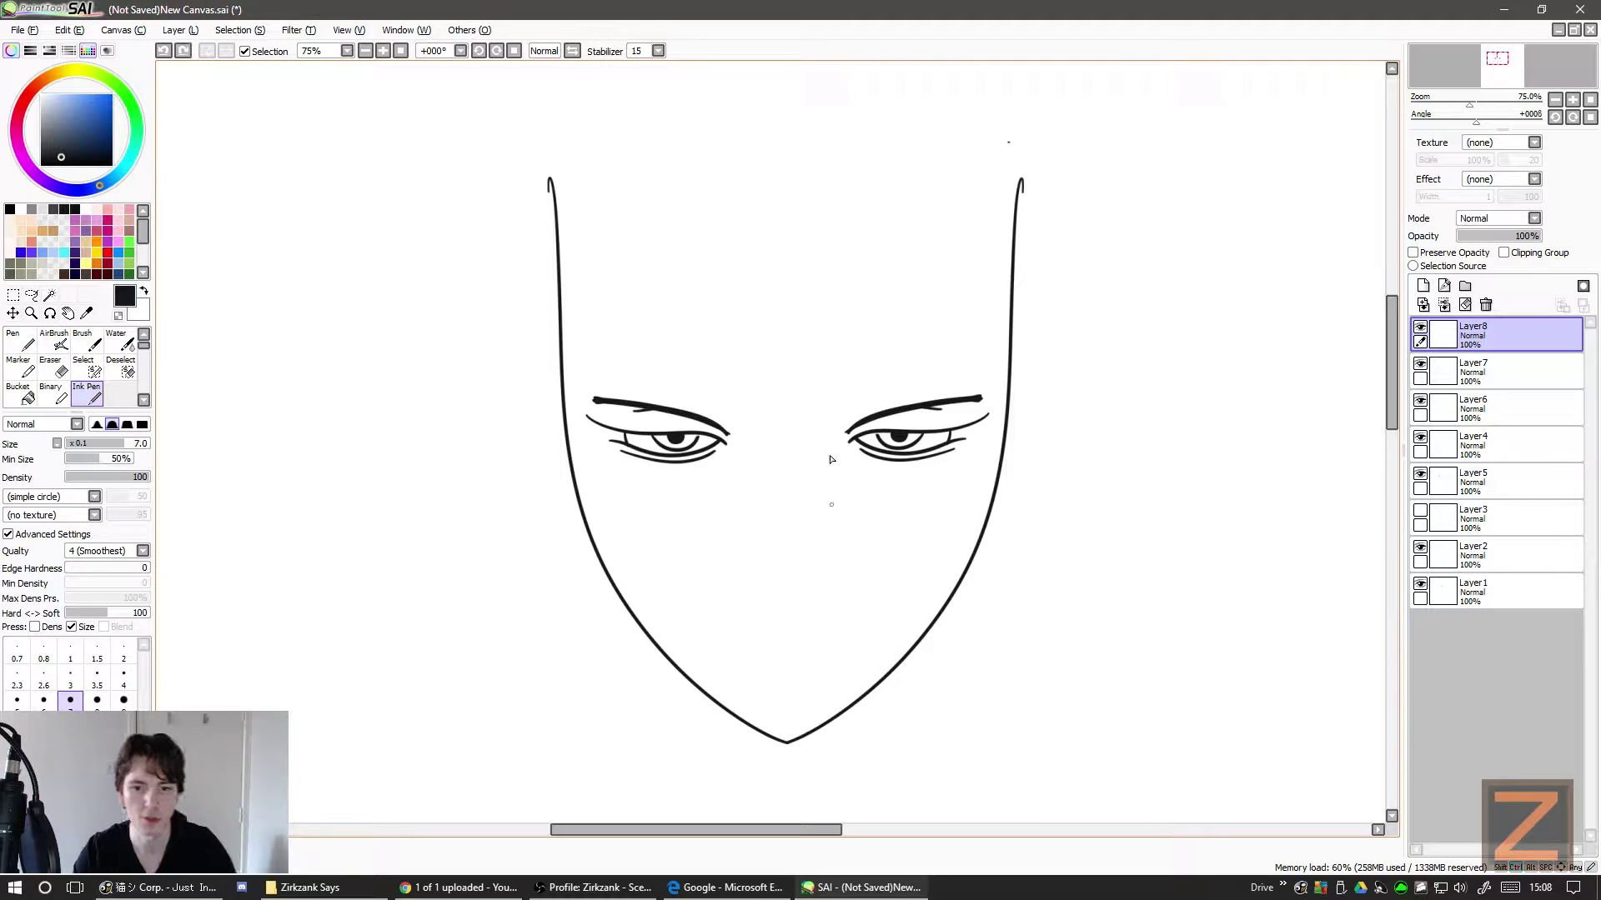
pyautogui.moveTo(807, 432); pyautogui.dragTo(760, 574)
pyautogui.hotkey('ctrl', 'z')
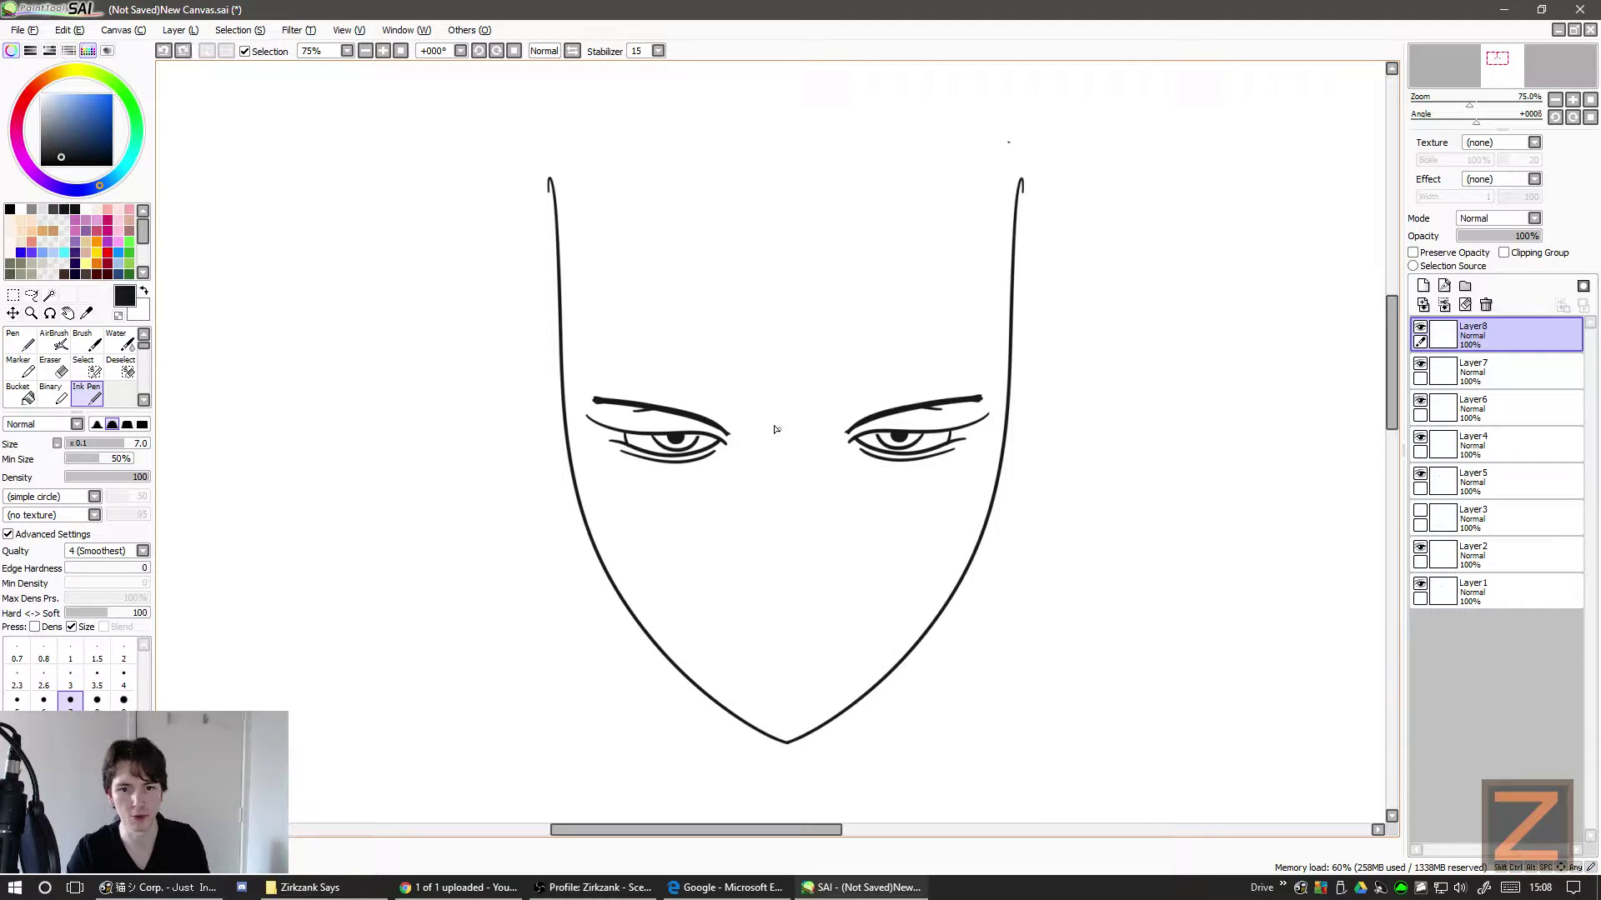
pyautogui.moveTo(776, 429); pyautogui.dragTo(780, 484)
pyautogui.hotkey('ctrl', 'z')
# - Sketch an angular nose profile and a rounded nose with nostrils in the blank area right of the face, and undo both
pyautogui.moveTo(1117, 406)
pyautogui.mouseDown()
pyautogui.moveTo(1233, 523)
pyautogui.moveTo(1134, 656)
pyautogui.mouseUp()
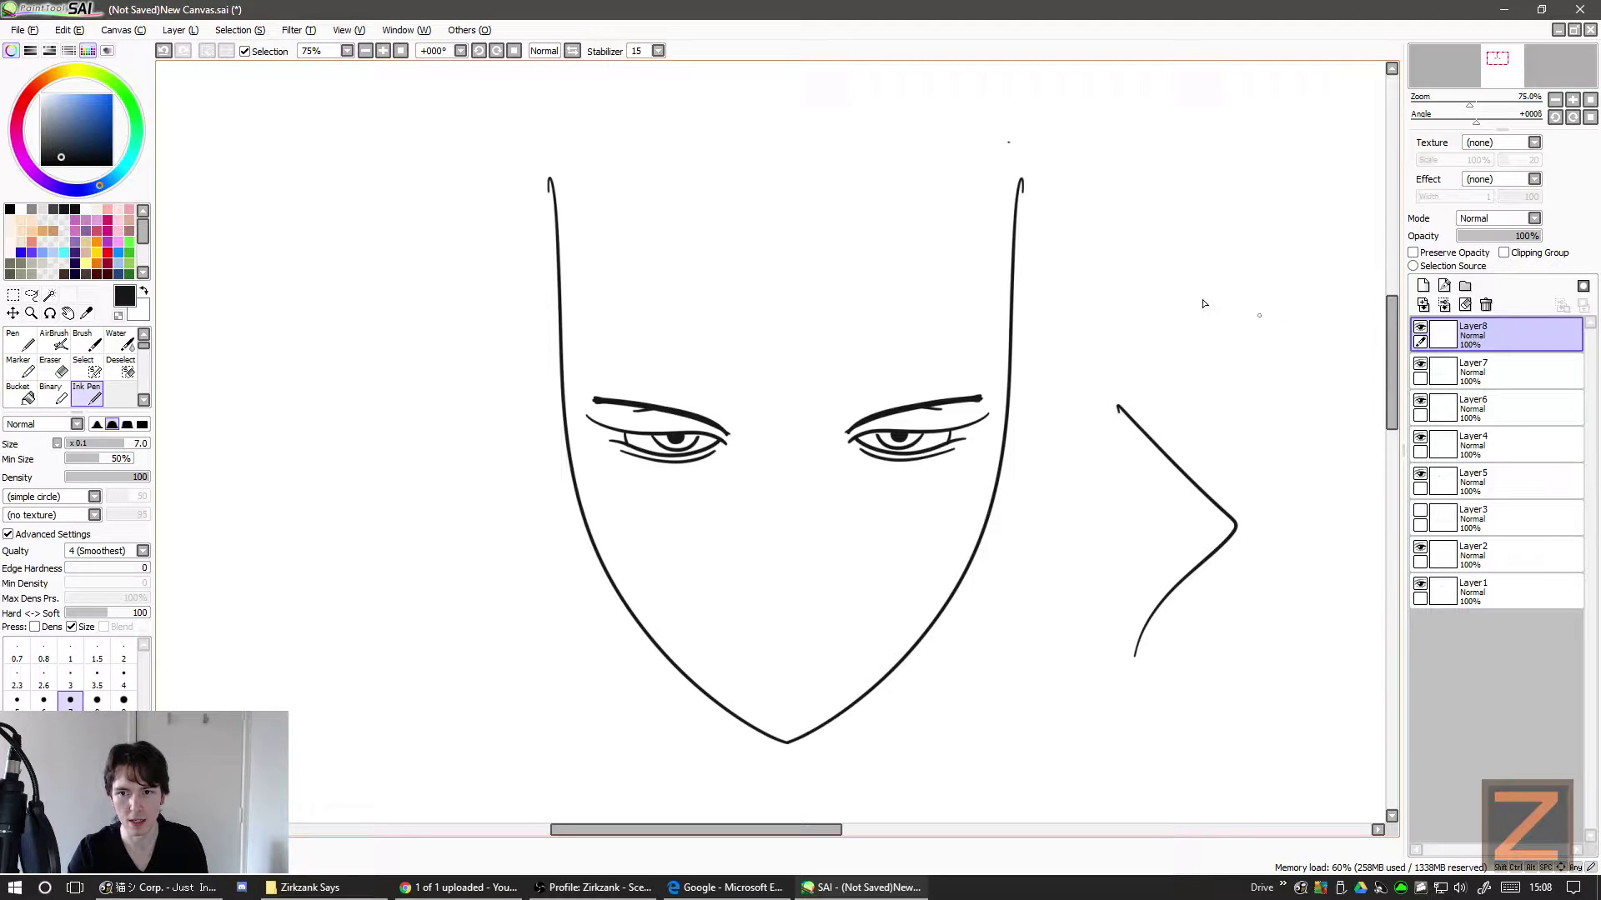
pyautogui.moveTo(1166, 258)
pyautogui.mouseDown()
pyautogui.moveTo(1165, 275)
pyautogui.moveTo(1233, 275)
pyautogui.moveTo(1213, 263)
pyautogui.mouseUp()
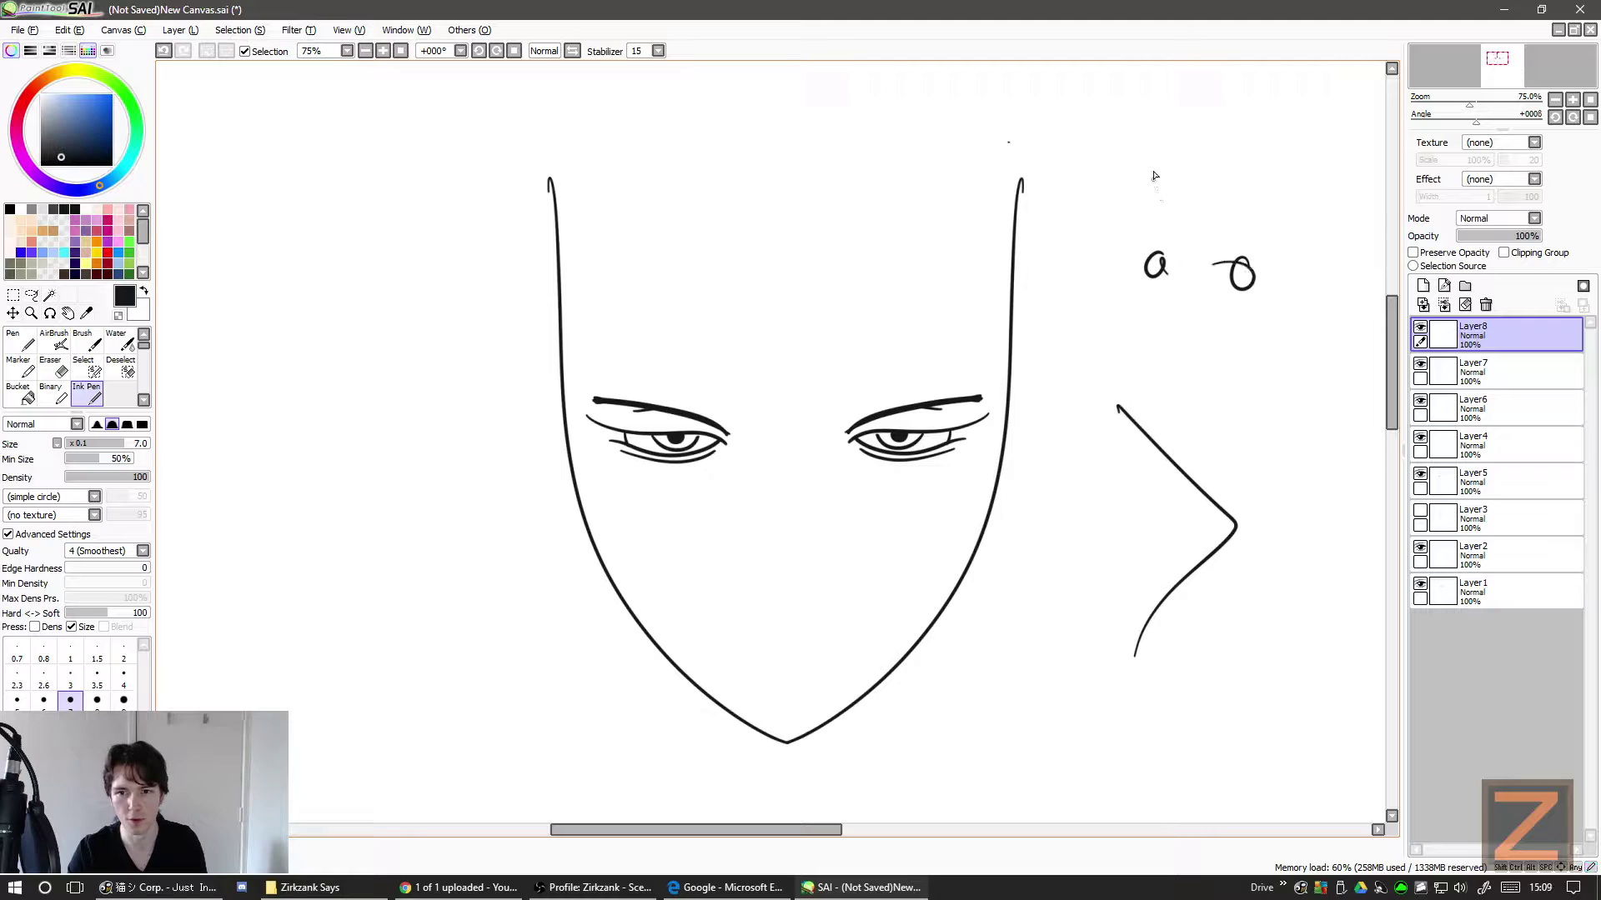
pyautogui.moveTo(1148, 176)
pyautogui.mouseDown()
pyautogui.moveTo(1119, 257)
pyautogui.moveTo(1226, 292)
pyautogui.mouseUp()
pyautogui.moveTo(1256, 220); pyautogui.dragTo(1223, 292)
pyautogui.moveTo(1181, 241); pyautogui.dragTo(1175, 127)
pyautogui.moveTo(1251, 246); pyautogui.dragTo(1223, 232)
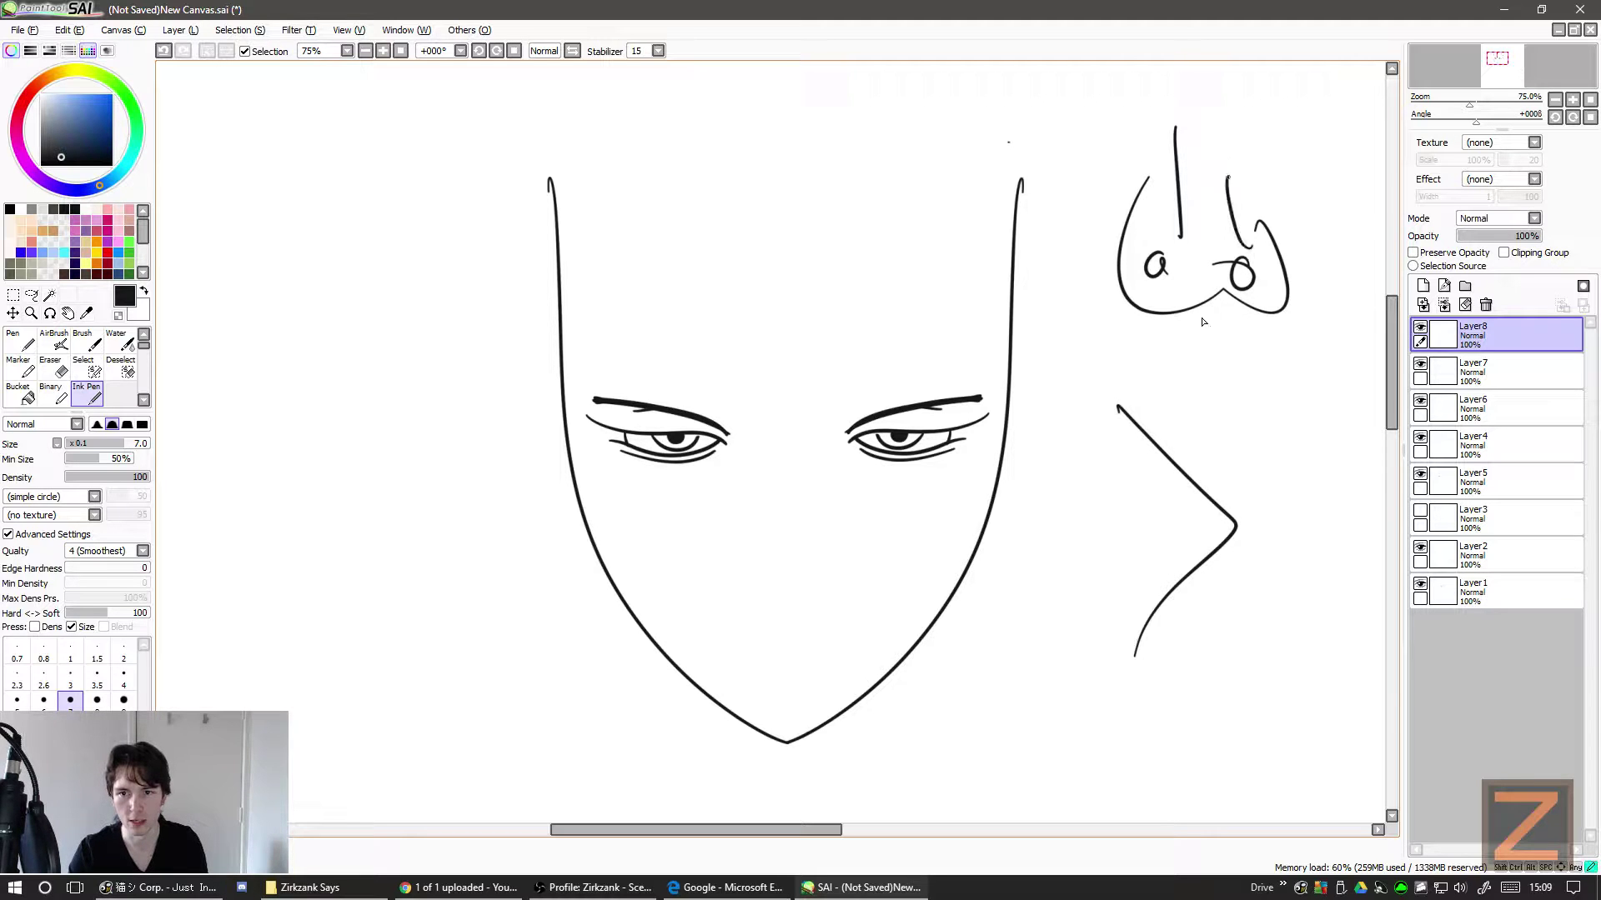
pyautogui.hotkey('ctrl', 'z')
pyautogui.hotkey('ctrl', 'z')
pyautogui.hotkey('ctrl', 'z')
pyautogui.hotkey('ctrl', 'z')
pyautogui.hotkey('ctrl', 'z')
pyautogui.hotkey('ctrl', 'z')
pyautogui.hotkey('ctrl', 'z')
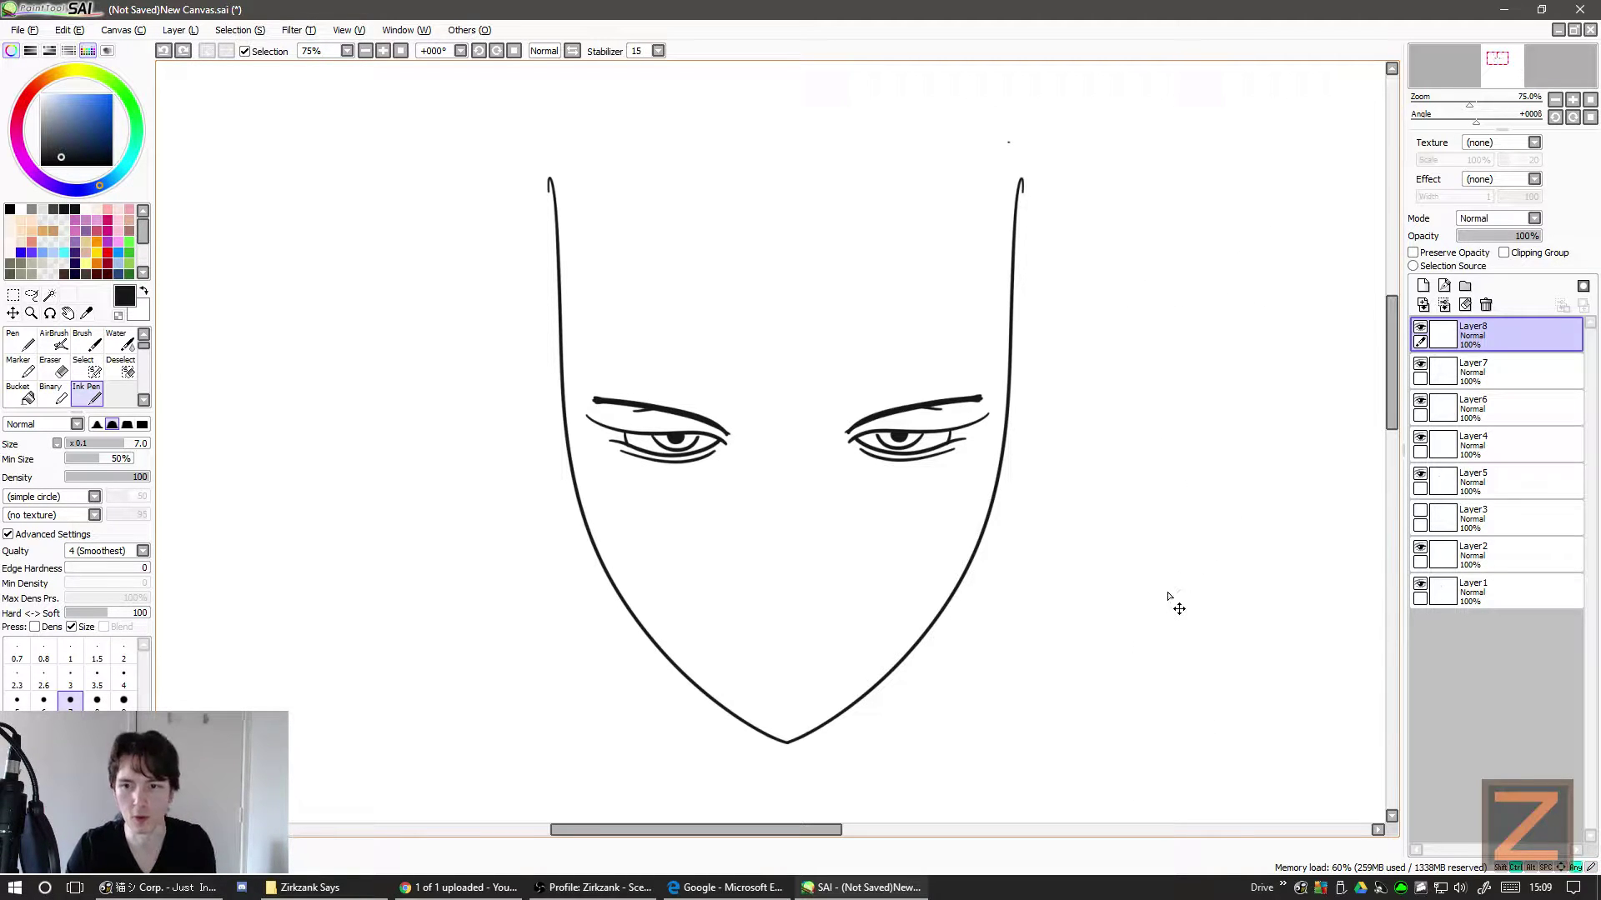
# - Draw a short, nearly straight mouth line centred above the chin, redrawing it once
pyautogui.moveTo(749, 622); pyautogui.dragTo(859, 617)
pyautogui.hotkey('ctrl', 'z')
pyautogui.hotkey('ctrl', 'z')
pyautogui.moveTo(740, 626); pyautogui.dragTo(860, 620)
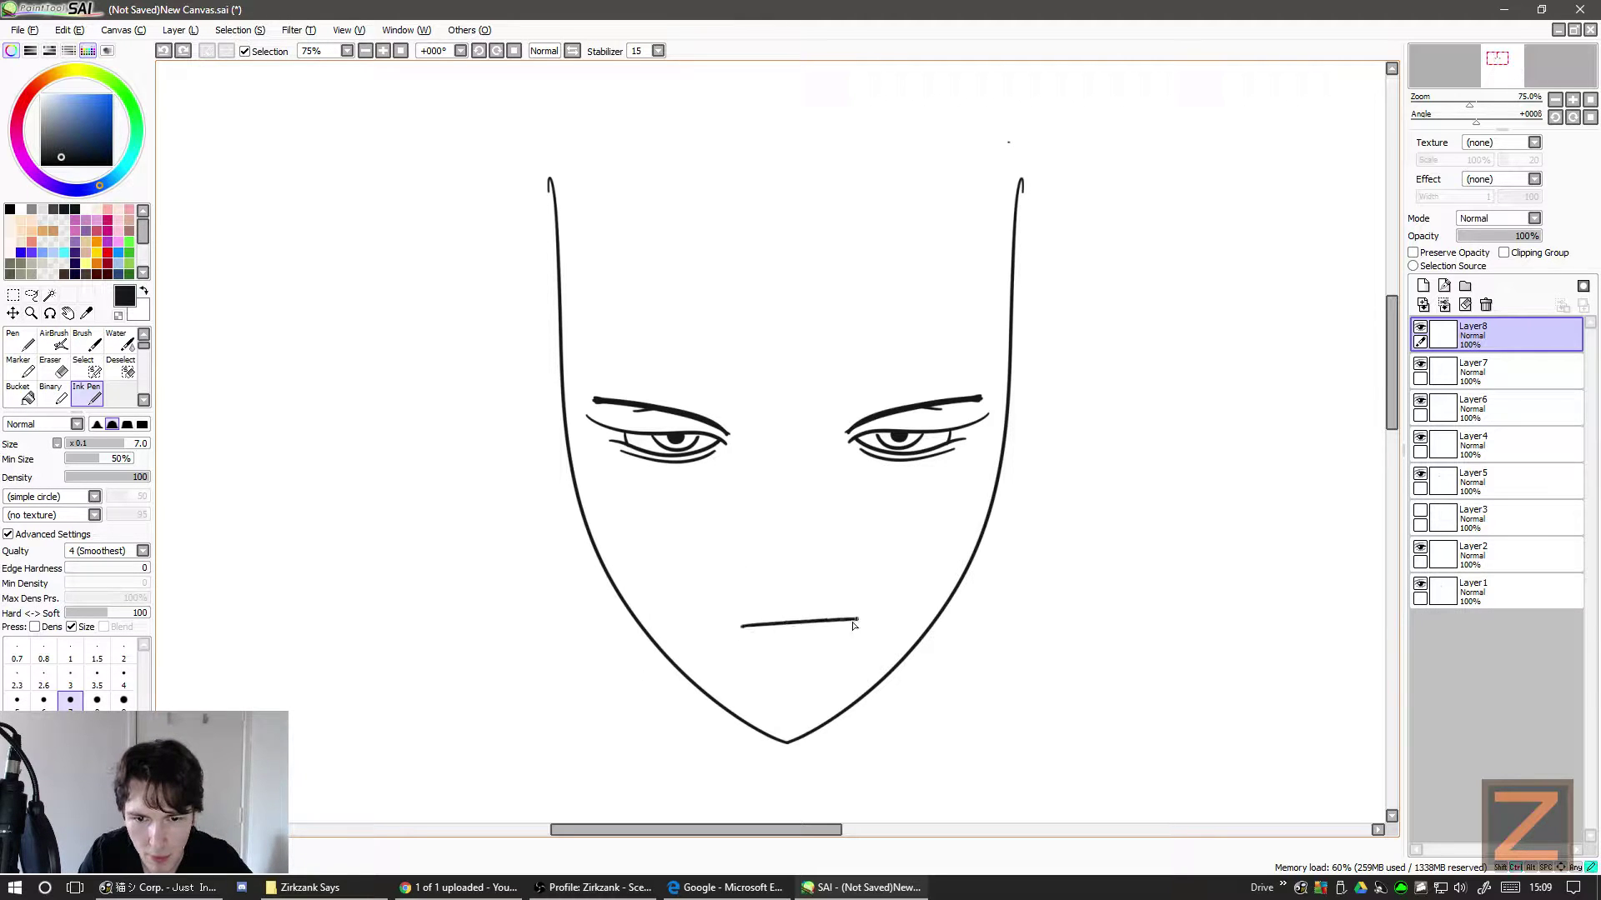
# - Try a small hooked nose line above the mouth and undo it
pyautogui.moveTo(787, 480); pyautogui.dragTo(737, 597)
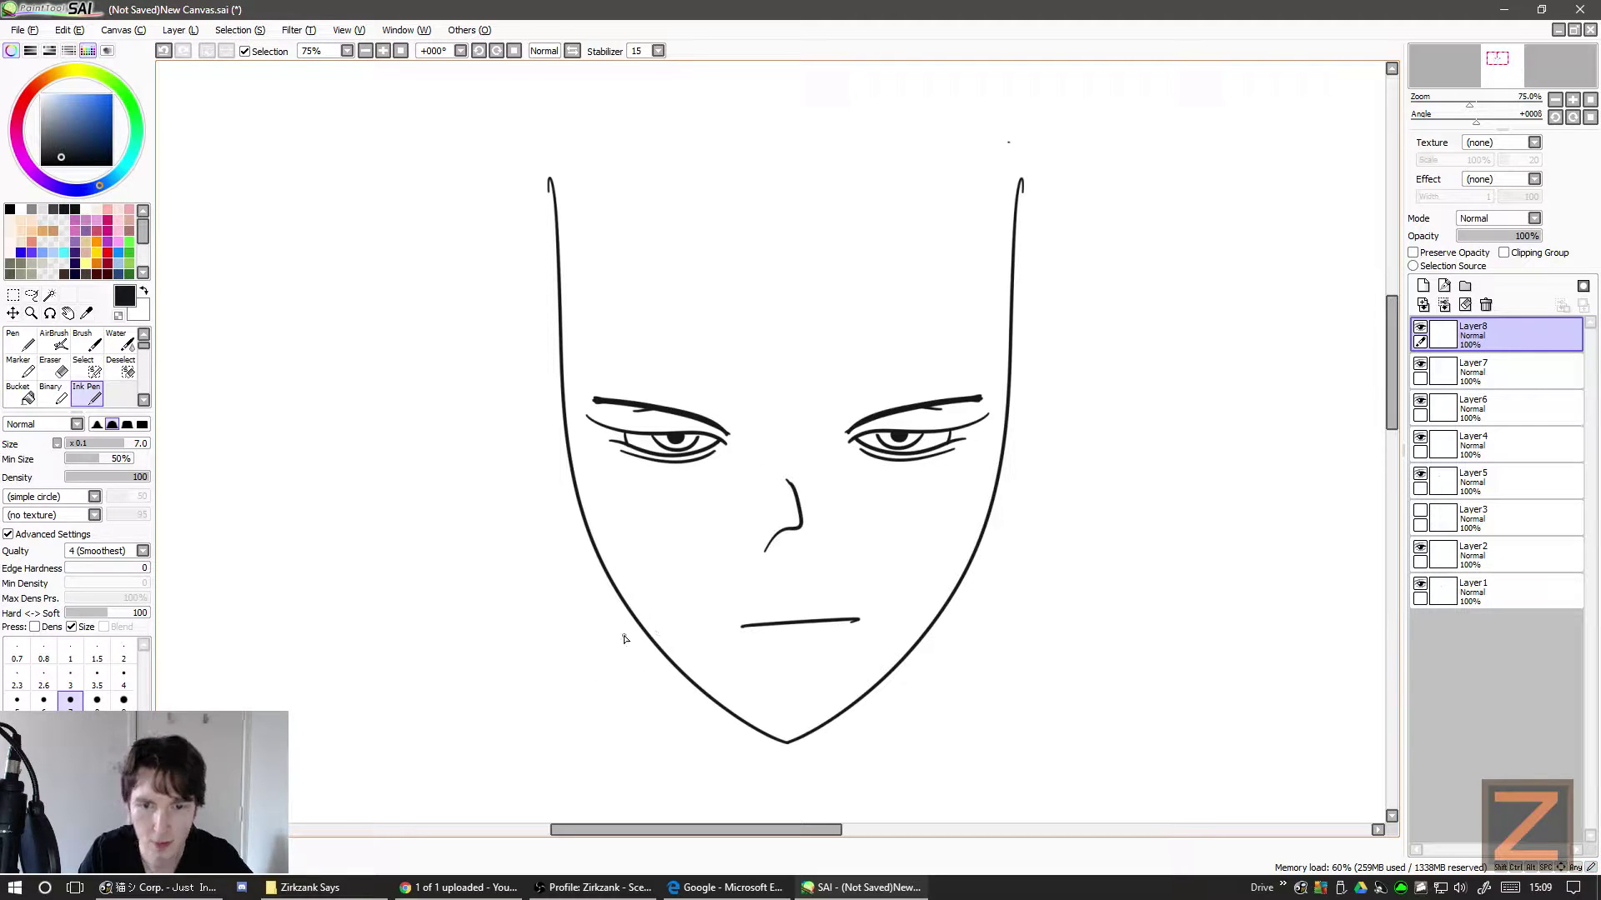
pyautogui.hotkey('ctrl', 'z')
pyautogui.moveTo(826, 484)
pyautogui.mouseDown()
pyautogui.moveTo(802, 580)
pyautogui.moveTo(769, 562)
pyautogui.mouseUp()
pyautogui.hotkey('ctrl', 'z')
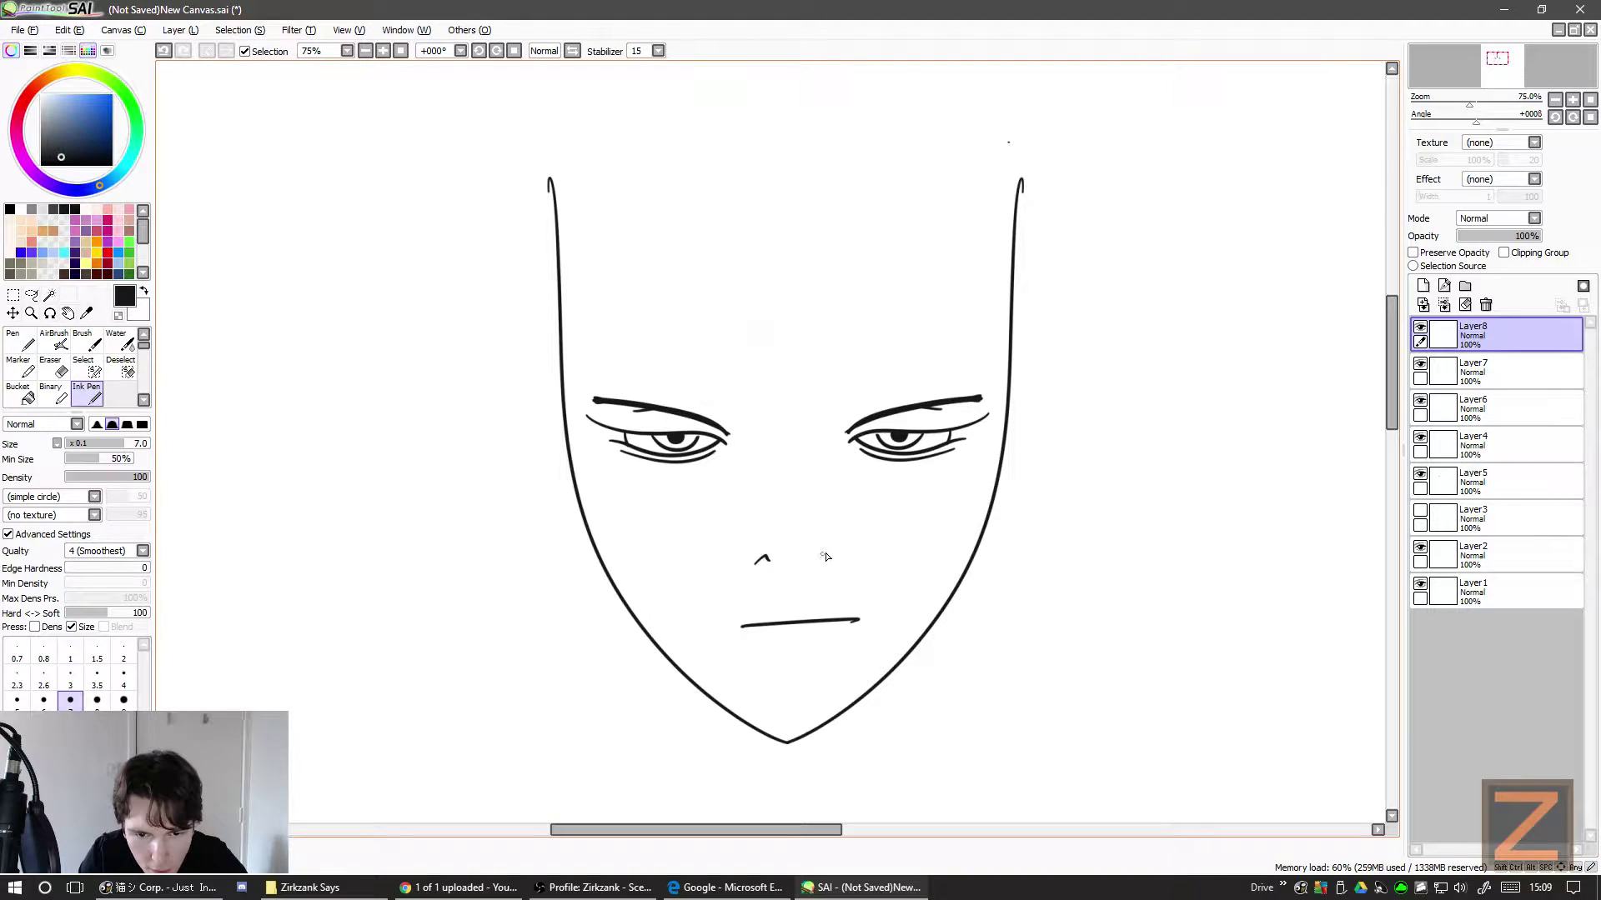
# - Try a nose made of two small angled nostril marks above the mouth and undo the strokes
pyautogui.hotkey('ctrl', 'z')
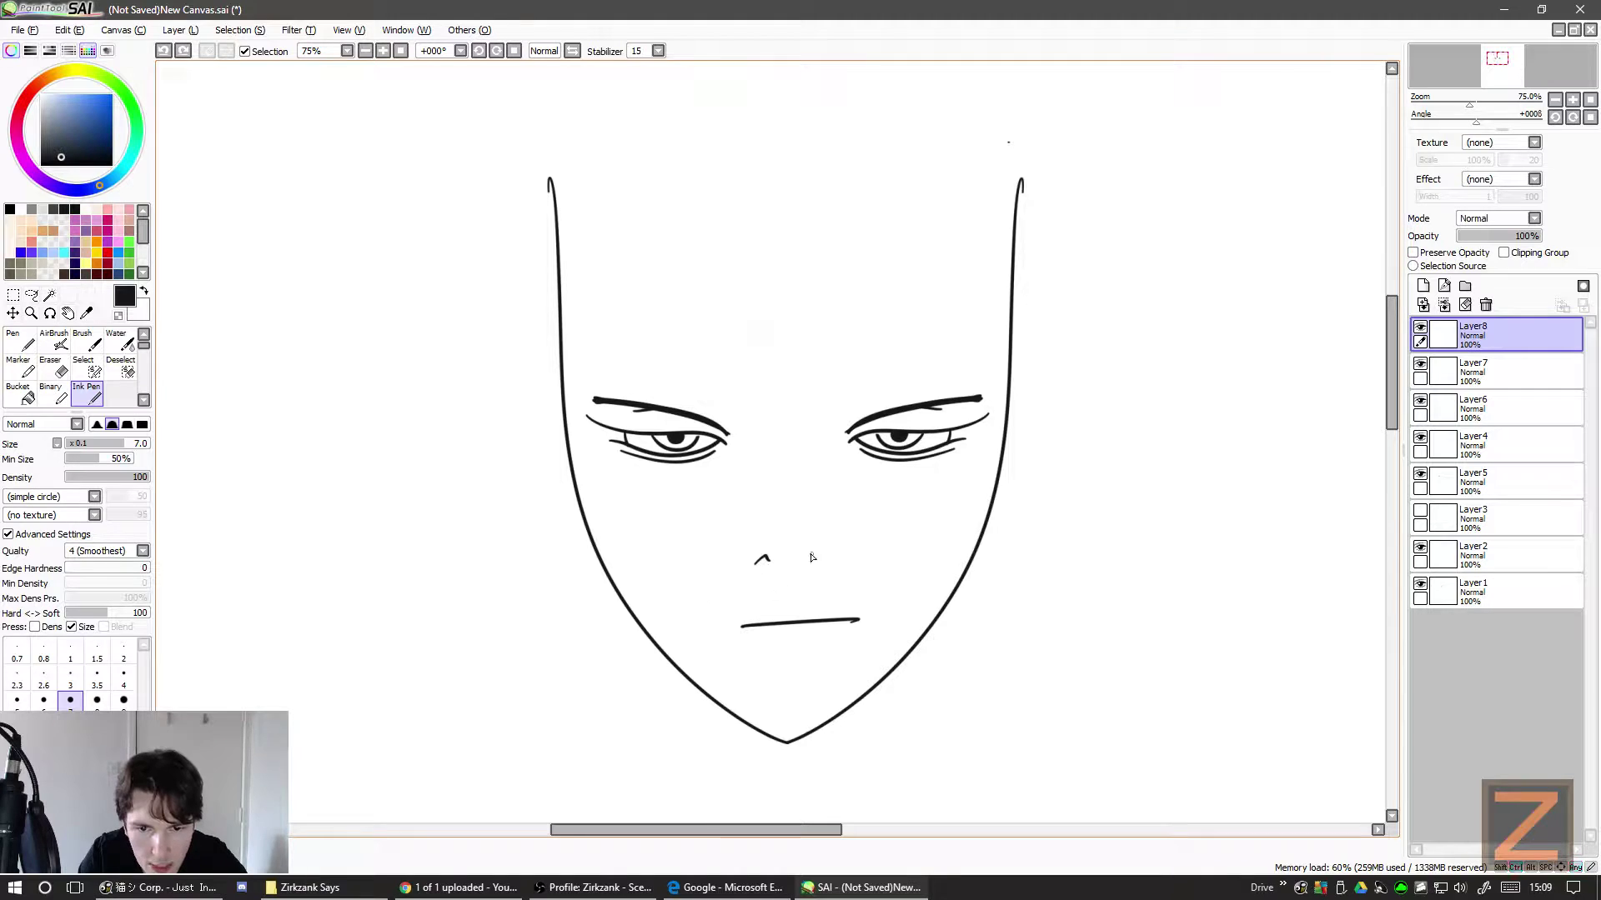
pyautogui.moveTo(814, 558); pyautogui.dragTo(830, 571)
pyautogui.hotkey('ctrl', 'z')
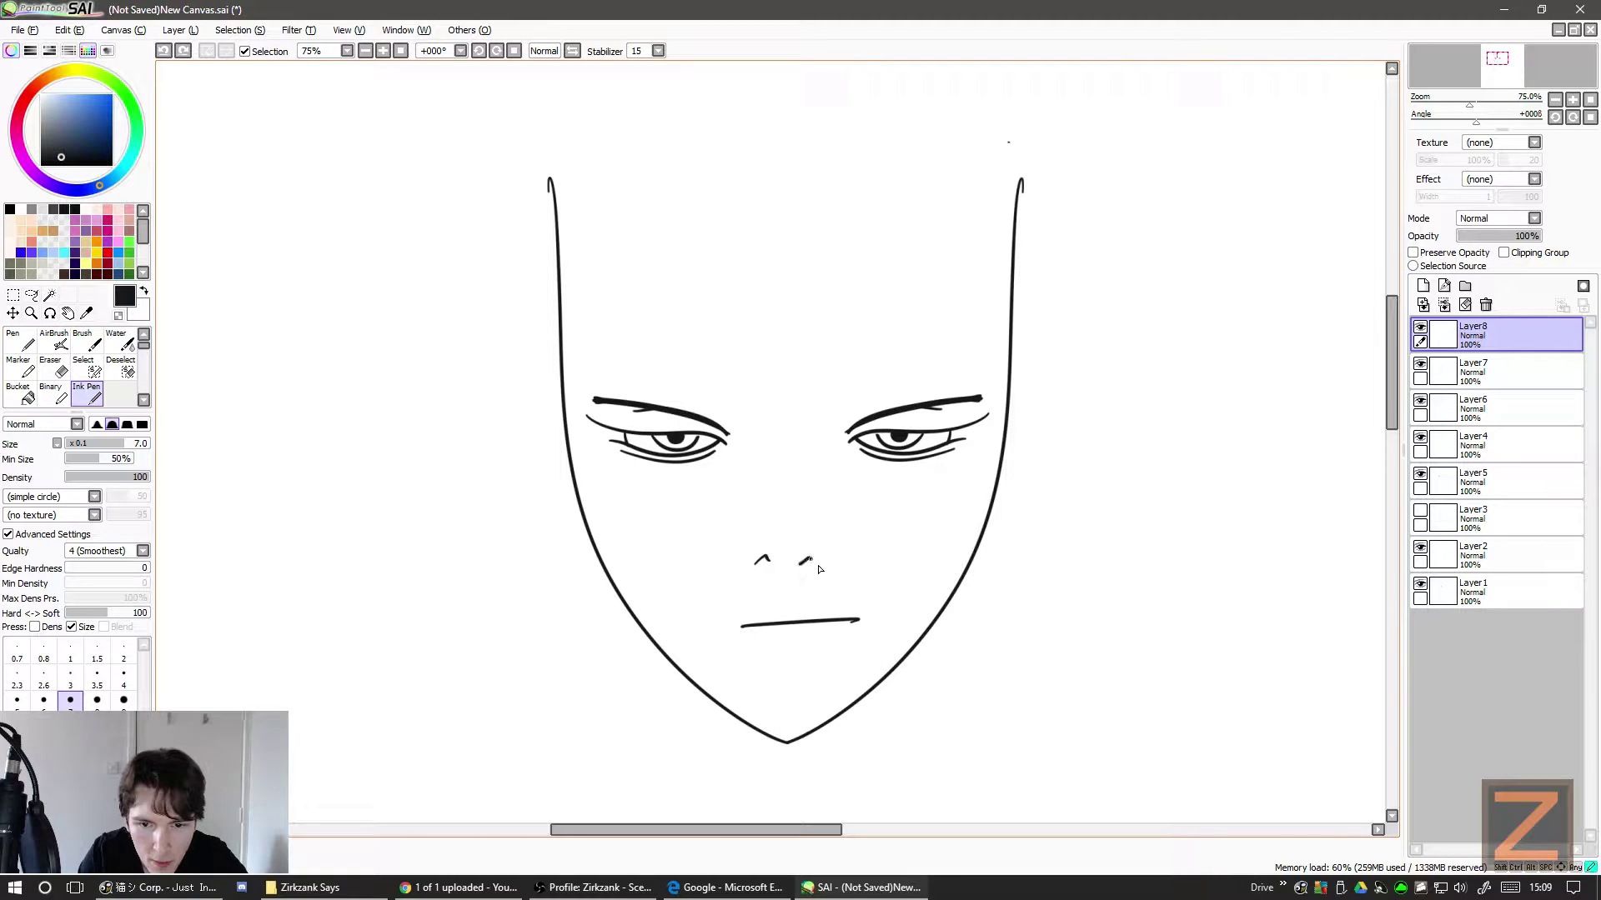
pyautogui.hotkey('ctrl', 'z')
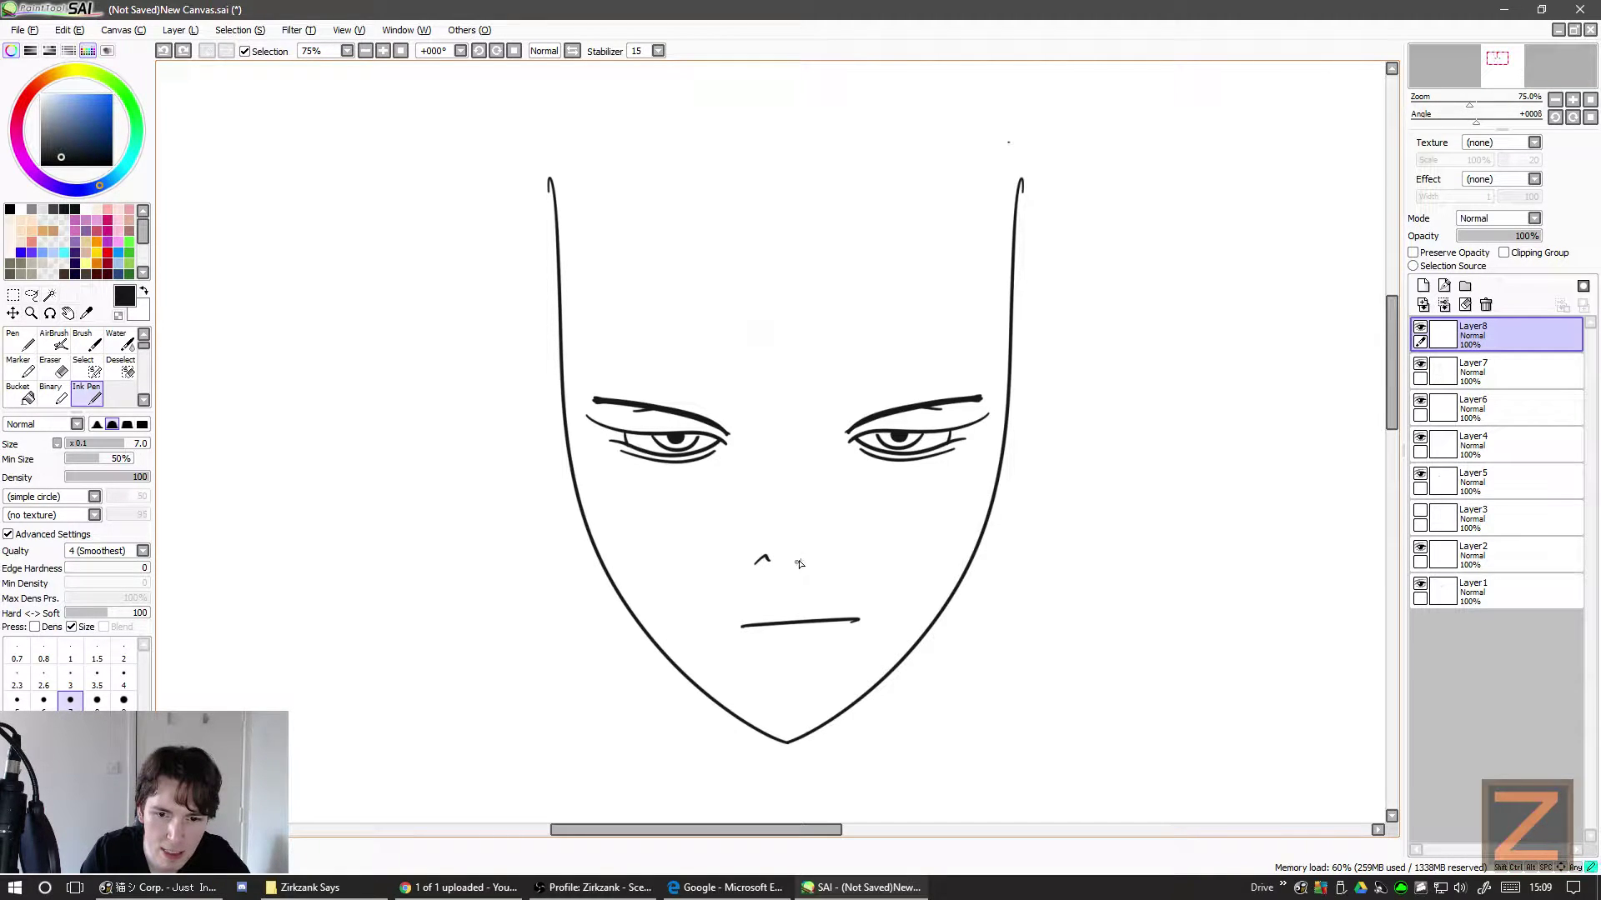
pyautogui.moveTo(798, 564)
pyautogui.mouseDown()
pyautogui.moveTo(825, 451)
pyautogui.moveTo(839, 535)
pyautogui.moveTo(766, 447)
pyautogui.moveTo(704, 486)
pyautogui.moveTo(722, 535)
pyautogui.moveTo(737, 457)
pyautogui.moveTo(722, 518)
pyautogui.moveTo(780, 562)
pyautogui.moveTo(839, 540)
pyautogui.moveTo(829, 423)
pyautogui.mouseUp()
pyautogui.hotkey('ctrl', 'z')
pyautogui.hotkey('ctrl', 'z')
pyautogui.hotkey('ctrl', 'z')
pyautogui.hotkey('ctrl', 'z')
pyautogui.hotkey('ctrl', 'z')
# - Try two small darkened nostrils above the mouth and undo them
pyautogui.moveTo(740, 570); pyautogui.dragTo(821, 562)
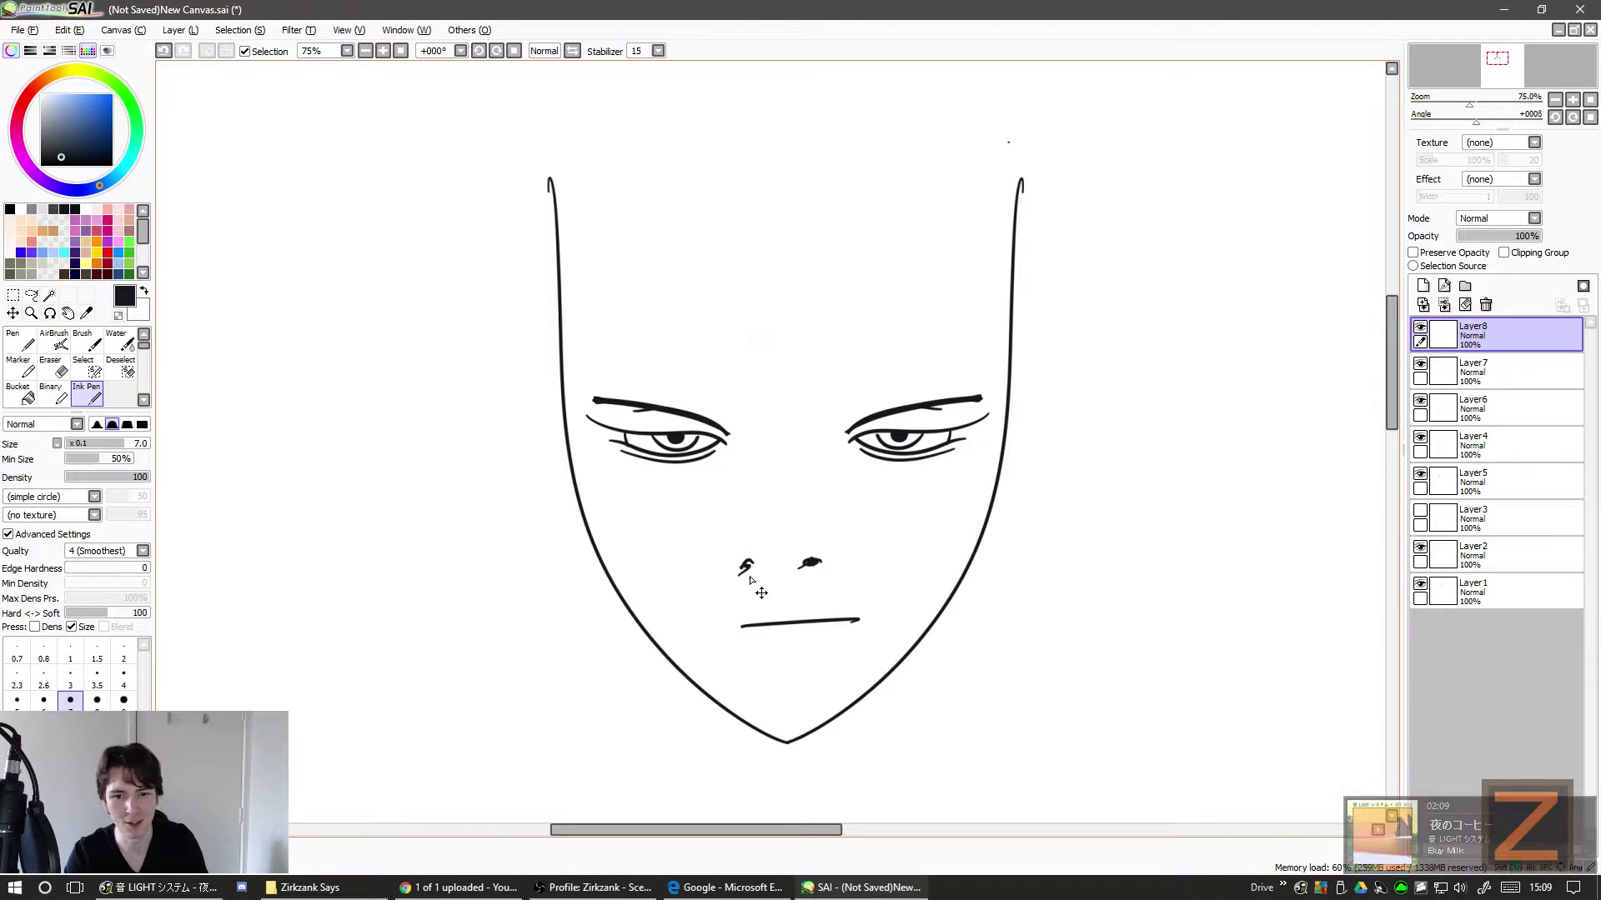
pyautogui.hotkey('ctrl', 'z')
pyautogui.hotkey('ctrl', 'z')
pyautogui.hotkey('ctrl', 'z')
pyautogui.hotkey('ctrl', 'z')
pyautogui.hotkey('ctrl', 'z')
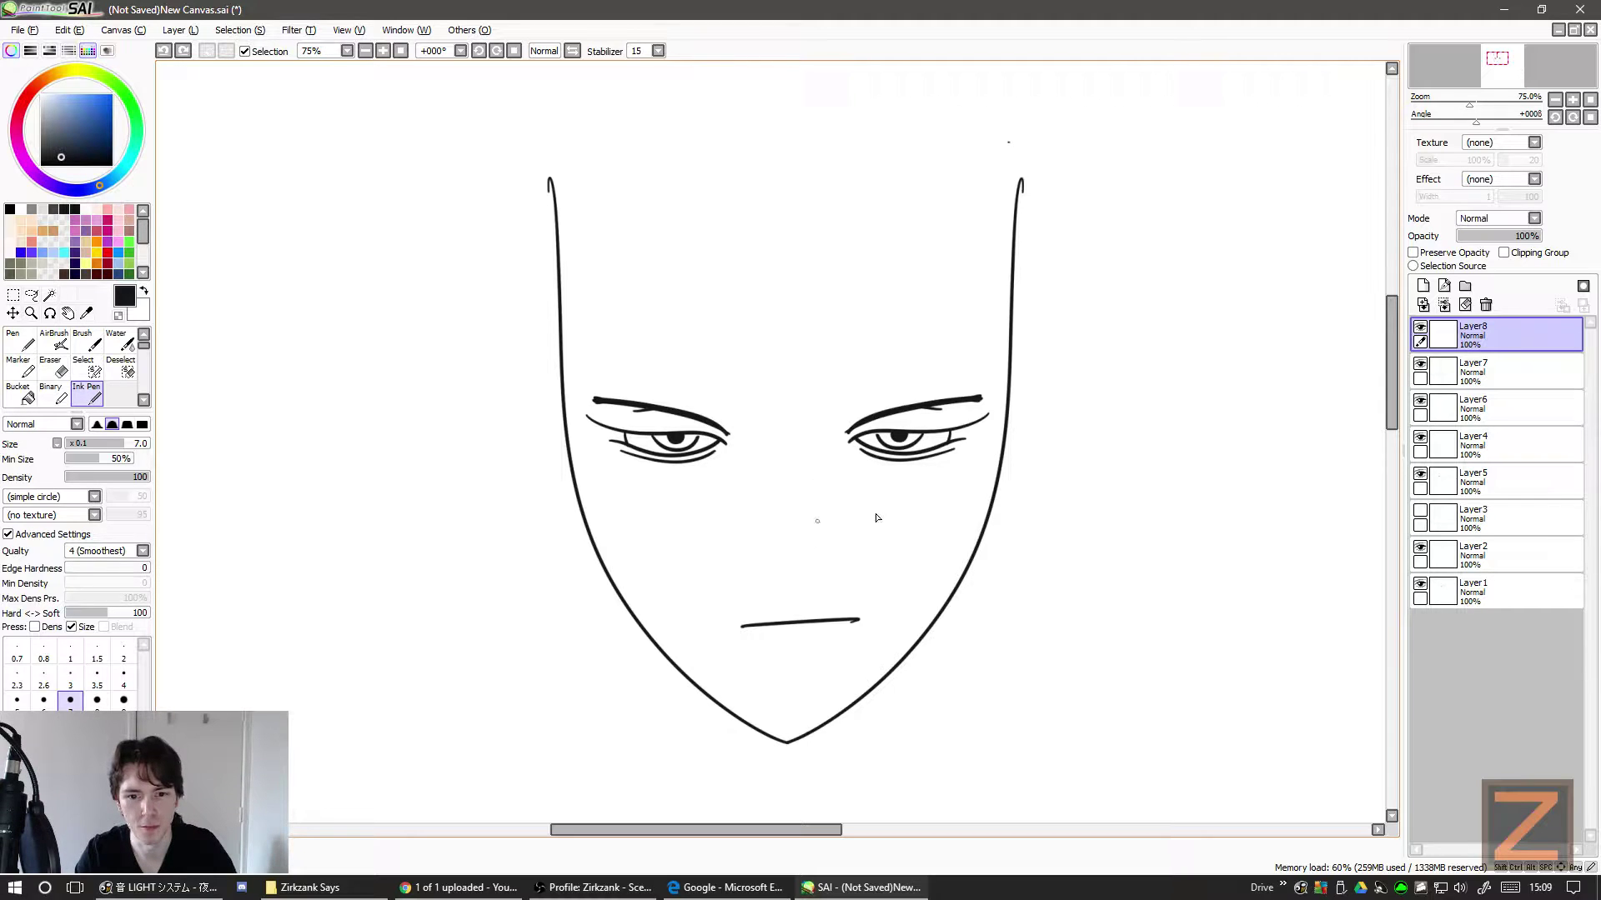
# - Try a few more short curved and wavy nose lines above the mouth, undoing each one
pyautogui.moveTo(813, 525)
pyautogui.mouseDown()
pyautogui.moveTo(723, 609)
pyautogui.moveTo(775, 557)
pyautogui.mouseUp()
pyautogui.hotkey('ctrl', 'z')
pyautogui.hotkey('ctrl', 'z')
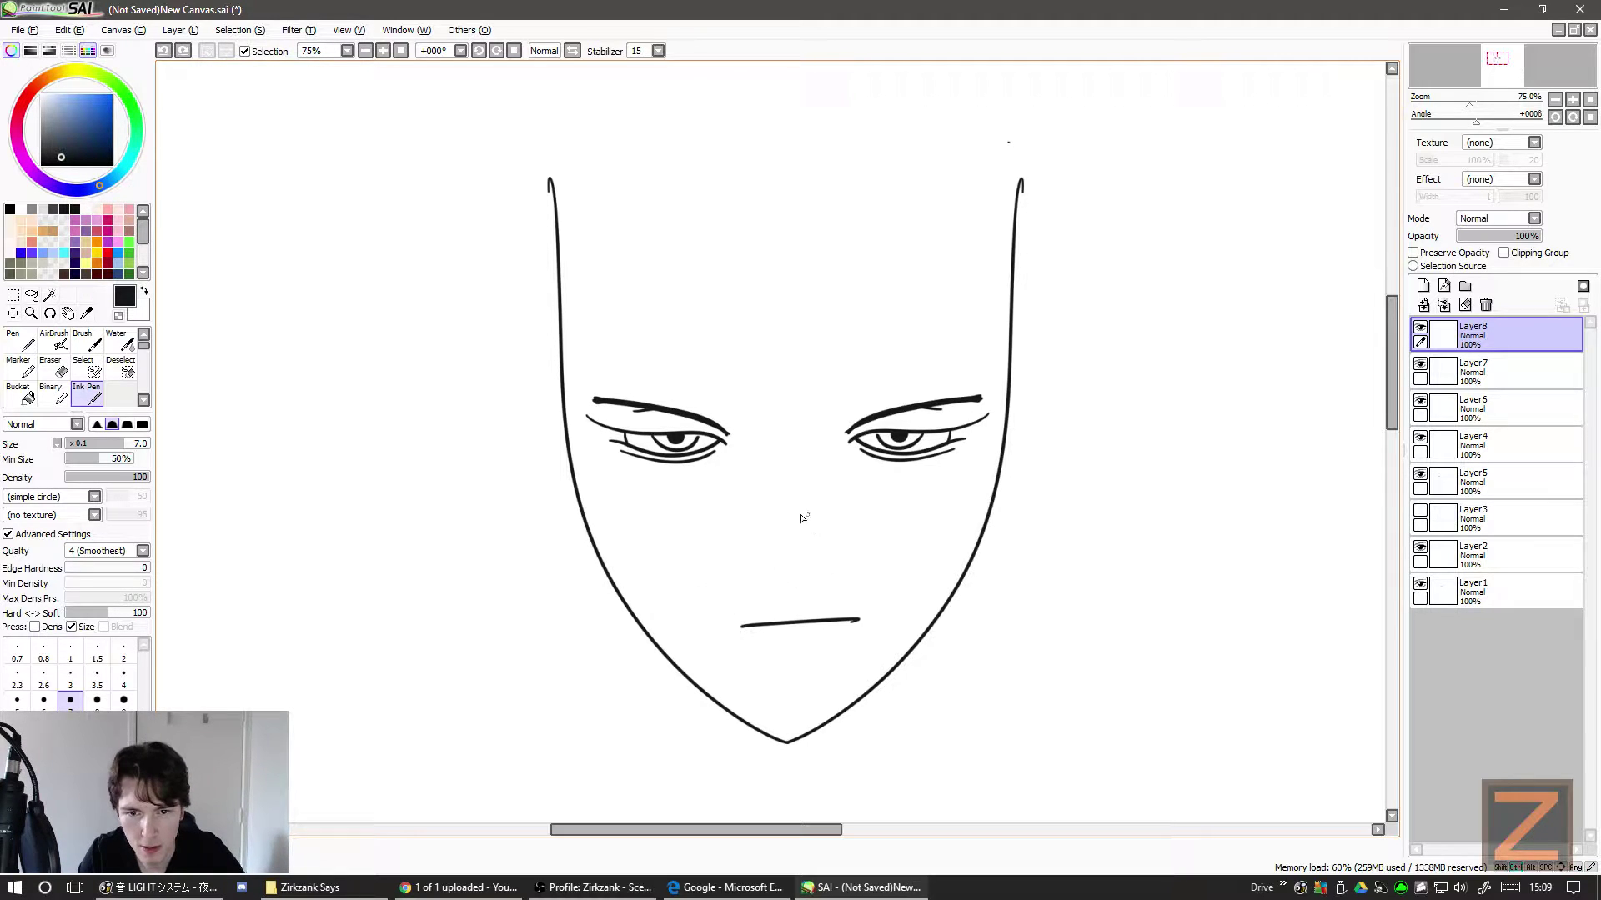
pyautogui.moveTo(807, 503)
pyautogui.mouseDown()
pyautogui.moveTo(814, 569)
pyautogui.moveTo(780, 581)
pyautogui.mouseUp()
pyautogui.hotkey('ctrl', 'z')
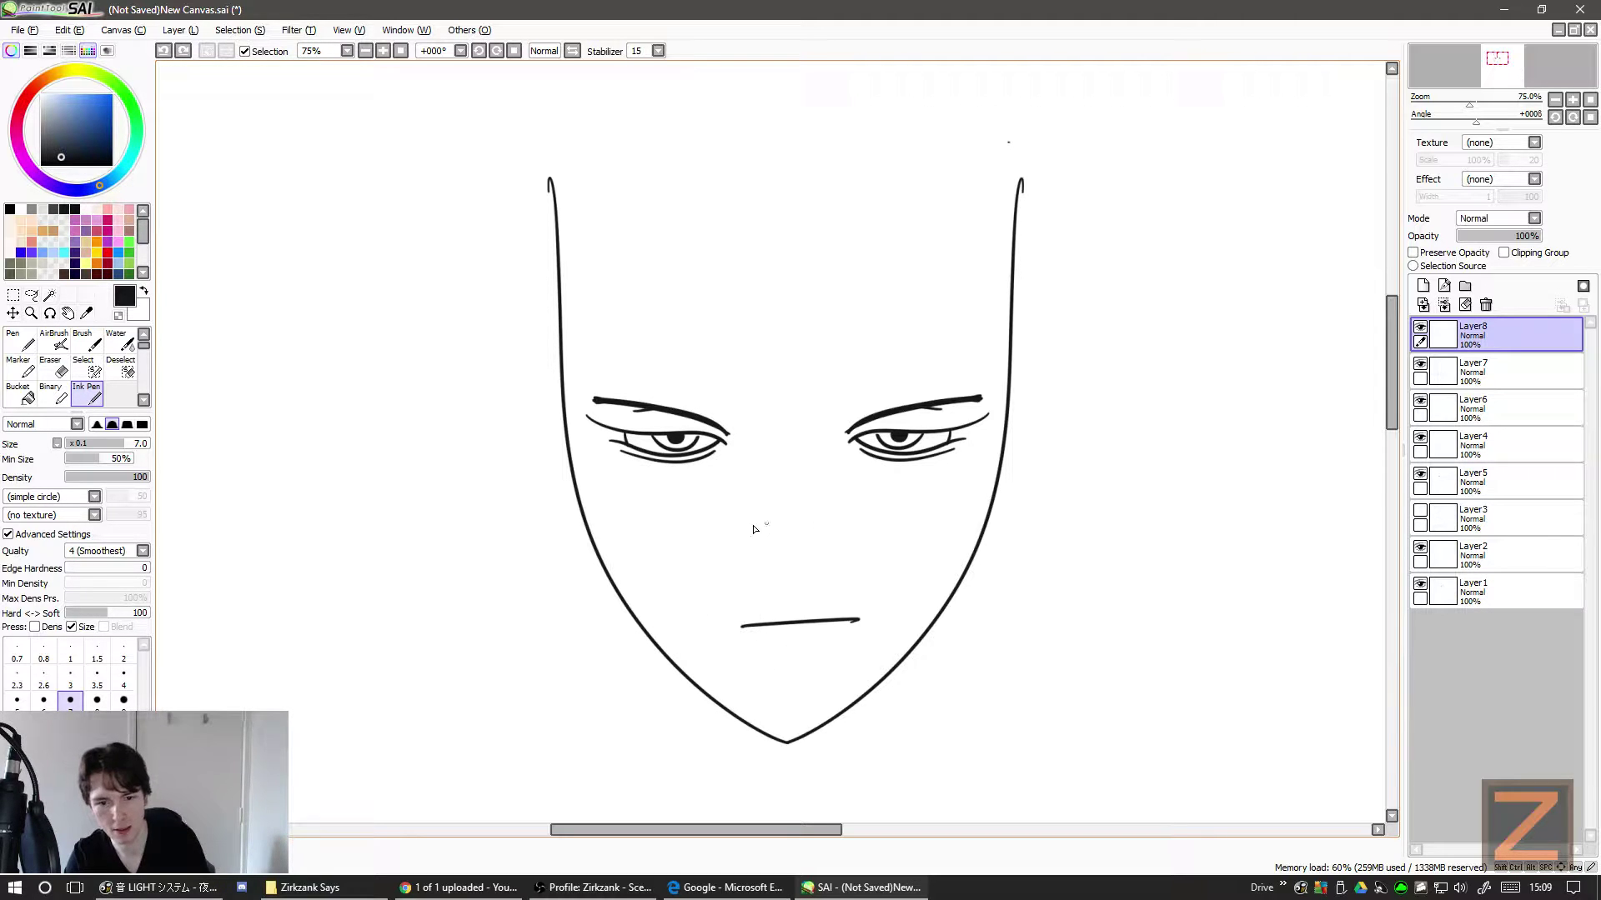
pyautogui.moveTo(756, 512)
pyautogui.mouseDown()
pyautogui.moveTo(783, 550)
pyautogui.moveTo(804, 542)
pyautogui.mouseUp()
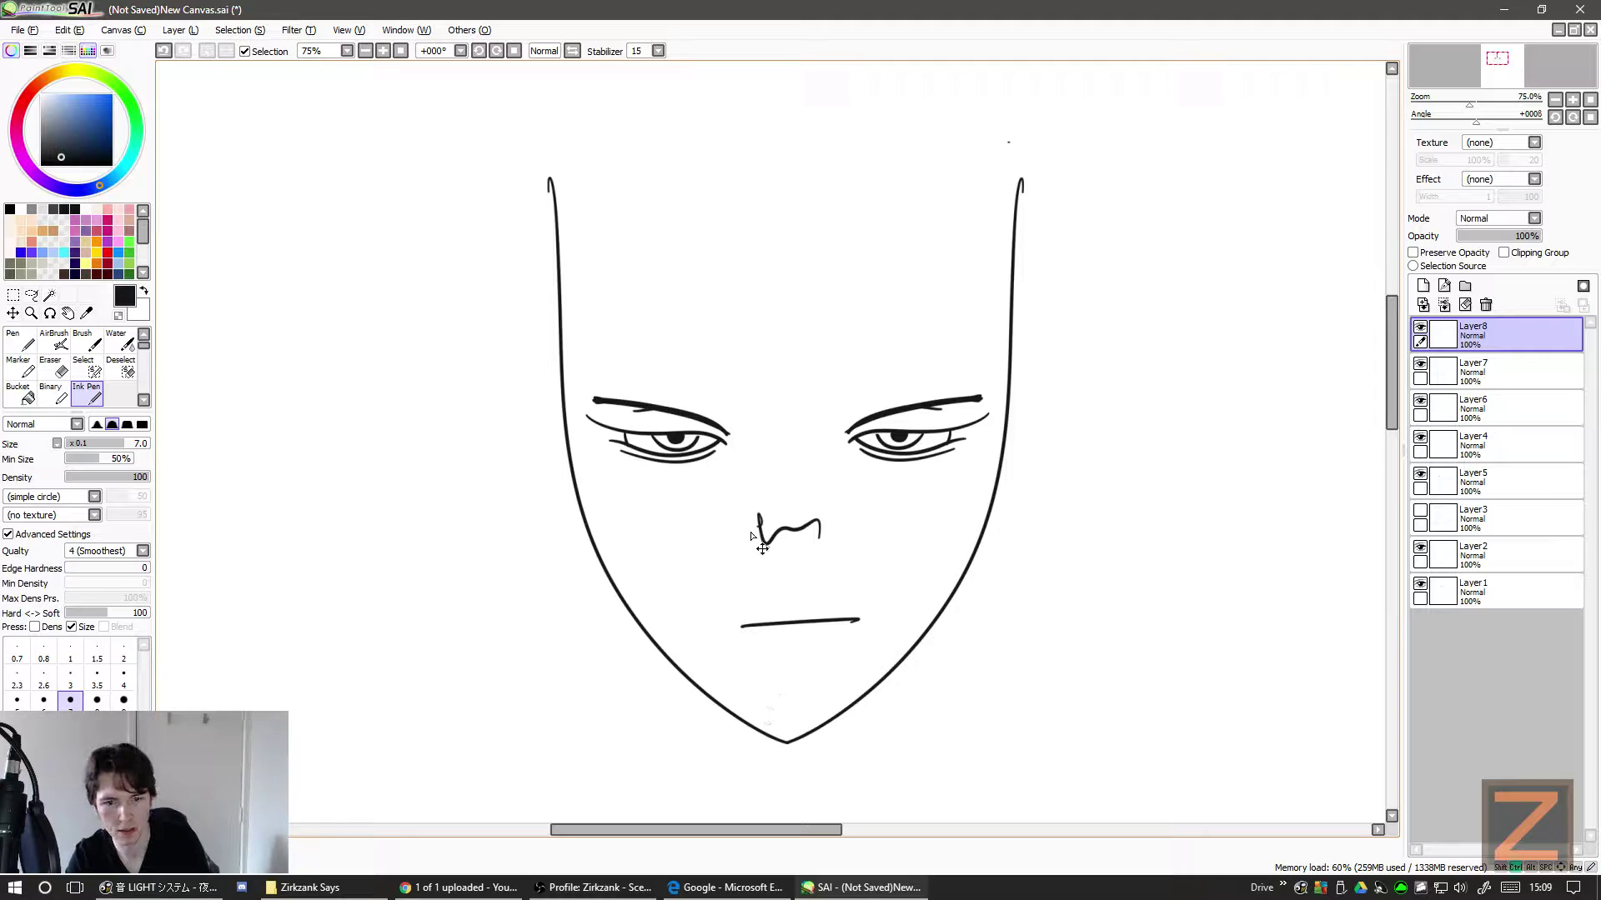
pyautogui.hotkey('ctrl', 'z')
# - Show Layer3 and mark in orange the points where its large loop crosses the jaw line
pyautogui.click(1419, 514)
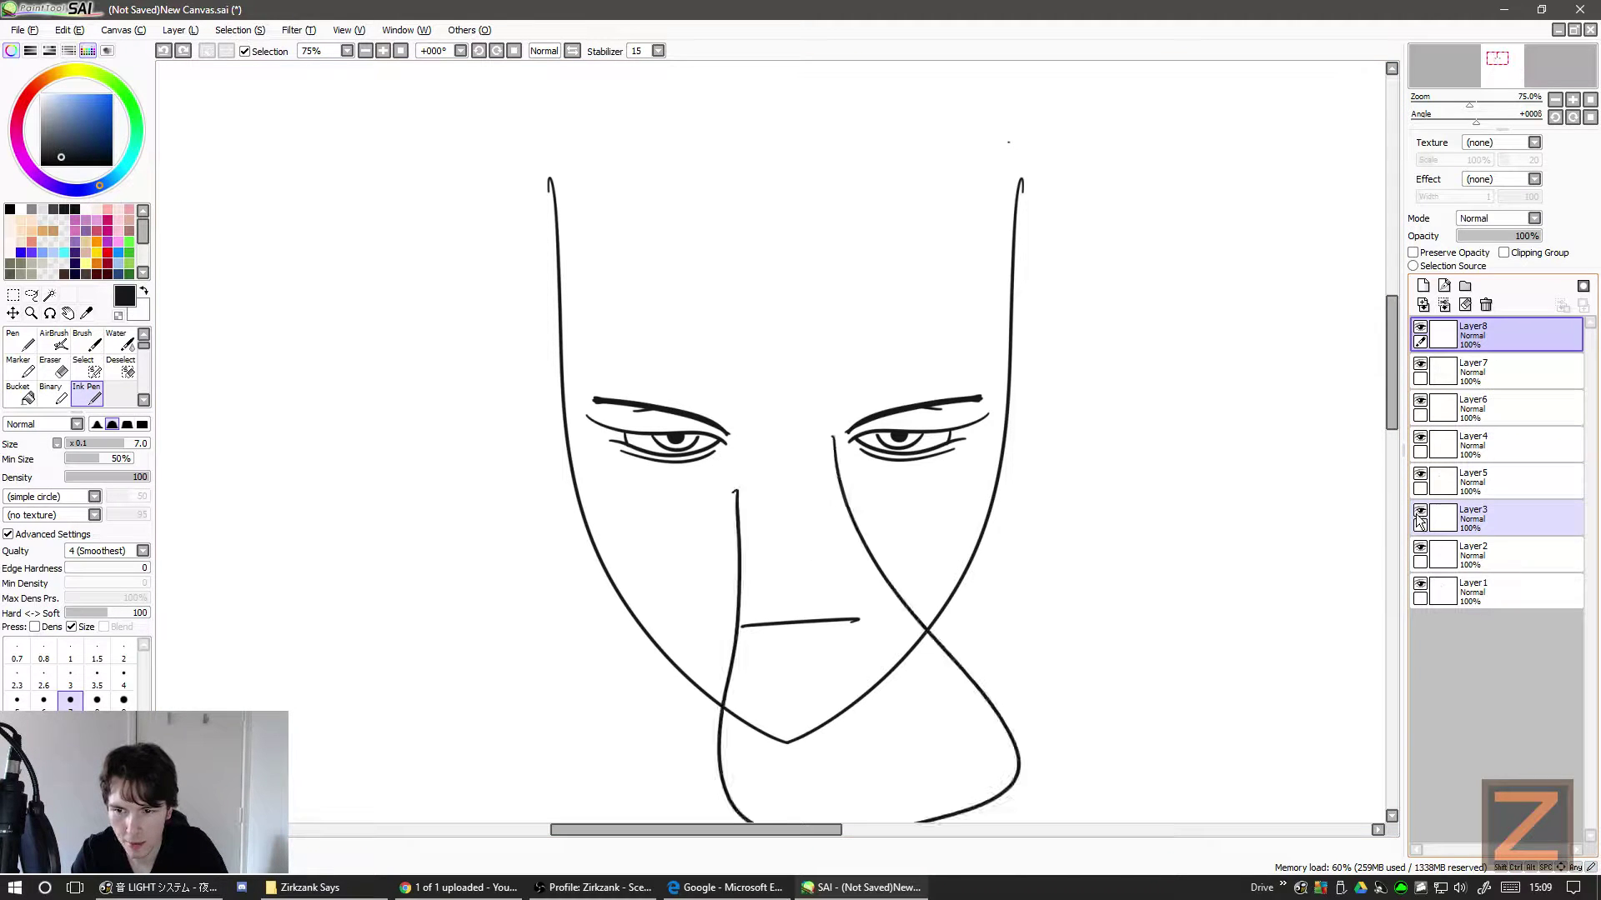
pyautogui.moveTo(1389, 377); pyautogui.dragTo(1390, 397)
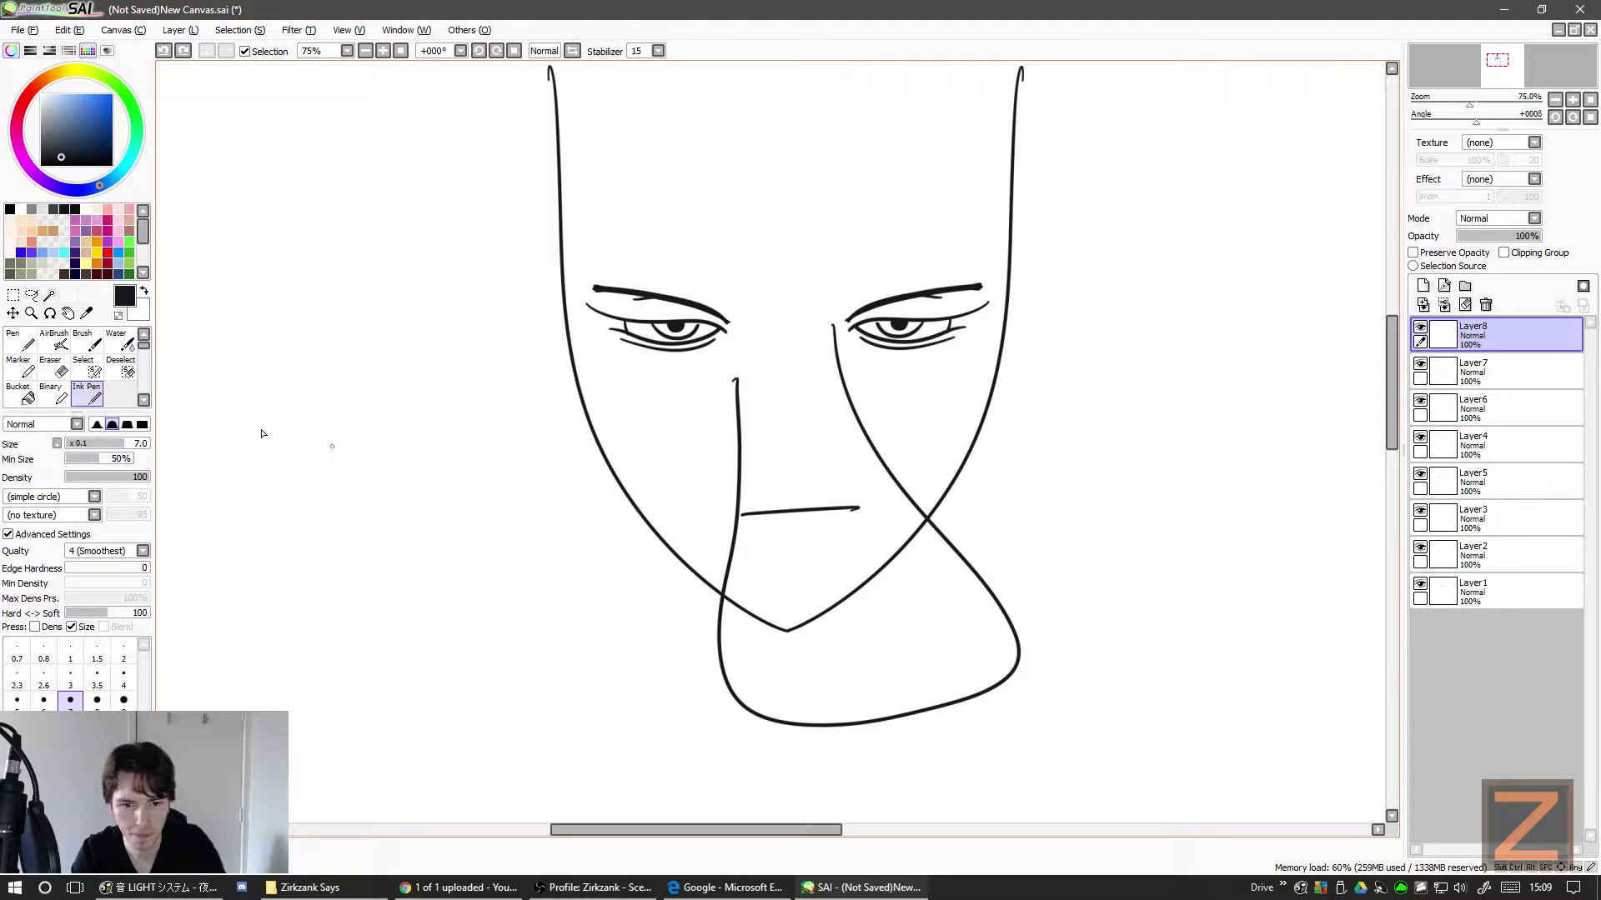
pyautogui.click(98, 242)
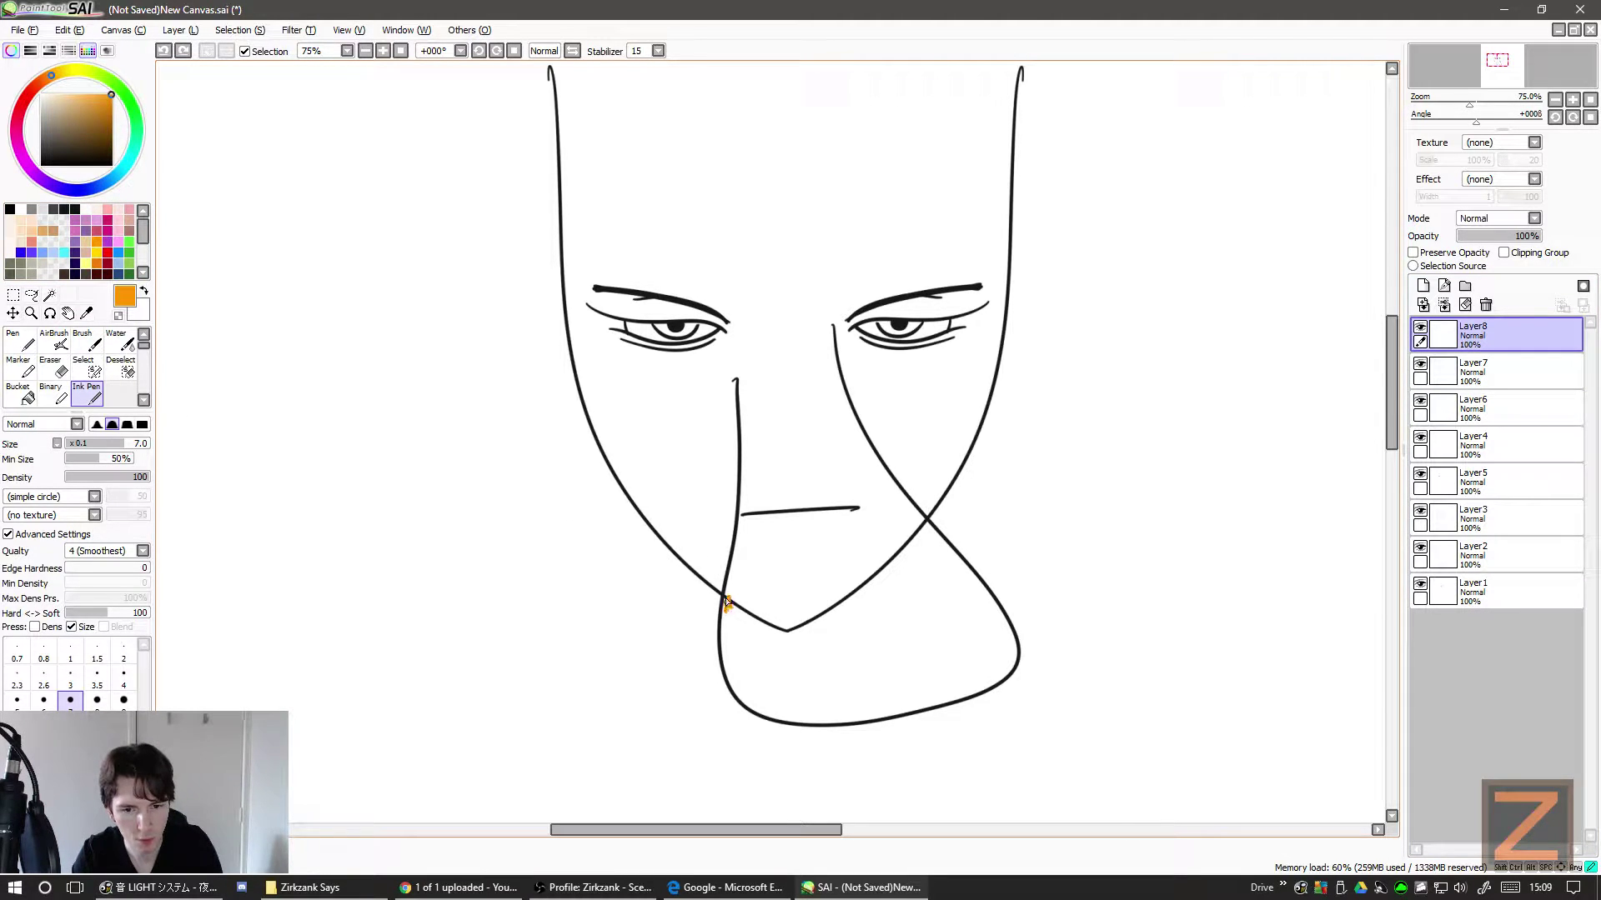
pyautogui.moveTo(726, 598); pyautogui.dragTo(747, 547)
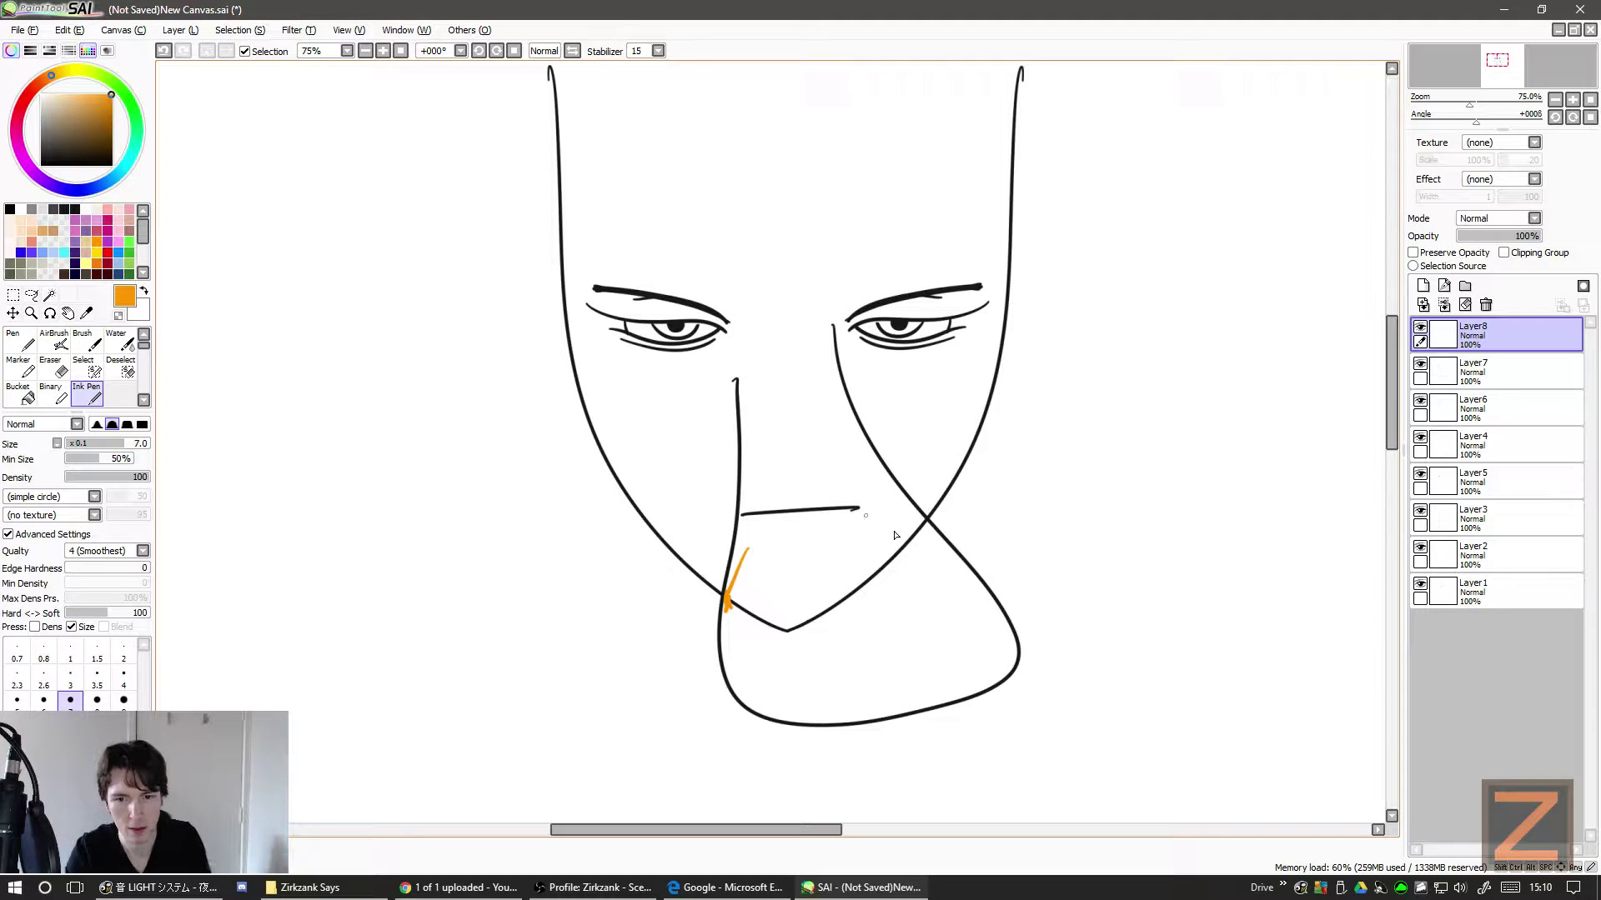
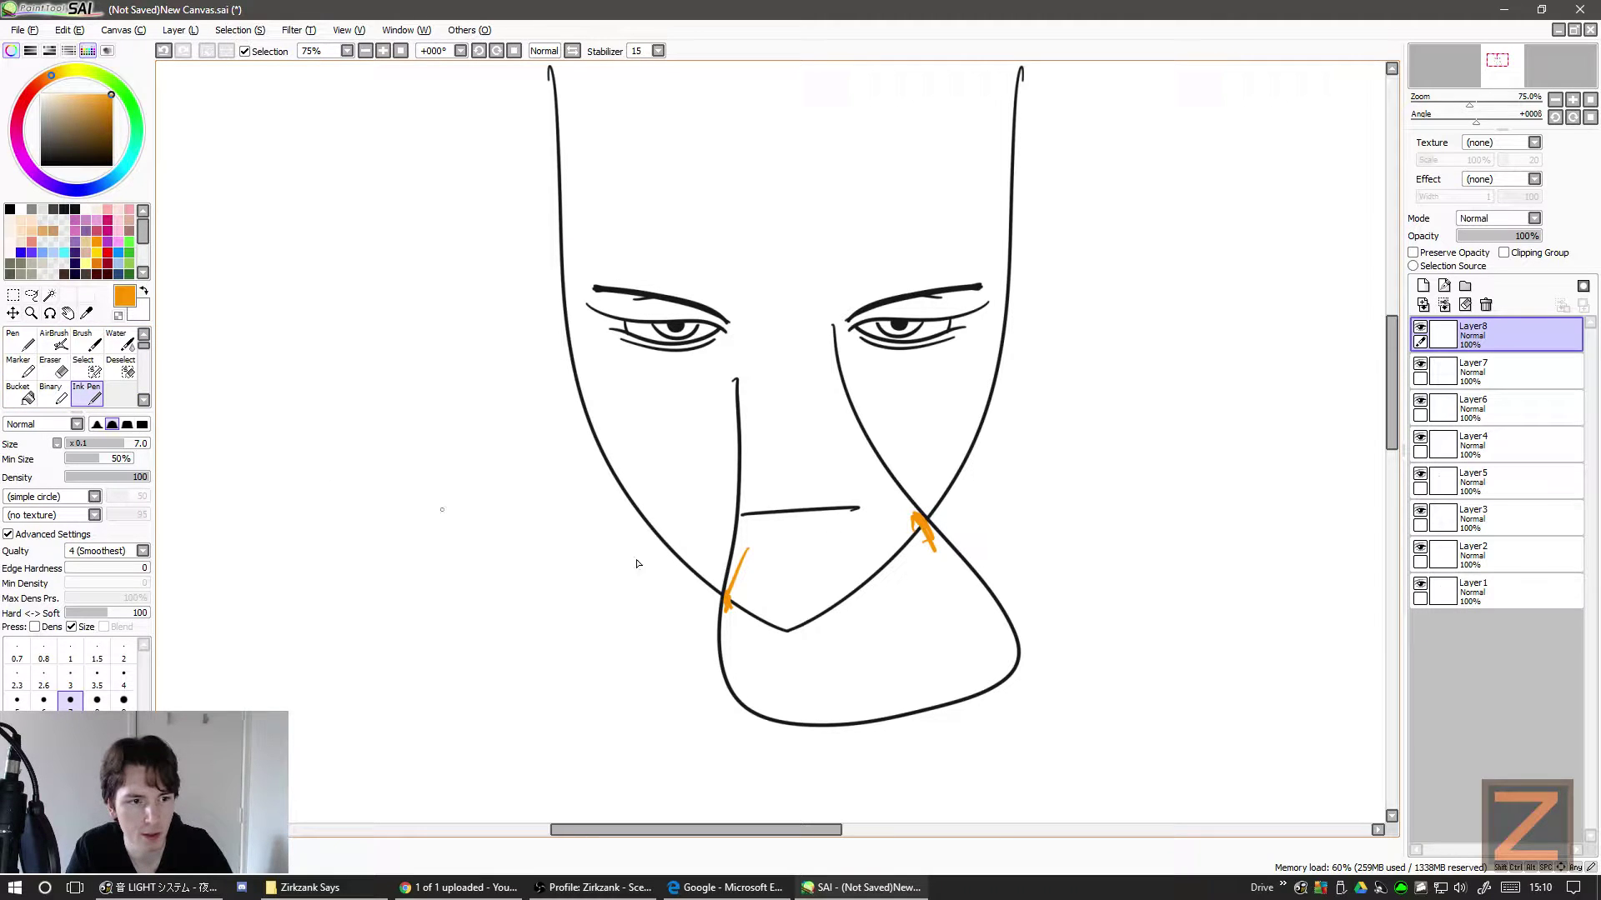
# - Thicken the orange mark where the loop's left side crosses the jaw, and identify Layer3's contents by hiding and showing it
pyautogui.moveTo(740, 599); pyautogui.dragTo(737, 621)
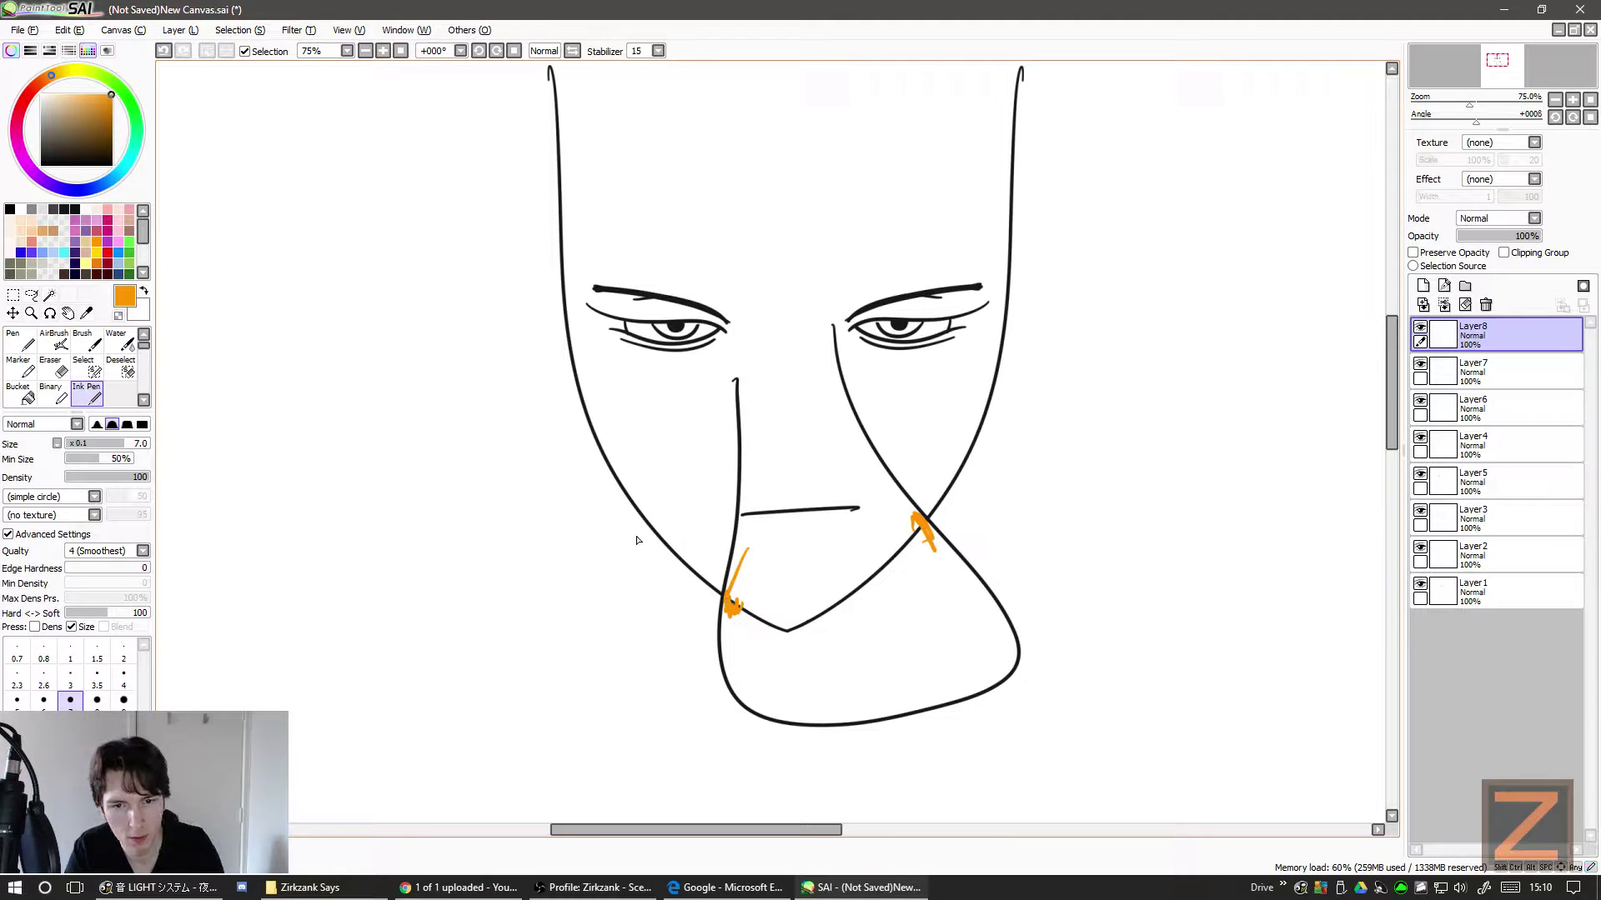
pyautogui.click(1442, 517)
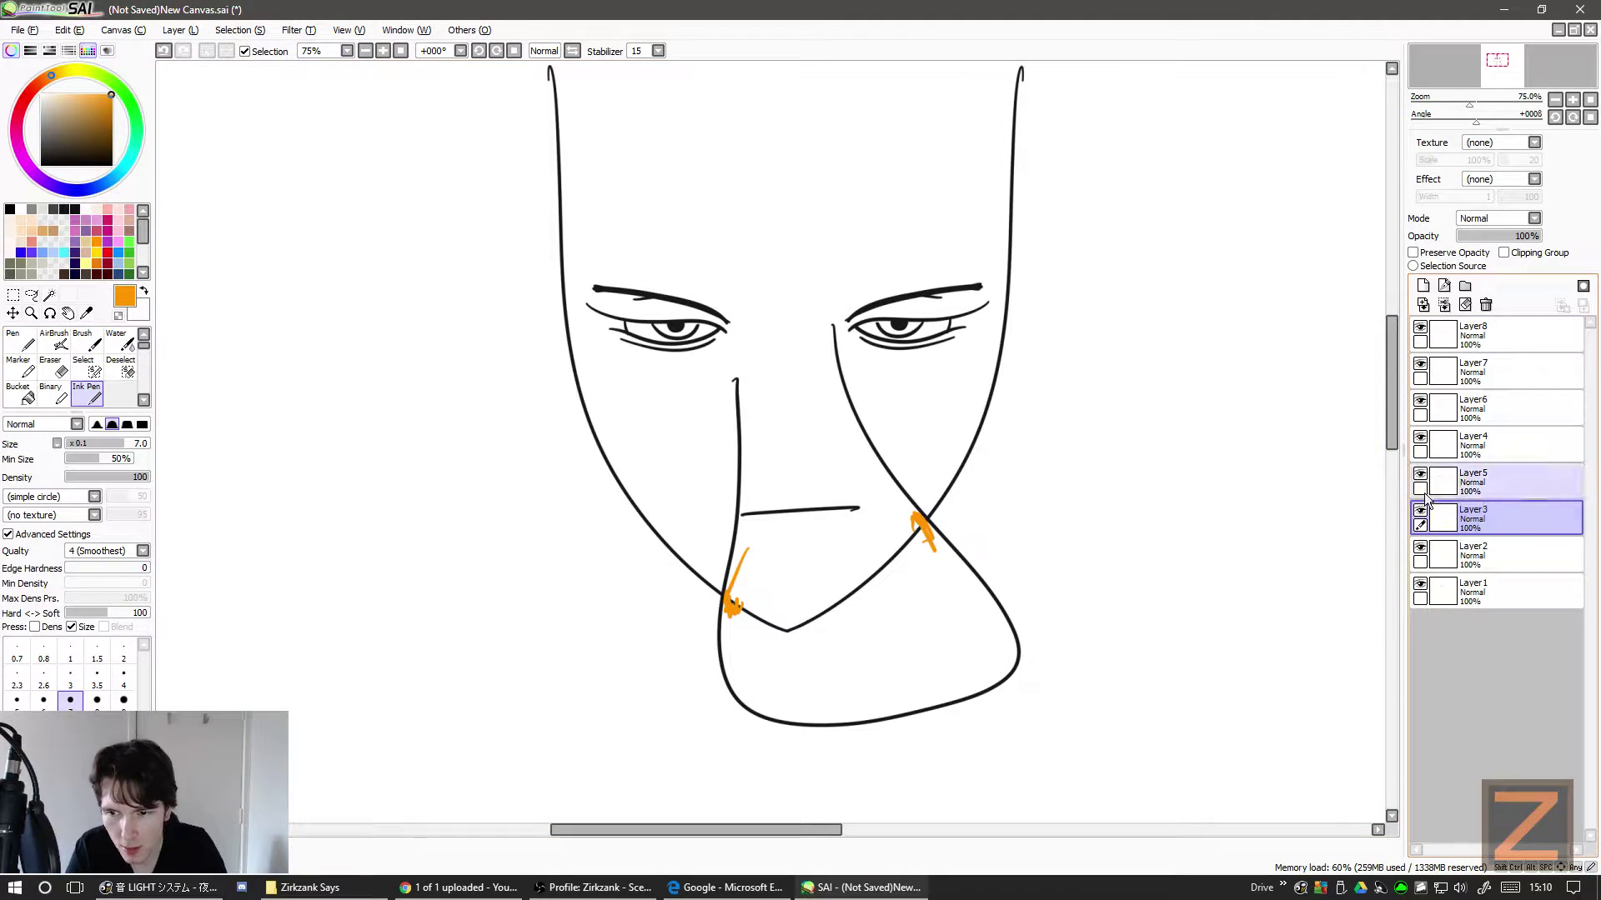
pyautogui.click(1420, 510)
pyautogui.click(1419, 510)
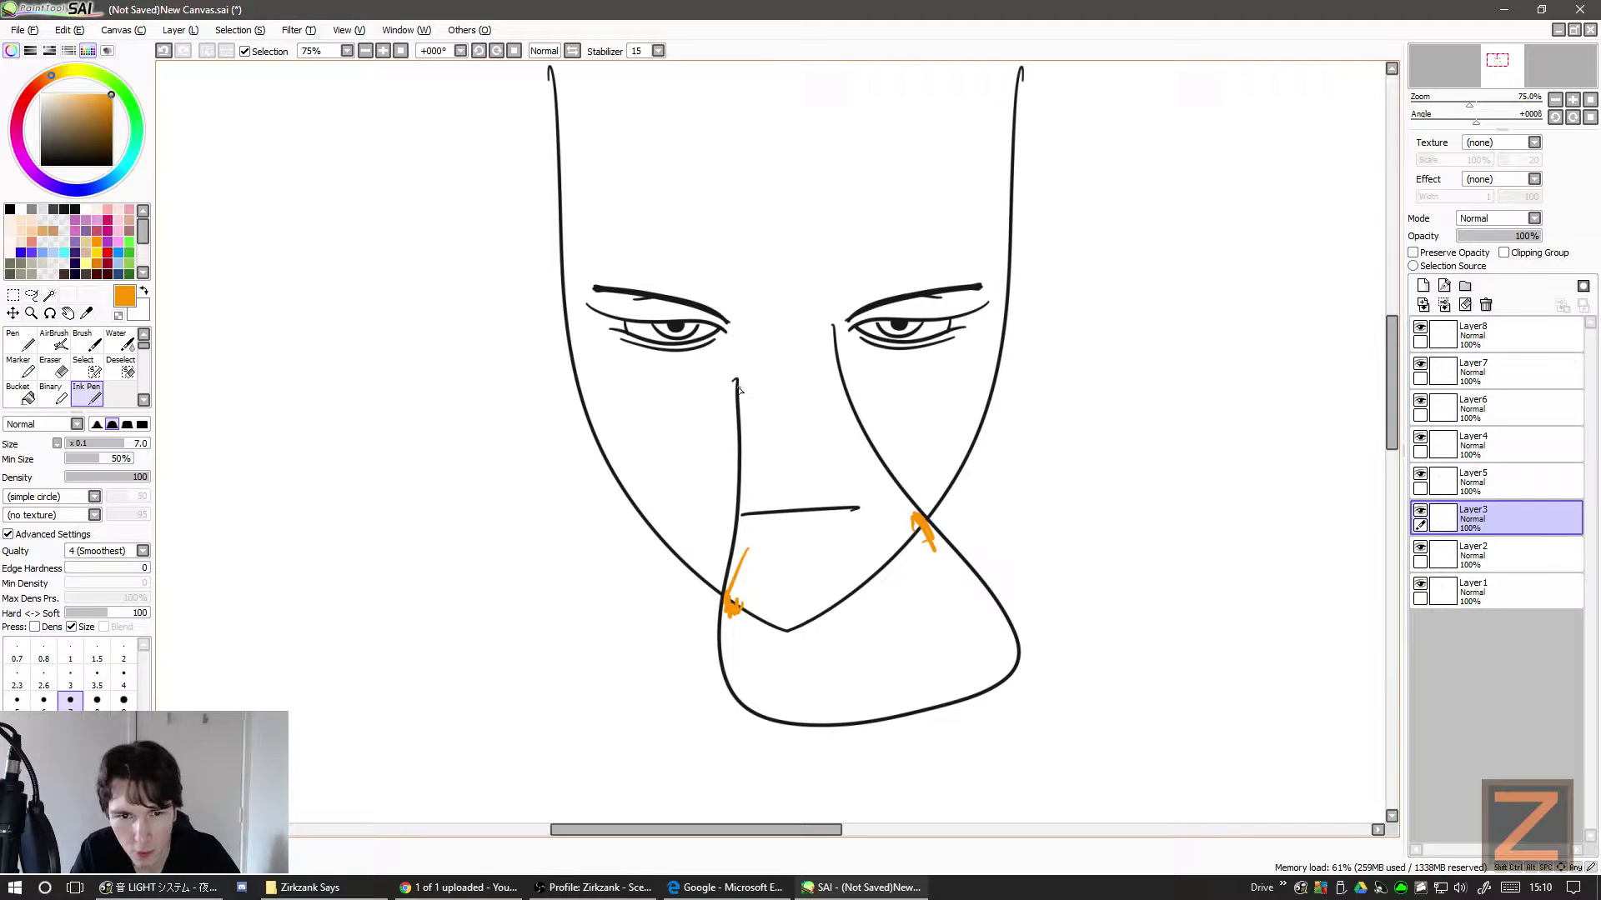
# - Try bridging the loop's open top with an orange line on Layer3 and filling the areas above and below the jaw orange
pyautogui.moveTo(737, 384); pyautogui.dragTo(816, 339)
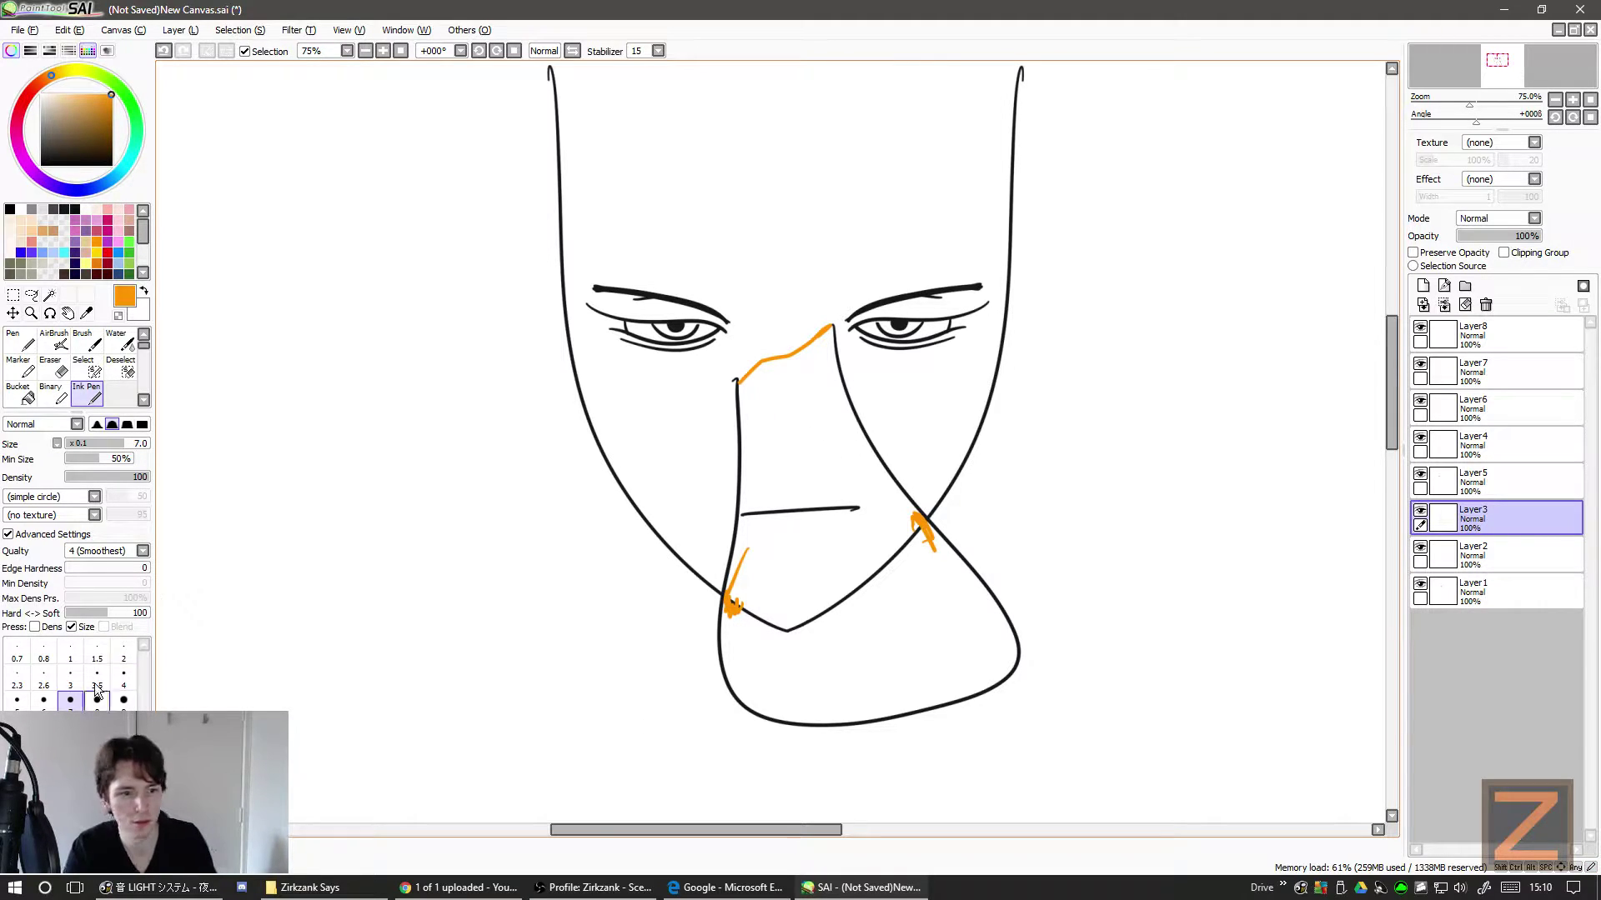
pyautogui.click(22, 393)
pyautogui.click(799, 442)
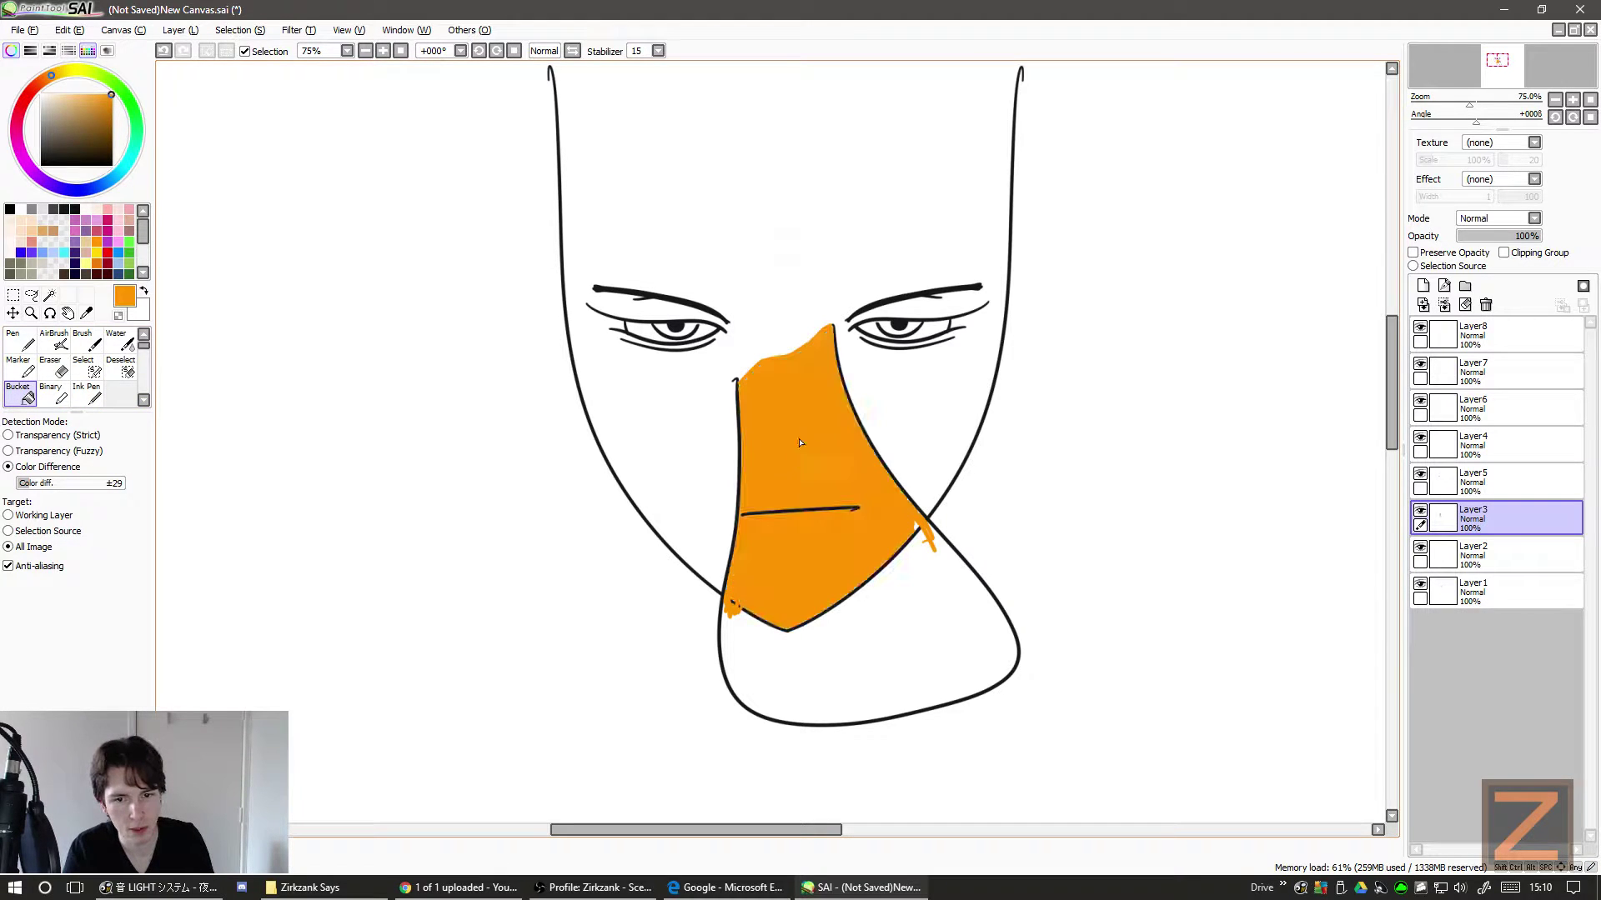
pyautogui.click(883, 603)
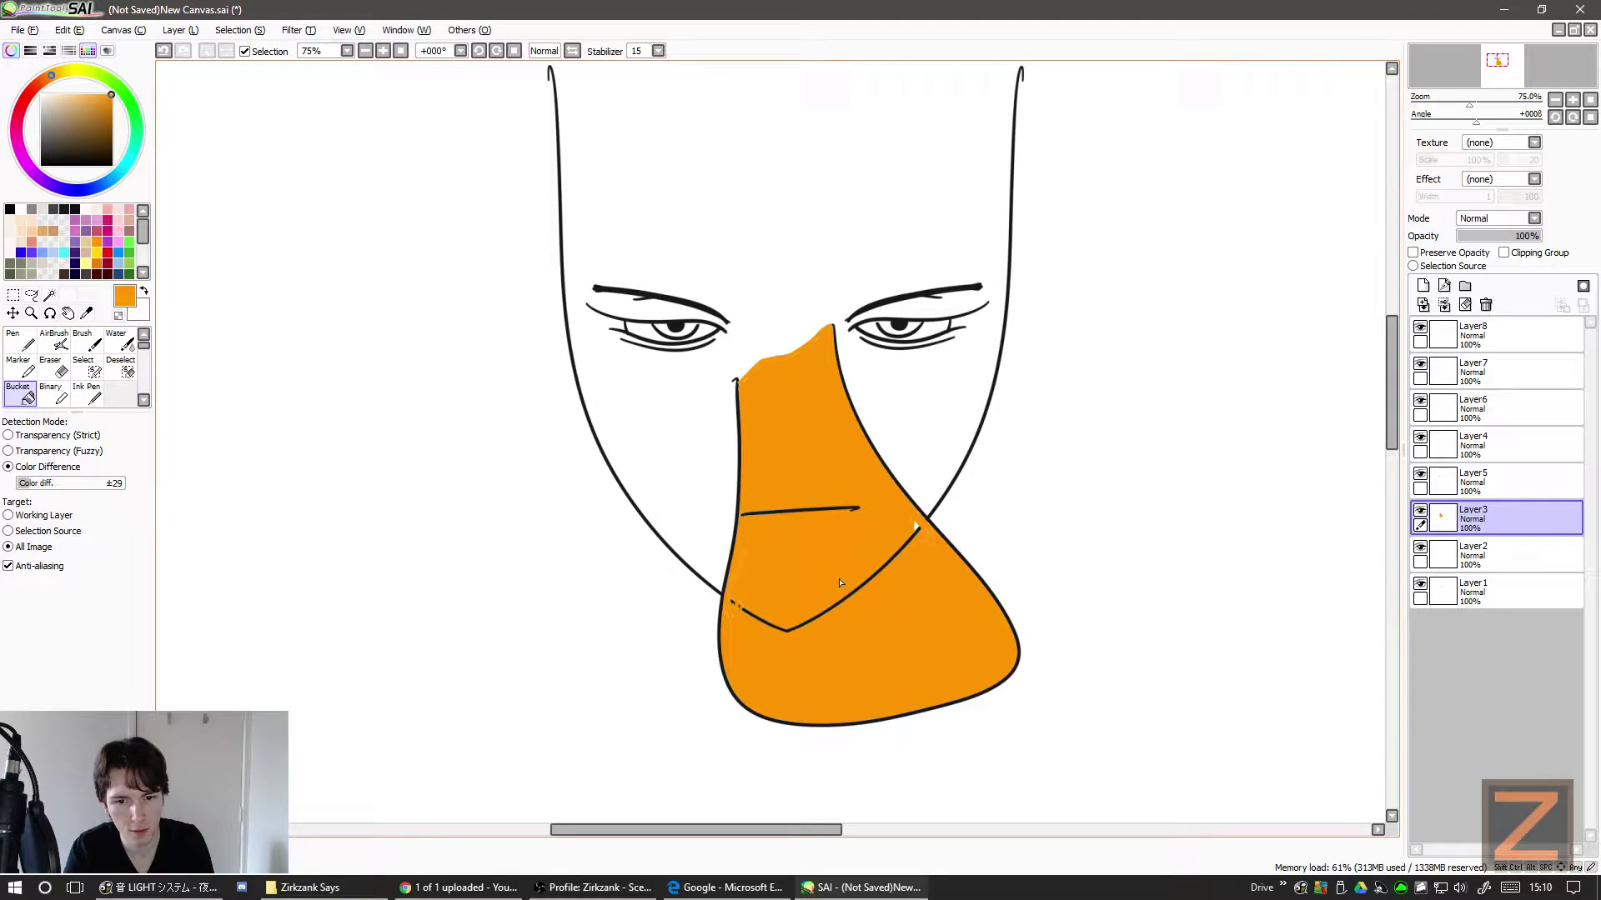
# - Undo the orange fills and the bridging line on Layer3, hiding and showing the layer to check it
pyautogui.hotkey('ctrl', 'z')
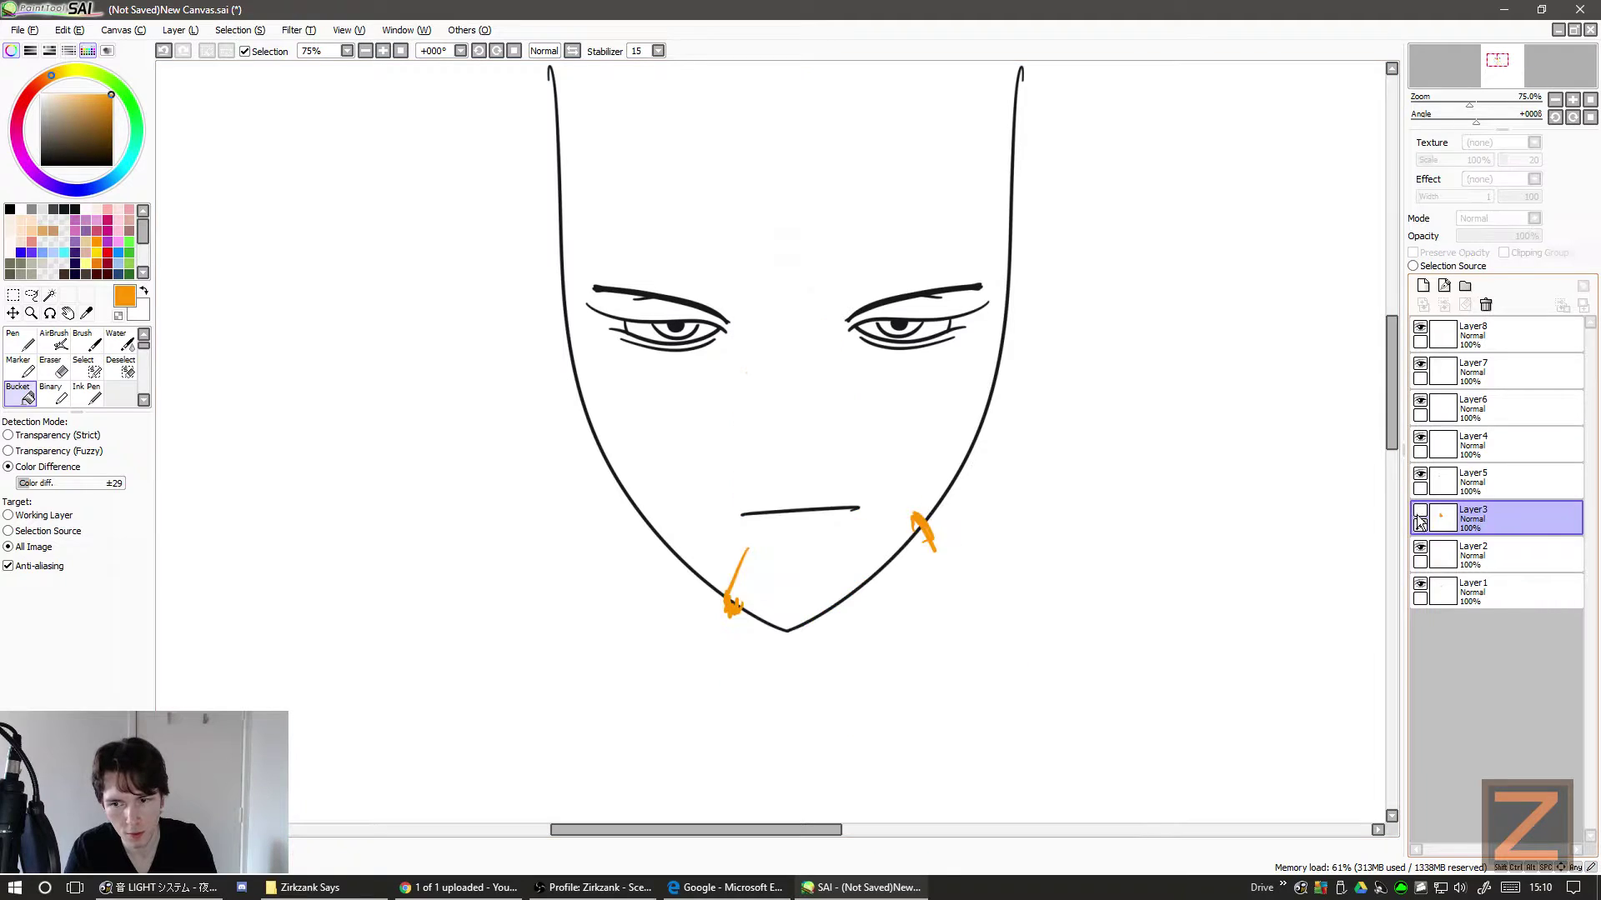
pyautogui.hotkey('ctrl', 'y')
pyautogui.hotkey('ctrl', 'z')
pyautogui.hotkey('ctrl', 'z')
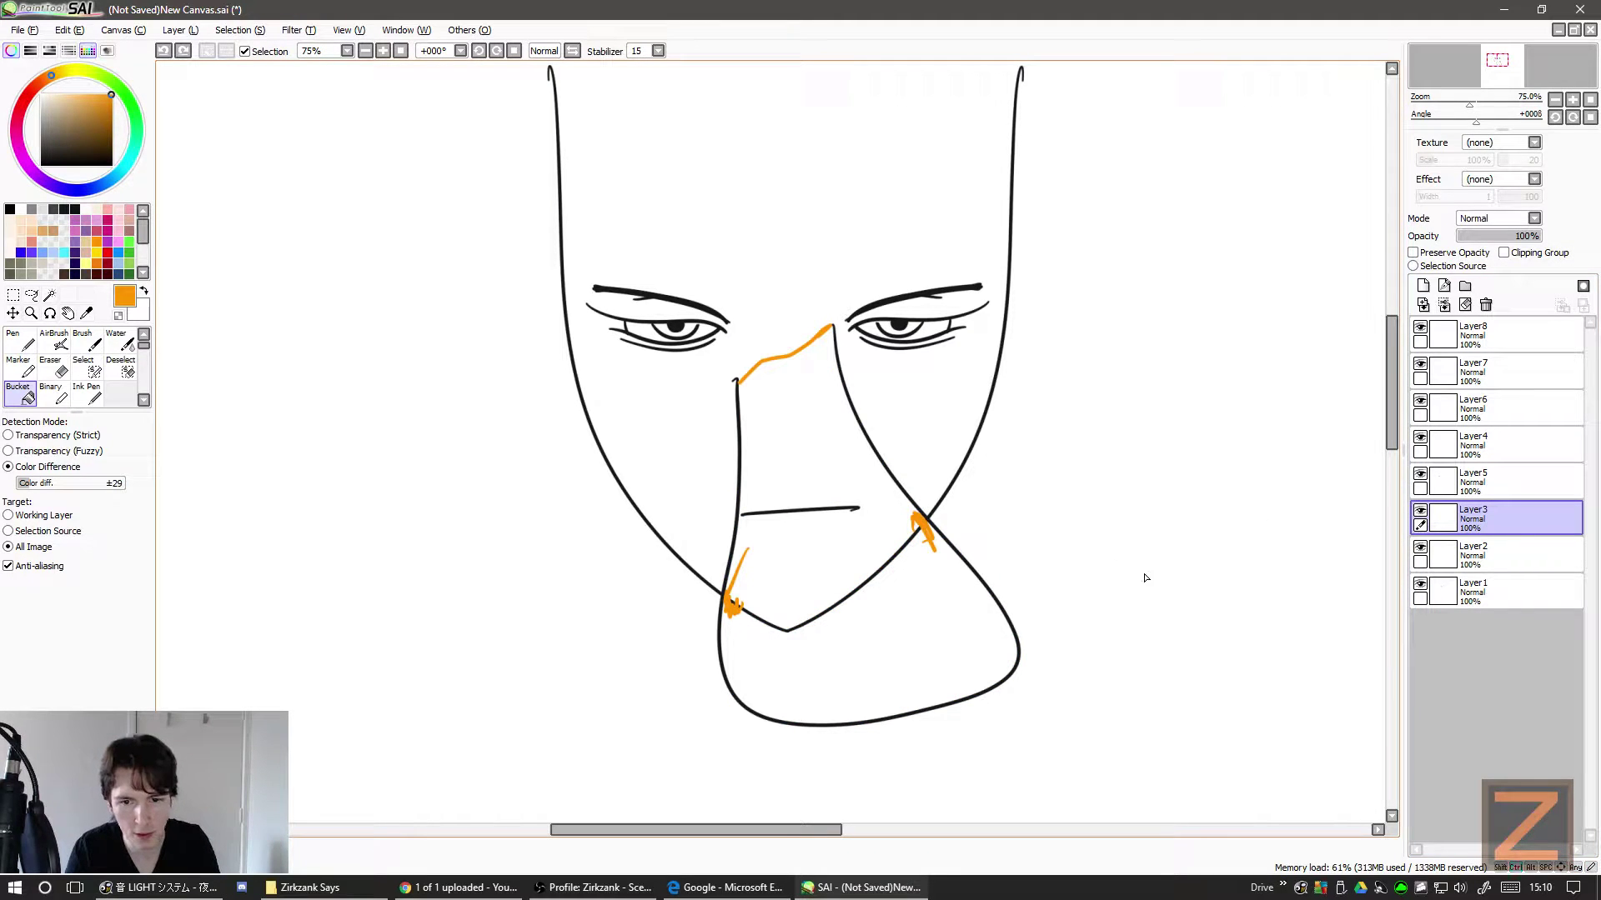
pyautogui.click(1419, 513)
pyautogui.click(1419, 512)
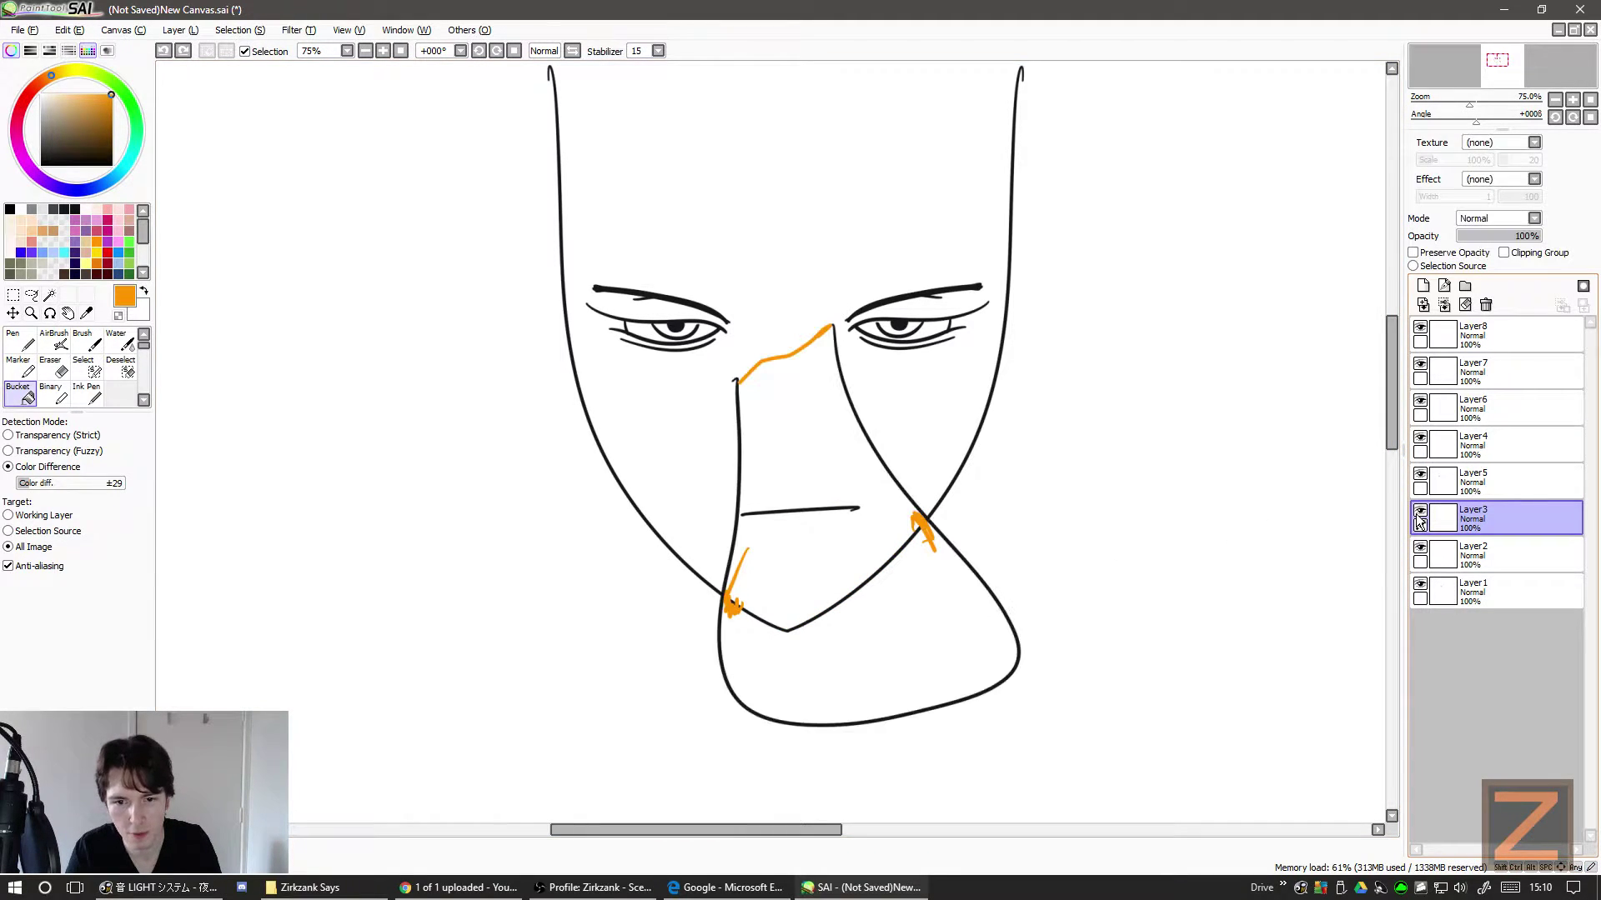
pyautogui.click(1420, 517)
pyautogui.click(1420, 517)
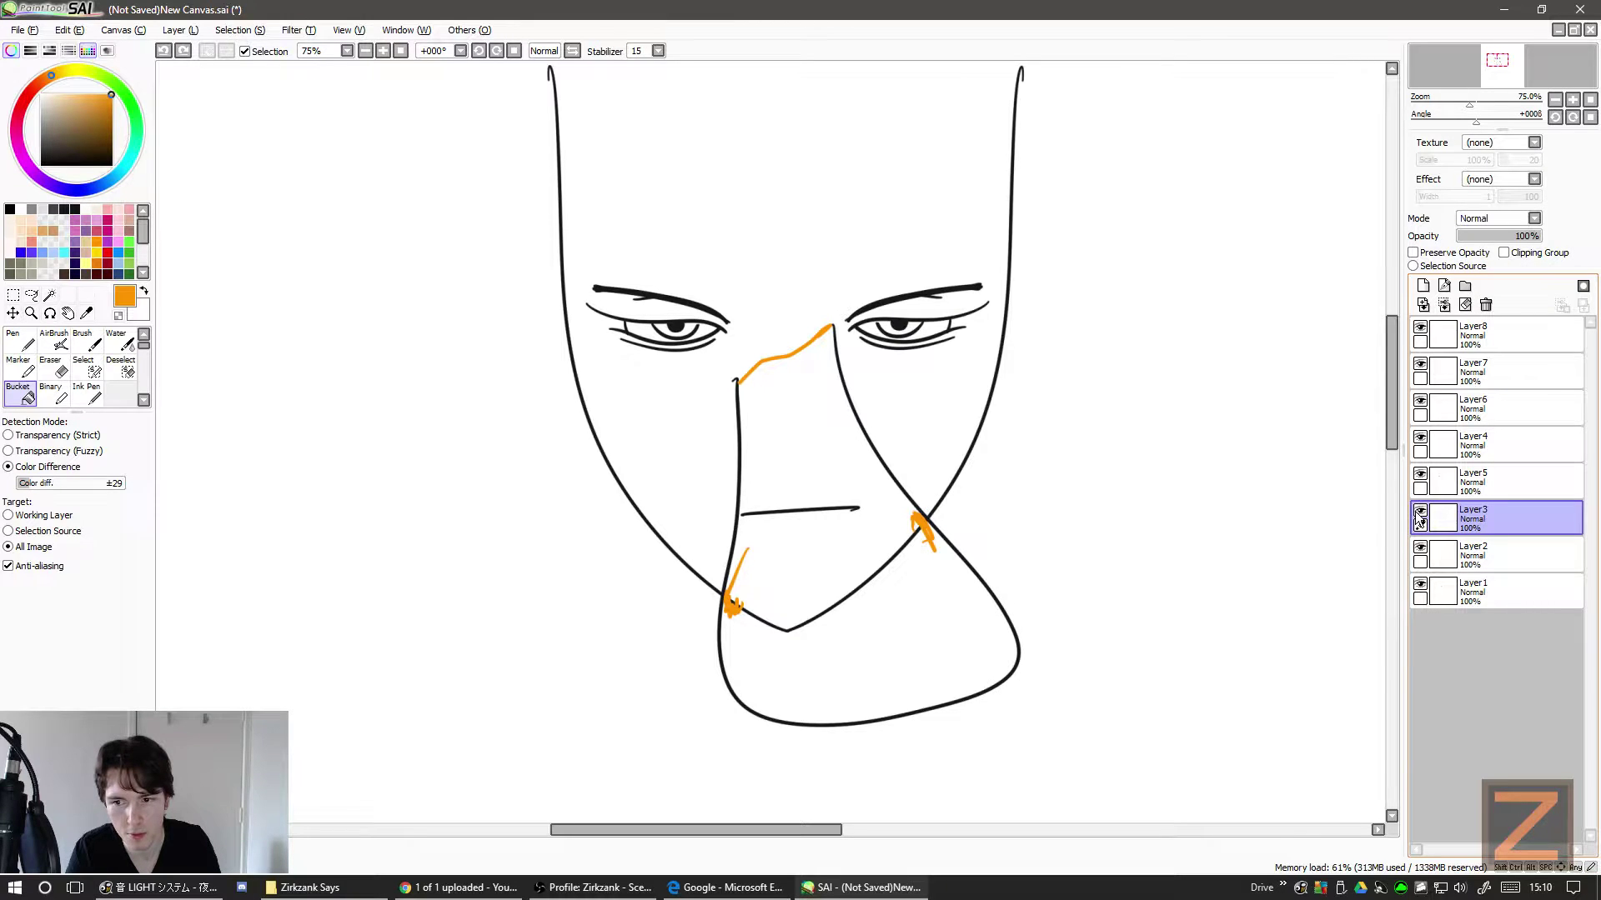
pyautogui.click(1420, 517)
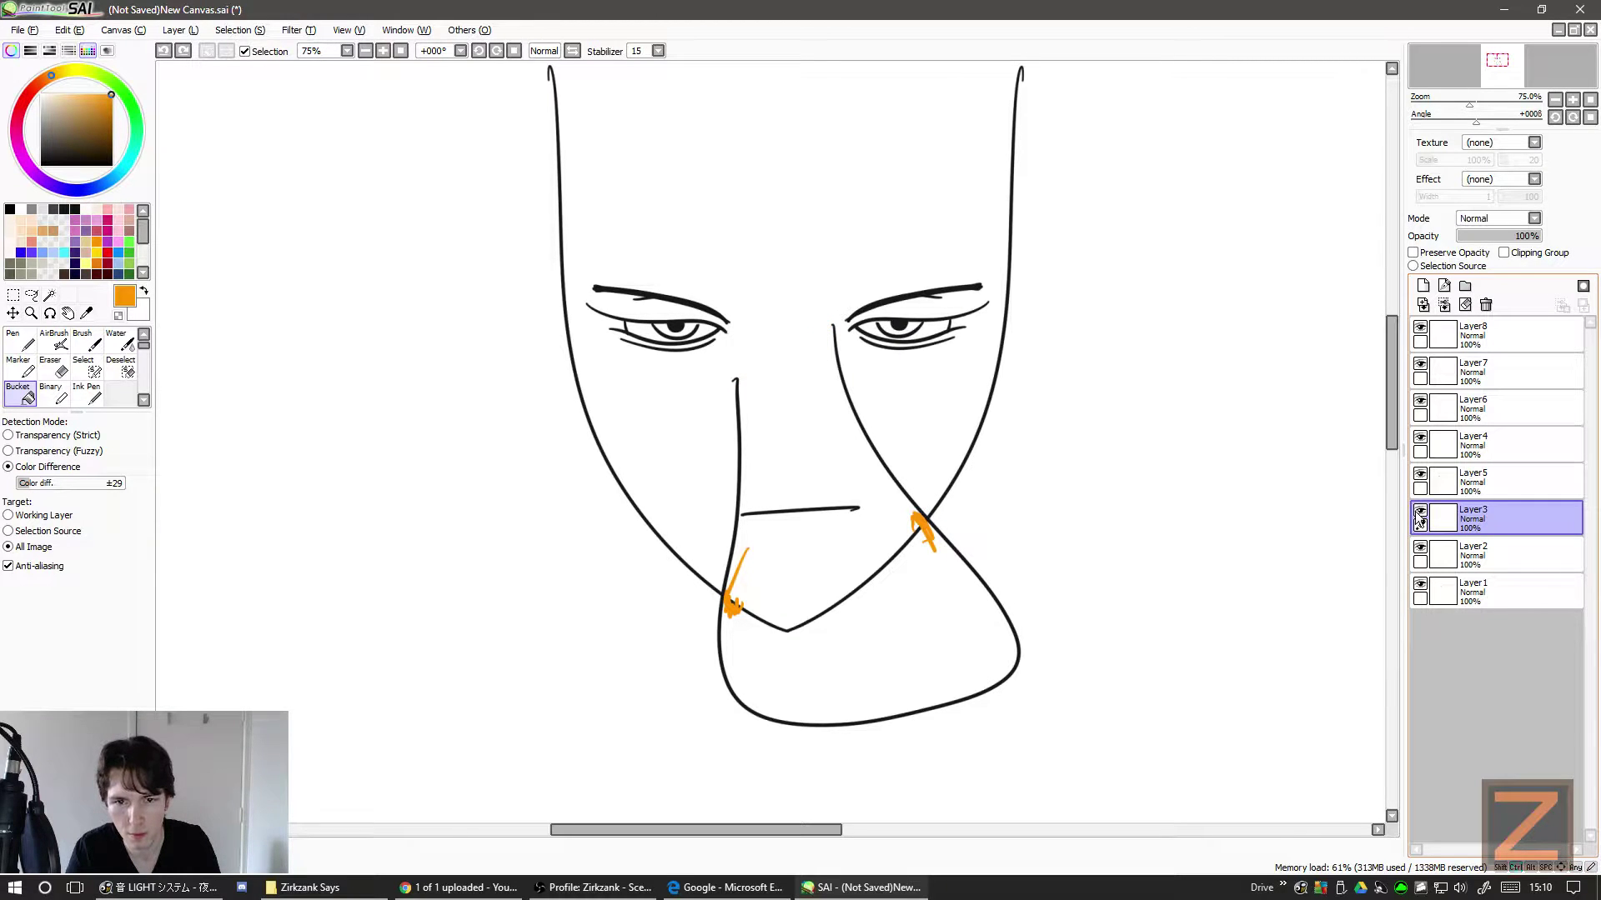
# - Check Layer8 by hiding and showing it, and draw an orange Ink Pen line on it across the loop's open top
pyautogui.click(1442, 334)
pyautogui.click(1420, 330)
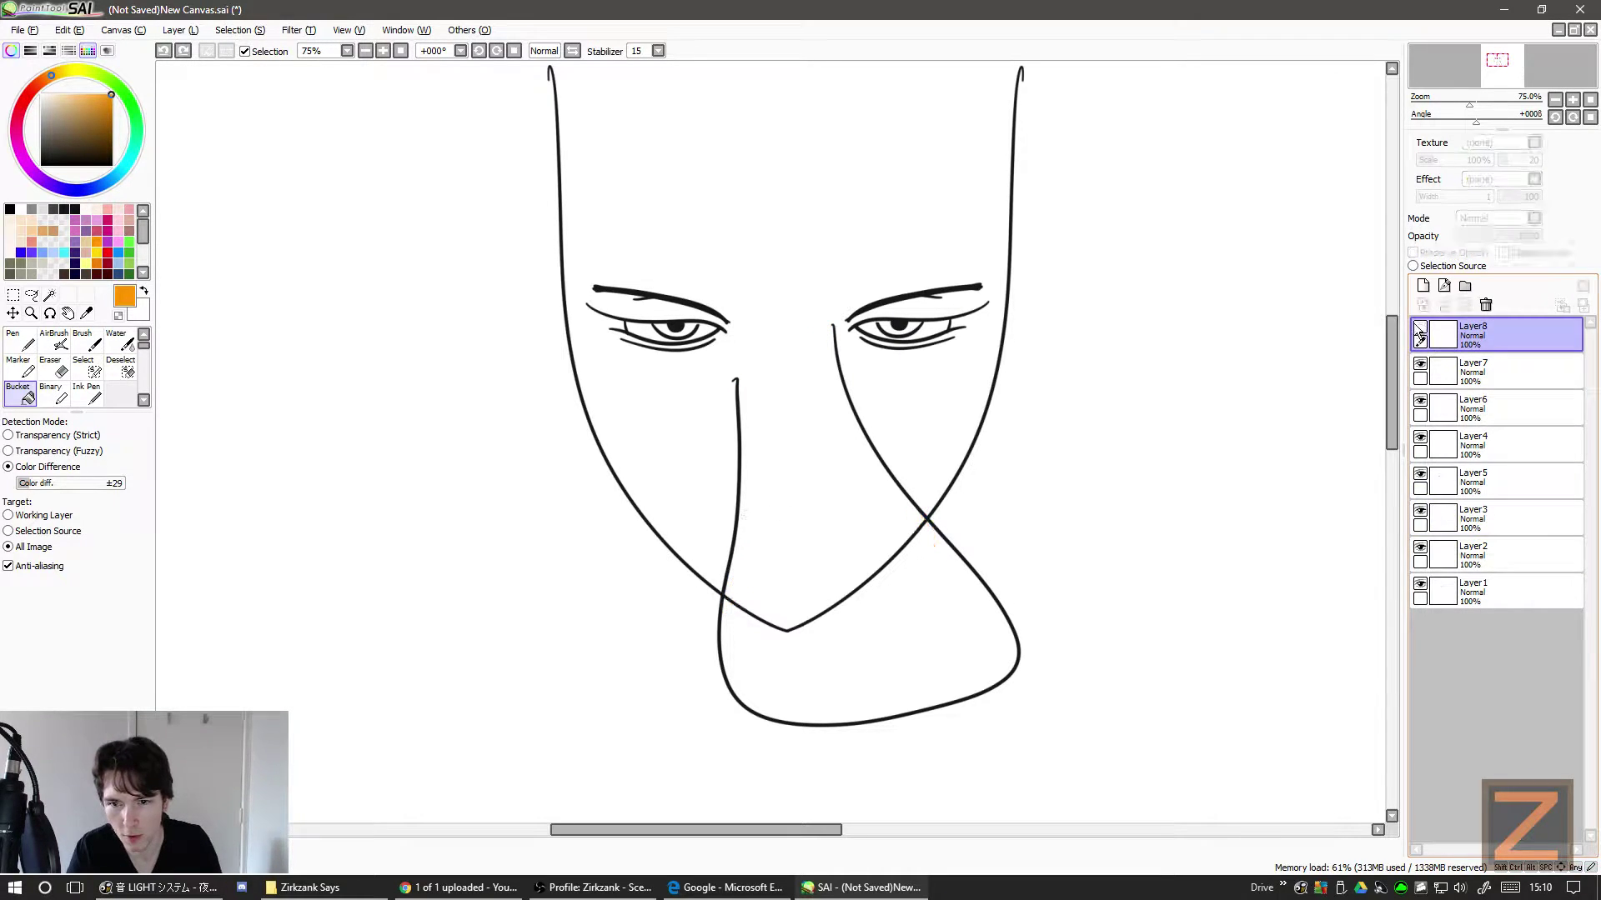
pyautogui.click(1419, 330)
pyautogui.click(1419, 331)
pyautogui.click(1420, 331)
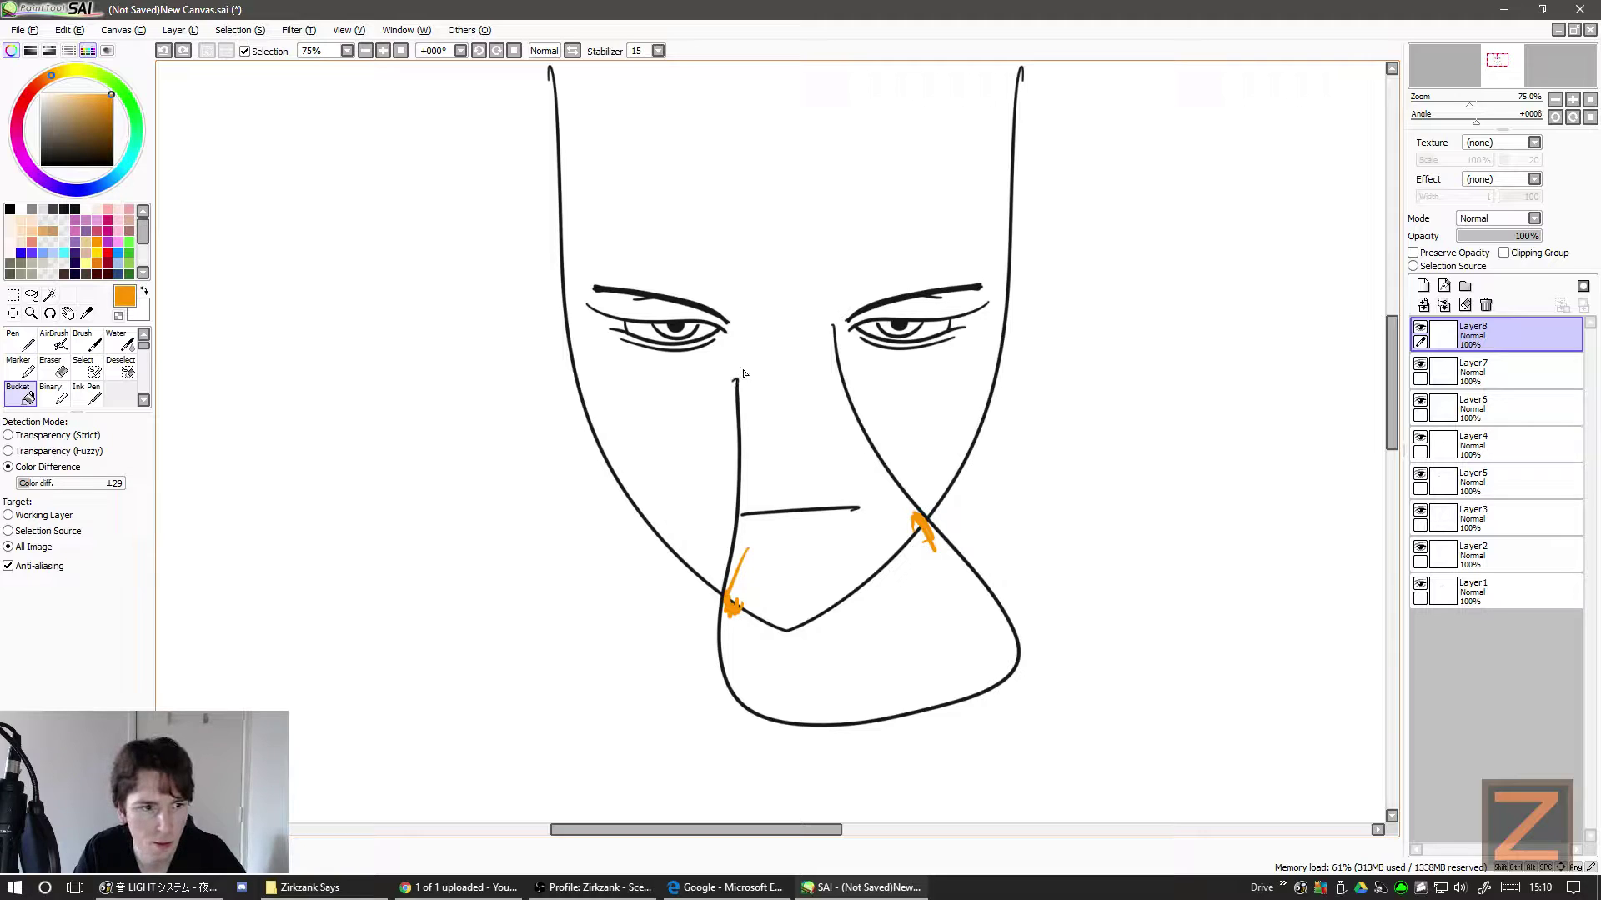
pyautogui.click(87, 393)
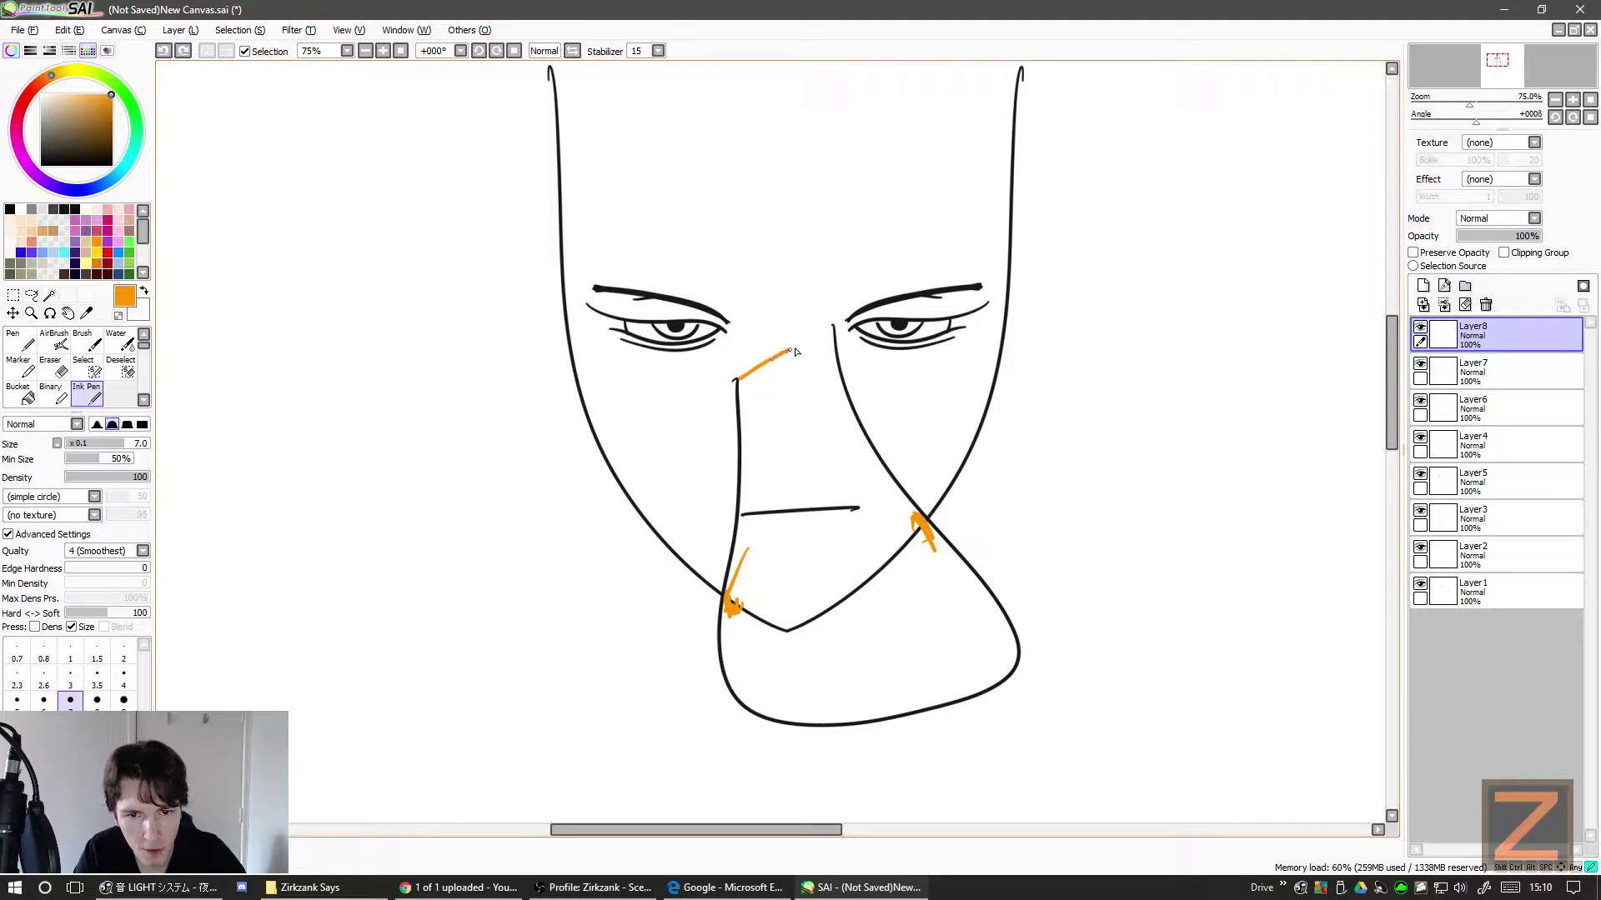
pyautogui.moveTo(829, 327); pyautogui.dragTo(832, 324)
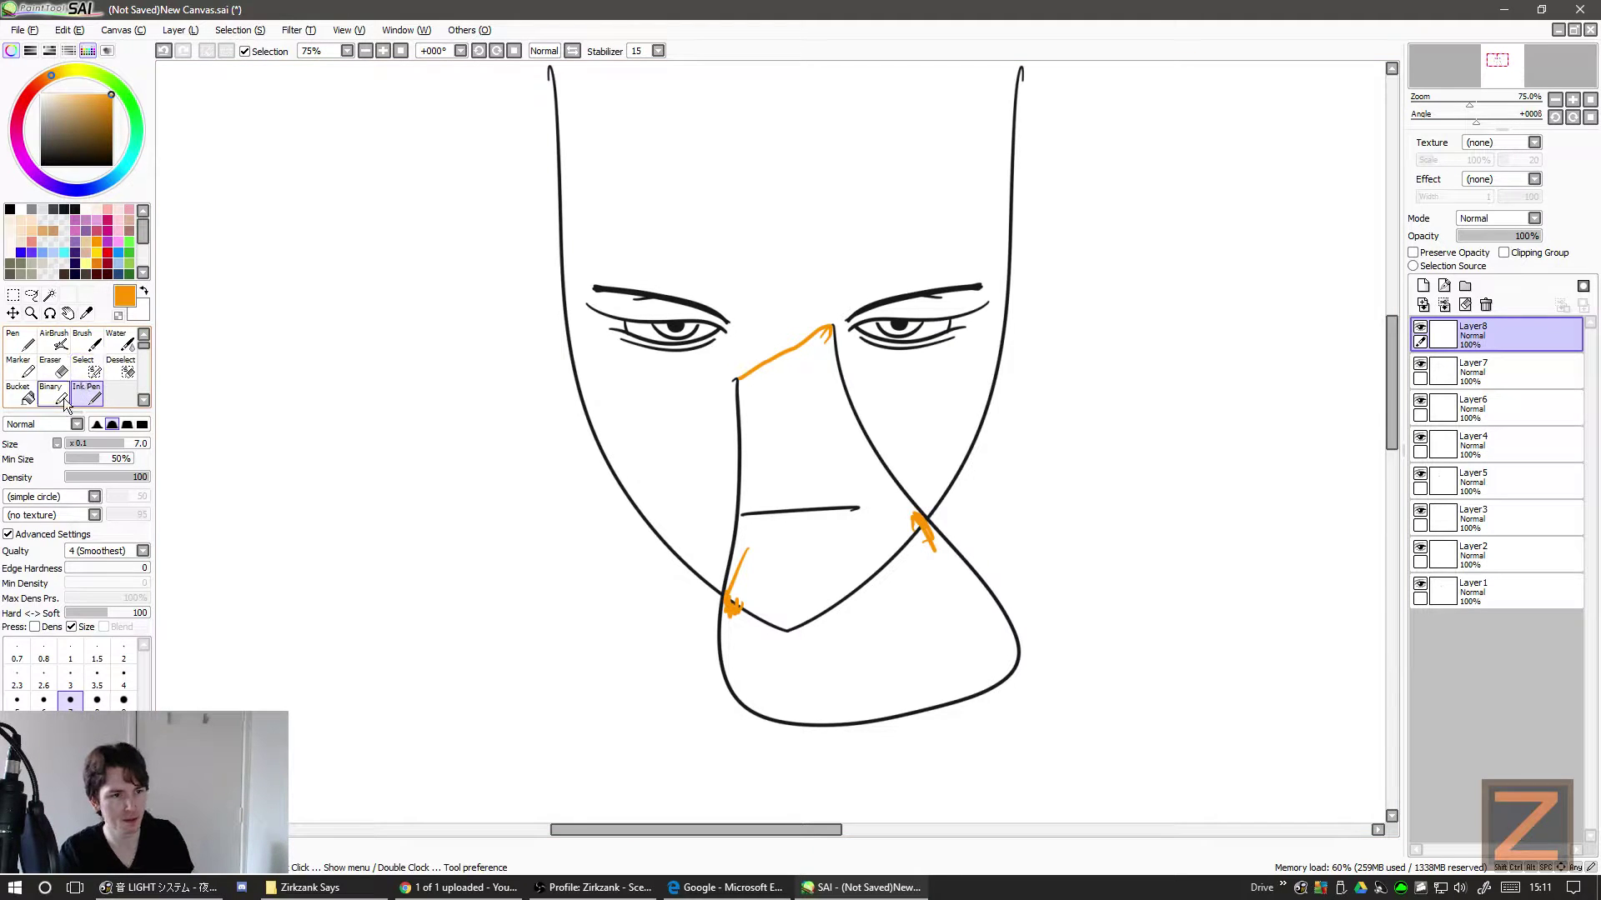
# - Fill the closed loop with orange on Layer8, both above and below the jaw line
pyautogui.click(18, 393)
pyautogui.click(804, 447)
pyautogui.click(908, 628)
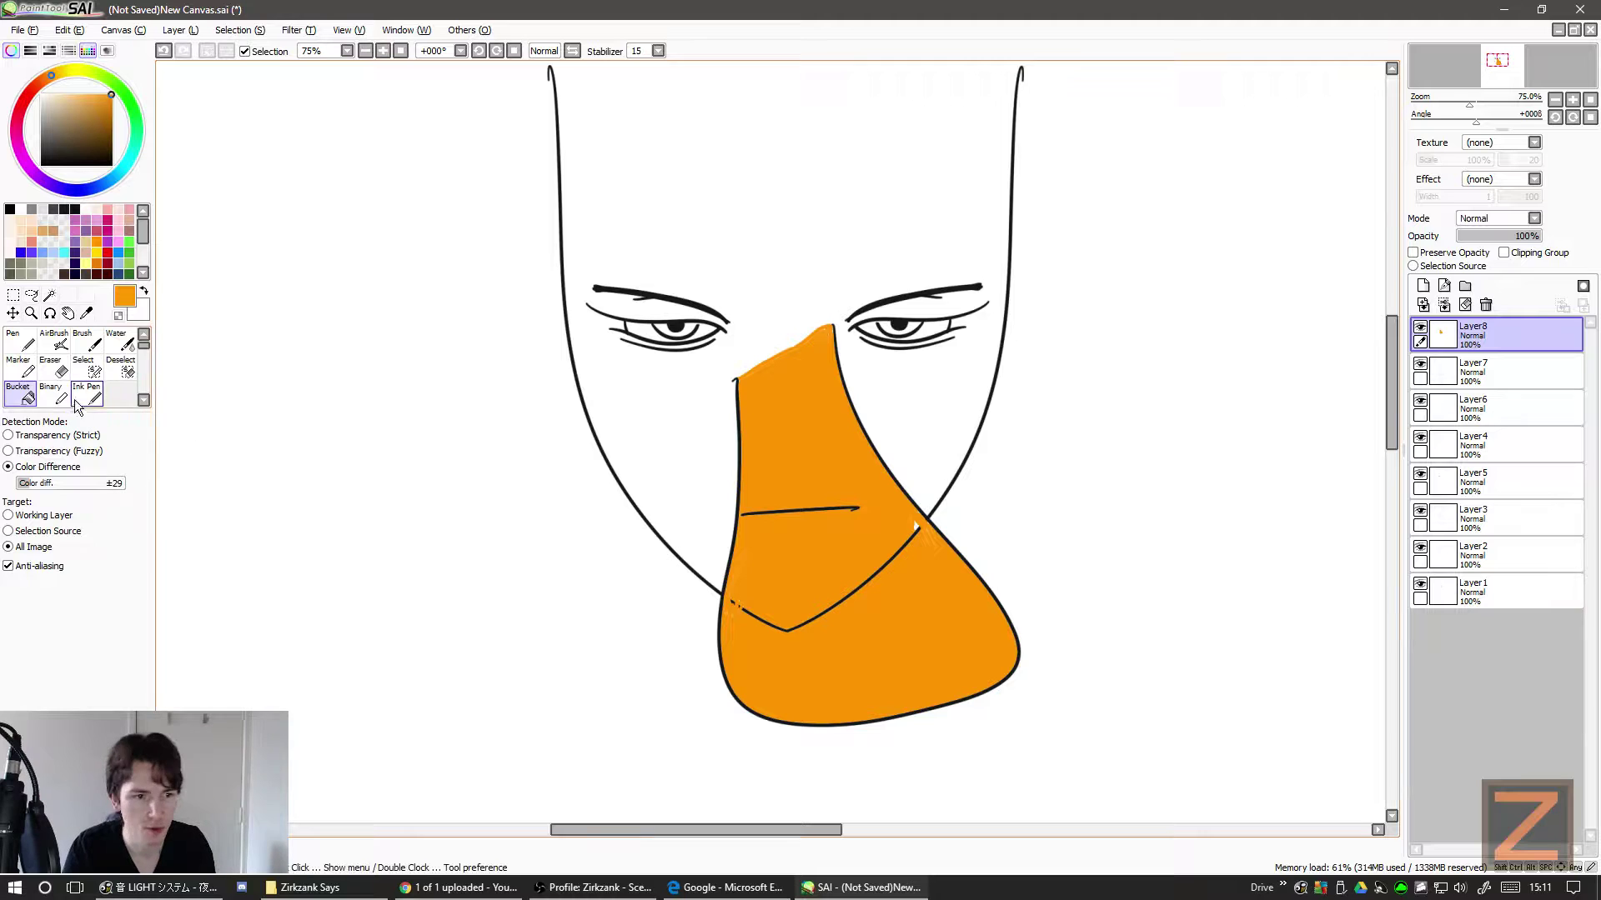
# - Paint orange over the mouth and jaw lines inside the loop using the Brush with 50% minimum size and density 100
pyautogui.click(86, 342)
pyautogui.moveTo(796, 641)
pyautogui.mouseDown()
pyautogui.moveTo(772, 590)
pyautogui.moveTo(755, 612)
pyautogui.mouseUp()
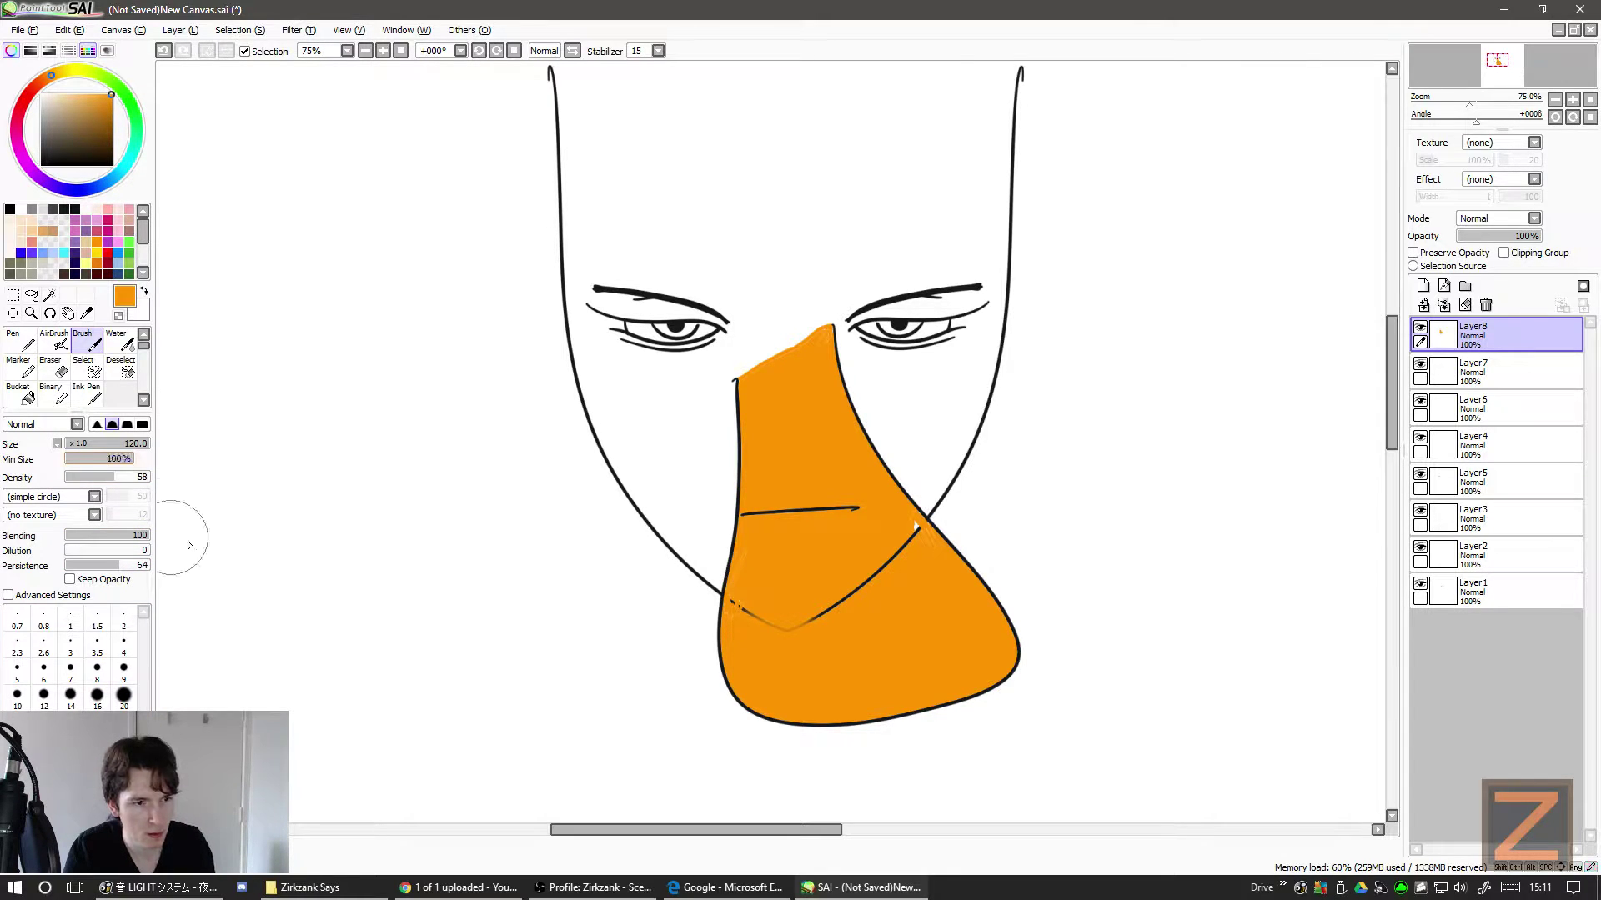
pyautogui.click(101, 458)
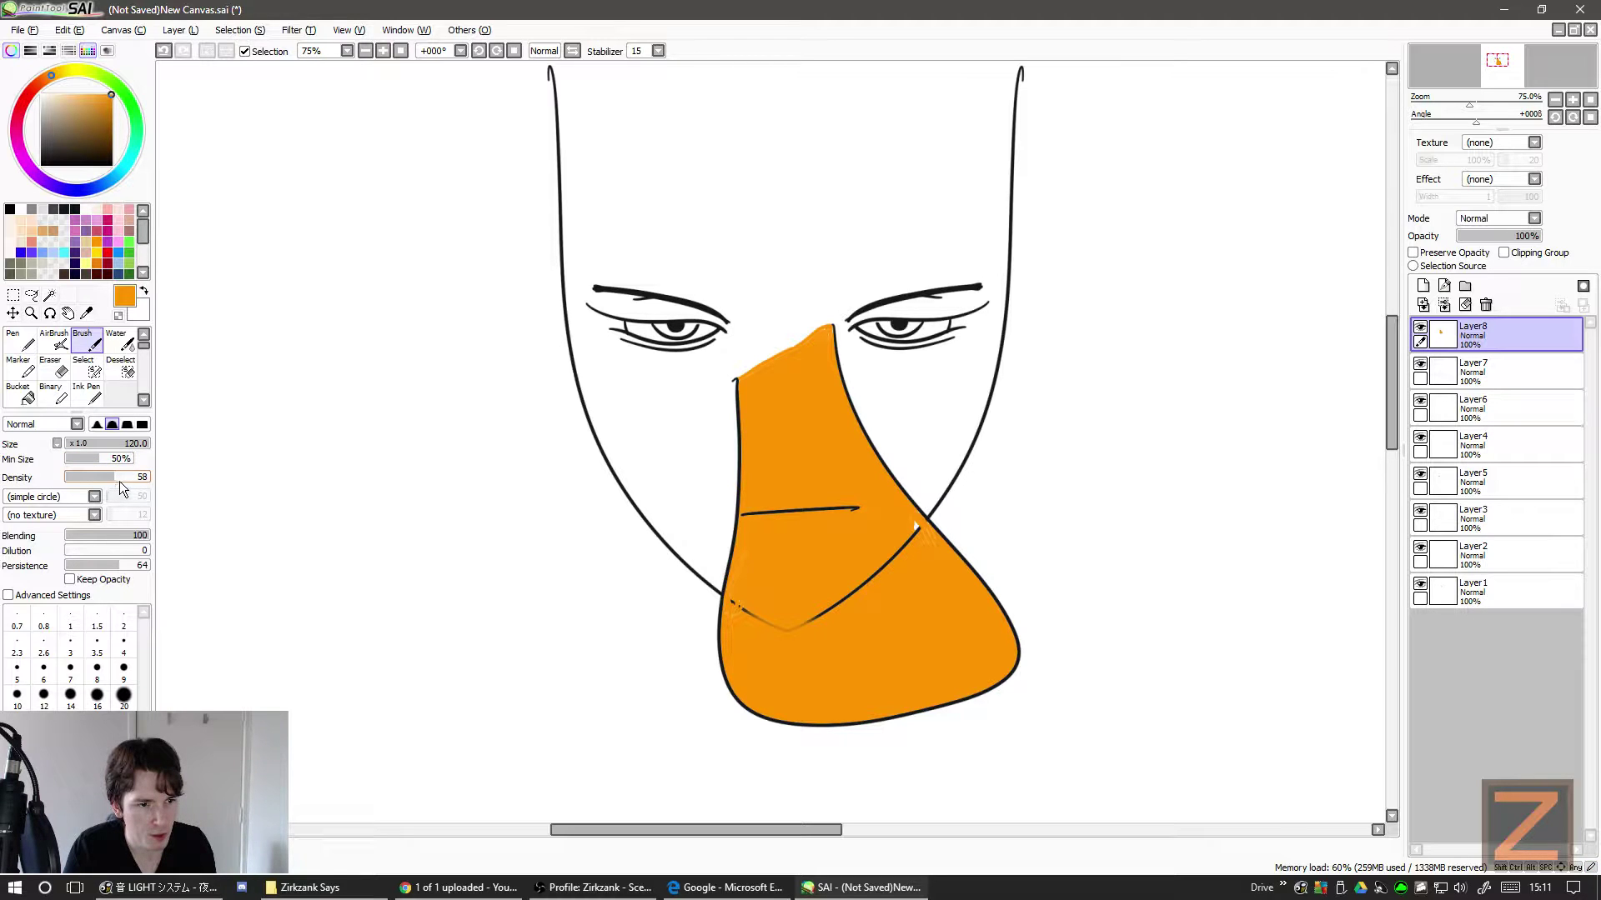
pyautogui.moveTo(118, 482); pyautogui.dragTo(200, 479)
pyautogui.moveTo(467, 450)
pyautogui.mouseDown()
pyautogui.moveTo(447, 500)
pyautogui.moveTo(455, 542)
pyautogui.mouseUp()
pyautogui.hotkey('ctrl', 'z')
pyautogui.moveTo(804, 472)
pyautogui.mouseDown()
pyautogui.moveTo(833, 547)
pyautogui.moveTo(876, 576)
pyautogui.moveTo(875, 552)
pyautogui.moveTo(901, 557)
pyautogui.moveTo(892, 543)
pyautogui.moveTo(825, 628)
pyautogui.moveTo(784, 621)
pyautogui.moveTo(768, 603)
pyautogui.moveTo(781, 426)
pyautogui.moveTo(884, 605)
pyautogui.moveTo(915, 568)
pyautogui.moveTo(898, 539)
pyautogui.moveTo(939, 583)
pyautogui.mouseUp()
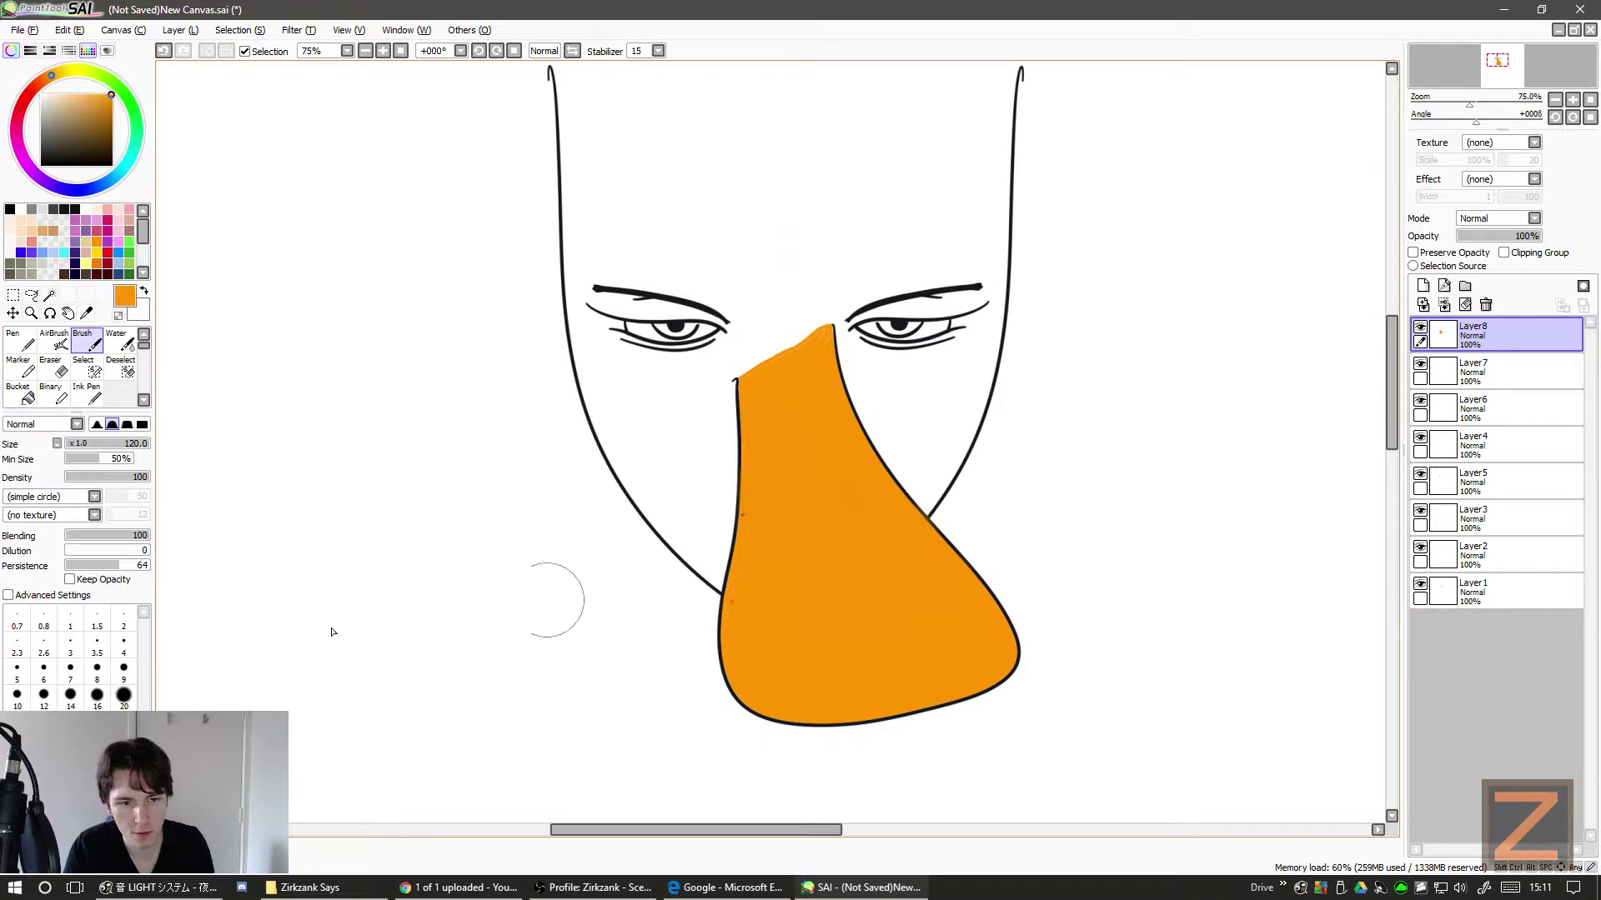
# - Reduce the brush size to 35 and cover the leftover dark specks along the loop's left edge with orange
pyautogui.scroll(4, 754, 591)
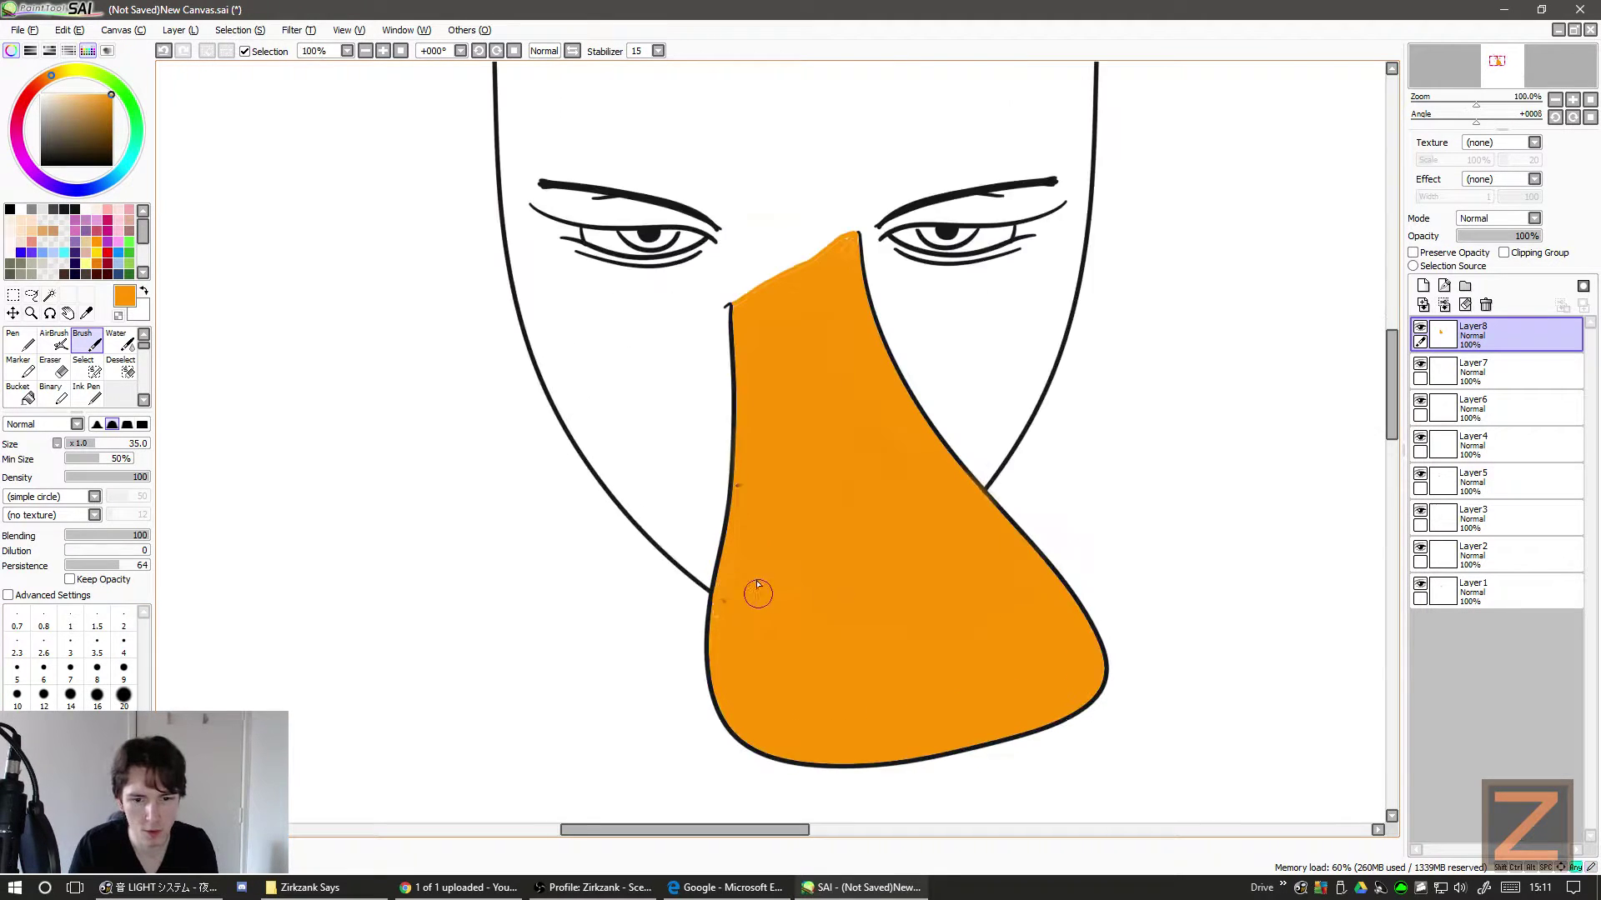
pyautogui.moveTo(746, 613)
pyautogui.mouseDown()
pyautogui.moveTo(721, 596)
pyautogui.moveTo(711, 626)
pyautogui.moveTo(736, 578)
pyautogui.mouseUp()
pyautogui.moveTo(781, 384)
pyautogui.mouseDown()
pyautogui.moveTo(761, 345)
pyautogui.moveTo(763, 400)
pyautogui.mouseUp()
# - Undo the last touch-up stroke along the loop's edge near the jaw crossing and set the brush size to 14
pyautogui.press('End')
pyautogui.press('End')
pyautogui.press('End')
pyautogui.press('End')
pyautogui.press('End')
pyautogui.press('End')
pyautogui.press('End')
pyautogui.press('End')
pyautogui.press('End')
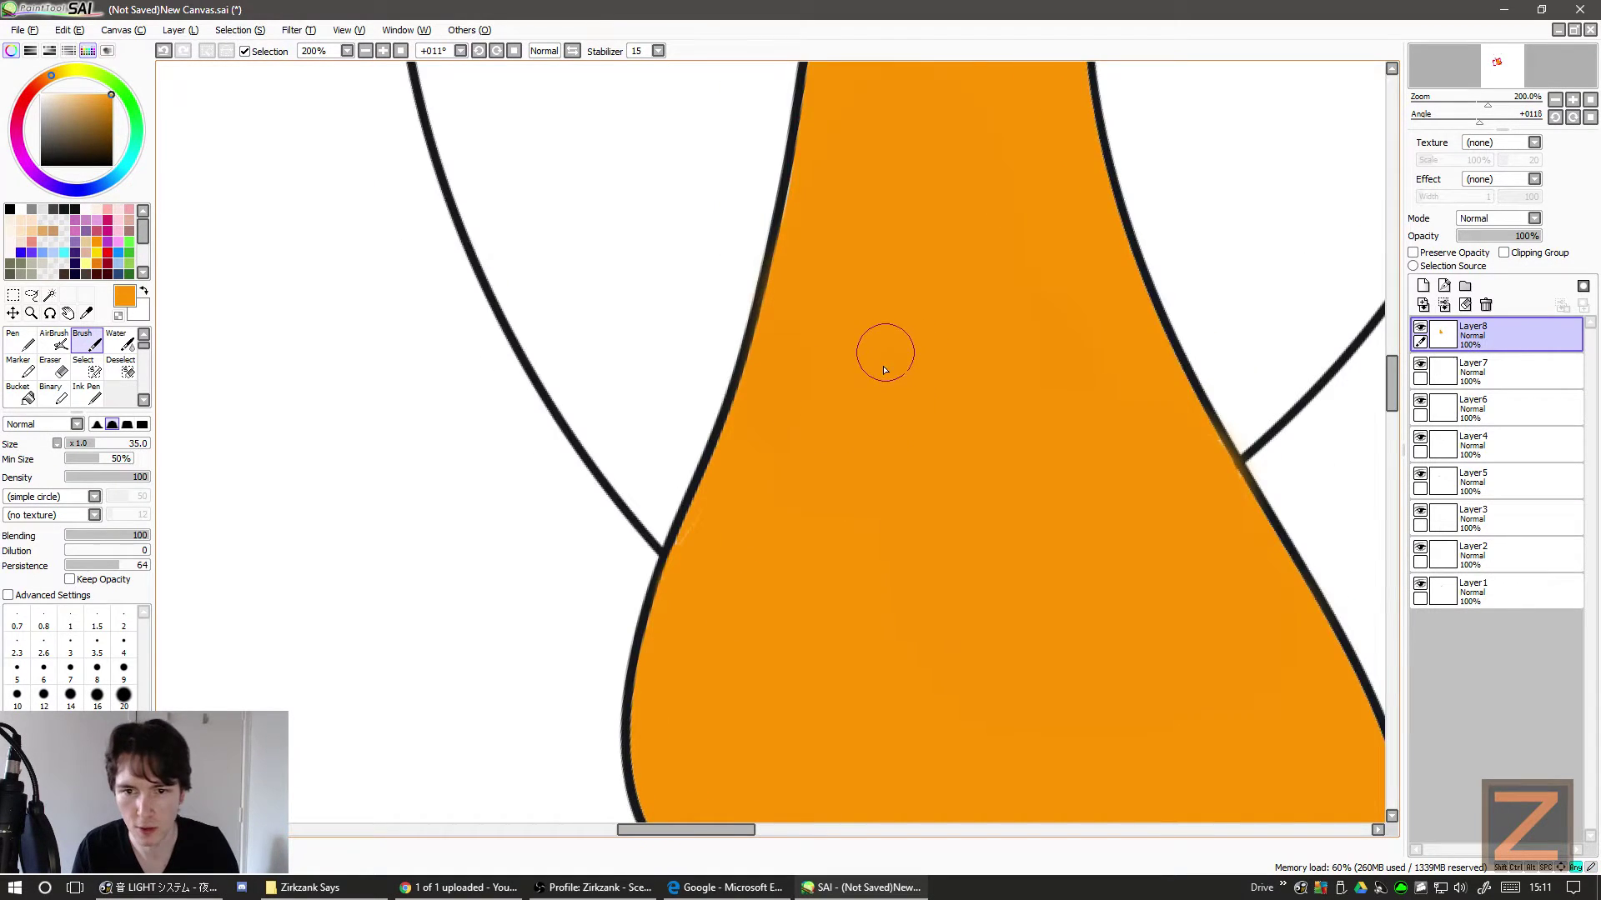
pyautogui.press('End')
pyautogui.press('End')
pyautogui.press('End')
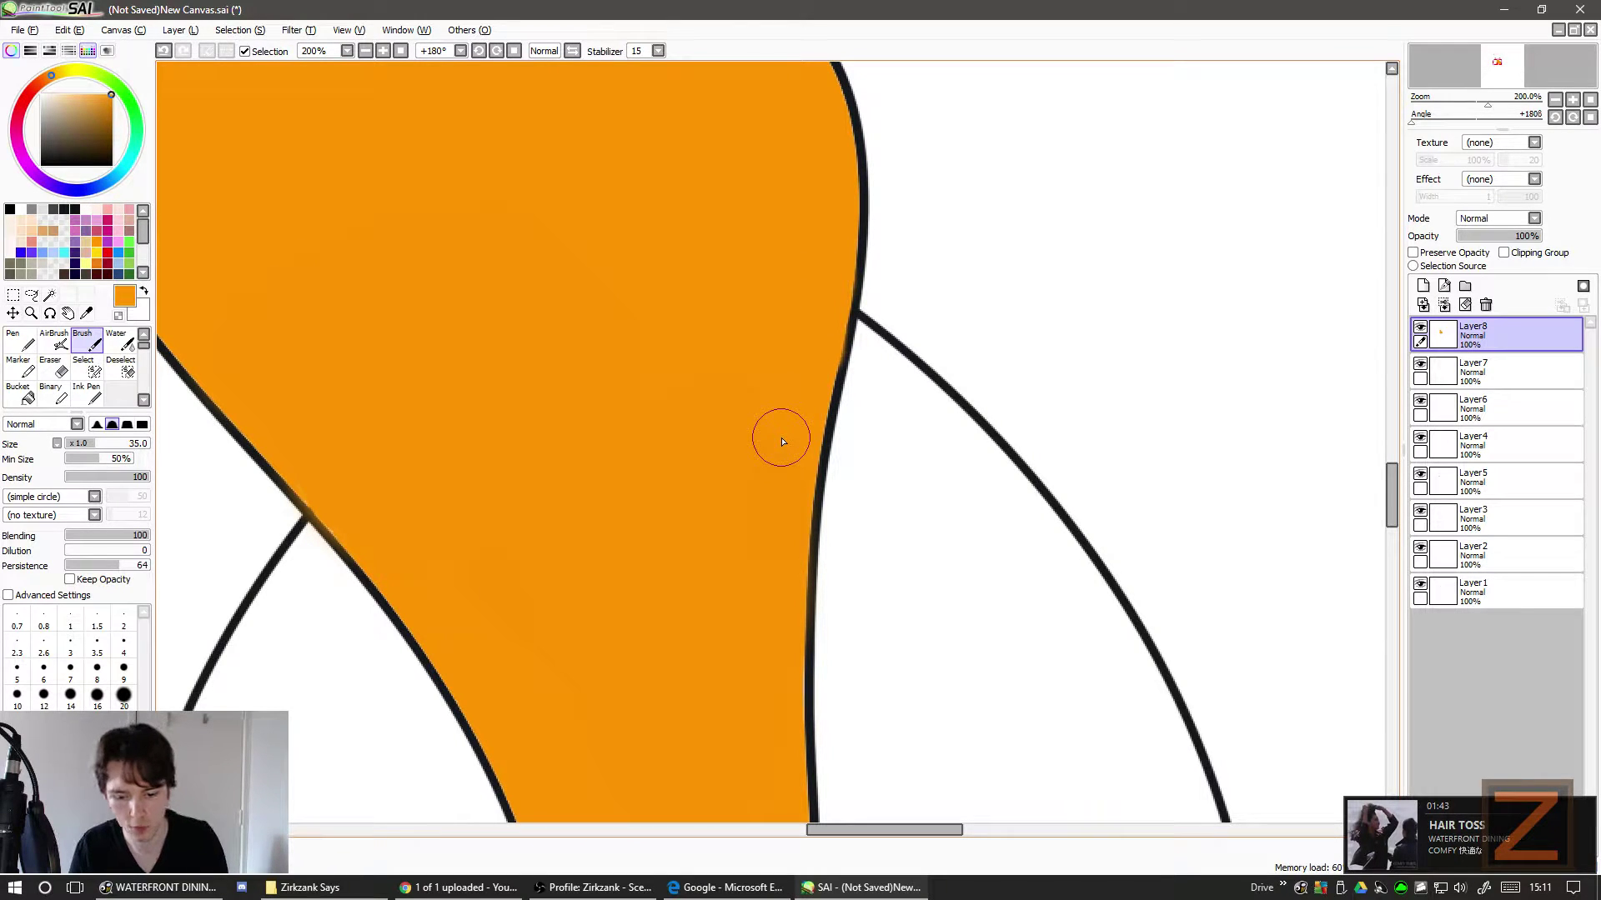
pyautogui.hotkey('ctrl', 'z')
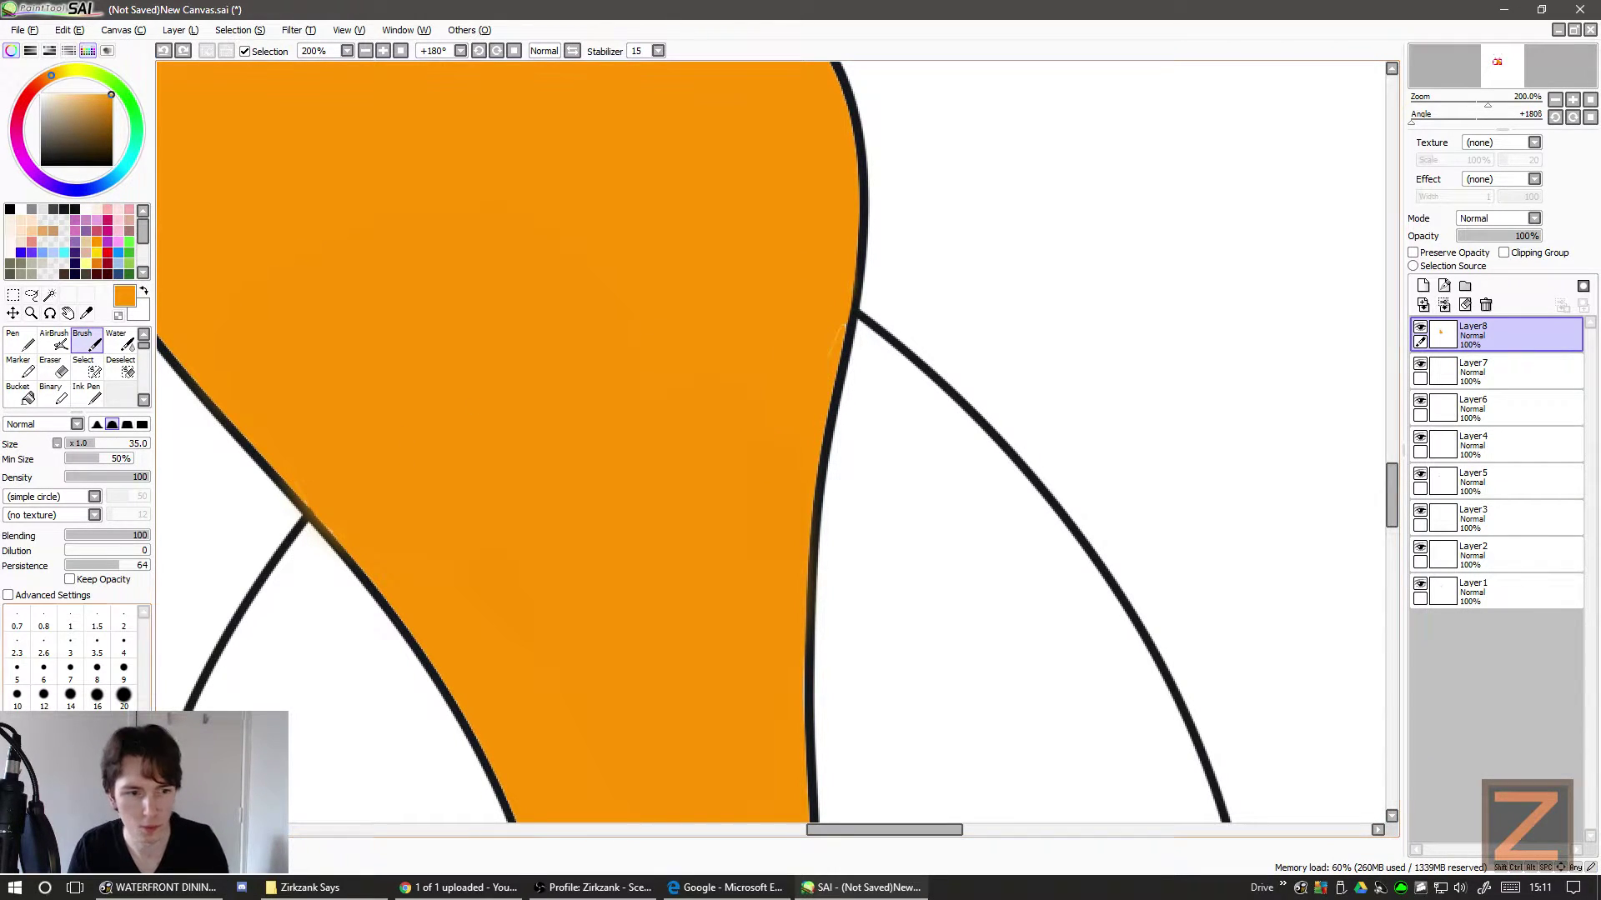
pyautogui.click(70, 695)
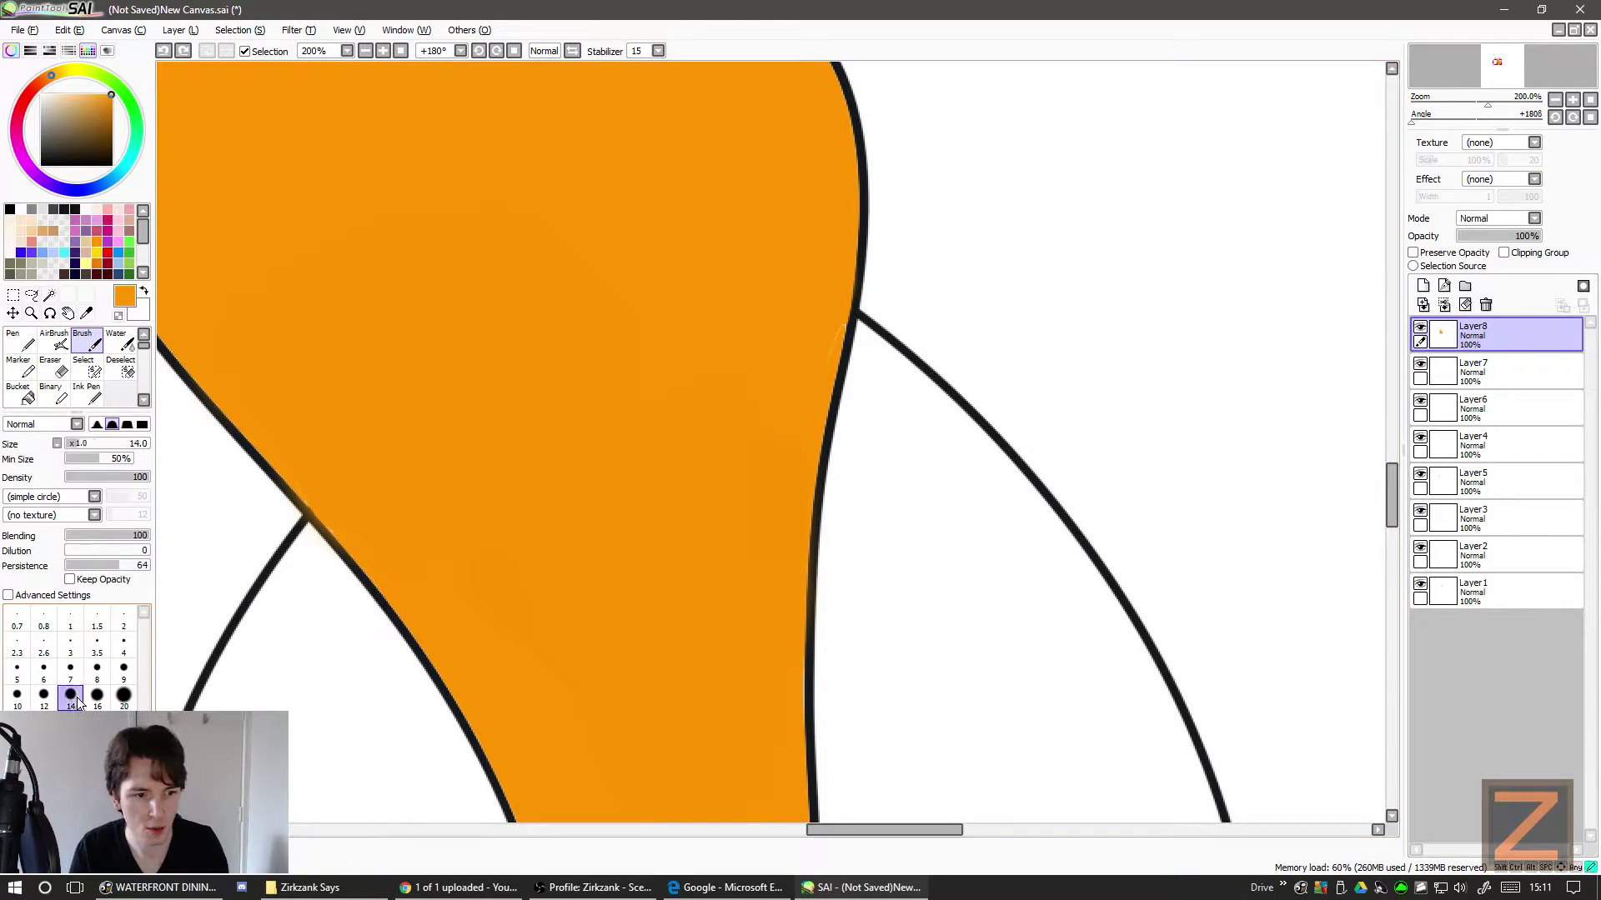
# - Paint over the small light gaps in the orange nose fill along its side outlines on Layer8
pyautogui.click(828, 327)
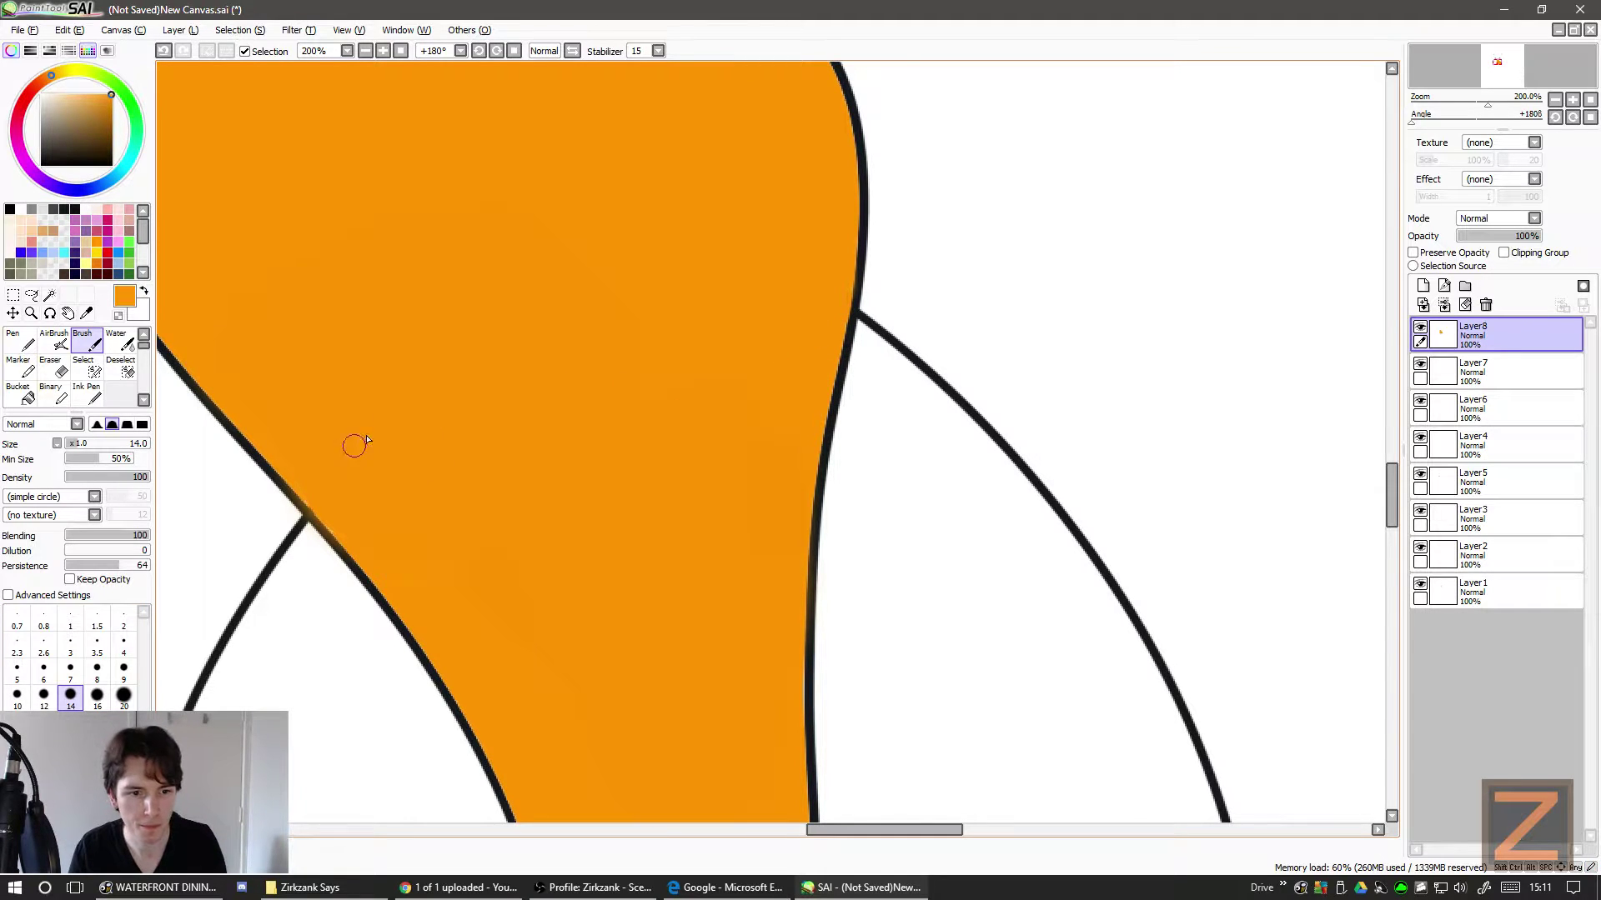
pyautogui.press('Delete')
pyautogui.press('Delete')
pyautogui.press('Delete')
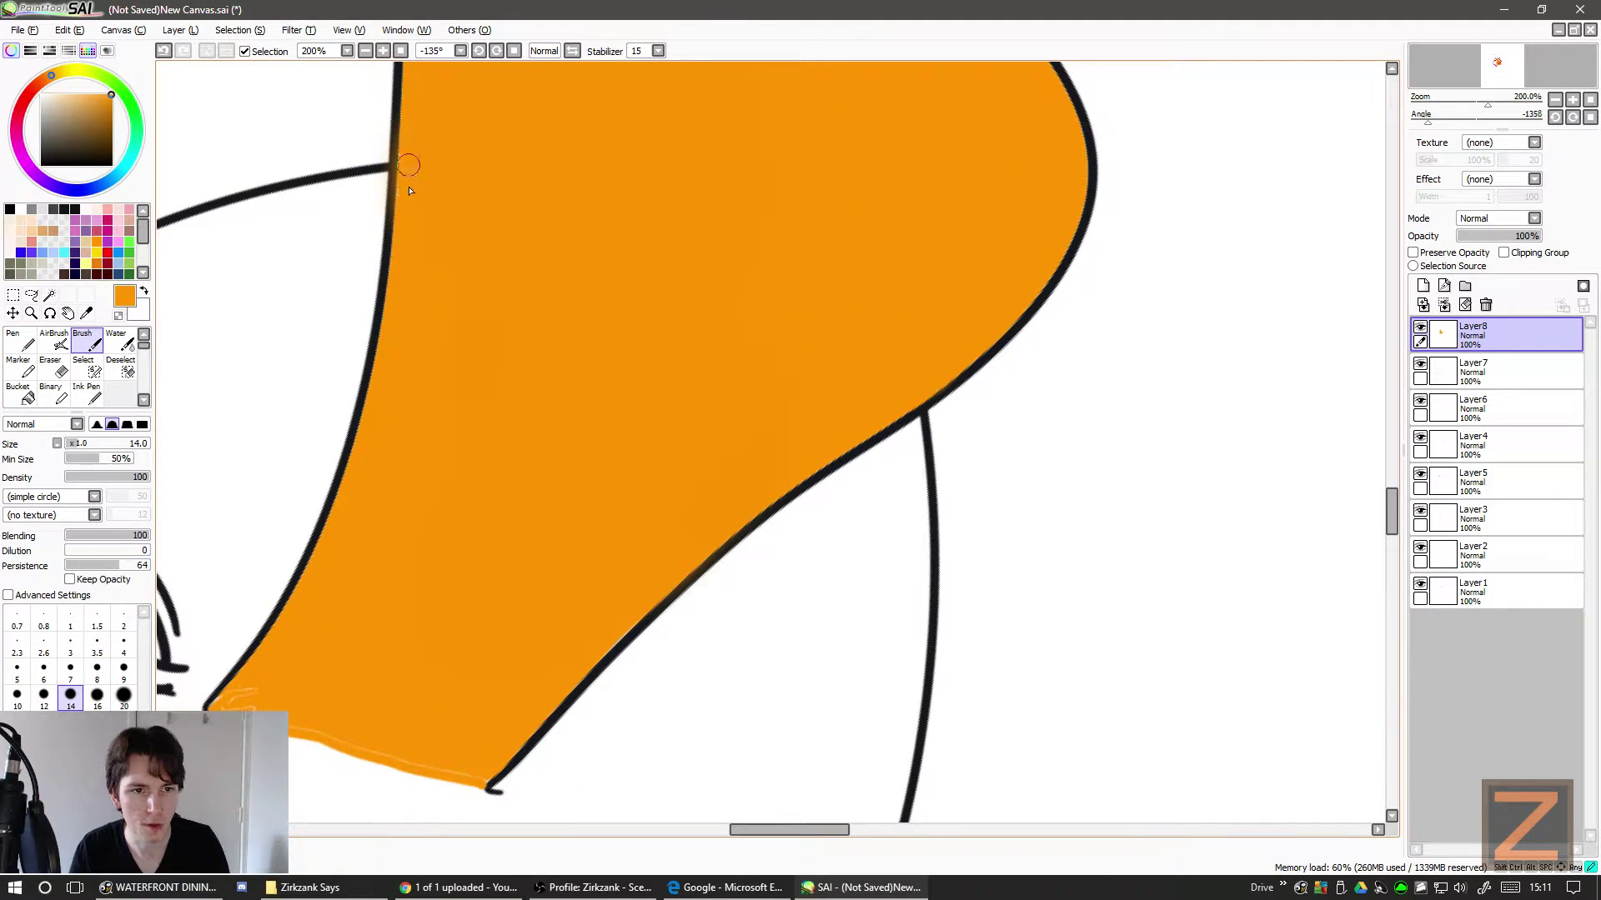
pyautogui.scroll(5, 419, 304)
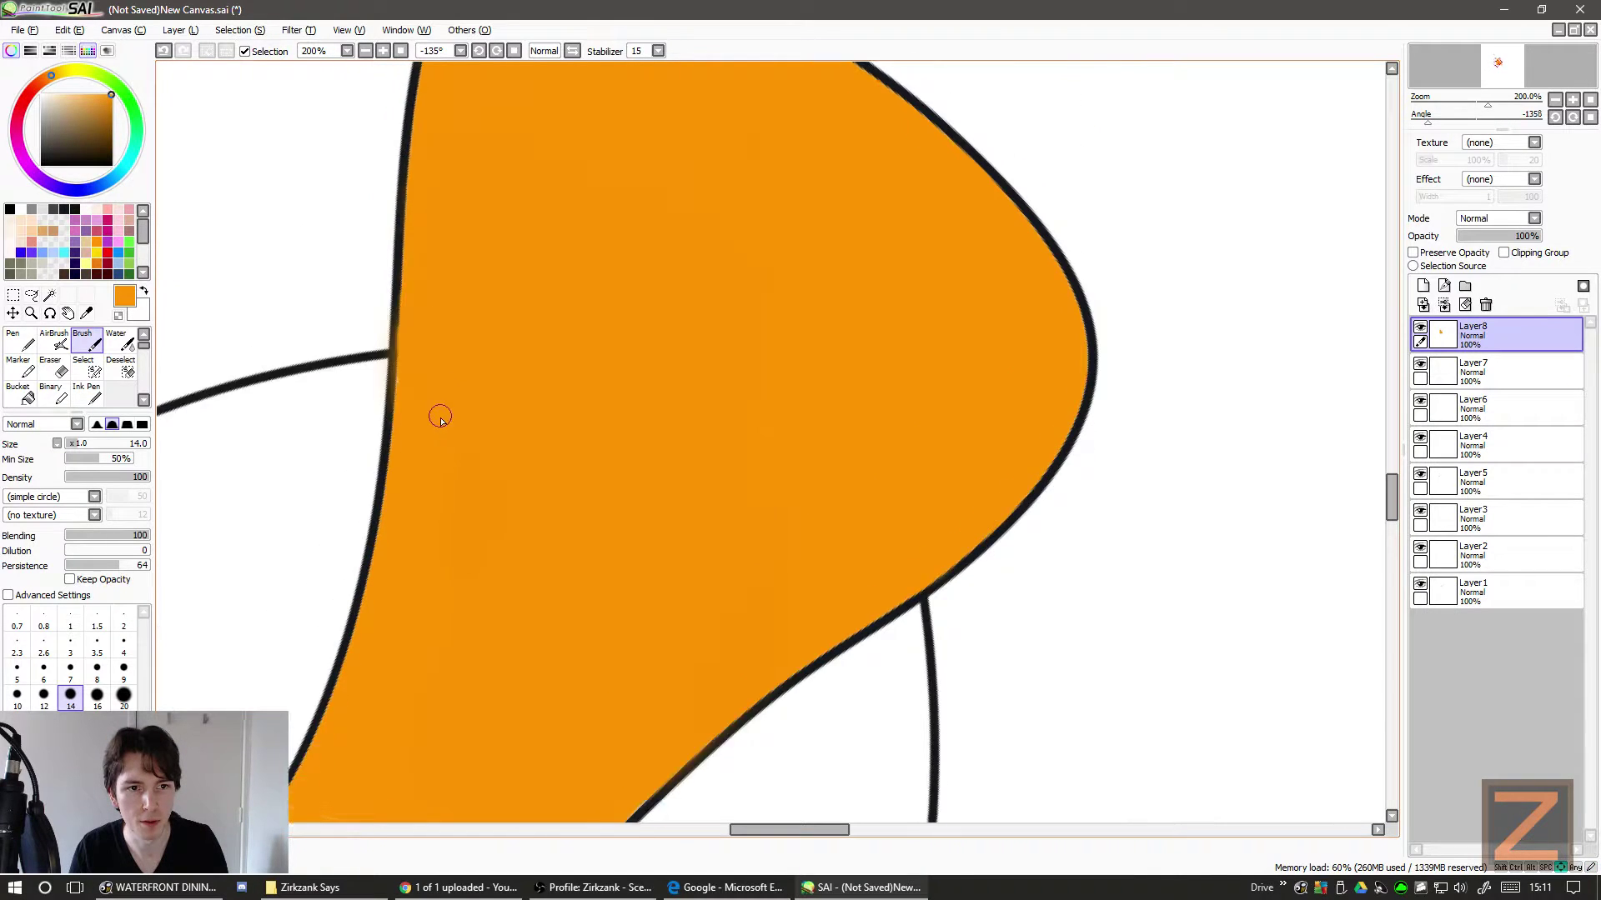
pyautogui.moveTo(503, 412)
pyautogui.mouseDown()
pyautogui.moveTo(987, 393)
pyautogui.moveTo(875, 400)
pyautogui.moveTo(871, 417)
pyautogui.mouseUp()
pyautogui.press('Home')
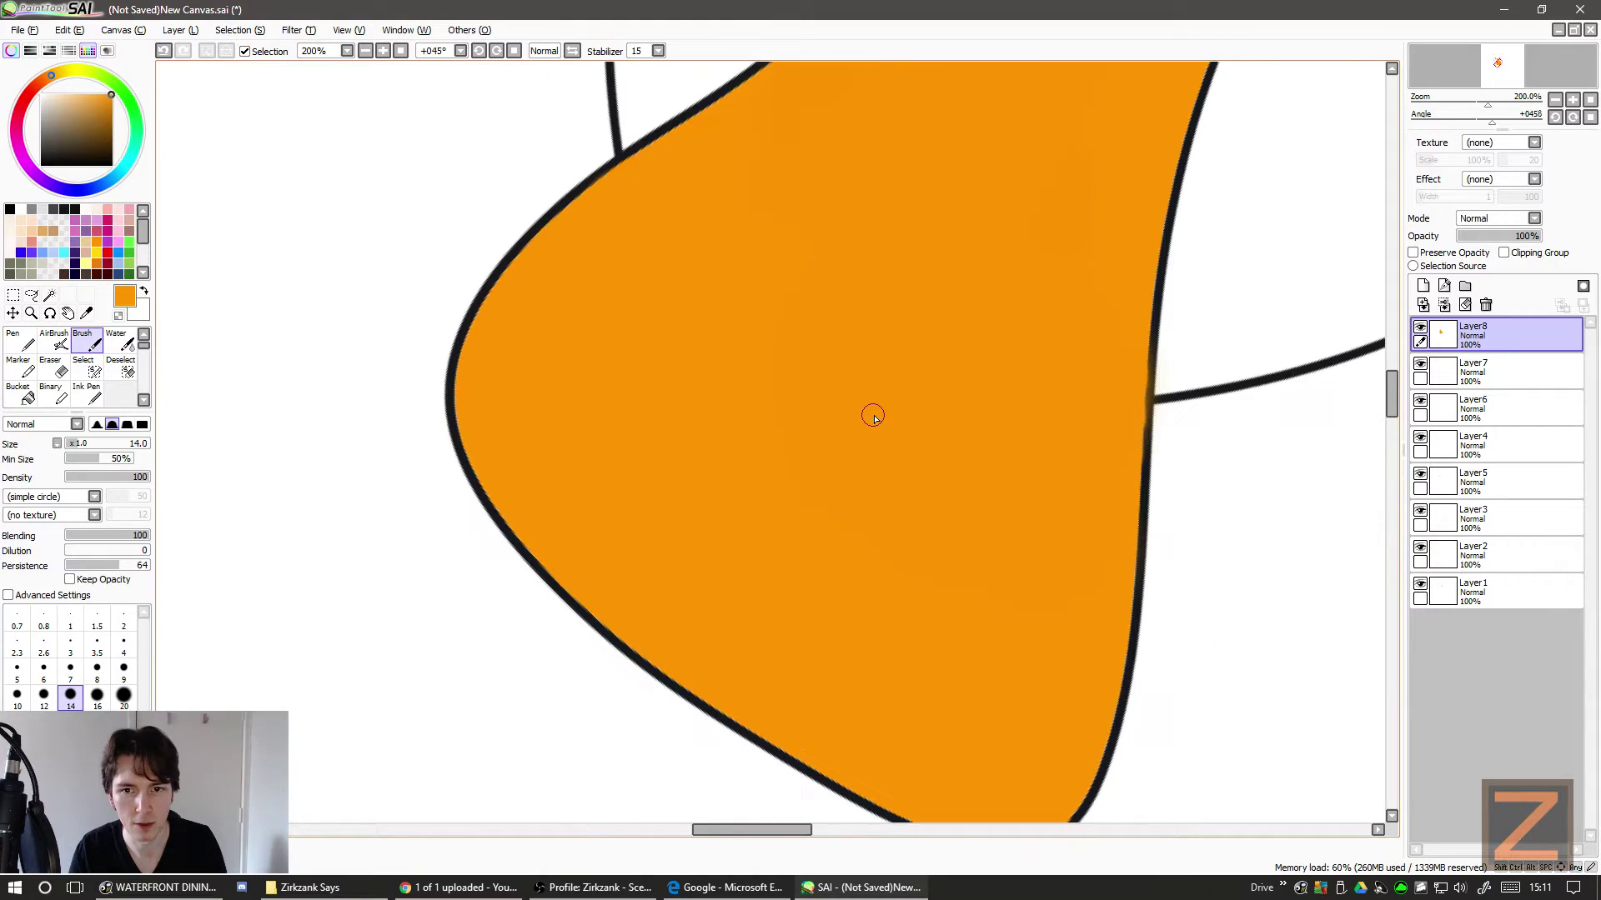
# - Fill the light streaks just inside the upper edge of the nose with orange using the size 14 brush
pyautogui.press('pagedown')
pyautogui.press('End')
pyautogui.press('End')
pyautogui.press('End')
pyautogui.press('pageup')
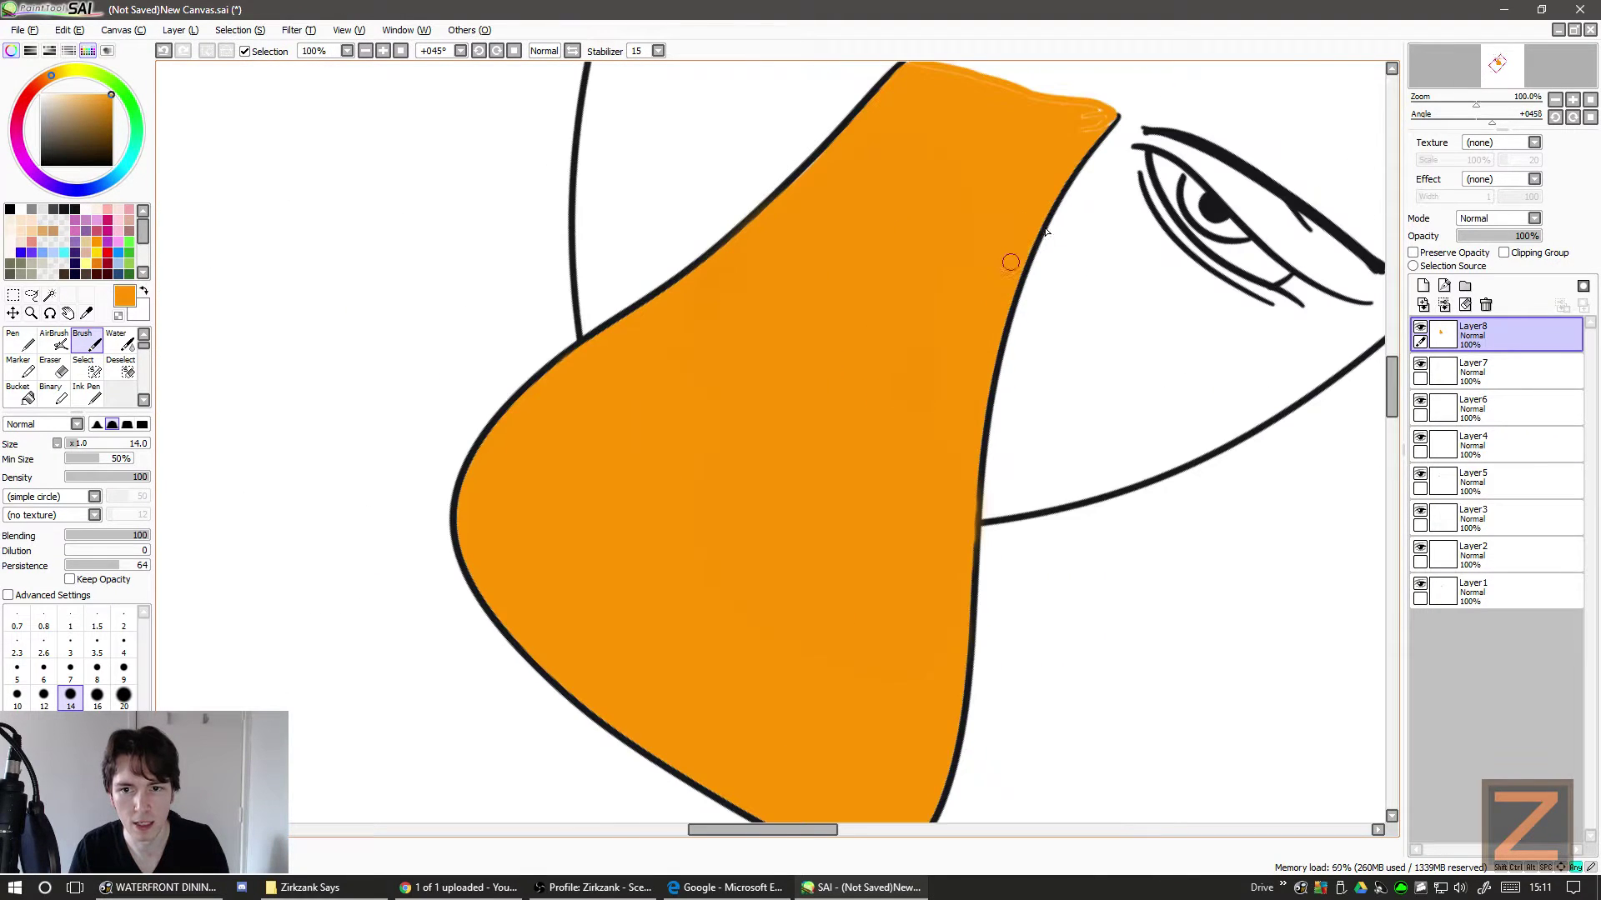
pyautogui.moveTo(1055, 175)
pyautogui.mouseDown()
pyautogui.moveTo(1024, 197)
pyautogui.moveTo(770, 250)
pyautogui.moveTo(854, 283)
pyautogui.moveTo(923, 230)
pyautogui.moveTo(898, 308)
pyautogui.moveTo(955, 265)
pyautogui.moveTo(889, 334)
pyautogui.moveTo(902, 298)
pyautogui.moveTo(951, 264)
pyautogui.moveTo(938, 322)
pyautogui.moveTo(990, 279)
pyautogui.moveTo(889, 312)
pyautogui.moveTo(869, 261)
pyautogui.moveTo(841, 259)
pyautogui.moveTo(941, 255)
pyautogui.moveTo(839, 227)
pyautogui.moveTo(735, 311)
pyautogui.mouseUp()
pyautogui.scroll(5, 897, 310)
pyautogui.hscroll(-5, 735, 312)
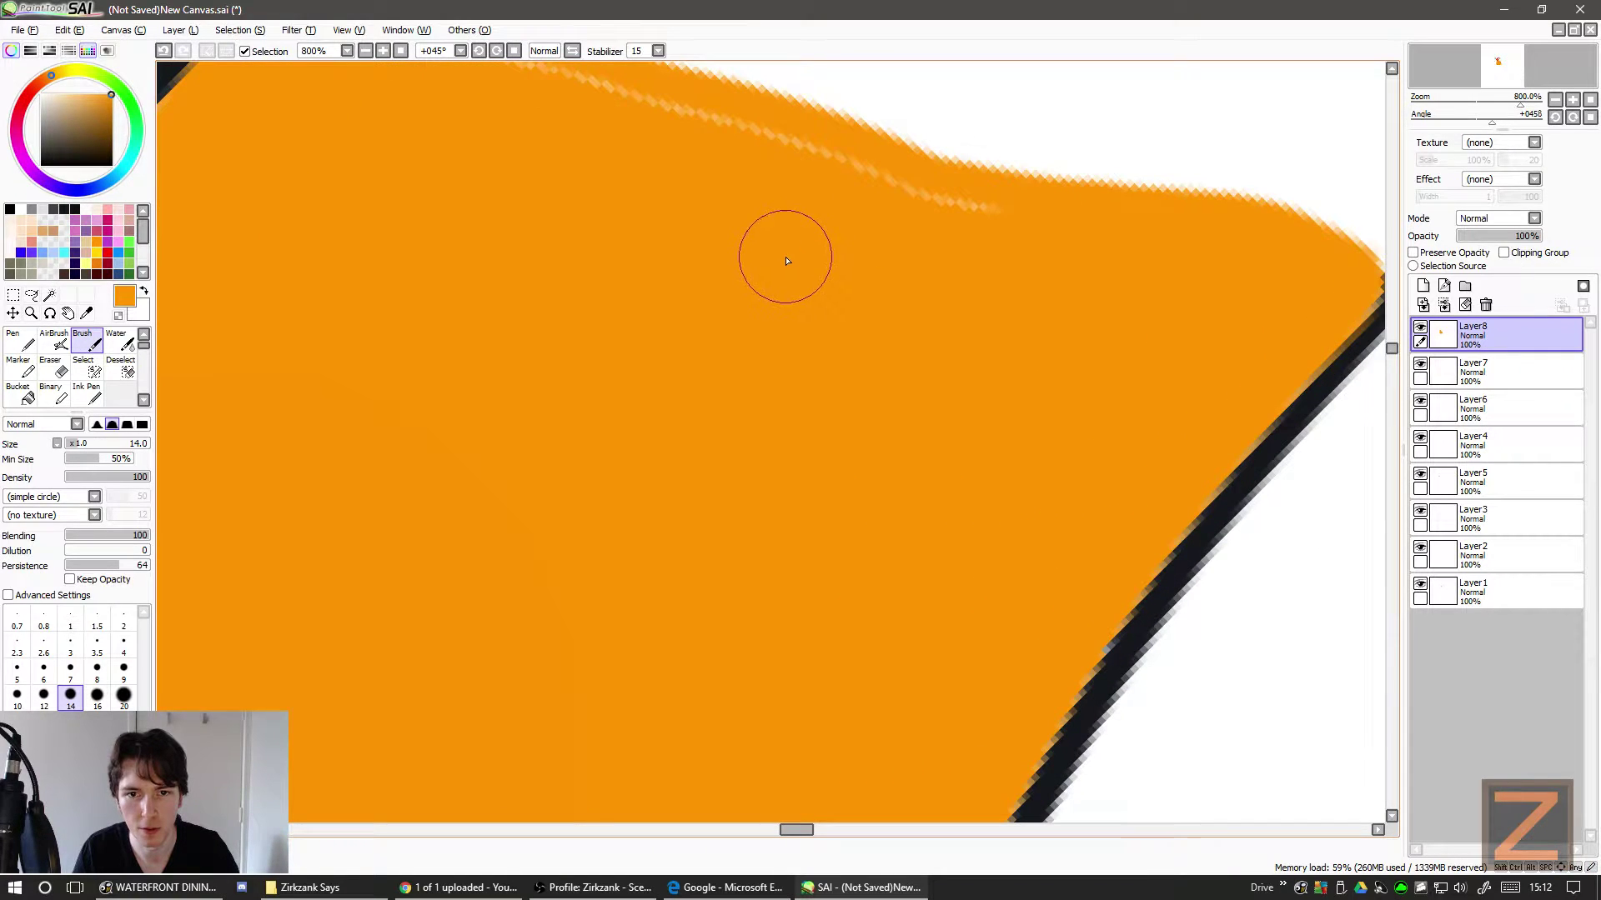
pyautogui.hscroll(2, 786, 258)
pyautogui.scroll(3, 784, 263)
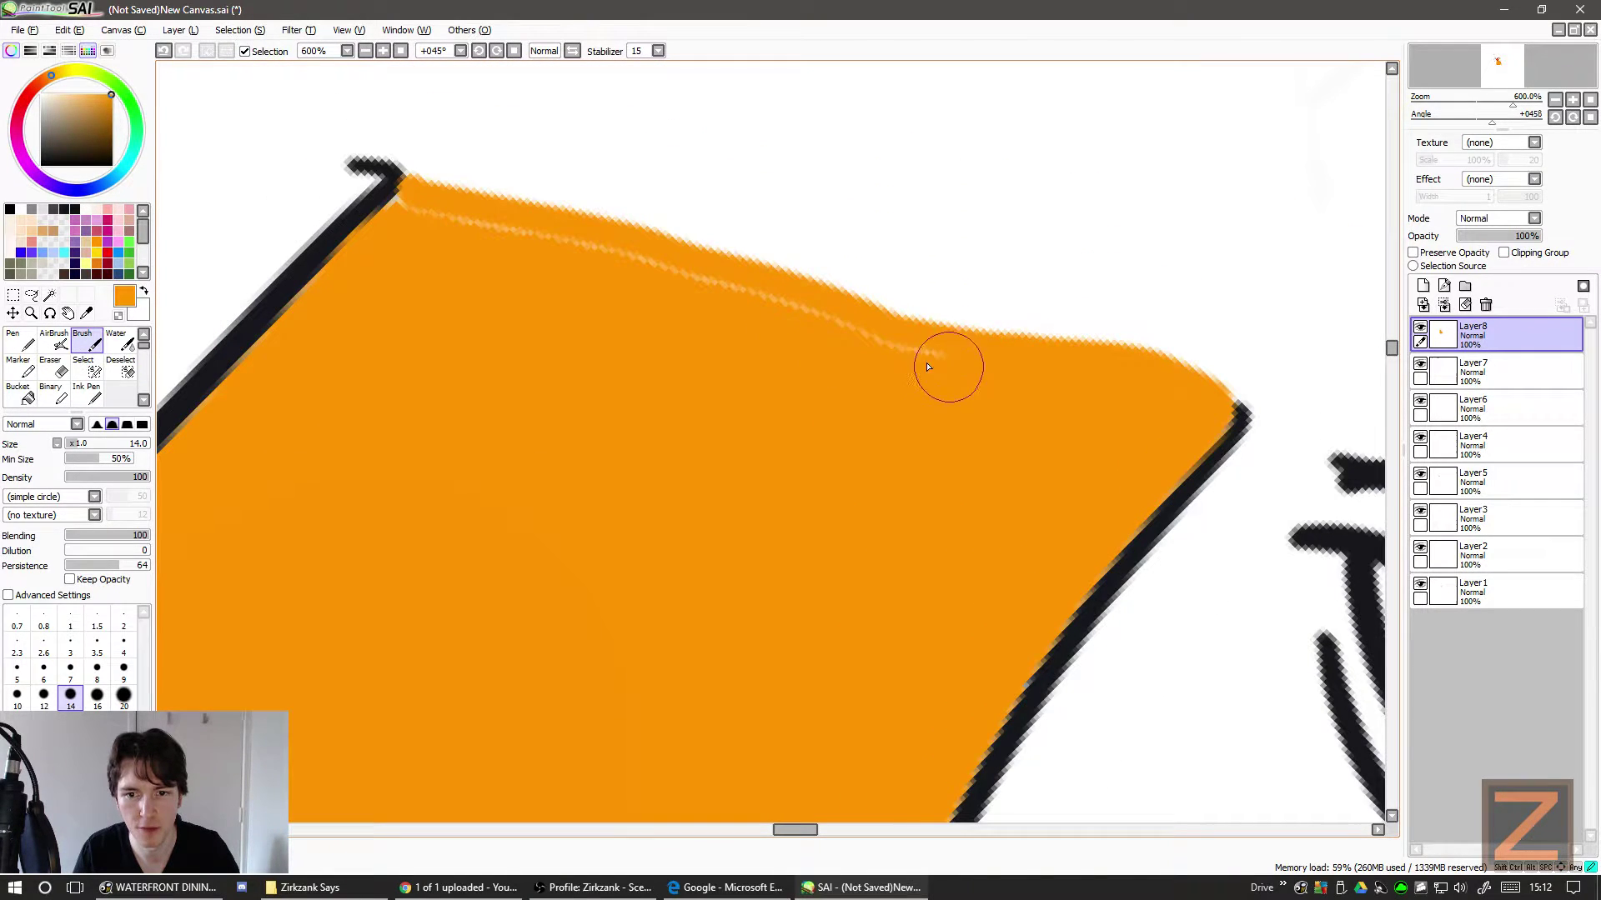
pyautogui.moveTo(821, 347)
pyautogui.mouseDown()
pyautogui.moveTo(610, 283)
pyautogui.moveTo(653, 297)
pyautogui.moveTo(514, 235)
pyautogui.moveTo(410, 223)
pyautogui.mouseUp()
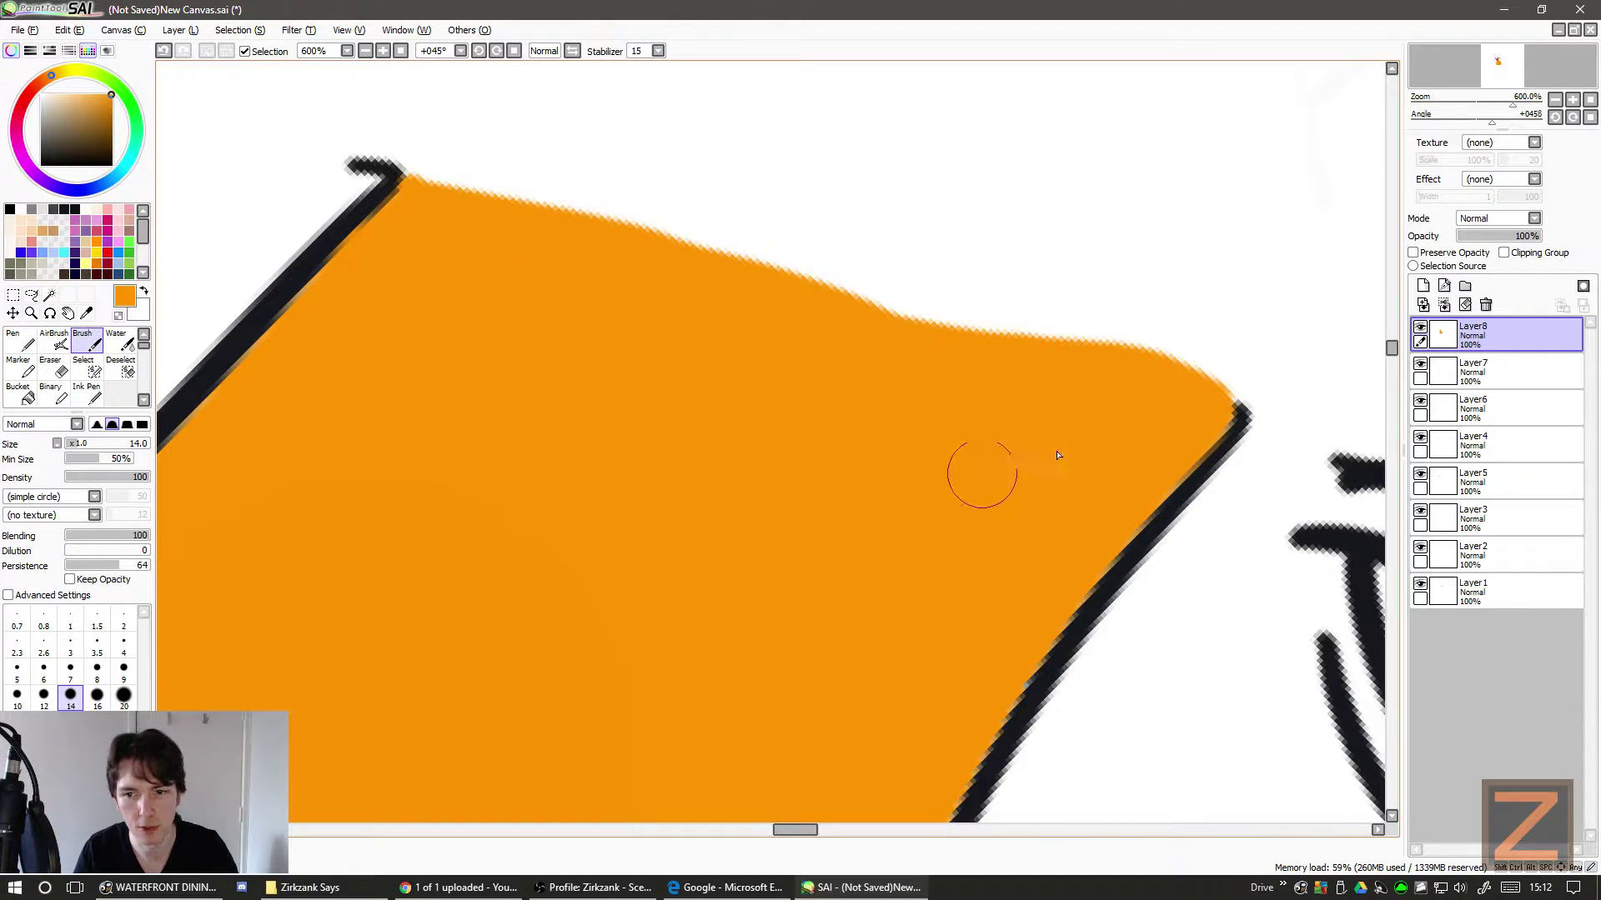
# - Check what Layer8, Layer7 and Layer3 contain by hiding and reshowing each one over the whole face
pyautogui.hscroll(-1, 924, 512)
pyautogui.scroll(-10, 923, 513)
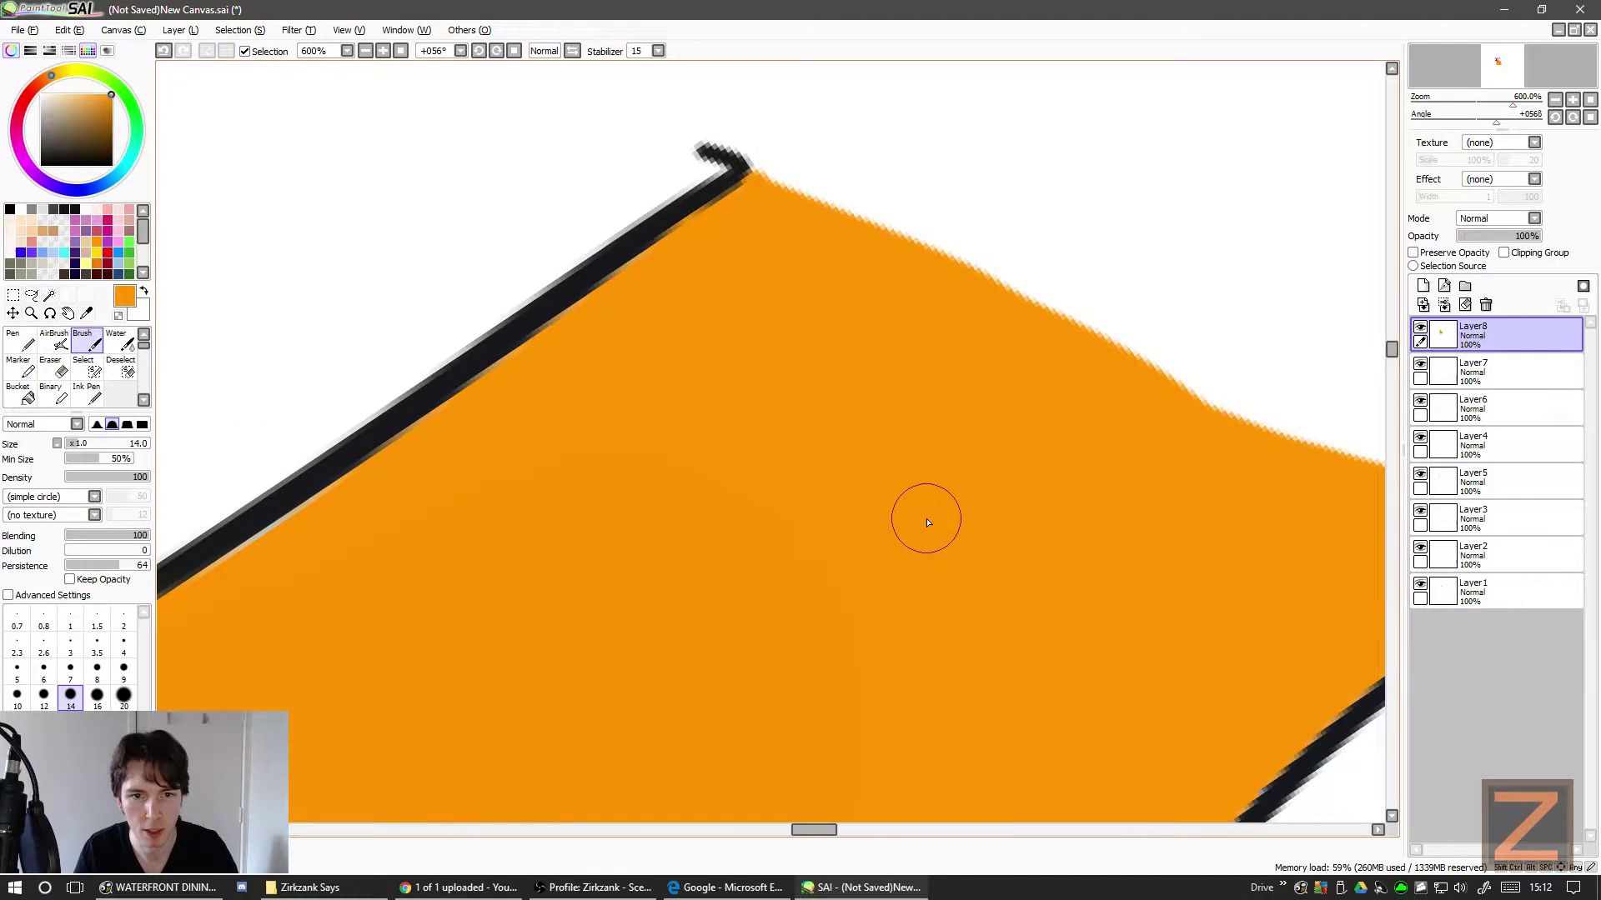
pyautogui.scroll(5, 702, 307)
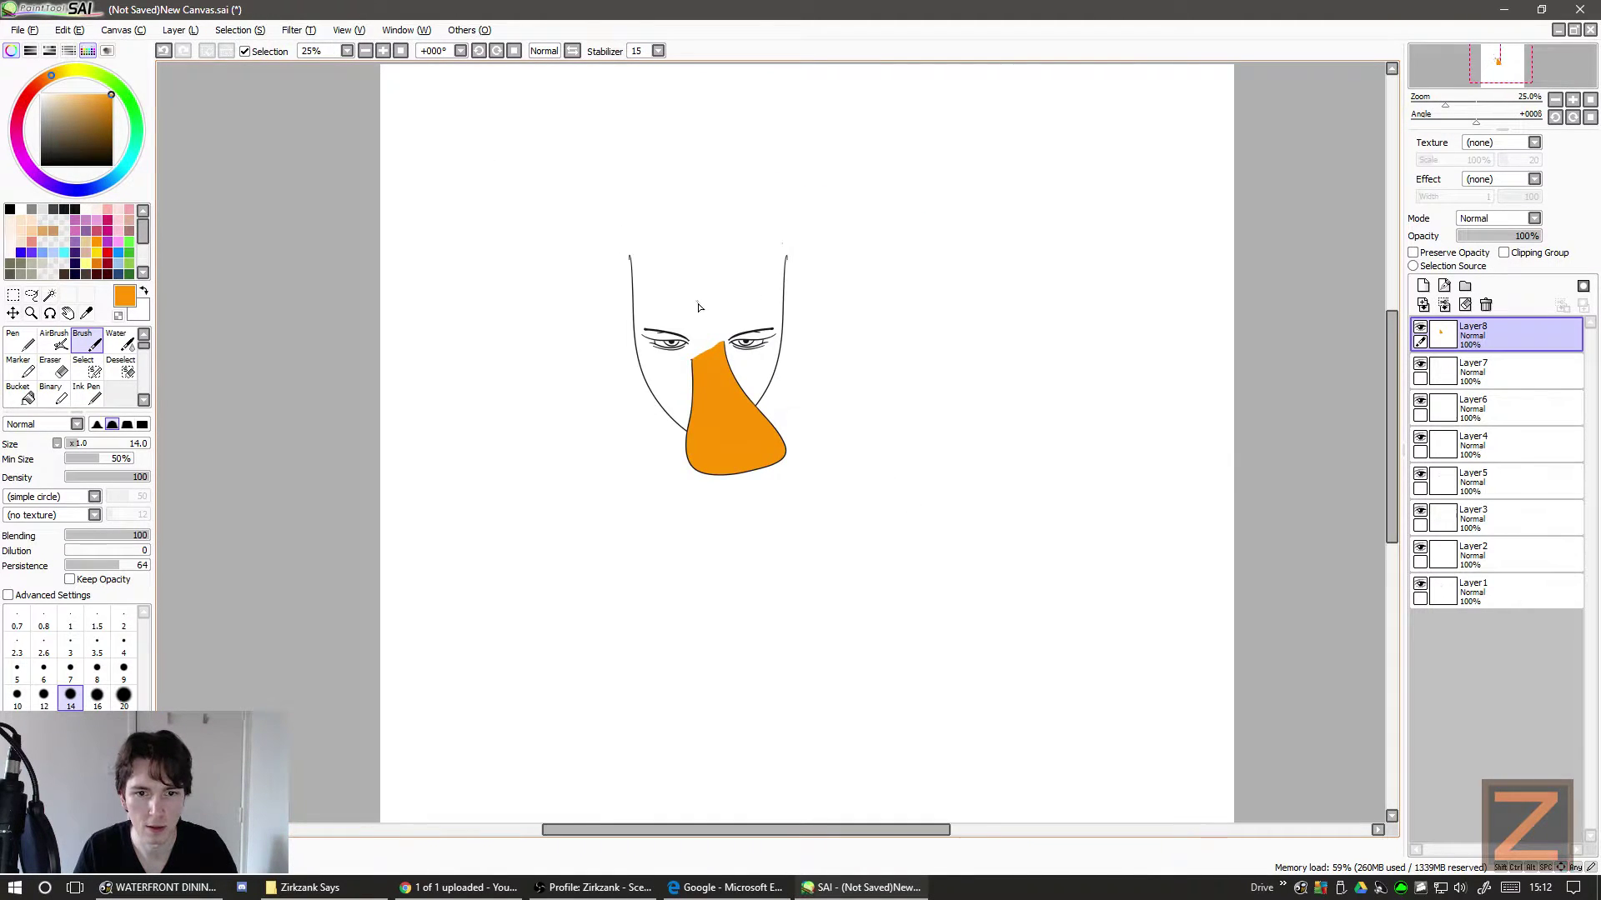
pyautogui.scroll(-4, 705, 314)
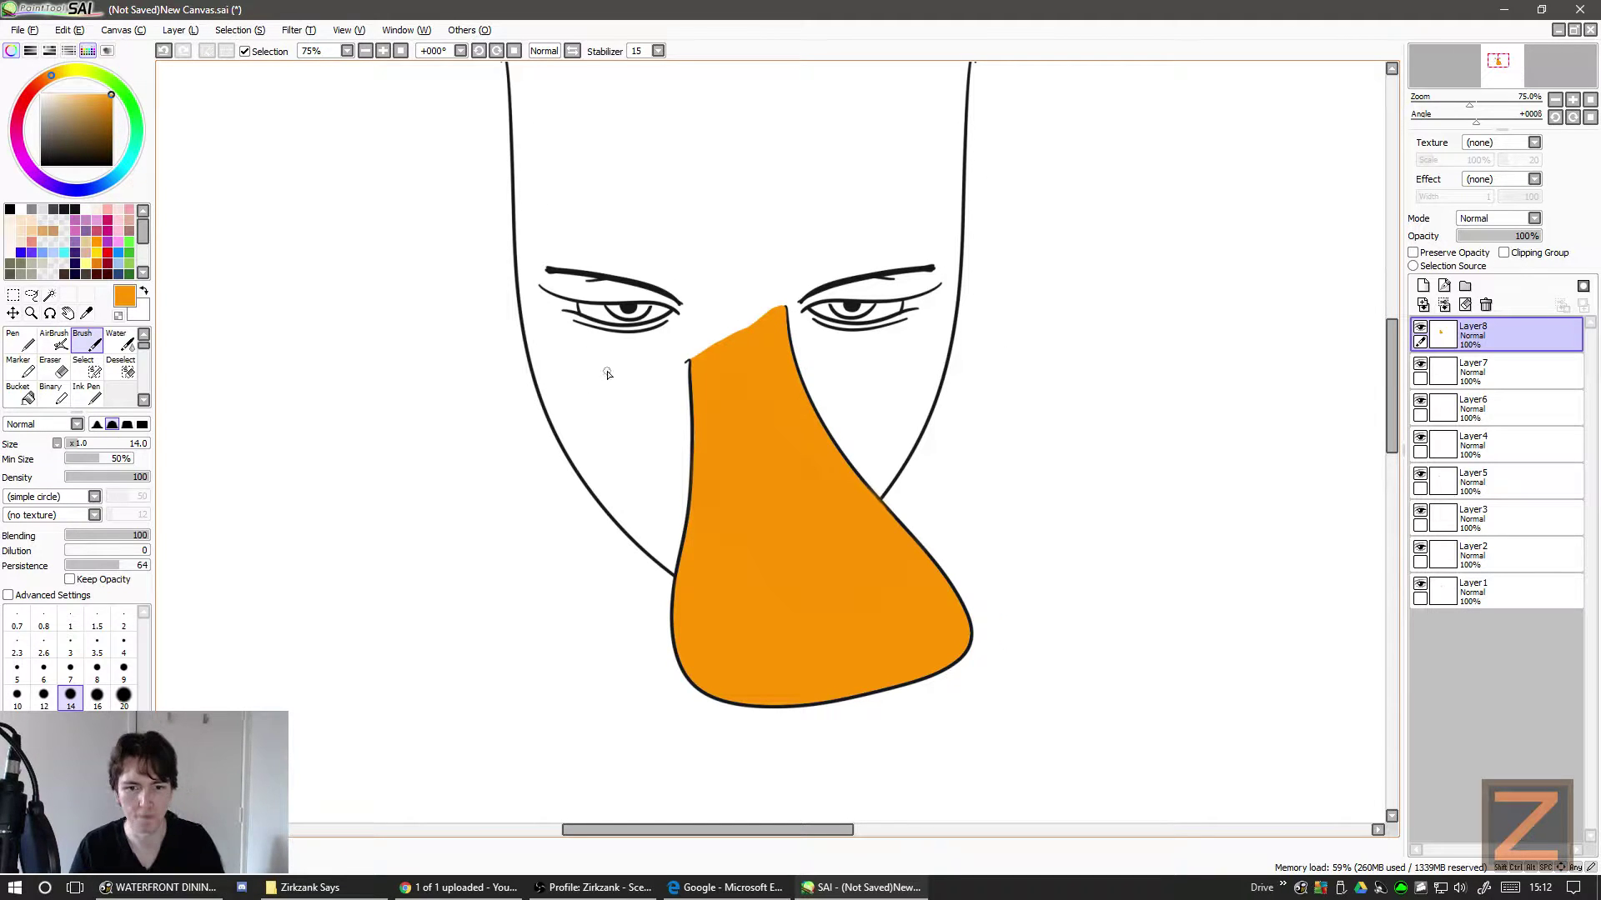
pyautogui.scroll(1, 346, 480)
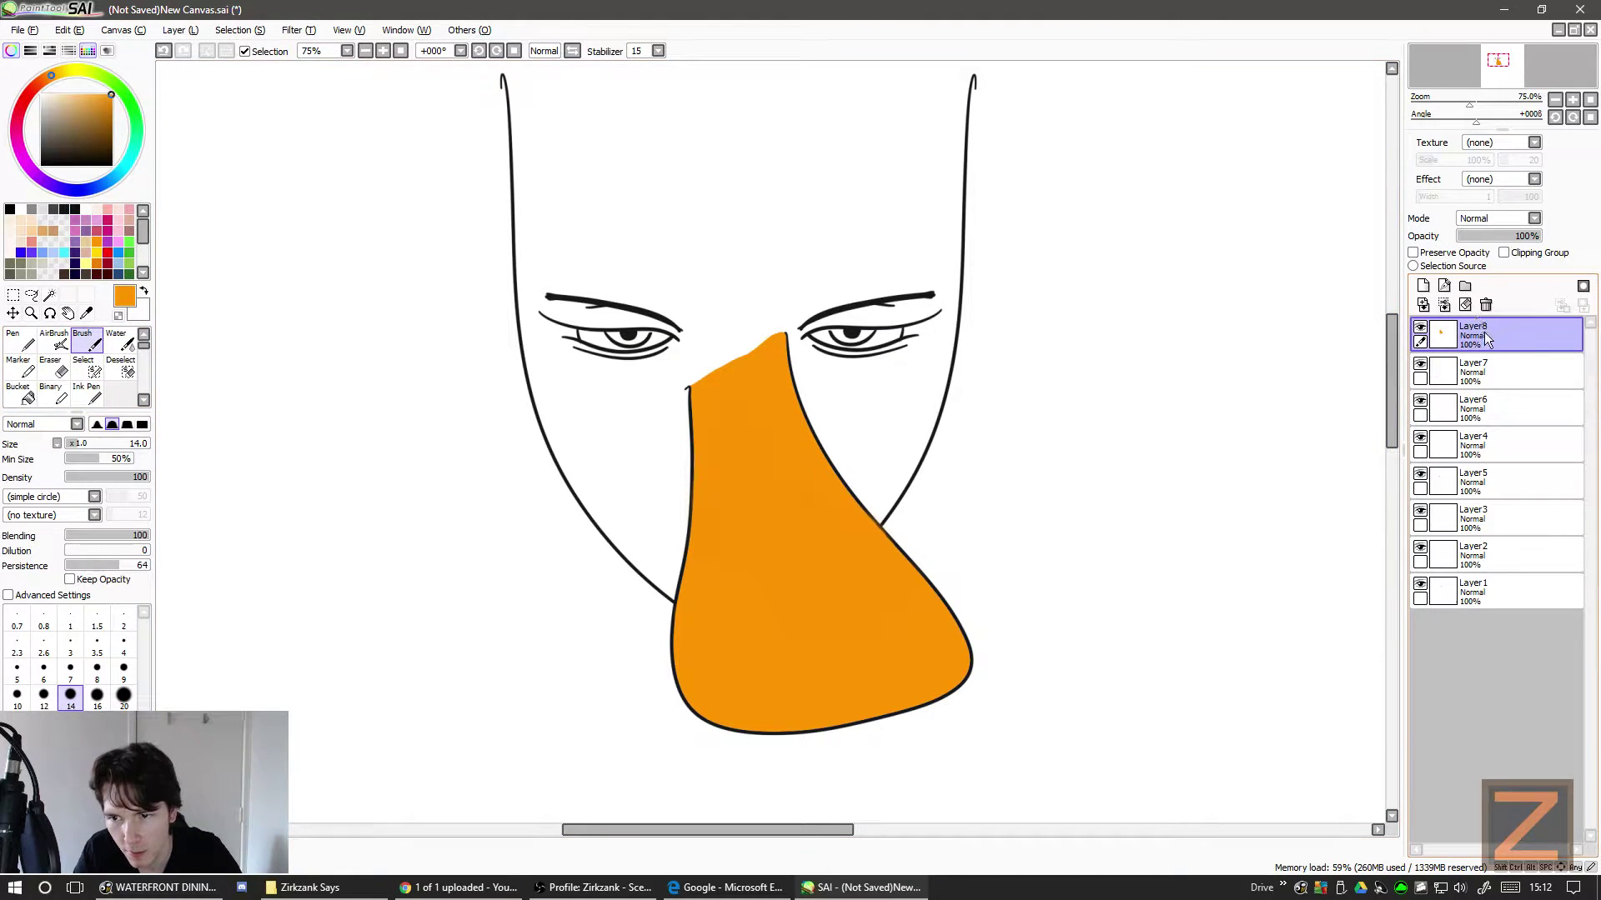
pyautogui.moveTo(1484, 335)
pyautogui.mouseDown()
pyautogui.moveTo(1500, 405)
pyautogui.moveTo(1492, 575)
pyautogui.moveTo(1473, 329)
pyautogui.mouseUp()
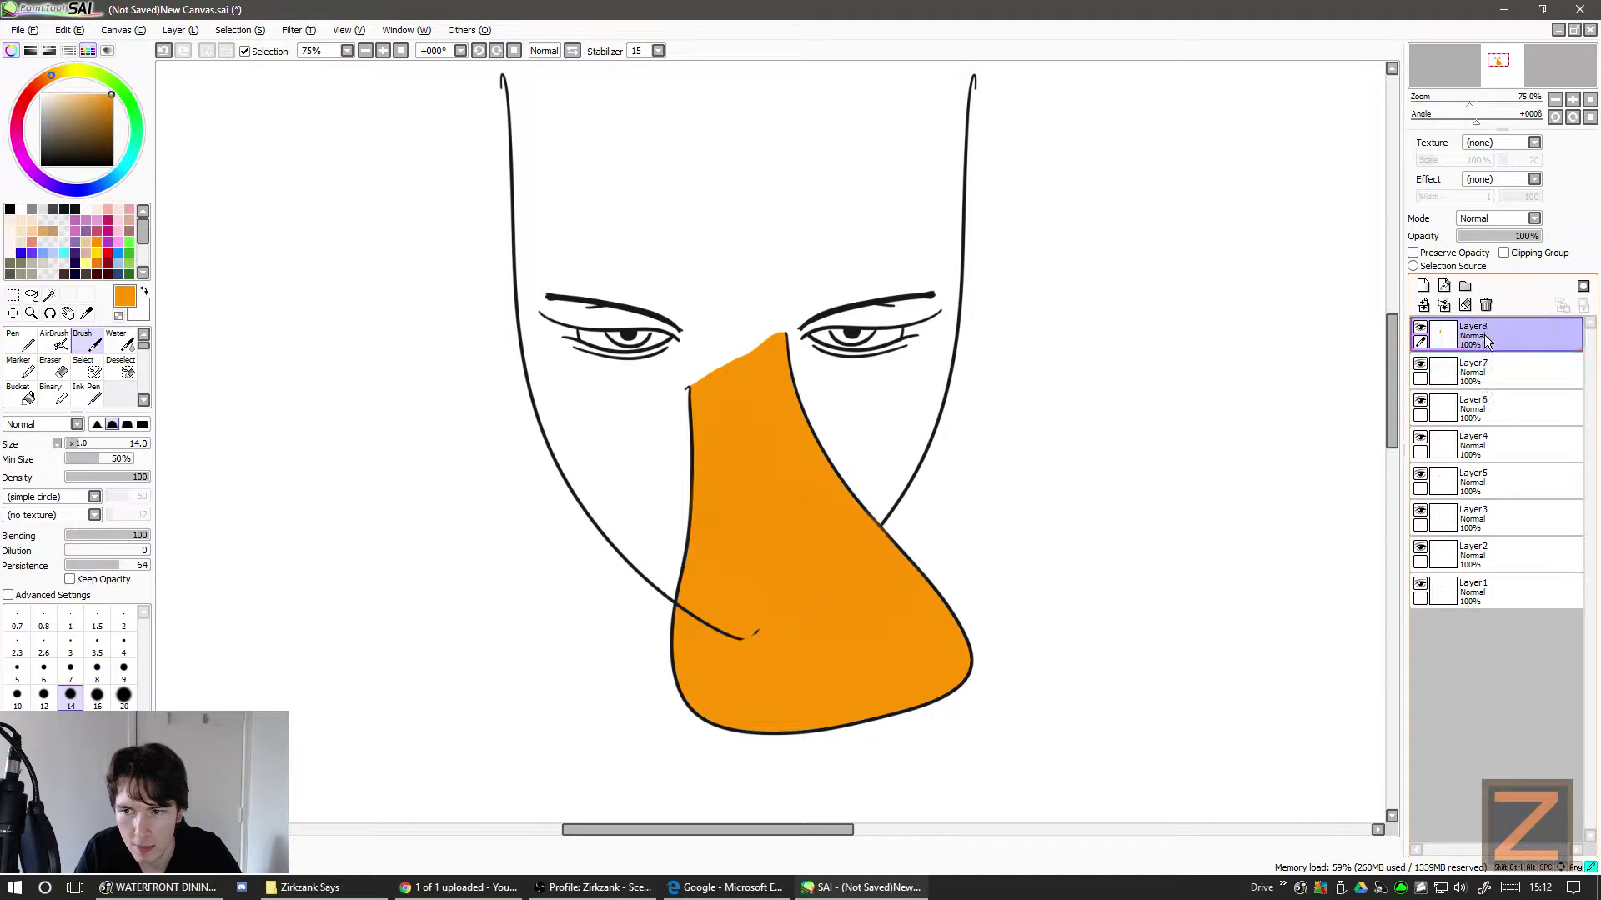
pyautogui.click(1420, 328)
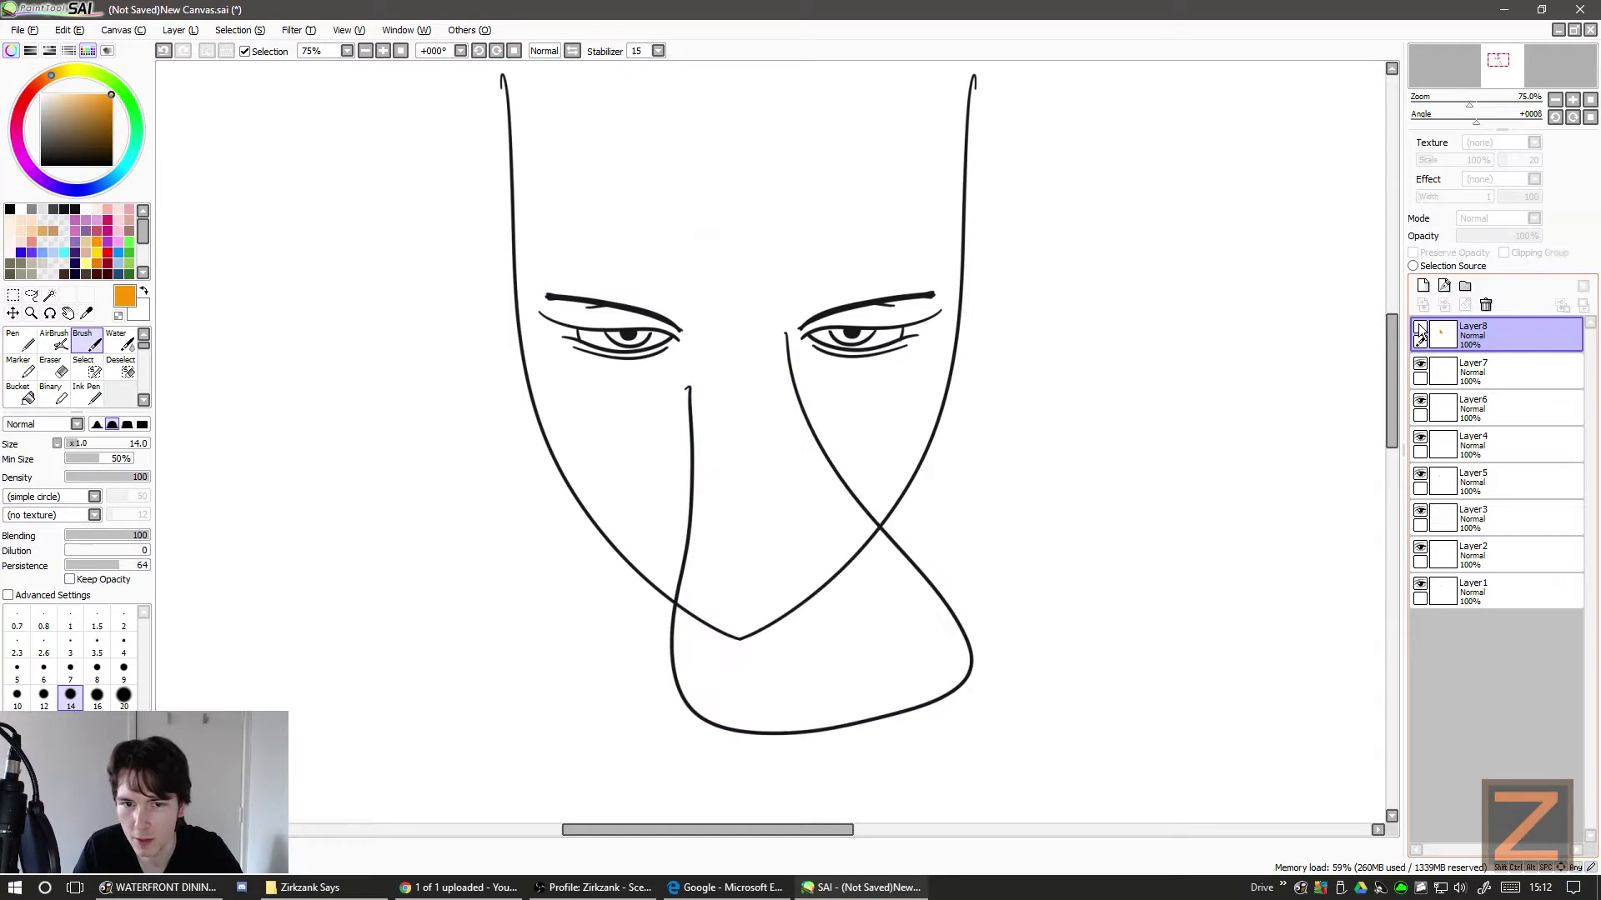
pyautogui.click(1420, 328)
pyautogui.click(1420, 364)
pyautogui.click(1419, 366)
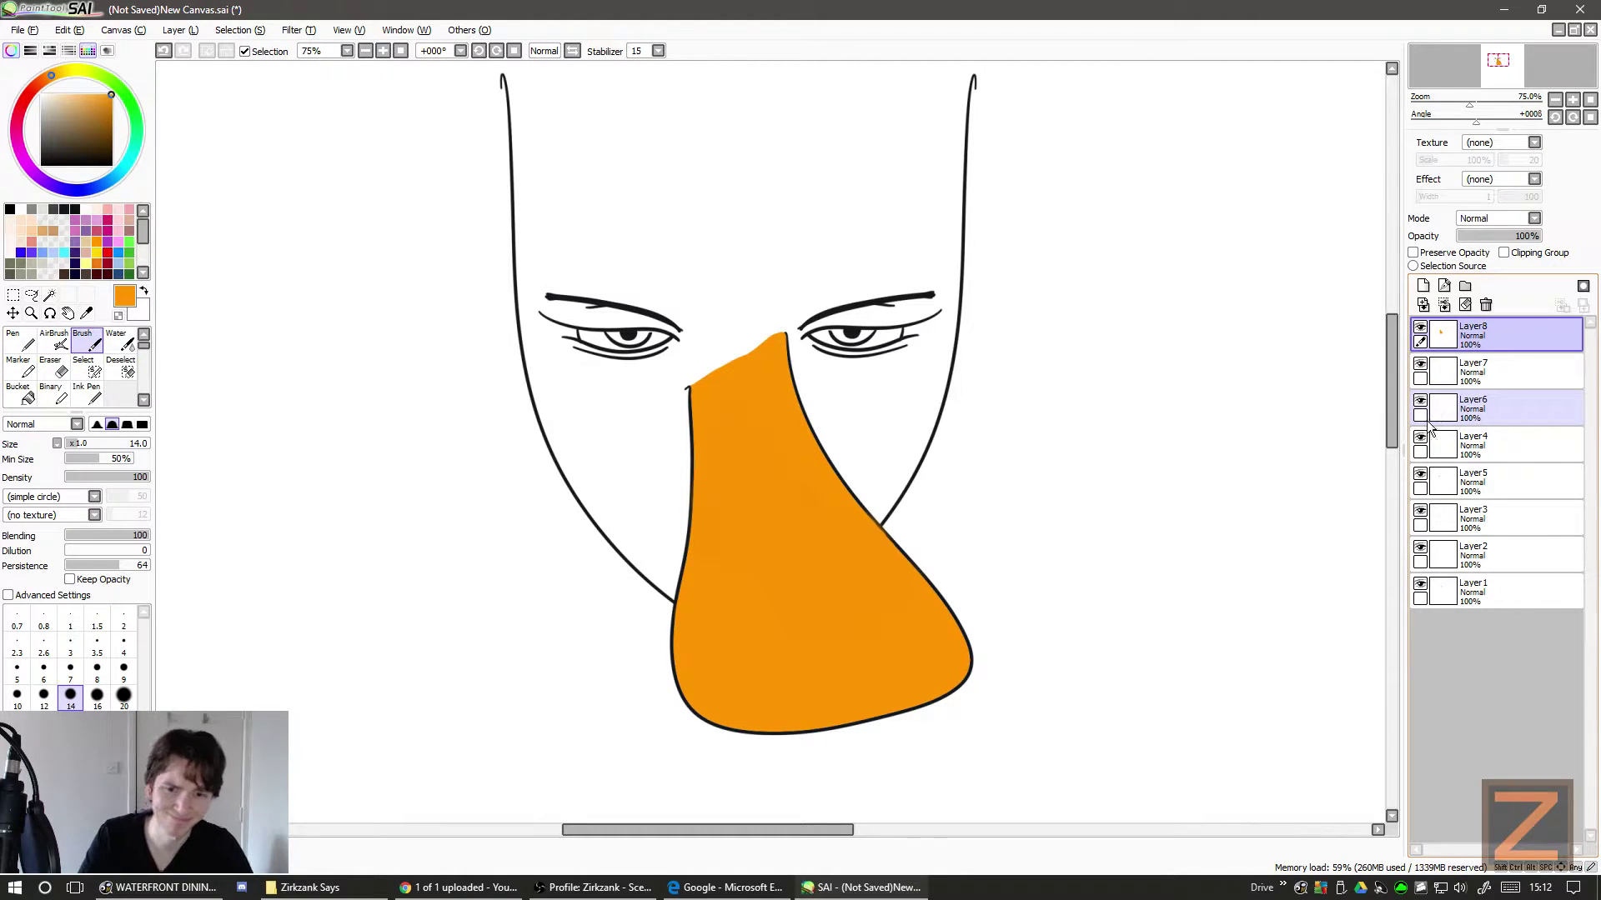
pyautogui.click(1420, 511)
pyautogui.click(1420, 511)
# - Move Layer3 to the top of the layer stack and add a new layer above it
pyautogui.moveTo(1483, 520); pyautogui.dragTo(1496, 332)
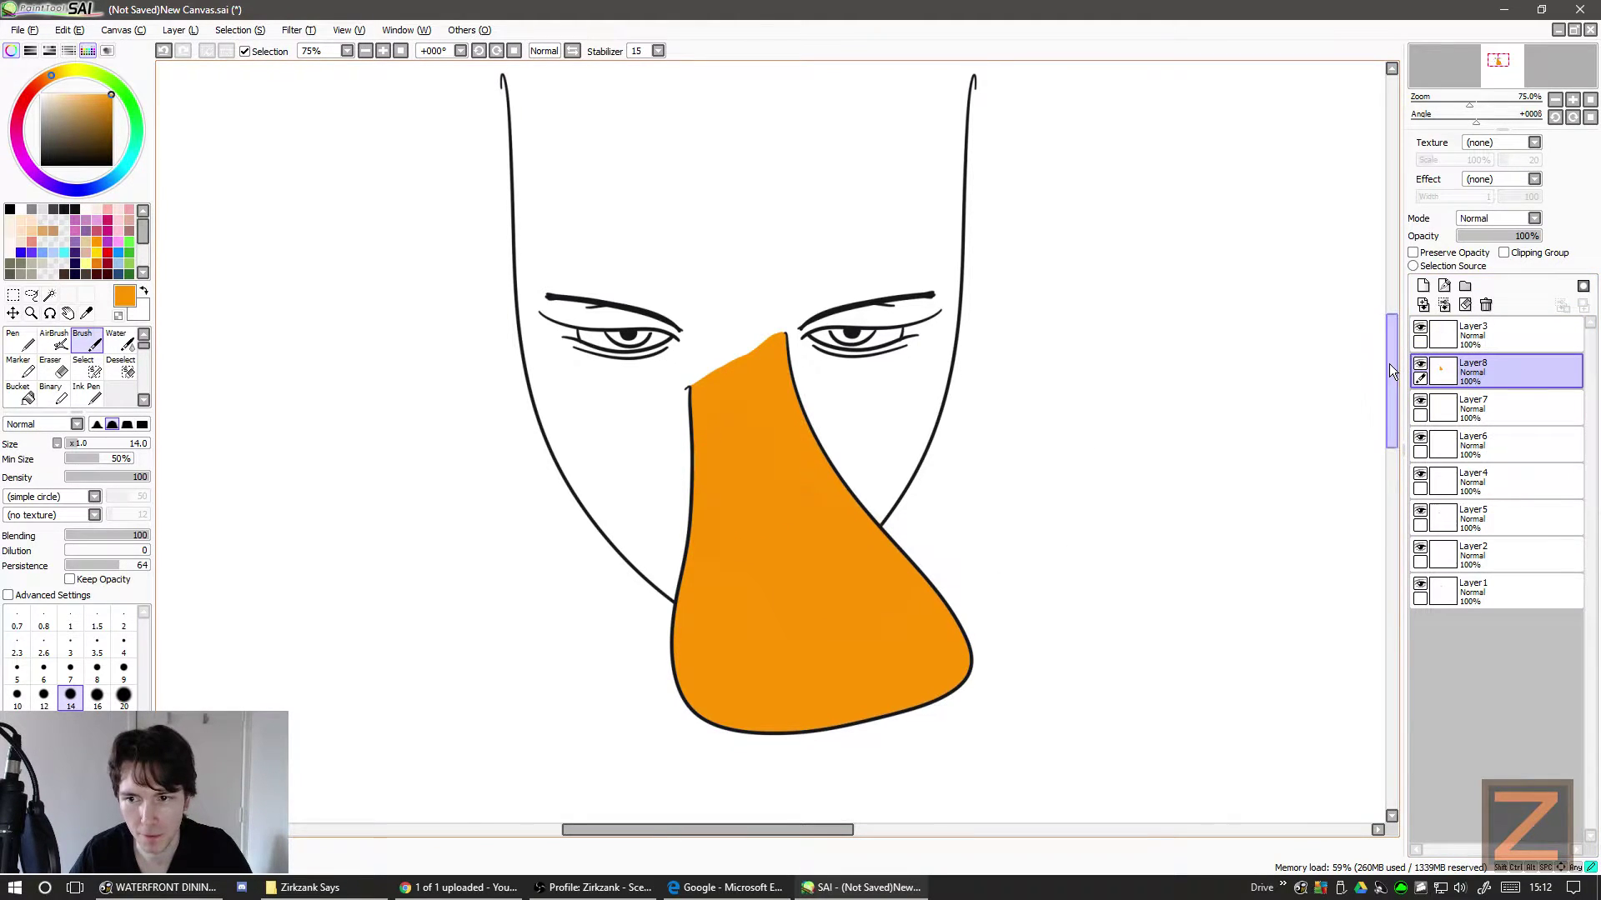
pyautogui.moveTo(1388, 363)
pyautogui.mouseDown()
pyautogui.moveTo(1389, 344)
pyautogui.moveTo(1387, 372)
pyautogui.mouseUp()
pyautogui.scroll(-1, 1243, 411)
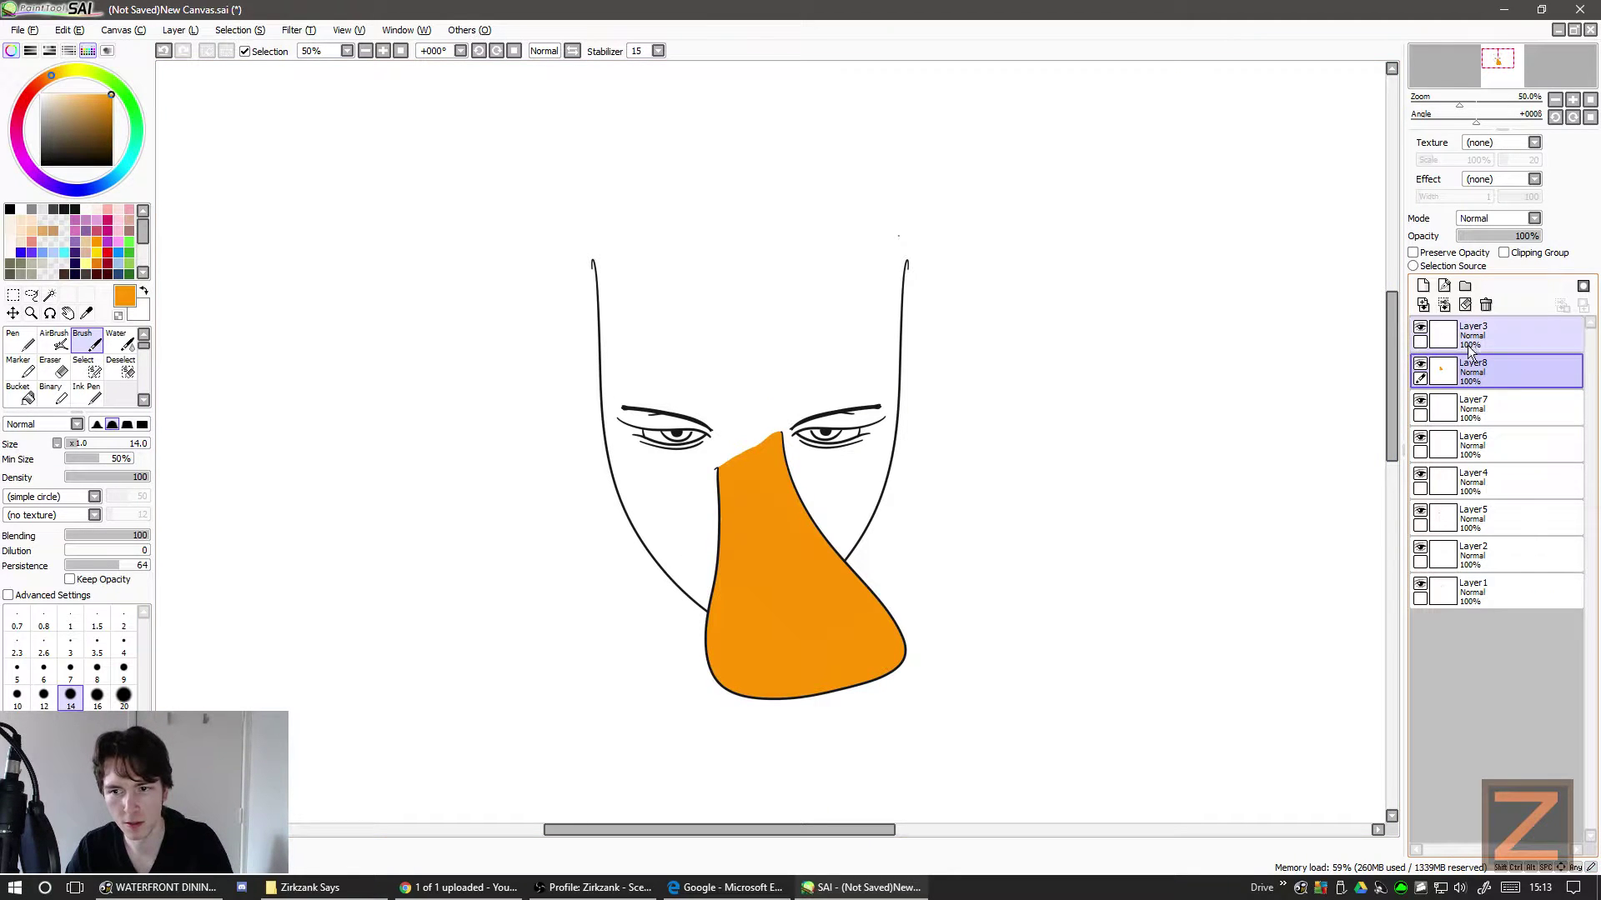
pyautogui.click(1426, 331)
pyautogui.click(1422, 286)
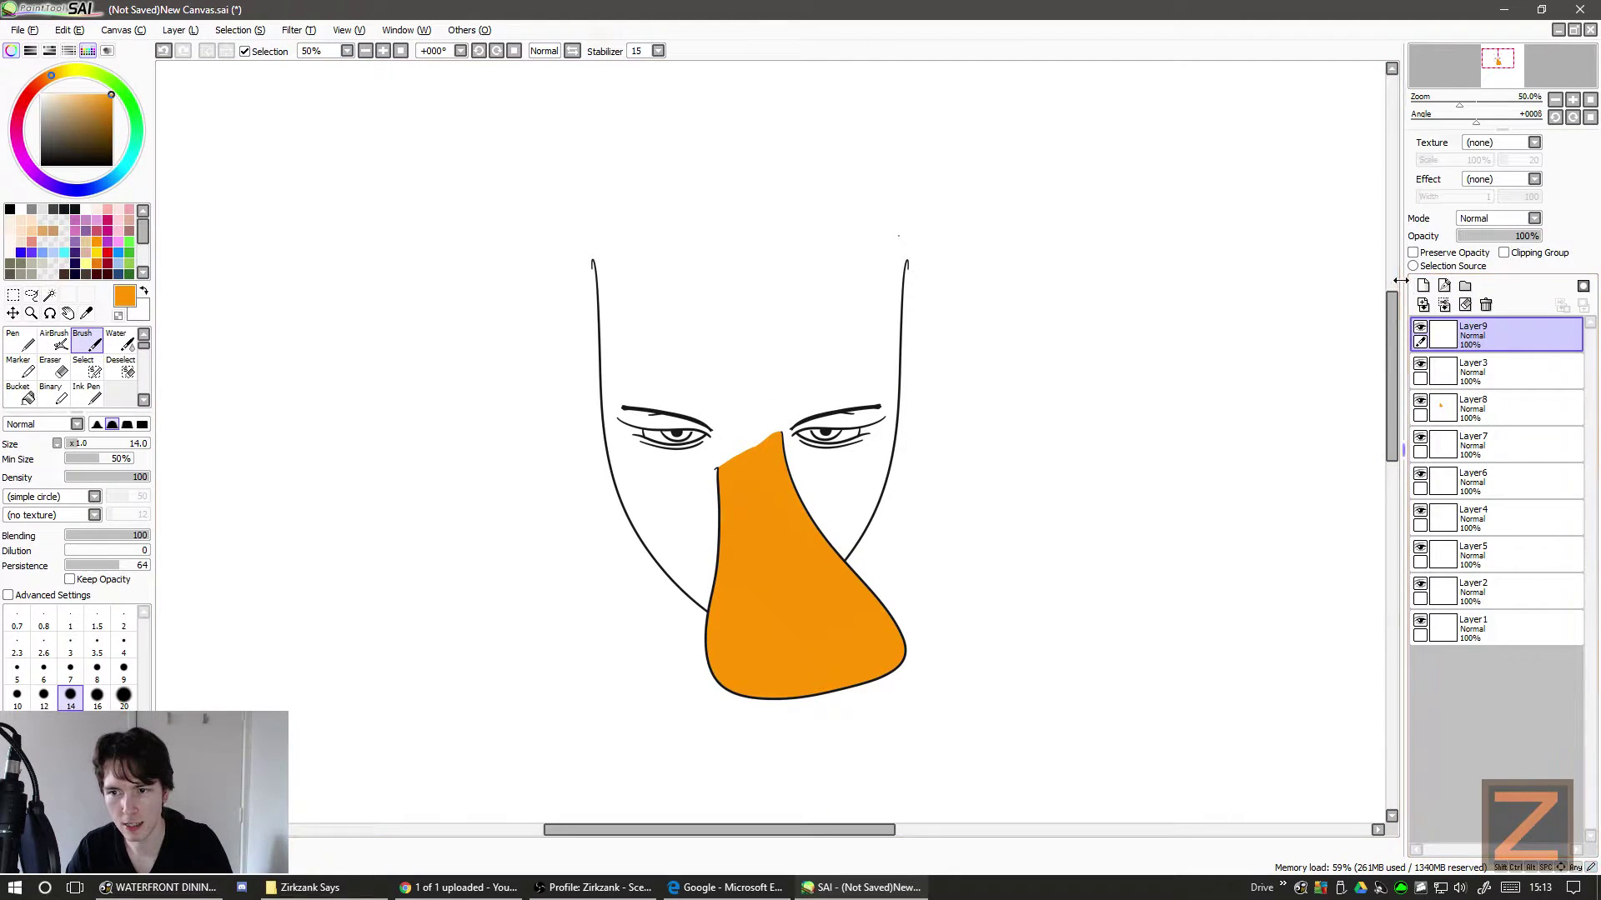
# - Choose the Pen tool with a near-black swatch colour, undoing the test strokes made on the head
pyautogui.click(90, 399)
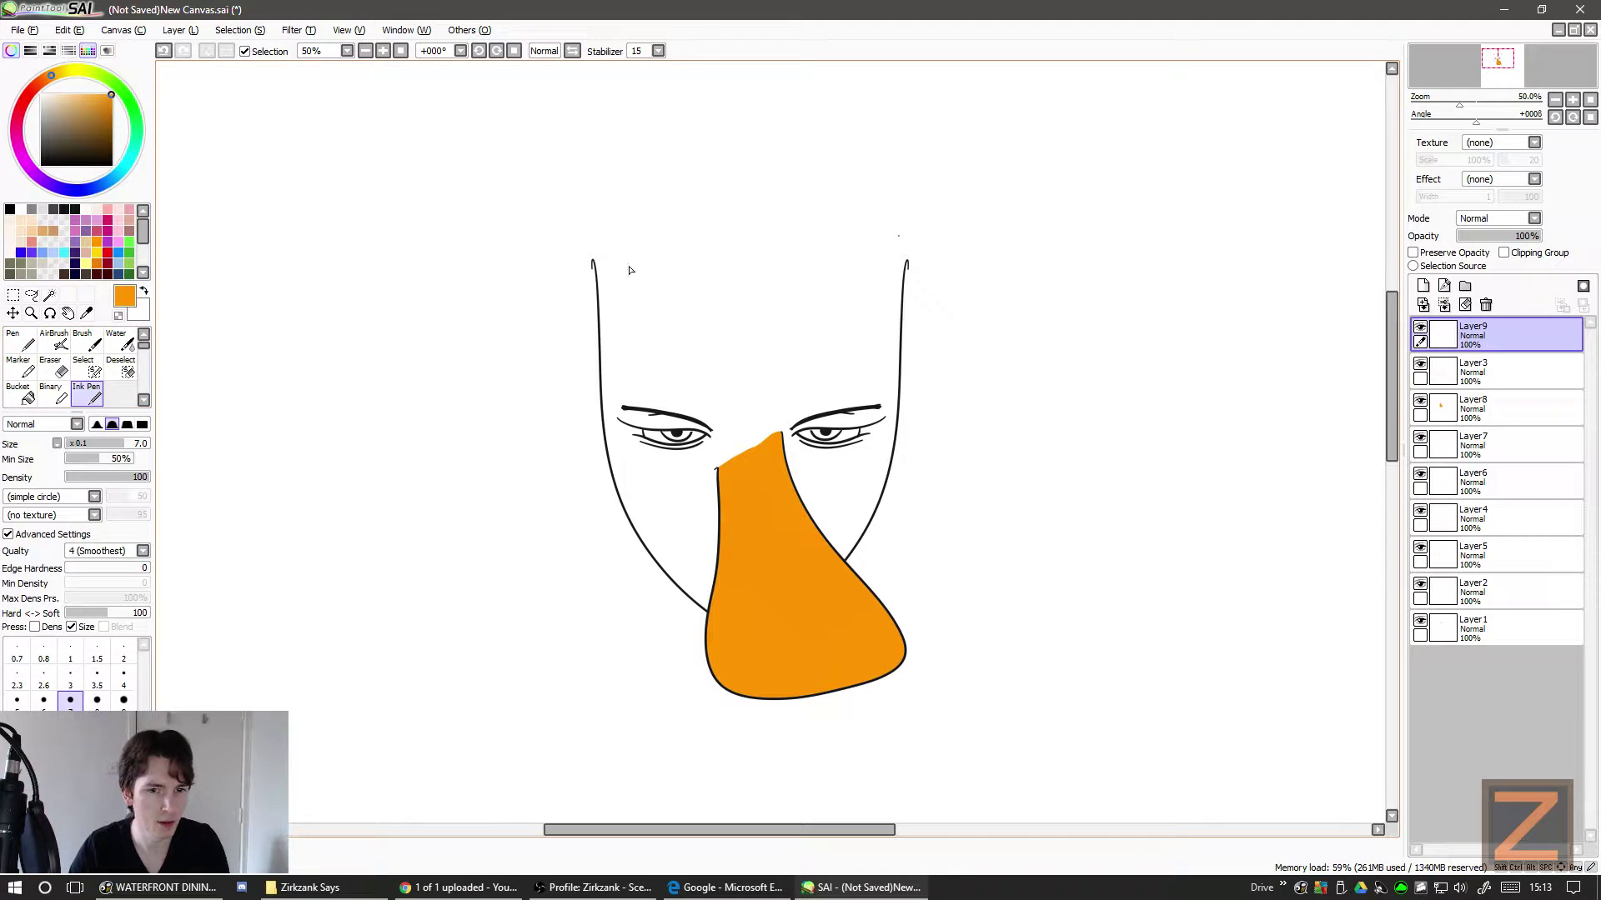
pyautogui.click(20, 342)
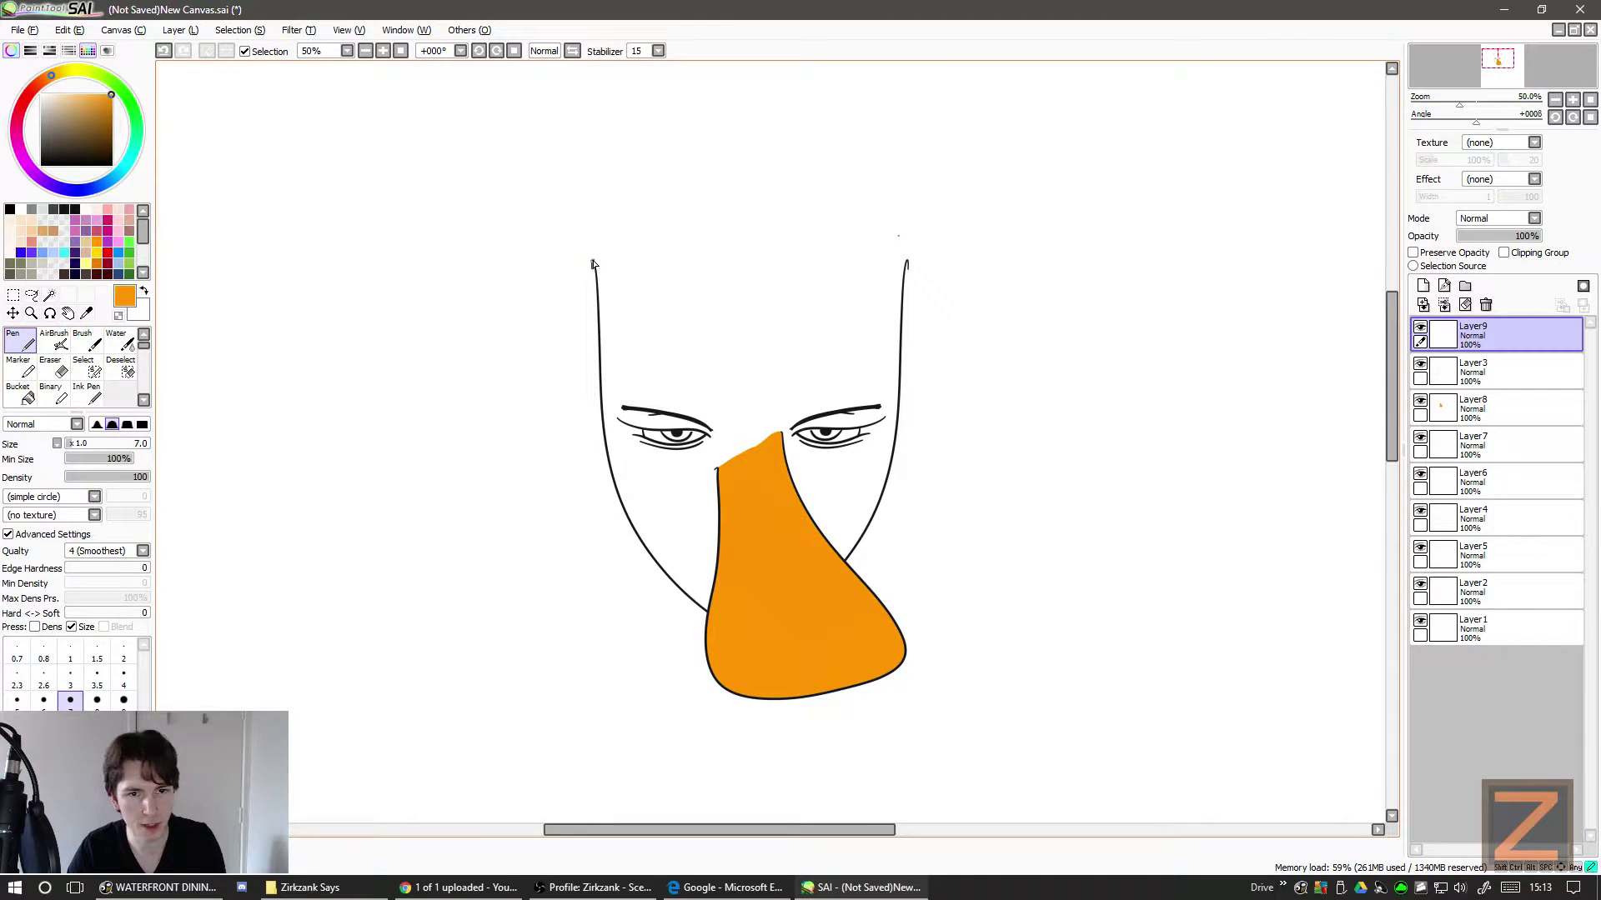
pyautogui.moveTo(592, 264)
pyautogui.mouseDown()
pyautogui.moveTo(658, 313)
pyautogui.moveTo(794, 250)
pyautogui.mouseUp()
pyautogui.hotkey('ctrl', 'z')
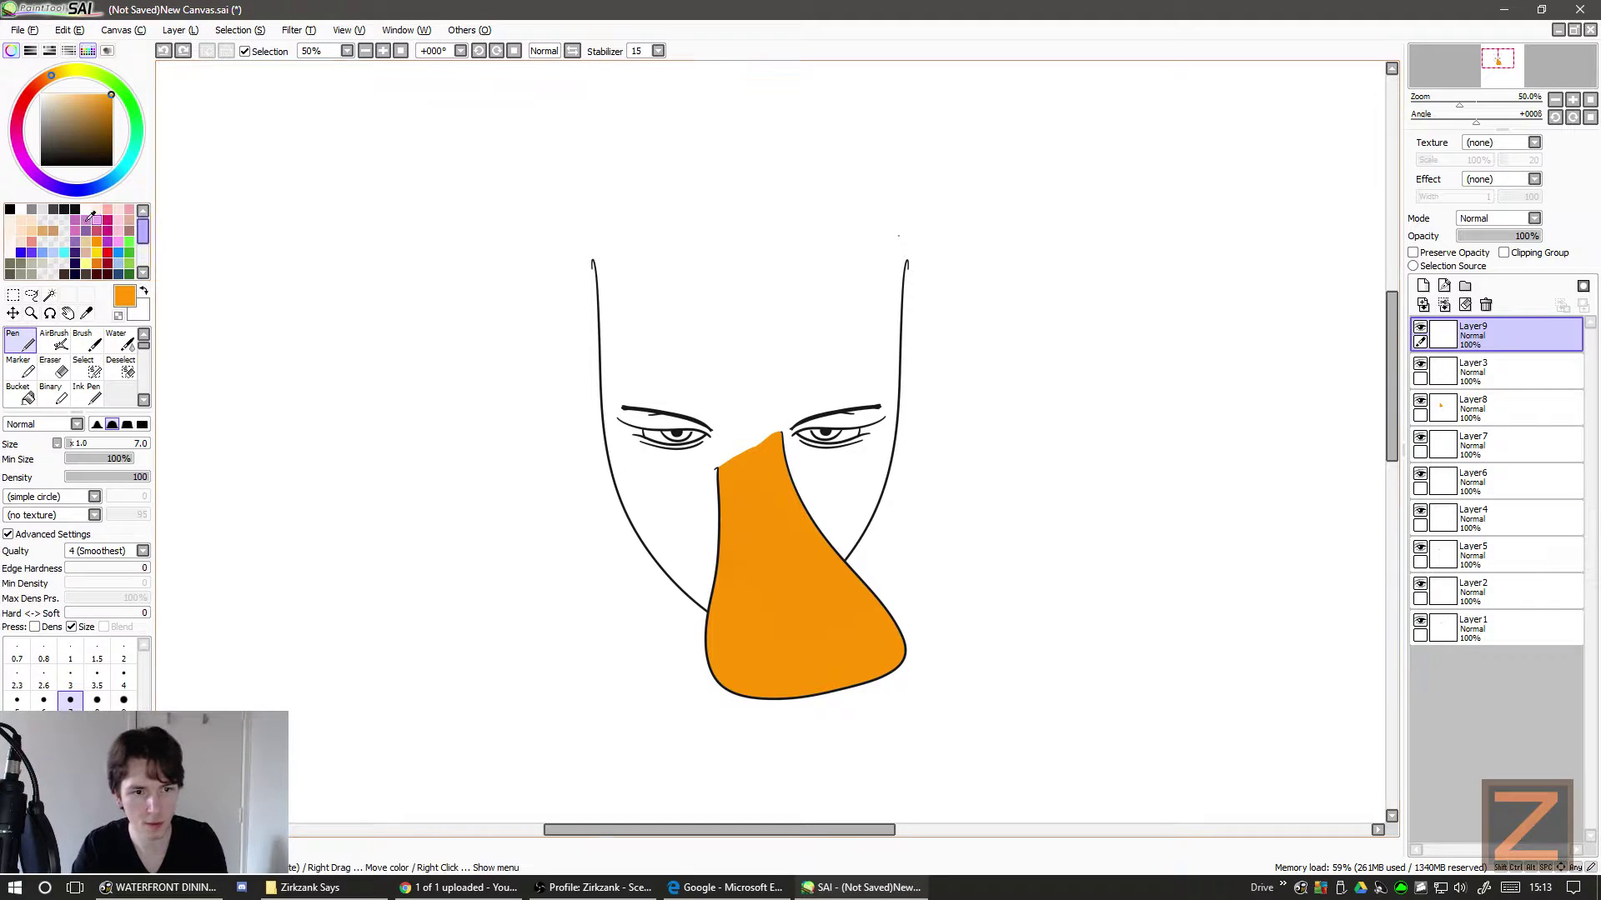
pyautogui.click(74, 209)
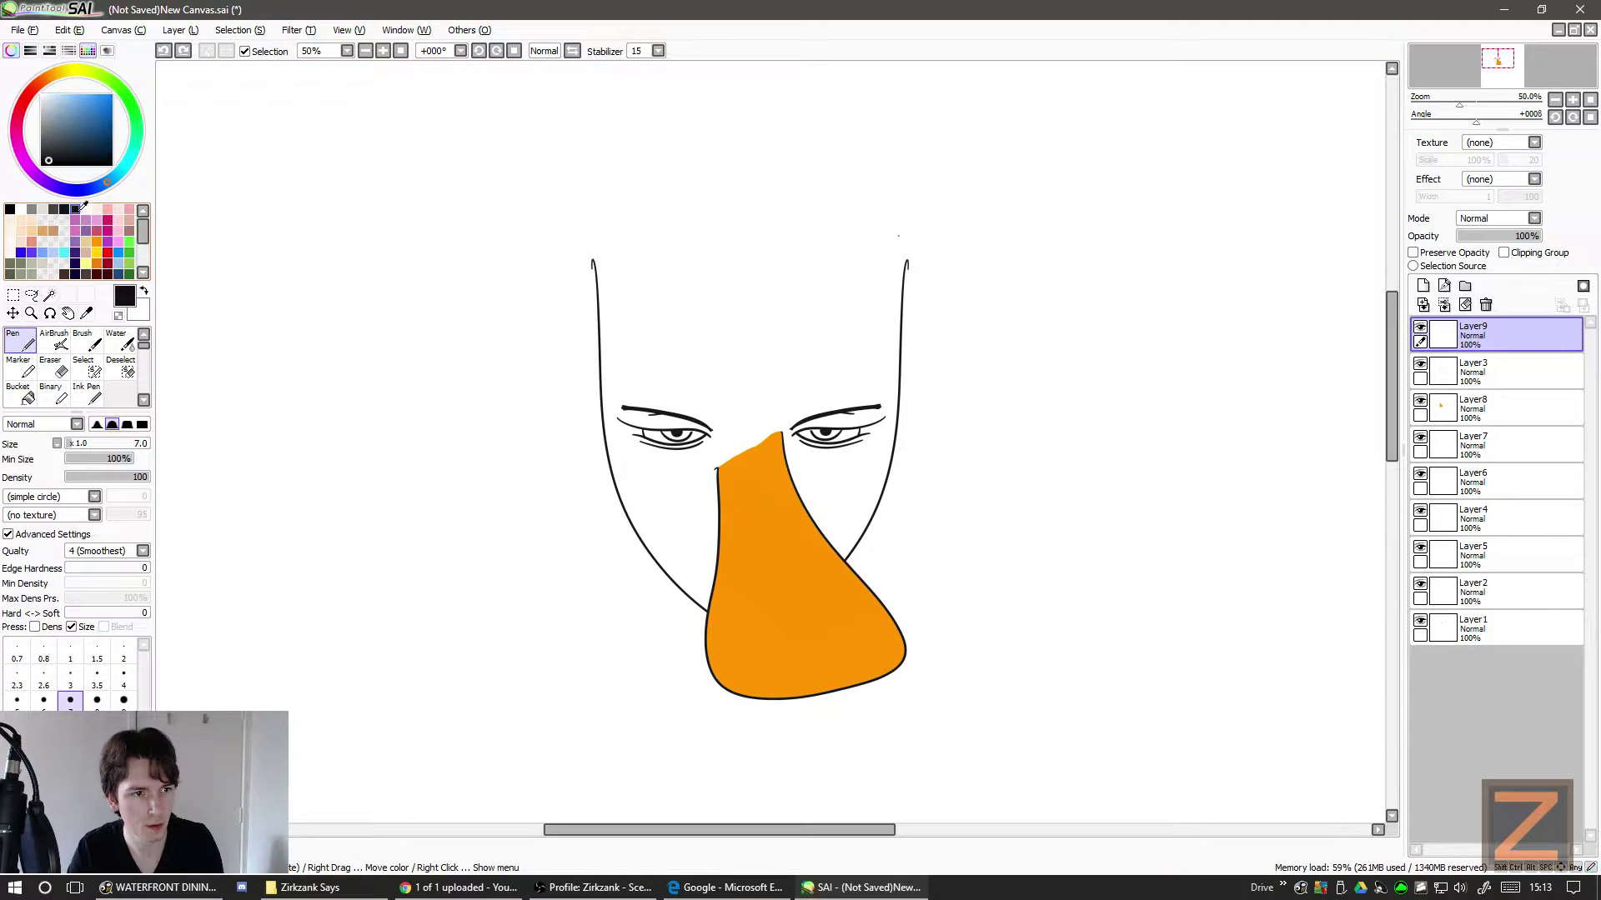
pyautogui.moveTo(607, 293)
pyautogui.mouseDown()
pyautogui.moveTo(572, 364)
pyautogui.moveTo(574, 424)
pyautogui.moveTo(621, 430)
pyautogui.mouseUp()
pyautogui.hotkey('ctrl', 'z')
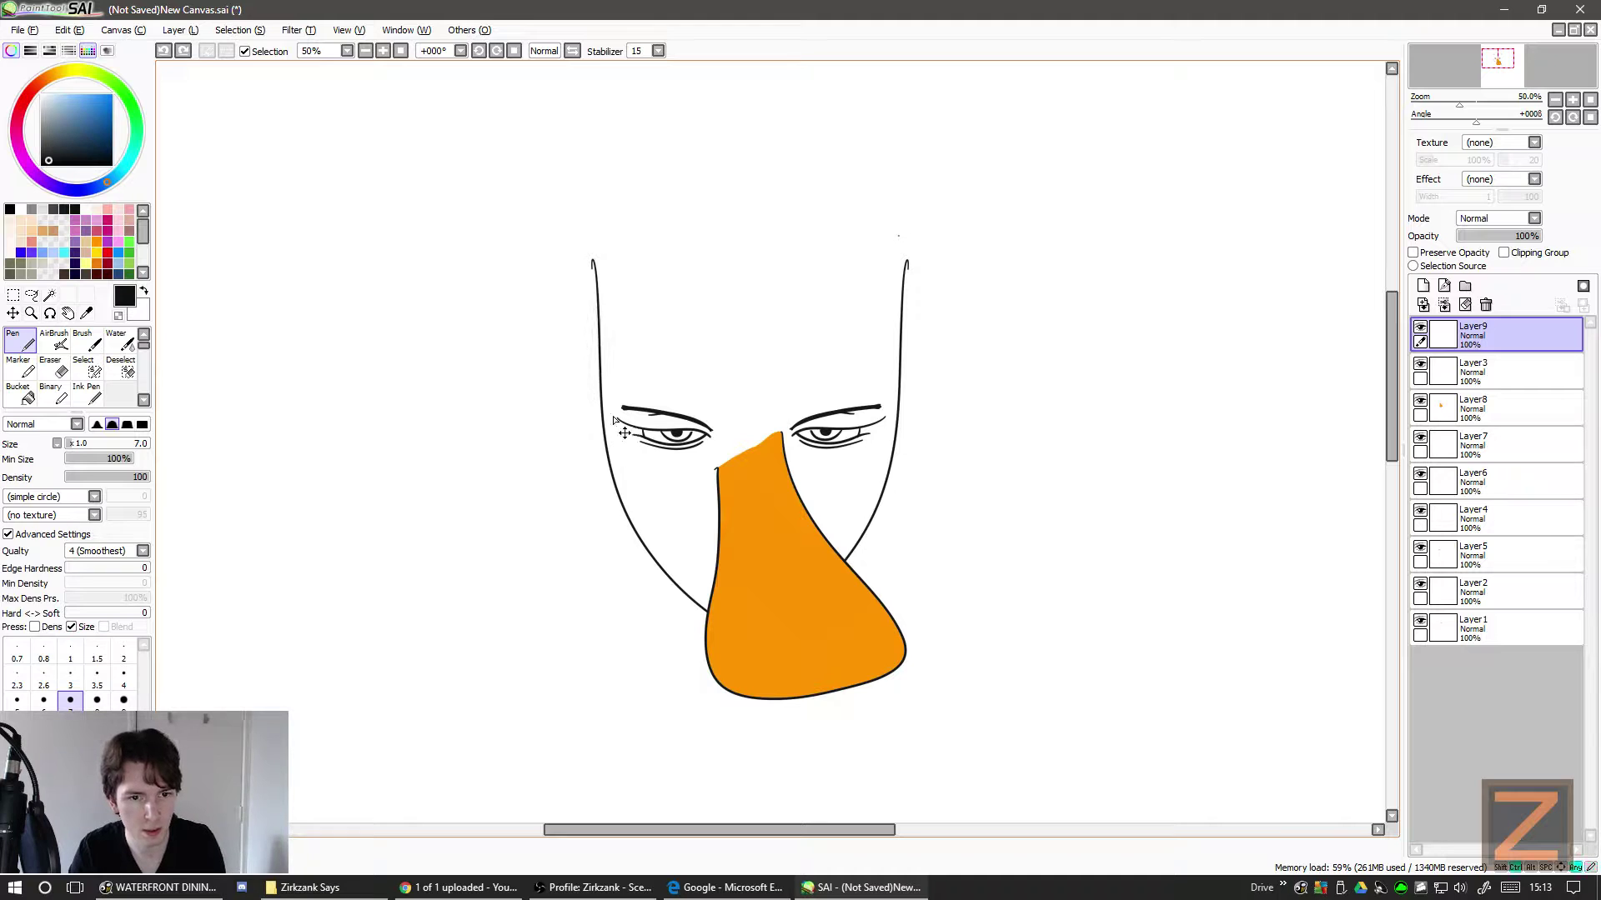
# - Sample the line art's dark colour from the eye and undo the comparison strokes drawn over it
pyautogui.scroll(5, 646, 371)
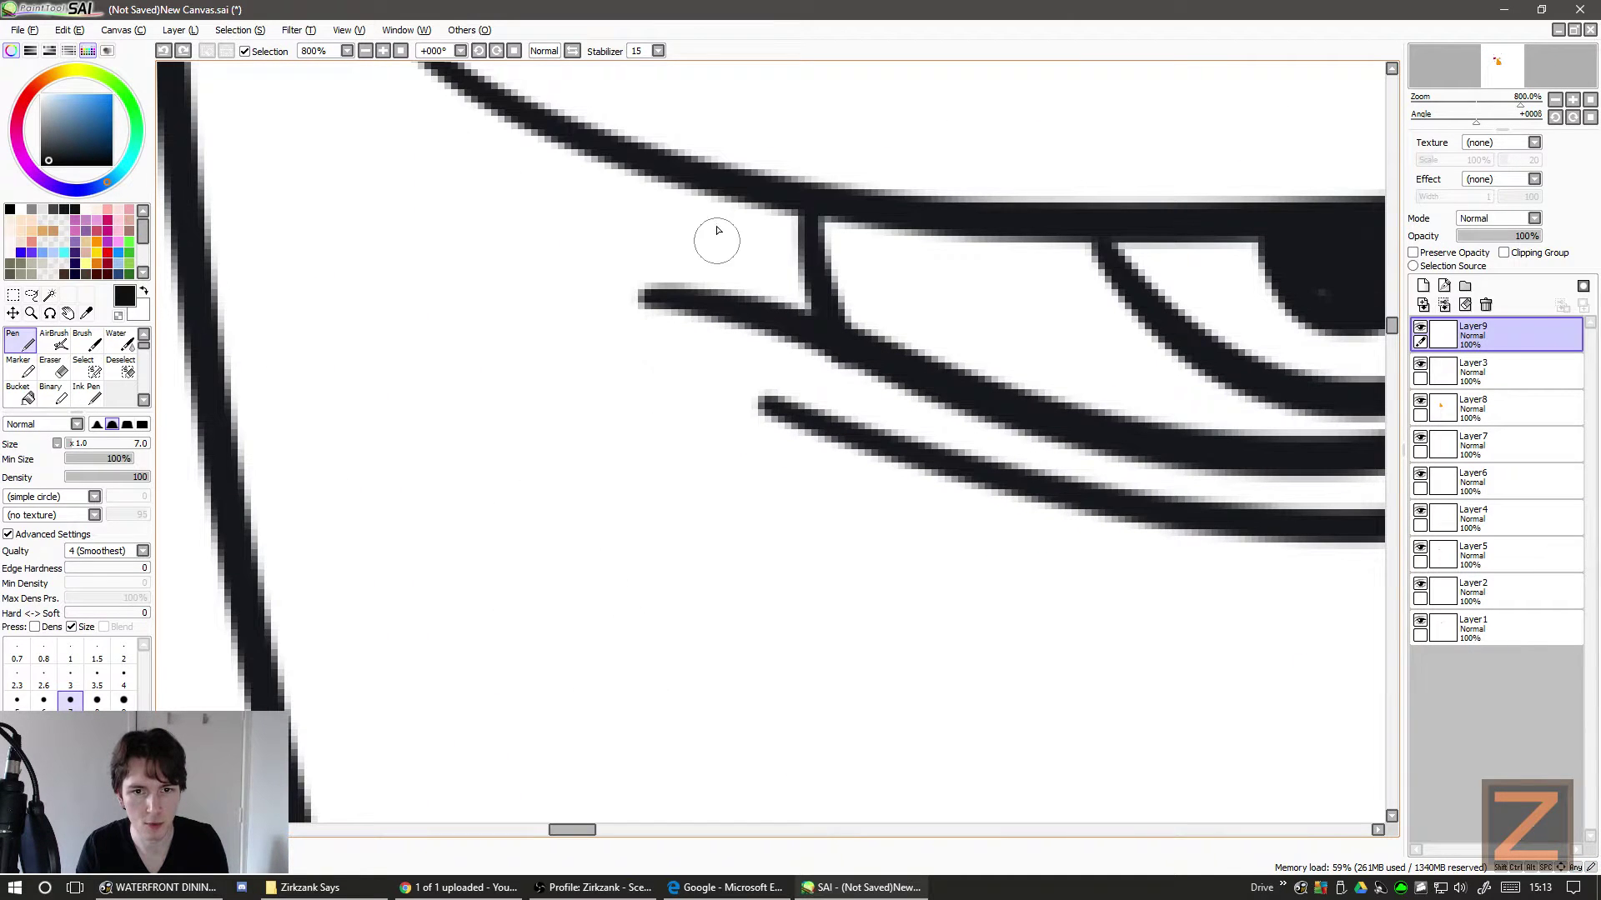
pyautogui.moveTo(1322, 243); pyautogui.dragTo(1192, 129)
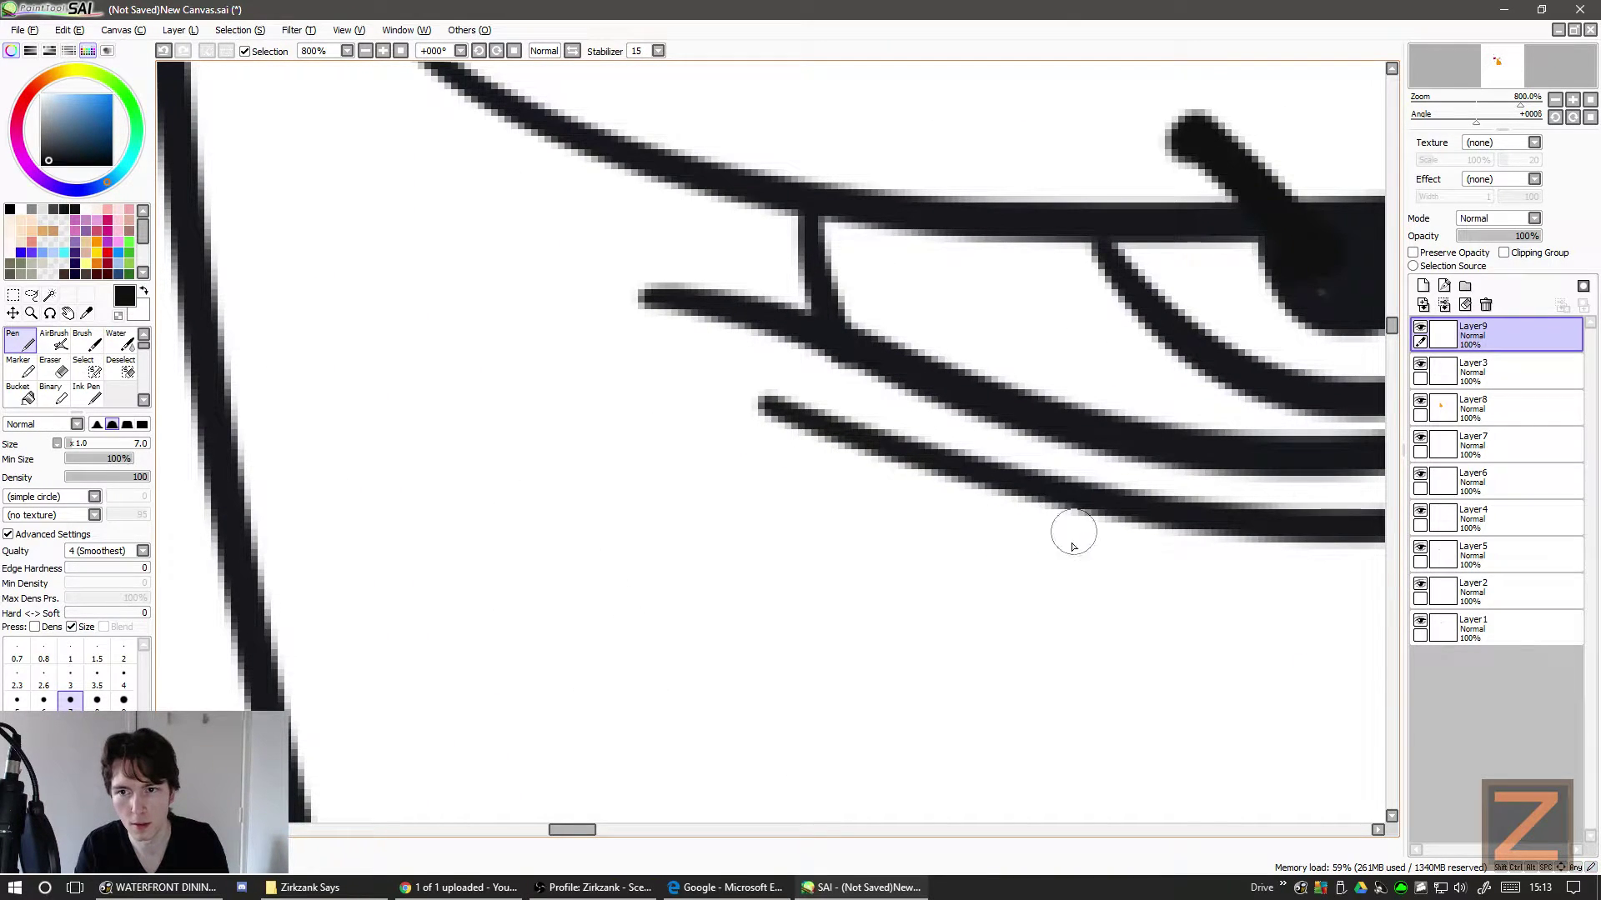
pyautogui.hotkey('ctrl', 'z')
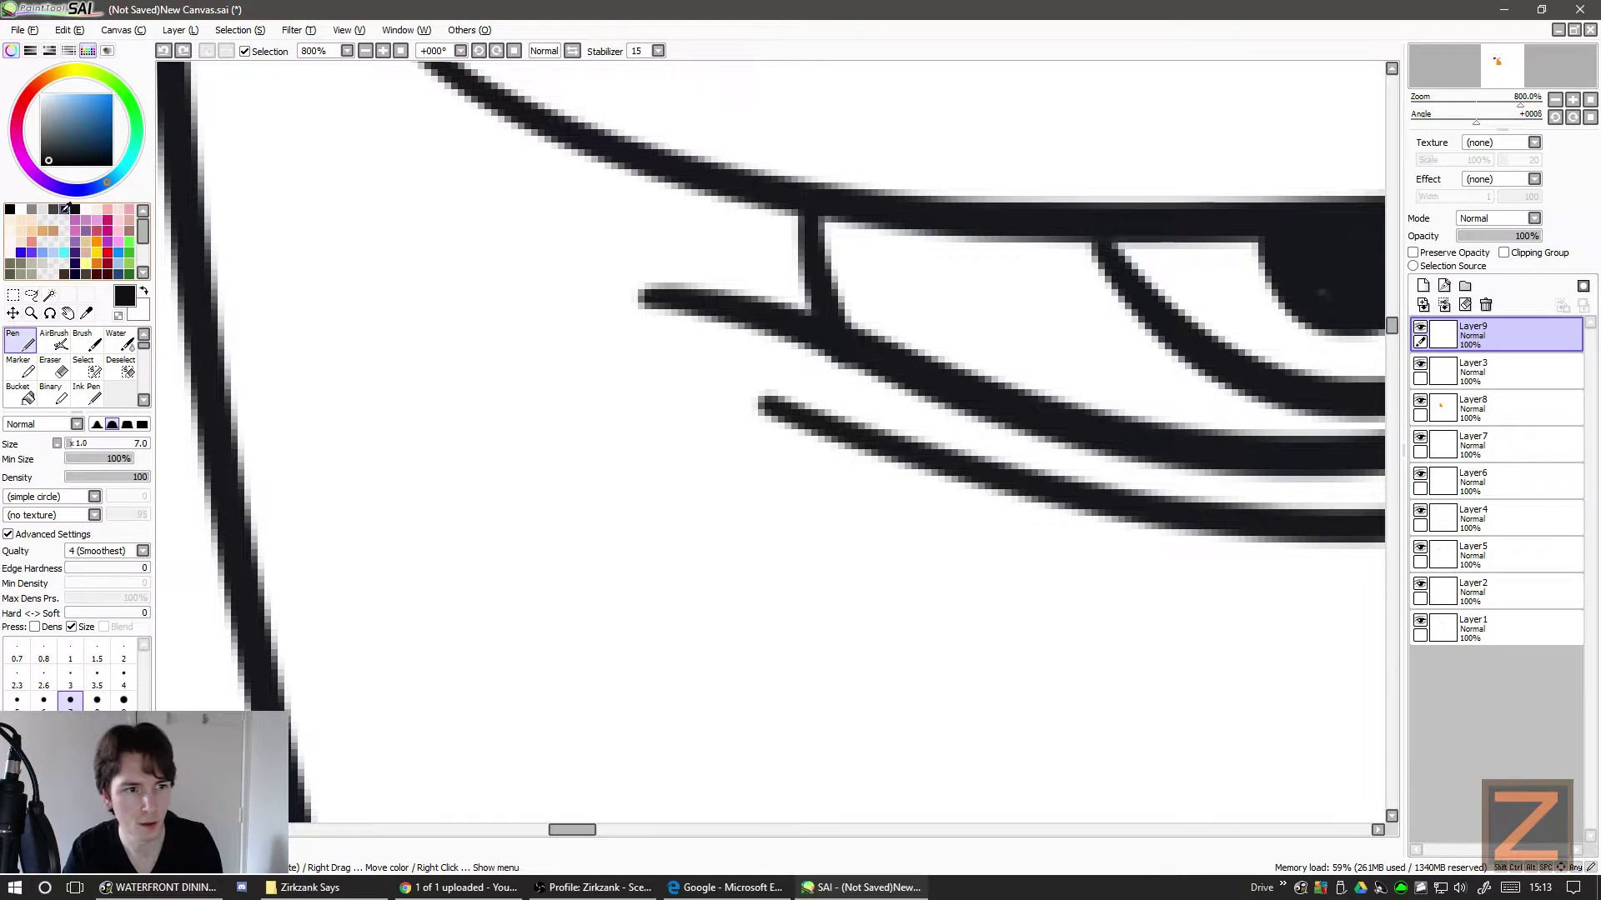
pyautogui.keyDown('alt'); pyautogui.click(1221, 261); pyautogui.keyUp('alt')
pyautogui.moveTo(1301, 248); pyautogui.dragTo(1222, 158)
pyautogui.hotkey('ctrl', 'z')
# - Try a wavy line across the open top of the head joining both side lines, and undo it
pyautogui.scroll(-10, 1284, 312)
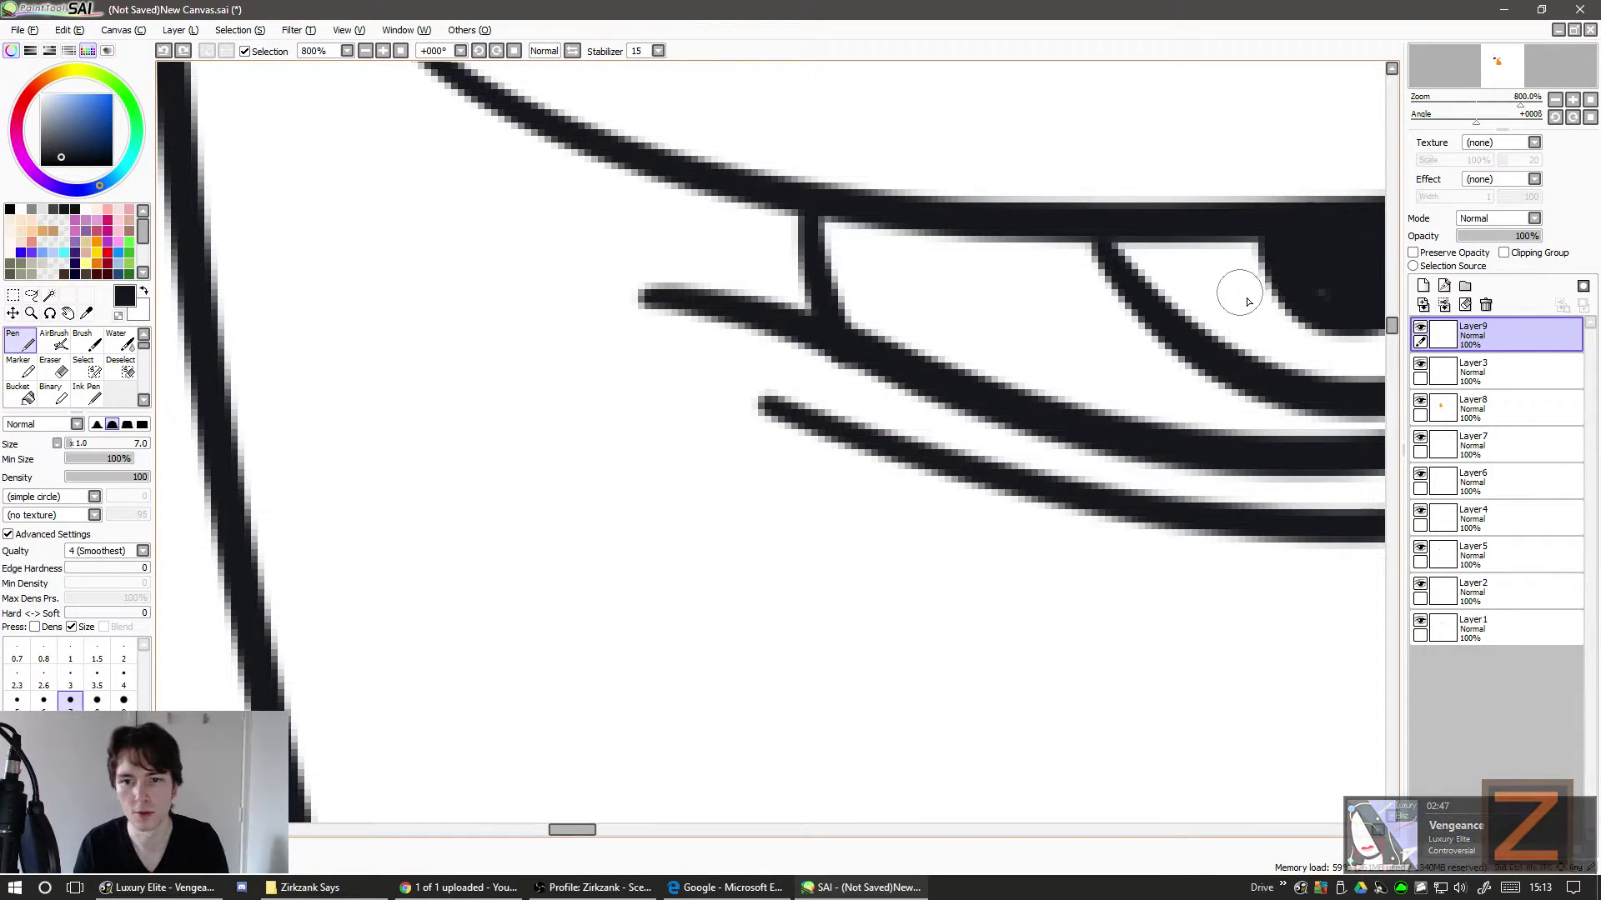
pyautogui.hscroll(4, 1221, 315)
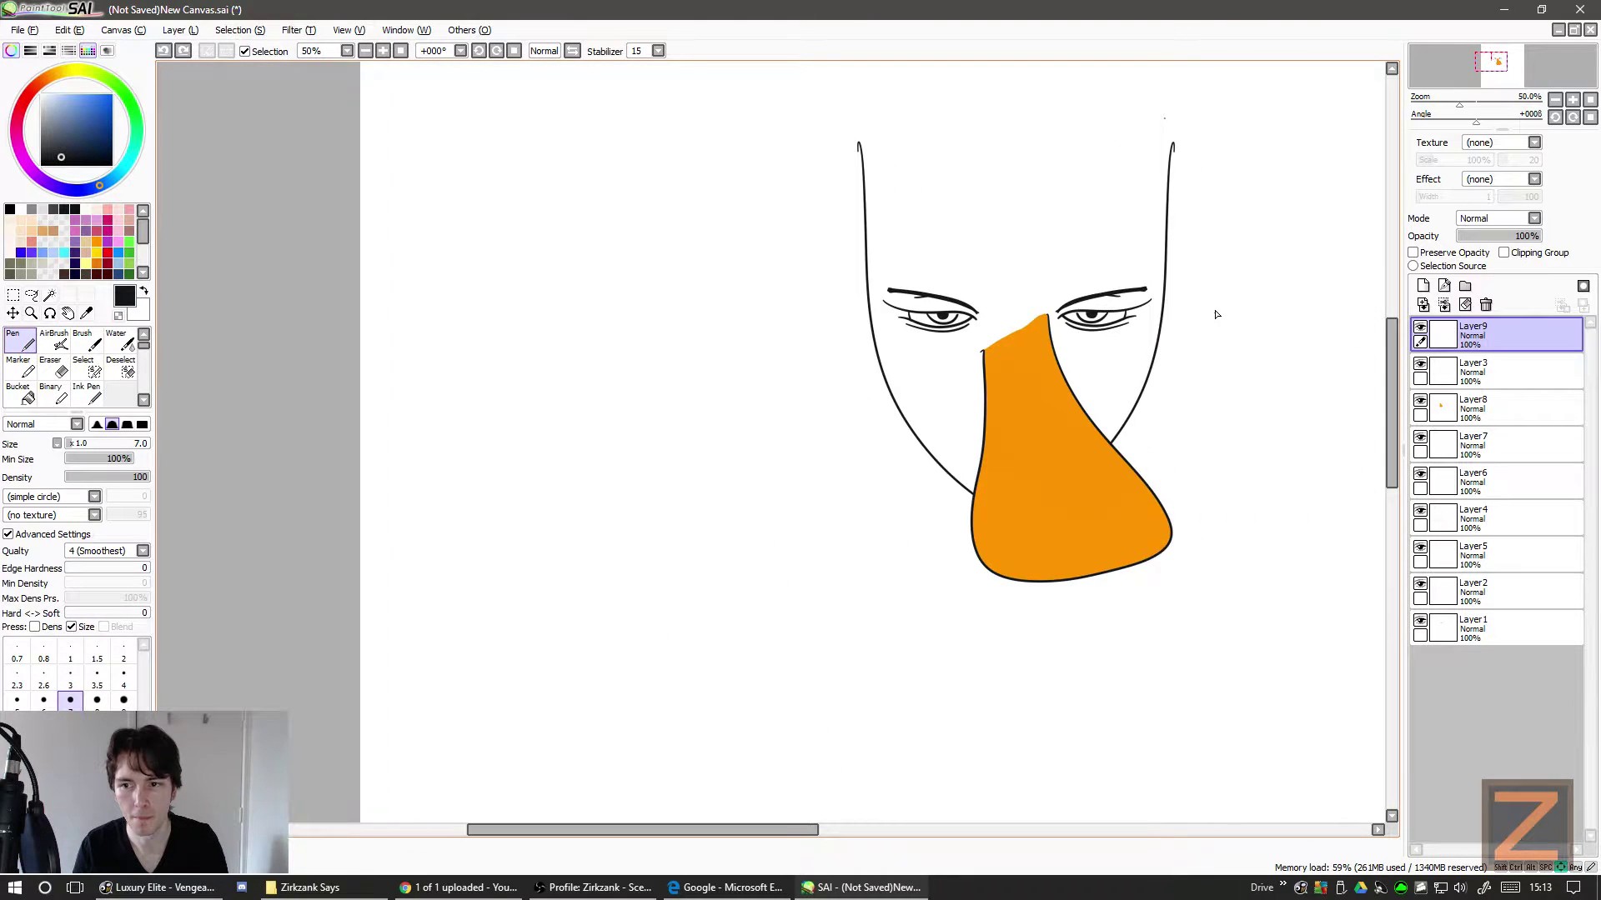
pyautogui.scroll(2, 1193, 292)
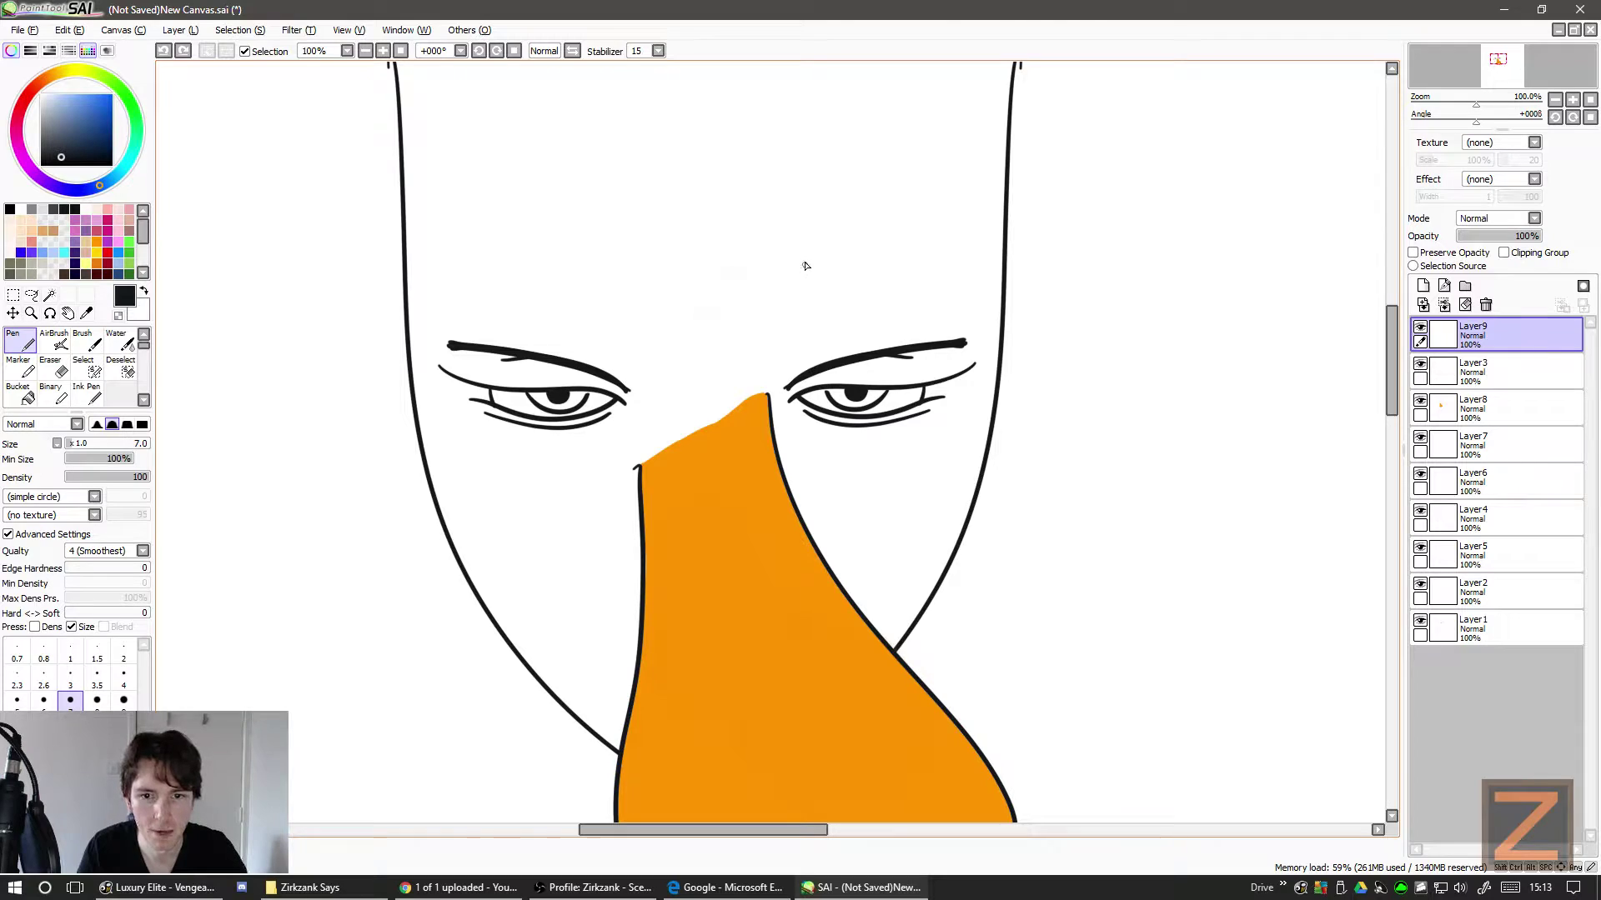
pyautogui.scroll(5, 805, 265)
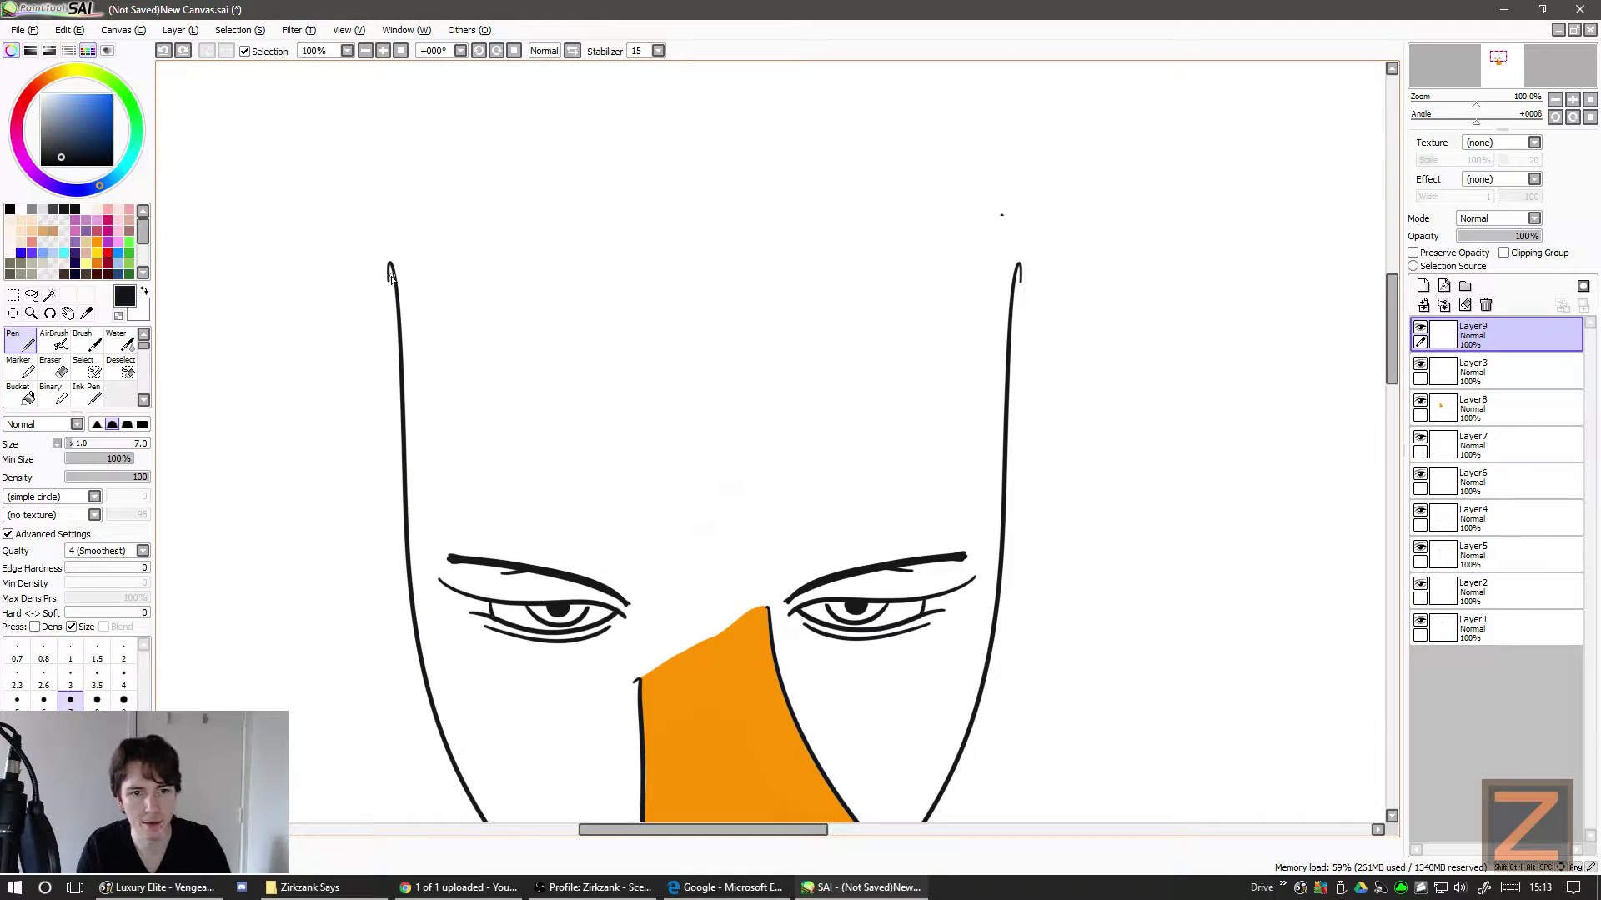
pyautogui.moveTo(464, 298)
pyautogui.mouseDown()
pyautogui.moveTo(587, 311)
pyautogui.moveTo(867, 249)
pyautogui.moveTo(962, 299)
pyautogui.moveTo(1010, 277)
pyautogui.mouseUp()
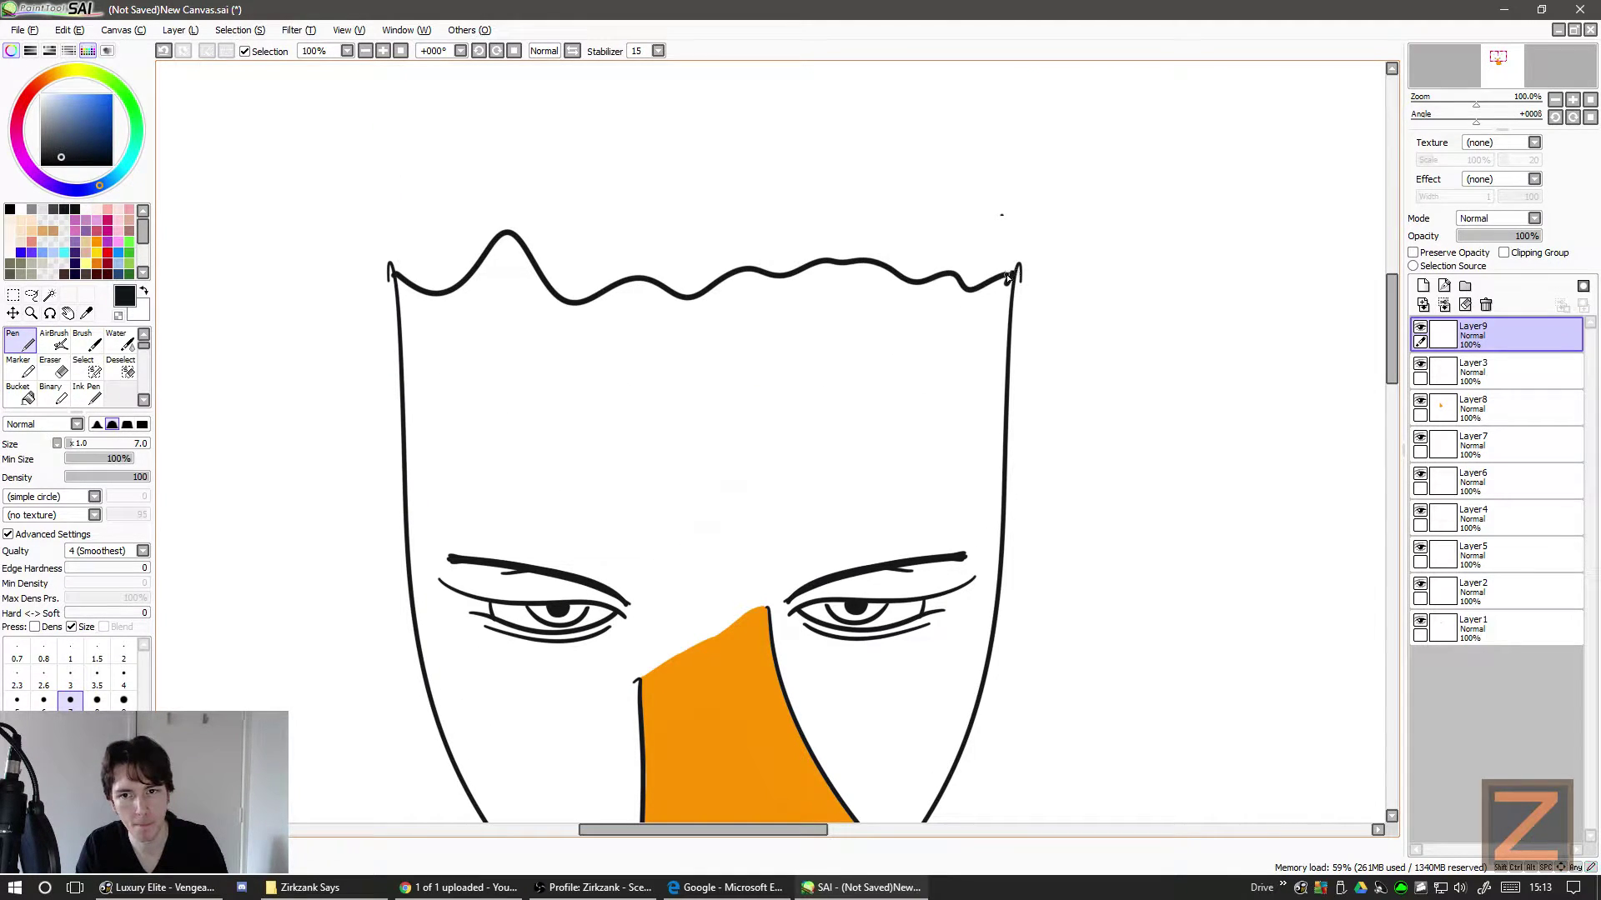
pyautogui.scroll(-3, 647, 511)
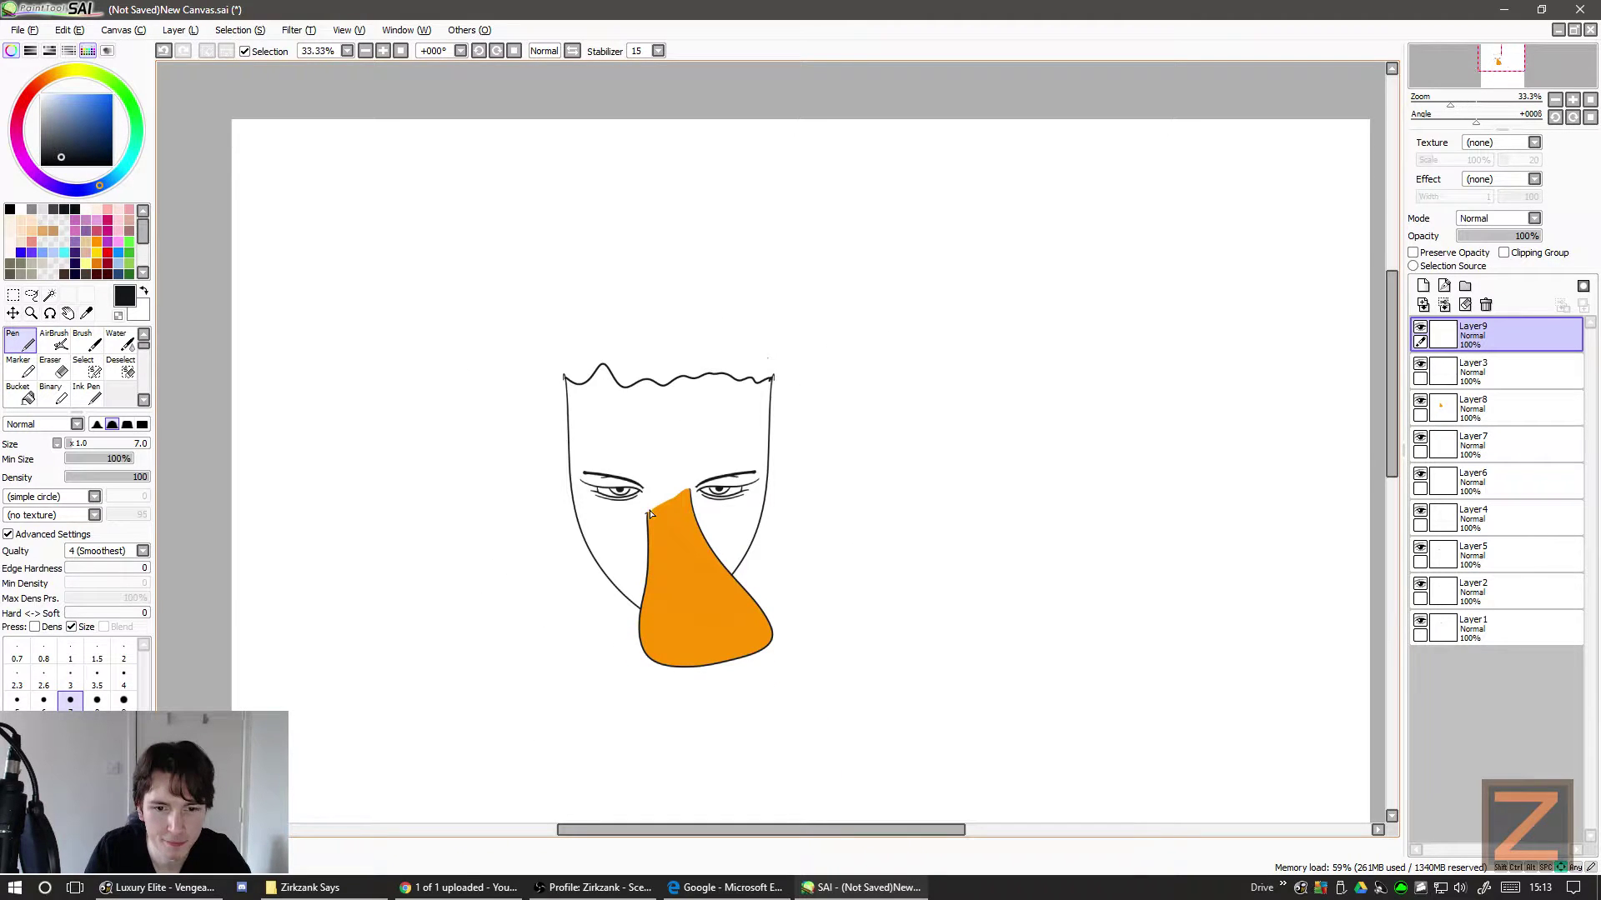
pyautogui.scroll(2, 648, 512)
pyautogui.scroll(1, 650, 512)
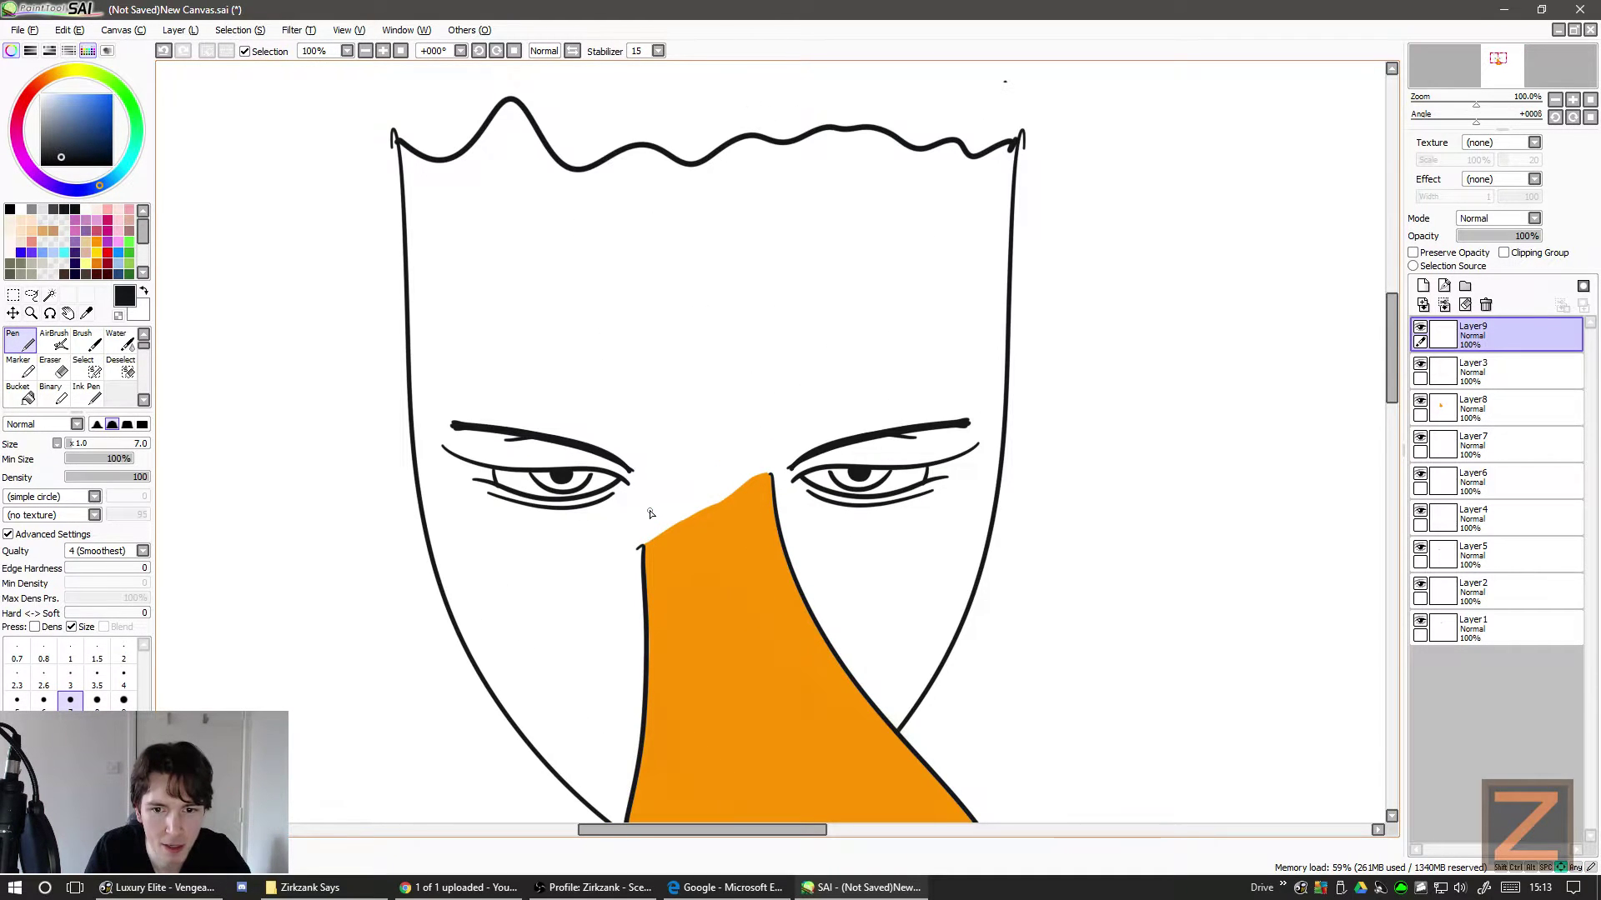
pyautogui.hotkey('ctrl', 'z')
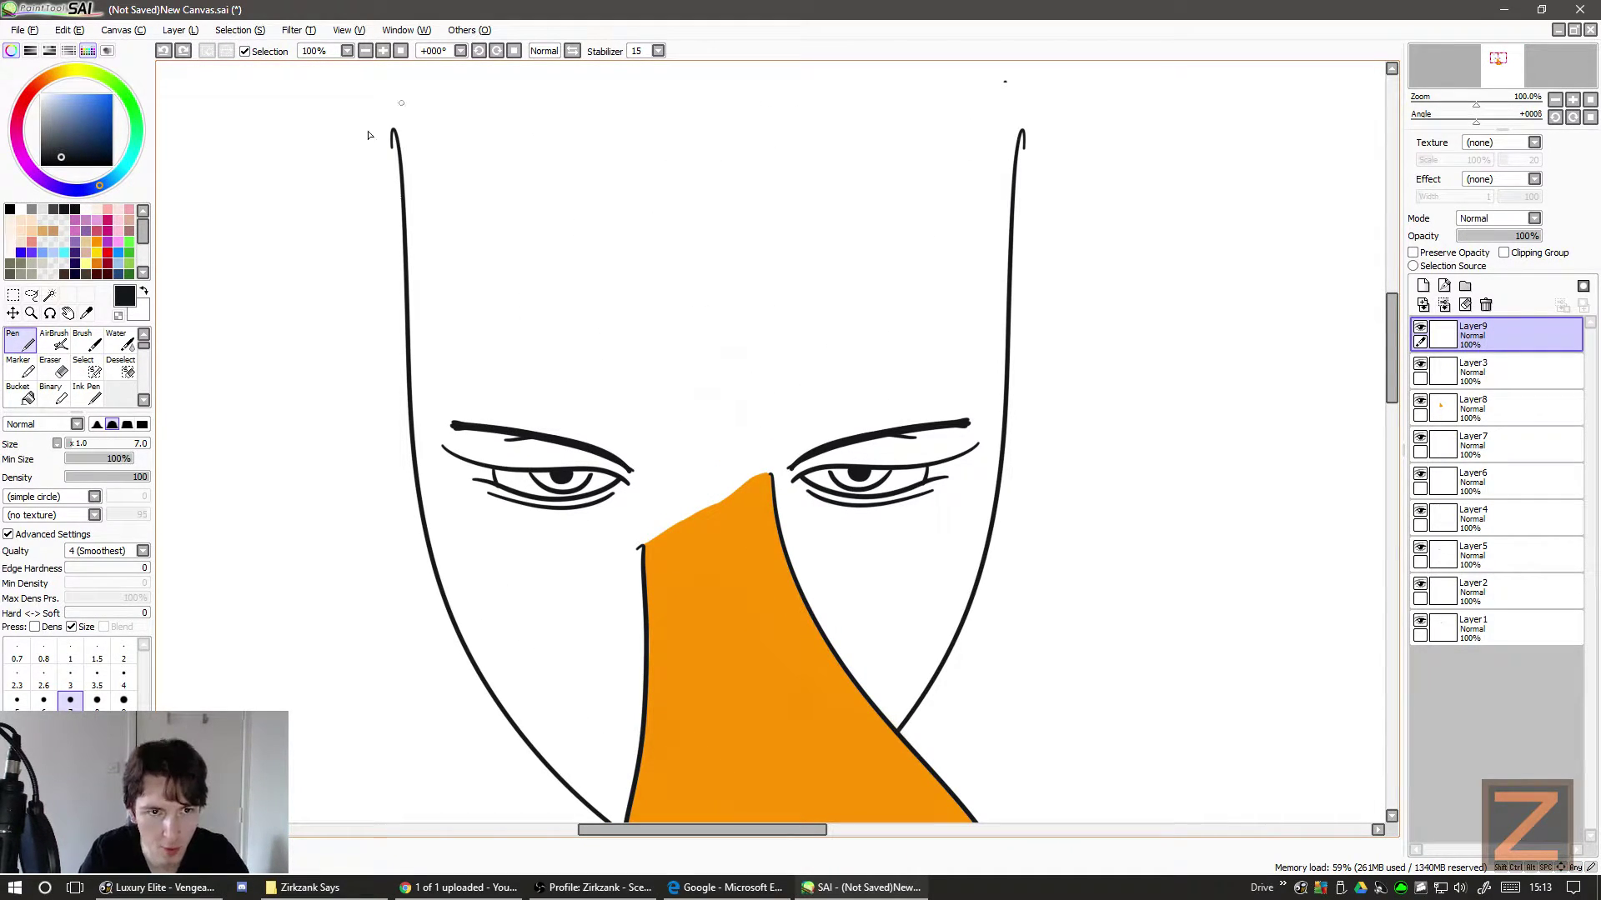
# - Try a line across the open top of the head from one side line to the other, undoing each stroke
pyautogui.moveTo(395, 134); pyautogui.dragTo(610, 85)
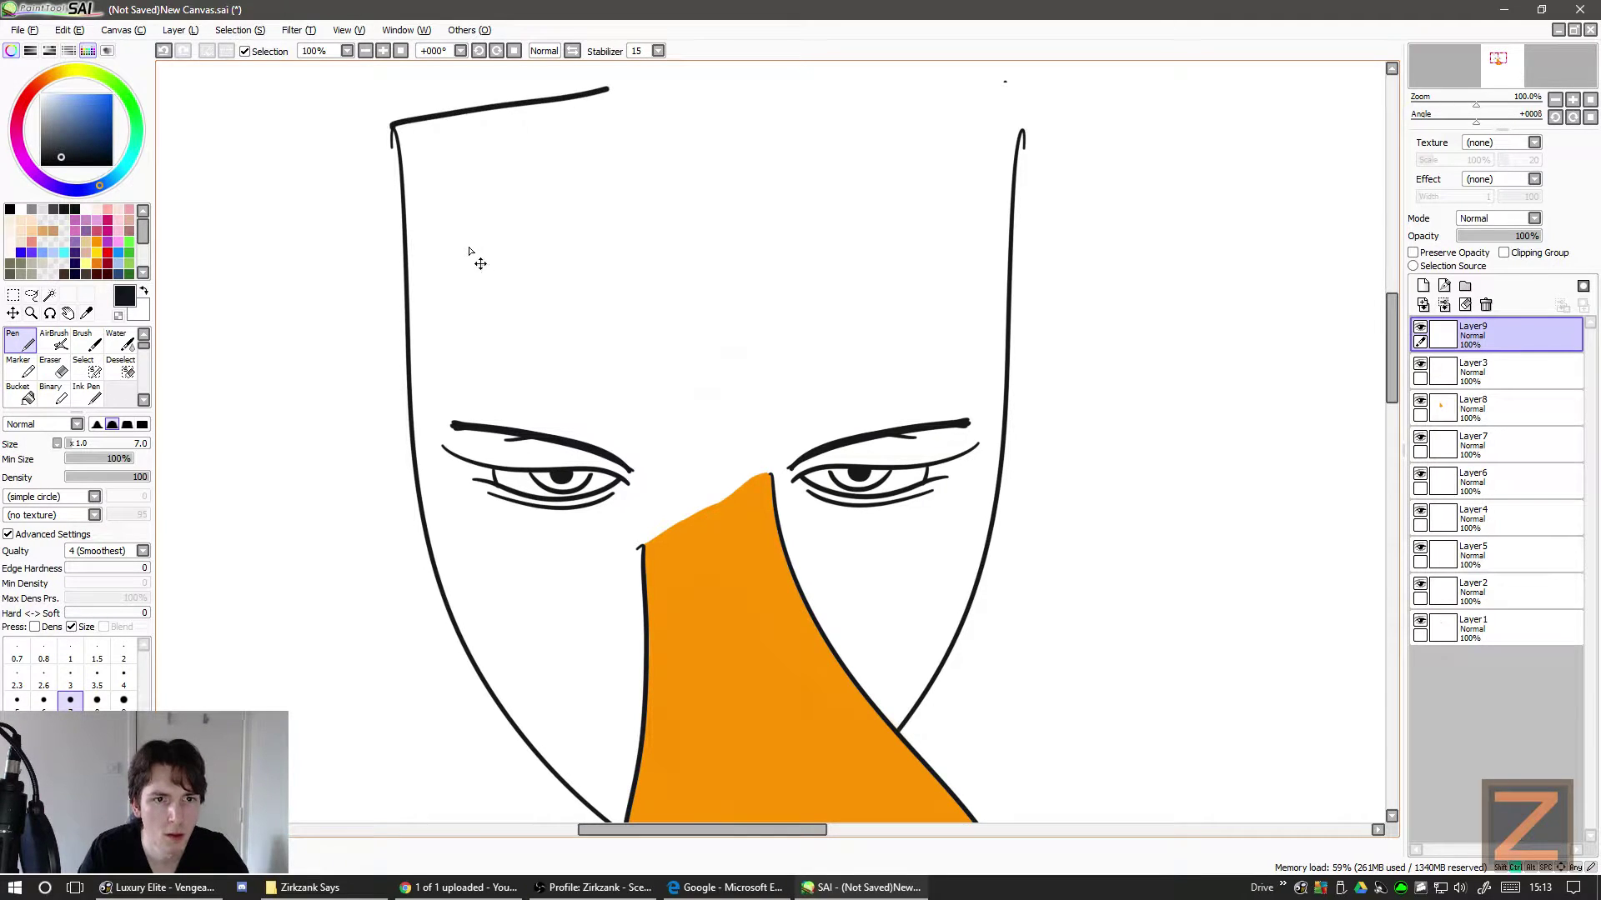
pyautogui.hotkey('ctrl', 'z')
pyautogui.moveTo(395, 134); pyautogui.dragTo(1025, 138)
pyautogui.hotkey('ctrl', 'z')
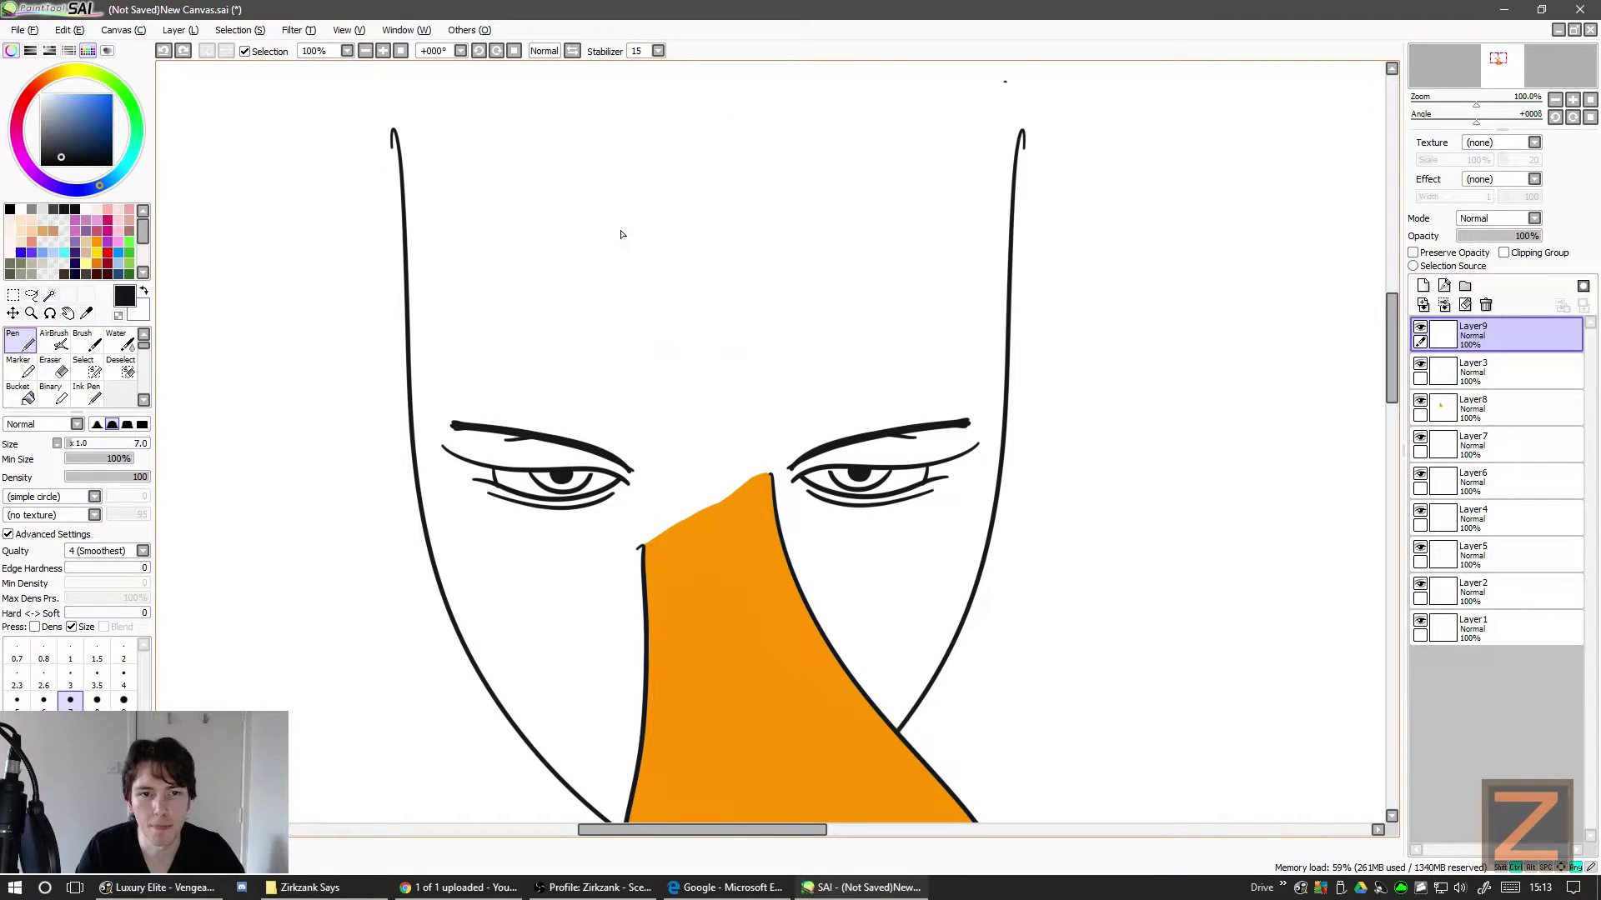
# - Try a domed curve over the top of the head joining both side lines, undoing each version
pyautogui.scroll(2, 481, 286)
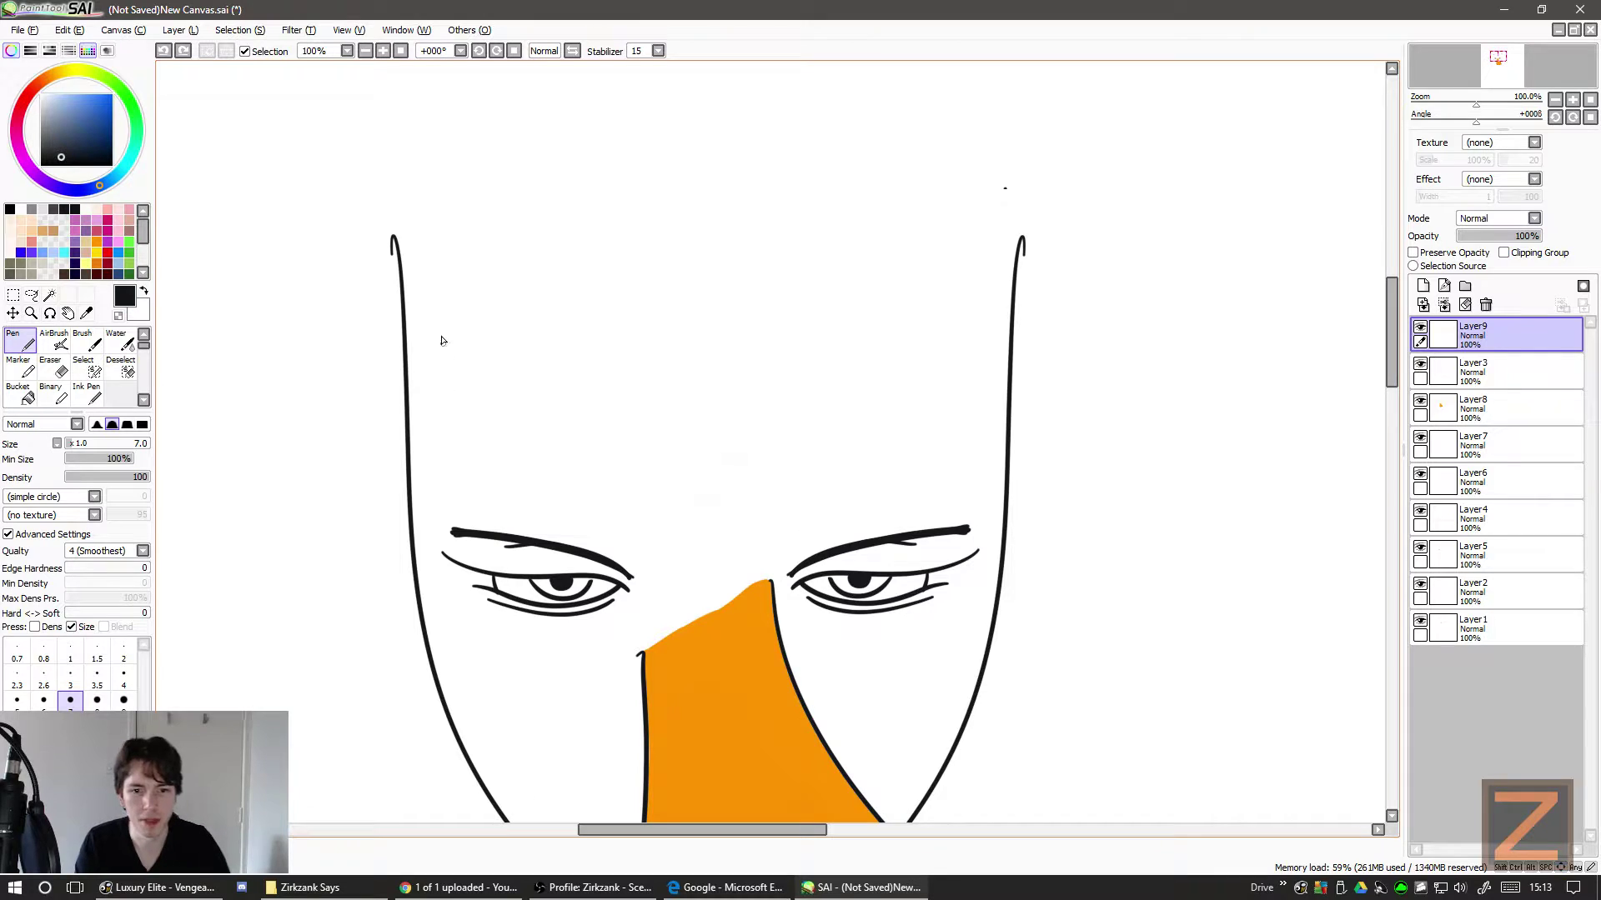
pyautogui.scroll(-1, 445, 345)
pyautogui.scroll(-1, 427, 339)
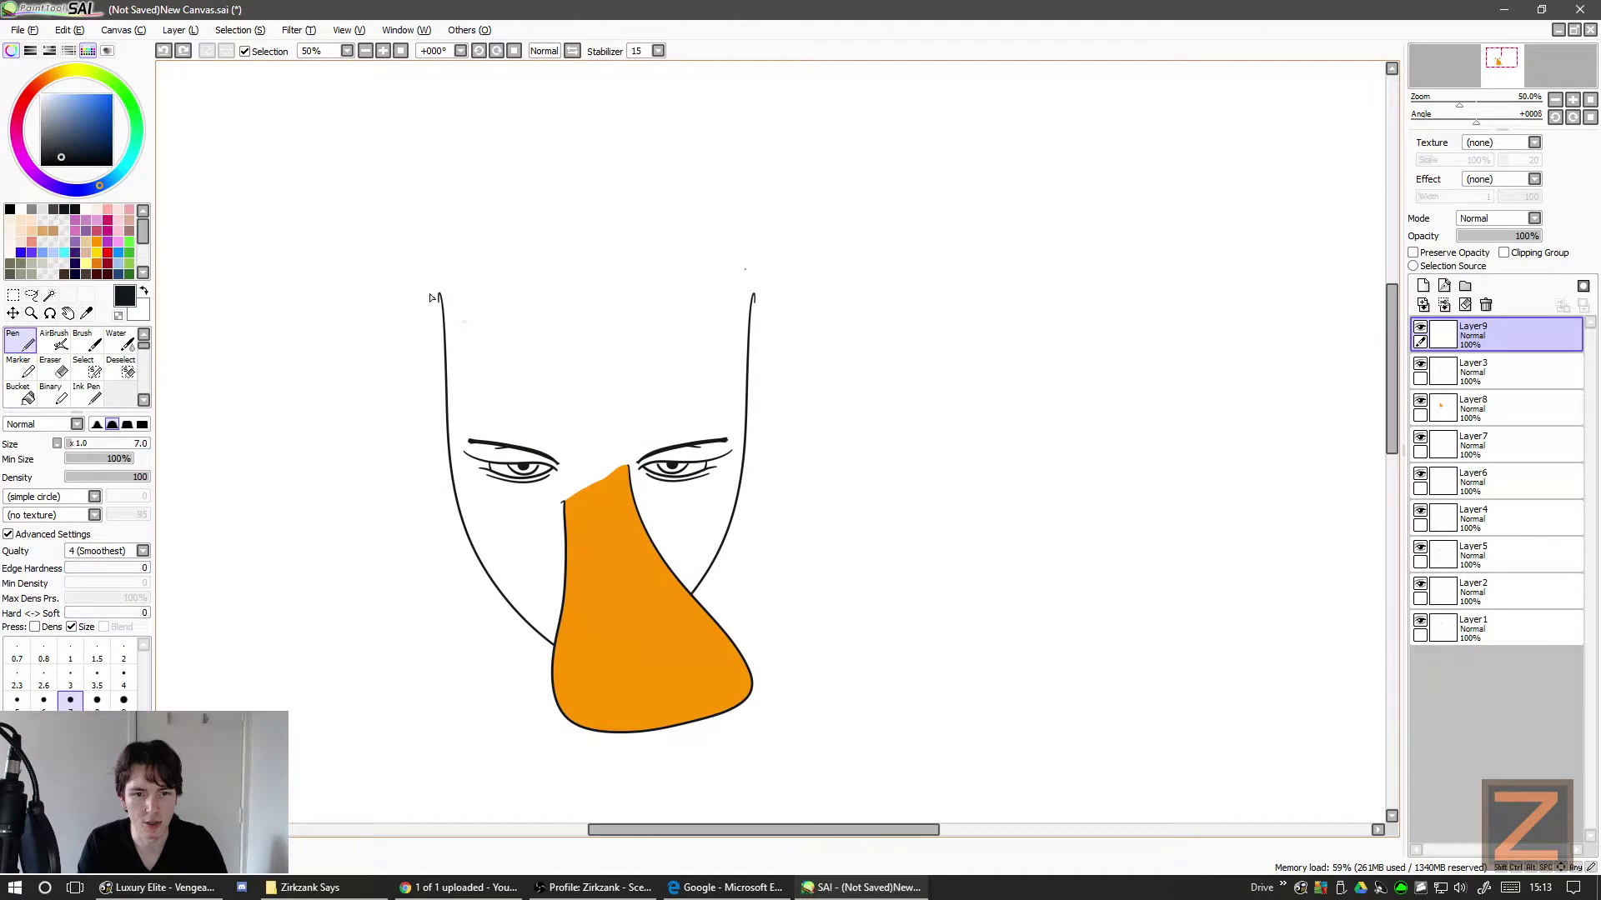
pyautogui.moveTo(431, 298)
pyautogui.mouseDown()
pyautogui.moveTo(486, 235)
pyautogui.moveTo(761, 269)
pyautogui.moveTo(757, 342)
pyautogui.mouseUp()
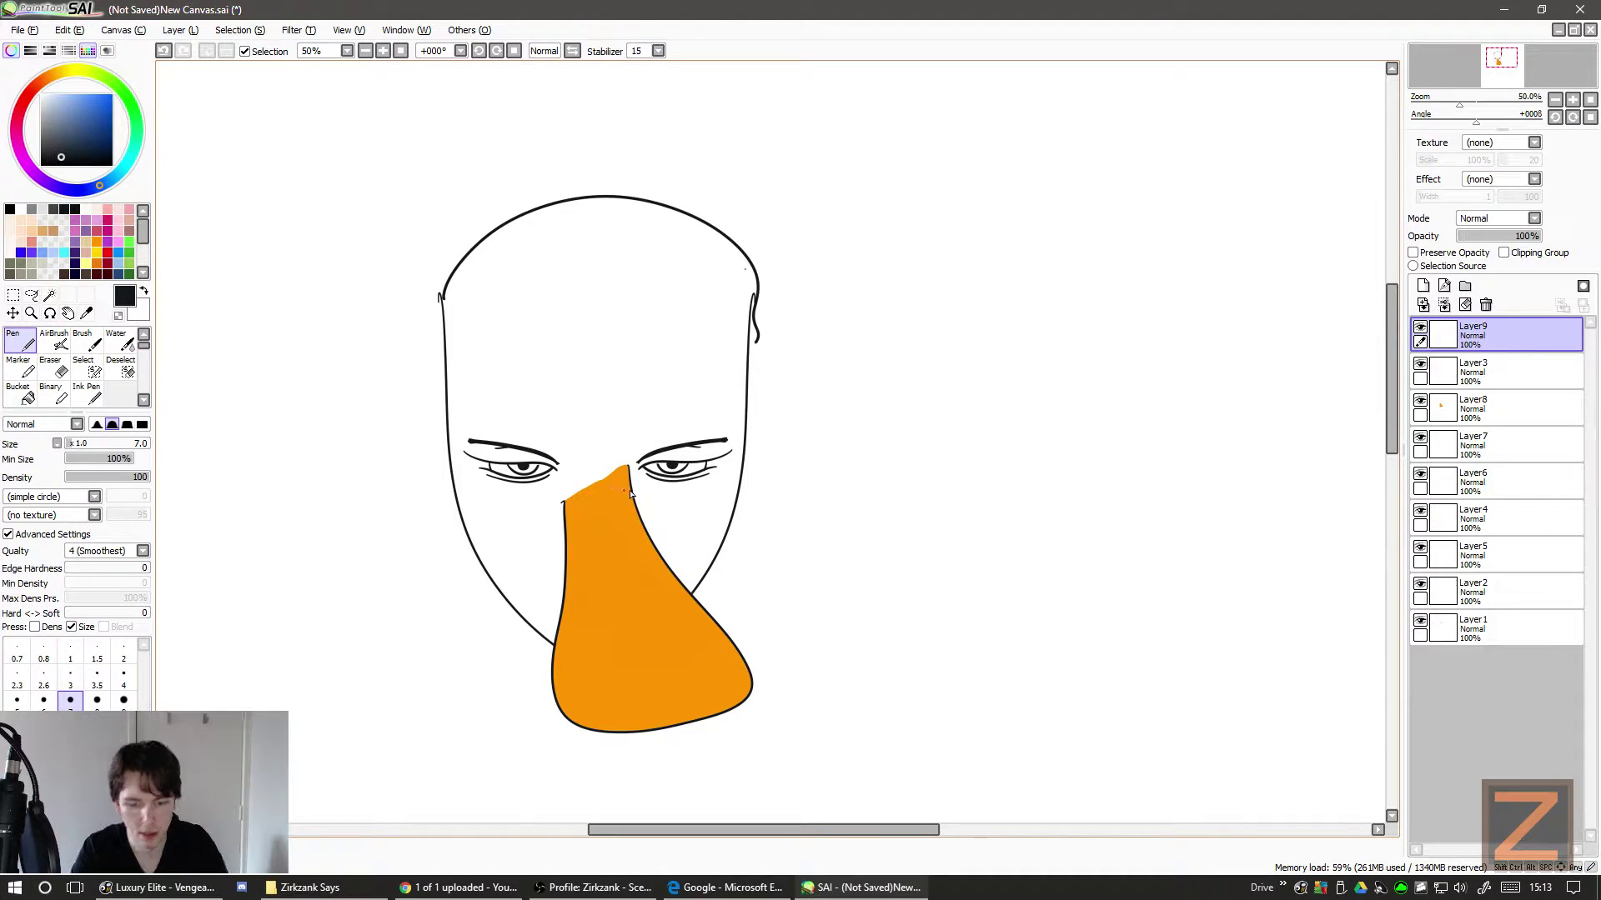
pyautogui.hotkey('ctrl', 'z')
pyautogui.moveTo(433, 305)
pyautogui.mouseDown()
pyautogui.moveTo(383, 233)
pyautogui.moveTo(506, 220)
pyautogui.moveTo(686, 134)
pyautogui.moveTo(838, 139)
pyautogui.moveTo(789, 286)
pyautogui.moveTo(753, 306)
pyautogui.mouseUp()
pyautogui.hotkey('ctrl', 'z')
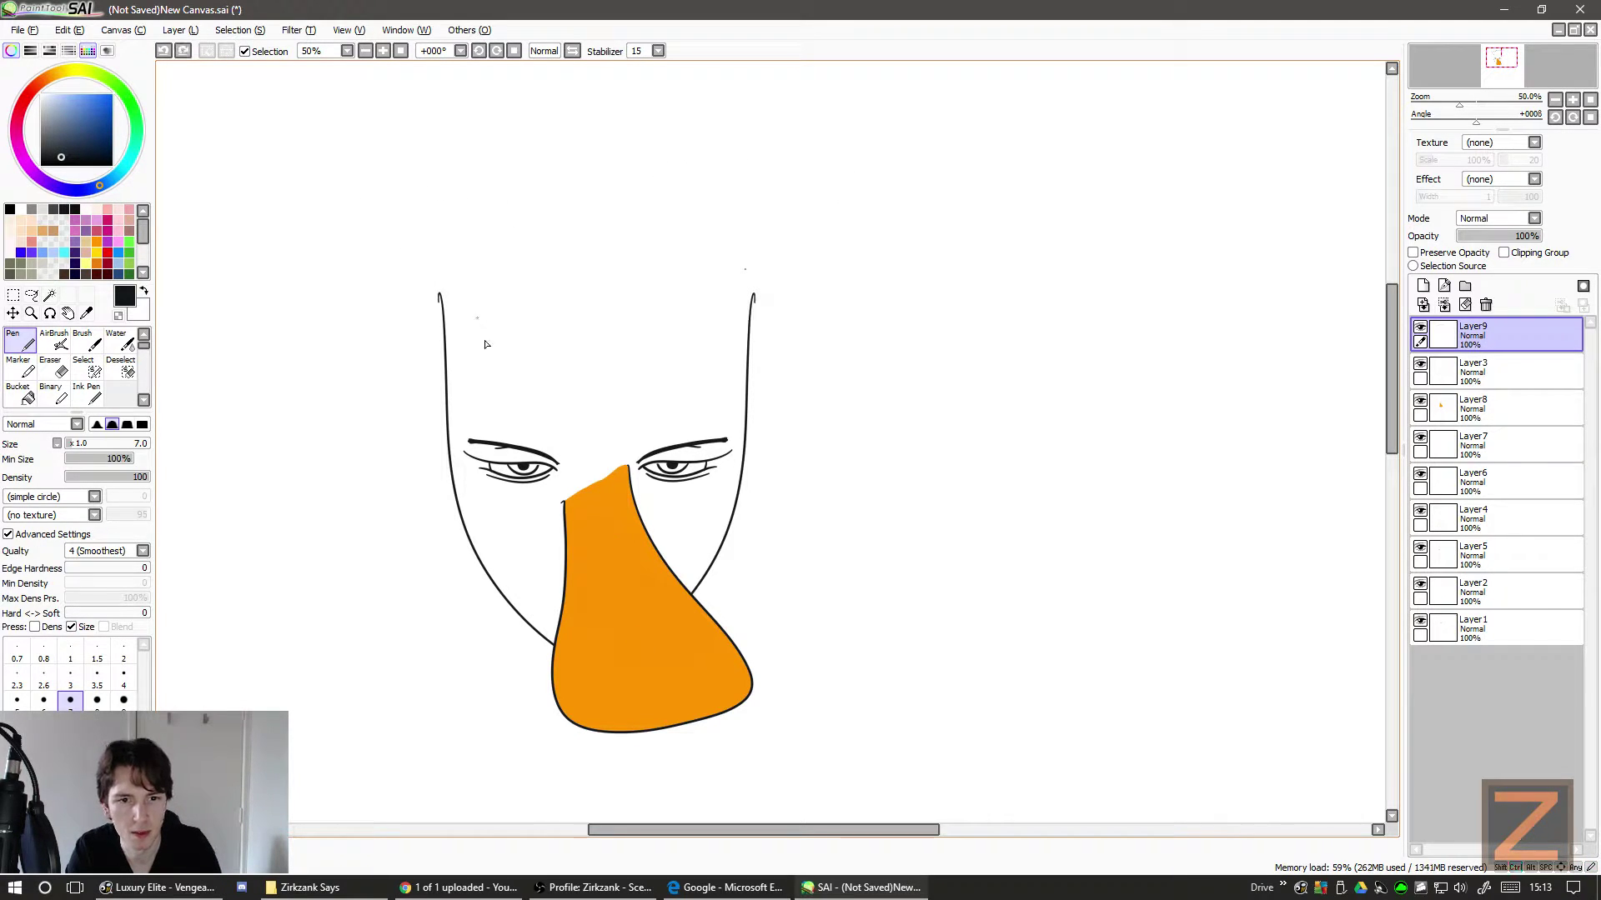
# - Draw a curved, pointed hair spike sweeping out left from the top of the head's left side line, undoing the extra stroke above it
pyautogui.moveTo(461, 328)
pyautogui.mouseDown()
pyautogui.moveTo(450, 338)
pyautogui.moveTo(473, 347)
pyautogui.moveTo(493, 431)
pyautogui.mouseUp()
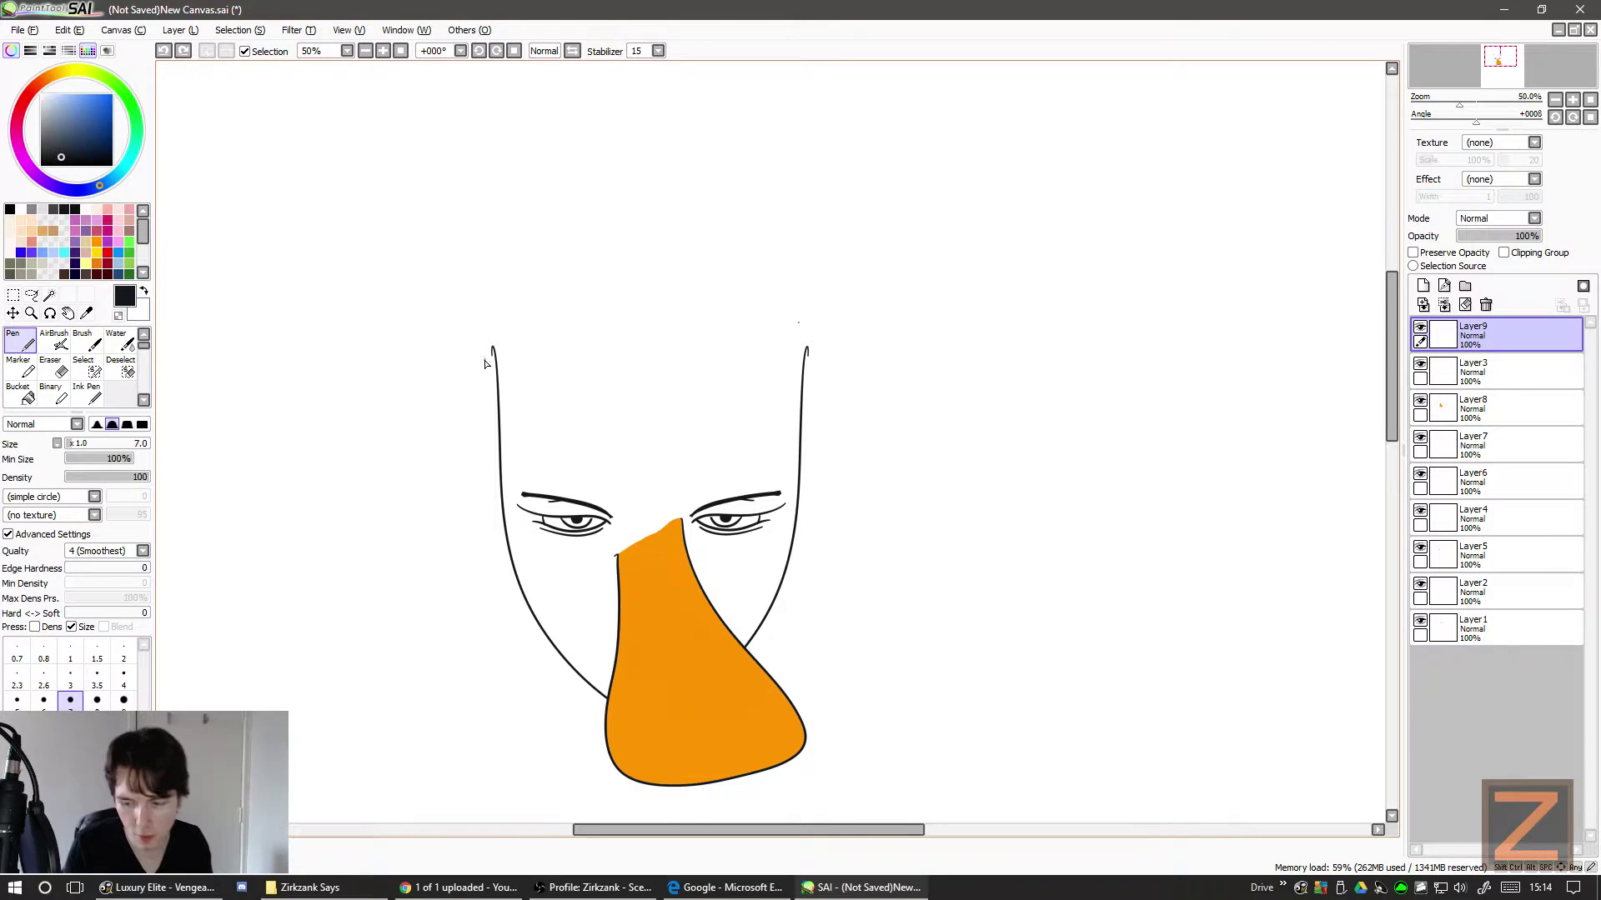
pyautogui.moveTo(490, 357); pyautogui.dragTo(499, 396)
pyautogui.scroll(-1, 478, 375)
pyautogui.scroll(2, 501, 415)
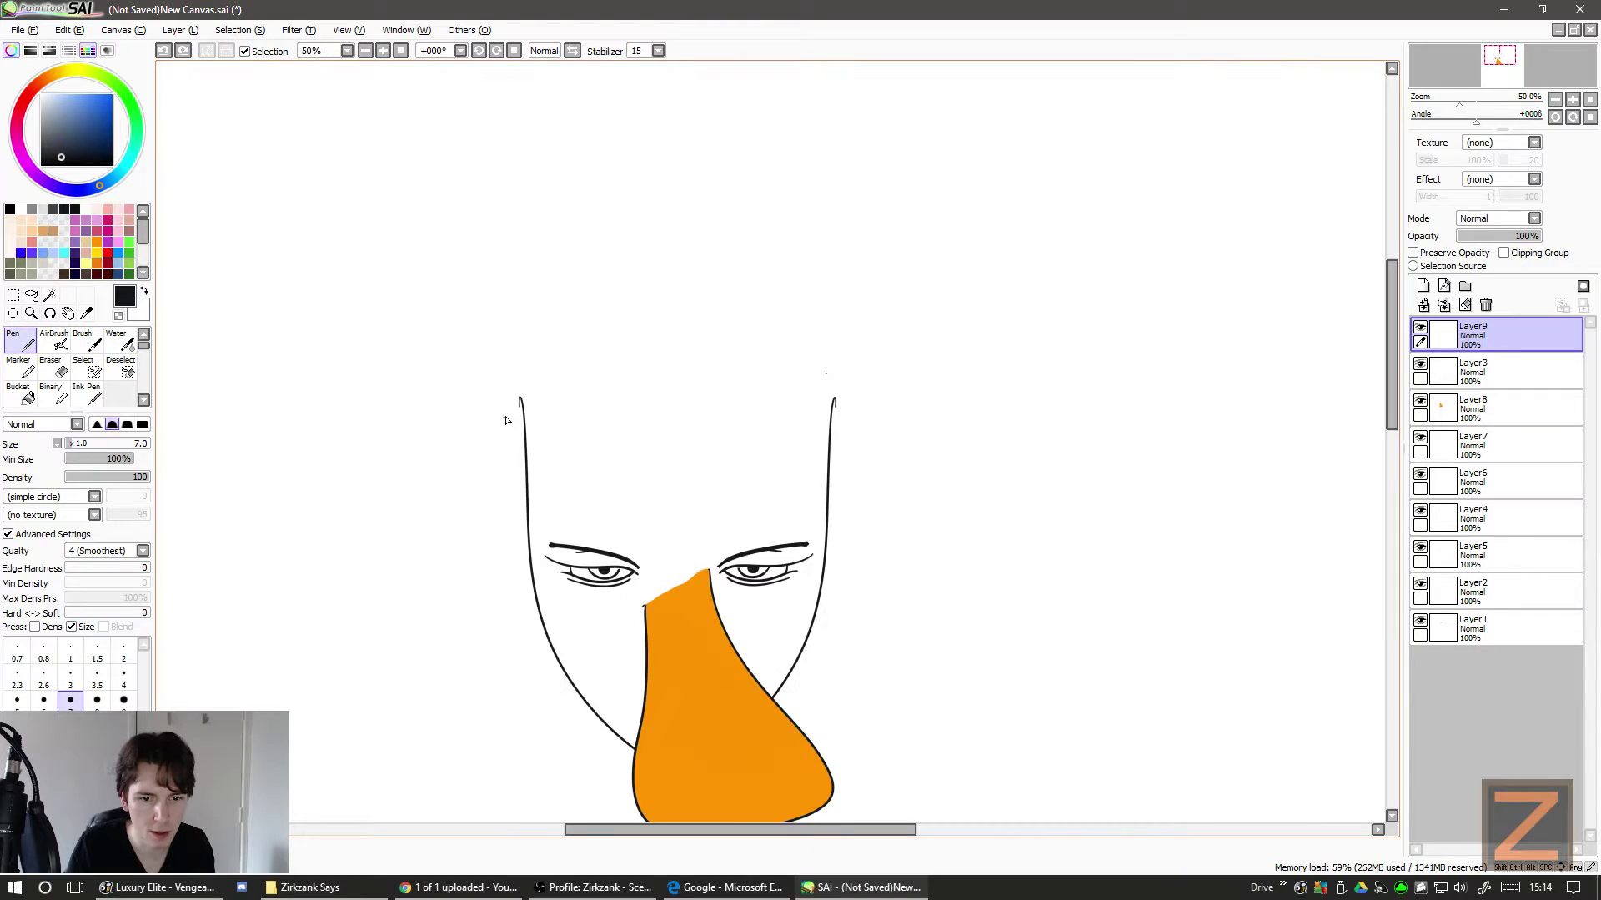
pyautogui.moveTo(516, 381)
pyautogui.mouseDown()
pyautogui.moveTo(525, 495)
pyautogui.moveTo(255, 423)
pyautogui.moveTo(371, 271)
pyautogui.moveTo(593, 292)
pyautogui.moveTo(520, 204)
pyautogui.moveTo(377, 121)
pyautogui.mouseUp()
pyautogui.scroll(2, 503, 339)
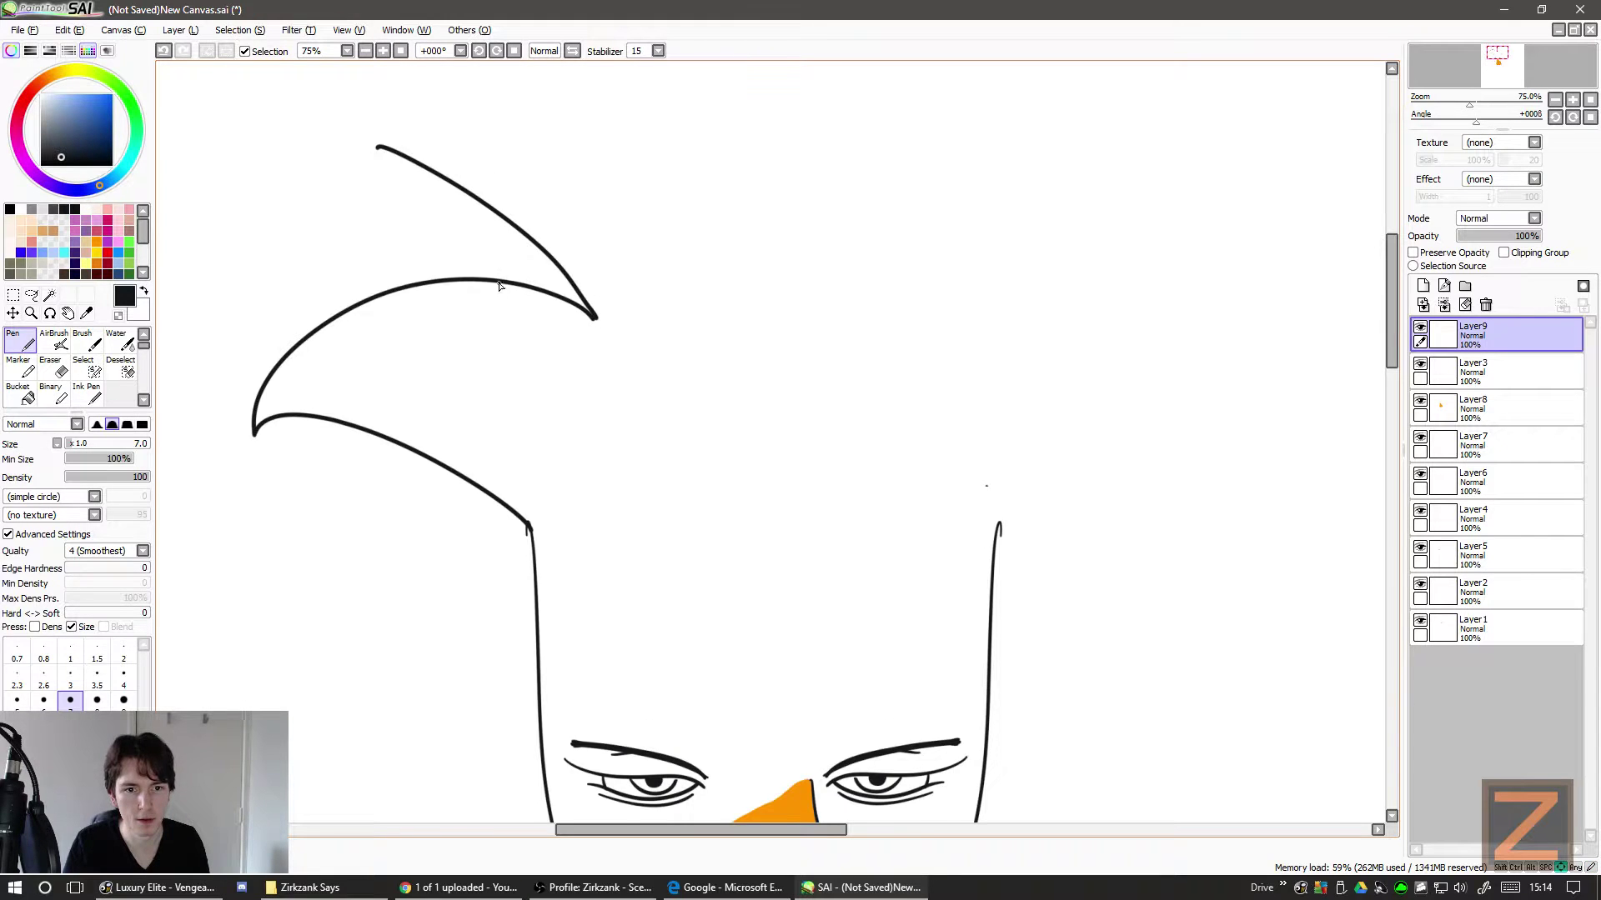
pyautogui.hotkey('ctrl', 'z')
# - Draw a larger upper-left hair spike from the first spike's inner end to above the head's centre, redoing the first attempt
pyautogui.scroll(2, 561, 433)
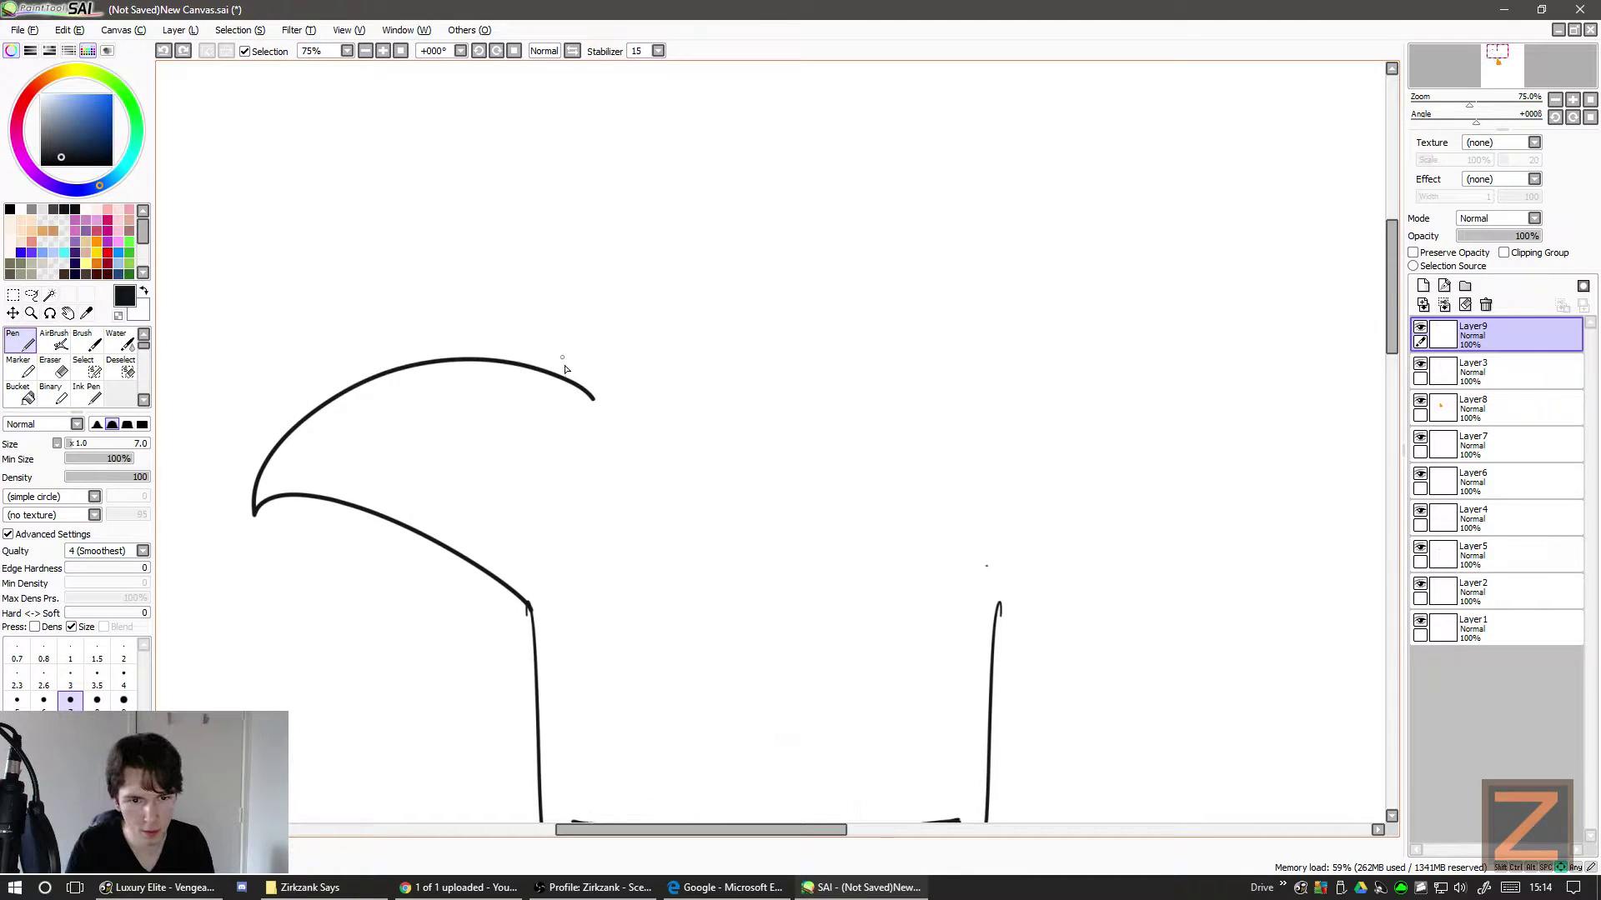
pyautogui.moveTo(592, 425)
pyautogui.mouseDown()
pyautogui.moveTo(441, 248)
pyautogui.moveTo(282, 182)
pyautogui.mouseUp()
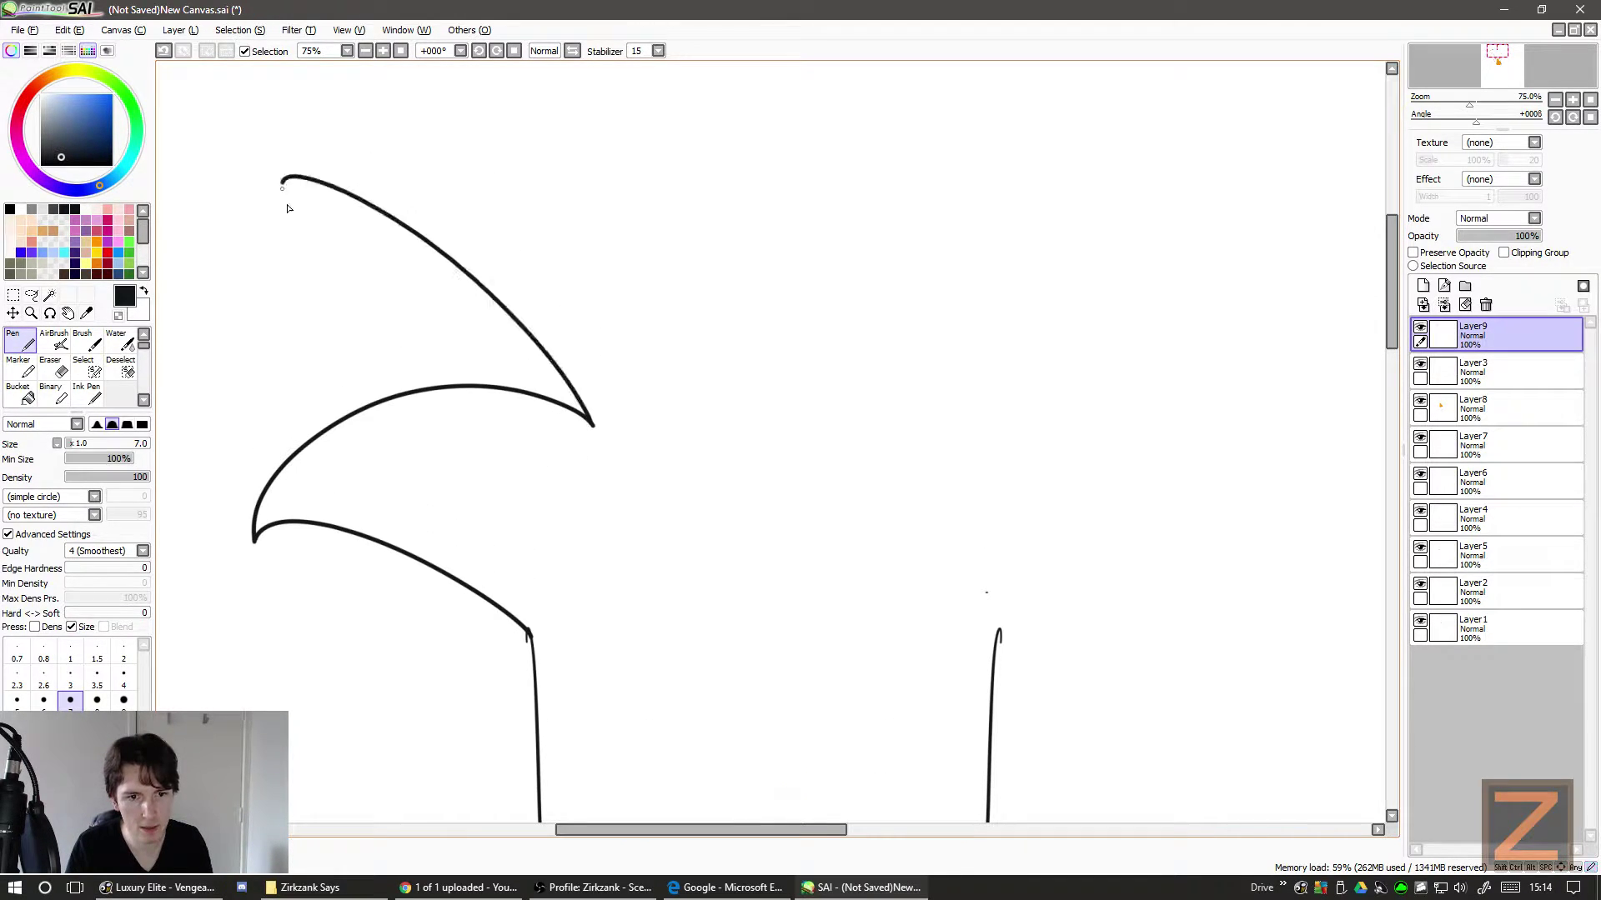
pyautogui.hotkey('ctrl', 'z')
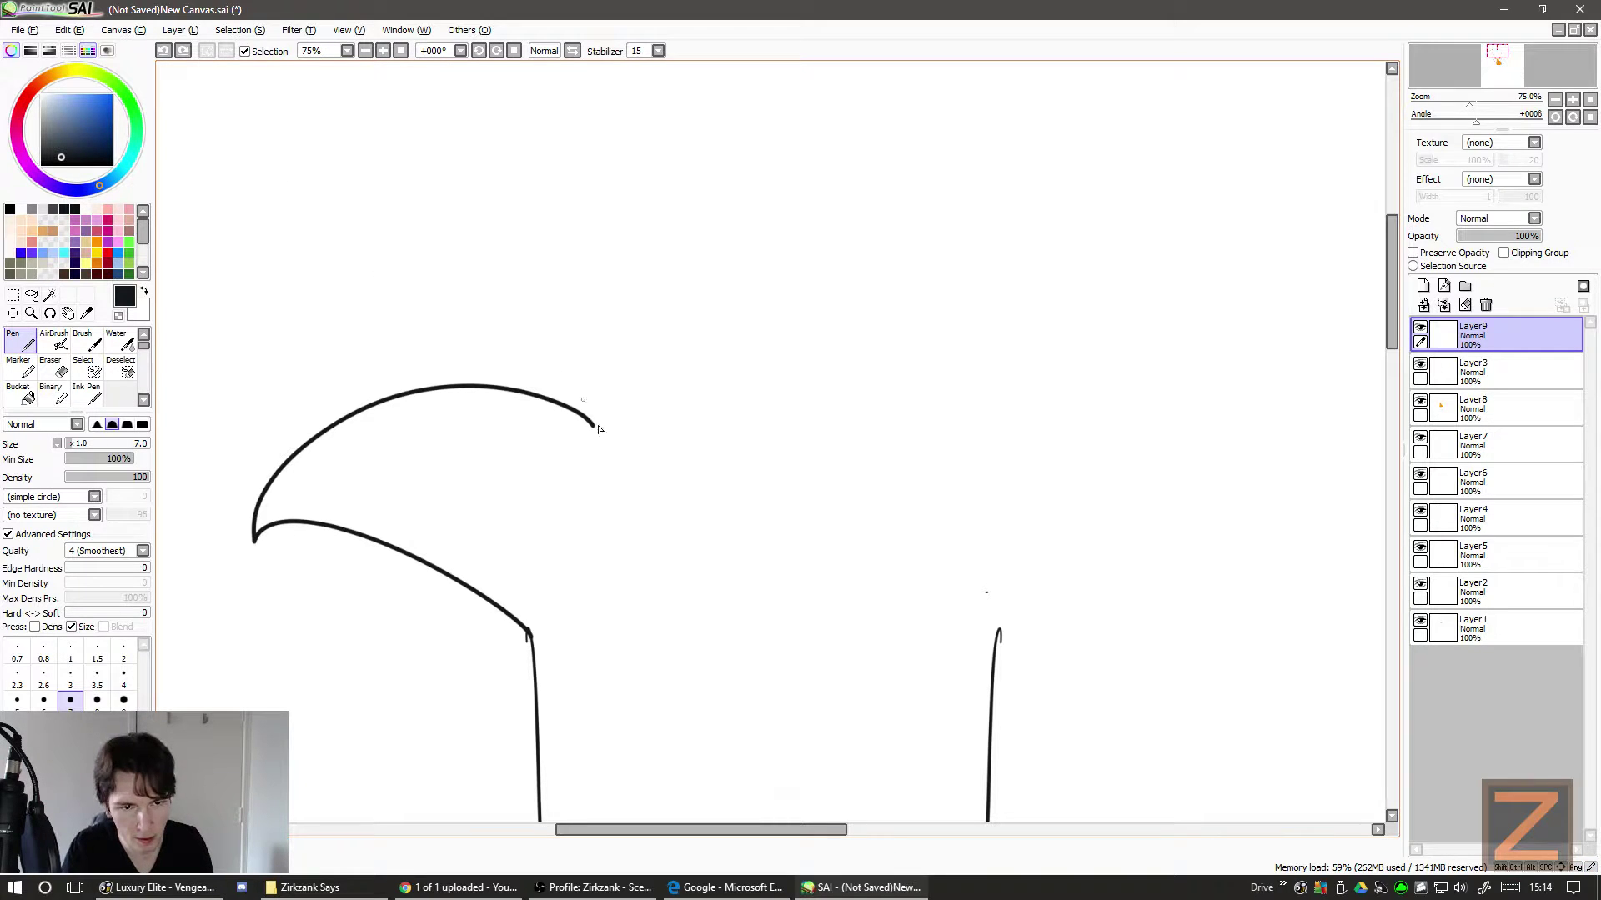
pyautogui.moveTo(589, 426)
pyautogui.mouseDown()
pyautogui.moveTo(557, 367)
pyautogui.moveTo(241, 192)
pyautogui.moveTo(355, 125)
pyautogui.moveTo(740, 270)
pyautogui.mouseUp()
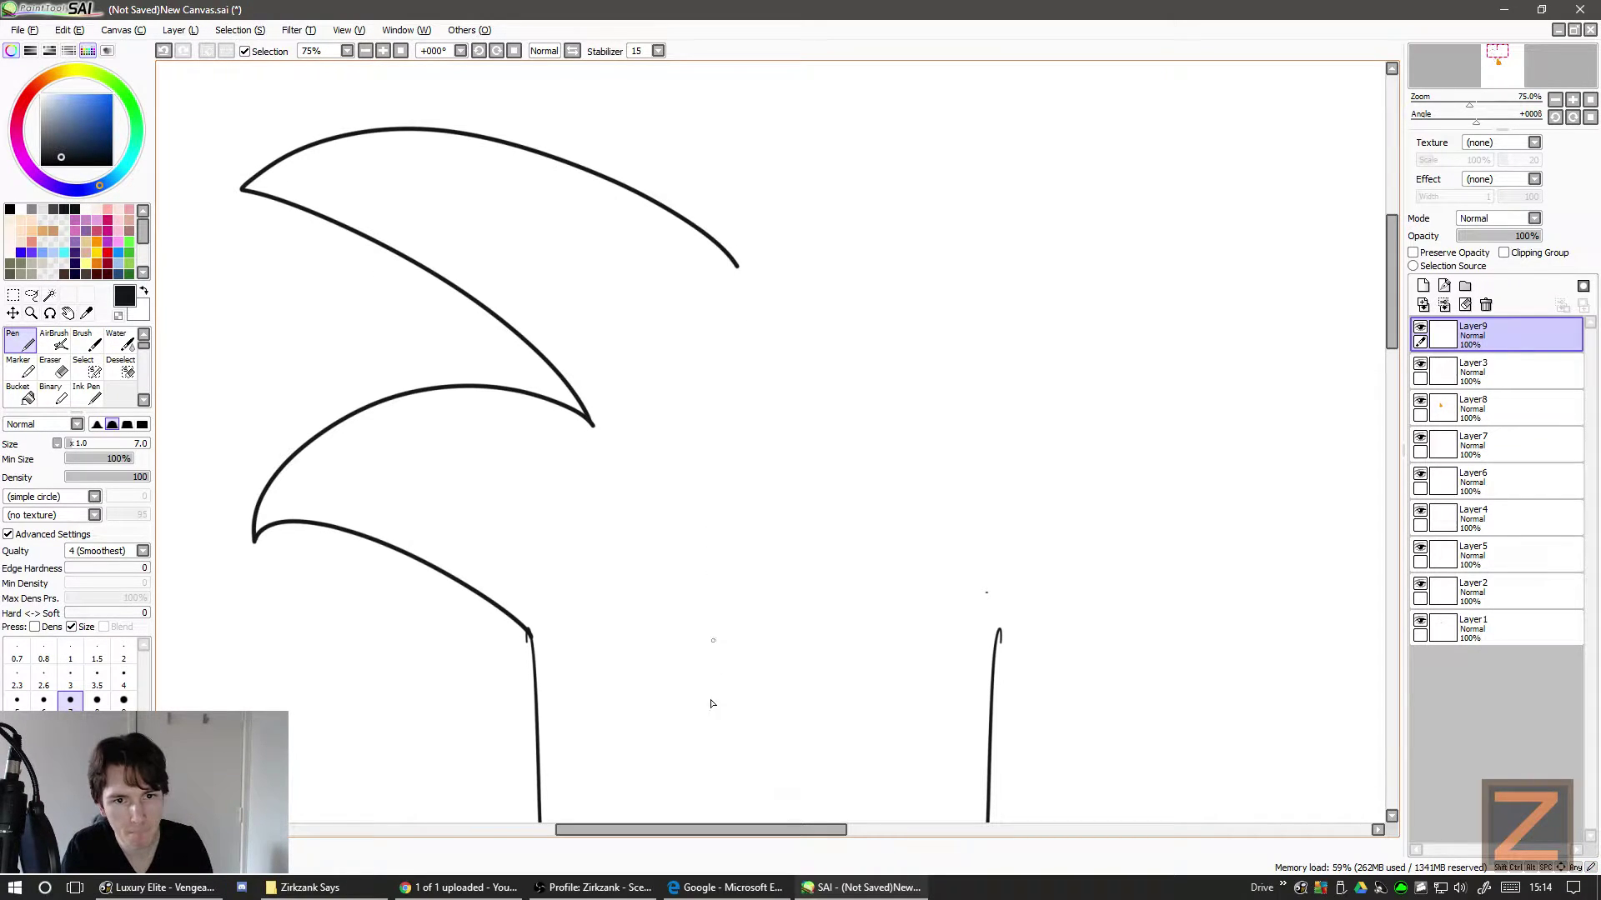
# - Try a large right-hand hair spike curving out from the end of the upper-left spike and back inward, and undo it
pyautogui.scroll(2, 743, 428)
pyautogui.hscroll(2, 668, 347)
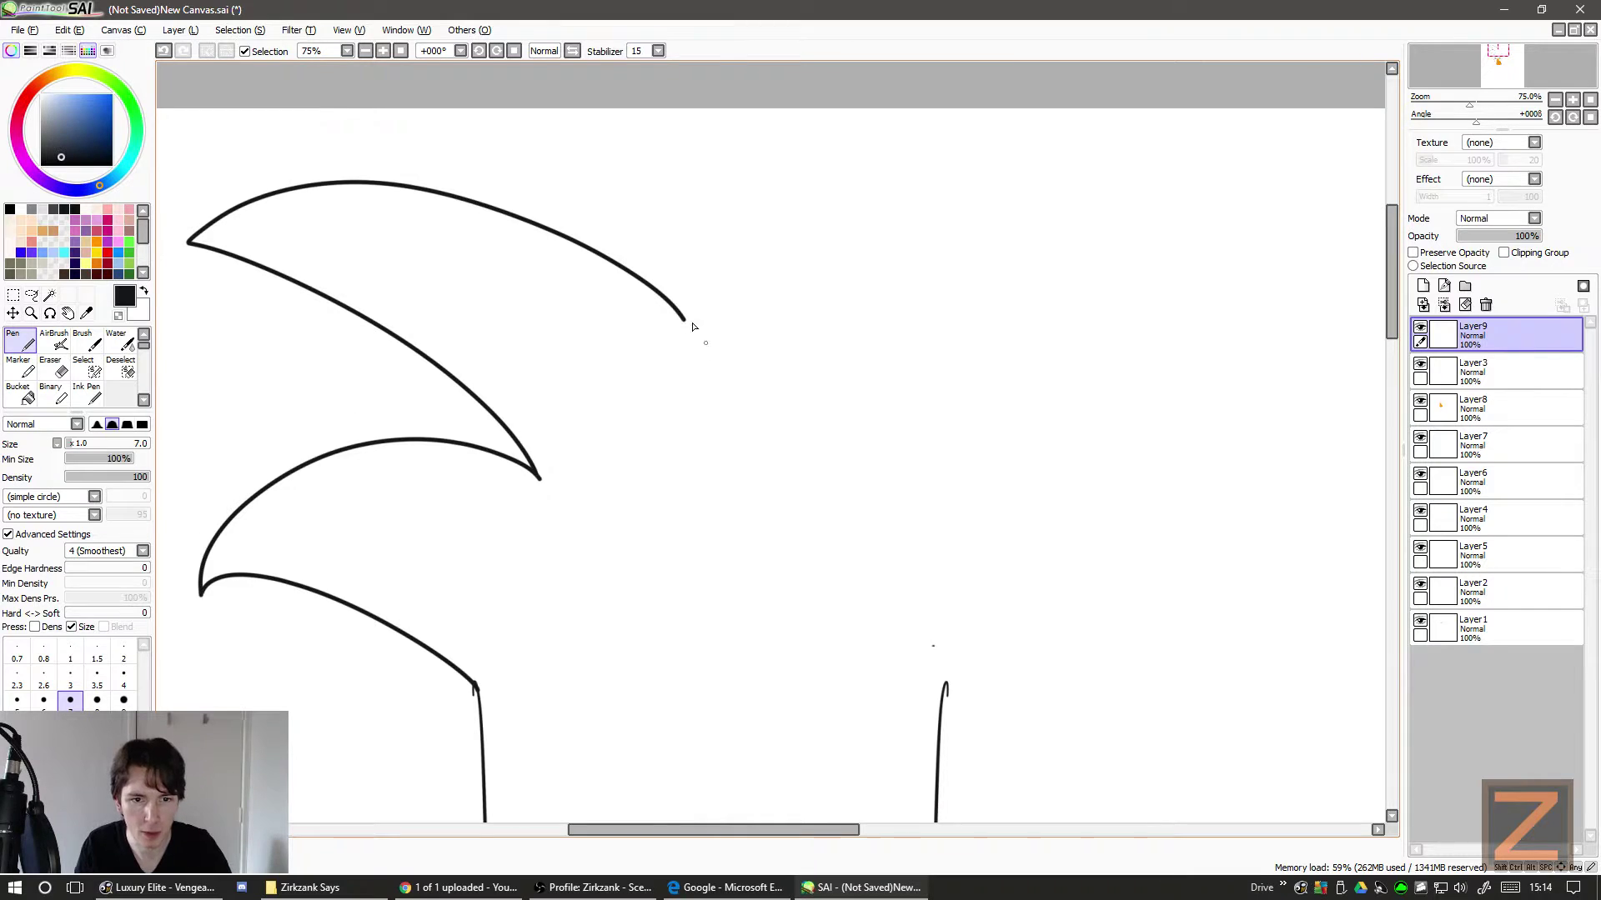
pyautogui.moveTo(681, 321)
pyautogui.mouseDown()
pyautogui.moveTo(1140, 253)
pyautogui.moveTo(1305, 343)
pyautogui.moveTo(821, 627)
pyautogui.mouseUp()
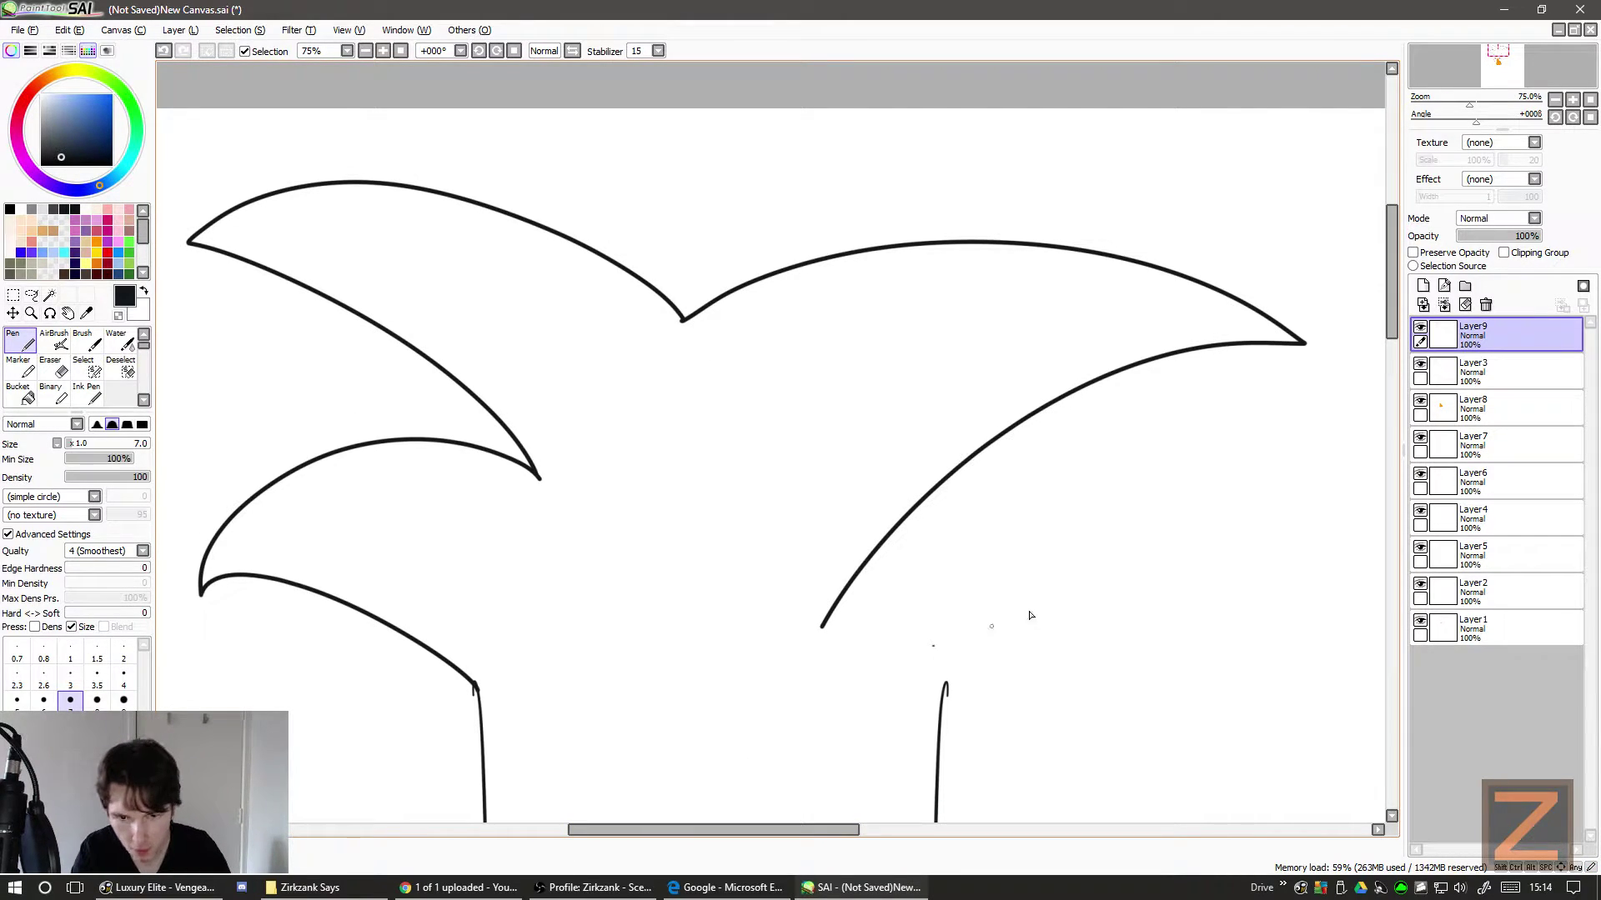
pyautogui.scroll(-3, 1008, 597)
pyautogui.hscroll(4, 943, 565)
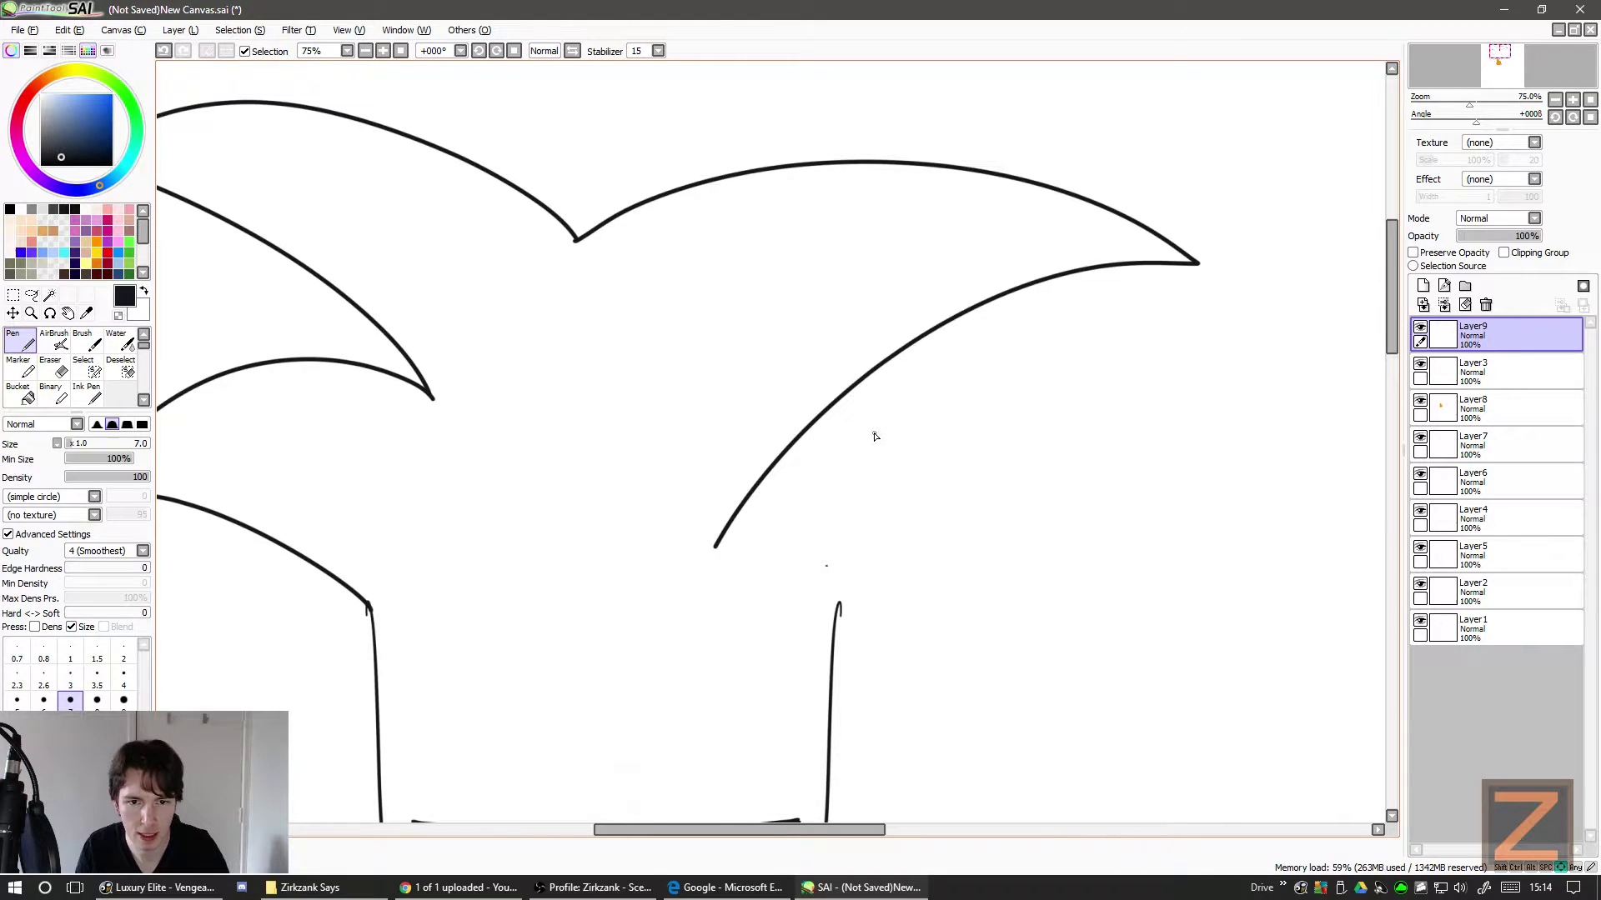
pyautogui.scroll(-3, 872, 448)
pyautogui.hscroll(1, 870, 445)
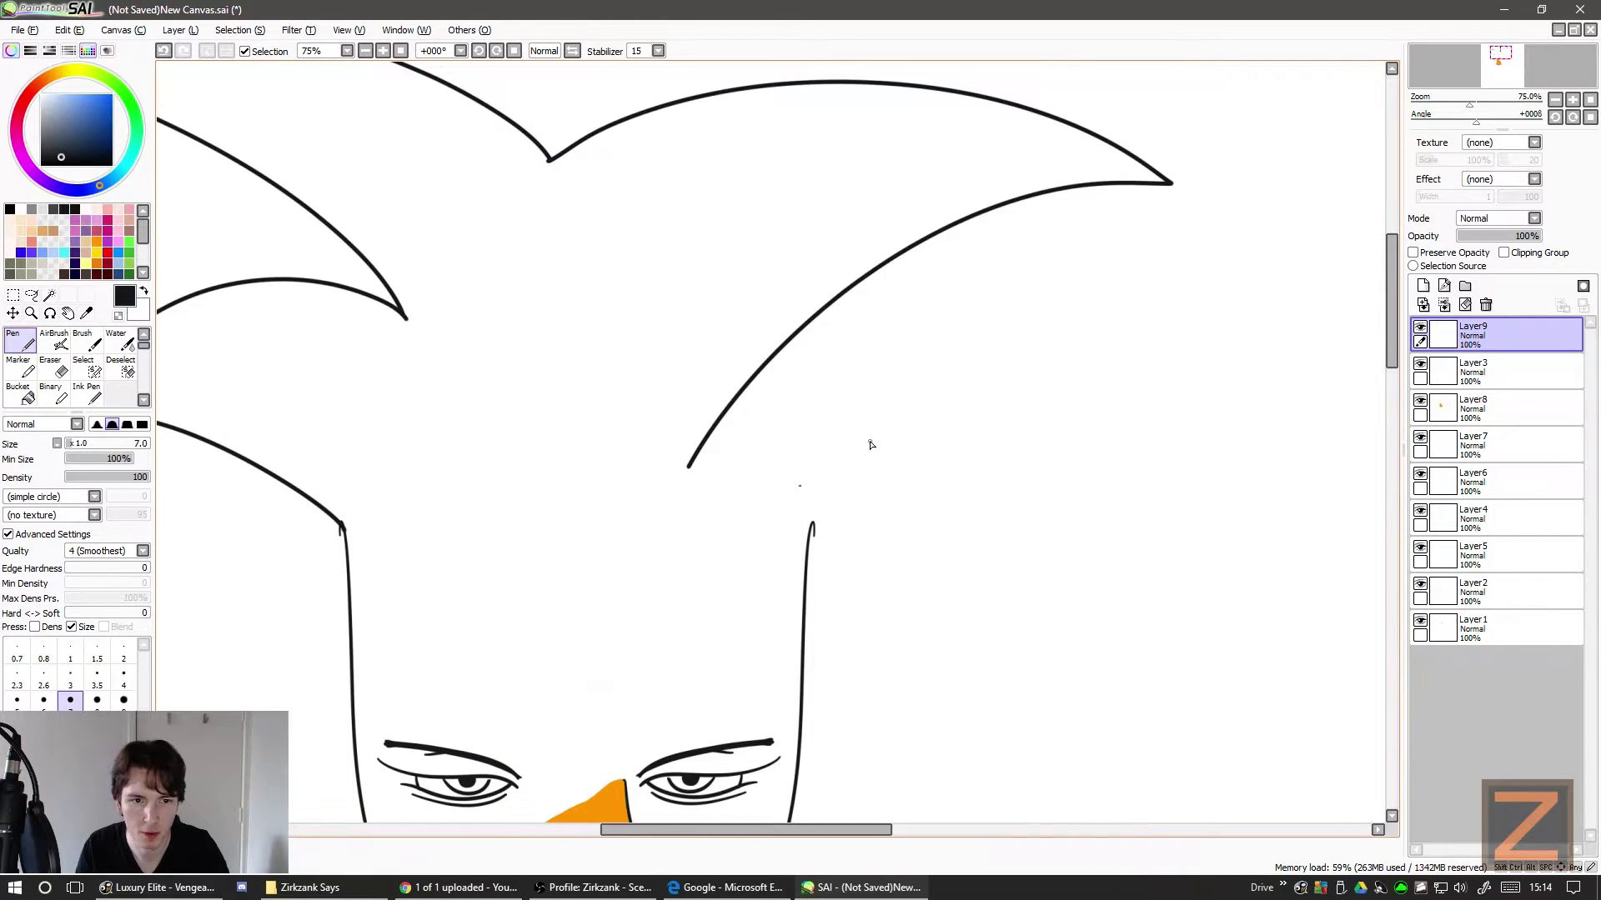
pyautogui.hotkey('ctrl', 'z')
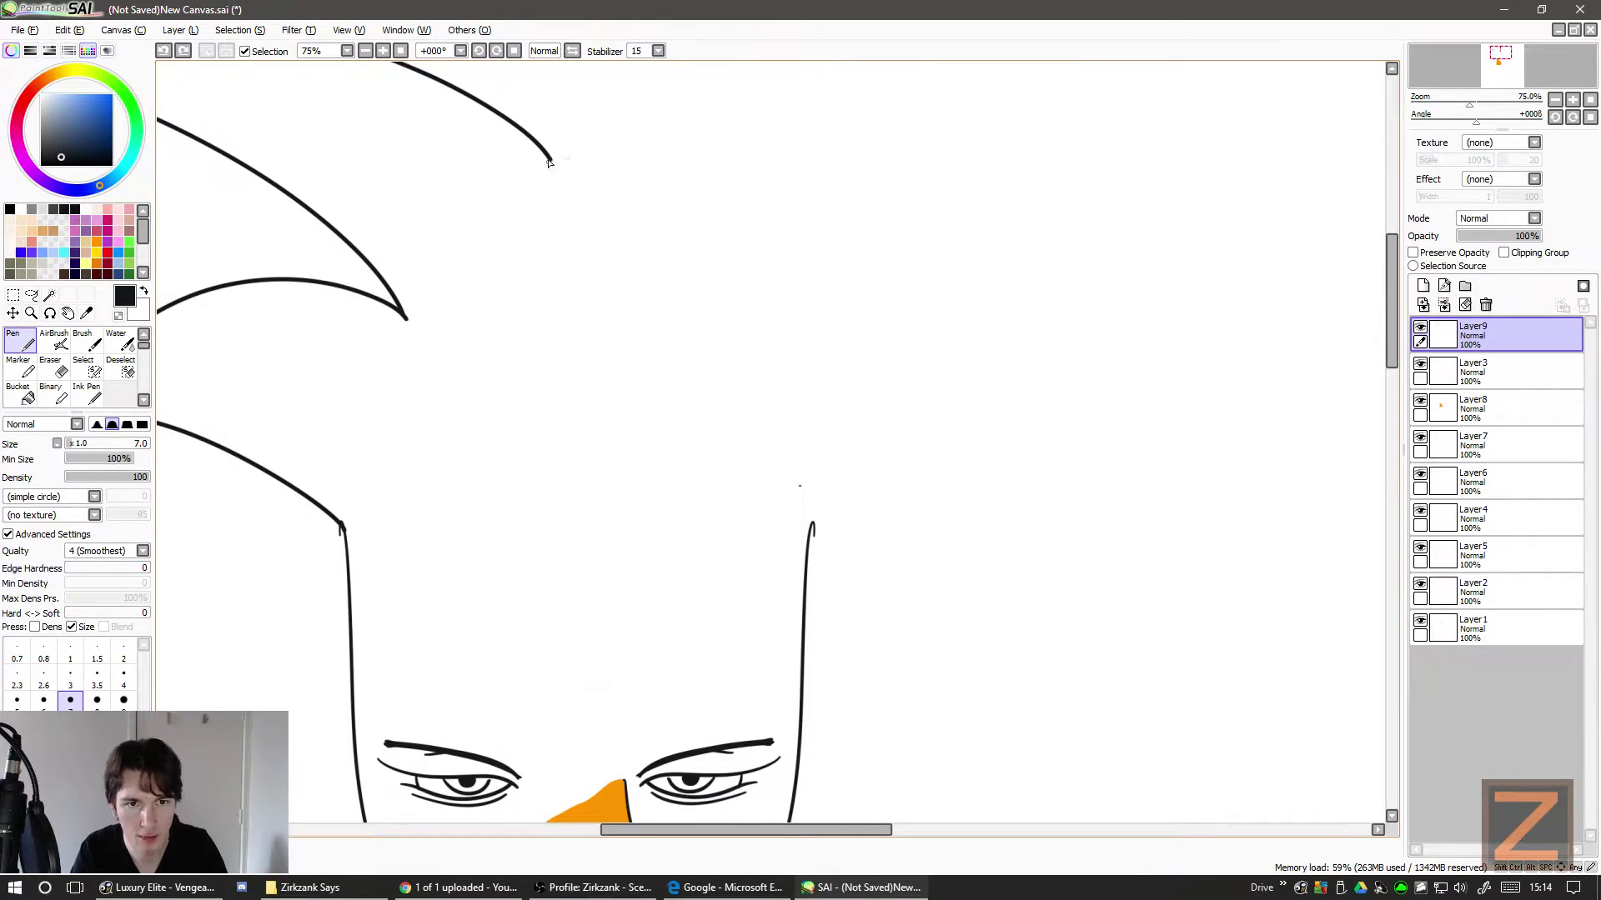
# - Redraw the large upper-right hair spike from the notch above the head, undoing unsatisfactory versions
pyautogui.moveTo(550, 160)
pyautogui.mouseDown()
pyautogui.moveTo(829, 64)
pyautogui.moveTo(867, 313)
pyautogui.mouseUp()
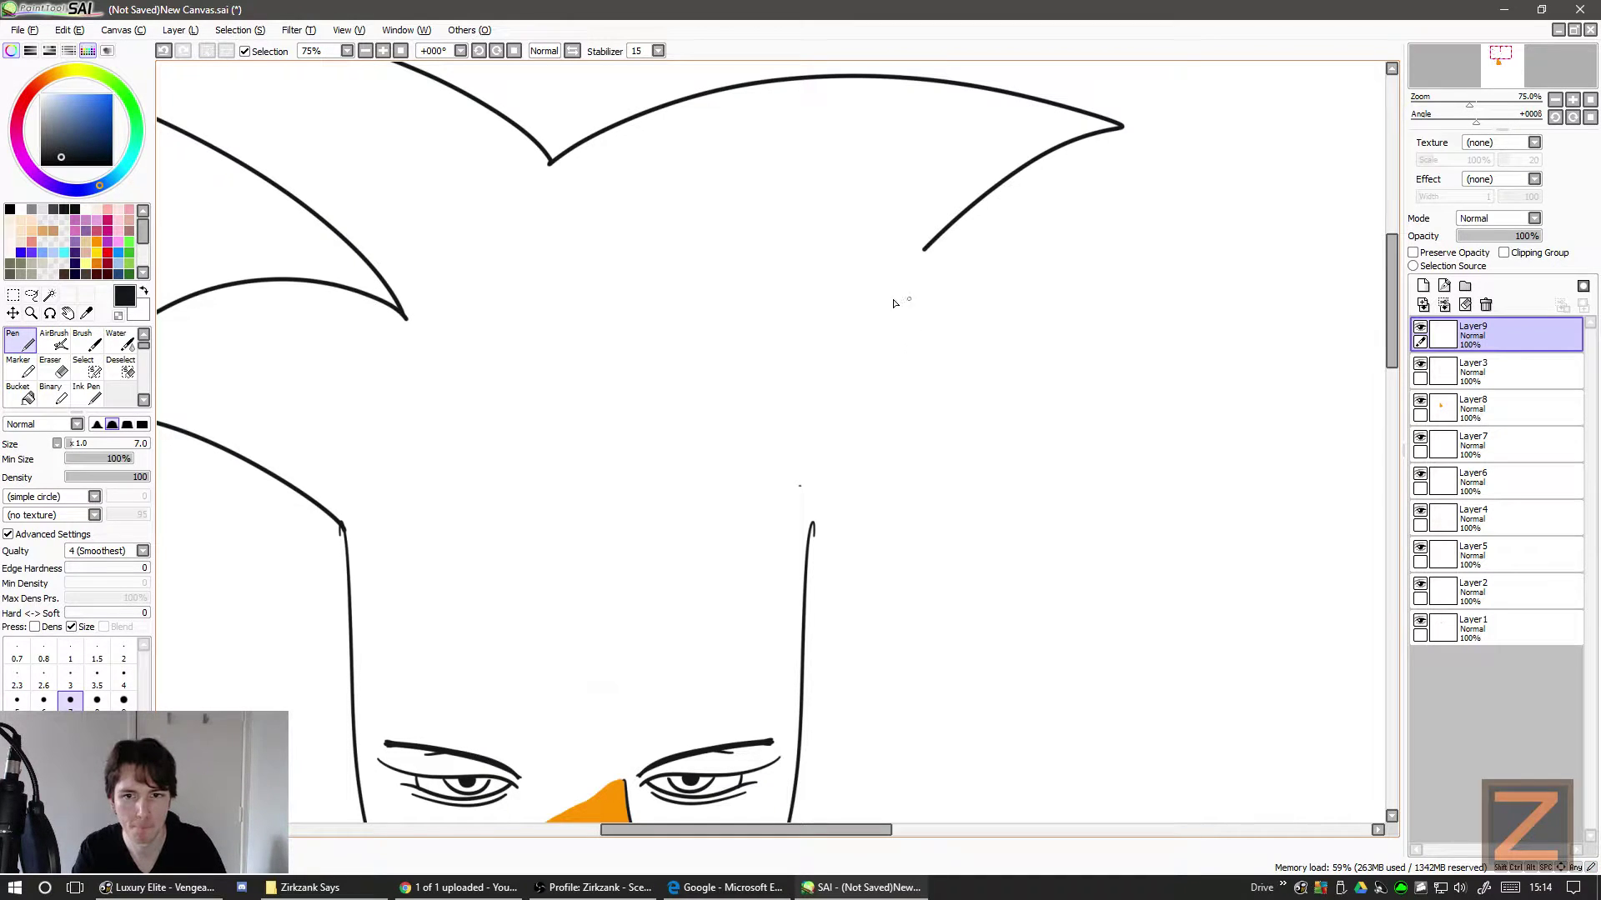
pyautogui.hotkey('ctrl', 'z')
pyautogui.moveTo(551, 161)
pyautogui.mouseDown()
pyautogui.moveTo(639, 120)
pyautogui.moveTo(1210, 217)
pyautogui.moveTo(995, 257)
pyautogui.moveTo(858, 434)
pyautogui.moveTo(863, 363)
pyautogui.moveTo(1107, 712)
pyautogui.mouseUp()
pyautogui.hotkey('ctrl', 'z')
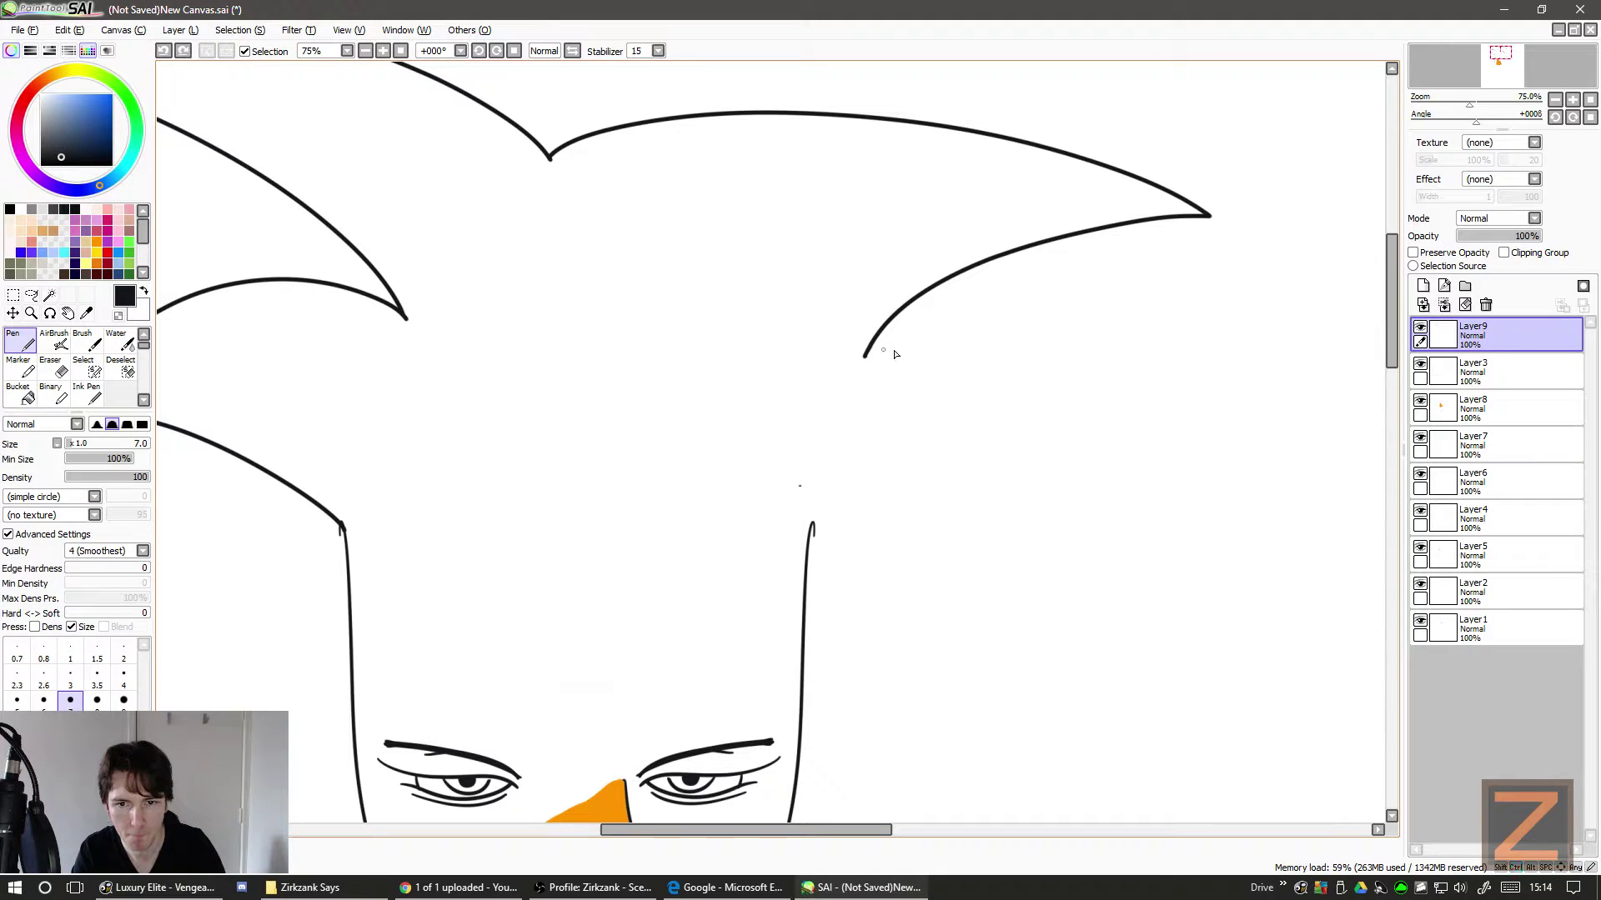
# - Draw the lower-right hair spike from the underside of the upper one to the head's right side line, redoing the first attempt
pyautogui.moveTo(866, 357)
pyautogui.mouseDown()
pyautogui.moveTo(1040, 365)
pyautogui.moveTo(1190, 498)
pyautogui.mouseUp()
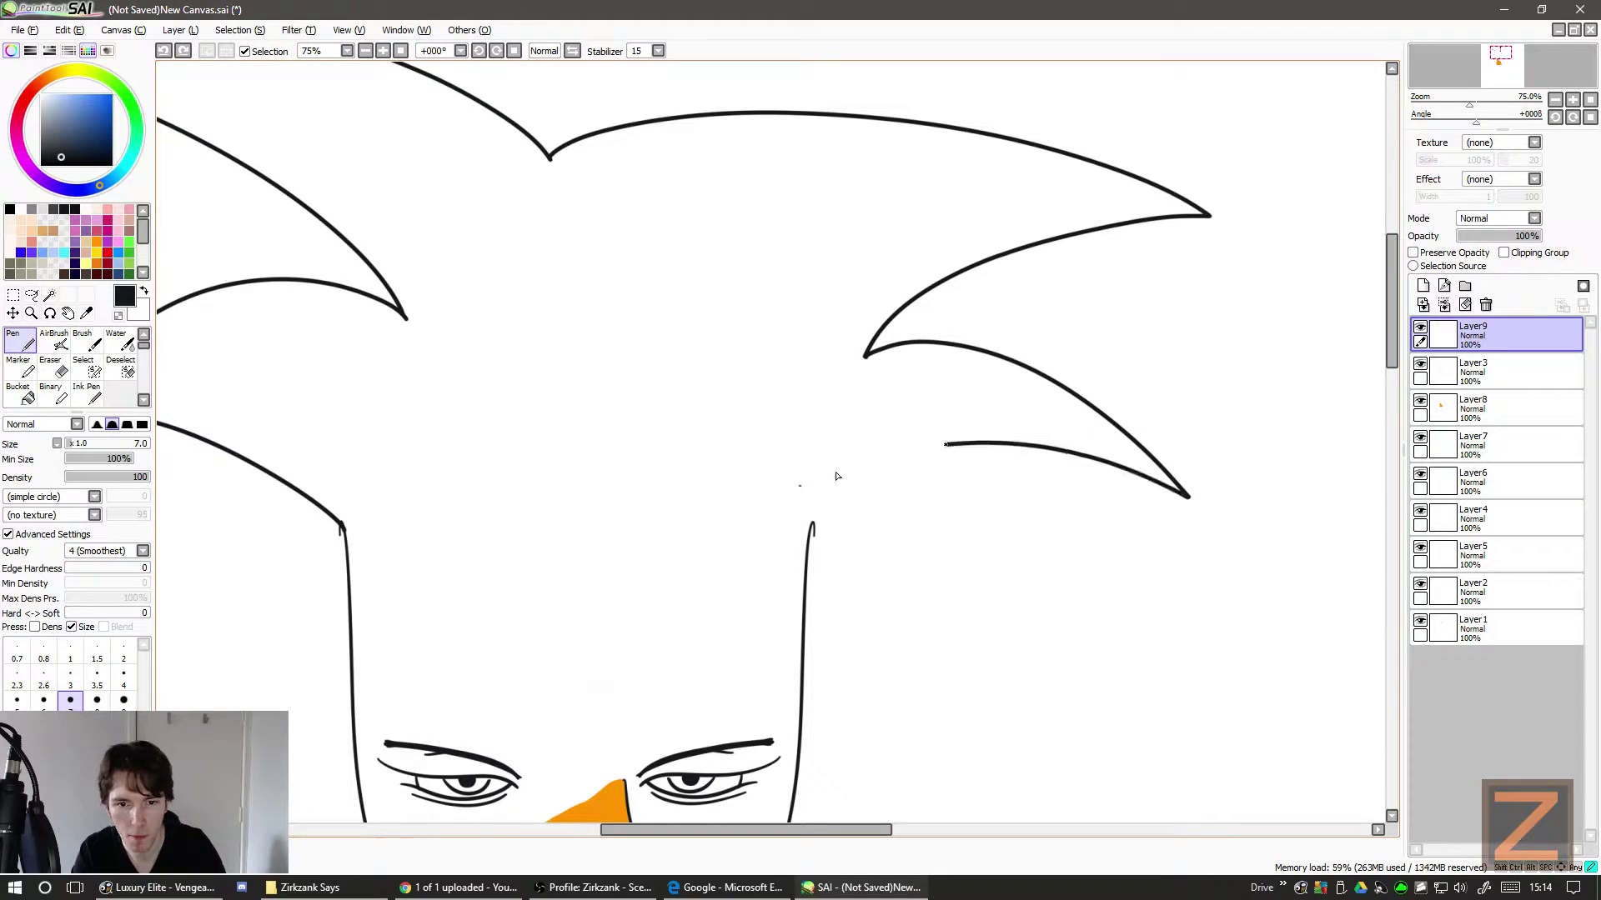
pyautogui.hotkey('ctrl', 'z')
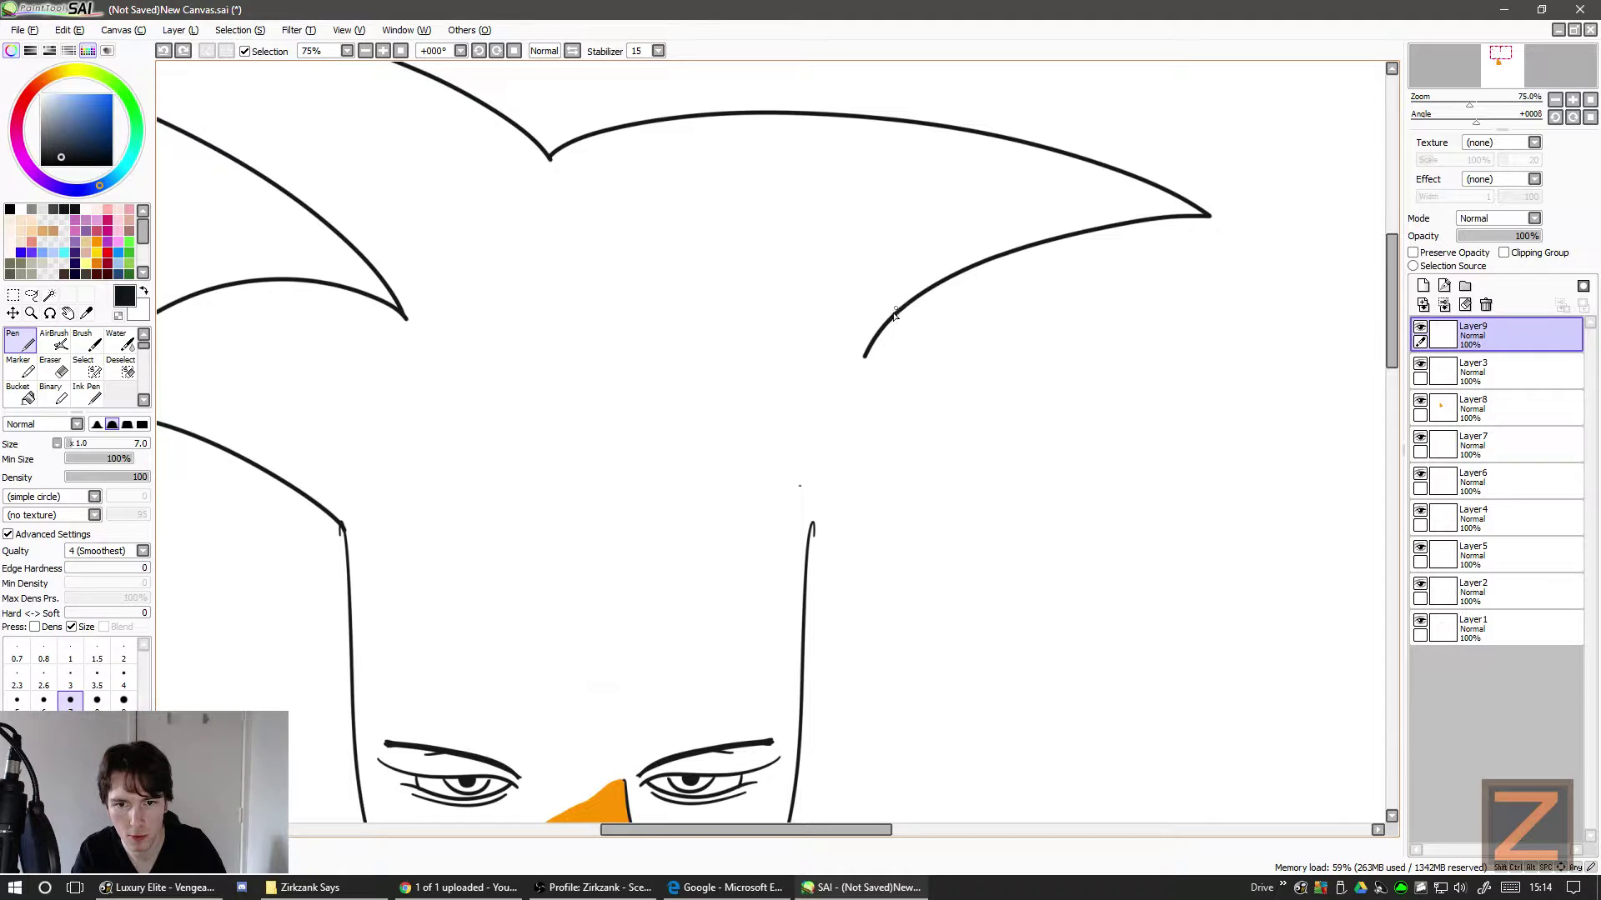
pyautogui.moveTo(892, 316)
pyautogui.mouseDown()
pyautogui.moveTo(1136, 412)
pyautogui.moveTo(1192, 494)
pyautogui.moveTo(1086, 477)
pyautogui.moveTo(804, 528)
pyautogui.mouseUp()
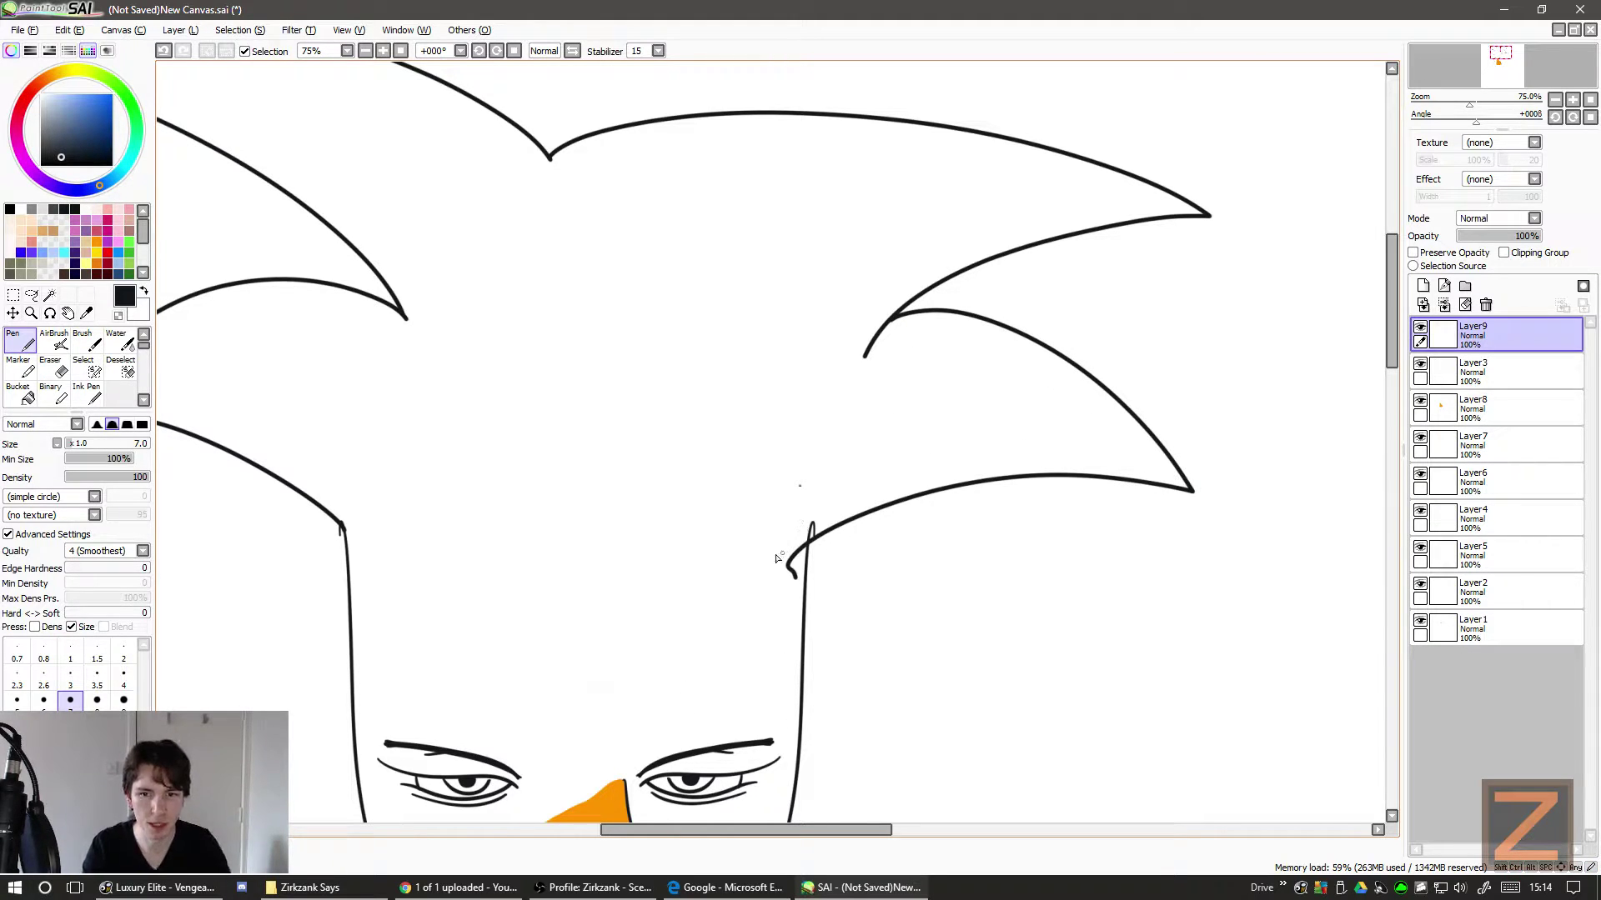
# - Examine the spiky hair outline in relation to the eyes, nose and open forehead
pyautogui.scroll(-4, 777, 557)
pyautogui.hscroll(-2, 777, 557)
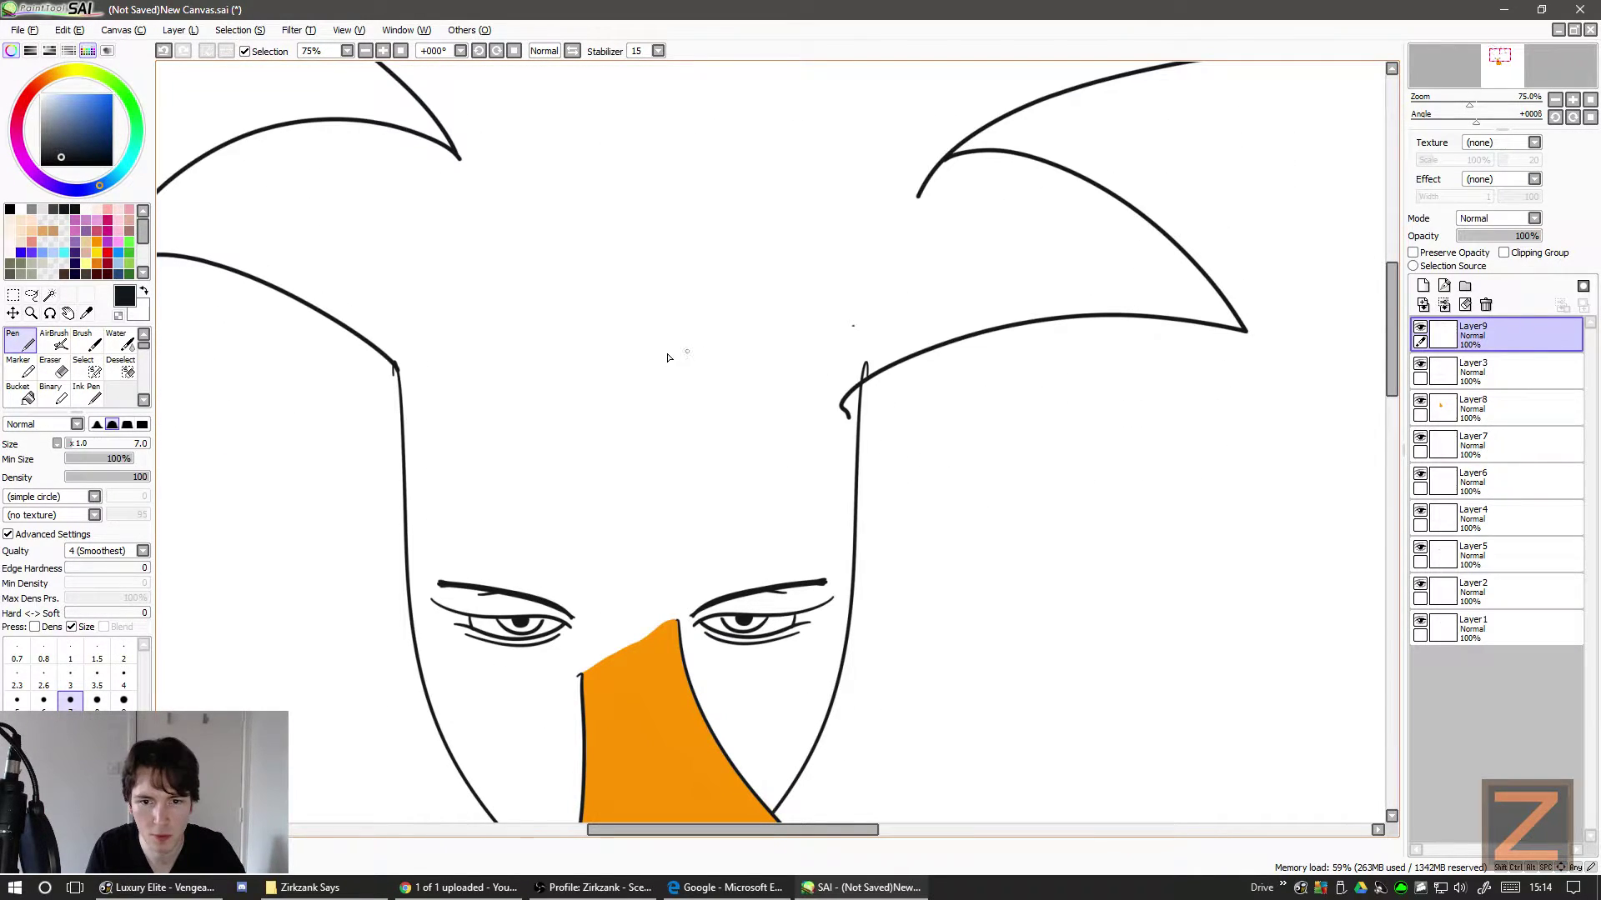
pyautogui.hscroll(-1, 665, 361)
pyautogui.scroll(-2, 665, 366)
pyautogui.scroll(-4, 660, 381)
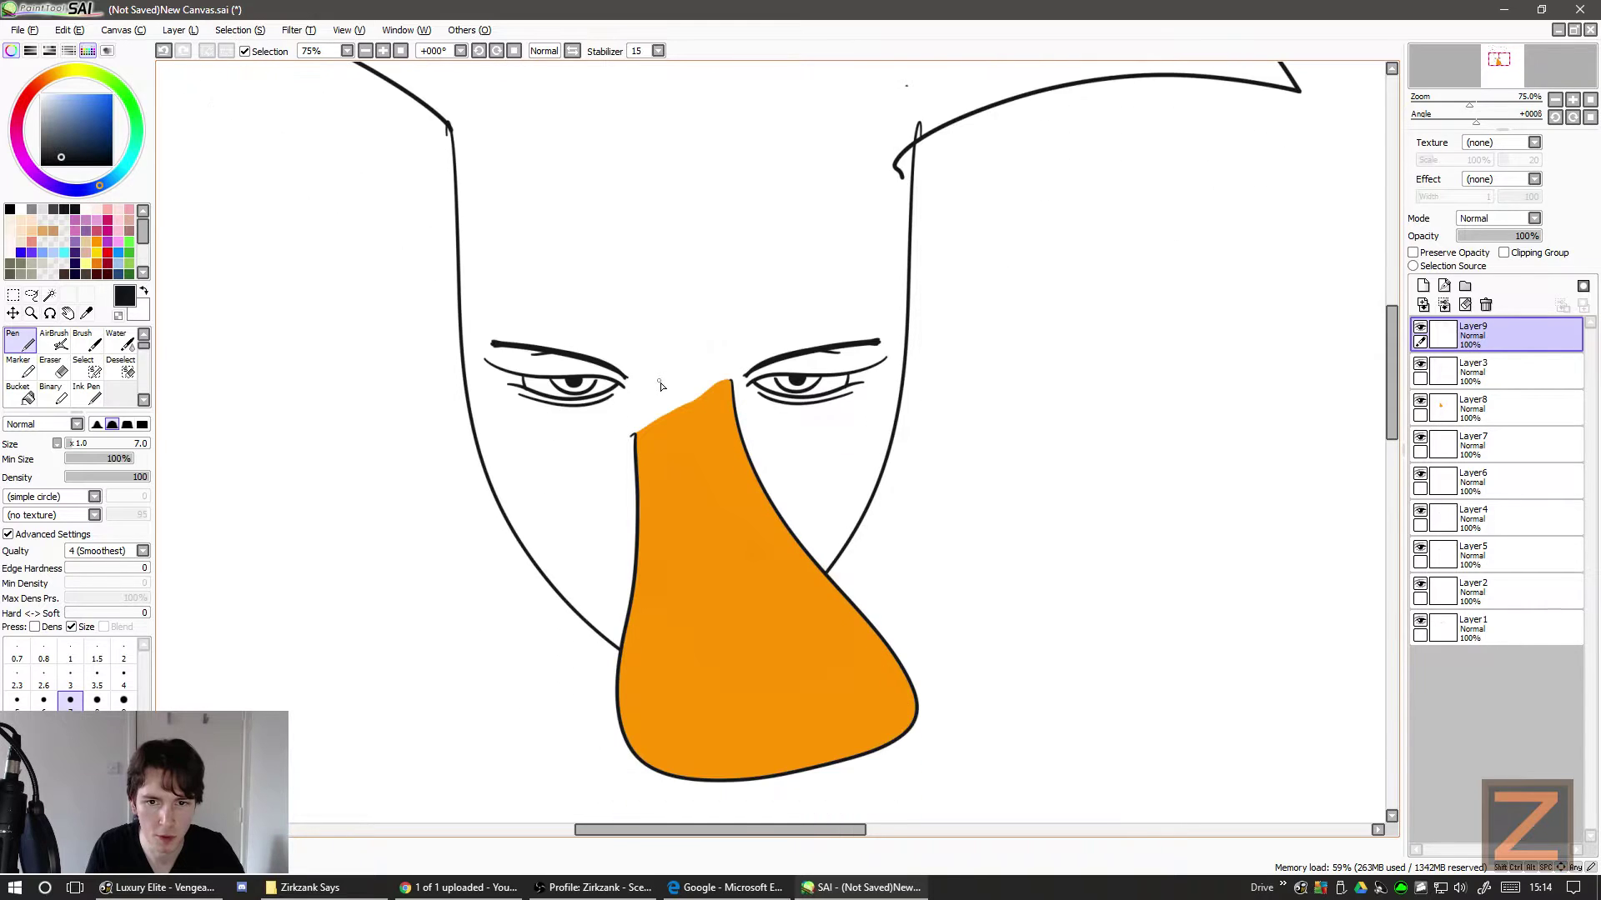
pyautogui.hscroll(-1, 661, 388)
pyautogui.scroll(10, 661, 392)
pyautogui.hscroll(-2, 661, 398)
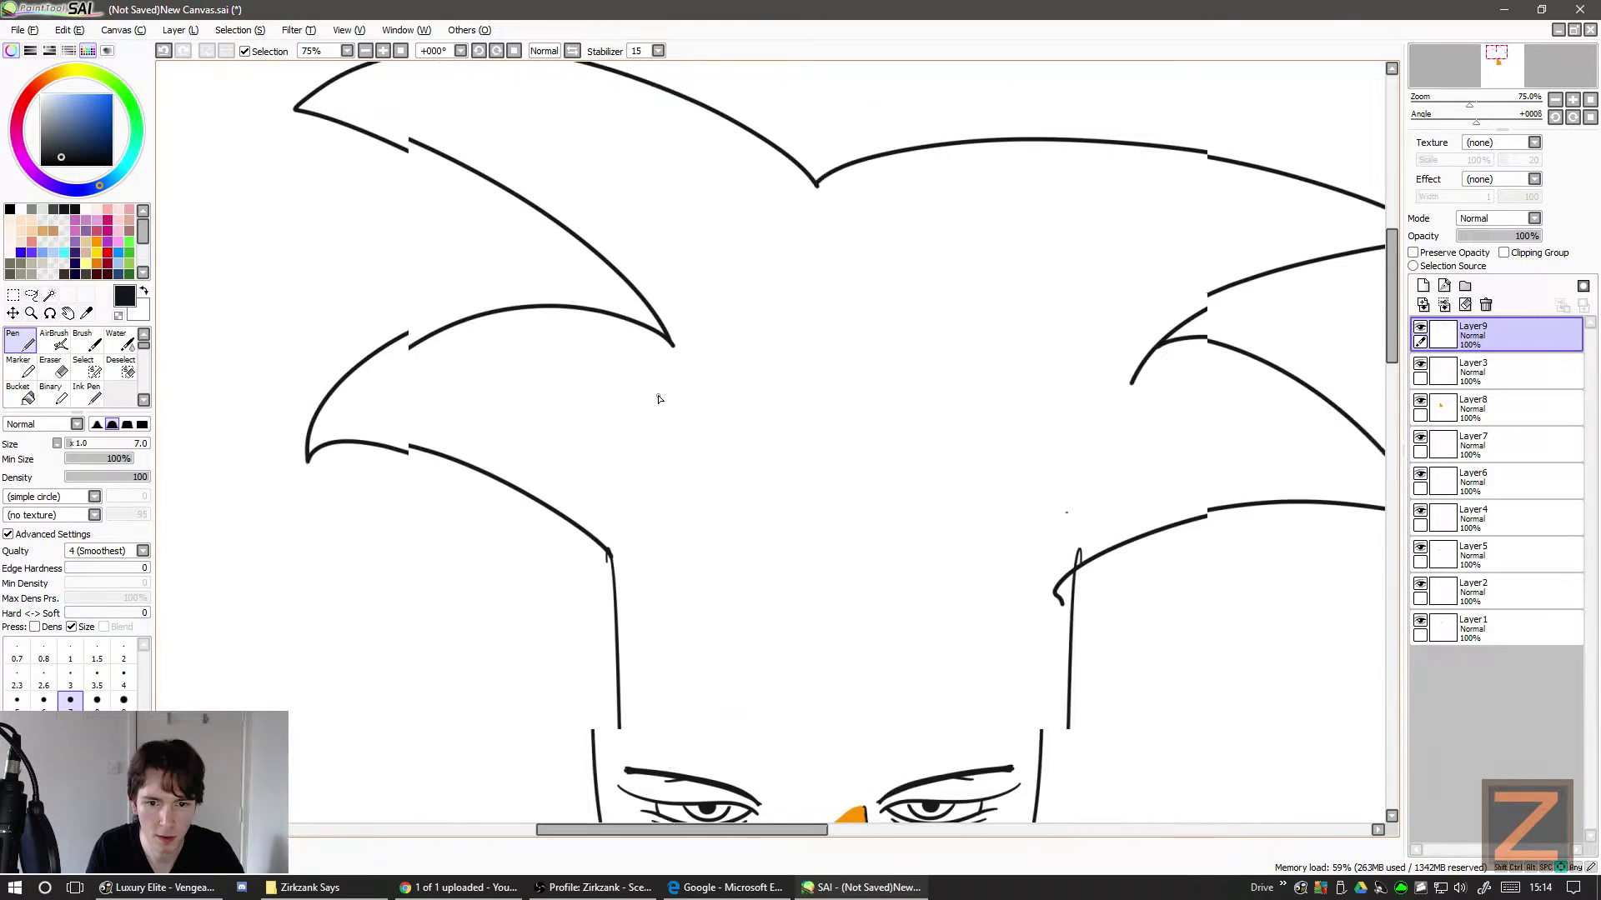
pyautogui.scroll(-4, 658, 392)
pyautogui.scroll(1, 634, 342)
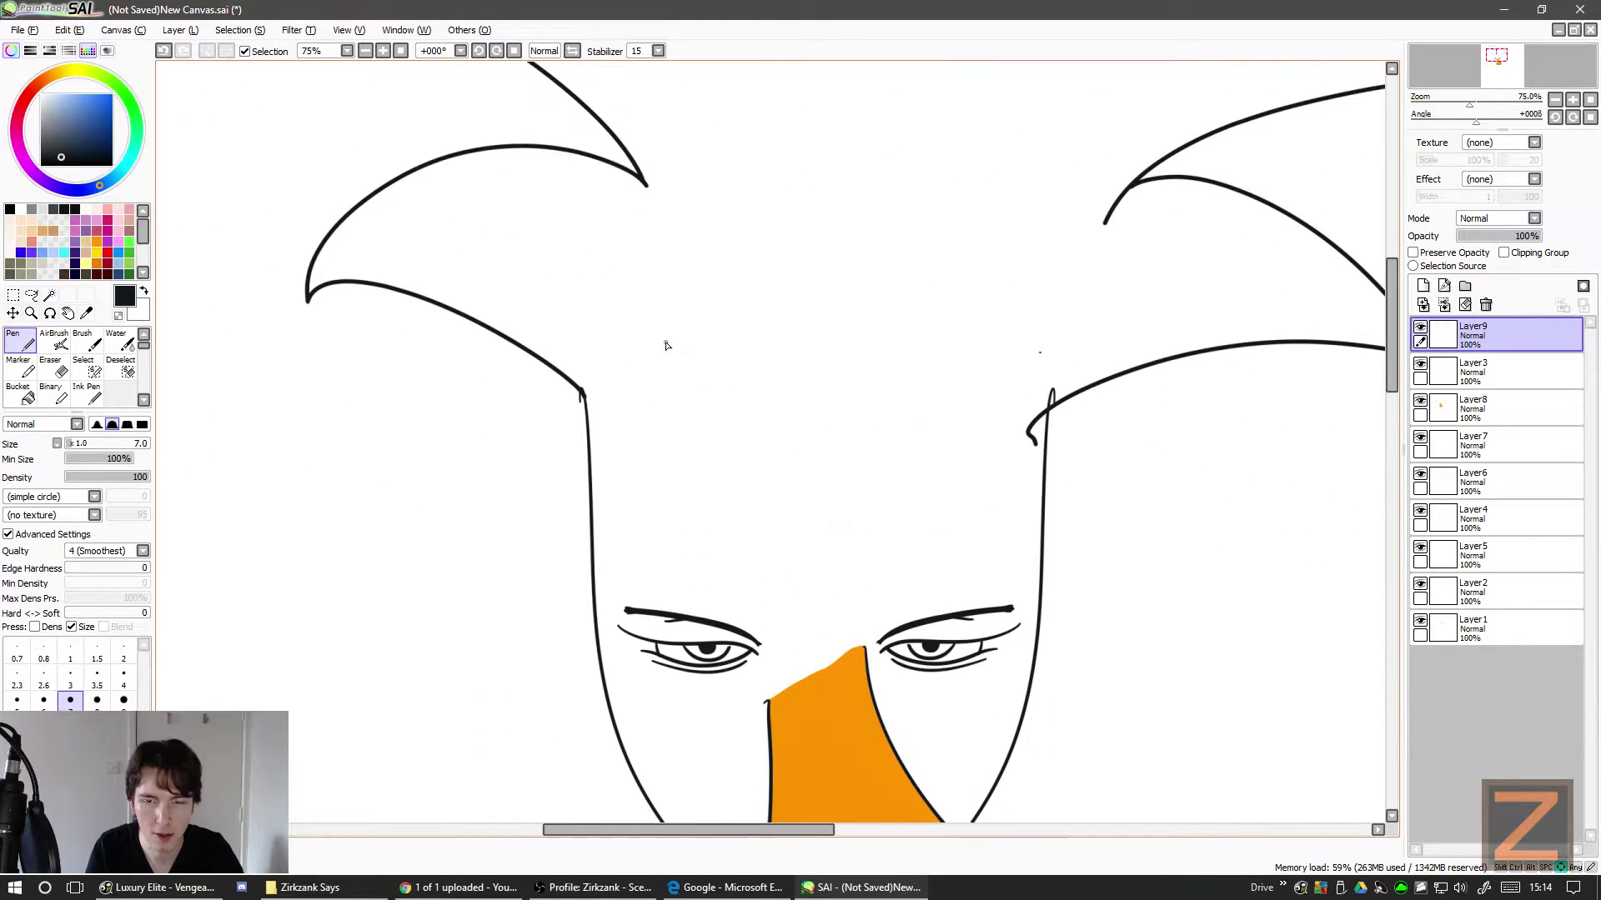
# - Try a wavy hairline across the forehead between the inner ends of the lower hair spikes, undoing each stroke
pyautogui.moveTo(797, 363)
pyautogui.mouseDown()
pyautogui.moveTo(661, 393)
pyautogui.moveTo(628, 423)
pyautogui.moveTo(586, 404)
pyautogui.moveTo(645, 346)
pyautogui.moveTo(824, 336)
pyautogui.moveTo(1044, 421)
pyautogui.mouseUp()
pyautogui.hotkey('ctrl', 'z')
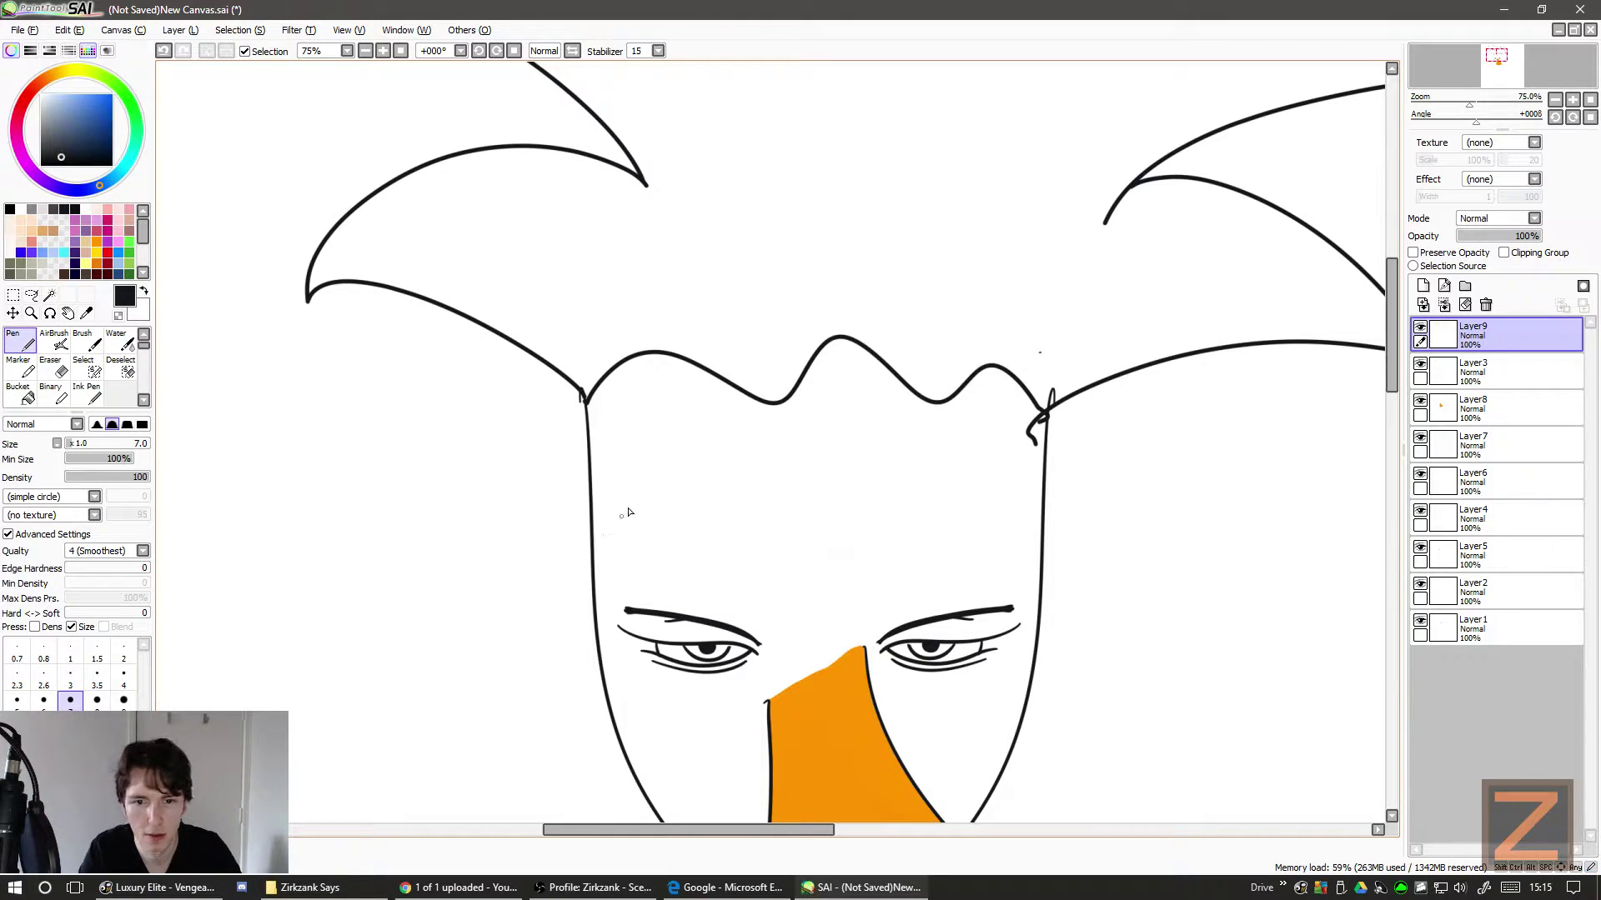
pyautogui.hotkey('ctrl', 'z')
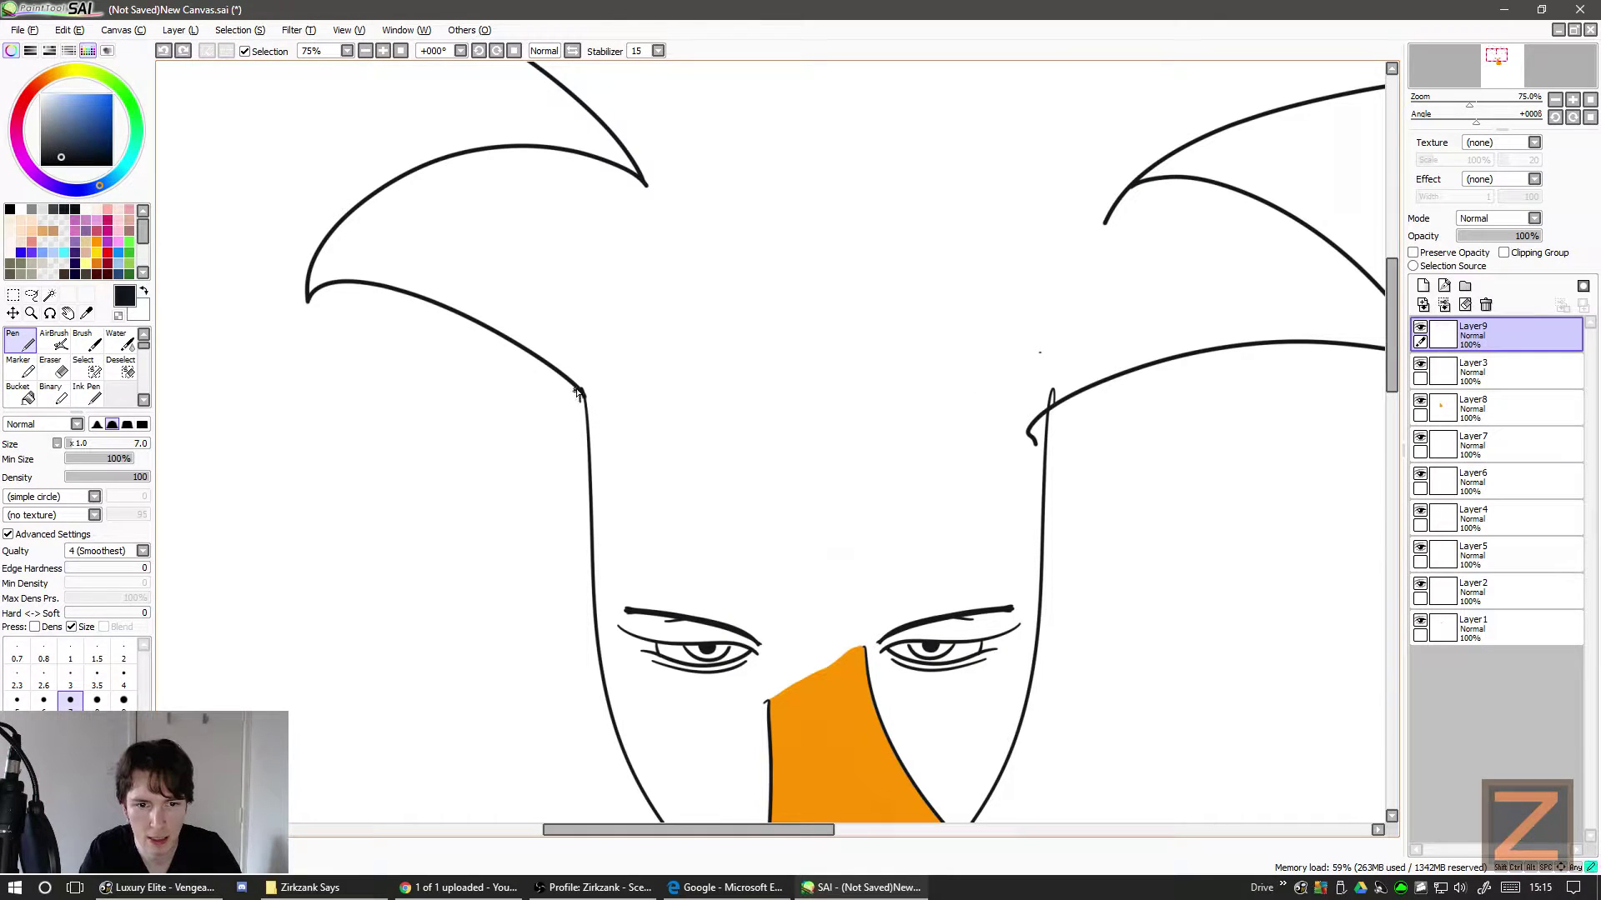
pyautogui.moveTo(586, 402); pyautogui.dragTo(727, 551)
pyautogui.hotkey('ctrl', 'z')
pyautogui.moveTo(581, 393)
pyautogui.mouseDown()
pyautogui.moveTo(691, 512)
pyautogui.moveTo(892, 489)
pyautogui.moveTo(1042, 408)
pyautogui.mouseUp()
pyautogui.hotkey('ctrl', 'z')
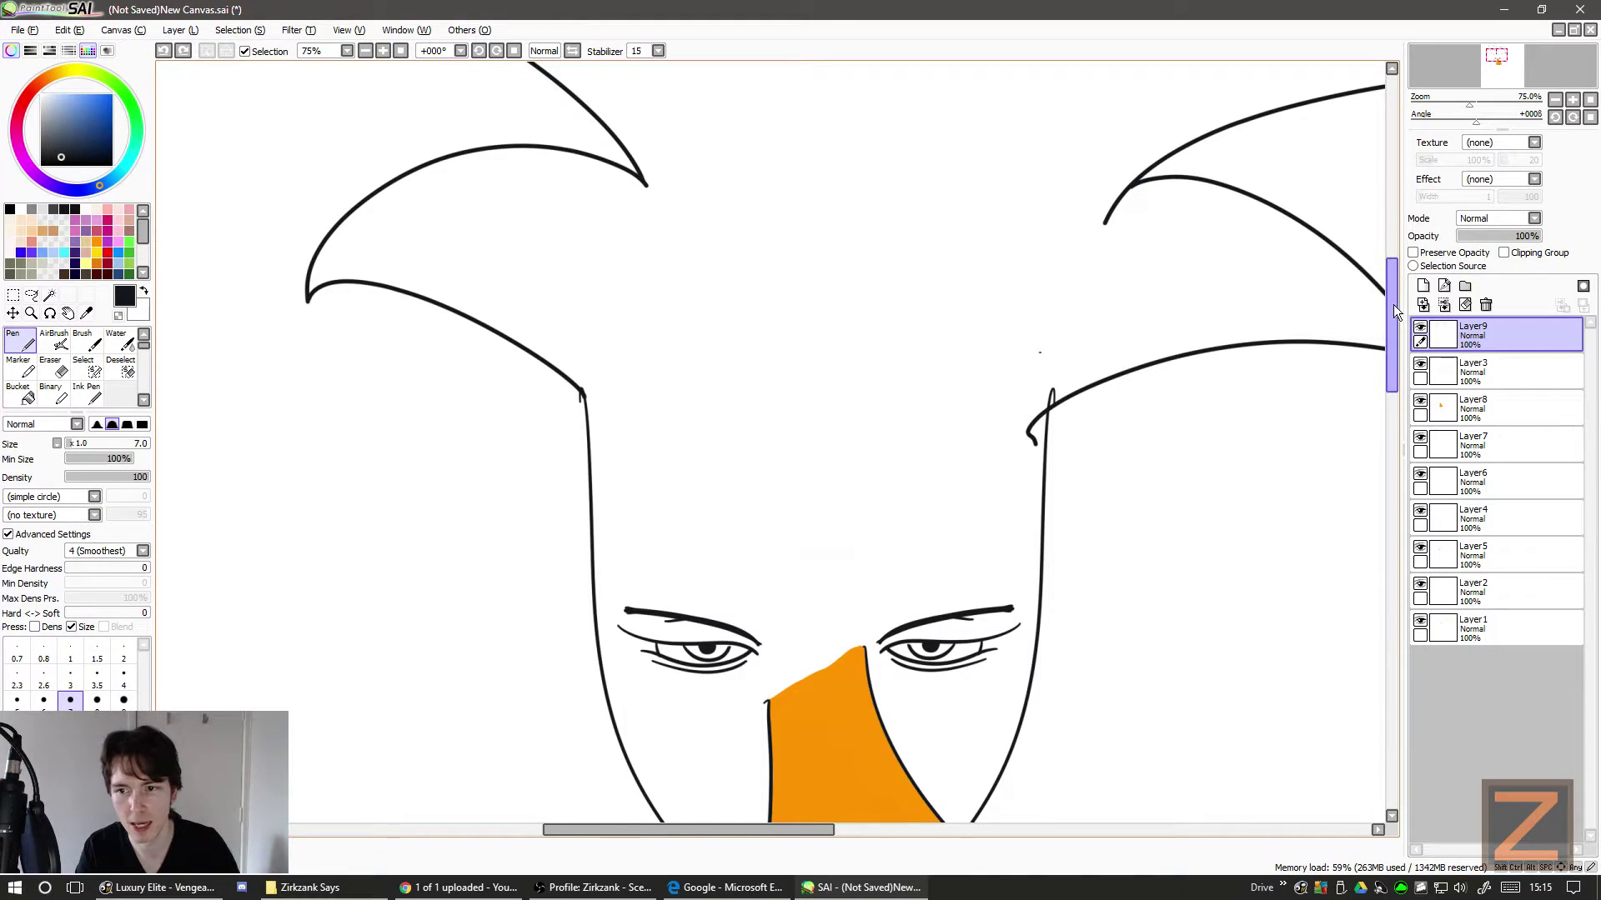
# - Try a rounded hairline arching over the forehead between the head's side lines, undoing each version
pyautogui.moveTo(1393, 304)
pyautogui.mouseDown()
pyautogui.moveTo(1384, 277)
pyautogui.moveTo(1390, 291)
pyautogui.mouseUp()
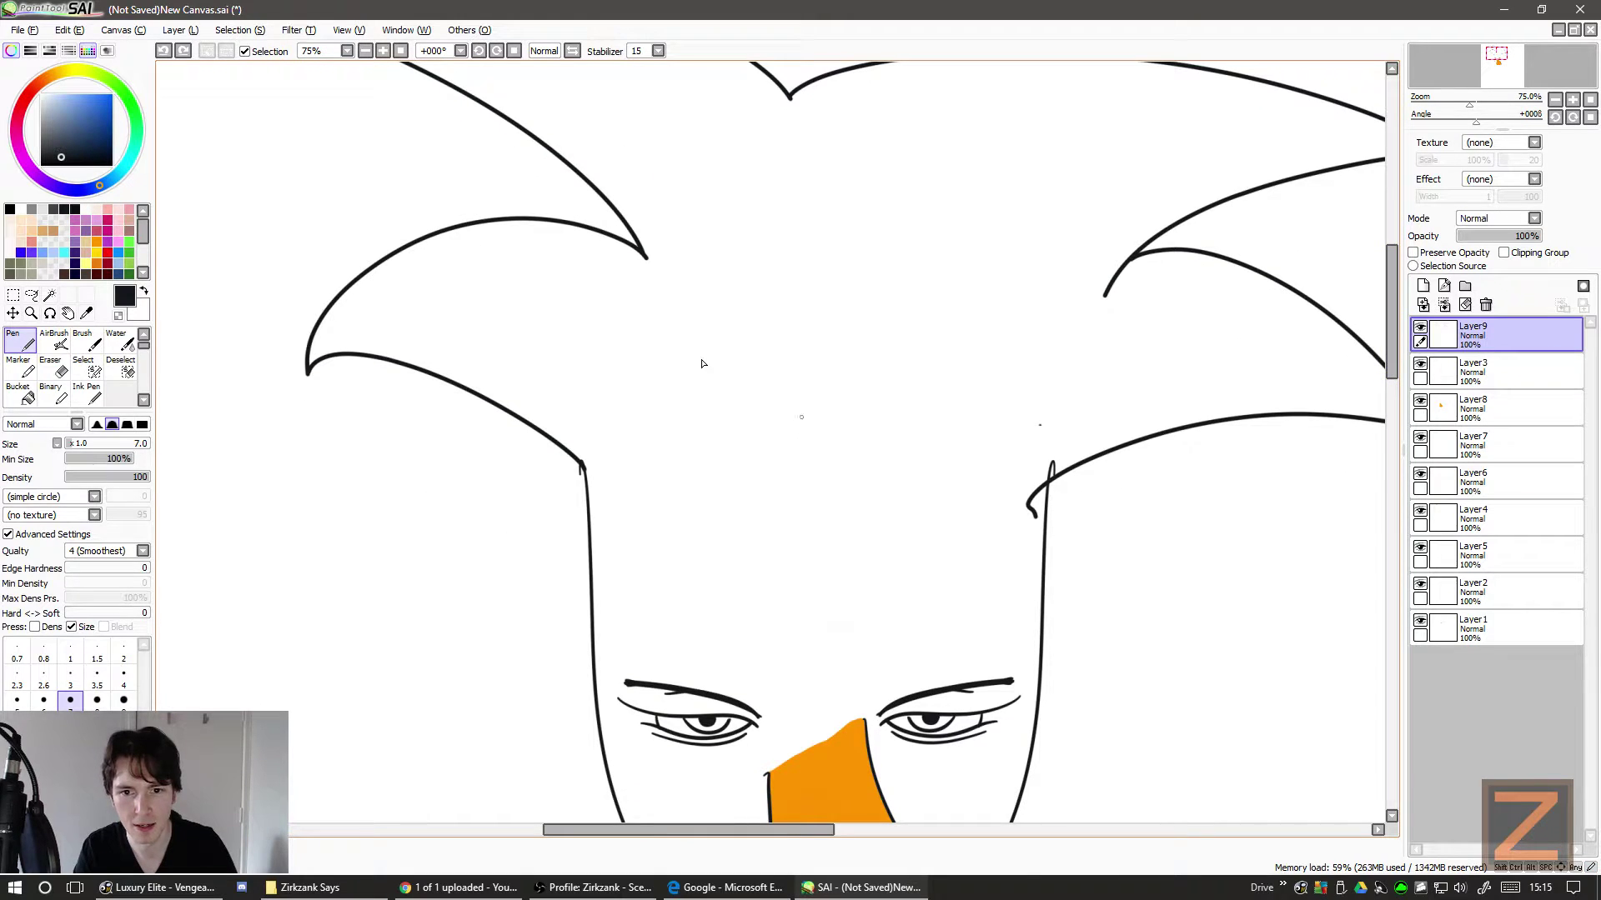
pyautogui.moveTo(581, 465)
pyautogui.mouseDown()
pyautogui.moveTo(825, 510)
pyautogui.moveTo(1026, 500)
pyautogui.moveTo(1071, 469)
pyautogui.mouseUp()
pyautogui.hotkey('ctrl', 'z')
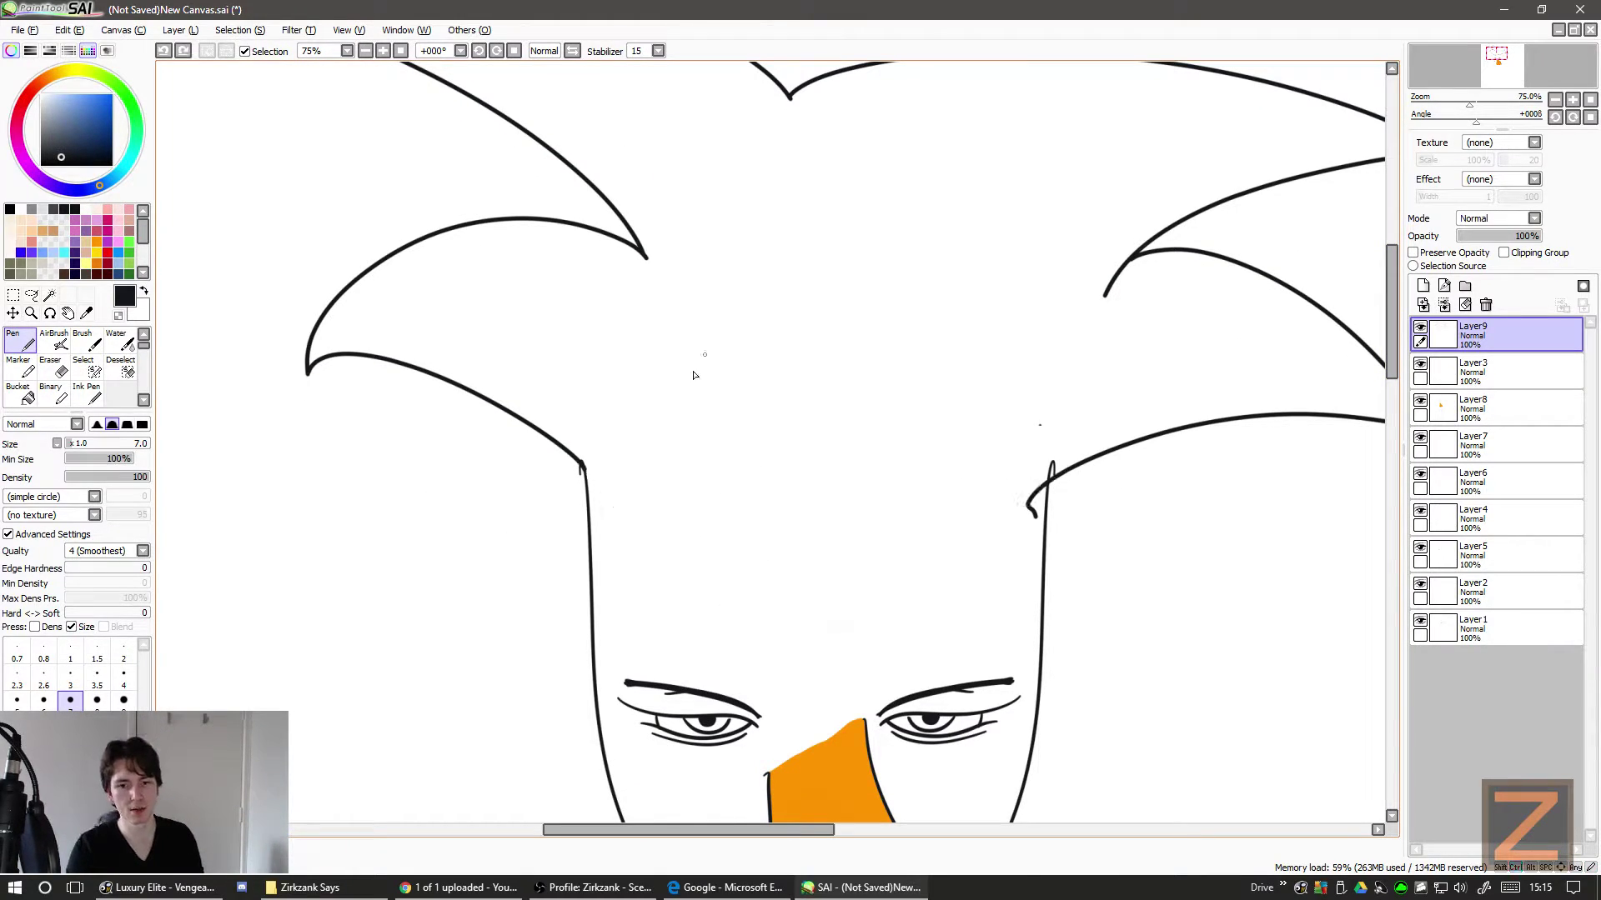
pyautogui.moveTo(584, 469)
pyautogui.mouseDown()
pyautogui.moveTo(754, 321)
pyautogui.moveTo(1033, 415)
pyautogui.moveTo(1046, 505)
pyautogui.moveTo(728, 415)
pyautogui.moveTo(634, 493)
pyautogui.moveTo(614, 558)
pyautogui.mouseUp()
pyautogui.hotkey('ctrl', 'z')
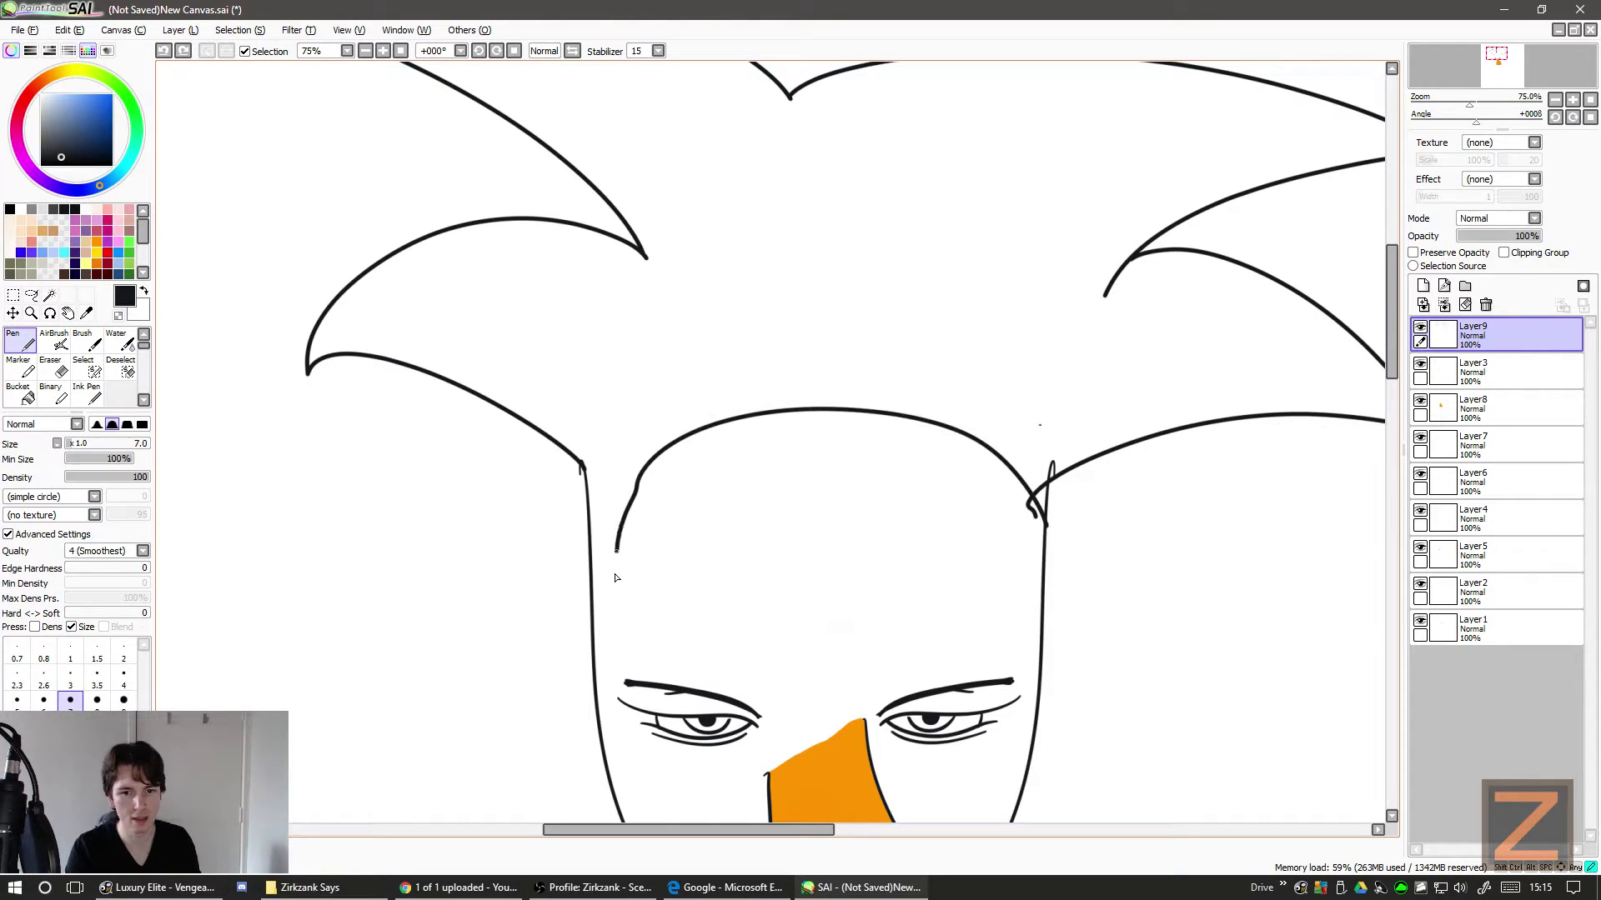
pyautogui.hotkey('ctrl', 'z')
pyautogui.moveTo(582, 471)
pyautogui.mouseDown()
pyautogui.moveTo(786, 292)
pyautogui.moveTo(1019, 397)
pyautogui.moveTo(1047, 548)
pyautogui.mouseUp()
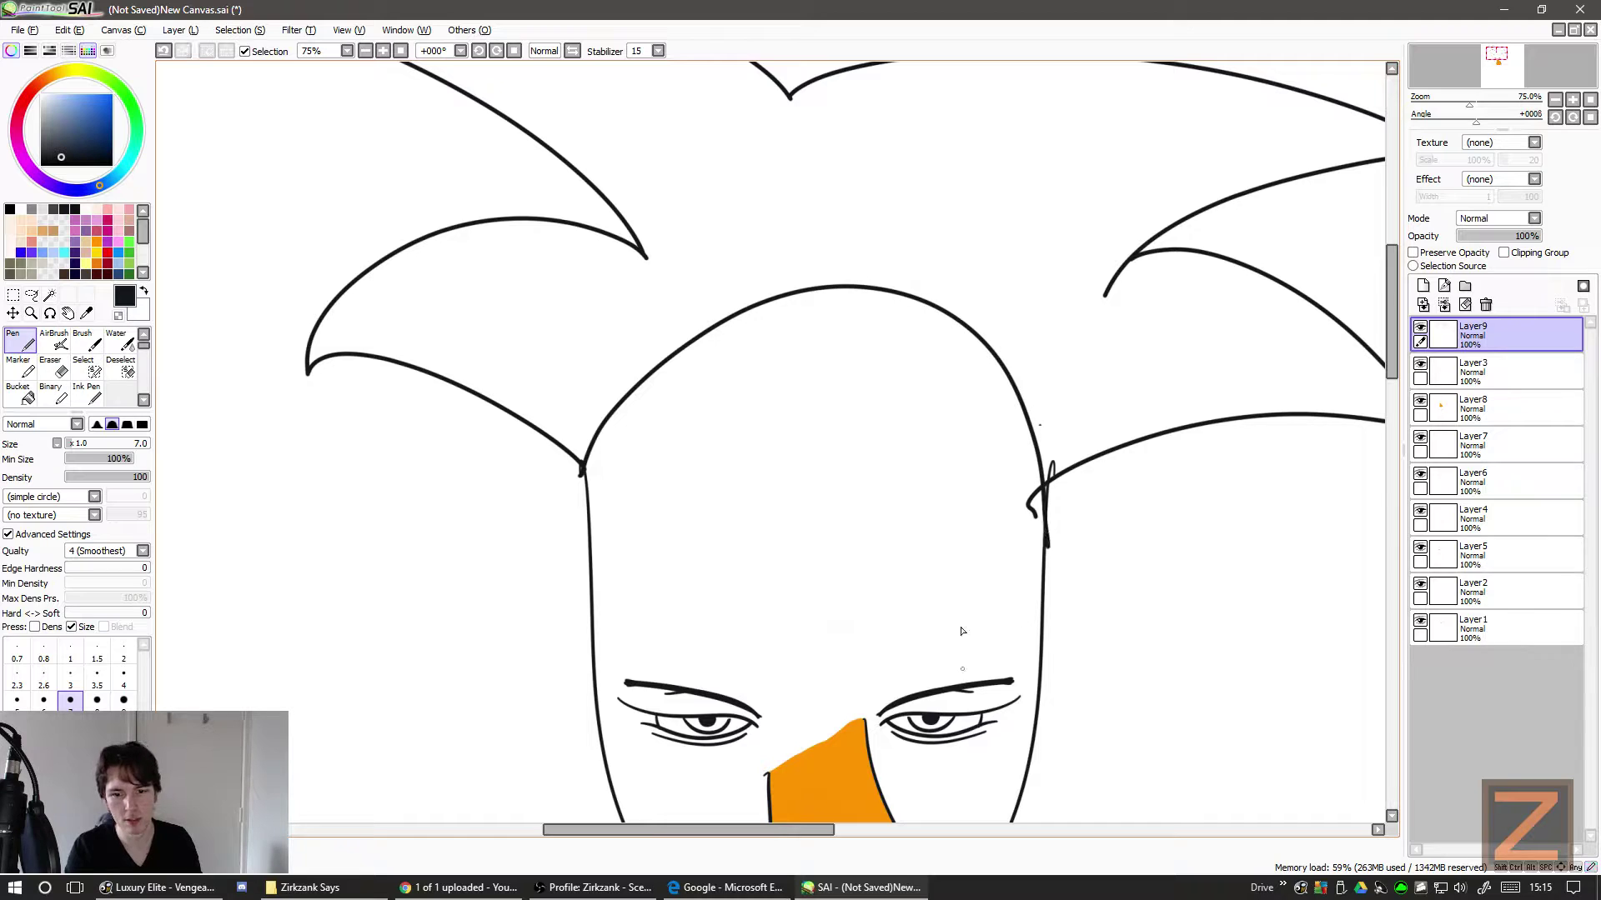
pyautogui.moveTo(1393, 272)
pyautogui.mouseDown()
pyautogui.moveTo(1404, 315)
pyautogui.moveTo(1385, 259)
pyautogui.mouseUp()
pyautogui.hotkey('ctrl', 'z')
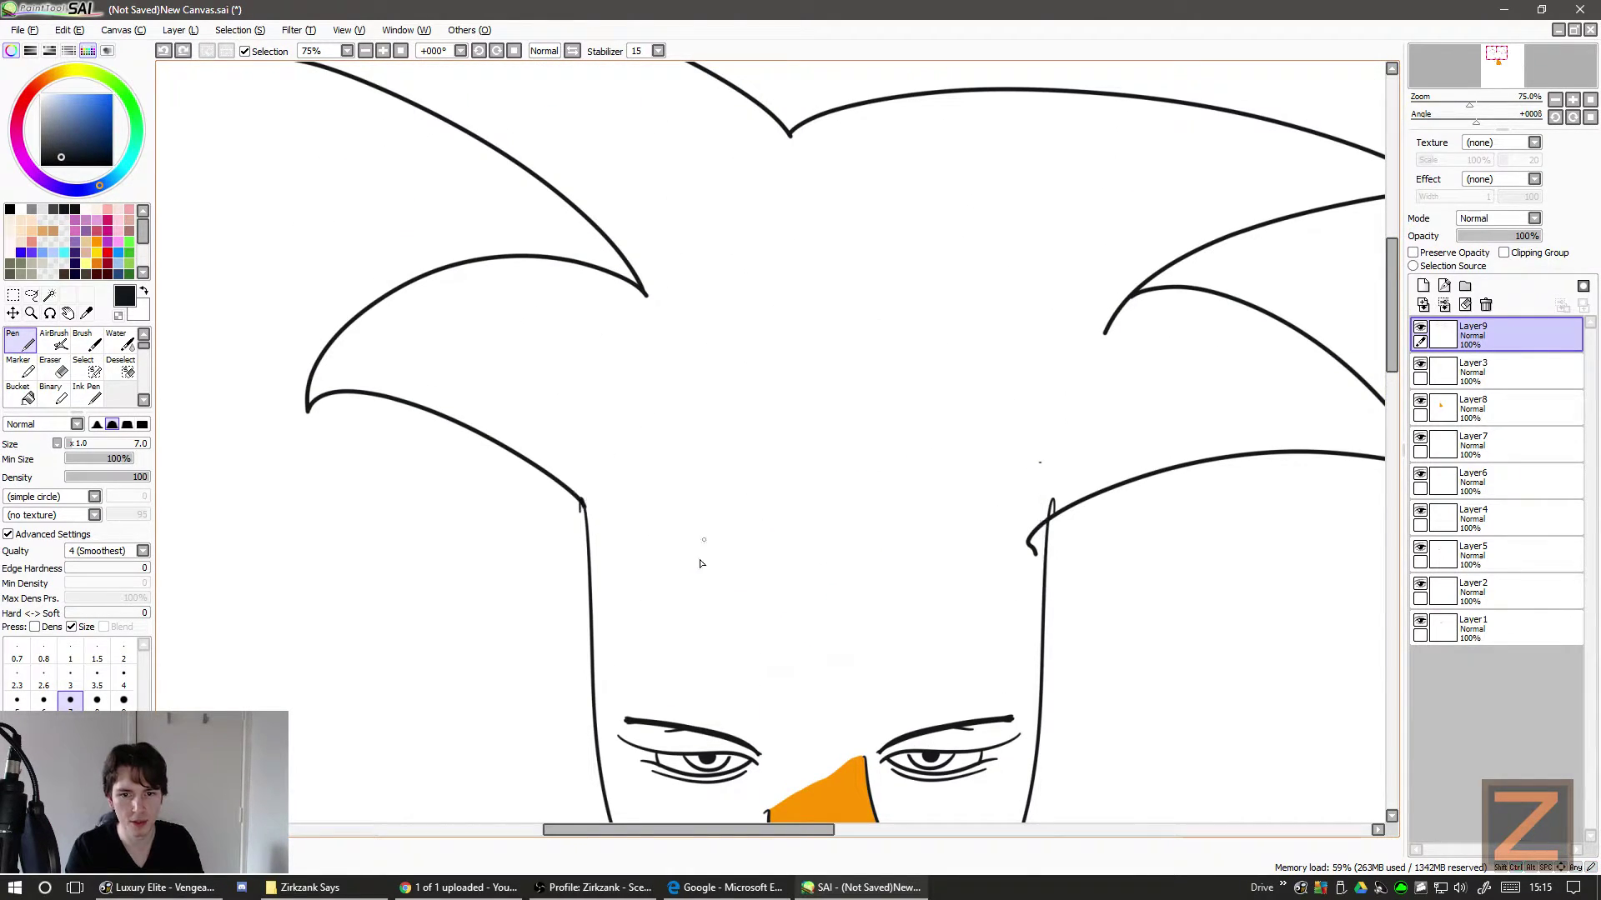
# - Switch to the web browser and search Google Images for "goku"
pyautogui.click(774, 885)
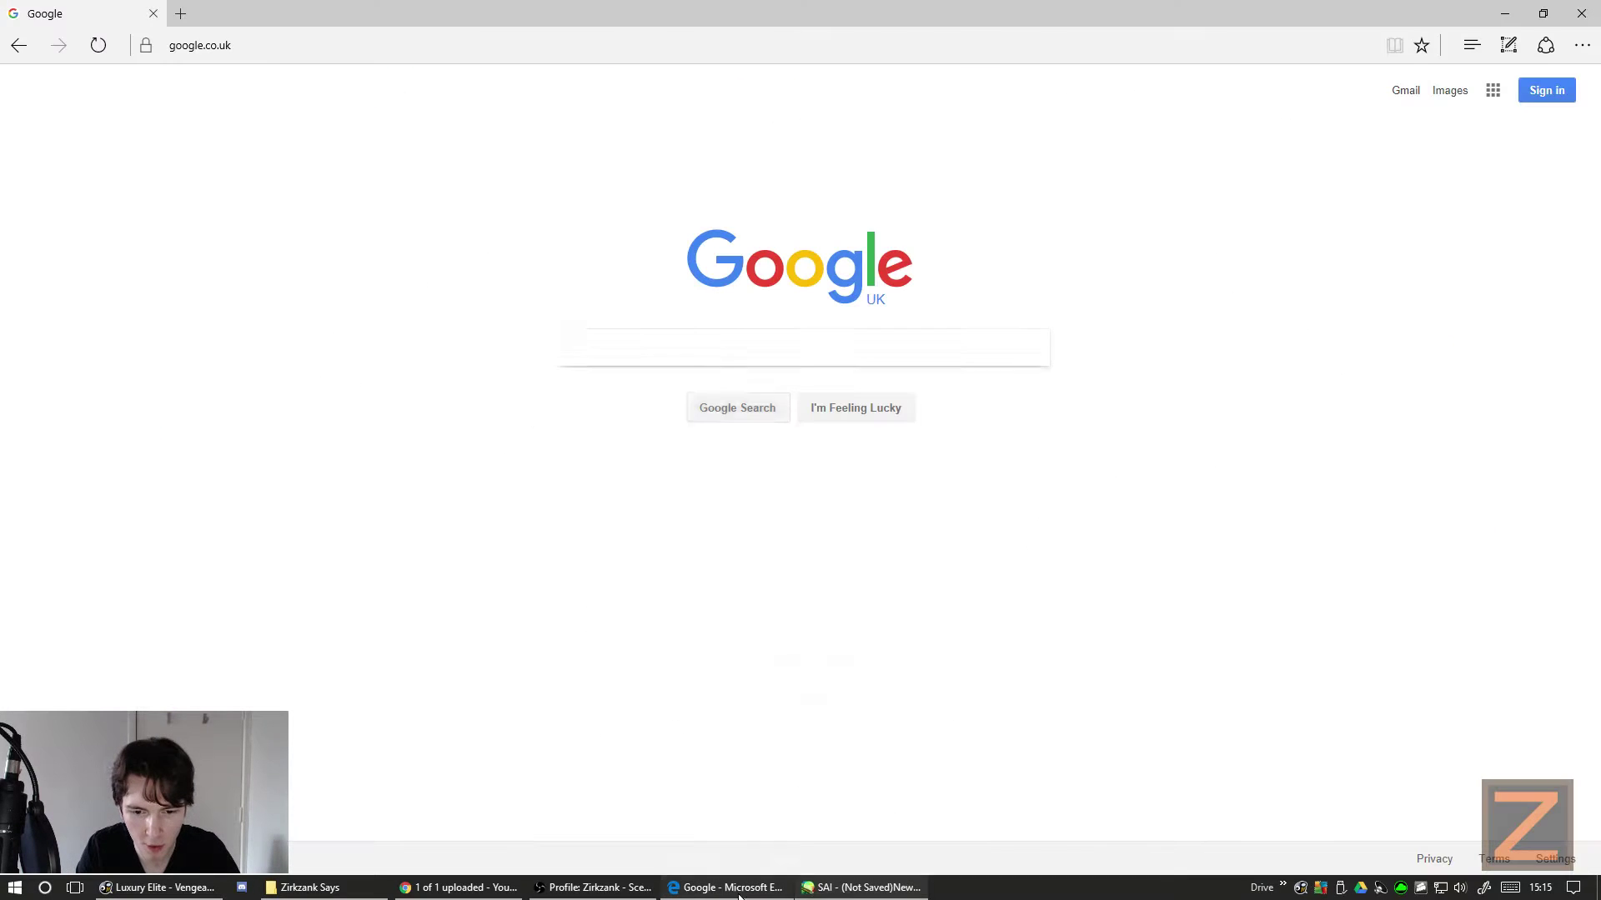
pyautogui.click(656, 334)
pyautogui.write('goku')
pyautogui.press('Return')
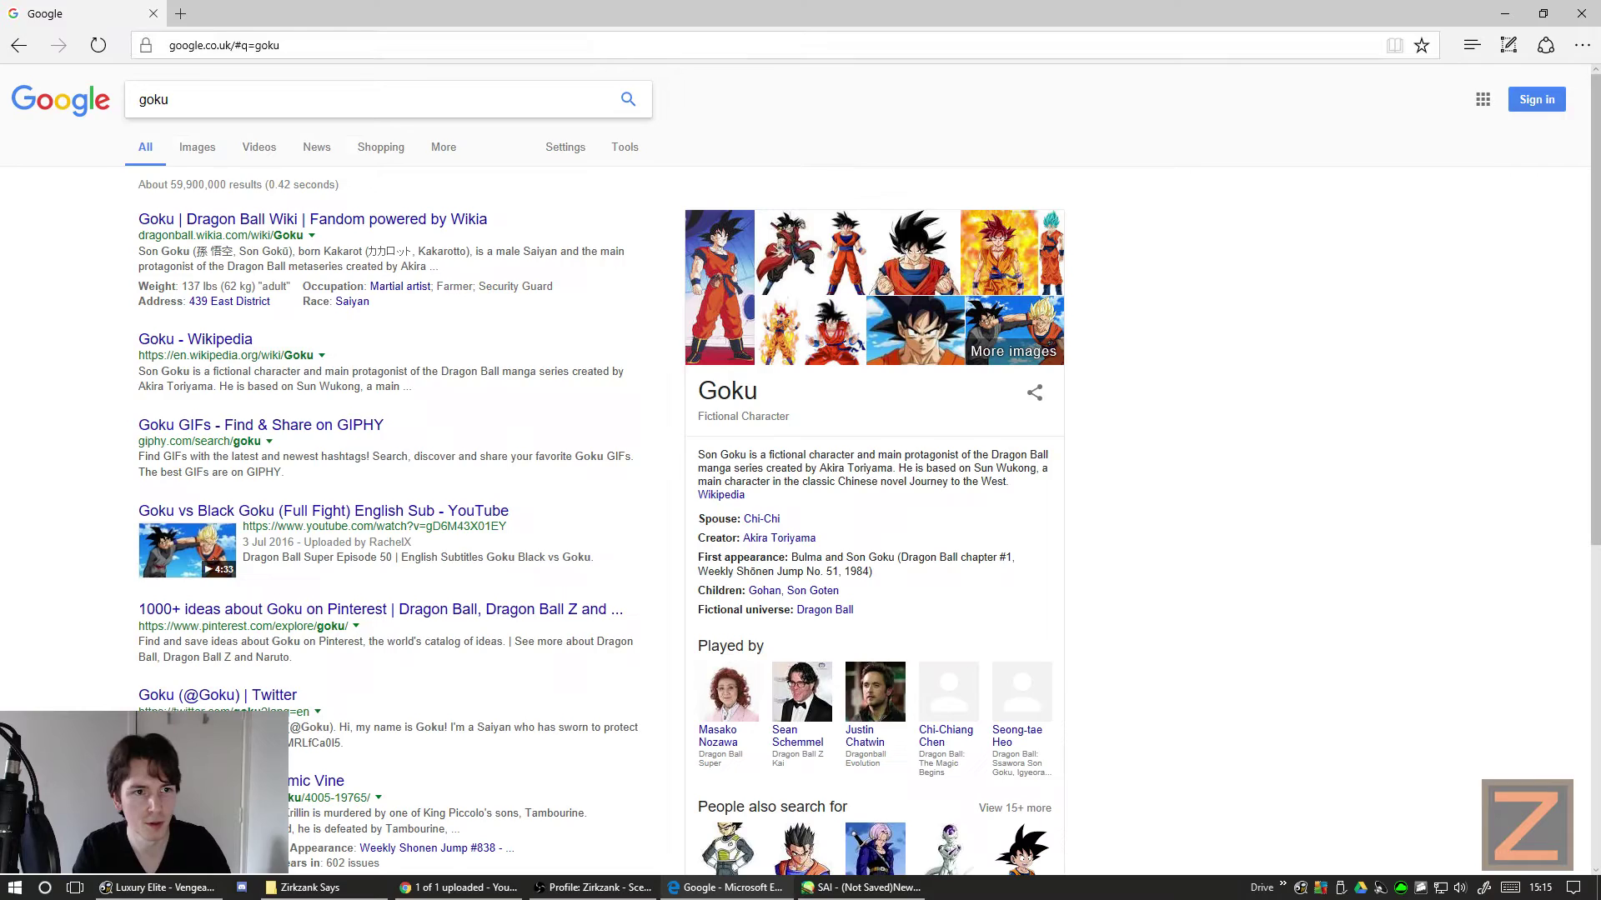
pyautogui.click(202, 158)
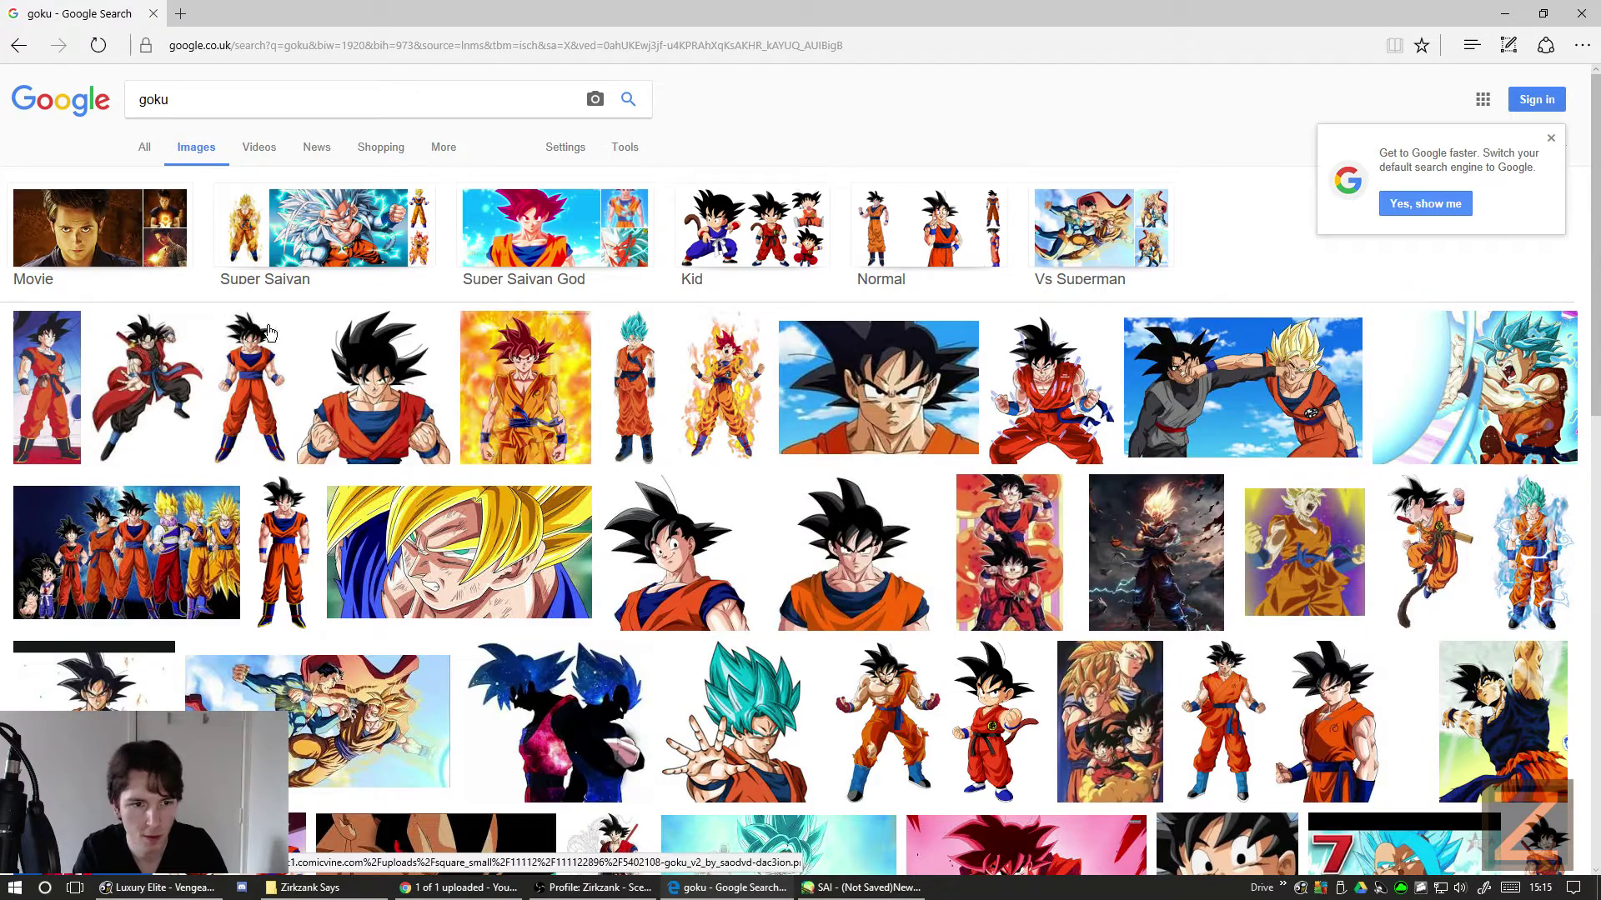
# - Open the full-size VS Battles Wiki picture of black-haired Son Goku and enlarge it to study the hair
pyautogui.click(232, 365)
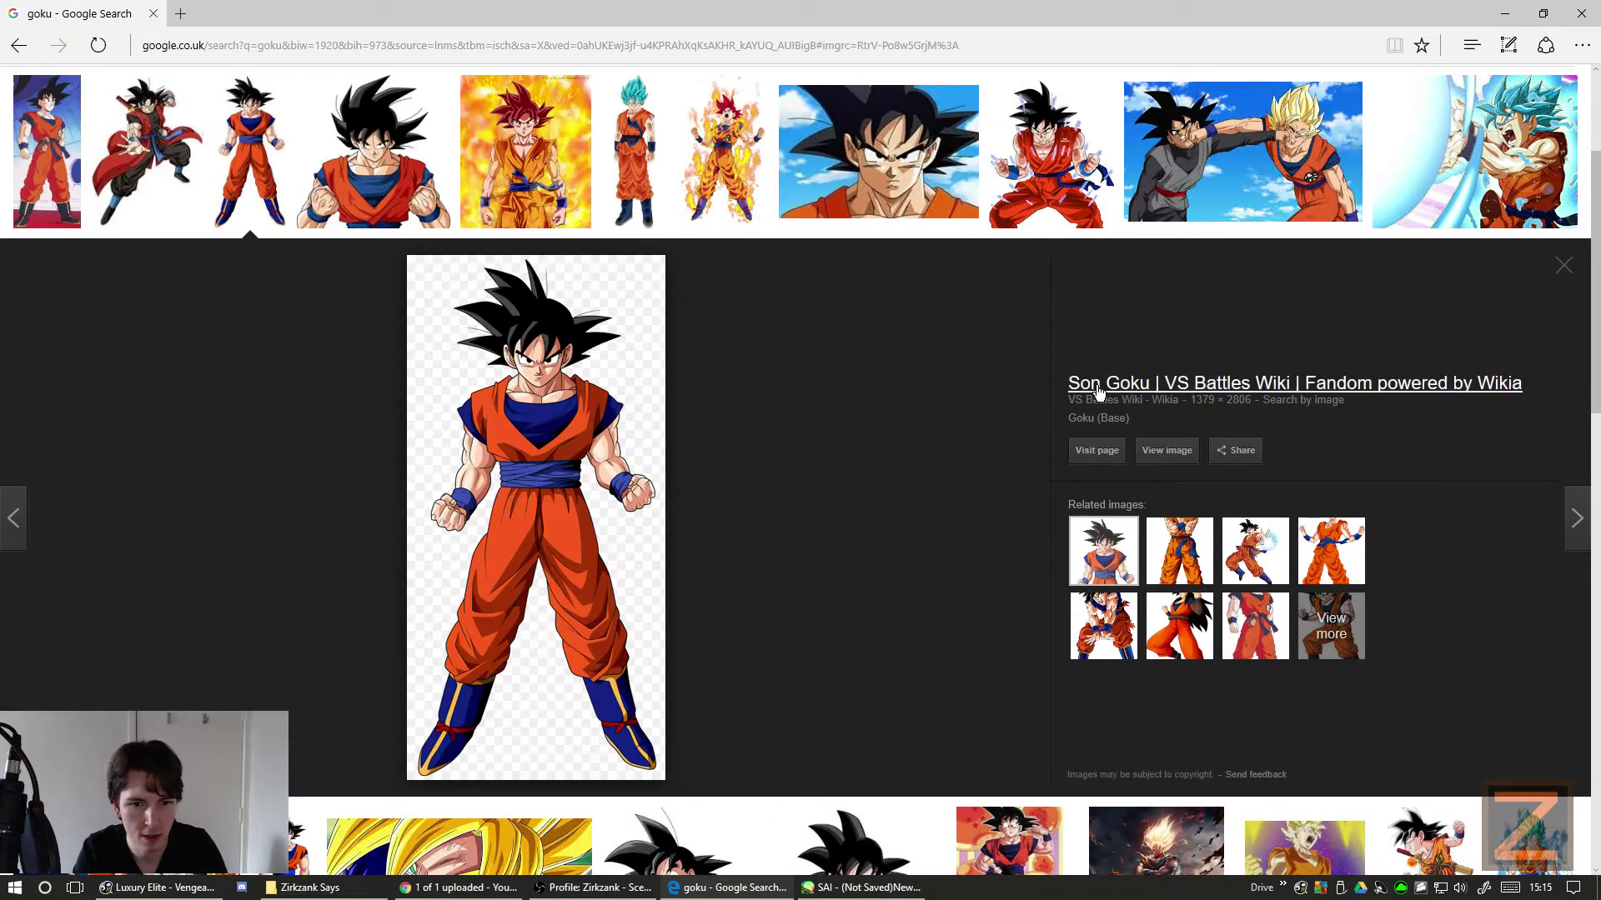
pyautogui.click(1155, 458)
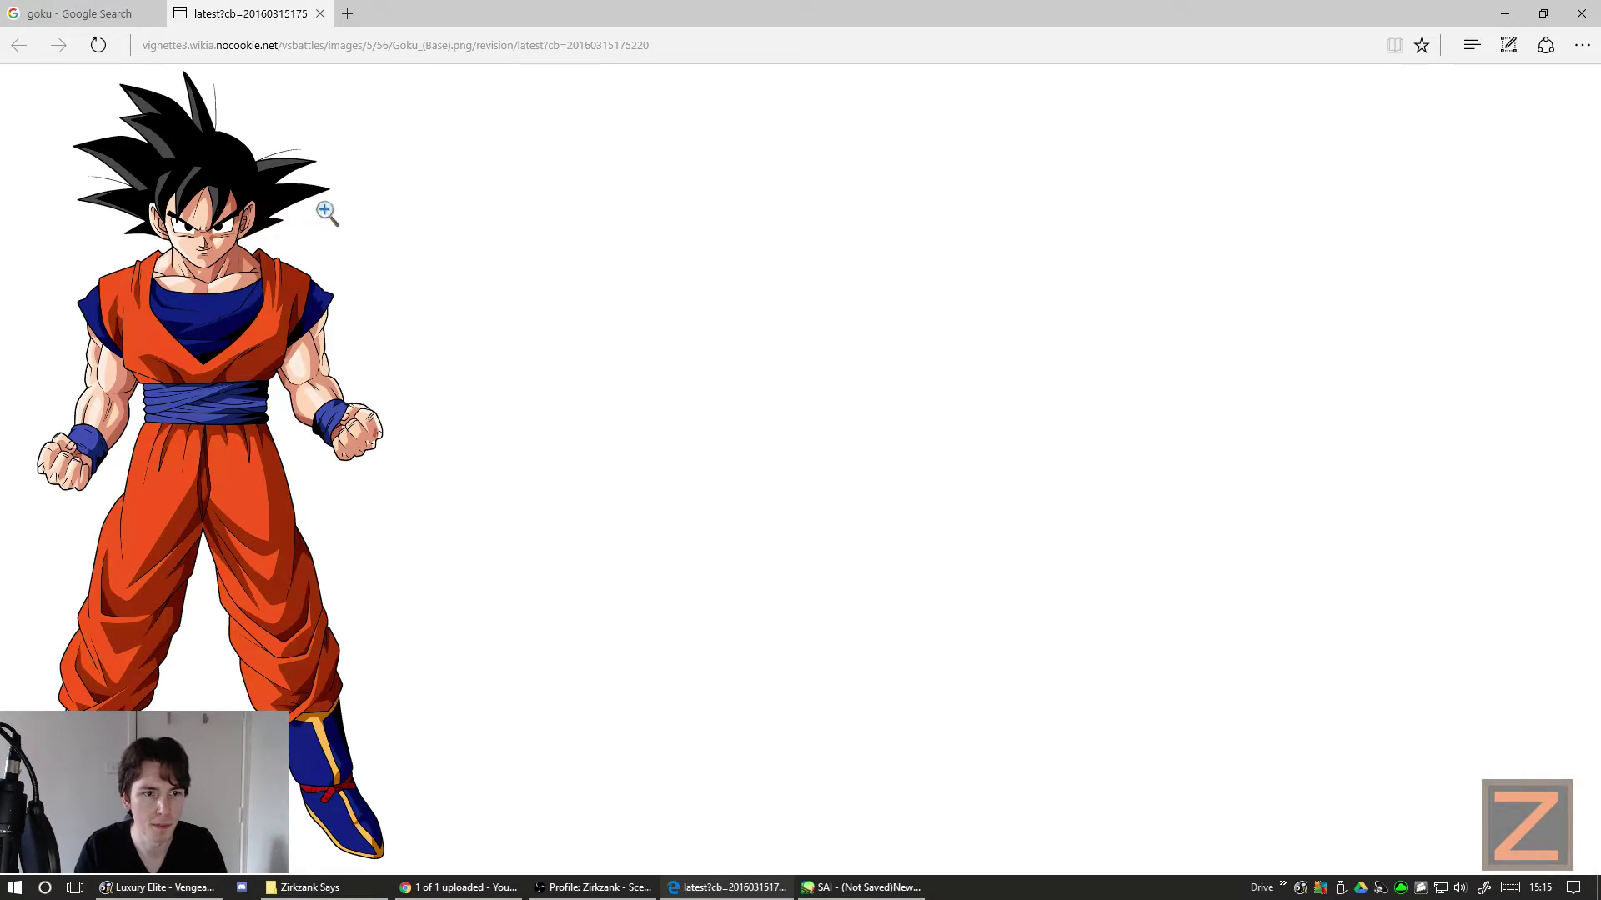
pyautogui.click(258, 243)
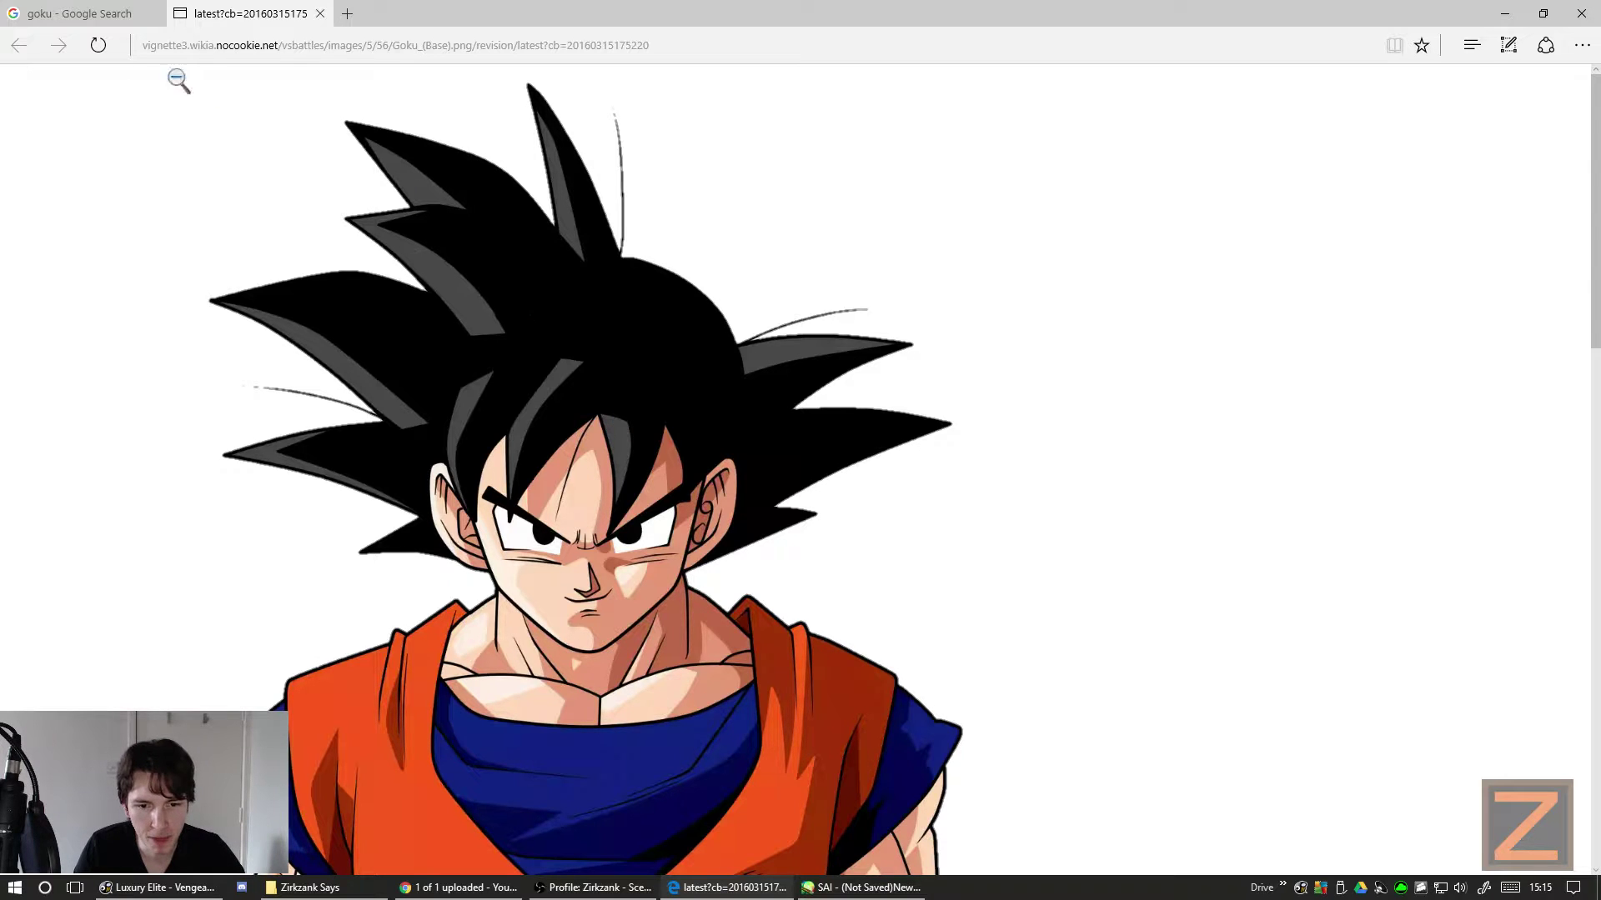
# - View the red-haired Goku picture from Comic Vine at full size, and close both opened reference pictures
pyautogui.click(33, 14)
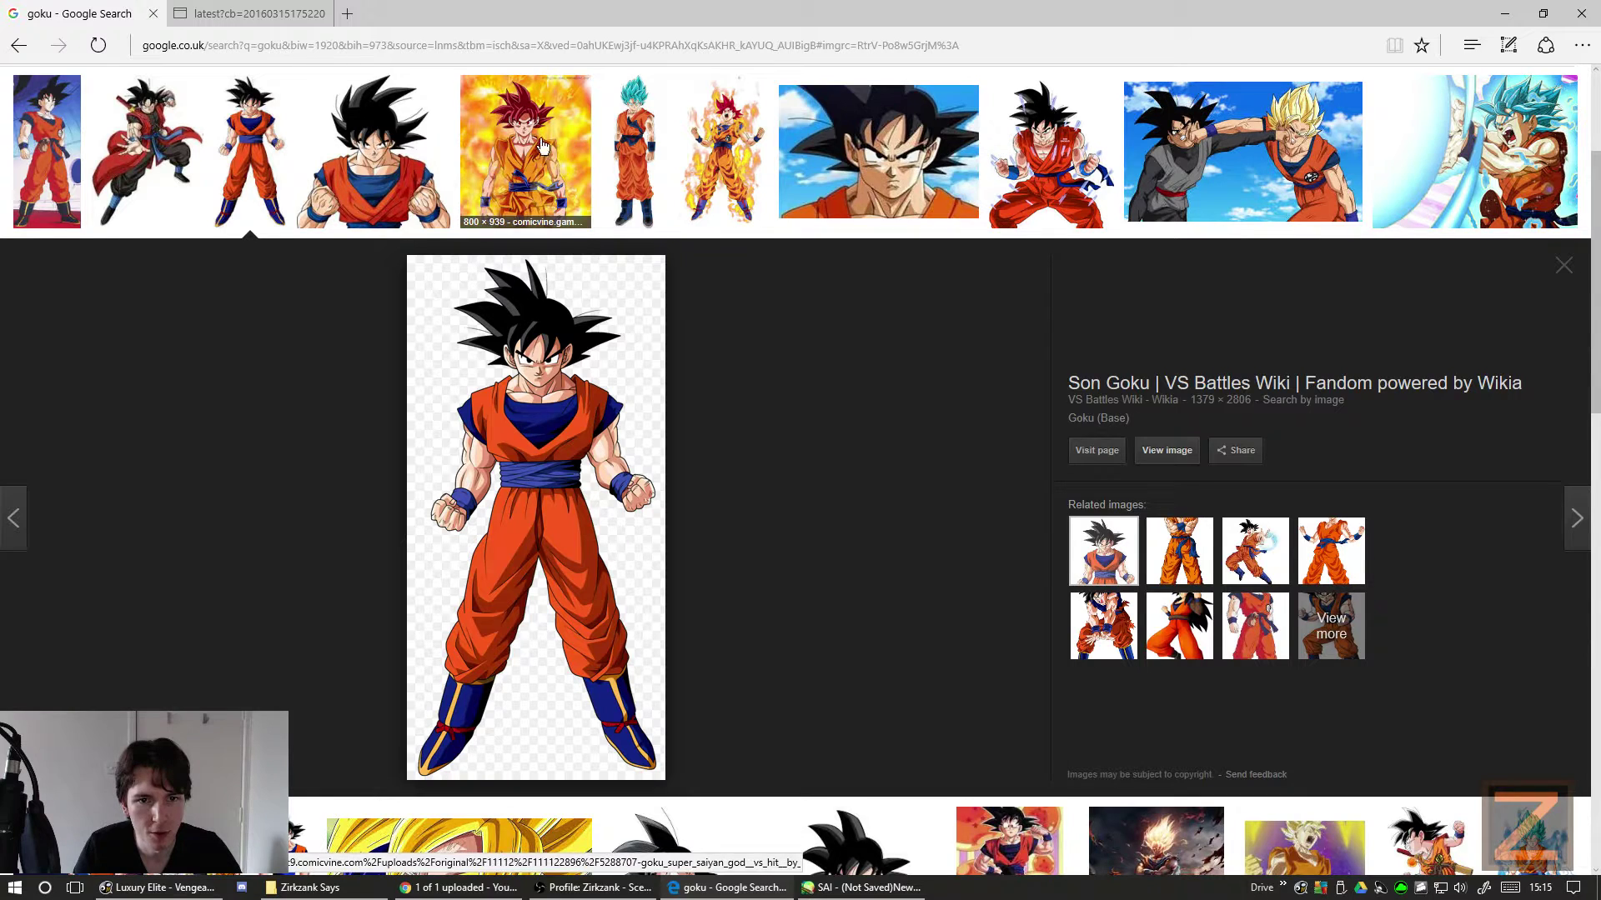
pyautogui.click(542, 146)
pyautogui.click(1166, 451)
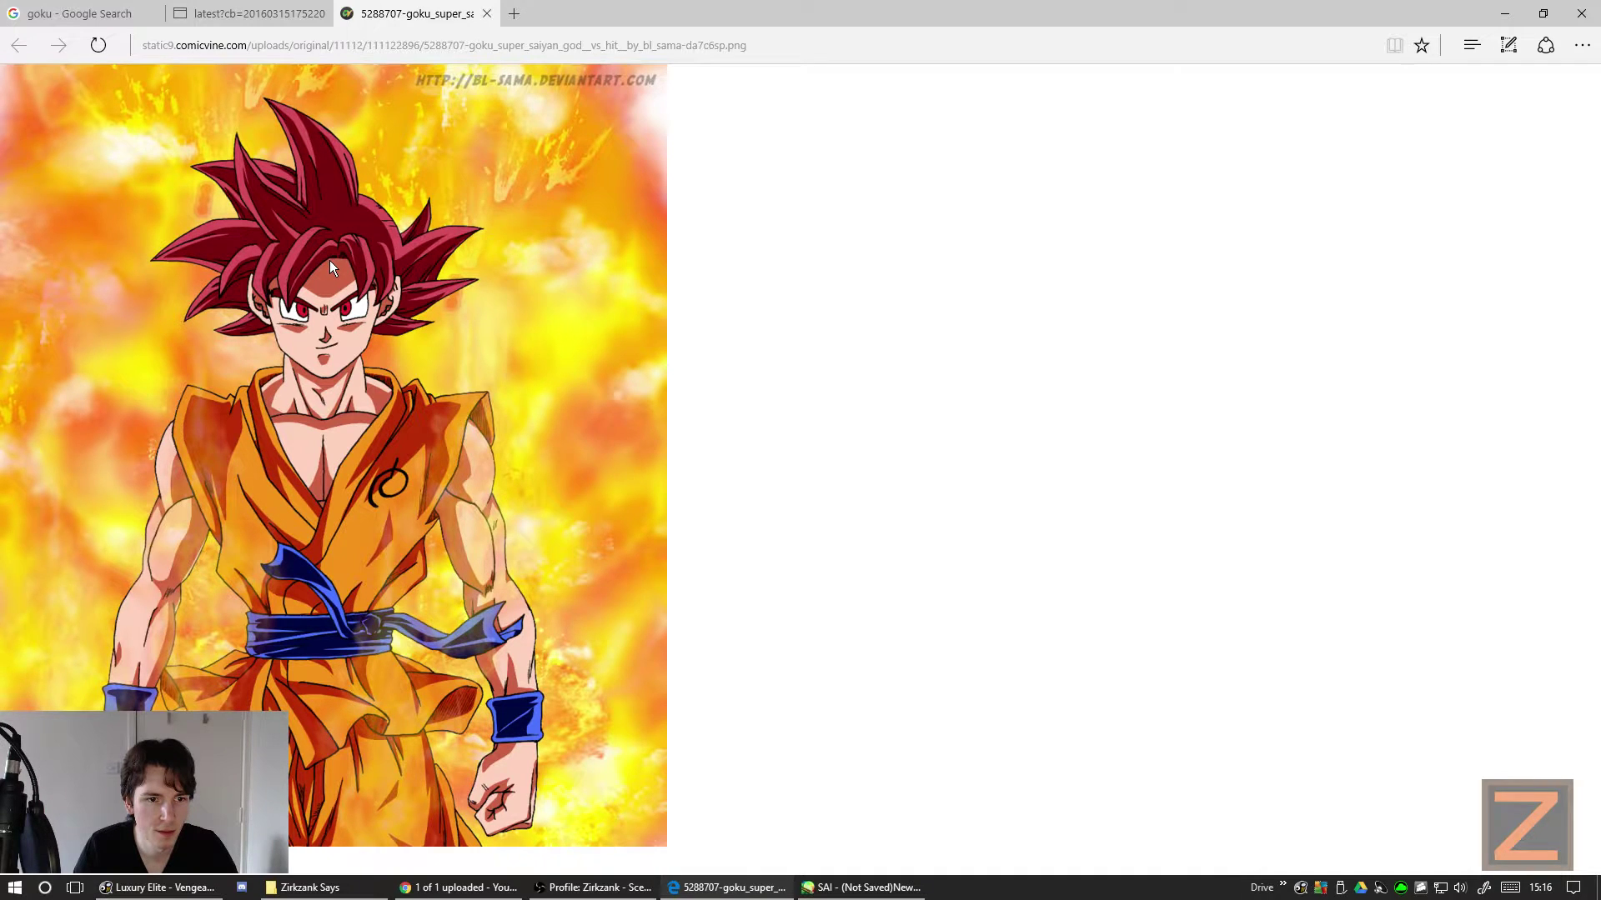
pyautogui.click(487, 14)
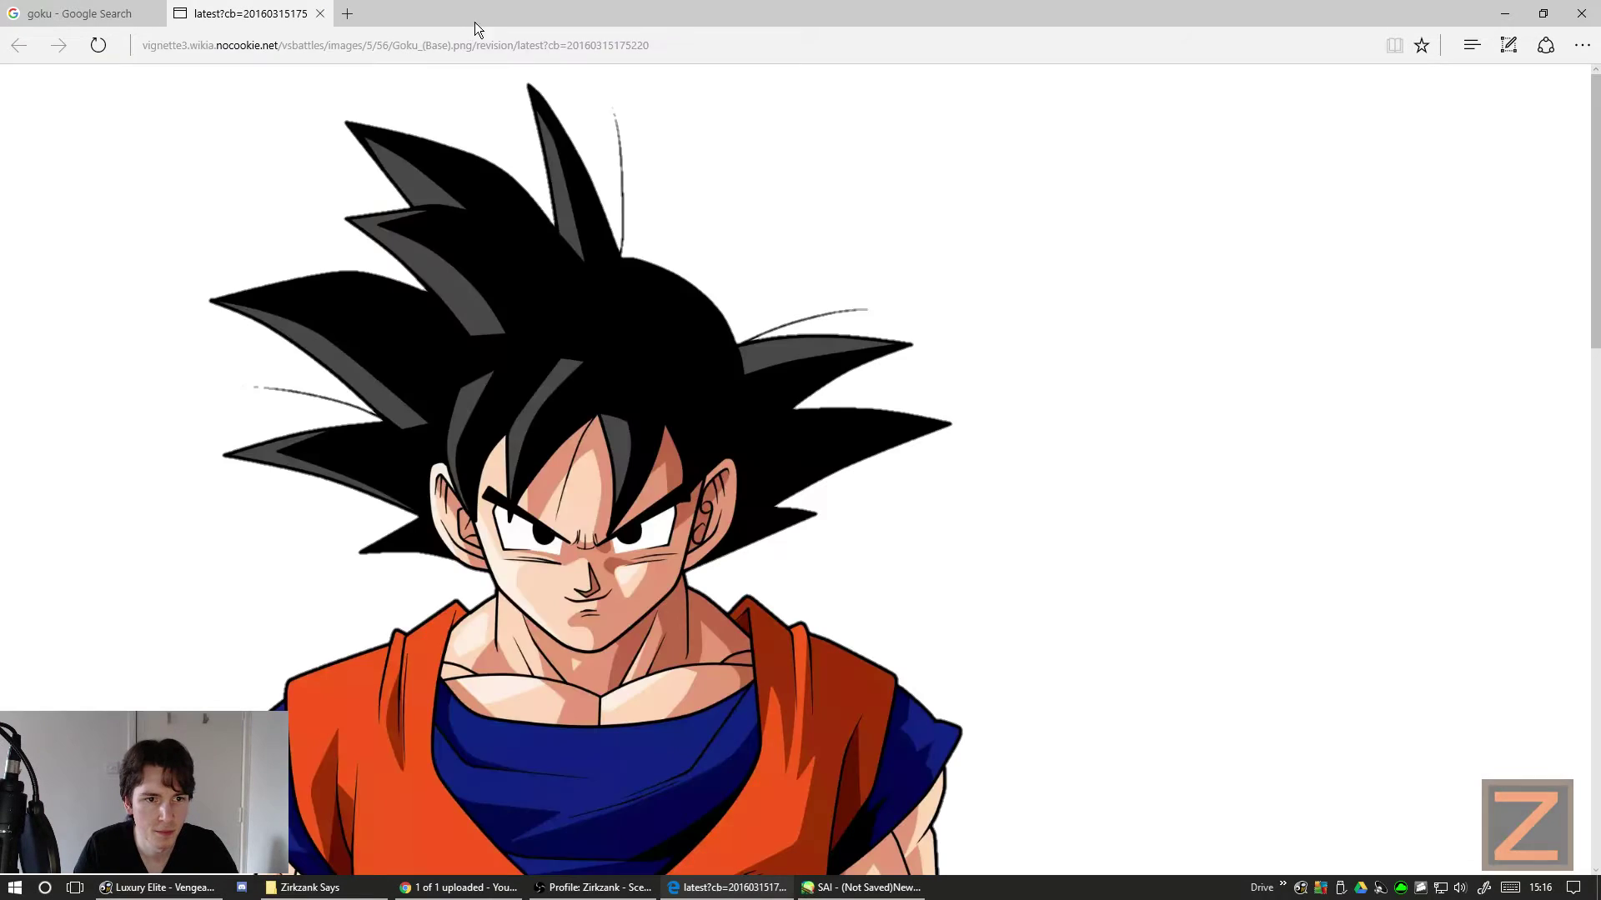
pyautogui.click(322, 14)
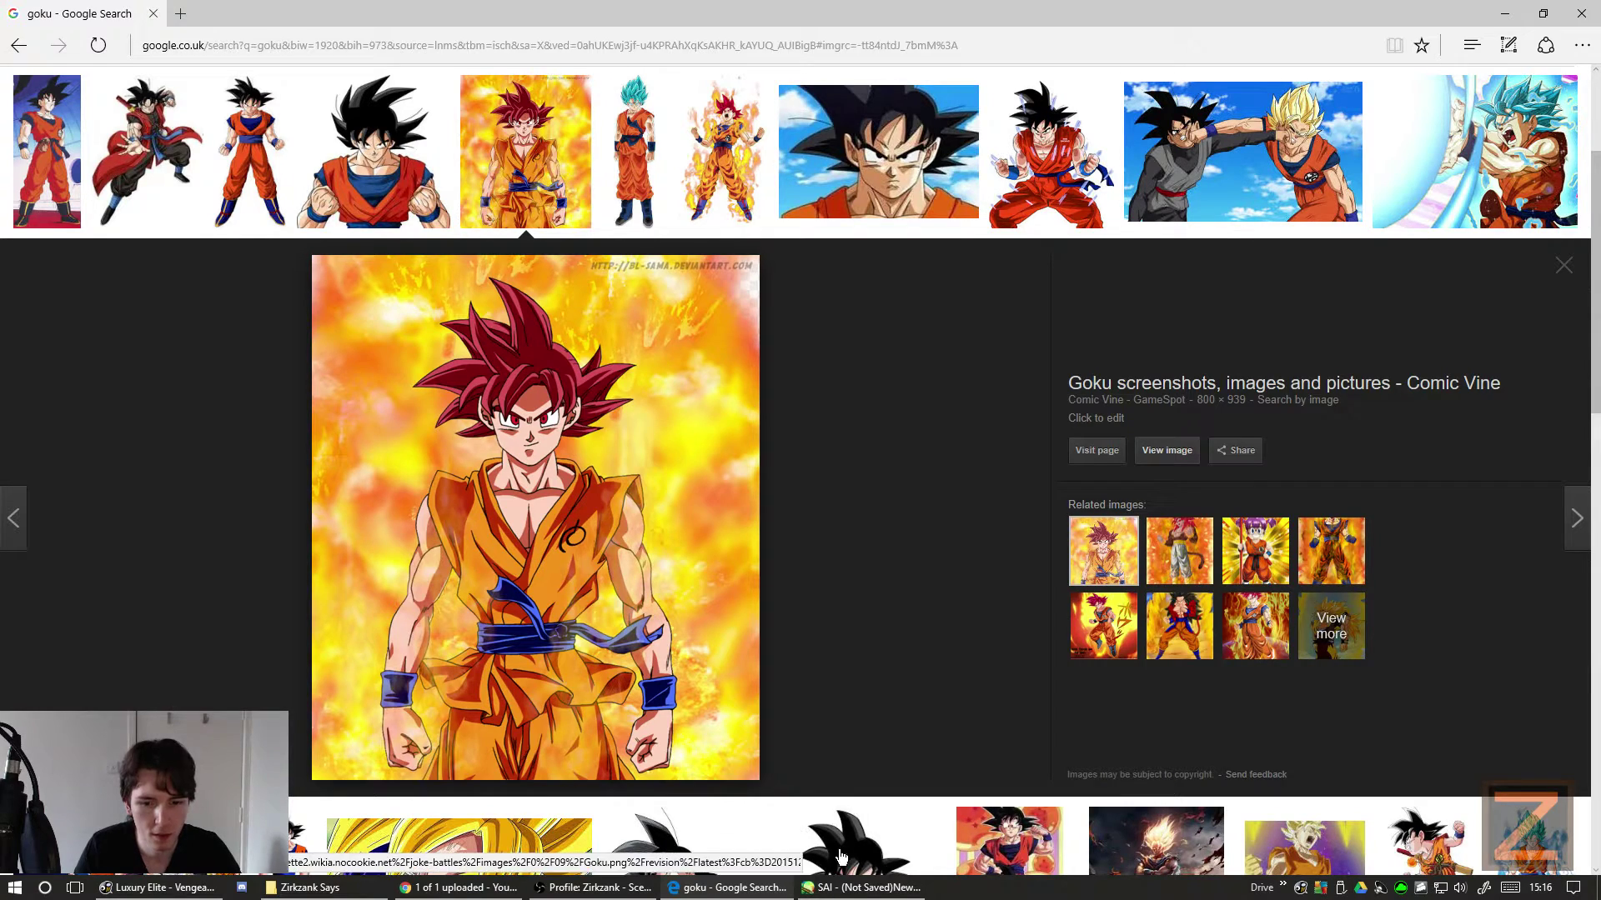
# - Switch back to PaintTool SAI and add a new layer above the hair outline layer
pyautogui.click(862, 887)
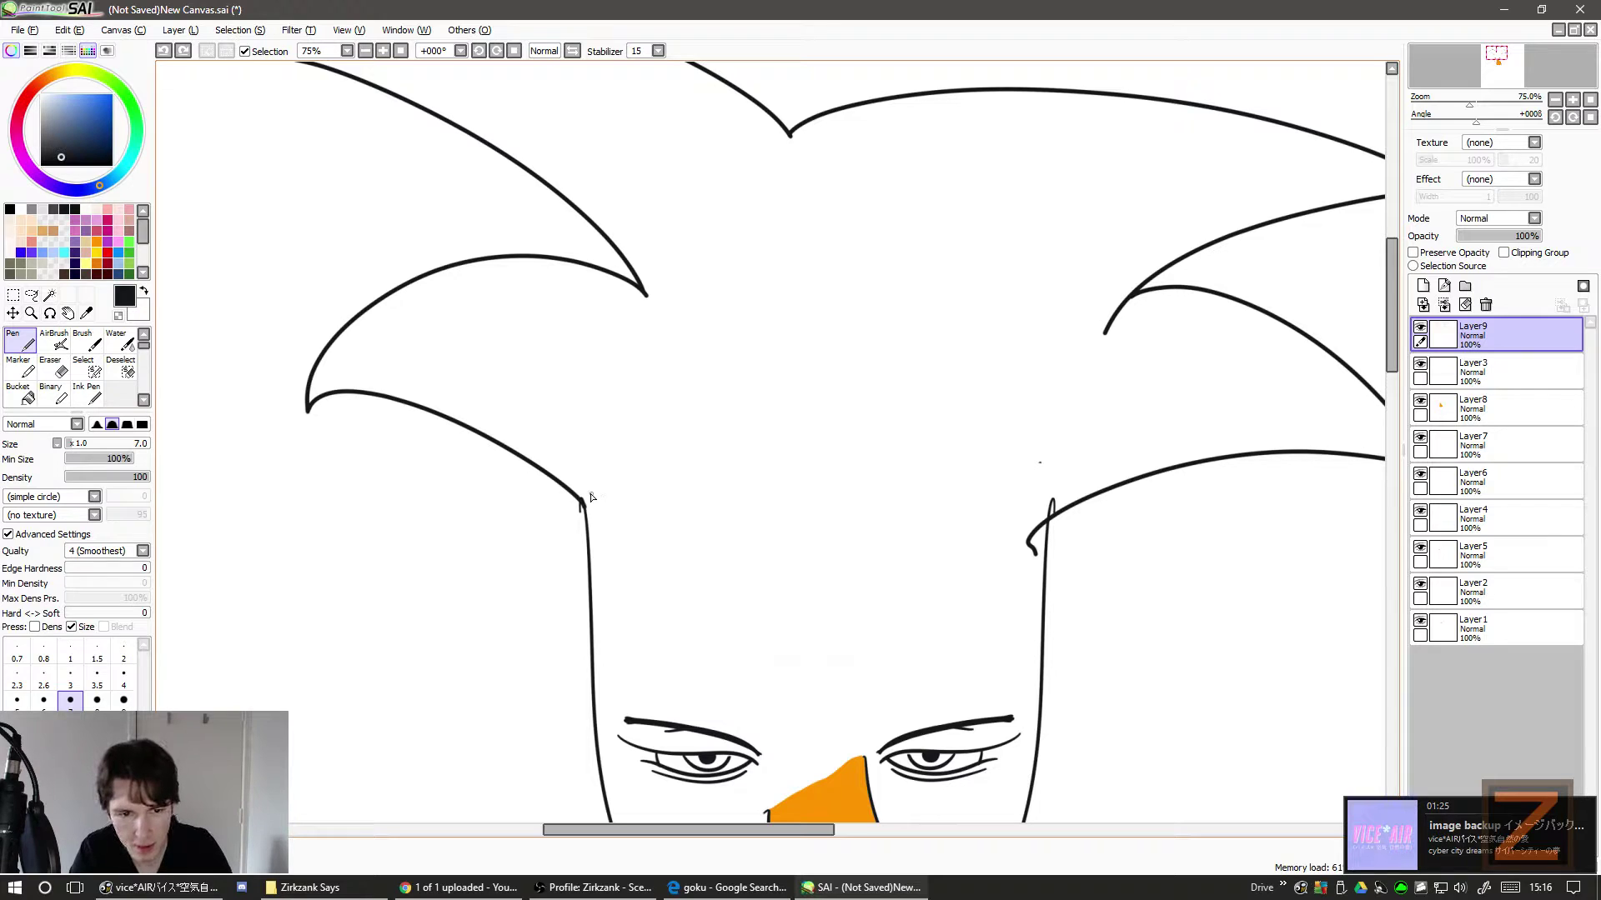
pyautogui.hotkey('ctrl', 'shift', 'n')
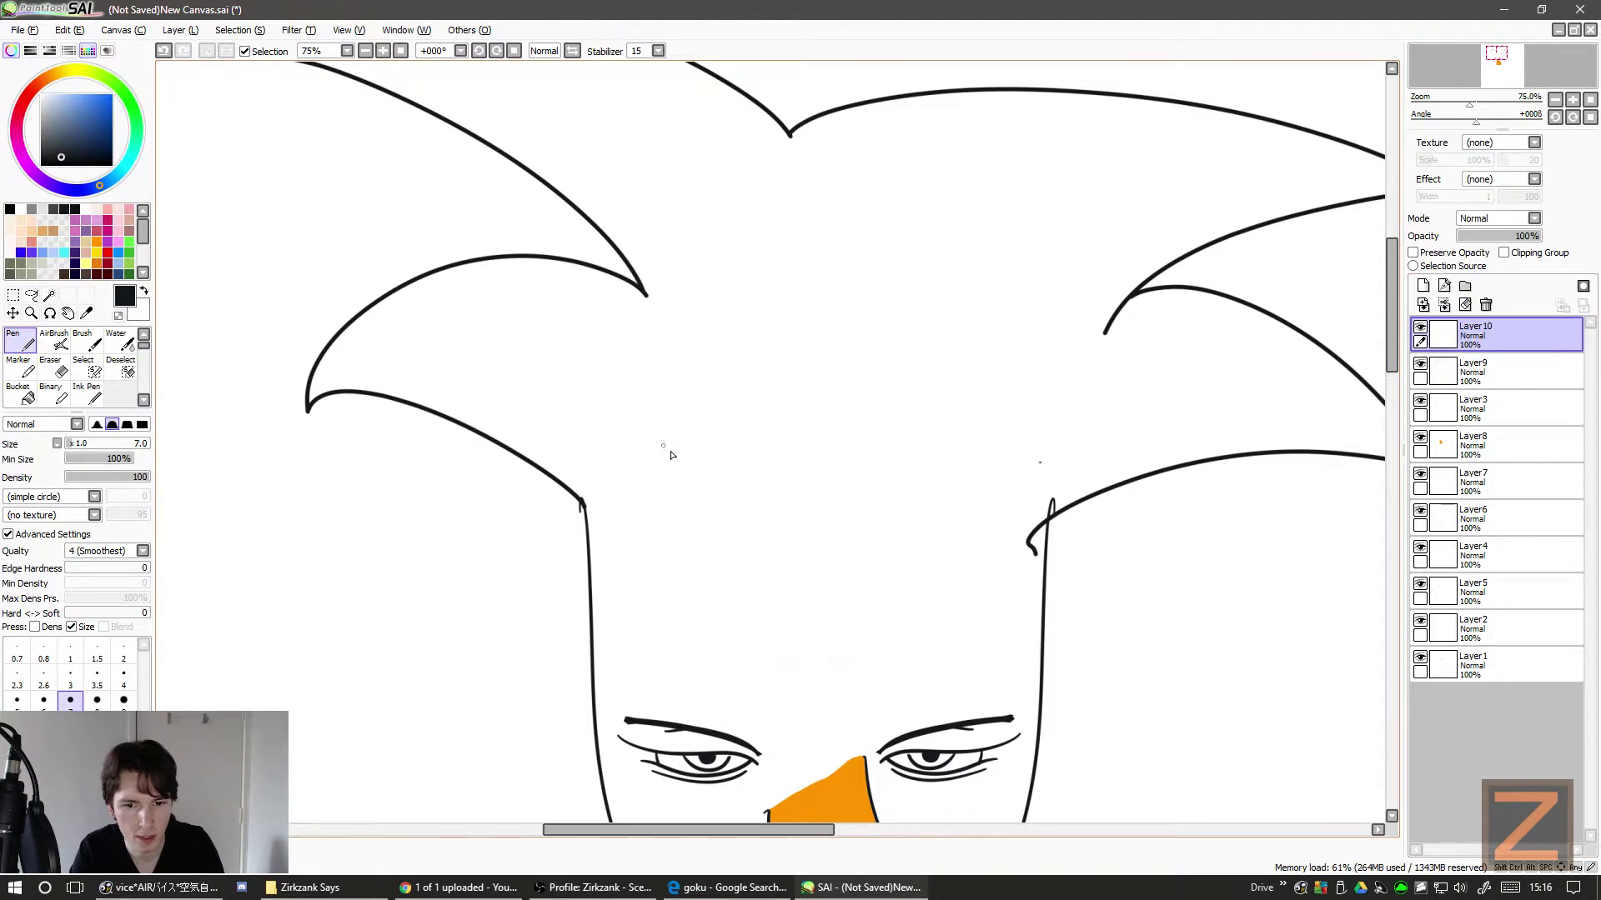
# - Try a hair lock sweeping from the forehead outward across the head's left side line, undoing each stroke
pyautogui.moveTo(682, 466)
pyautogui.mouseDown()
pyautogui.moveTo(604, 454)
pyautogui.moveTo(555, 617)
pyautogui.mouseUp()
pyautogui.hotkey('ctrl', 'z')
pyautogui.moveTo(704, 493)
pyautogui.mouseDown()
pyautogui.moveTo(598, 453)
pyautogui.moveTo(561, 602)
pyautogui.mouseUp()
pyautogui.hotkey('ctrl', 'z')
pyautogui.moveTo(705, 493); pyautogui.dragTo(534, 646)
pyautogui.hotkey('ctrl', 'z')
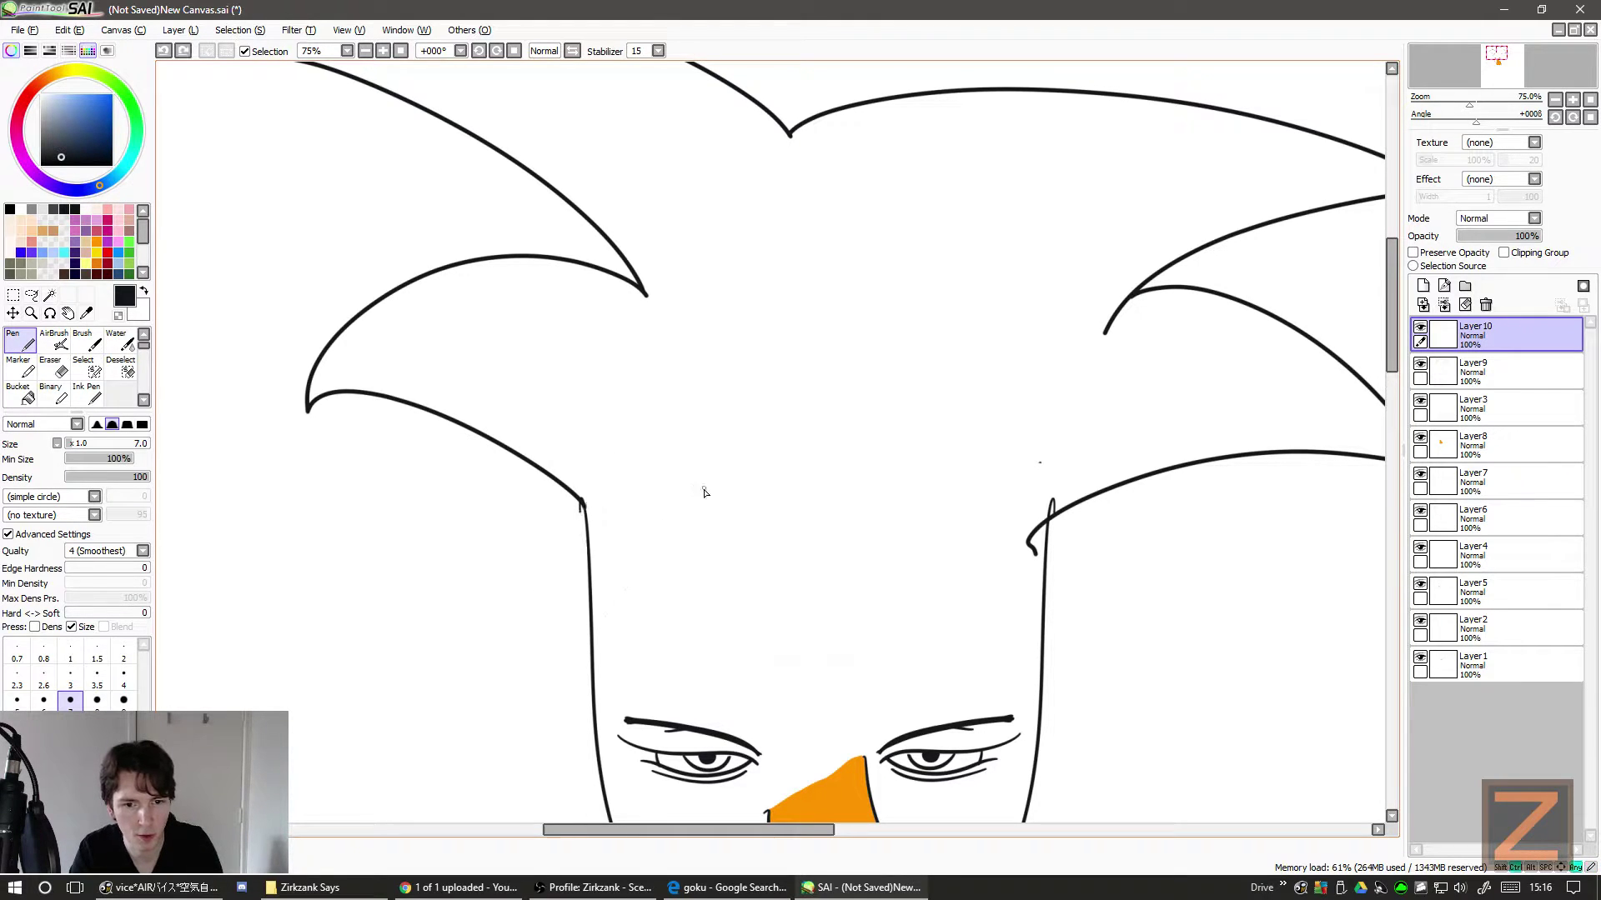
pyautogui.moveTo(701, 502)
pyautogui.mouseDown()
pyautogui.moveTo(581, 500)
pyautogui.moveTo(459, 590)
pyautogui.mouseUp()
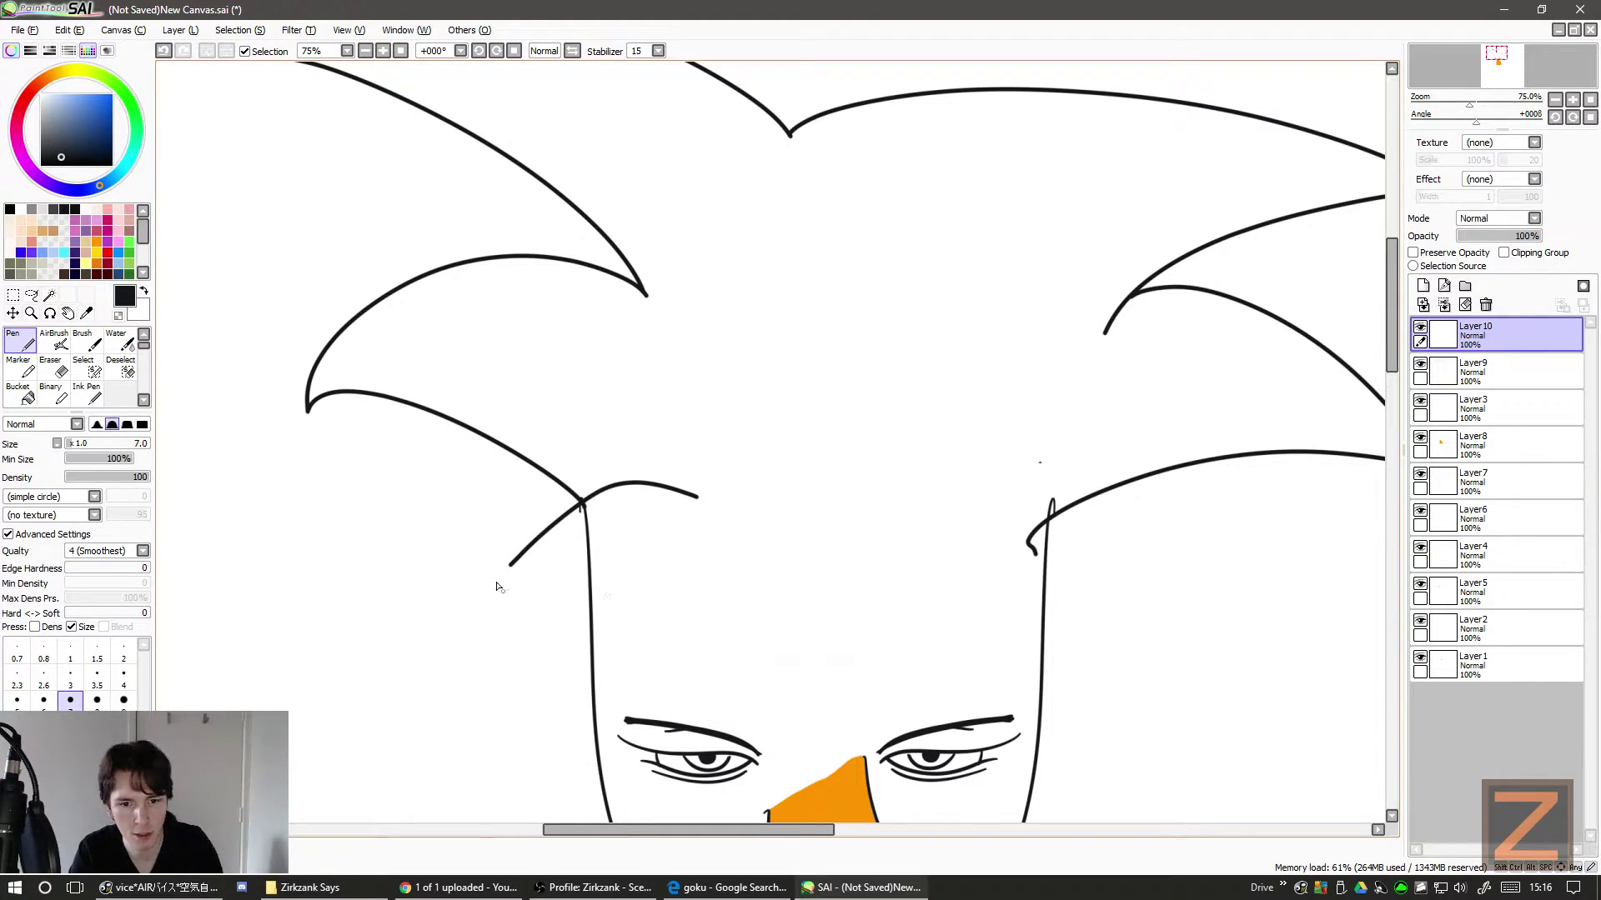
pyautogui.hotkey('ctrl', 'z')
pyautogui.moveTo(644, 442); pyautogui.dragTo(533, 609)
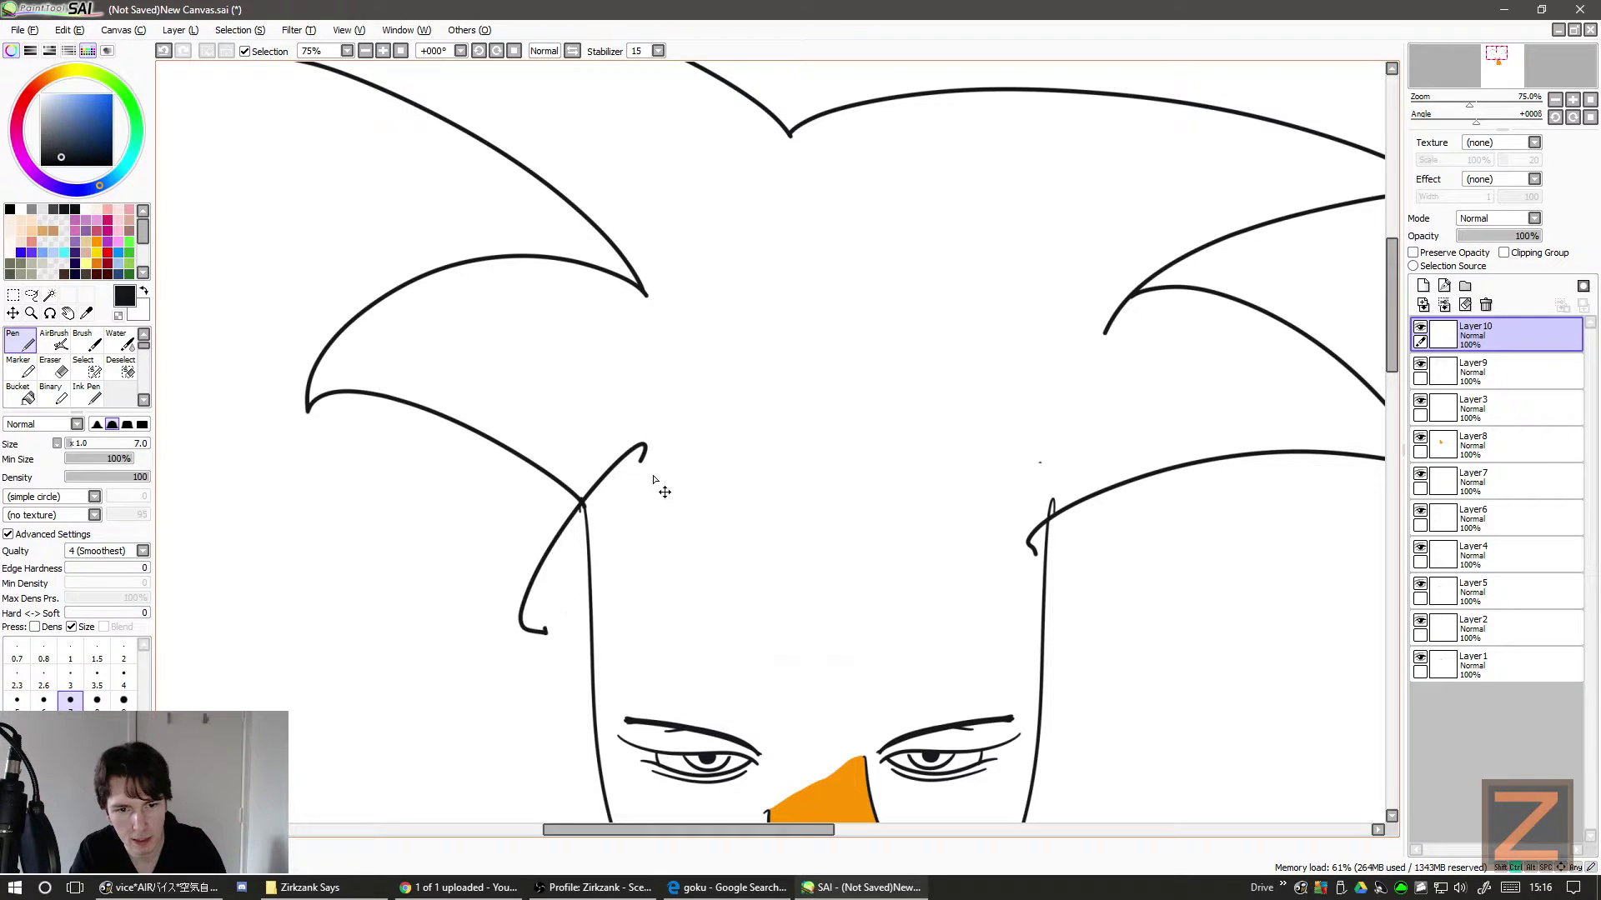
pyautogui.hotkey('ctrl', 'z')
pyautogui.moveTo(643, 442)
pyautogui.mouseDown()
pyautogui.moveTo(533, 607)
pyautogui.moveTo(717, 494)
pyautogui.mouseUp()
pyautogui.hotkey('ctrl', 'z')
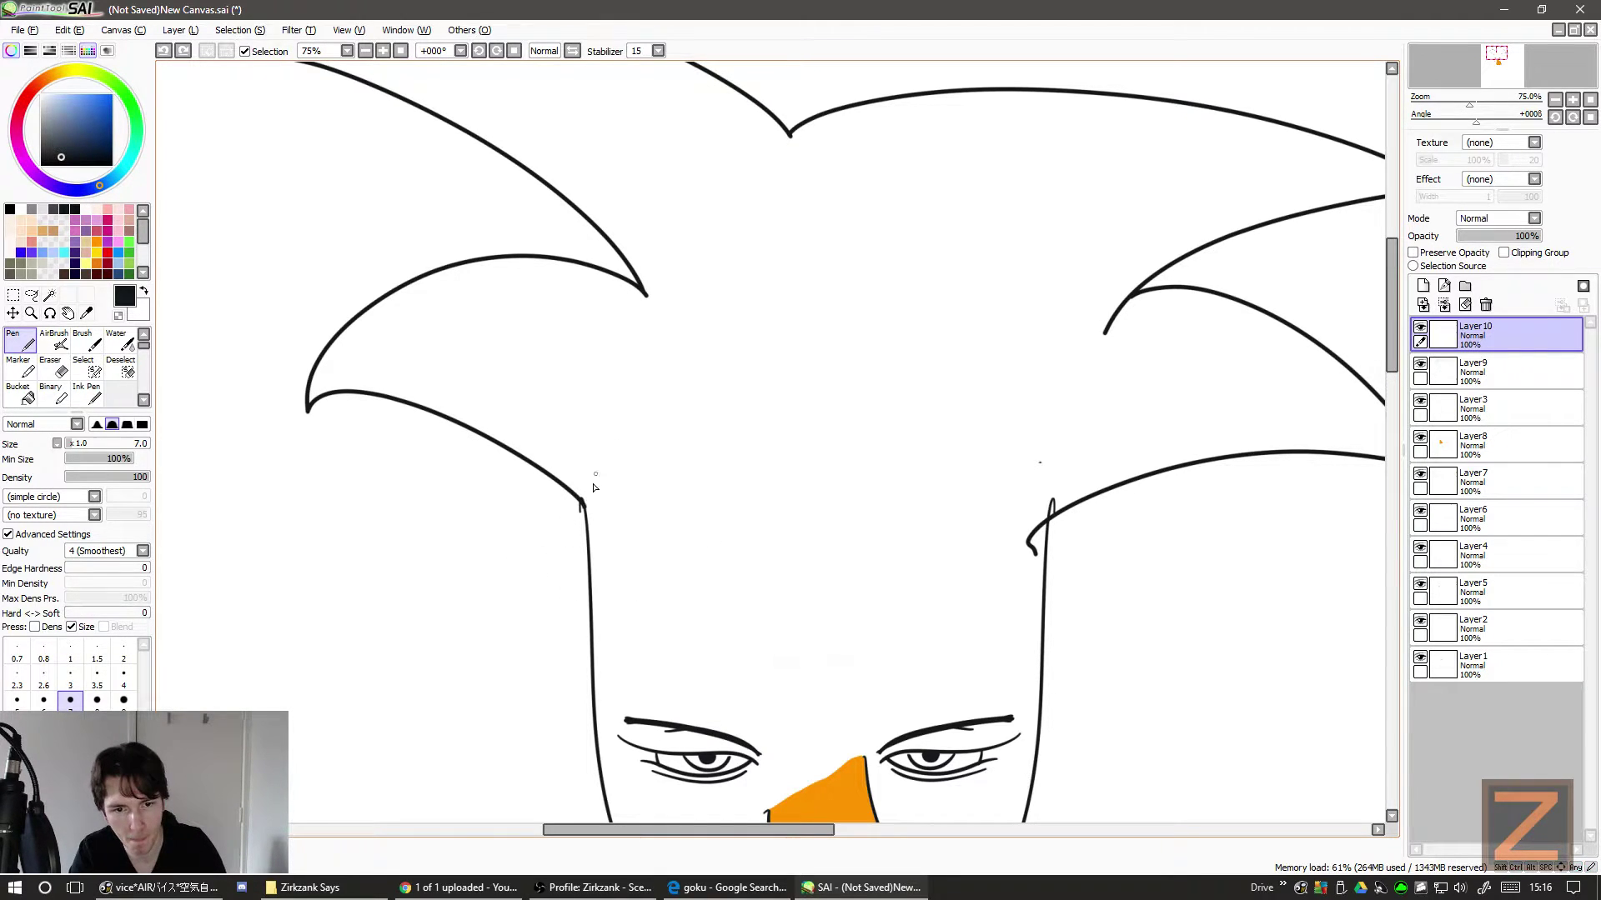
# - Try a looping lock that crosses the head's left side line and returns onto the forehead, undoing each version
pyautogui.moveTo(625, 463)
pyautogui.mouseDown()
pyautogui.moveTo(577, 523)
pyautogui.moveTo(692, 550)
pyautogui.mouseUp()
pyautogui.hotkey('ctrl', 'z')
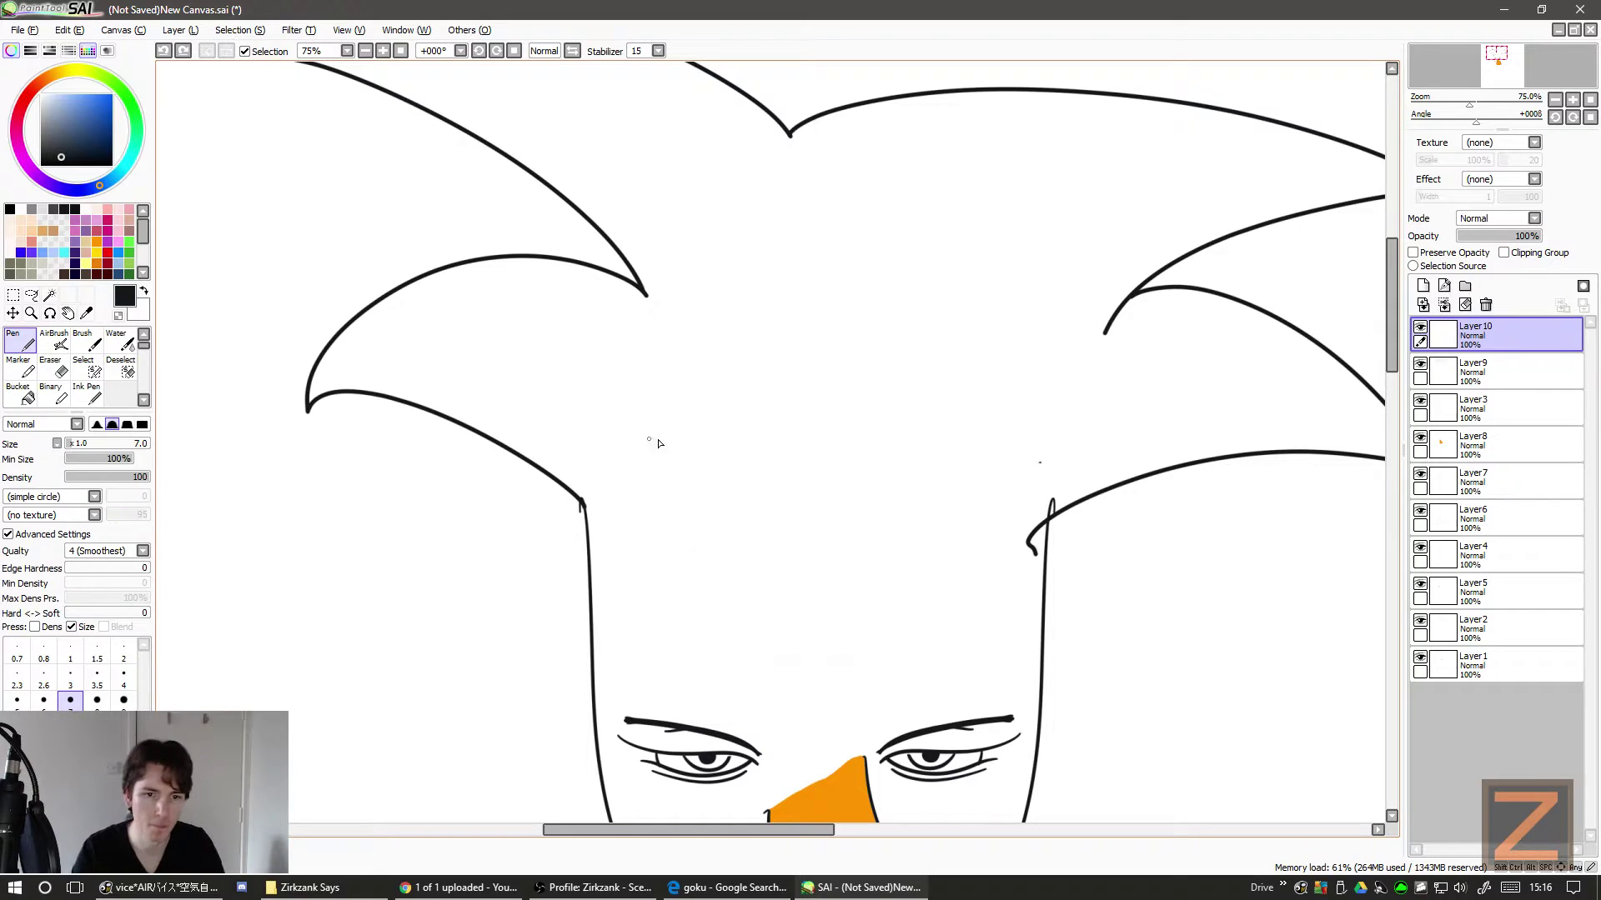
pyautogui.moveTo(694, 455)
pyautogui.mouseDown()
pyautogui.moveTo(542, 518)
pyautogui.moveTo(523, 606)
pyautogui.moveTo(656, 677)
pyautogui.mouseUp()
pyautogui.hotkey('ctrl', 'z')
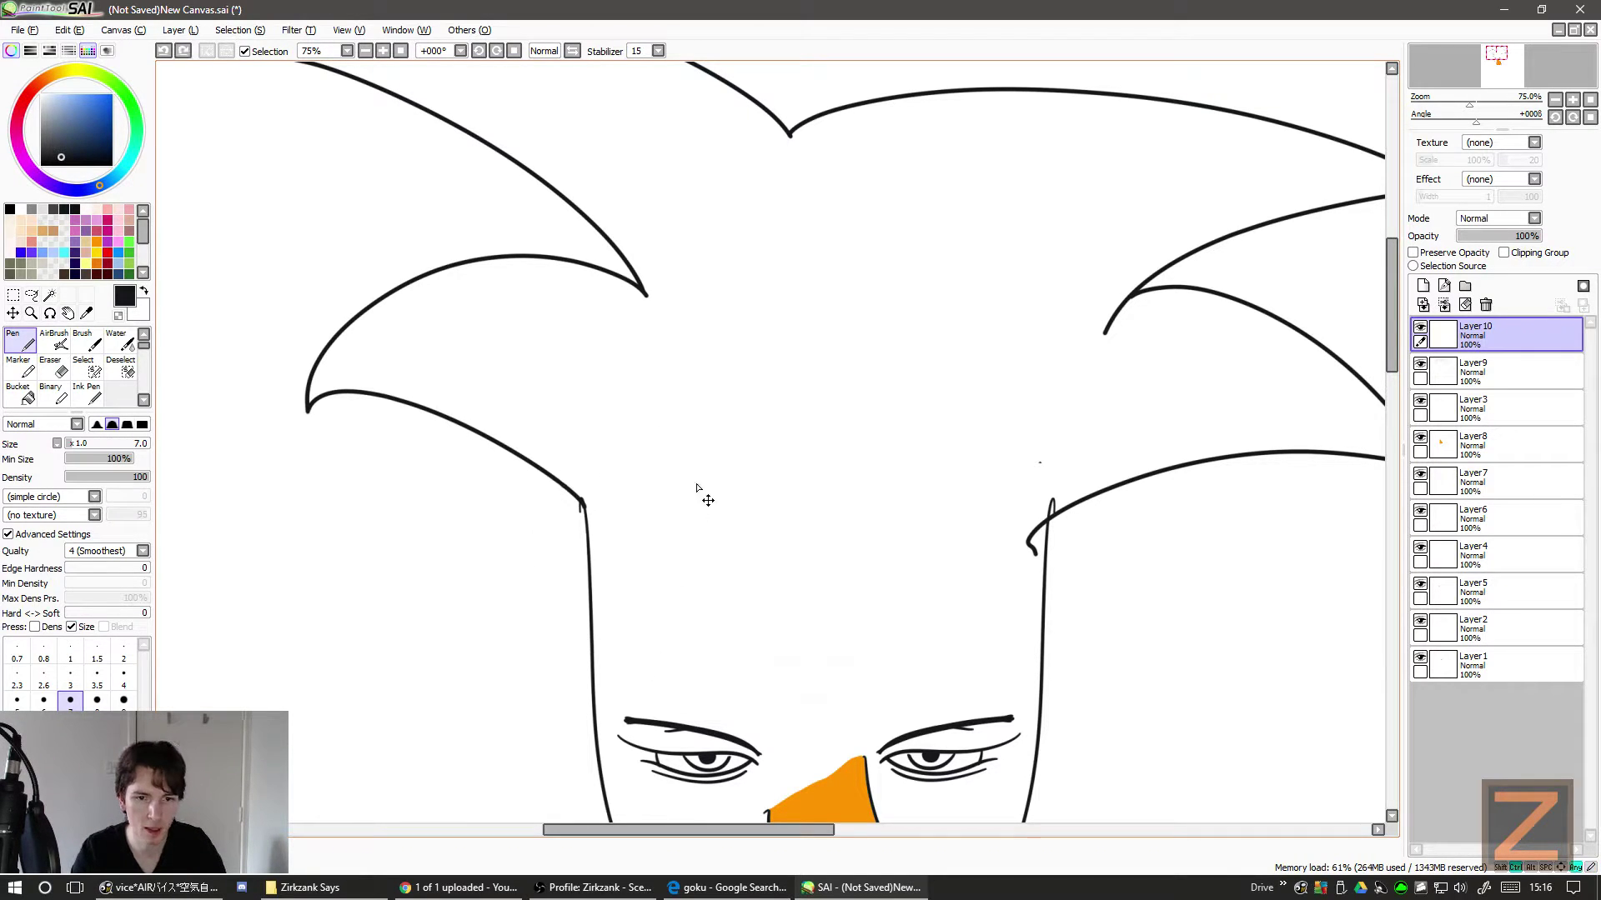
pyautogui.moveTo(710, 474)
pyautogui.mouseDown()
pyautogui.moveTo(595, 493)
pyautogui.moveTo(560, 545)
pyautogui.moveTo(566, 655)
pyautogui.moveTo(664, 600)
pyautogui.mouseUp()
pyautogui.hotkey('ctrl', 'z')
pyautogui.moveTo(707, 473)
pyautogui.mouseDown()
pyautogui.moveTo(610, 472)
pyautogui.moveTo(544, 590)
pyautogui.moveTo(669, 602)
pyautogui.mouseUp()
pyautogui.hotkey('ctrl', 'z')
pyautogui.moveTo(699, 457)
pyautogui.mouseDown()
pyautogui.moveTo(517, 613)
pyautogui.moveTo(666, 619)
pyautogui.mouseUp()
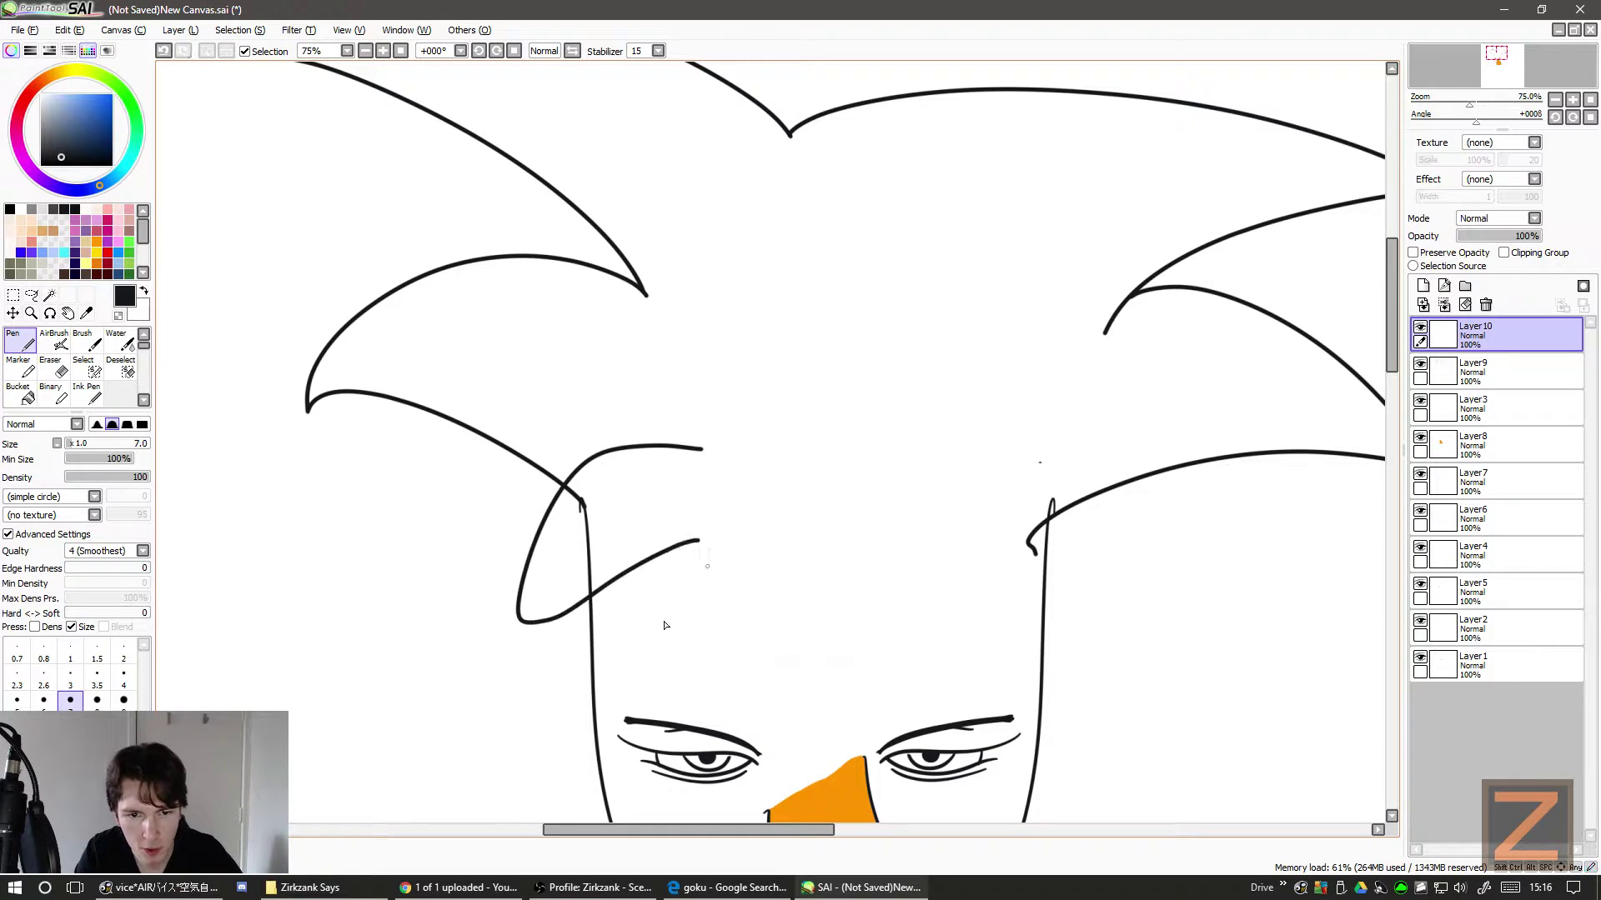
pyautogui.hotkey('ctrl', 'z')
# - Draw a pointed lock across the head's left side line, its tip outside the face and its lower edge returning to the forehead, redoing failed strokes
pyautogui.moveTo(688, 456)
pyautogui.mouseDown()
pyautogui.moveTo(672, 604)
pyautogui.moveTo(688, 607)
pyautogui.moveTo(575, 450)
pyautogui.moveTo(609, 538)
pyautogui.mouseUp()
pyautogui.hotkey('ctrl', 'z')
pyautogui.hotkey('ctrl', 'z')
pyautogui.moveTo(674, 473)
pyautogui.mouseDown()
pyautogui.moveTo(588, 418)
pyautogui.moveTo(638, 500)
pyautogui.moveTo(584, 451)
pyautogui.moveTo(635, 555)
pyautogui.mouseUp()
pyautogui.hotkey('ctrl', 'z')
pyautogui.hotkey('ctrl', 'z')
pyautogui.moveTo(685, 500)
pyautogui.mouseDown()
pyautogui.moveTo(598, 450)
pyautogui.moveTo(496, 575)
pyautogui.moveTo(593, 543)
pyautogui.mouseUp()
pyautogui.hotkey('ctrl', 'z')
pyautogui.moveTo(699, 486)
pyautogui.mouseDown()
pyautogui.moveTo(560, 497)
pyautogui.moveTo(638, 534)
pyautogui.mouseUp()
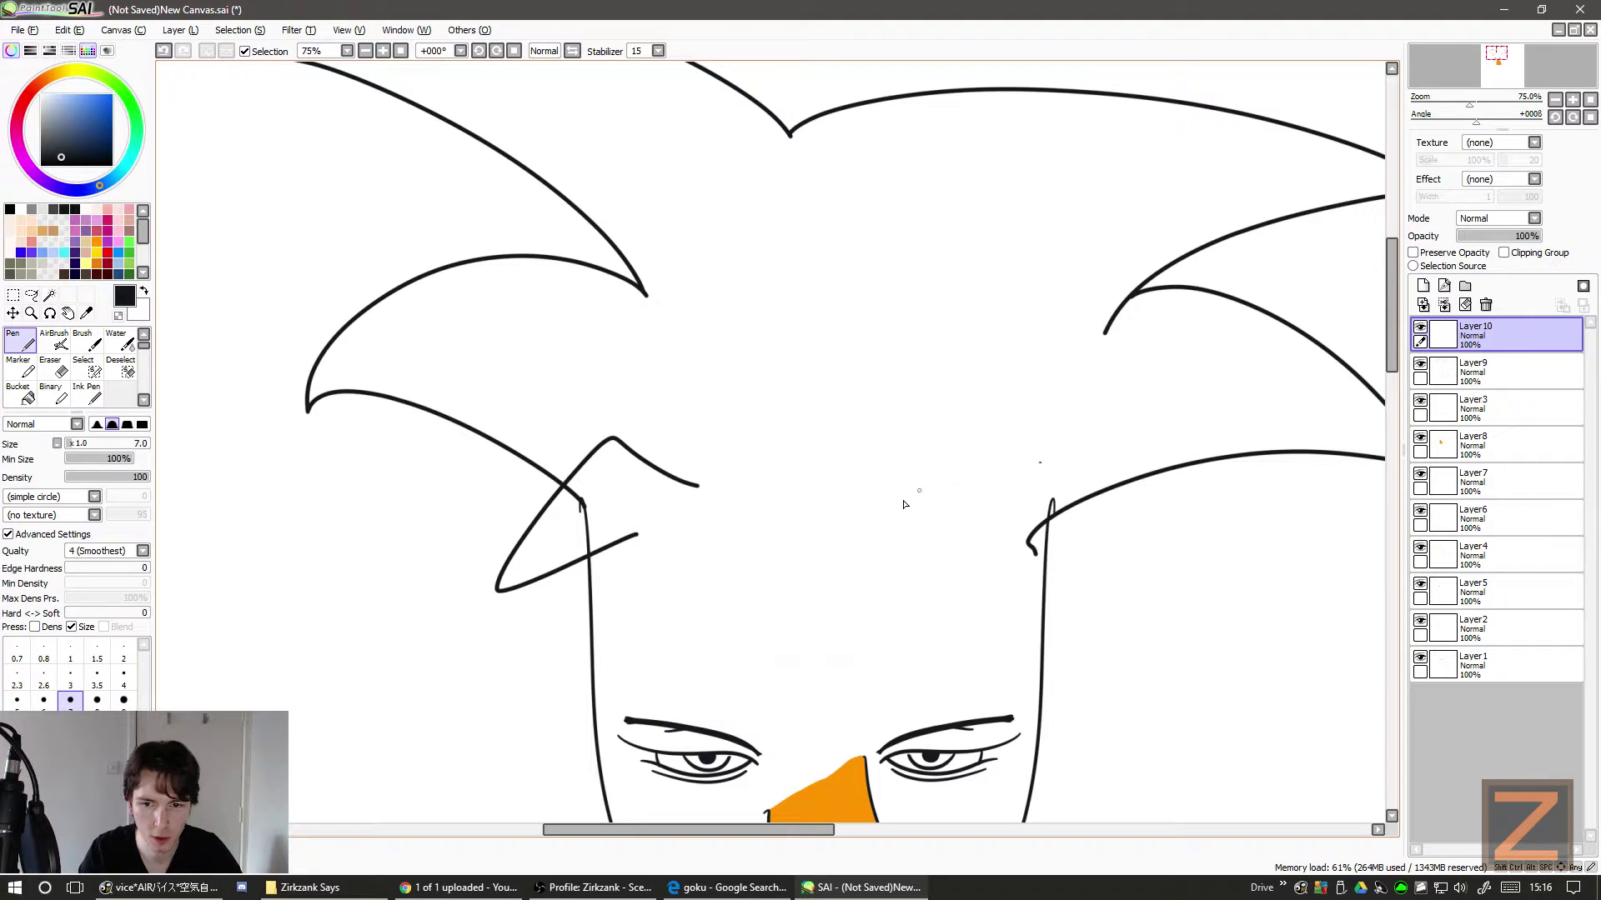
# - Draw a pointed lock across the head's right side line, its tip outside the face and both edges ending on the forehead, redoing failed strokes
pyautogui.moveTo(940, 517)
pyautogui.mouseDown()
pyautogui.moveTo(1026, 432)
pyautogui.moveTo(1157, 646)
pyautogui.mouseUp()
pyautogui.hotkey('ctrl', 'z')
pyautogui.moveTo(921, 512)
pyautogui.mouseDown()
pyautogui.moveTo(1023, 417)
pyautogui.moveTo(1112, 716)
pyautogui.mouseUp()
pyautogui.hotkey('ctrl', 'z')
pyautogui.moveTo(919, 525)
pyautogui.mouseDown()
pyautogui.moveTo(1060, 381)
pyautogui.moveTo(1117, 732)
pyautogui.mouseUp()
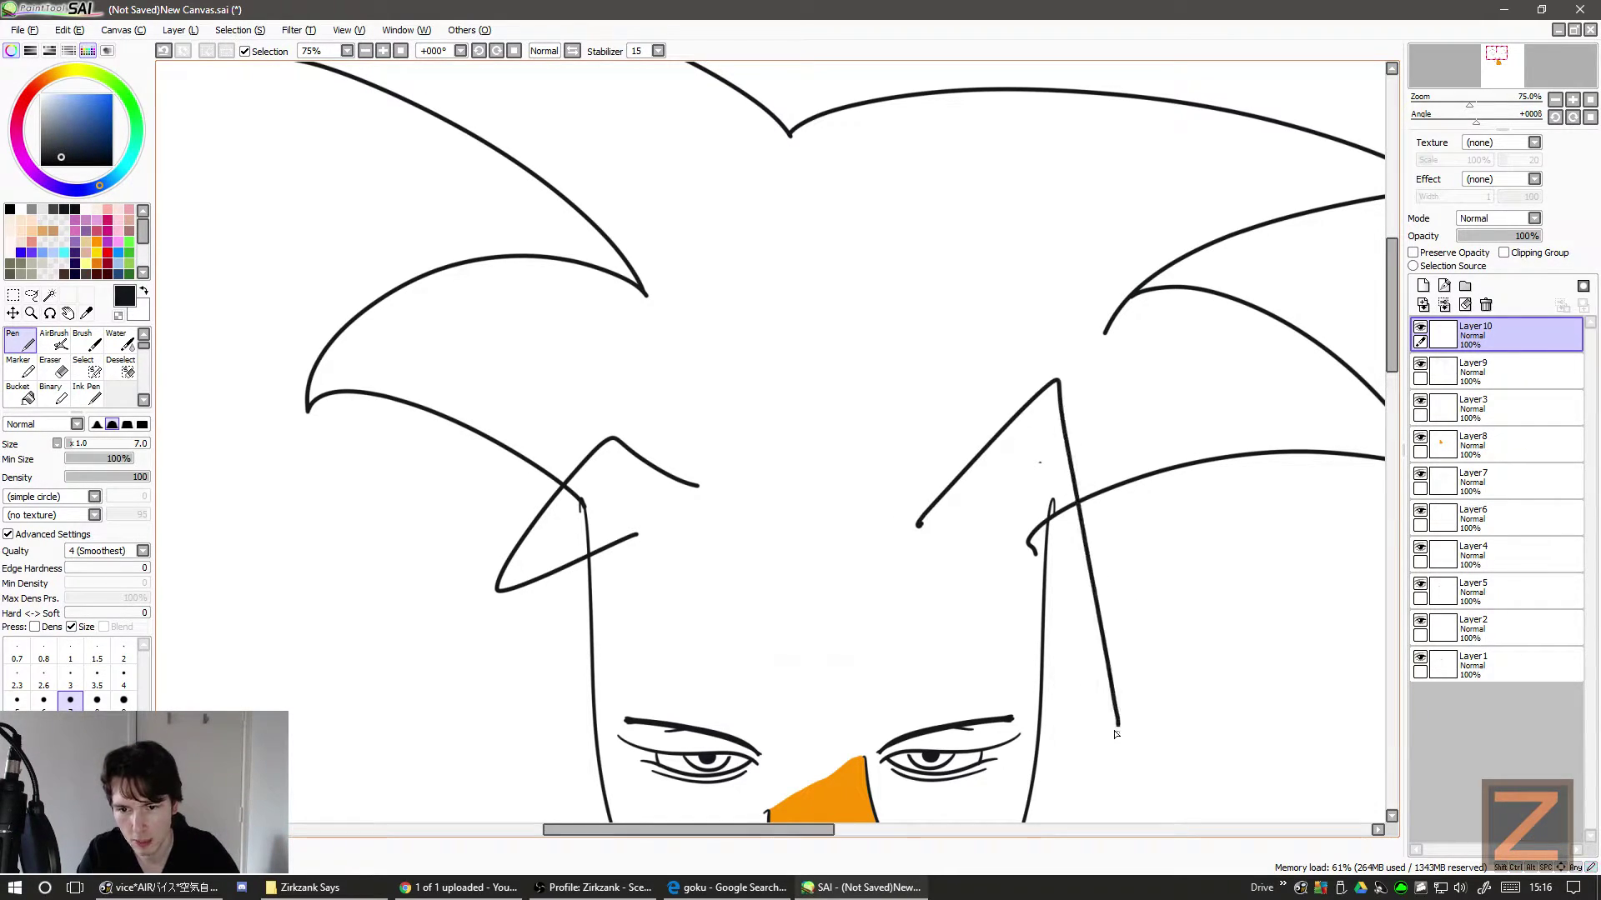
pyautogui.hotkey('ctrl', 'z')
pyautogui.moveTo(927, 503)
pyautogui.mouseDown()
pyautogui.moveTo(1014, 430)
pyautogui.moveTo(1056, 490)
pyautogui.moveTo(1120, 659)
pyautogui.mouseUp()
pyautogui.hotkey('ctrl', 'z')
pyautogui.moveTo(936, 513)
pyautogui.mouseDown()
pyautogui.moveTo(1095, 629)
pyautogui.moveTo(957, 552)
pyautogui.mouseUp()
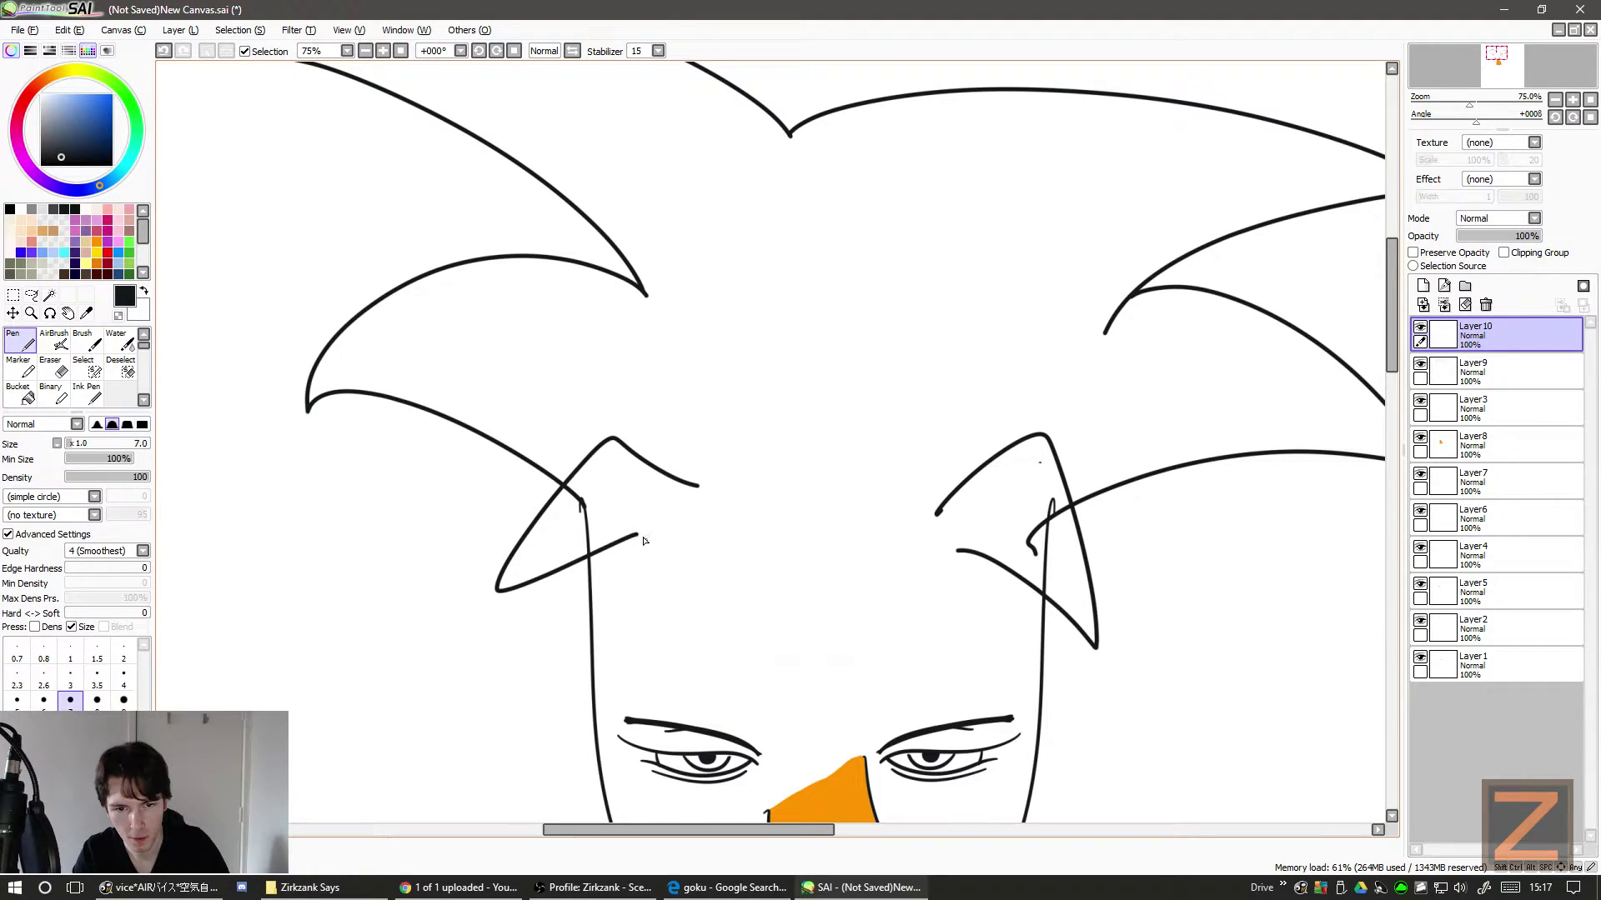
# - Draw a fringe point from the left lock's lower edge down the forehead and up to its middle, redoing the first stroke
pyautogui.moveTo(637, 538)
pyautogui.mouseDown()
pyautogui.moveTo(738, 638)
pyautogui.moveTo(836, 491)
pyautogui.mouseUp()
pyautogui.hotkey('ctrl', 'z')
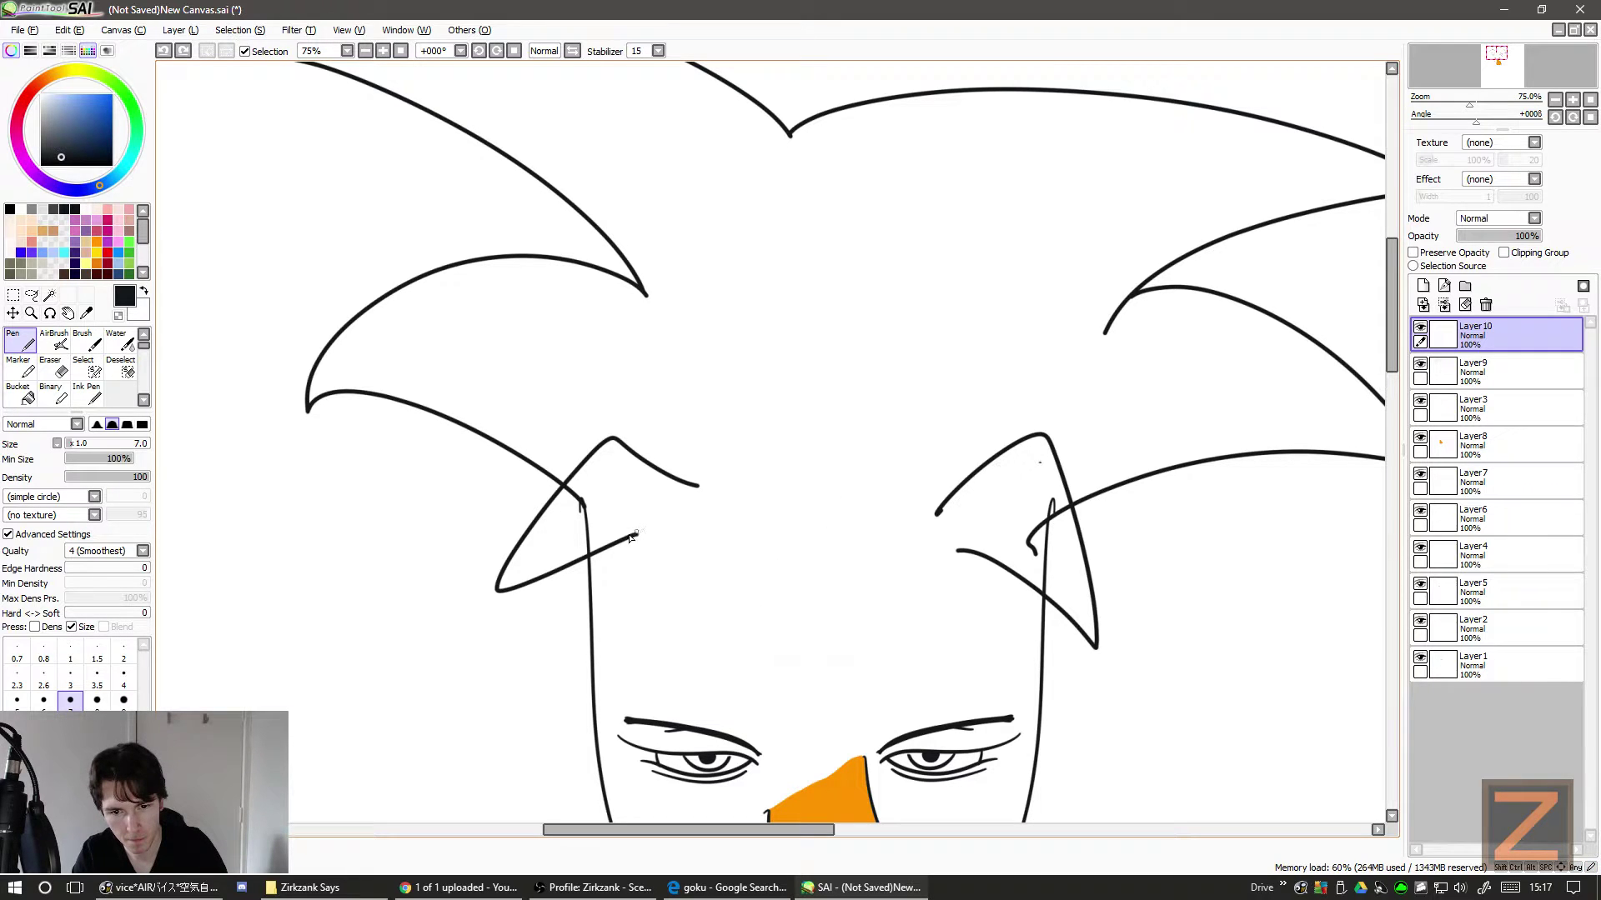
pyautogui.moveTo(639, 537)
pyautogui.mouseDown()
pyautogui.moveTo(672, 614)
pyautogui.moveTo(878, 458)
pyautogui.mouseUp()
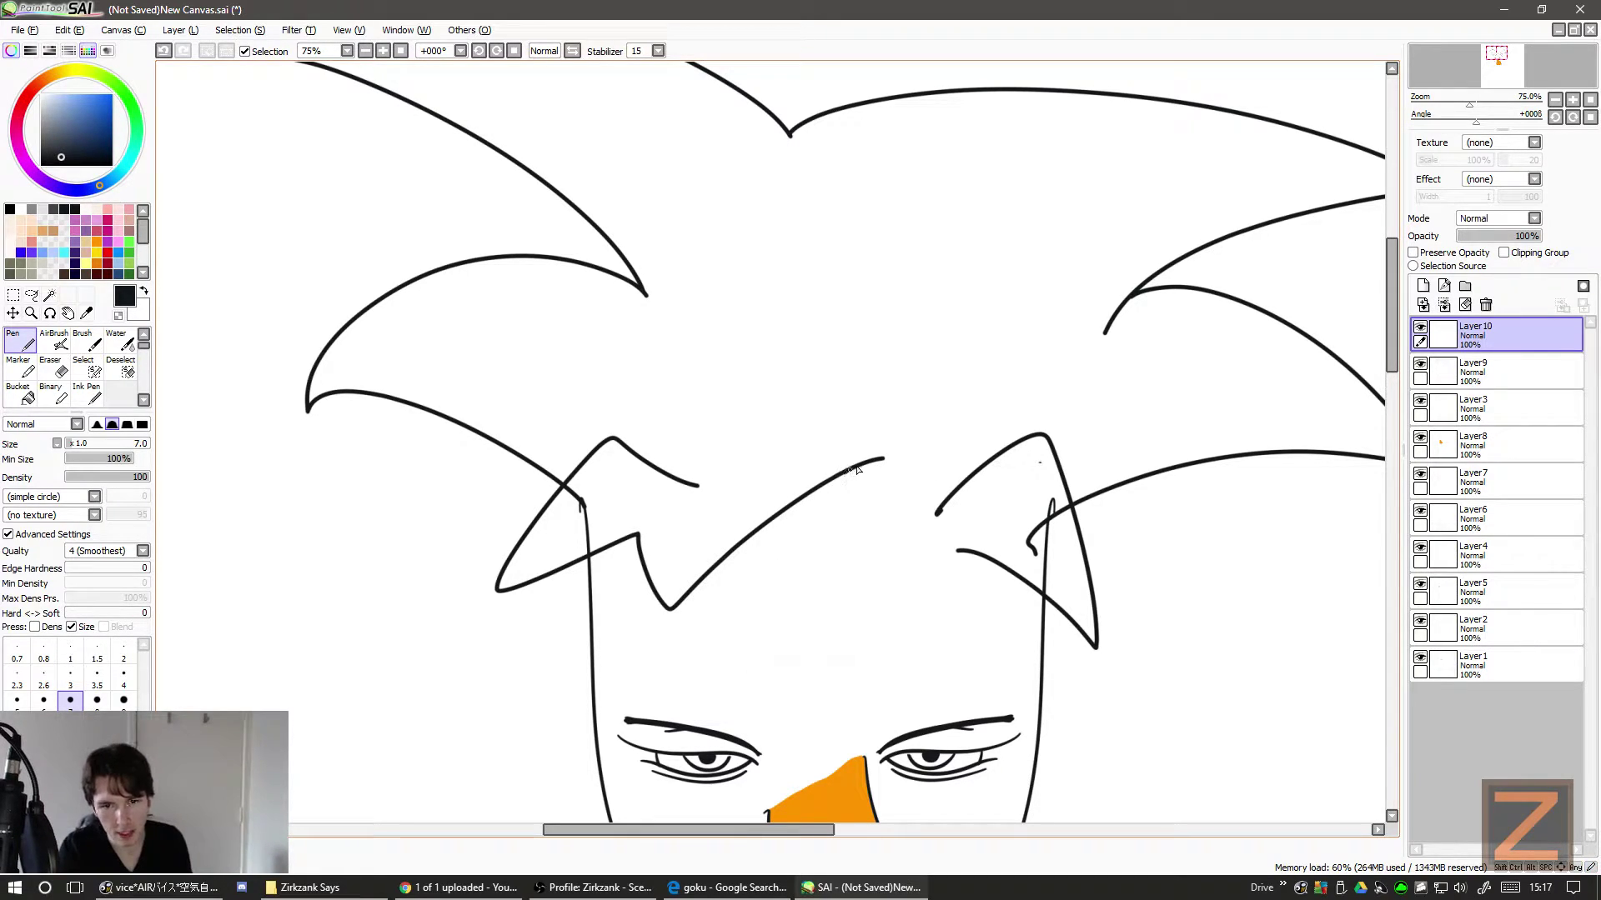
# - Try a second fringe point from the middle of the forehead to the right lock's lower edge, undoing each version
pyautogui.hotkey('ctrl', 'z')
pyautogui.moveTo(872, 465)
pyautogui.mouseDown()
pyautogui.moveTo(936, 642)
pyautogui.moveTo(983, 537)
pyautogui.mouseUp()
pyautogui.hotkey('ctrl', 'z')
pyautogui.moveTo(879, 469)
pyautogui.mouseDown()
pyautogui.moveTo(979, 599)
pyautogui.moveTo(992, 566)
pyautogui.mouseUp()
pyautogui.hotkey('ctrl', 'z')
pyautogui.moveTo(852, 474)
pyautogui.mouseDown()
pyautogui.moveTo(912, 571)
pyautogui.moveTo(926, 658)
pyautogui.moveTo(996, 564)
pyautogui.mouseUp()
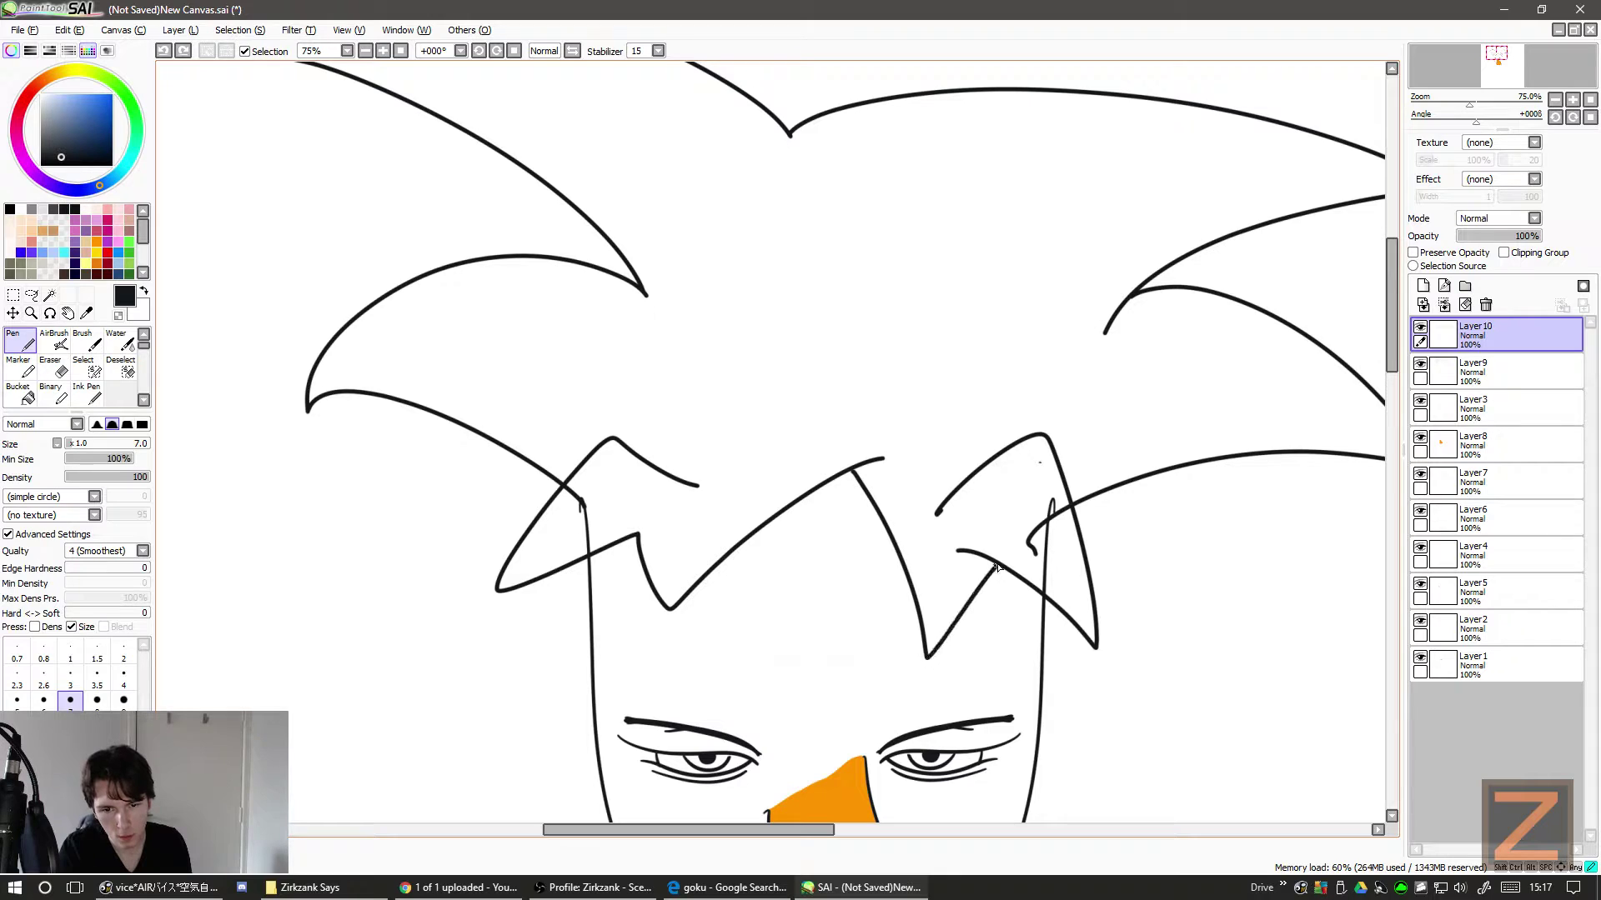
pyautogui.hotkey('ctrl', 'z')
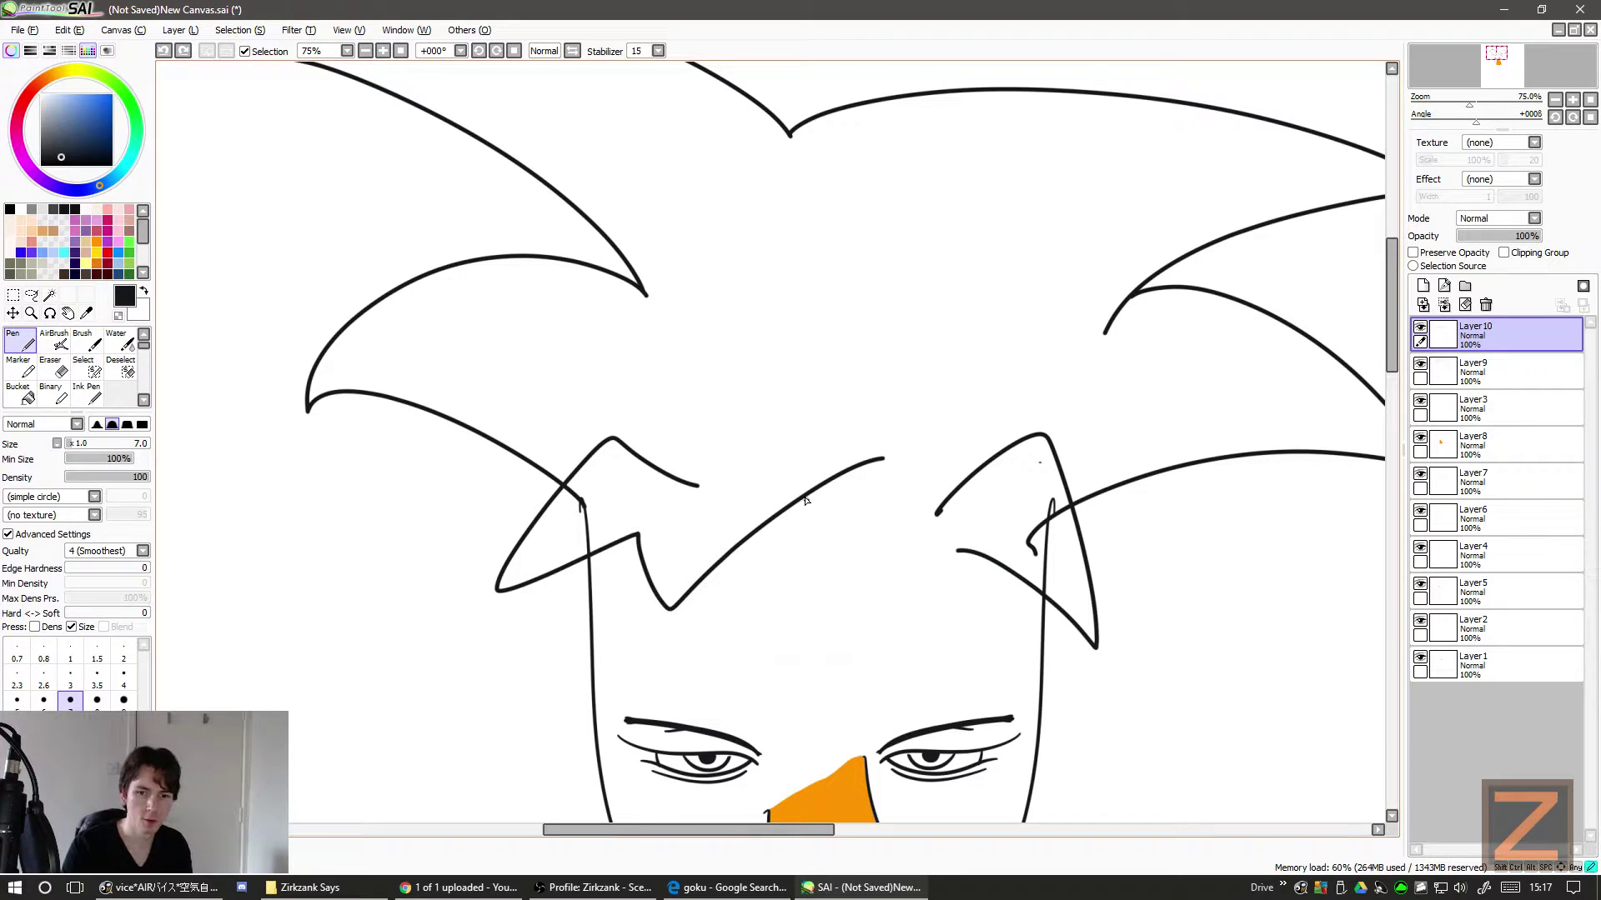
pyautogui.moveTo(803, 497)
pyautogui.mouseDown()
pyautogui.moveTo(908, 618)
pyautogui.moveTo(985, 565)
pyautogui.mouseUp()
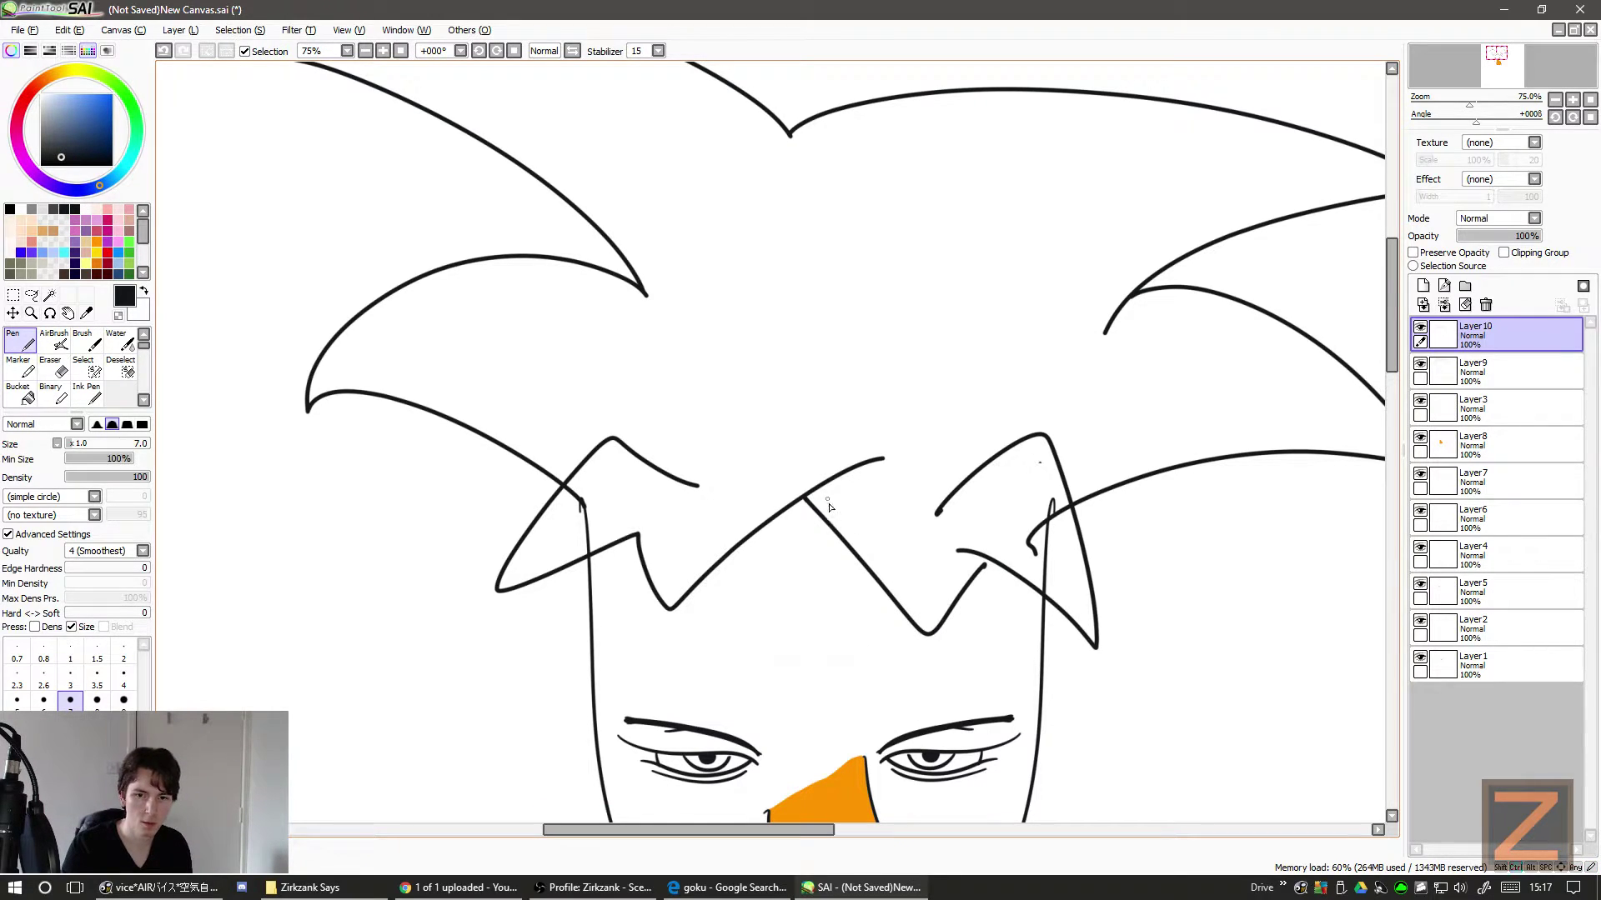
pyautogui.hotkey('ctrl', 'z')
# - Extend the fringe curve from the middle of the forehead down across the right lock's inner end, undoing the first attempt
pyautogui.moveTo(836, 480); pyautogui.dragTo(830, 496)
pyautogui.hotkey('ctrl', 'z')
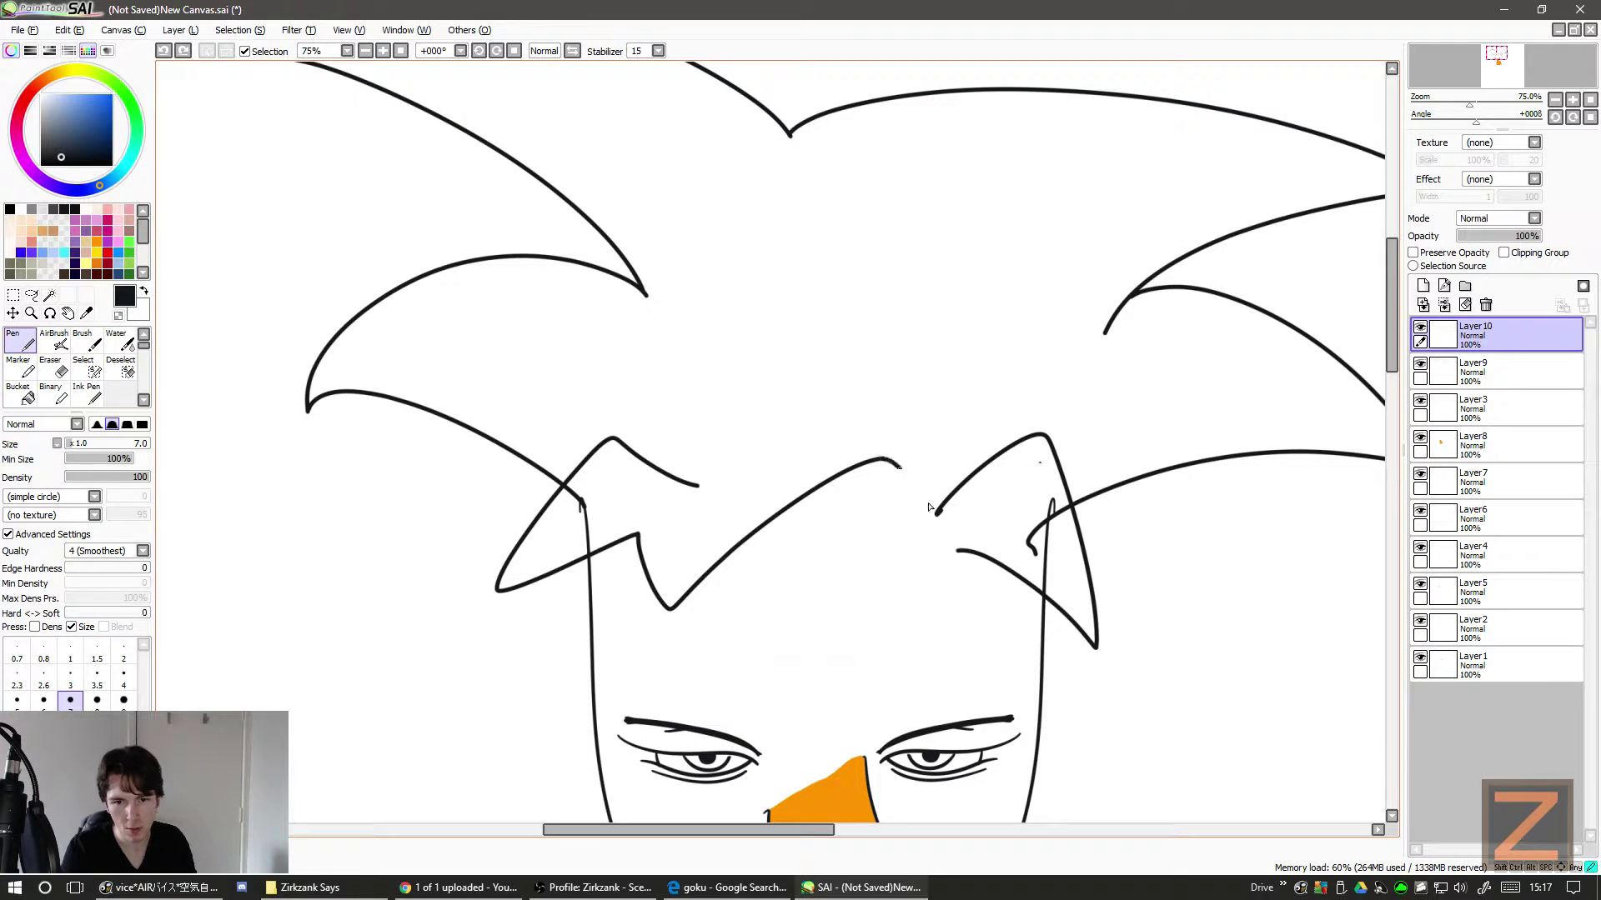
pyautogui.moveTo(881, 459); pyautogui.dragTo(959, 526)
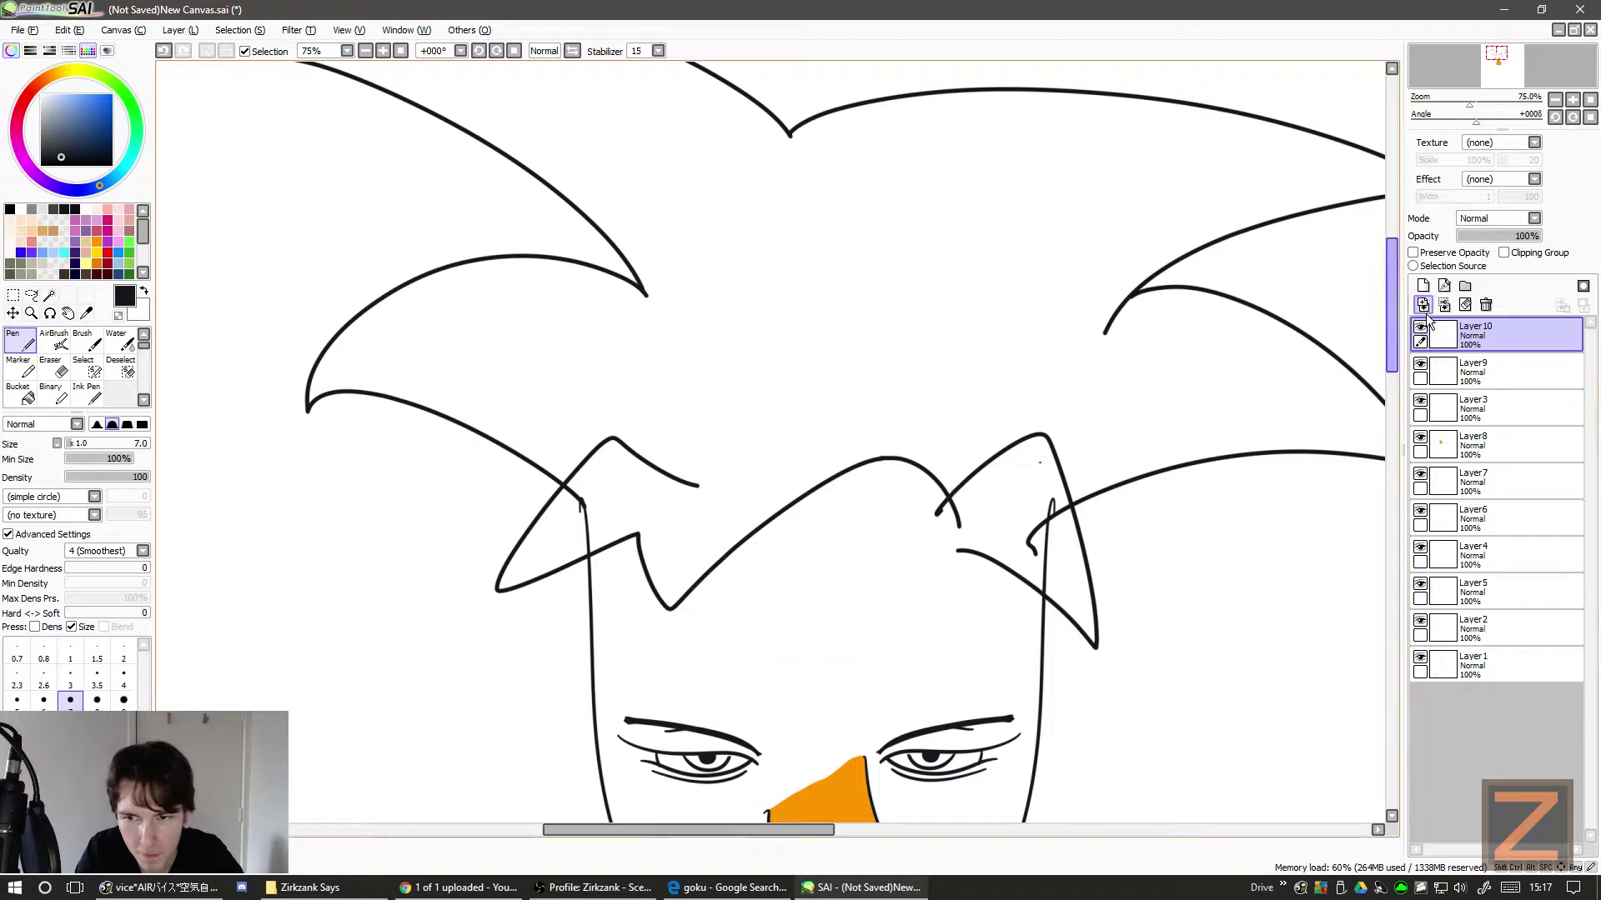
# - Erase the tip of the central fringe curve where it crosses past the right lock's upper edge, undoing the first attempt
pyautogui.scroll(-3, 1398, 339)
pyautogui.scroll(-1, 1397, 338)
pyautogui.scroll(3, 1399, 342)
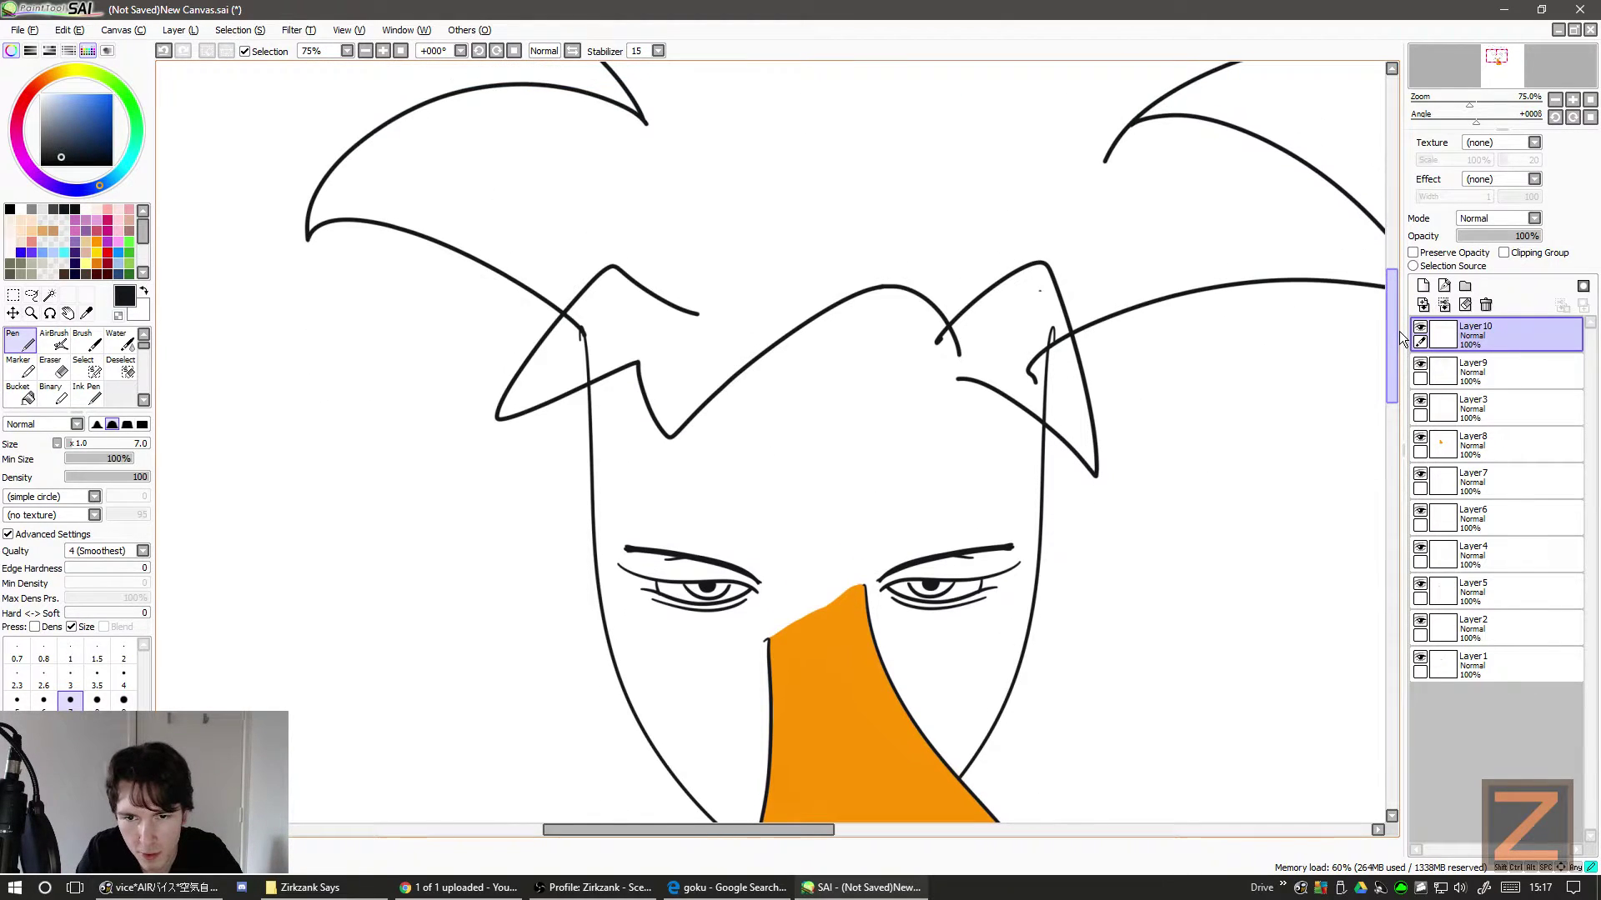
pyautogui.scroll(1, 1400, 337)
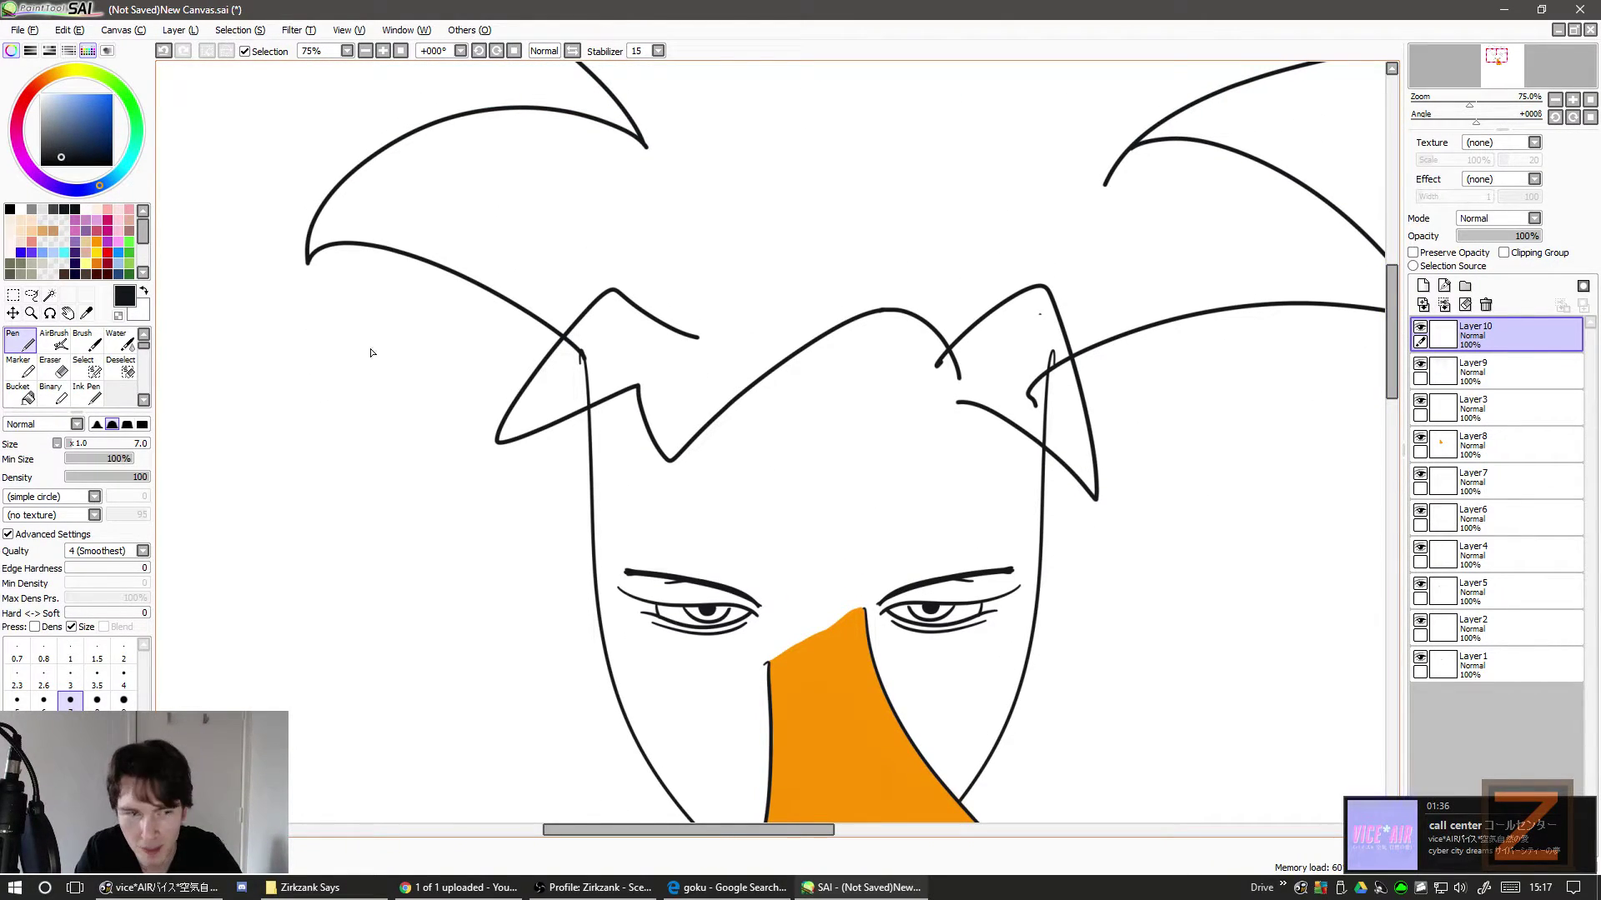
pyautogui.press('e')
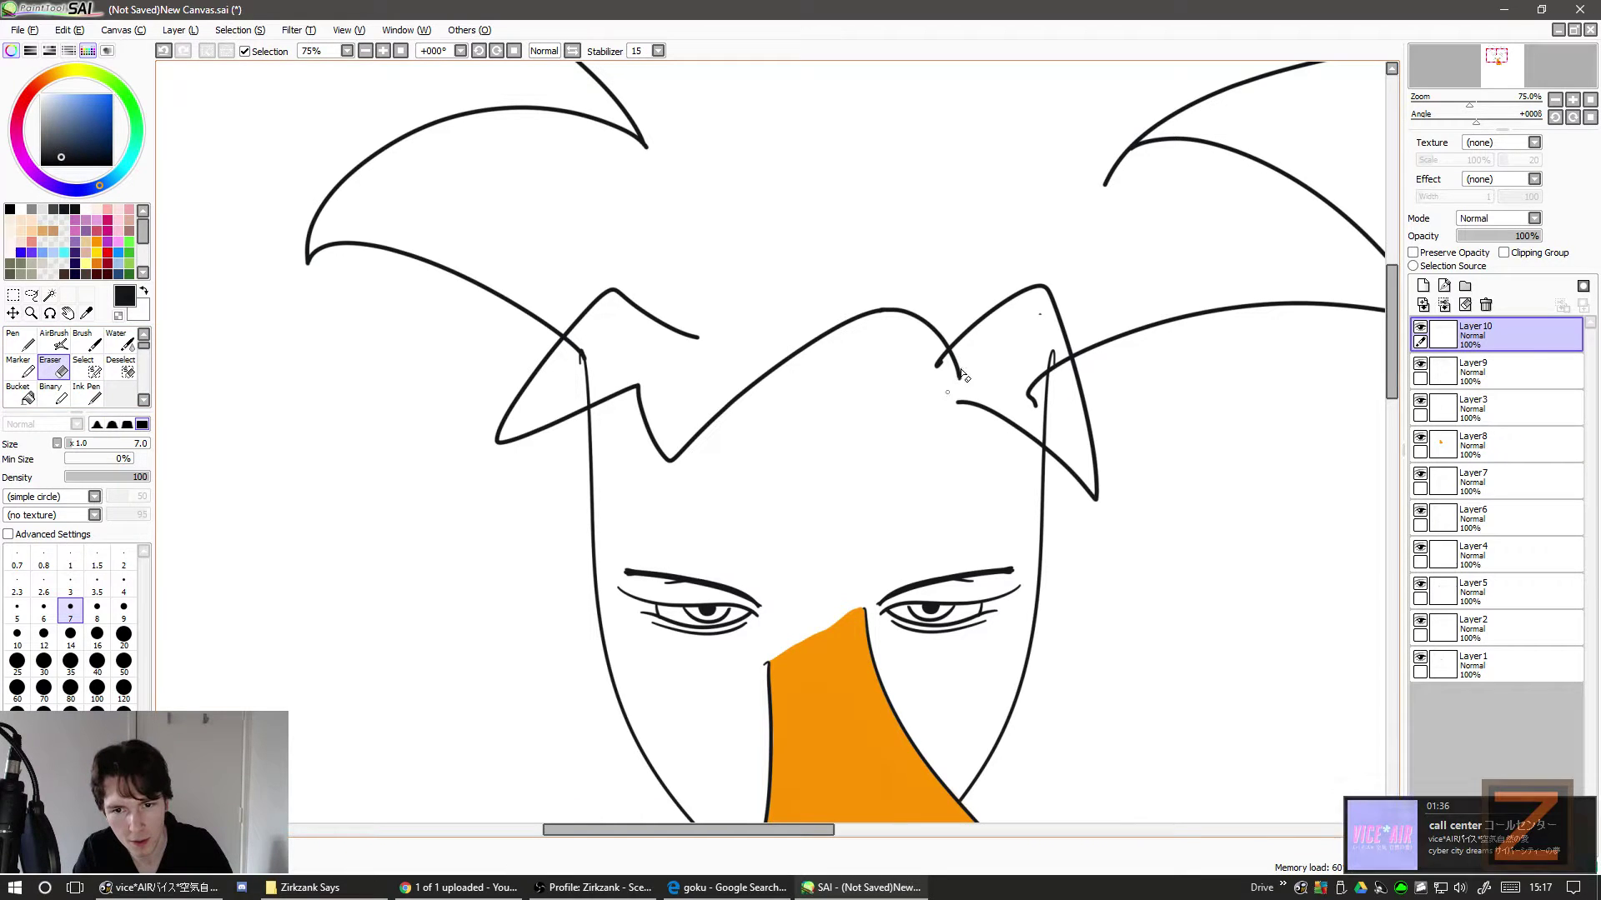
pyautogui.moveTo(960, 379); pyautogui.dragTo(958, 369)
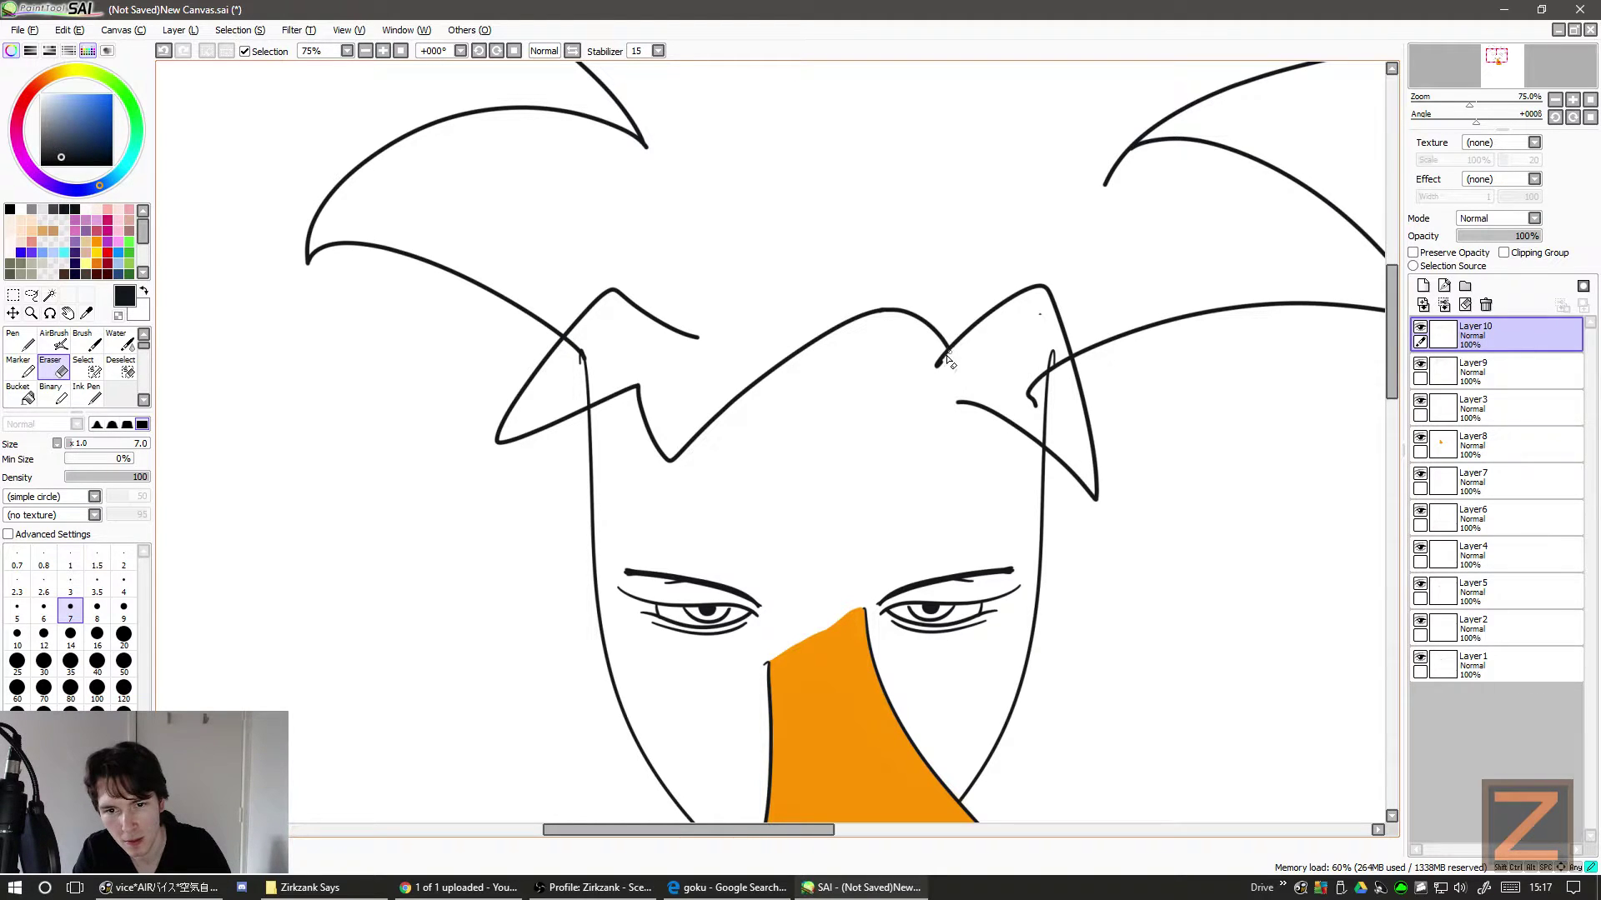
pyautogui.hotkey('ctrl', 'z')
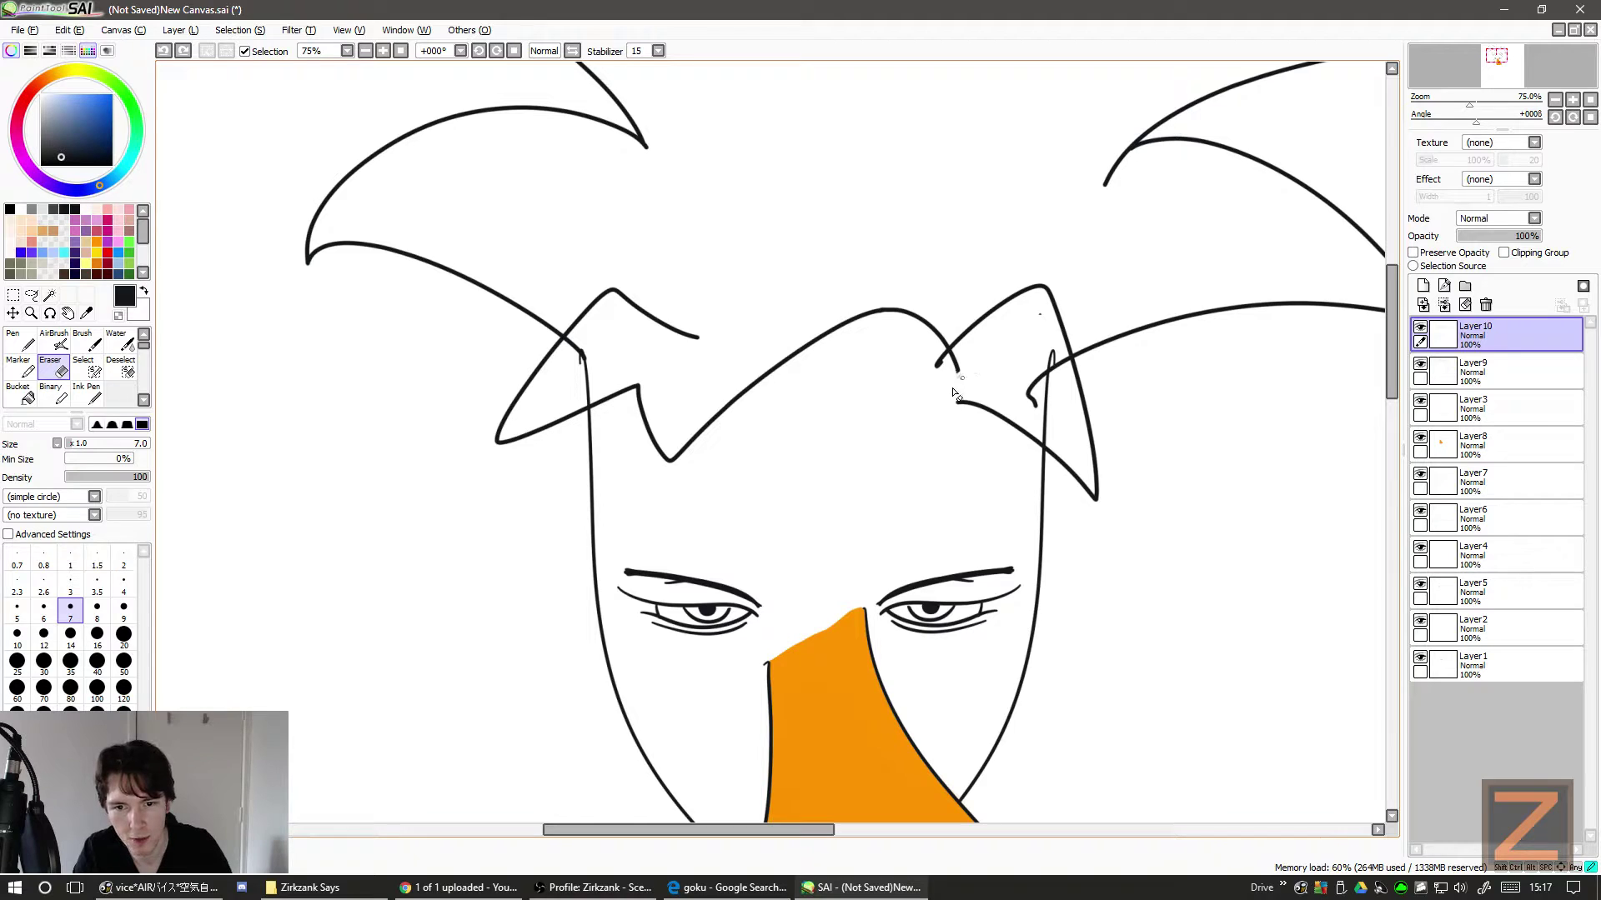
pyautogui.click(953, 392)
pyautogui.scroll(4, 953, 400)
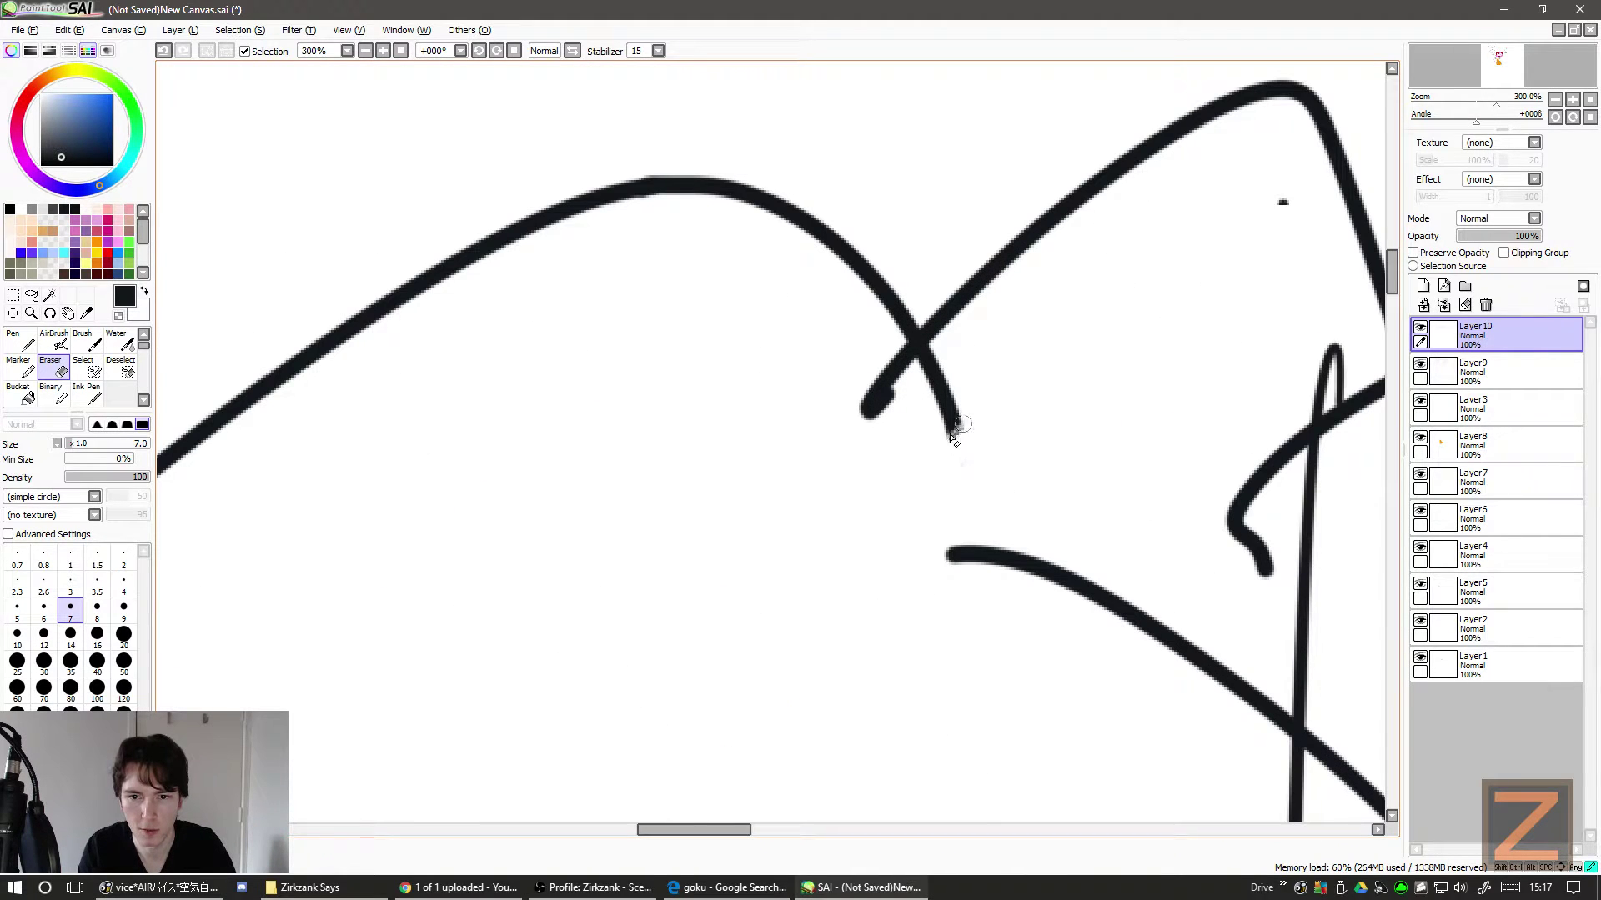
pyautogui.moveTo(951, 433)
pyautogui.mouseDown()
pyautogui.moveTo(959, 463)
pyautogui.moveTo(982, 455)
pyautogui.moveTo(959, 425)
pyautogui.mouseUp()
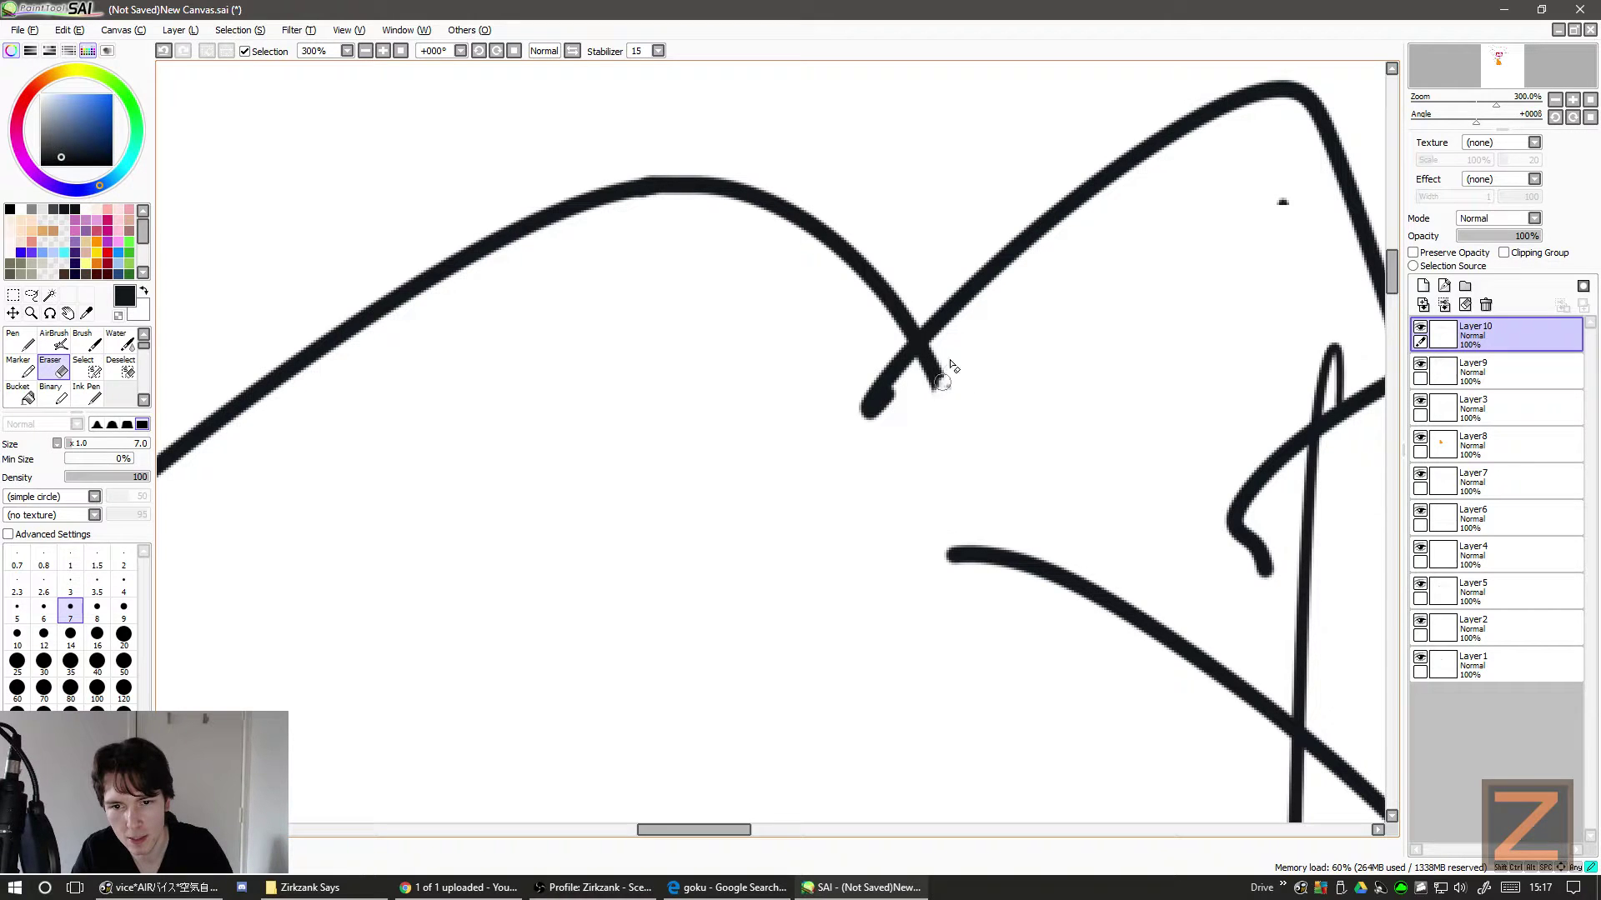
pyautogui.moveTo(927, 367)
pyautogui.mouseDown()
pyautogui.moveTo(921, 350)
pyautogui.moveTo(931, 369)
pyautogui.mouseUp()
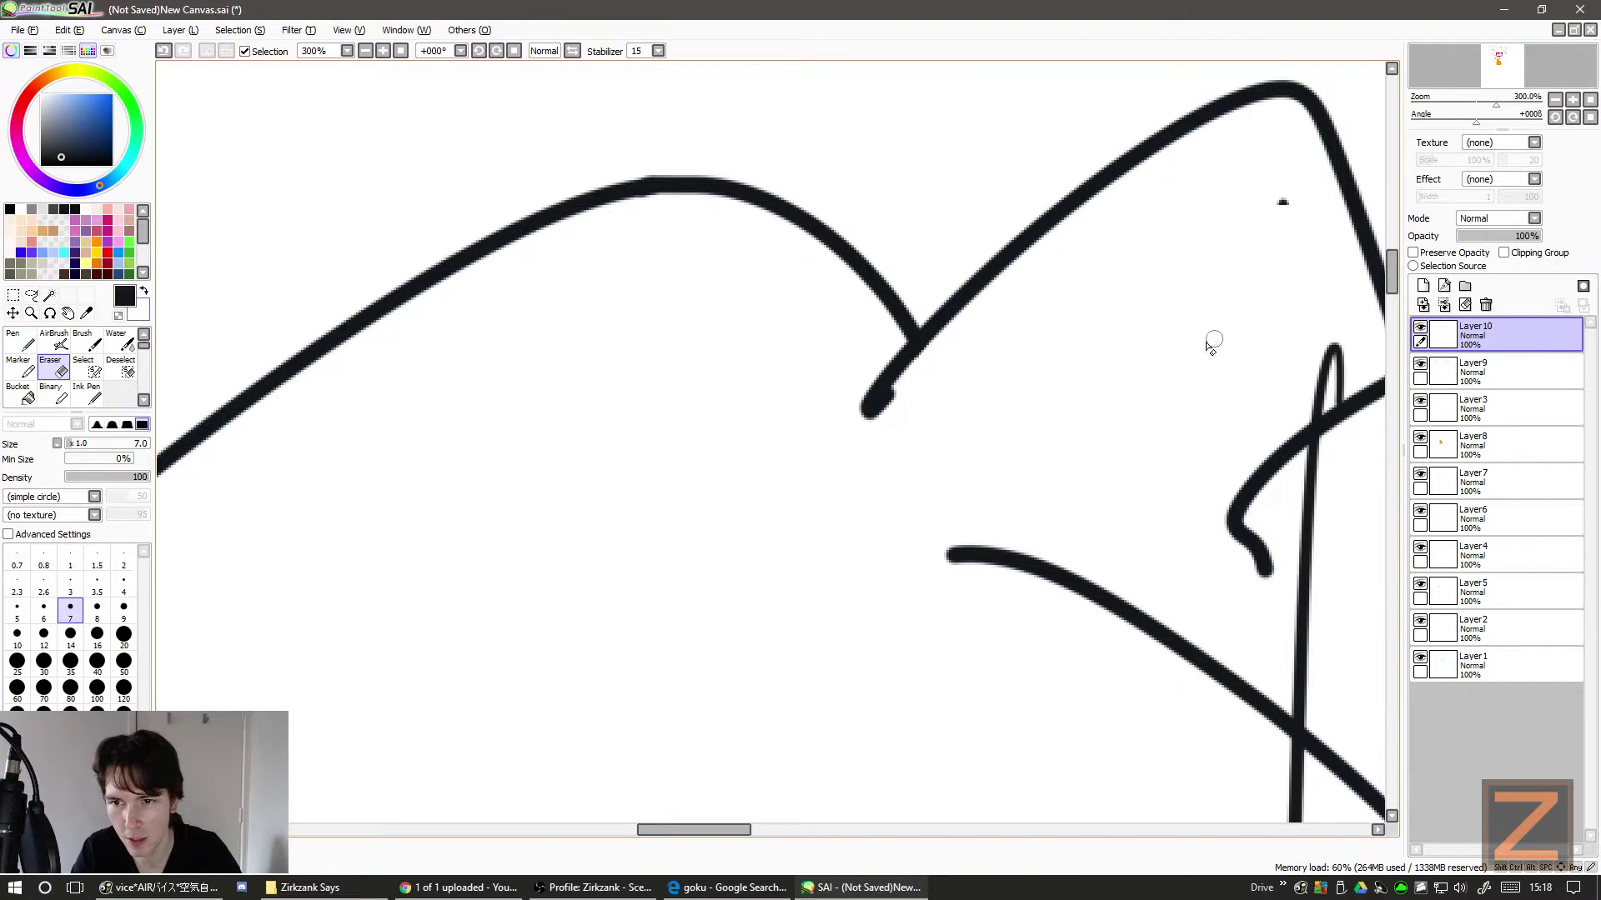
pyautogui.scroll(-2, 1192, 353)
pyautogui.scroll(-3, 1175, 415)
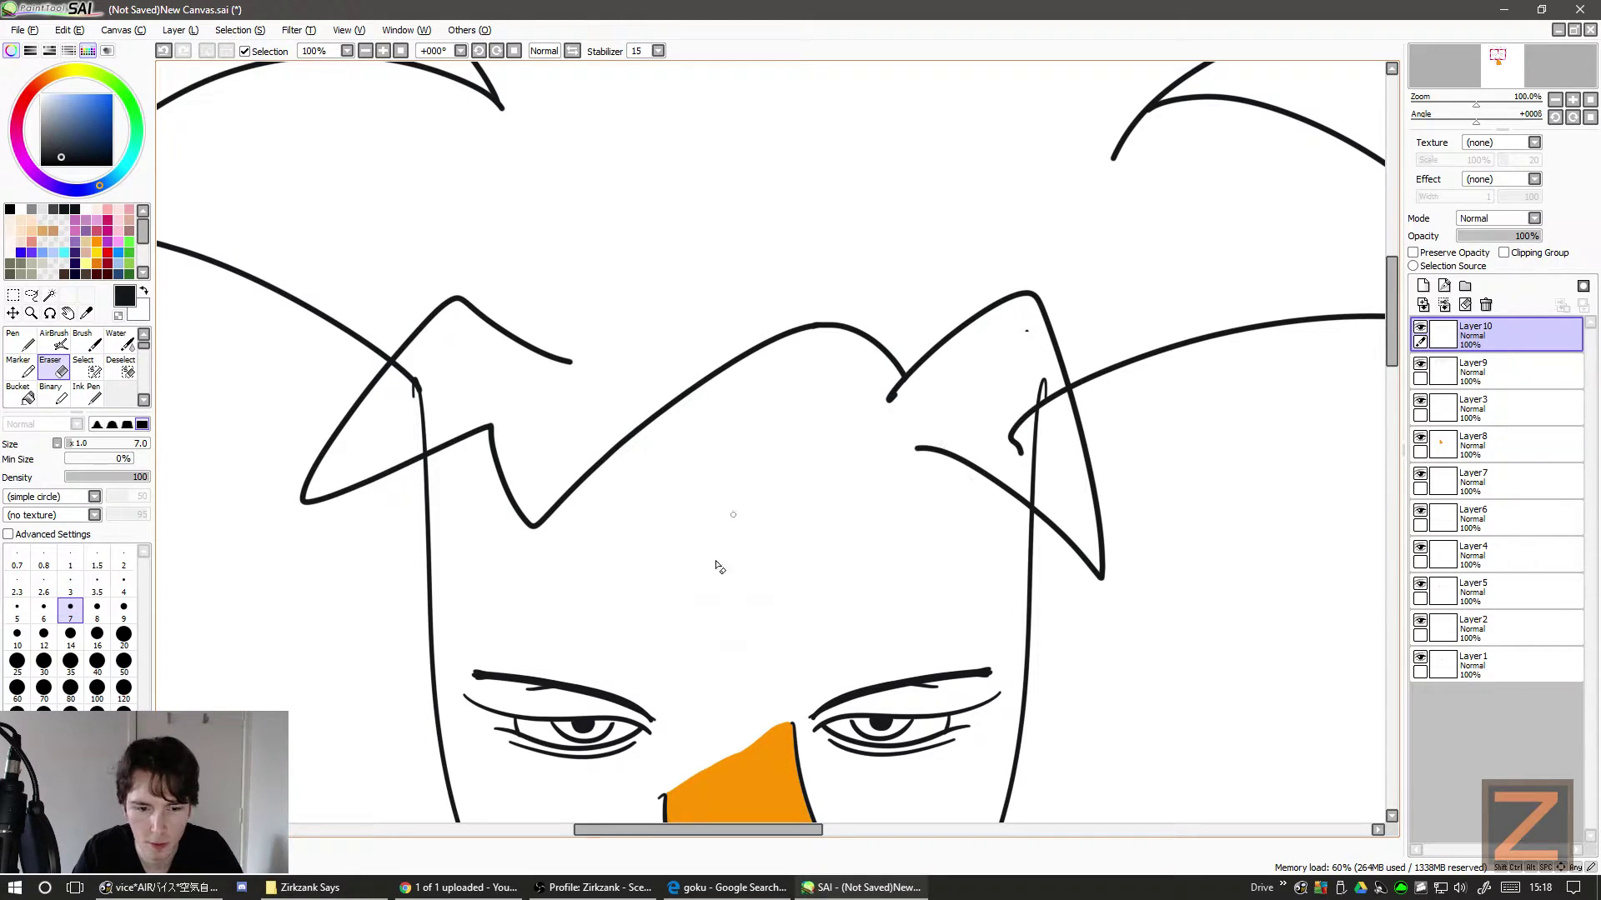
# - Switch to the Goku image search in Edge, view the Goku vs Black Goku picture as hair reference, and return to PaintTool SAI
pyautogui.click(729, 885)
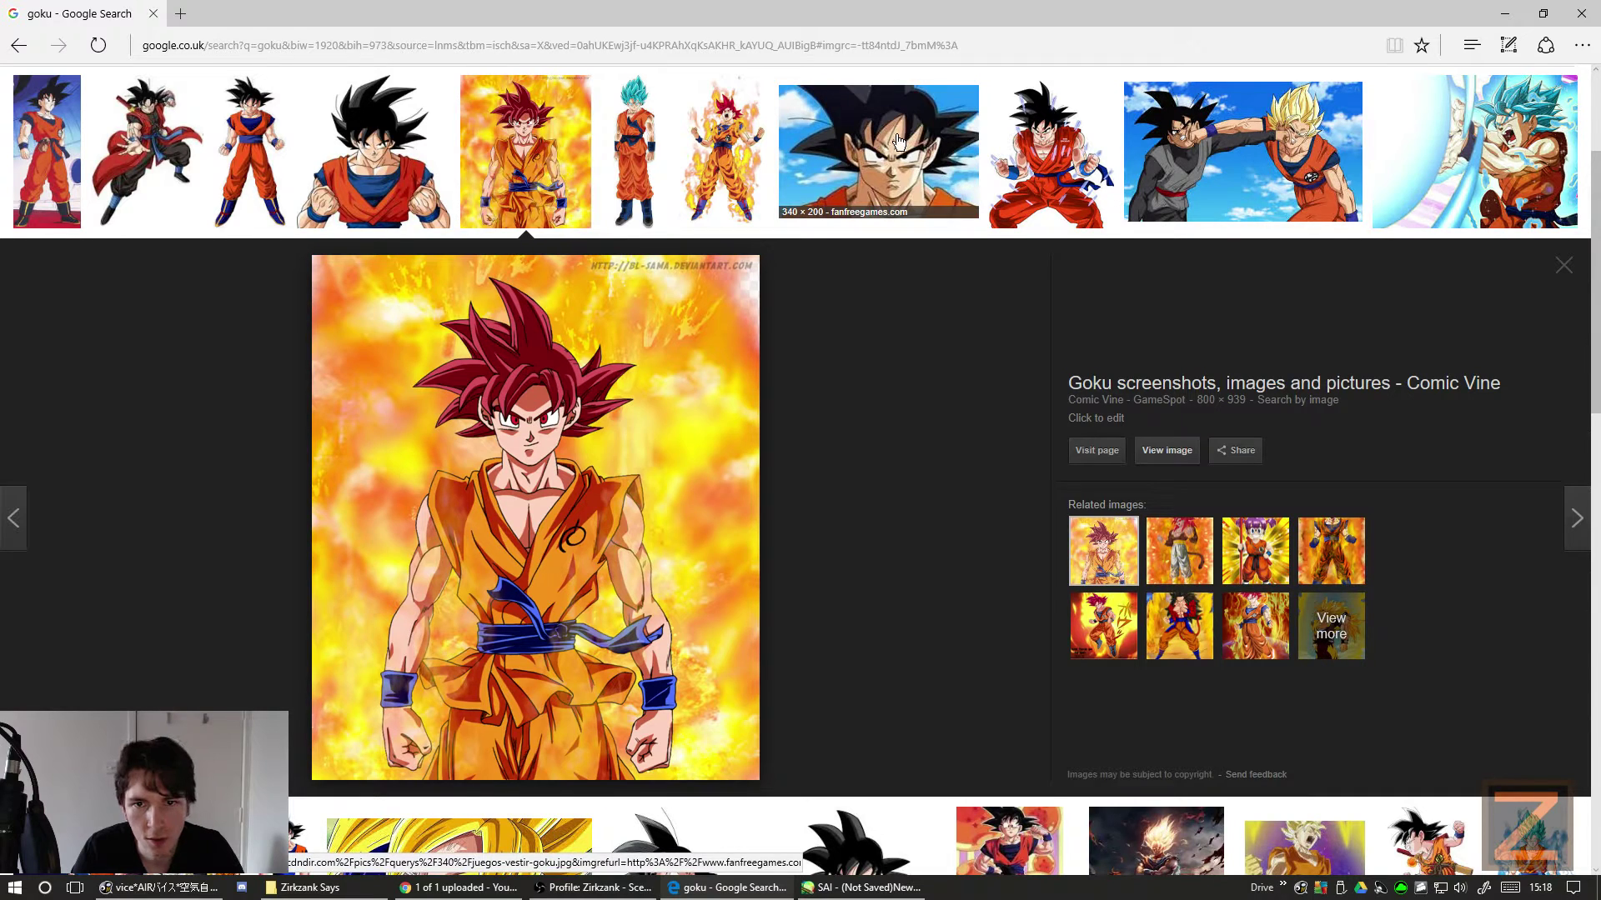
pyautogui.click(1284, 140)
pyautogui.click(746, 428)
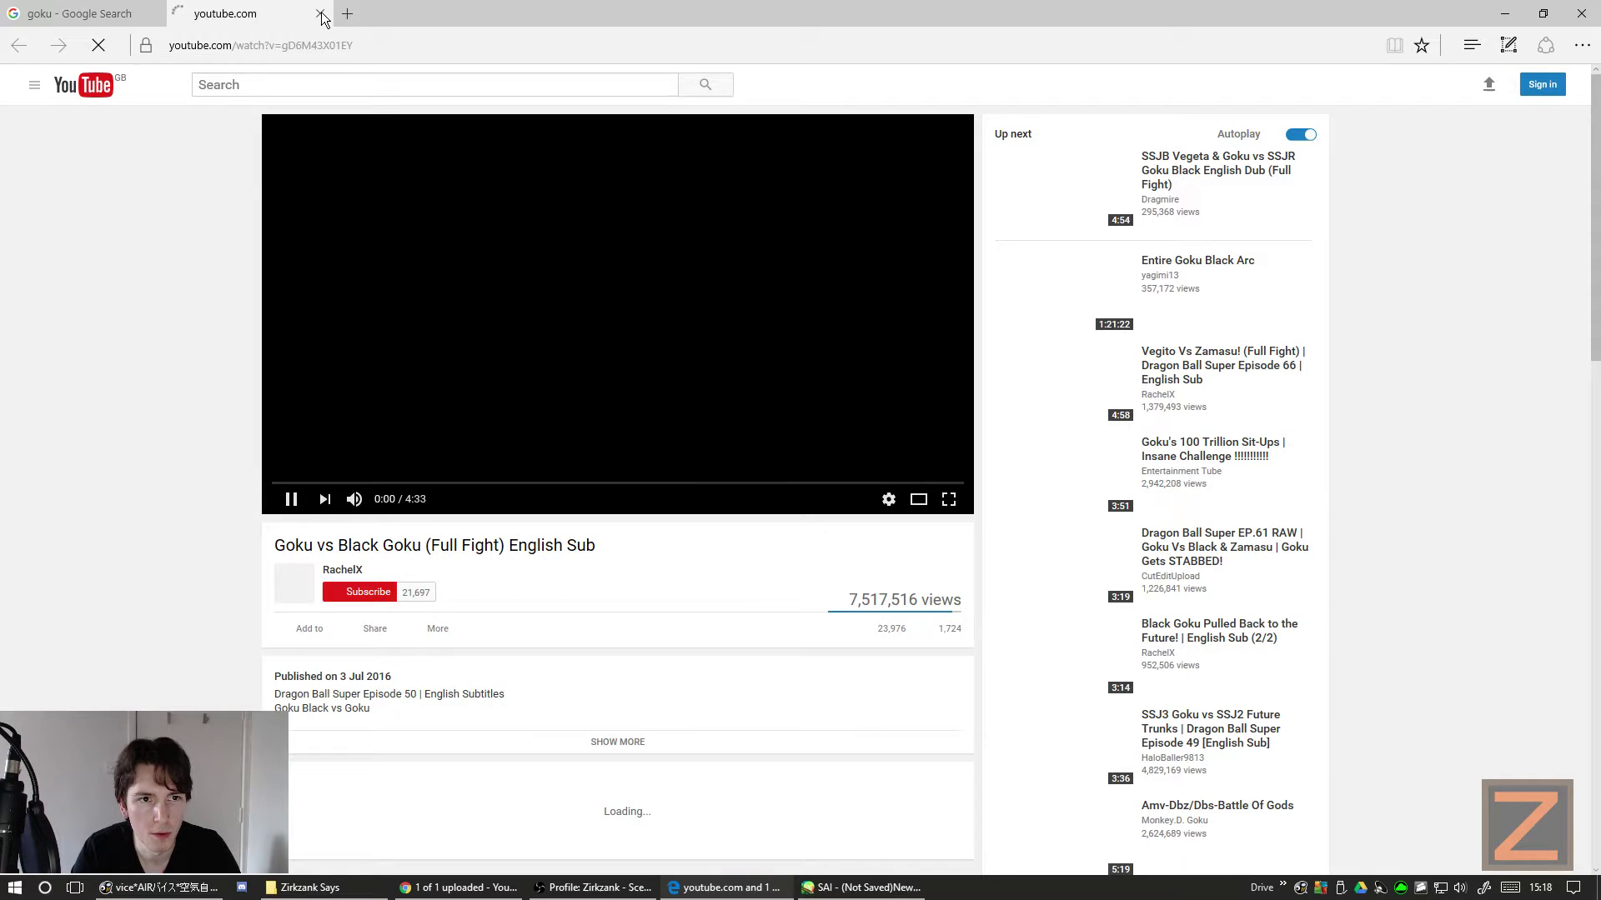
pyautogui.click(320, 14)
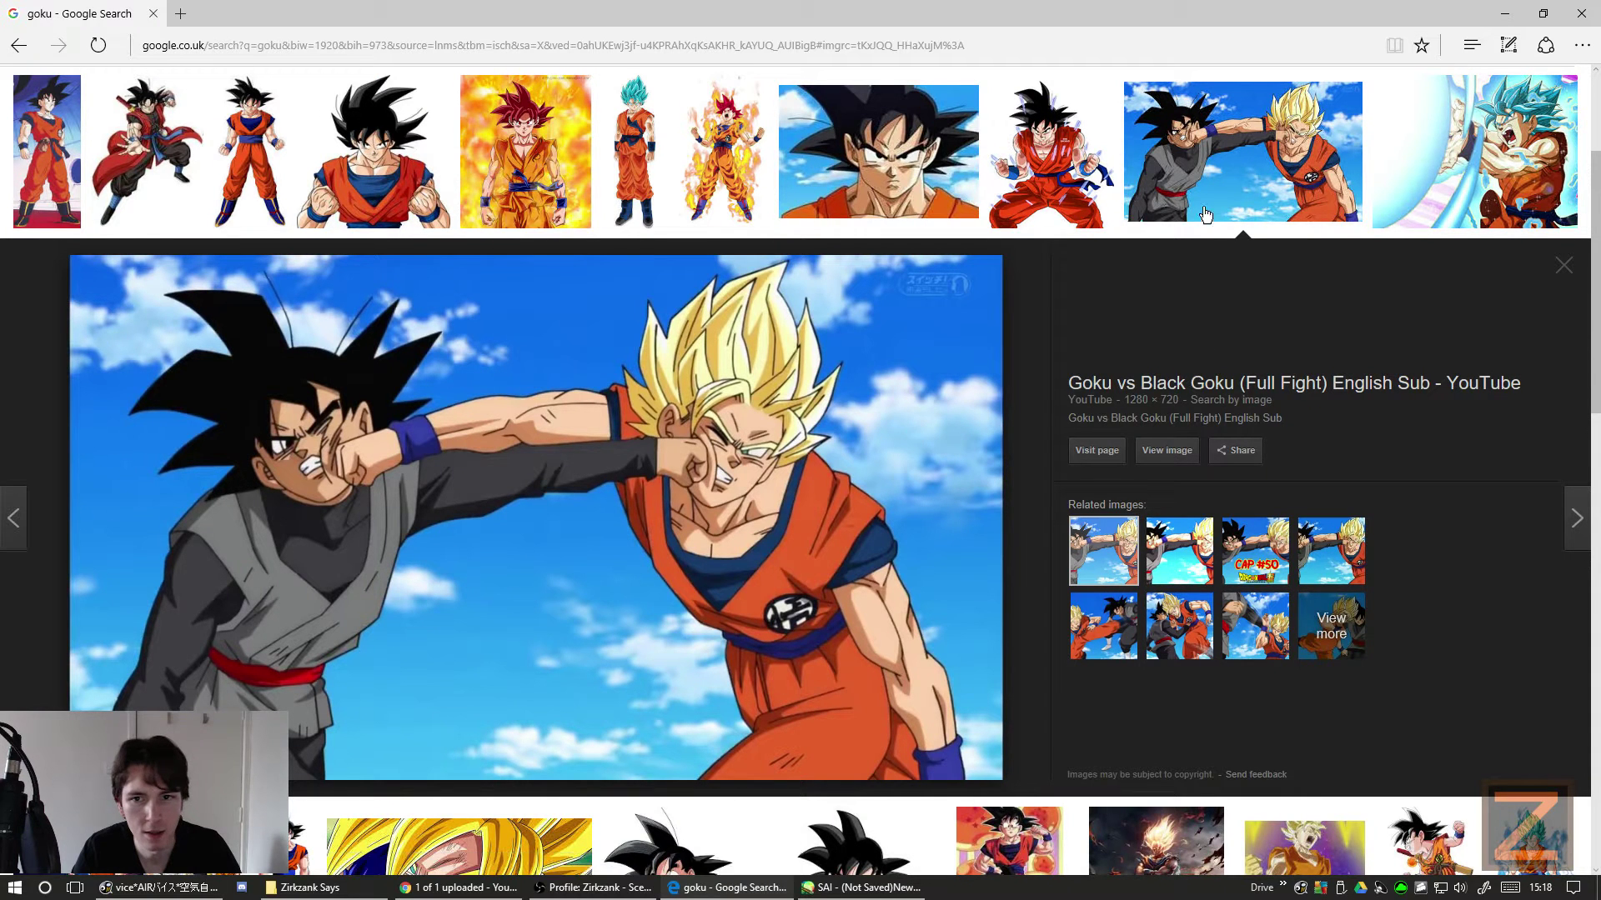
pyautogui.click(858, 887)
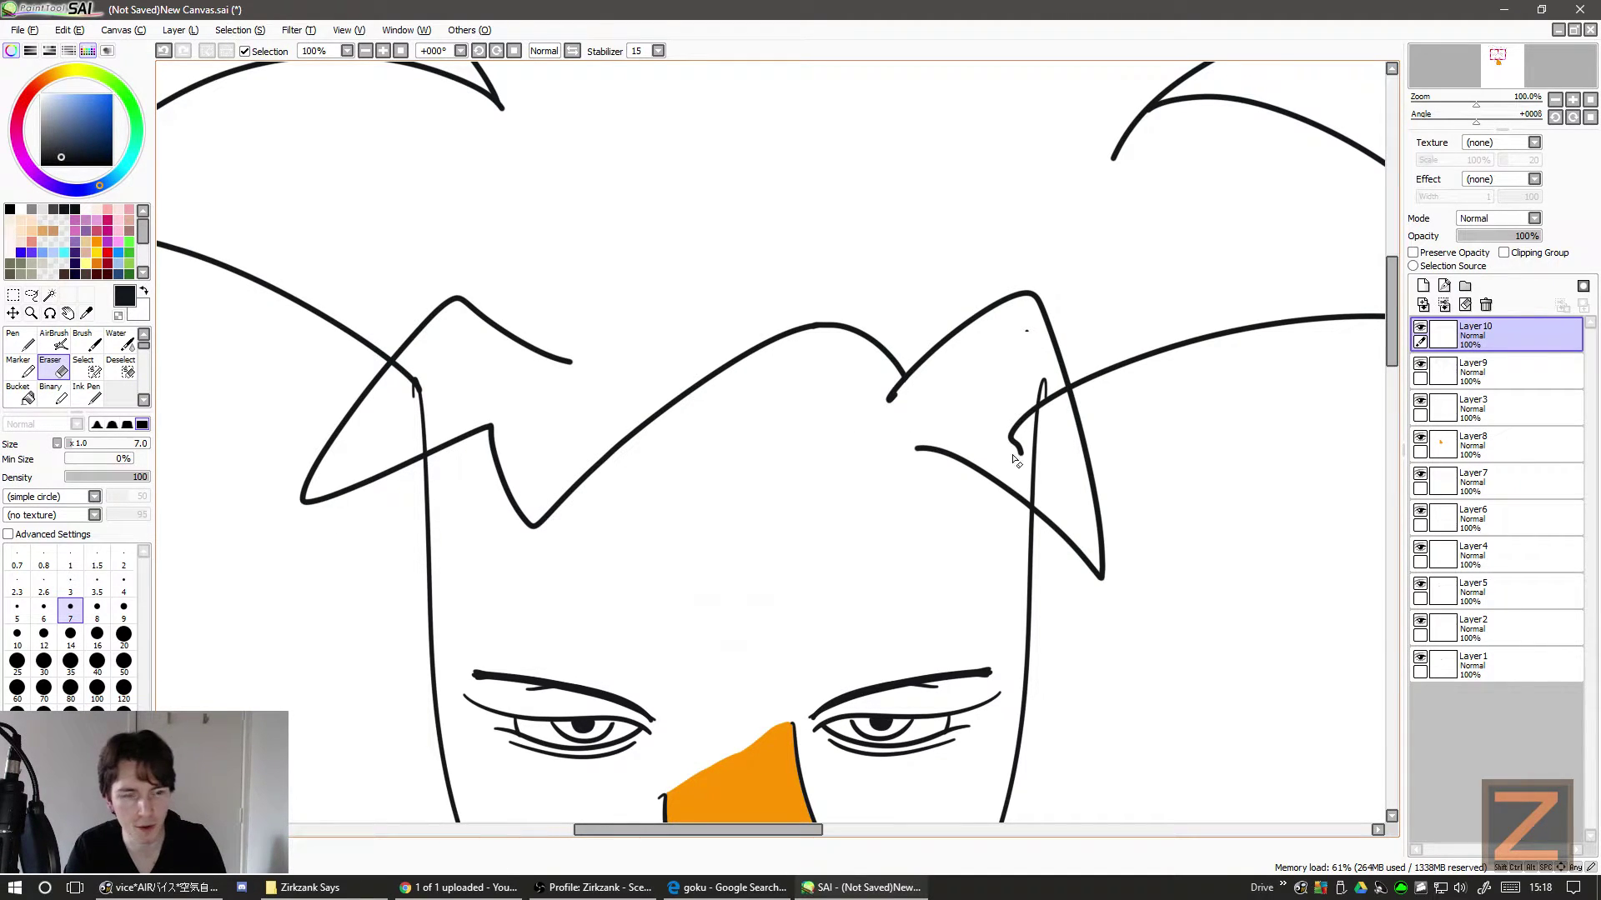
# - Add a new layer directly beneath the fringe line layer and choose the Ink Pen with dark red
pyautogui.click(1423, 285)
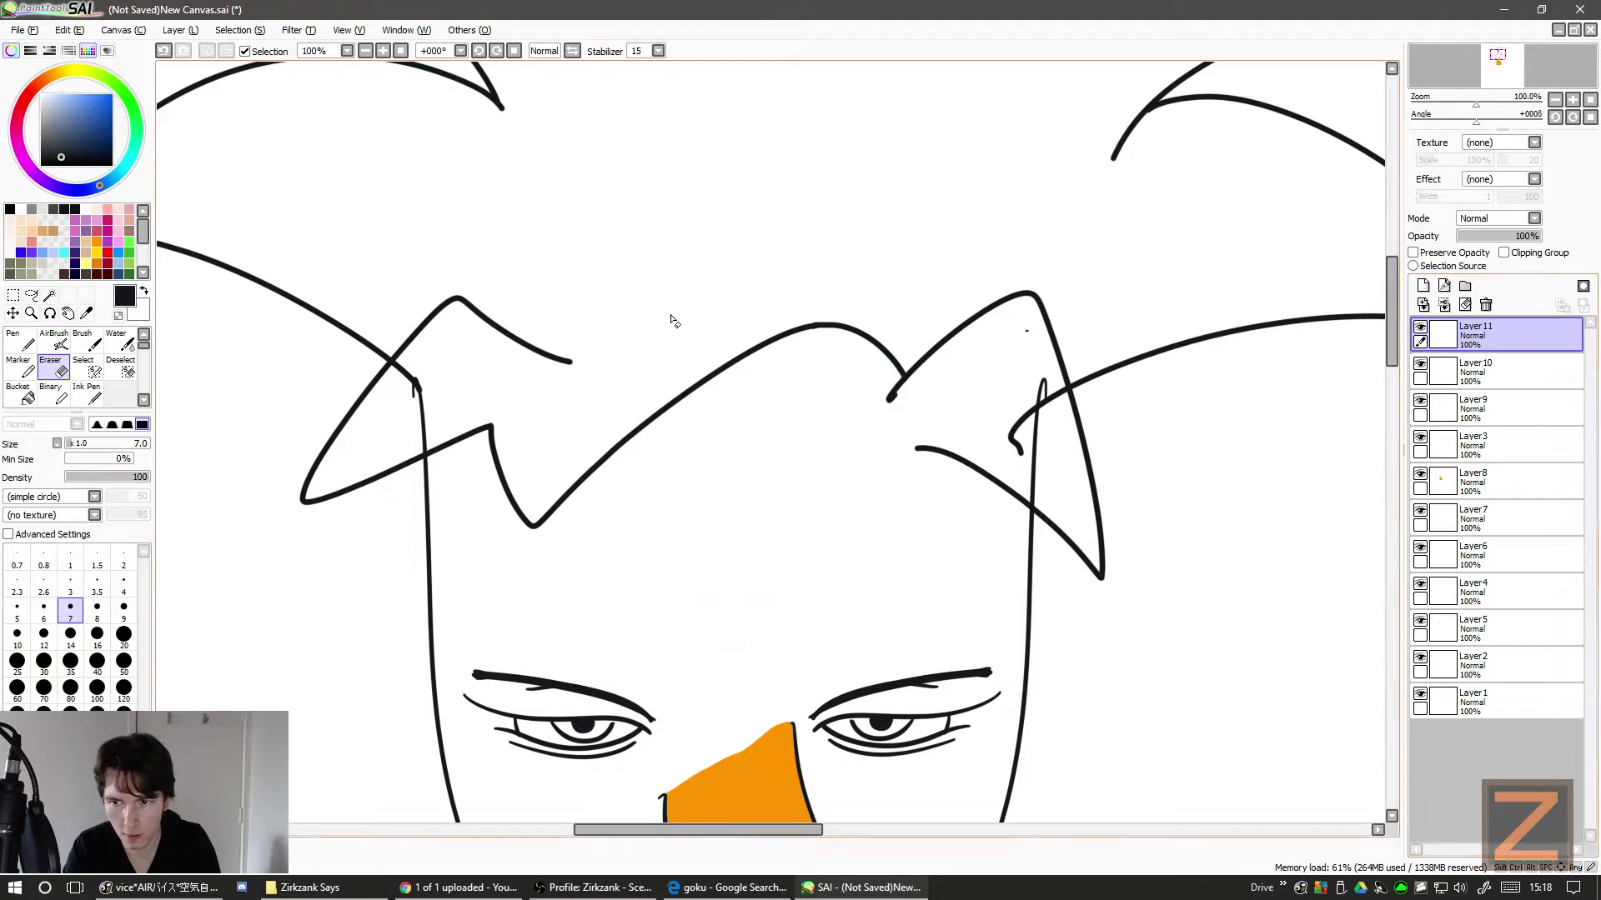
pyautogui.click(107, 263)
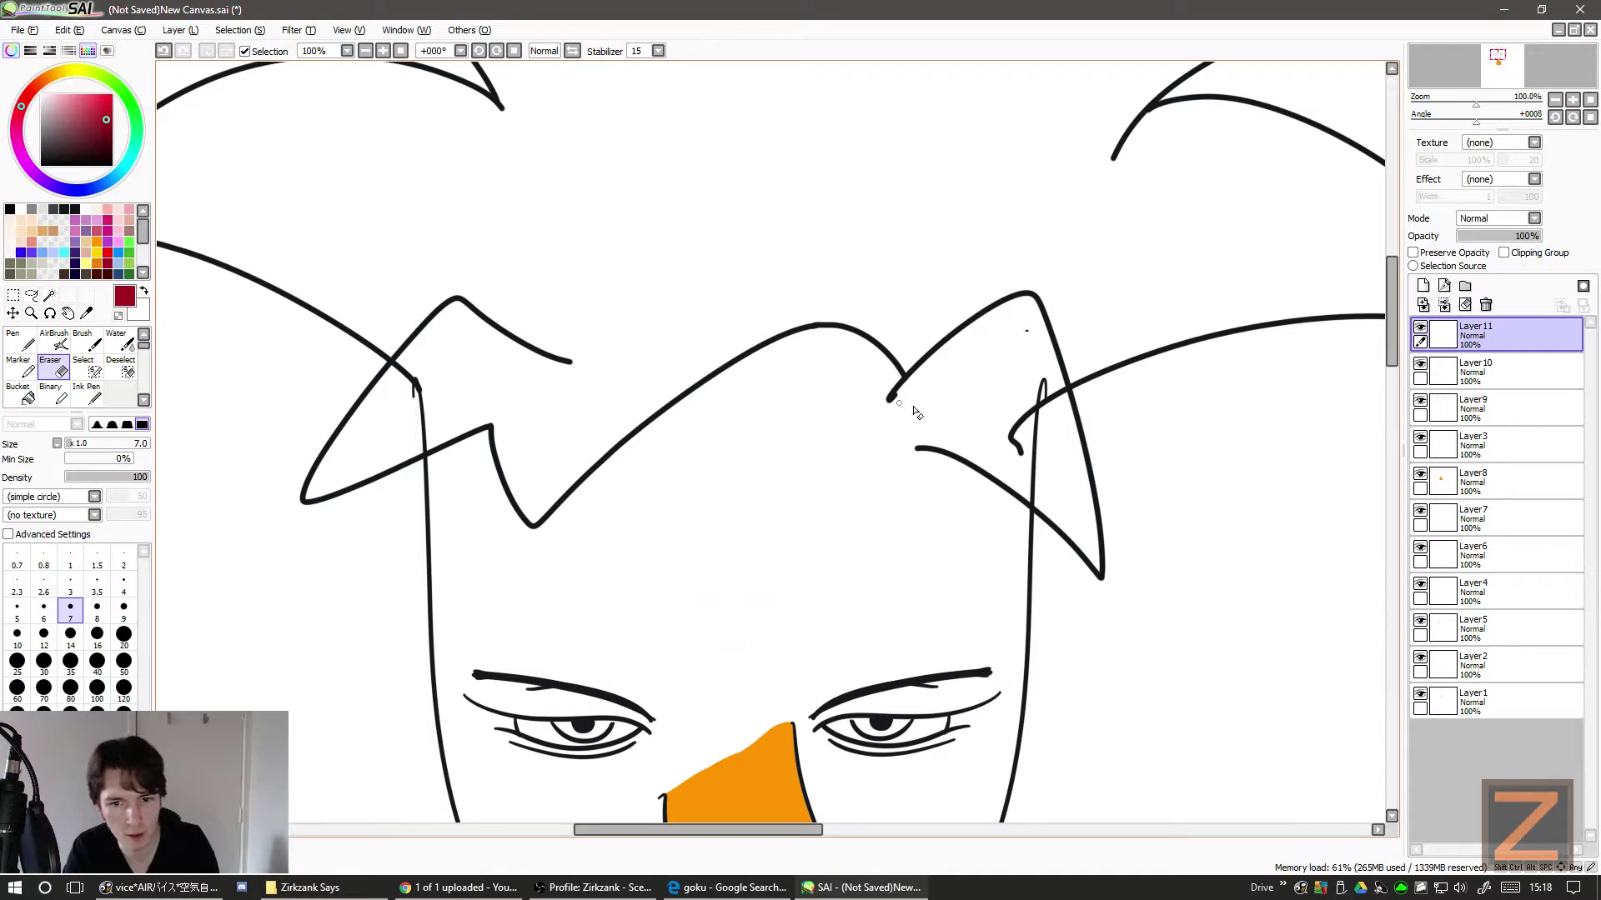
pyautogui.click(87, 392)
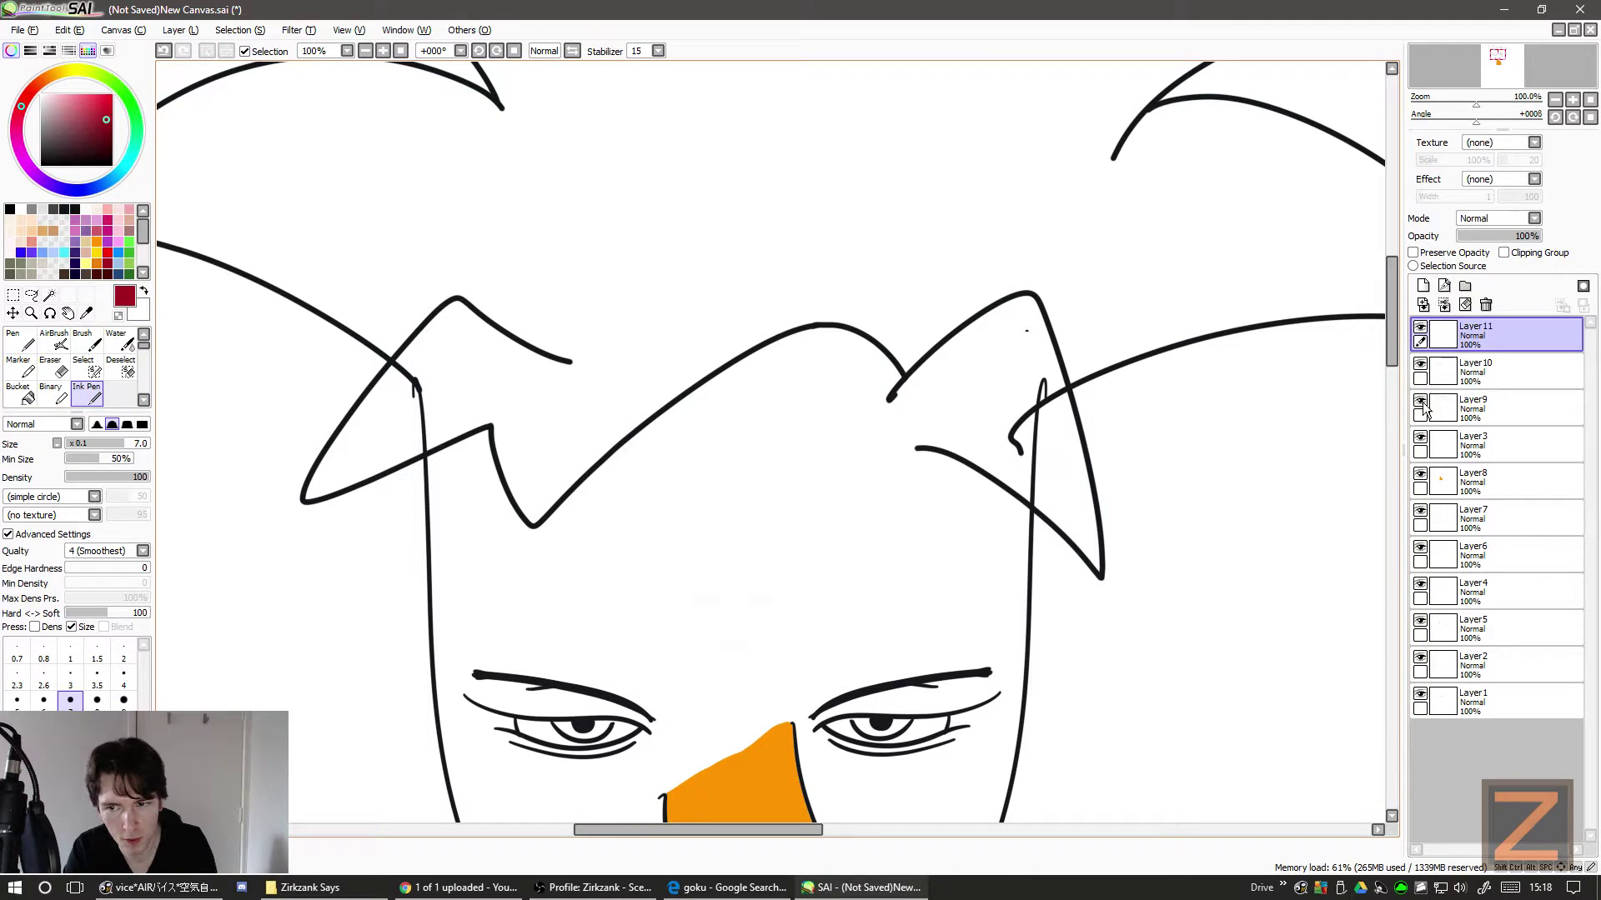
pyautogui.moveTo(1475, 371)
pyautogui.mouseDown()
pyautogui.moveTo(1467, 338)
pyautogui.moveTo(1423, 332)
pyautogui.mouseUp()
pyautogui.click(1420, 327)
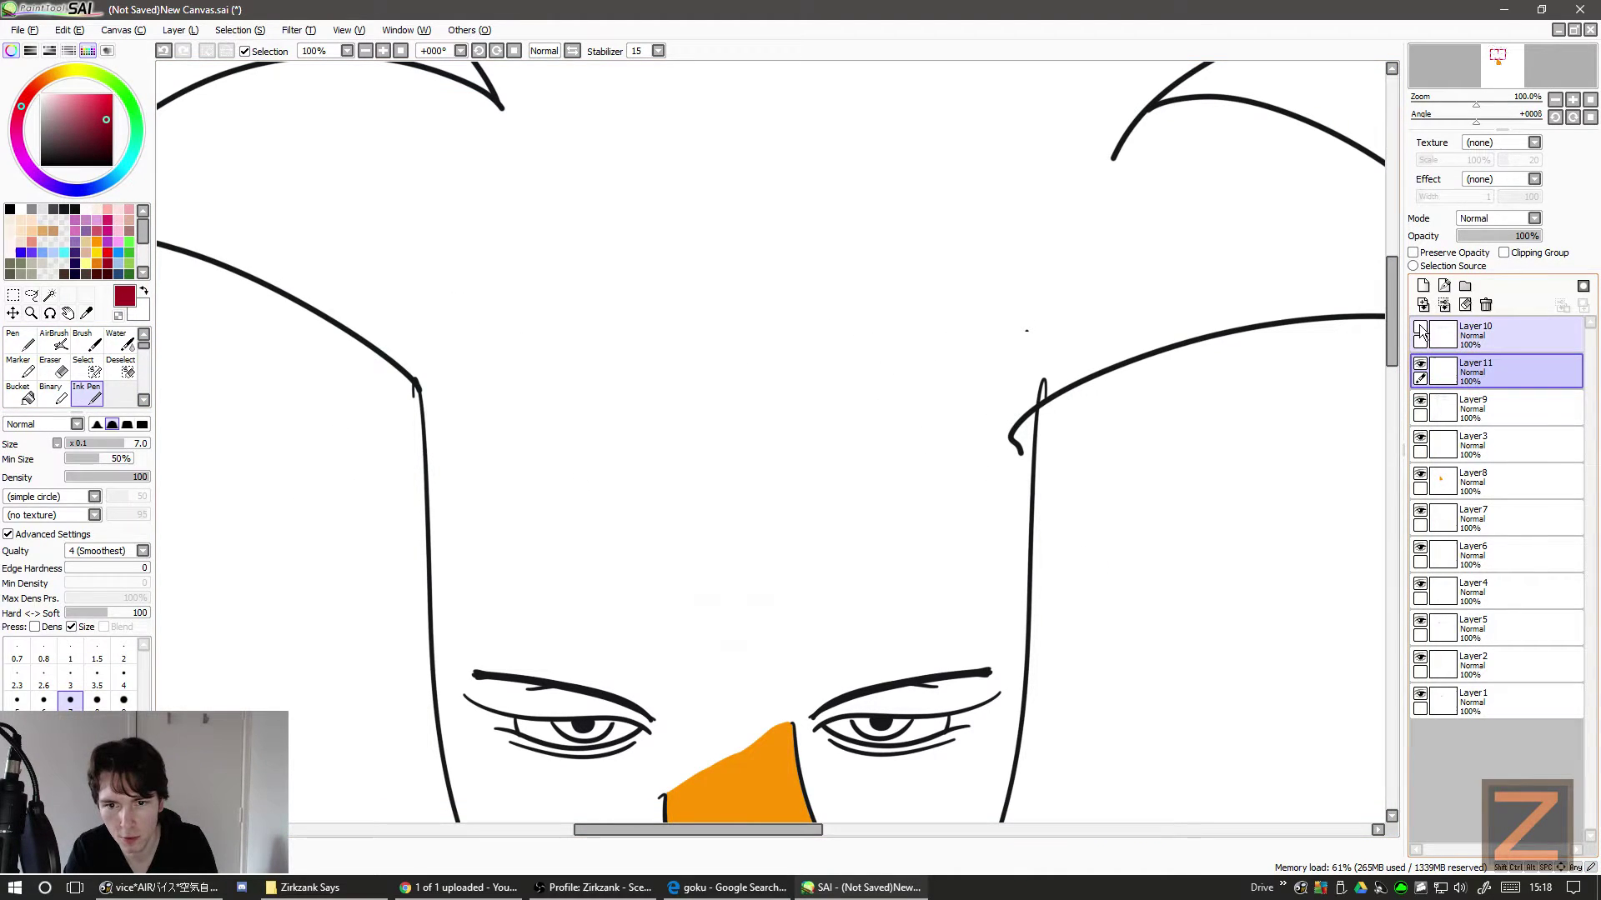
pyautogui.click(1420, 327)
# - Close the gap at the right lock's inner end with a thickened dark red line, redoing the stroke
pyautogui.moveTo(891, 398); pyautogui.dragTo(917, 453)
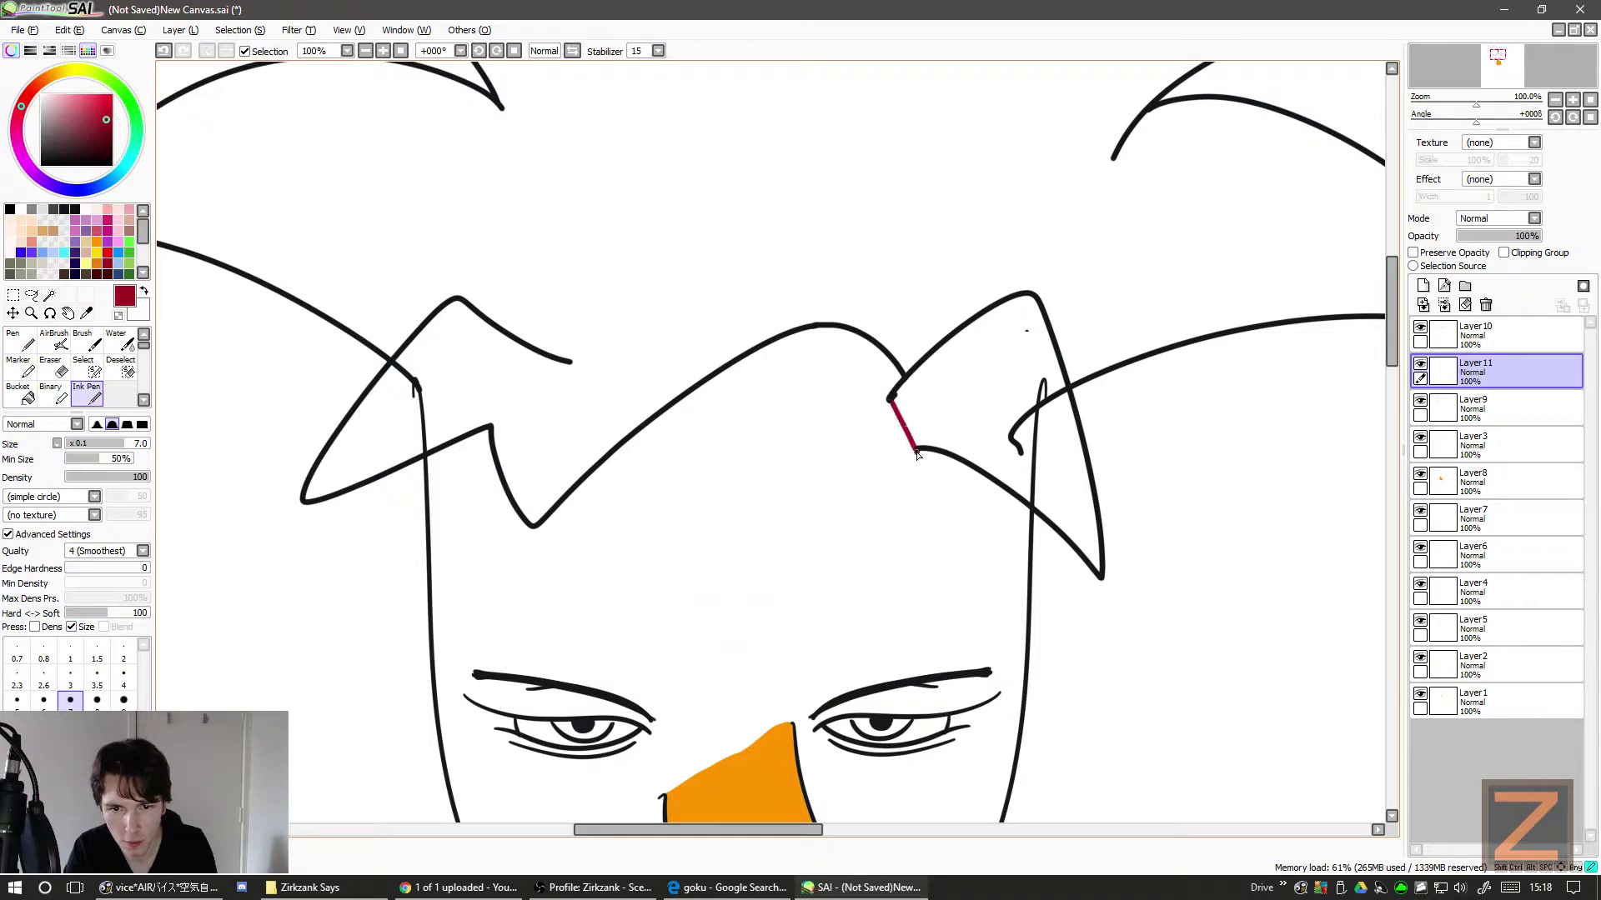
pyautogui.hotkey('ctrl', 'z')
pyautogui.hotkey('ctrl', 'z')
pyautogui.hotkey('ctrl', 'y')
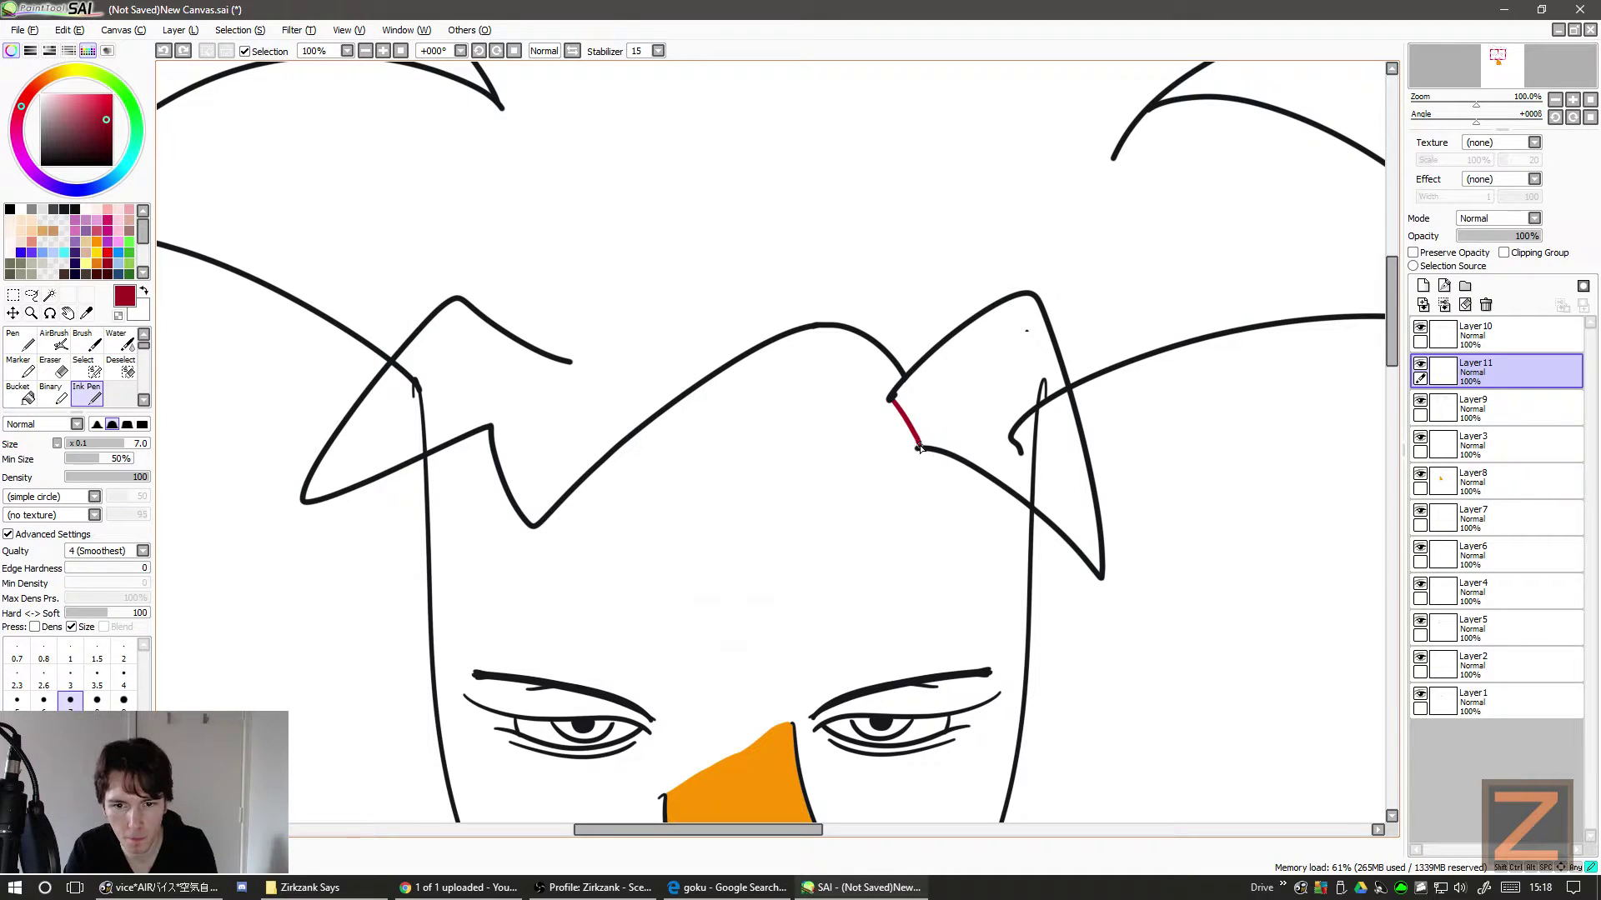
pyautogui.hotkey('ctrl', 'y')
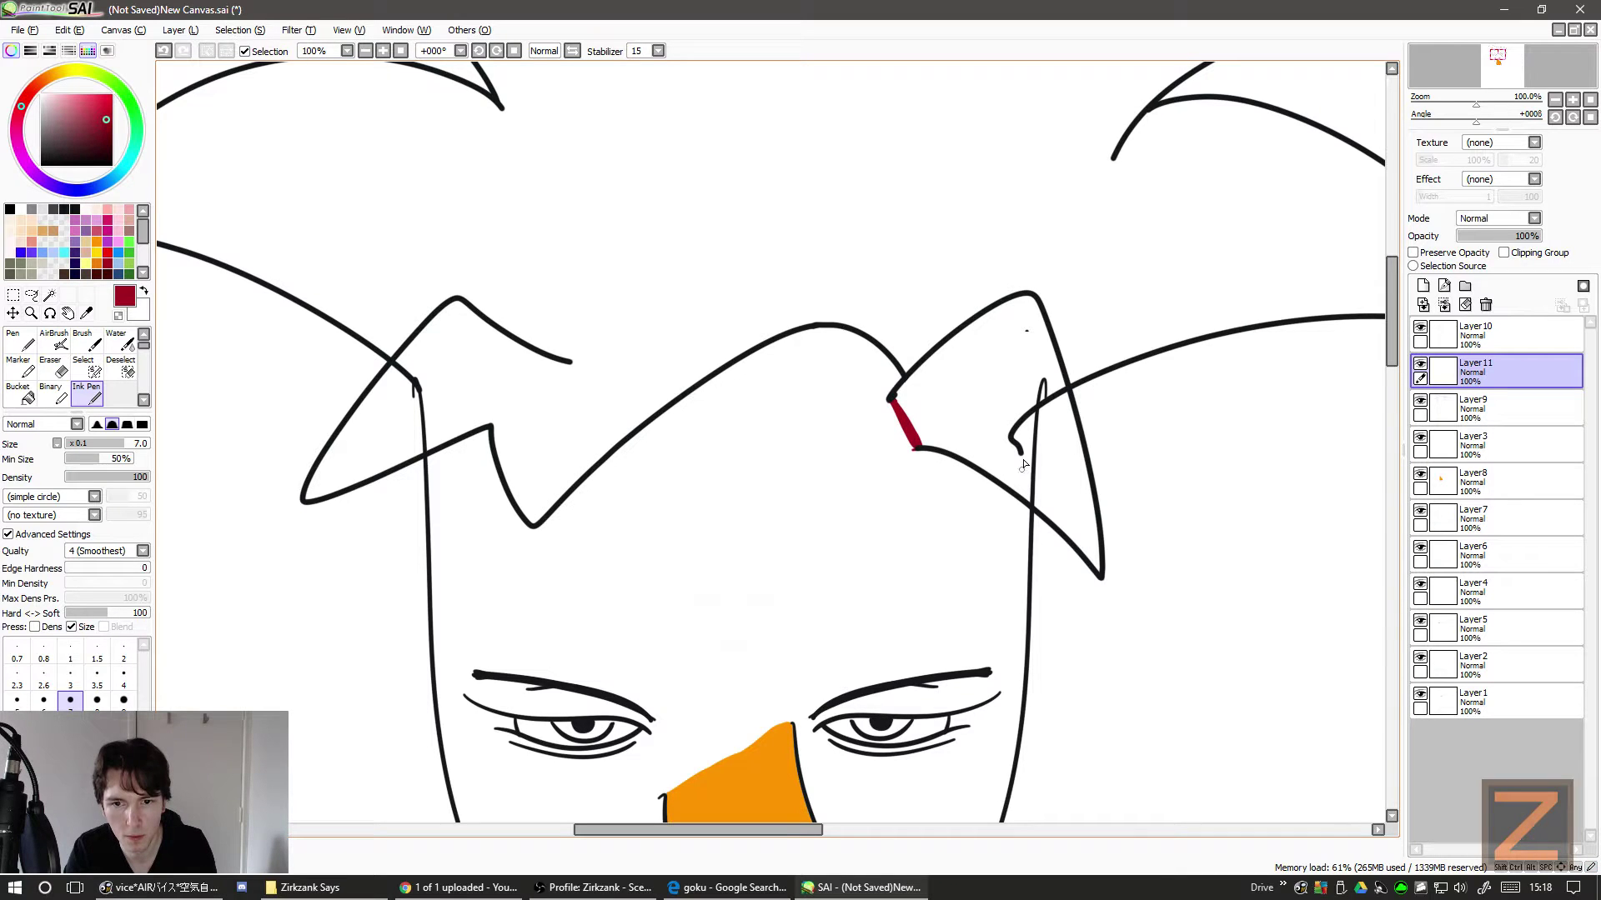
# - On another new layer above the fringe lines, bucket-fill the right lock, the main hair and the left lock with dark red
pyautogui.click(18, 394)
pyautogui.click(1483, 333)
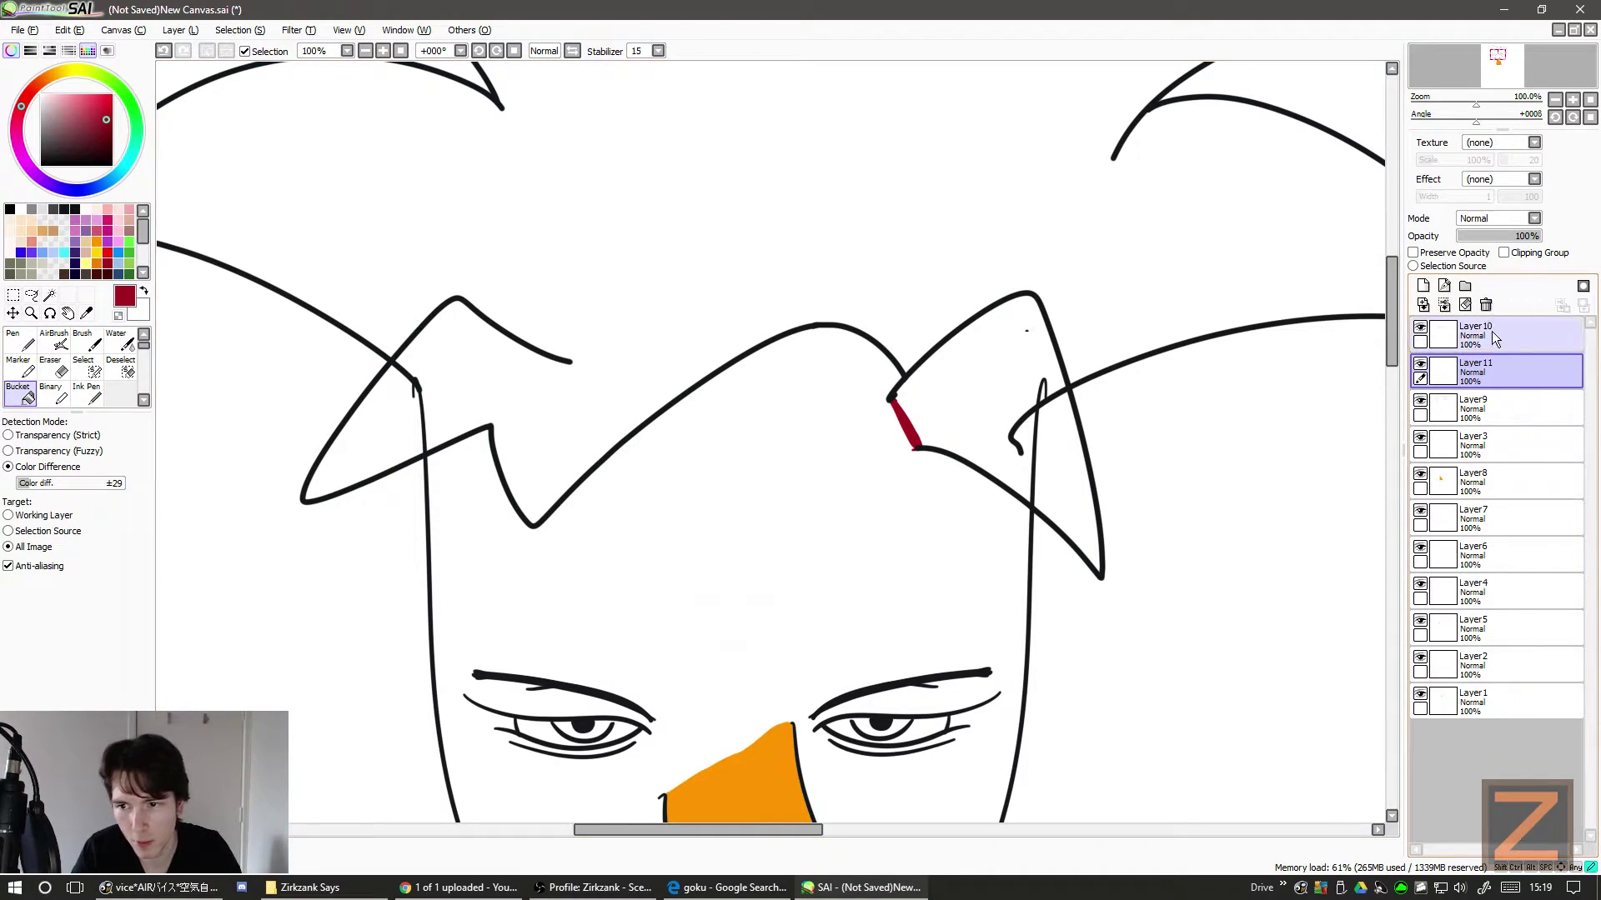
pyautogui.click(1422, 285)
pyautogui.click(1038, 435)
pyautogui.click(1032, 412)
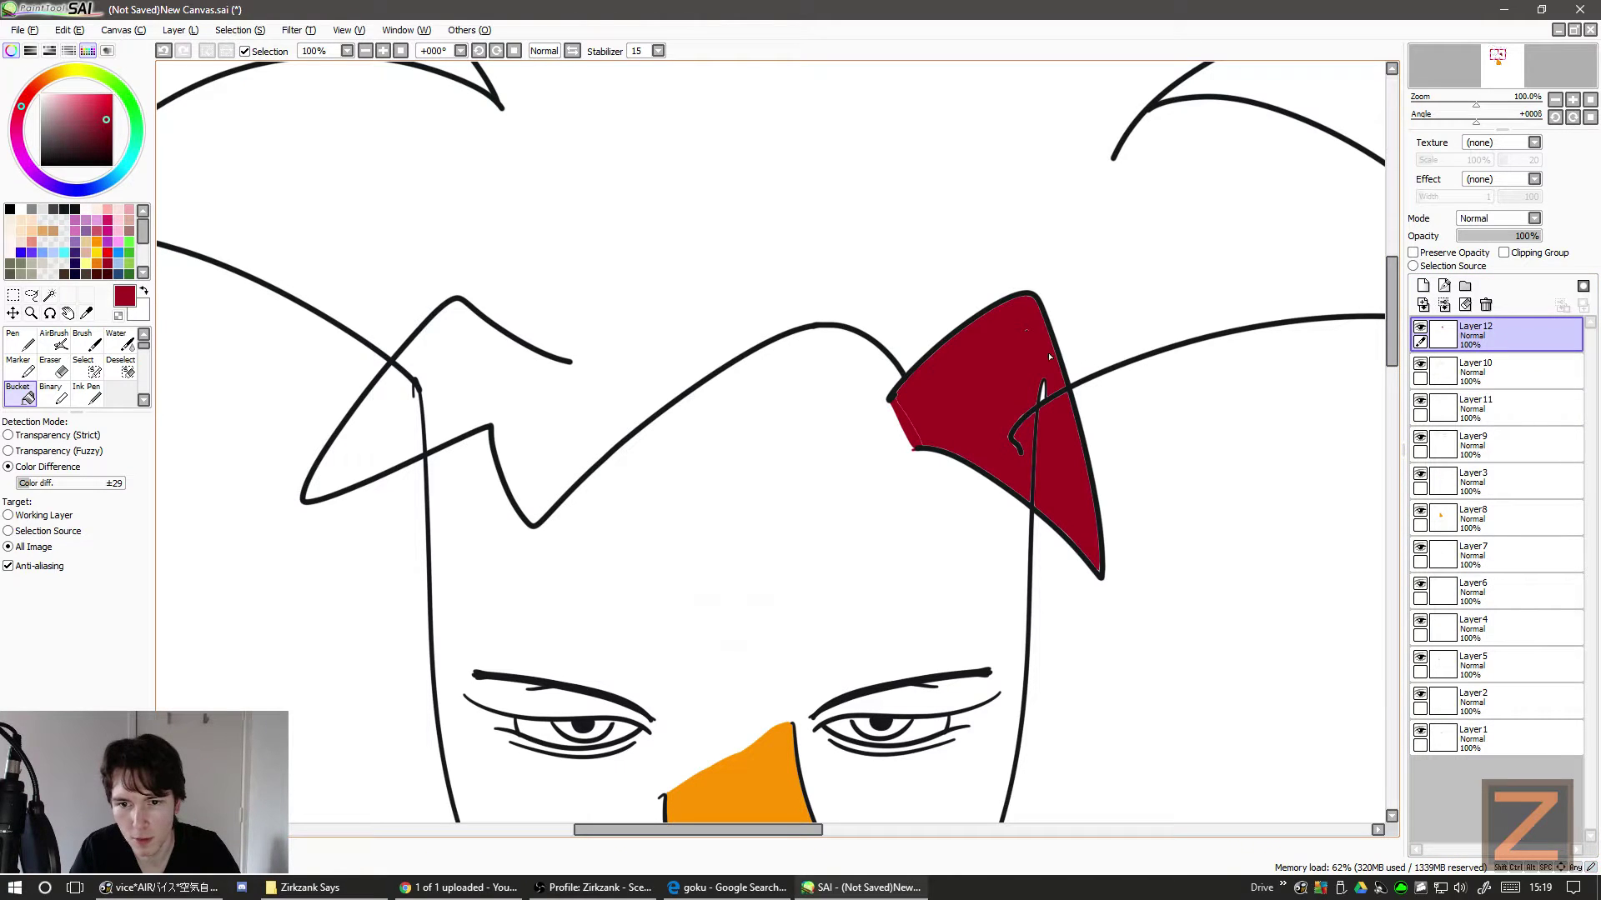
pyautogui.click(1042, 392)
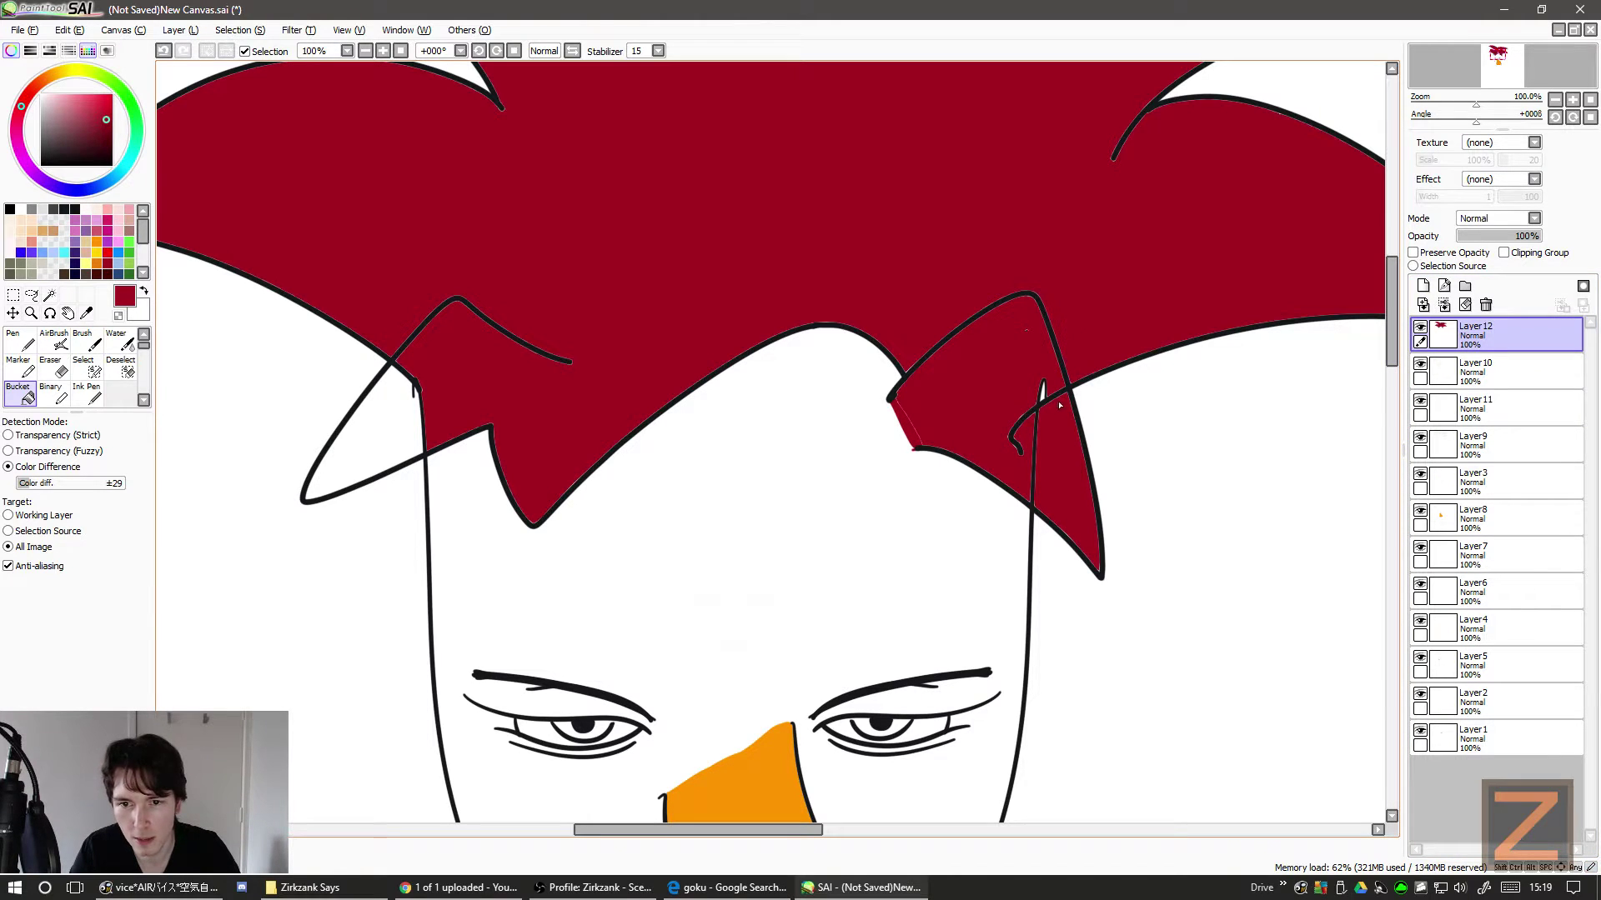
pyautogui.click(376, 431)
# - Move the red hair fill layer beneath Layer9 and toggle layer visibility to check which lines and fill each layer holds
pyautogui.scroll(-4, 511, 327)
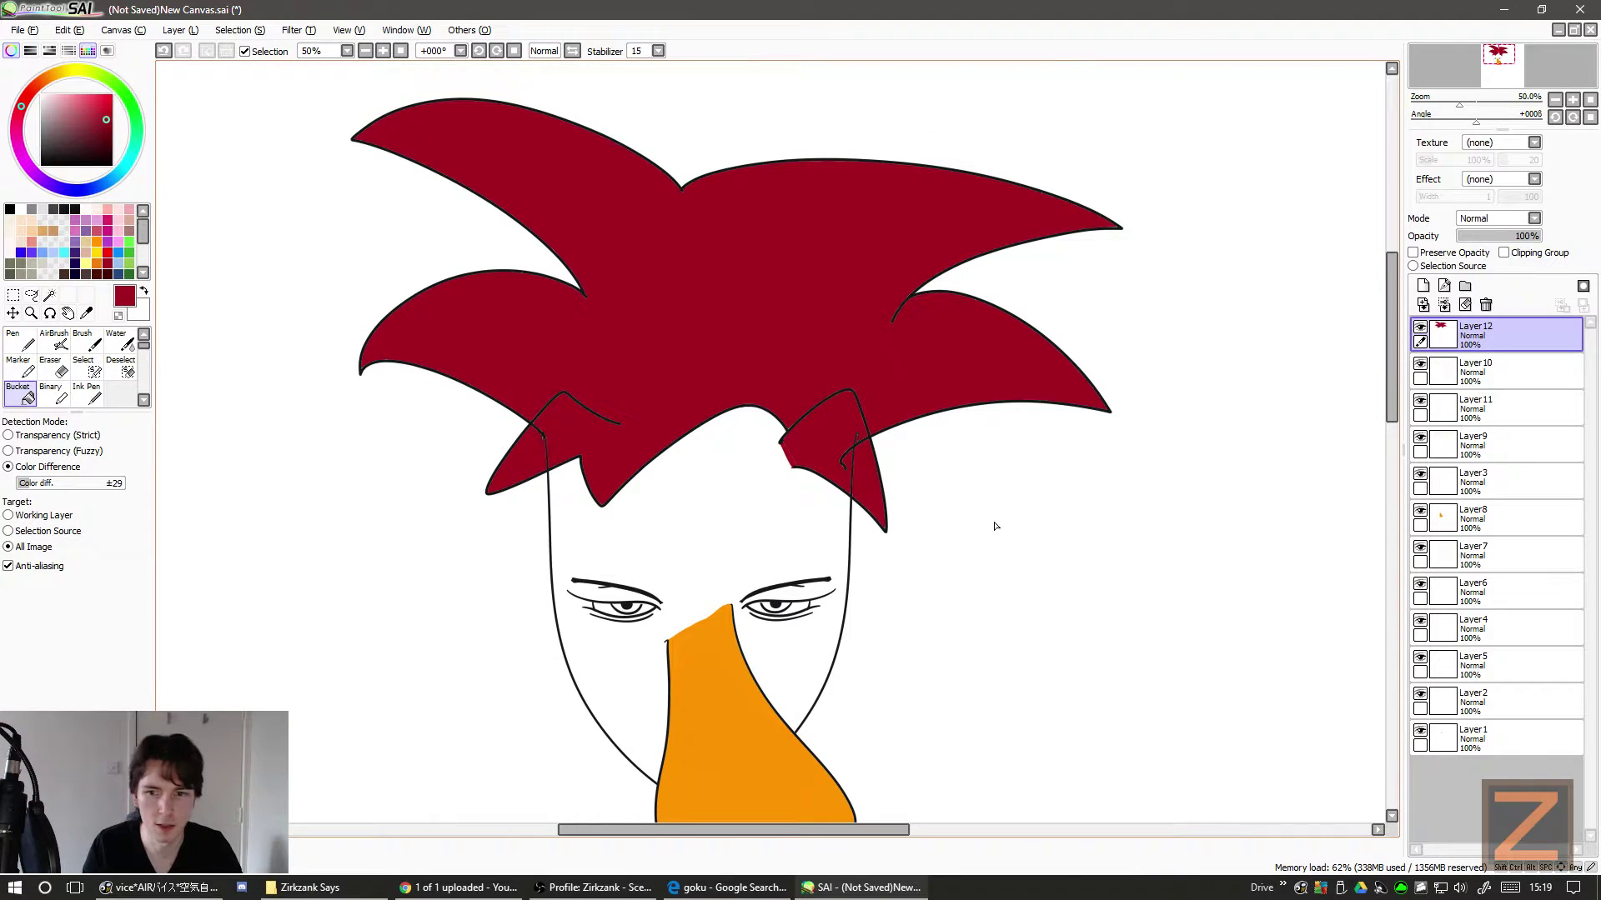
pyautogui.moveTo(1494, 328); pyautogui.dragTo(1465, 445)
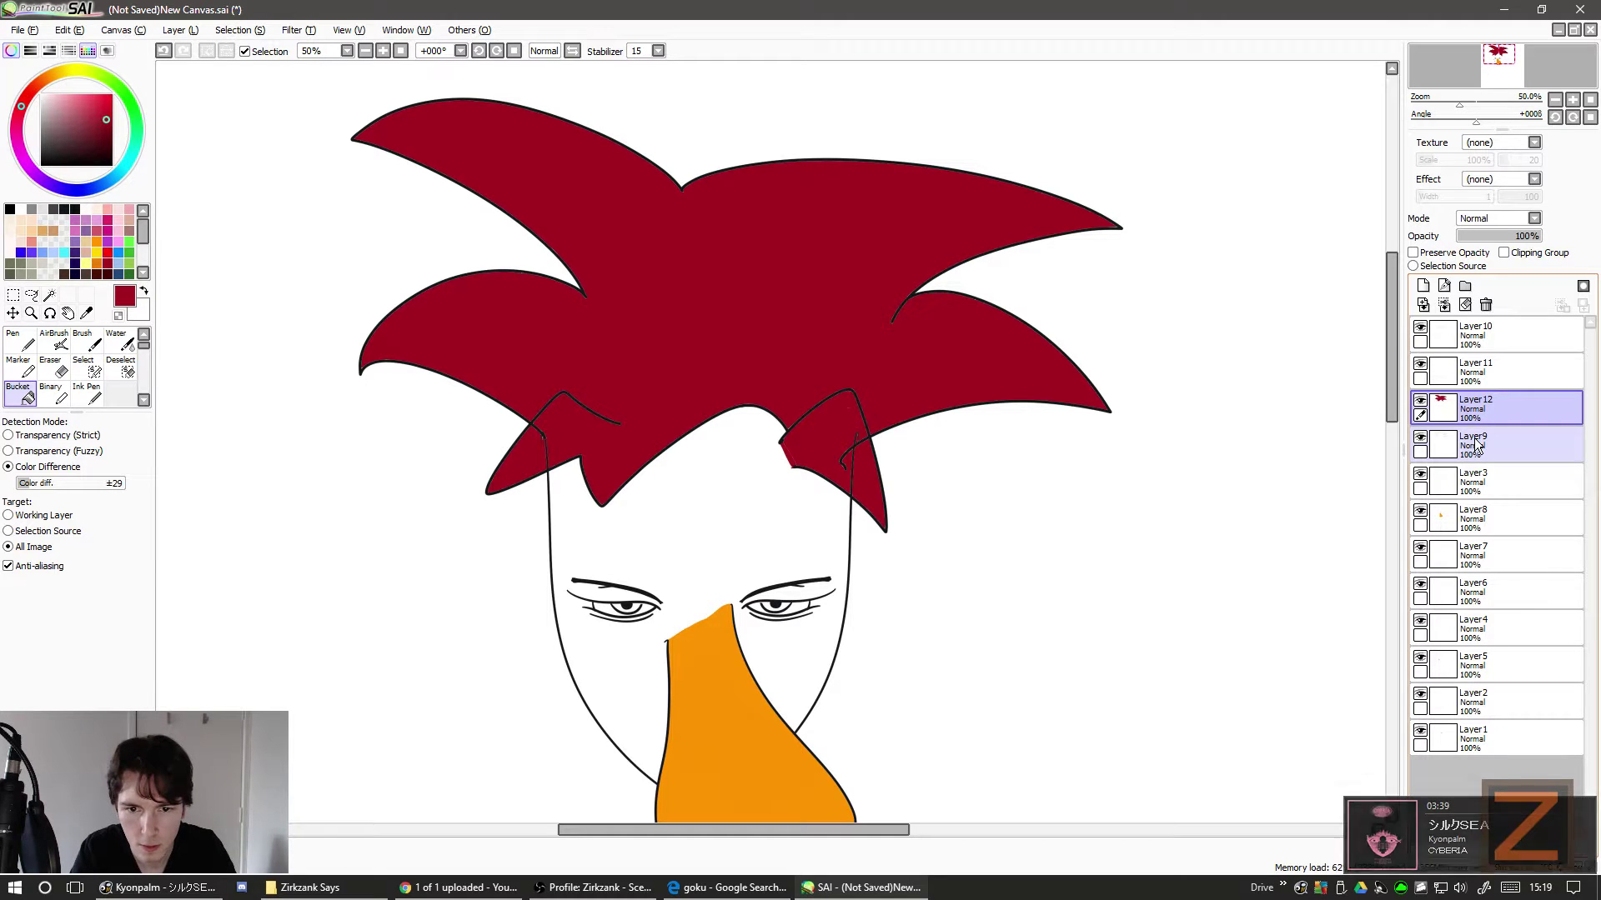
pyautogui.click(1419, 401)
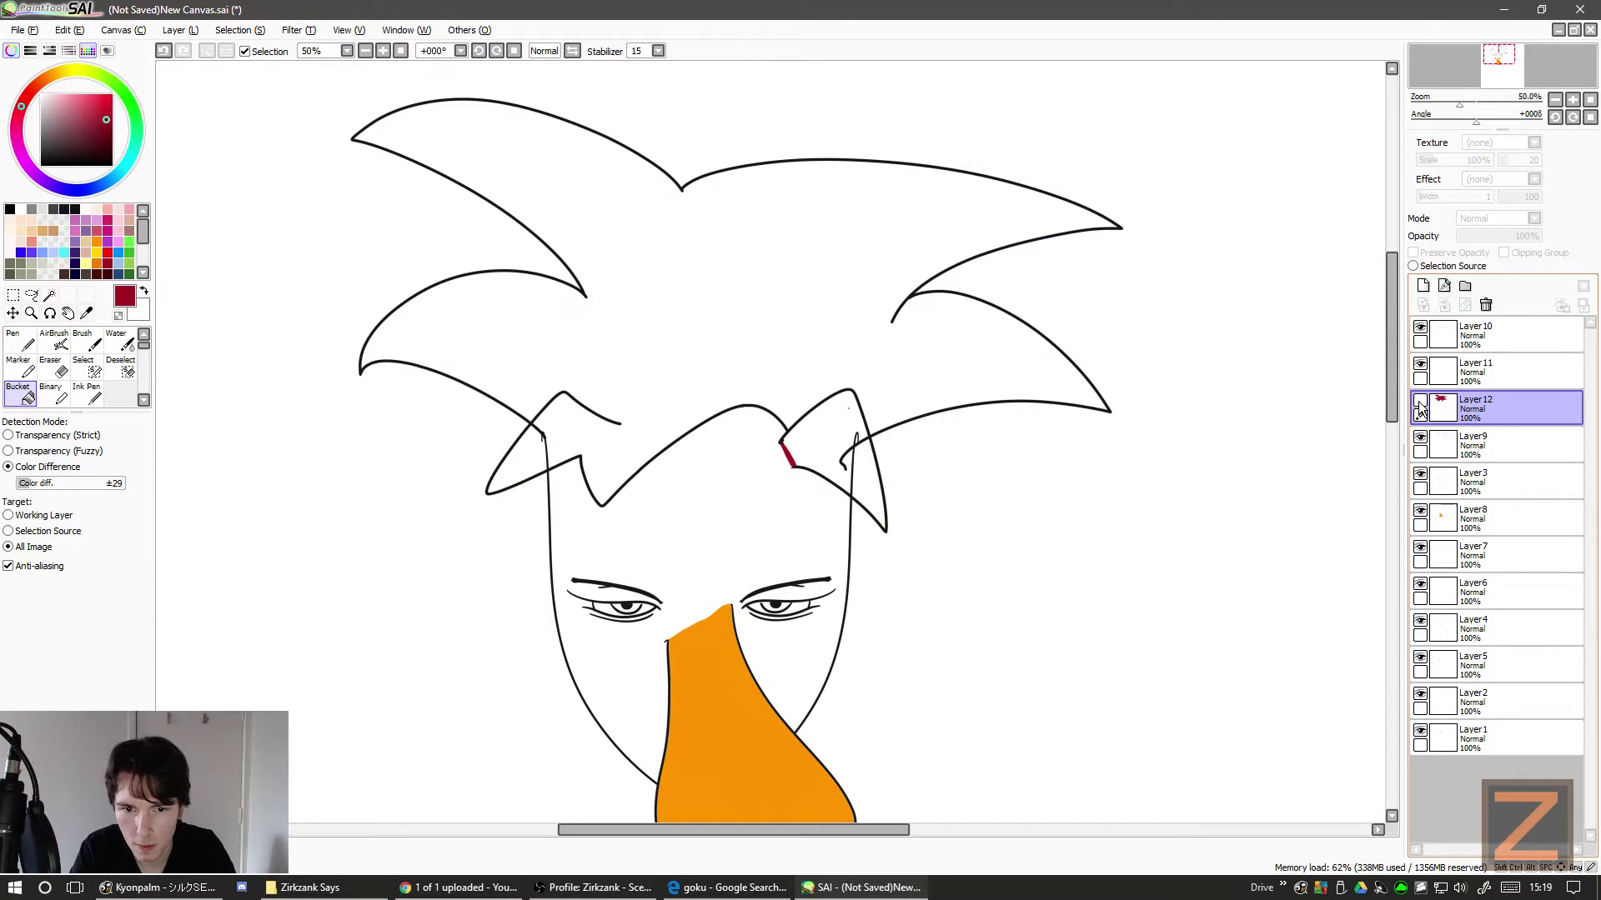
pyautogui.click(1420, 401)
pyautogui.click(1420, 438)
pyautogui.click(1420, 437)
pyautogui.moveTo(1466, 425); pyautogui.dragTo(1472, 457)
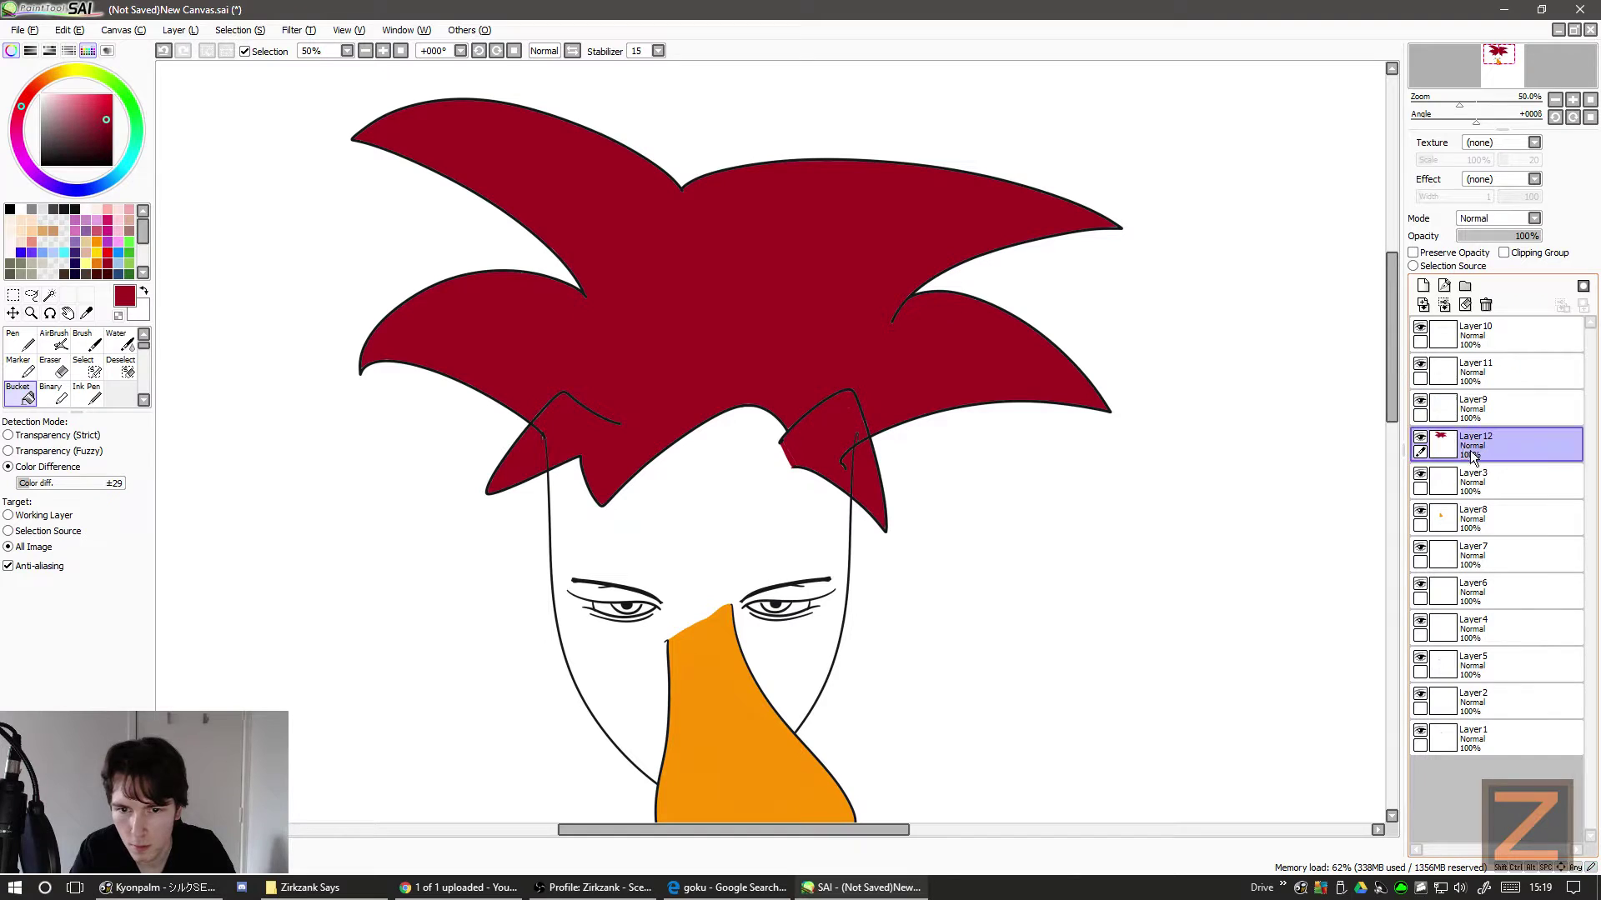
pyautogui.click(1419, 440)
pyautogui.click(1420, 439)
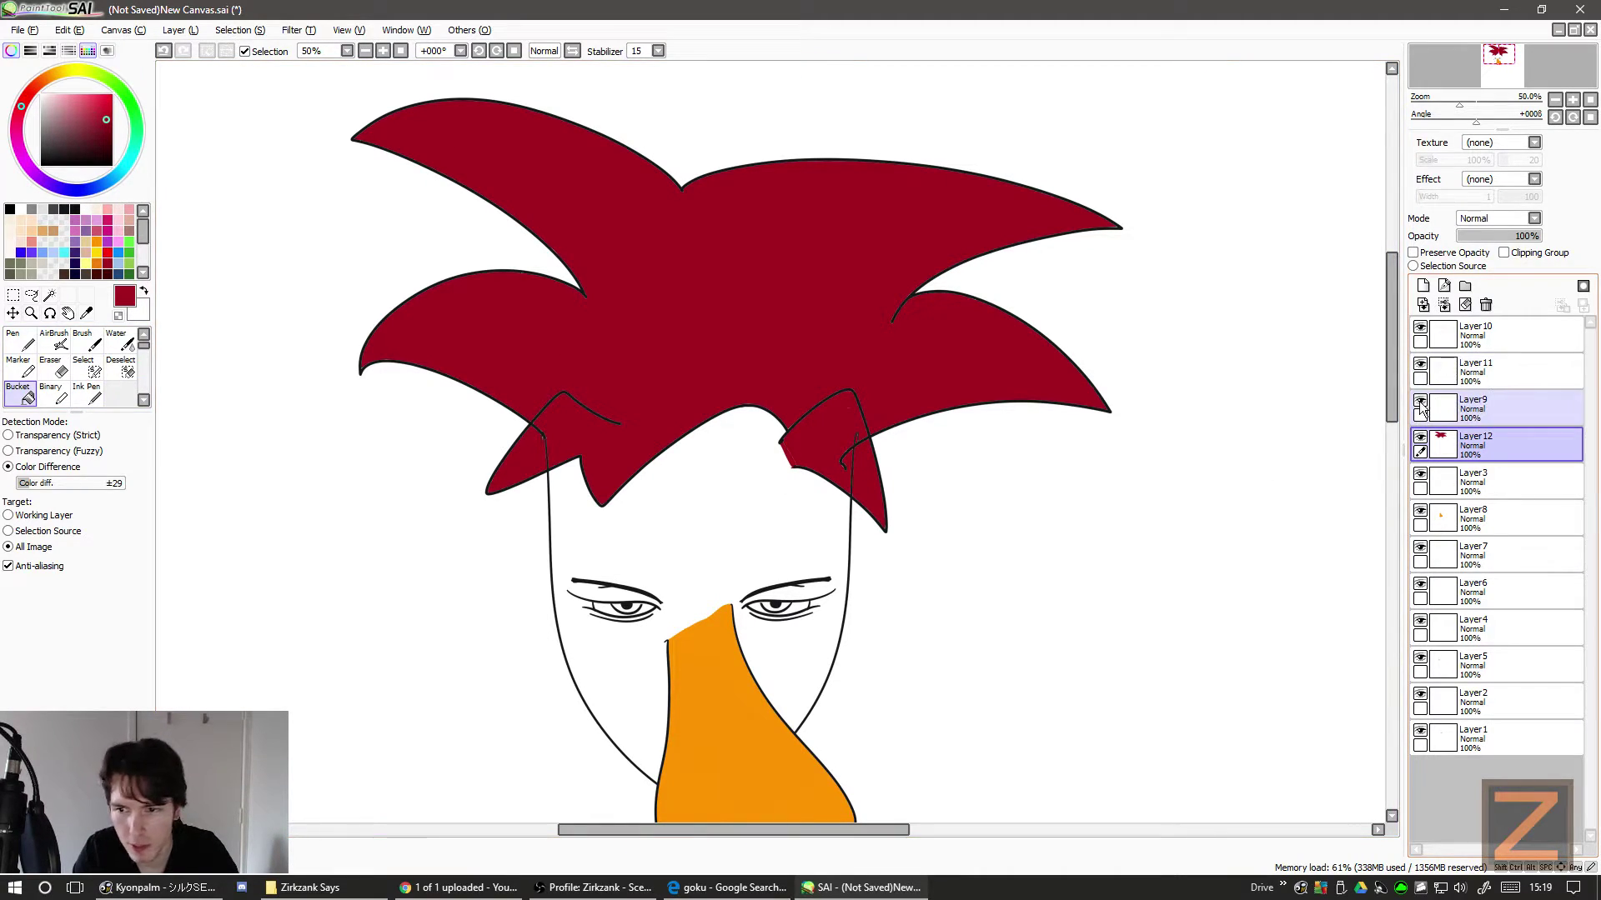
# - On Layer9, erase the end of the hair outline that runs inside the right lock, using eraser size 50
pyautogui.click(1486, 403)
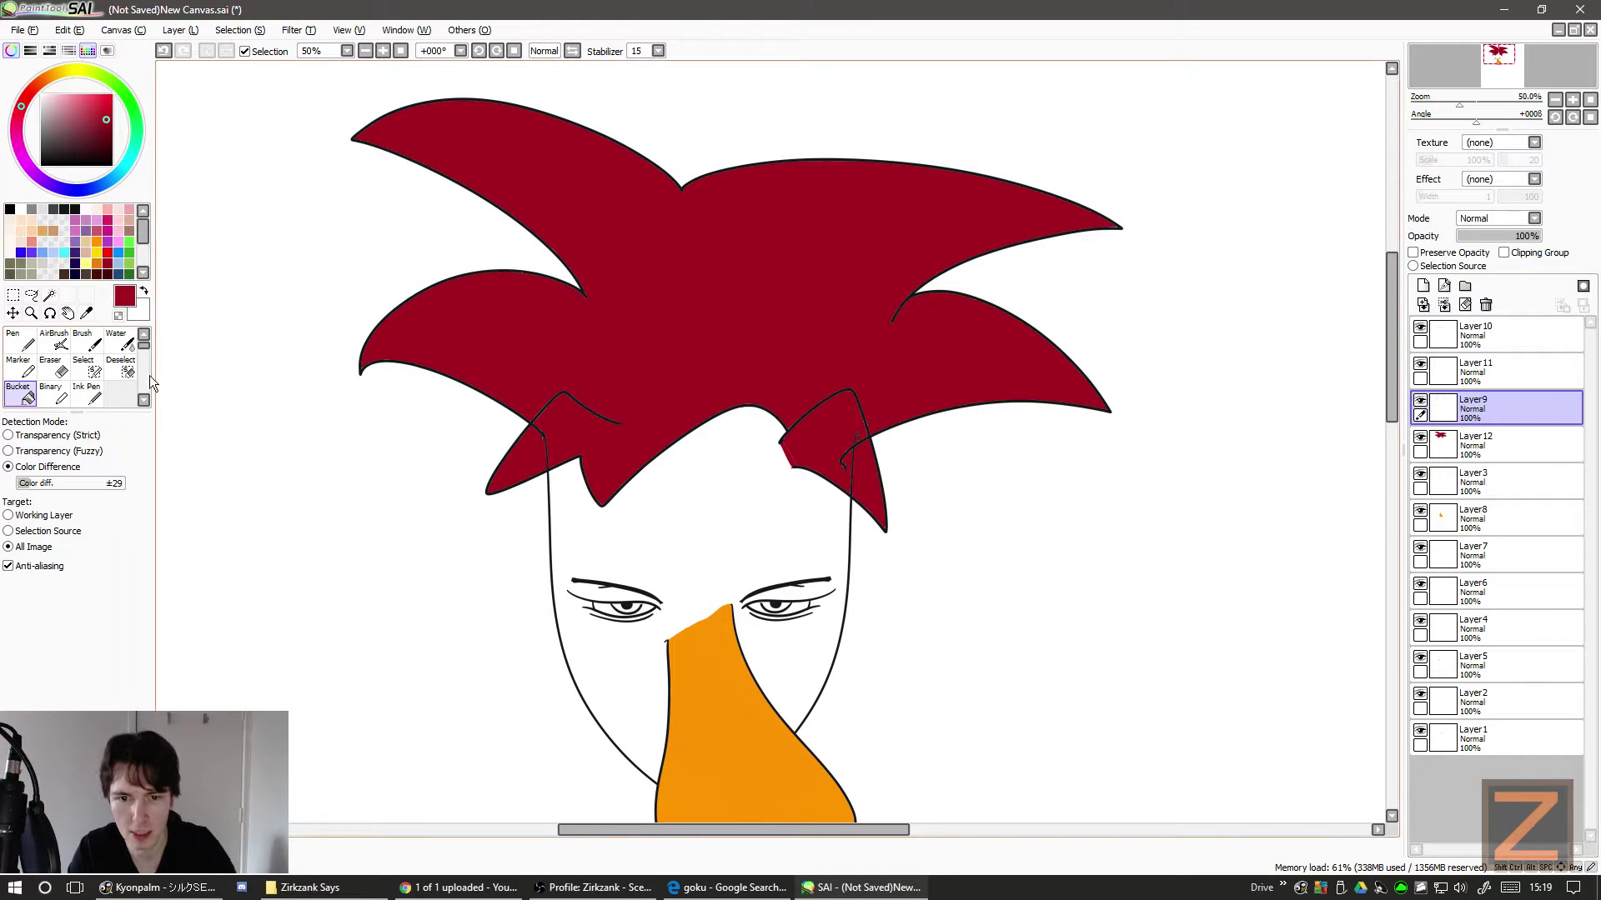
pyautogui.click(64, 372)
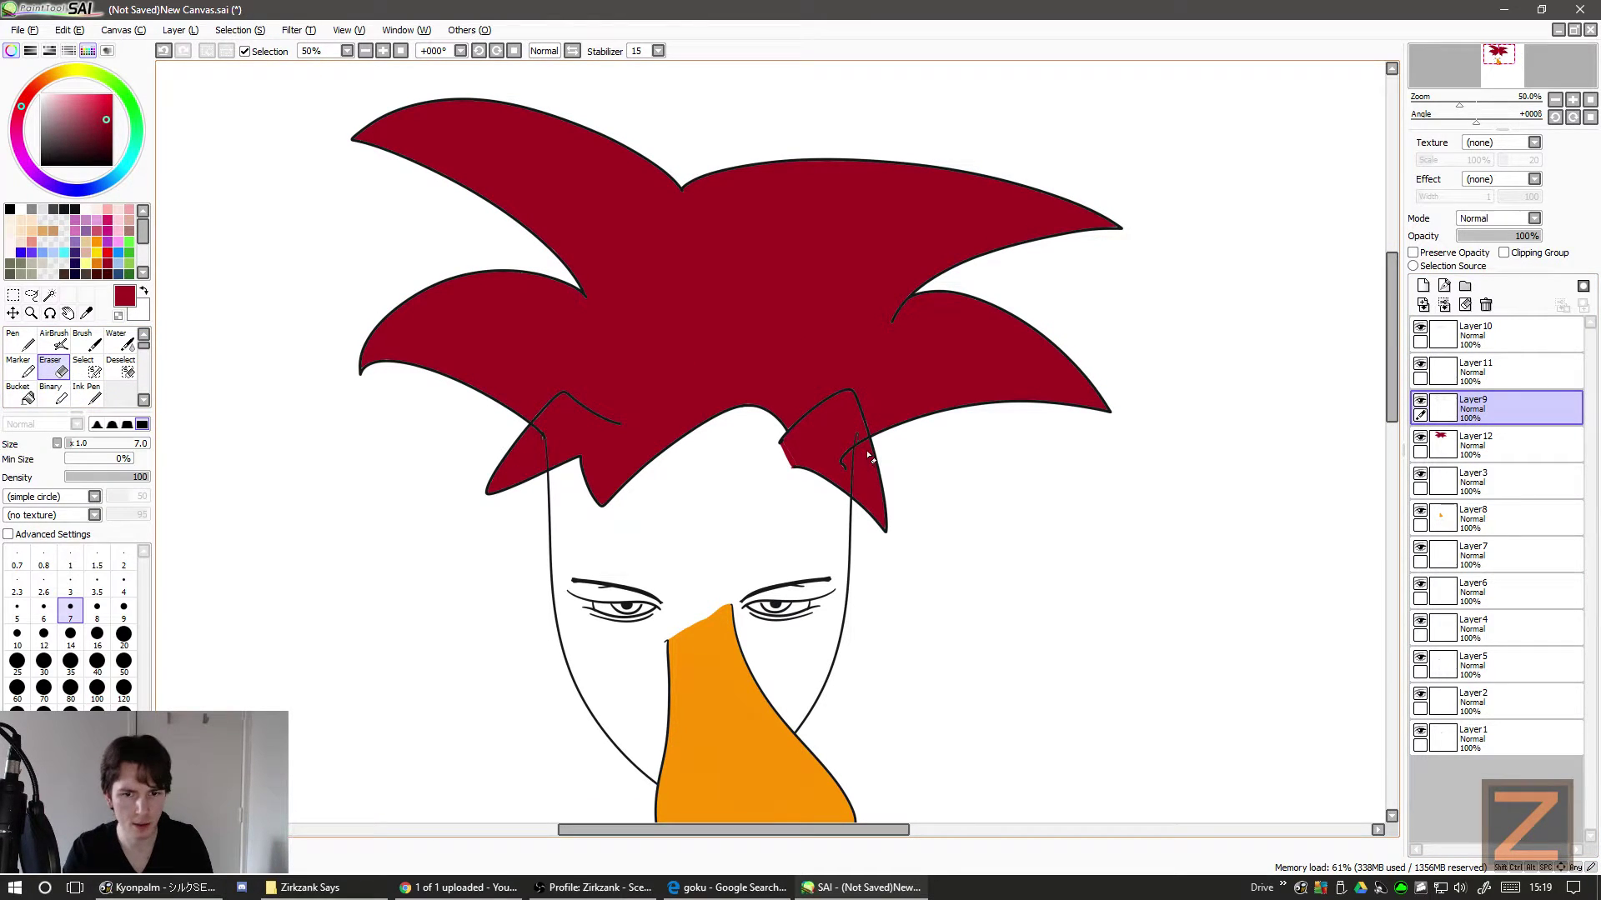
pyautogui.scroll(4, 867, 454)
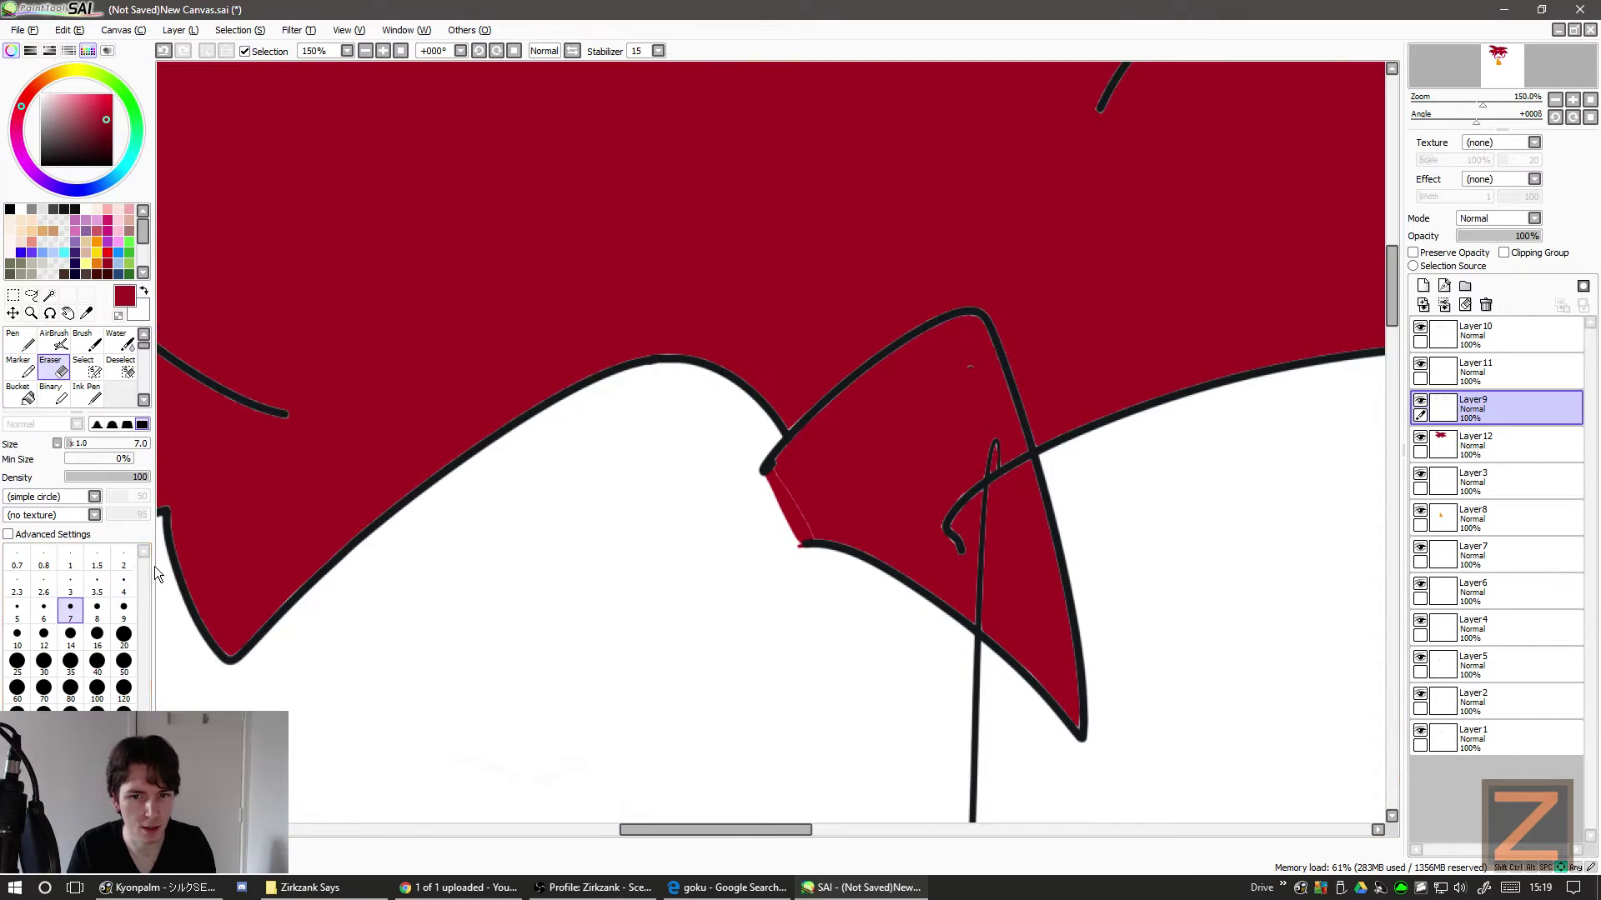
pyautogui.click(97, 634)
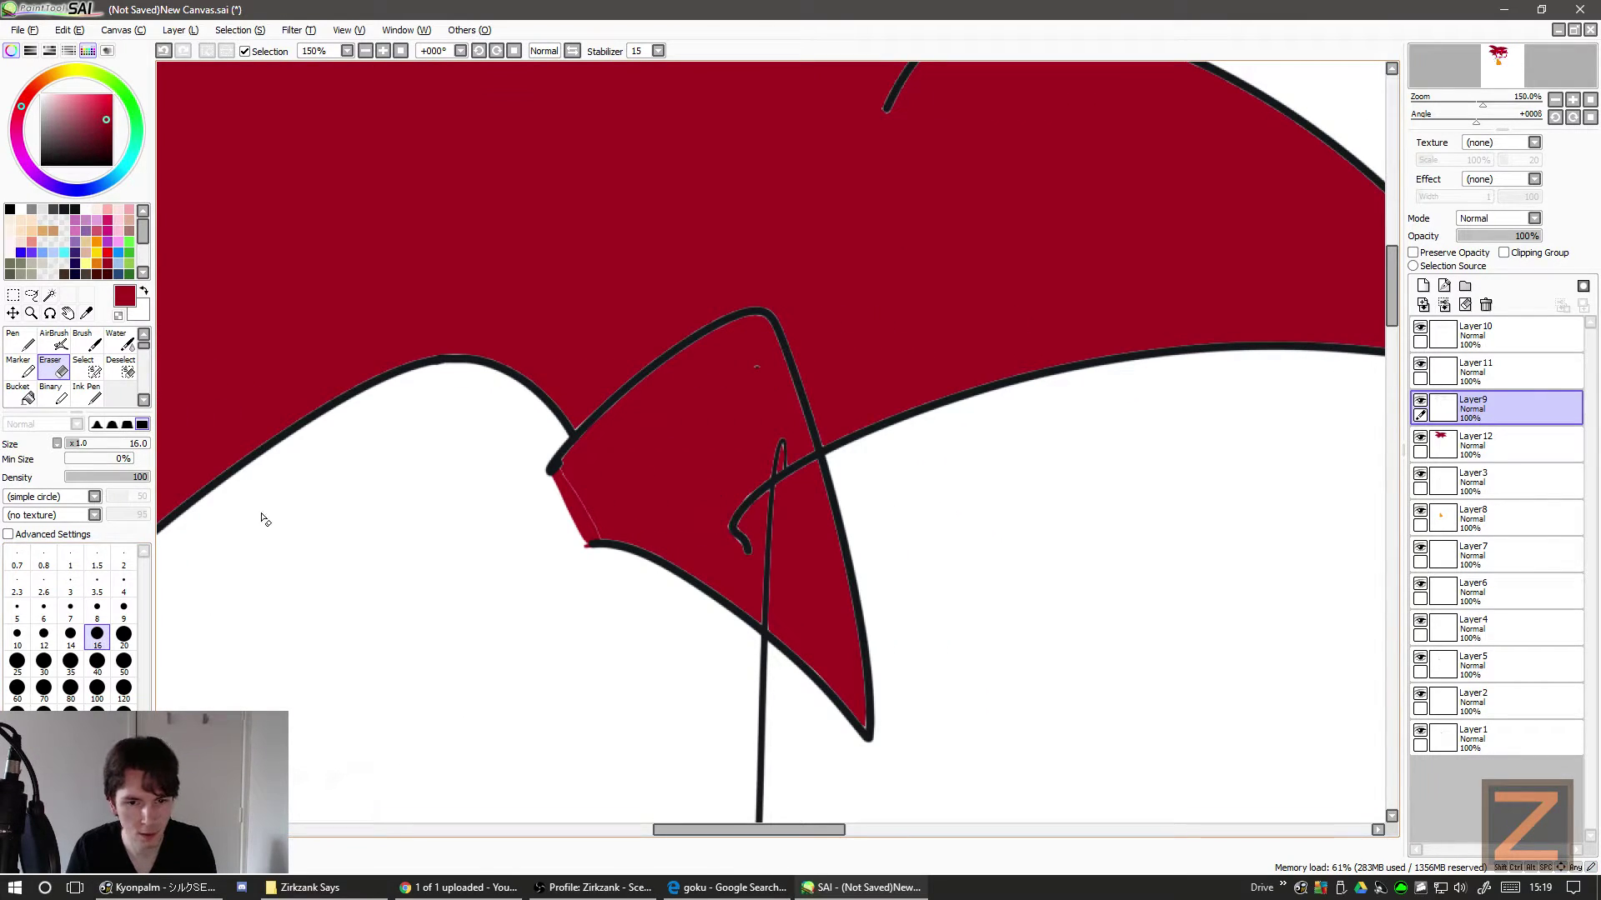
pyautogui.click(123, 660)
pyautogui.moveTo(740, 518)
pyautogui.mouseDown()
pyautogui.moveTo(784, 548)
pyautogui.moveTo(796, 487)
pyautogui.moveTo(779, 500)
pyautogui.moveTo(800, 471)
pyautogui.moveTo(783, 450)
pyautogui.mouseUp()
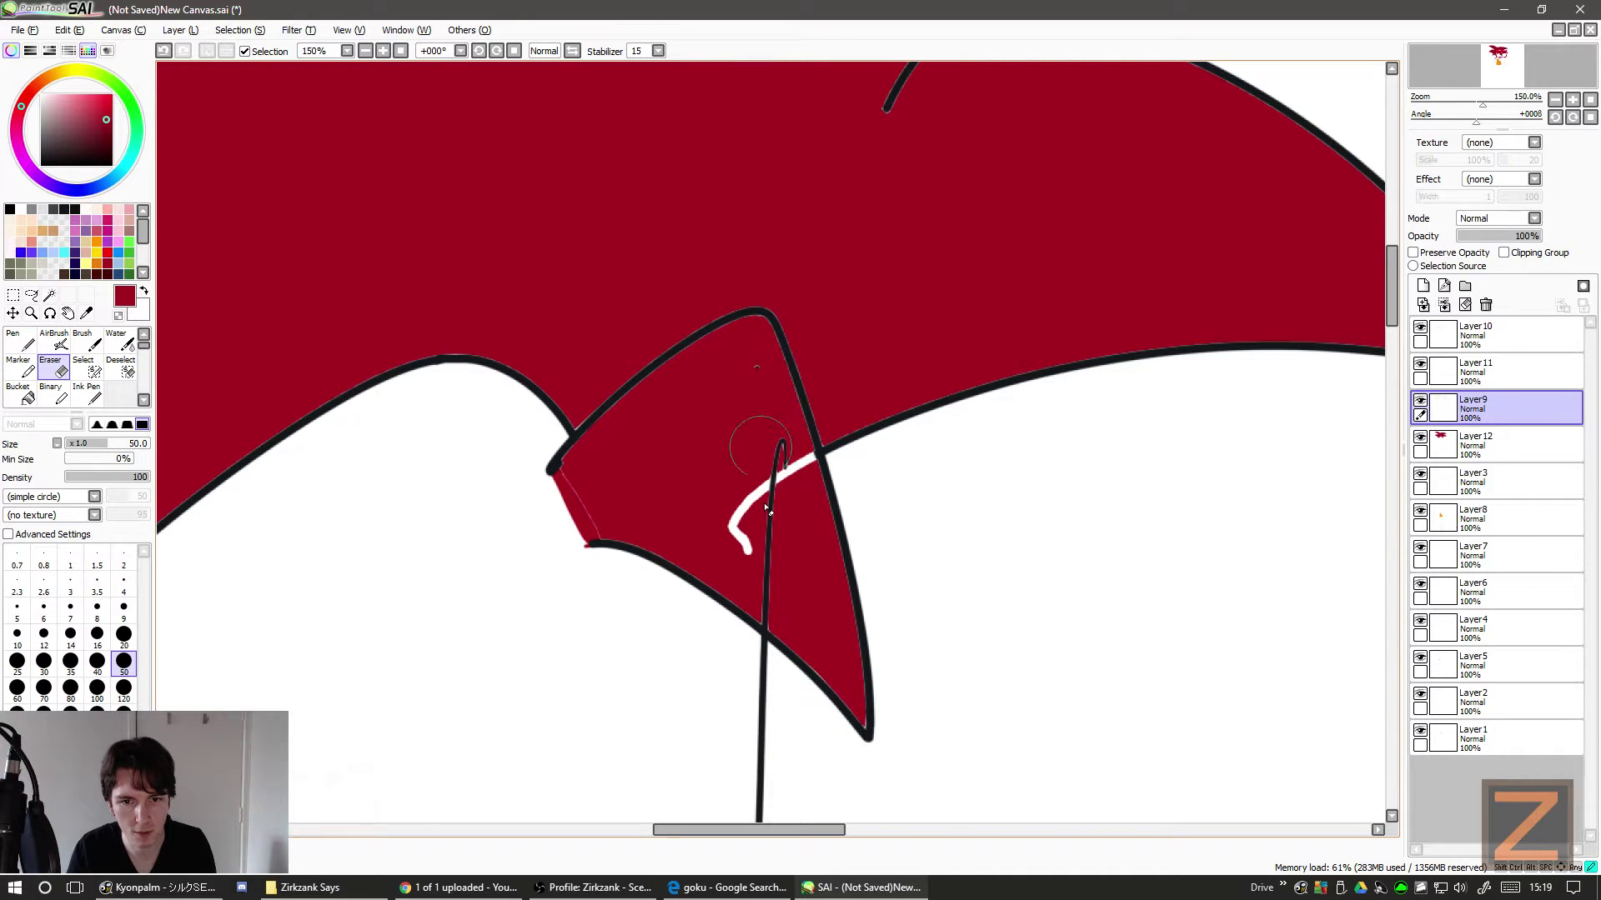
# - Erase the end of the hair outline that runs inside the left lock on Layer9
pyautogui.hscroll(-10, 717, 500)
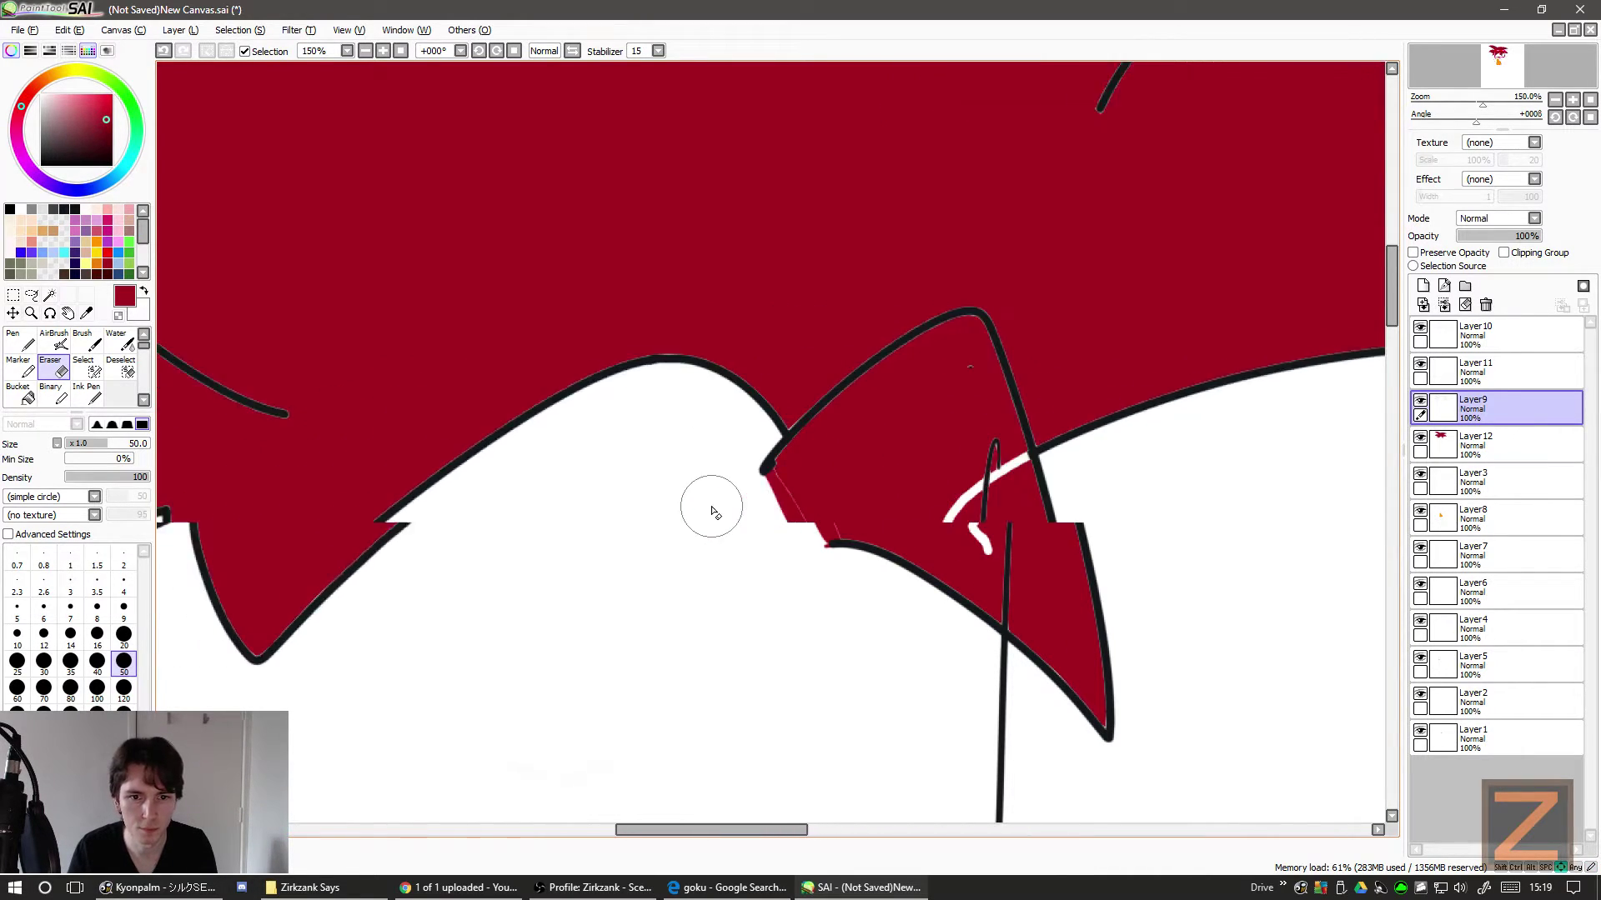
pyautogui.hscroll(-3, 709, 510)
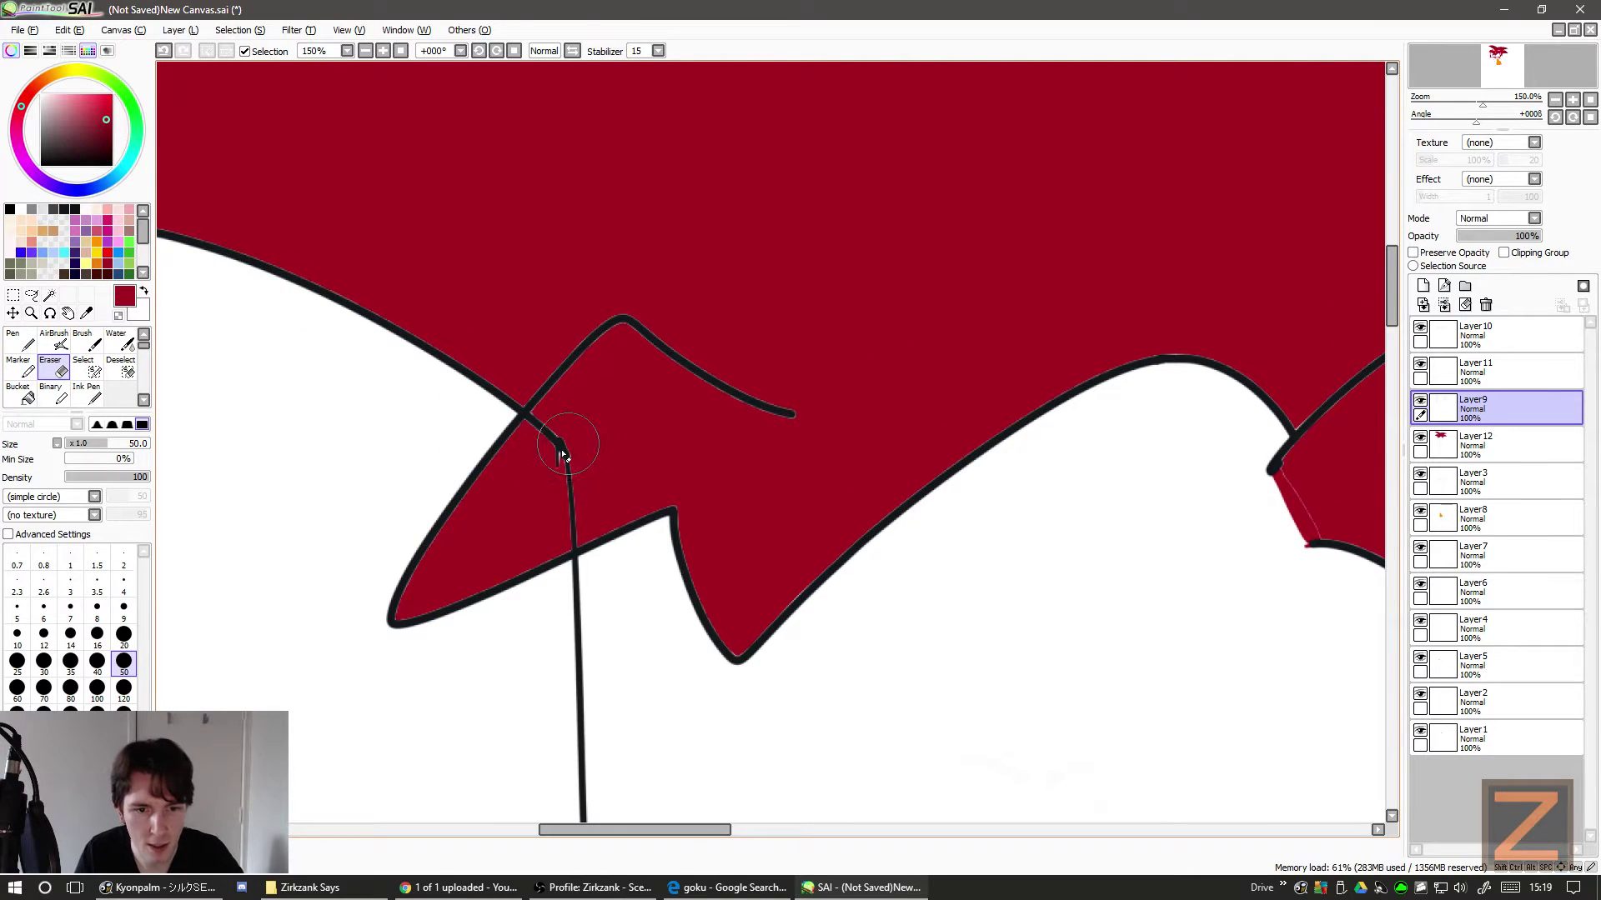
pyautogui.moveTo(567, 454)
pyautogui.mouseDown()
pyautogui.moveTo(554, 436)
pyautogui.moveTo(542, 447)
pyautogui.moveTo(563, 424)
pyautogui.mouseUp()
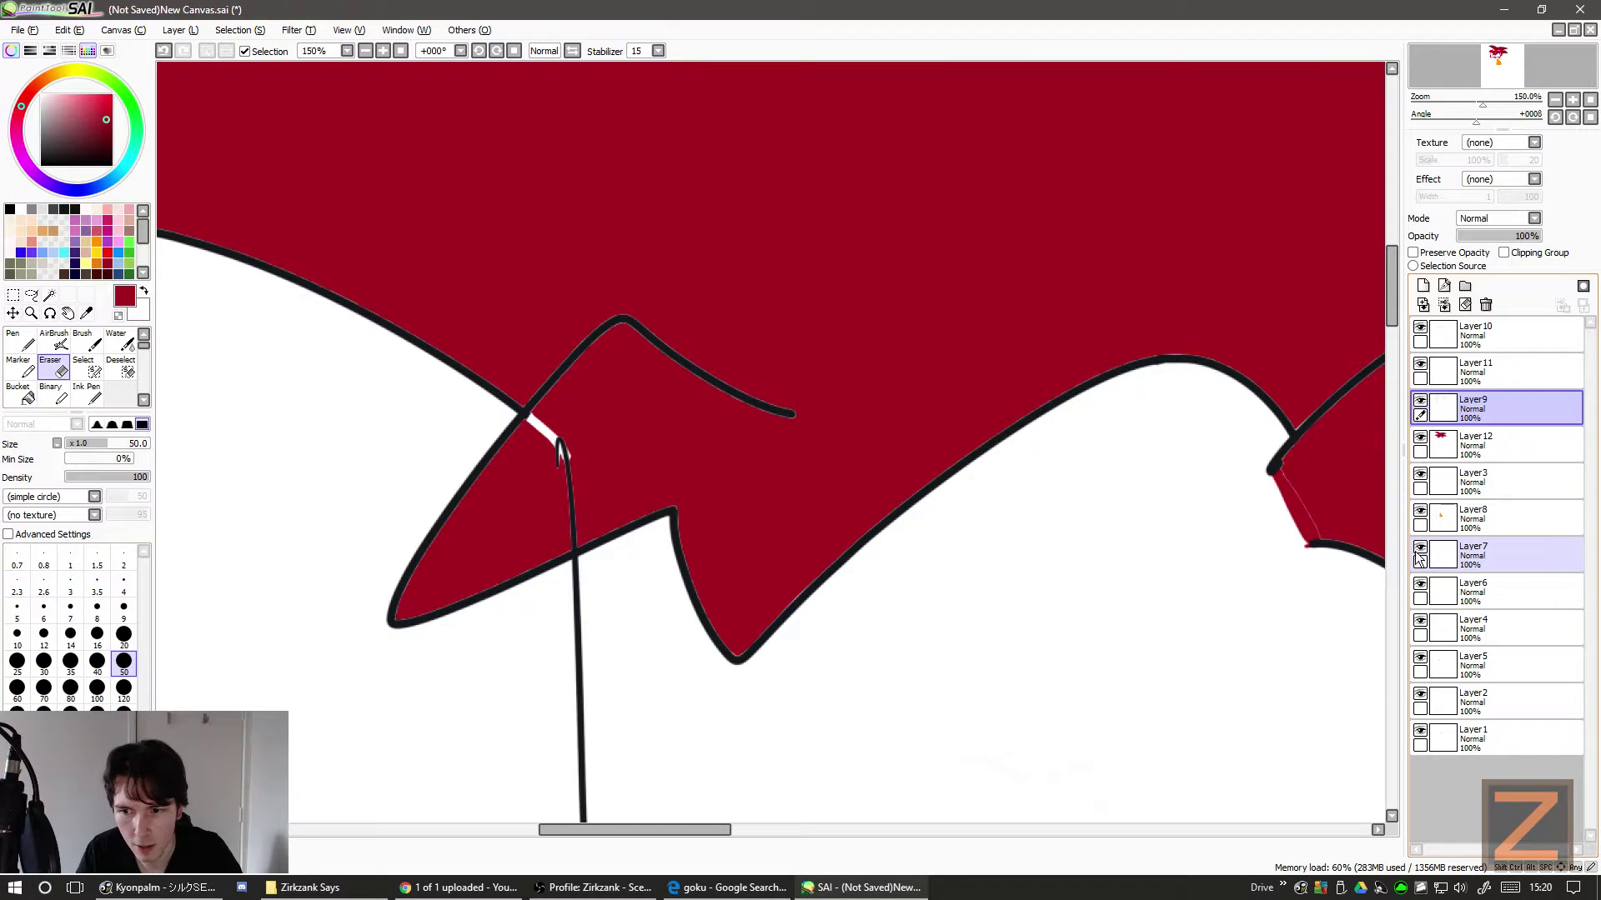
# - Toggle layer visibility to find the face's left side line, and erase its part inside the left lock on Layer7
pyautogui.click(1419, 621)
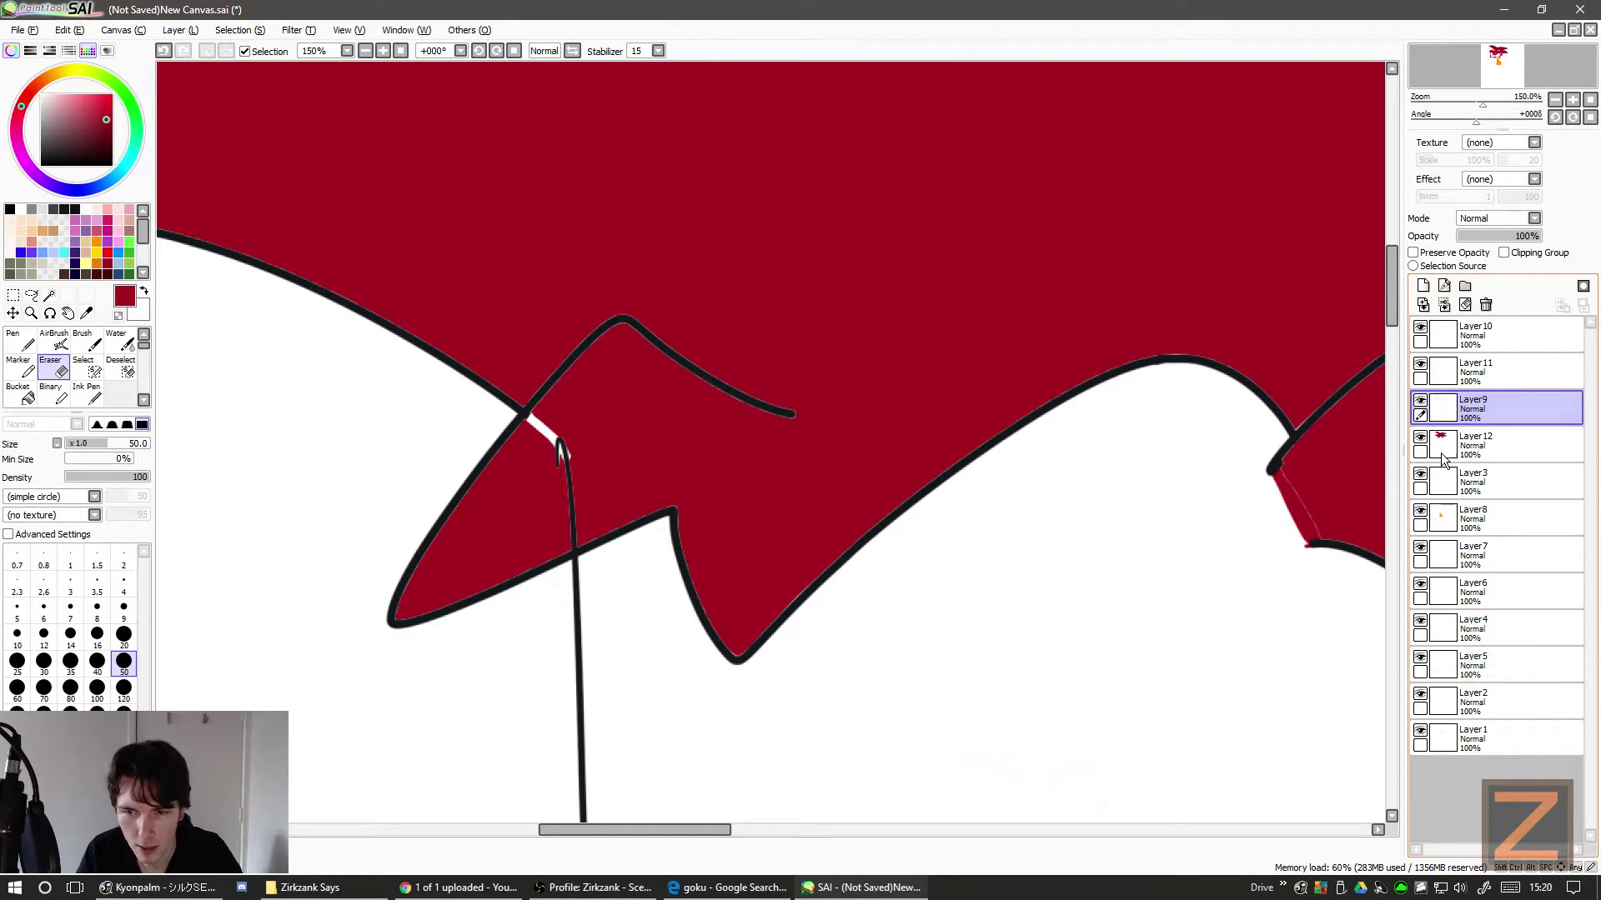
pyautogui.click(1421, 365)
pyautogui.click(1421, 366)
pyautogui.click(1420, 437)
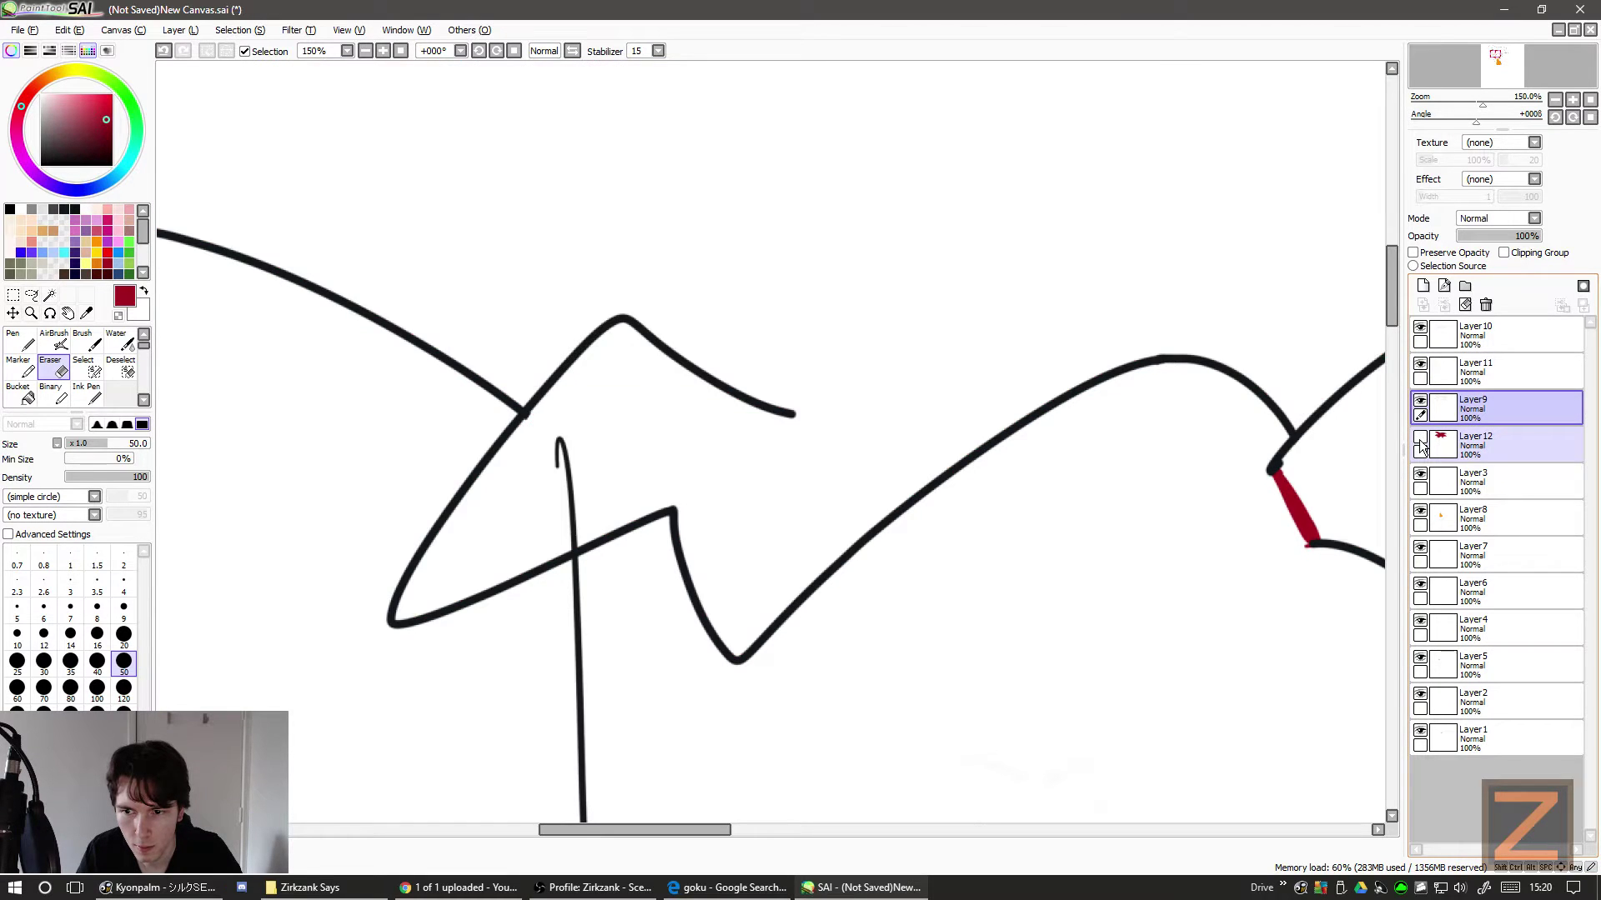
pyautogui.click(1420, 437)
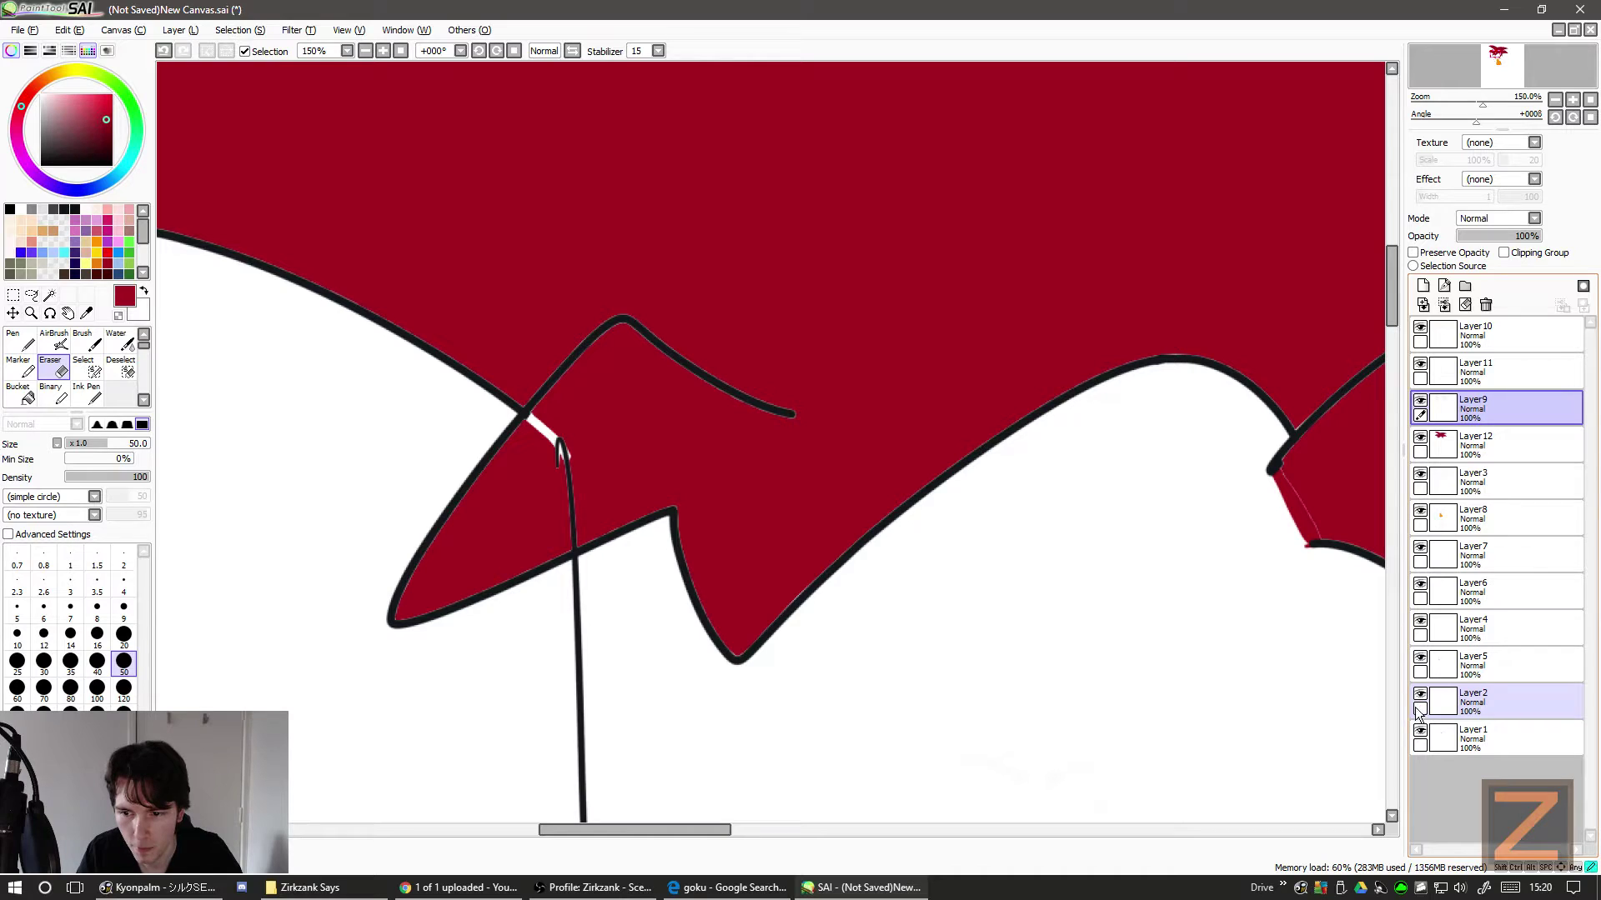
pyautogui.click(1420, 661)
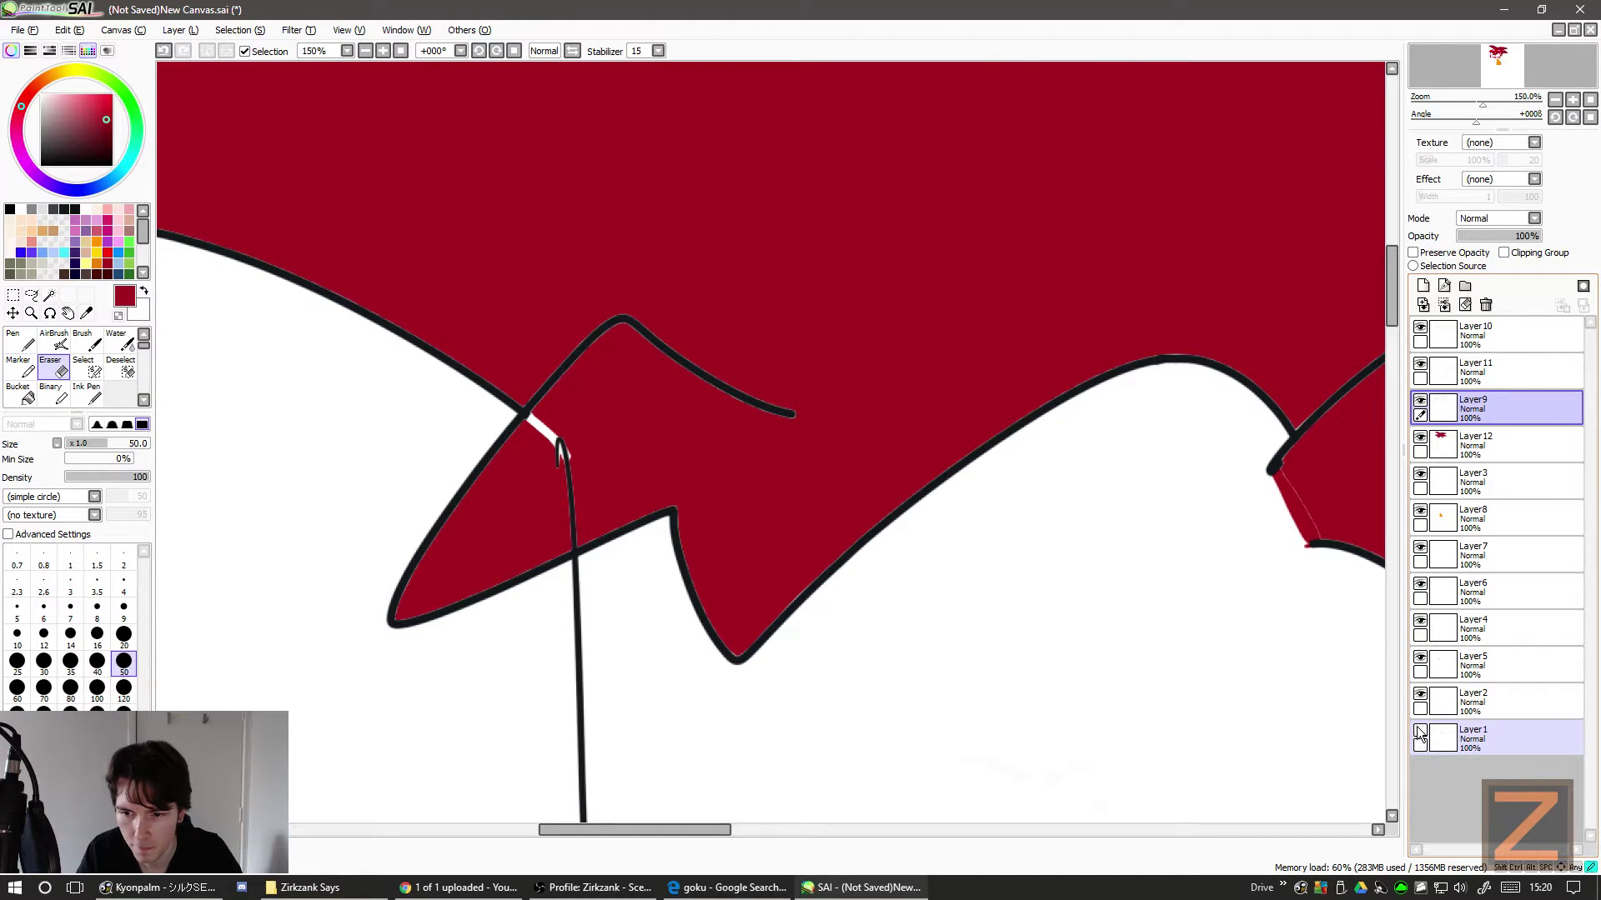
pyautogui.click(1420, 587)
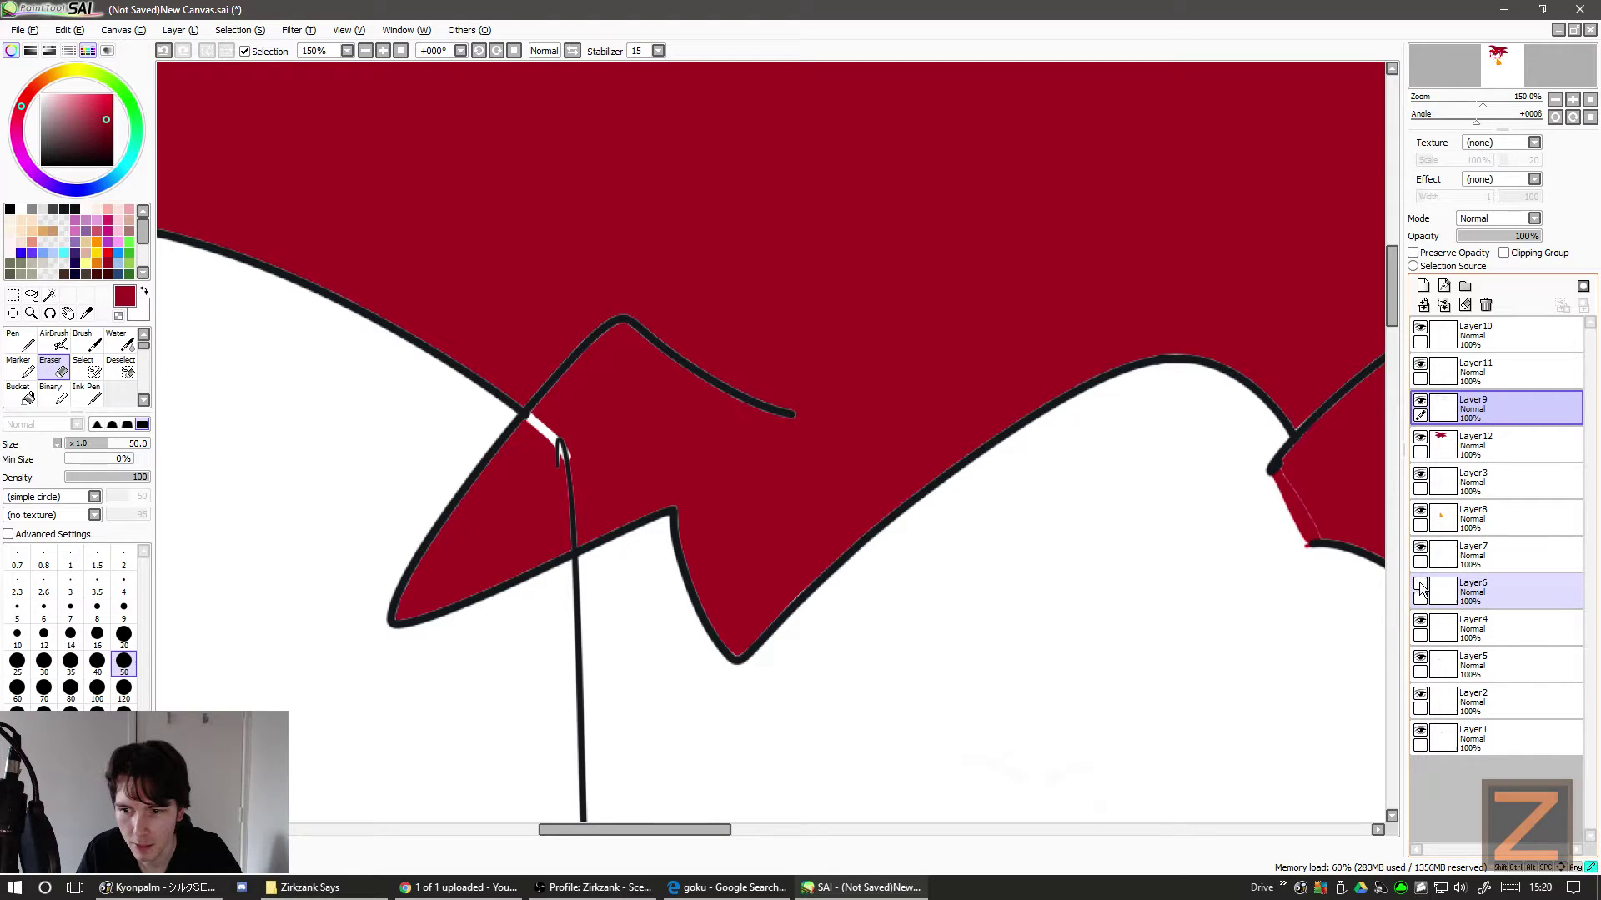
pyautogui.click(1420, 550)
pyautogui.click(1420, 550)
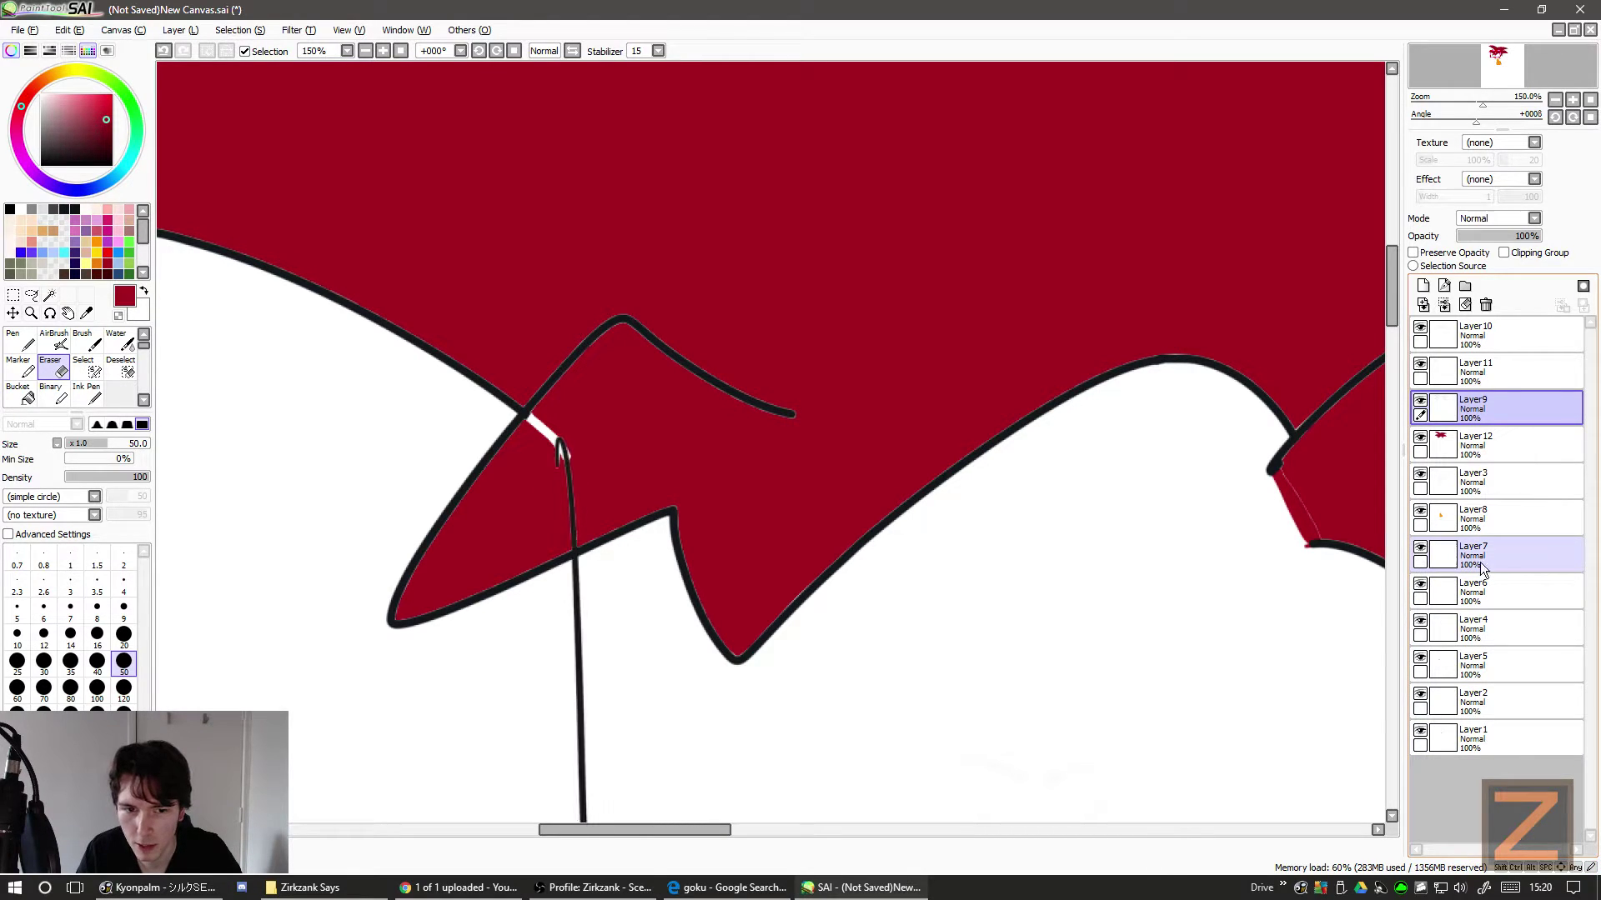
pyautogui.click(1489, 555)
pyautogui.moveTo(558, 446)
pyautogui.mouseDown()
pyautogui.moveTo(515, 485)
pyautogui.moveTo(576, 486)
pyautogui.moveTo(570, 538)
pyautogui.mouseUp()
# - On Layer4, erase the part of the face's right side line that runs inside the right lock
pyautogui.hscroll(1, 633, 459)
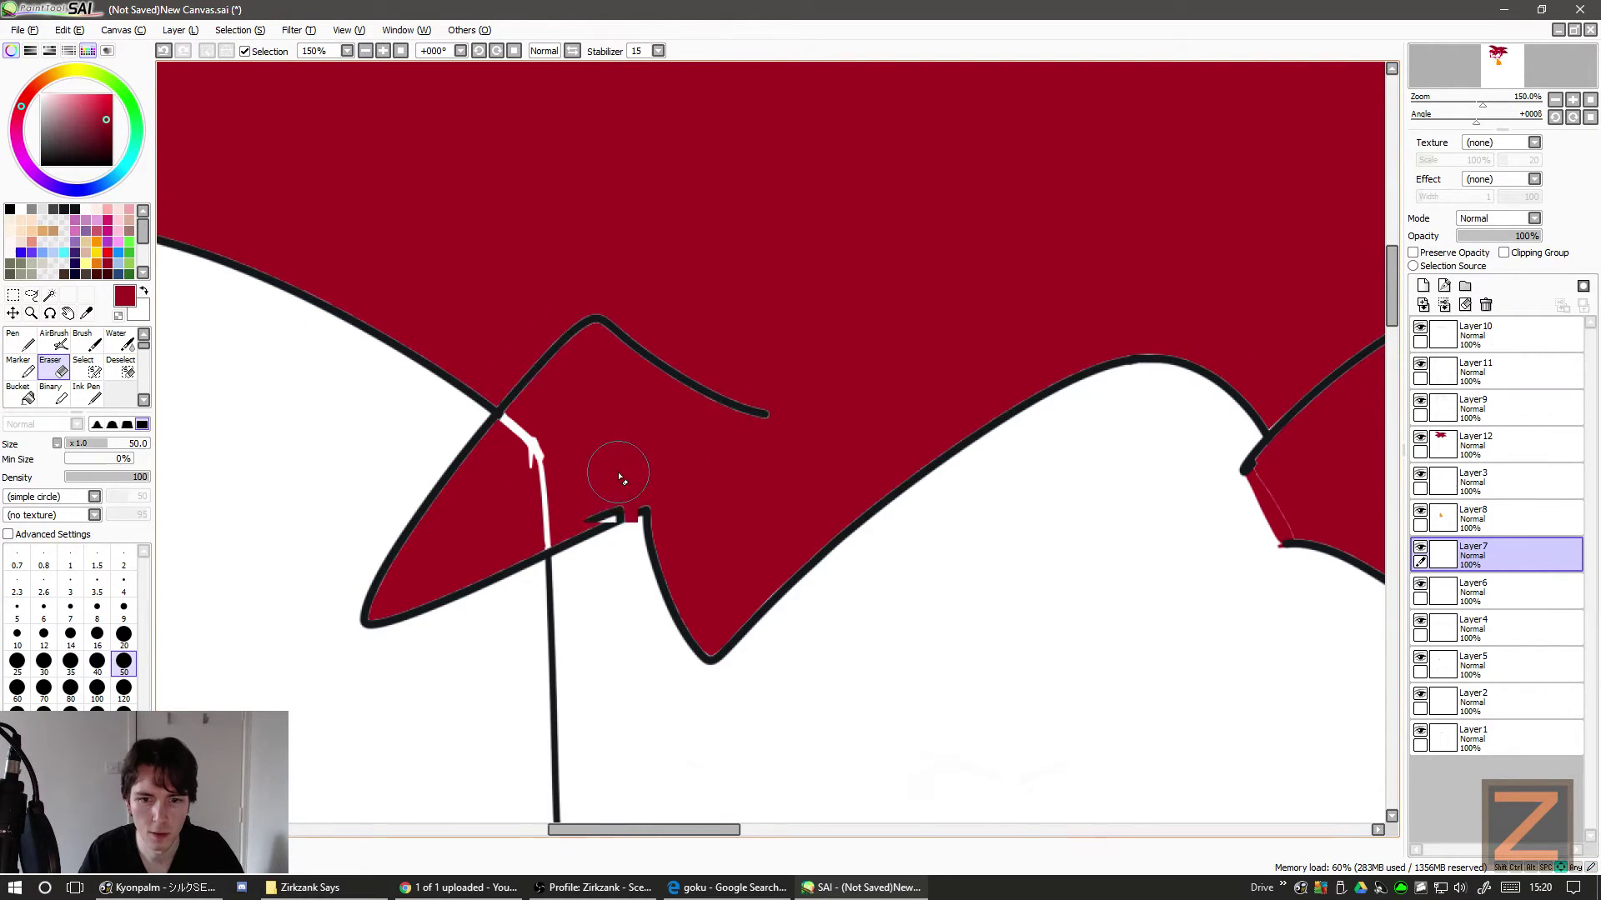
pyautogui.hscroll(10, 621, 471)
pyautogui.hscroll(4, 629, 476)
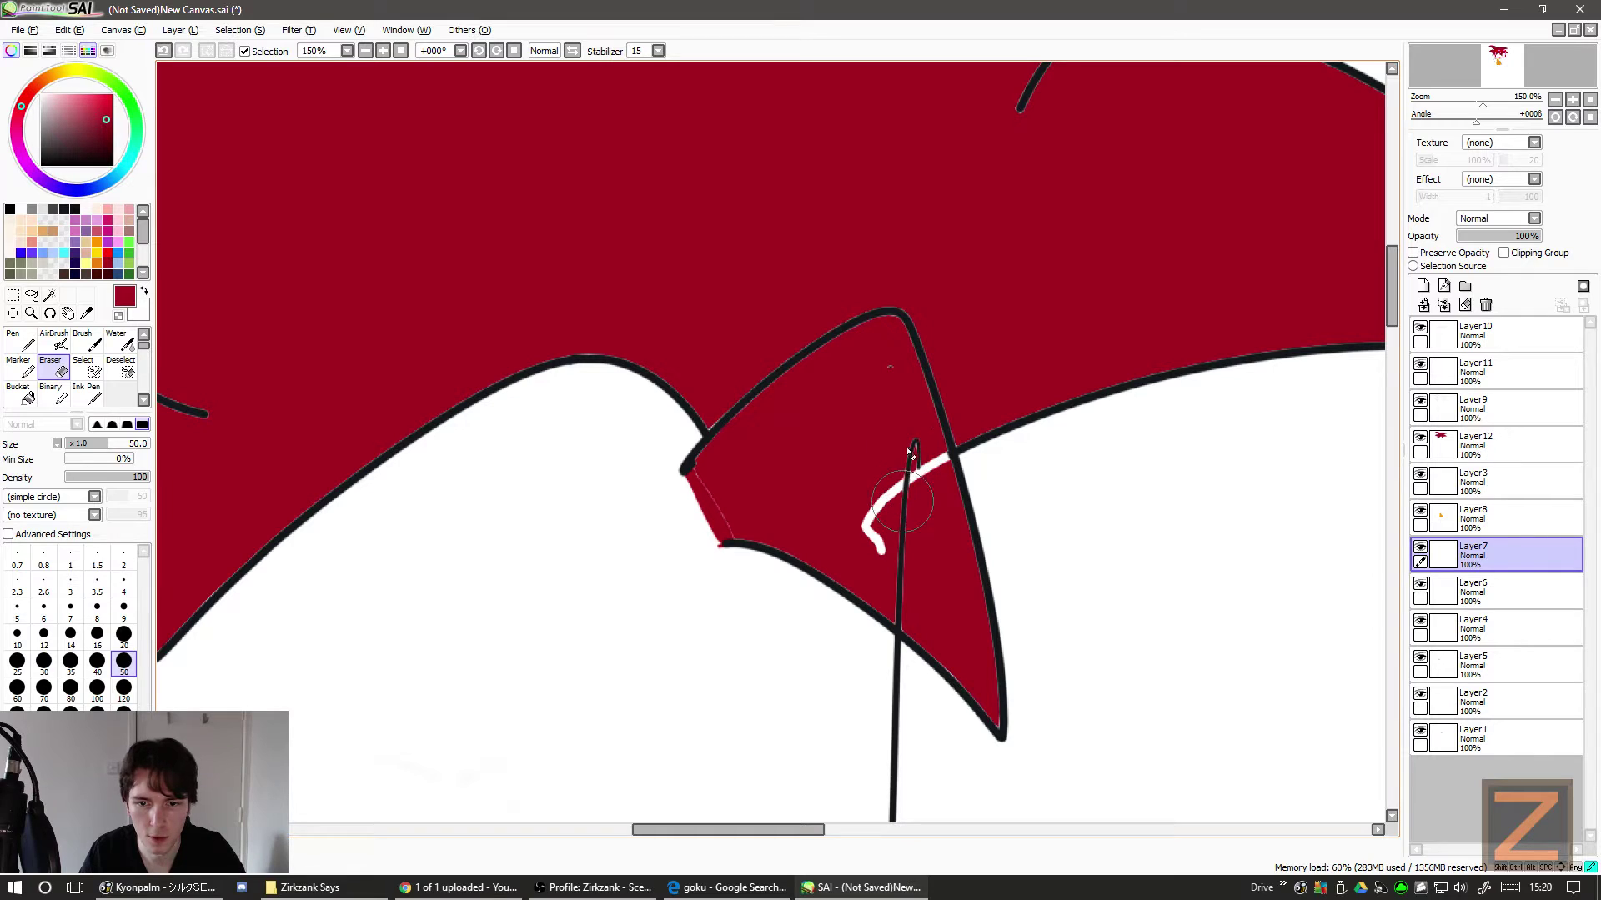
pyautogui.click(1478, 600)
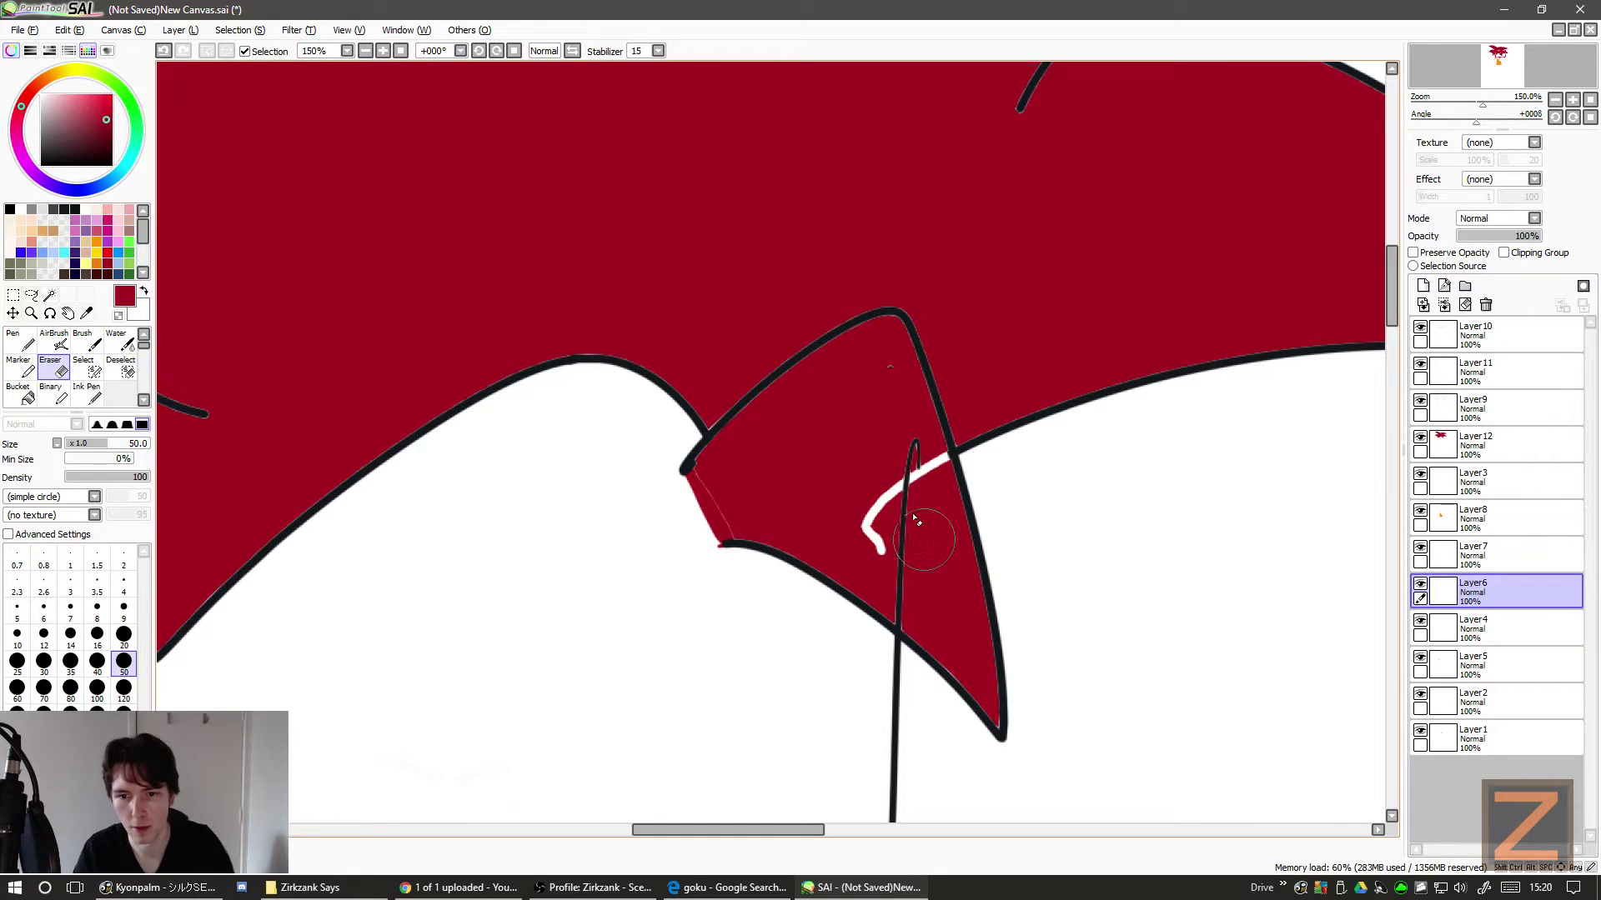
pyautogui.click(1476, 644)
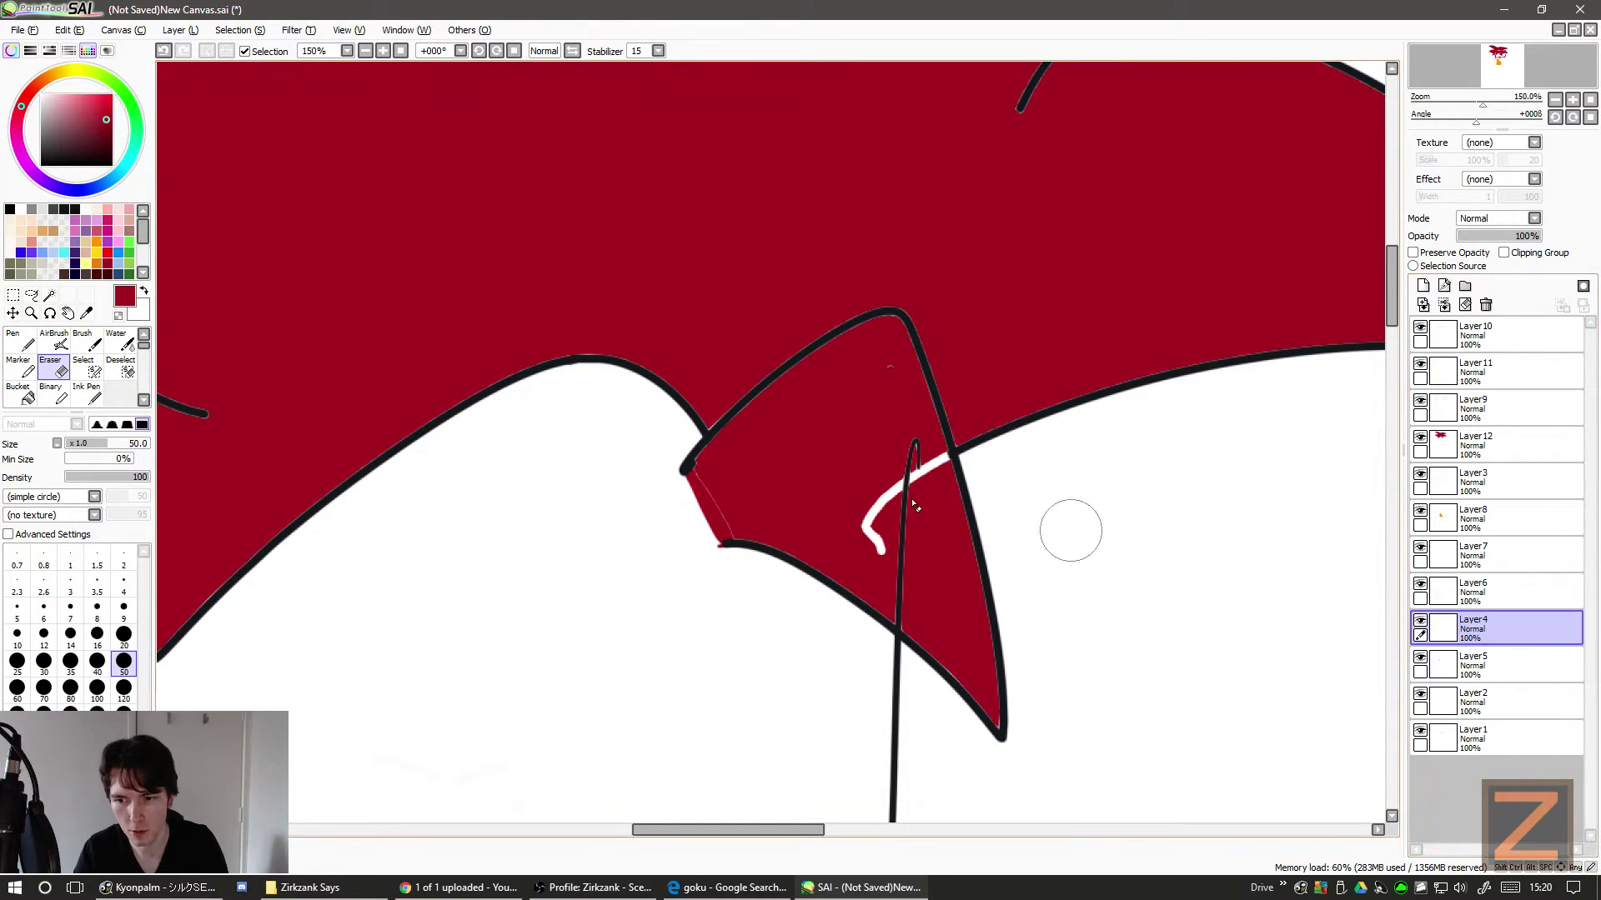
pyautogui.moveTo(915, 441)
pyautogui.mouseDown()
pyautogui.moveTo(912, 588)
pyautogui.moveTo(902, 538)
pyautogui.moveTo(979, 597)
pyautogui.moveTo(890, 559)
pyautogui.moveTo(906, 580)
pyautogui.moveTo(886, 556)
pyautogui.moveTo(916, 606)
pyautogui.mouseUp()
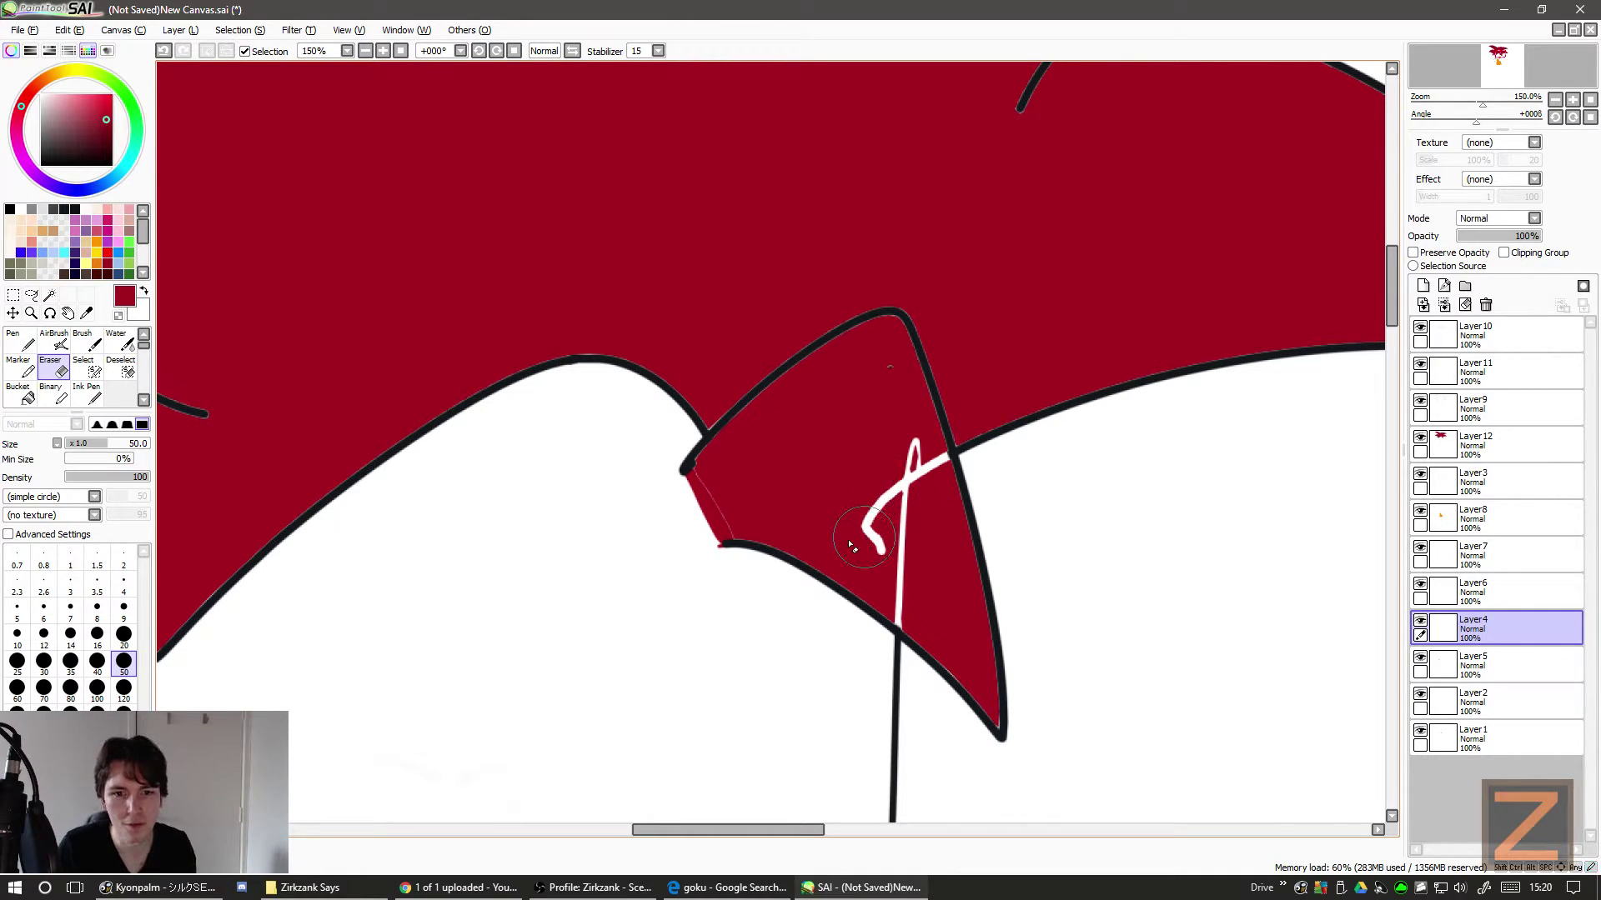
# - On Layer12, paint over the white gaps inside the left lock in dark red with the Ink Pen, raising its size to 16
pyautogui.hscroll(-5, 796, 555)
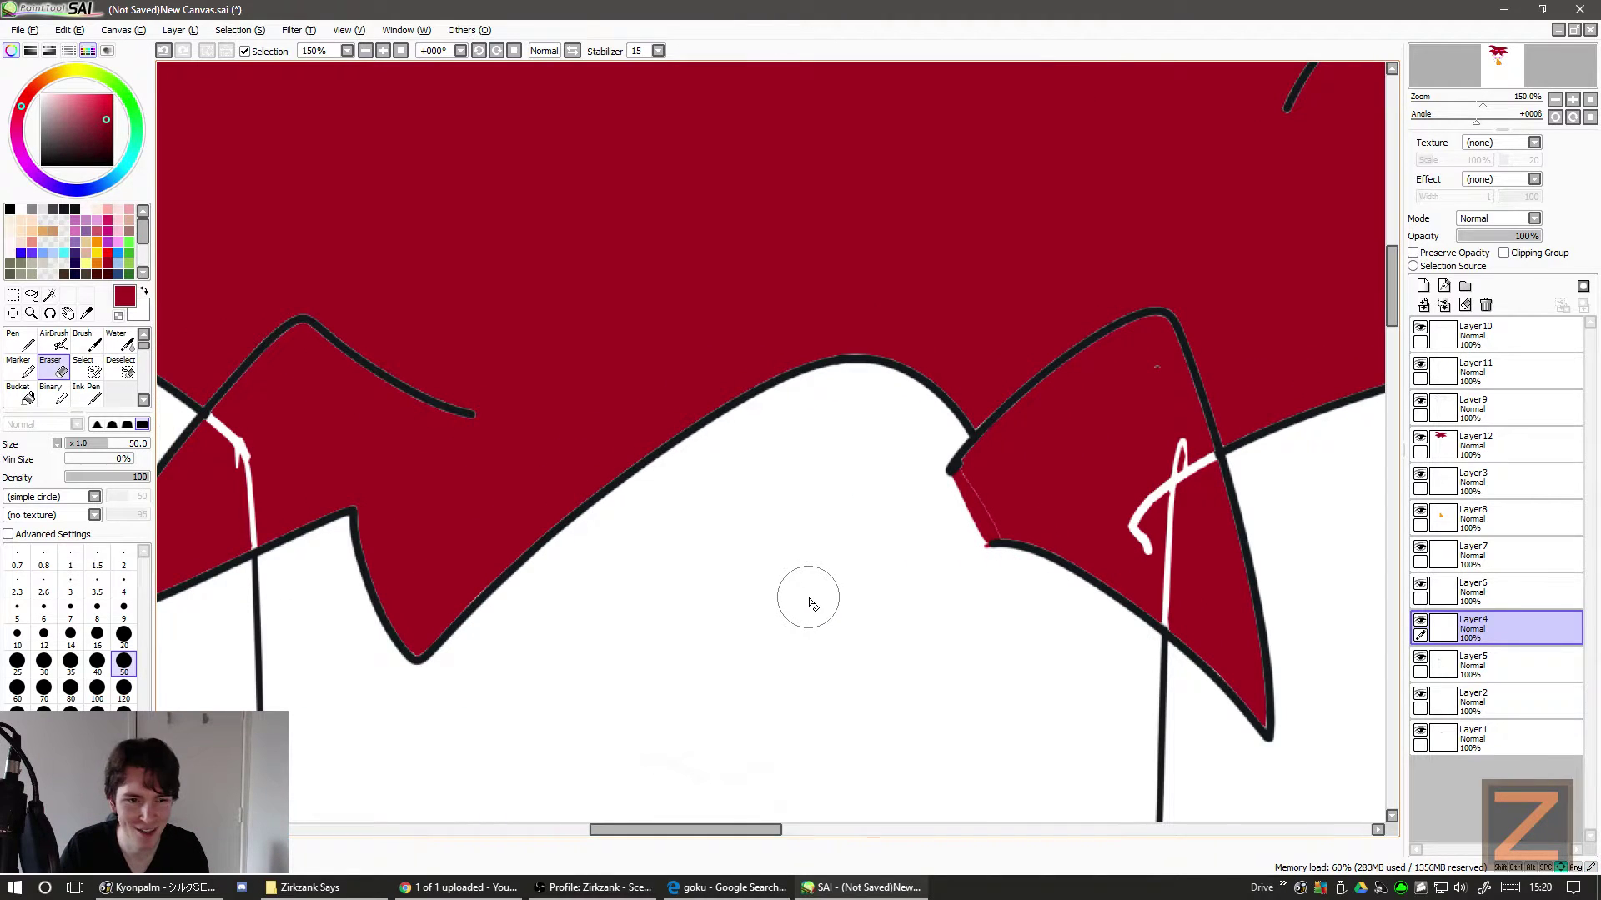
pyautogui.click(1466, 454)
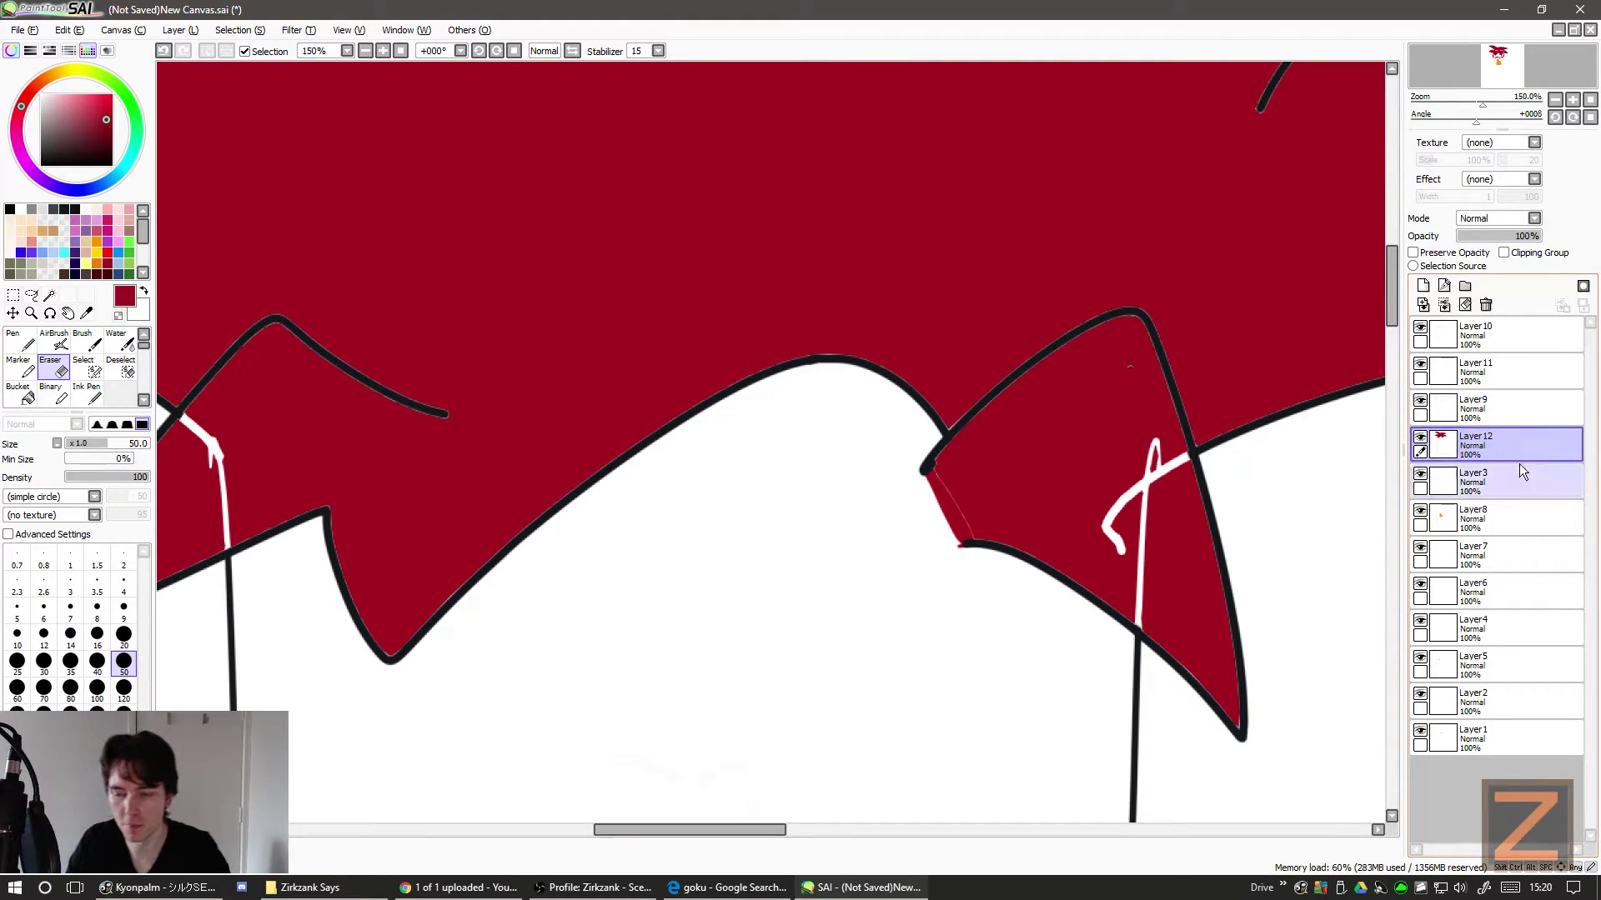
pyautogui.click(84, 396)
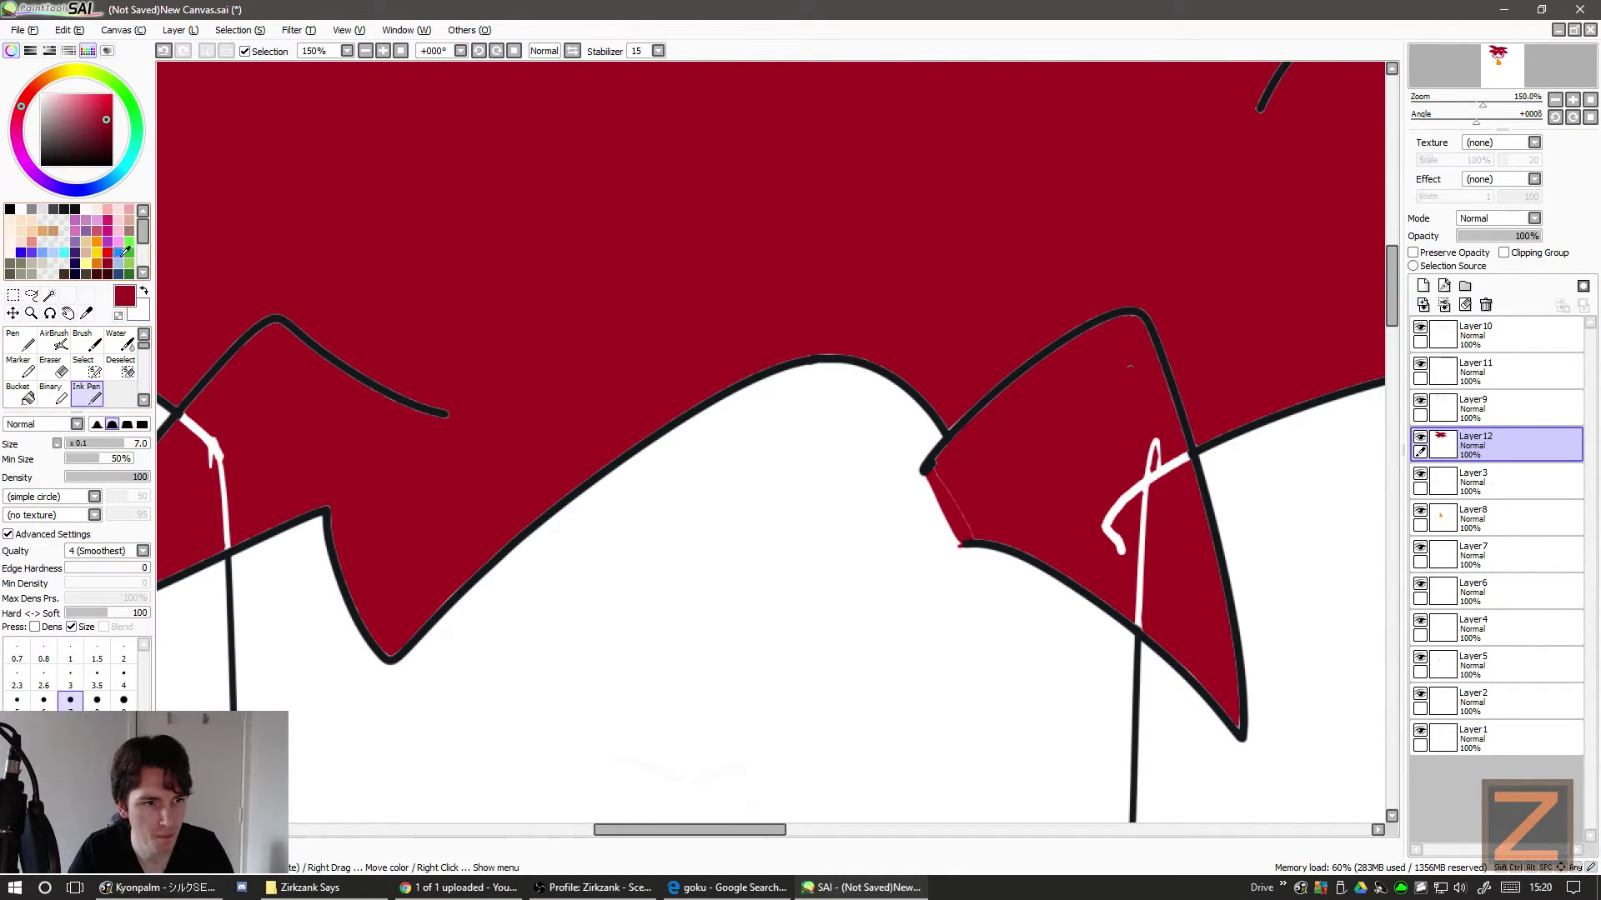
pyautogui.moveTo(281, 467); pyautogui.dragTo(522, 463)
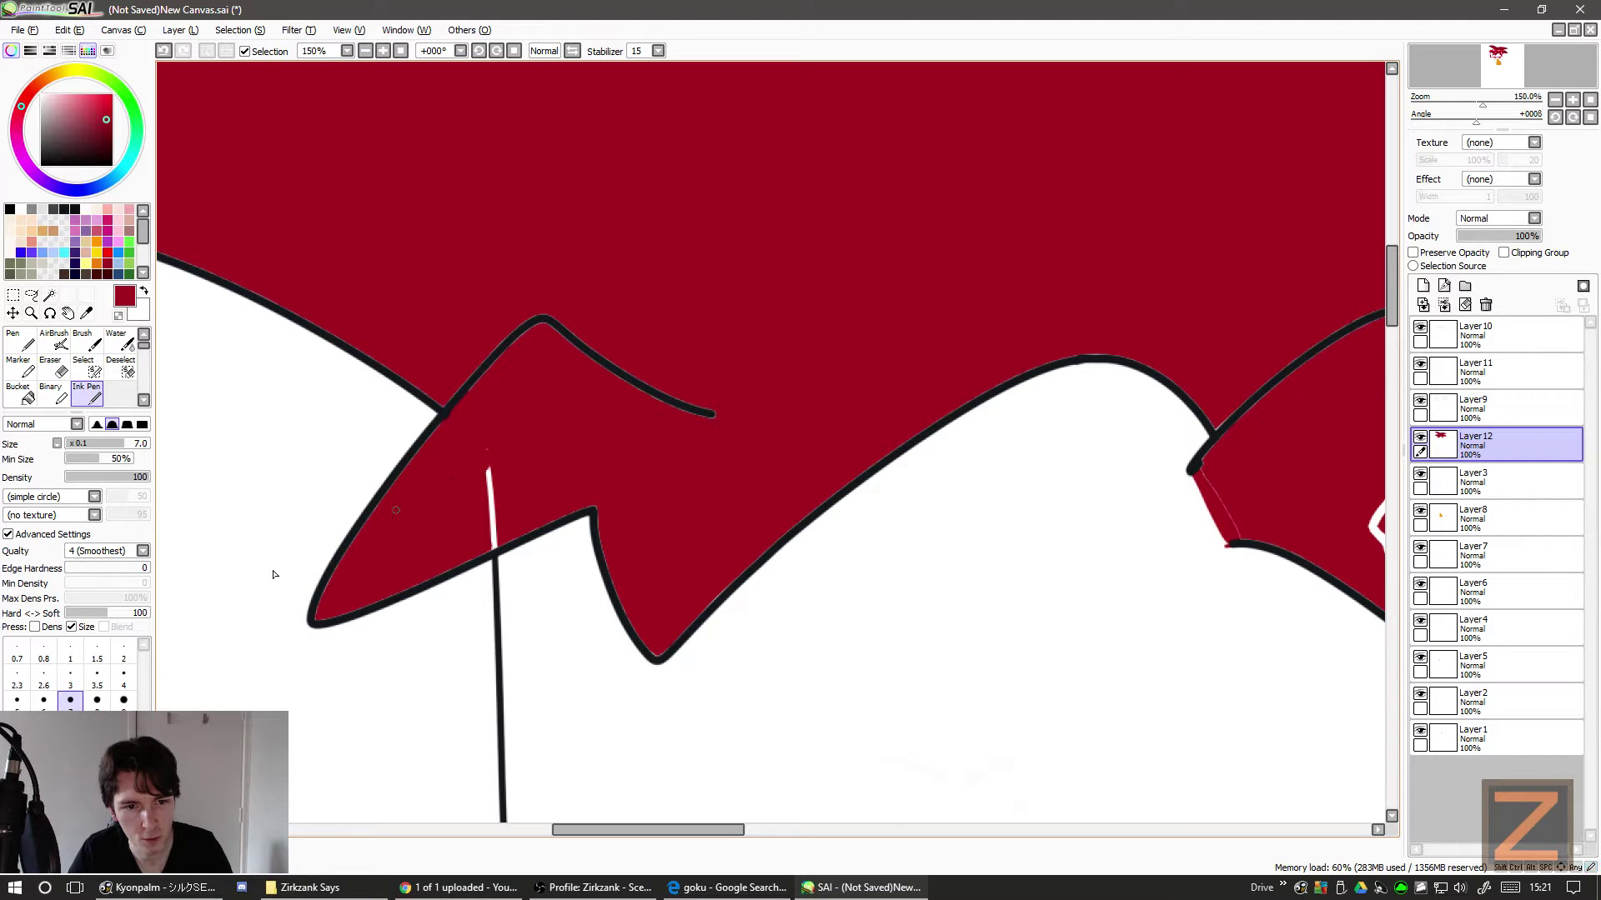
pyautogui.click(146, 443)
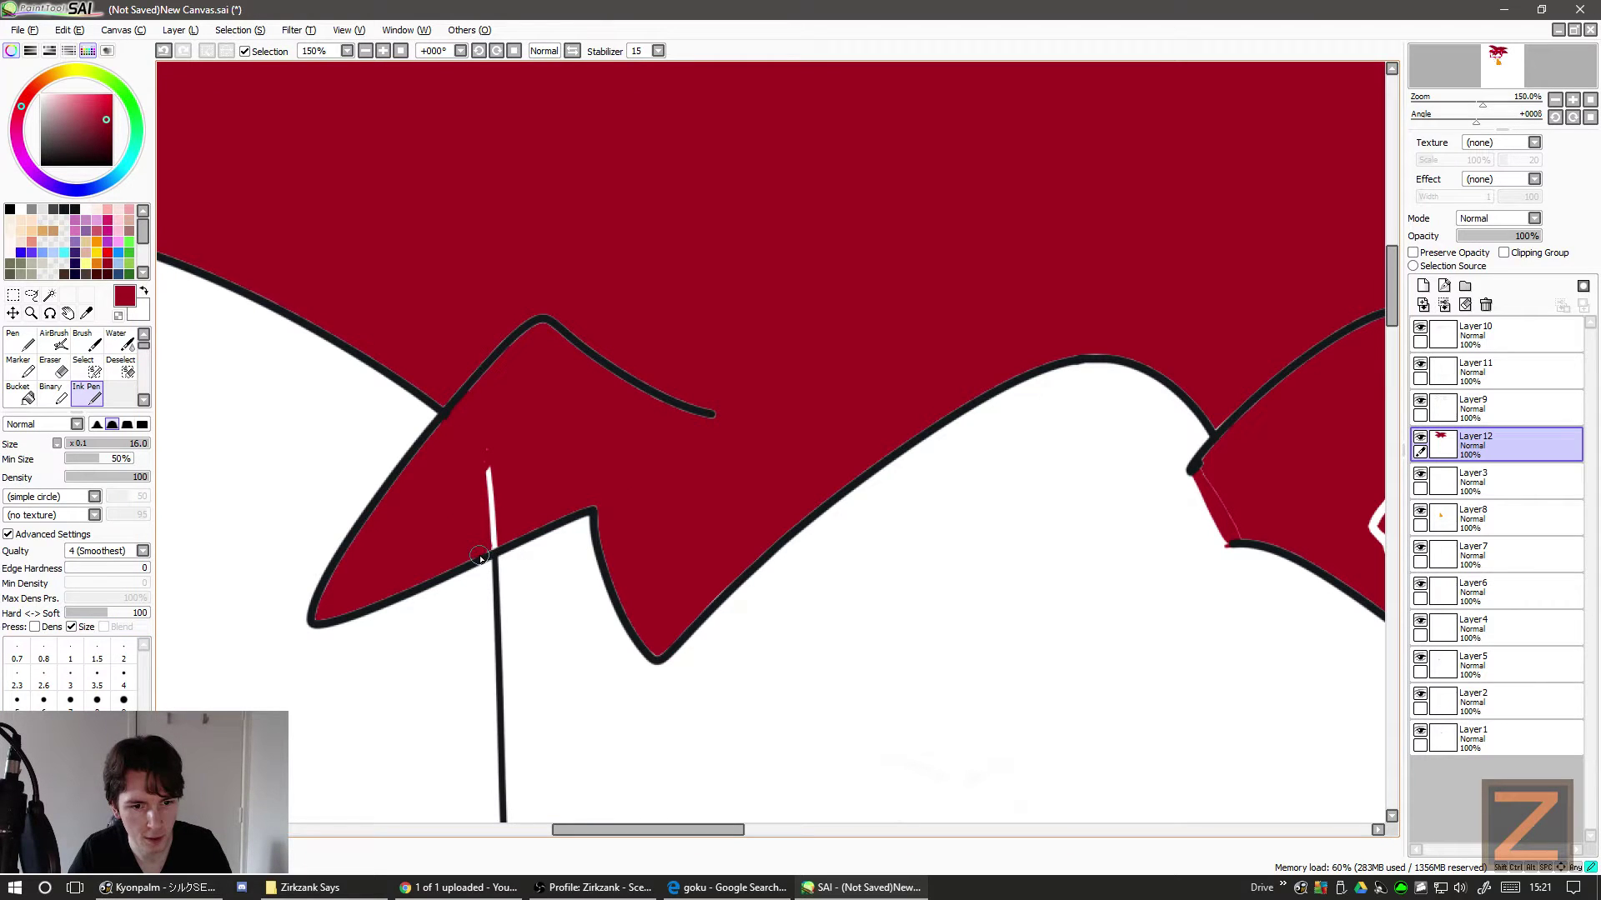
pyautogui.moveTo(492, 559); pyautogui.dragTo(488, 448)
# - Paint the white gaps inside the right lock dark red, up to where the face line meets its lower edge
pyautogui.hscroll(5, 484, 469)
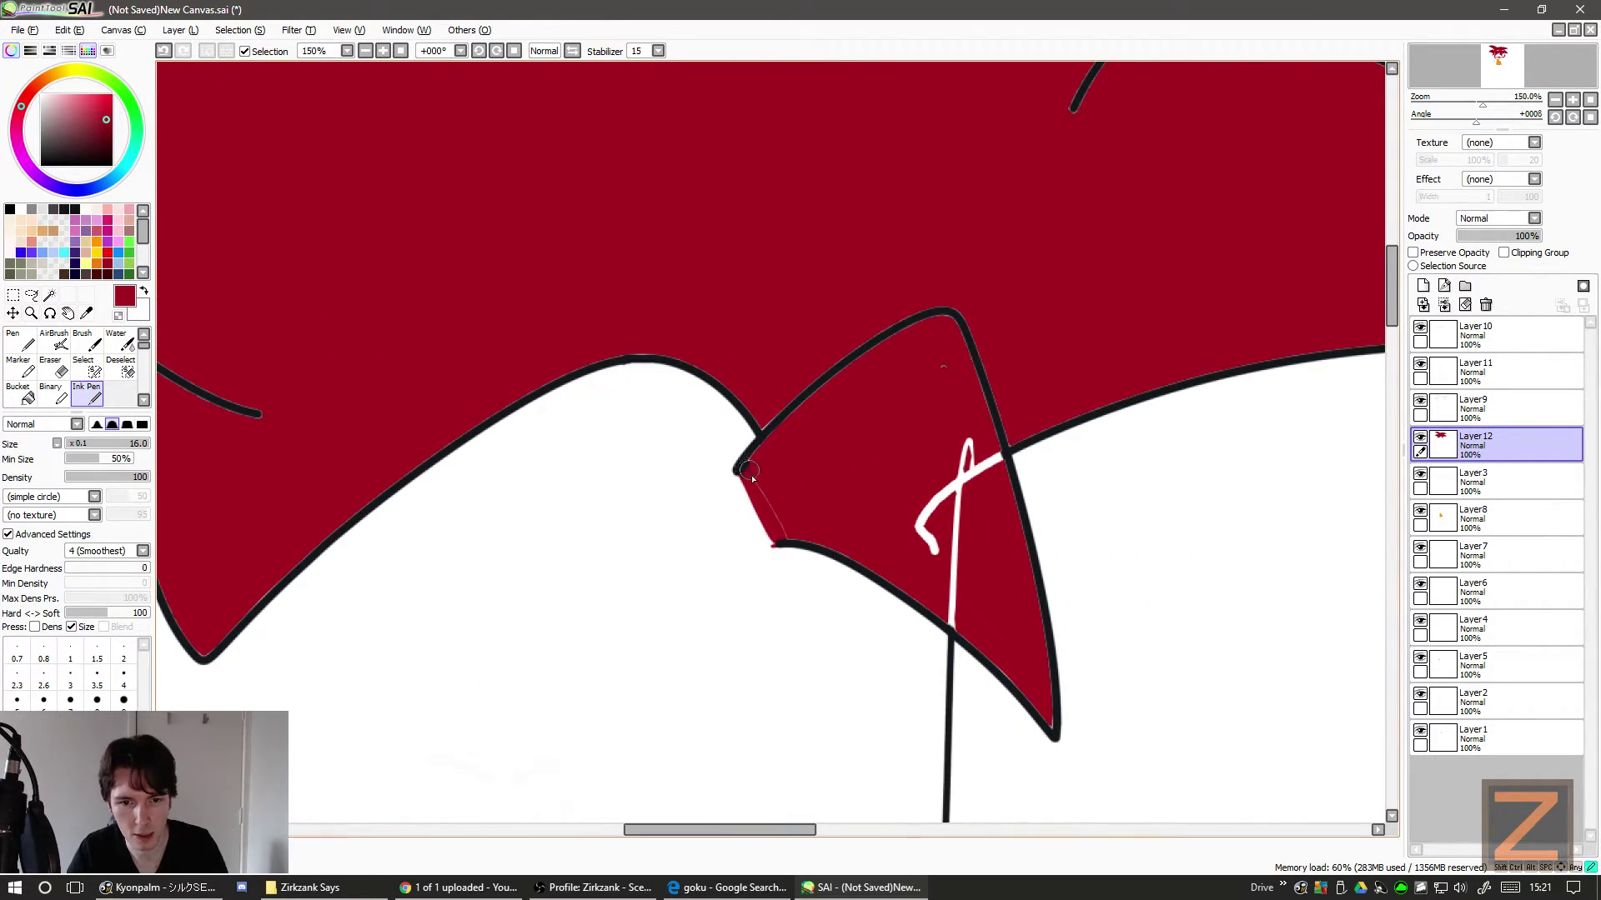
pyautogui.moveTo(932, 551); pyautogui.dragTo(921, 524)
pyautogui.moveTo(941, 451)
pyautogui.mouseDown()
pyautogui.moveTo(961, 486)
pyautogui.moveTo(990, 486)
pyautogui.moveTo(997, 462)
pyautogui.moveTo(962, 443)
pyautogui.moveTo(926, 512)
pyautogui.moveTo(966, 542)
pyautogui.moveTo(959, 576)
pyautogui.moveTo(930, 576)
pyautogui.moveTo(985, 579)
pyautogui.moveTo(1016, 547)
pyautogui.moveTo(898, 470)
pyautogui.moveTo(956, 552)
pyautogui.moveTo(950, 481)
pyautogui.mouseUp()
pyautogui.scroll(-1, 985, 579)
pyautogui.scroll(-2, 986, 579)
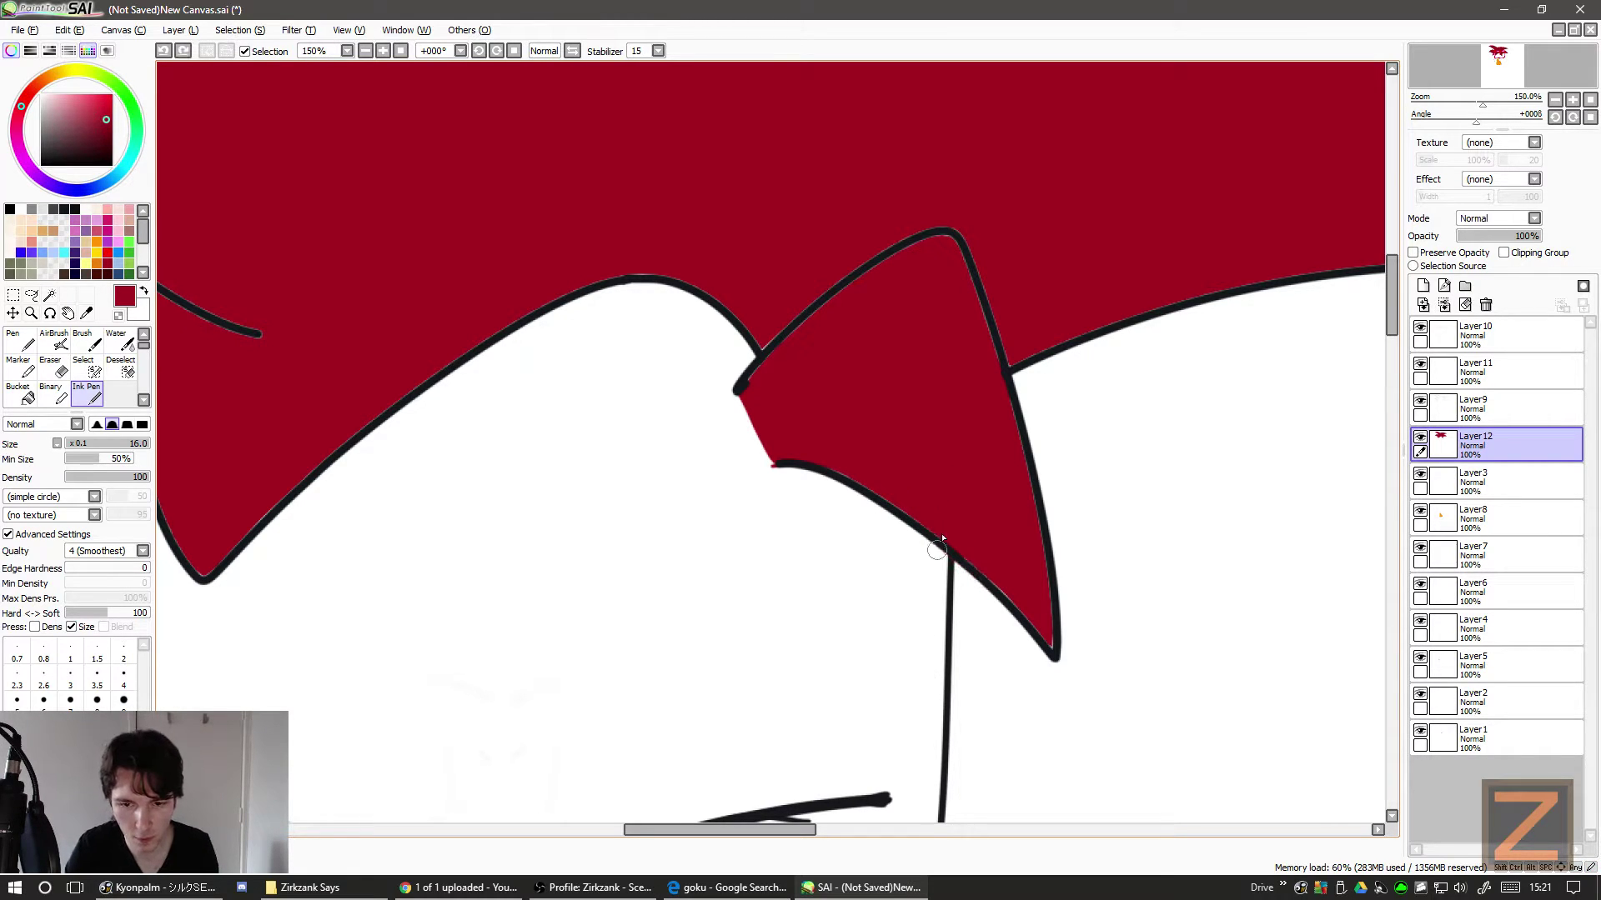
pyautogui.moveTo(936, 524); pyautogui.dragTo(948, 433)
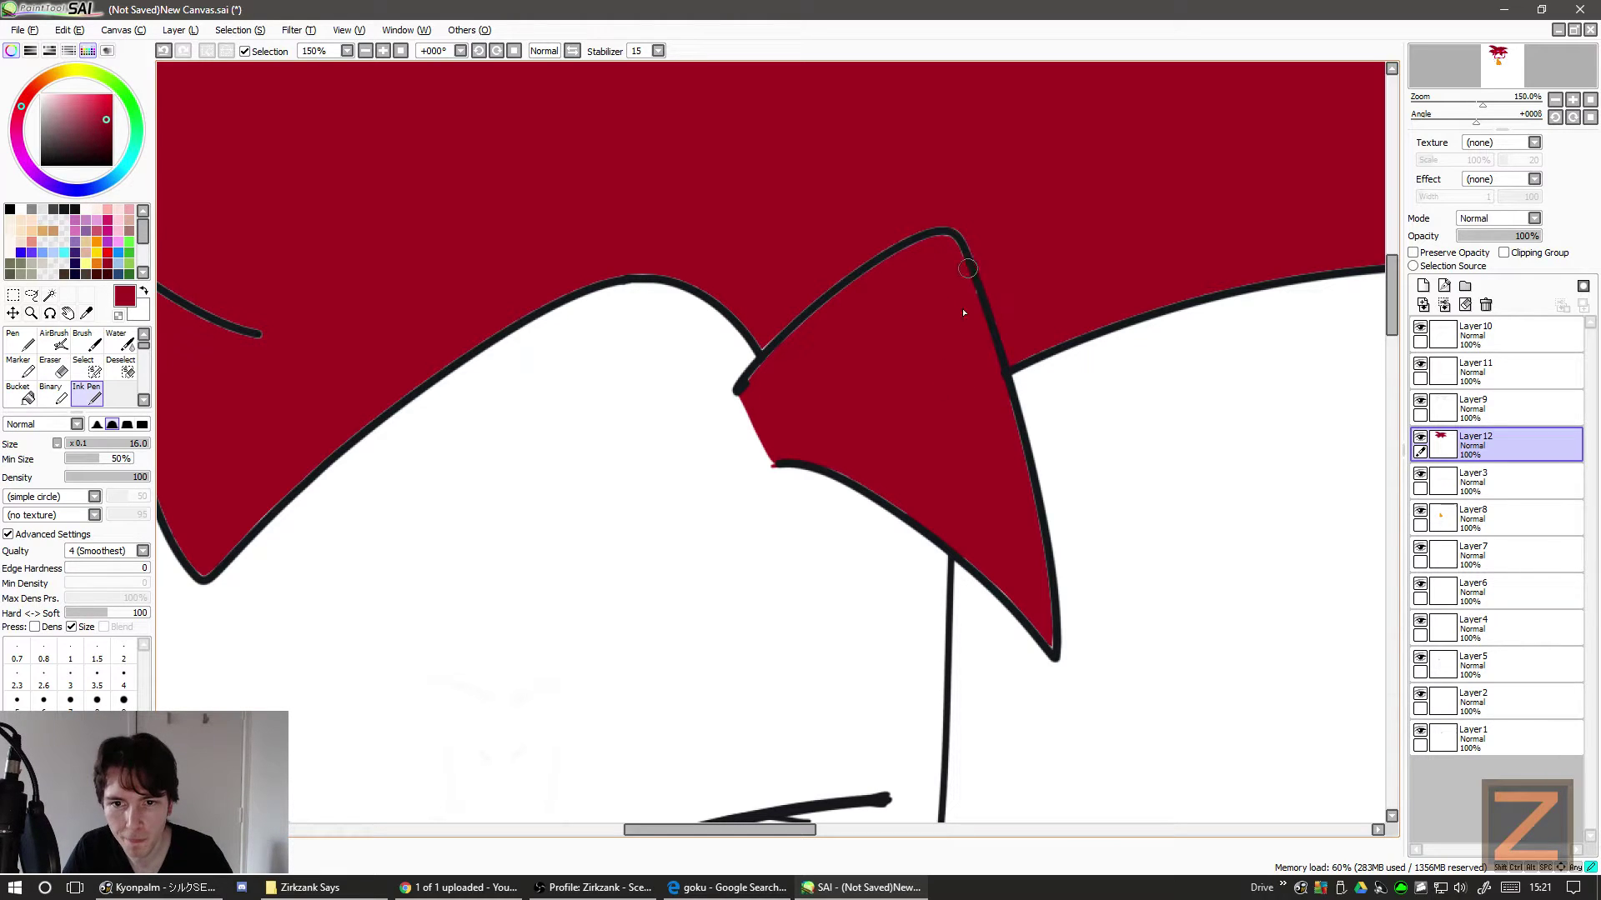
# - Cover the thin white edges along the right lock's outline with dark red, undoing a stroke and repainting its lower edge
pyautogui.moveTo(959, 250)
pyautogui.mouseDown()
pyautogui.moveTo(938, 223)
pyautogui.moveTo(793, 326)
pyautogui.mouseUp()
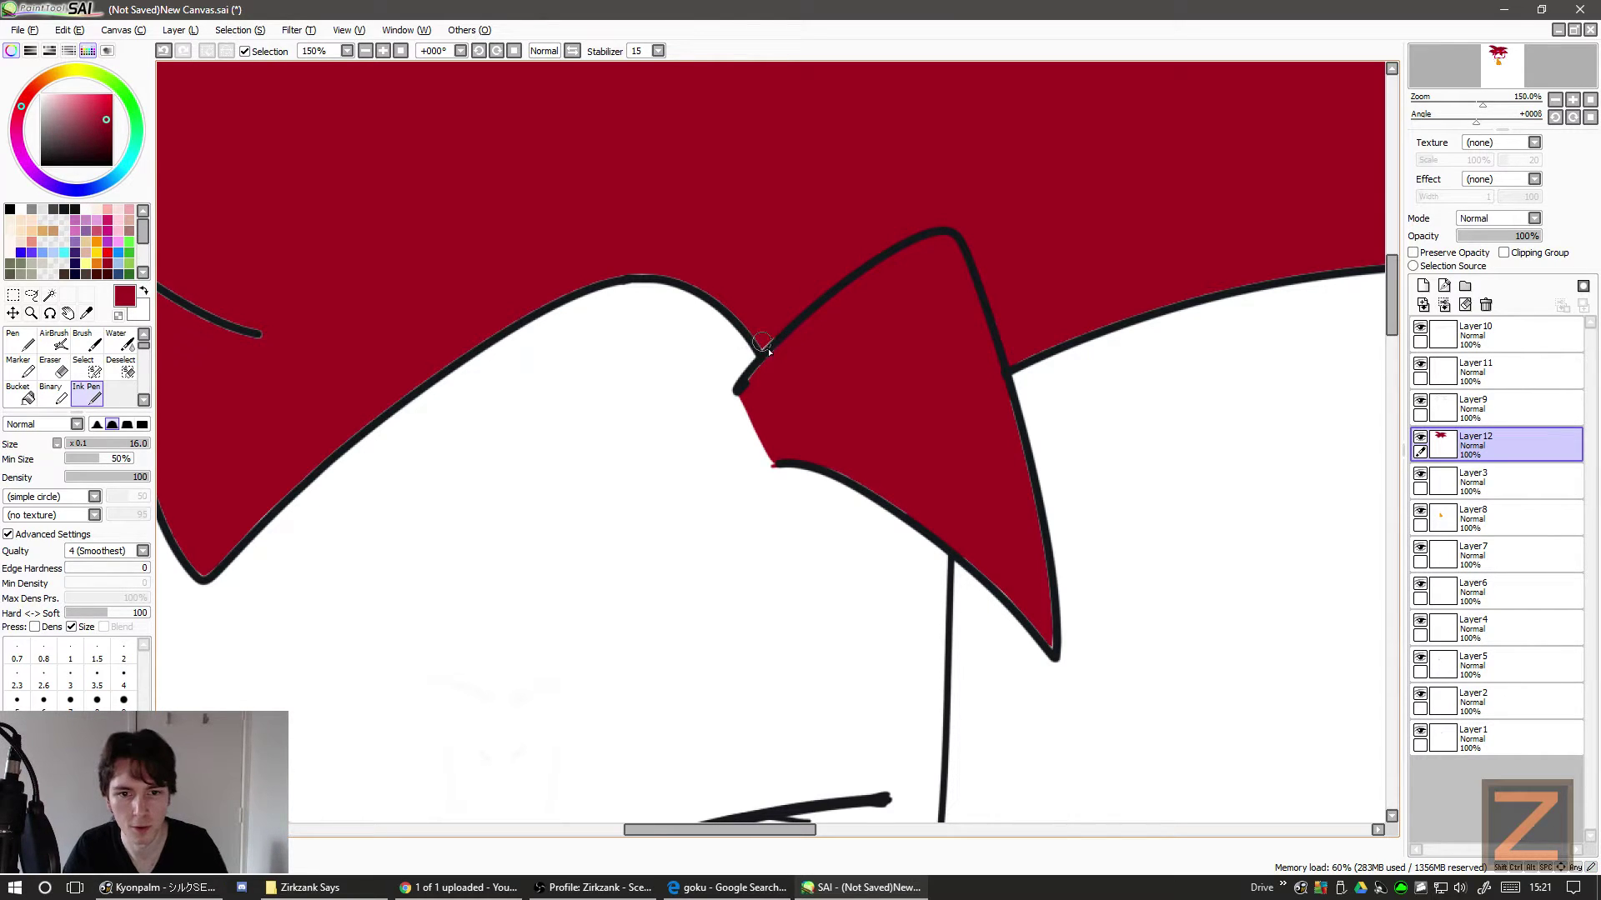
pyautogui.moveTo(766, 343); pyautogui.dragTo(748, 387)
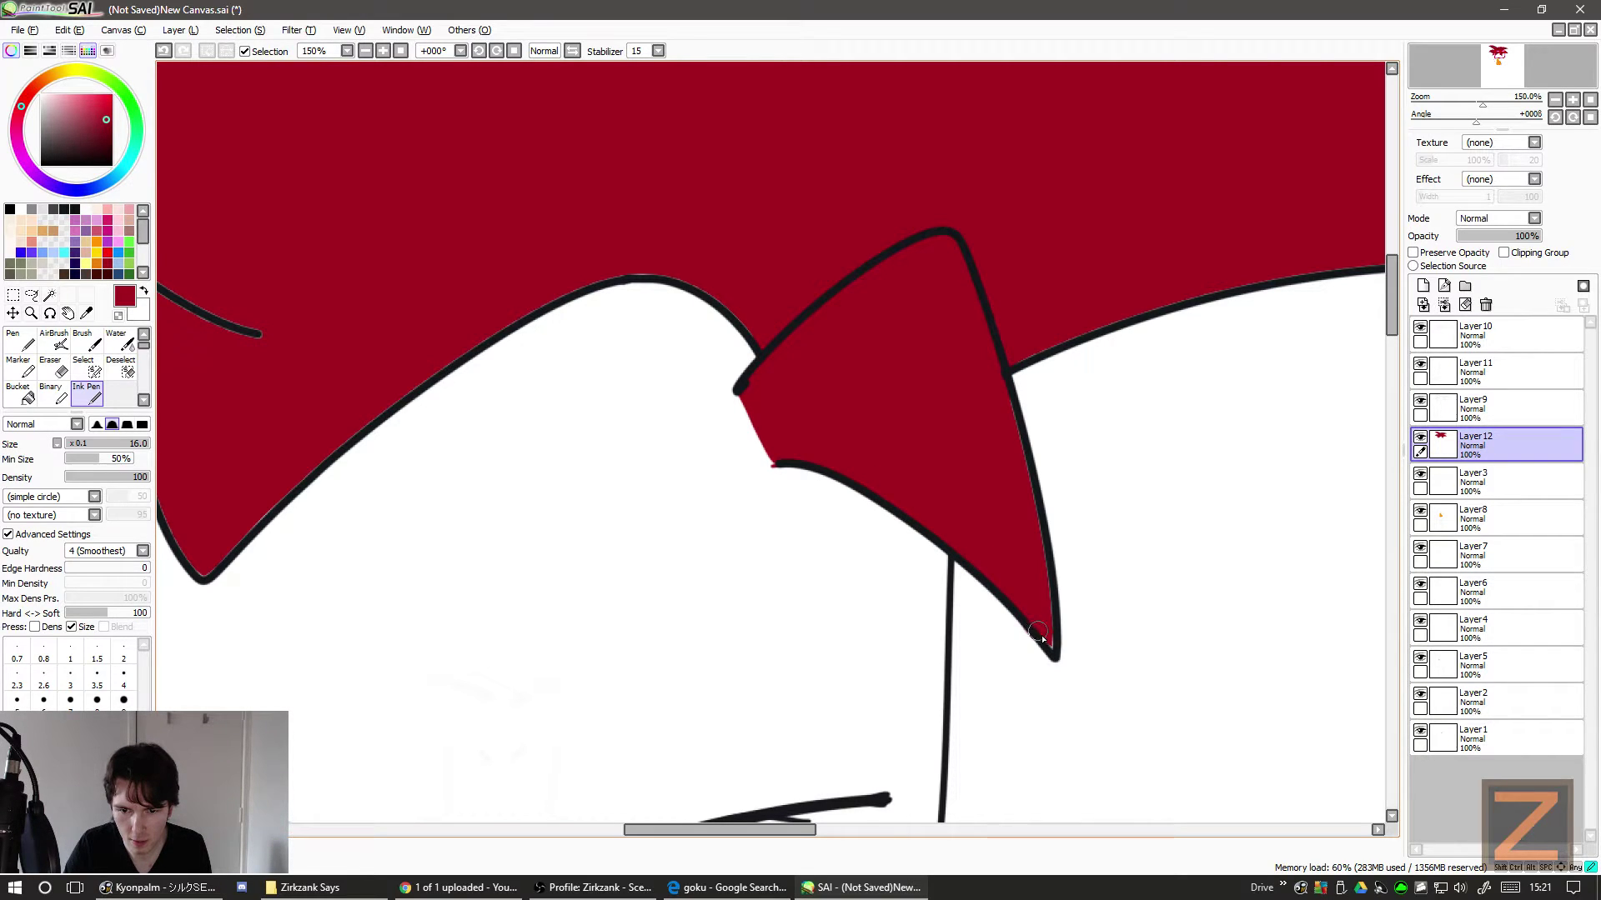
pyautogui.hotkey('ctrl', 'z')
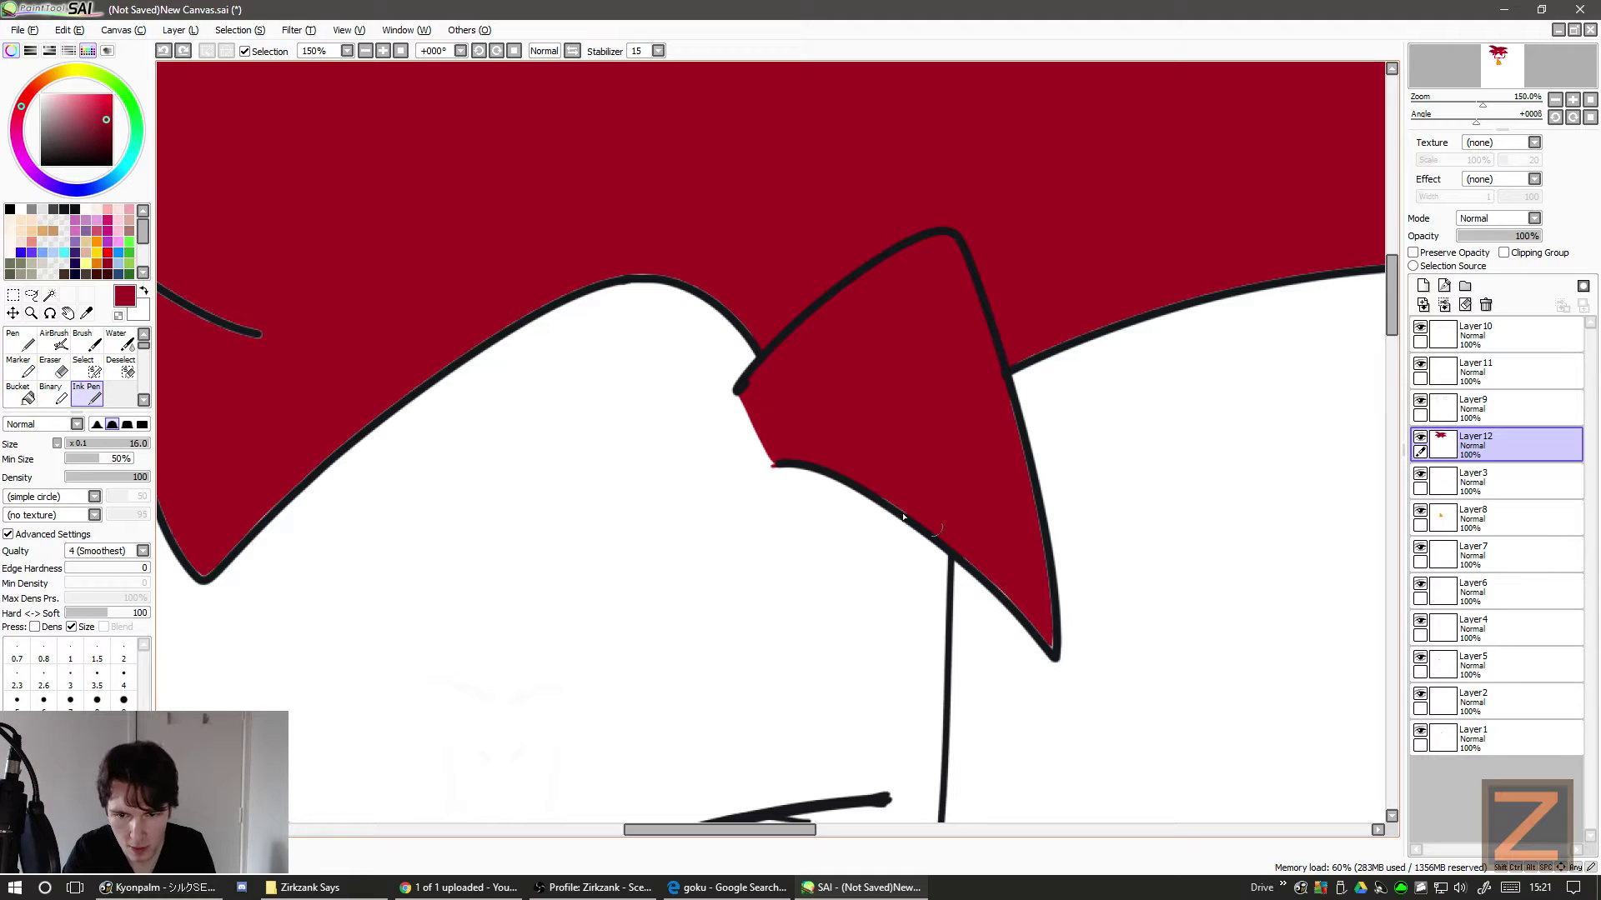
pyautogui.moveTo(870, 485); pyautogui.dragTo(997, 547)
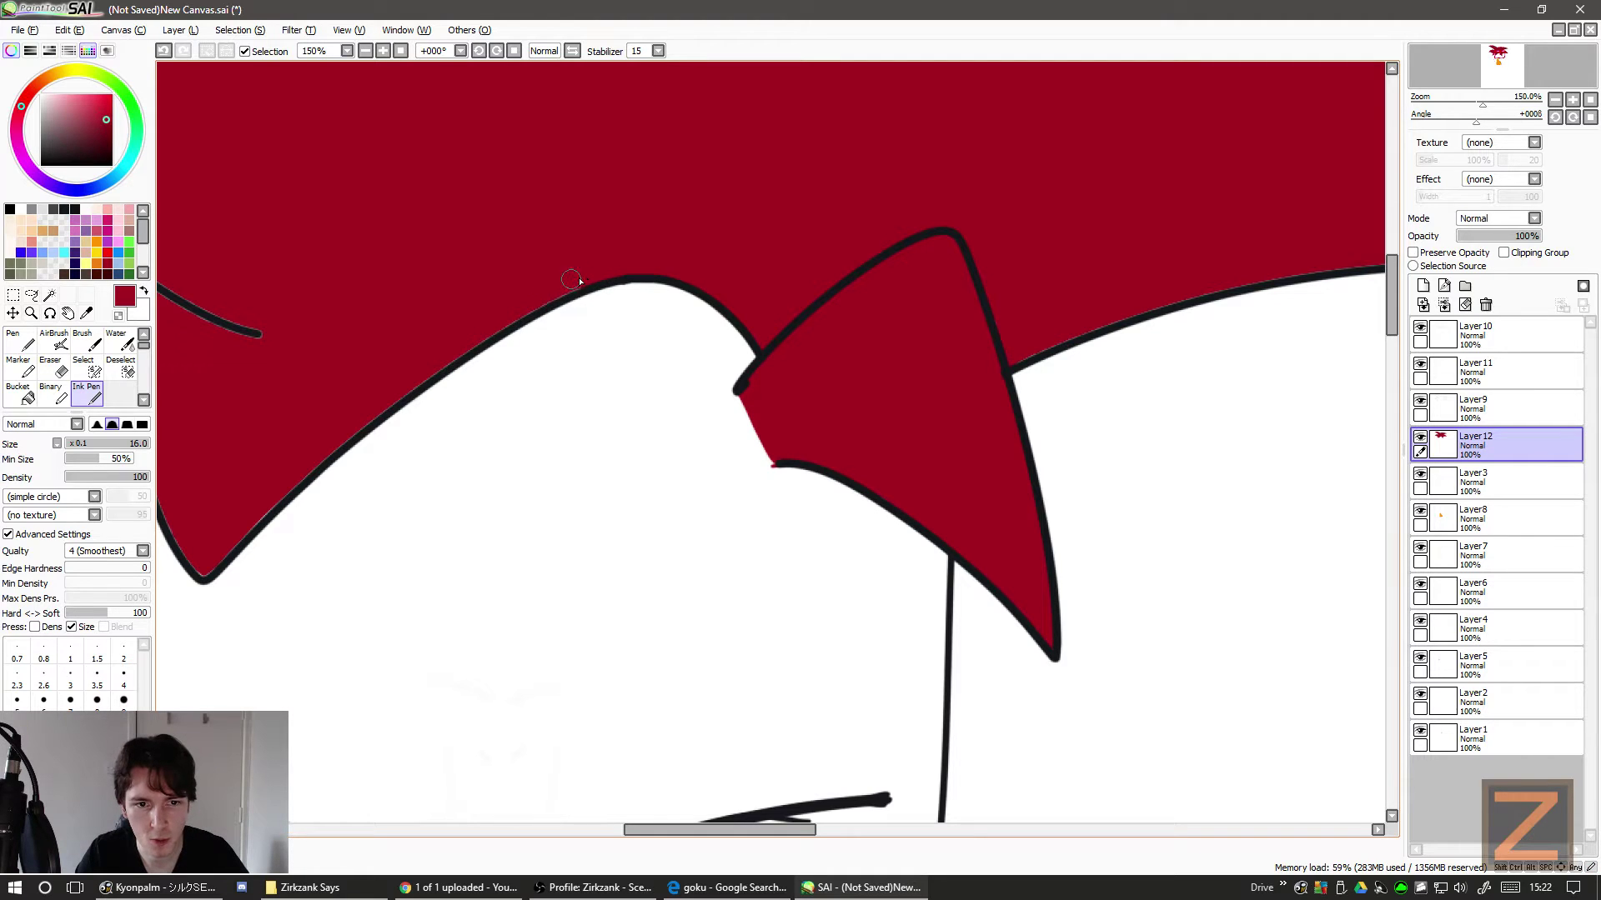
# - Cover the thin white edges along the middle fringe outline and the left lock's upper line with dark red
pyautogui.moveTo(571, 279)
pyautogui.mouseDown()
pyautogui.moveTo(451, 355)
pyautogui.moveTo(529, 337)
pyautogui.moveTo(507, 319)
pyautogui.moveTo(429, 382)
pyautogui.mouseUp()
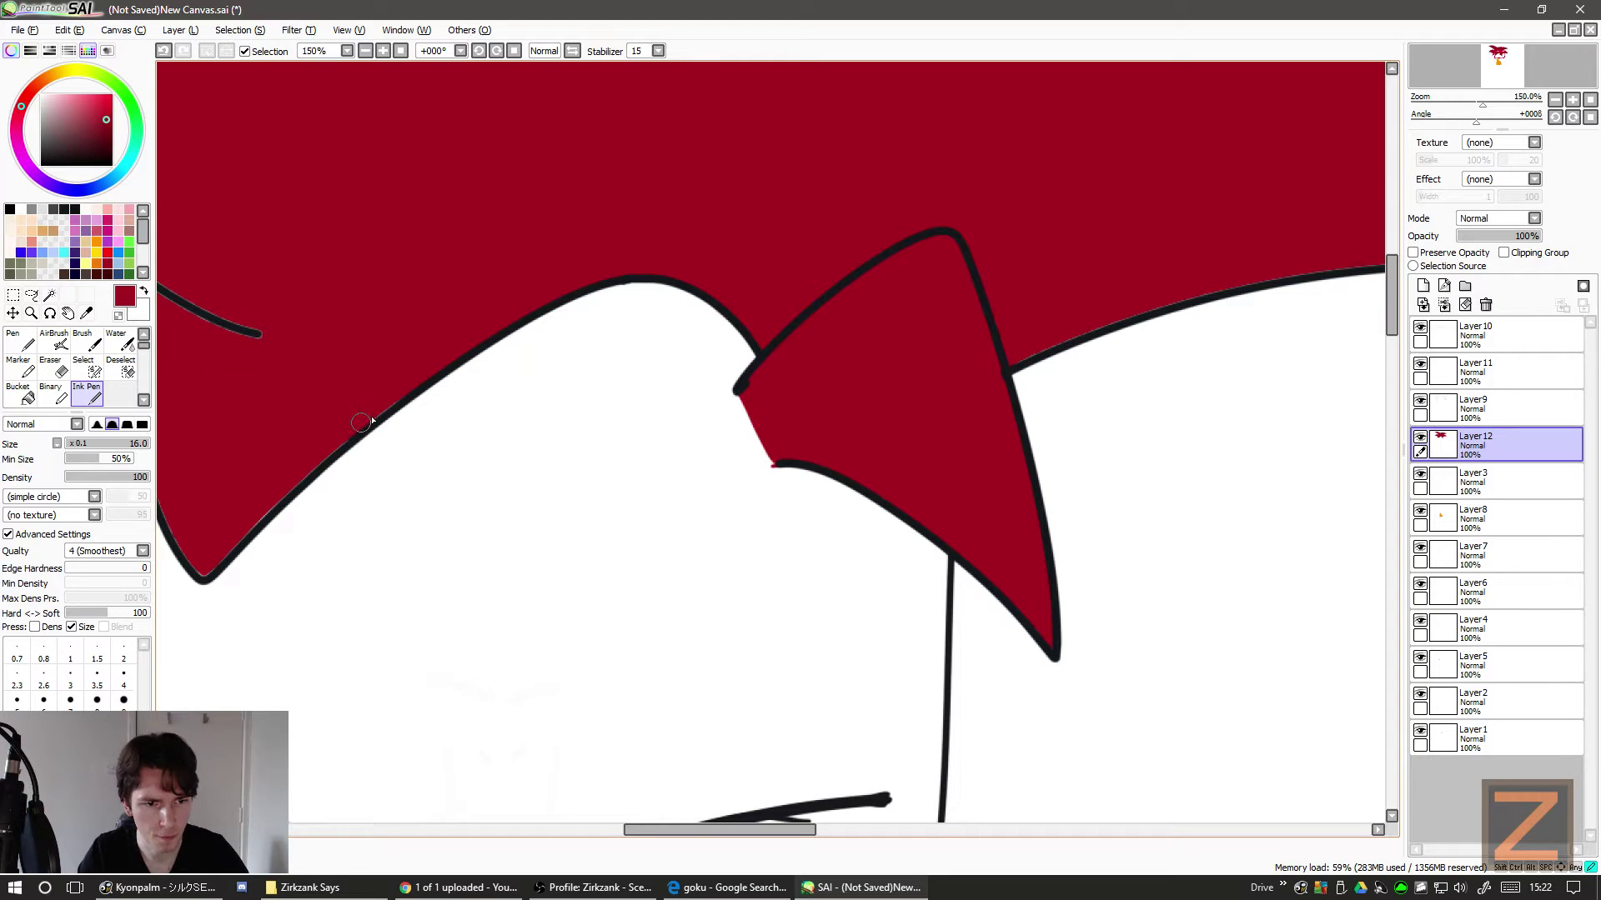
pyautogui.hscroll(-5, 286, 464)
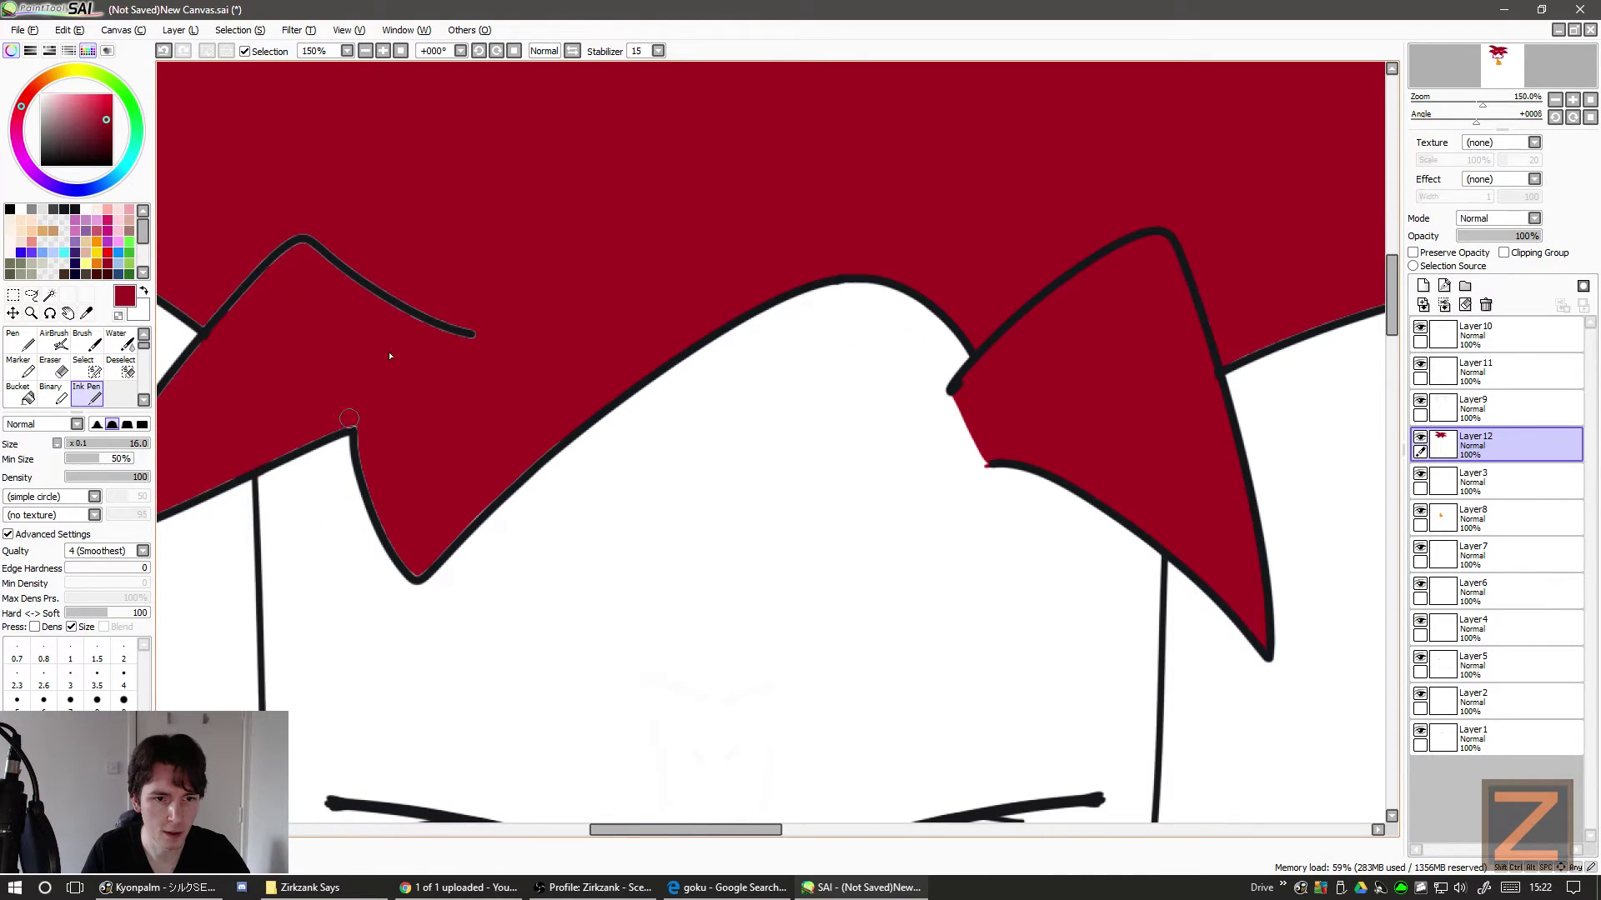
pyautogui.moveTo(415, 317)
pyautogui.mouseDown()
pyautogui.moveTo(299, 235)
pyautogui.moveTo(243, 290)
pyautogui.mouseUp()
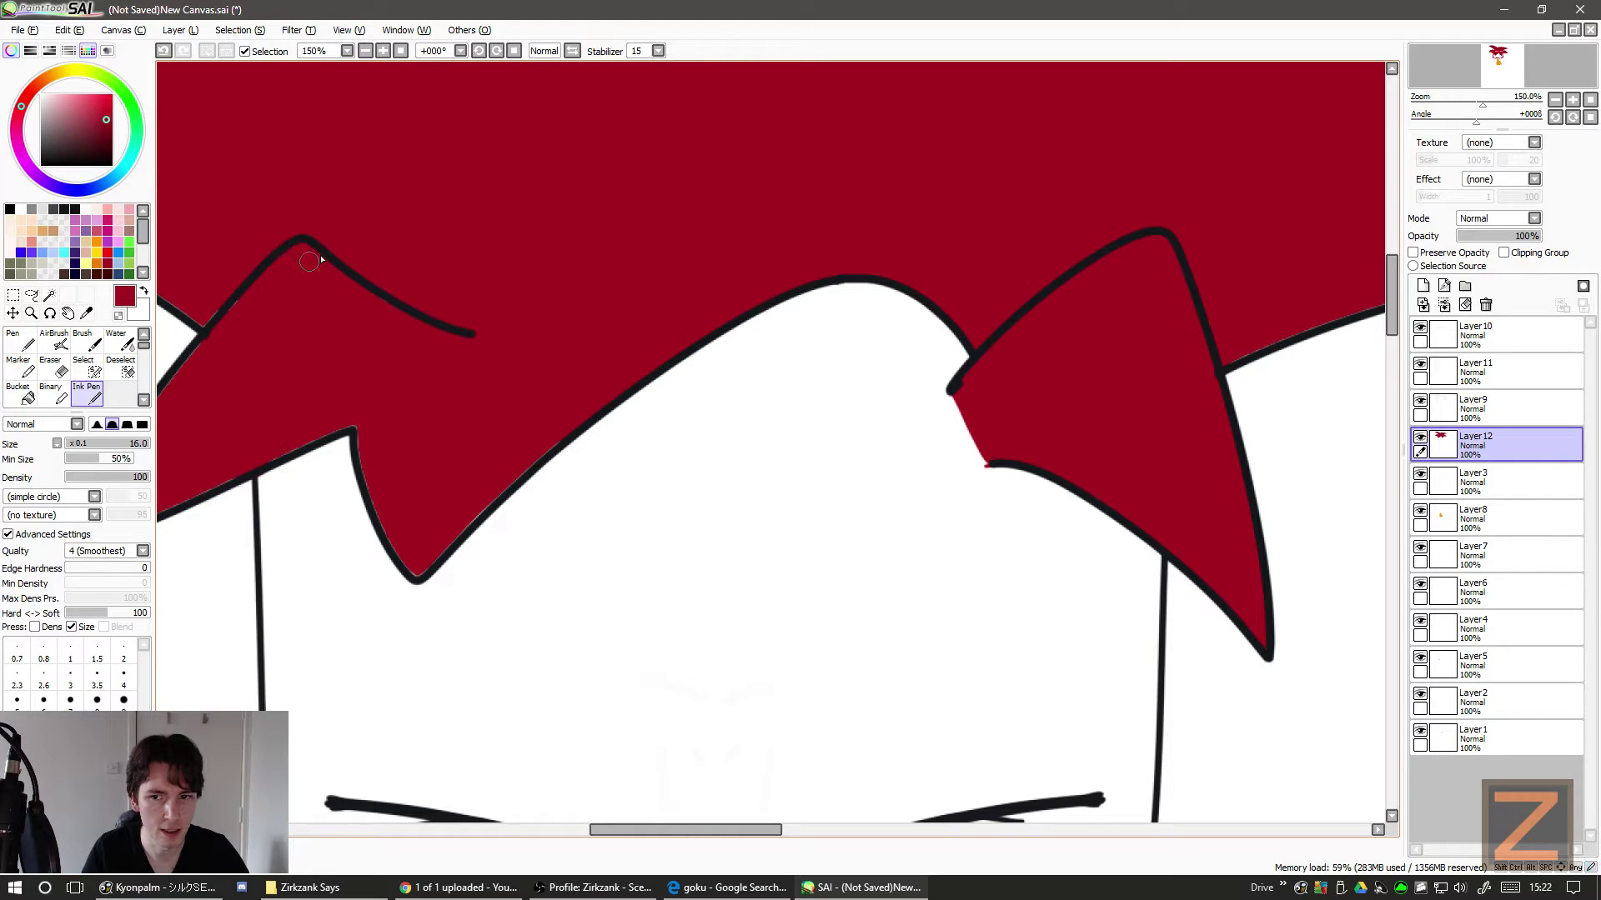
# - Examine the filled hair together with the whole face at a reduced zoom
pyautogui.scroll(-4, 331, 271)
pyautogui.scroll(-1, 331, 279)
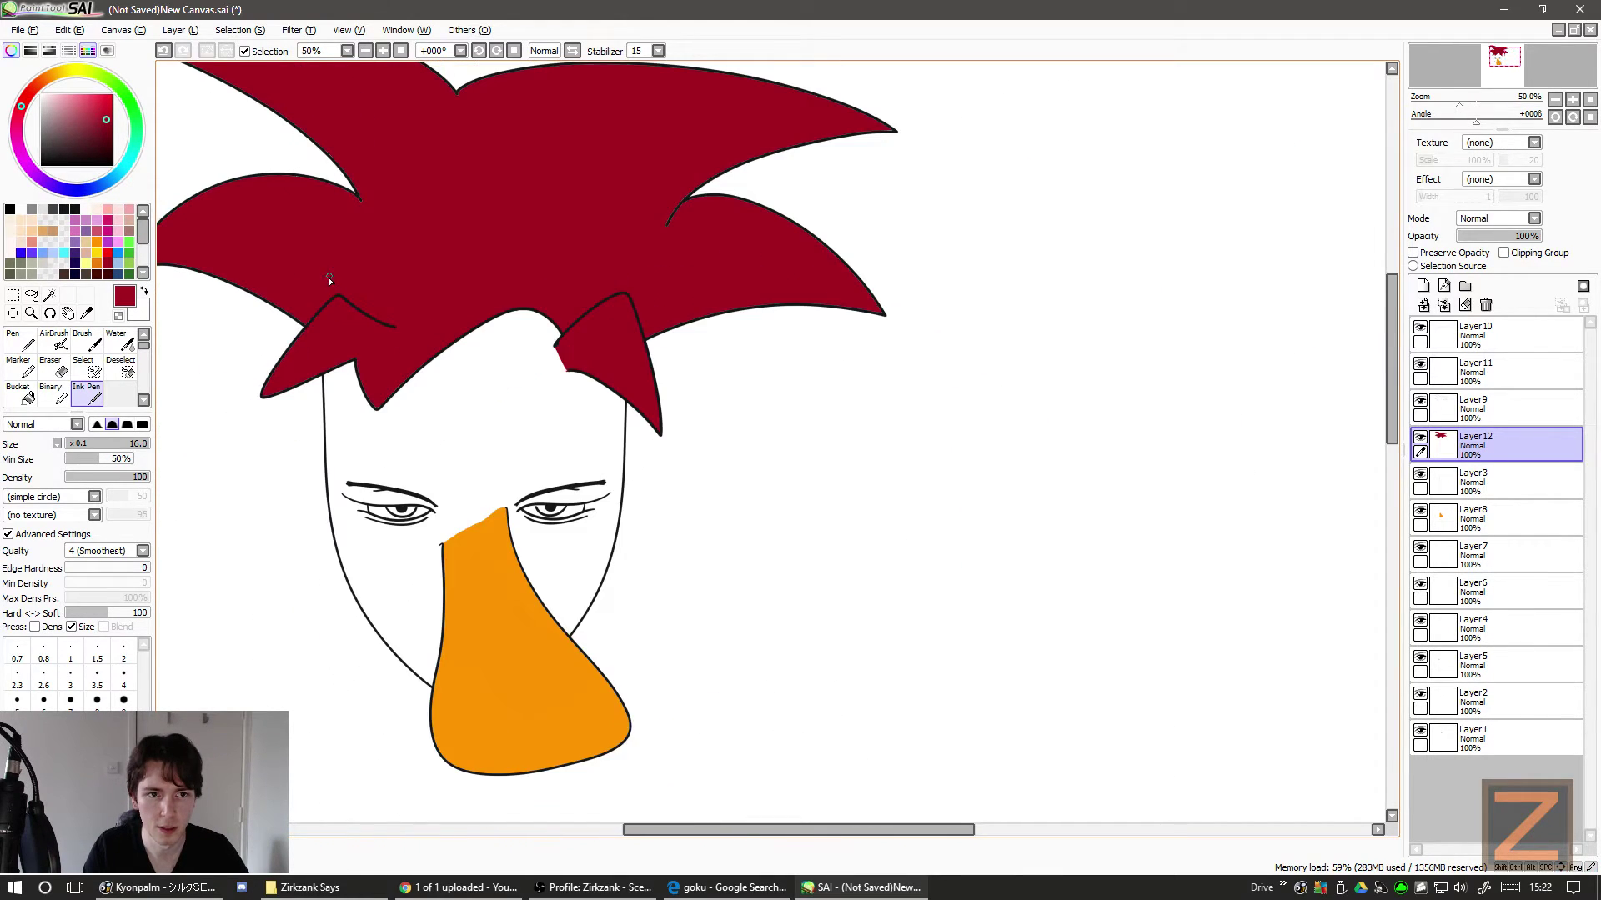
pyautogui.hscroll(-6, 334, 281)
pyautogui.scroll(-1, 333, 283)
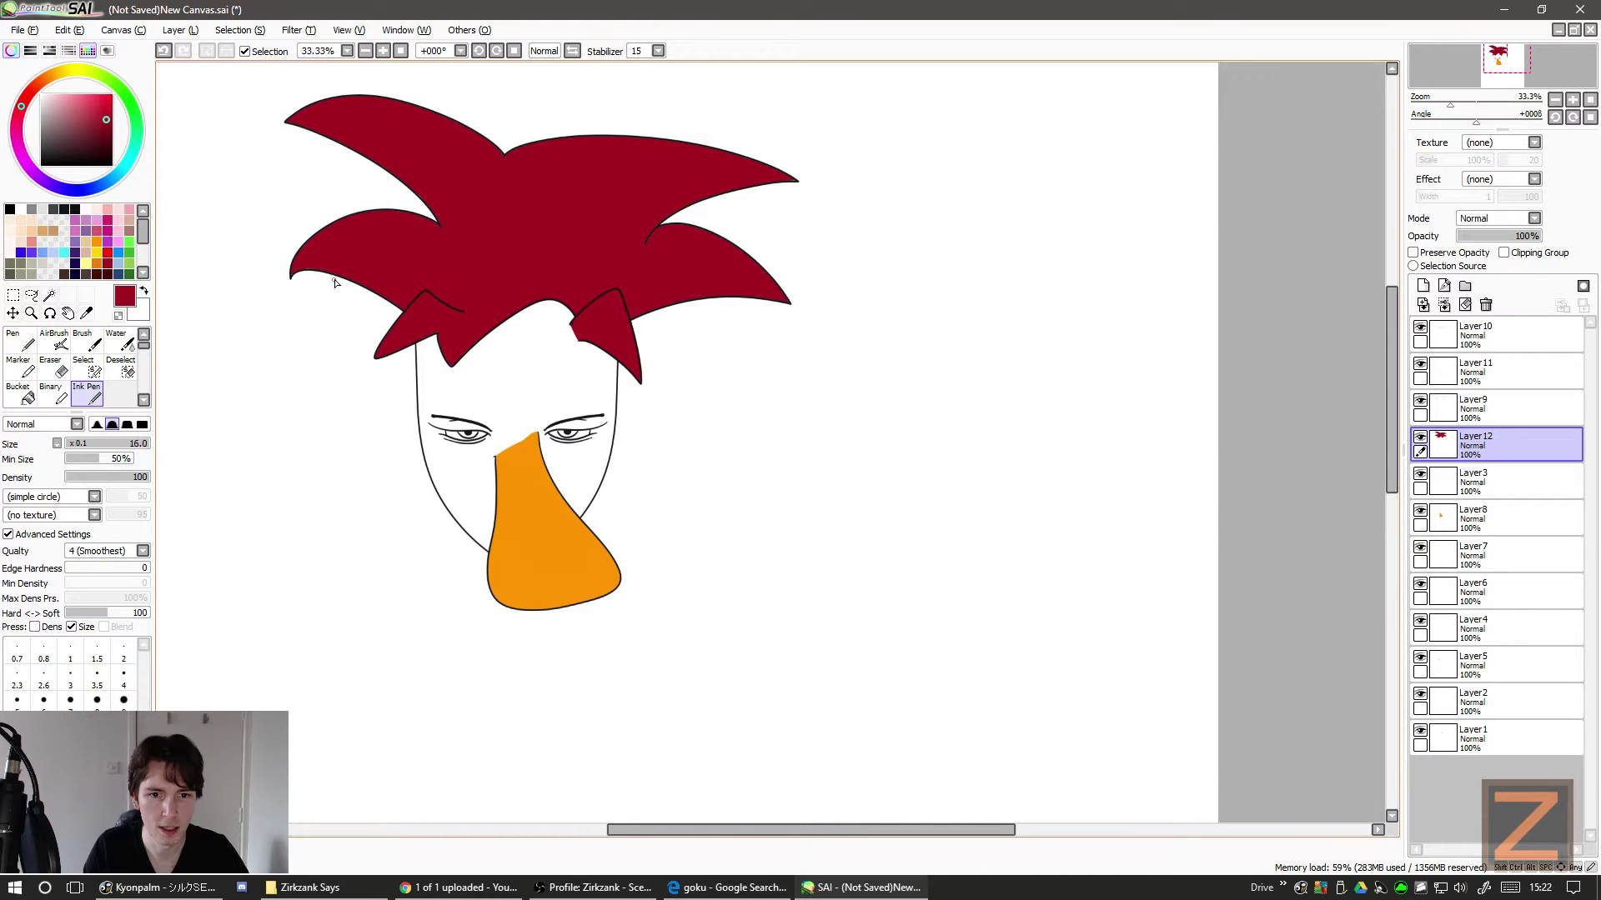
pyautogui.hscroll(-4, 337, 287)
pyautogui.scroll(3, 337, 286)
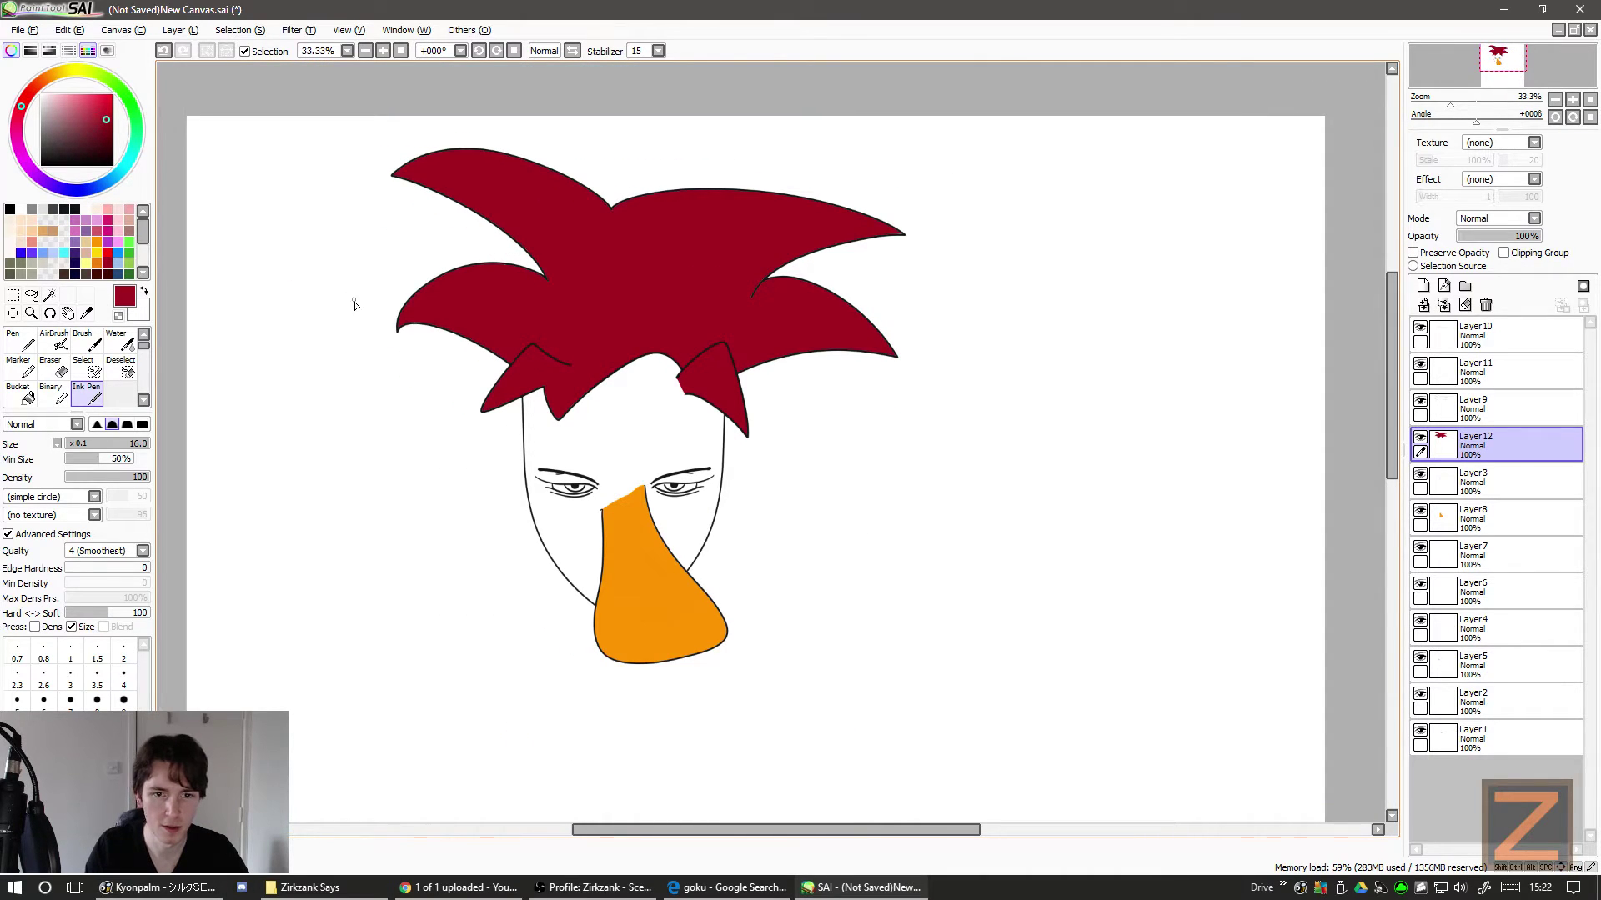
pyautogui.scroll(1, 371, 319)
pyautogui.scroll(-4, 364, 308)
# - Add a layer above the hair colour layer and fill the face with a pale skin colour using the Bucket
pyautogui.hscroll(2, 365, 309)
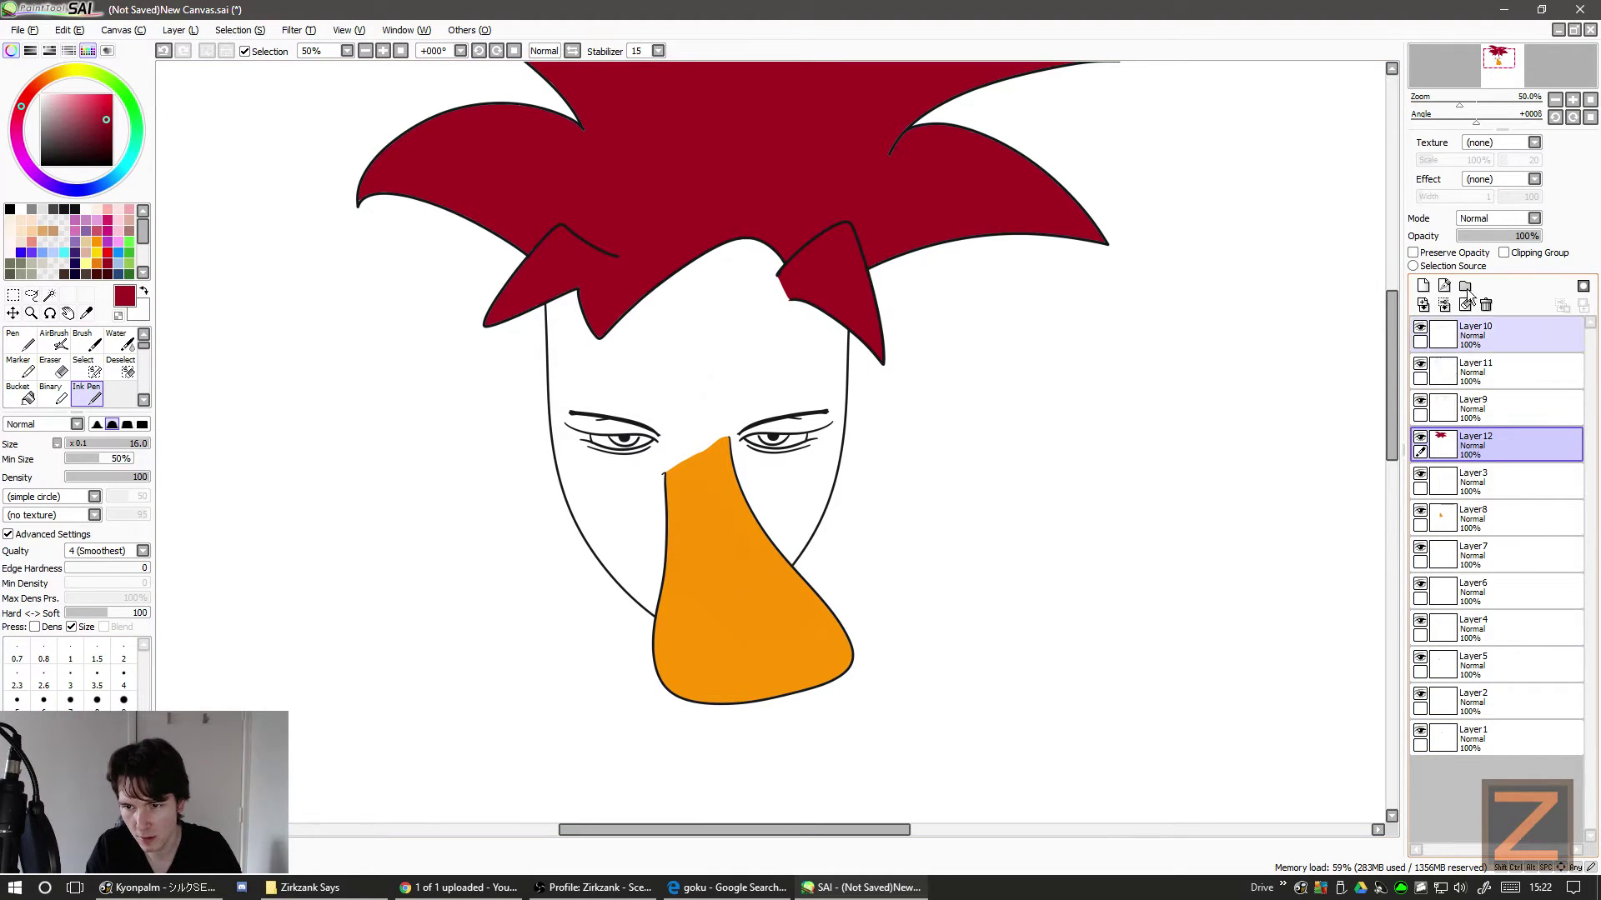
pyautogui.click(1423, 286)
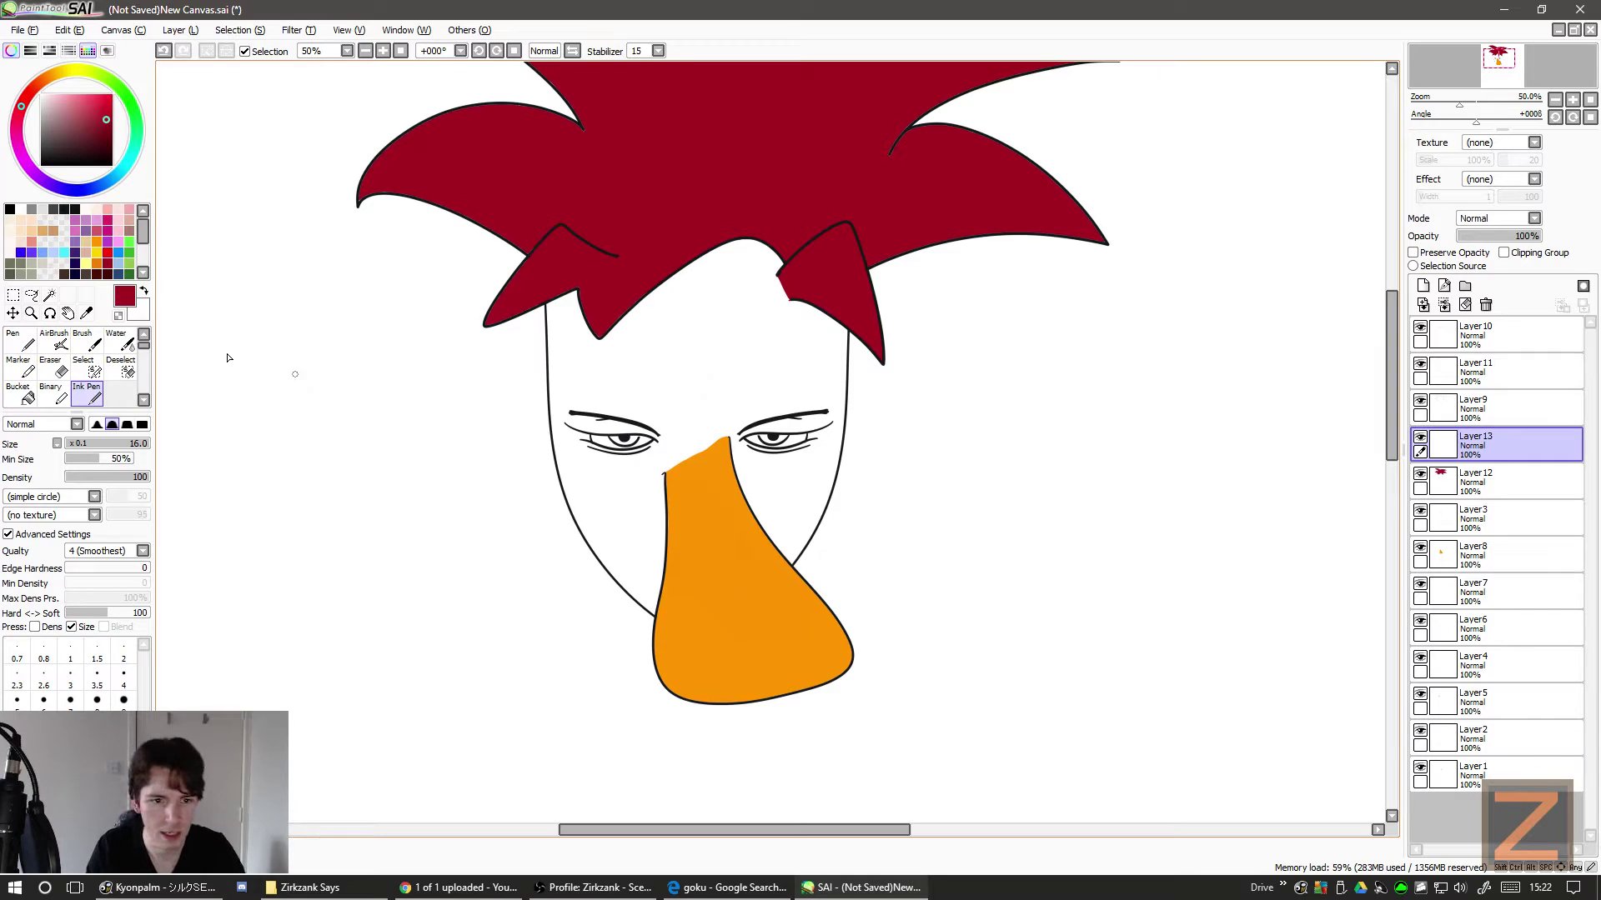
pyautogui.click(99, 212)
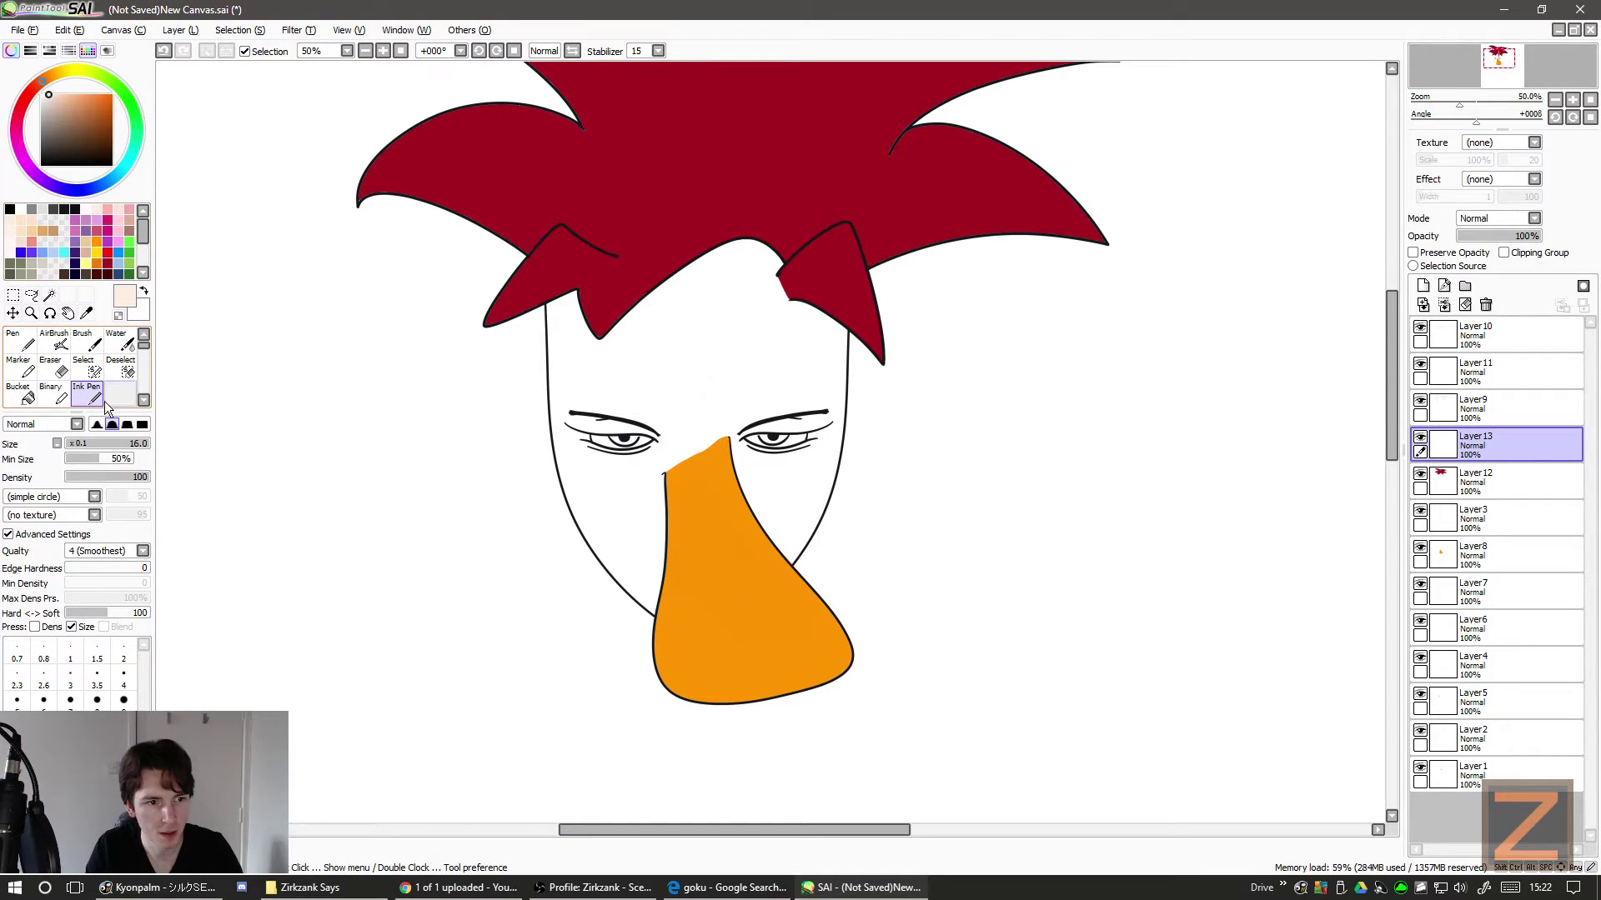
pyautogui.click(29, 400)
pyautogui.click(677, 348)
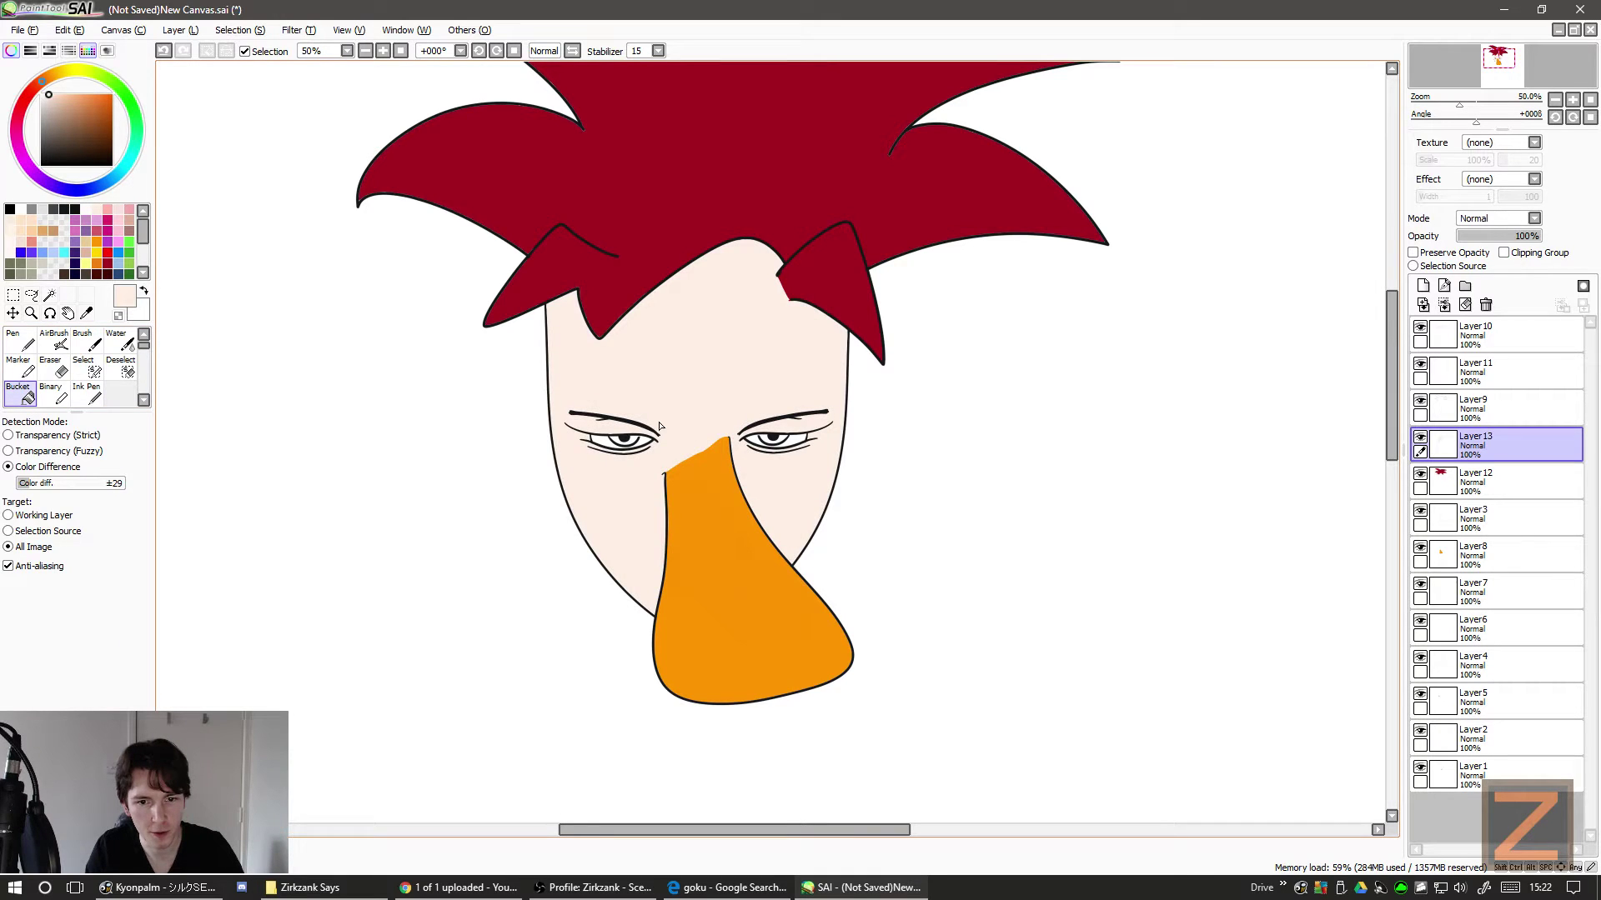
# - Select the hair colour layer, then choose the hair's dark red and the Ink Pen for painting the eyes
pyautogui.scroll(1, 687, 422)
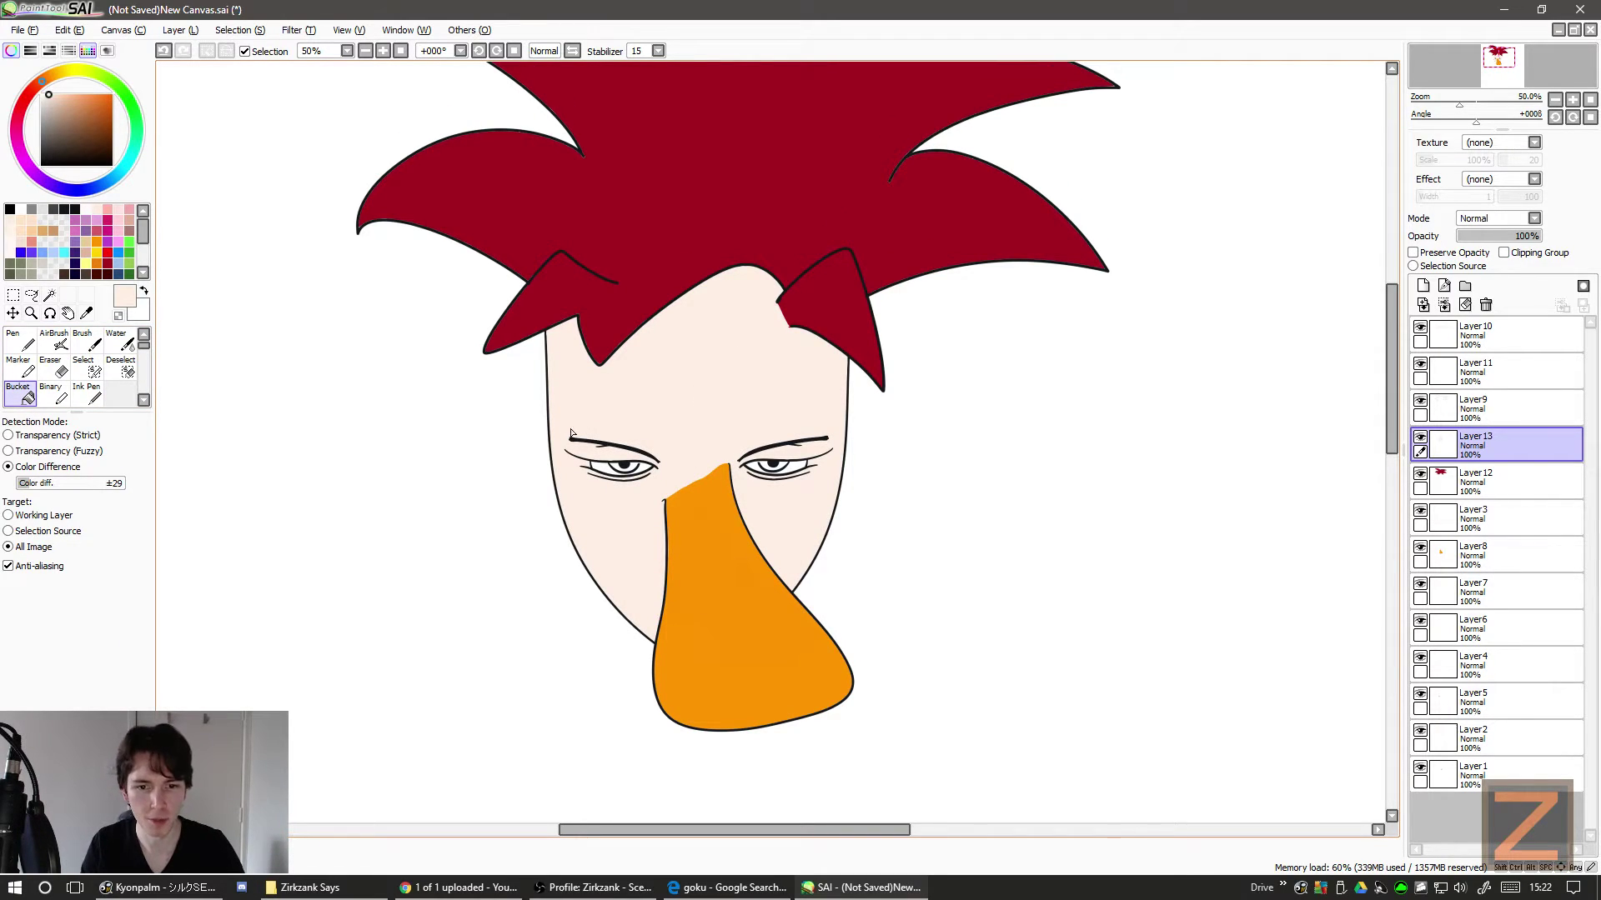
pyautogui.scroll(-1, 673, 478)
pyautogui.scroll(3, 718, 464)
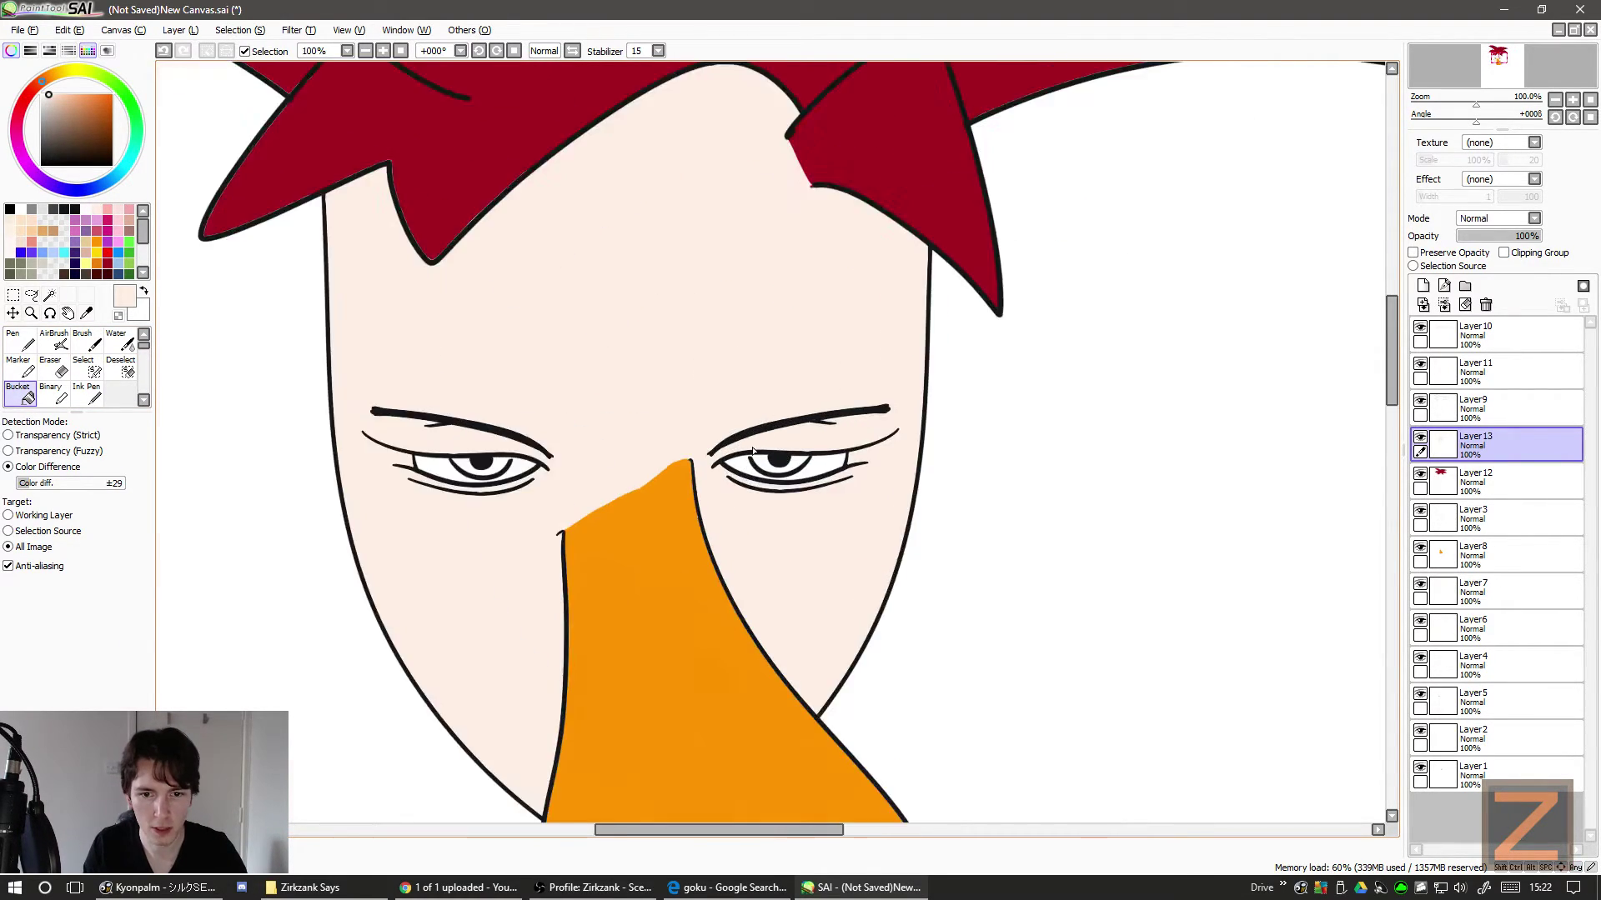
pyautogui.hscroll(-4, 718, 463)
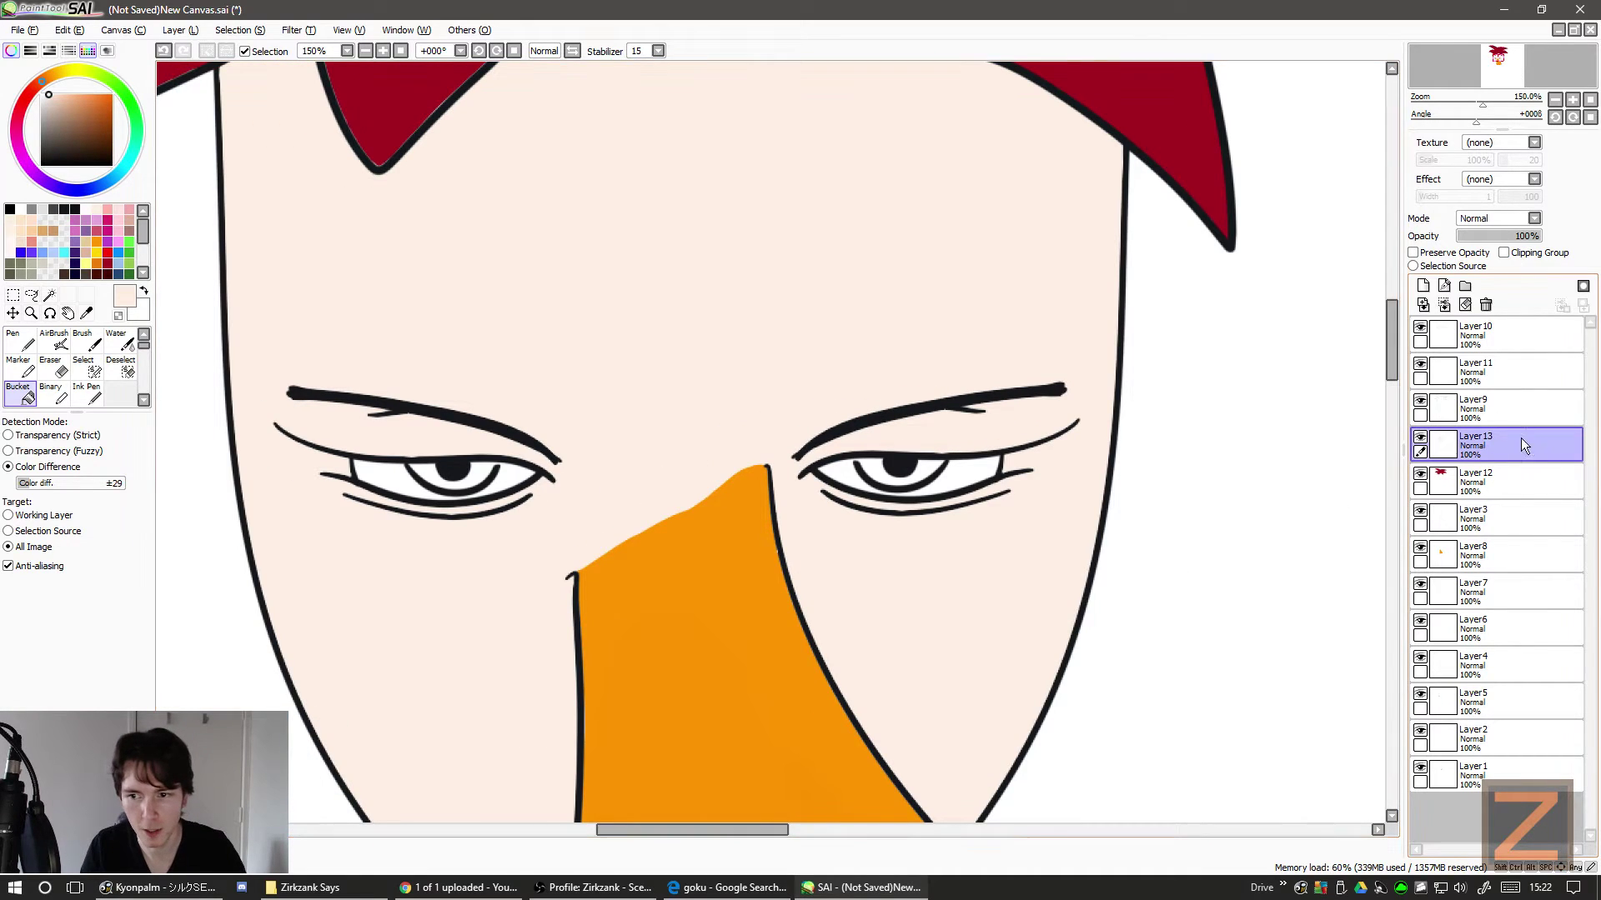
pyautogui.click(1480, 486)
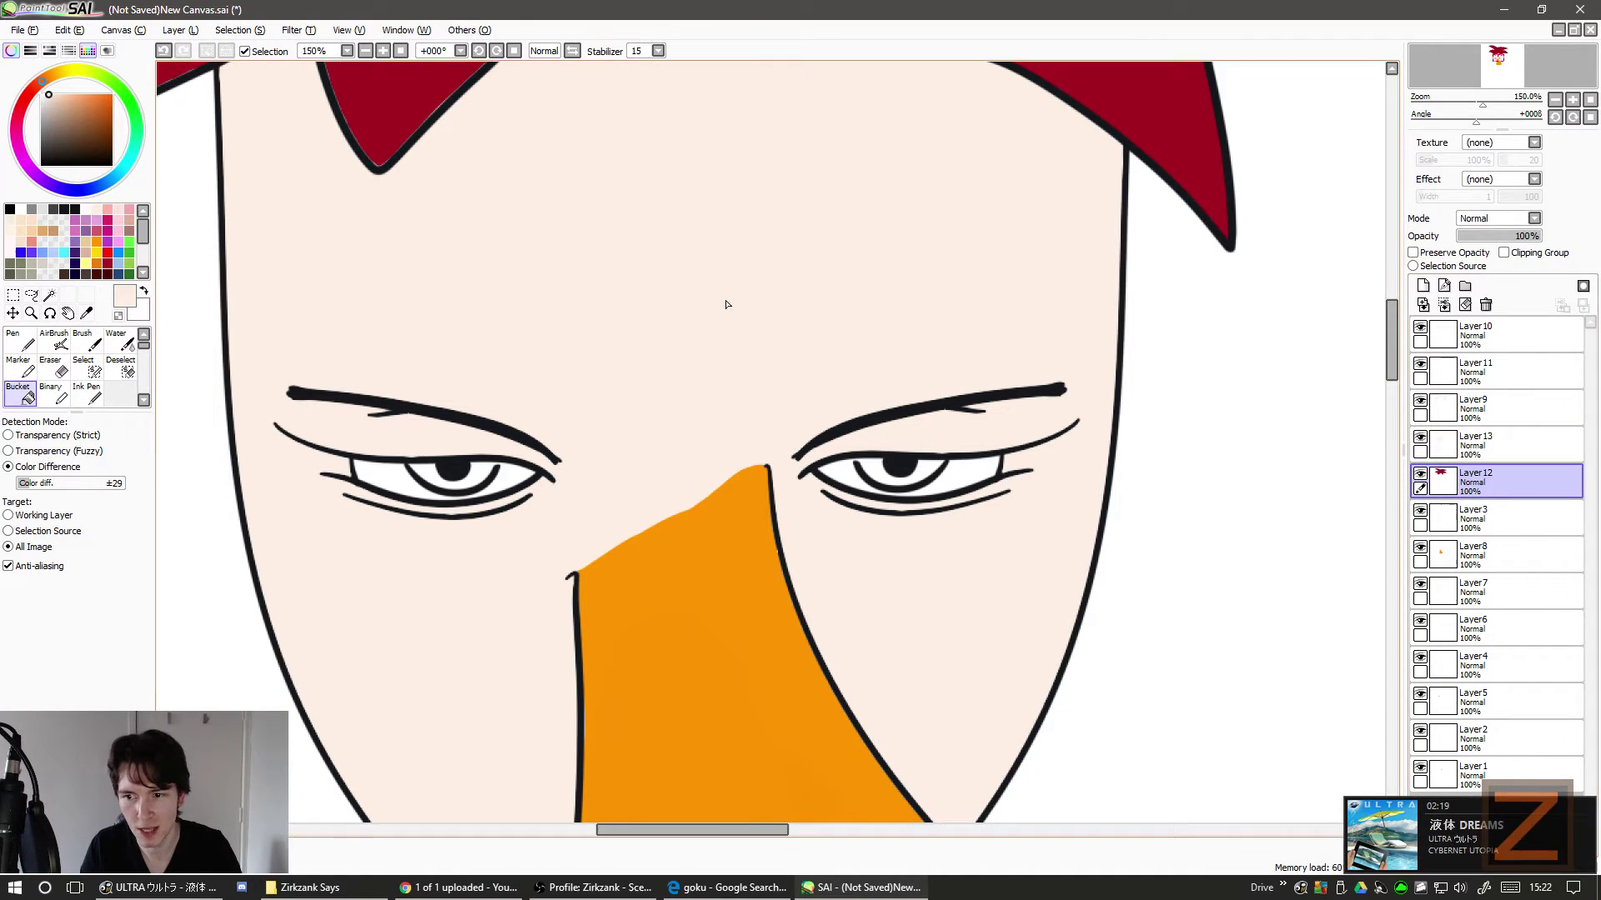
pyautogui.click(105, 265)
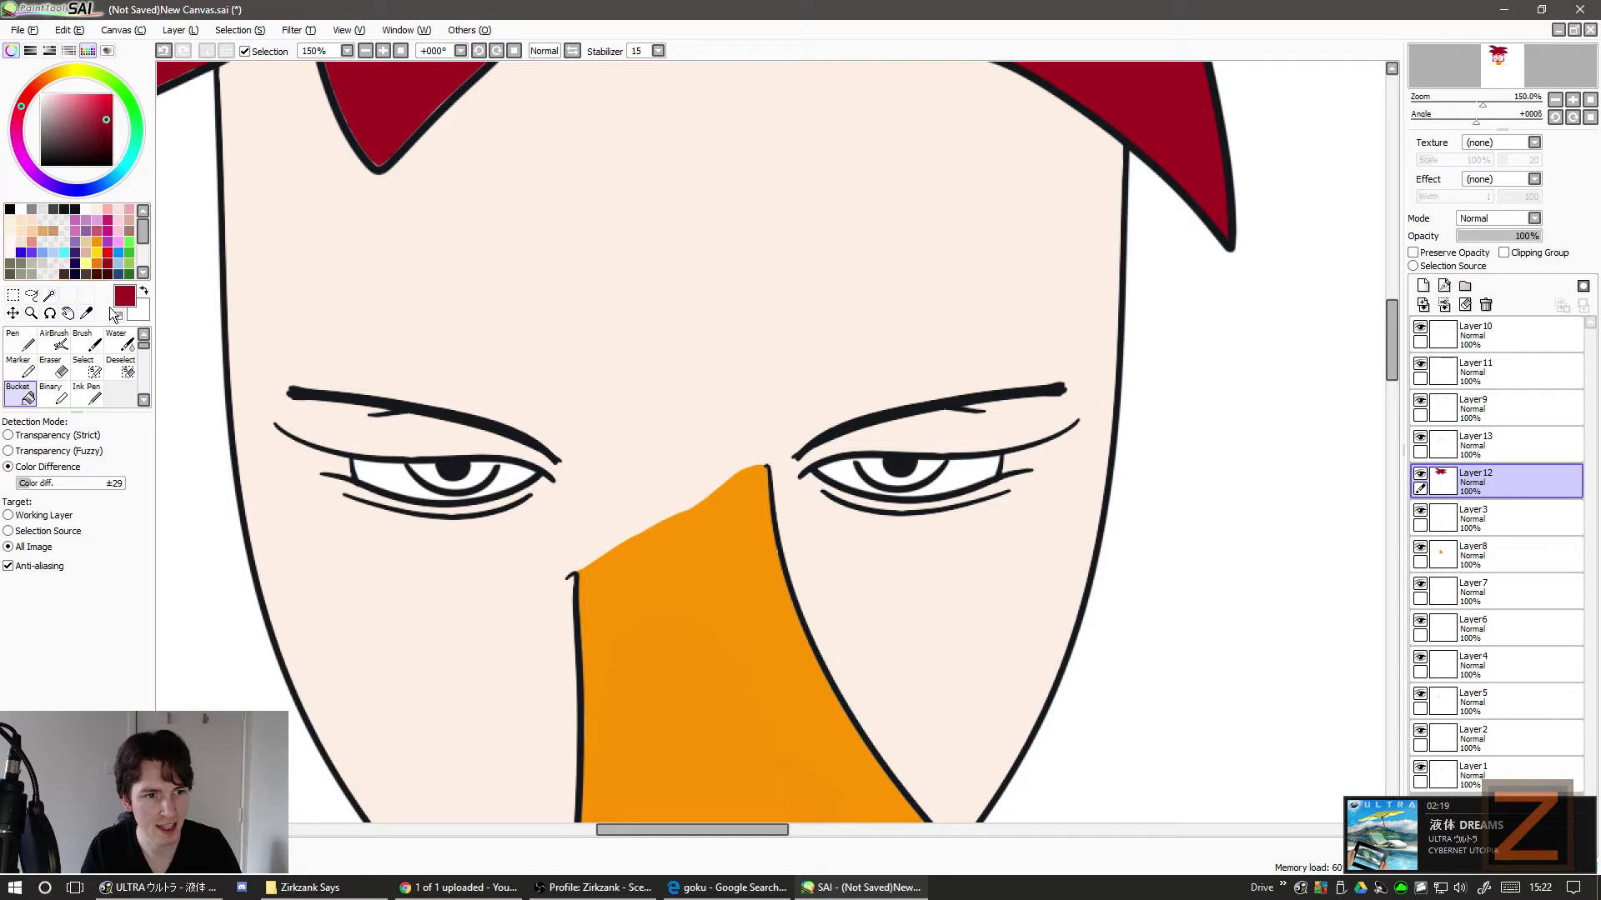
pyautogui.press('n')
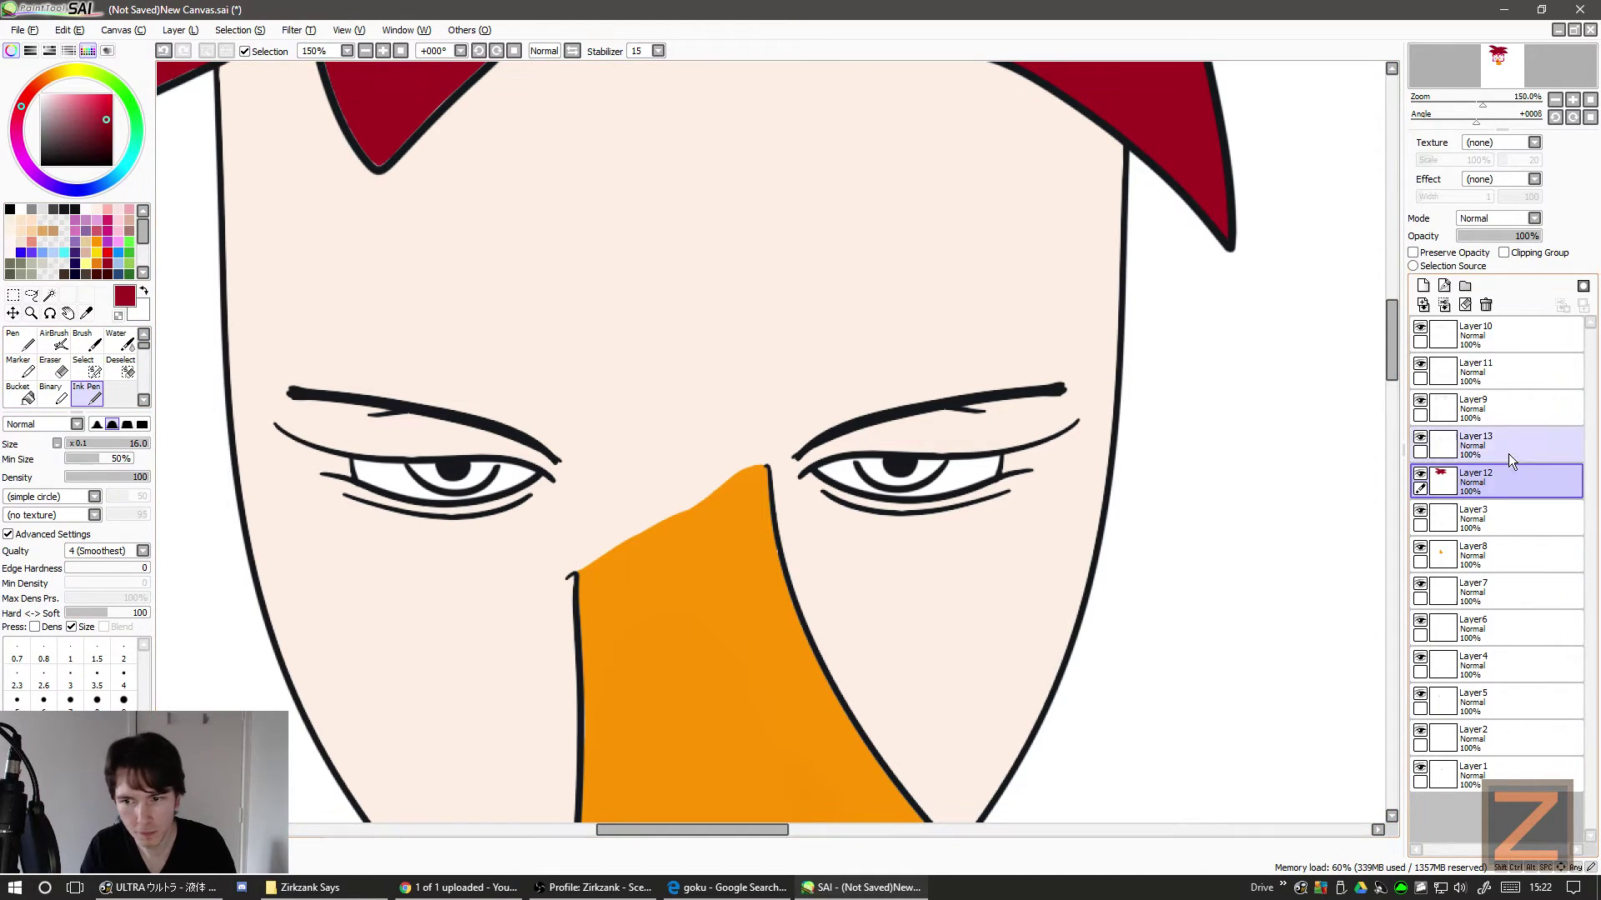
# - Toggle the visibility of the hair and skin colour layers to check what each one contains
pyautogui.click(1421, 475)
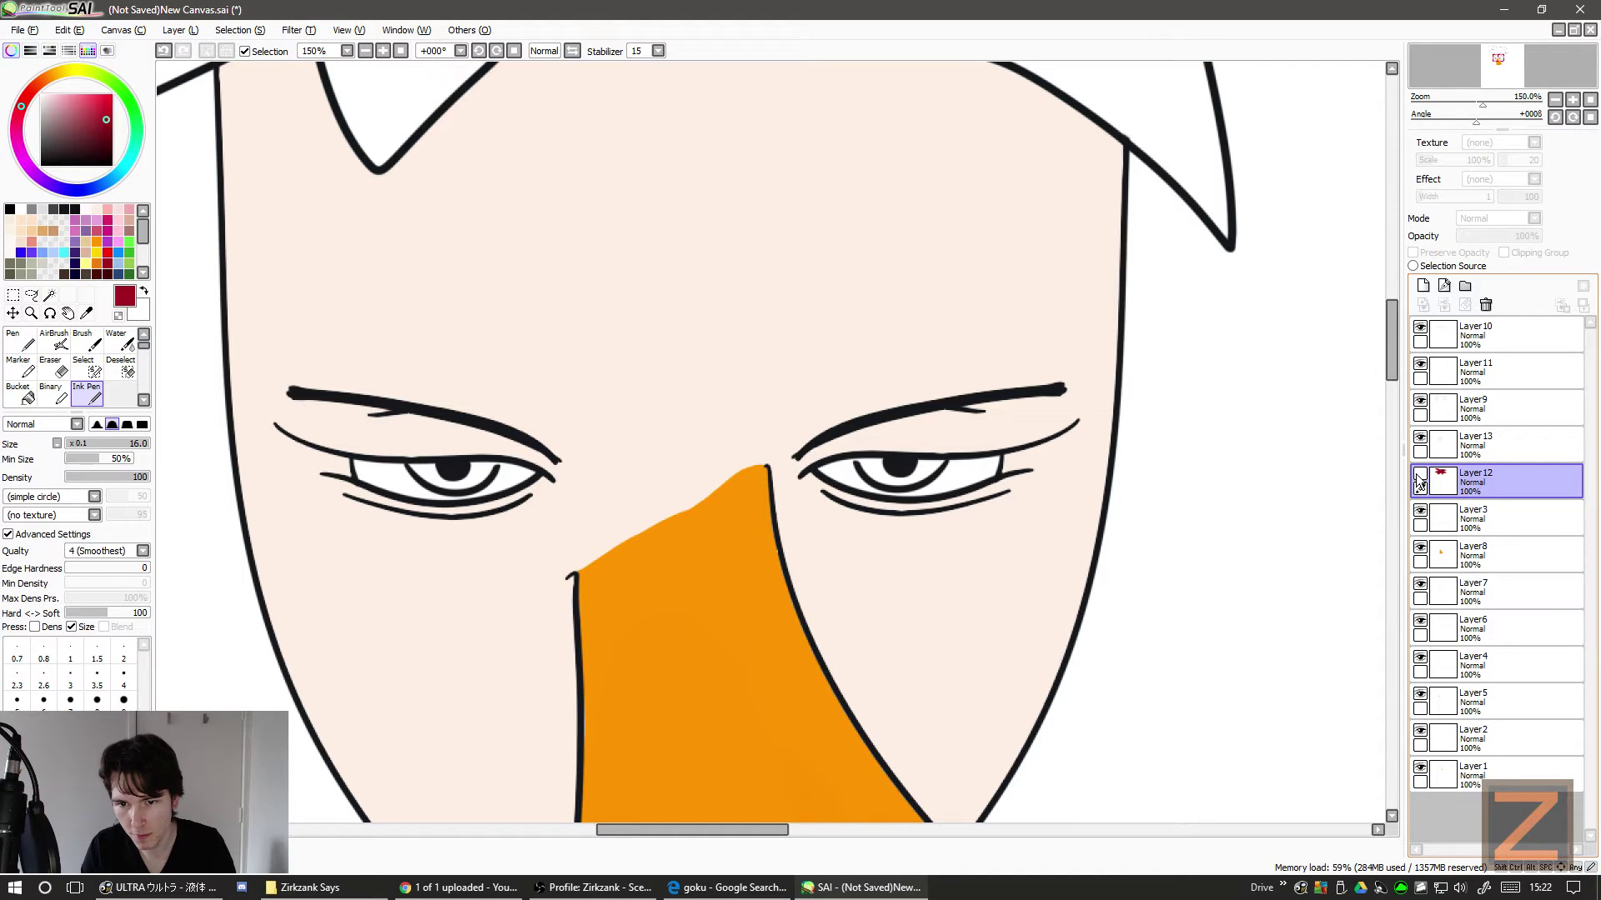
pyautogui.click(1421, 477)
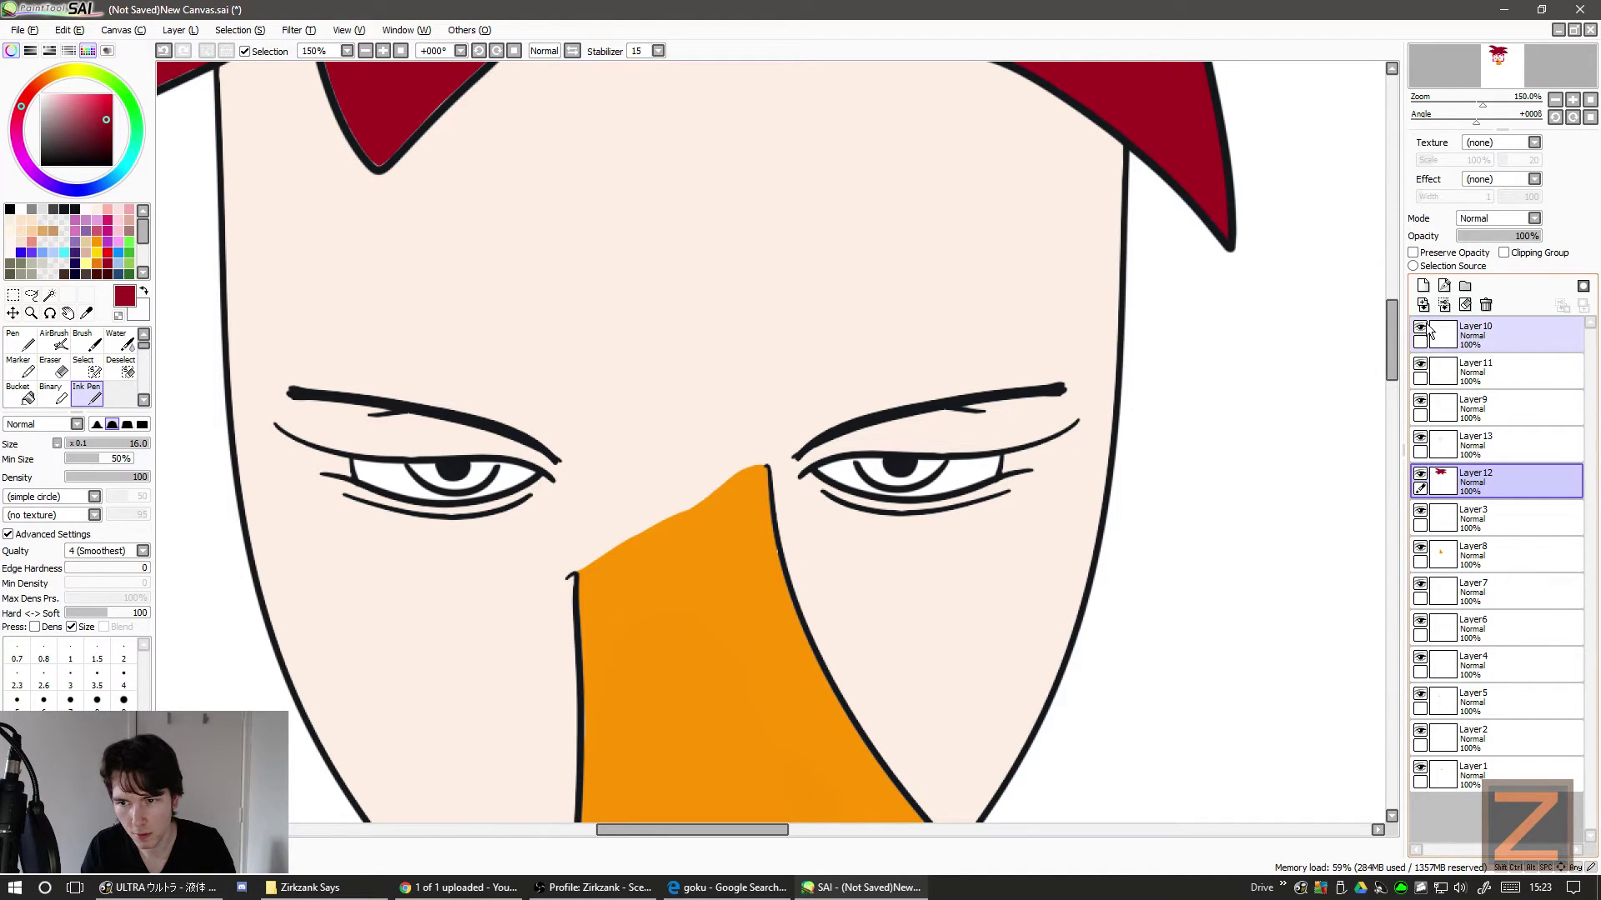
pyautogui.click(1421, 444)
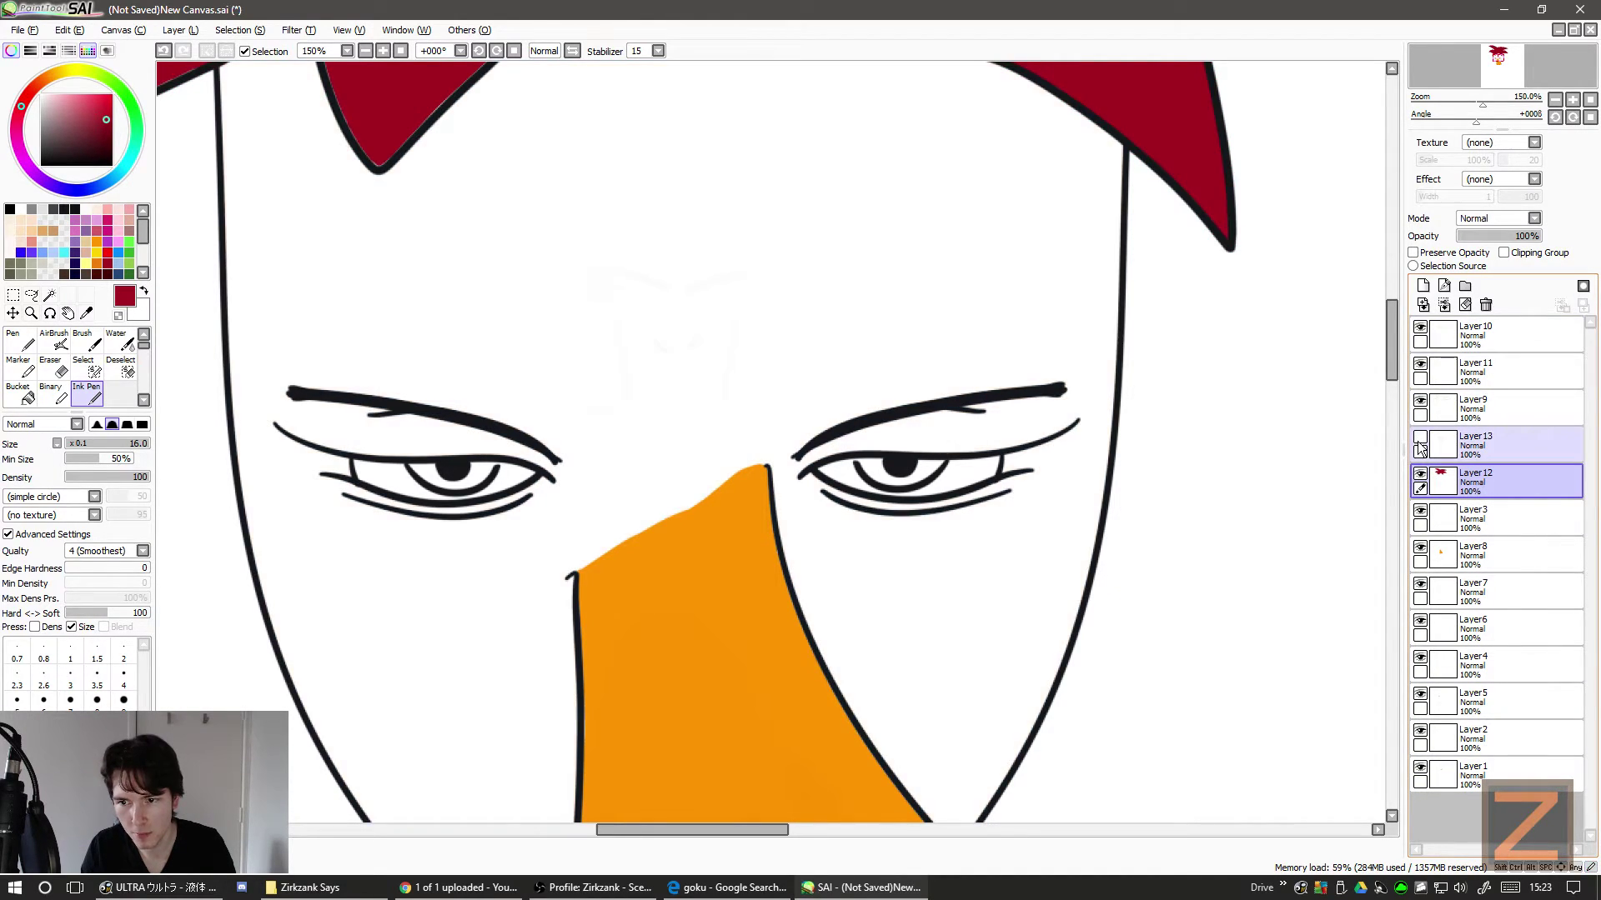
pyautogui.click(1420, 445)
pyautogui.click(1421, 446)
pyautogui.click(1421, 447)
pyautogui.click(1420, 447)
pyautogui.click(1420, 447)
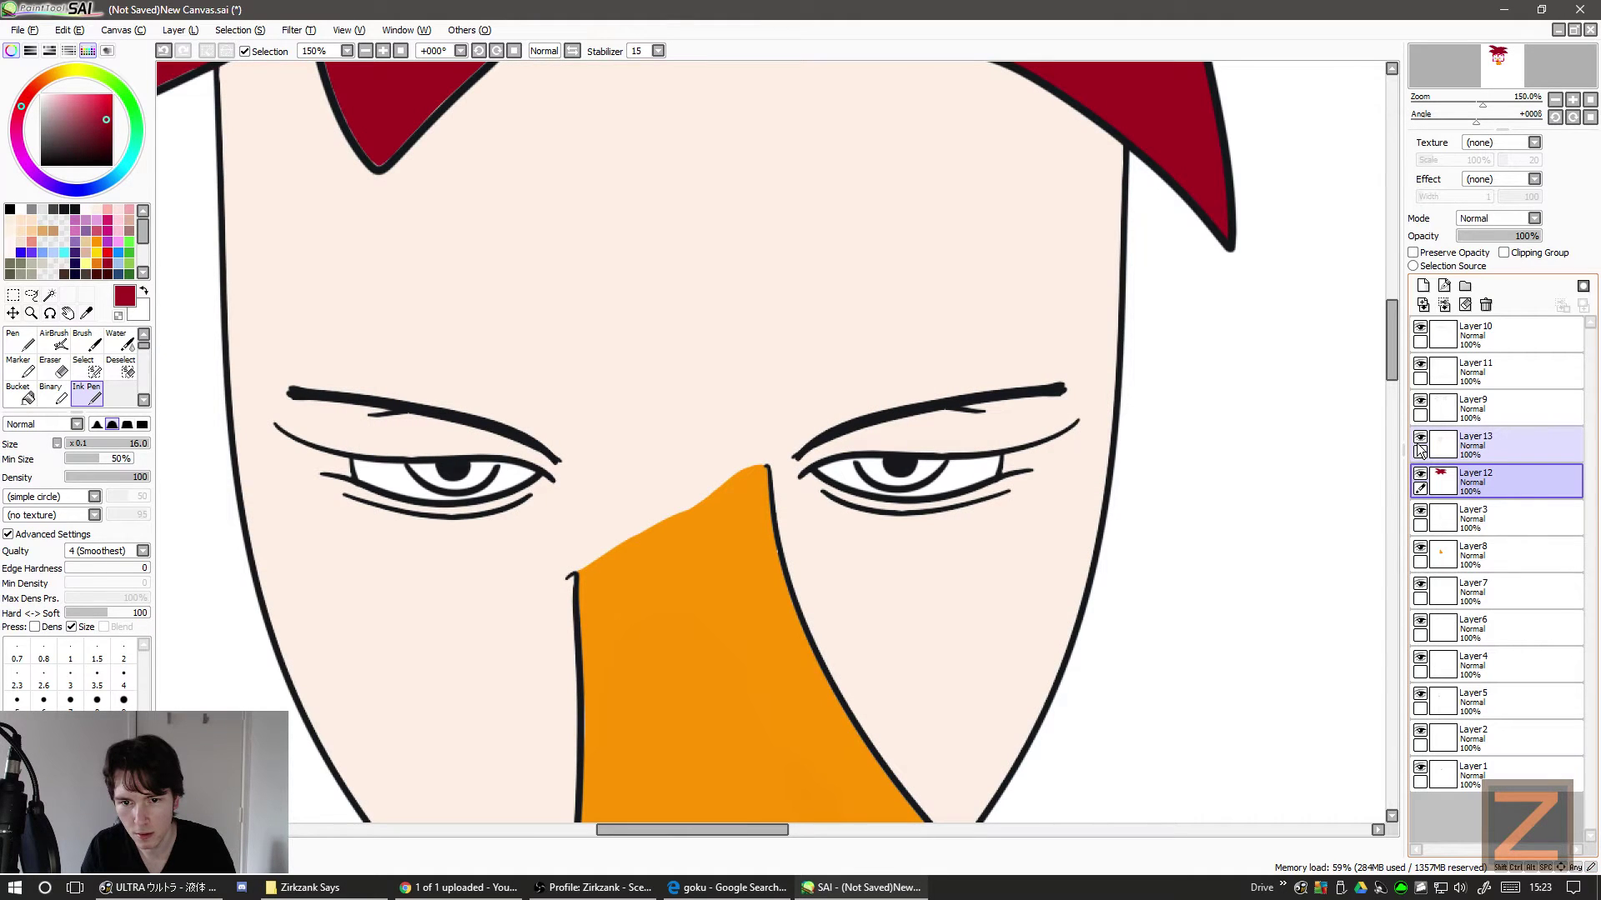
pyautogui.click(1420, 451)
pyautogui.click(1421, 446)
pyautogui.click(1421, 446)
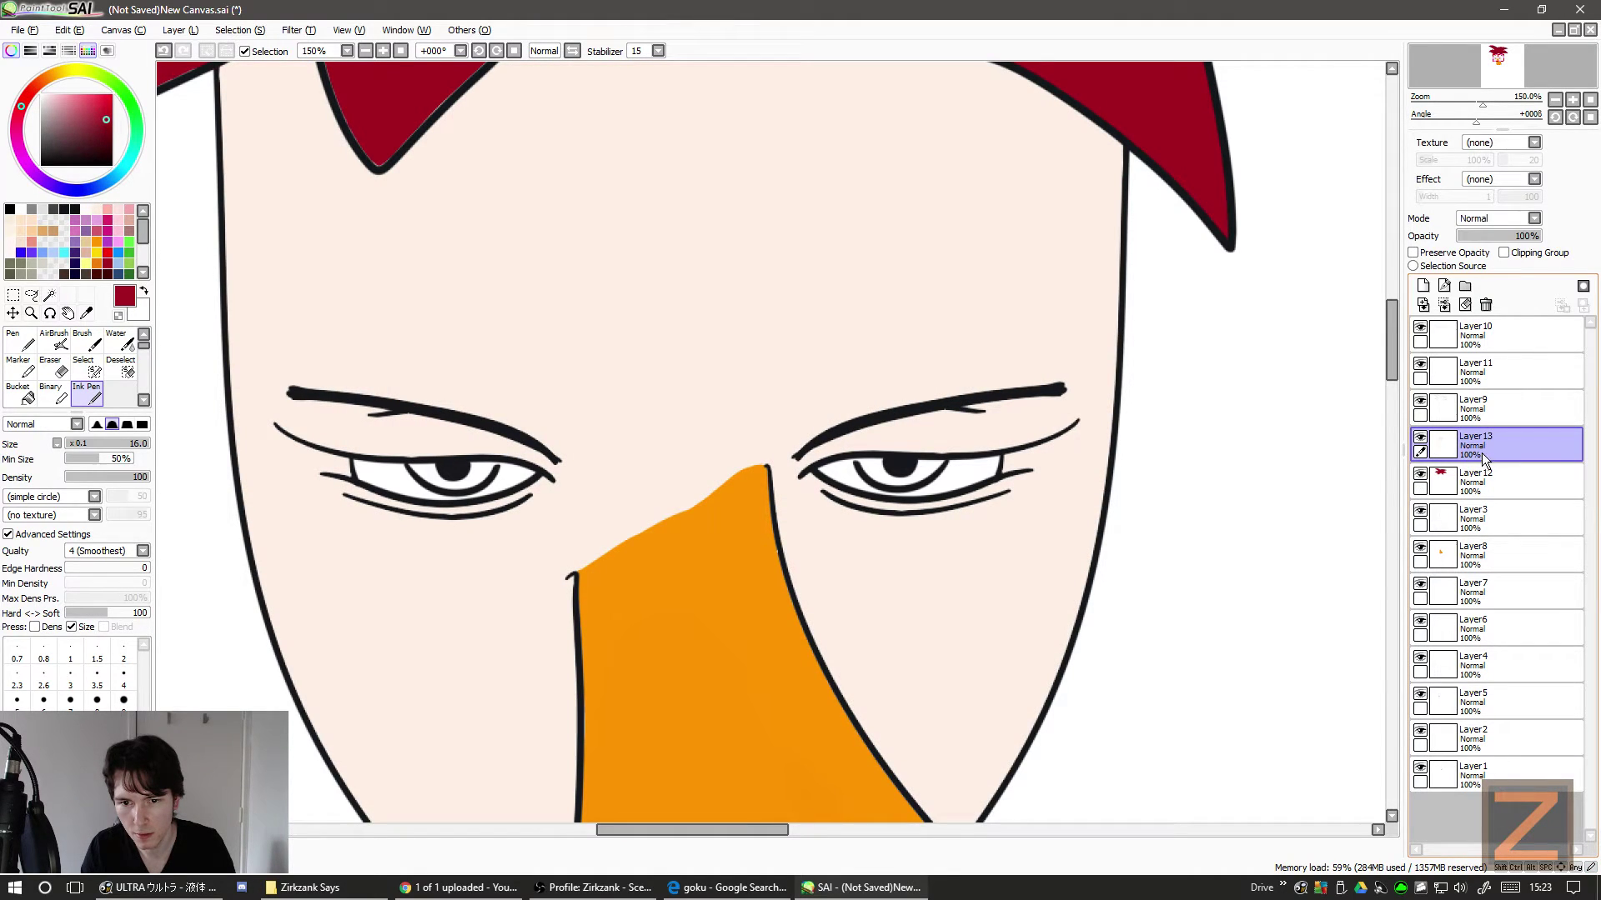
# - Move the skin layer to the bottom of the layer stack and place a new empty layer directly above it
pyautogui.moveTo(1482, 452); pyautogui.dragTo(1496, 792)
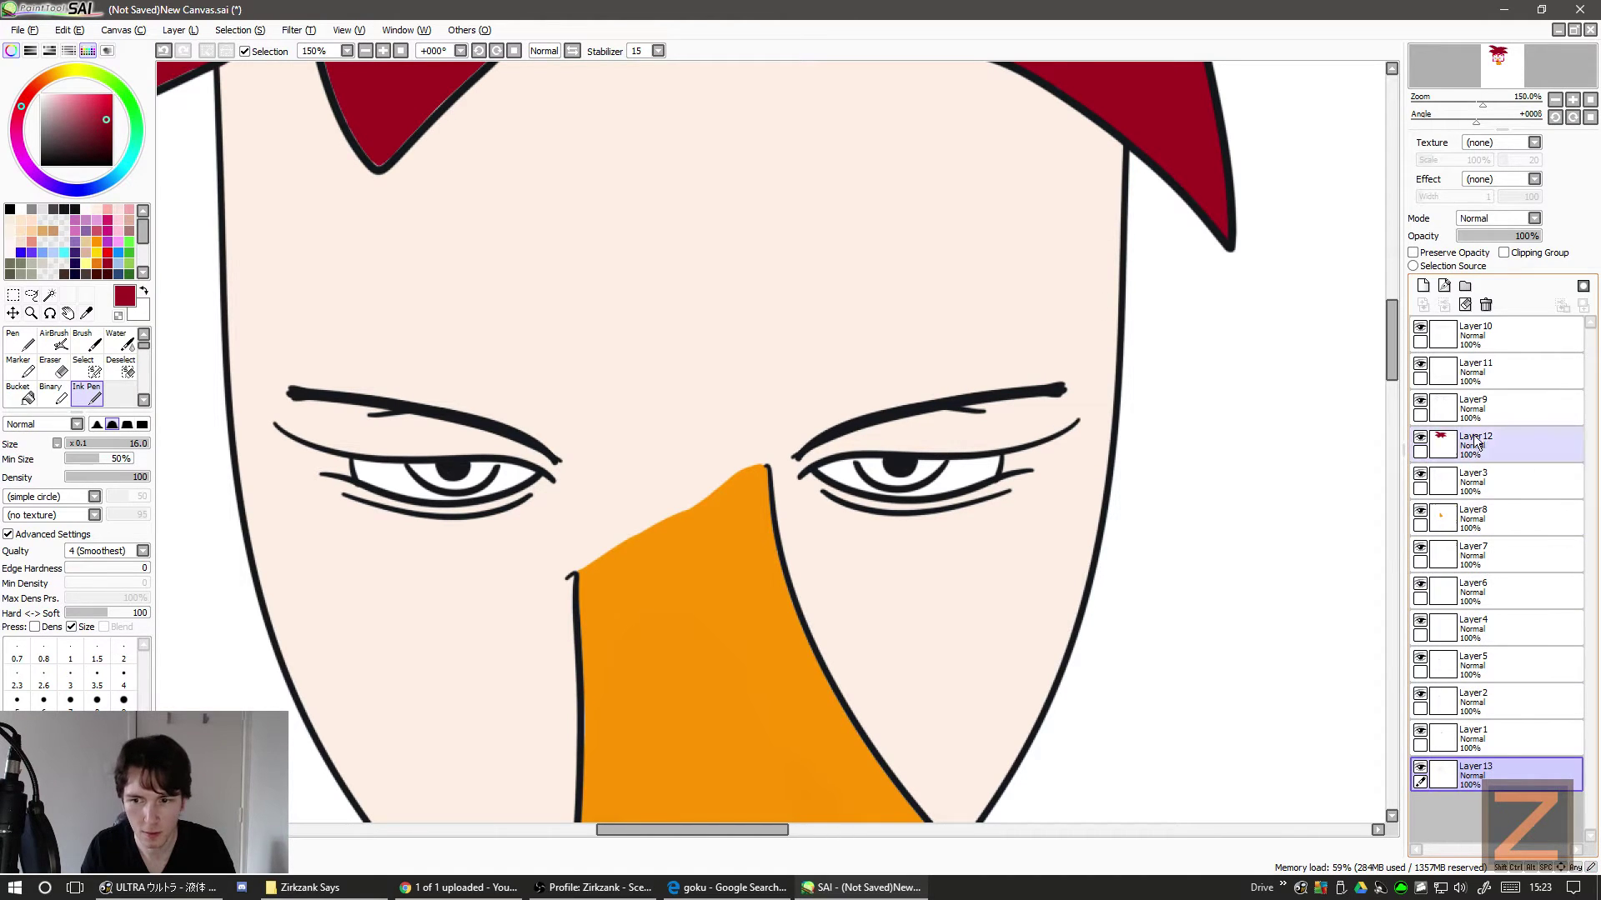
pyautogui.click(1488, 333)
pyautogui.click(1423, 286)
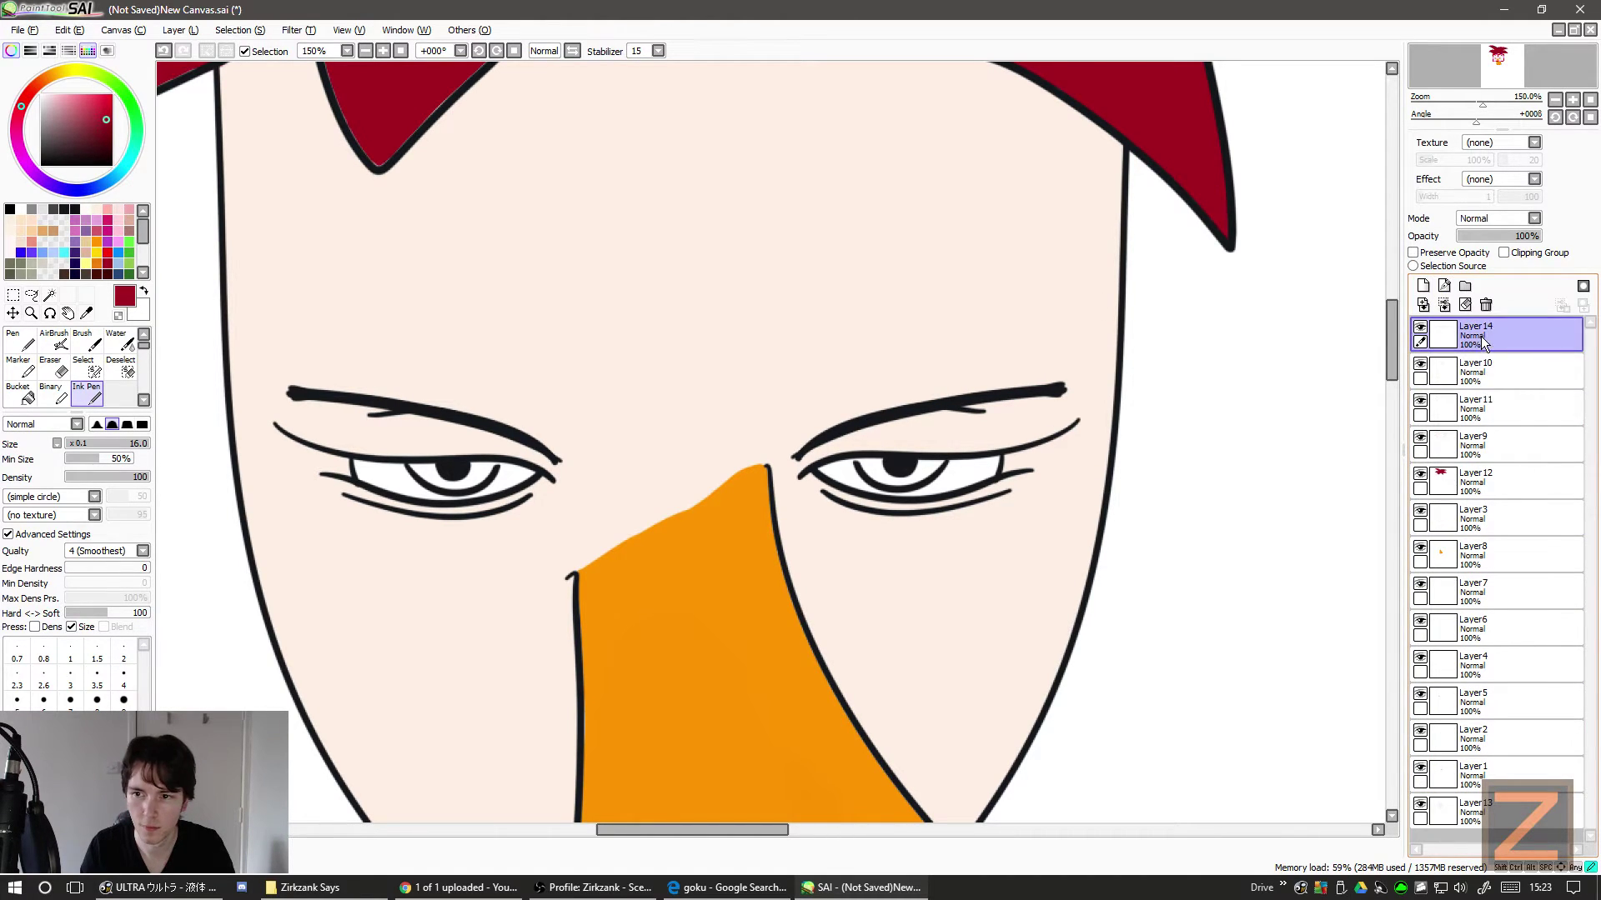
pyautogui.moveTo(1481, 337); pyautogui.dragTo(1495, 802)
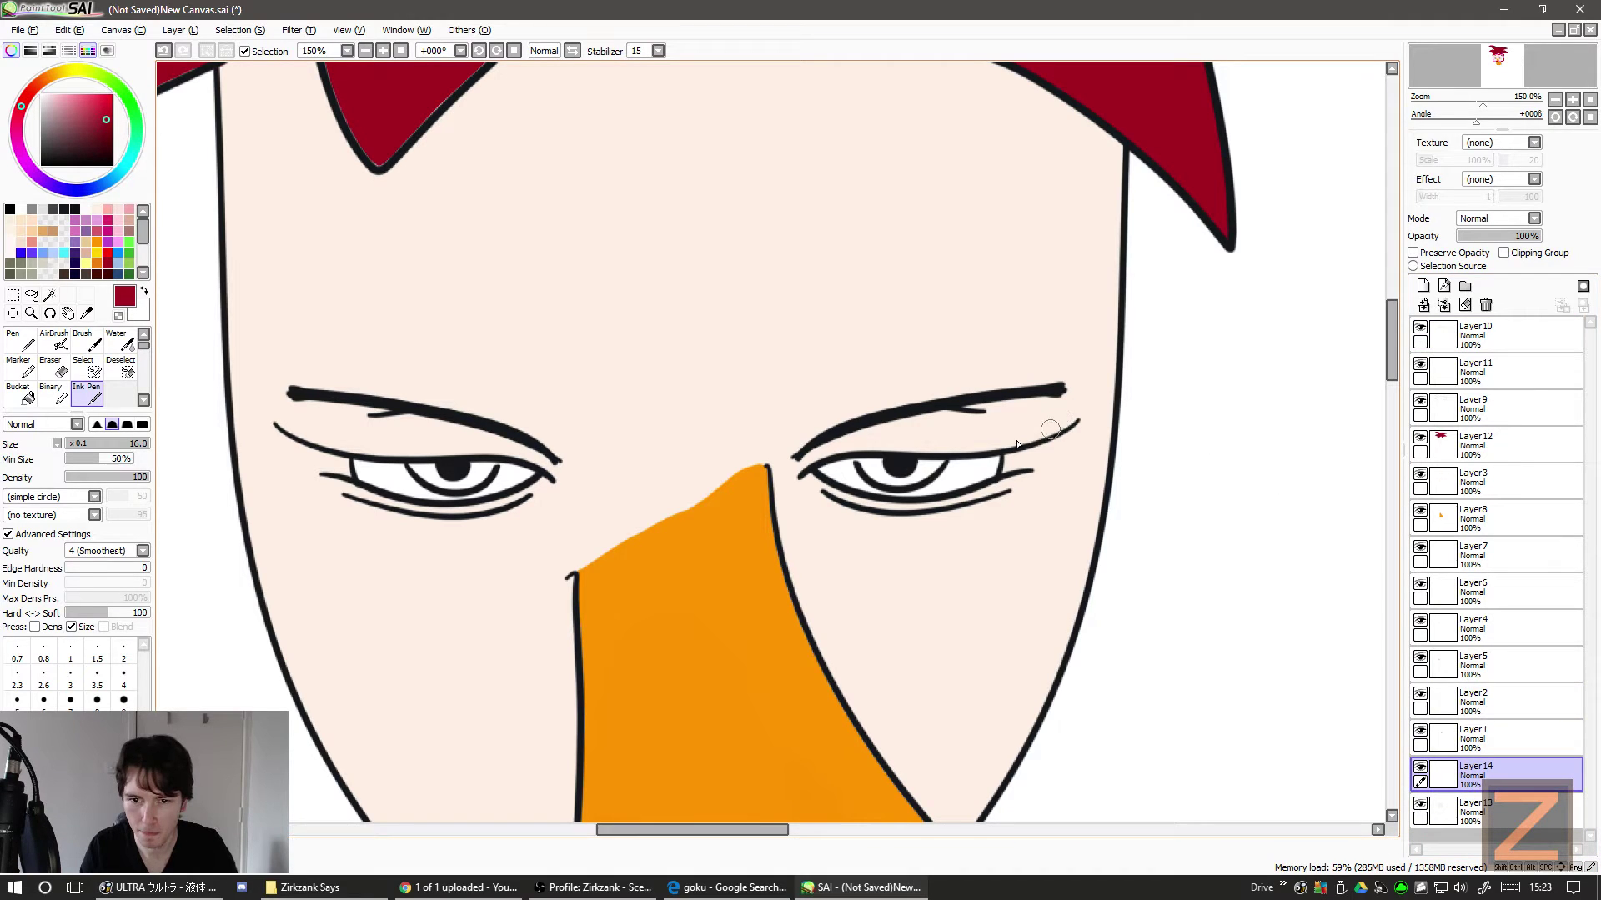
# - Paint the irises of both eyes dark red around the pupils on the new layer
pyautogui.moveTo(913, 467)
pyautogui.mouseDown()
pyautogui.moveTo(930, 463)
pyautogui.moveTo(868, 472)
pyautogui.moveTo(885, 465)
pyautogui.mouseUp()
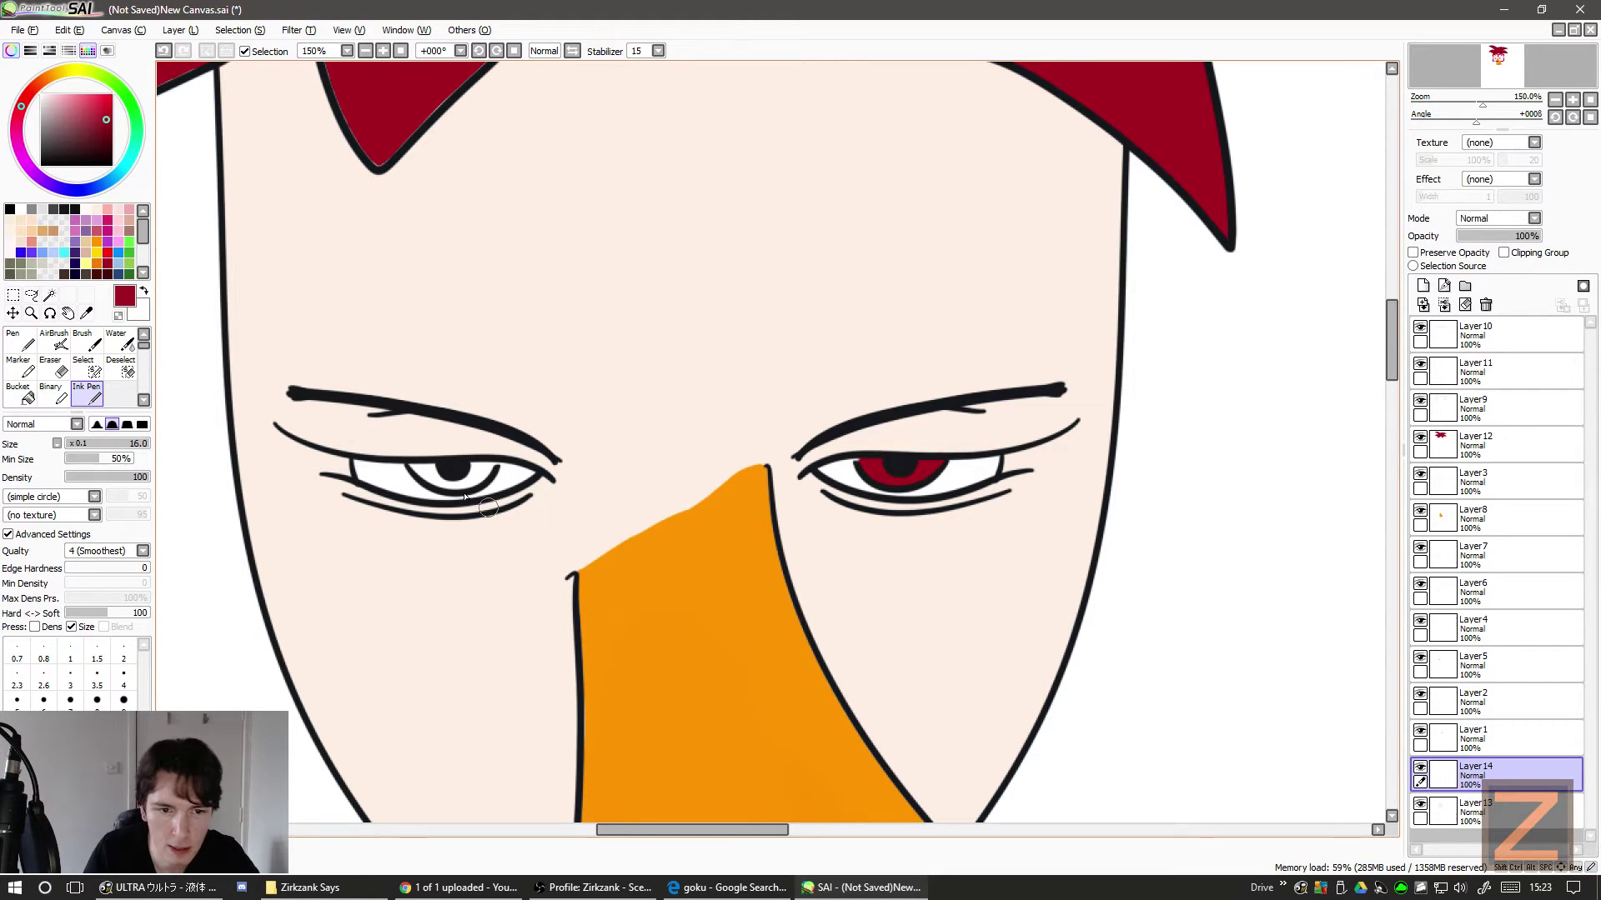
pyautogui.moveTo(455, 480)
pyautogui.mouseDown()
pyautogui.moveTo(429, 473)
pyautogui.moveTo(473, 472)
pyautogui.mouseUp()
pyautogui.hscroll(-1, 480, 473)
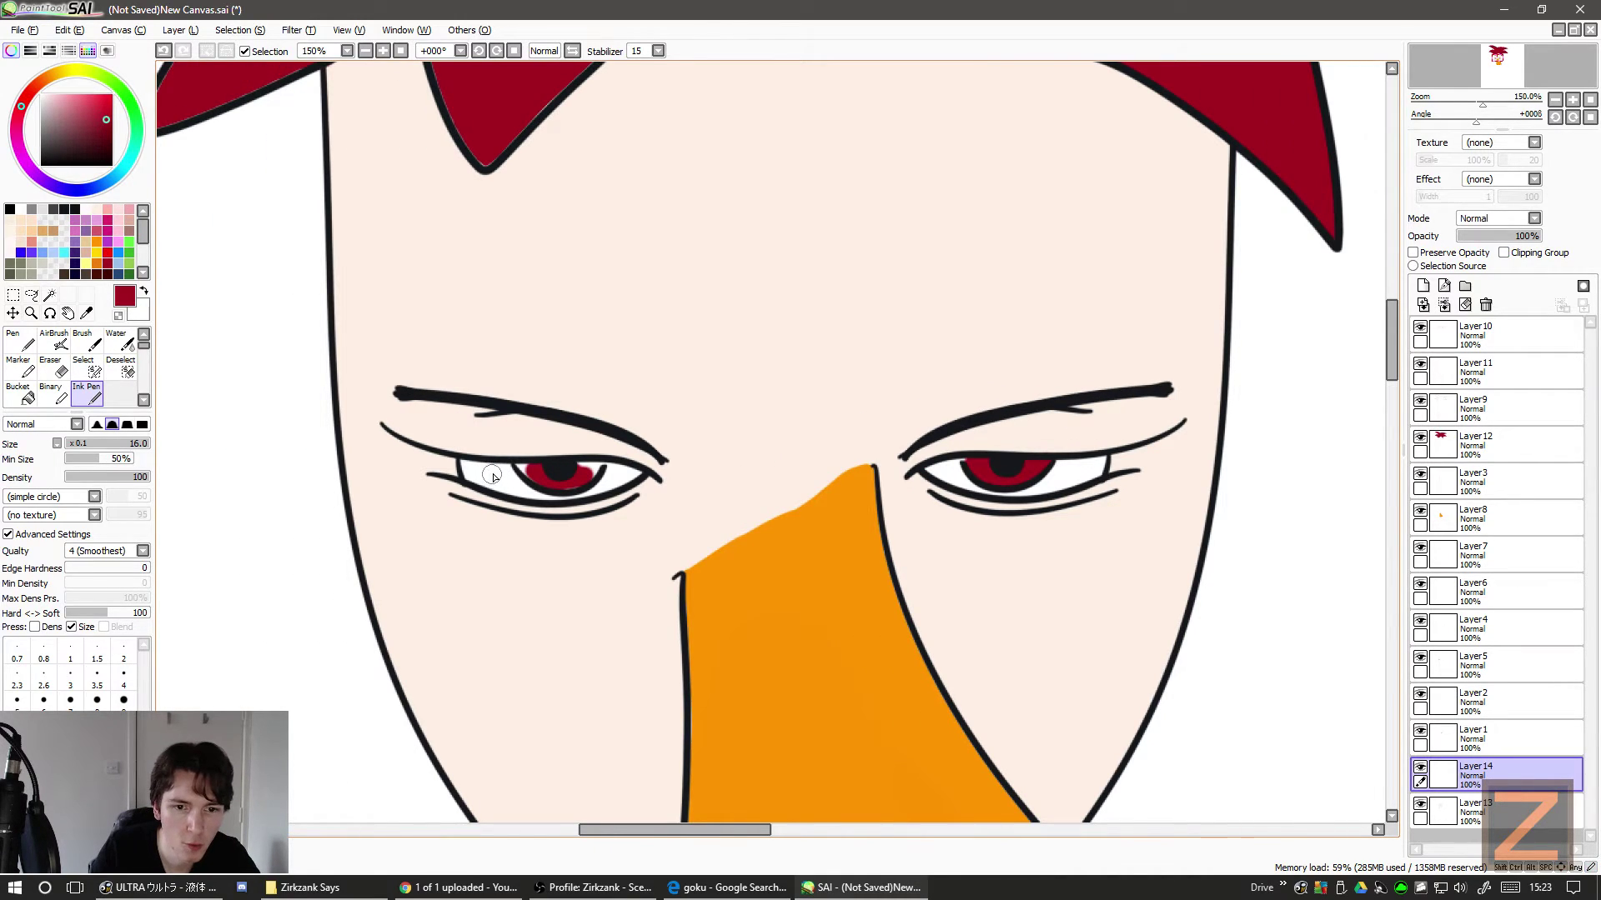
# - Touch up both irises with dark red, covering the remaining white gaps up to their outlines and the upper eyelids
pyautogui.scroll(4, 493, 476)
pyautogui.moveTo(638, 457)
pyautogui.mouseDown()
pyautogui.moveTo(584, 446)
pyautogui.moveTo(637, 466)
pyautogui.moveTo(639, 492)
pyautogui.moveTo(633, 479)
pyautogui.moveTo(732, 491)
pyautogui.moveTo(762, 513)
pyautogui.moveTo(828, 458)
pyautogui.moveTo(732, 457)
pyautogui.mouseUp()
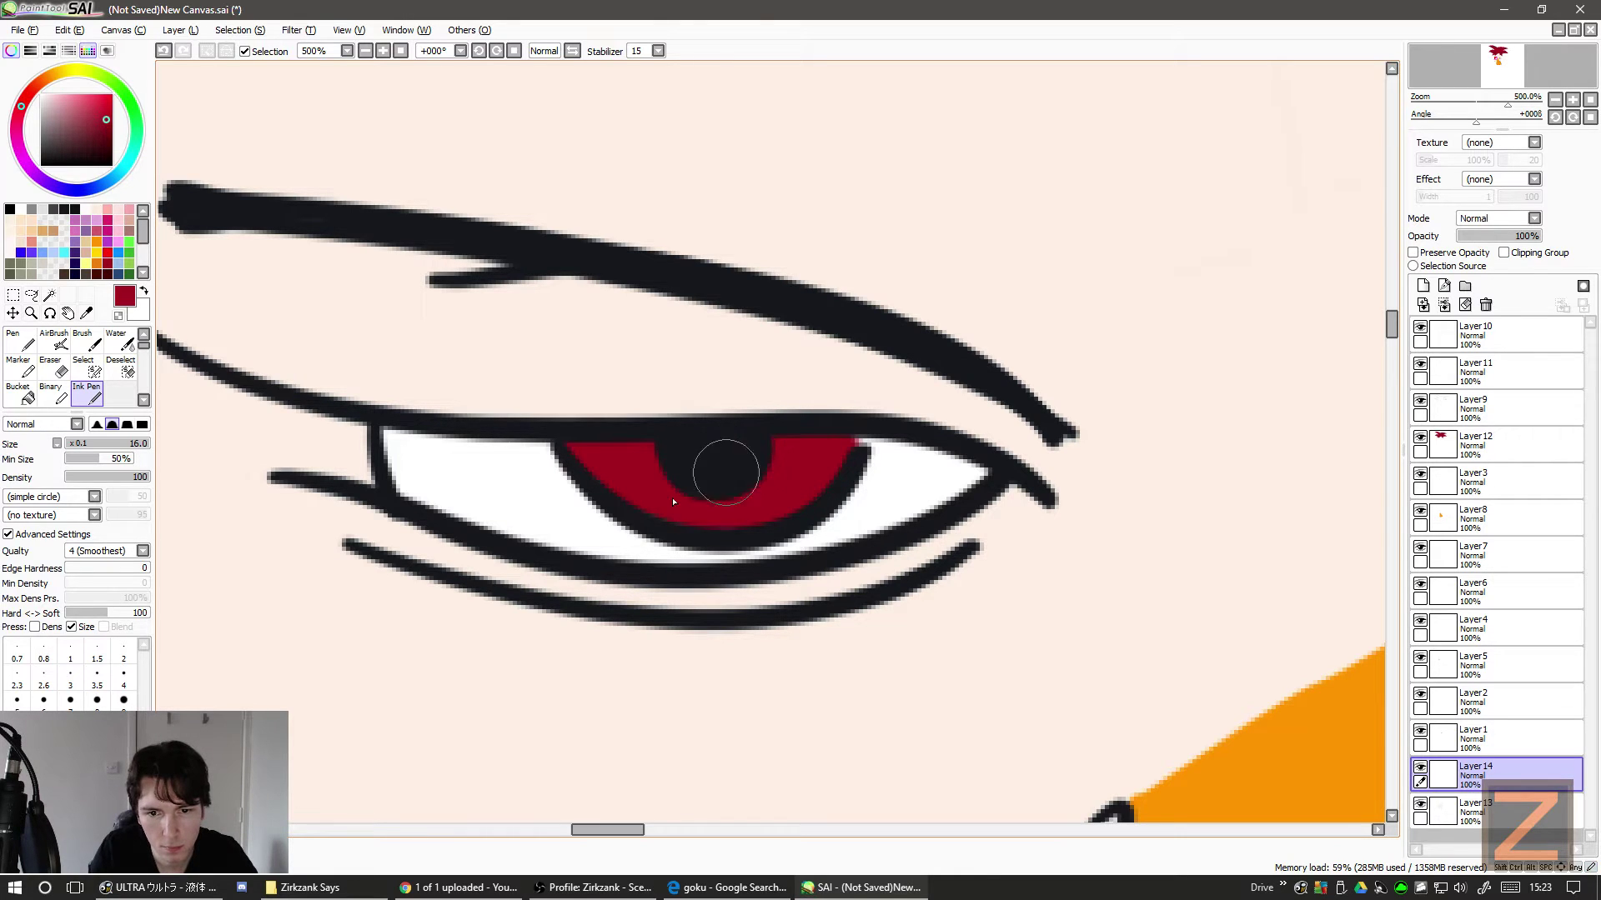
pyautogui.hscroll(10, 674, 501)
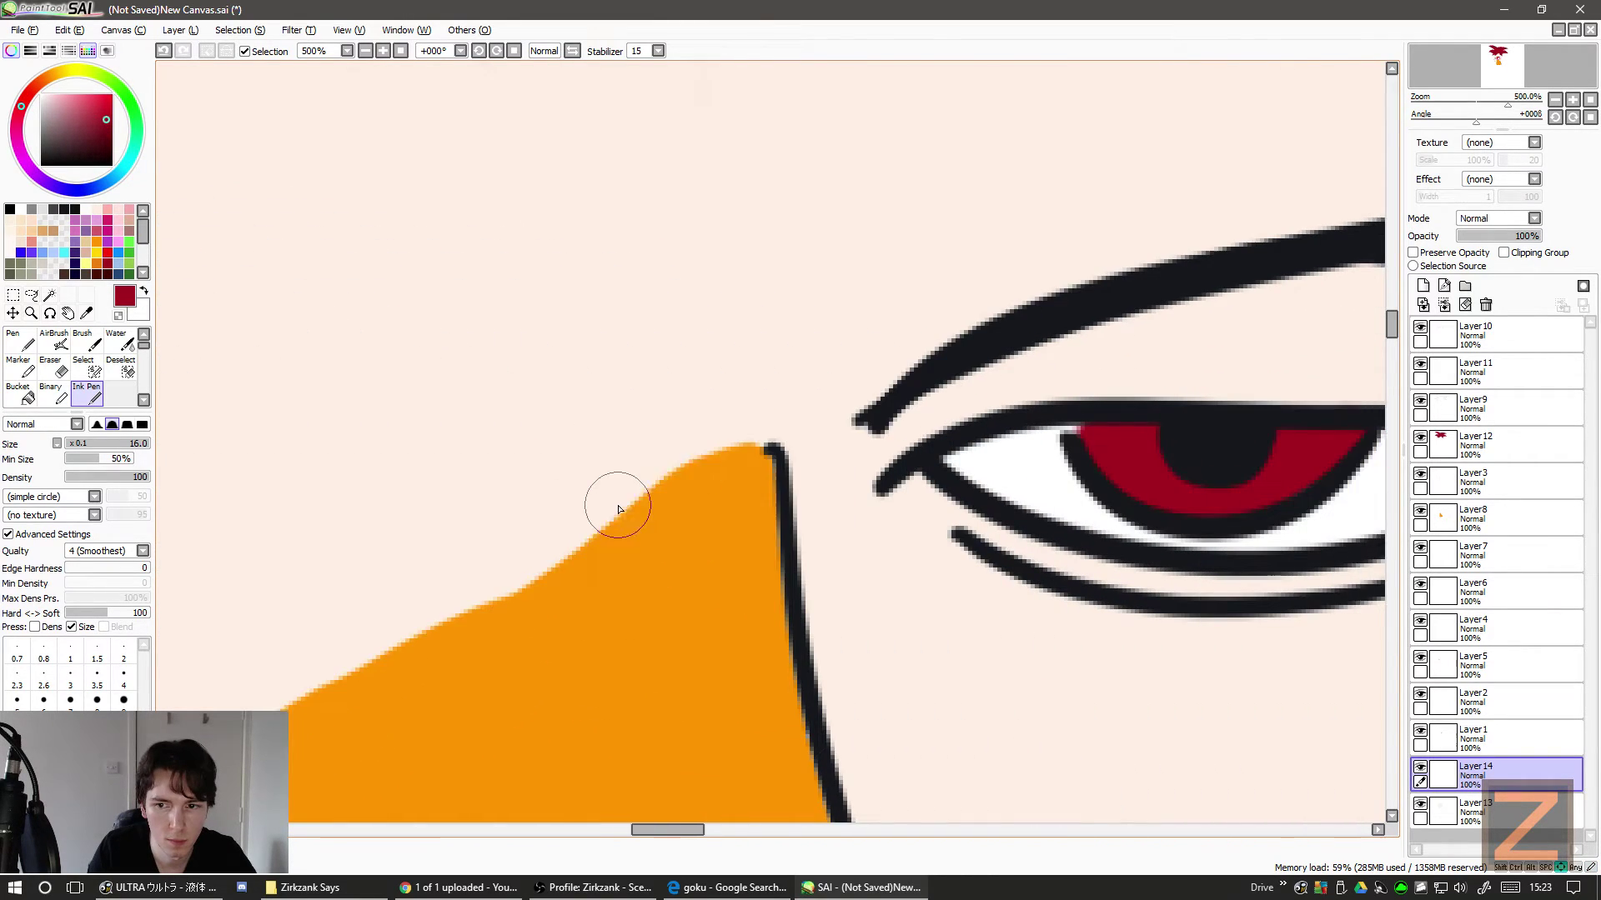
pyautogui.hscroll(2, 619, 509)
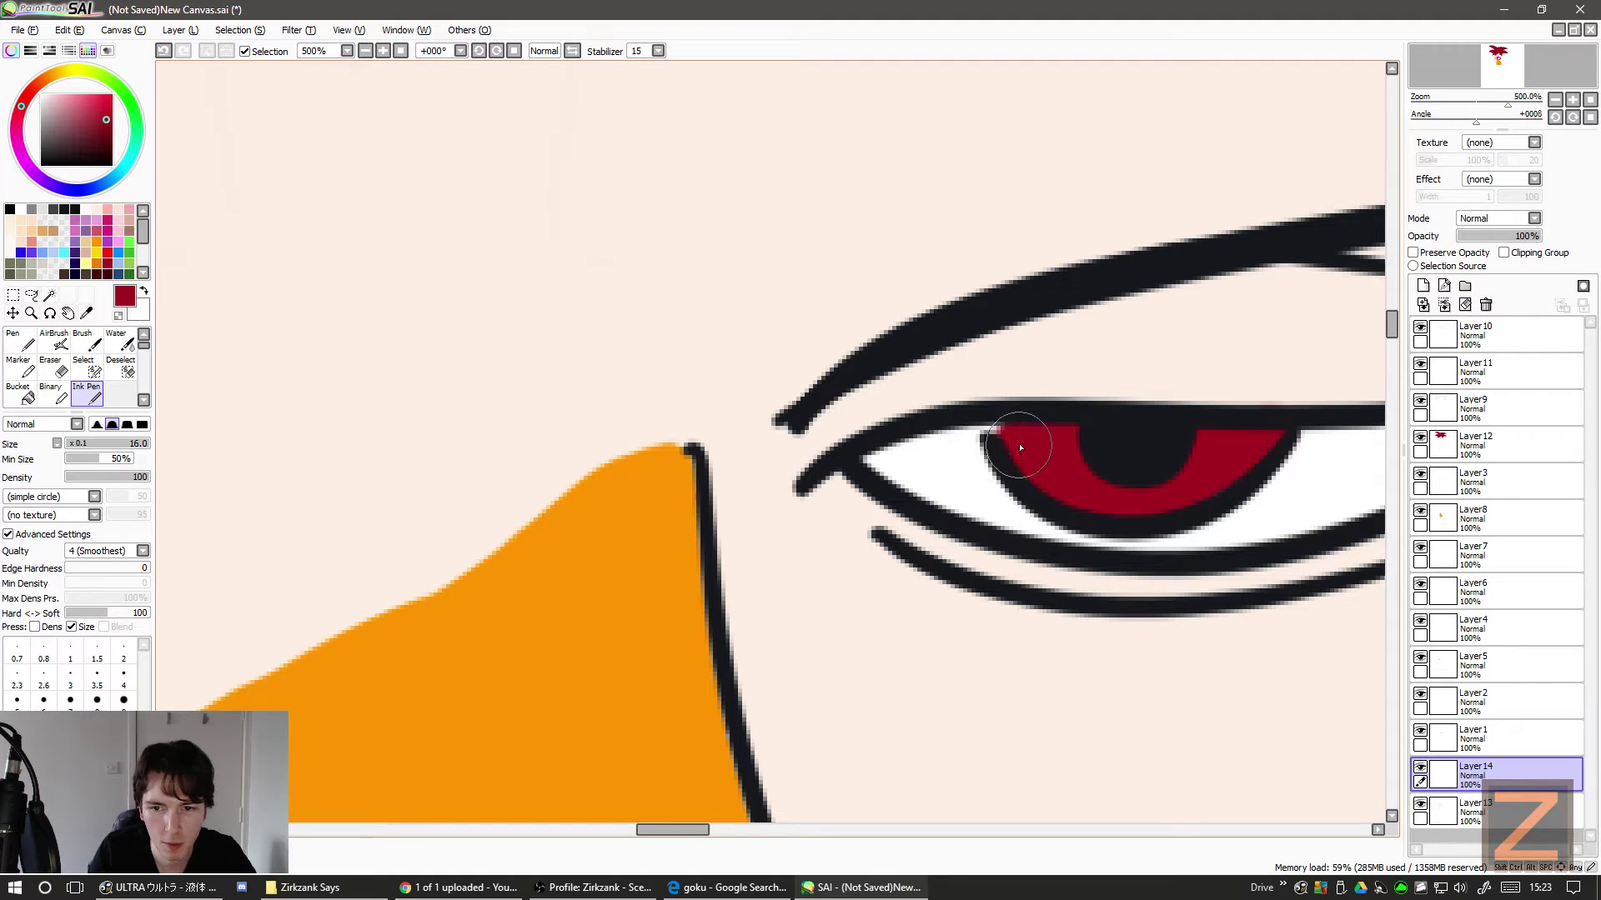
pyautogui.moveTo(1021, 448); pyautogui.dragTo(1012, 442)
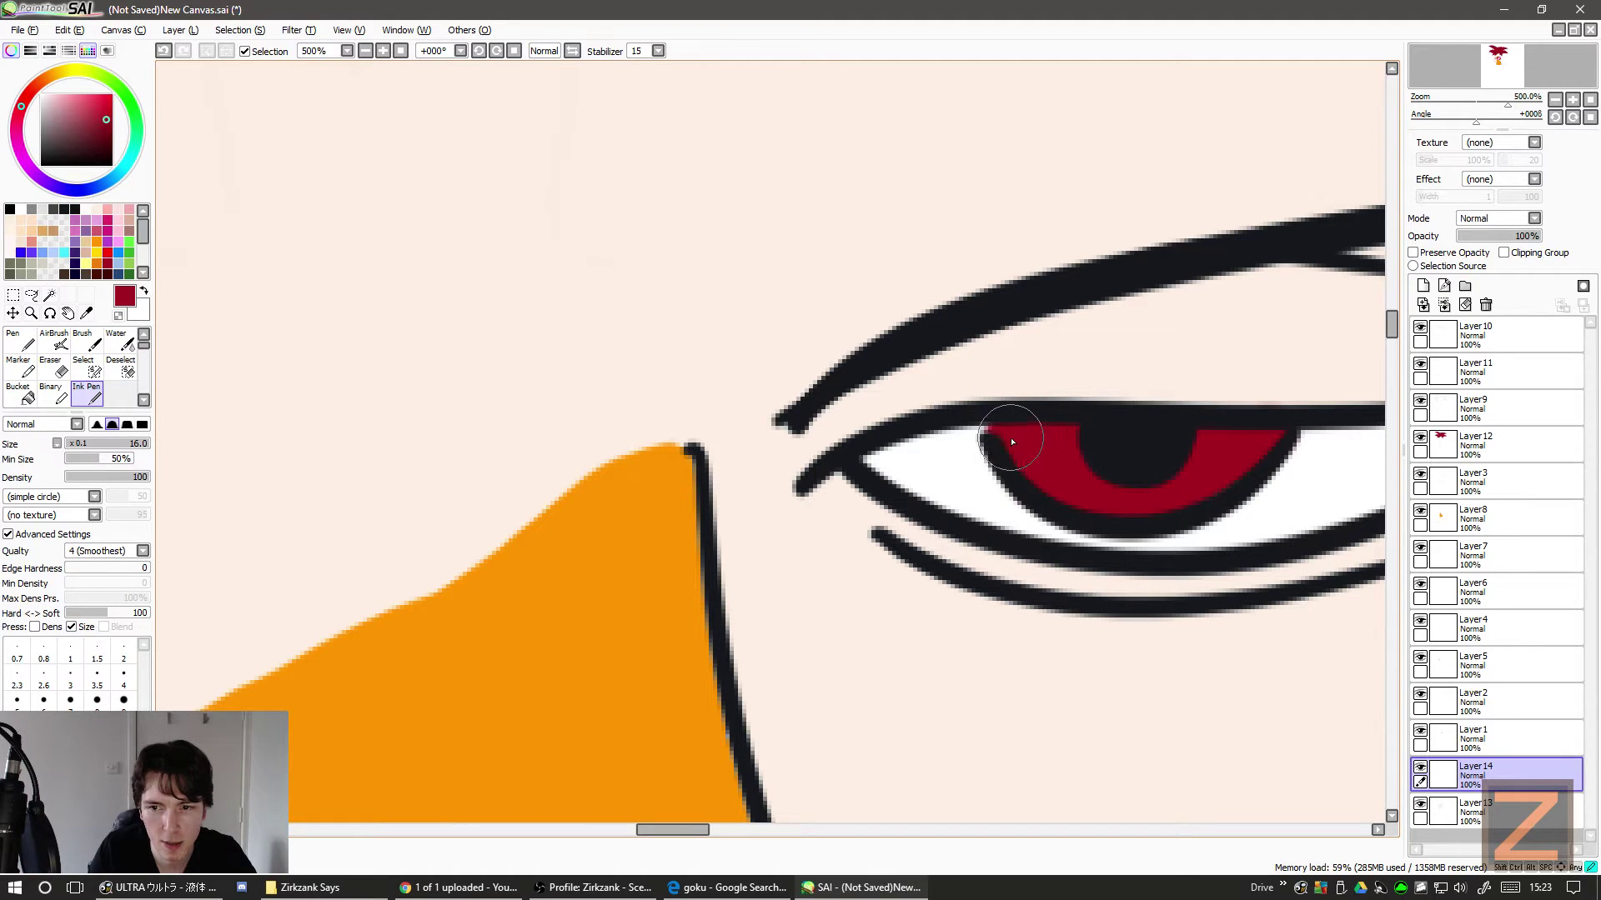
pyautogui.hscroll(-20, 779, 529)
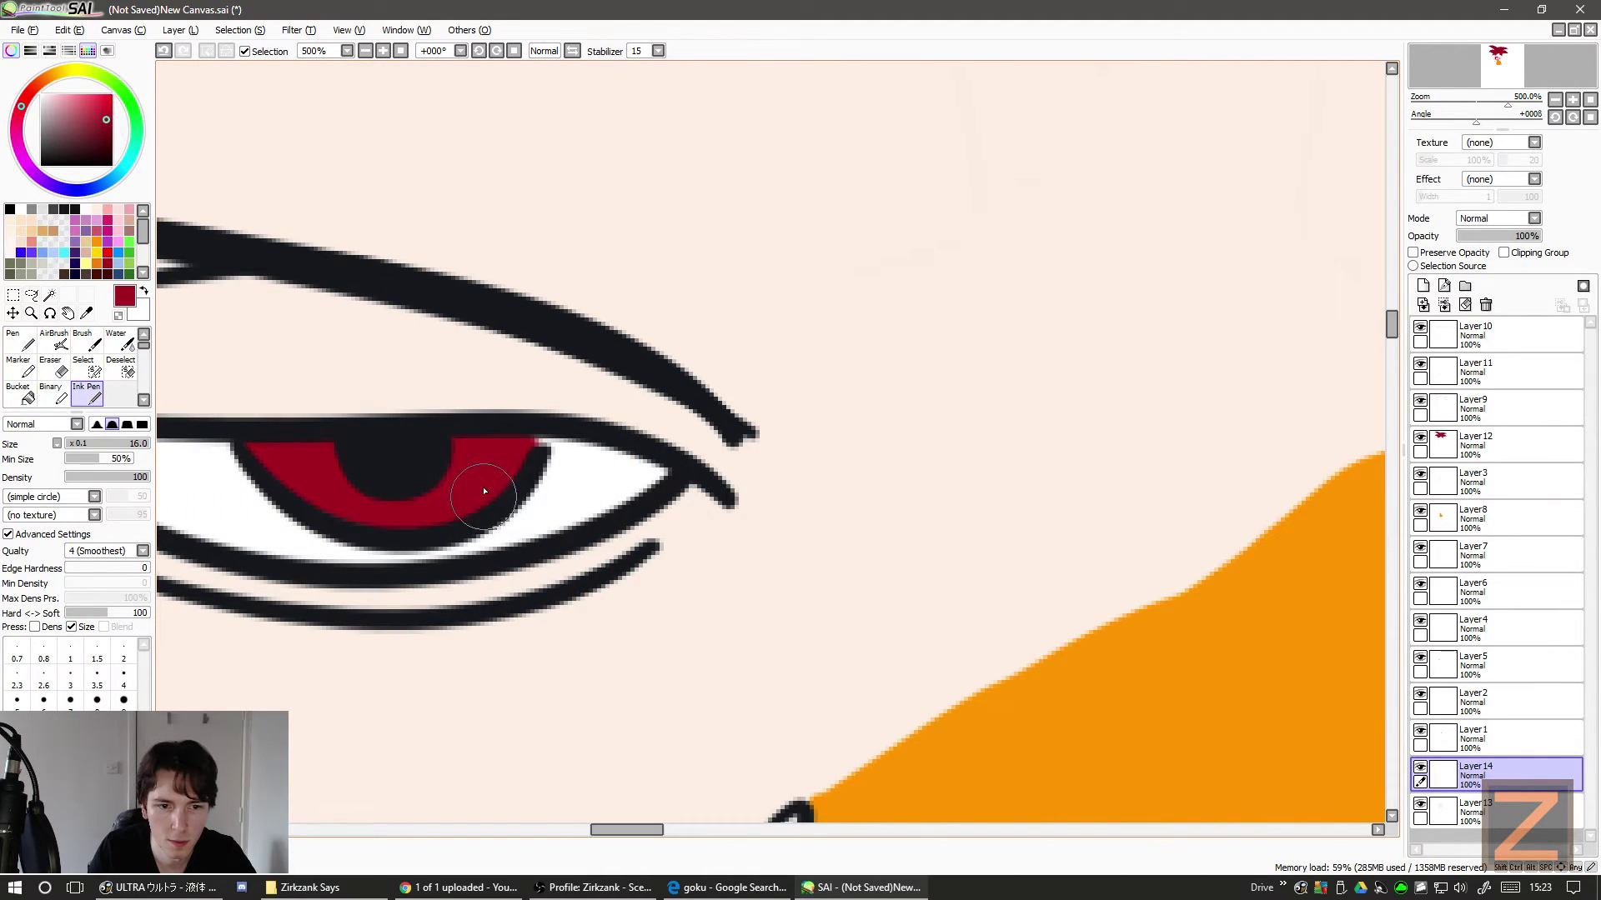
pyautogui.scroll(-3, 486, 504)
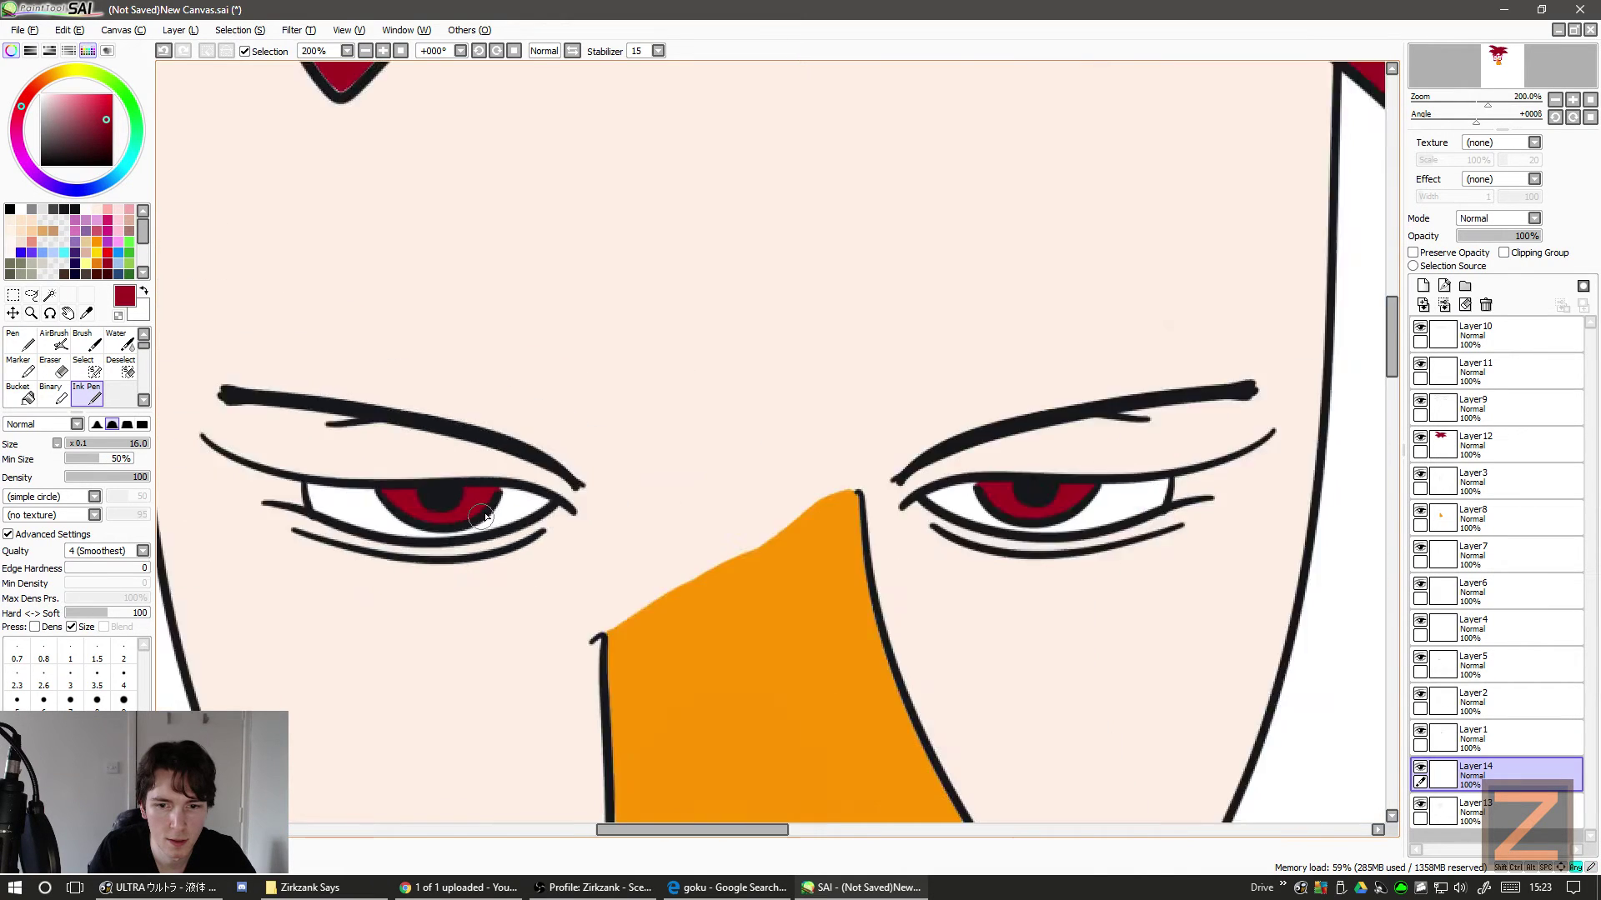
pyautogui.scroll(-4, 486, 516)
pyautogui.scroll(-1, 513, 507)
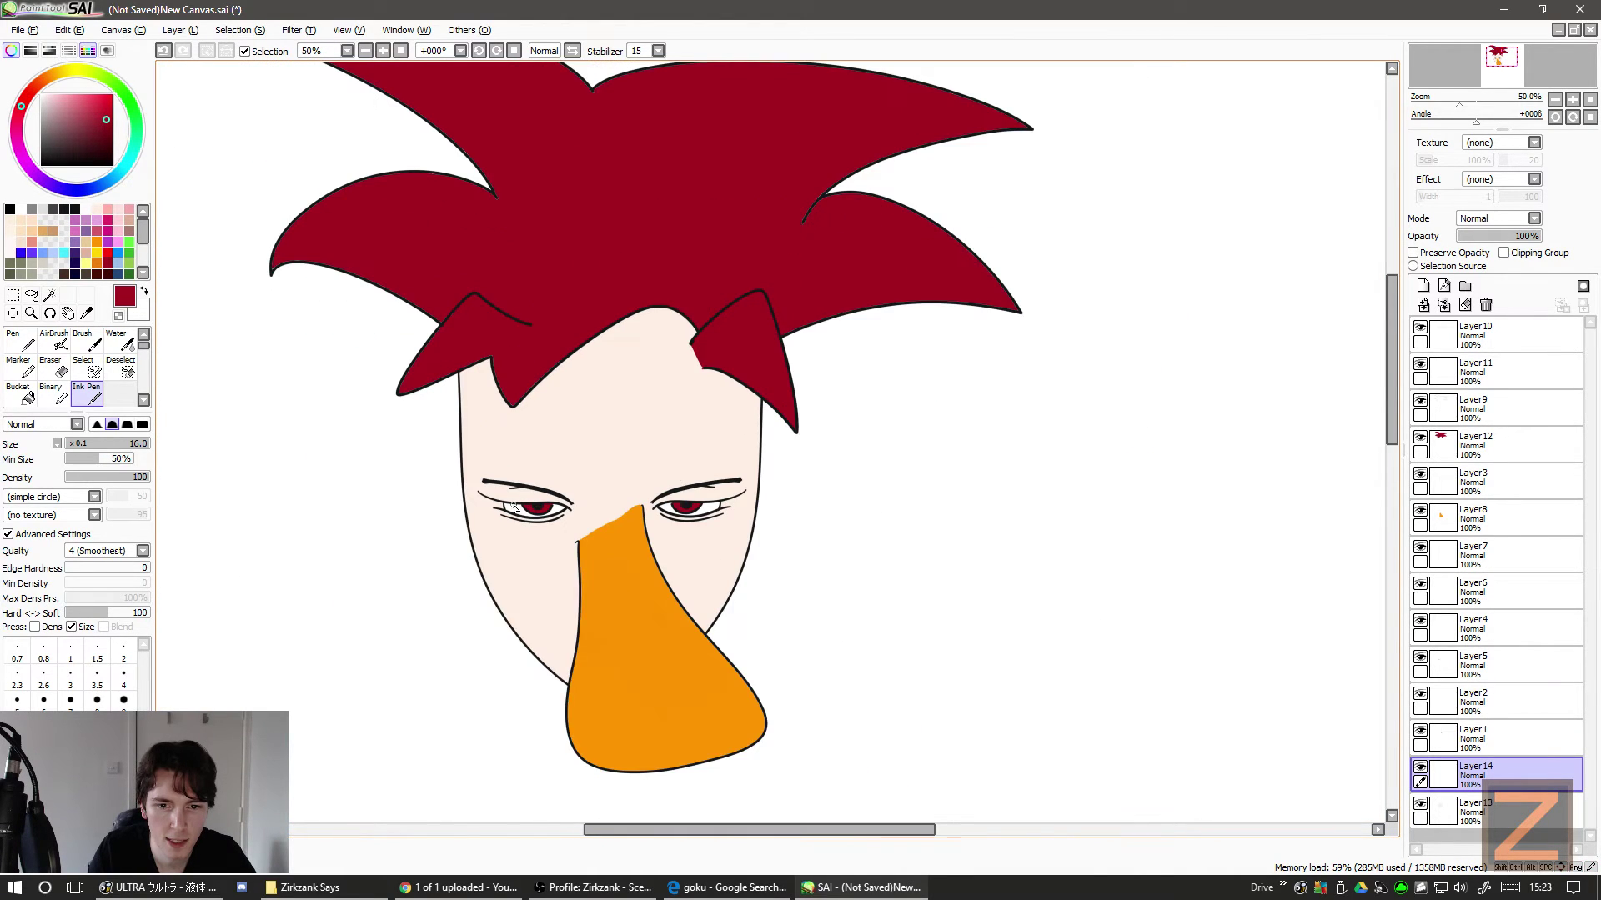
pyautogui.hscroll(-2, 516, 509)
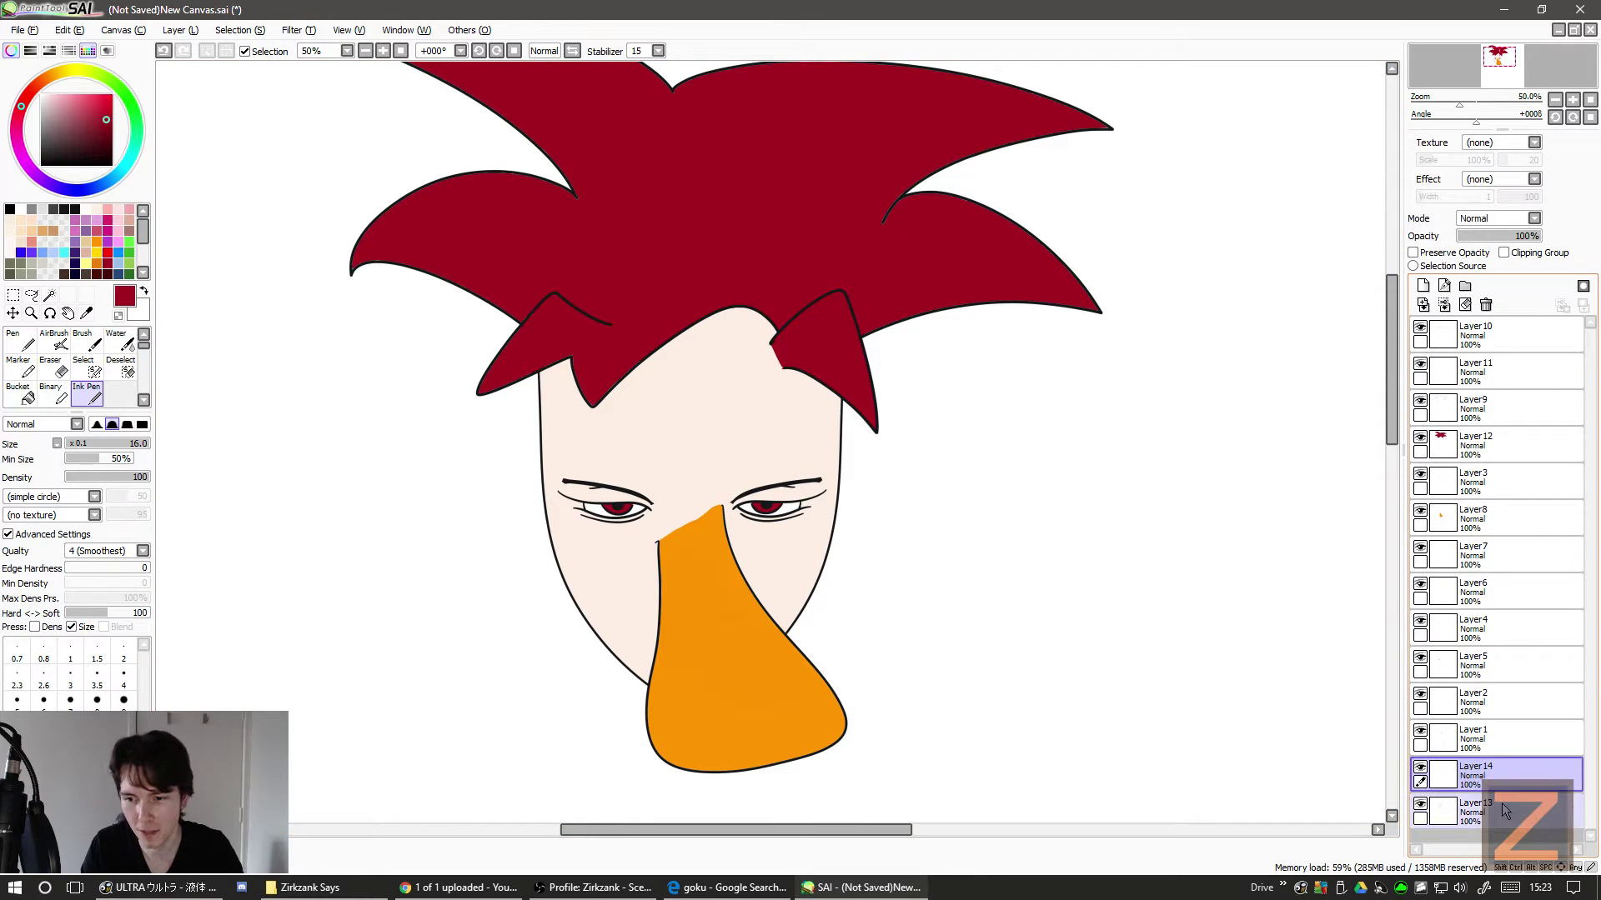
# - Add another layer above the iris layer and choose the near-black outline colour
pyautogui.click(1423, 288)
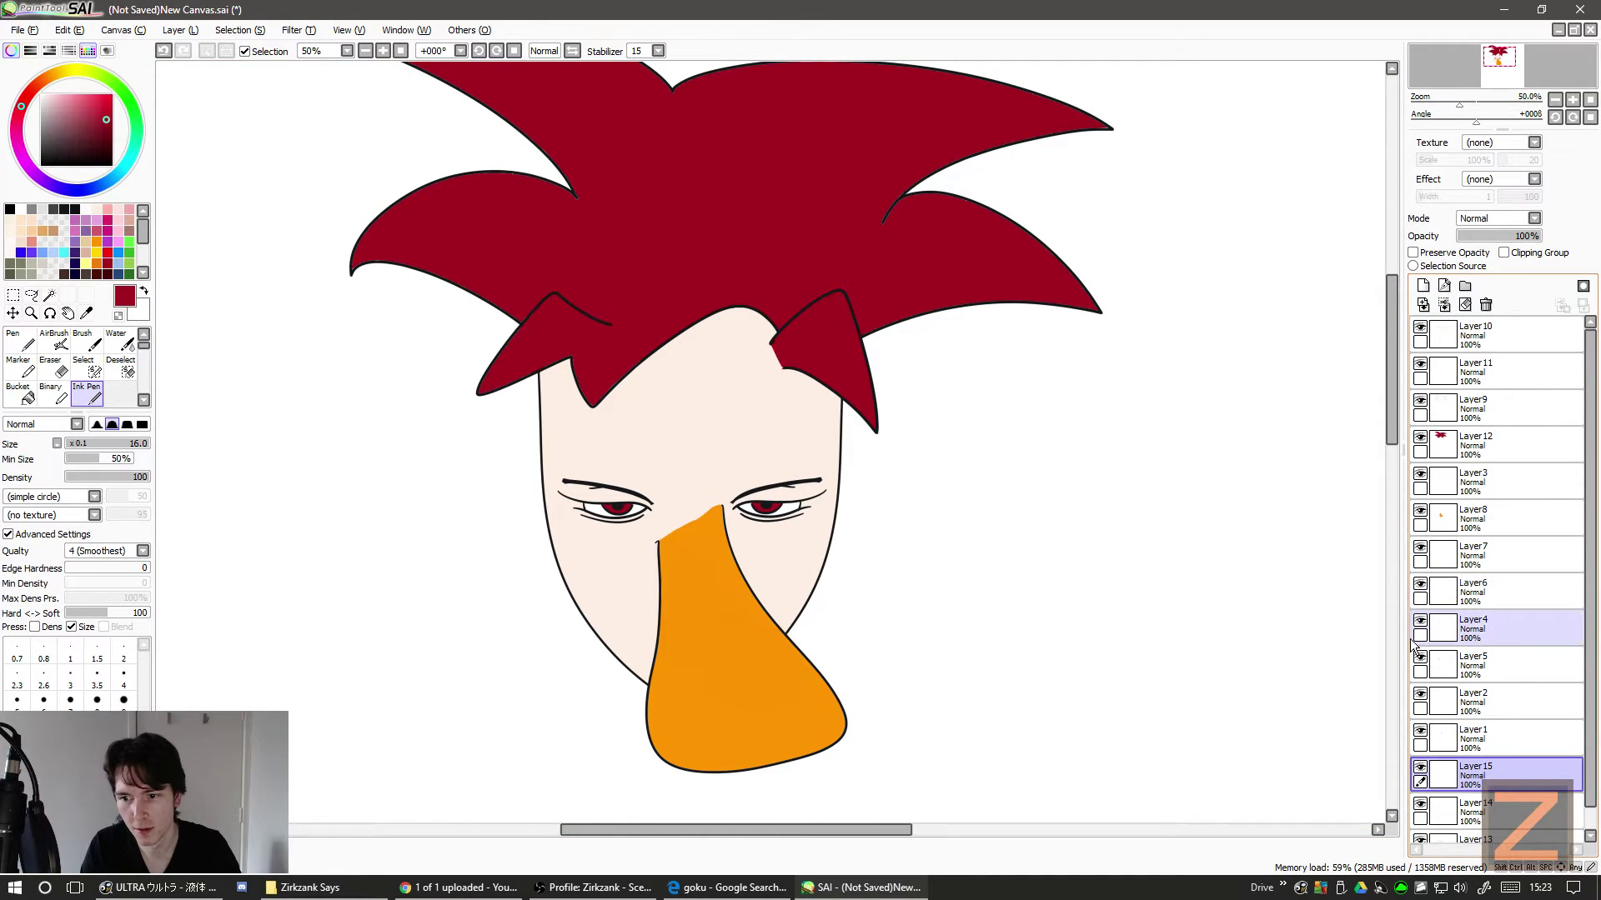
pyautogui.scroll(2, 1251, 487)
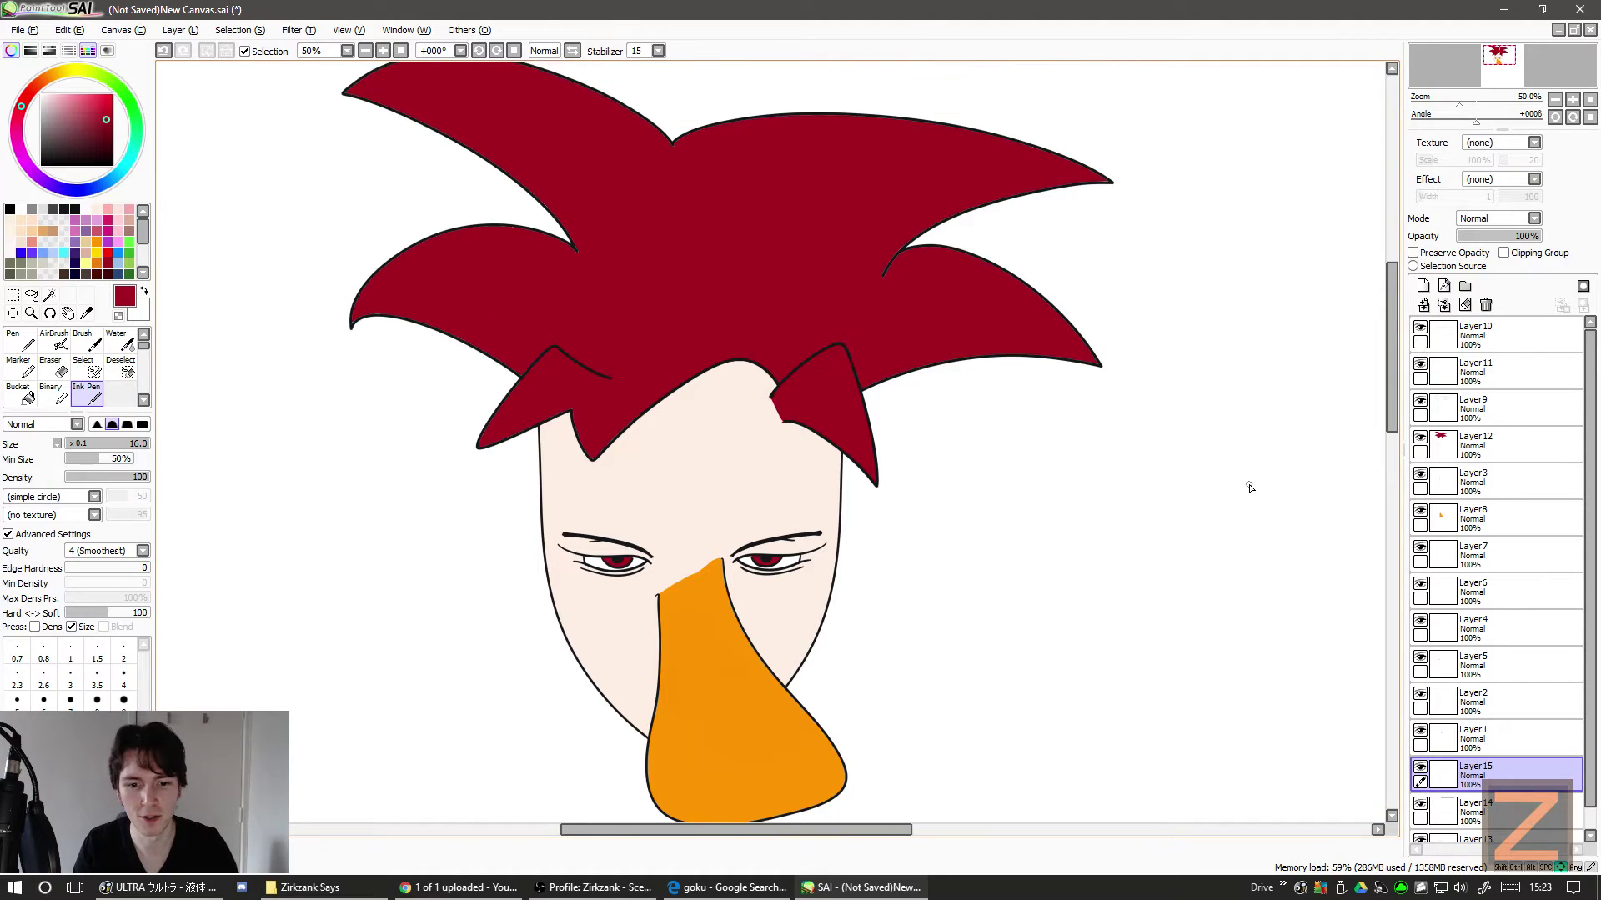
pyautogui.hscroll(3, 1252, 493)
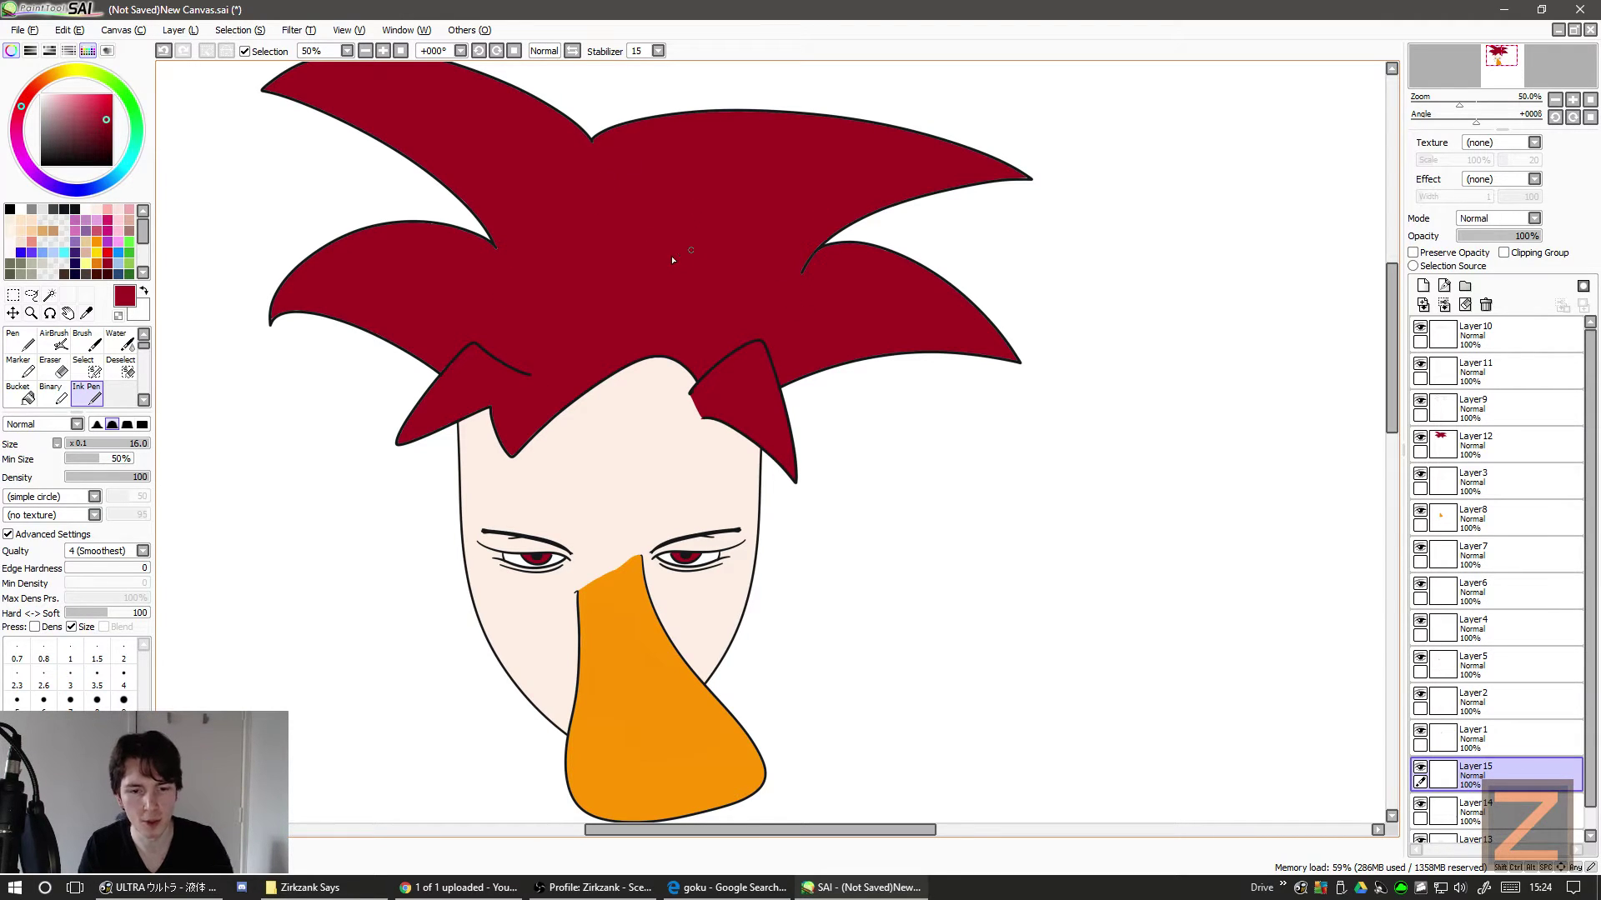
pyautogui.scroll(-2, 673, 260)
pyautogui.hscroll(-2, 607, 268)
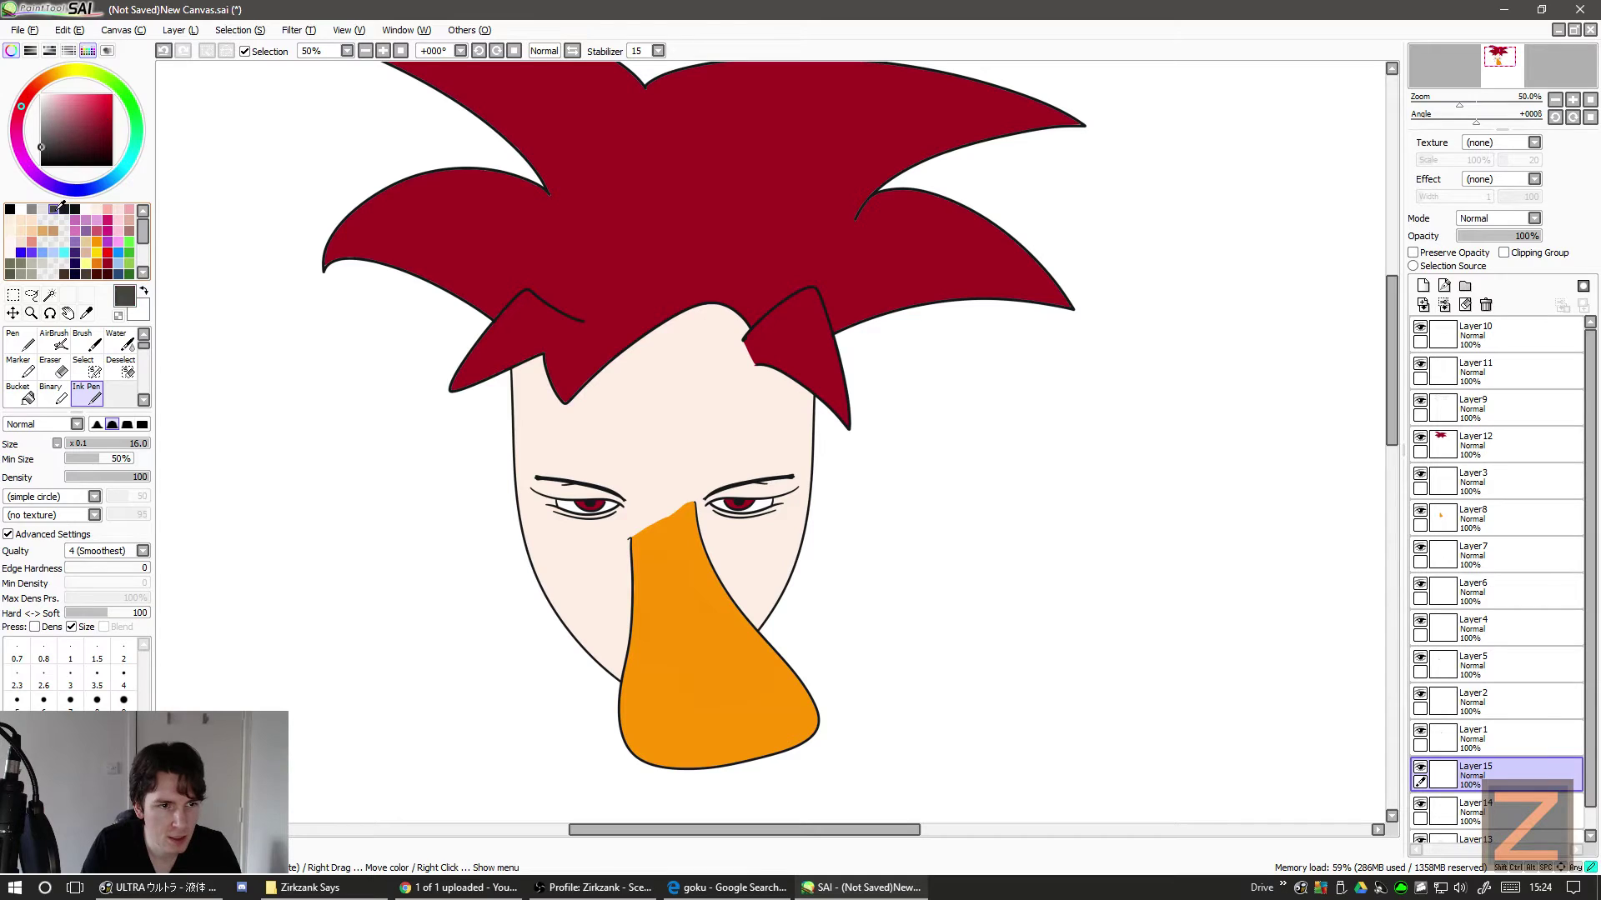
pyautogui.click(75, 209)
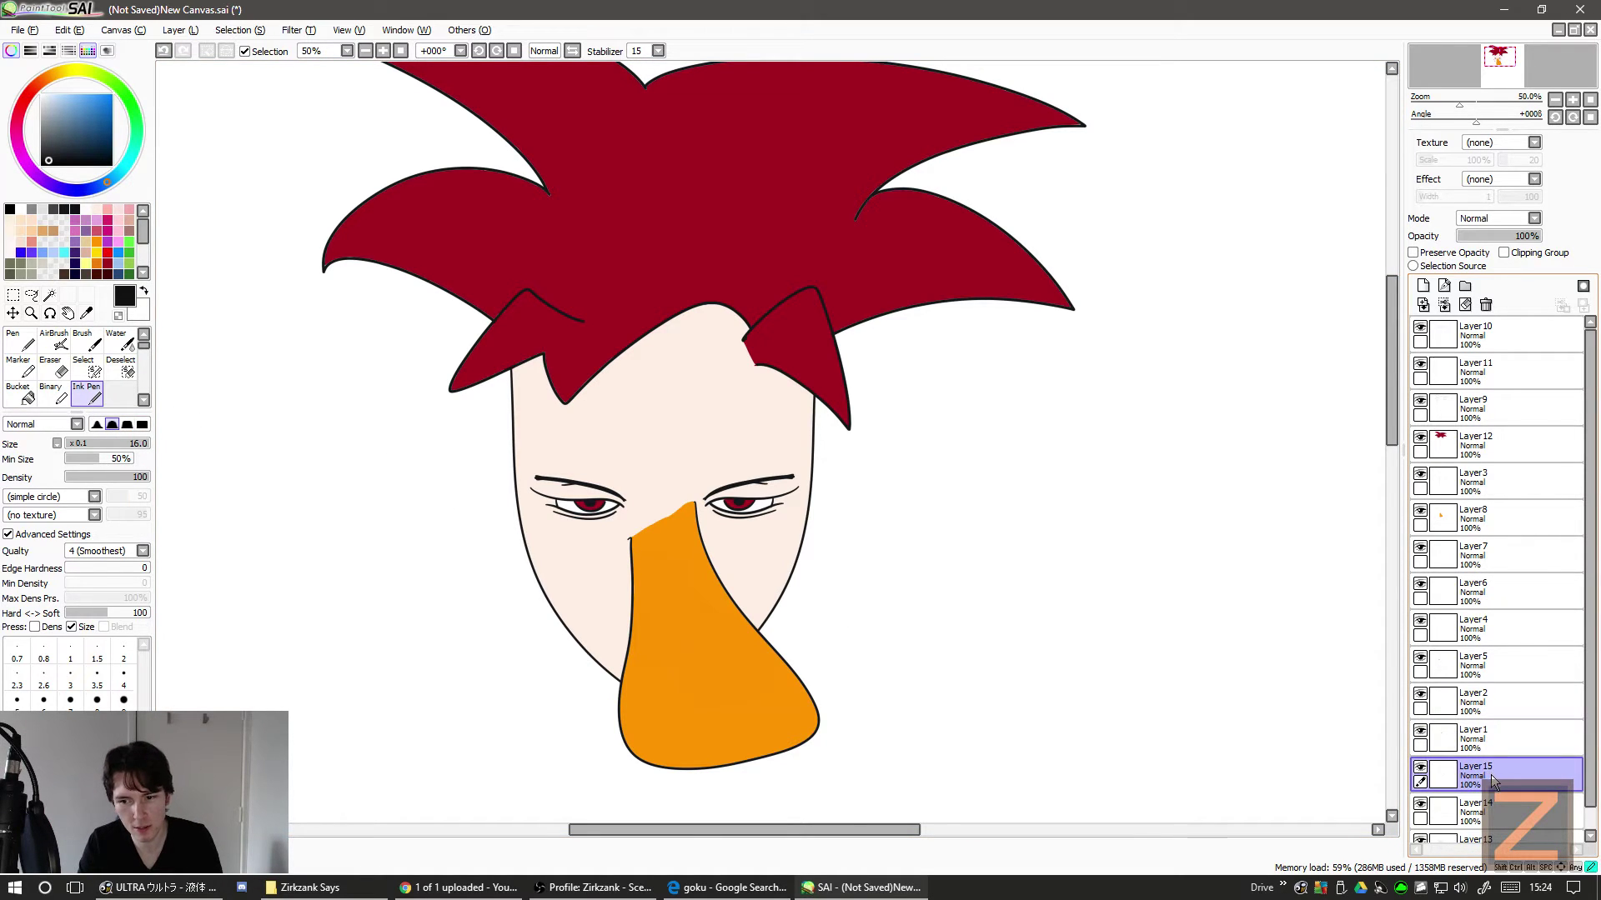
# - Try to draw short near-black nostril marks near the beak's upper end, with the new layer moved to the top of the stack
pyautogui.moveTo(1492, 781)
pyautogui.mouseDown()
pyautogui.moveTo(1513, 434)
pyautogui.moveTo(1501, 326)
pyautogui.mouseUp()
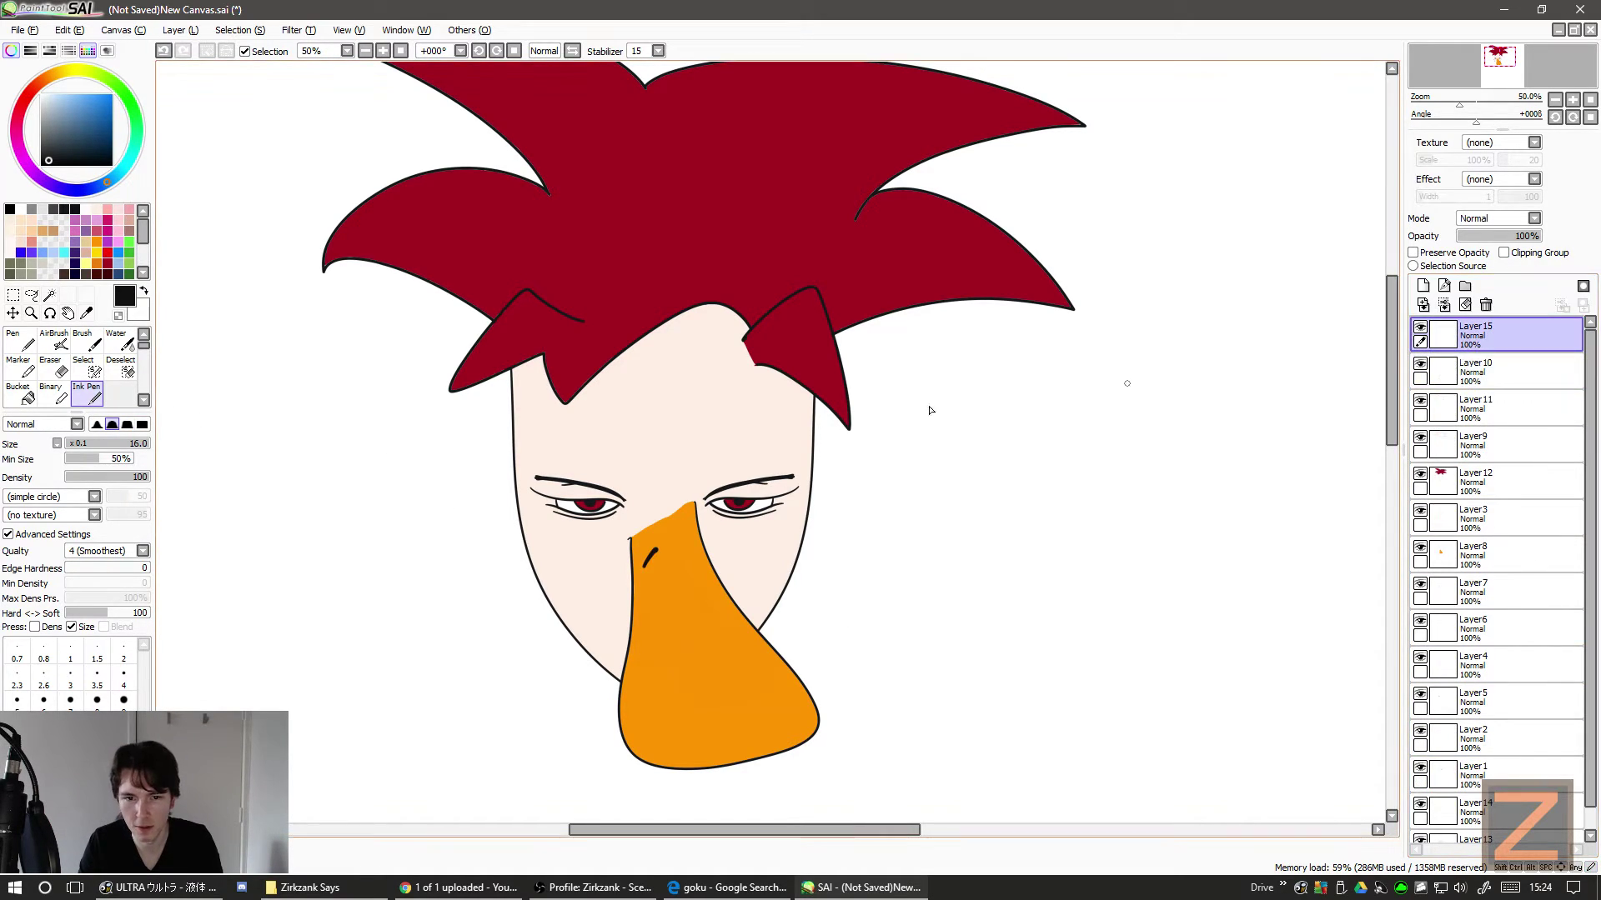
pyautogui.moveTo(677, 551)
pyautogui.mouseDown()
pyautogui.moveTo(699, 556)
pyautogui.moveTo(692, 540)
pyautogui.moveTo(661, 570)
pyautogui.mouseUp()
pyautogui.hotkey('ctrl', 'z')
pyautogui.hotkey('ctrl', 'z')
pyautogui.hotkey('ctrl', 'z')
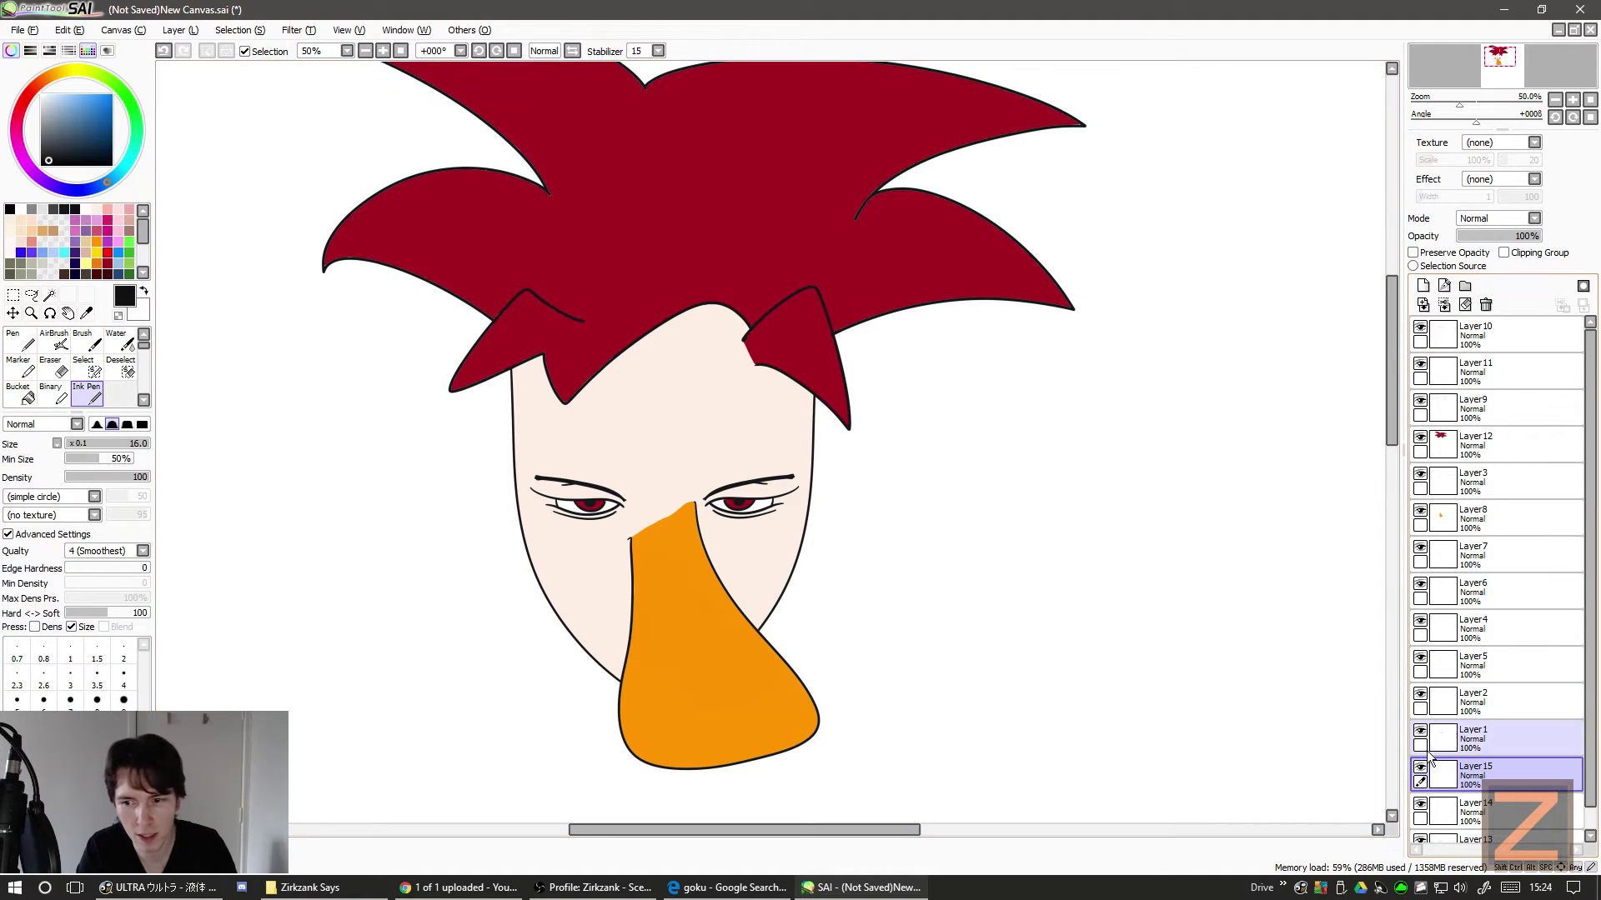
# - Move the new layer to the top of the layer stack and clear the stray nostril scribbles from it
pyautogui.click(1443, 771)
pyautogui.moveTo(1443, 771); pyautogui.dragTo(1512, 322)
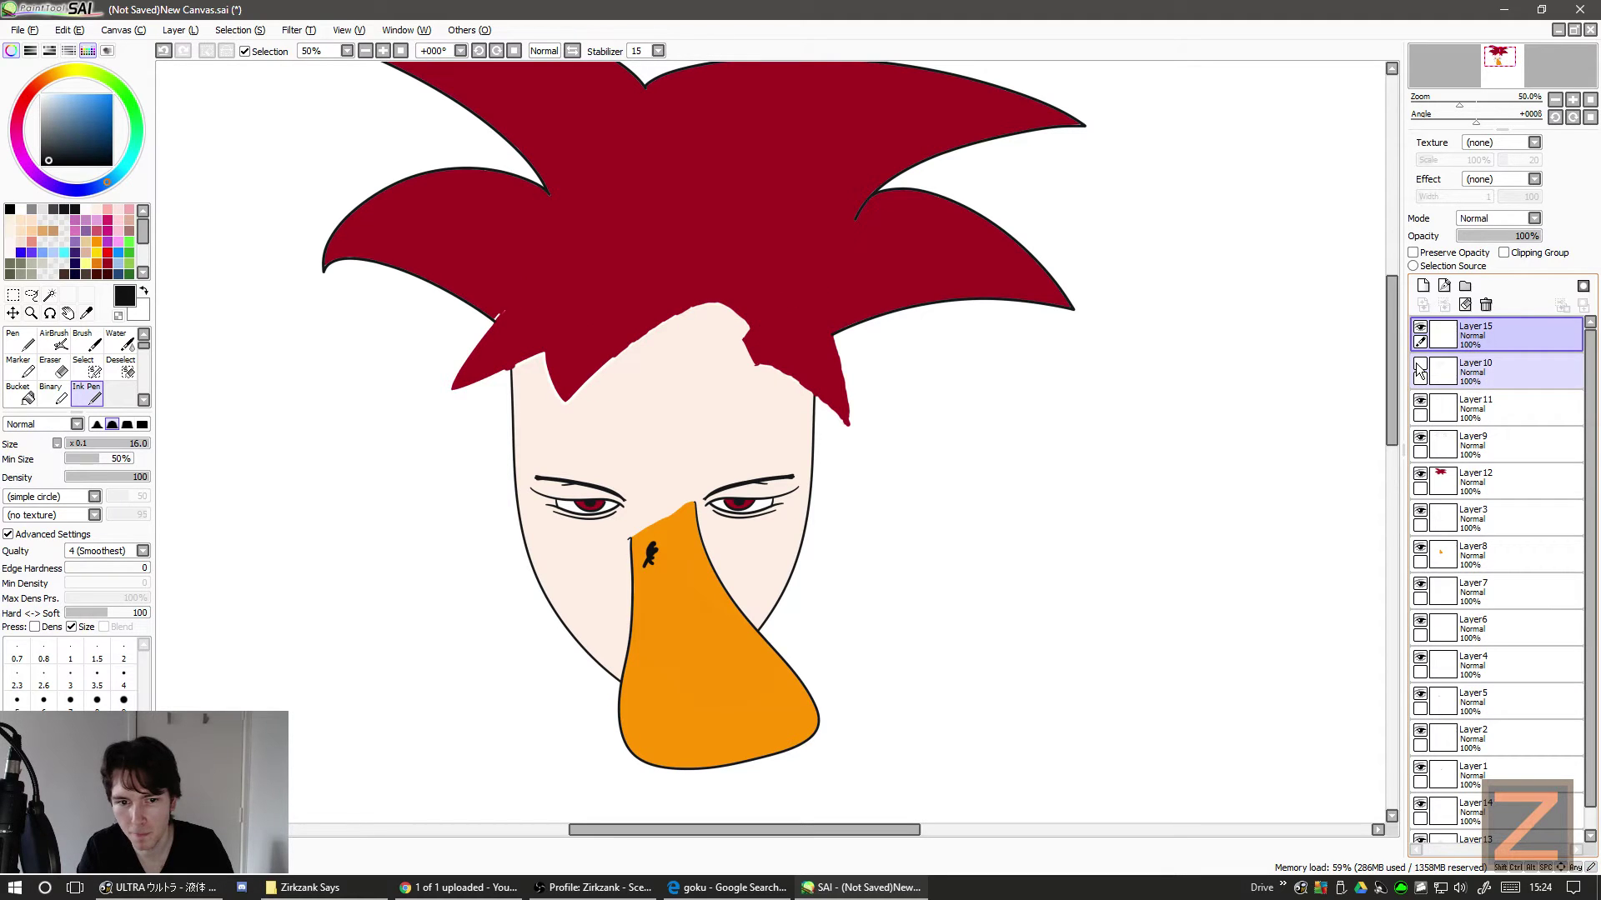
pyautogui.click(1419, 331)
pyautogui.click(1419, 330)
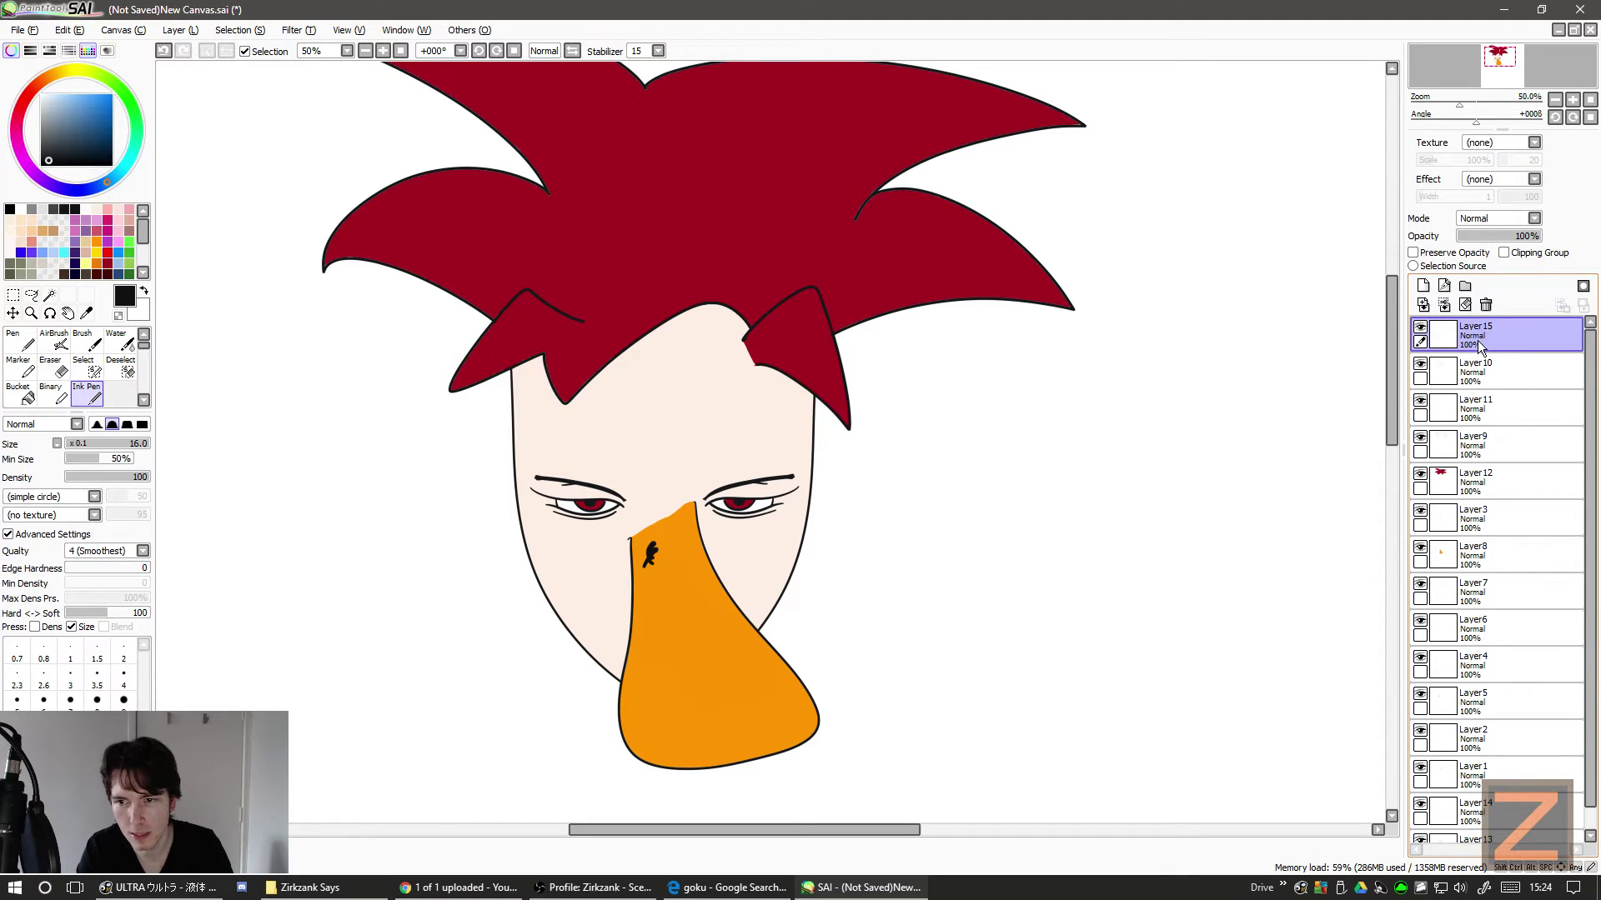
pyautogui.click(1465, 306)
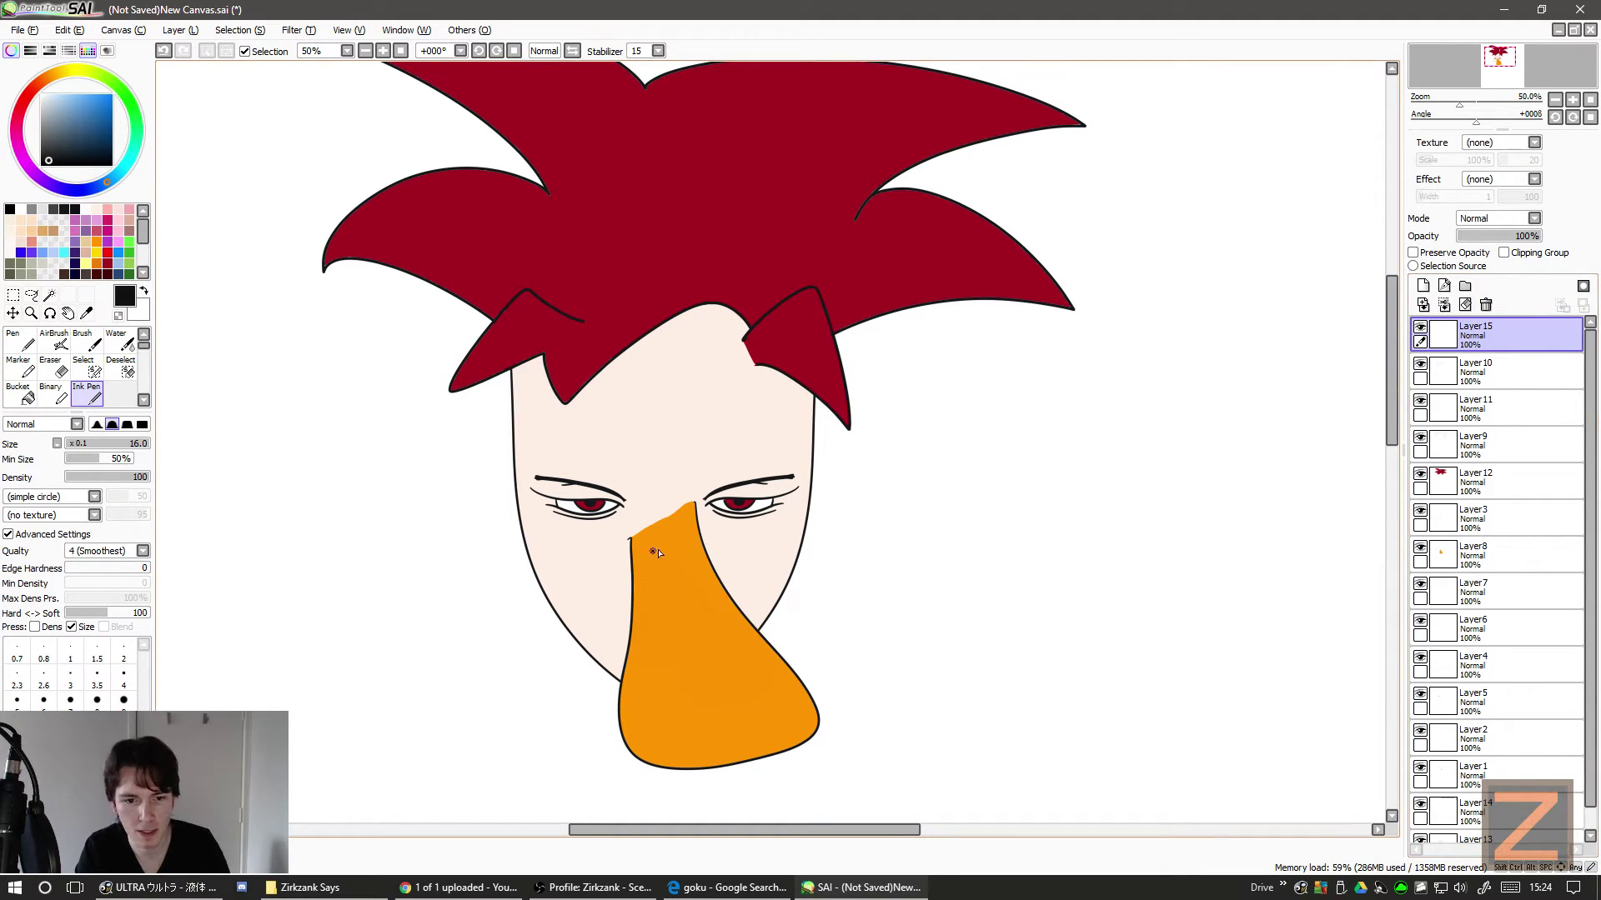
# - Try out two nostril strokes near the beak's upper end with the Ink Pen at size 16
pyautogui.moveTo(678, 556); pyautogui.dragTo(694, 560)
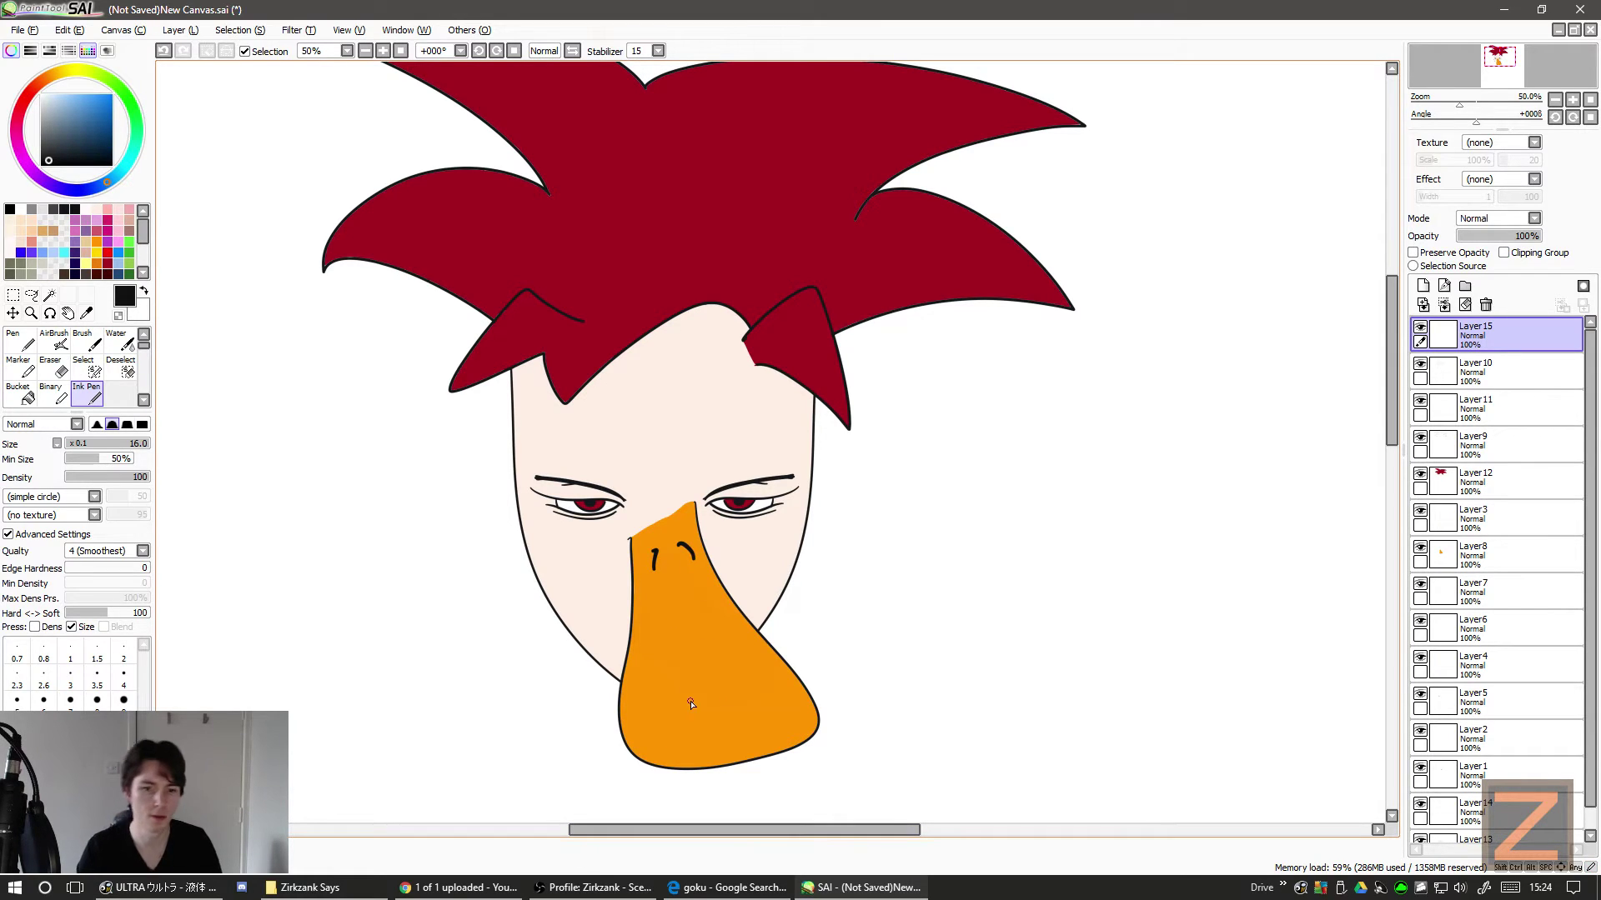
pyautogui.hotkey('ctrl', 'z')
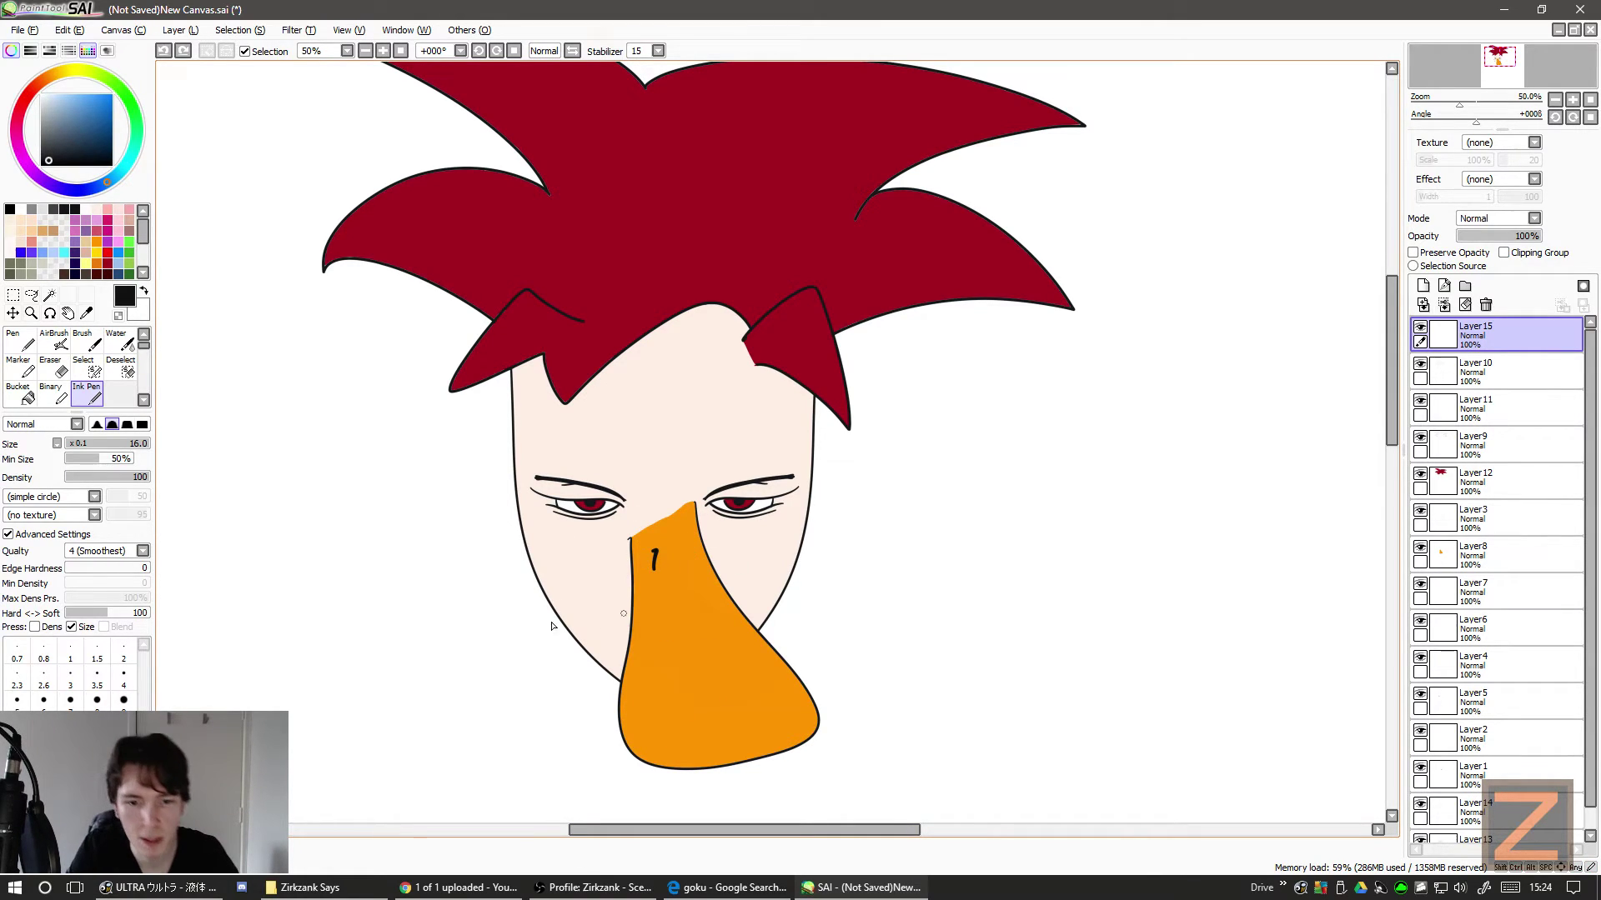
pyautogui.hotkey('ctrl', 'z')
# - Set the Ink Pen size to 7 and draw two short slanted nostril marks near the beak's upper end
pyautogui.click(70, 704)
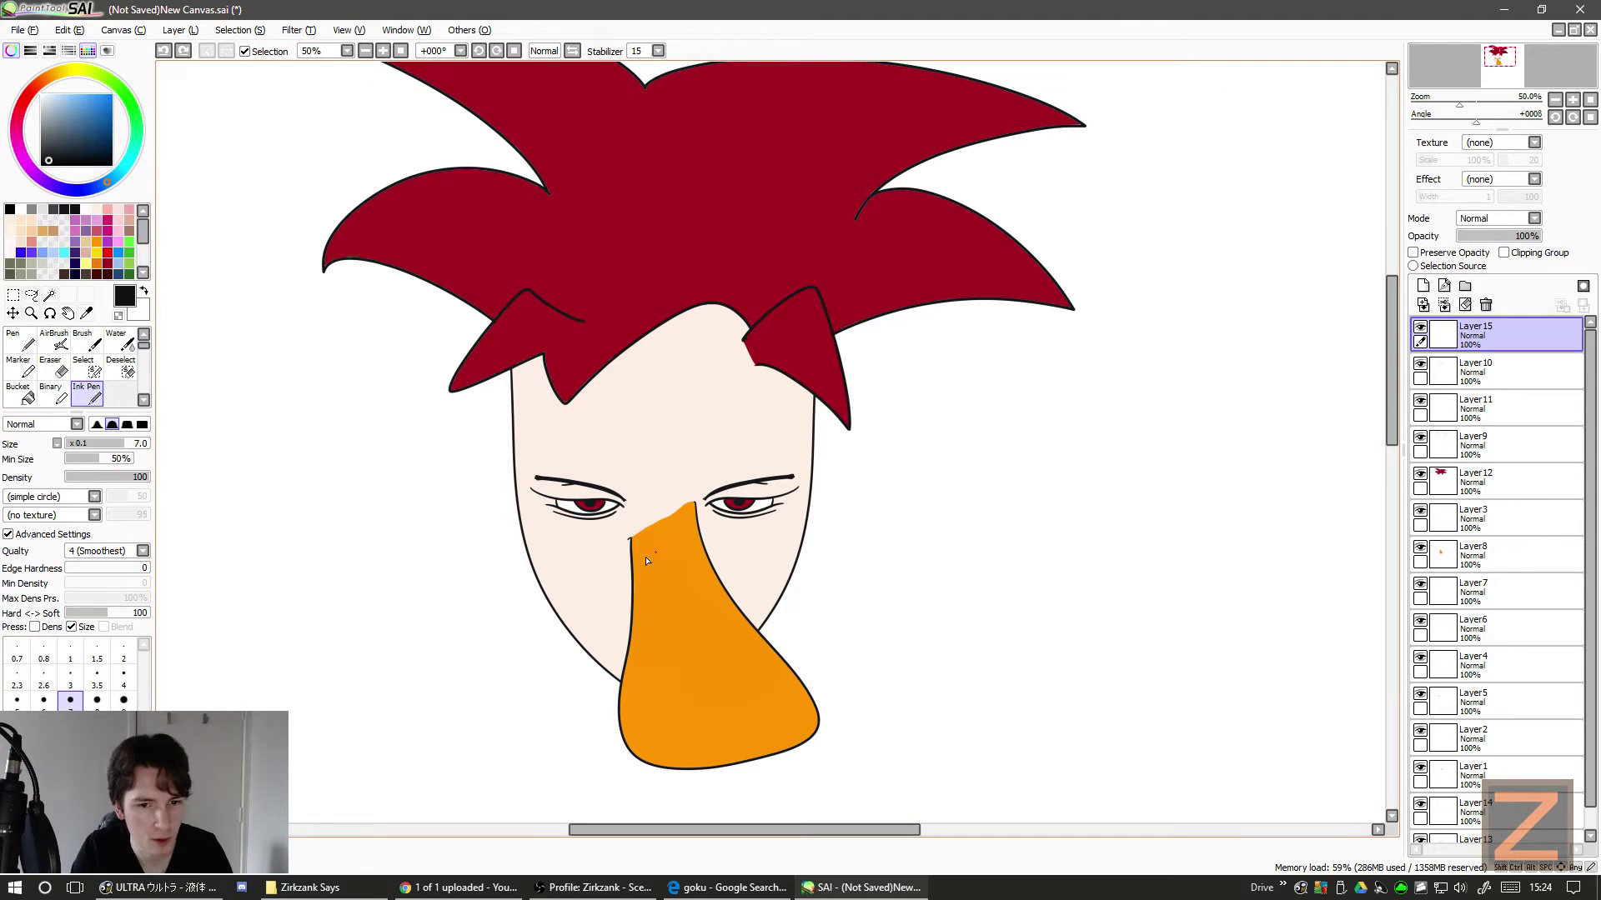
pyautogui.hotkey('ctrl', 'z')
pyautogui.moveTo(654, 548)
pyautogui.mouseDown()
pyautogui.moveTo(654, 606)
pyautogui.moveTo(656, 553)
pyautogui.mouseUp()
pyautogui.hotkey('ctrl', 'z')
pyautogui.hotkey('ctrl', 'z')
pyautogui.scroll(2, 666, 557)
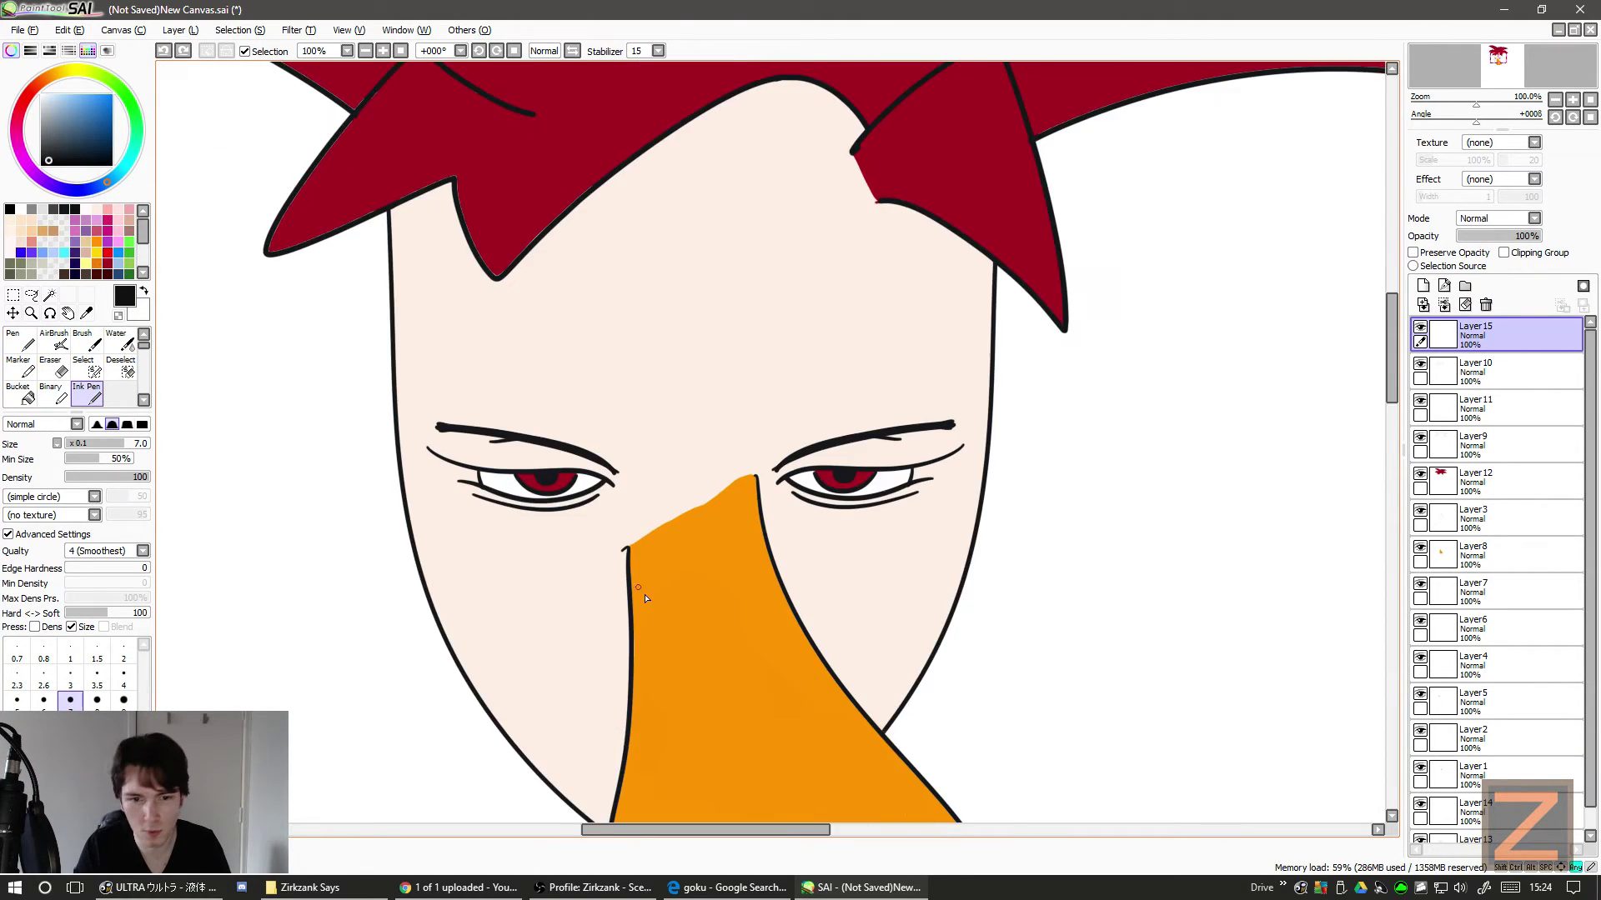
pyautogui.moveTo(663, 560); pyautogui.dragTo(656, 581)
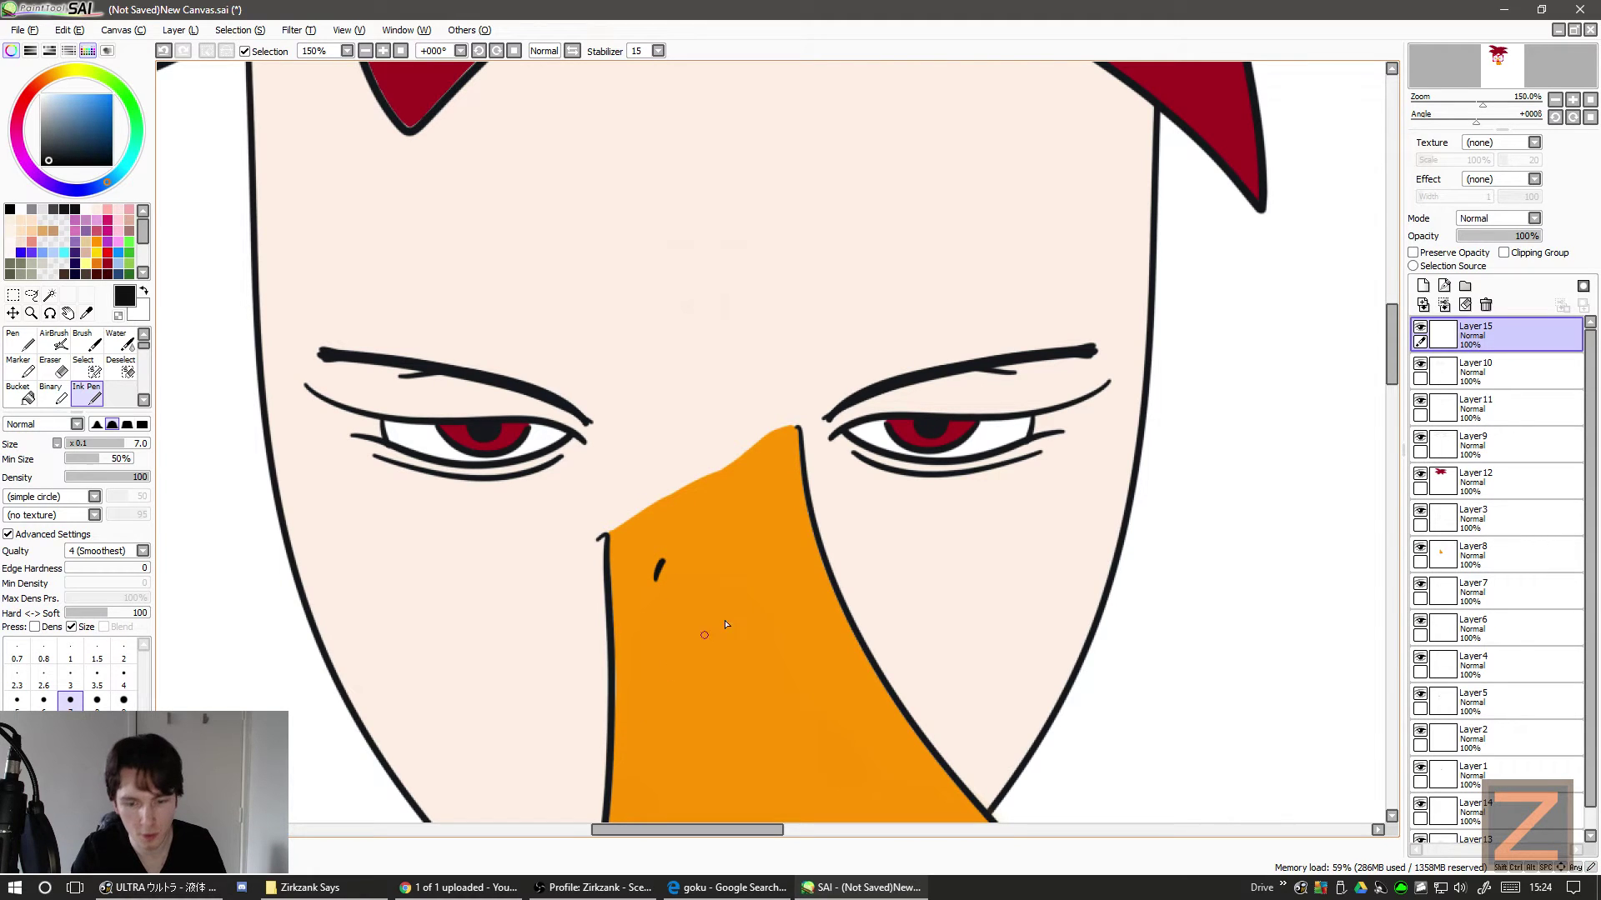
pyautogui.moveTo(767, 538); pyautogui.dragTo(780, 556)
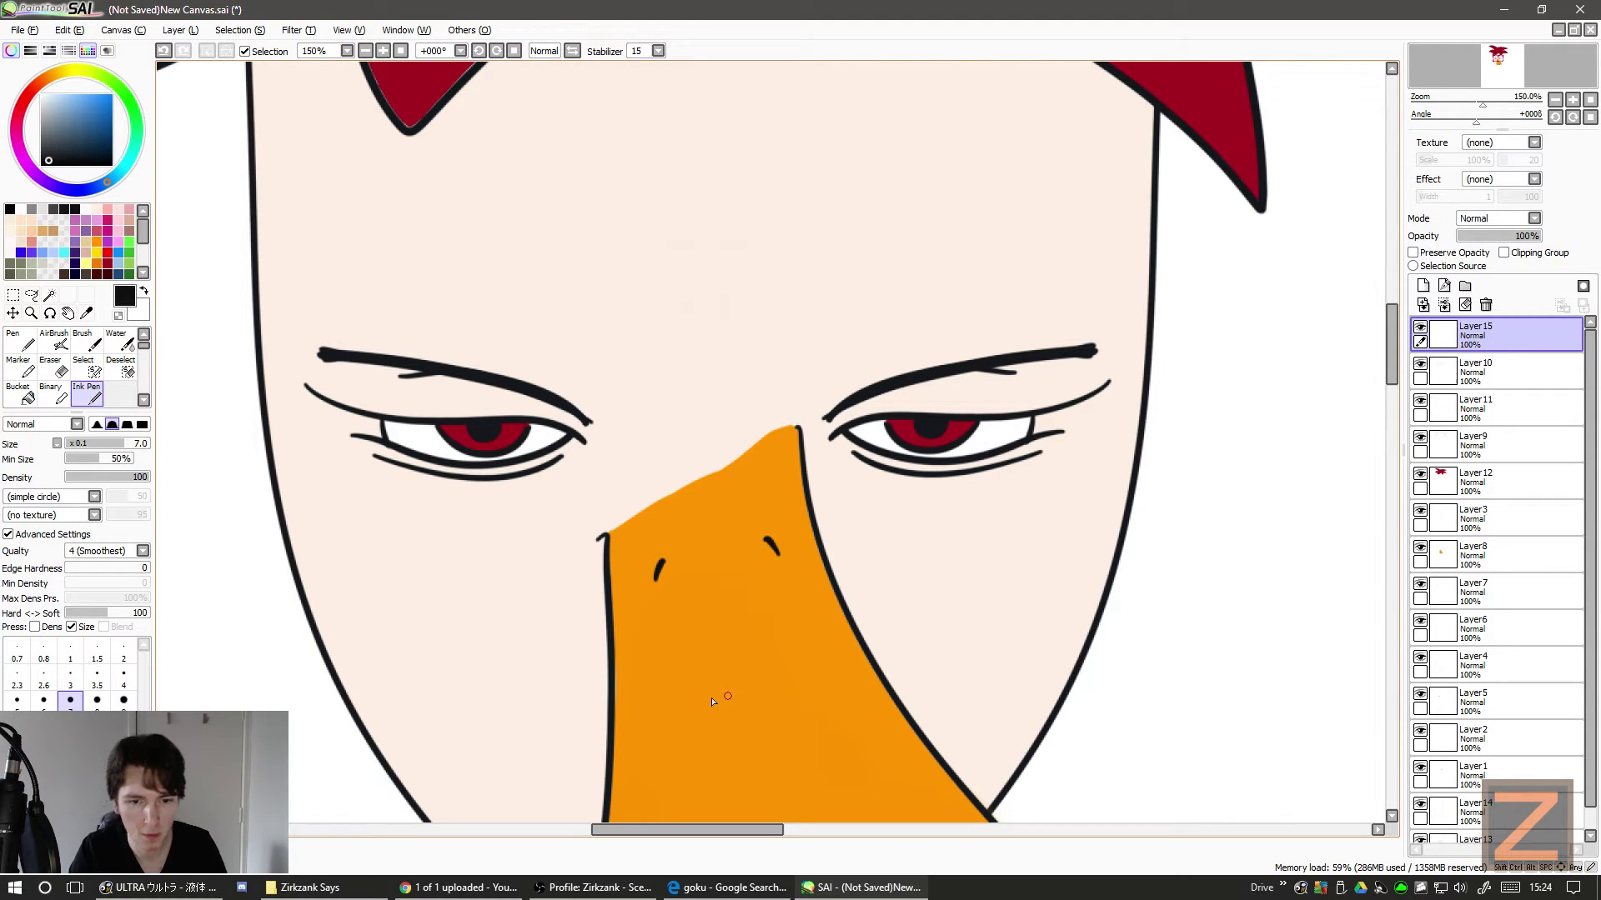
pyautogui.scroll(-3, 705, 683)
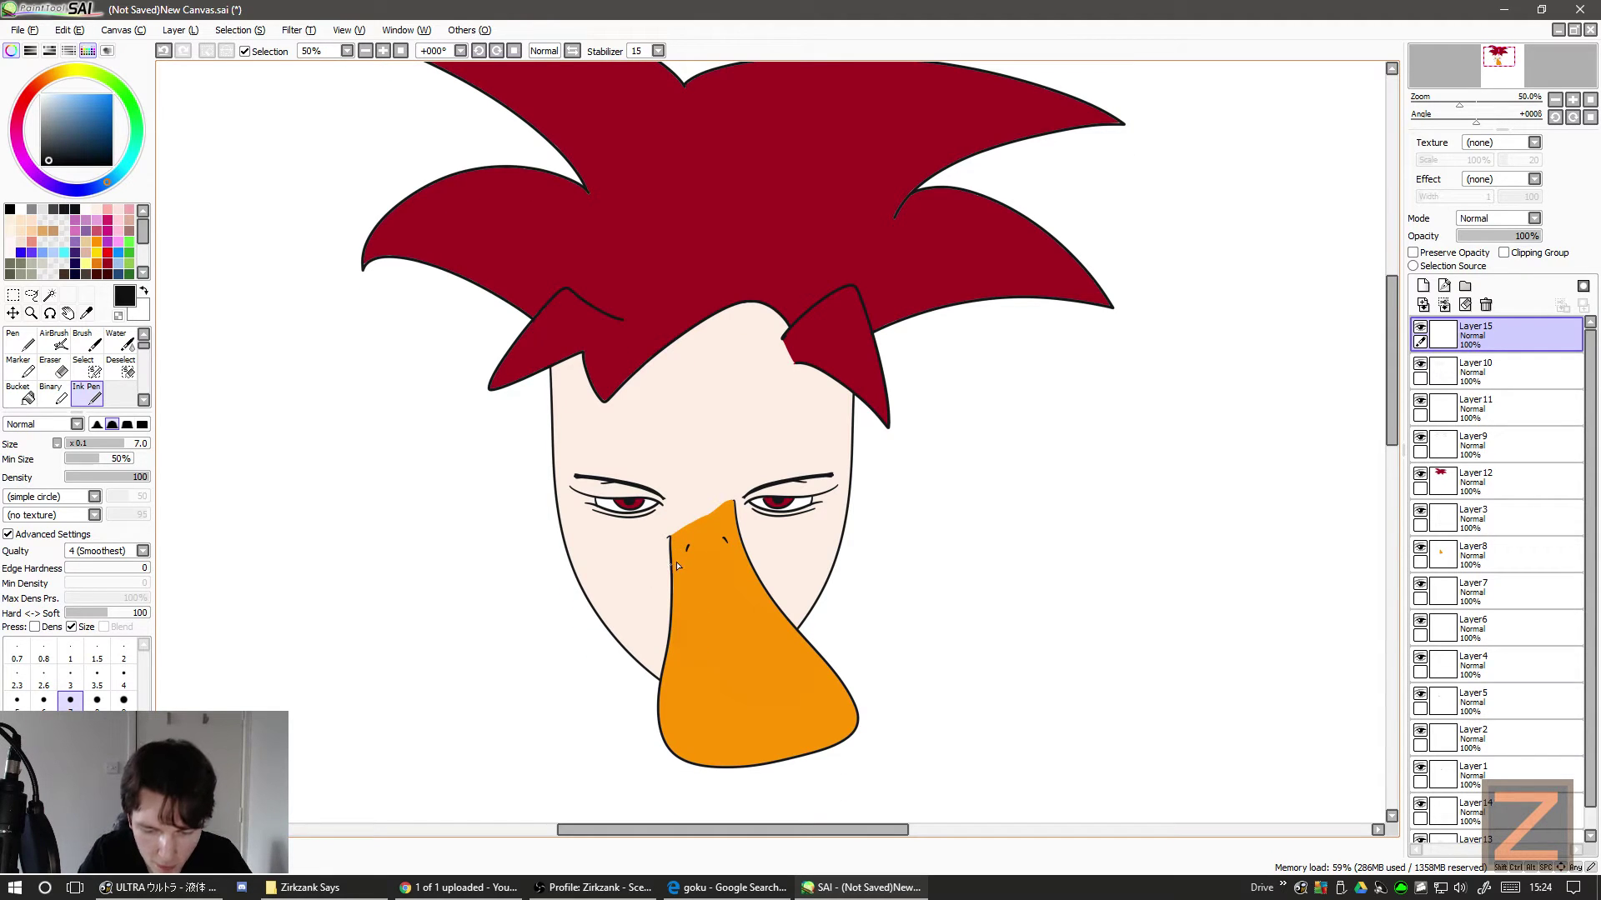
# - Try to outline a wide torso with broad shoulders below the face
pyautogui.moveTo(635, 661); pyautogui.dragTo(497, 667)
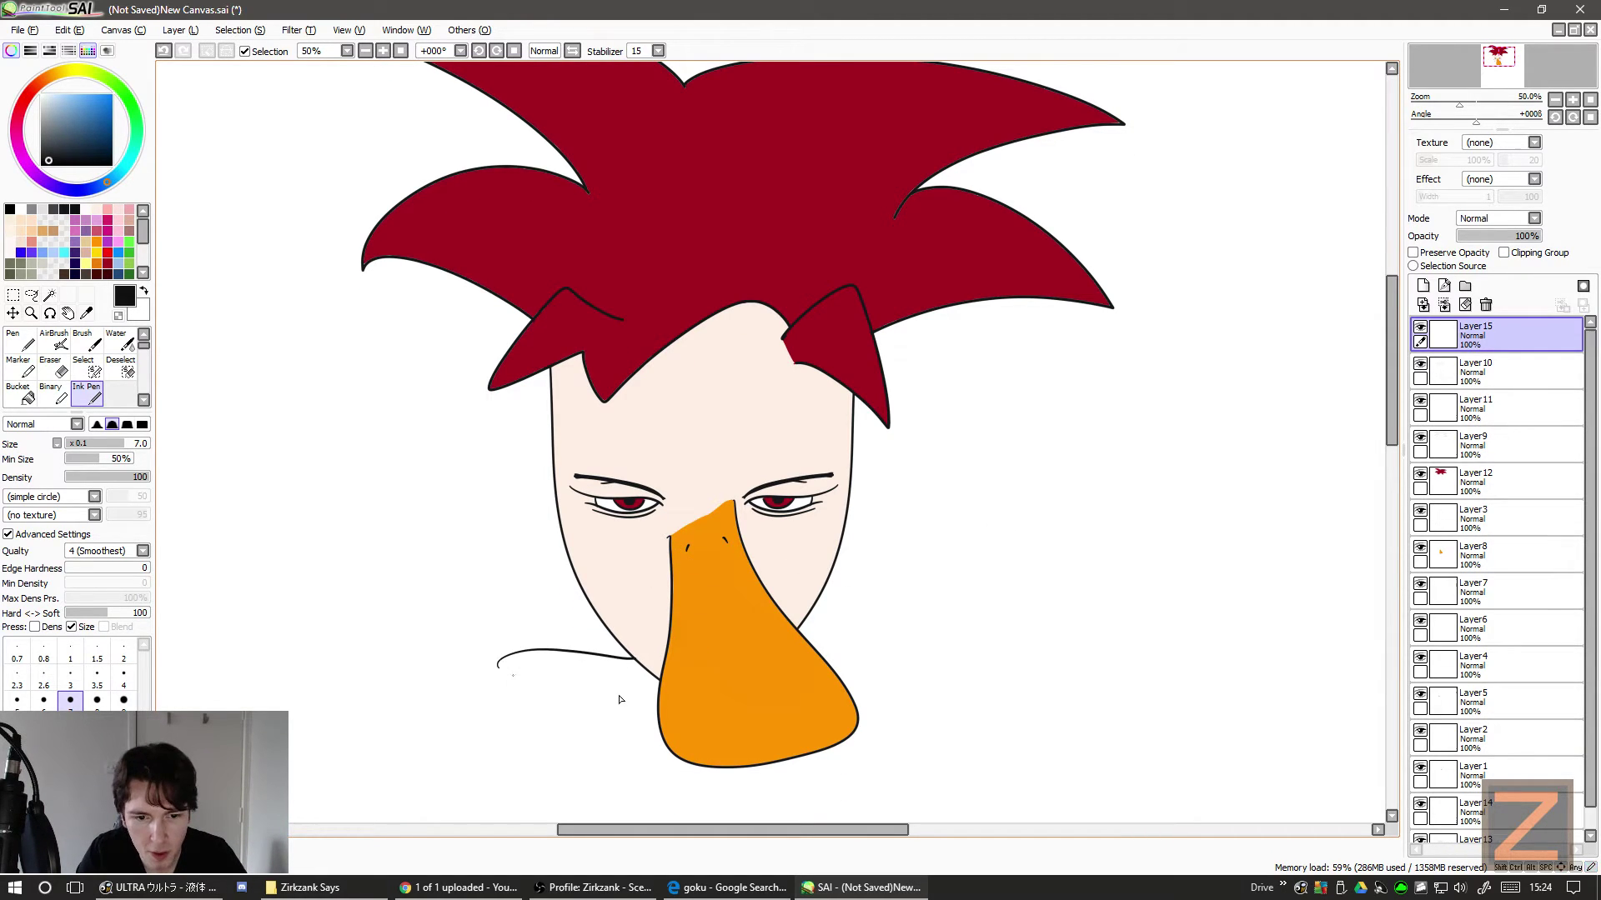
pyautogui.hotkey('ctrl', 'z')
pyautogui.moveTo(1388, 343); pyautogui.dragTo(1387, 384)
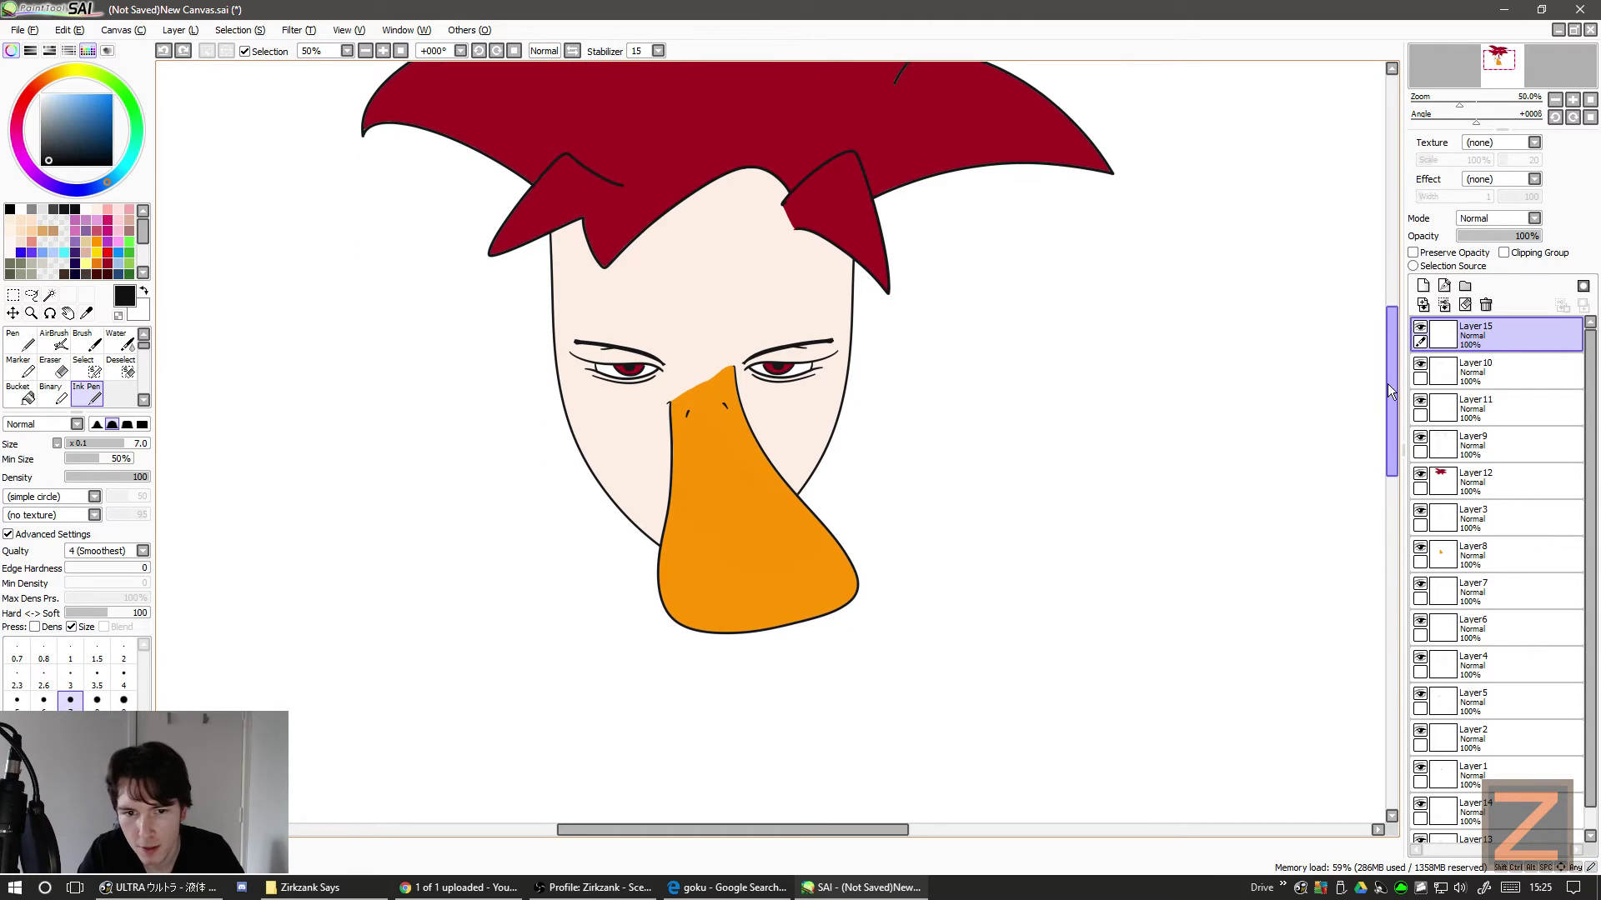
pyautogui.scroll(-1, 1325, 438)
pyautogui.moveTo(969, 482)
pyautogui.mouseDown()
pyautogui.moveTo(796, 467)
pyautogui.moveTo(685, 511)
pyautogui.mouseUp()
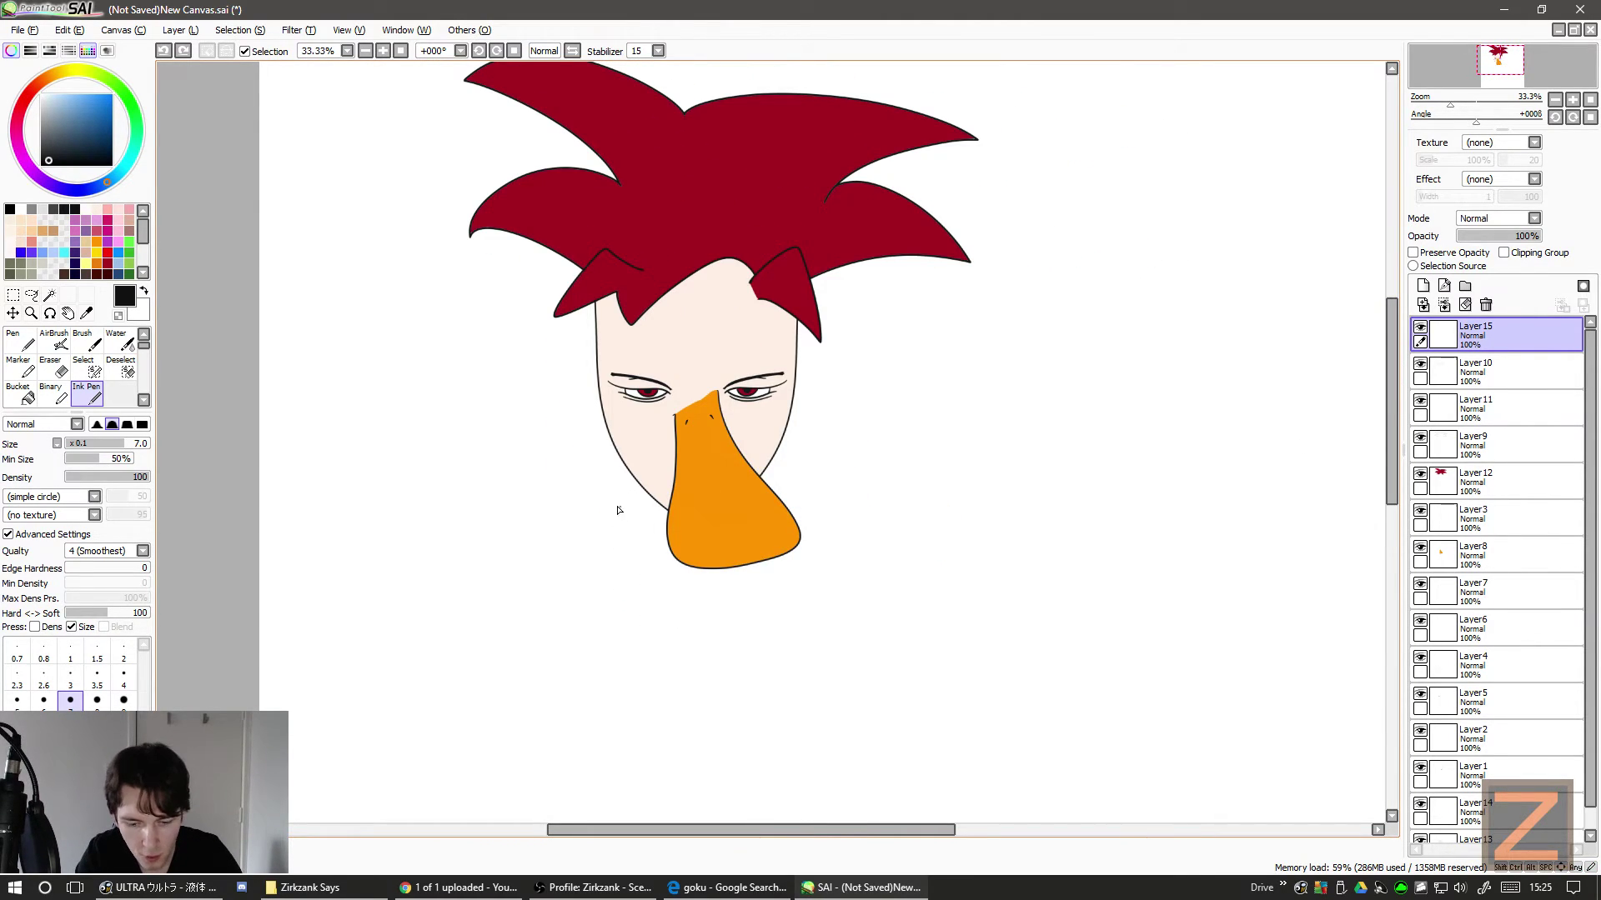
pyautogui.moveTo(631, 477)
pyautogui.mouseDown()
pyautogui.moveTo(424, 468)
pyautogui.moveTo(398, 497)
pyautogui.moveTo(400, 717)
pyautogui.moveTo(703, 742)
pyautogui.moveTo(1112, 674)
pyautogui.moveTo(1056, 464)
pyautogui.moveTo(786, 442)
pyautogui.mouseUp()
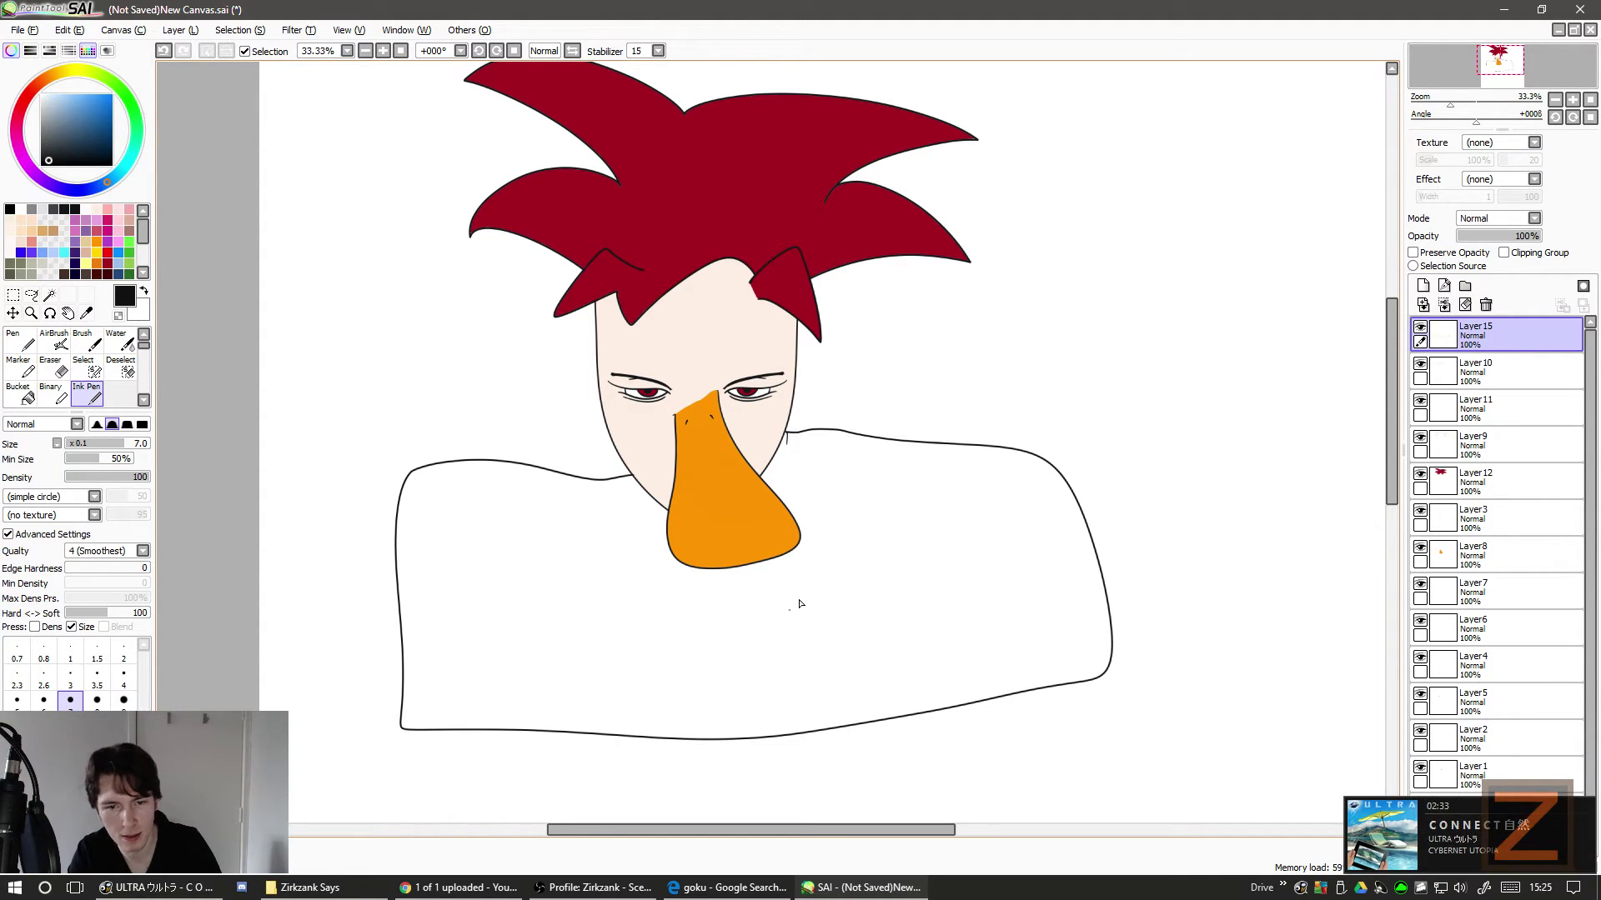
pyautogui.hotkey('ctrl', 'z')
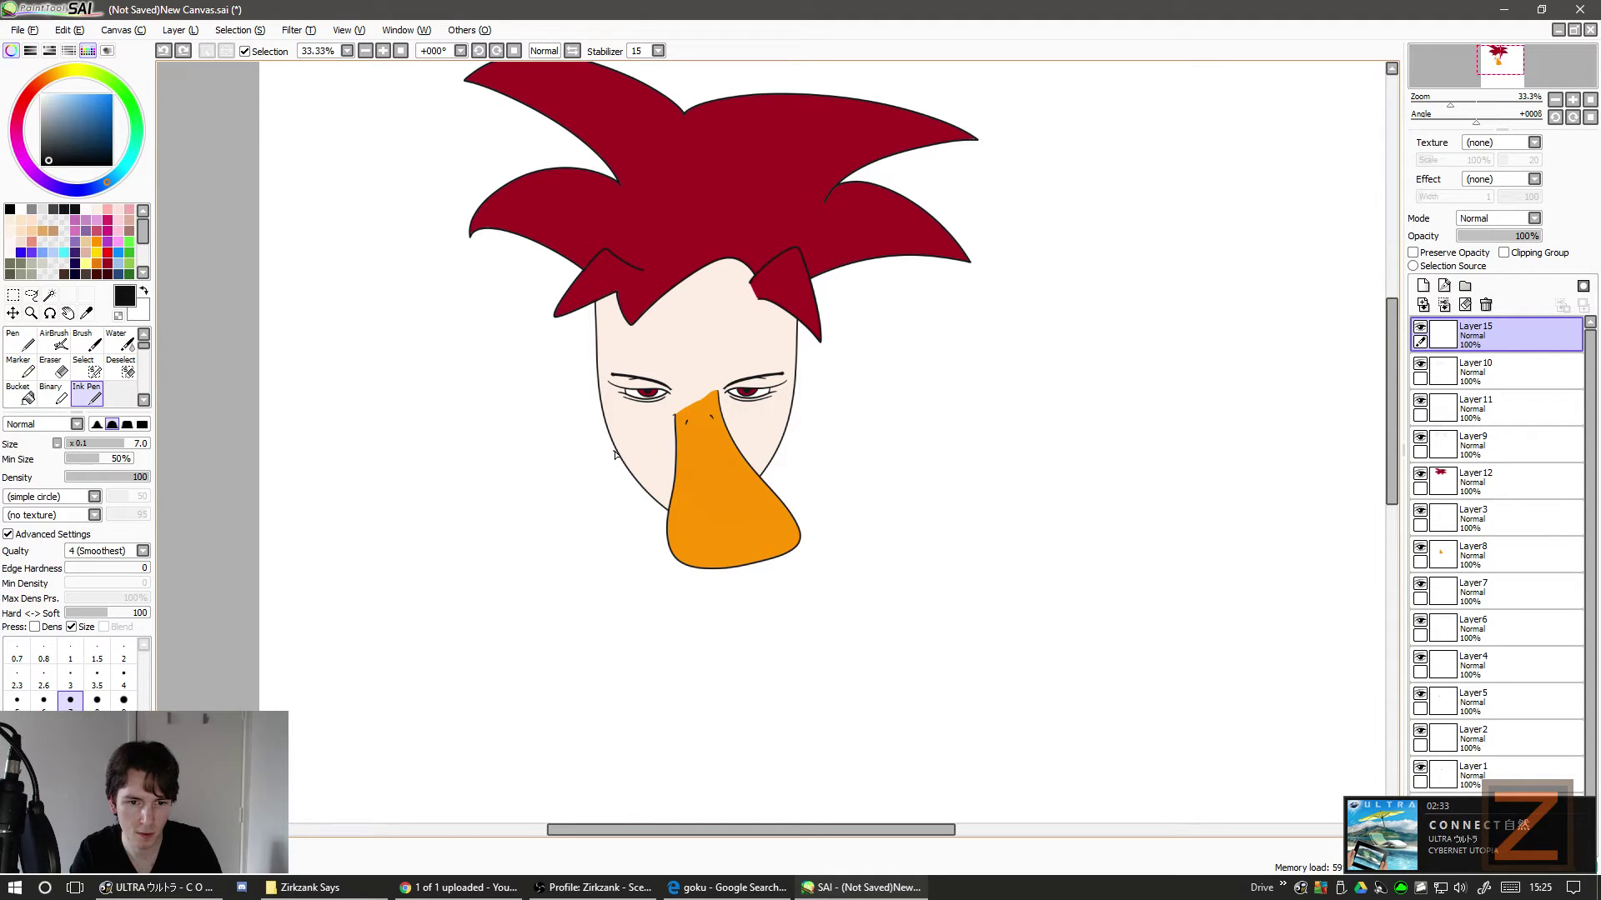
# - Outline a narrower boxy torso with rounded shoulders below the face, adding a short neck line at each side of the jaw
pyautogui.moveTo(617, 455)
pyautogui.mouseDown()
pyautogui.moveTo(490, 515)
pyautogui.moveTo(516, 626)
pyautogui.moveTo(702, 661)
pyautogui.moveTo(892, 649)
pyautogui.moveTo(931, 552)
pyautogui.moveTo(846, 419)
pyautogui.moveTo(787, 427)
pyautogui.mouseUp()
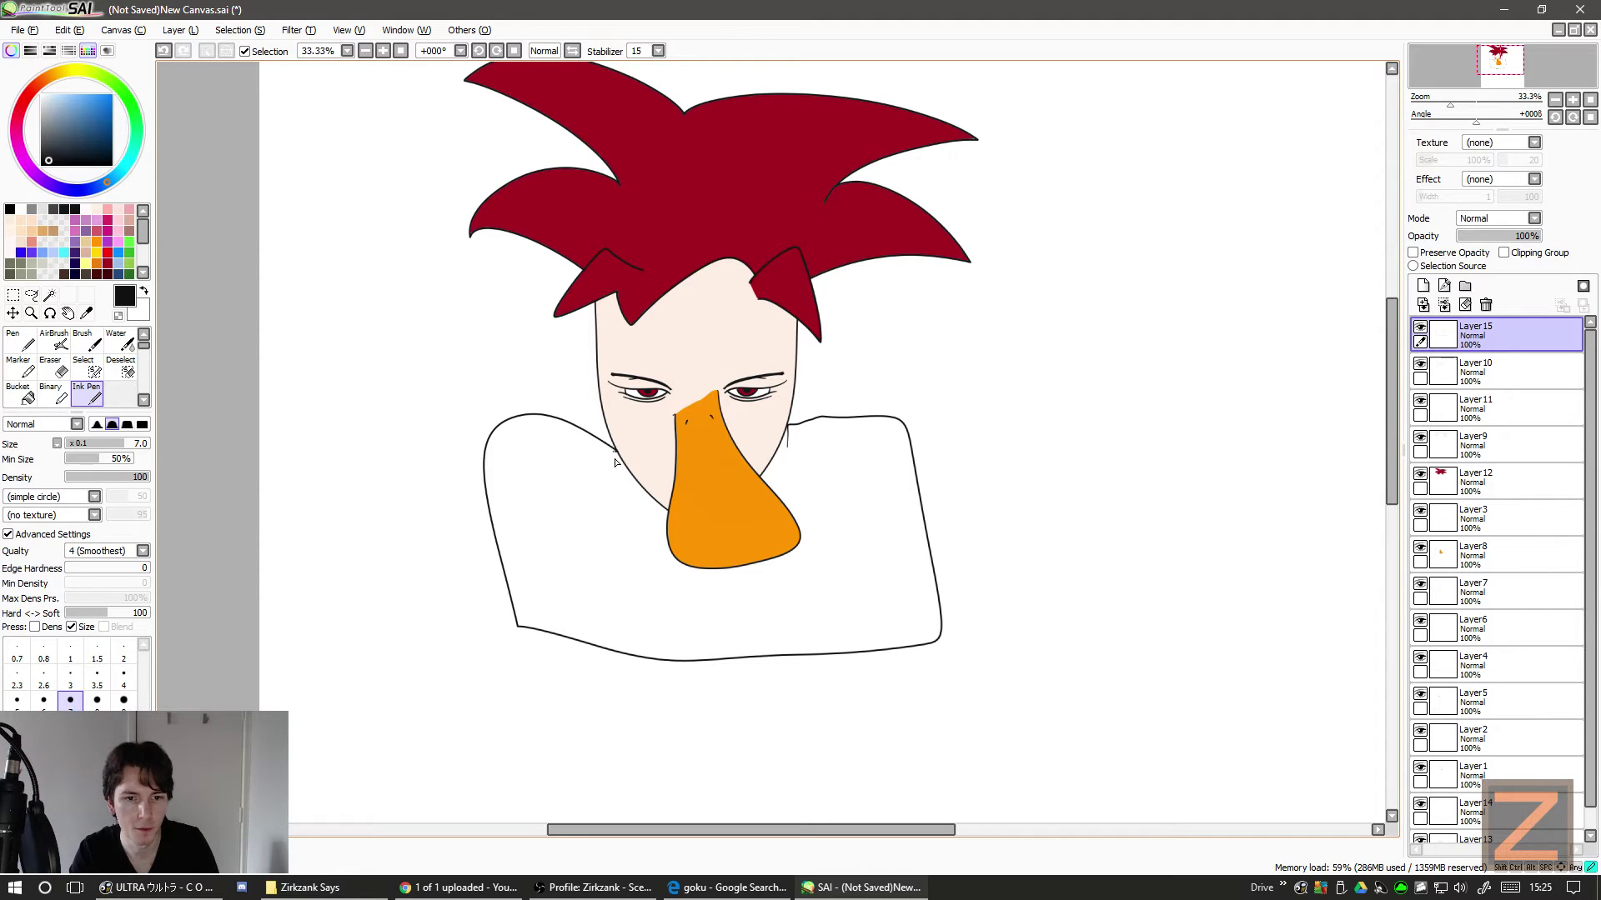
pyautogui.moveTo(641, 582); pyautogui.dragTo(698, 605)
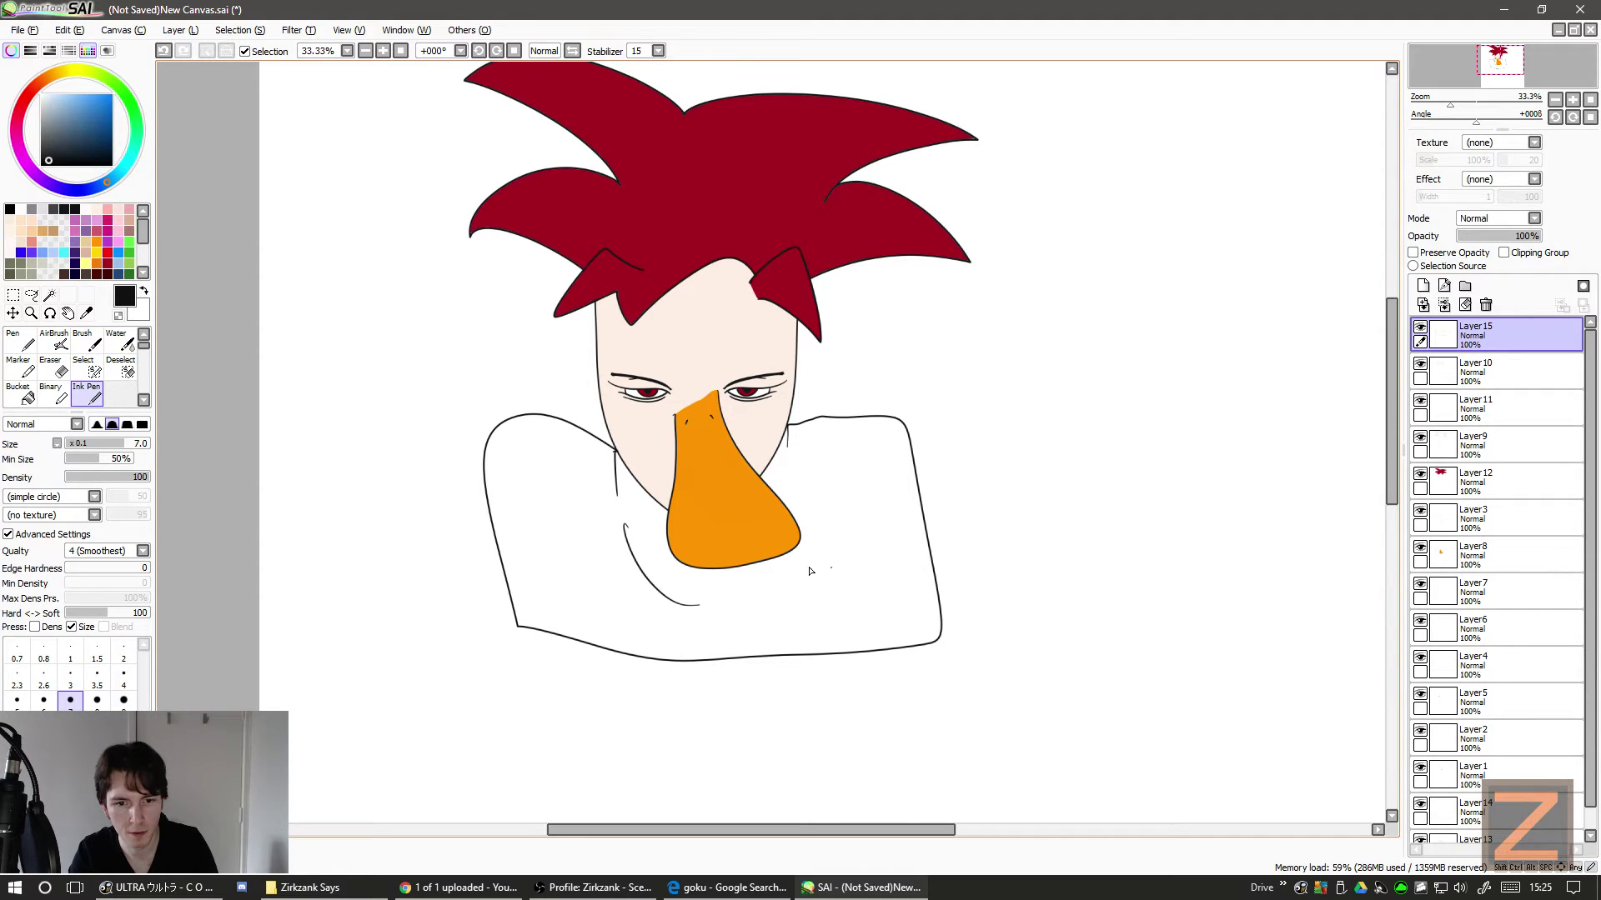
pyautogui.moveTo(828, 534); pyautogui.dragTo(732, 633)
pyautogui.hotkey('ctrl', 'z')
pyautogui.hotkey('ctrl', 'z')
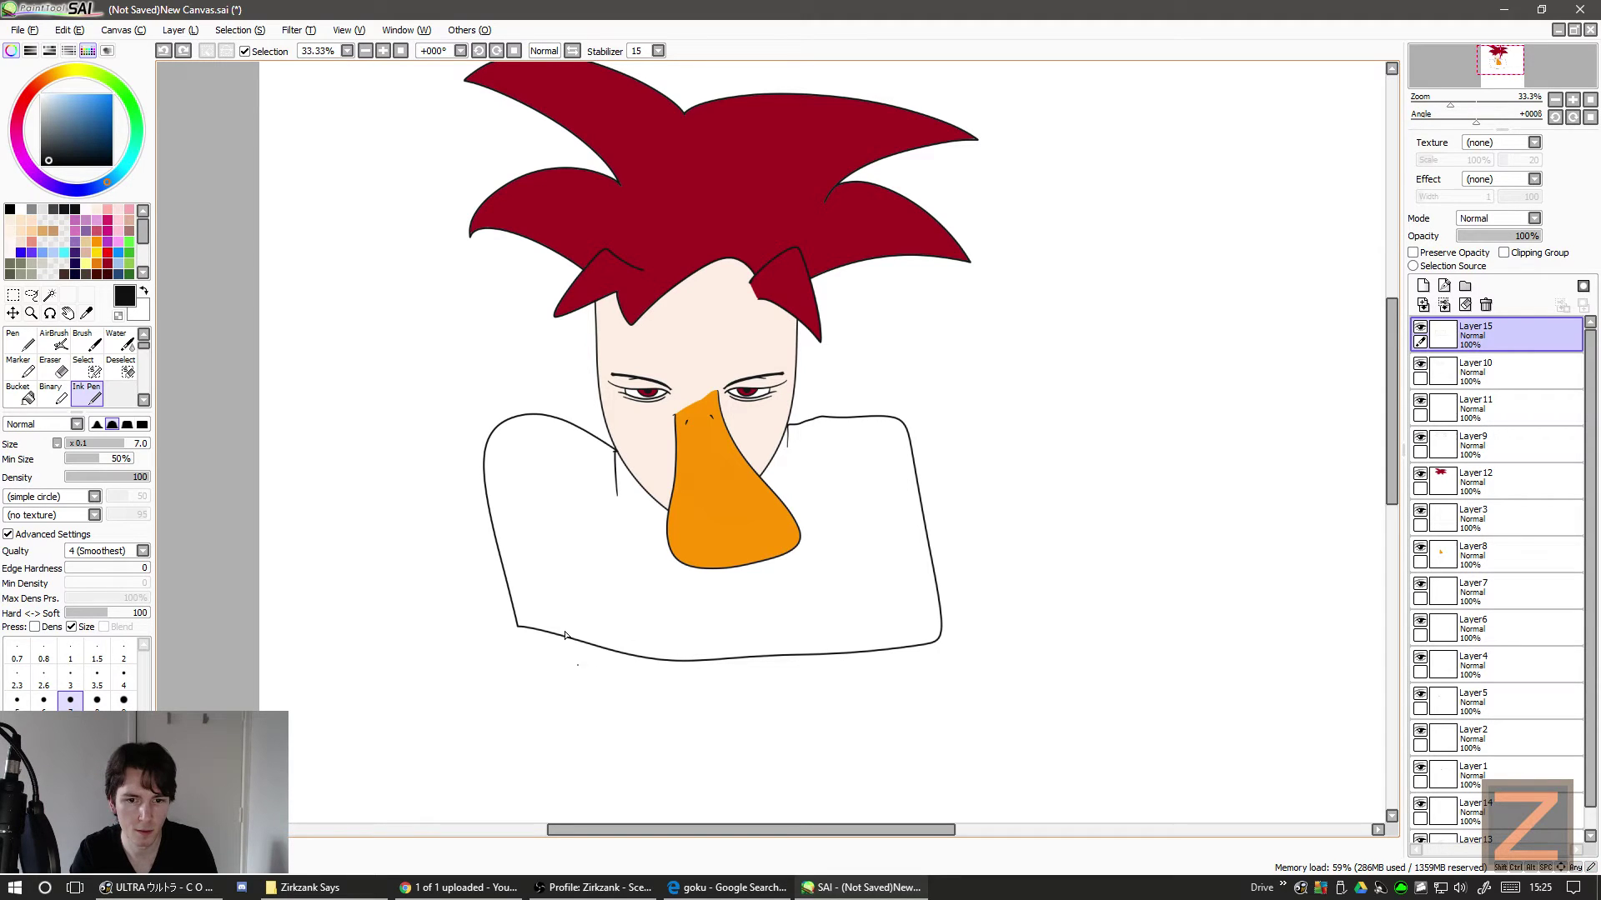
# - Draw a sleeve hanging below the torso and another extending from the opposite shoulder, with a small pointed hand on the hanging sleeve
pyautogui.moveTo(522, 627)
pyautogui.mouseDown()
pyautogui.moveTo(528, 738)
pyautogui.moveTo(576, 681)
pyautogui.moveTo(576, 622)
pyautogui.mouseUp()
pyautogui.moveTo(905, 422)
pyautogui.mouseDown()
pyautogui.moveTo(991, 402)
pyautogui.moveTo(1018, 447)
pyautogui.moveTo(937, 493)
pyautogui.mouseUp()
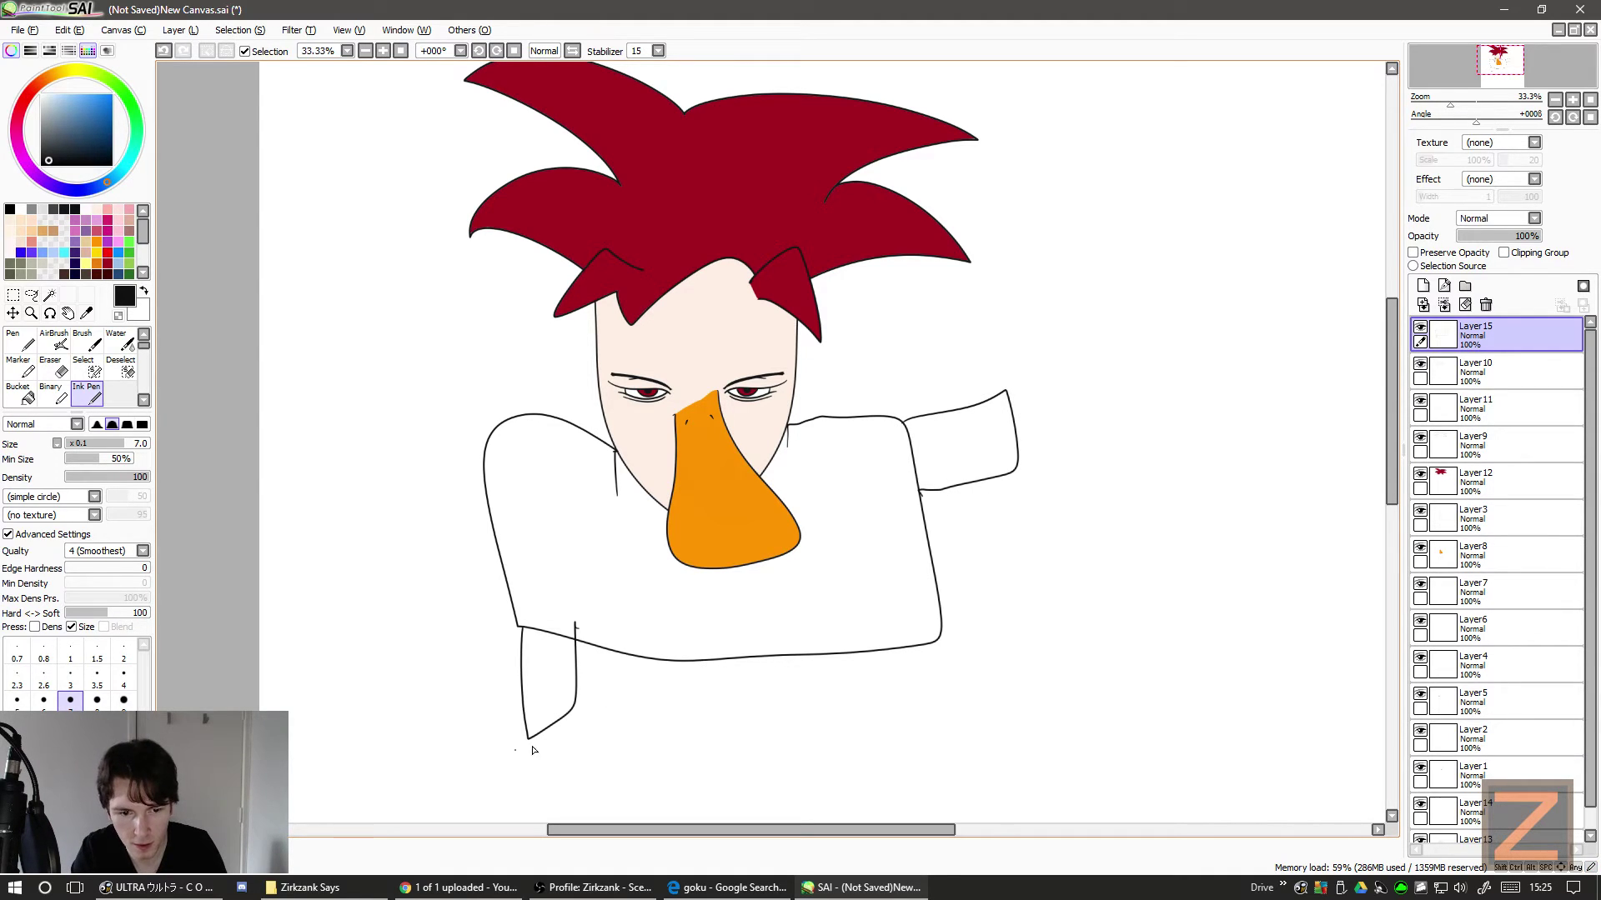
pyautogui.moveTo(575, 707)
pyautogui.mouseDown()
pyautogui.moveTo(469, 777)
pyautogui.moveTo(571, 724)
pyautogui.mouseUp()
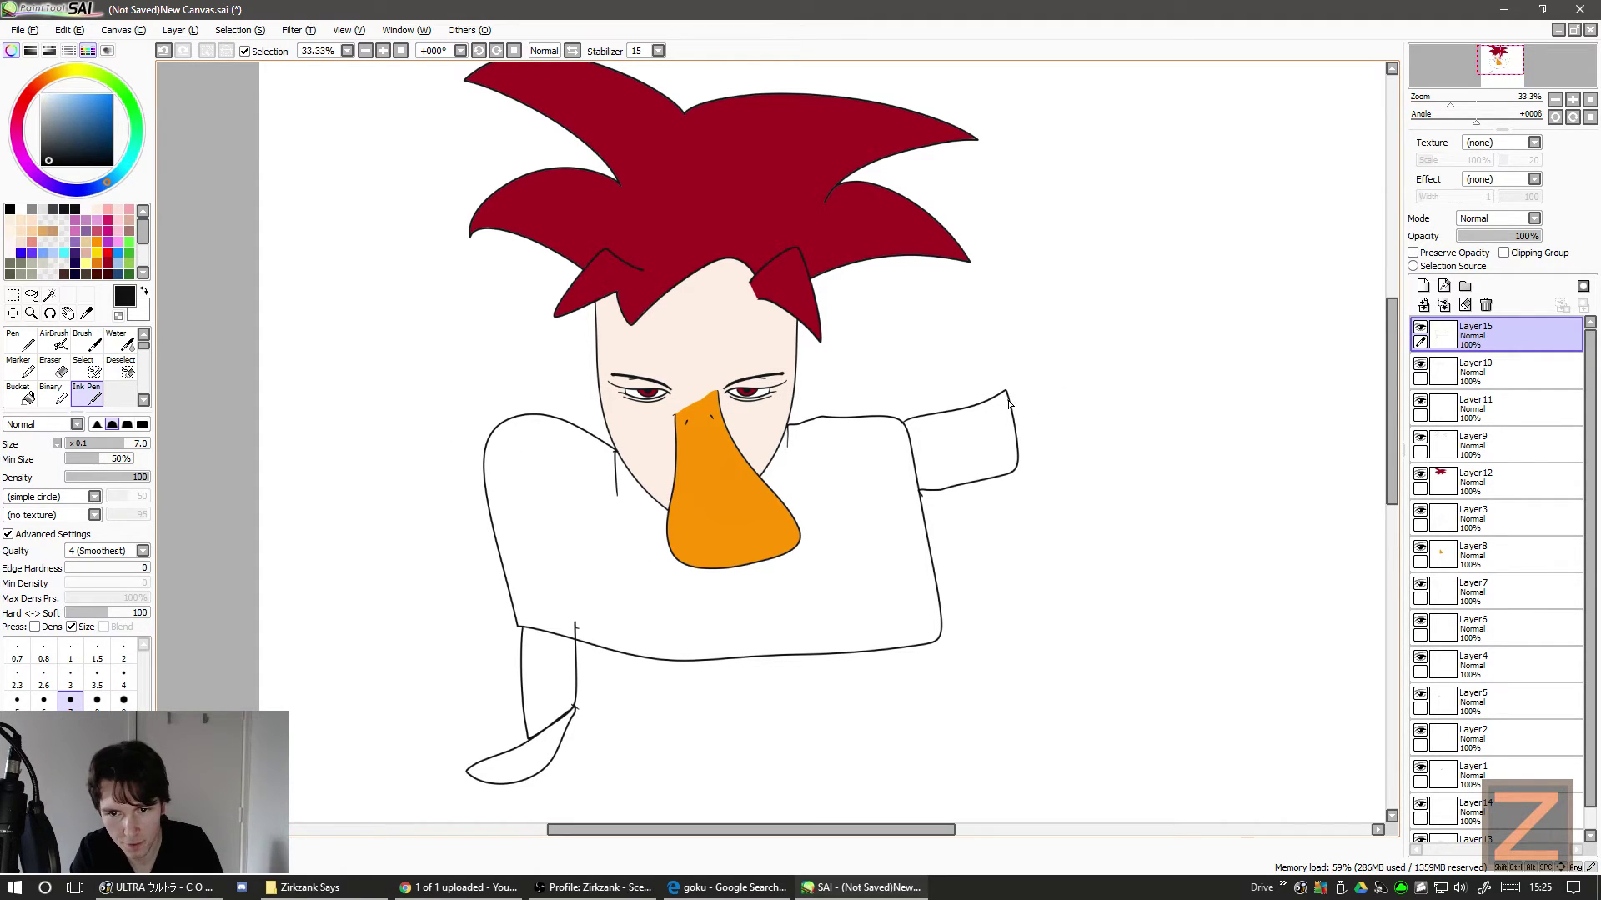
# - Draw a hand with splayed fingers at the end of the outstretched sleeve, including one greatly elongated finger and a stubby thumb
pyautogui.scroll(4, 1025, 396)
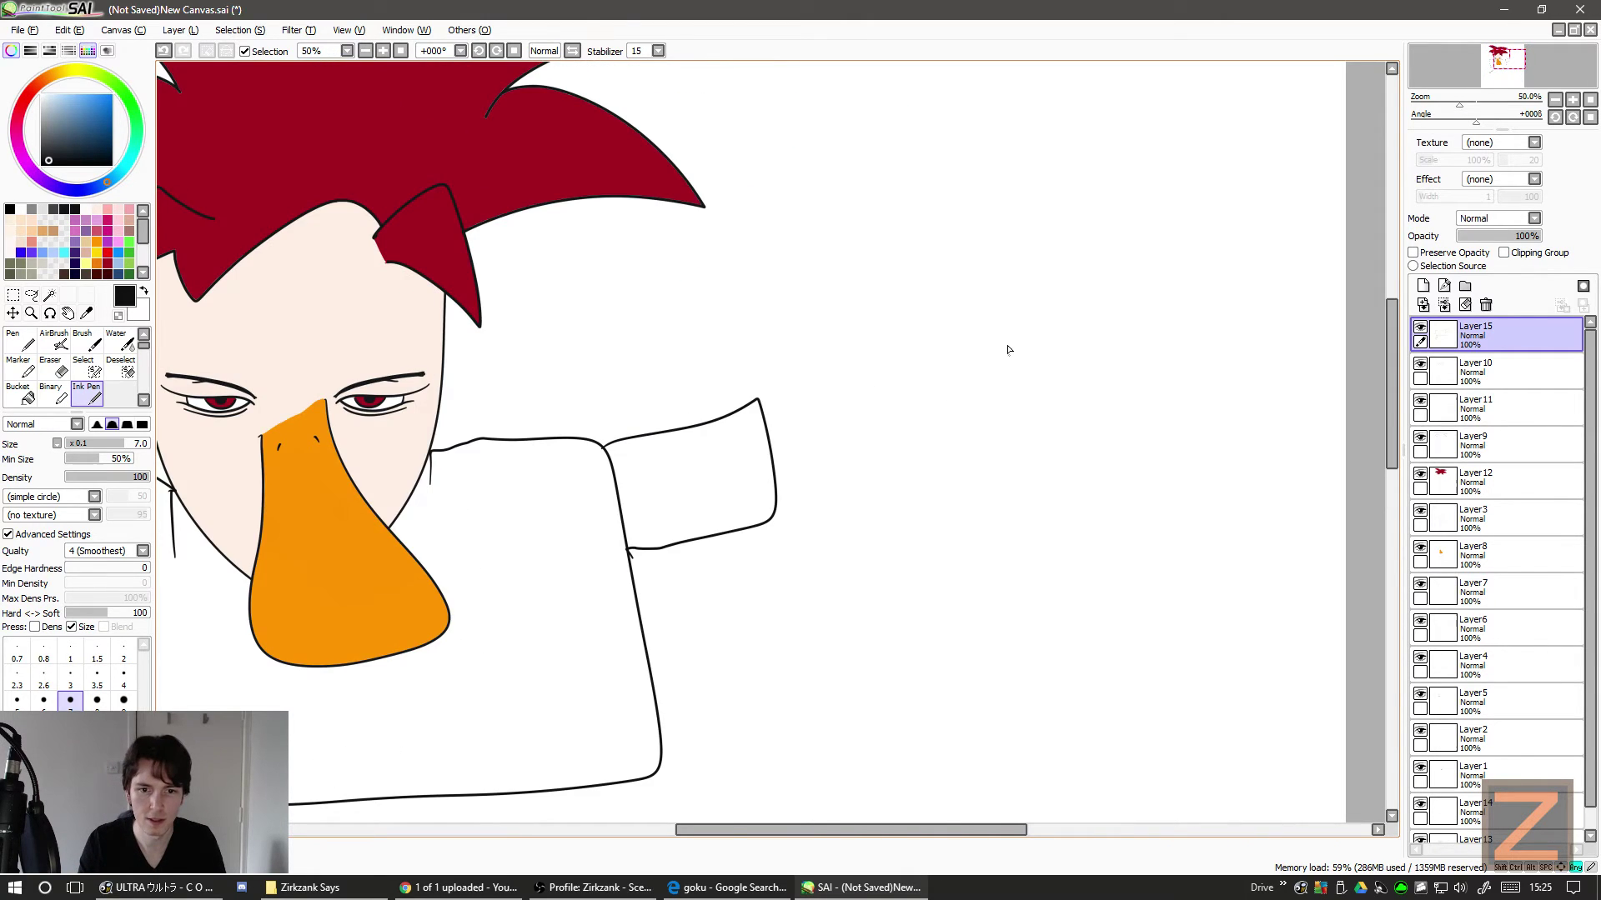
pyautogui.scroll(1, 800, 423)
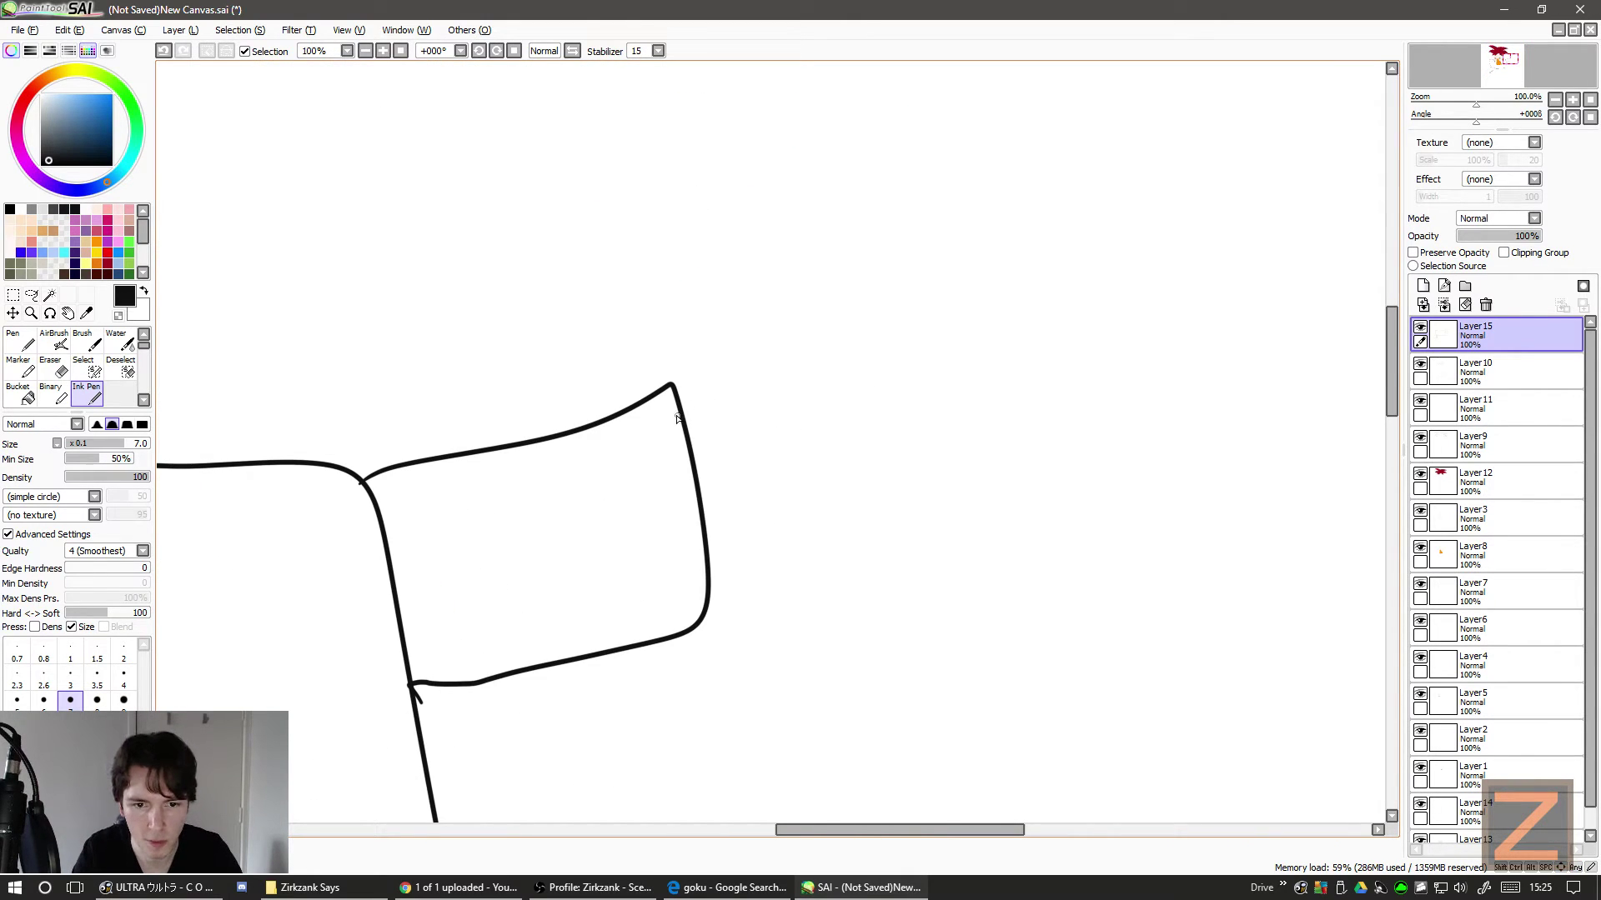
pyautogui.moveTo(681, 411)
pyautogui.mouseDown()
pyautogui.moveTo(881, 195)
pyautogui.moveTo(885, 220)
pyautogui.moveTo(885, 193)
pyautogui.moveTo(815, 361)
pyautogui.mouseUp()
pyautogui.hotkey('ctrl', 'z')
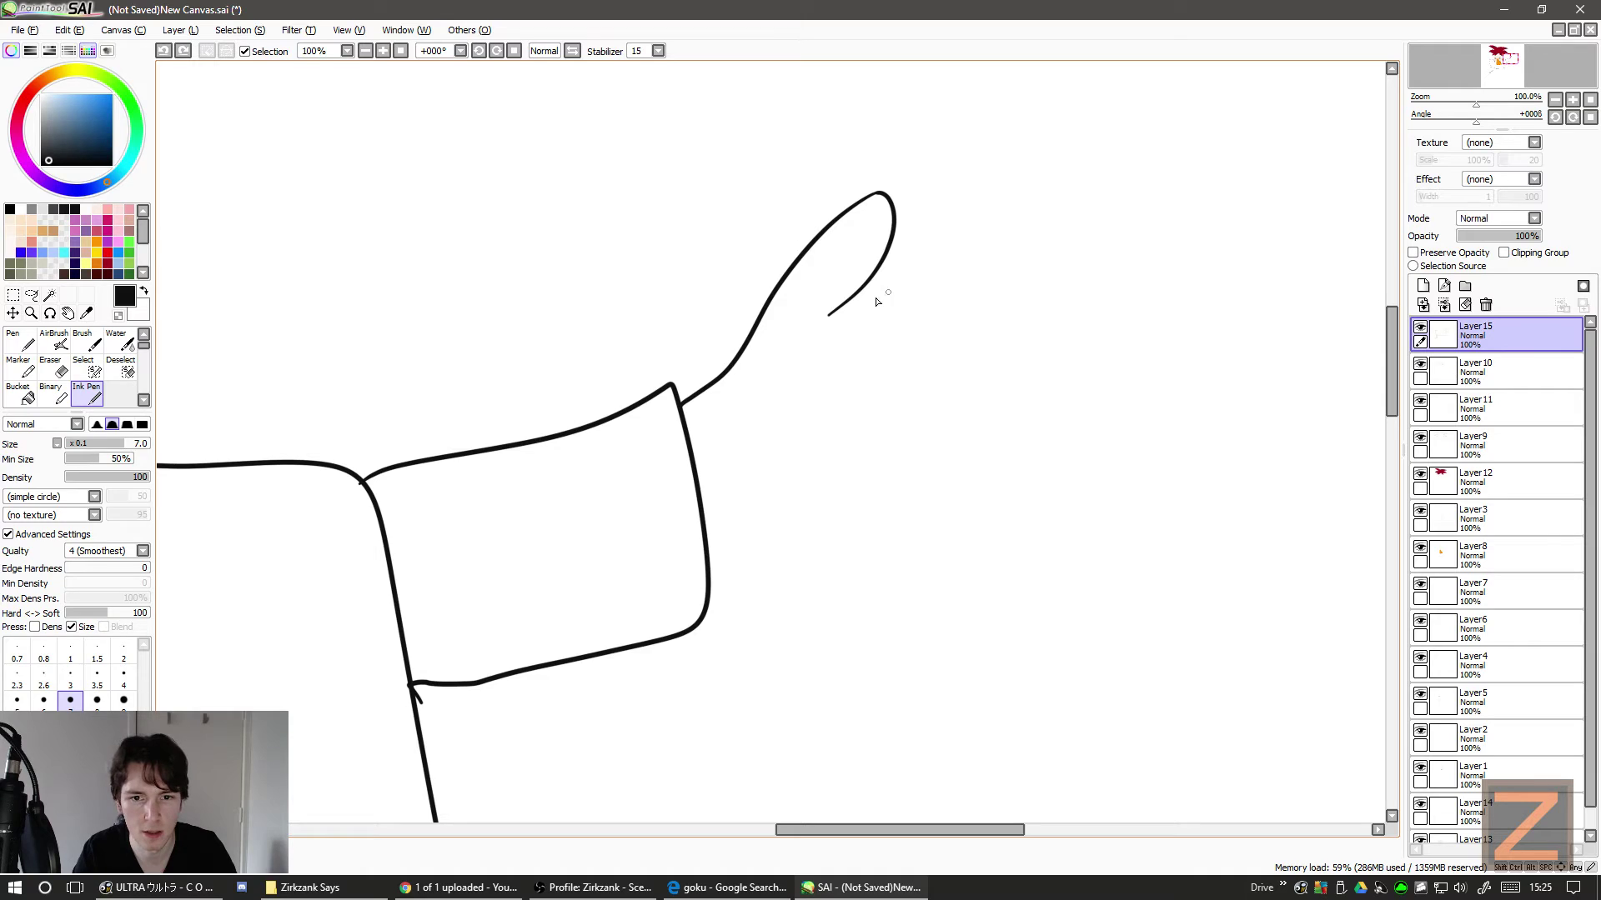
pyautogui.moveTo(842, 308)
pyautogui.mouseDown()
pyautogui.moveTo(1062, 224)
pyautogui.moveTo(896, 353)
pyautogui.moveTo(1105, 301)
pyautogui.moveTo(886, 454)
pyautogui.moveTo(1117, 363)
pyautogui.mouseUp()
pyautogui.hotkey('ctrl', 'z')
pyautogui.moveTo(1255, 341)
pyautogui.mouseDown()
pyautogui.moveTo(1132, 461)
pyautogui.moveTo(967, 462)
pyautogui.moveTo(914, 492)
pyautogui.moveTo(936, 493)
pyautogui.moveTo(911, 525)
pyautogui.moveTo(809, 501)
pyautogui.moveTo(722, 527)
pyautogui.mouseUp()
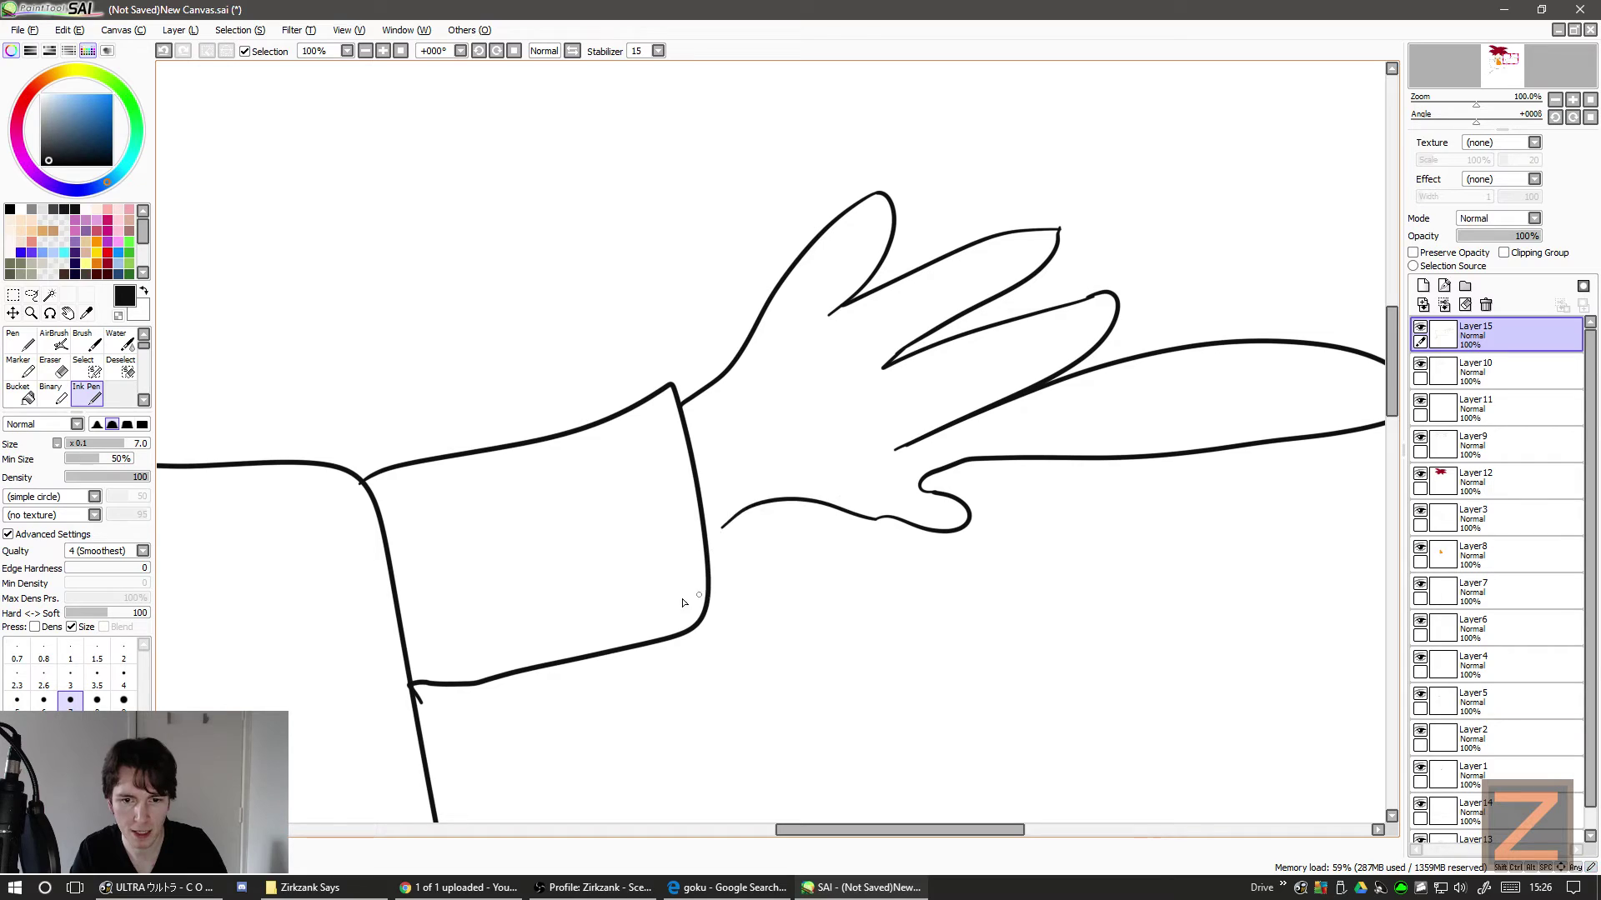
# - Redraw the lower edge of the outstretched hand as a straighter line running from the thumb towards the sleeve
pyautogui.hotkey('ctrl', 'z')
pyautogui.moveTo(877, 519)
pyautogui.mouseDown()
pyautogui.moveTo(711, 568)
pyautogui.moveTo(851, 515)
pyautogui.moveTo(915, 517)
pyautogui.moveTo(746, 551)
pyautogui.mouseUp()
pyautogui.hotkey('ctrl', 'z')
pyautogui.hotkey('ctrl', 'z')
pyautogui.hotkey('ctrl', 'z')
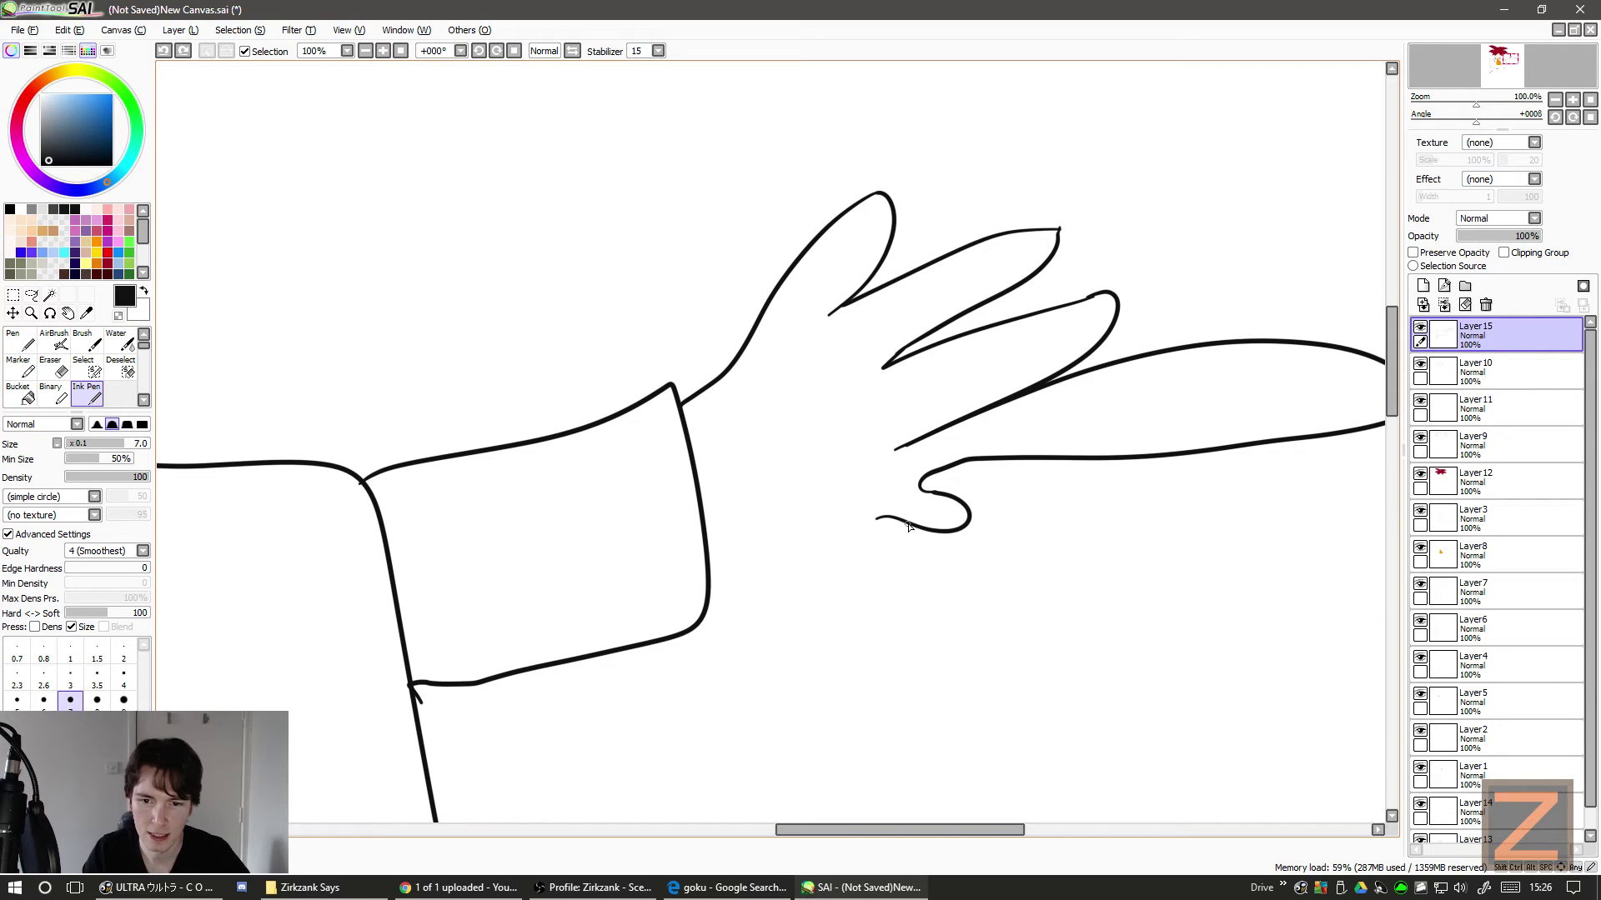
pyautogui.moveTo(884, 517); pyautogui.dragTo(727, 552)
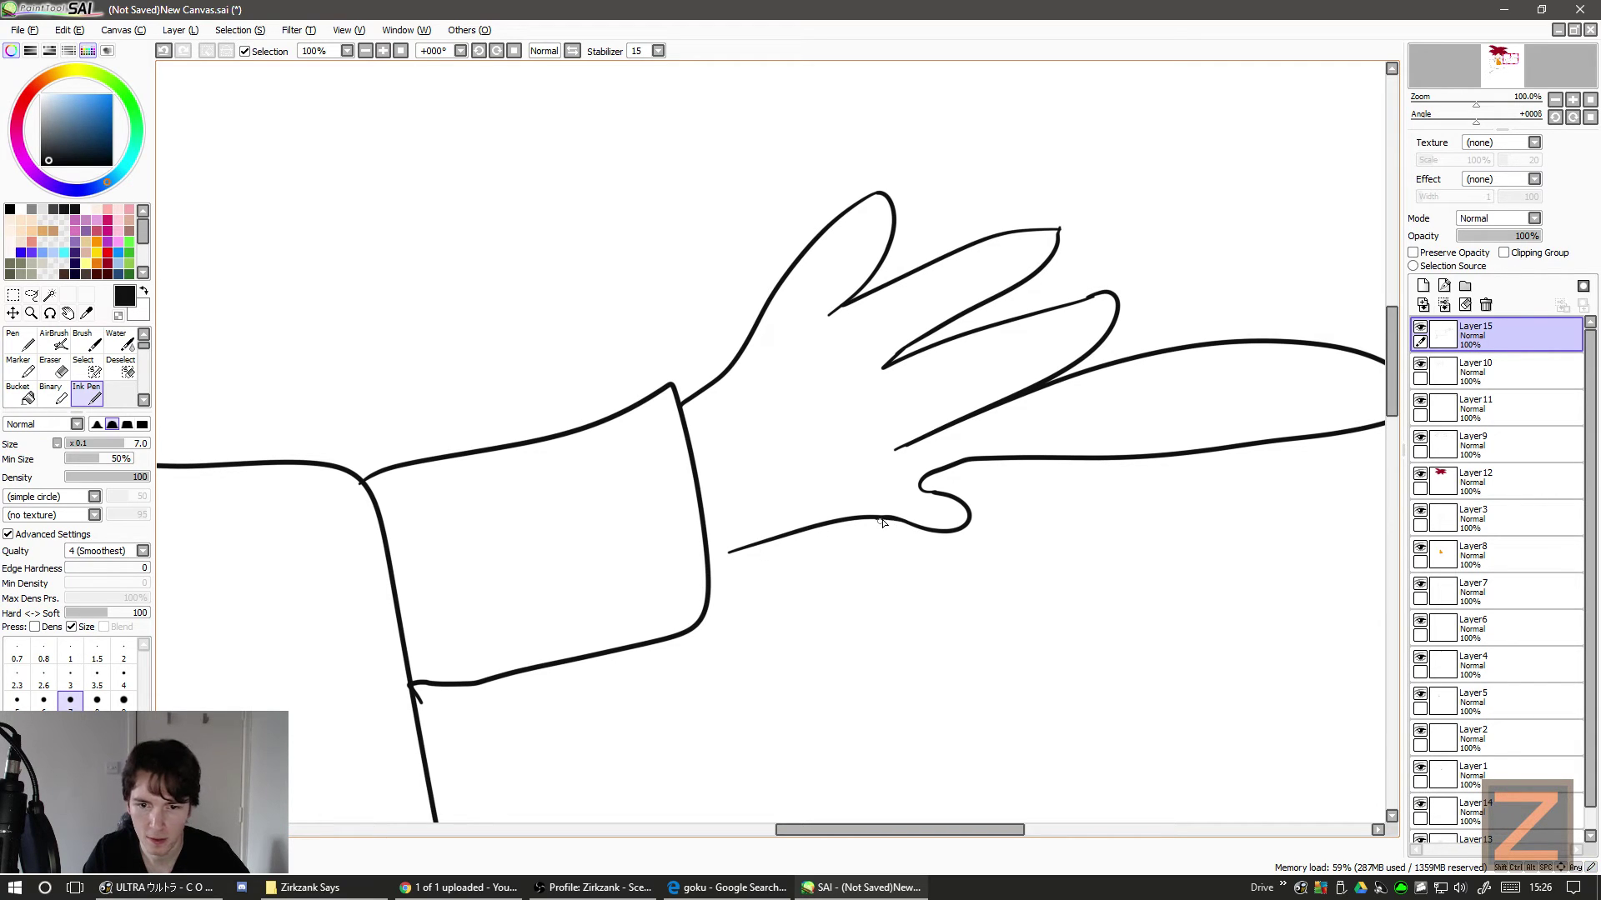
pyautogui.moveTo(883, 523); pyautogui.dragTo(732, 552)
pyautogui.hotkey('ctrl', 'z')
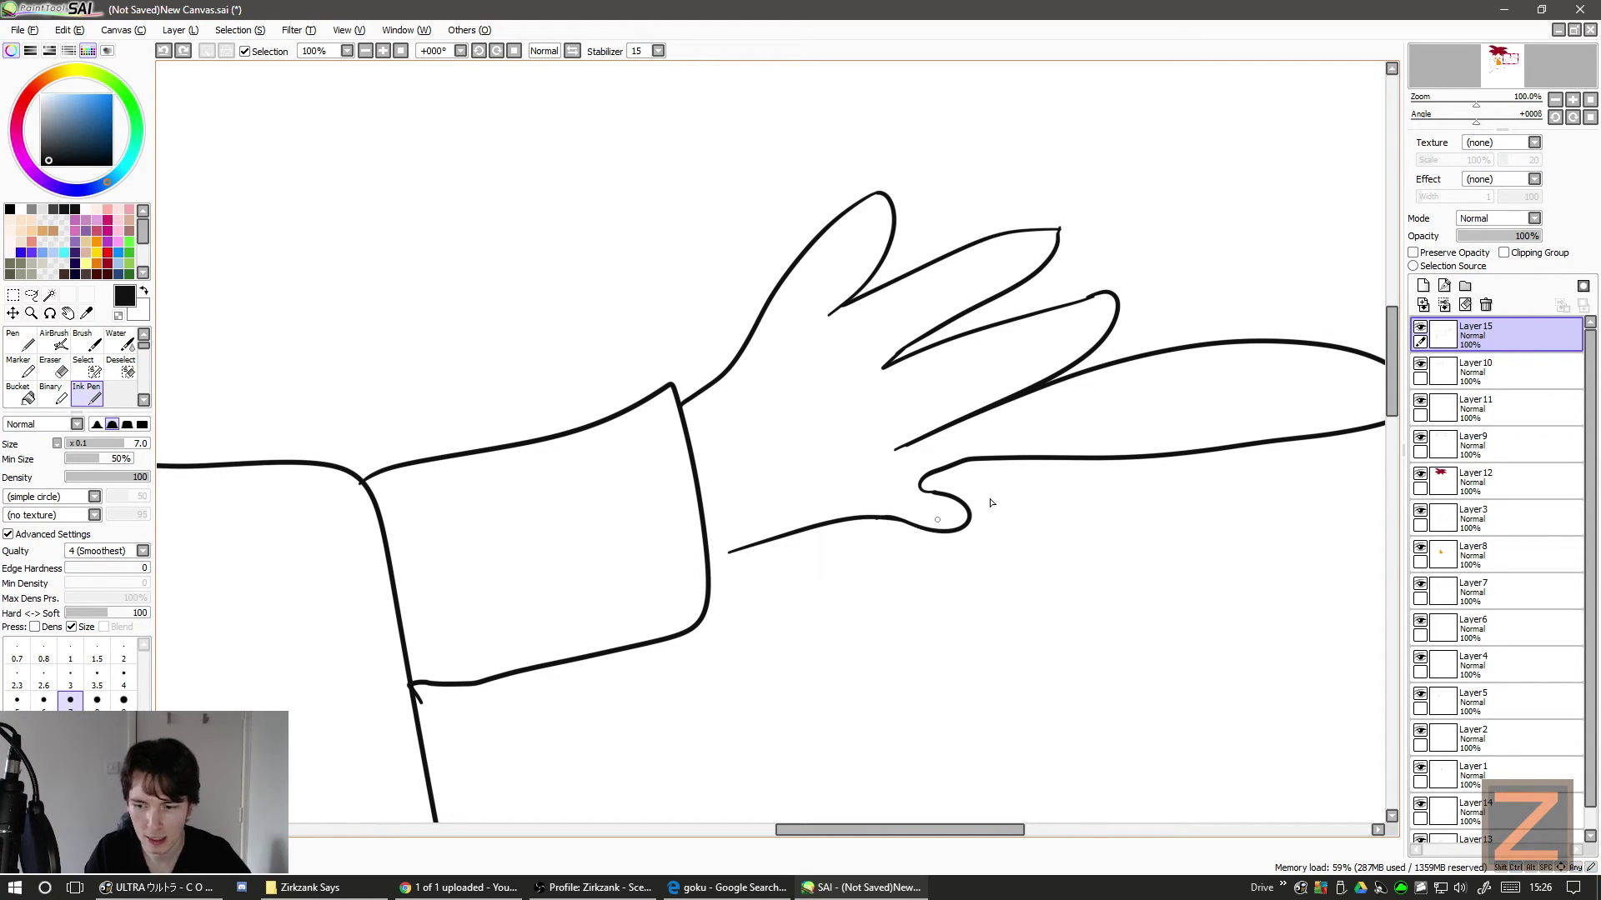
# - Thicken the hand's outline in the crook between the long finger and the thumb, and along the hand's lower edge beside the thumb
pyautogui.scroll(8, 990, 503)
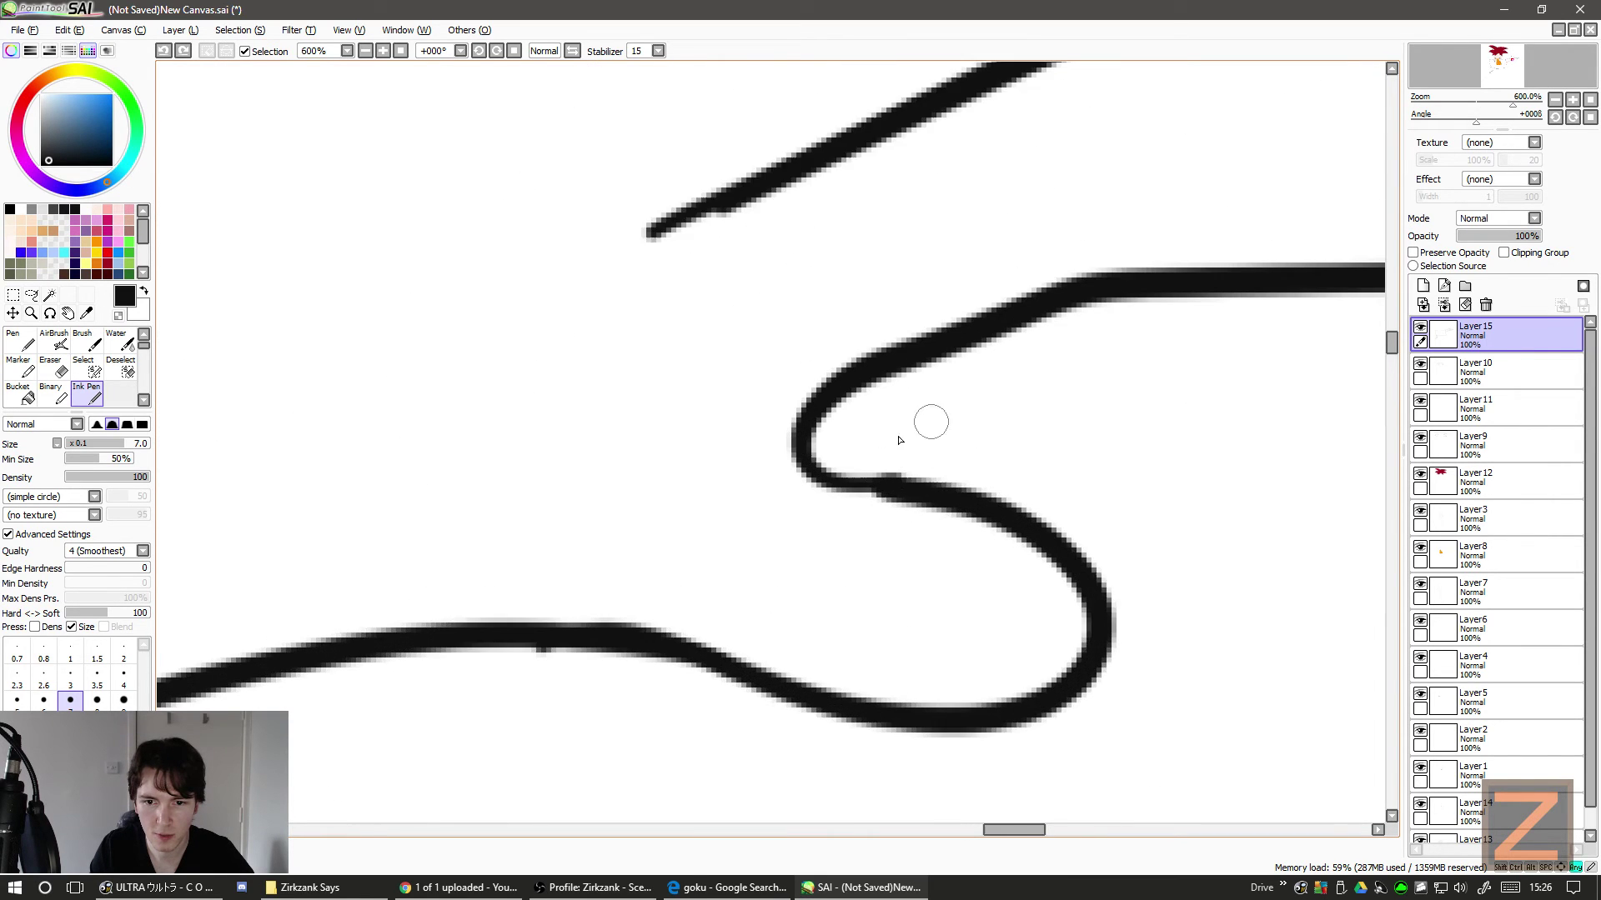
pyautogui.scroll(1, 900, 441)
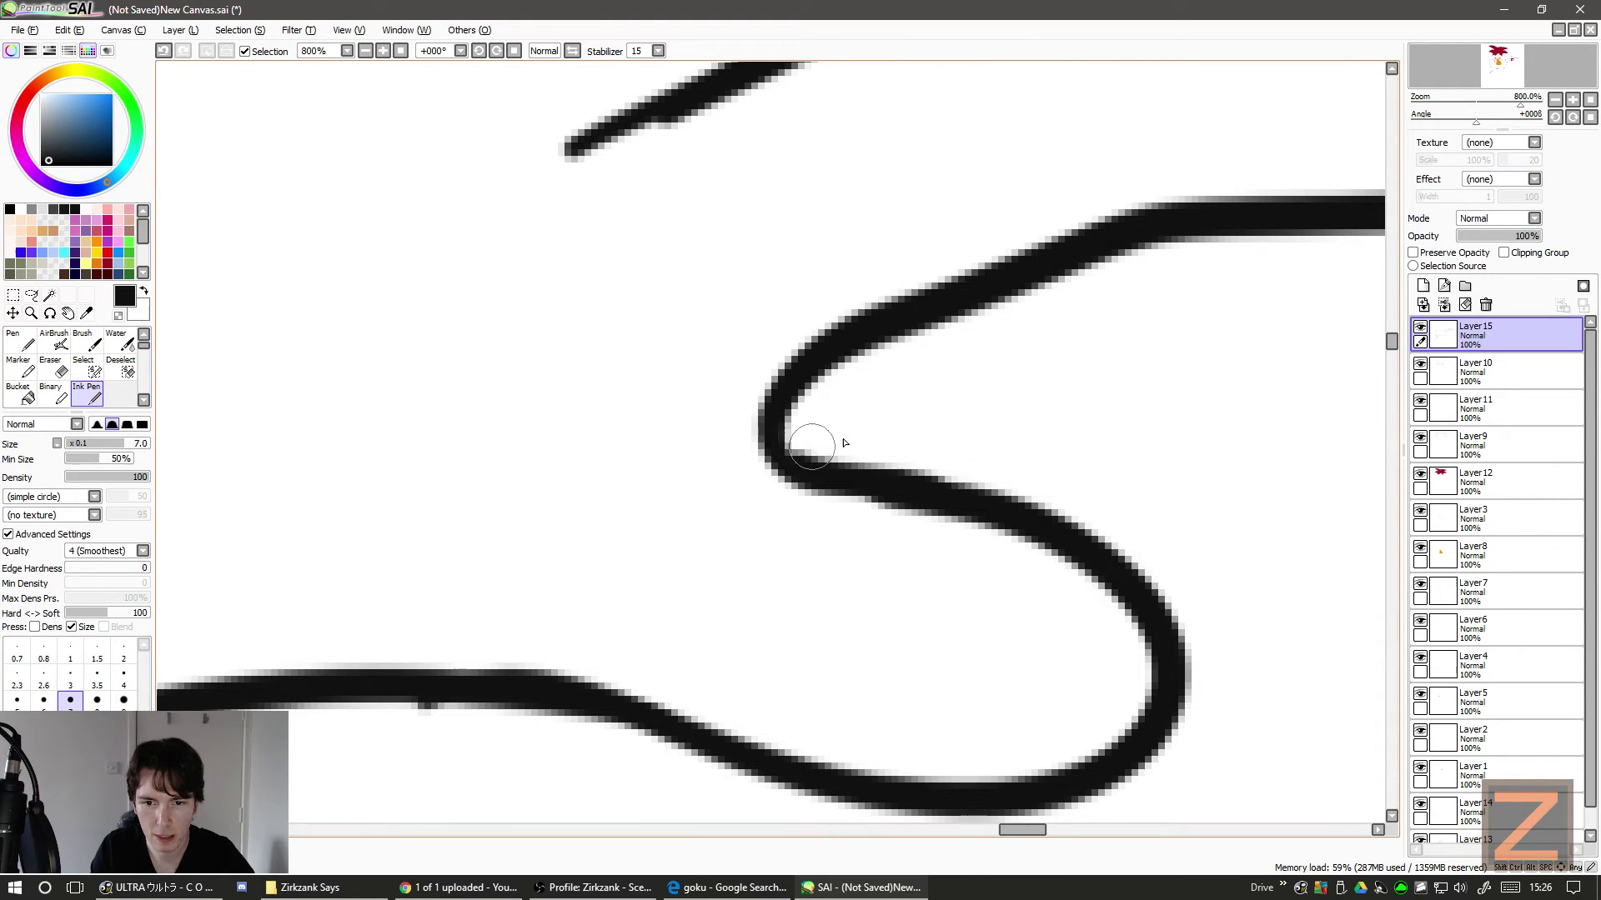
pyautogui.moveTo(911, 489)
pyautogui.mouseDown()
pyautogui.moveTo(922, 357)
pyautogui.moveTo(800, 429)
pyautogui.moveTo(822, 433)
pyautogui.mouseUp()
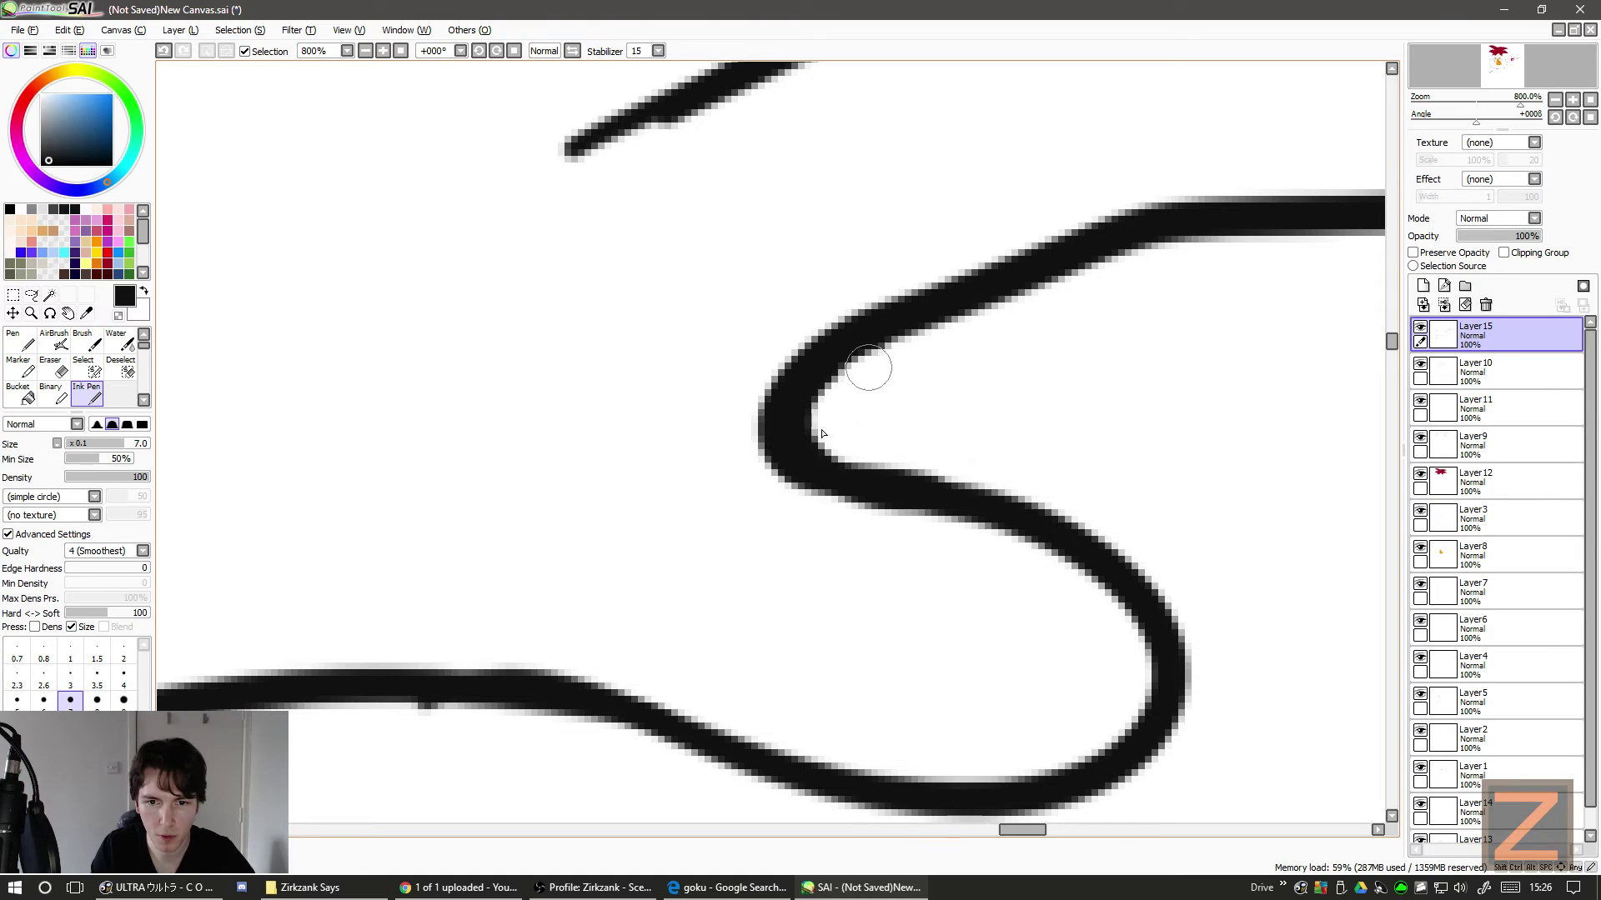
pyautogui.hscroll(-4, 793, 501)
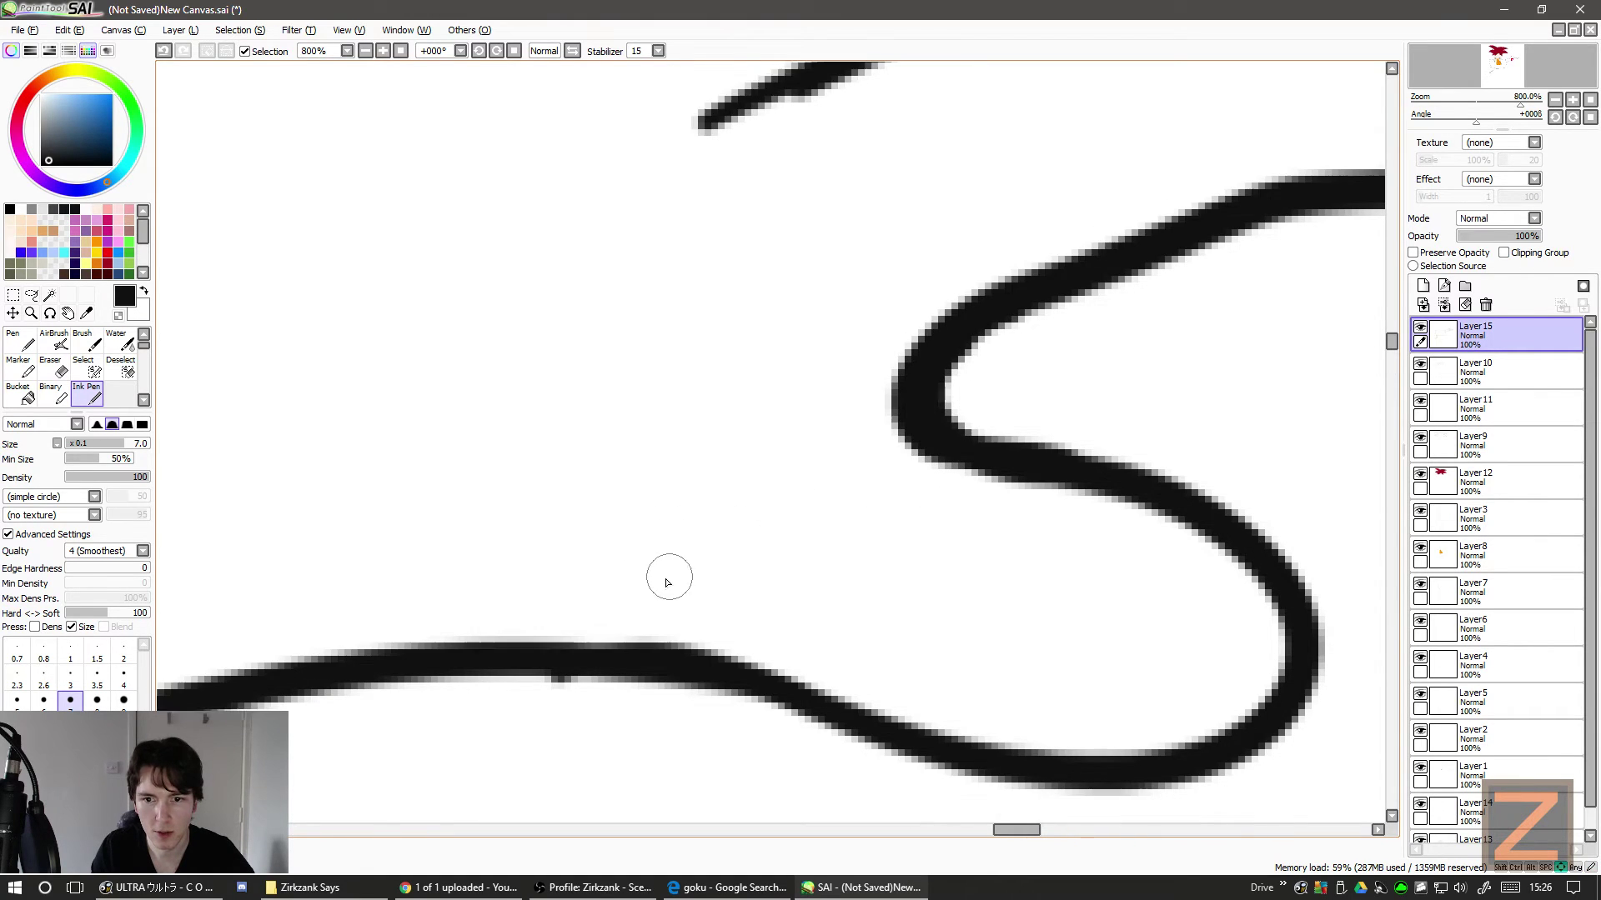
pyautogui.scroll(-2, 667, 581)
pyautogui.moveTo(825, 655)
pyautogui.mouseDown()
pyautogui.moveTo(620, 606)
pyautogui.moveTo(368, 583)
pyautogui.mouseUp()
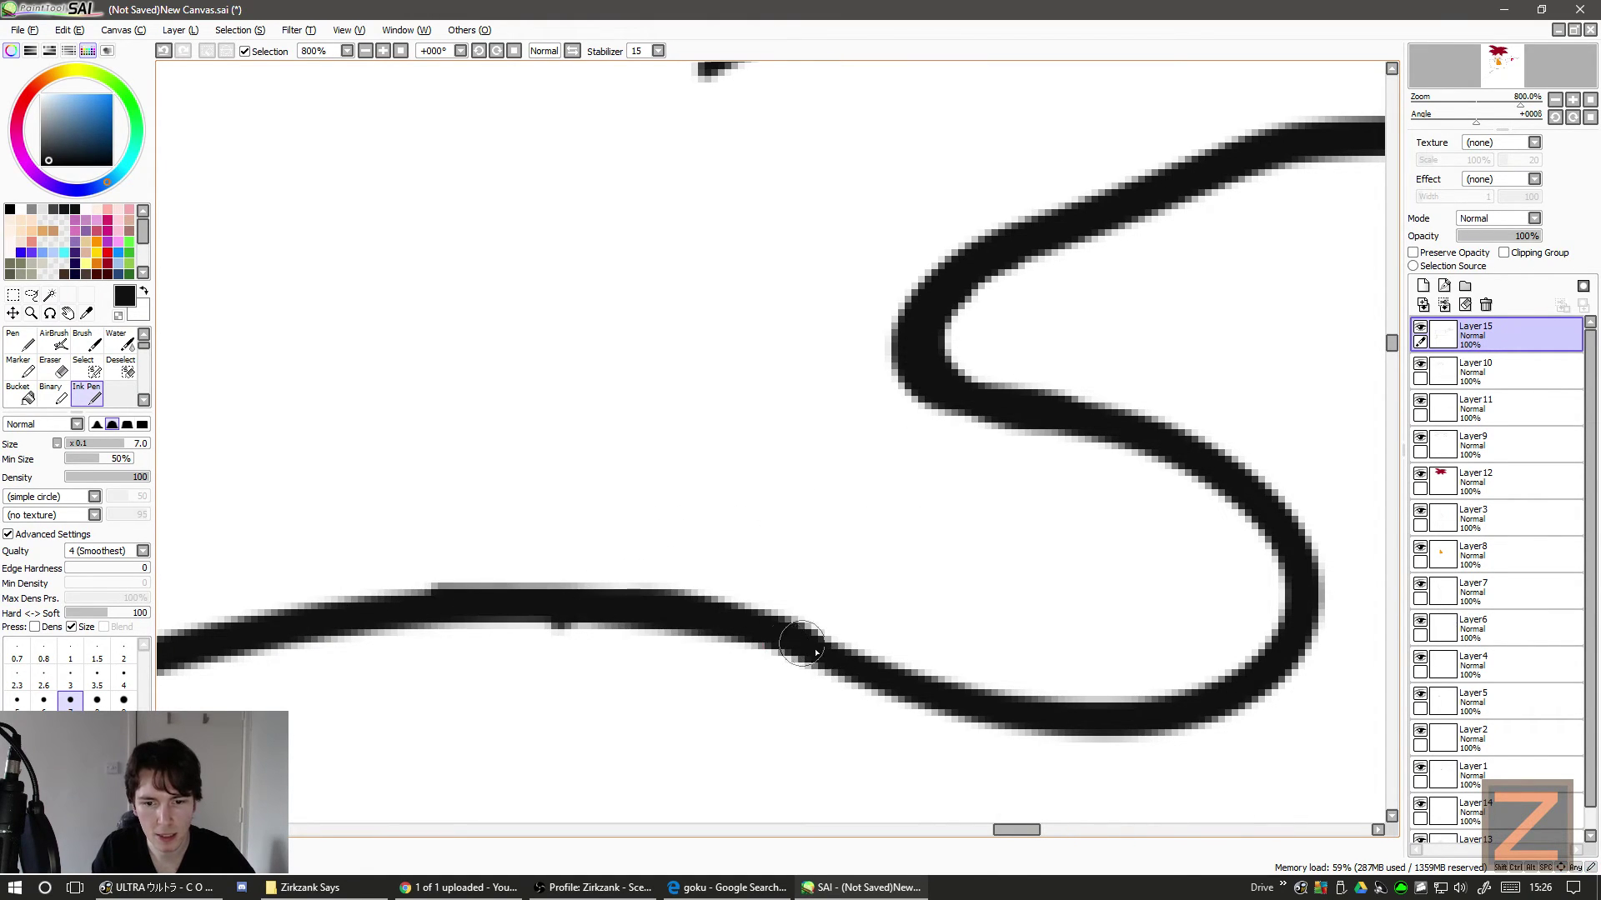
pyautogui.moveTo(801, 643); pyautogui.dragTo(179, 627)
pyautogui.hscroll(-1, 352, 630)
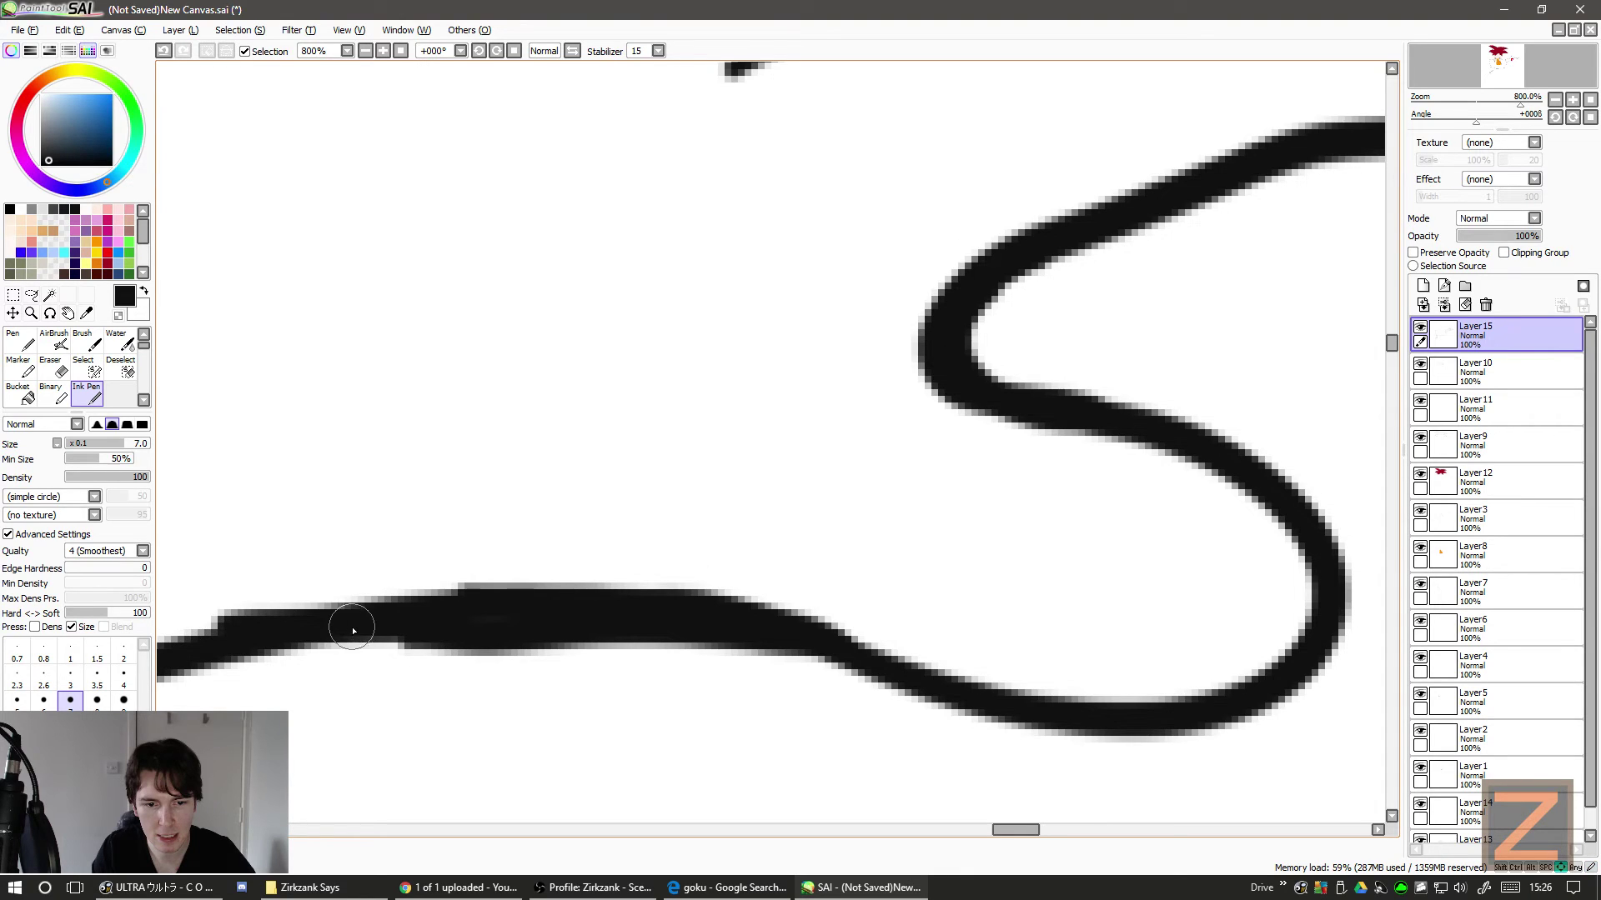
pyautogui.moveTo(353, 631); pyautogui.dragTo(761, 643)
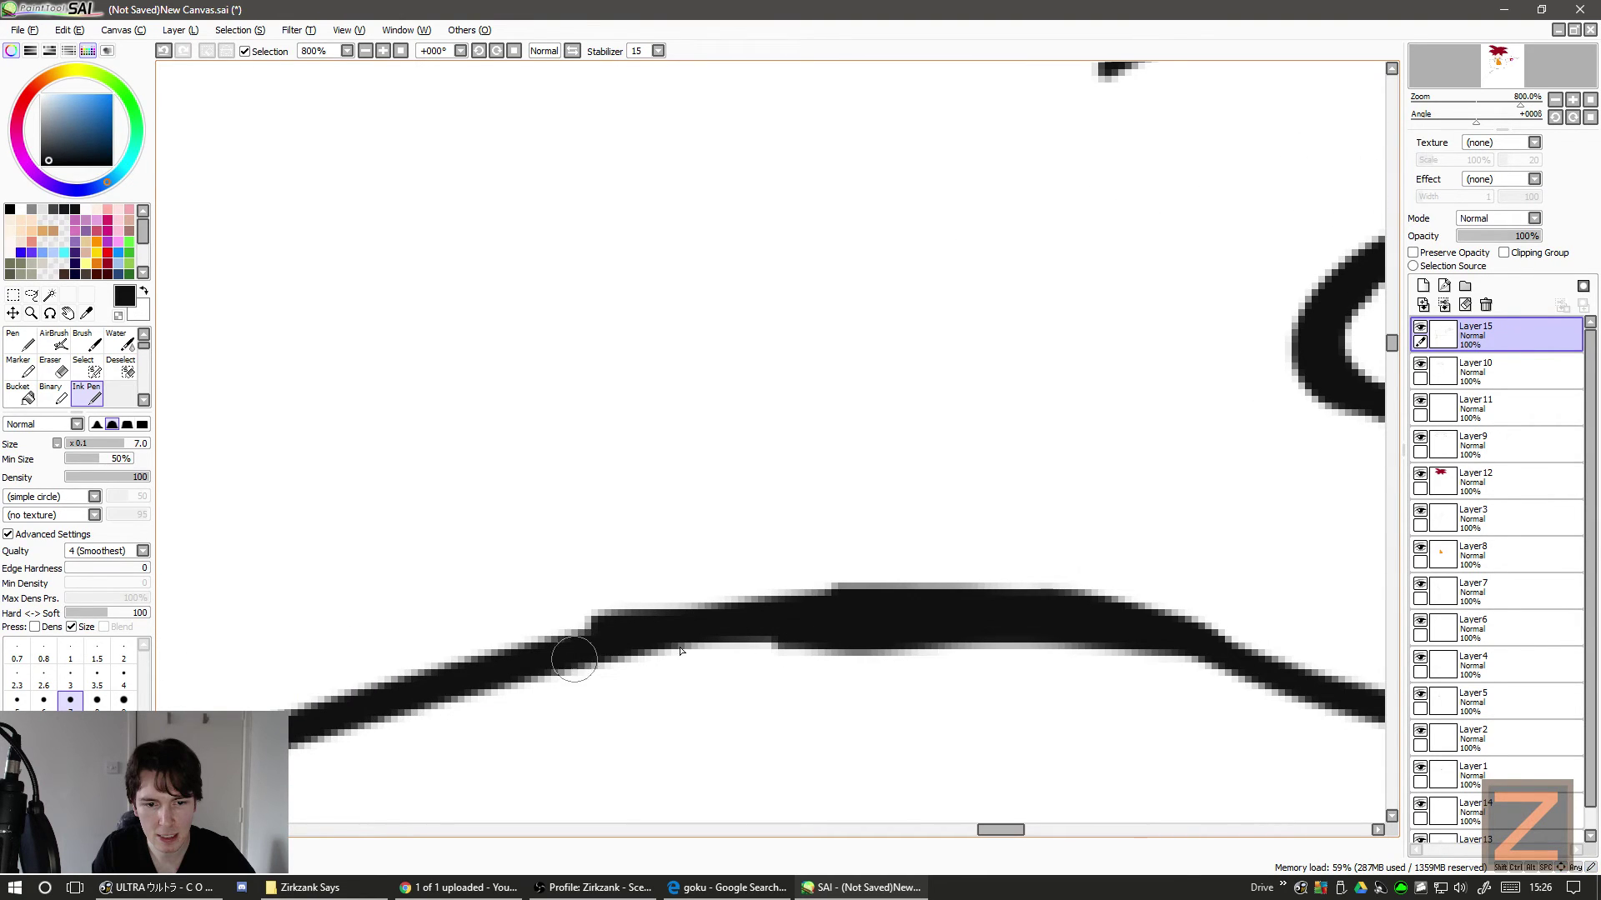
pyautogui.moveTo(890, 544)
pyautogui.mouseDown()
pyautogui.moveTo(844, 565)
pyautogui.moveTo(947, 547)
pyautogui.mouseUp()
pyautogui.hotkey('ctrl', 'z')
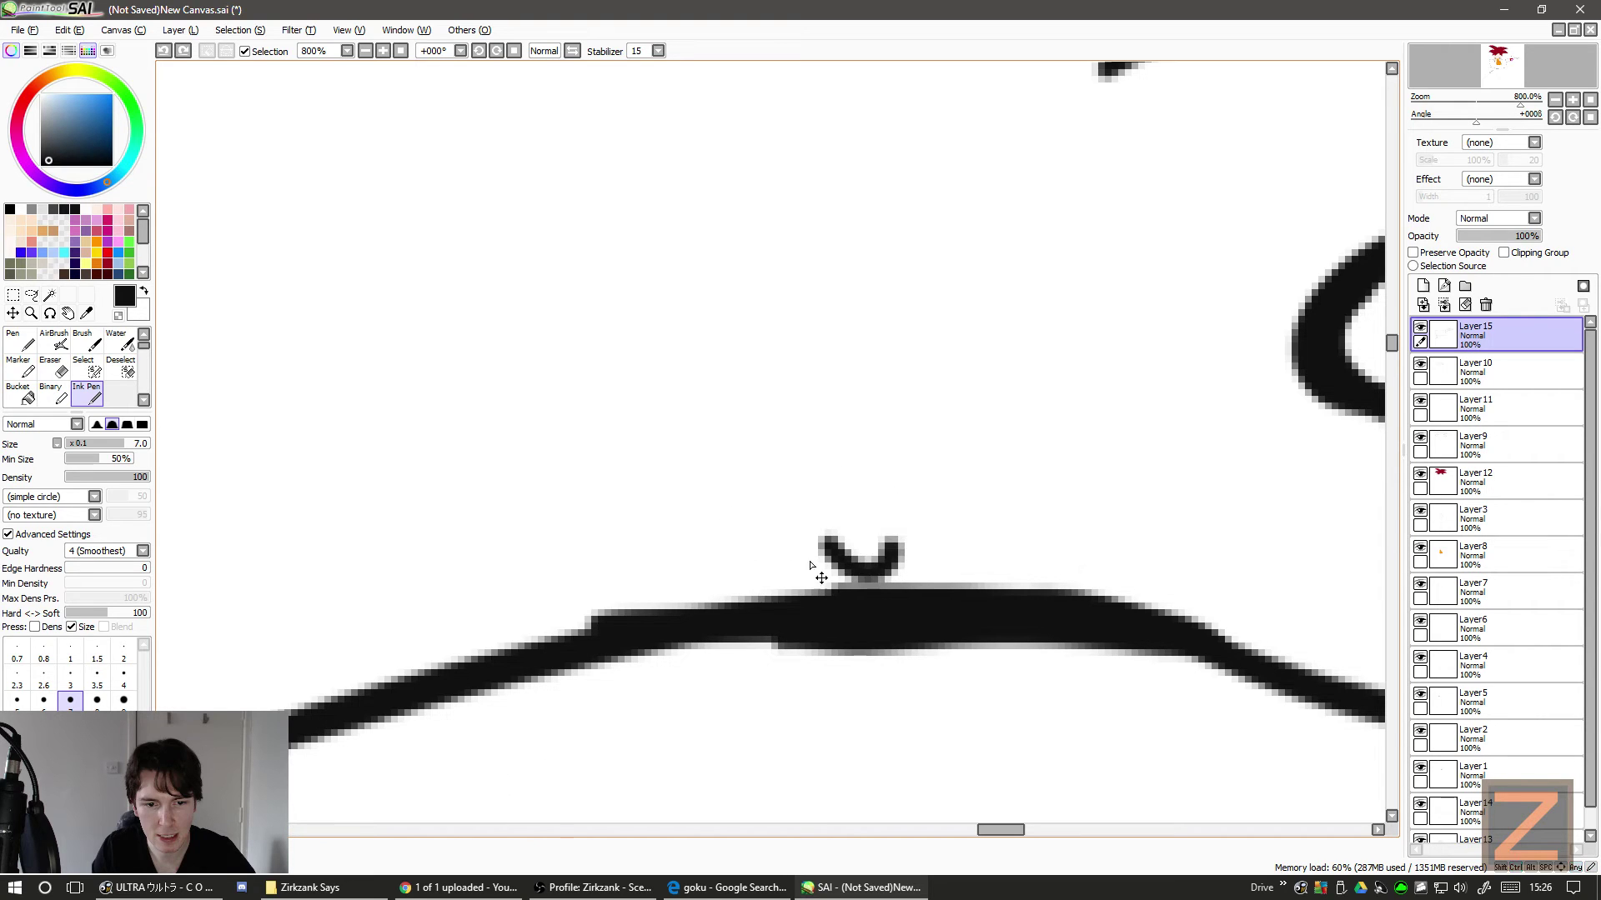
# - Undo the outline thickening, the lower edge and the stubby thumb of the outstretched hand, leaving the crook beside the long finger
pyautogui.hotkey('ctrl', 'z')
pyautogui.moveTo(858, 505); pyautogui.dragTo(733, 493)
pyautogui.hotkey('ctrl', 'z')
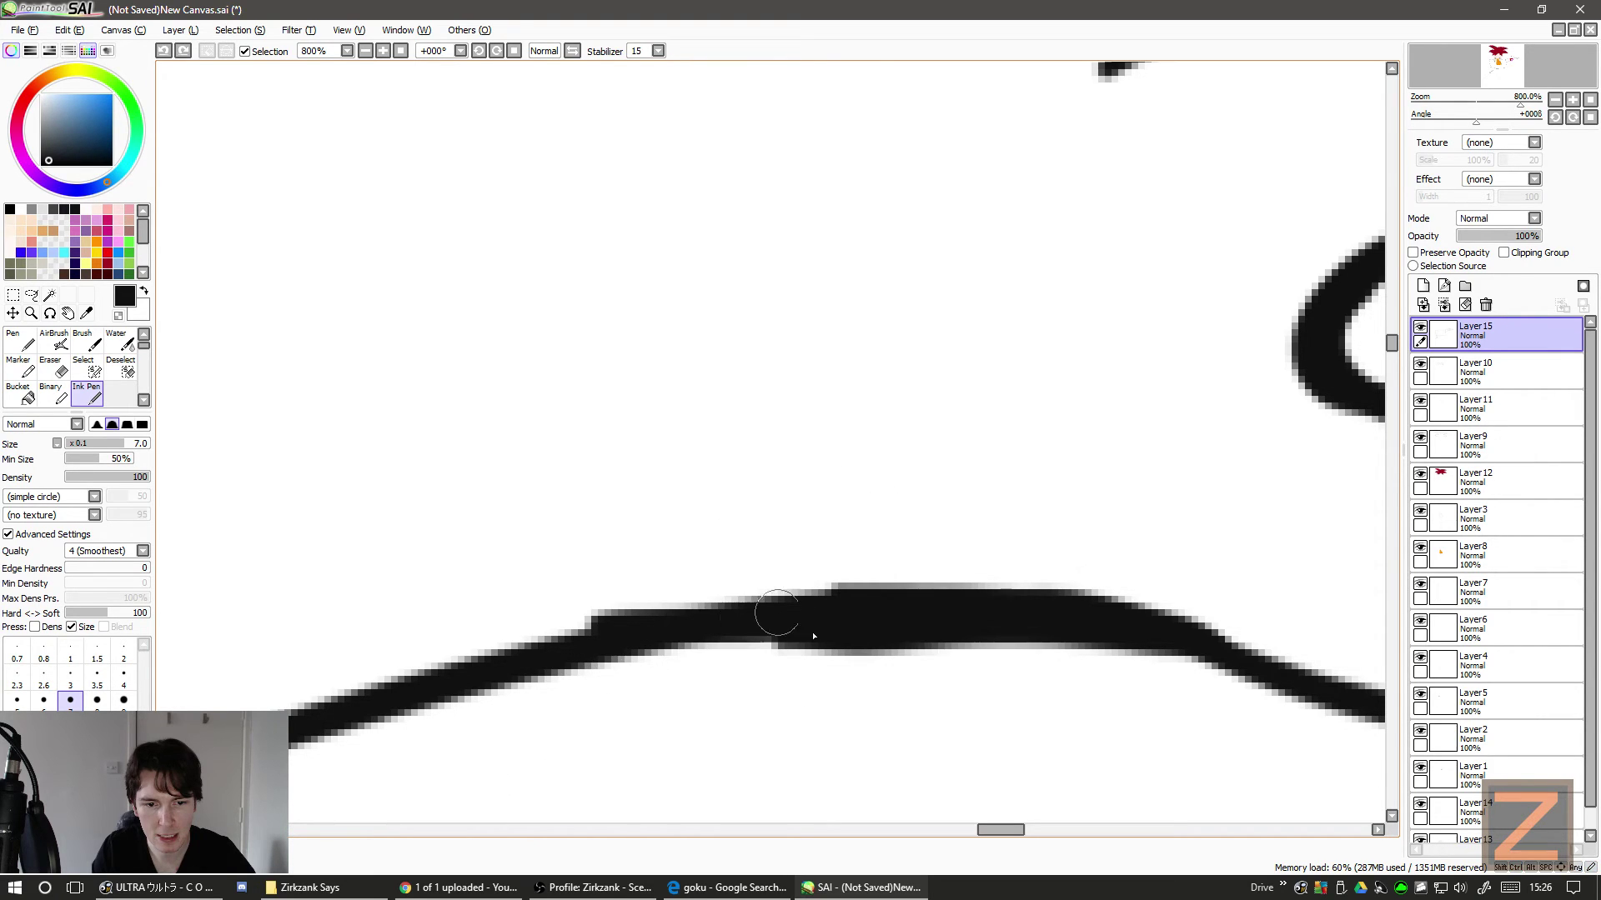
pyautogui.scroll(-4, 509, 713)
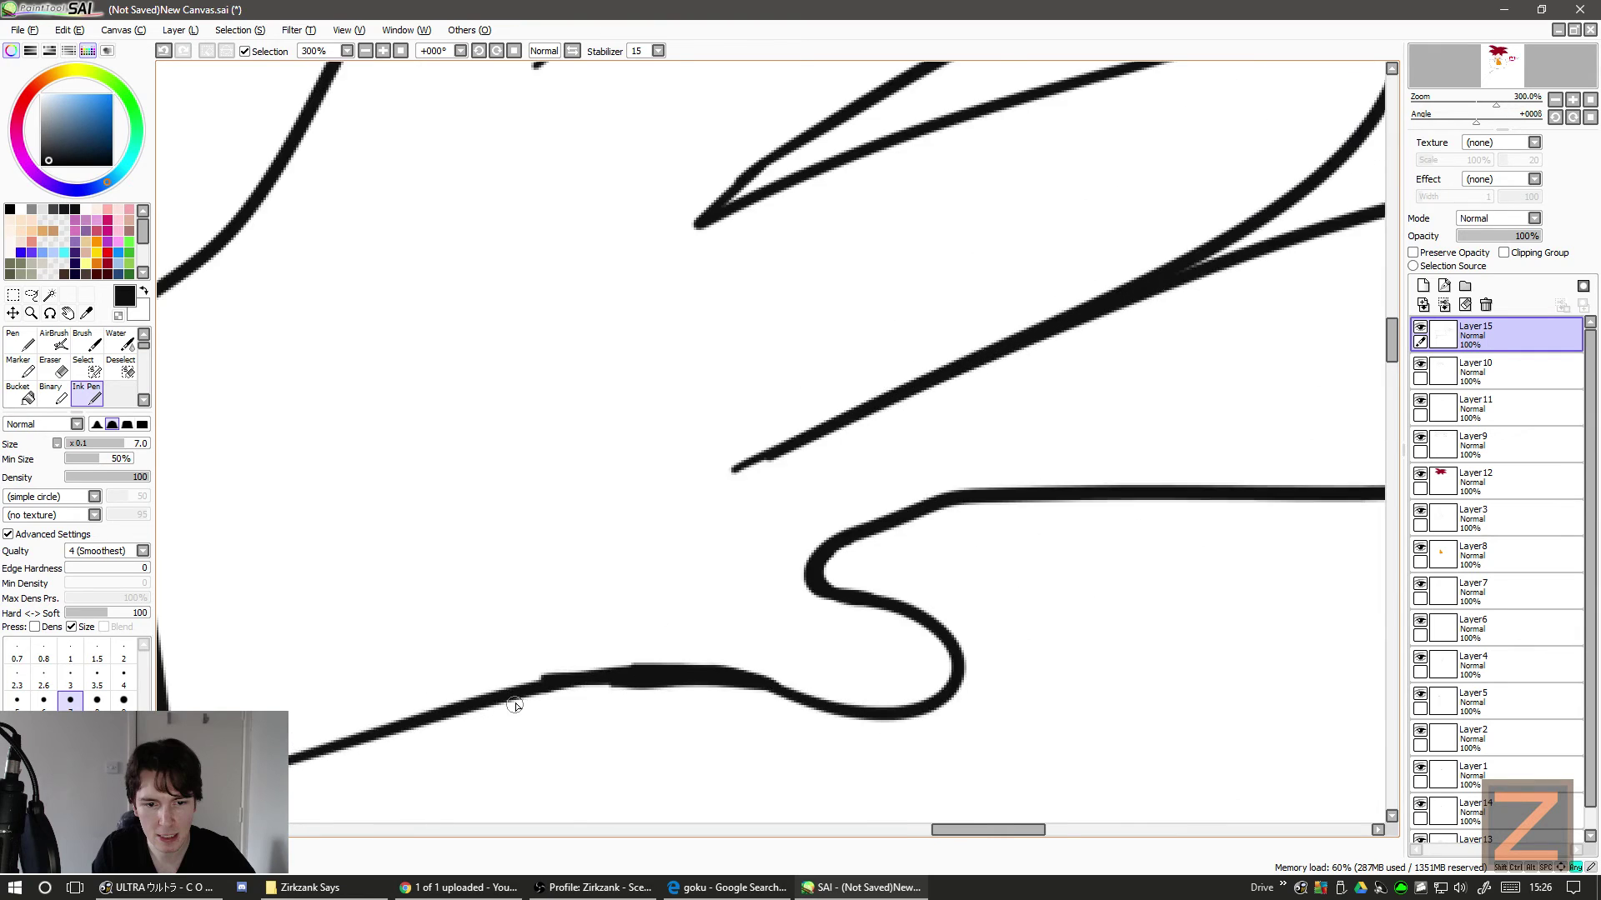
pyautogui.scroll(-4, 514, 705)
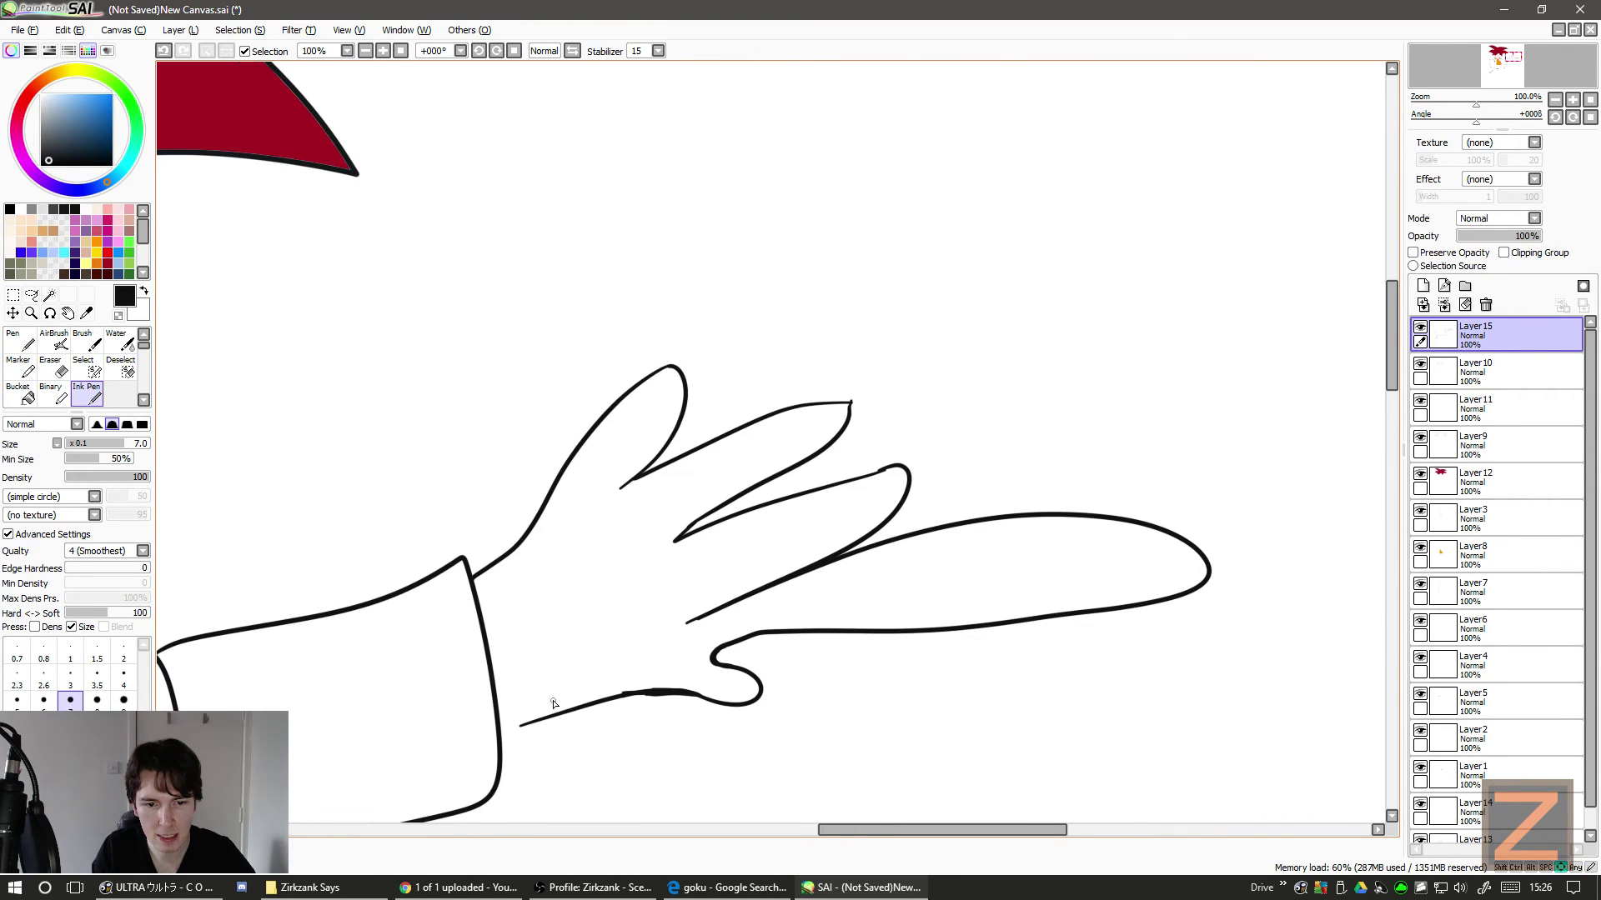
pyautogui.moveTo(554, 703)
pyautogui.mouseDown()
pyautogui.moveTo(647, 709)
pyautogui.moveTo(568, 739)
pyautogui.mouseUp()
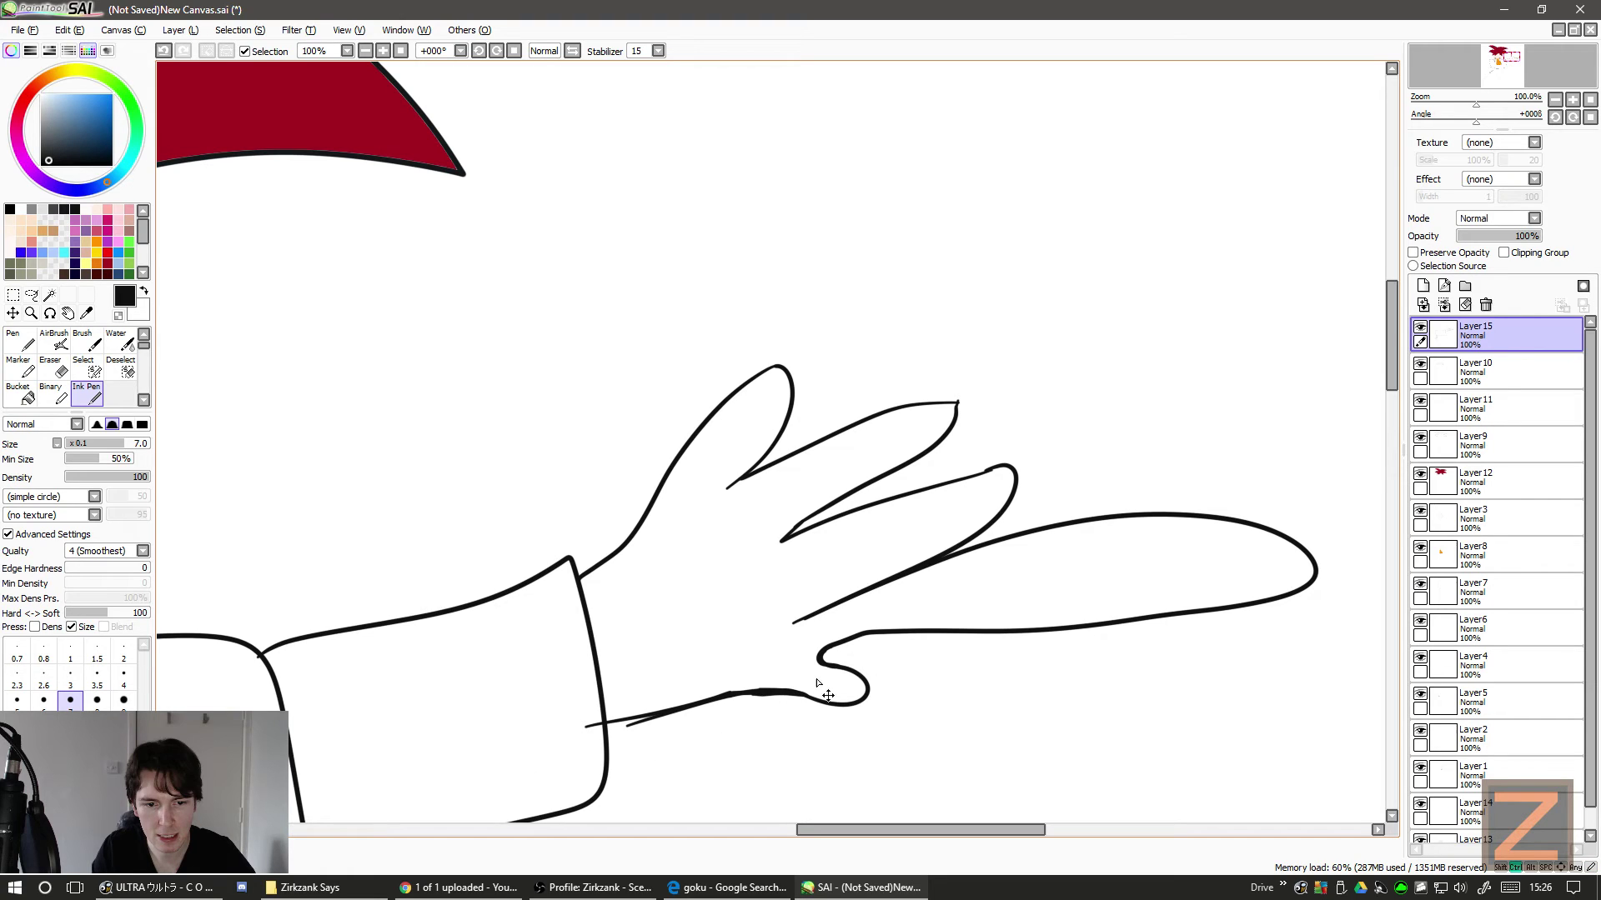
pyautogui.hotkey('ctrl', 'z')
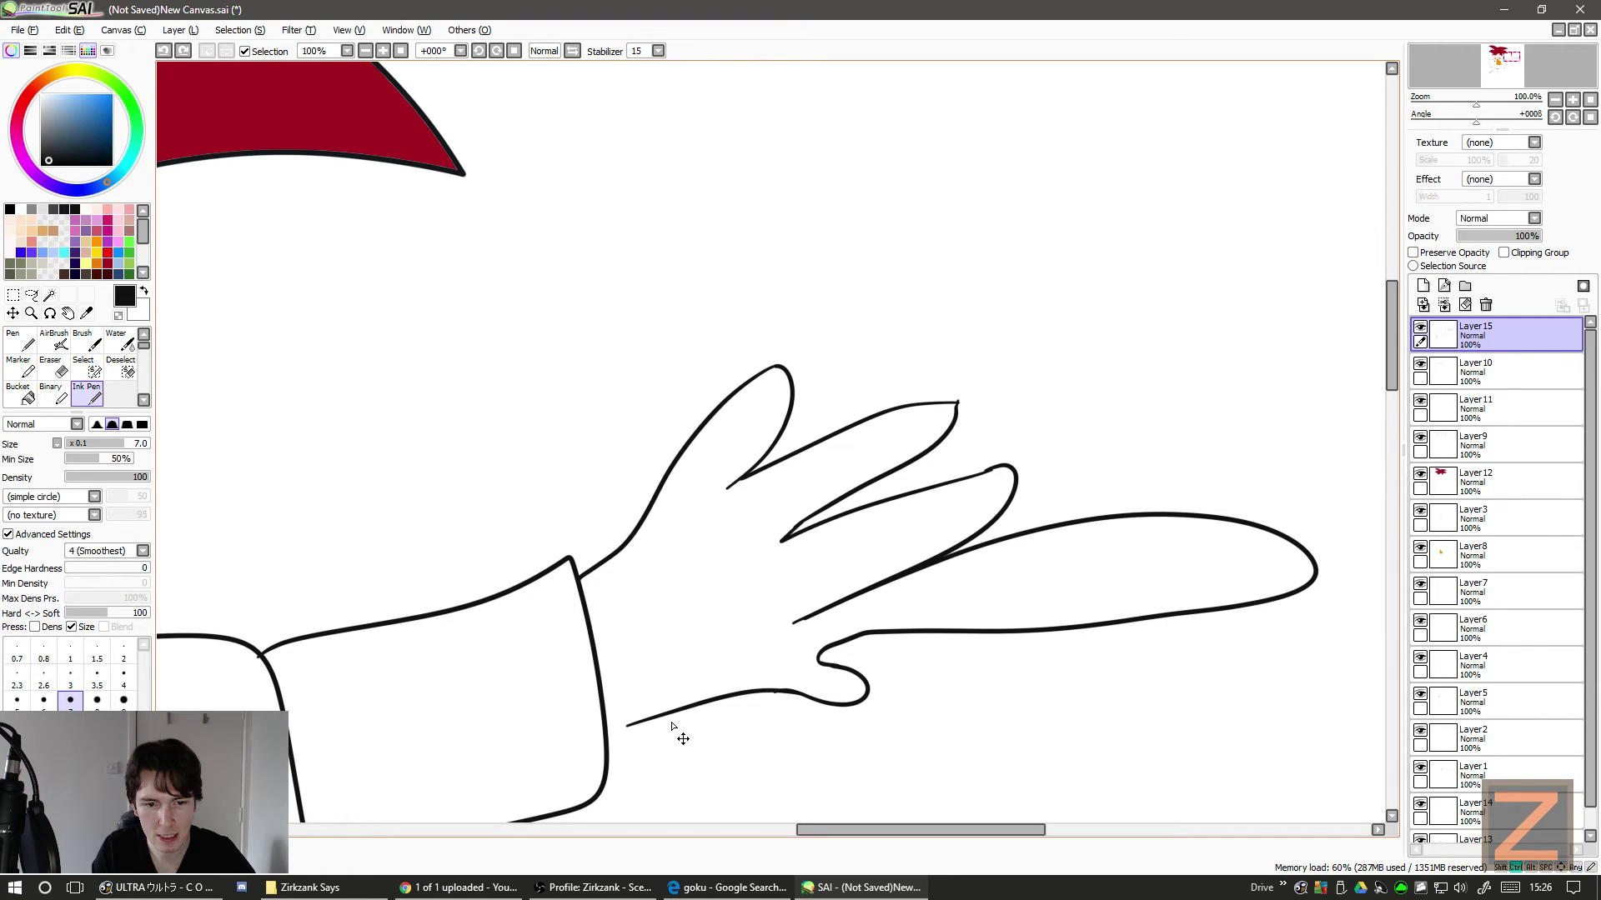
pyautogui.hotkey('ctrl', 'z')
pyautogui.hotkey('ctrl', 'z')
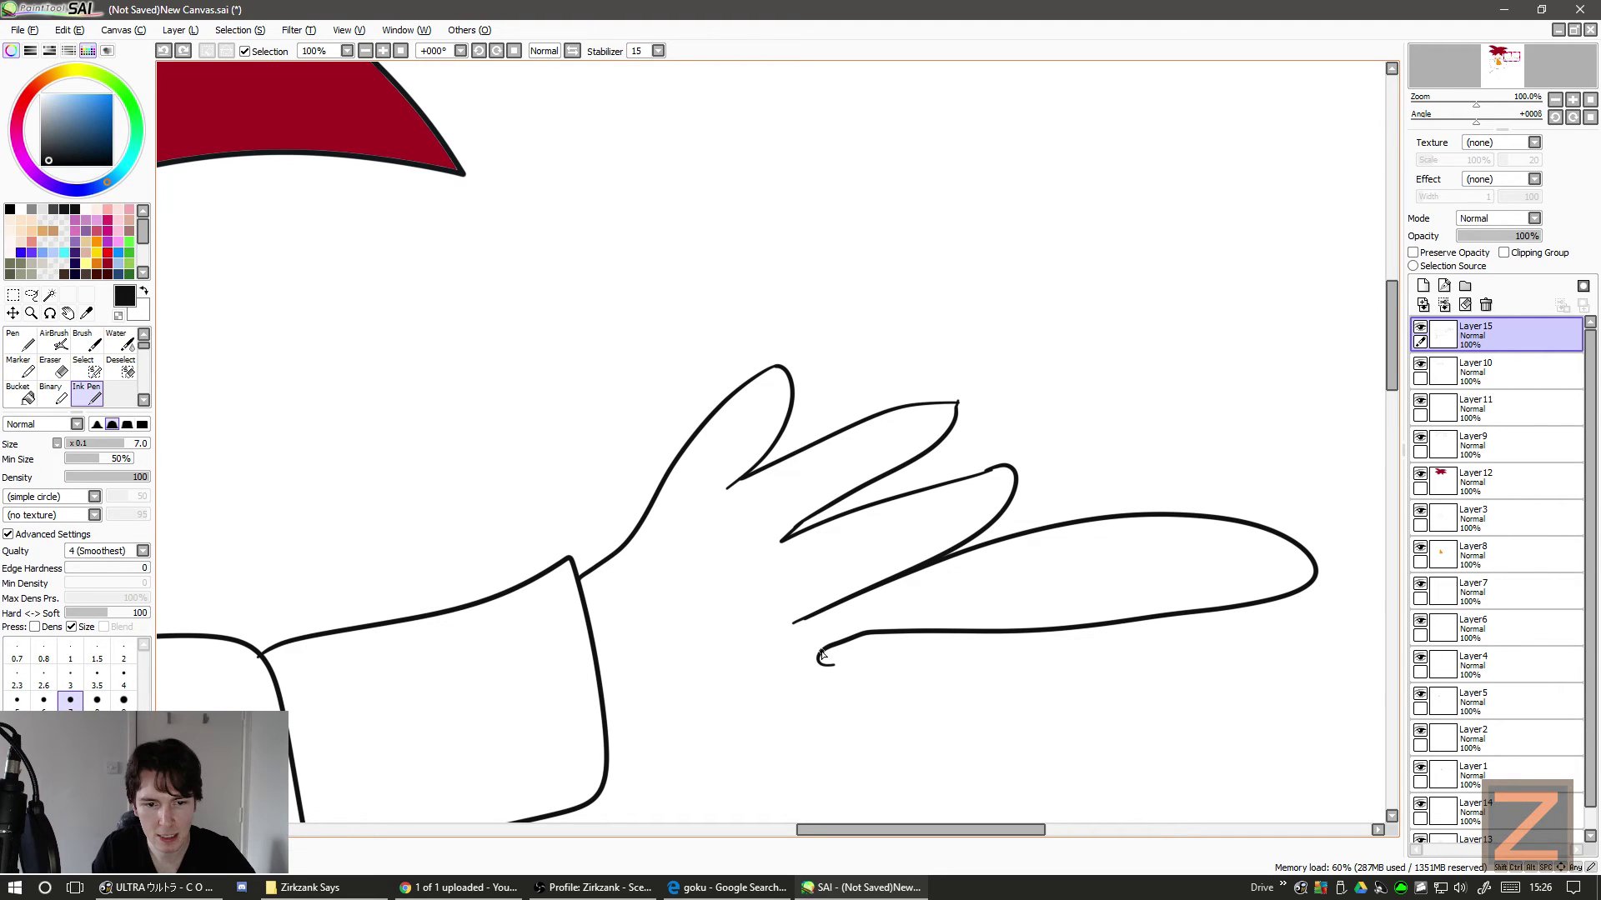
pyautogui.moveTo(821, 655); pyautogui.dragTo(581, 690)
pyautogui.hotkey('ctrl', 'z')
pyautogui.moveTo(825, 656); pyautogui.dragTo(758, 708)
pyautogui.hotkey('ctrl', 'z')
pyautogui.moveTo(824, 653); pyautogui.dragTo(758, 756)
pyautogui.hotkey('ctrl', 'z')
pyautogui.moveTo(823, 659); pyautogui.dragTo(744, 744)
pyautogui.hotkey('ctrl', 'z')
pyautogui.moveTo(821, 659)
pyautogui.mouseDown()
pyautogui.moveTo(731, 731)
pyautogui.moveTo(775, 726)
pyautogui.mouseUp()
pyautogui.hotkey('ctrl', 'z')
pyautogui.scroll(1, 832, 695)
pyautogui.moveTo(825, 672)
pyautogui.mouseDown()
pyautogui.moveTo(847, 654)
pyautogui.moveTo(867, 561)
pyautogui.moveTo(652, 652)
pyautogui.mouseUp()
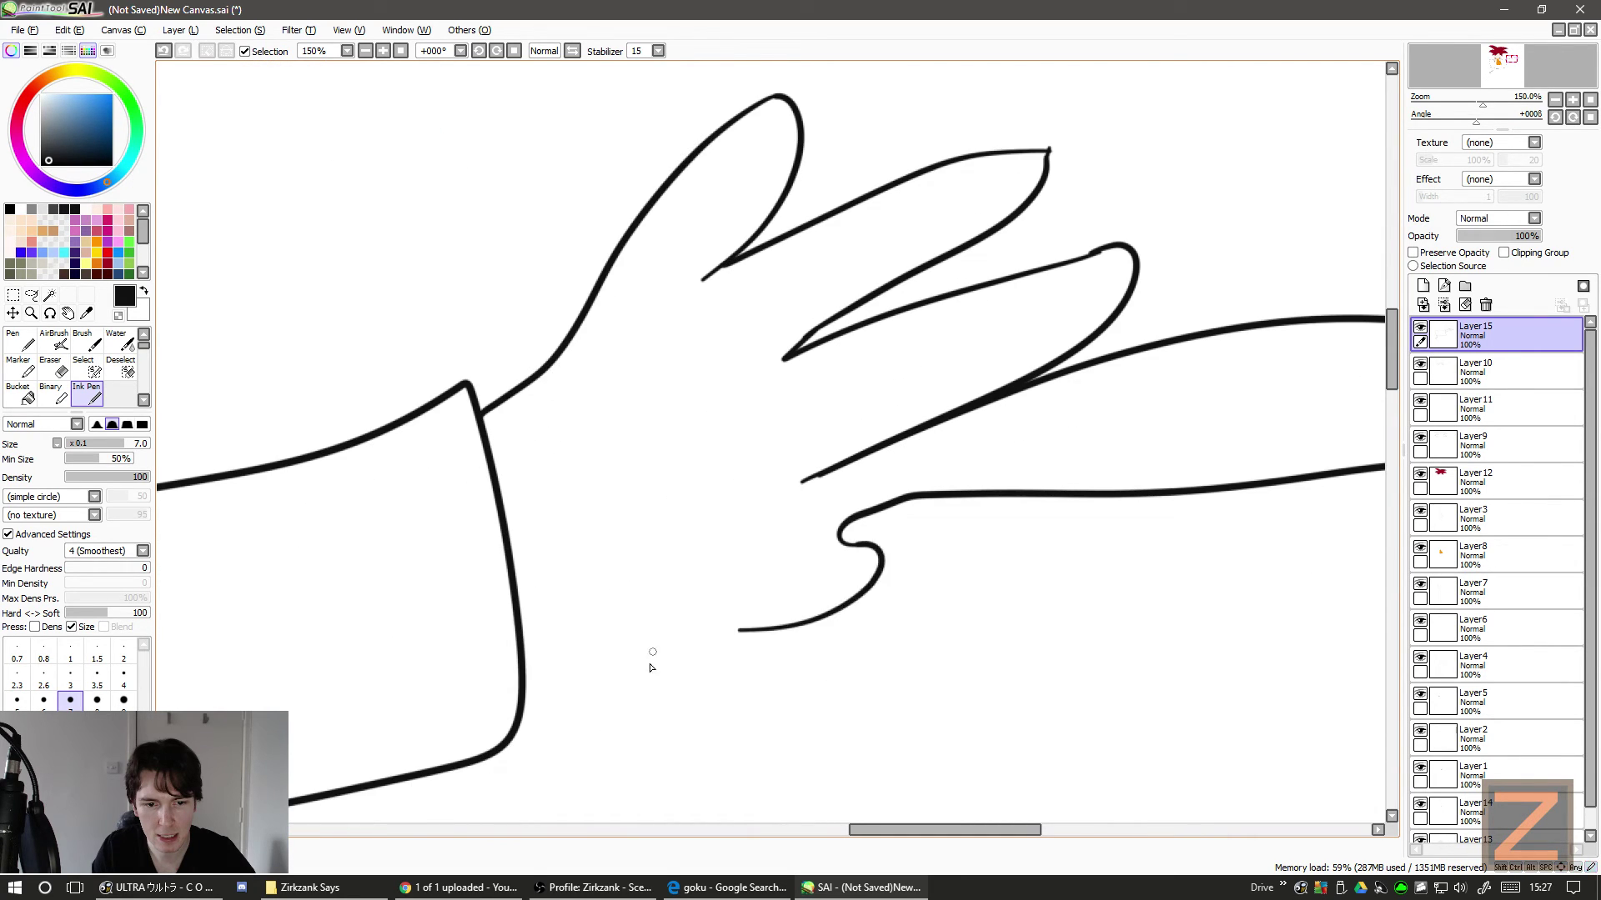
pyautogui.hotkey('ctrl', 'z')
pyautogui.moveTo(858, 543); pyautogui.dragTo(683, 627)
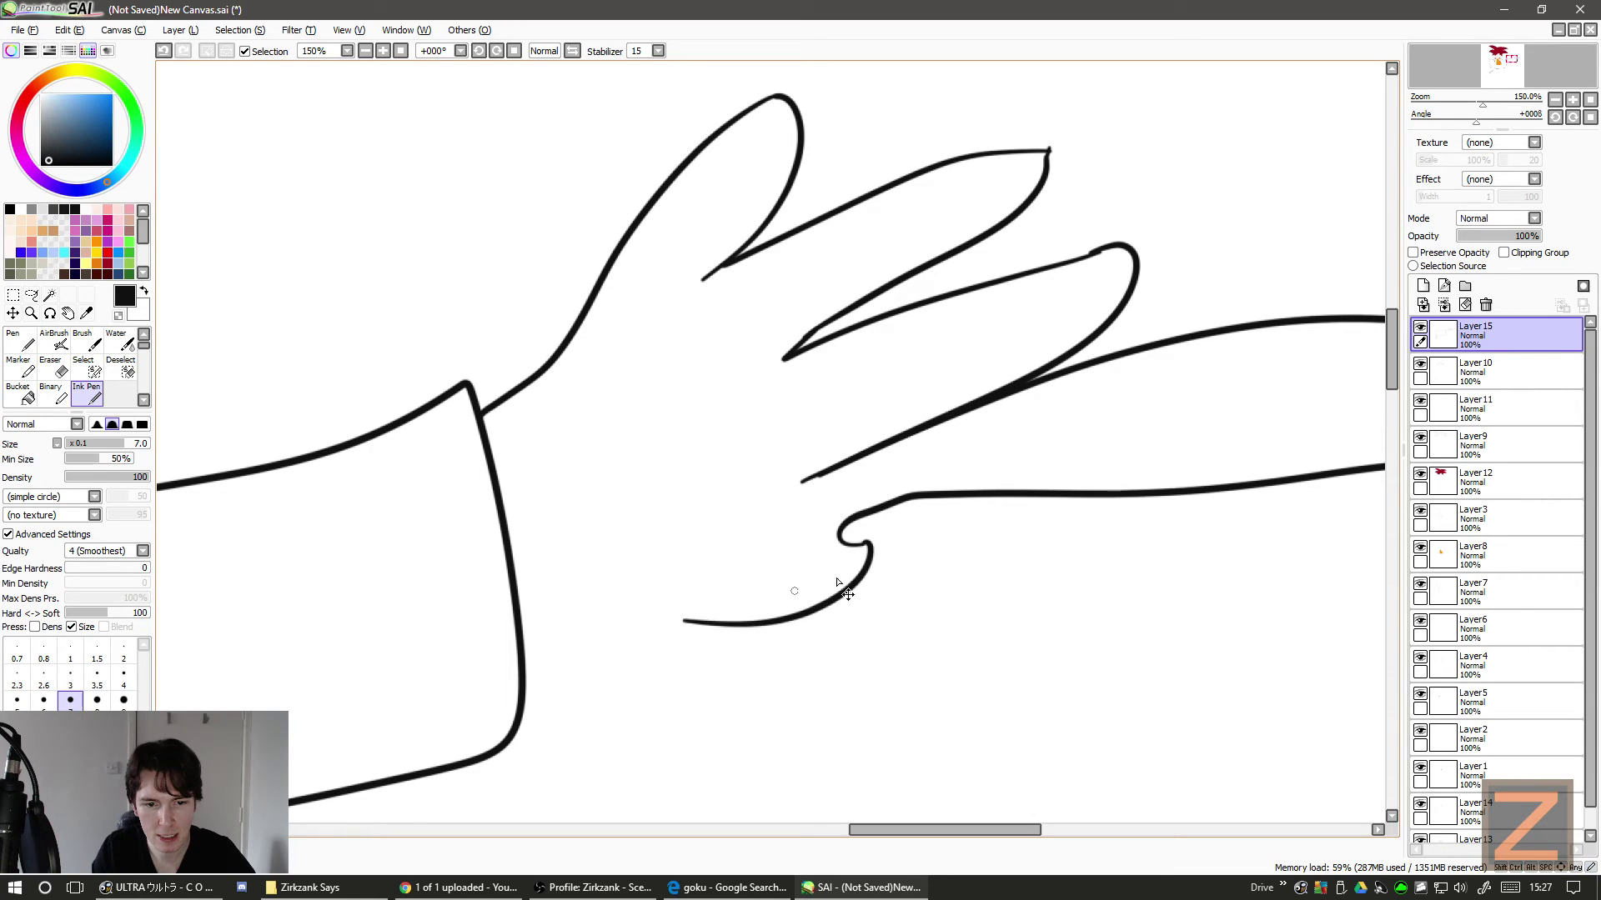
pyautogui.hotkey('ctrl', 'z')
pyautogui.moveTo(867, 549)
pyautogui.mouseDown()
pyautogui.moveTo(776, 636)
pyautogui.moveTo(689, 628)
pyautogui.mouseUp()
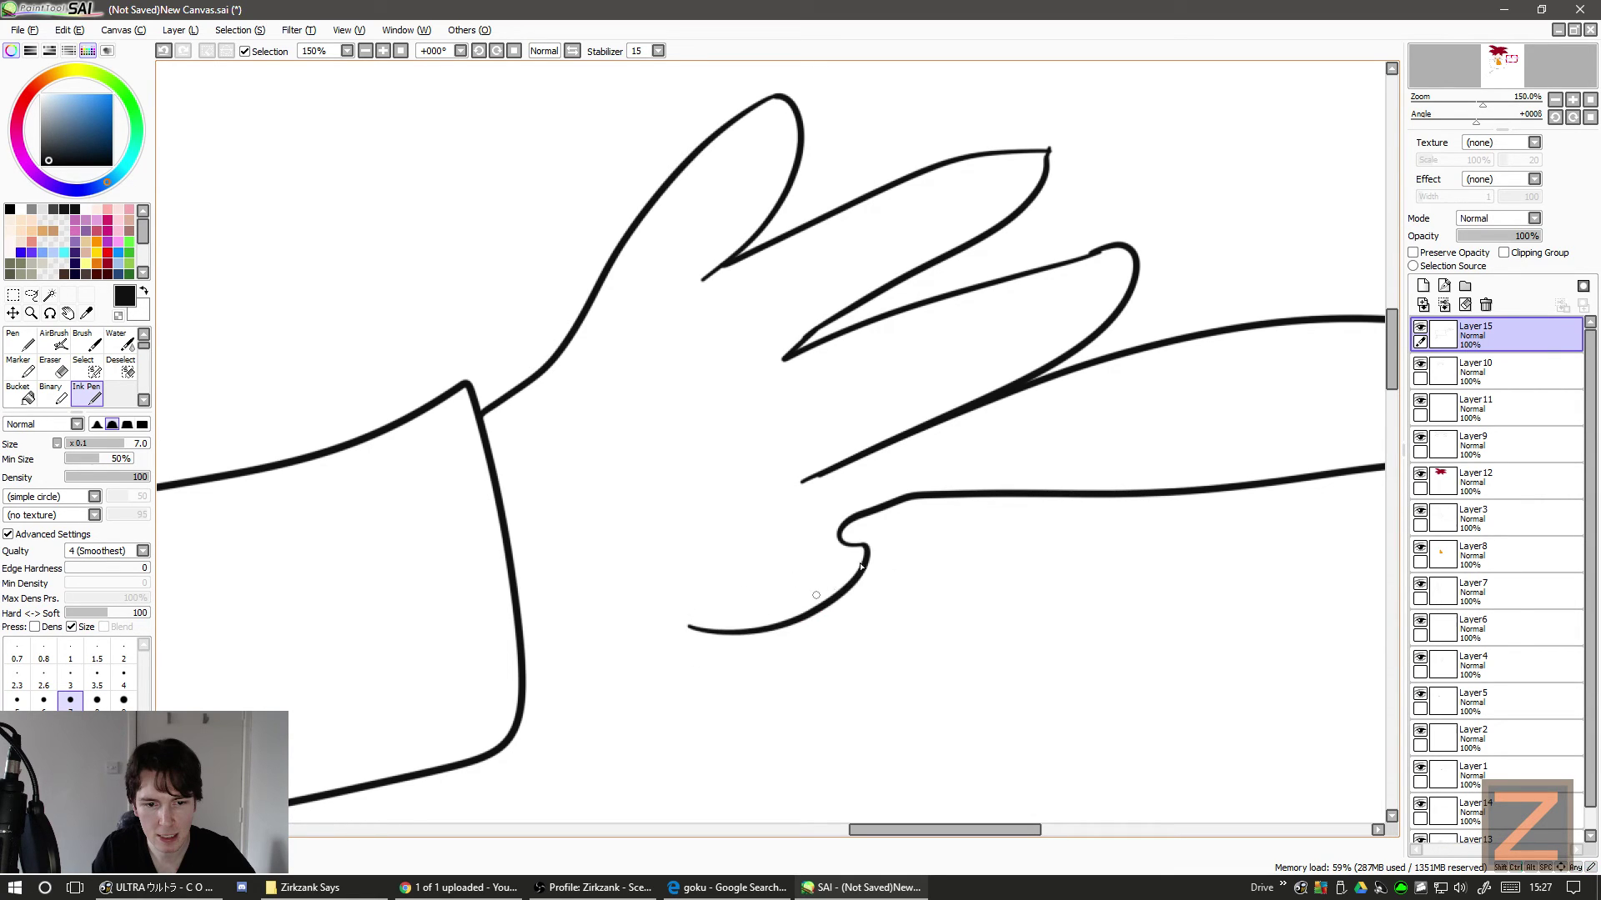
pyautogui.hotkey('ctrl', 'z')
pyautogui.hotkey('ctrl', 'z')
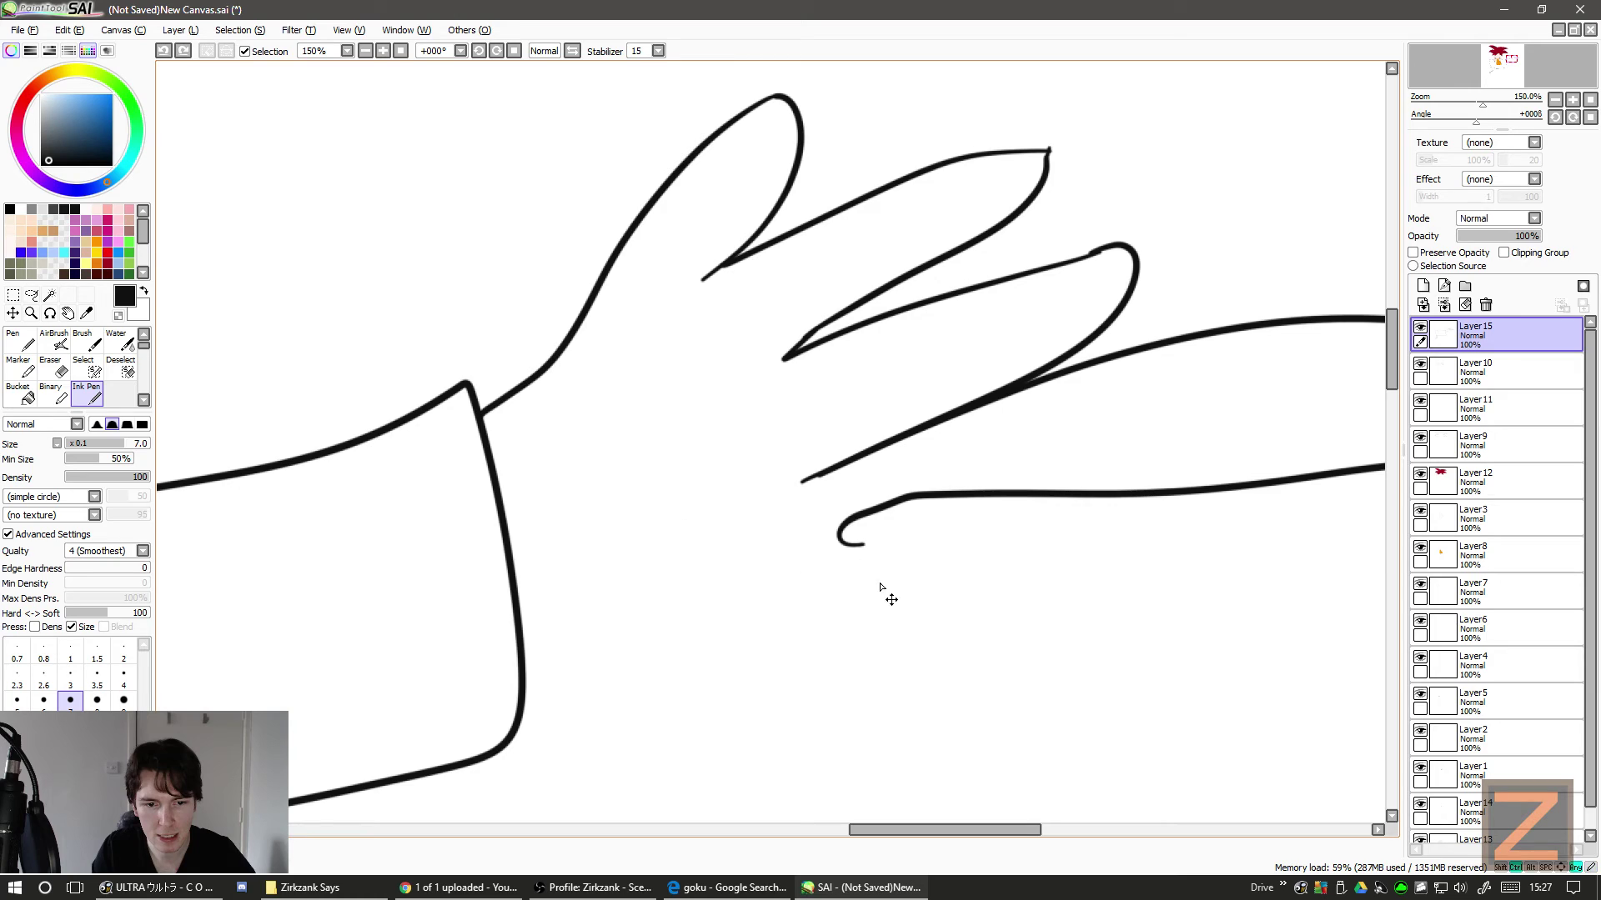
# - Draw a longer, rounded thumb from the crook, continuing its underside as the hand's lower edge back to the sleeve cuff
pyautogui.moveTo(862, 546); pyautogui.dragTo(750, 652)
pyautogui.hotkey('ctrl', 'z')
pyautogui.moveTo(863, 546)
pyautogui.mouseDown()
pyautogui.moveTo(1051, 549)
pyautogui.moveTo(914, 666)
pyautogui.moveTo(769, 638)
pyautogui.moveTo(664, 589)
pyautogui.moveTo(556, 582)
pyautogui.moveTo(518, 620)
pyautogui.mouseUp()
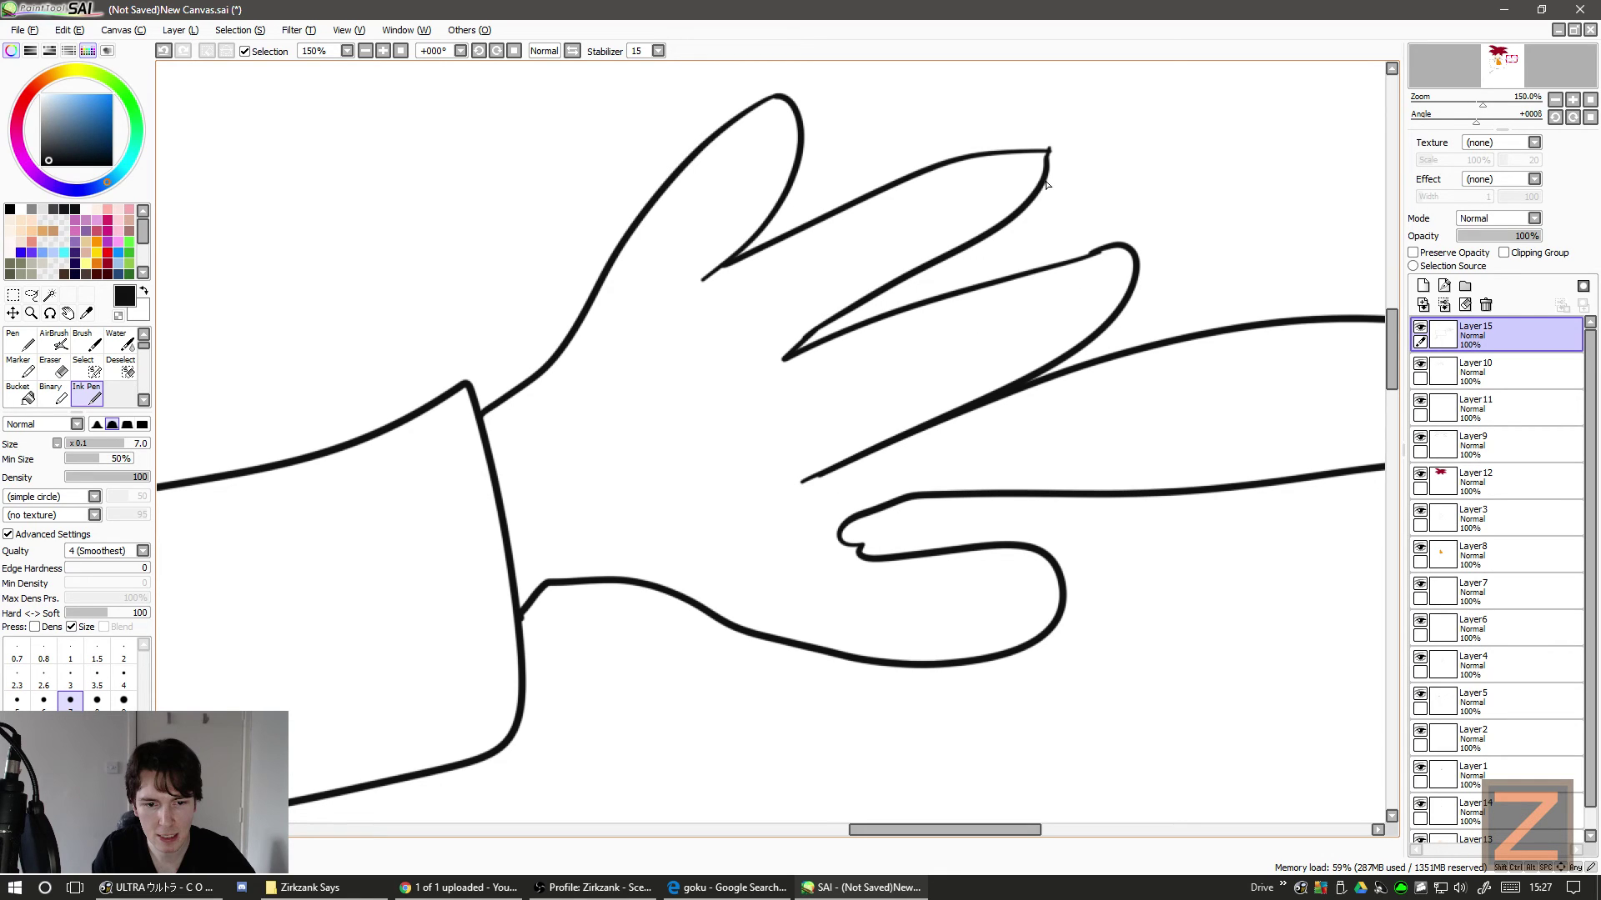
# - Draw one long contour line inside each of the three shorter fingers and the thumb, starting from near each tip towards the palm
pyautogui.moveTo(1046, 163)
pyautogui.mouseDown()
pyautogui.moveTo(1033, 150)
pyautogui.moveTo(921, 178)
pyautogui.mouseUp()
pyautogui.hotkey('ctrl', 'z')
pyautogui.moveTo(1051, 150)
pyautogui.mouseDown()
pyautogui.moveTo(1042, 171)
pyautogui.moveTo(805, 270)
pyautogui.mouseUp()
pyautogui.hotkey('ctrl', 'z')
pyautogui.moveTo(1048, 151); pyautogui.dragTo(735, 323)
pyautogui.moveTo(1139, 265); pyautogui.dragTo(836, 449)
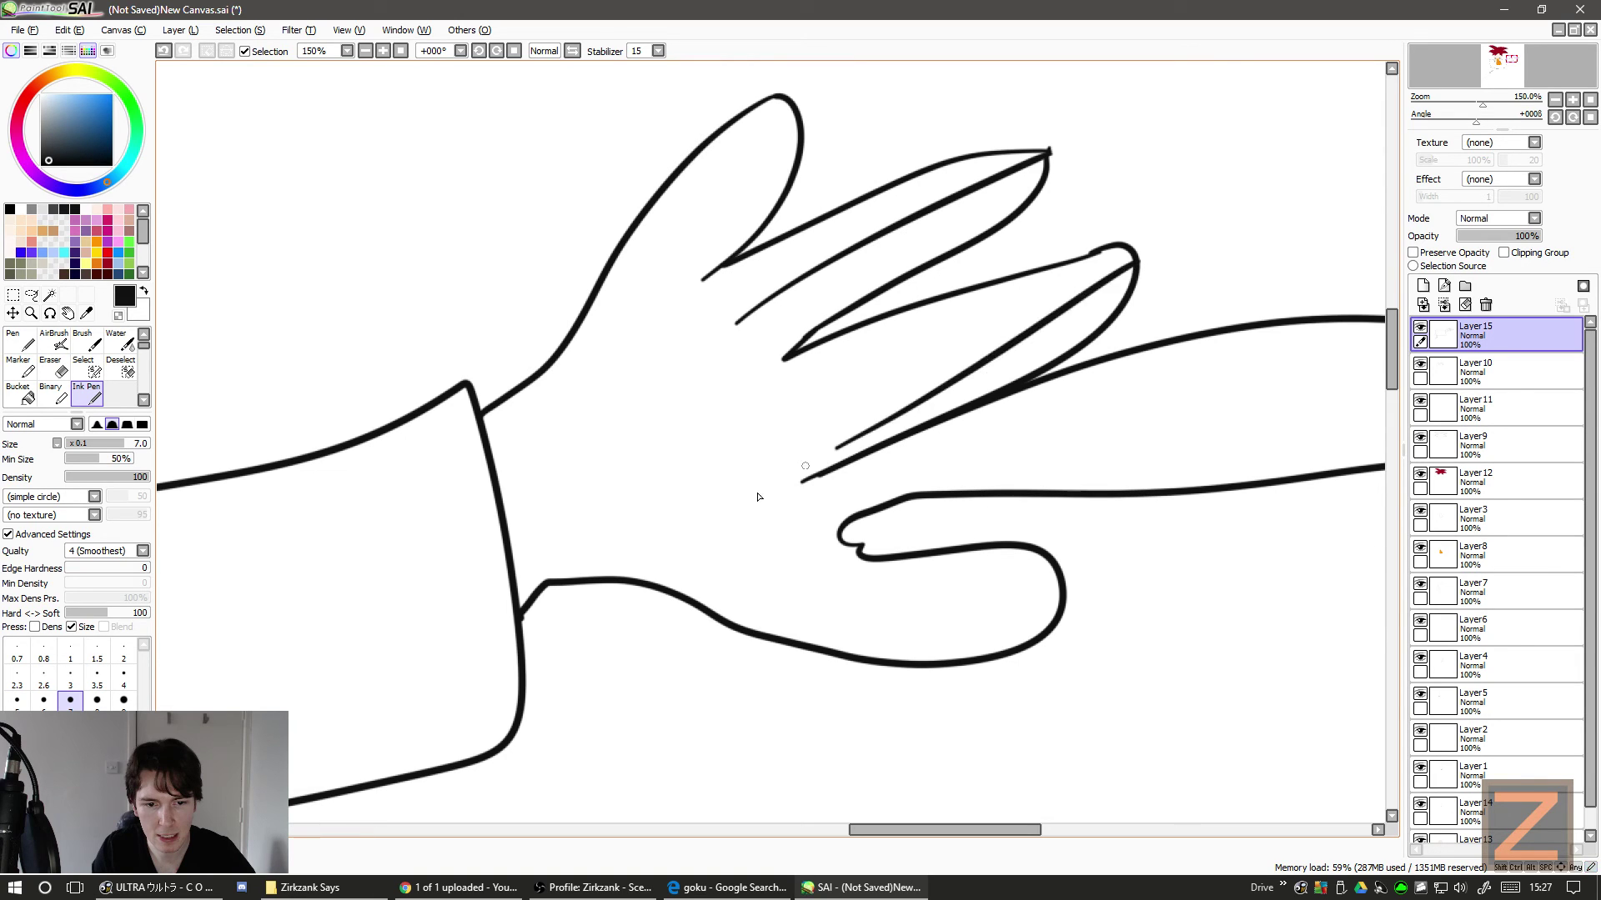
pyautogui.hotkey('ctrl', 'z')
pyautogui.moveTo(1135, 263); pyautogui.dragTo(803, 407)
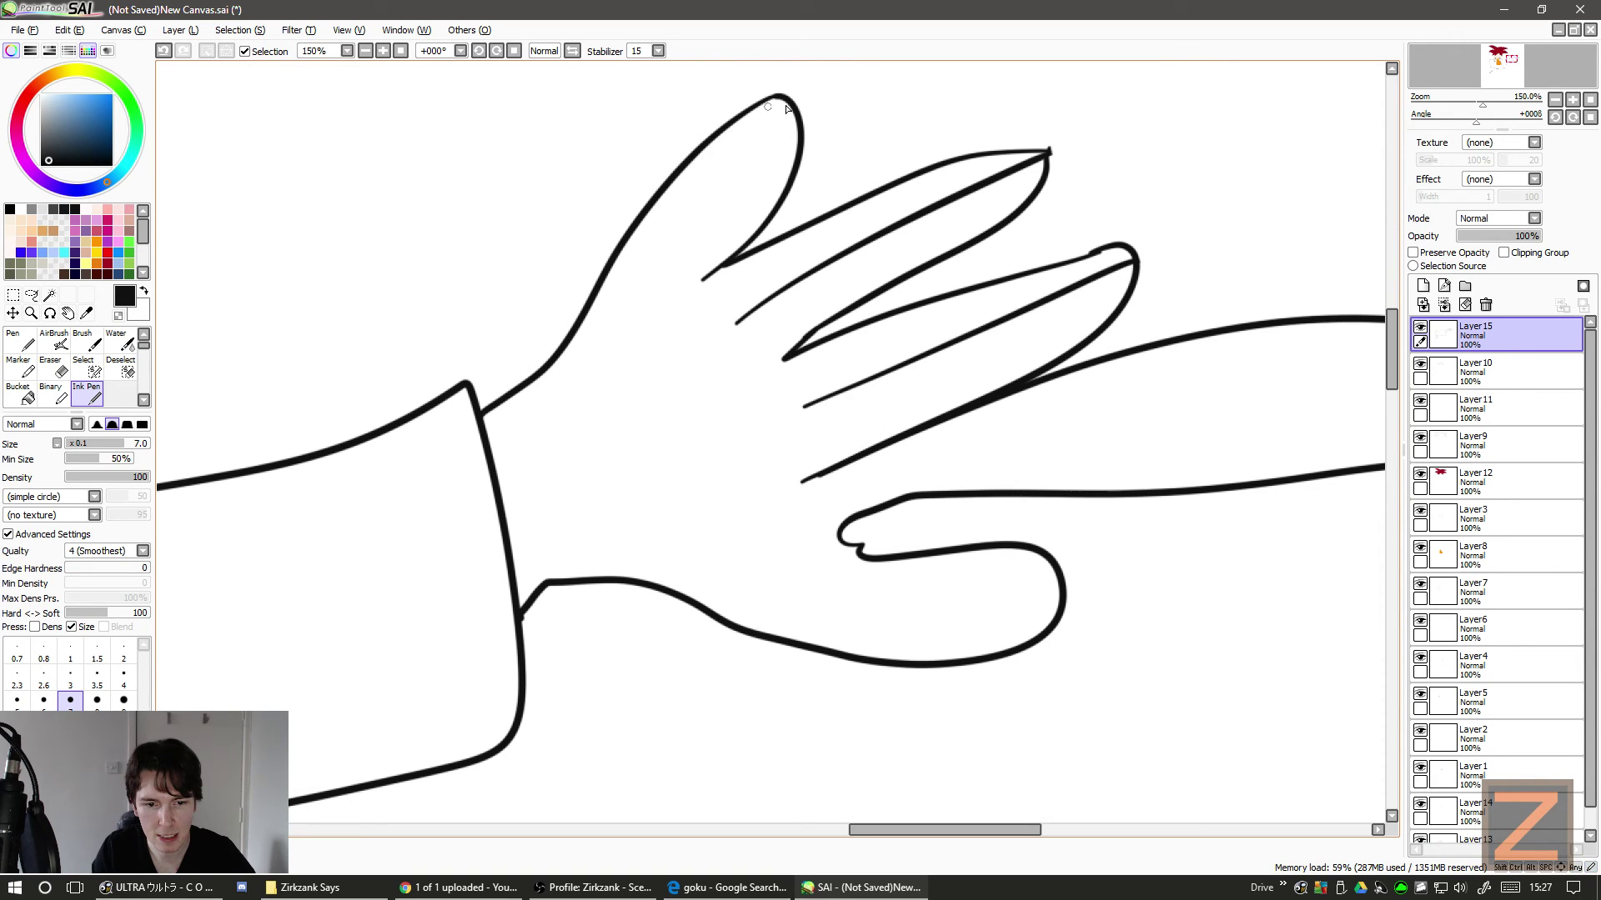
pyautogui.moveTo(785, 106); pyautogui.dragTo(629, 275)
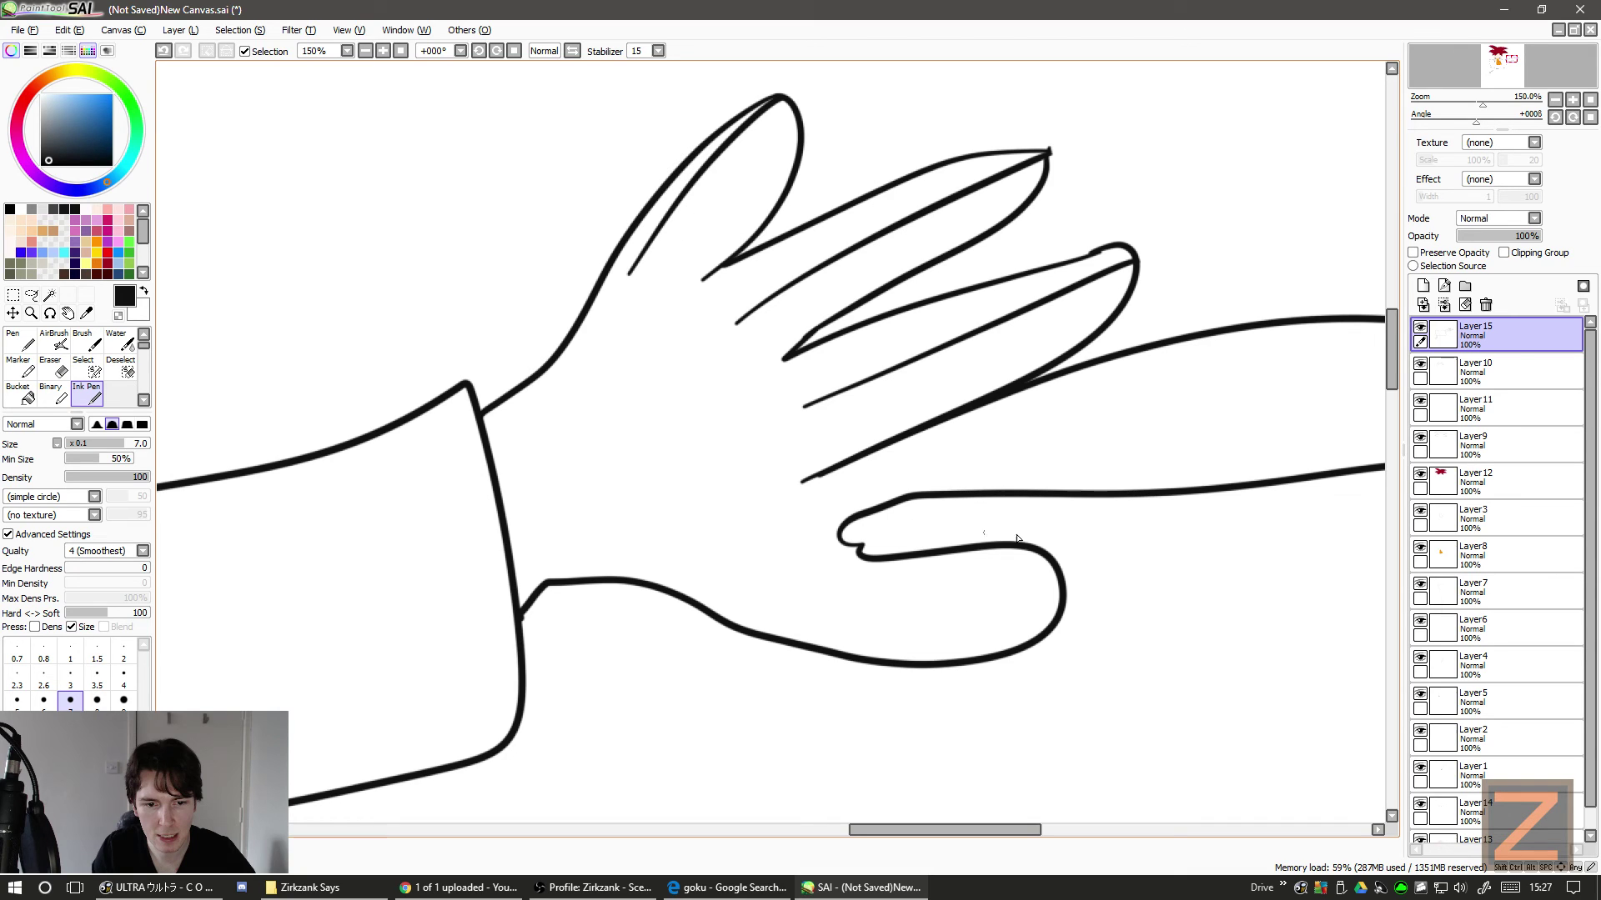
pyautogui.moveTo(1034, 561)
pyautogui.mouseDown()
pyautogui.moveTo(757, 598)
pyautogui.moveTo(709, 594)
pyautogui.mouseUp()
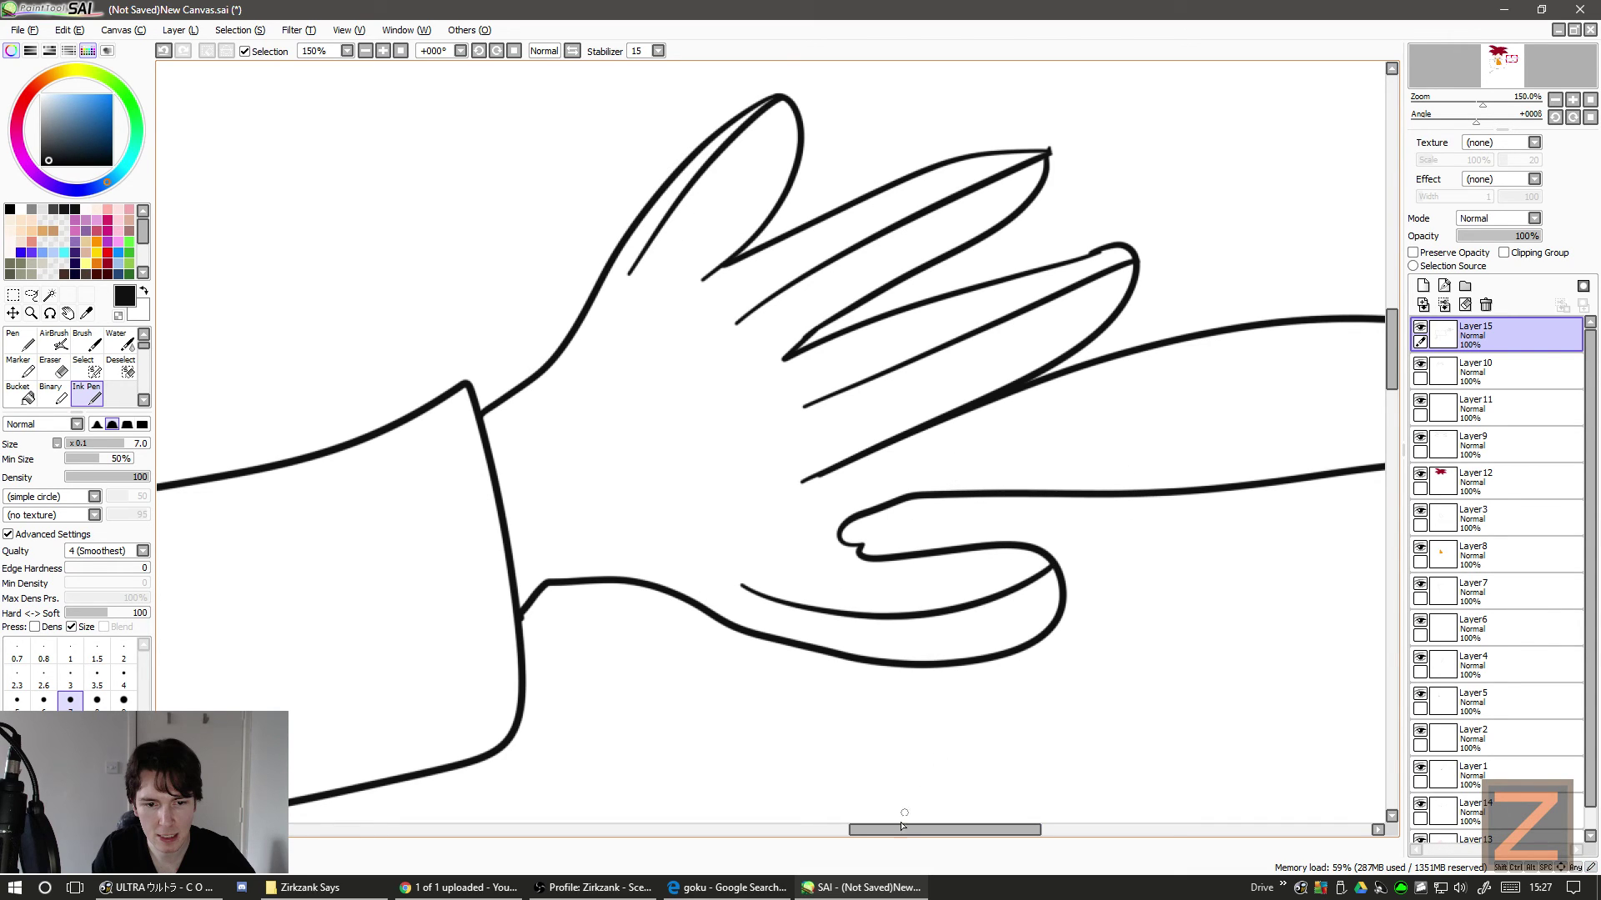
# - Add a short crease at the elongated finger's tip and a curved line across the finger just behind it
pyautogui.moveTo(901, 825); pyautogui.dragTo(961, 825)
pyautogui.moveTo(1210, 404); pyautogui.dragTo(1142, 399)
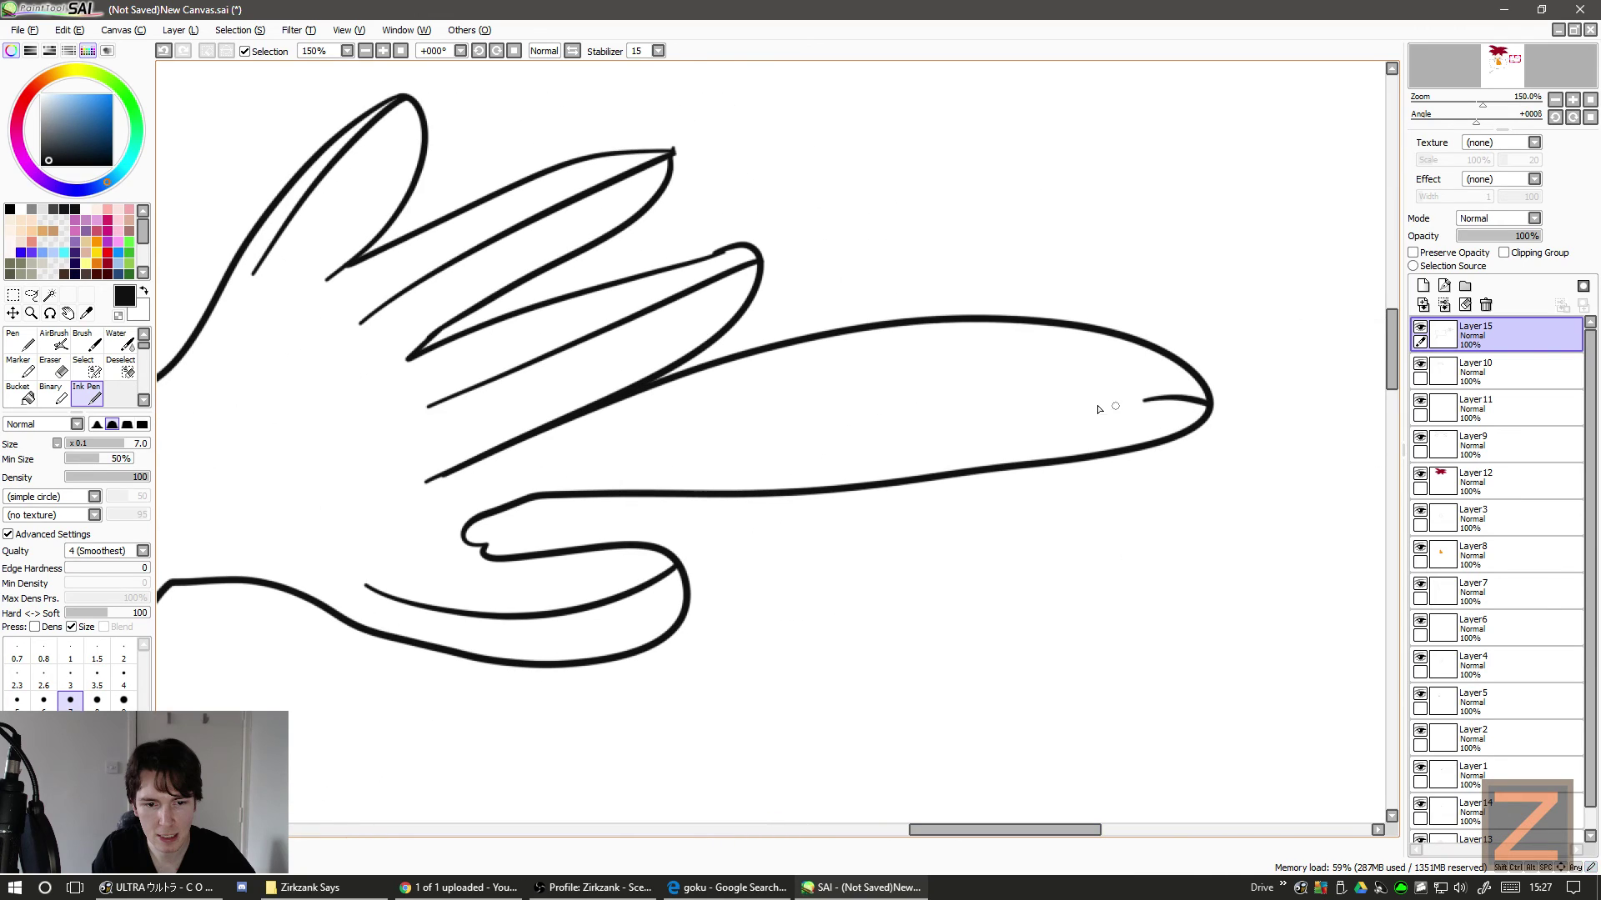
pyautogui.moveTo(977, 826)
pyautogui.mouseDown()
pyautogui.moveTo(950, 827)
pyautogui.moveTo(981, 827)
pyautogui.mouseUp()
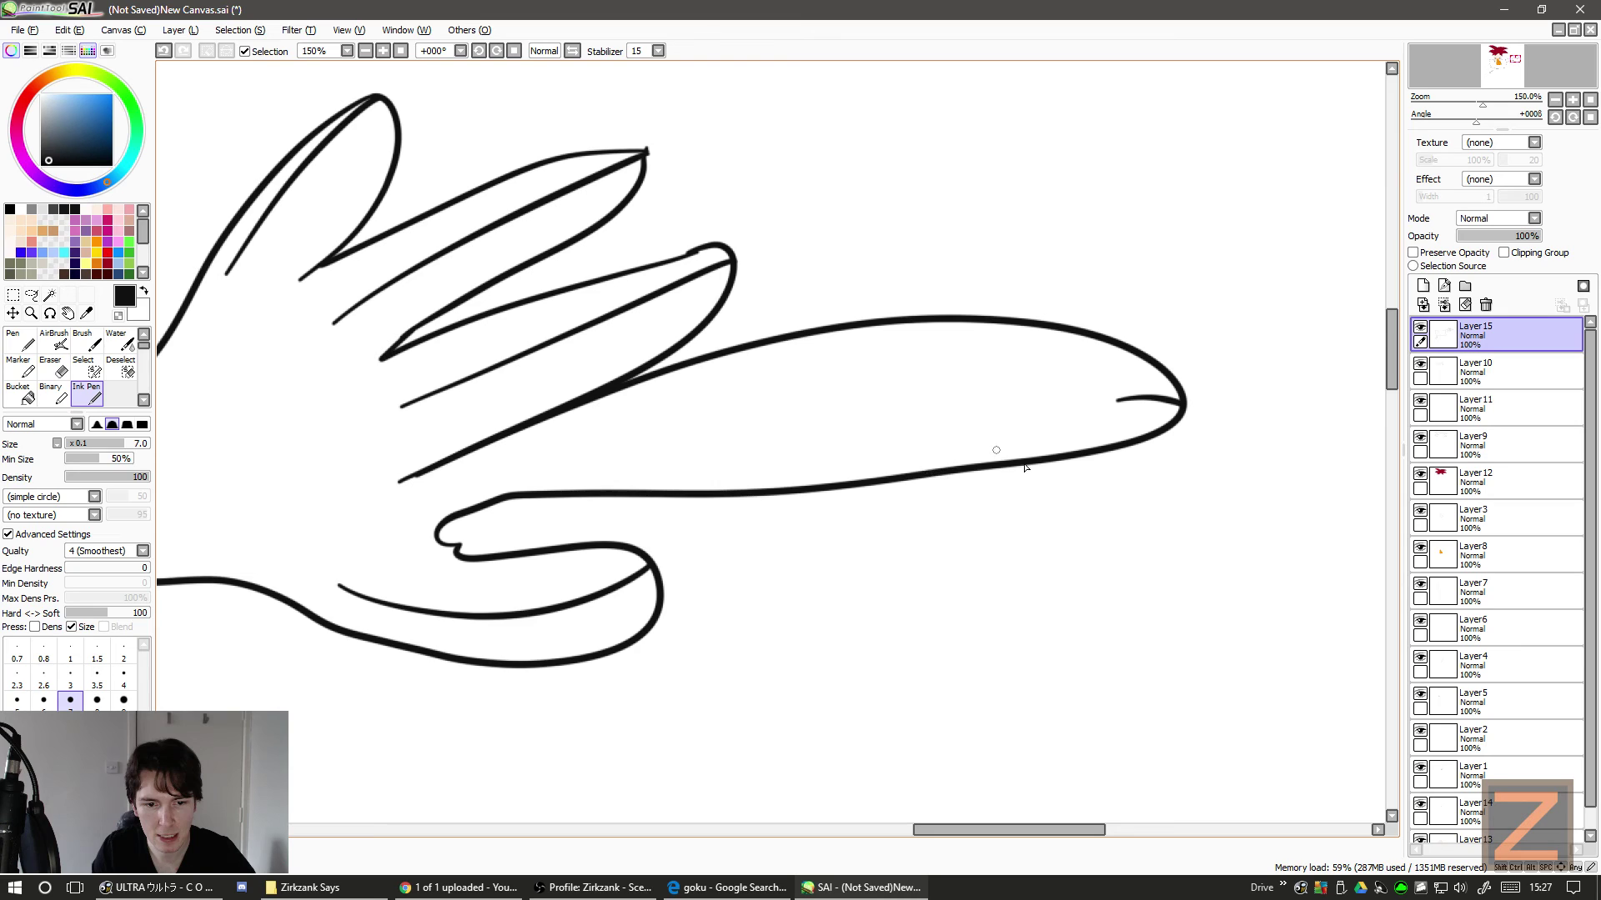
pyautogui.moveTo(1040, 449); pyautogui.dragTo(1033, 324)
pyautogui.hotkey('ctrl', 'z')
pyautogui.moveTo(1042, 451)
pyautogui.mouseDown()
pyautogui.moveTo(1027, 392)
pyautogui.moveTo(1039, 331)
pyautogui.mouseUp()
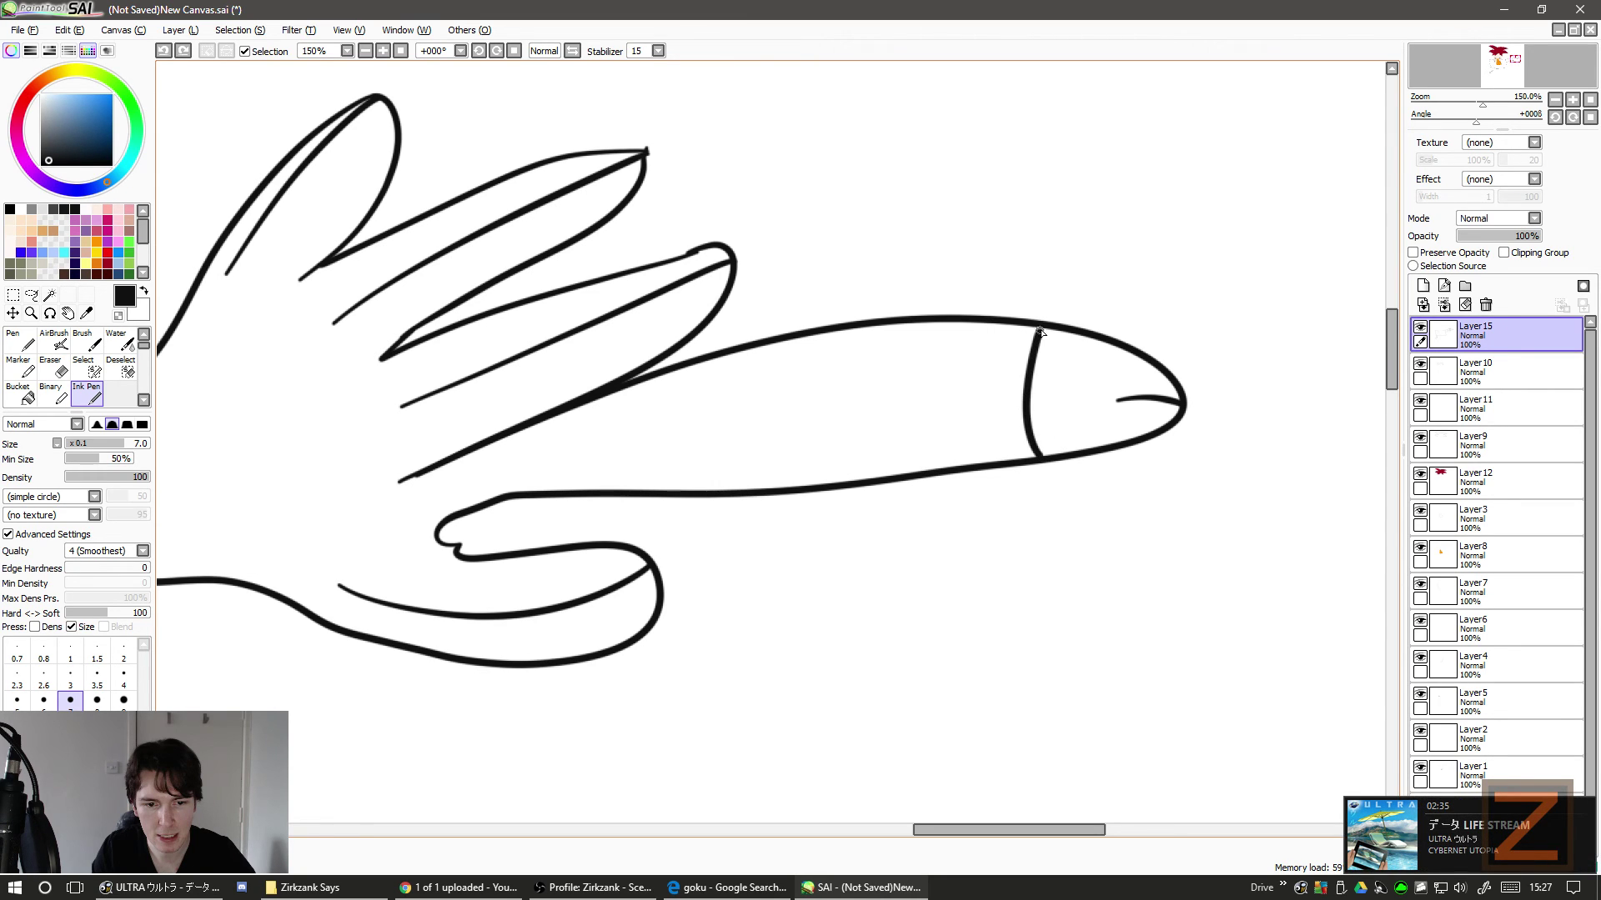
pyautogui.hotkey('ctrl', 'z')
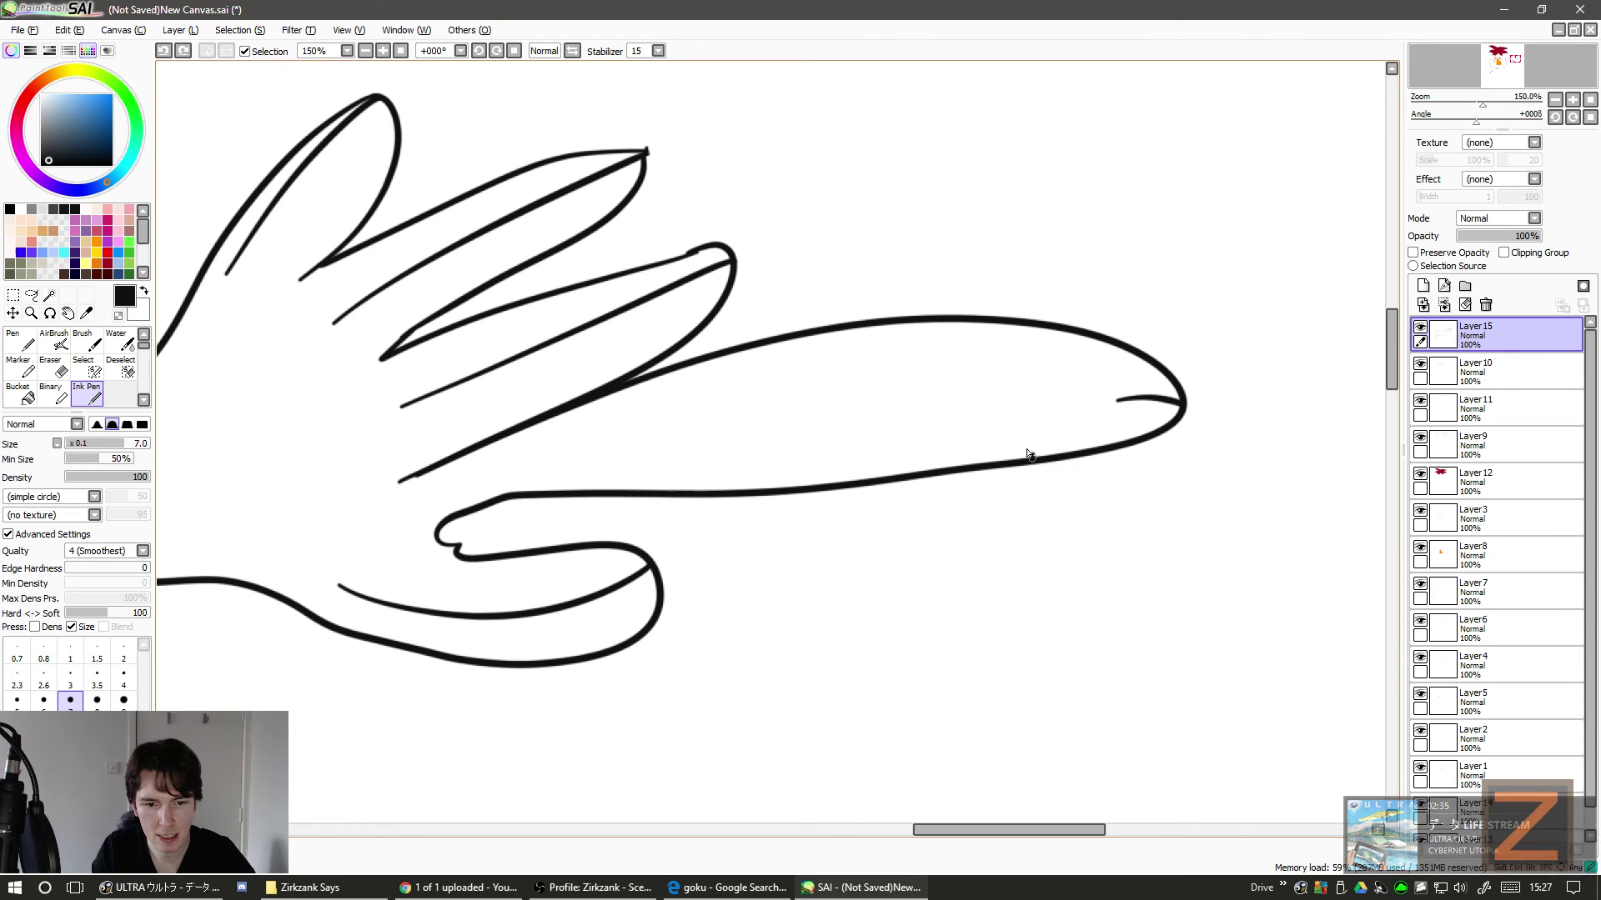
pyautogui.moveTo(1032, 457); pyautogui.dragTo(1062, 332)
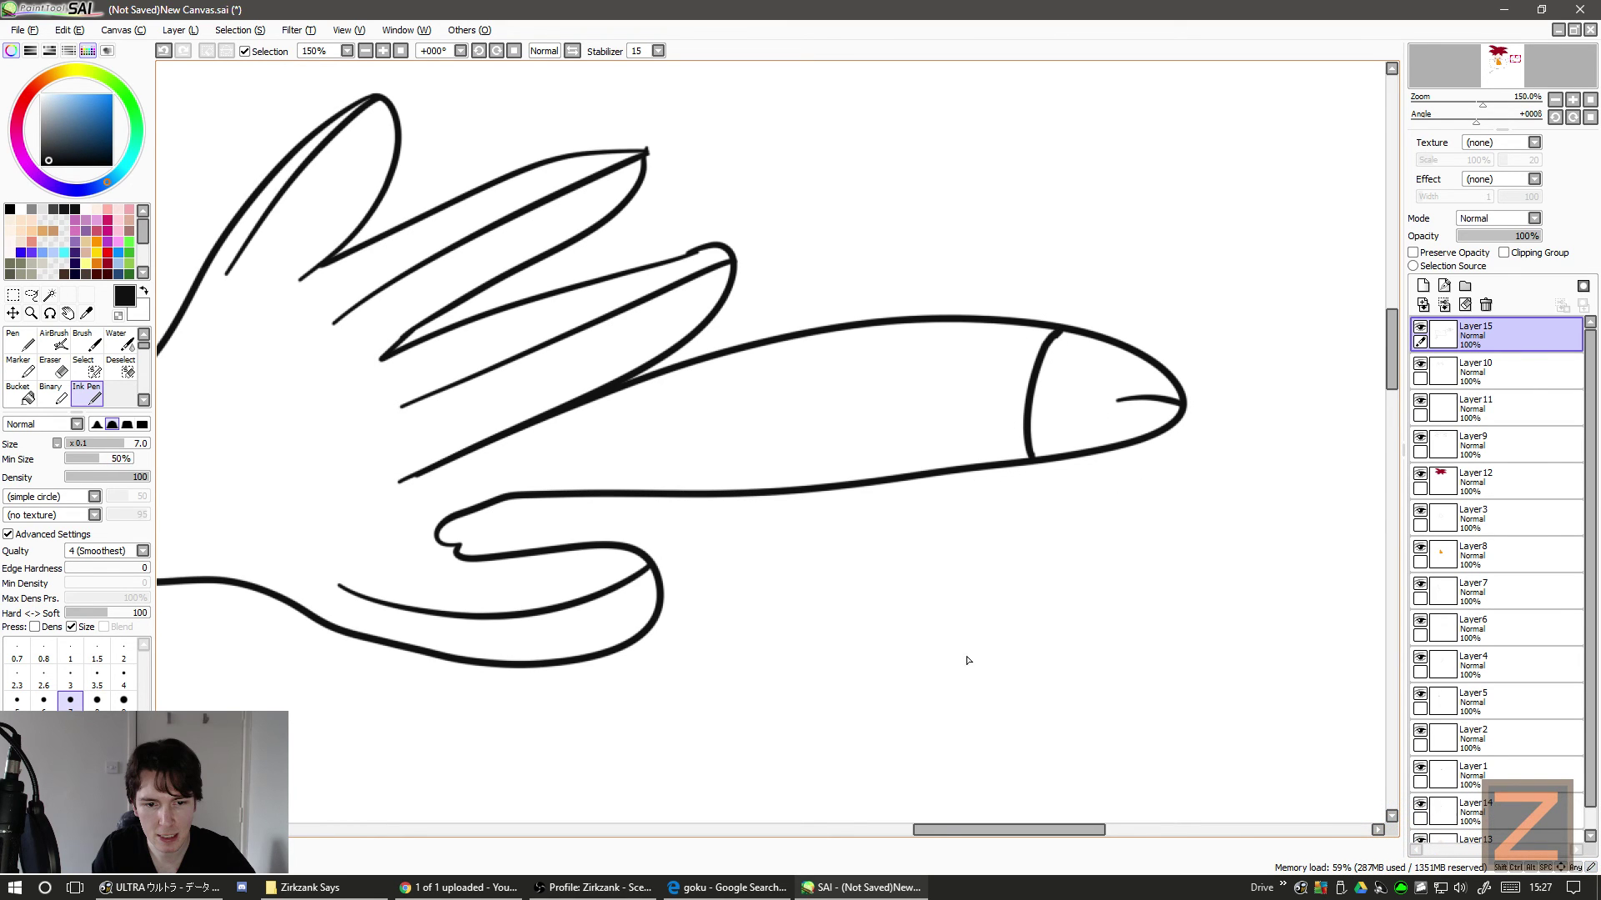
pyautogui.moveTo(1013, 838); pyautogui.dragTo(983, 831)
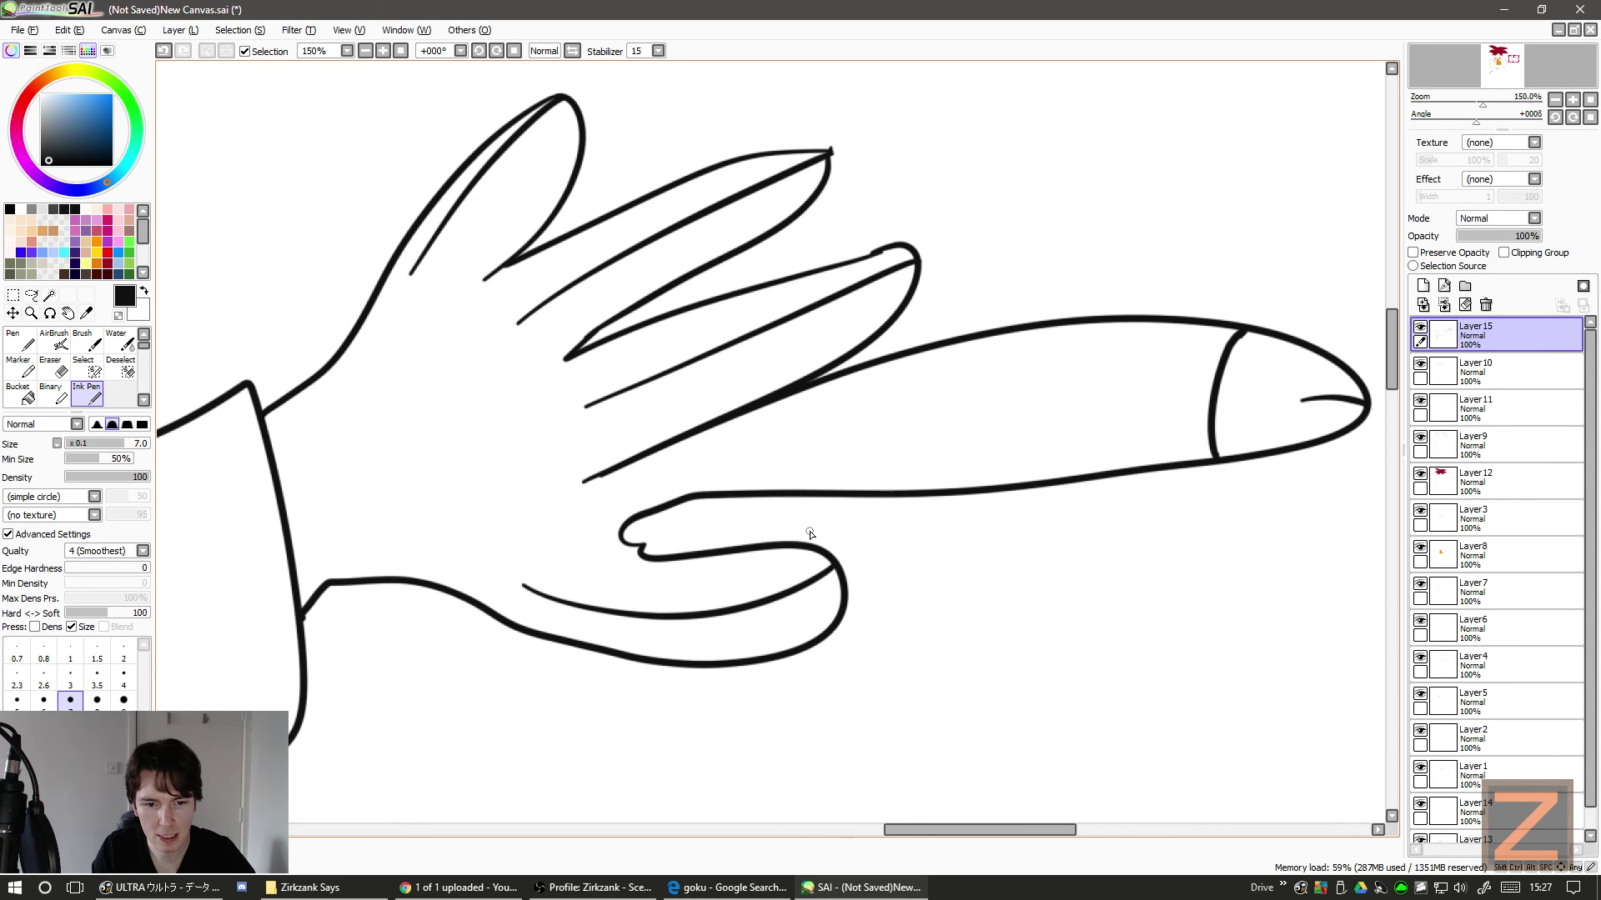
# - Create a new layer and paint black wedges radiating from the pupil across the red iris of the left-hand eye
pyautogui.scroll(-5, 810, 534)
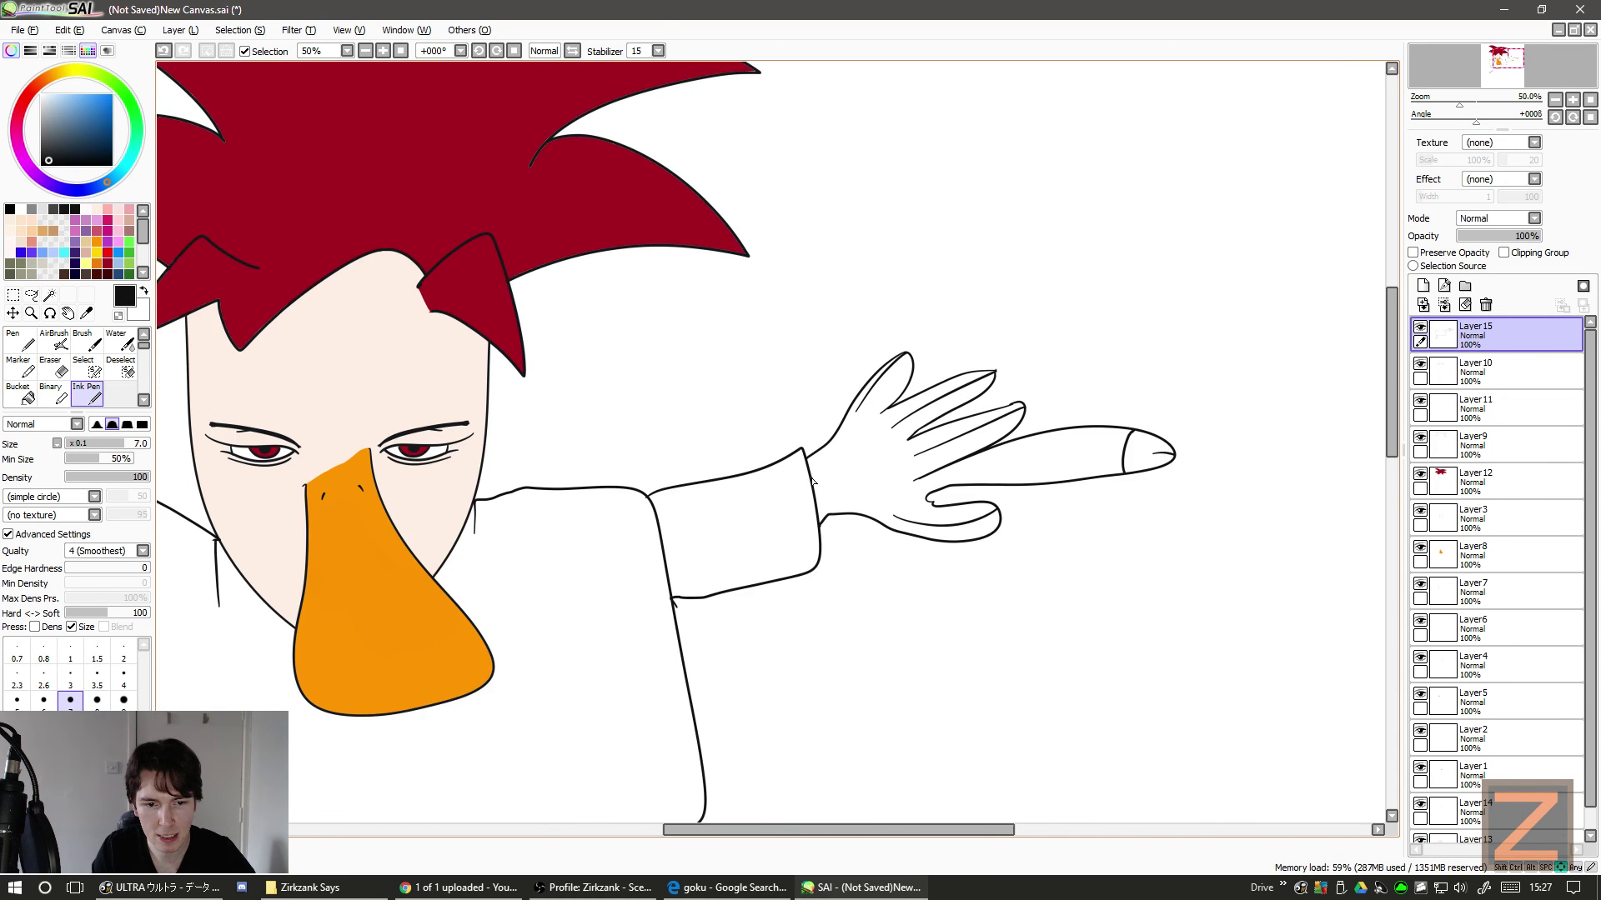
pyautogui.scroll(-2, 961, 425)
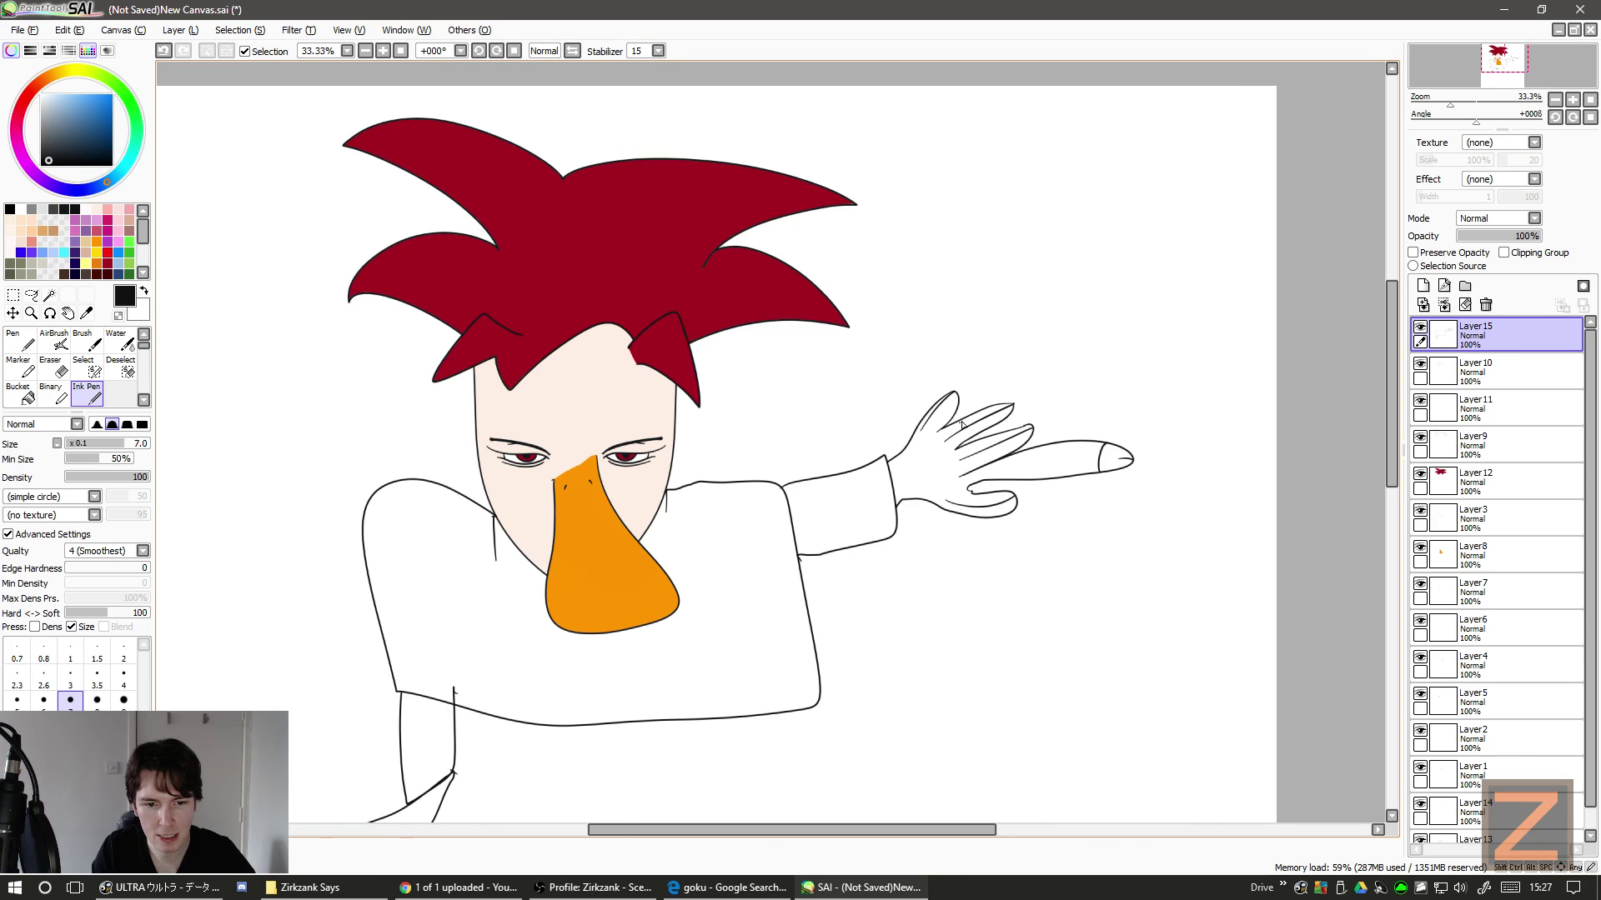
pyautogui.hscroll(-3, 999, 389)
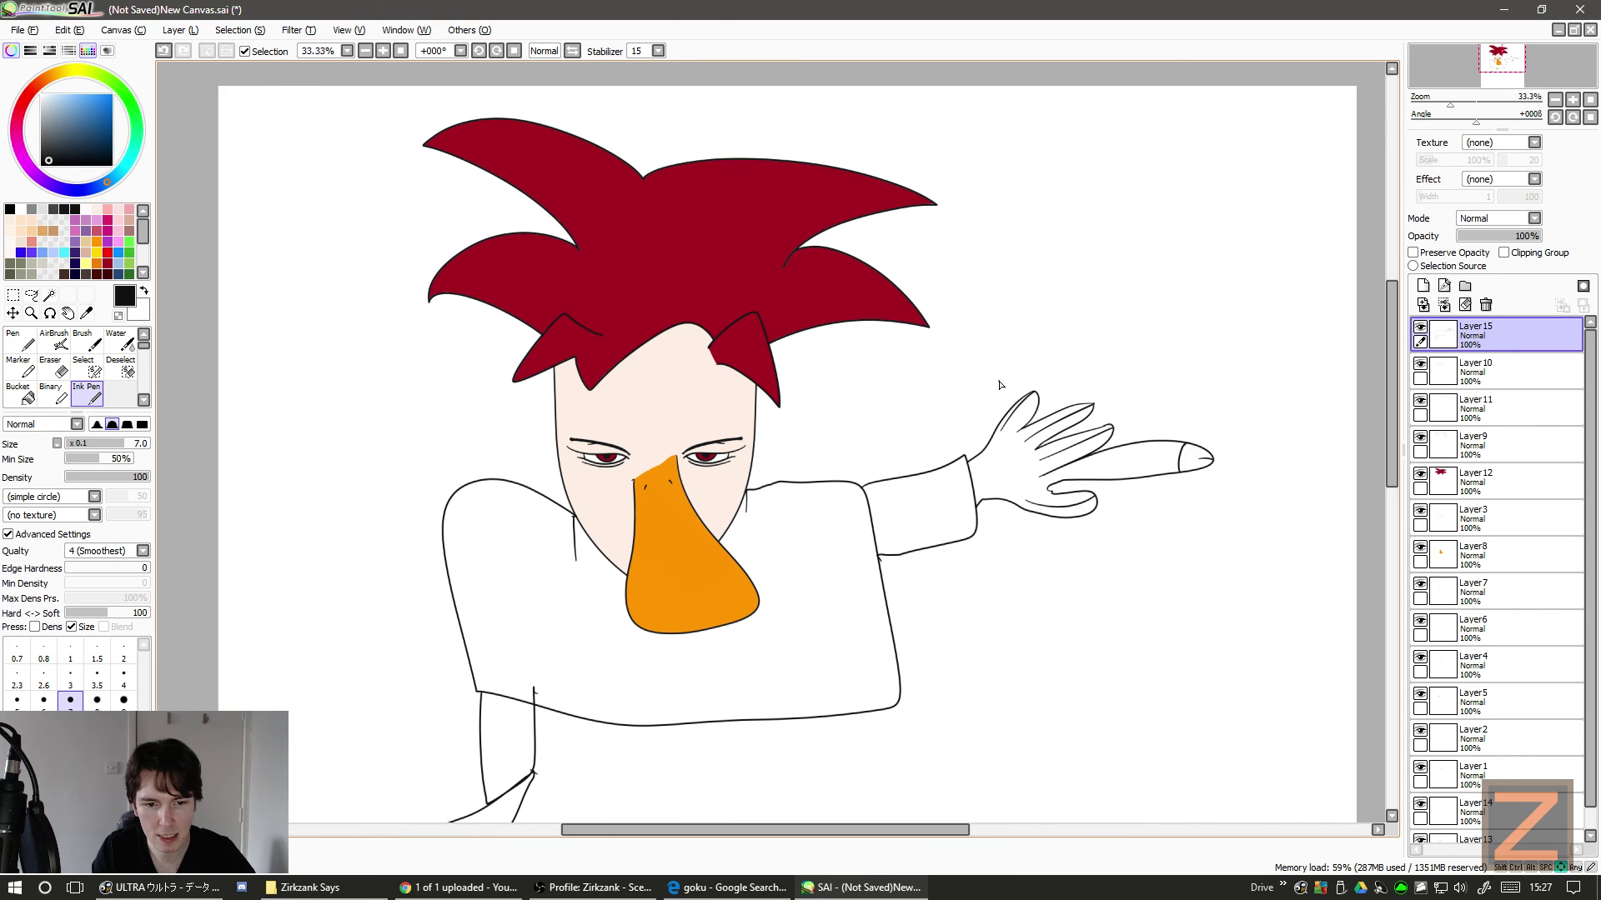
pyautogui.scroll(-1, 999, 380)
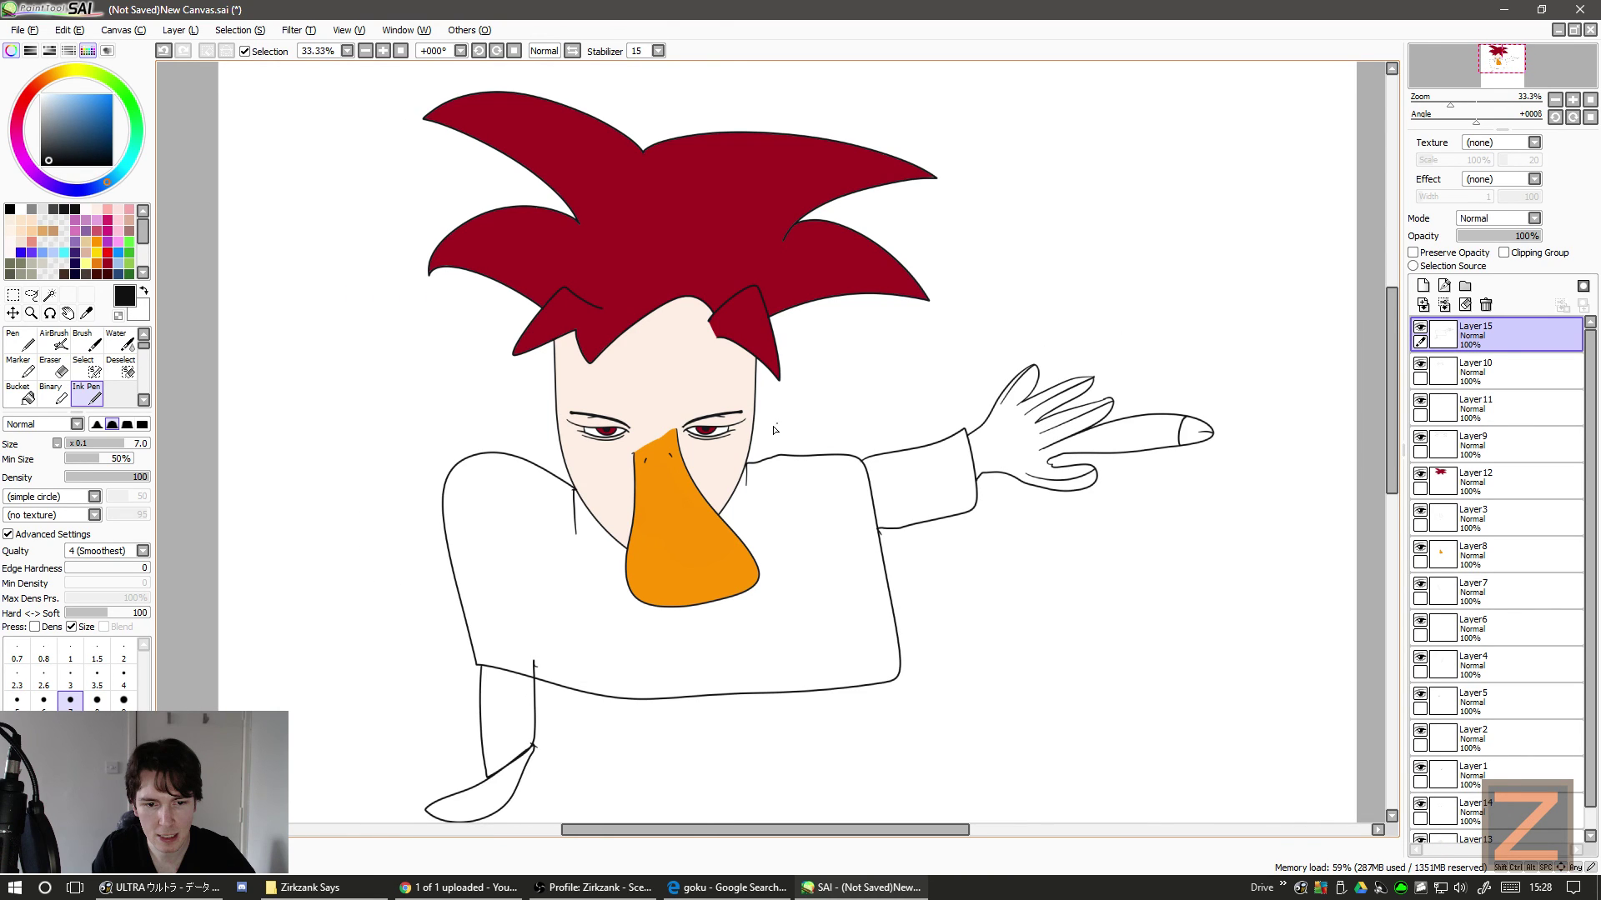
pyautogui.scroll(-2, 774, 429)
pyautogui.hscroll(-5, 776, 429)
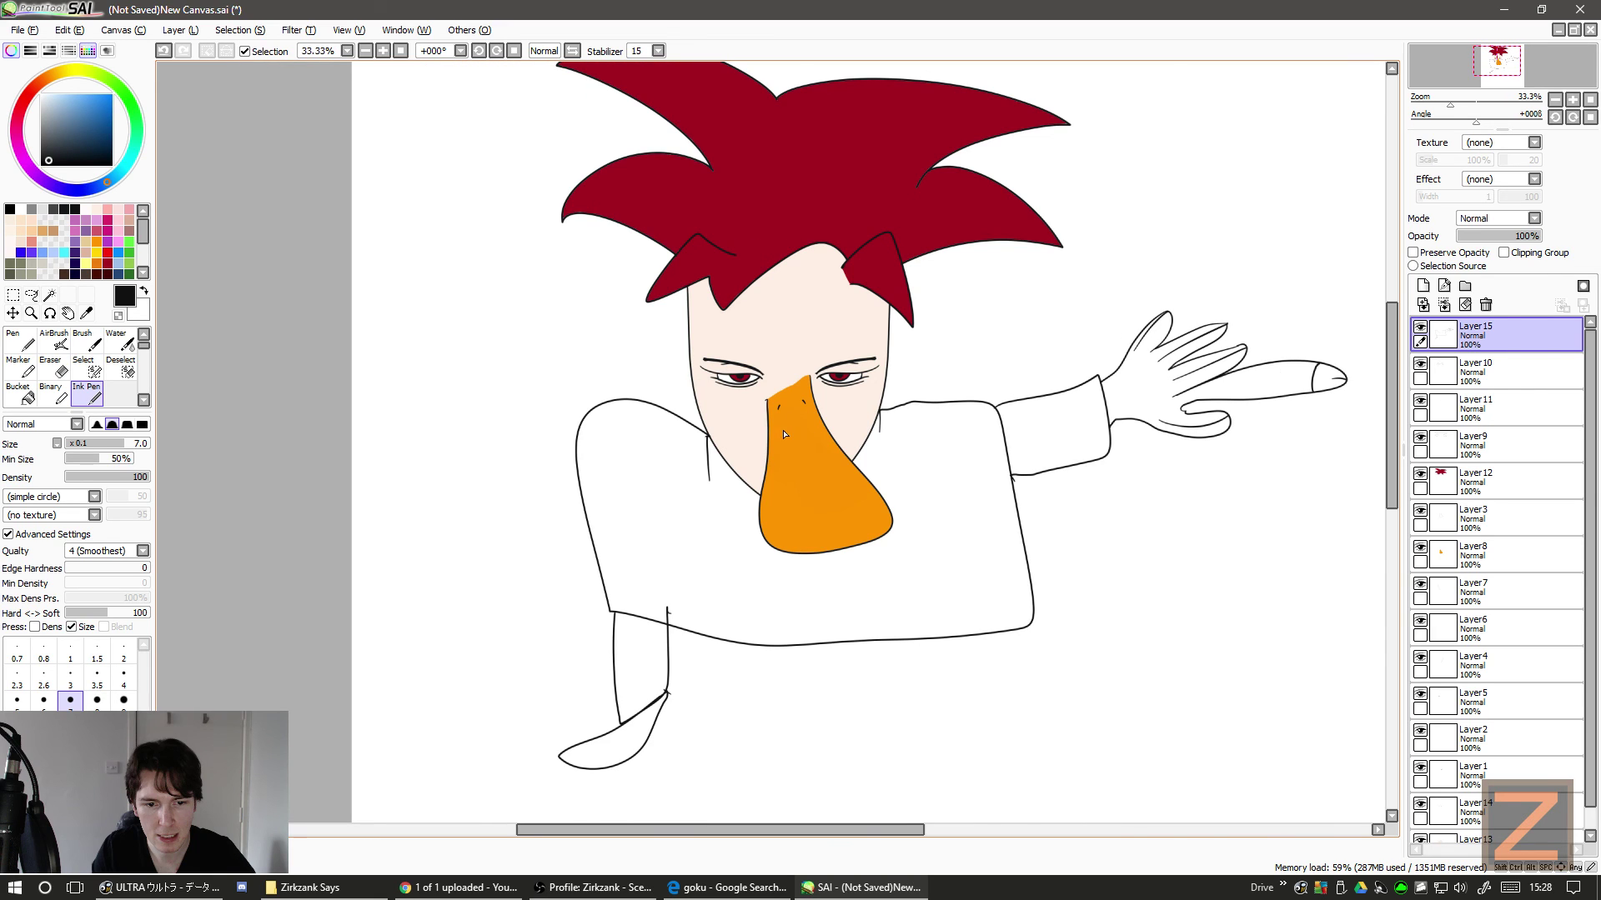
pyautogui.scroll(6, 800, 413)
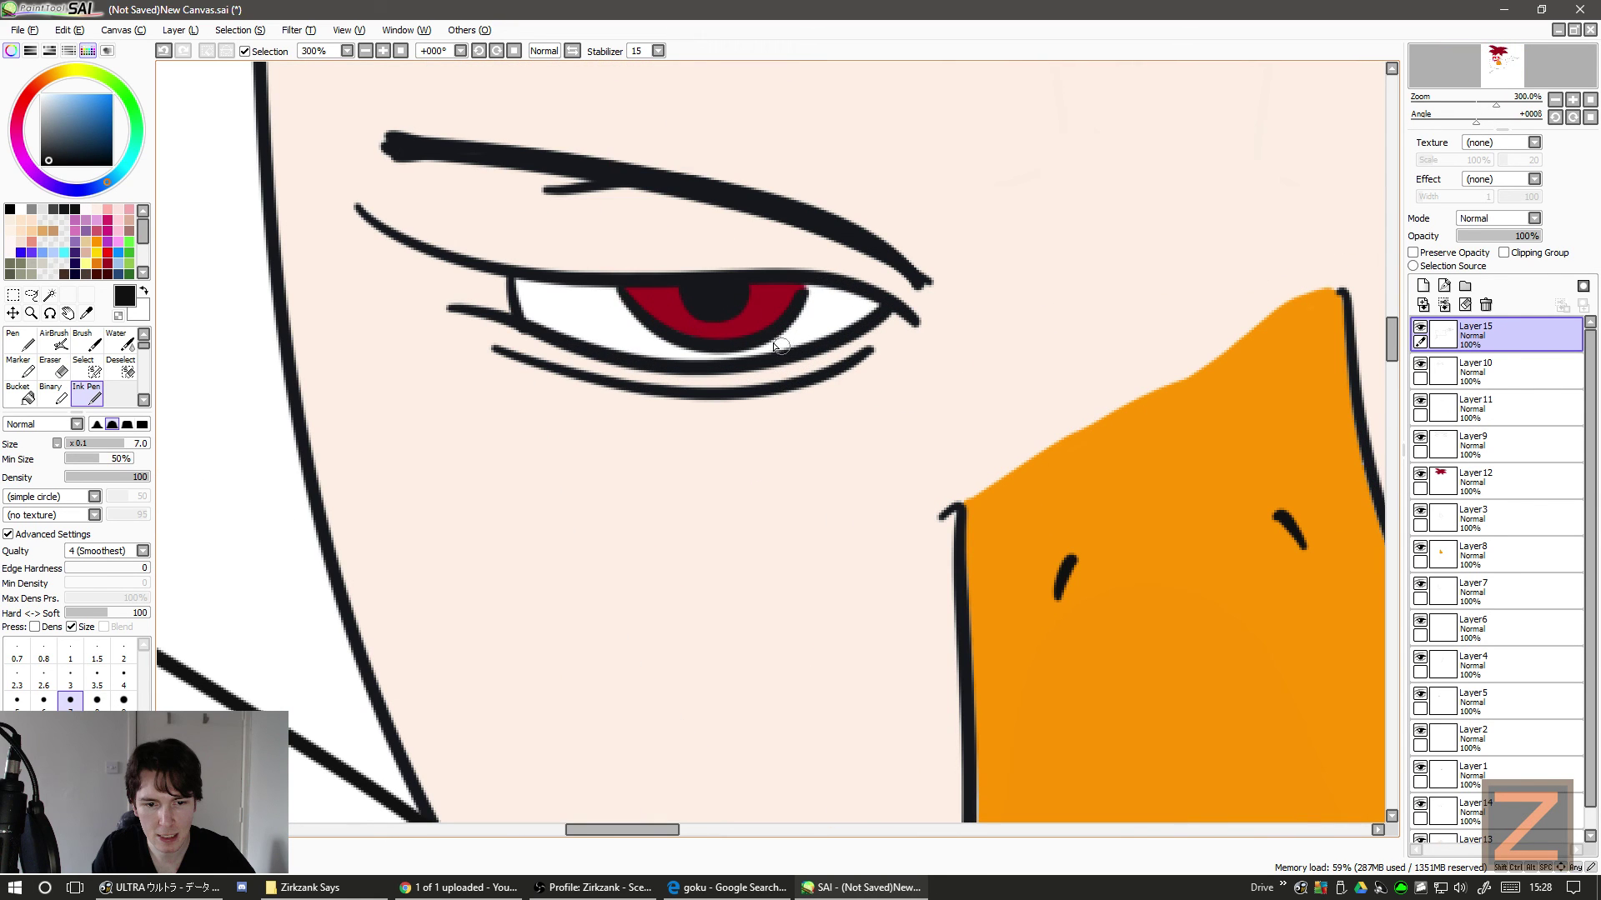
pyautogui.click(1422, 285)
pyautogui.moveTo(703, 314); pyautogui.dragTo(722, 345)
pyautogui.moveTo(677, 295)
pyautogui.mouseDown()
pyautogui.moveTo(632, 307)
pyautogui.moveTo(748, 279)
pyautogui.moveTo(764, 303)
pyautogui.moveTo(741, 289)
pyautogui.moveTo(798, 285)
pyautogui.moveTo(752, 287)
pyautogui.moveTo(788, 314)
pyautogui.mouseUp()
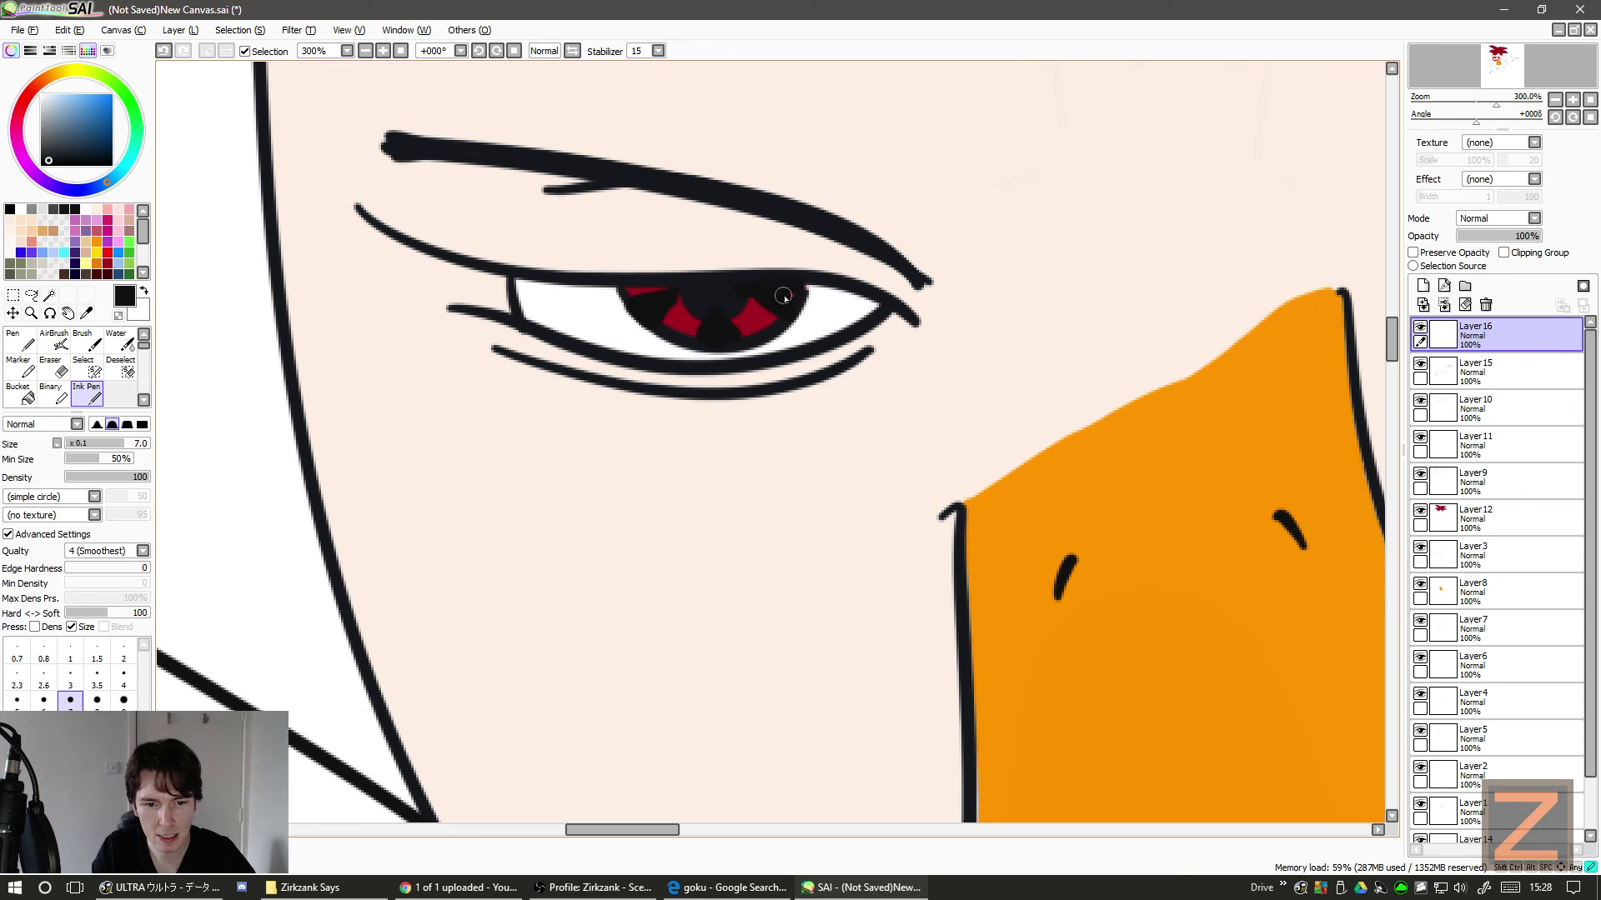
# - Paint small black spots around the pupil in the red iris of the right-hand eye
pyautogui.hscroll(5, 788, 321)
pyautogui.hscroll(15, 788, 326)
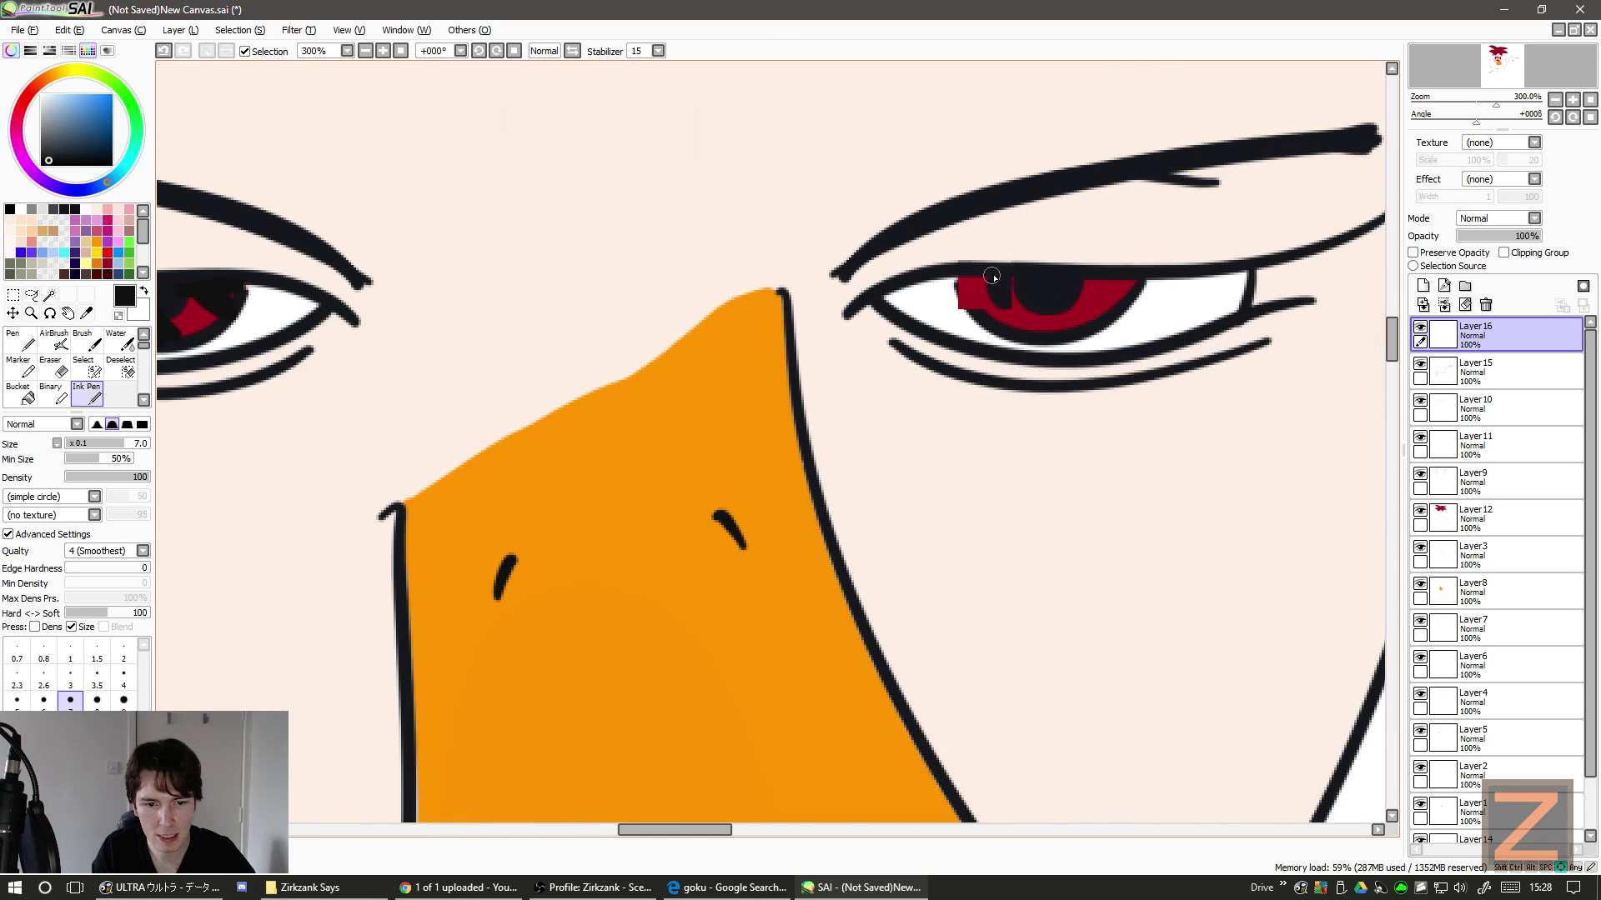
pyautogui.moveTo(789, 311); pyautogui.dragTo(822, 293)
pyautogui.moveTo(921, 294)
pyautogui.mouseDown()
pyautogui.moveTo(859, 326)
pyautogui.moveTo(838, 316)
pyautogui.moveTo(885, 315)
pyautogui.mouseUp()
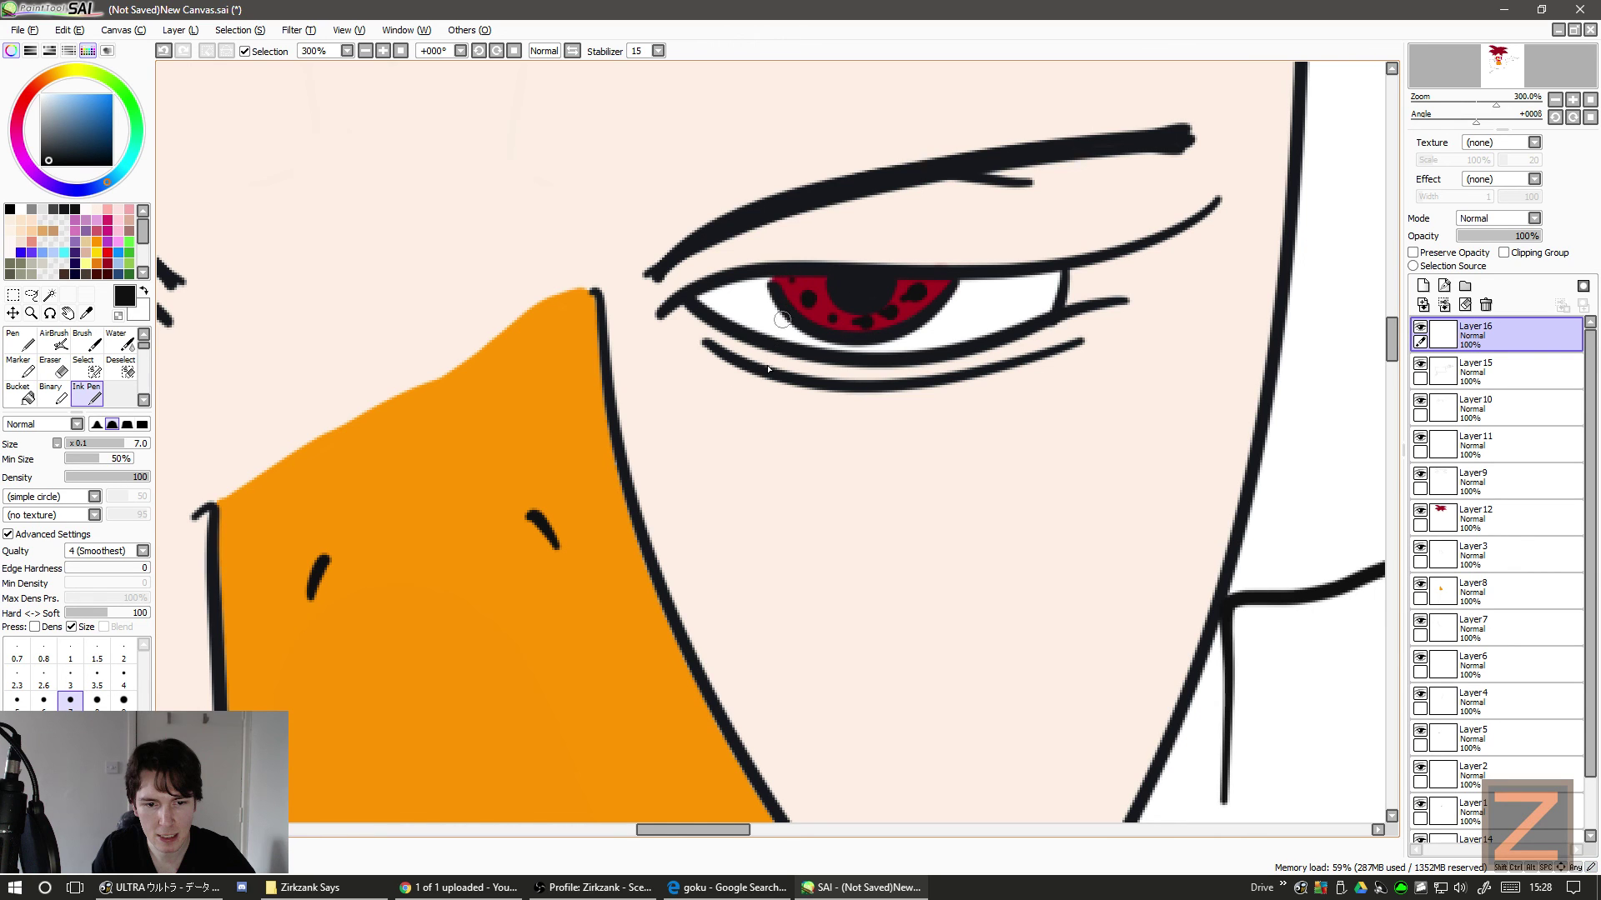
pyautogui.scroll(-4, 792, 283)
pyautogui.scroll(-3, 649, 296)
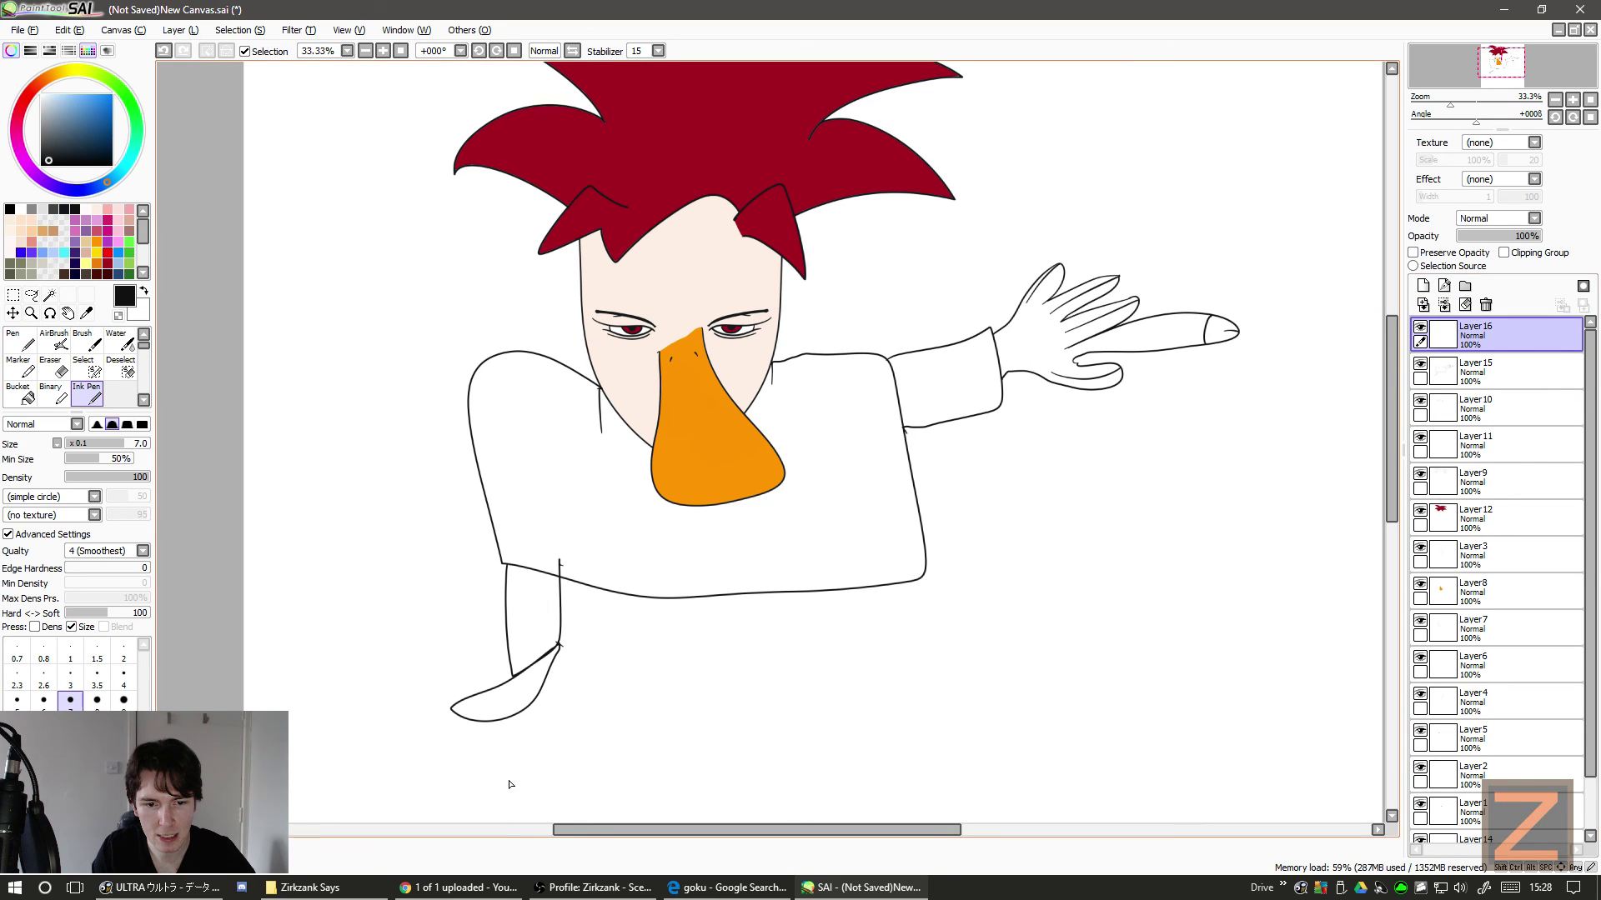
# - Switch to the Open Broadcaster Software window
pyautogui.click(592, 887)
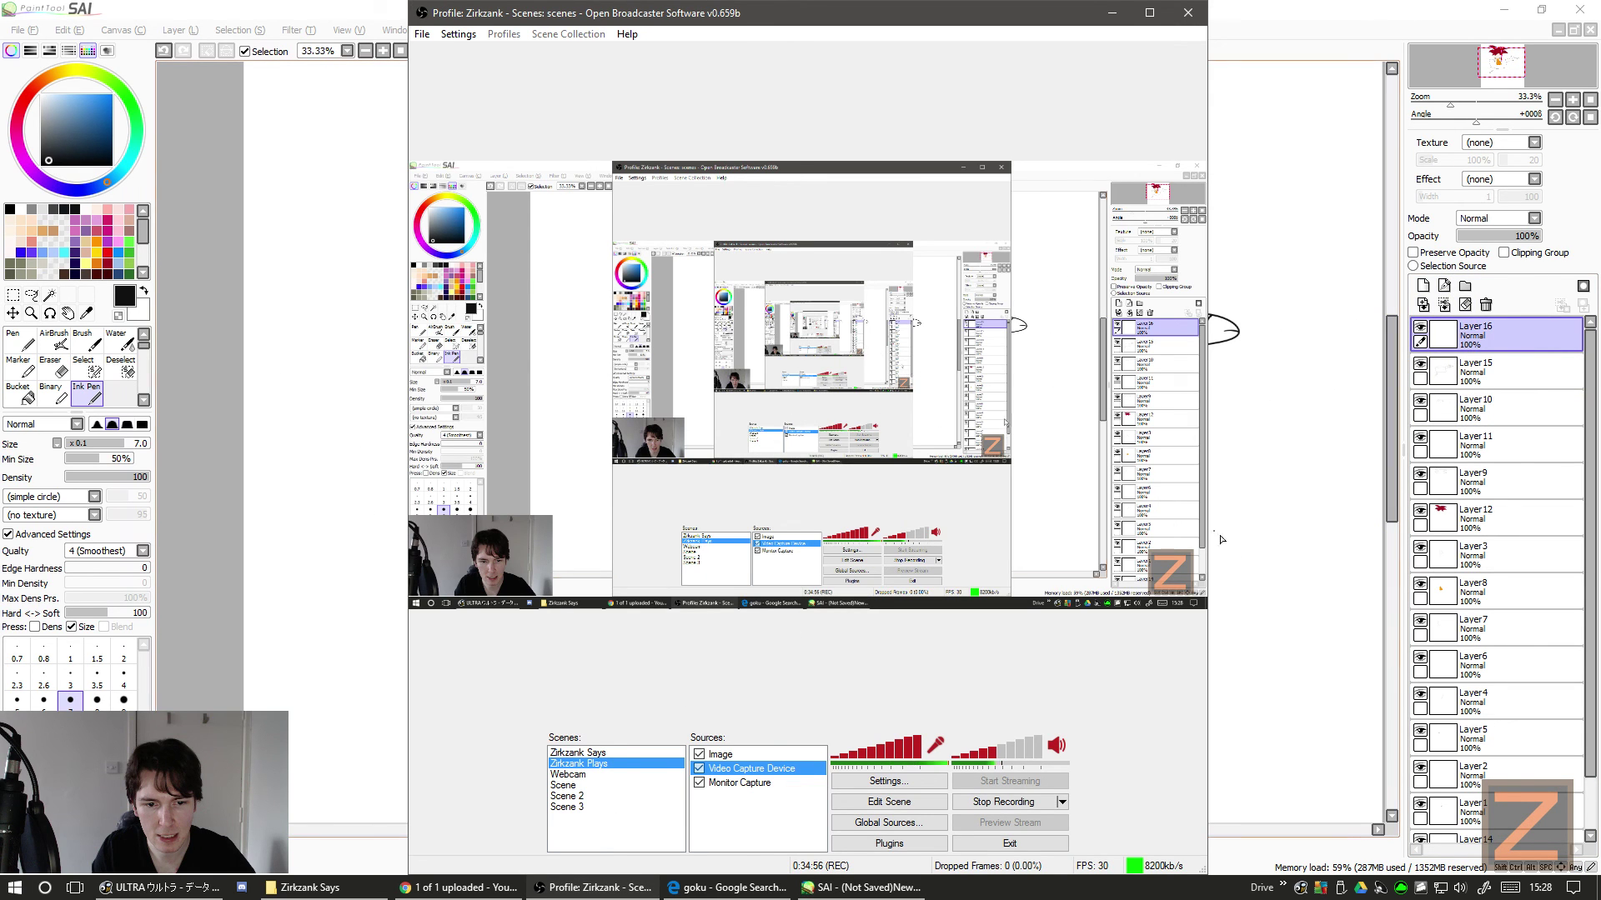